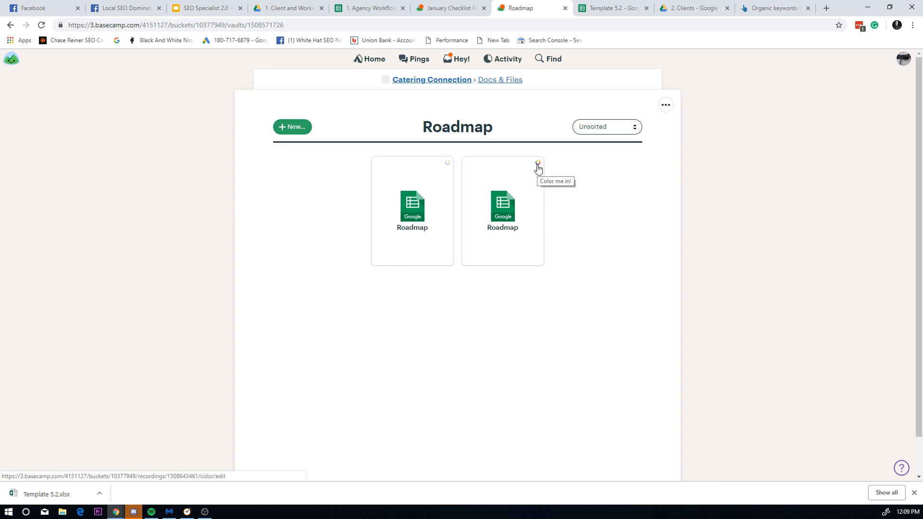
Step: Move the old Roadmap folder in Catering Connection's Docs & Files to the trash
left_click(665, 104)
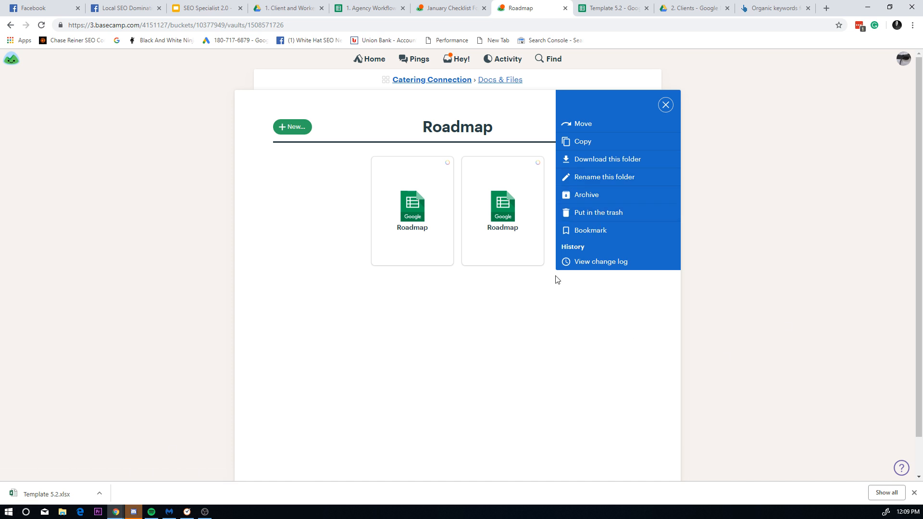
left_click(485, 231)
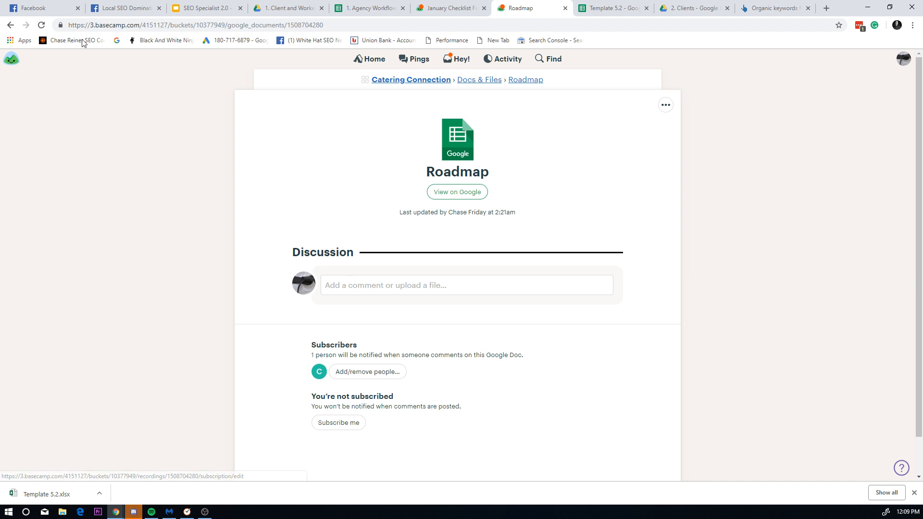
left_click(10, 25)
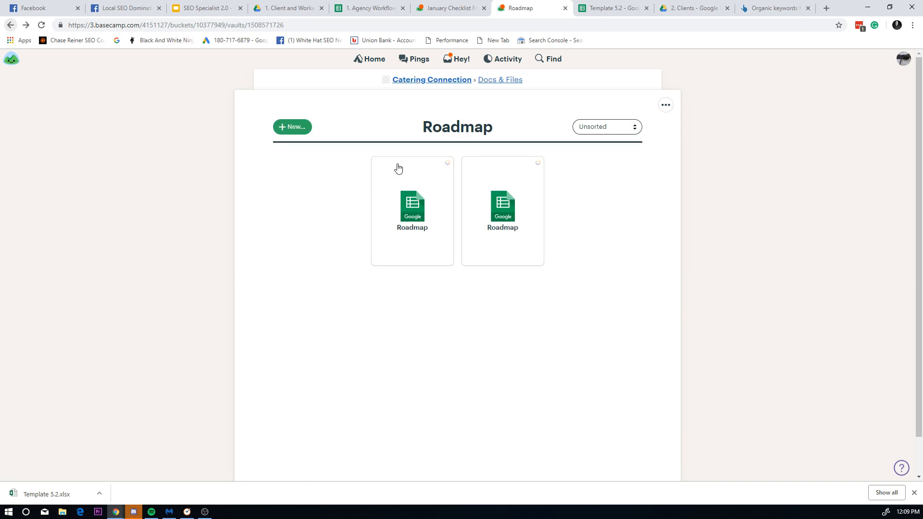
left_click(448, 162)
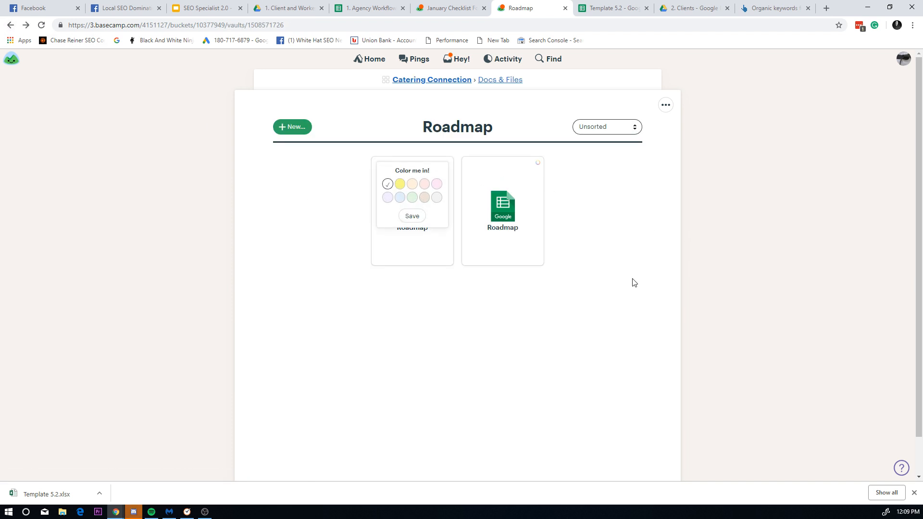
left_click(665, 105)
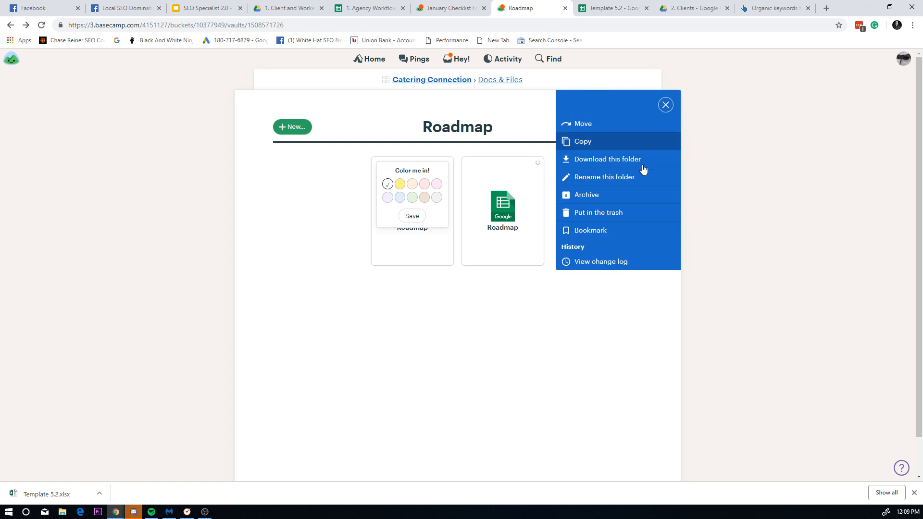
left_click(611, 214)
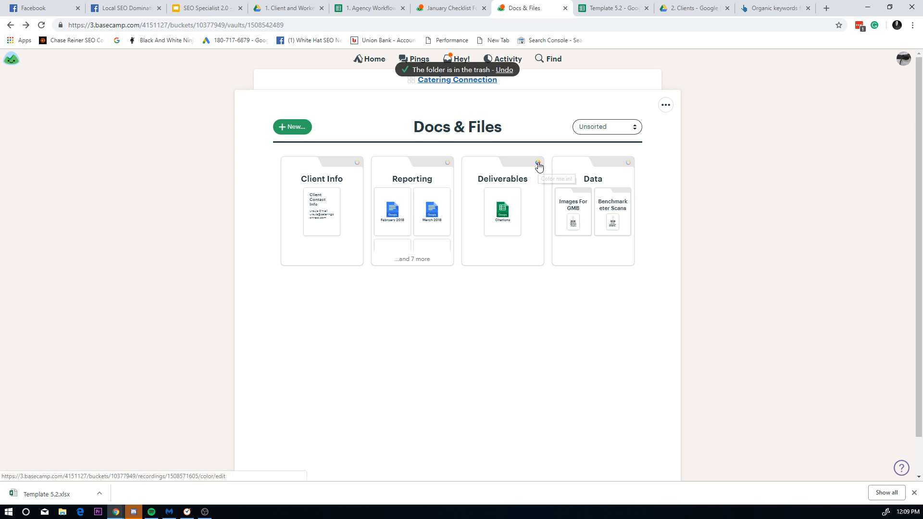
left_click(290, 128)
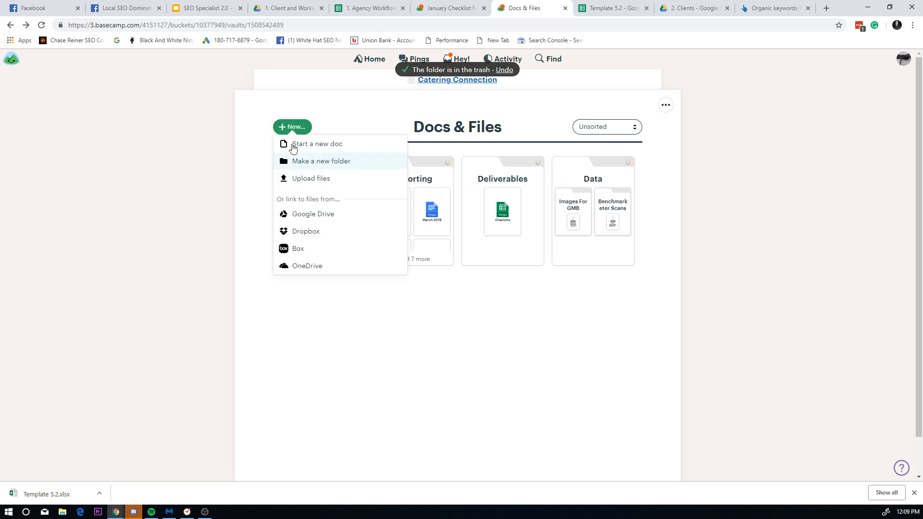
Step: Create a new folder named Roadmaps in Docs & Files
left_click(334, 164)
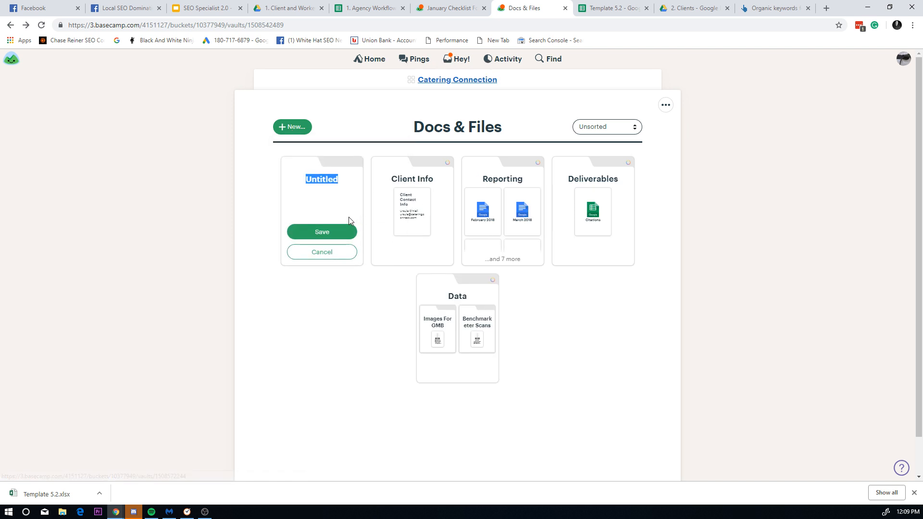
type("Roadmaps")
left_click(345, 229)
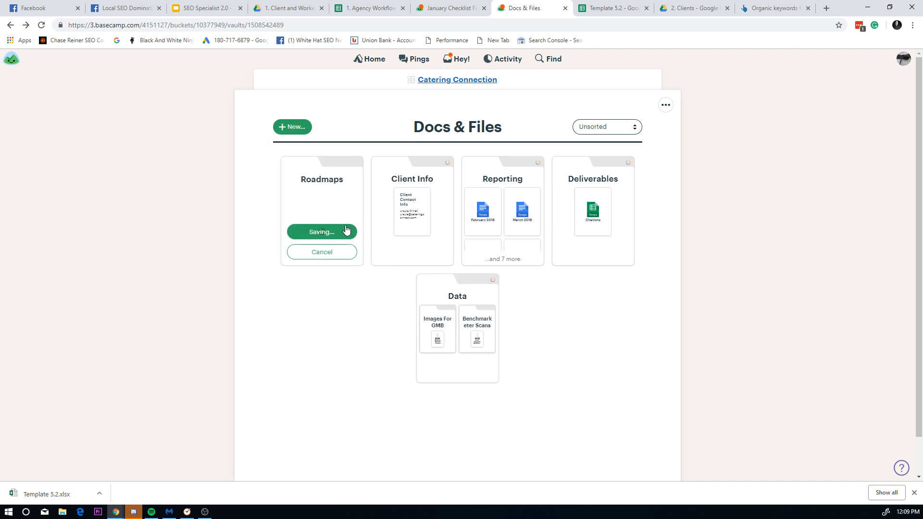
Step: Open the Roadmaps folder and start a file upload into it
left_click(310, 222)
left_click(291, 128)
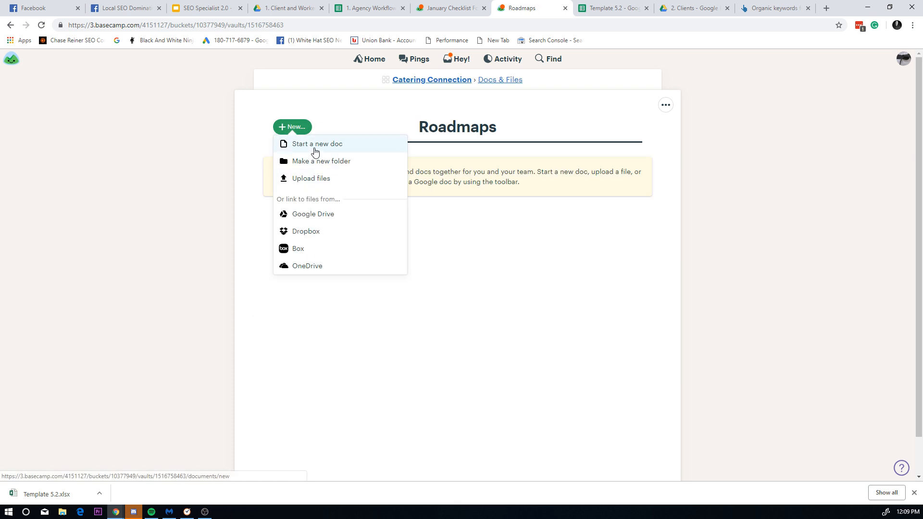
left_click(317, 179)
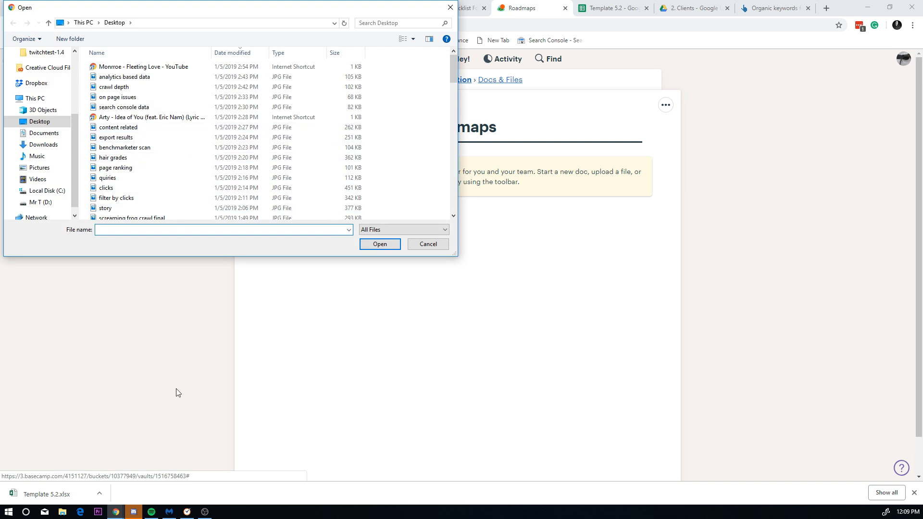
Step: Upload Template 5.2.xlsx as January Roadmap 2019 with the note 'Catering Connect' and post it
left_click(431, 248)
left_click_drag(47, 494, 338, 261)
triple_click(446, 160)
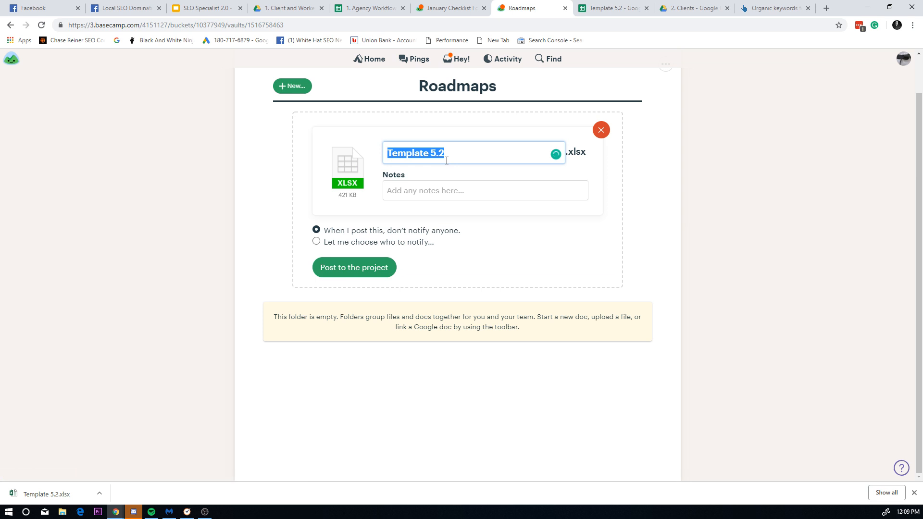
type("Jna")
key("BackSpace")
type("aniua")
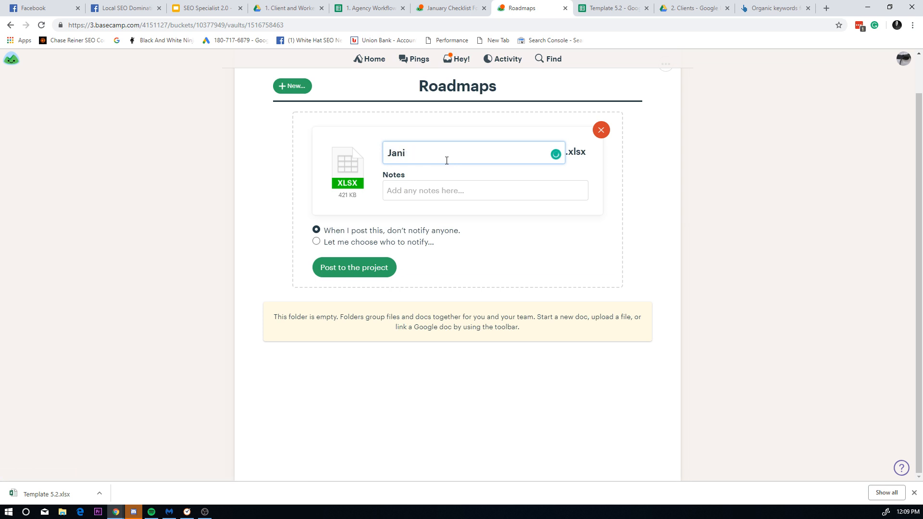
key("BackSpace")
key("BackSpace")
type("oadmap 20198")
key("BackSpace")
key("BackSpace")
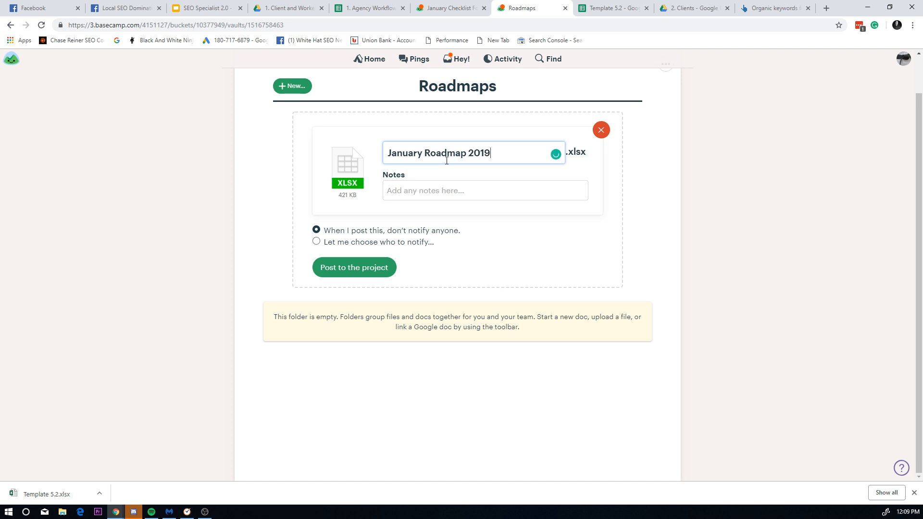
left_click(418, 197)
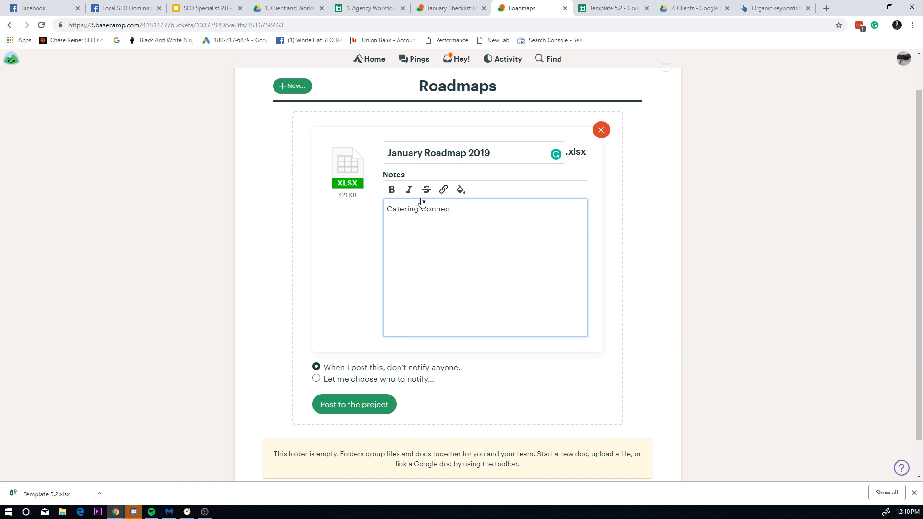
left_click(346, 404)
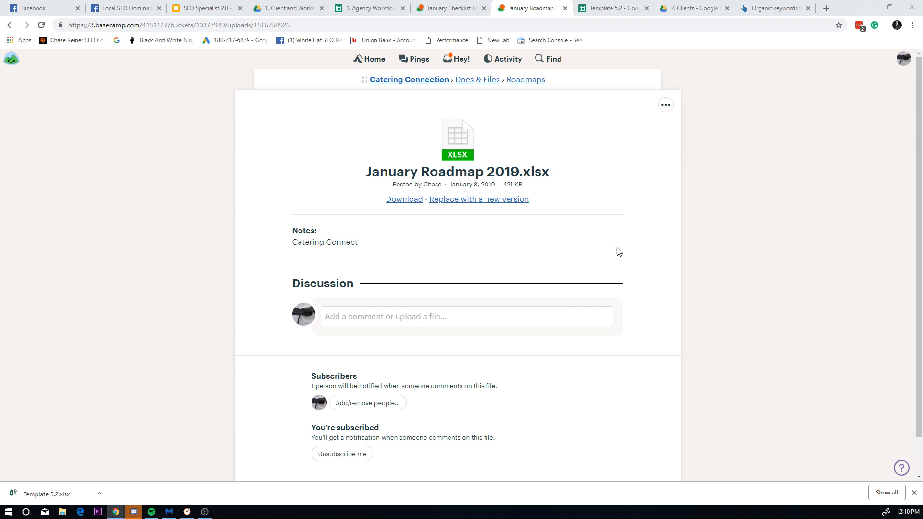
Step: Download January Roadmap 2019.xlsx, then return to the Roadmaps folder in Docs & Files
scroll(404, 260, "down", 1)
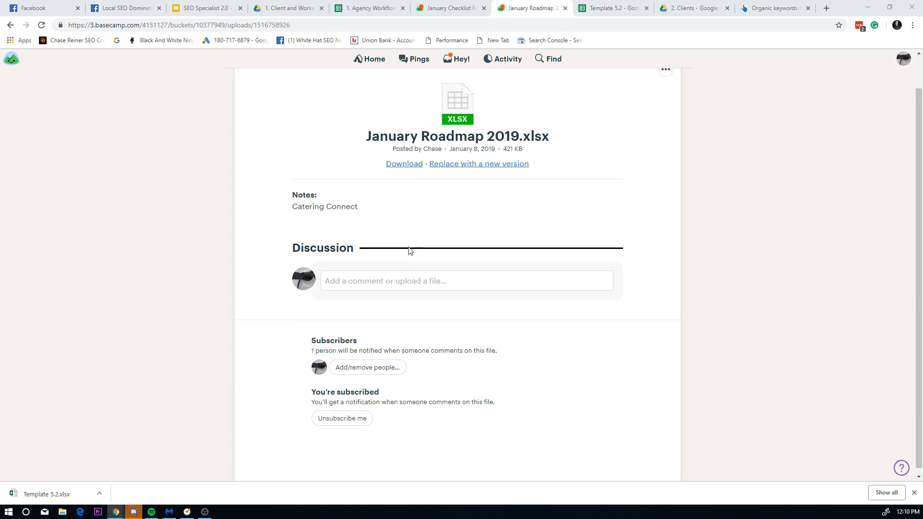
scroll(423, 216, "up", 1)
left_click(465, 151)
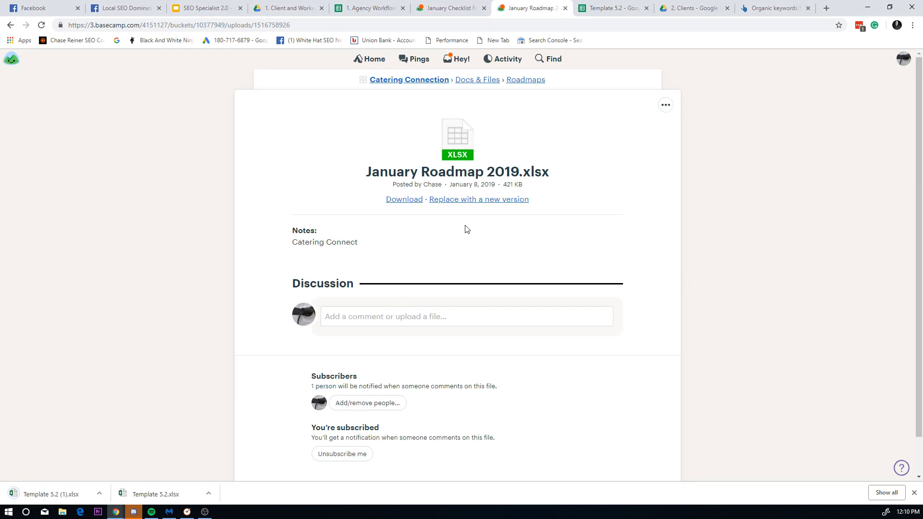
scroll(378, 247, "down", 1)
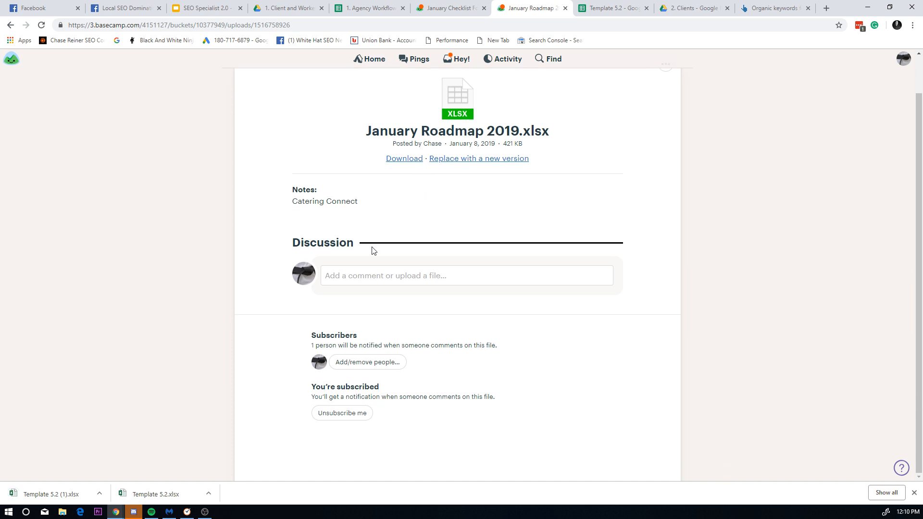
scroll(402, 265, "up", 1)
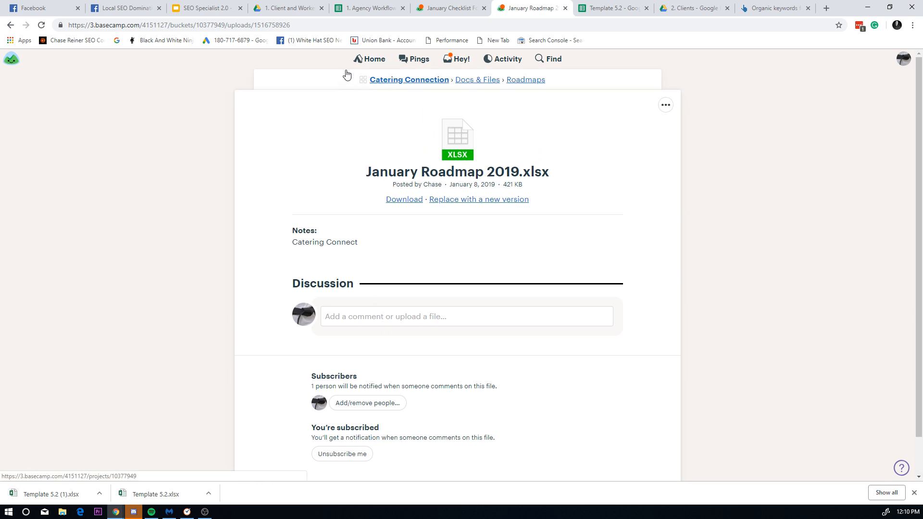
left_click(14, 27)
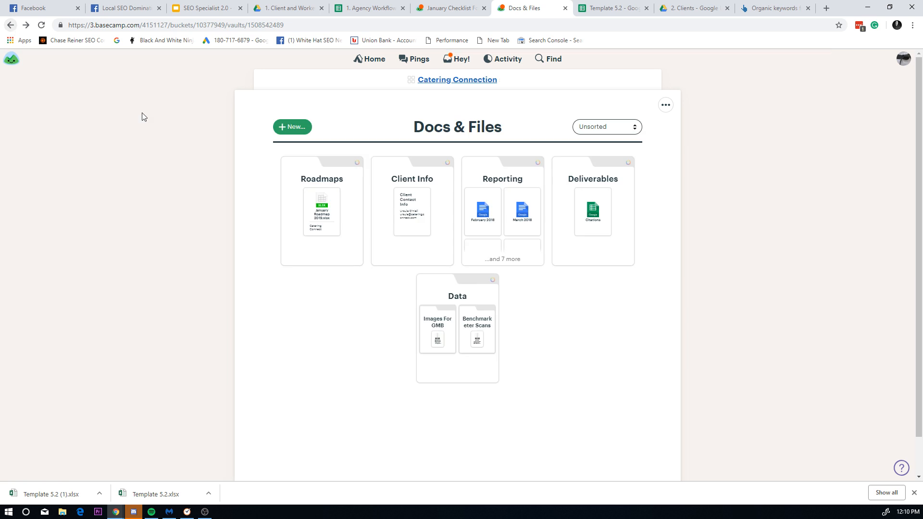
left_click(339, 196)
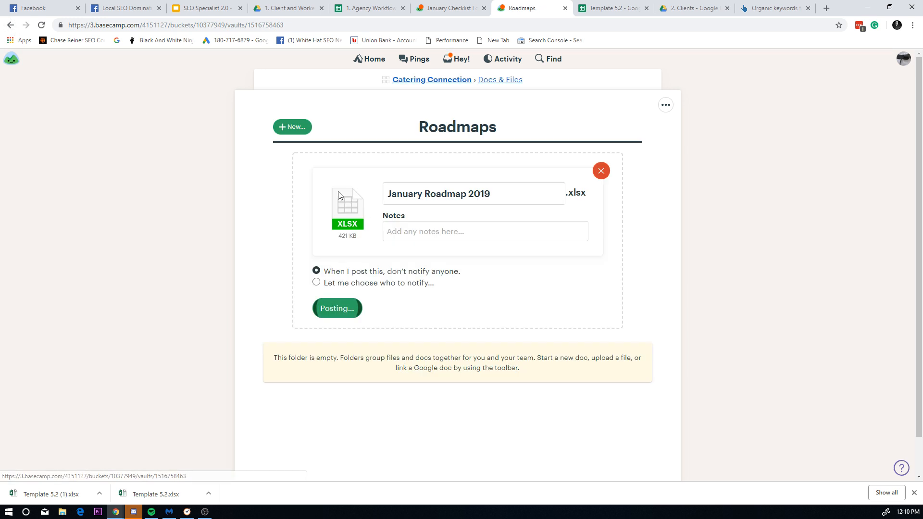
Step: Start linking a Google Drive file into Roadmaps, marked as a Sheet
left_click(294, 127)
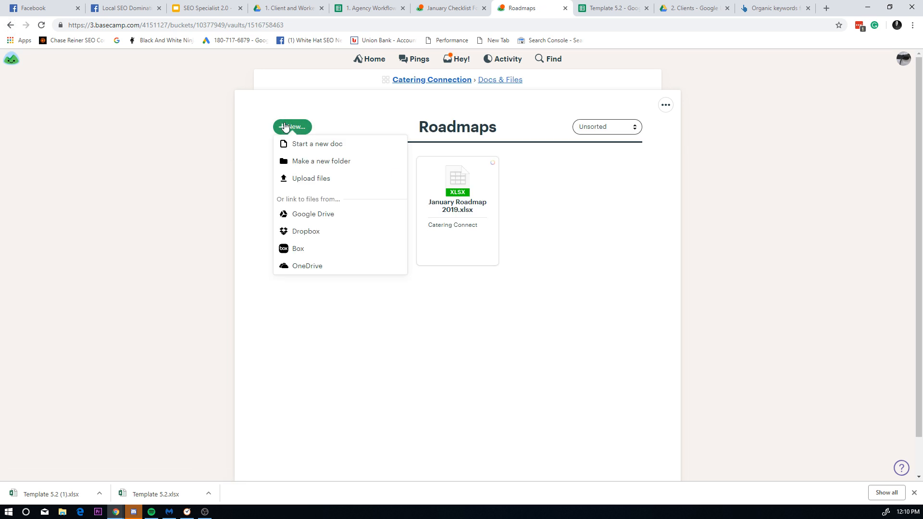
left_click(320, 214)
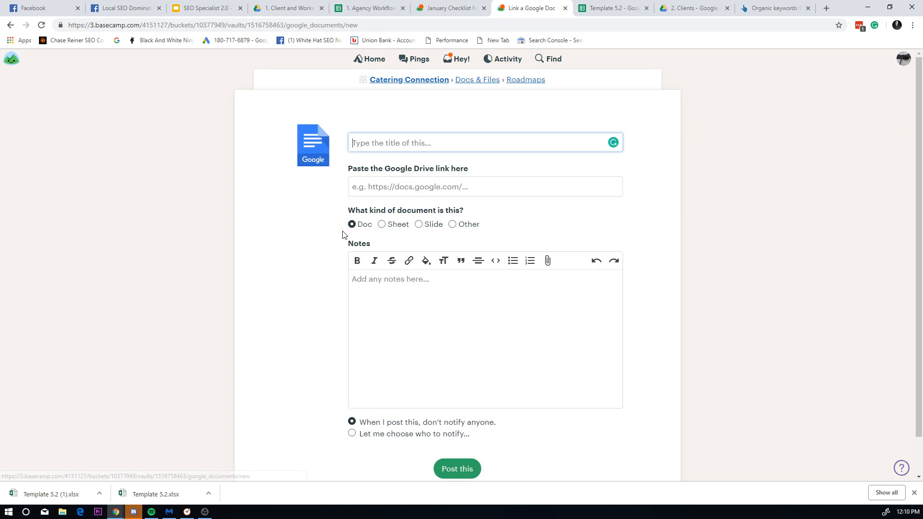
left_click(427, 193)
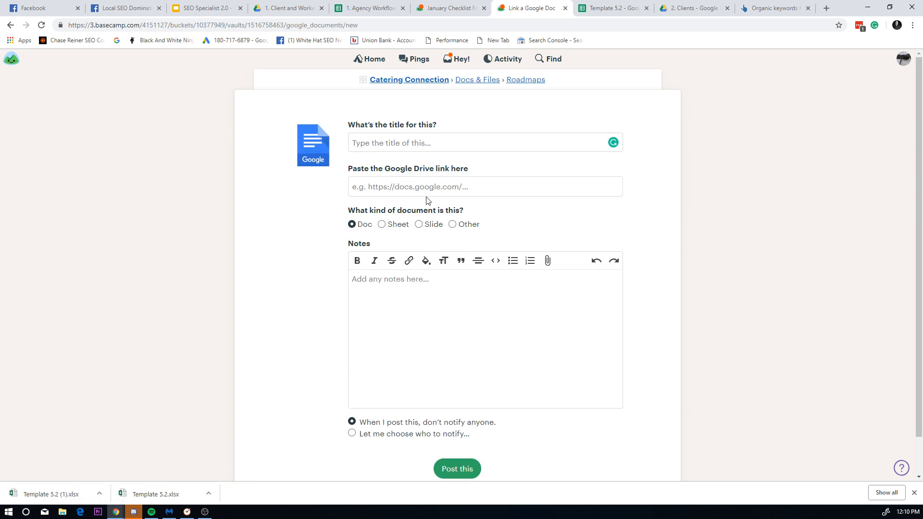
left_click(382, 225)
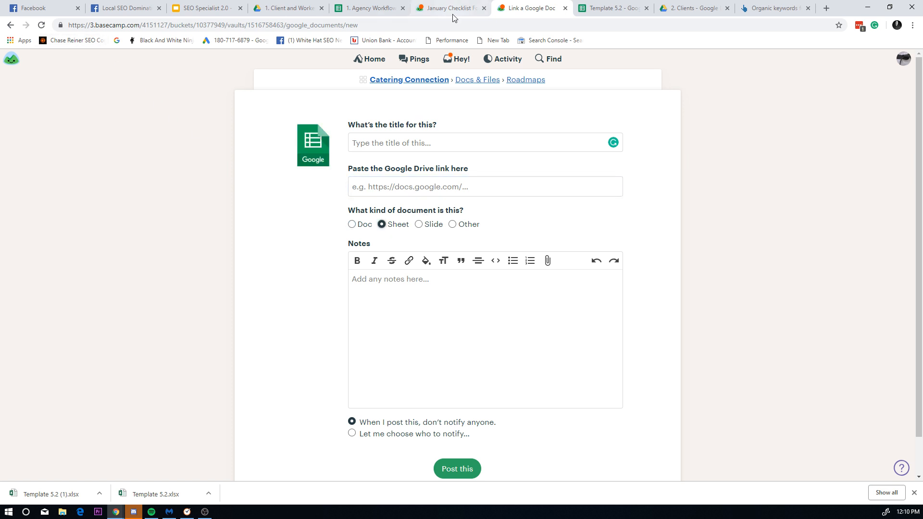
Step: Switch between browser tabs to reach the Client and Worker Management Drive folder
left_click(596, 6)
left_click(493, 6)
left_click(589, 6)
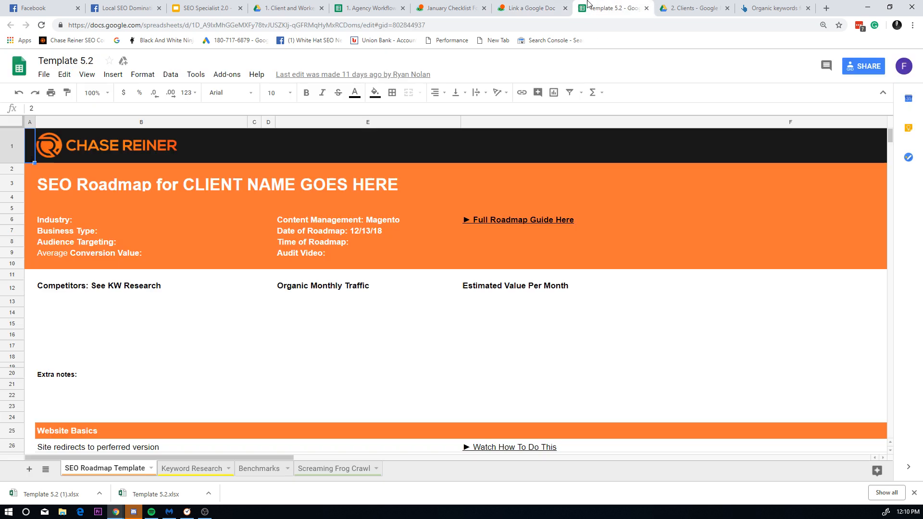
left_click(530, 9)
left_click(449, 8)
left_click(528, 8)
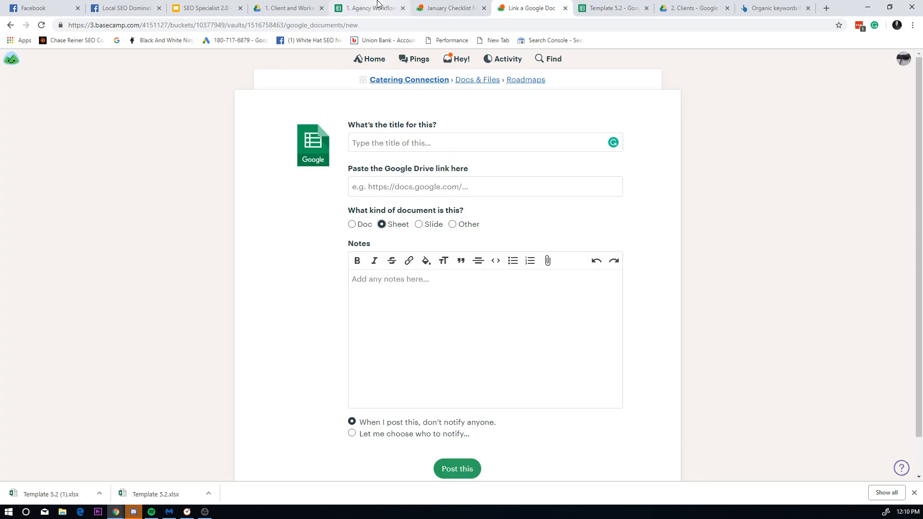
left_click(413, 9)
left_click(289, 8)
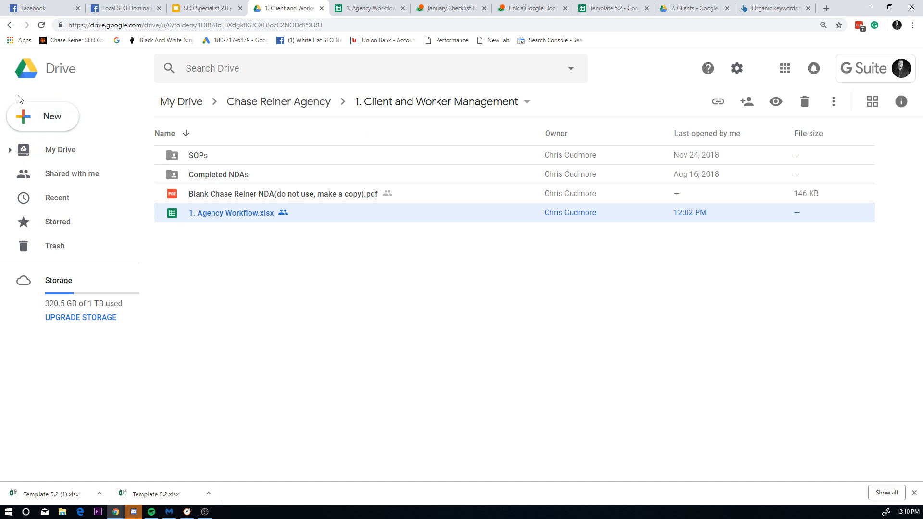
Step: Create a Roadmaps folder inside Client and Worker Management
left_click(36, 118)
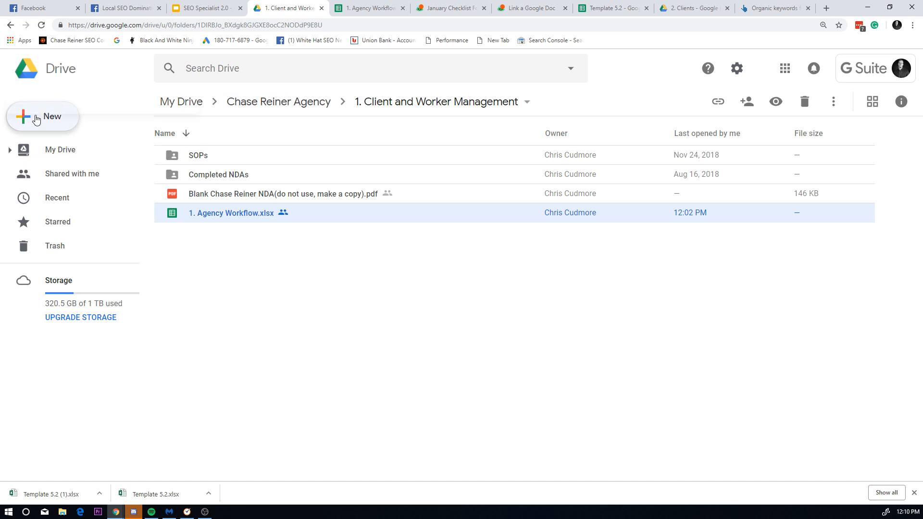
left_click(103, 126)
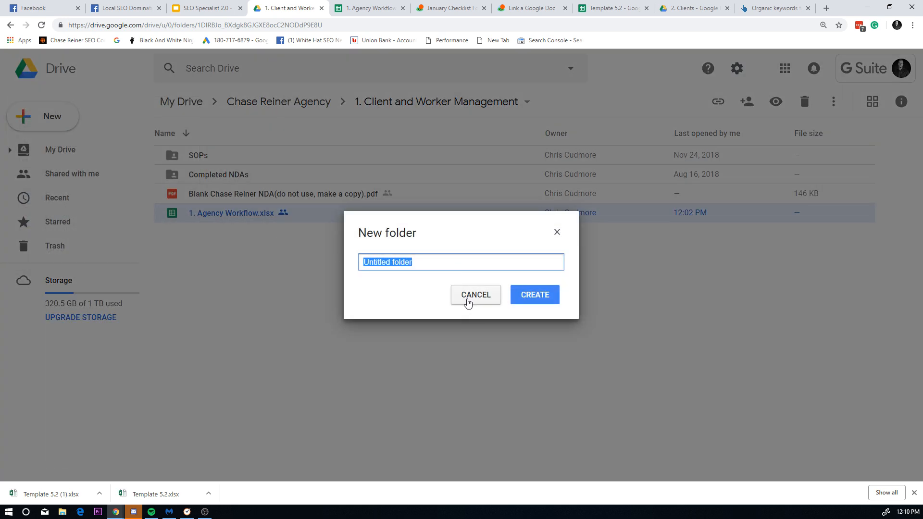
type("R")
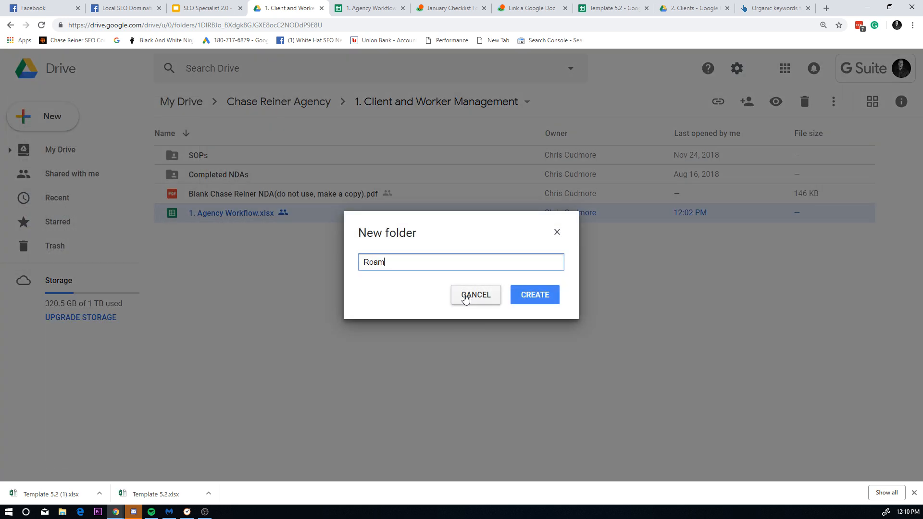
type("oadmap")
key("Return")
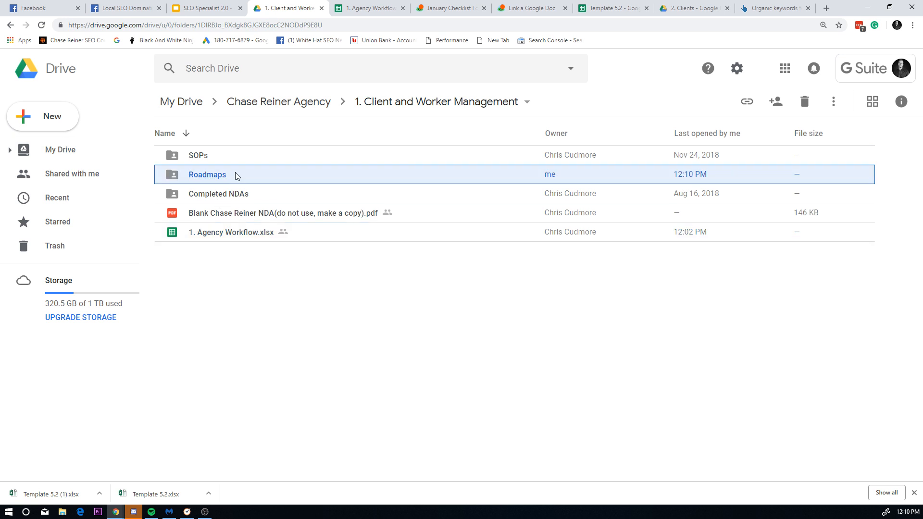
Step: Create another Roadmaps folder at the top of My Drive and open it
left_click(79, 151)
left_click(45, 119)
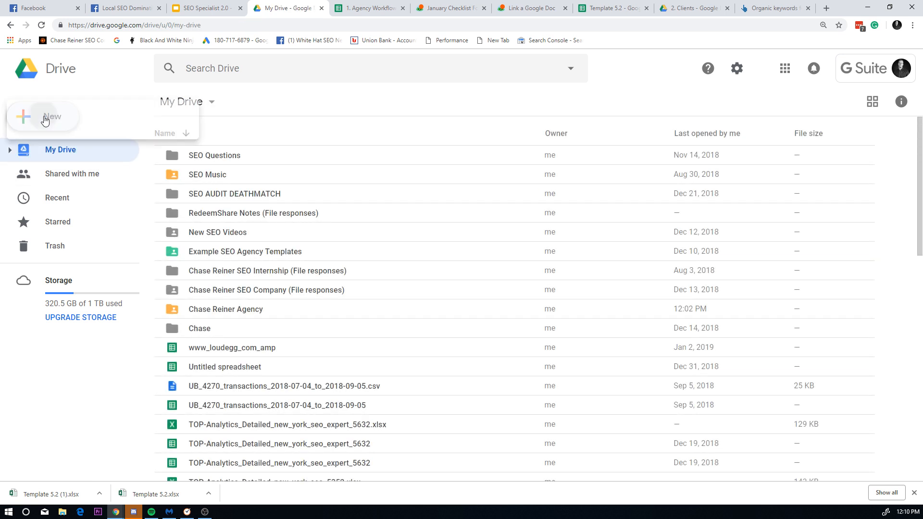
left_click(68, 134)
type("Ro")
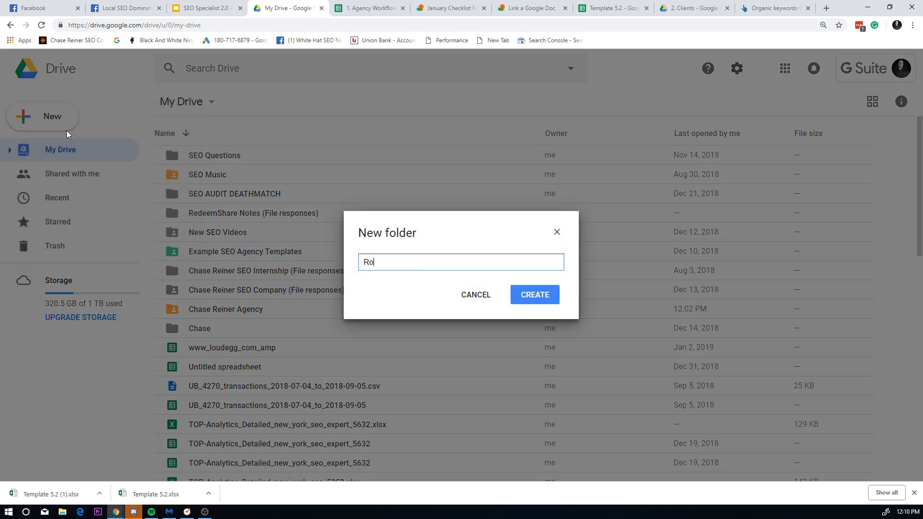
type("admap")
key("Return")
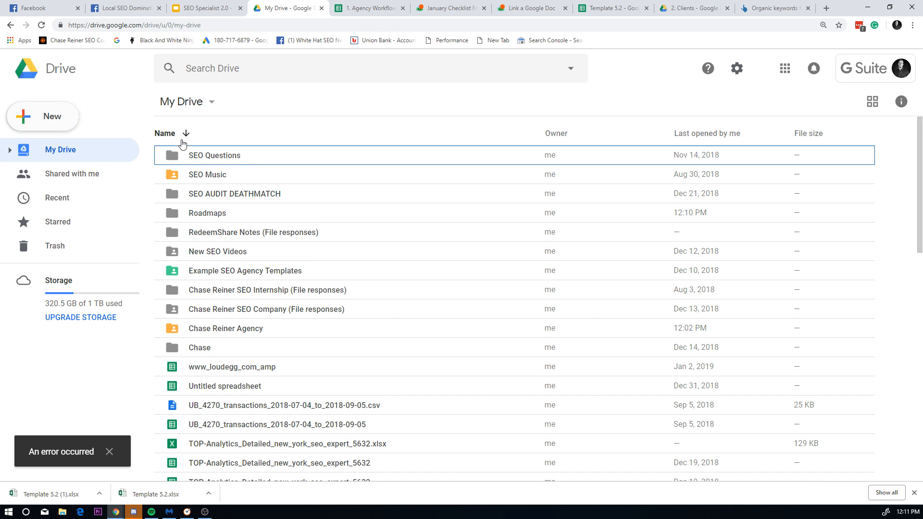
double_click(214, 214)
Step: Create a Catering Connection folder inside Roadmaps
right_click(220, 183)
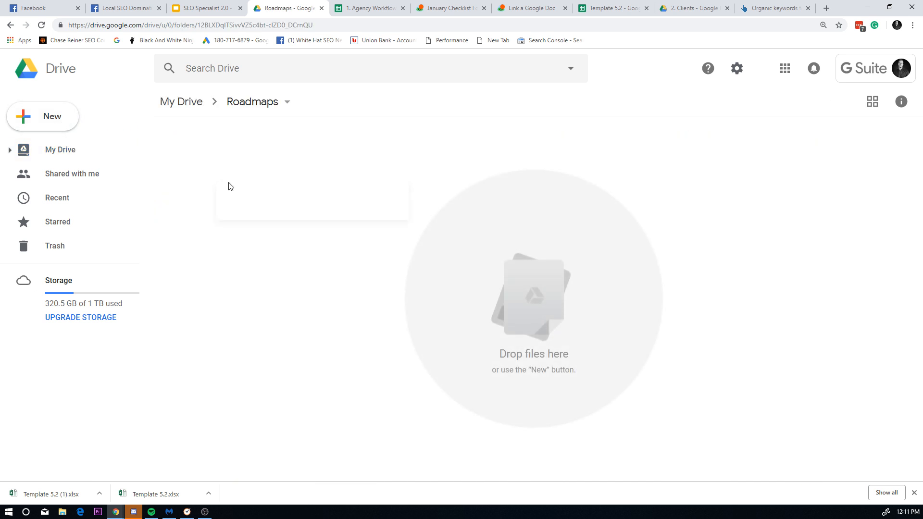
left_click(268, 206)
type("Catering Connection")
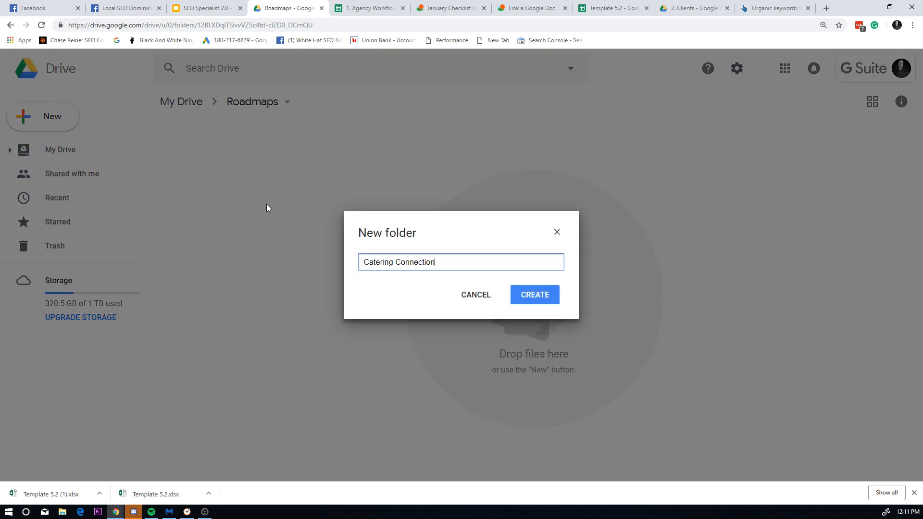
key("Return")
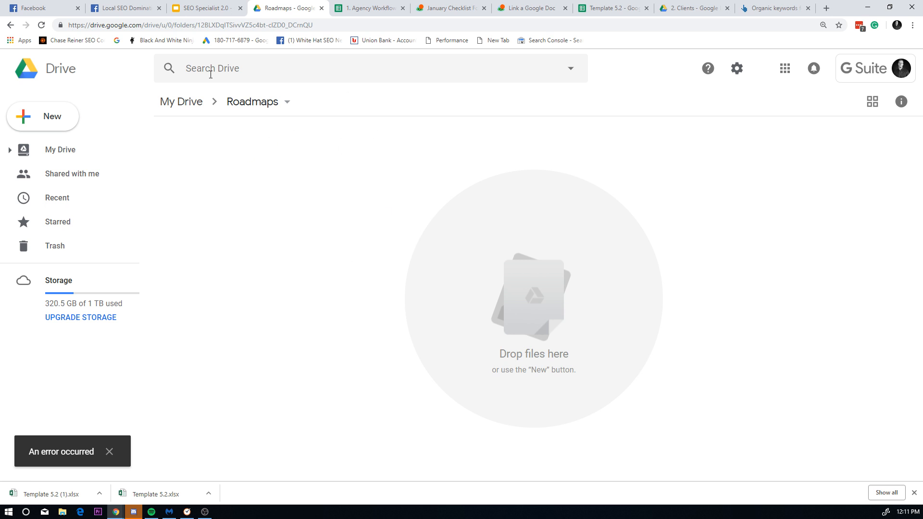
Step: Create a second folder named Catering Connection in Roadmaps
right_click(231, 167)
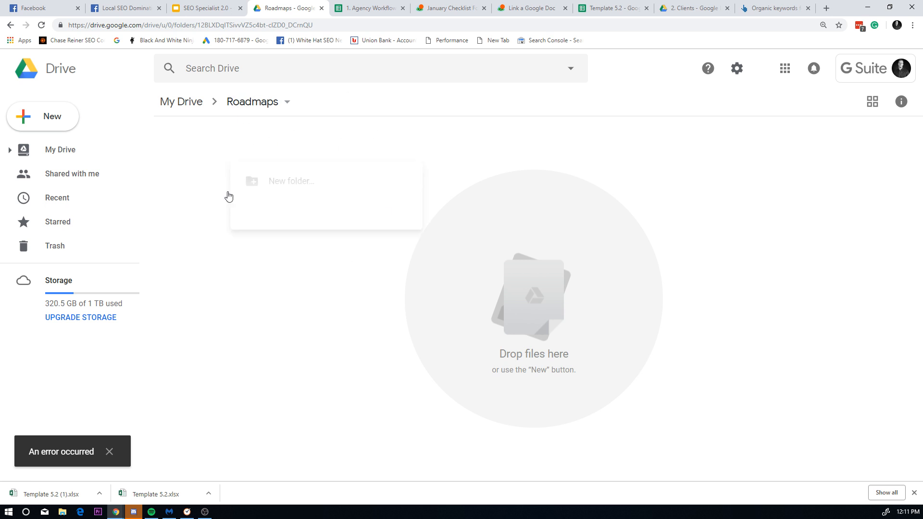
left_click(493, 352)
right_click(220, 164)
left_click(250, 179)
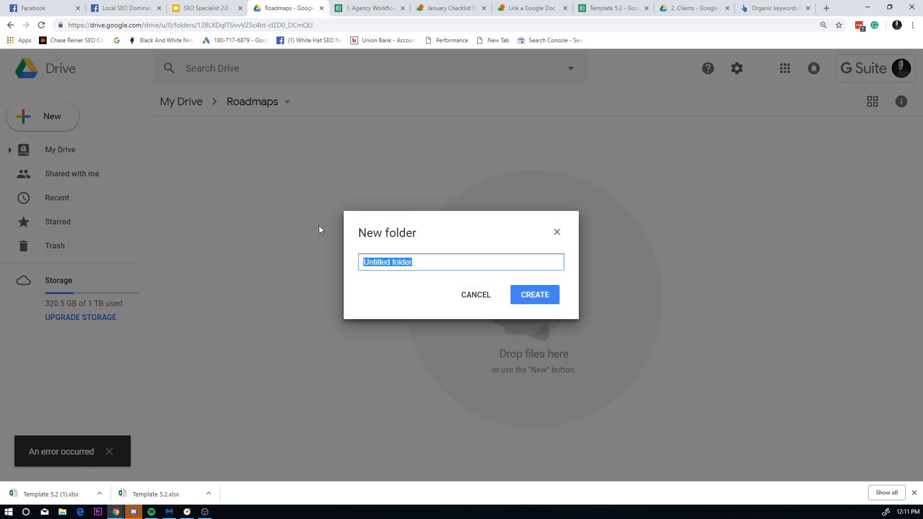
type("CA")
key("BackSpace")
type("aterin")
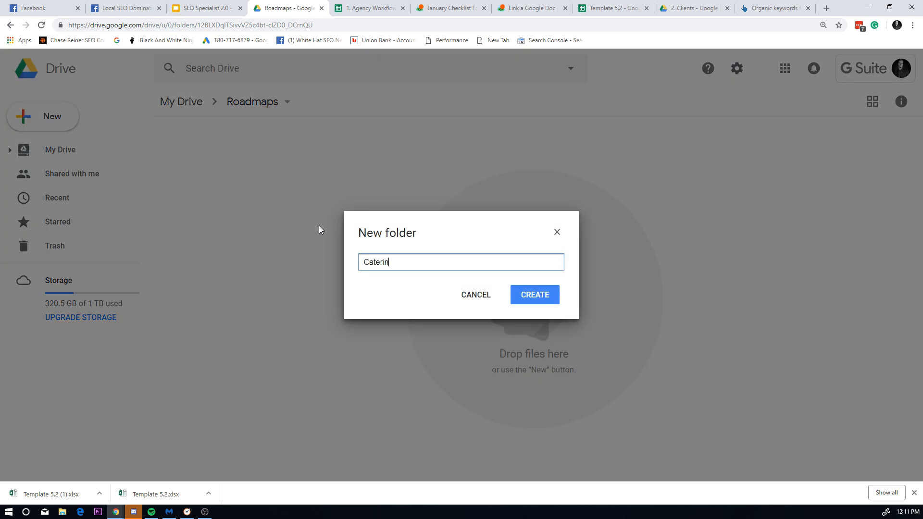
type("g Connection")
left_click(563, 291)
left_click(513, 295)
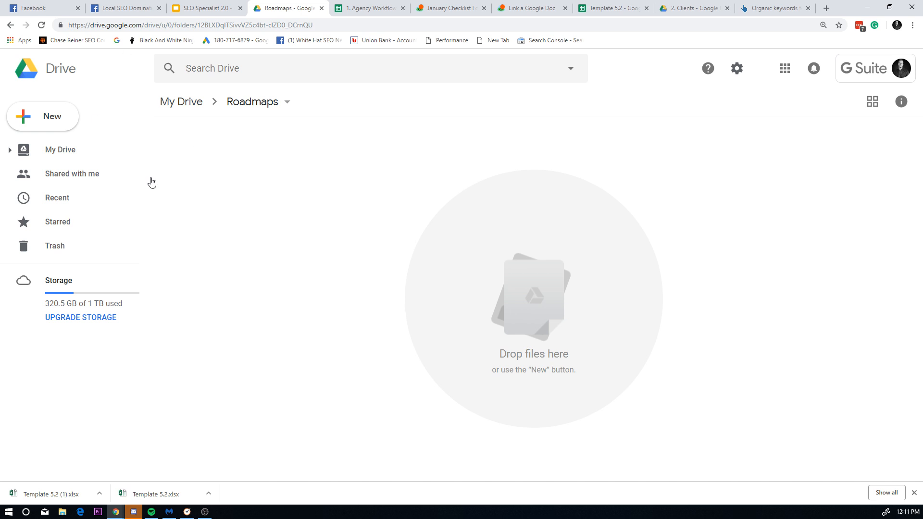
Step: Reload the folder and remove the duplicate Catering Connection folder
key("F5")
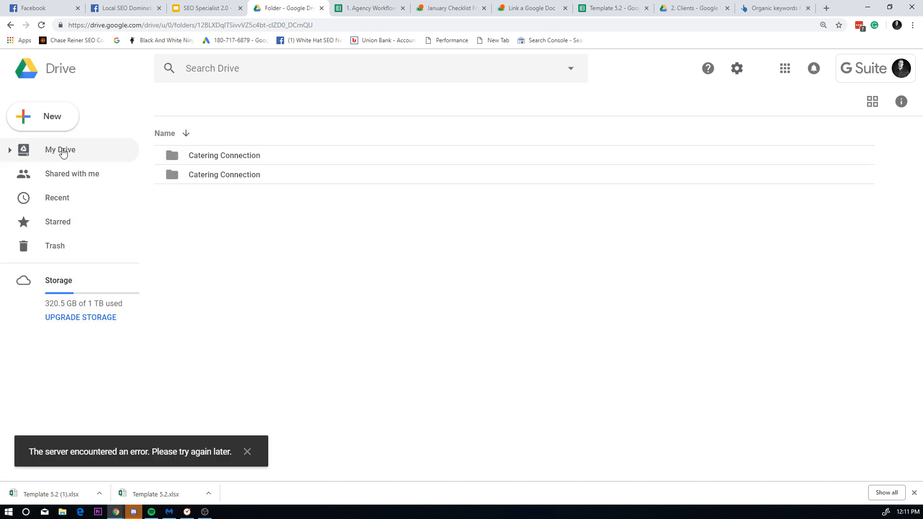
right_click(288, 175)
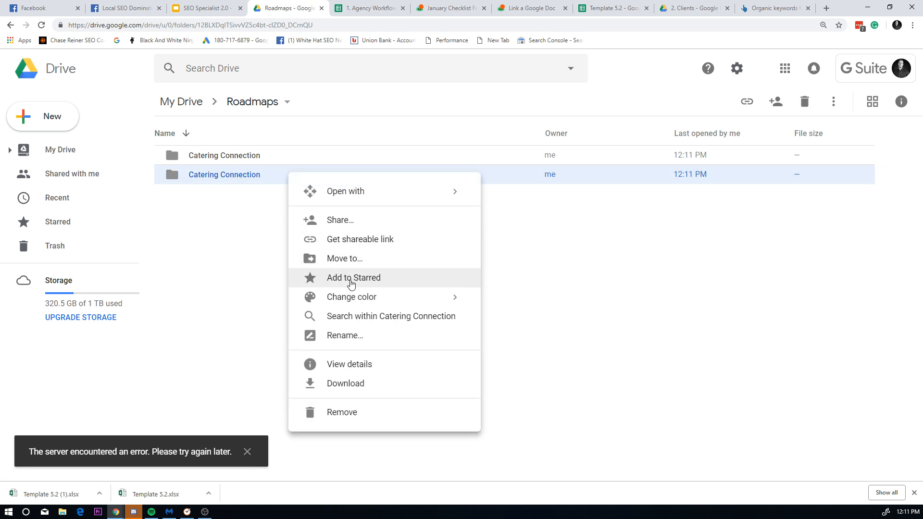
left_click(340, 410)
Step: Open Catering Connection and upload Template 5.2 (1).xlsx from the downloads bar into it
double_click(285, 163)
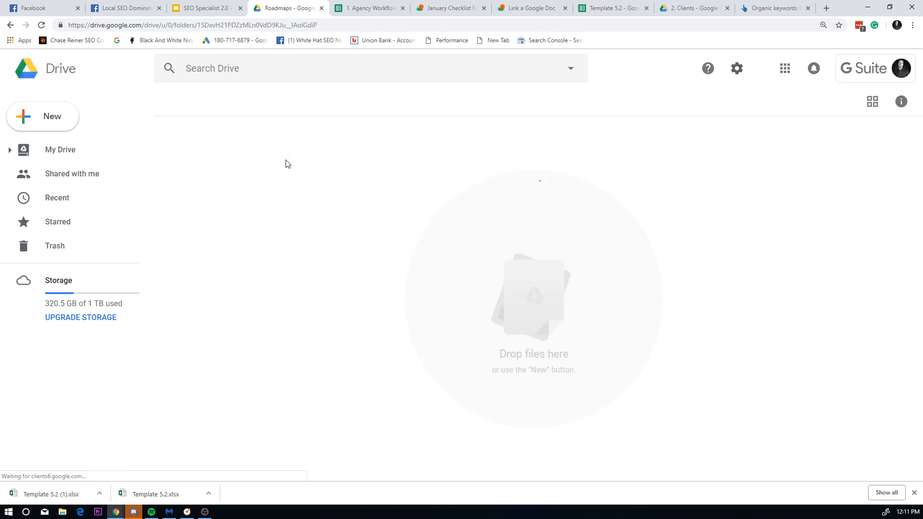
left_click_drag(58, 494, 442, 413)
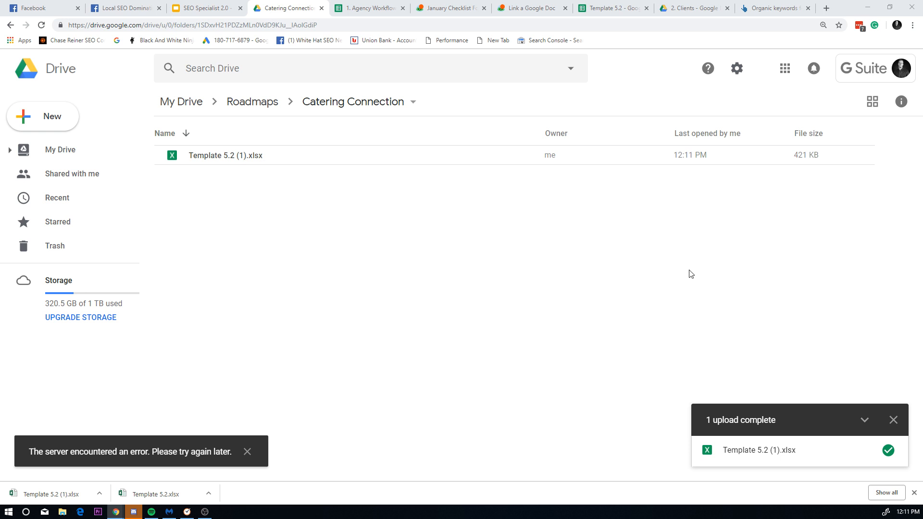
left_click(299, 160)
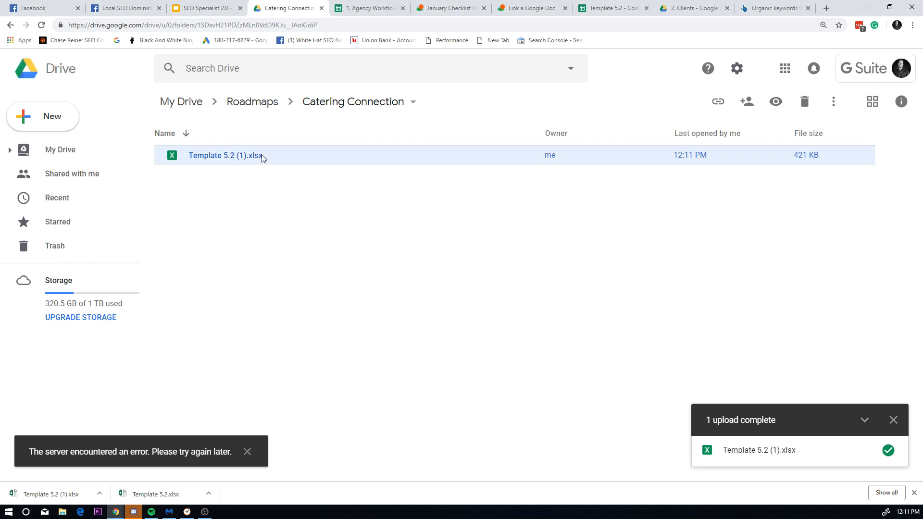
Step: Rename the uploaded Template 5.2 (1).xlsx to January Roadmap 2019.xlsx
right_click(262, 155)
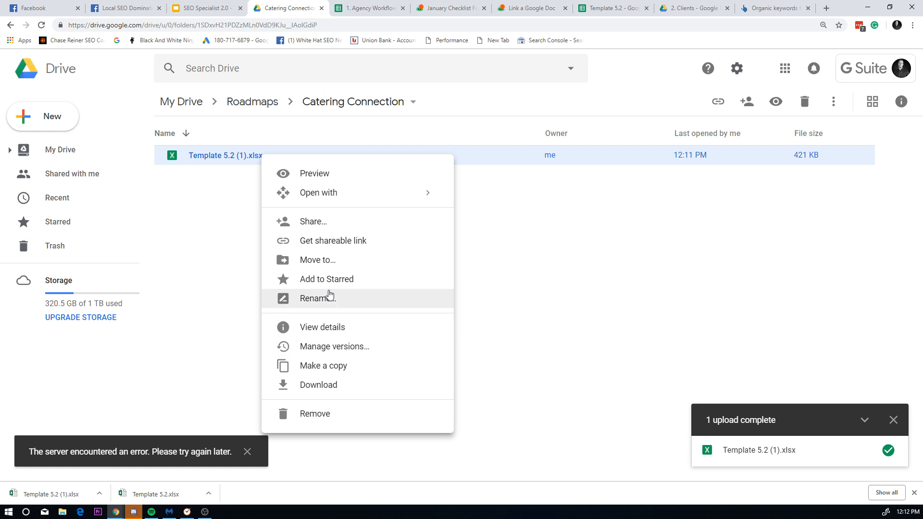
left_click(330, 294)
key("BackSpace")
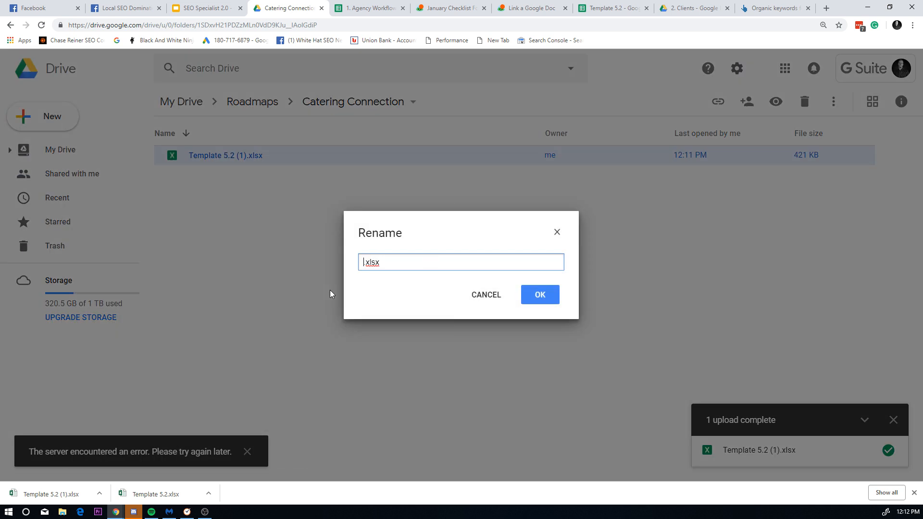
type("Janaury")
key("BackSpace")
key("BackSpace")
key("BackSpace")
key("BackSpace")
key("BackSpace")
type("uary Roadmap ")
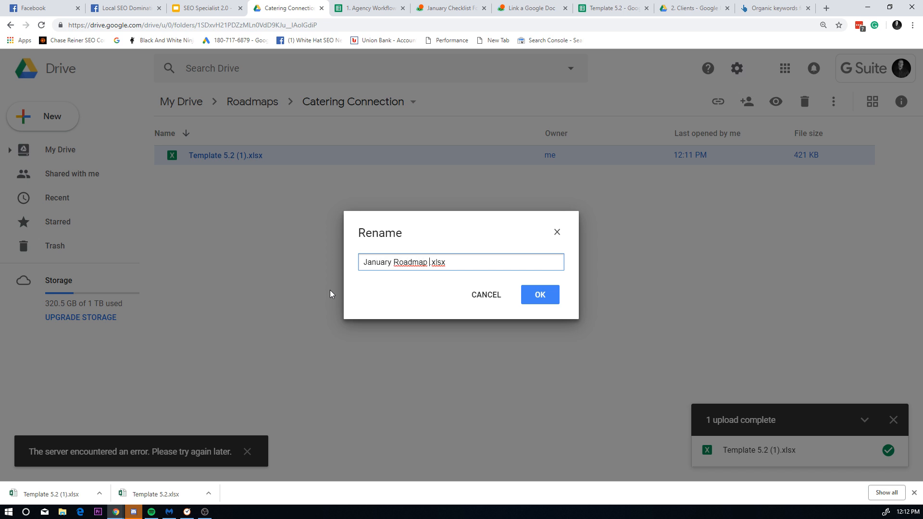
type("2019")
left_click(549, 299)
Step: Open January Roadmap 2019.xlsx as a Google Sheet and reload the Drive folder page
double_click(204, 162)
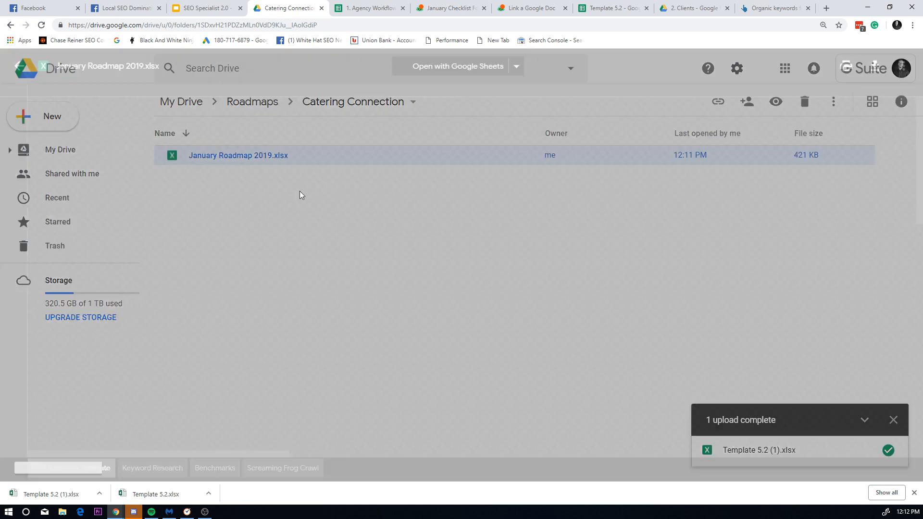
left_click(490, 73)
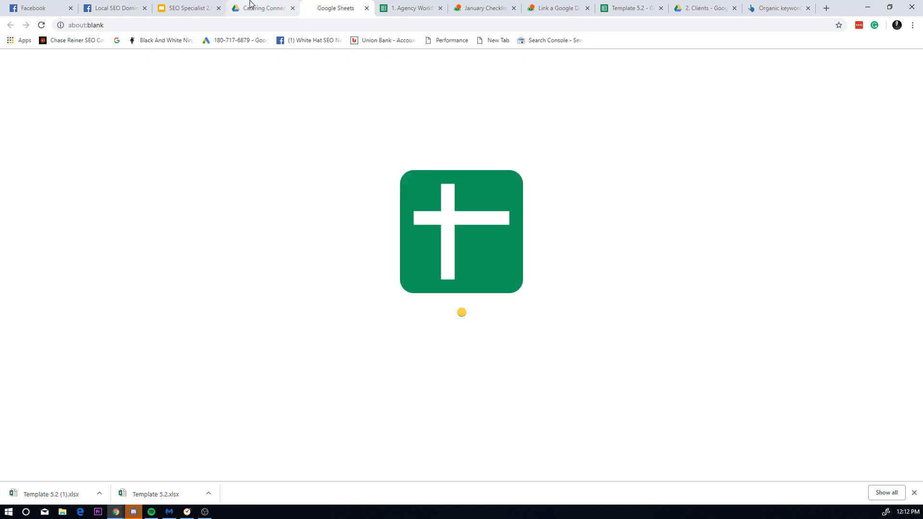
left_click(291, 8)
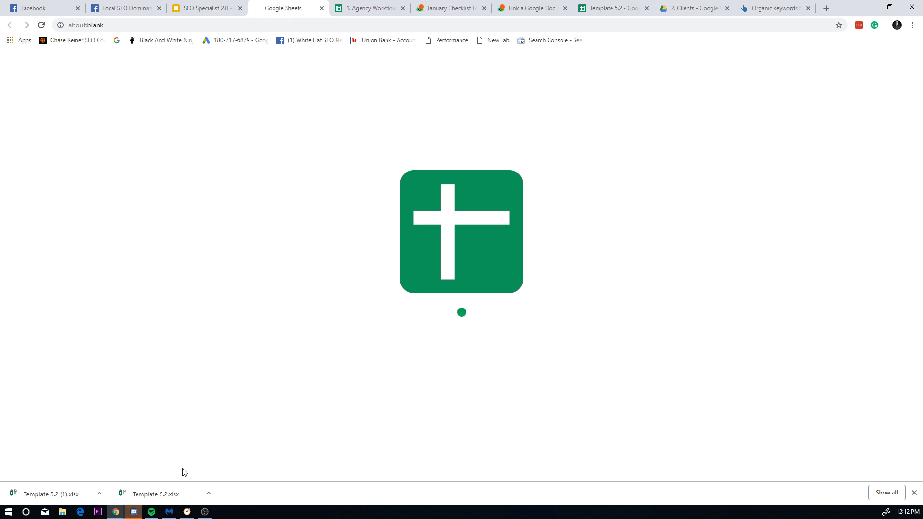
left_click(914, 493)
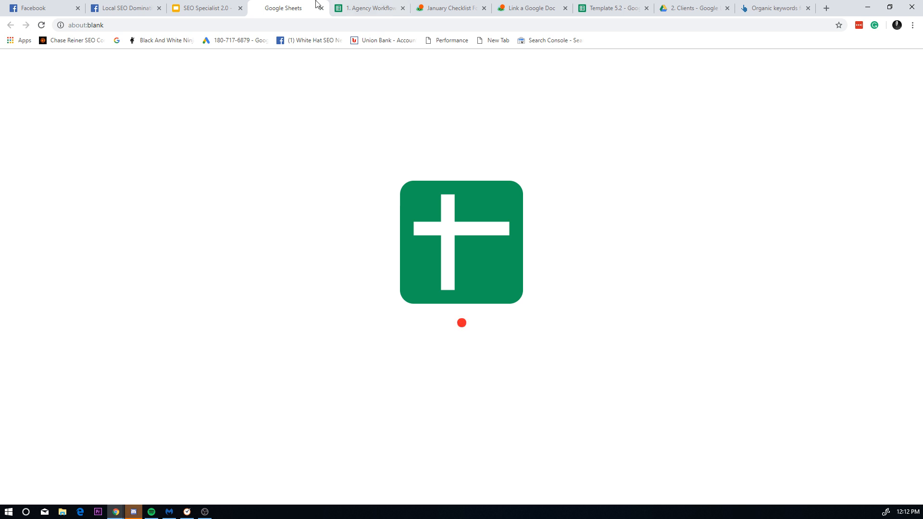
left_click(350, 5)
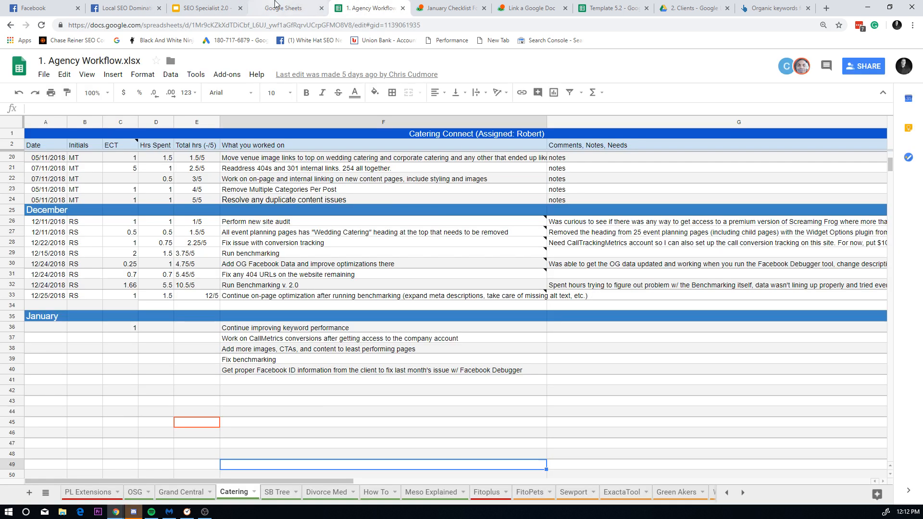
left_click(278, 5)
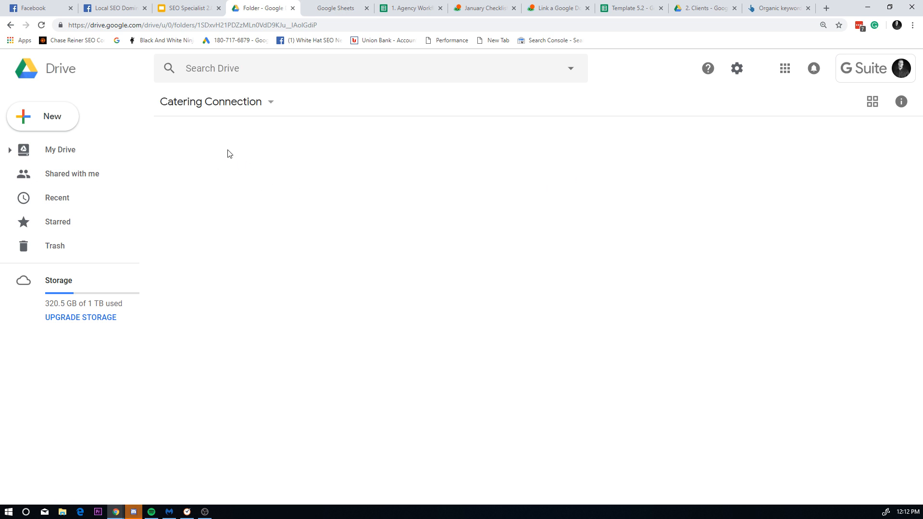
key("F5")
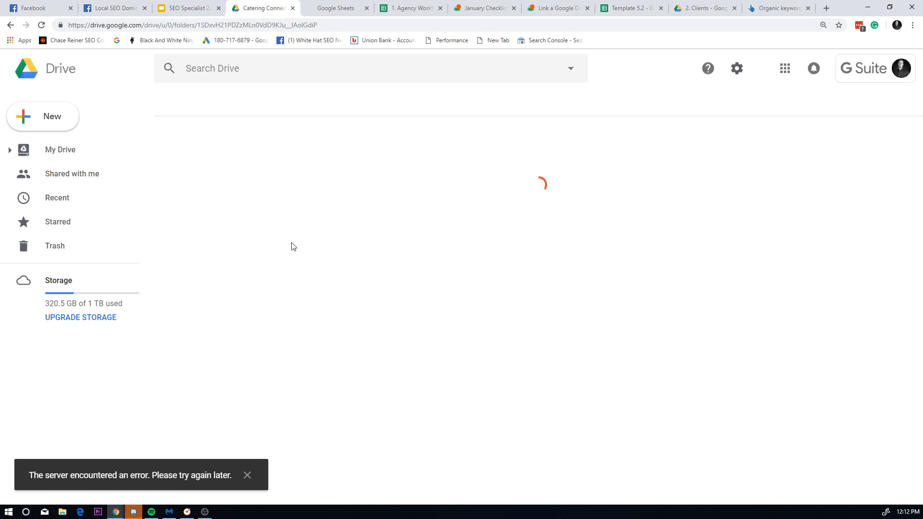
left_click(247, 475)
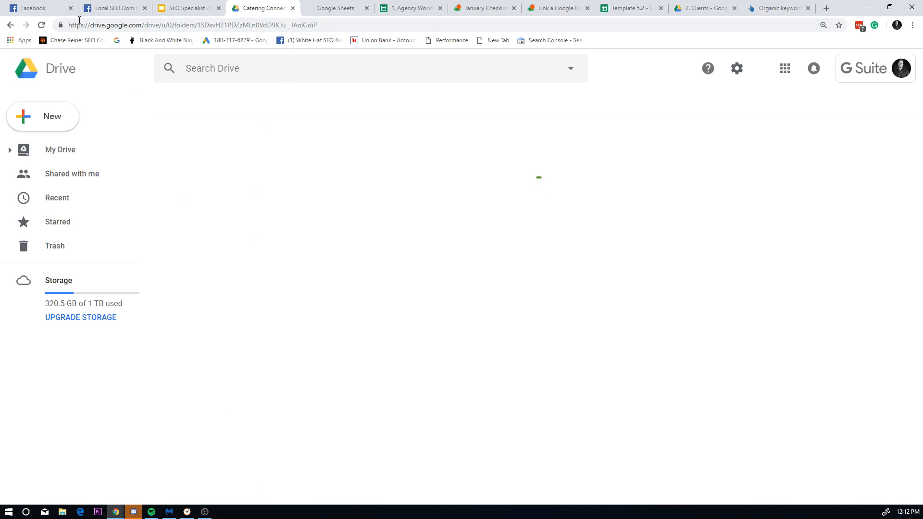
left_click(41, 25)
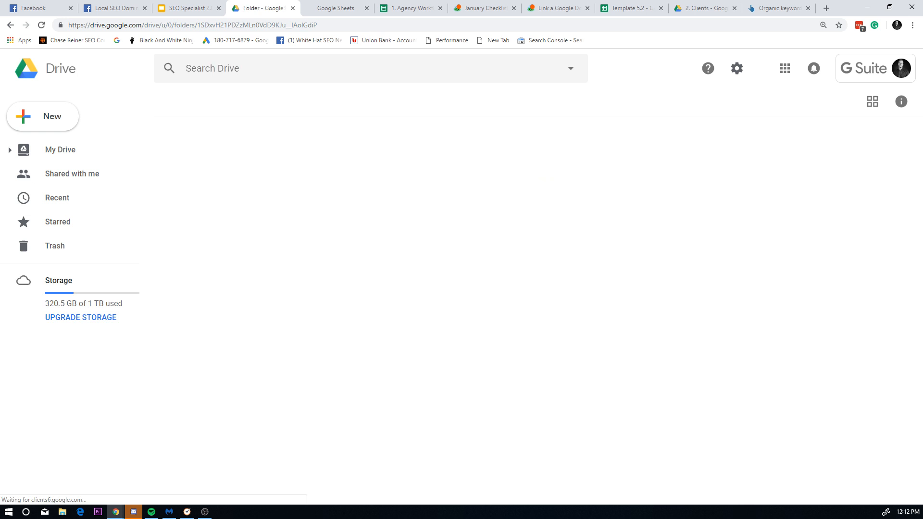
Step: Remove the Excel copy, open the Google Sheets version, and leave the folder tab
left_click(268, 155)
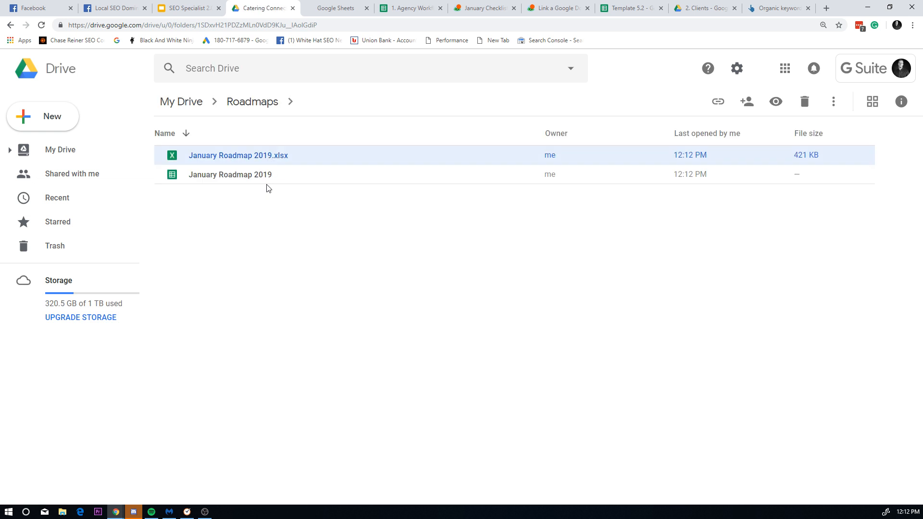
right_click(265, 156)
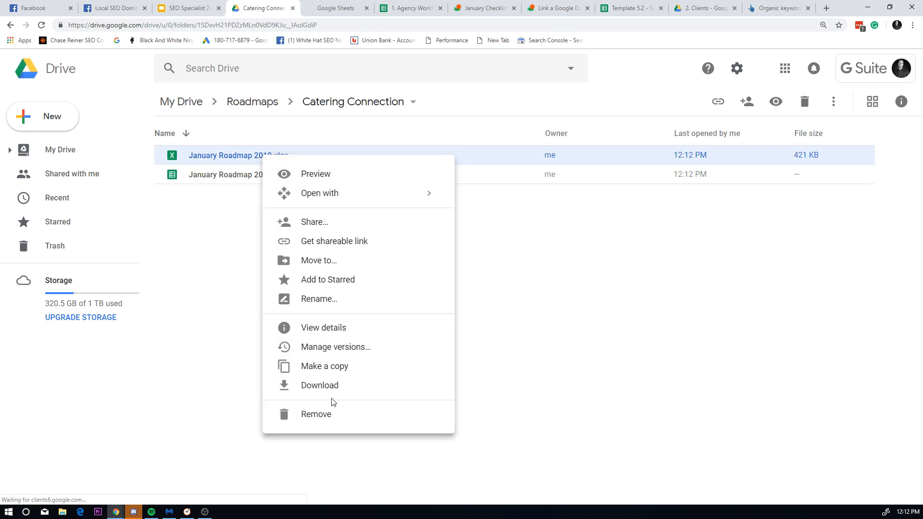
left_click(332, 414)
double_click(264, 158)
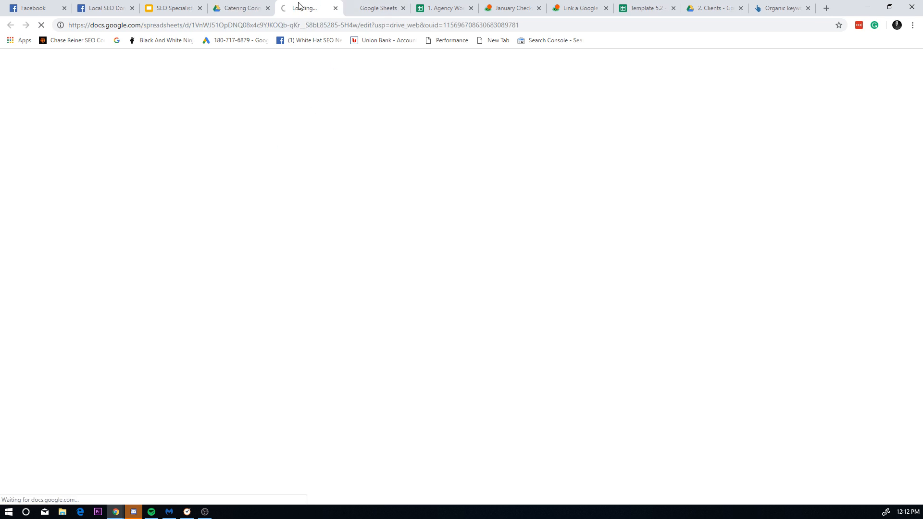
left_click(268, 8)
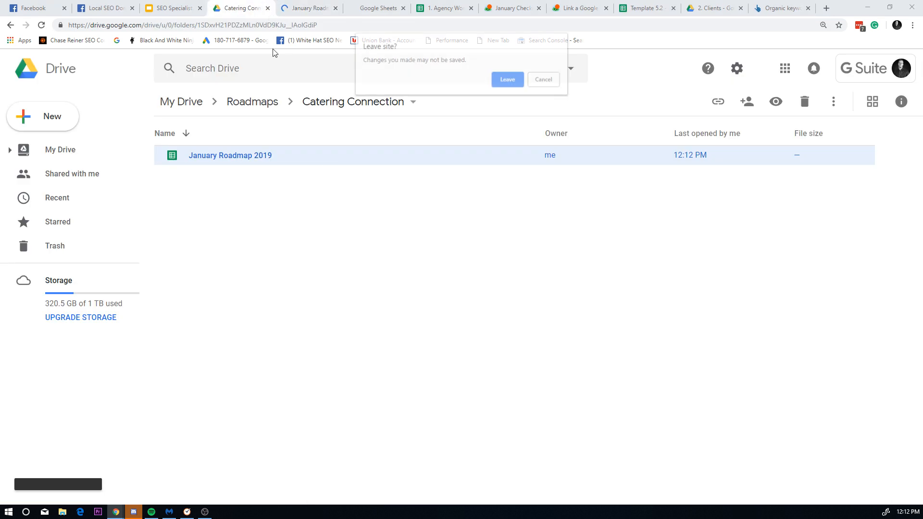
left_click(509, 80)
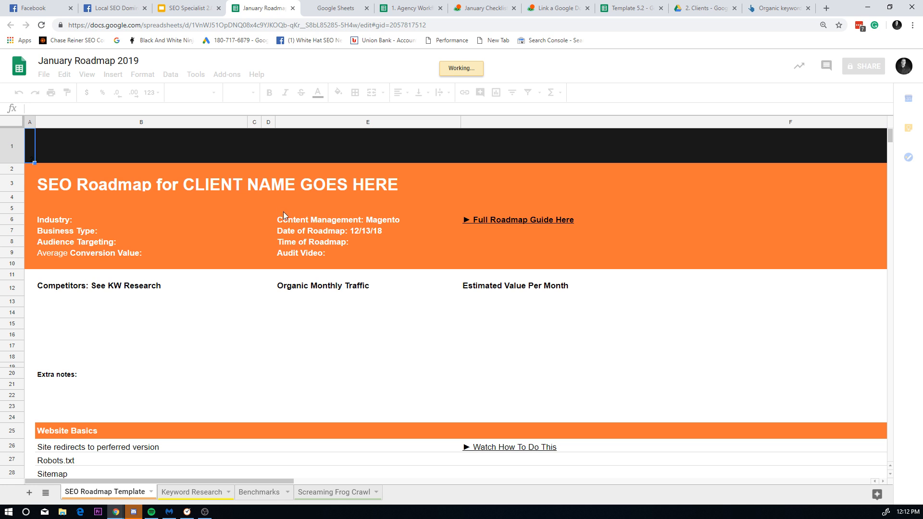
left_click(298, 188)
scroll(237, 326, "down", 10)
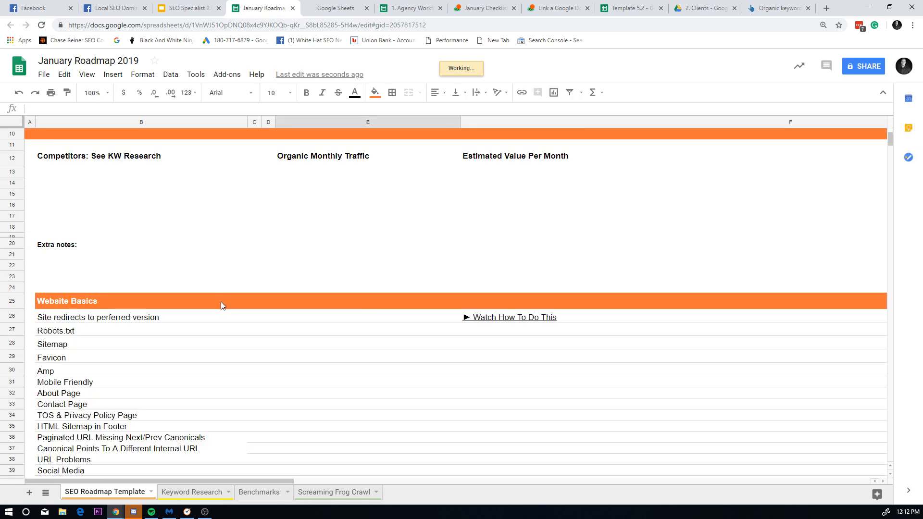
scroll(259, 239, "up", 12)
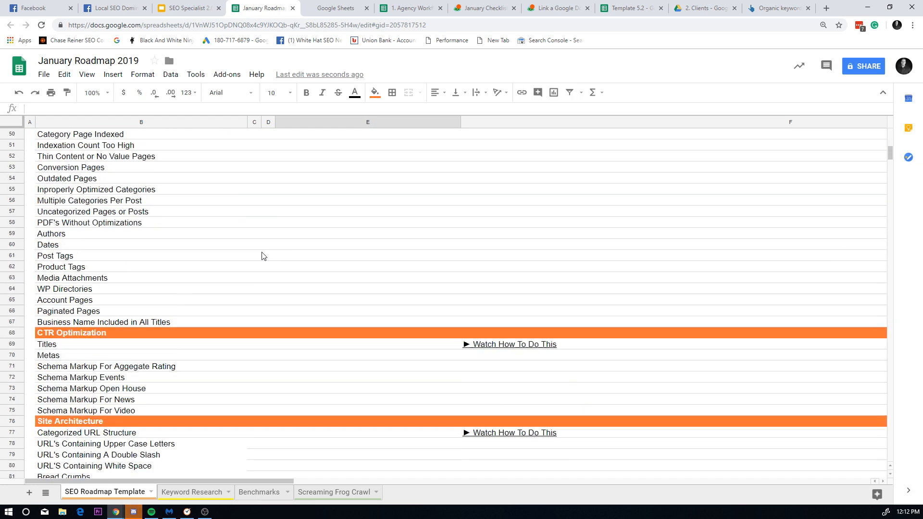
scroll(259, 200, "down", 4)
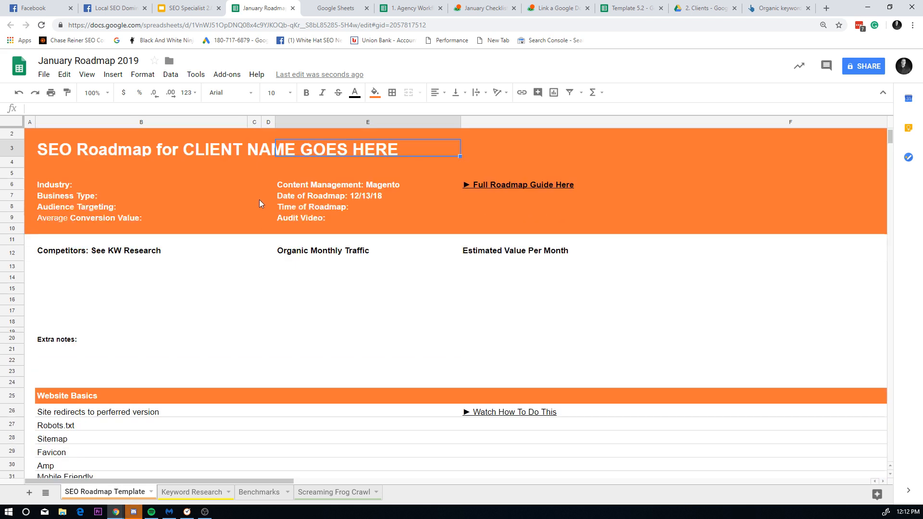
scroll(301, 379, "up", 3)
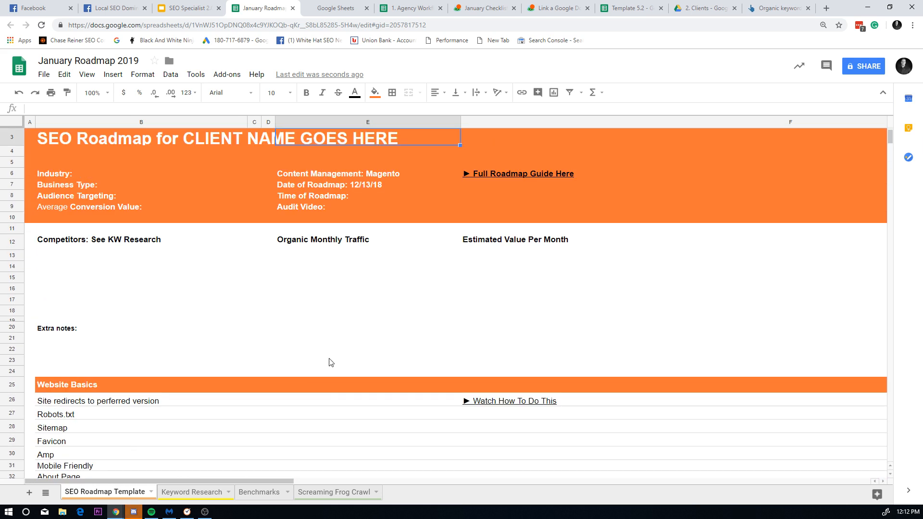
scroll(288, 289, "down", 9)
scroll(256, 380, "down", 9)
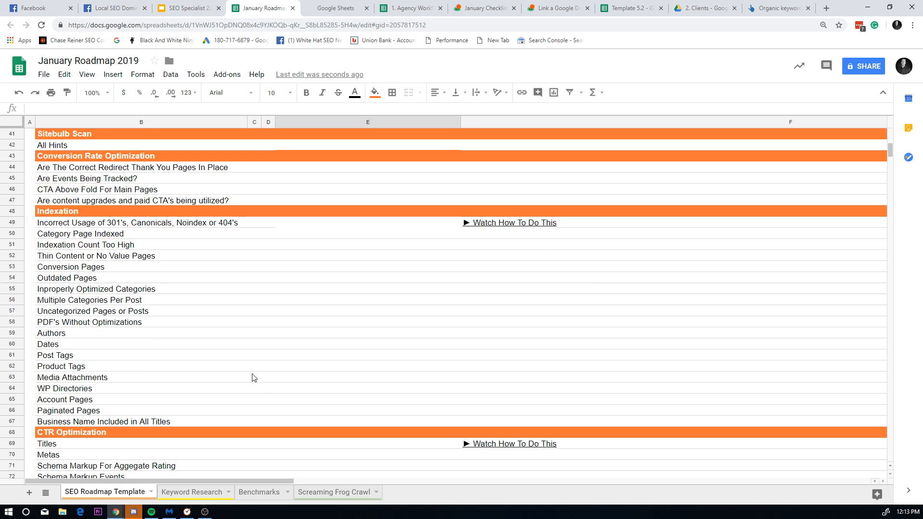
scroll(262, 377, "down", 14)
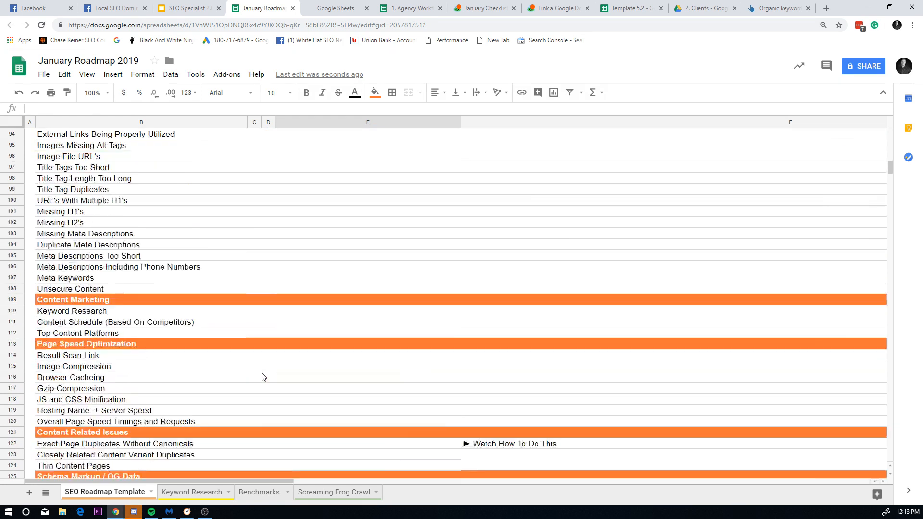
scroll(262, 374, "down", 5)
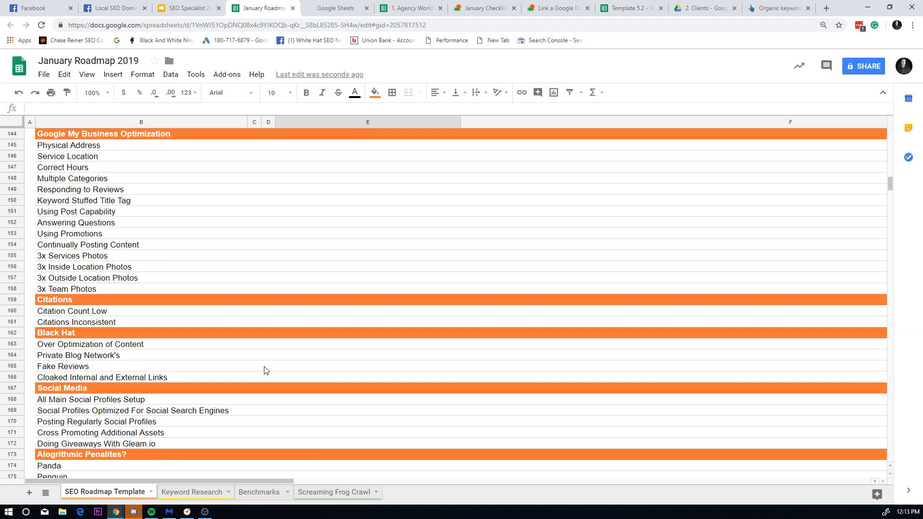
scroll(265, 365, "up", 7)
scroll(269, 360, "up", 20)
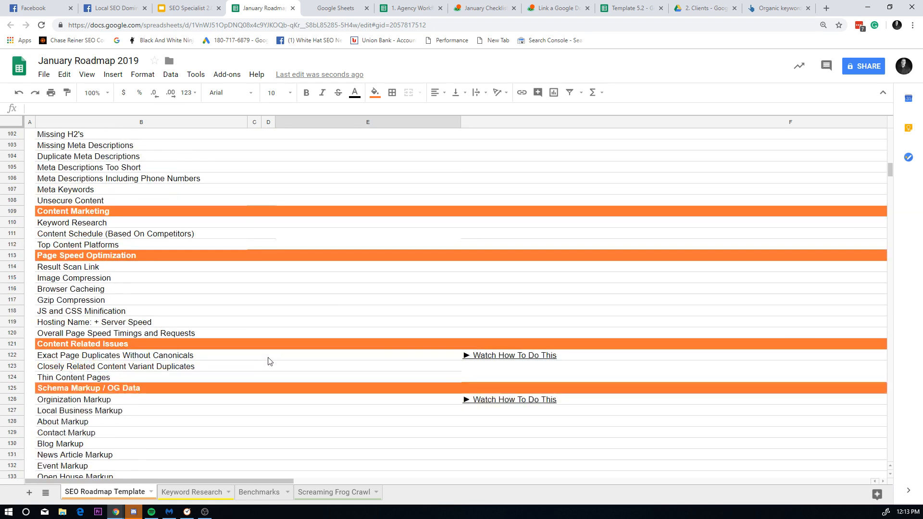
scroll(267, 357, "up", 6)
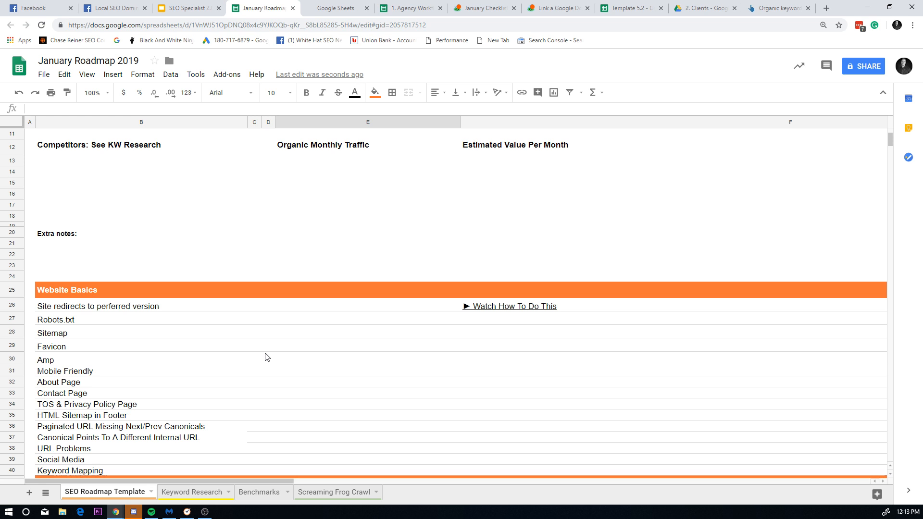
left_click(255, 122)
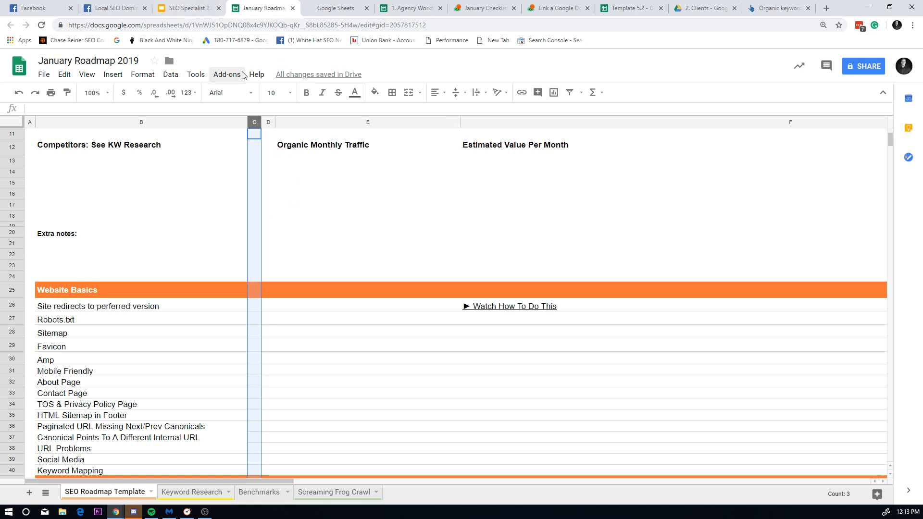
Step: Read the 'Perform new site audit' note in F26 of the Agency Workflow Catering log
left_click(335, 8)
left_click(384, 6)
left_click(361, 6)
left_click(366, 8)
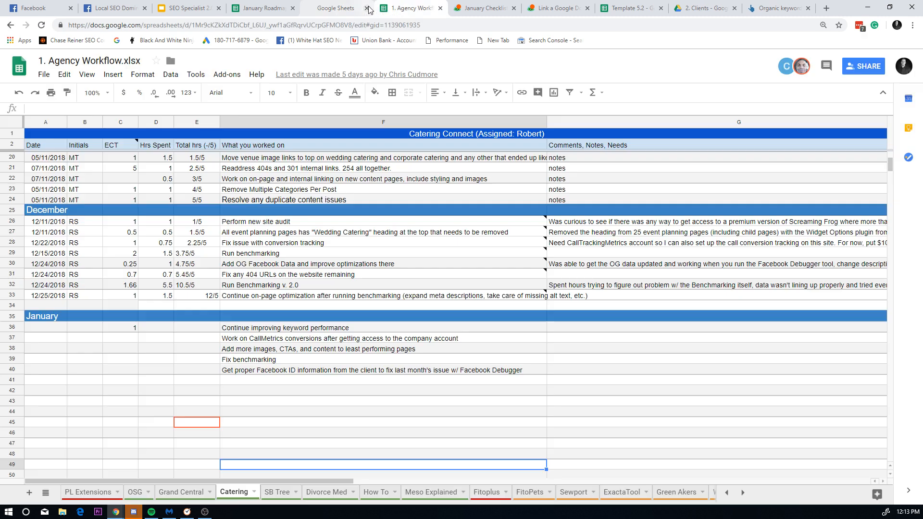
left_click(264, 225)
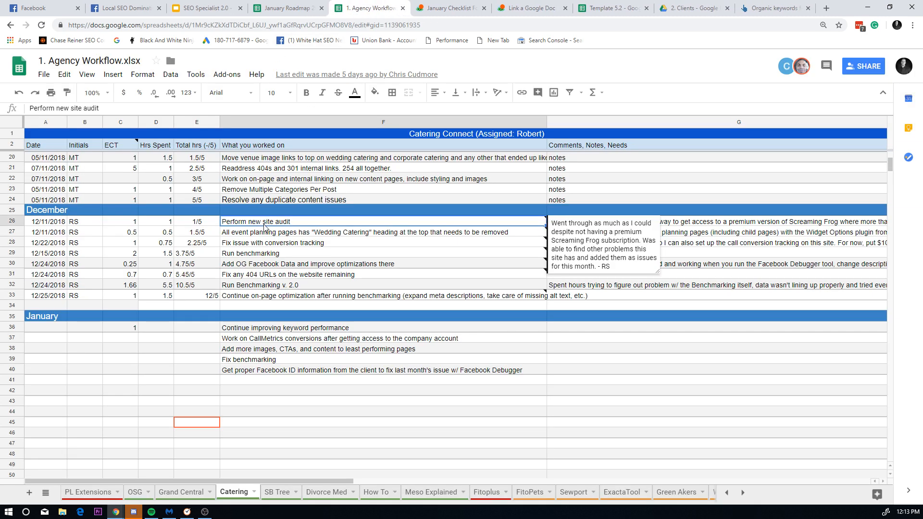
left_click(579, 231)
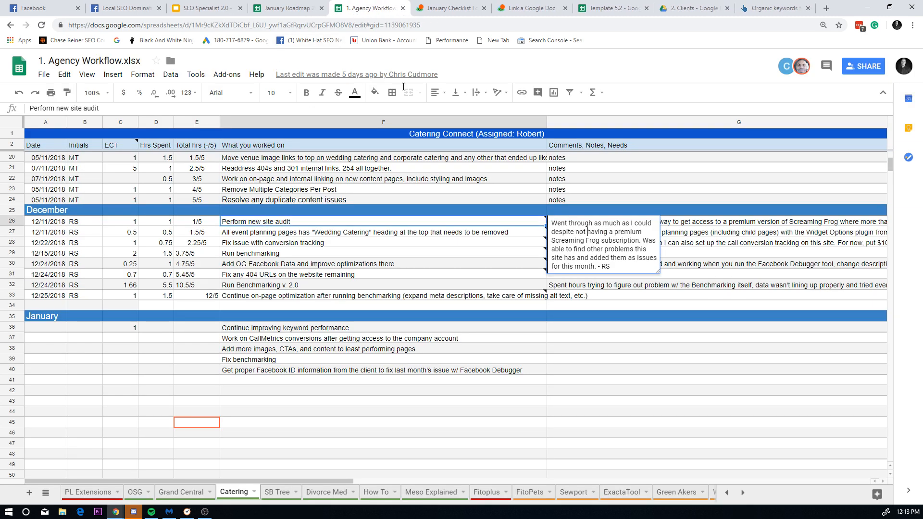
Step: Return to the January Roadmap 2019 sheet and scroll through it
left_click(322, 5)
left_click(368, 8)
left_click(287, 7)
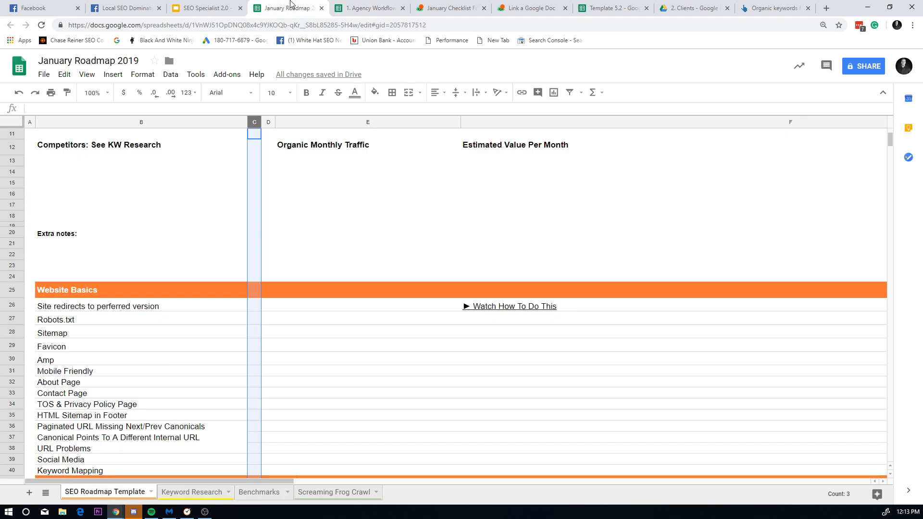
scroll(285, 169, "up", 4)
scroll(303, 256, "down", 8)
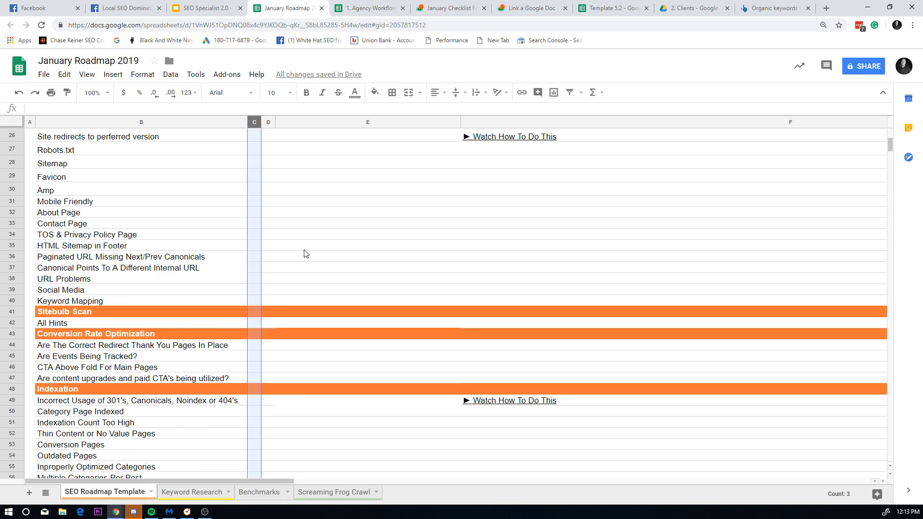
scroll(299, 250, "up", 4)
scroll(298, 250, "up", 4)
scroll(282, 432, "down", 15)
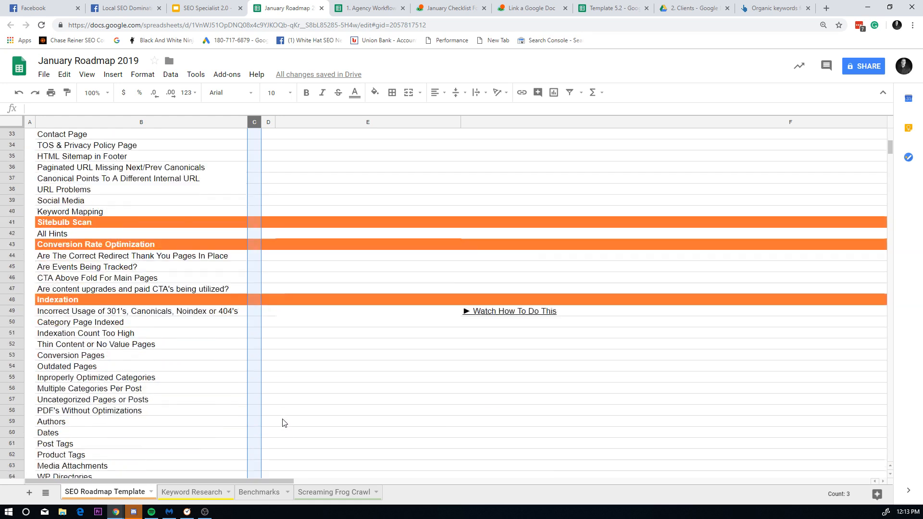
scroll(267, 380, "up", 15)
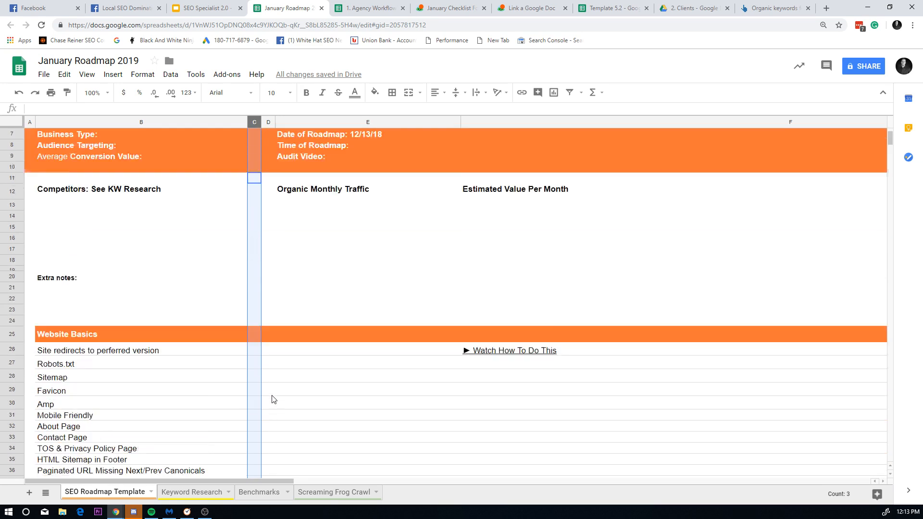
scroll(247, 384, "down", 18)
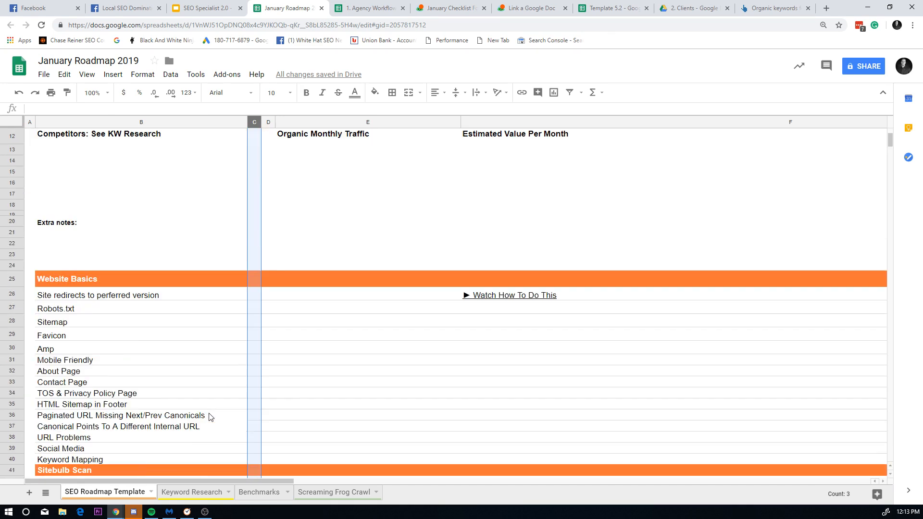
scroll(215, 410, "down", 7)
scroll(217, 413, "up", 10)
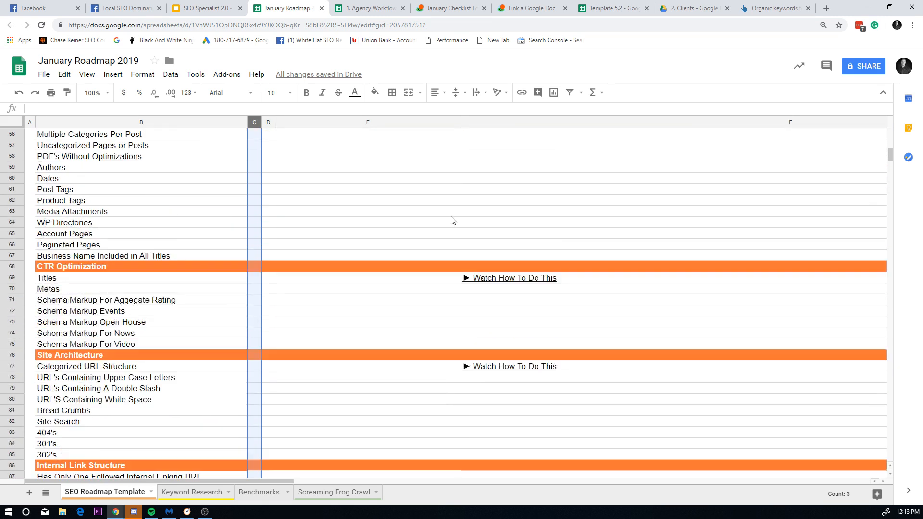
scroll(280, 374, "down", 3)
Step: Bring up Basecamp's January Checklist for Catering Connect
left_click(339, 7)
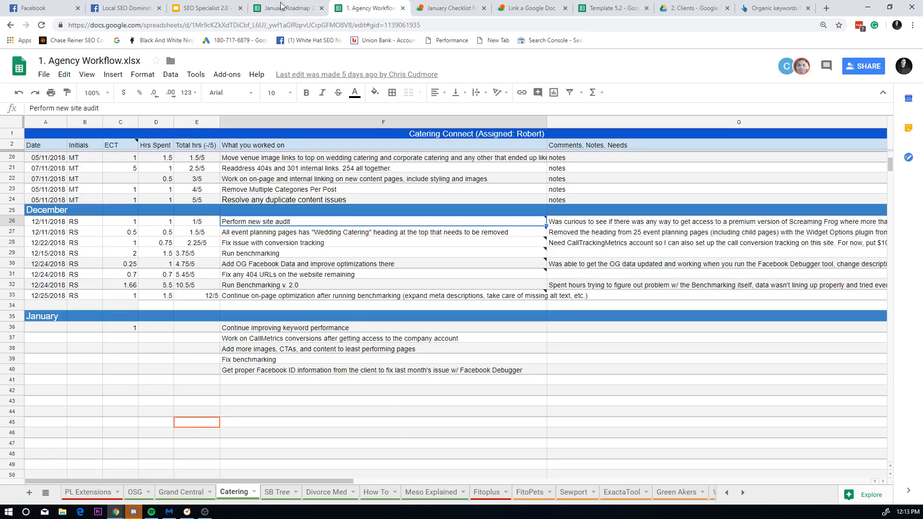
left_click(207, 6)
left_click(461, 7)
left_click(520, 5)
Step: Search Google Drive for 'catering connect'
left_click(458, 5)
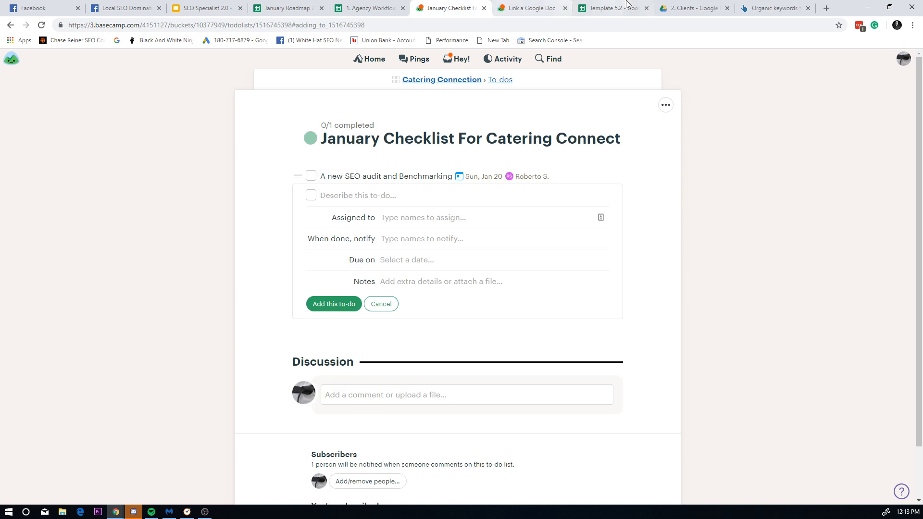
left_click(625, 4)
left_click(462, 6)
left_click(715, 4)
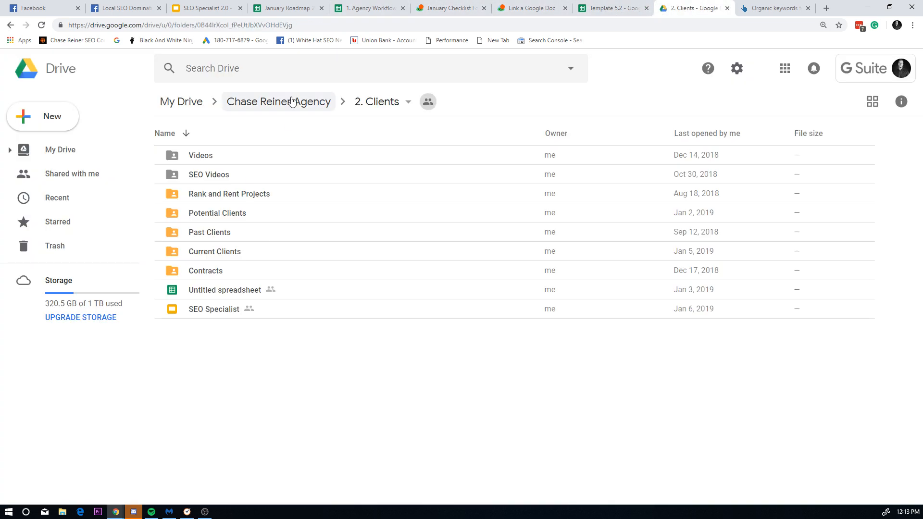
left_click(295, 60)
type("catering ")
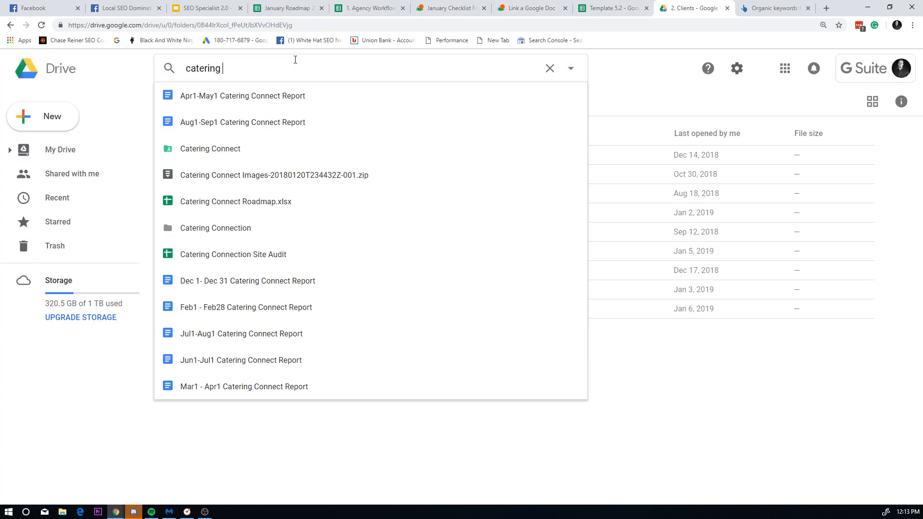
type("connect")
key("Return")
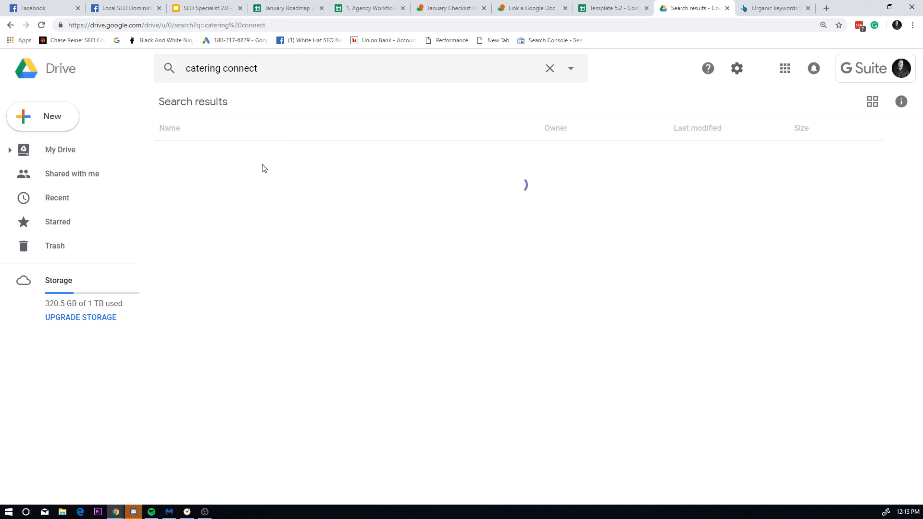
Step: Preview January Roadmap 2019.xlsx in the Catering Connection folder, then go back to Agency Workflow
double_click(263, 158)
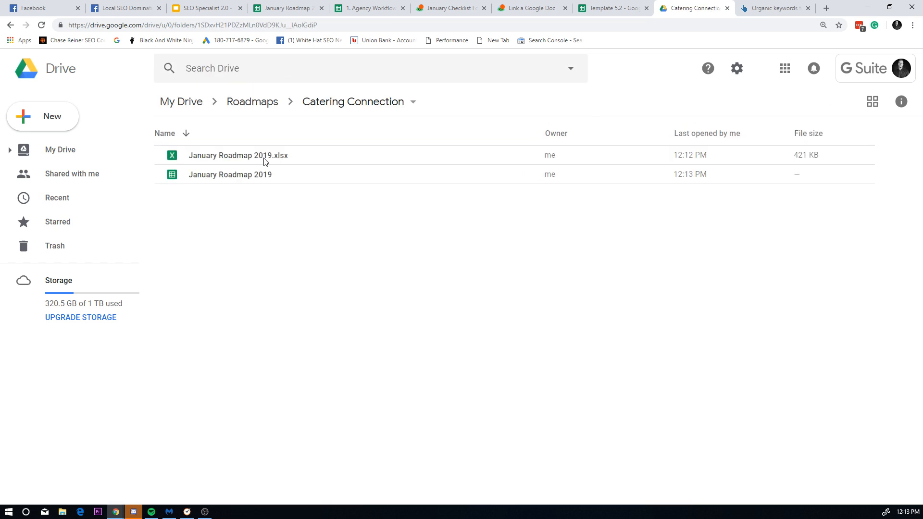
double_click(263, 158)
left_click(16, 66)
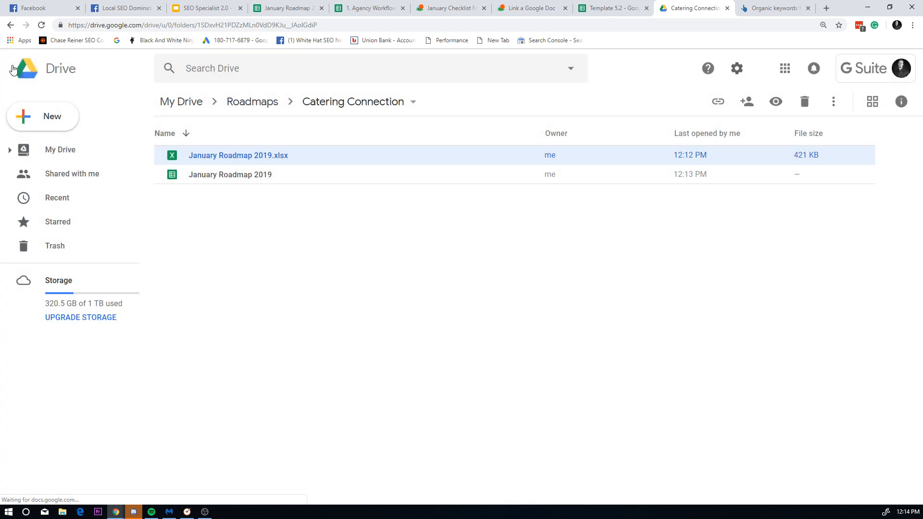
left_click(9, 26)
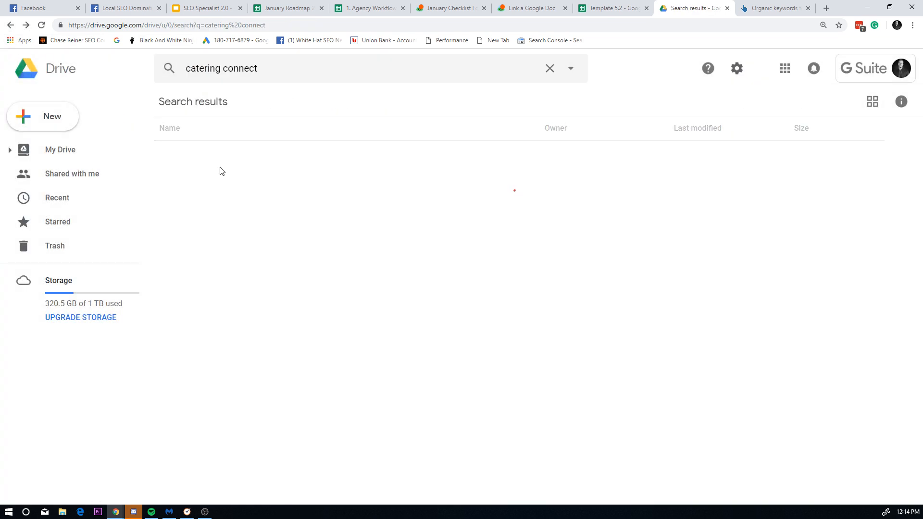
left_click(375, 12)
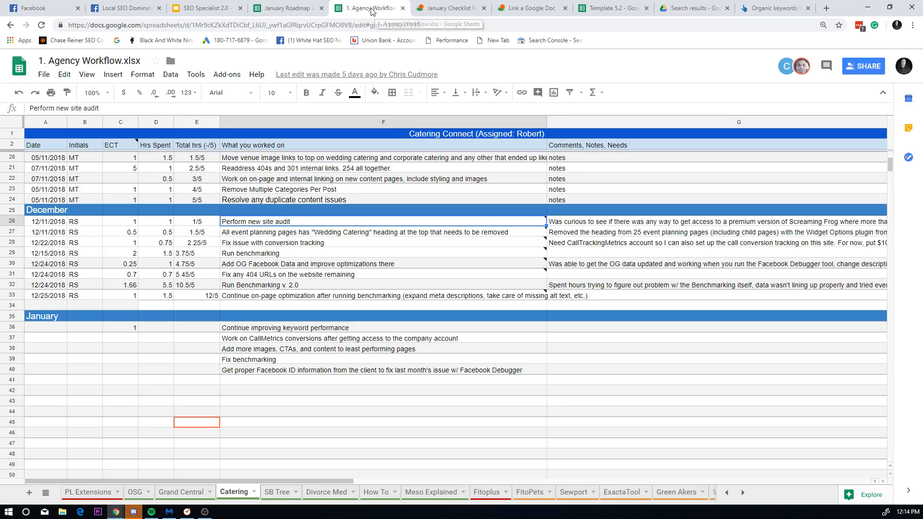
Step: Drag January Roadmap 2019's Benchmarks sheet ahead of Keyword Research and review its columns
left_click(286, 8)
left_click(221, 492)
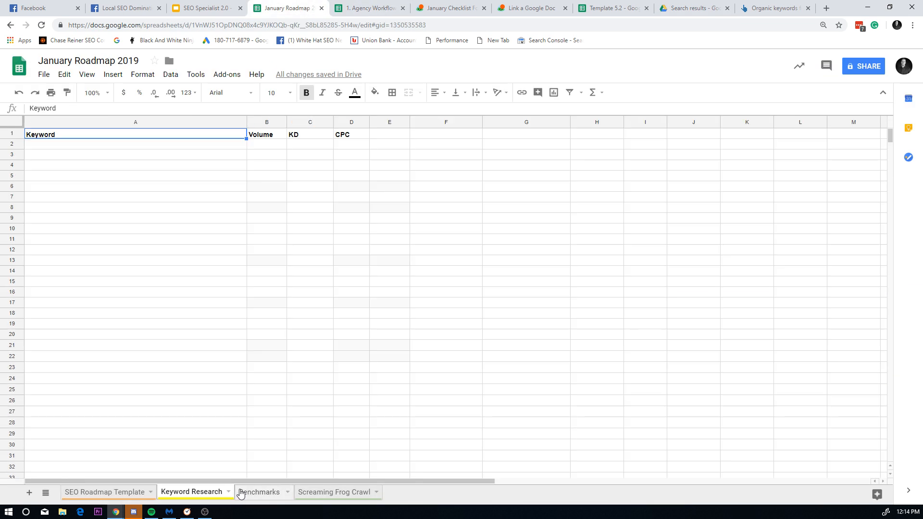
left_click(244, 495)
left_click_drag(244, 495, 189, 480)
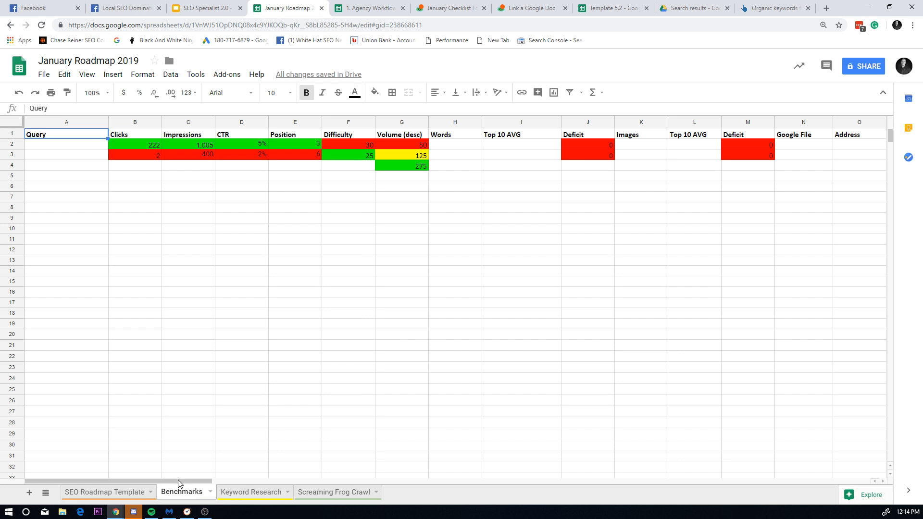
left_click_drag(178, 480, 227, 509)
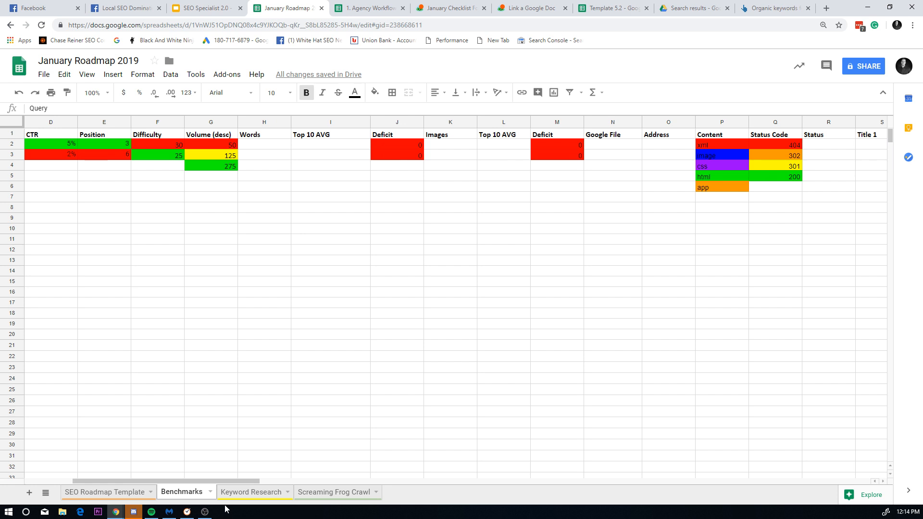
left_click_drag(297, 134, 318, 167)
left_click(319, 167)
left_click_drag(375, 135, 382, 187)
left_click(384, 207)
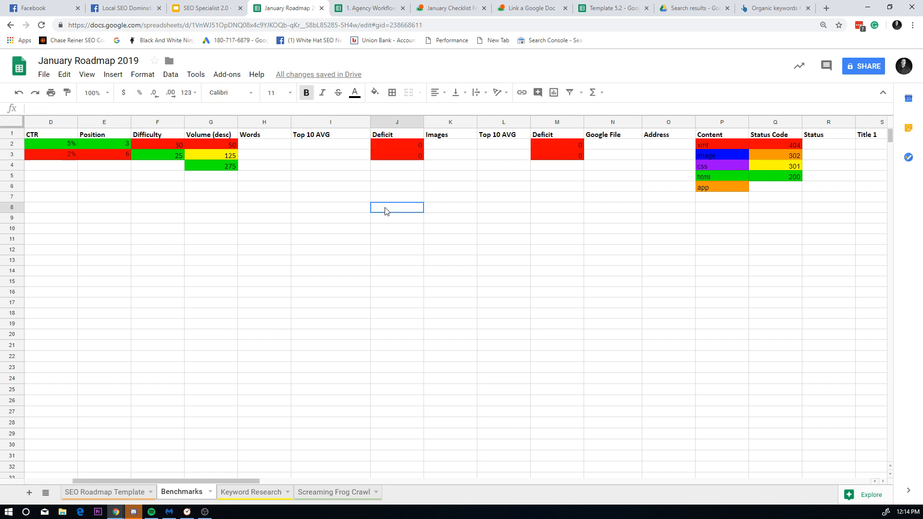
left_click(315, 121)
left_click(500, 121)
left_click(317, 389)
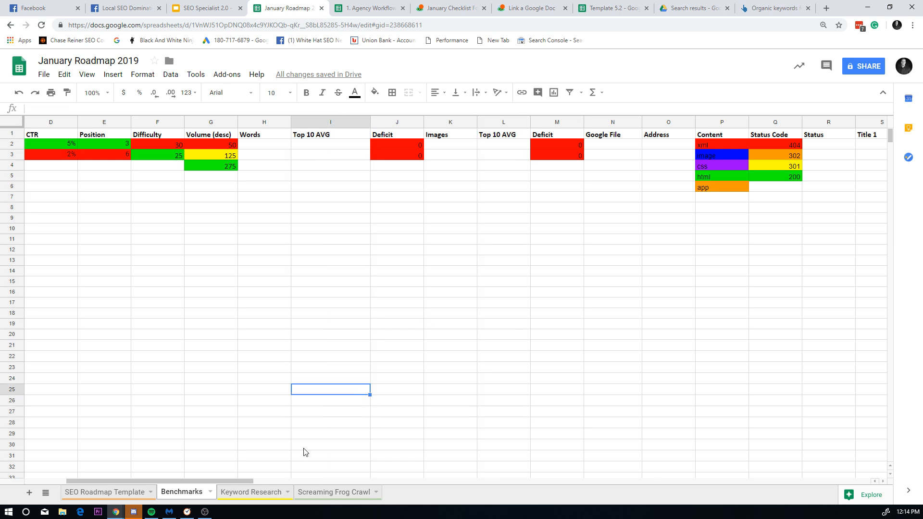
left_click_drag(235, 481, 310, 329)
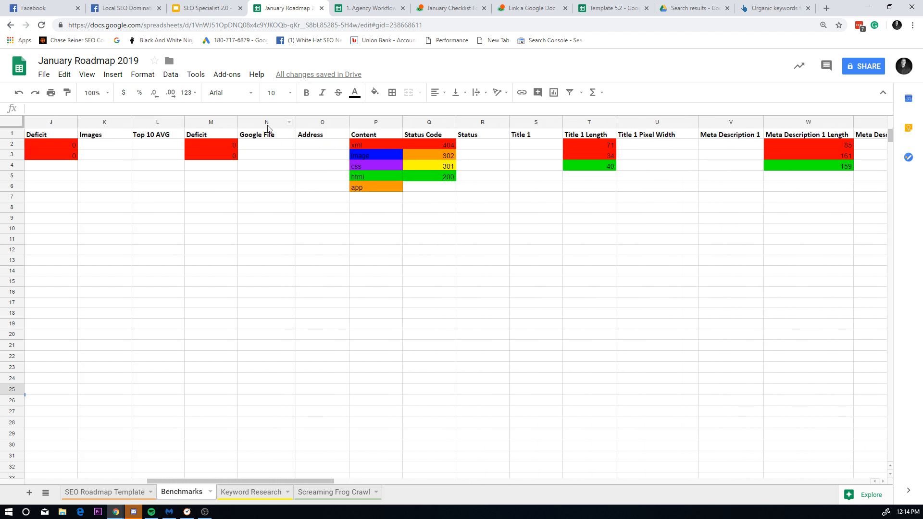
left_click_drag(268, 125, 501, 169)
left_click(501, 169)
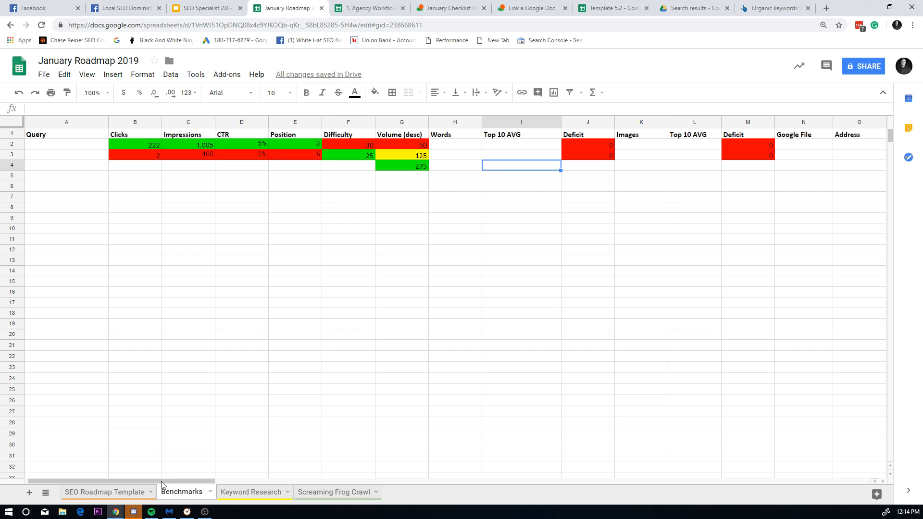
left_click_drag(161, 482, 194, 481)
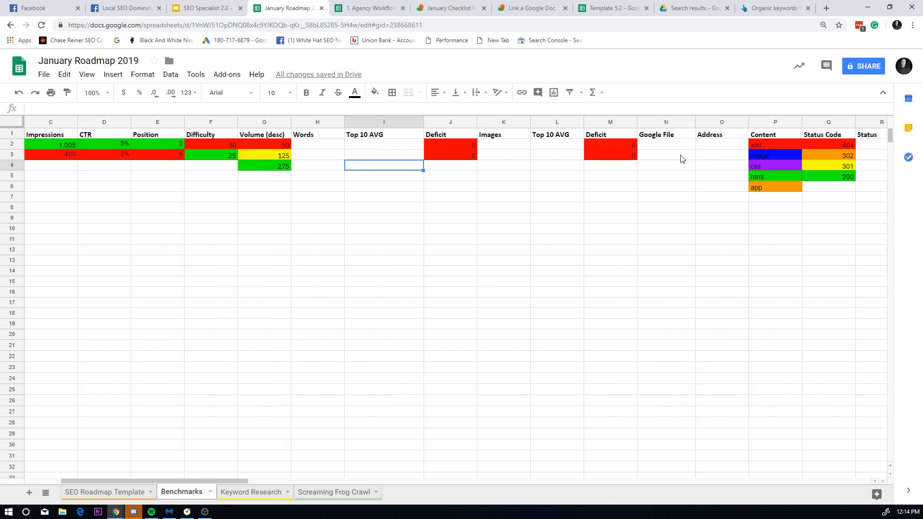
left_click(678, 122)
left_click(370, 119, "shift")
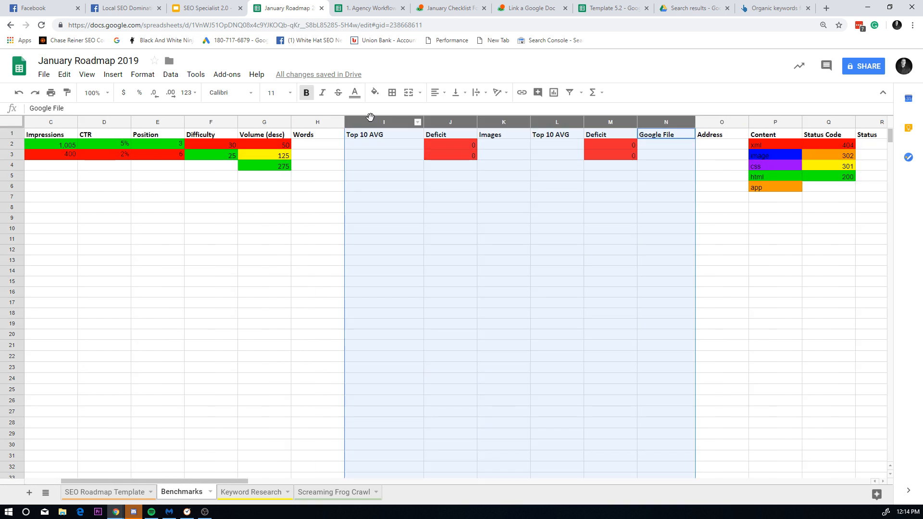
left_click_drag(370, 119, 502, 124)
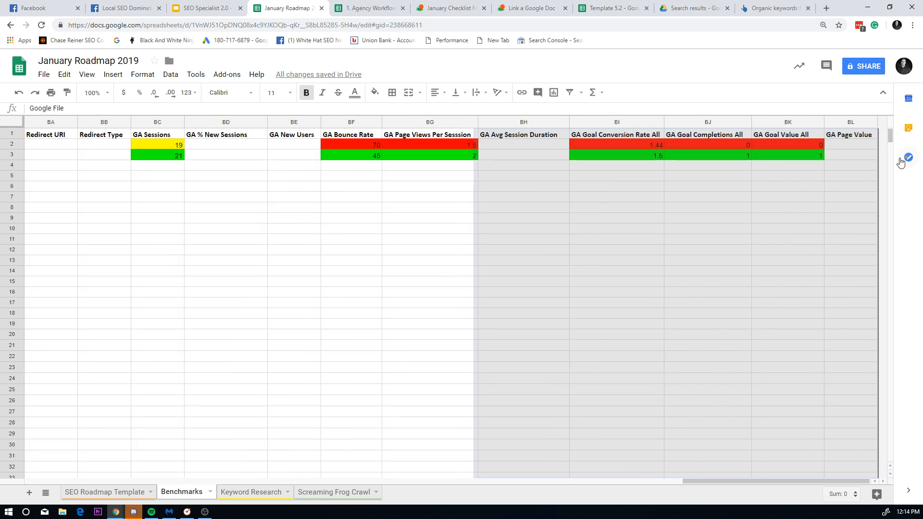
left_click_drag(845, 180, 733, 220)
left_click_drag(654, 228, 733, 229)
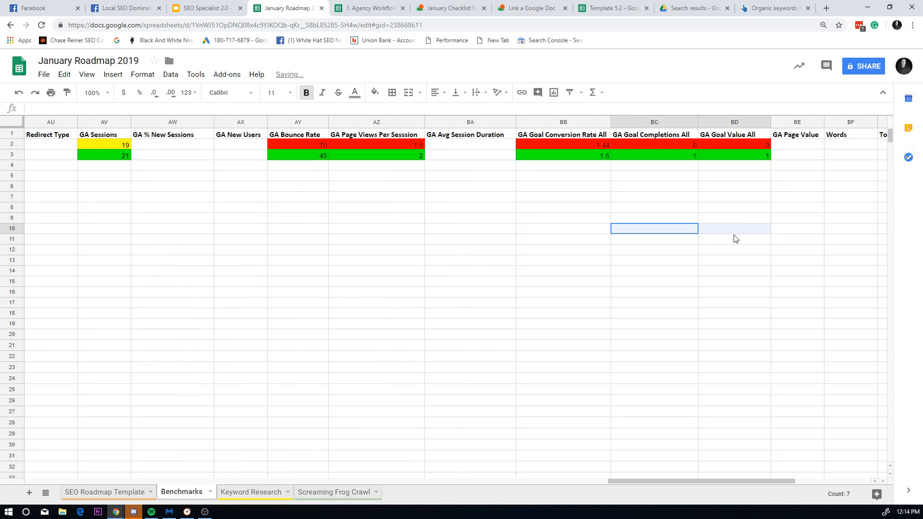
left_click_drag(692, 480, 8, 428)
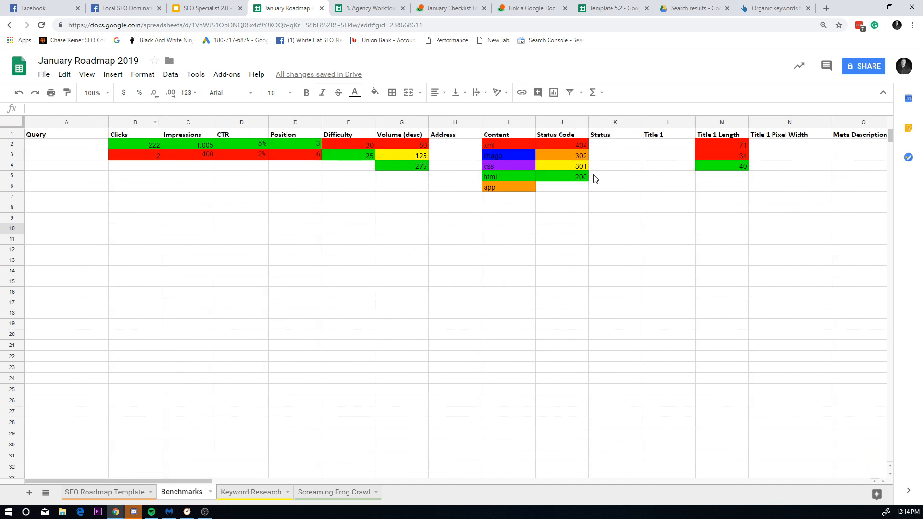
key("ctrl+z")
left_click(491, 215)
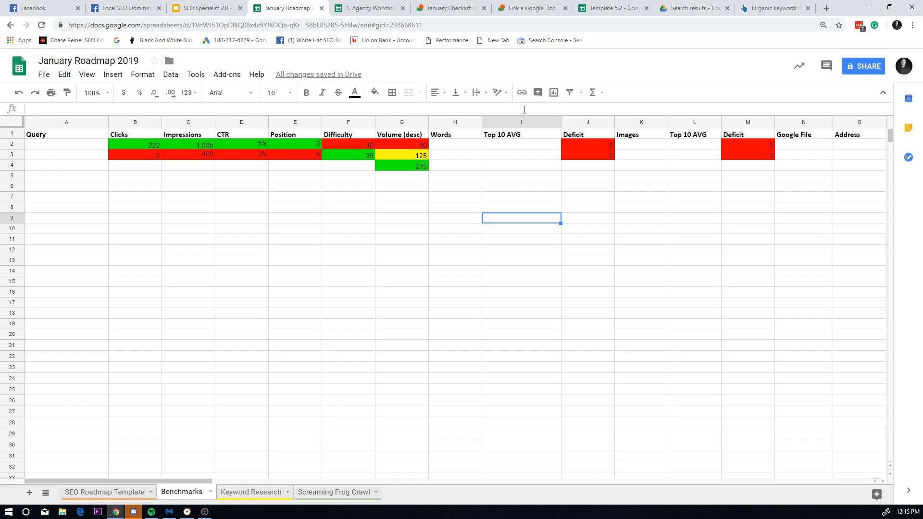
left_click(465, 122)
Step: Insert three empty columns after Volume (desc) on the Benchmarks sheet
right_click(393, 124)
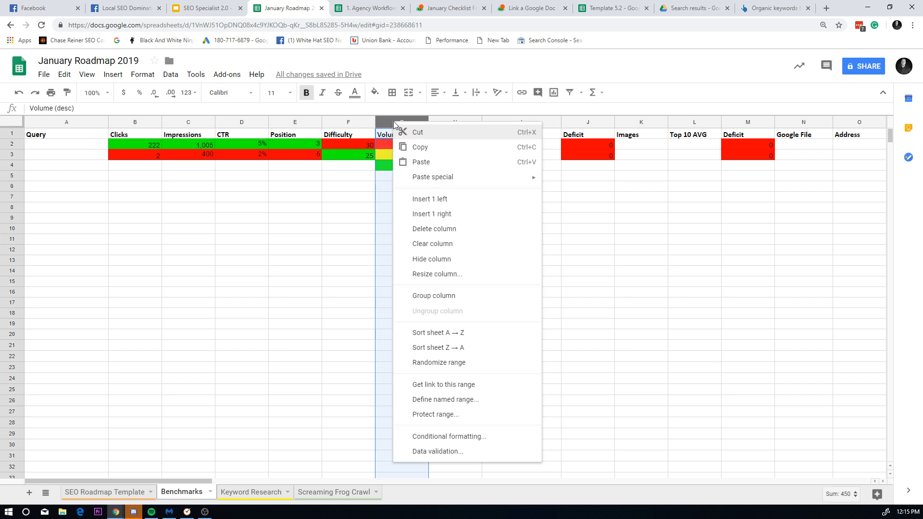
left_click(465, 219)
right_click(428, 125)
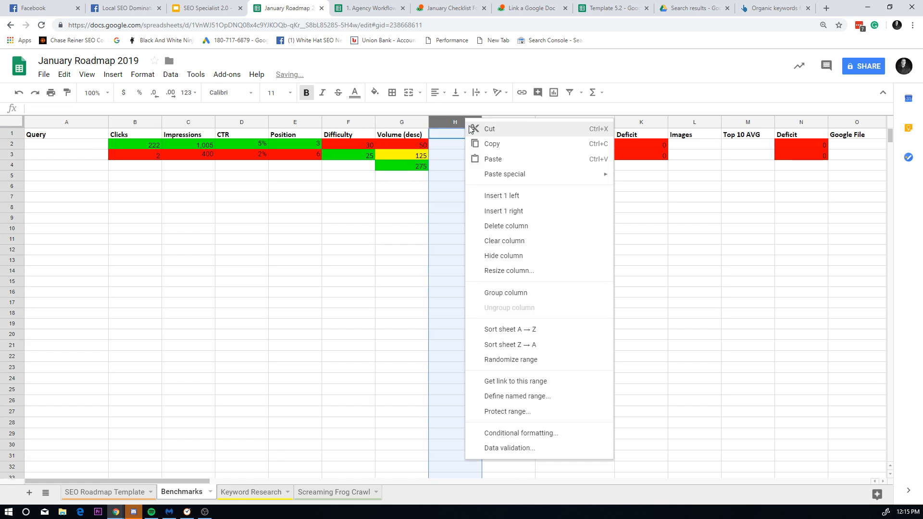
left_click(528, 199)
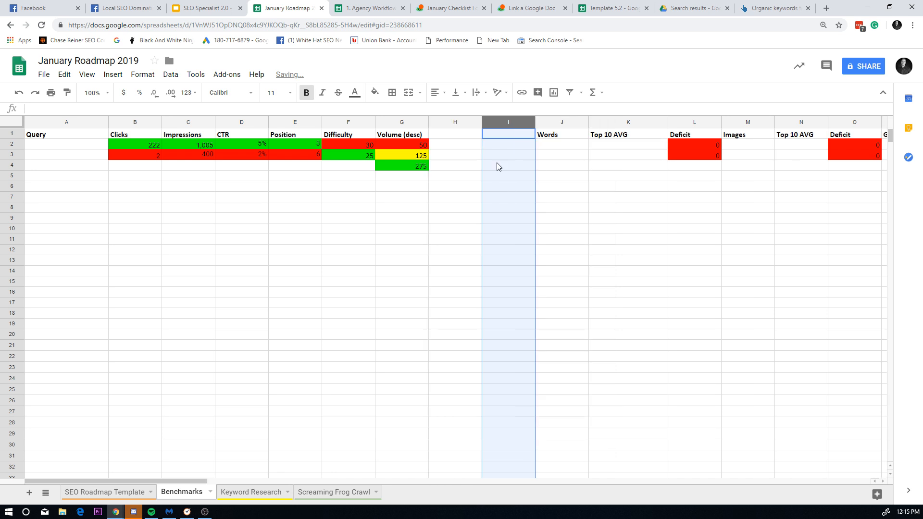
right_click(515, 120)
left_click(537, 211)
Step: Label the new columns EL and IL and begin the third header
left_click(473, 135)
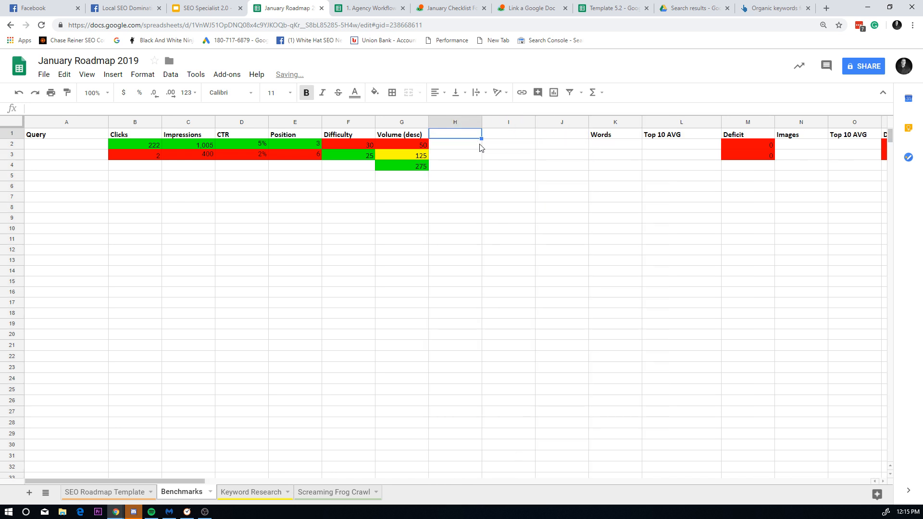
type("EL")
key("Tab")
type("I")
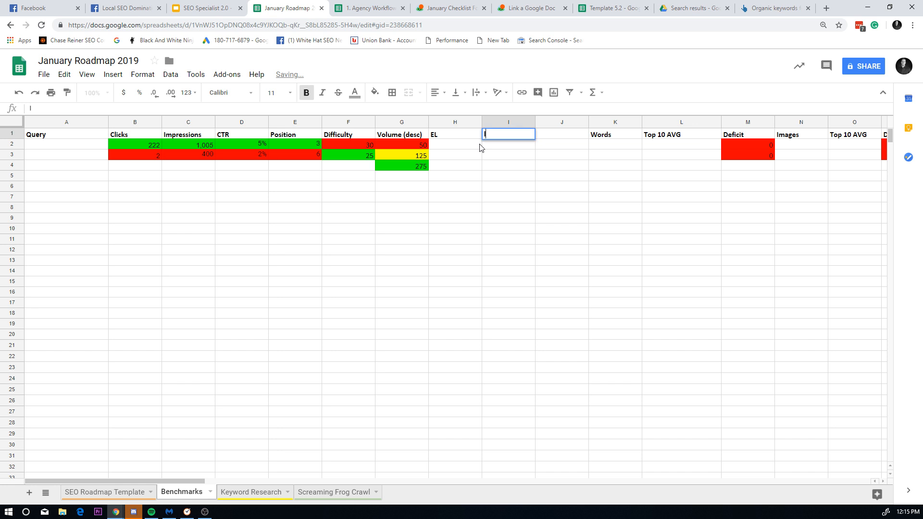
type("L")
key("Tab")
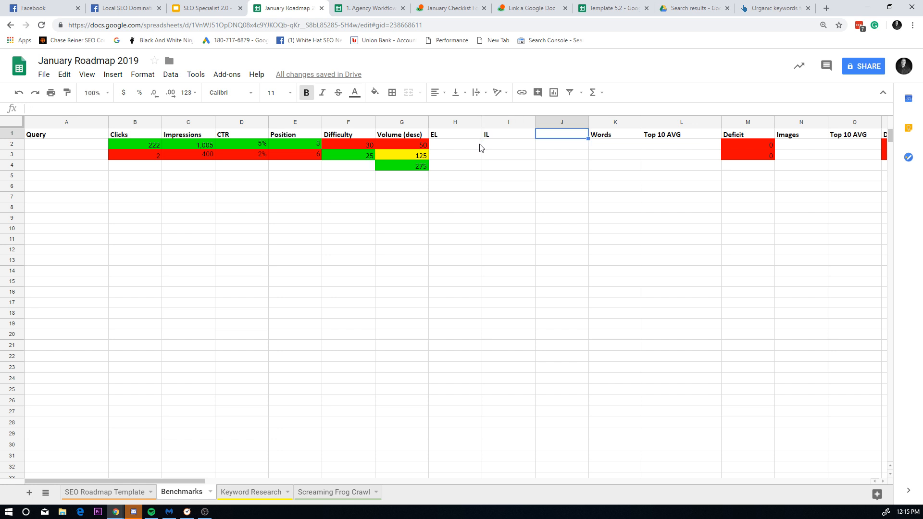
type("PR")
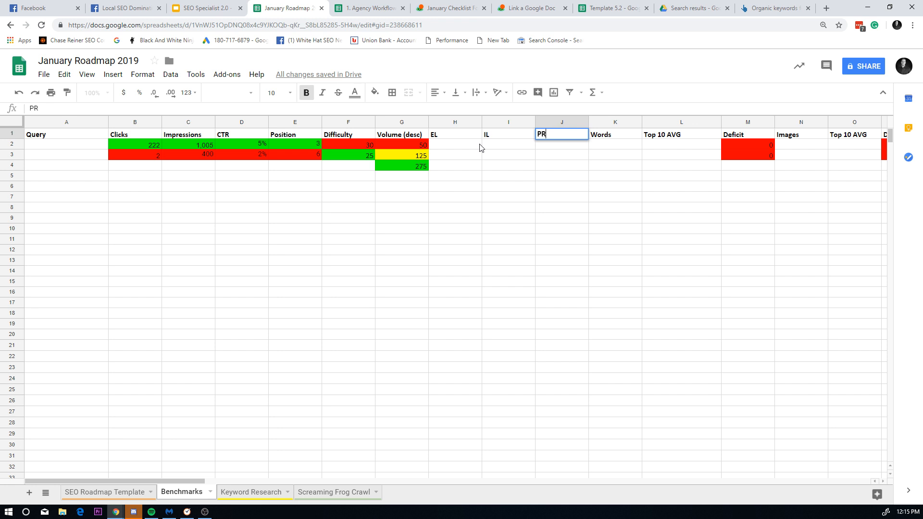
Step: Check the ahrefs site overview in the browser, then return to the Benchmarks sheet
left_click(824, 5)
left_click(719, 7)
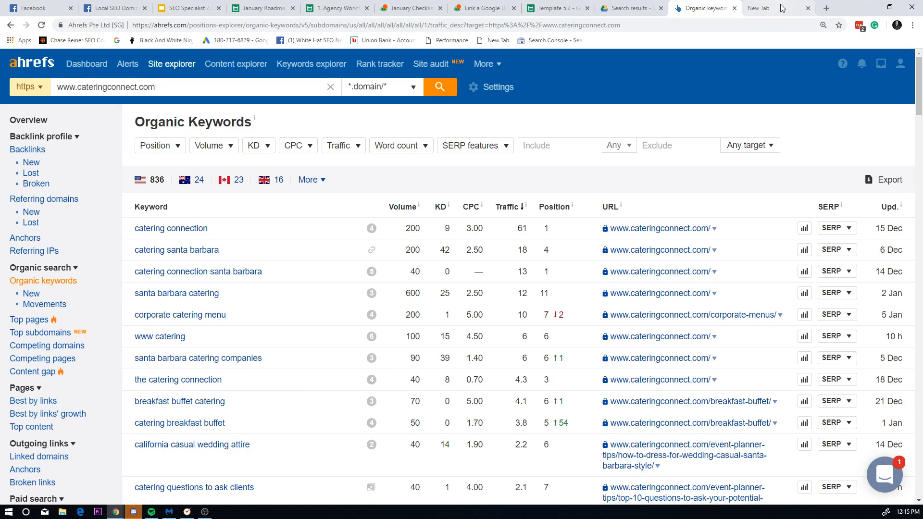
left_click(807, 8)
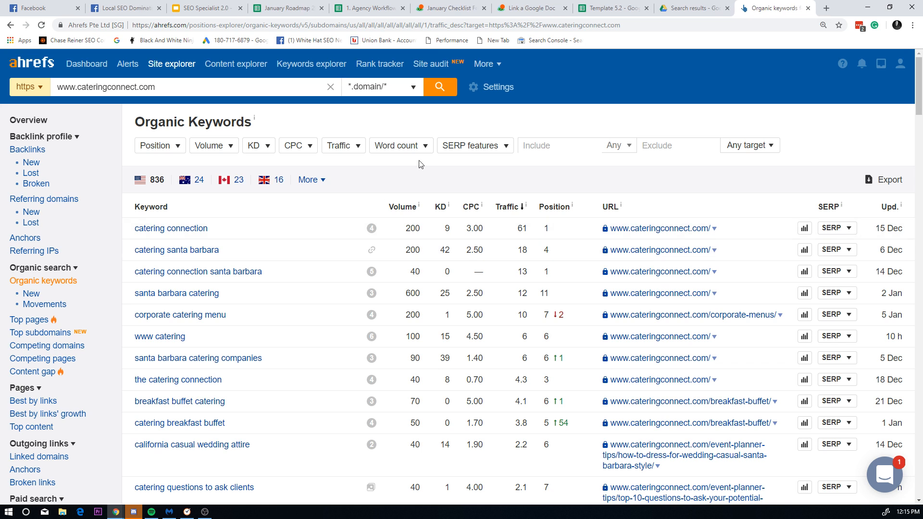
left_click(8, 25)
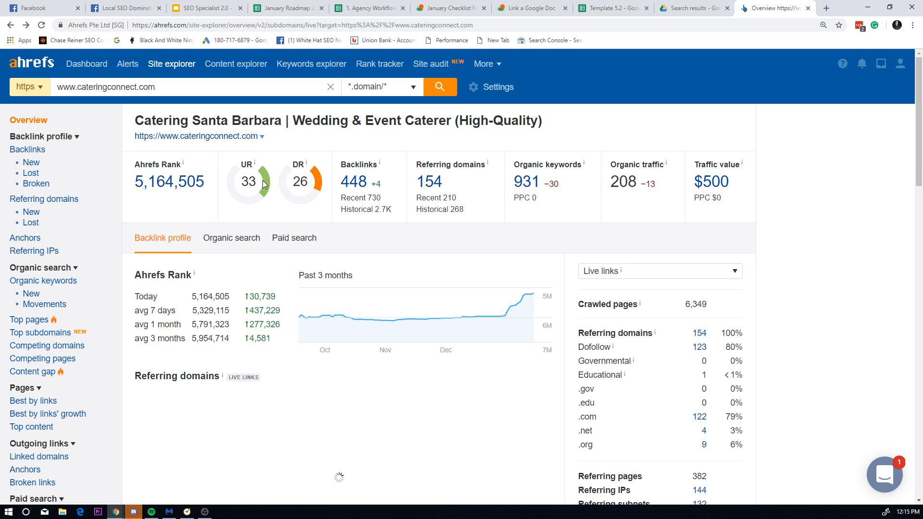
left_click(608, 9)
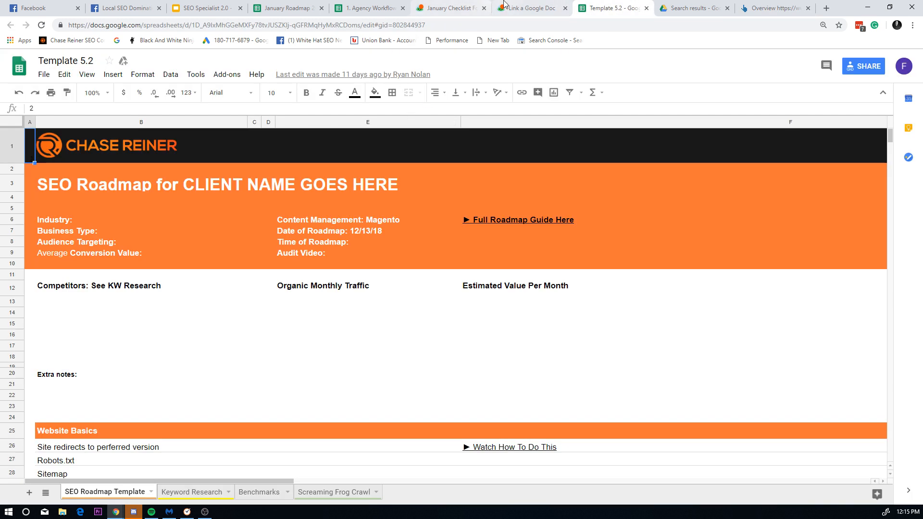
left_click(288, 9)
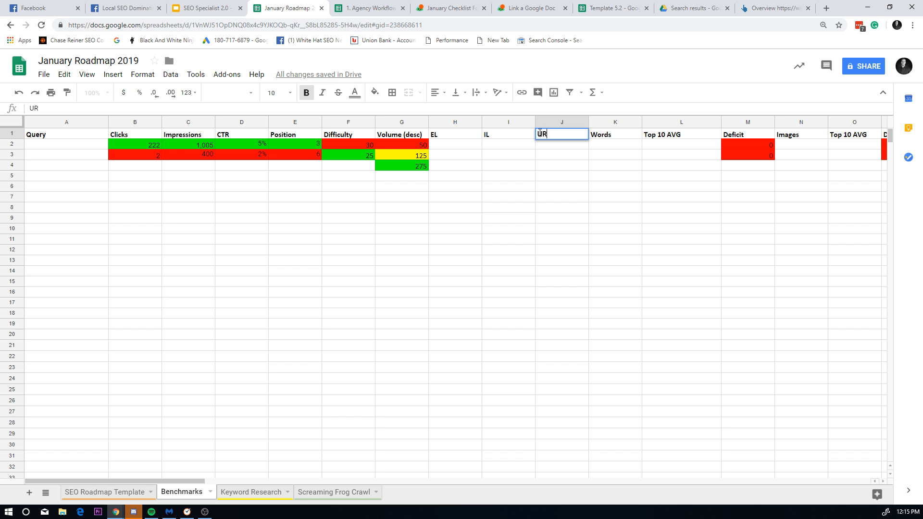
Step: Confirm the UR header and narrow the UR, EL and IL columns
left_click(594, 173)
left_click_drag(590, 124, 460, 120)
left_click(279, 198)
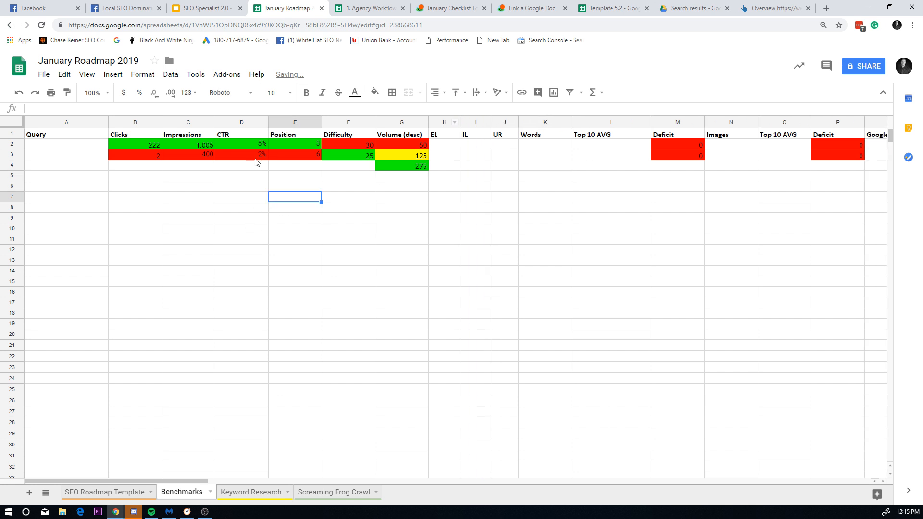
left_click(146, 137)
Step: Clear the sample values and their colour coding from B2:G4
left_click_drag(400, 158, 403, 167)
left_click(244, 155)
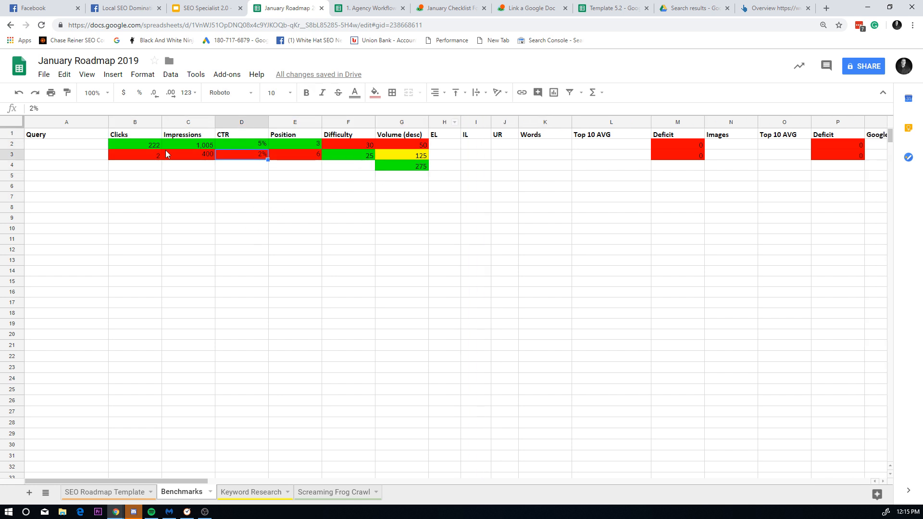
left_click_drag(142, 145, 390, 169)
key("Delete")
left_click(427, 269)
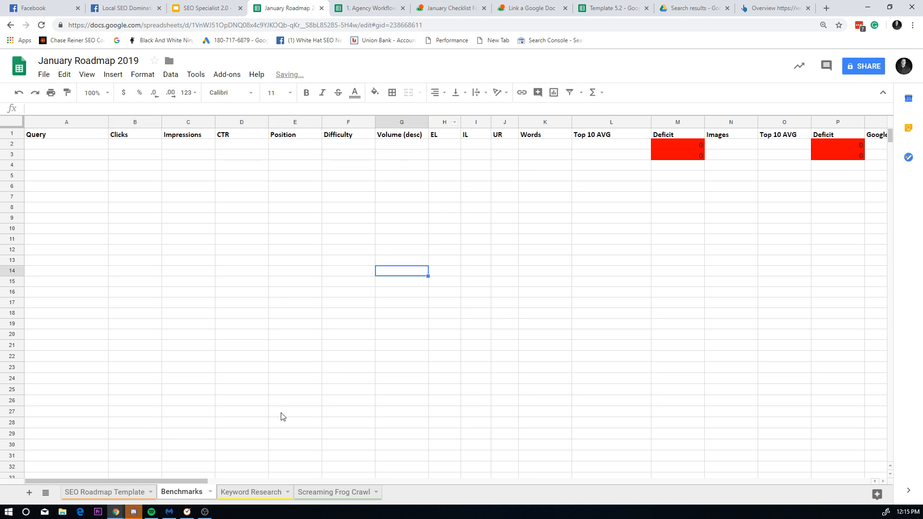
left_click(7, 512)
Step: Launch Sitebulb and Screaming Frog SEO Spider, and maximize Sitebulb on the main screen
type("sk")
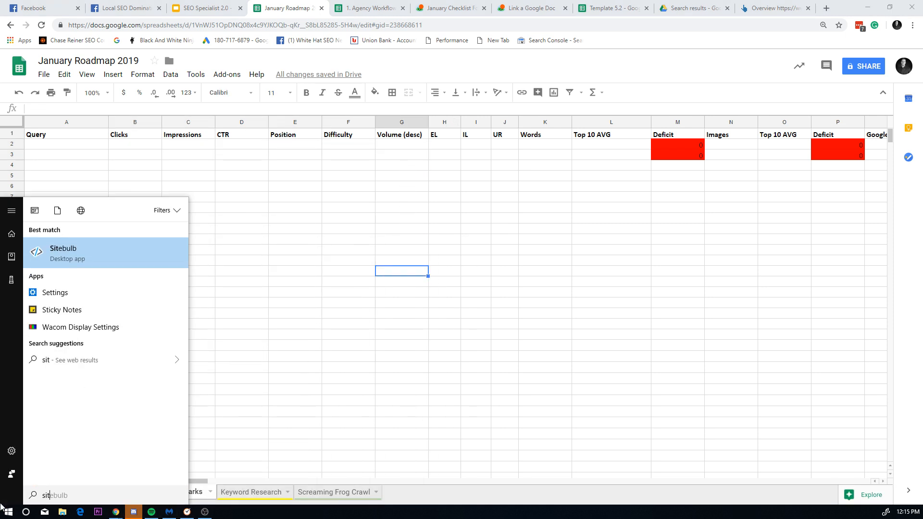
key("Return")
type("scr")
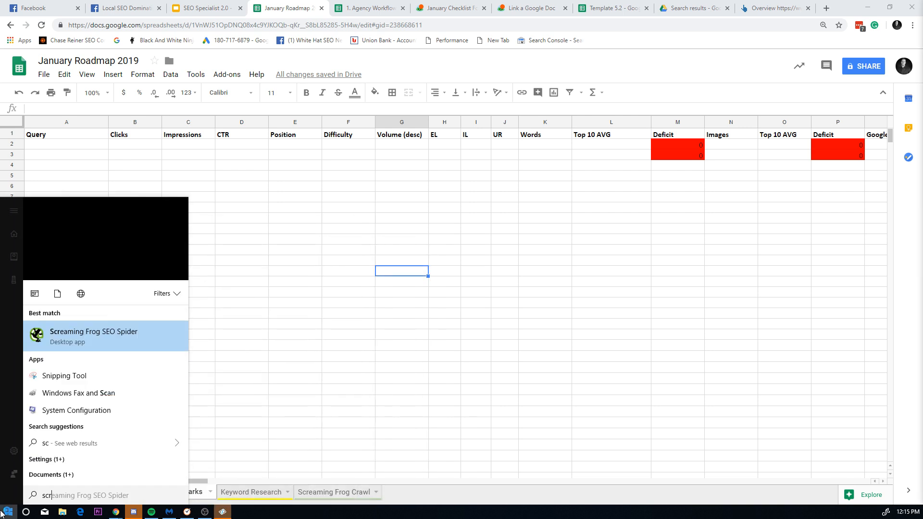
key("Return")
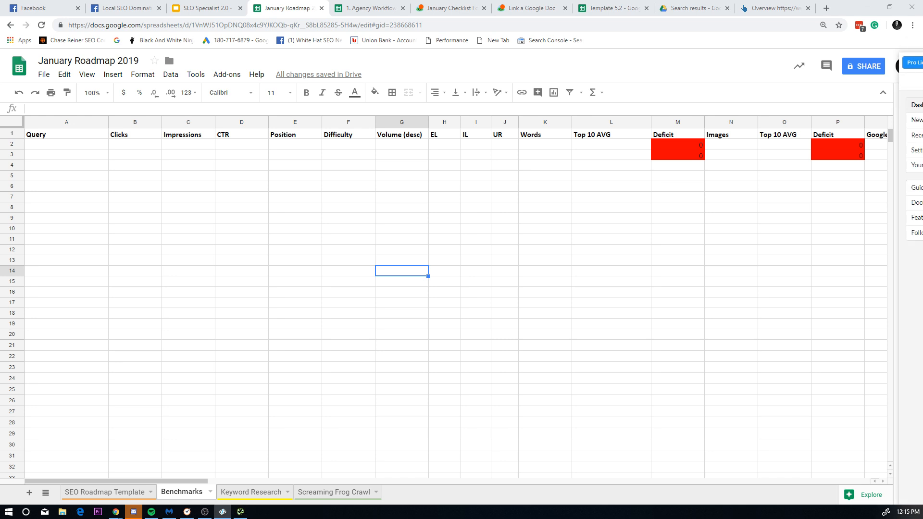
left_click_drag(922, 59, 687, 26)
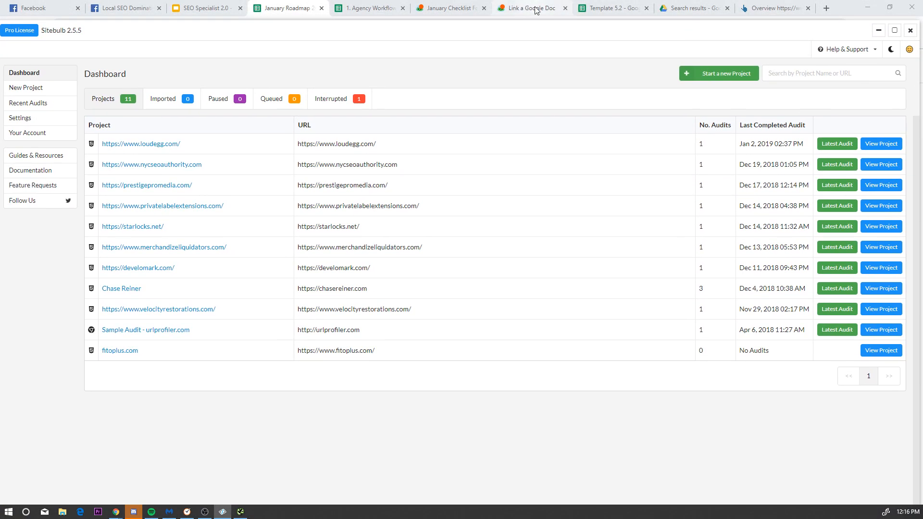
Step: Load cateringconnect.com in a new browser tab, copy its address, and return to Sitebulb
left_click(753, 7)
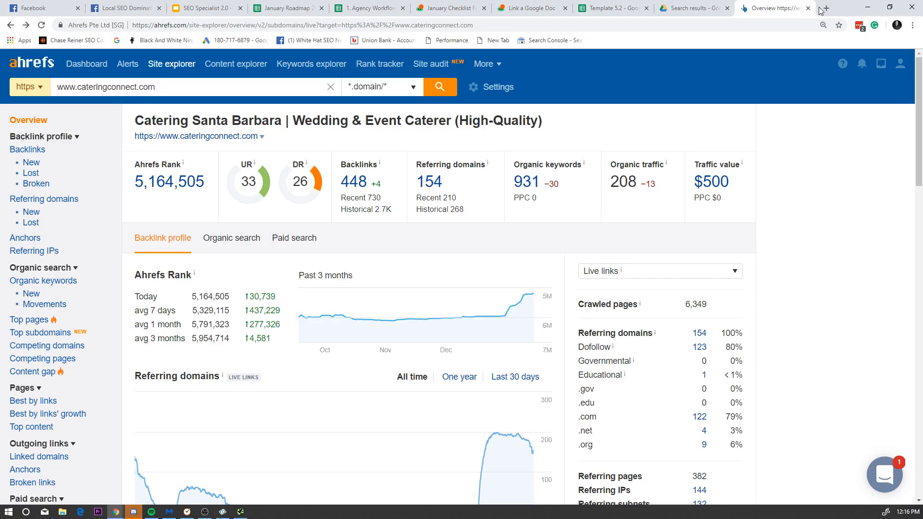
left_click(826, 8)
type("cateringconnect.")
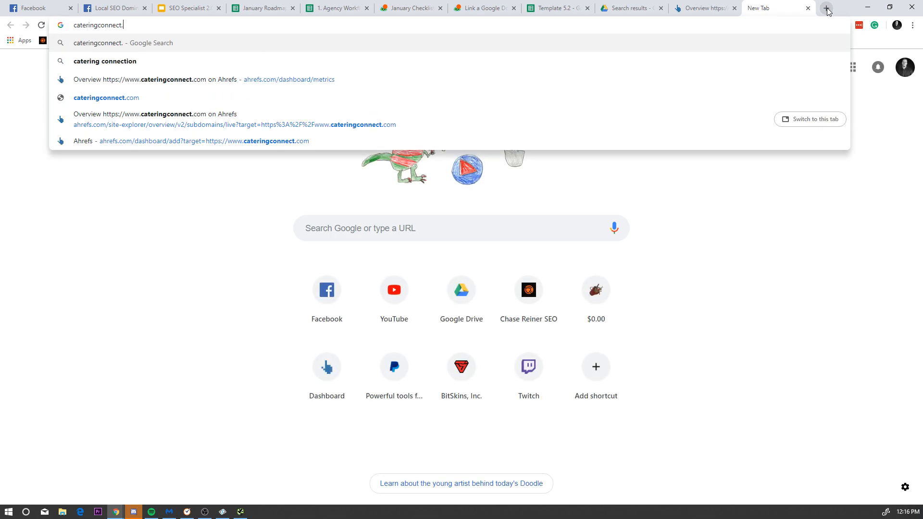
key("Return")
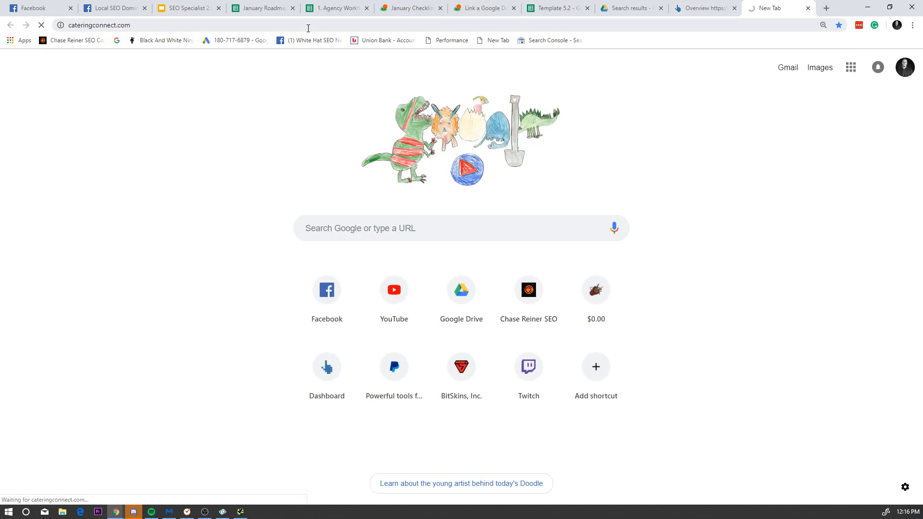
left_click(312, 25)
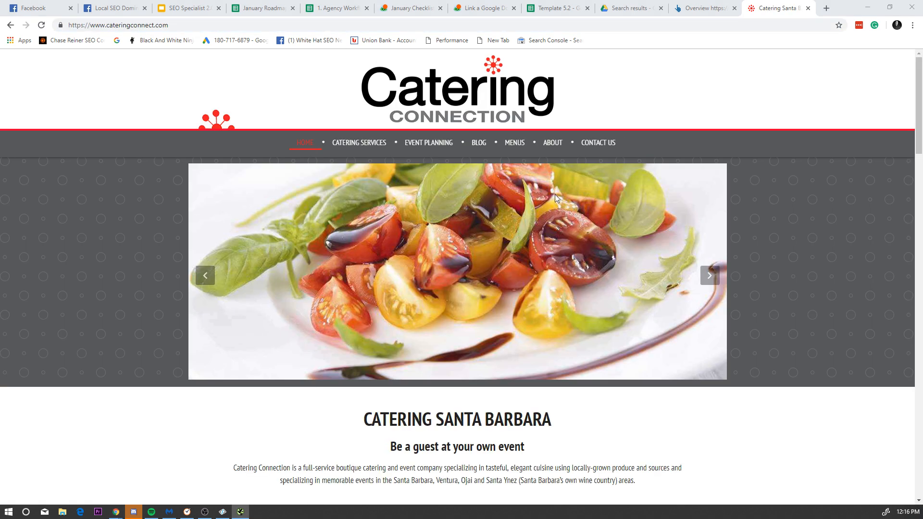
left_click(245, 28)
key("ctrl+c")
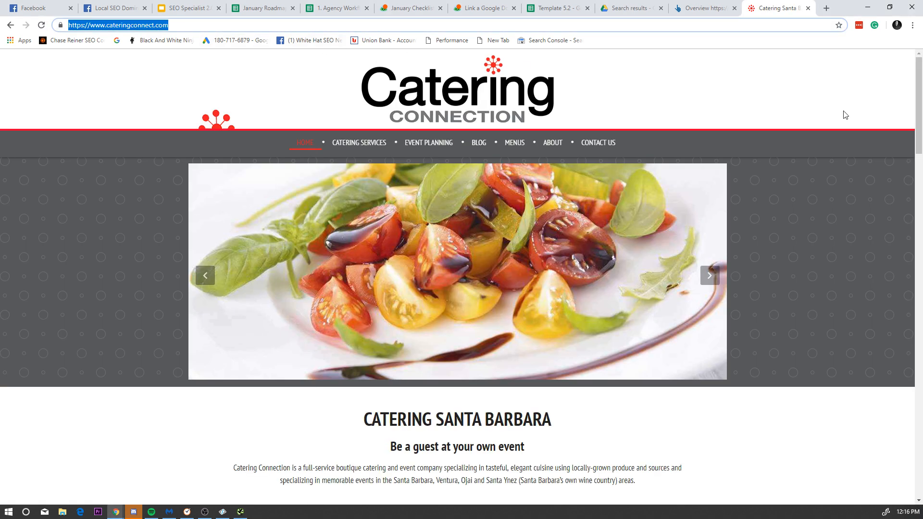
key("alt+Tab")
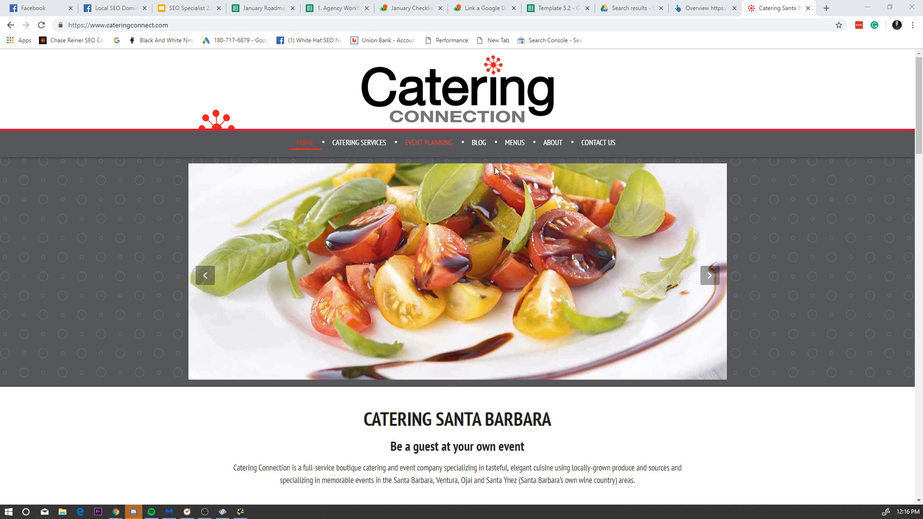
key("alt+Tab")
left_click(680, 71)
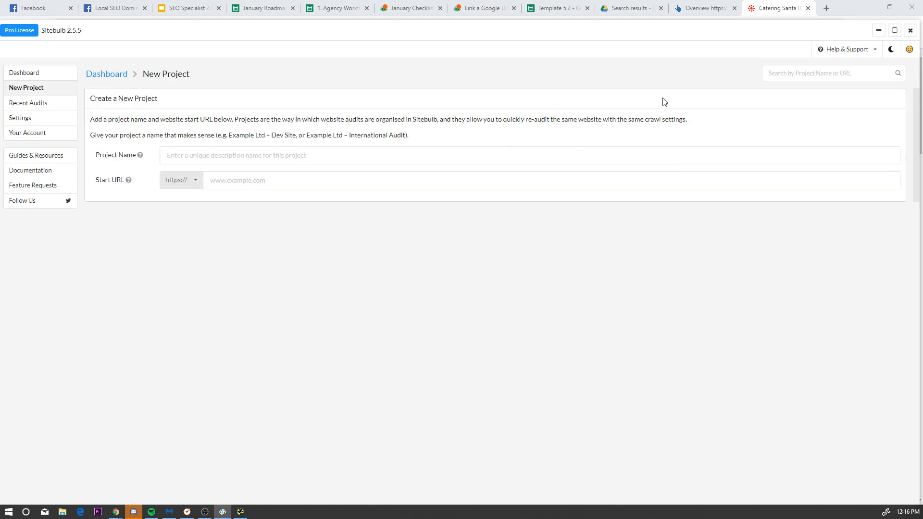
left_click(237, 149)
key("ctrl+v")
left_click(260, 180)
type("www.cateringconnect.com/")
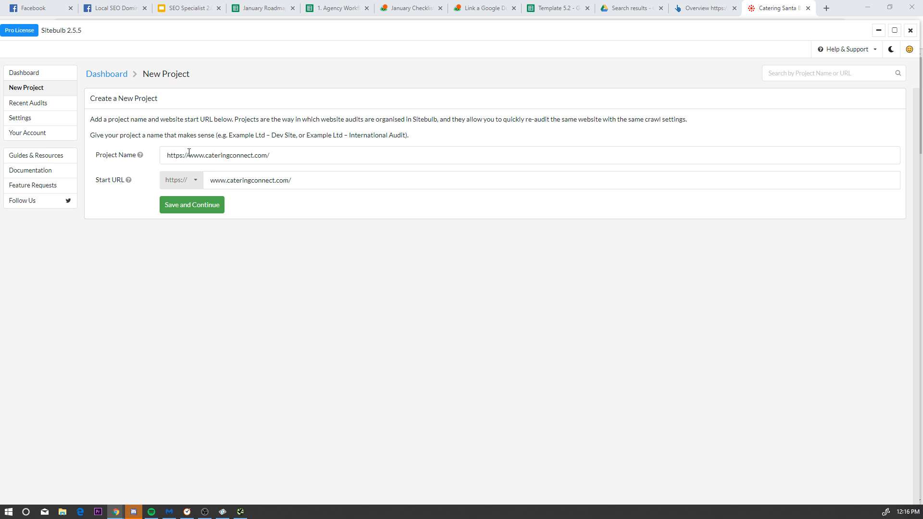
left_click(192, 204)
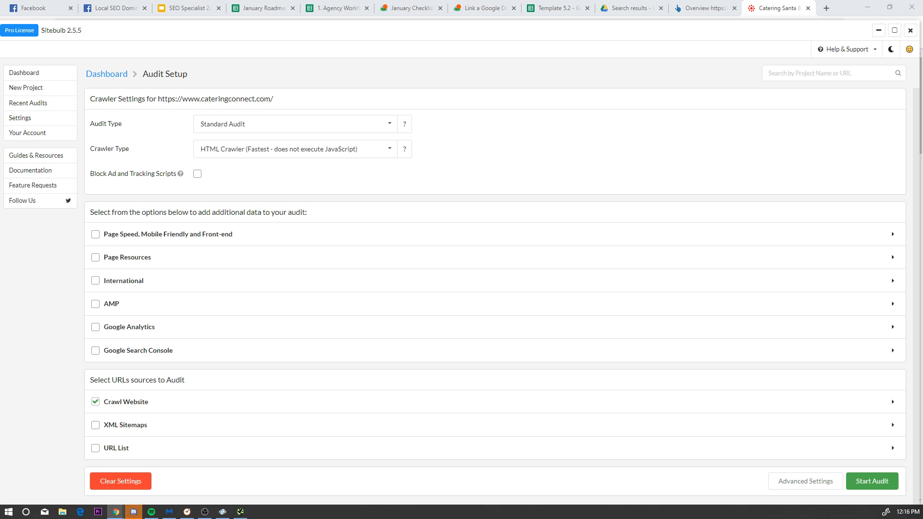
Step: Include page speed and page resources checks in the catering audit
left_click(548, 171)
left_click(188, 234)
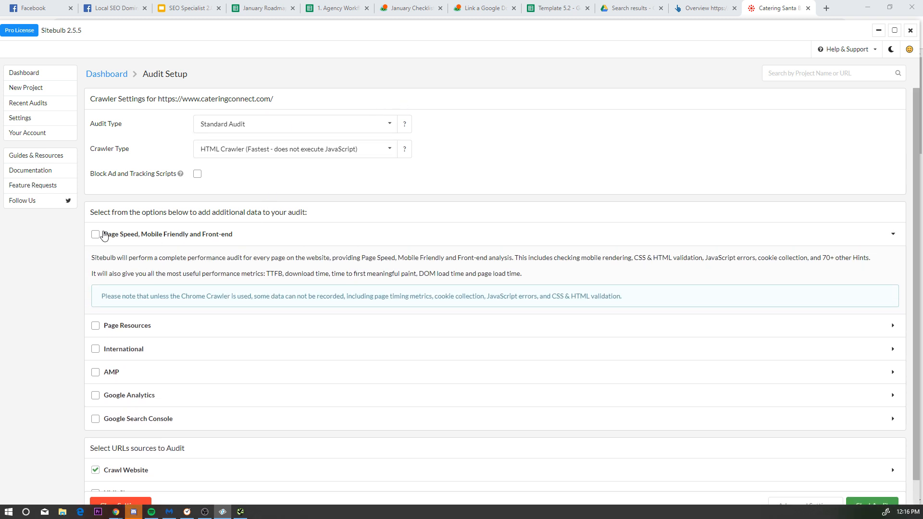
left_click(118, 335)
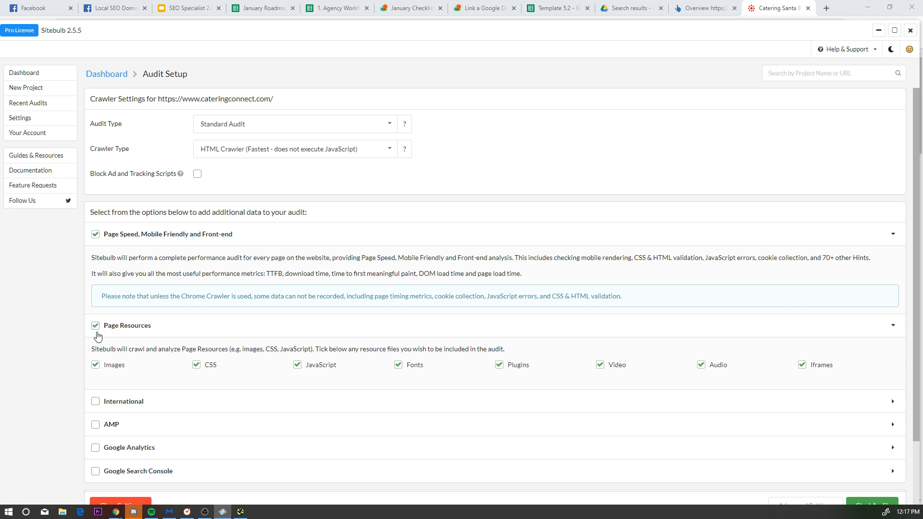
scroll(116, 343, "down", 2)
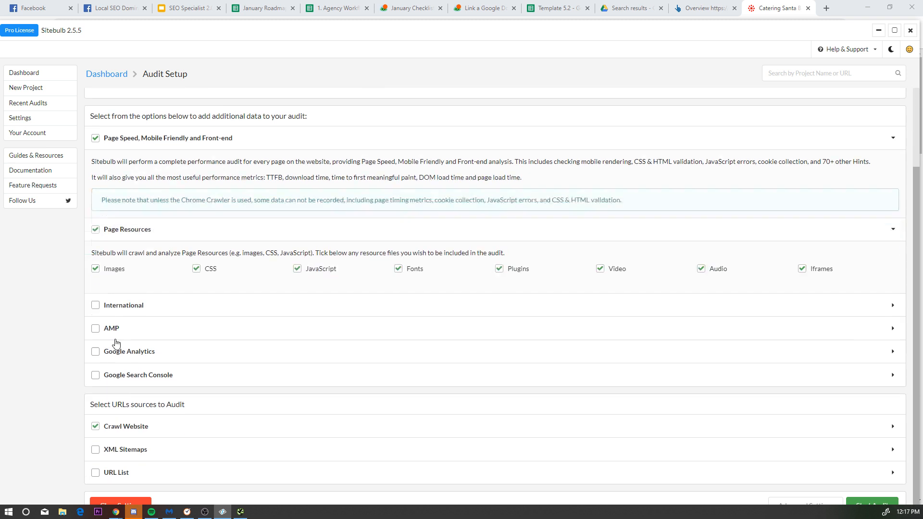
Step: Add Google Analytics data to the audit using the chosen Google account
left_click(90, 354)
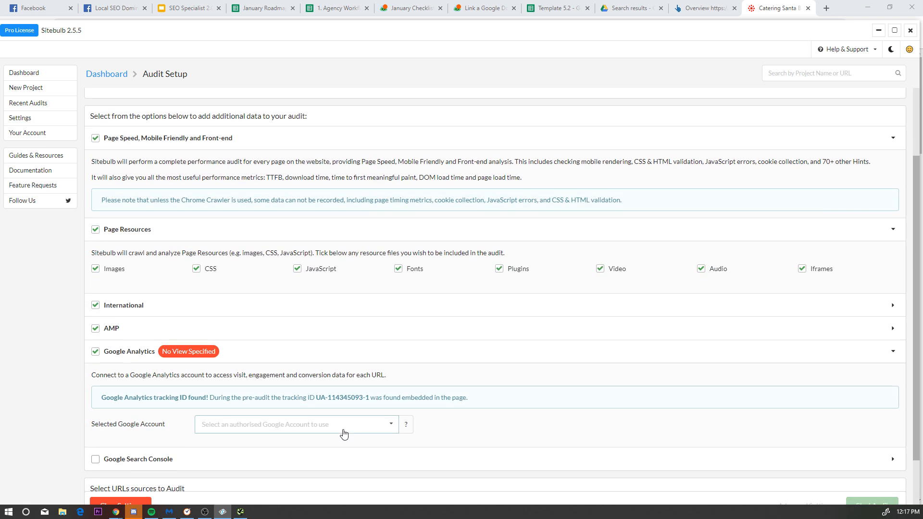
left_click(344, 434)
scroll(366, 423, "down", 2)
left_click(303, 388)
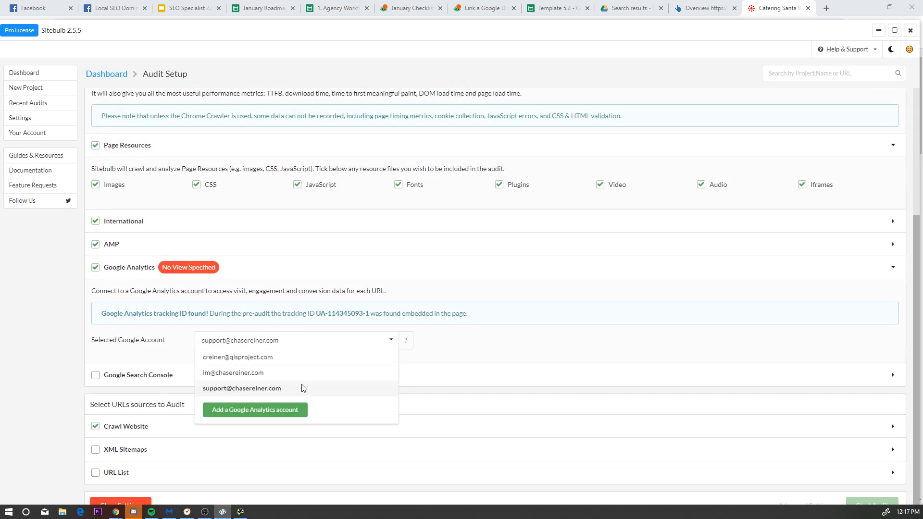
scroll(447, 252, "down", 4)
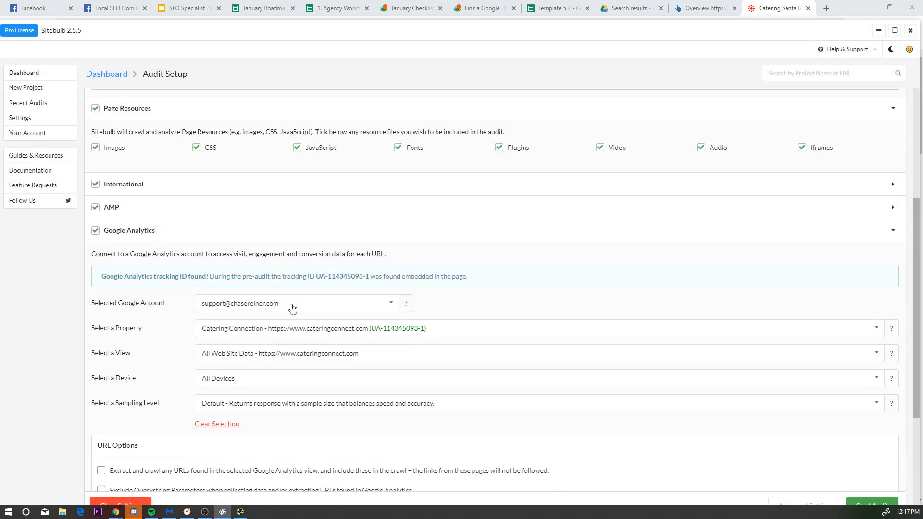
Step: Add 90 days of Search Console data with the Google account and start the audit
left_click(95, 363)
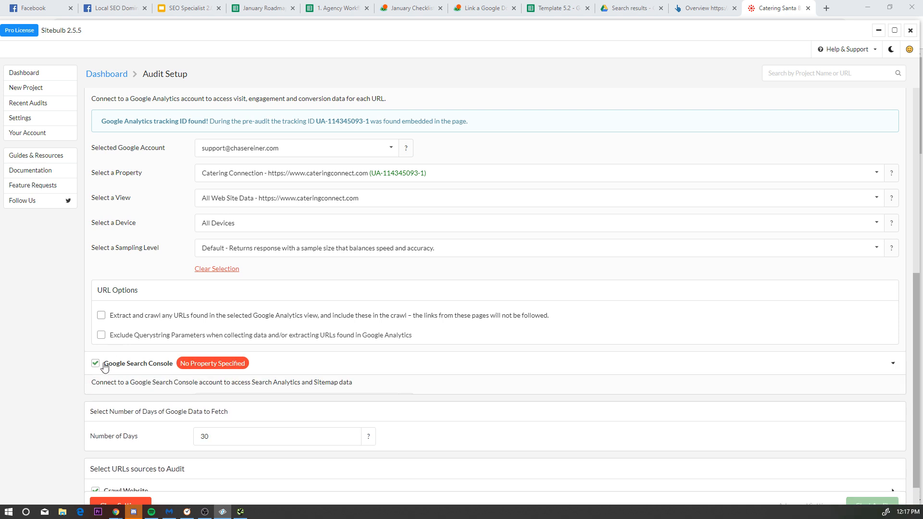
scroll(258, 377, "down", 2)
left_click(381, 310)
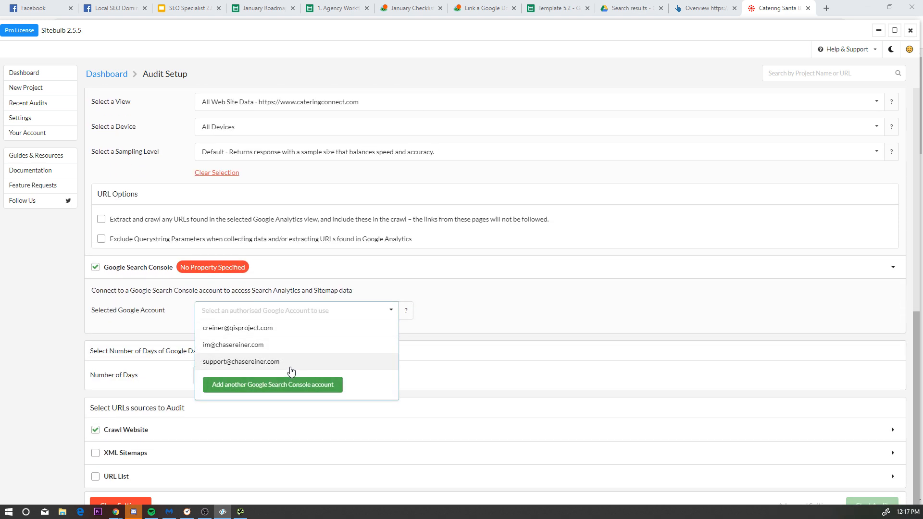
left_click(290, 369)
scroll(228, 321, "down", 3)
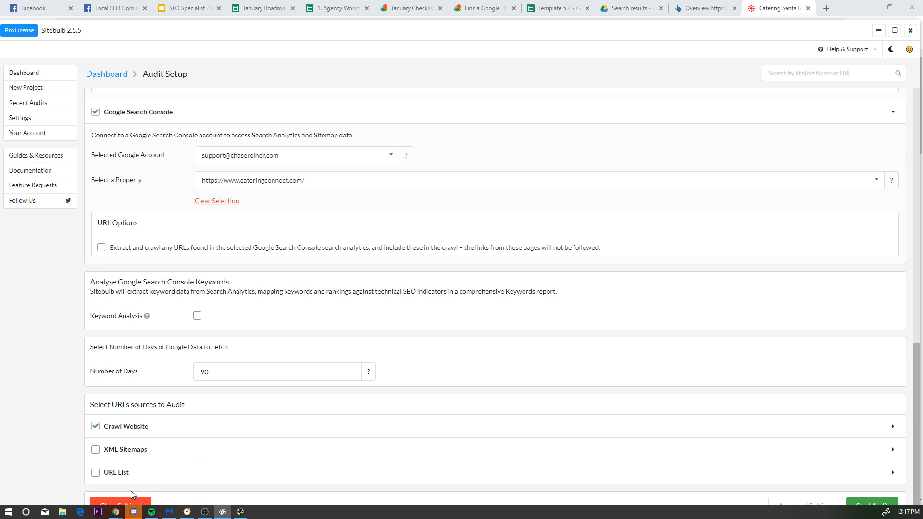
left_click(869, 505)
Step: Dock the taskbar along the right edge of the screen
left_click(839, 4)
right_click(655, 518)
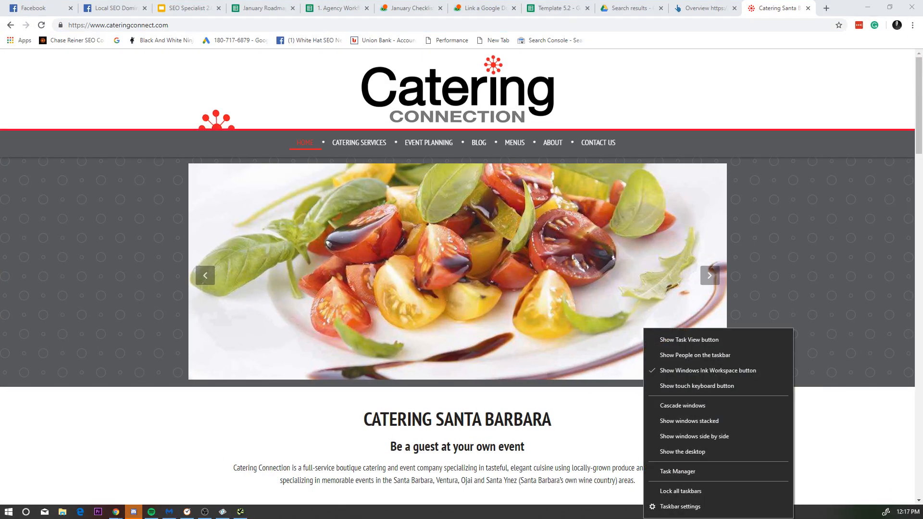
left_click(720, 486)
left_click_drag(719, 512, 882, 500)
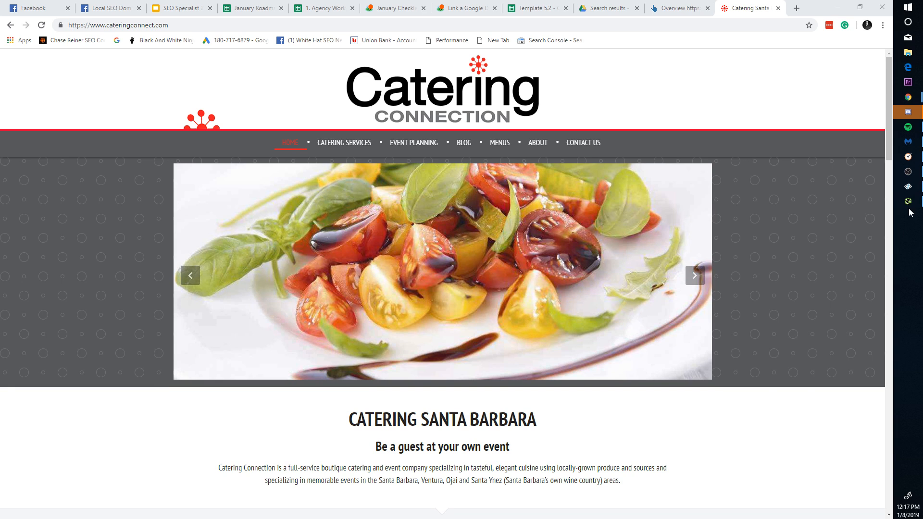
Step: Confirm to Time Doctor that work continues, then launch the Sitebulb audit
left_click(908, 157)
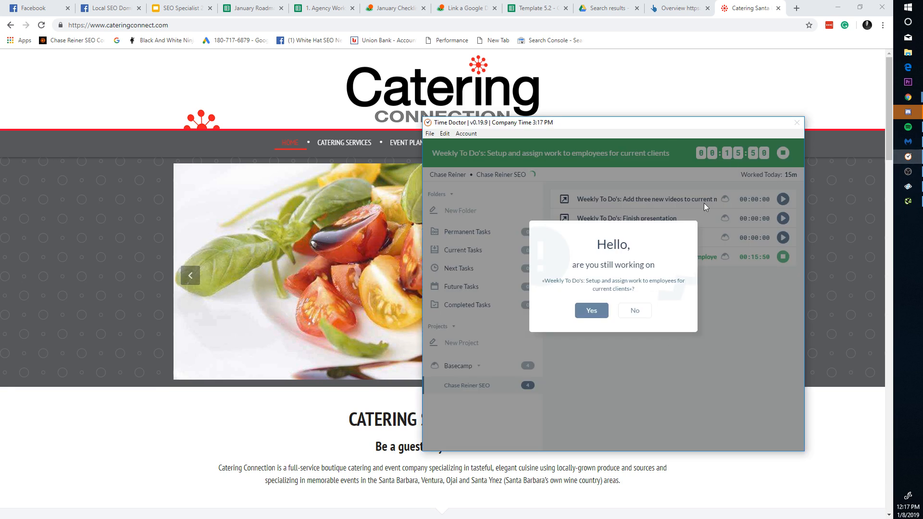
left_click(592, 310)
left_click(858, 407)
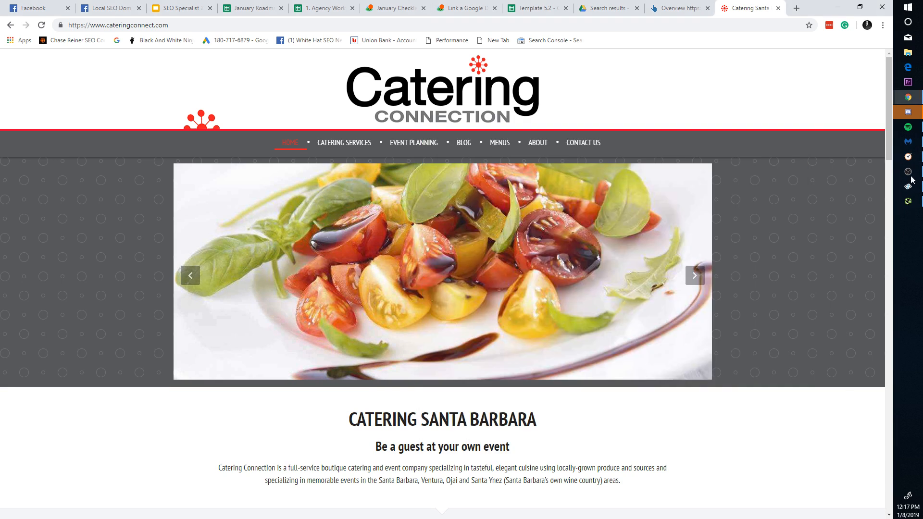
mouse_move(906, 161)
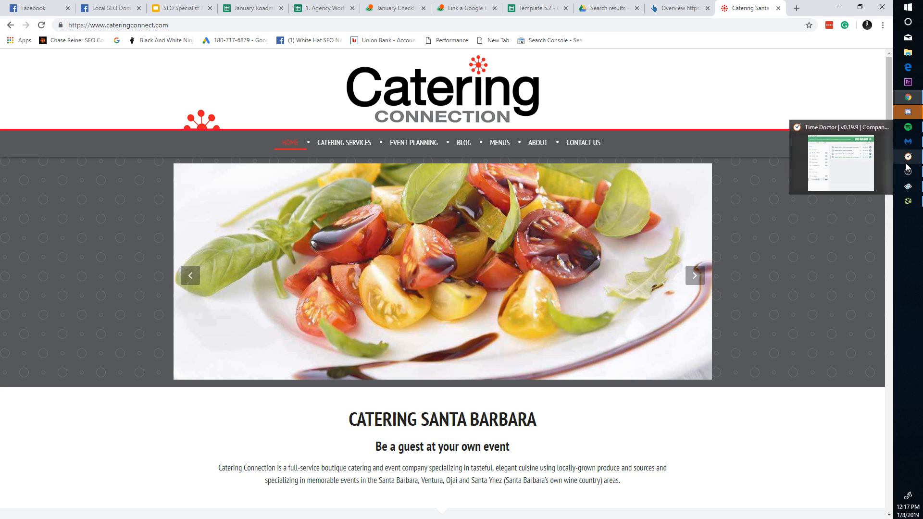
left_click(908, 186)
left_click(842, 500)
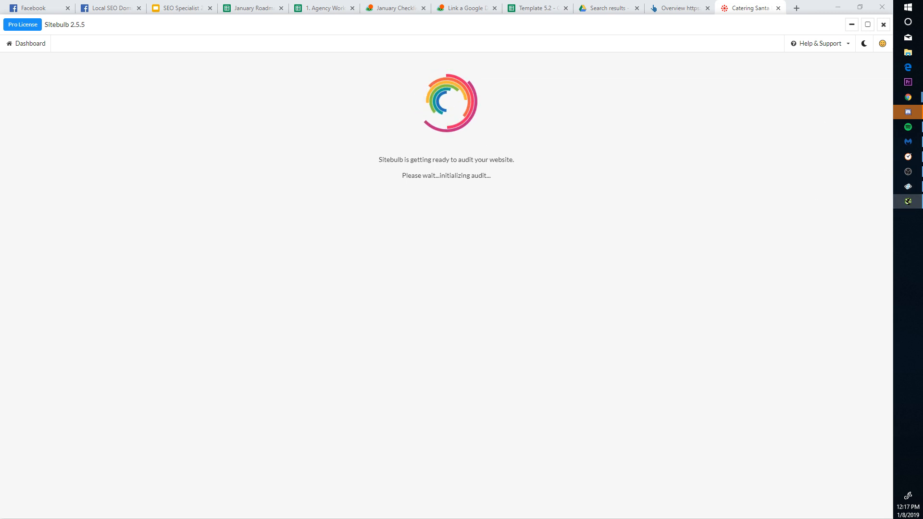
Step: Open Screaming Frog's Google Analytics API access settings
left_click(908, 201)
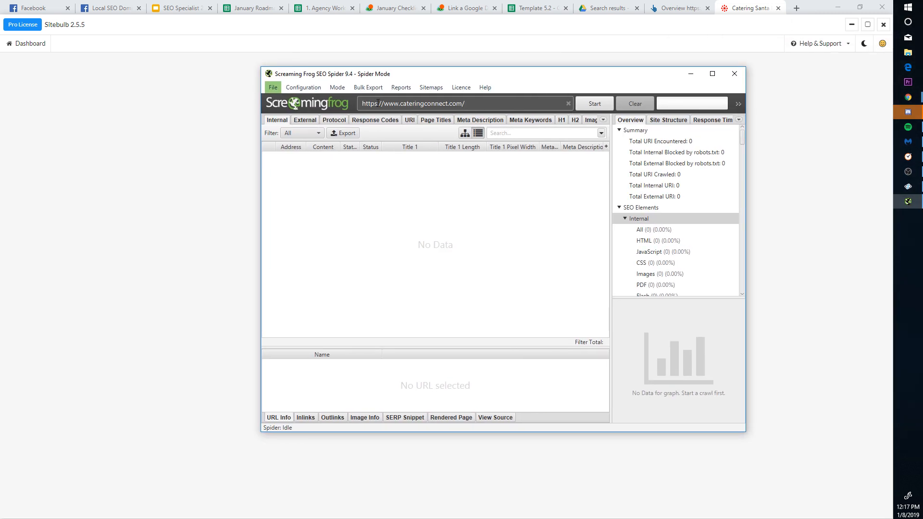
left_click(401, 87)
mouse_move(303, 87)
mouse_move(308, 249)
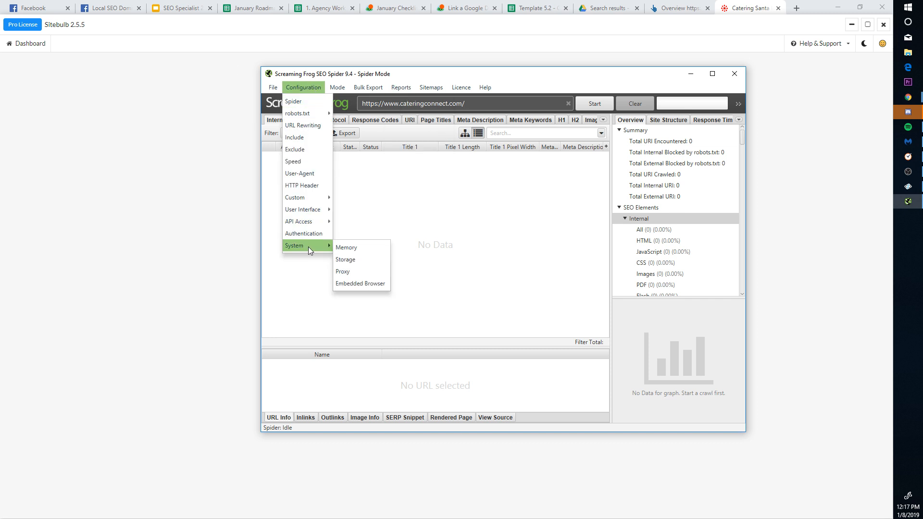
mouse_move(317, 221)
left_click(355, 222)
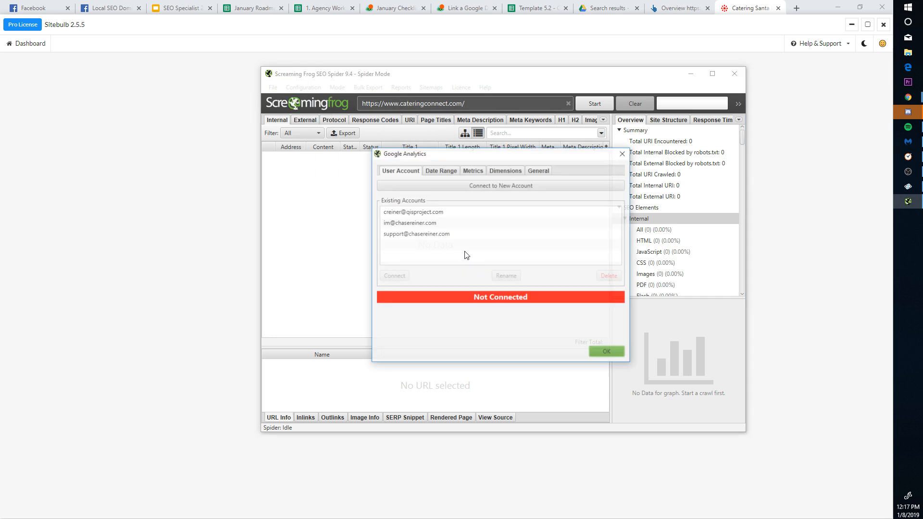
Step: Connect a saved Google account and select the Catering Connection Analytics account
left_click(421, 224)
left_click(422, 214)
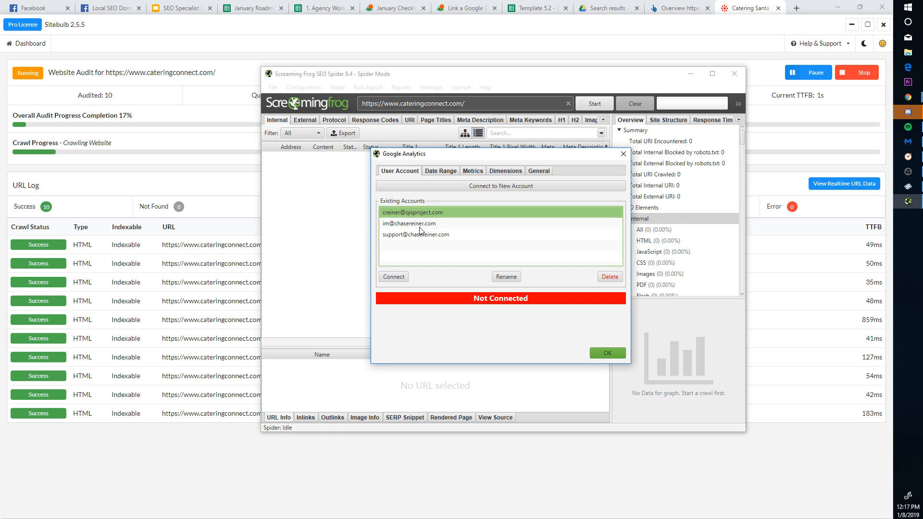
left_click(420, 227)
double_click(421, 236)
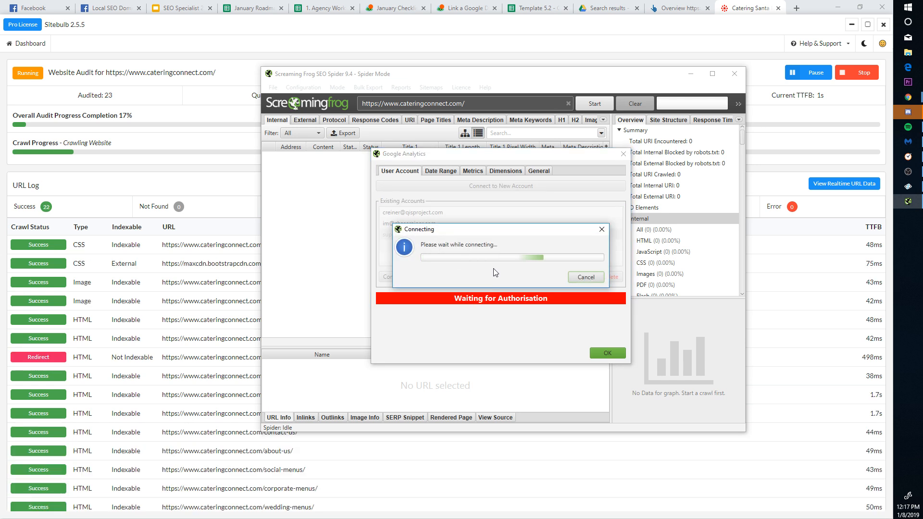
left_click(483, 216)
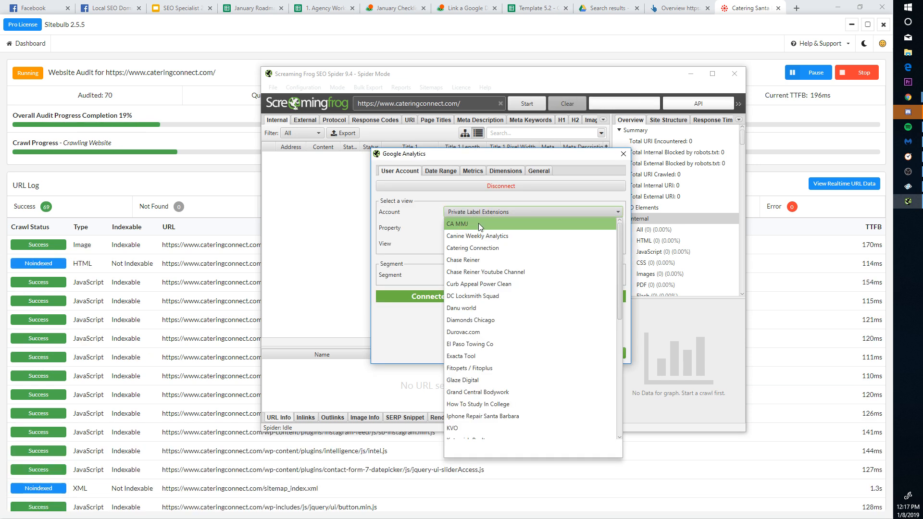
left_click(486, 248)
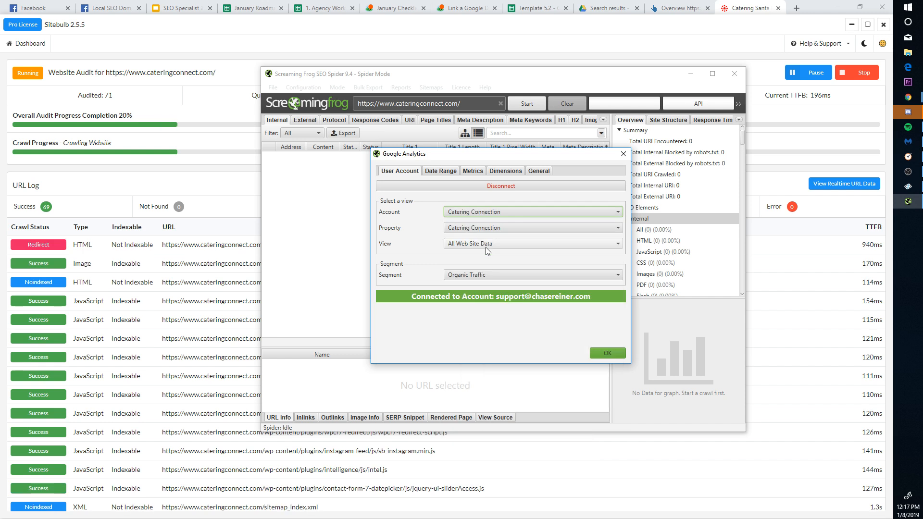
left_click(607, 353)
Step: Connect Google Search Console with New Account and browse its website list
left_click(303, 87)
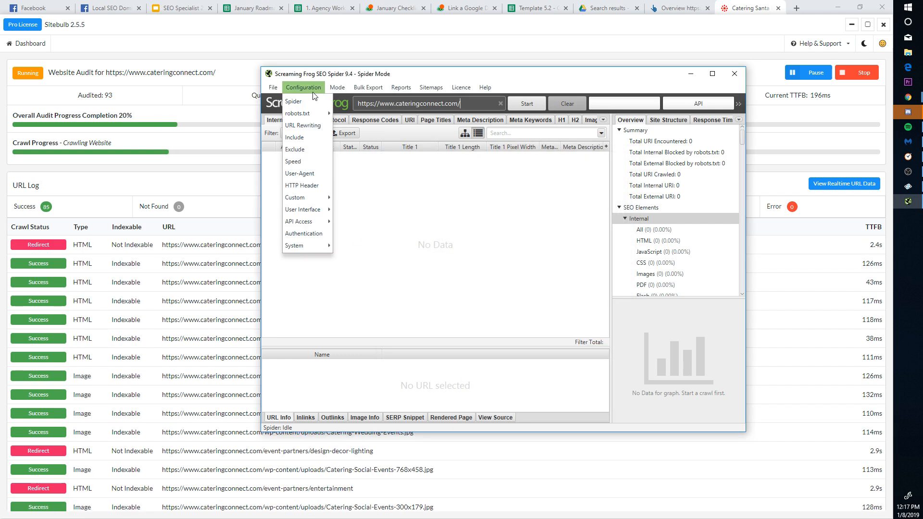
mouse_move(315, 224)
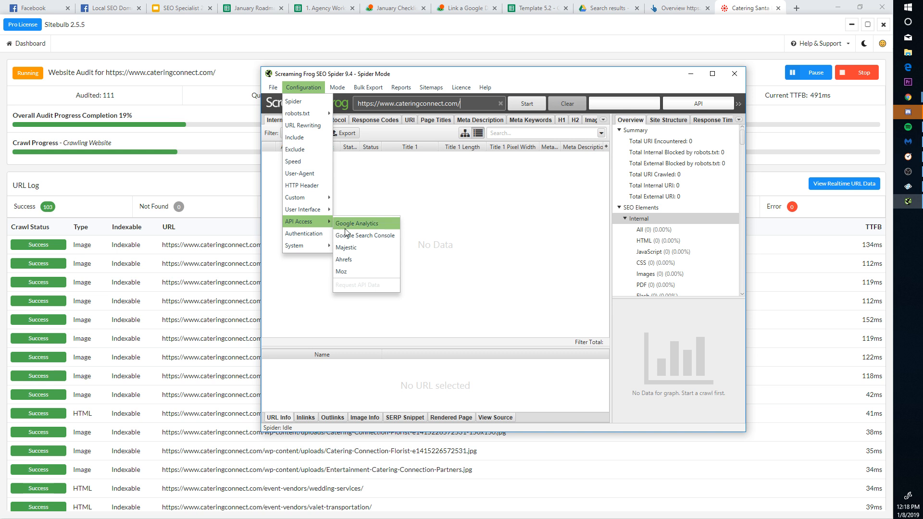
left_click(365, 236)
double_click(442, 213)
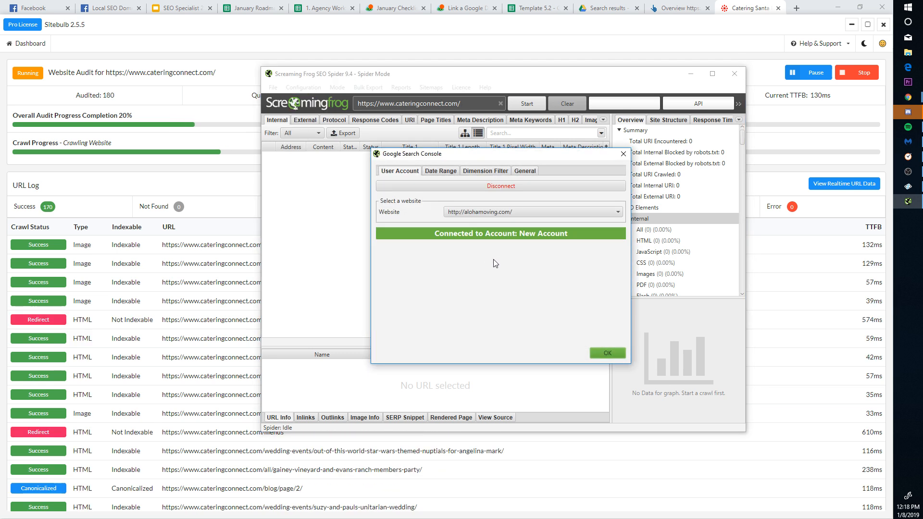
left_click(511, 214)
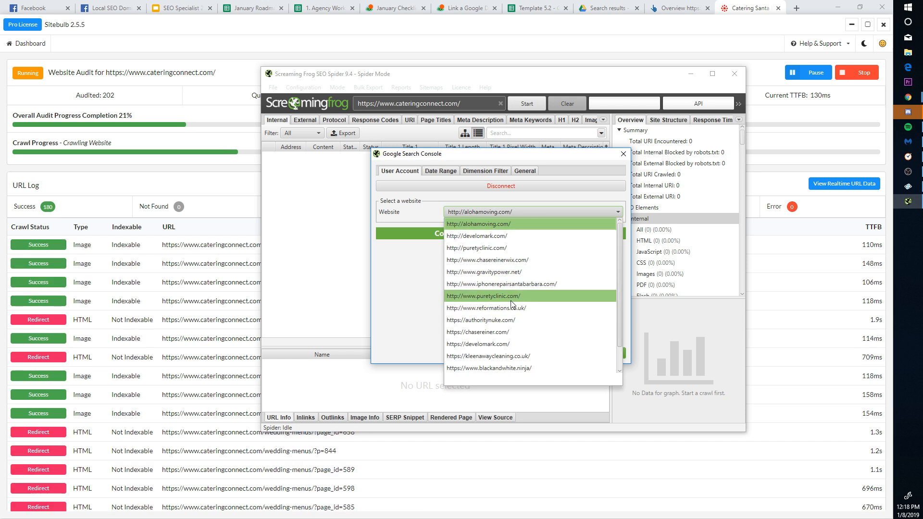
scroll(511, 301, "down", 1)
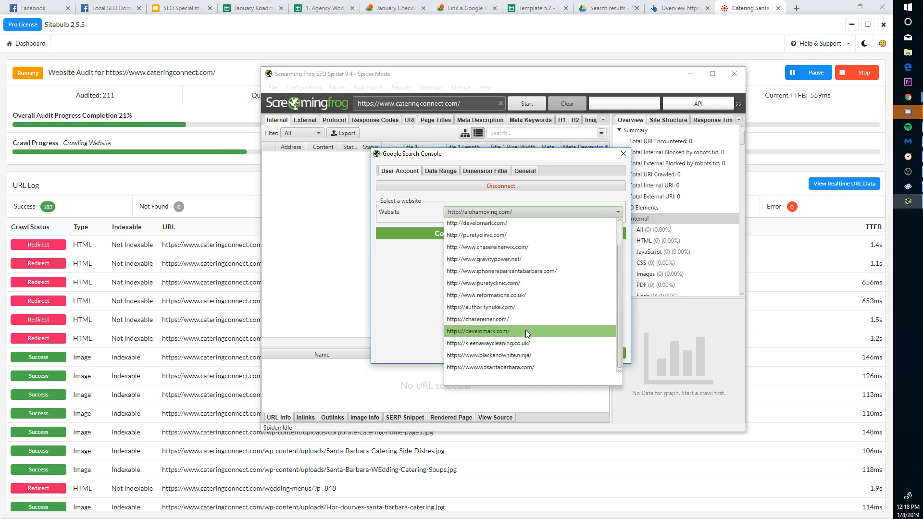
scroll(529, 298, "up", 1)
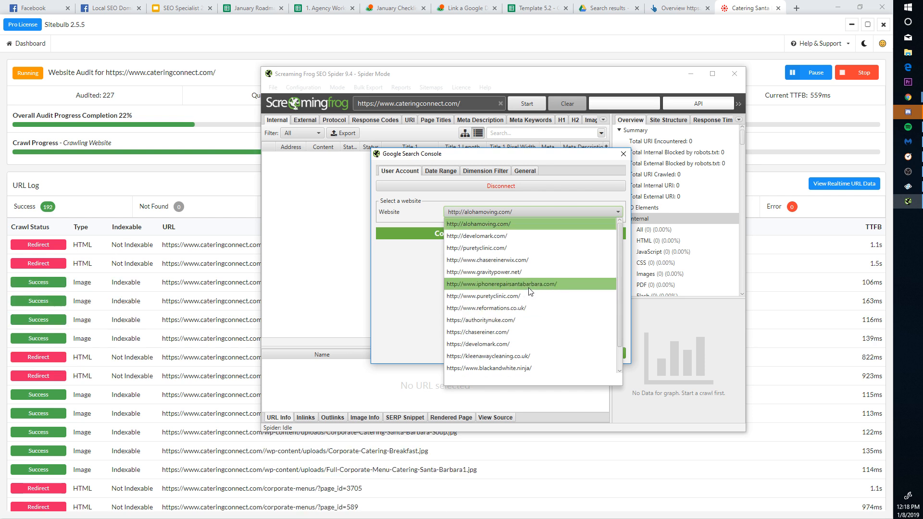
left_click(392, 258)
Step: Reconnect Search Console with a fresh sign-in, choosing the Google account and allowing access
left_click(492, 188)
double_click(475, 210)
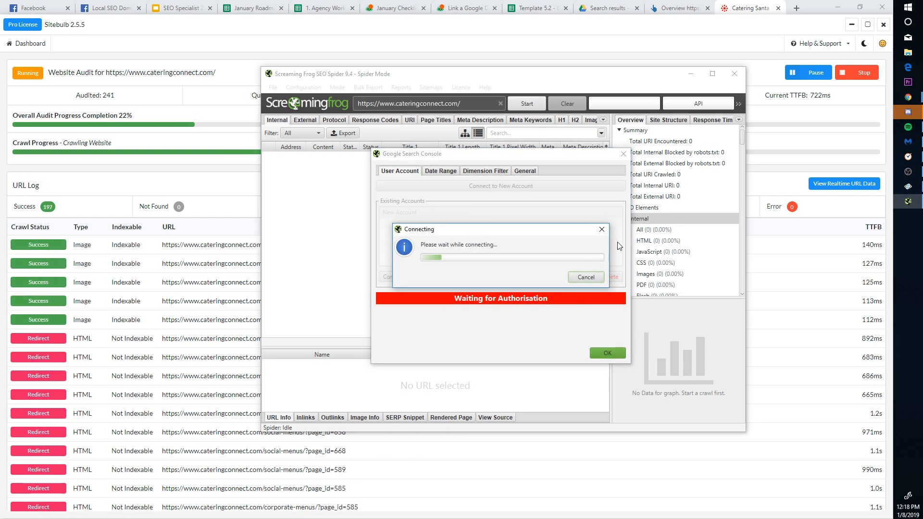
left_click(505, 187)
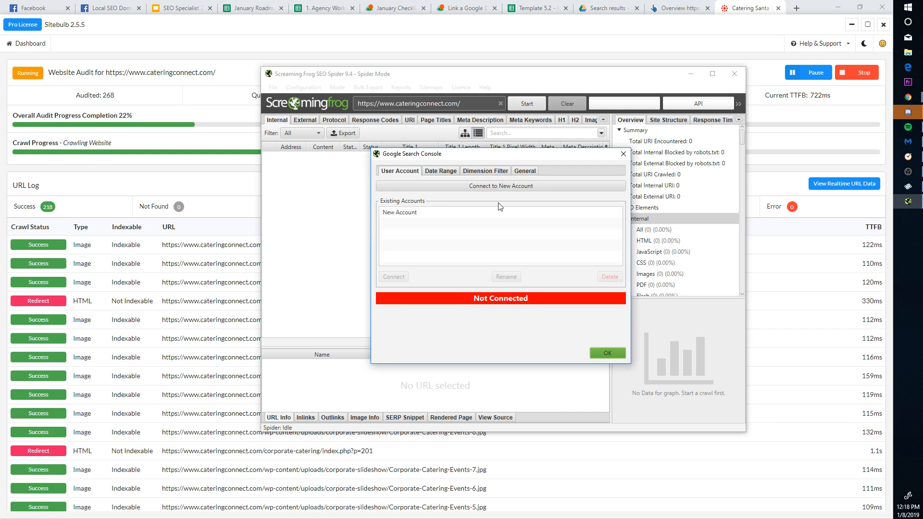
double_click(450, 212)
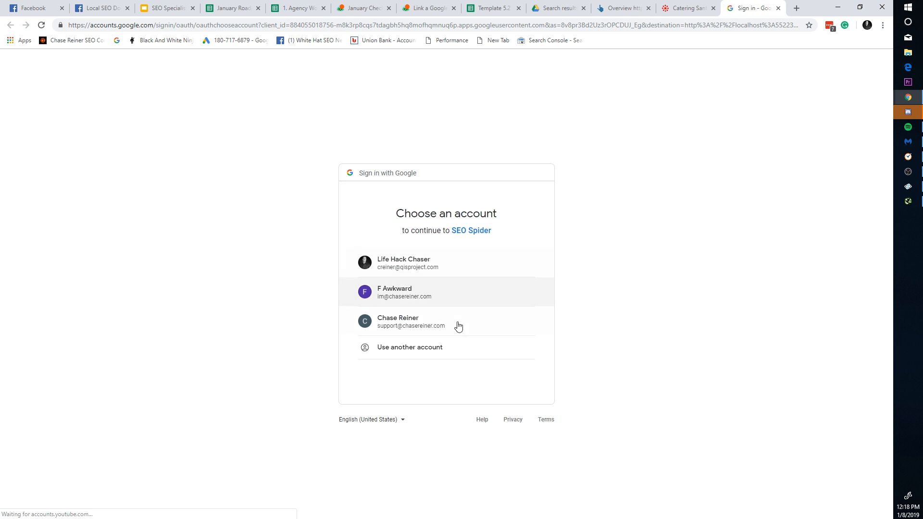
left_click(446, 321)
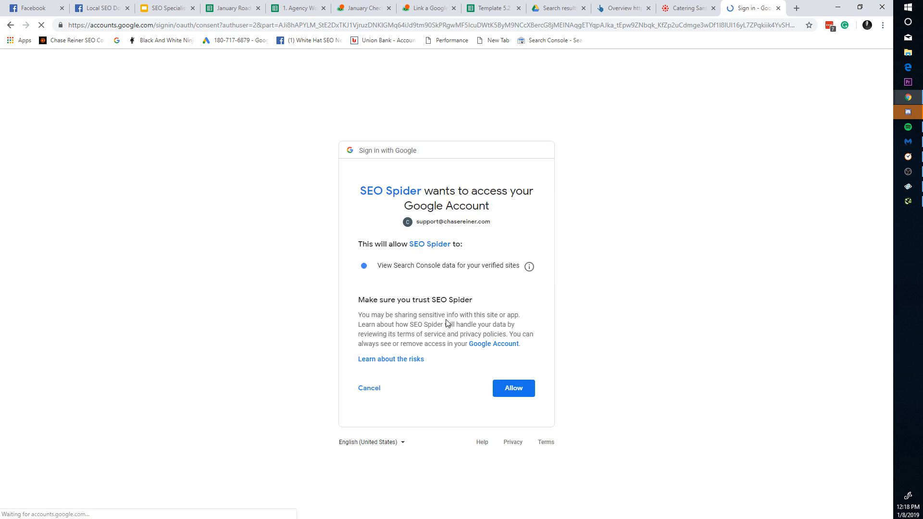
left_click(505, 390)
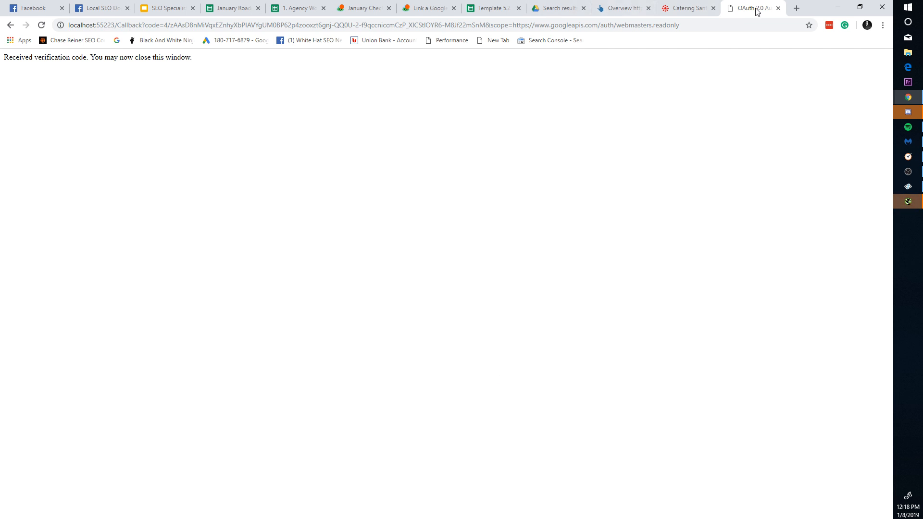
left_click(778, 8)
left_click(908, 201)
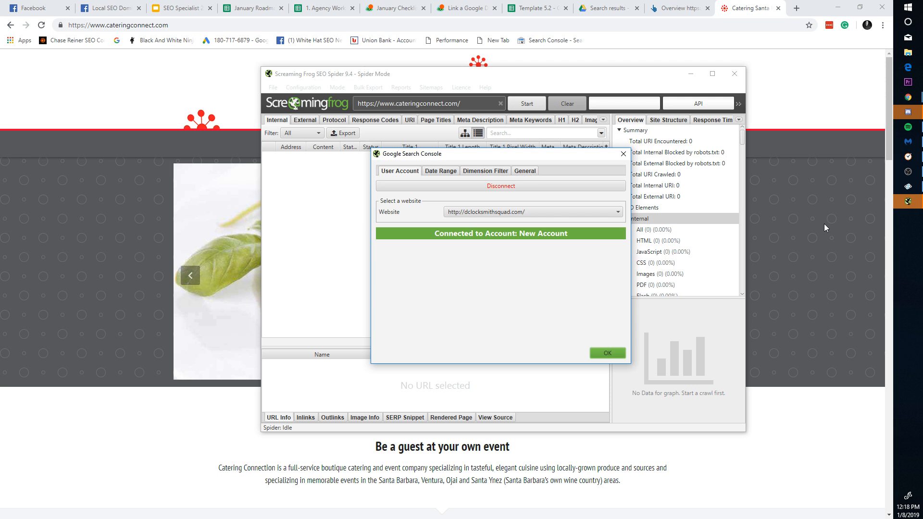
left_click(537, 214)
left_click(535, 250)
left_click(607, 353)
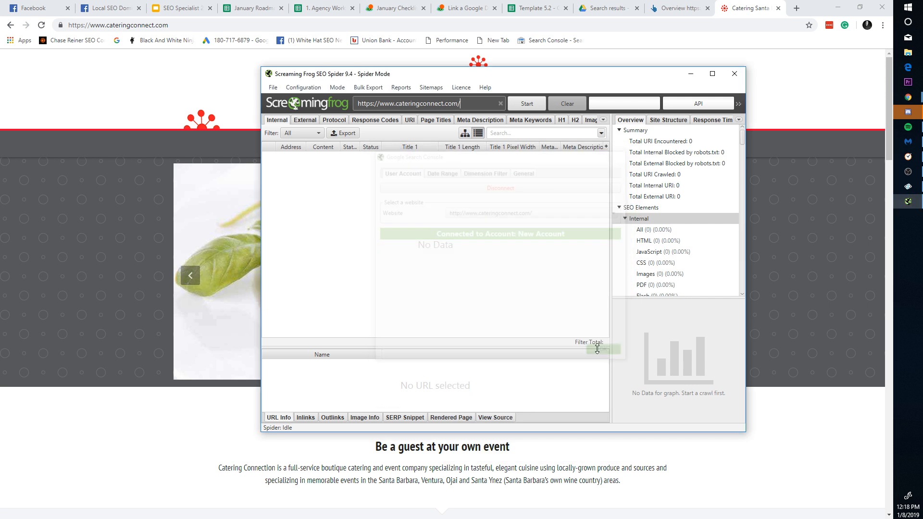
Step: Start the cateringconnect.com crawl, check Sitebulb's audit progress, and return to the browser
left_click(527, 103)
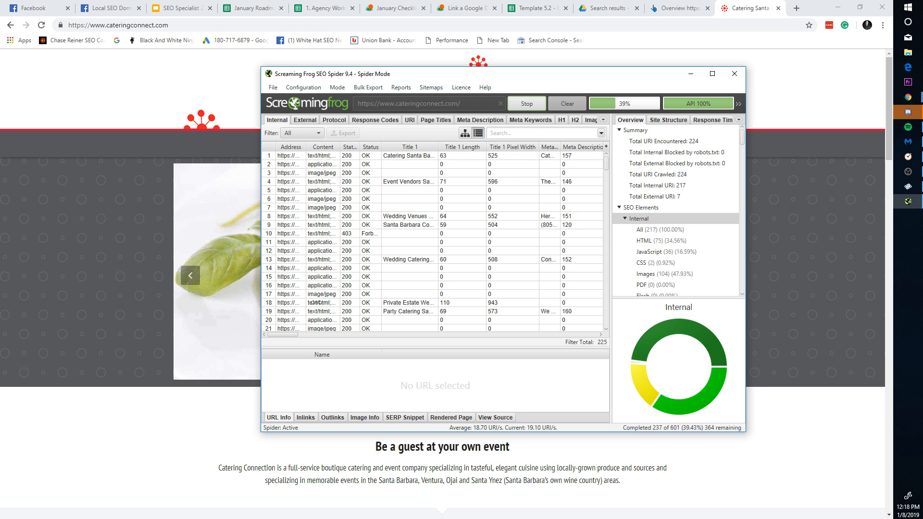
left_click(907, 187)
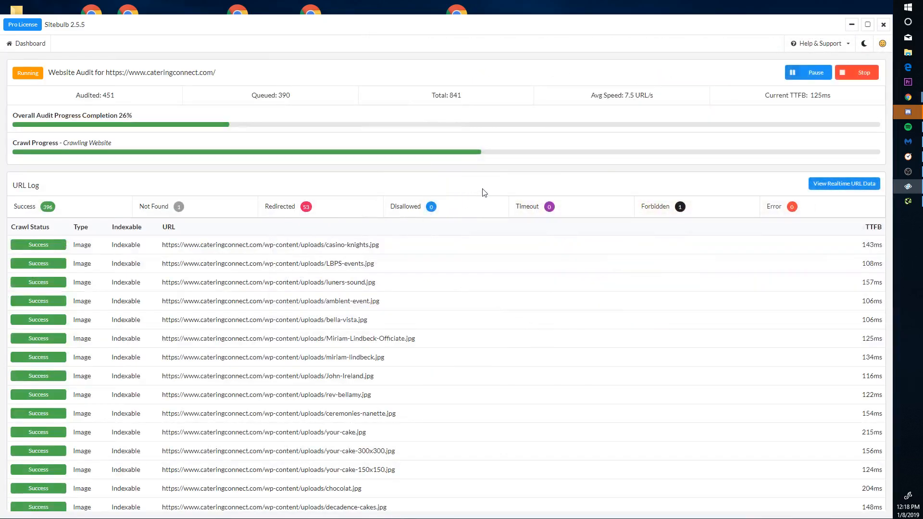
left_click(851, 24)
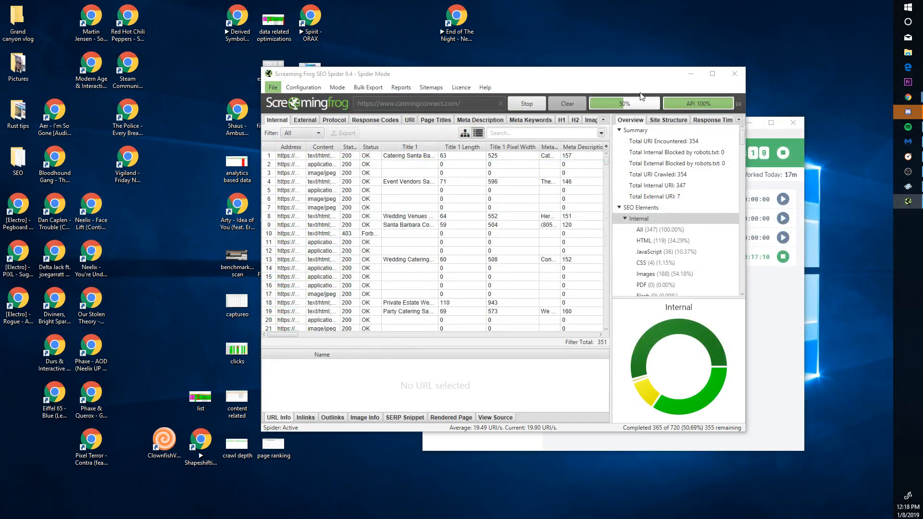
left_click(907, 97)
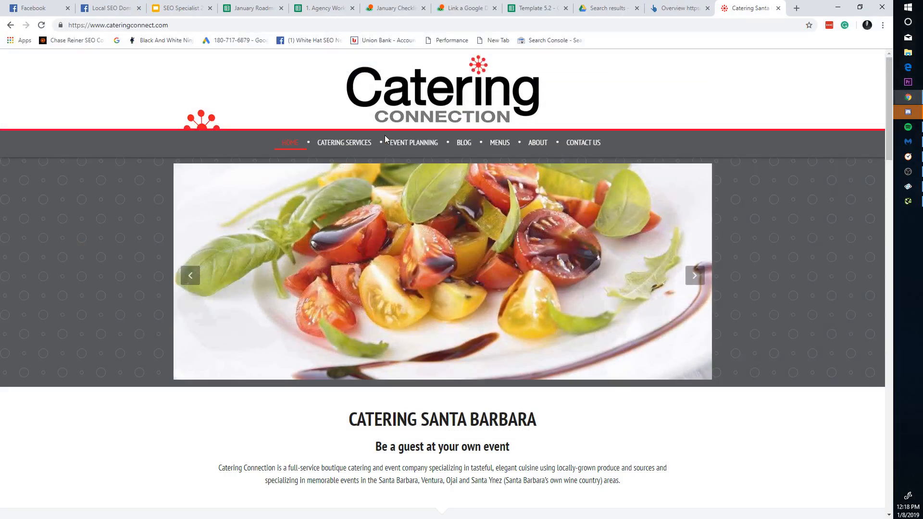
Step: Retitle the Template 5.2 roadmap 'SEO Roadmap For Catering Connect'
left_click(697, 4)
left_click(601, 4)
left_click(538, 6)
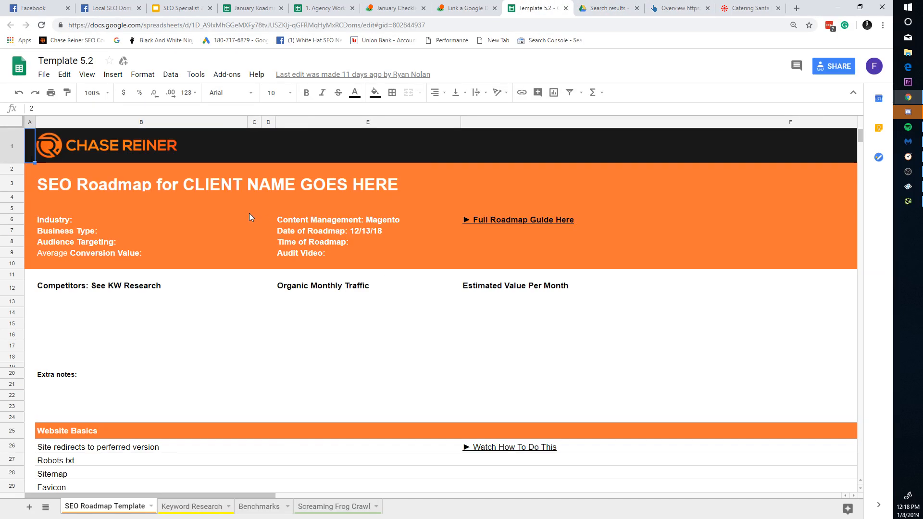
left_click(209, 195)
triple_click(155, 190)
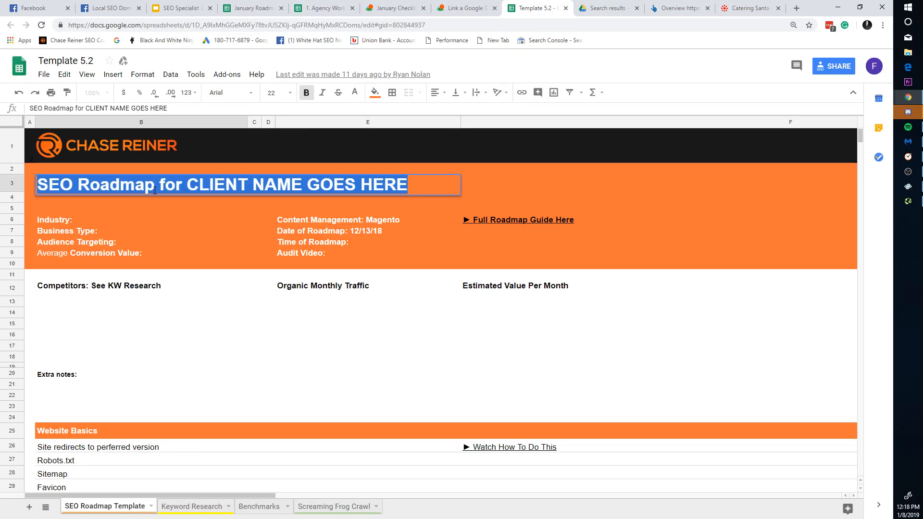
type("SEO Roadmap For C")
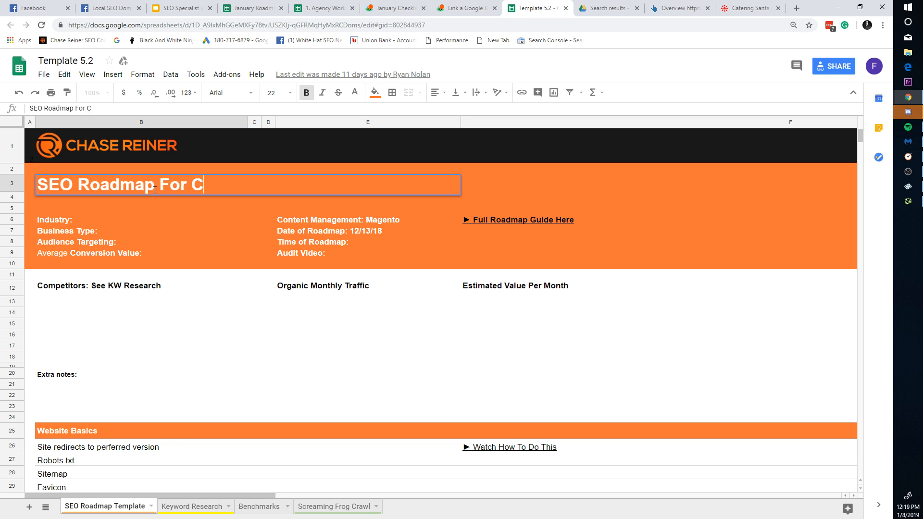
type("ategri")
key("BackSpace")
key("BackSpace")
key("BackSpace")
type("rging")
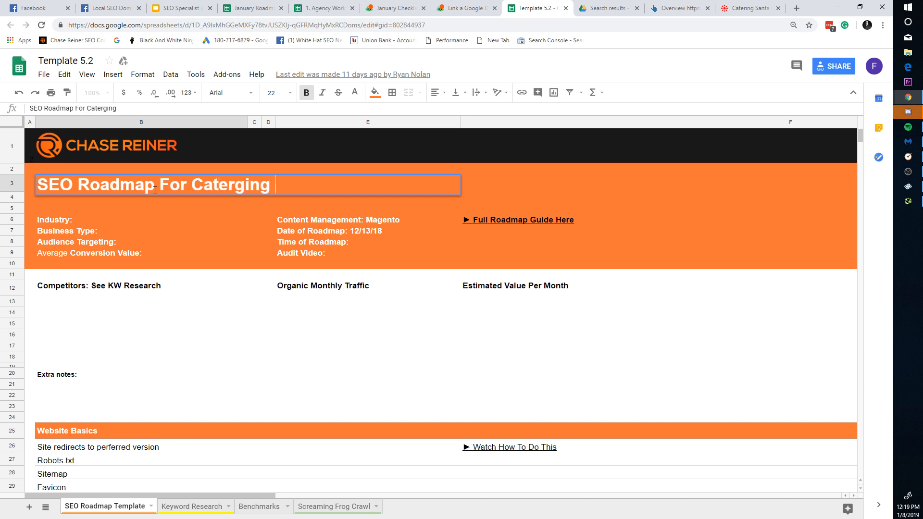
key("BackSpace")
key("BackSpace")
key("BackSpace")
type("n")
key("BackSpace")
key("BackSpace")
key("BackSpace")
type("ing C")
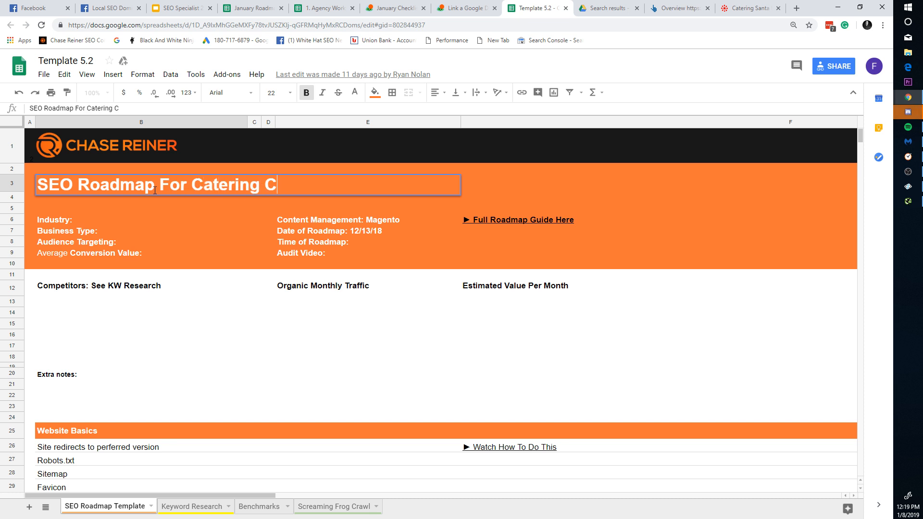
type("onnect")
key("Return")
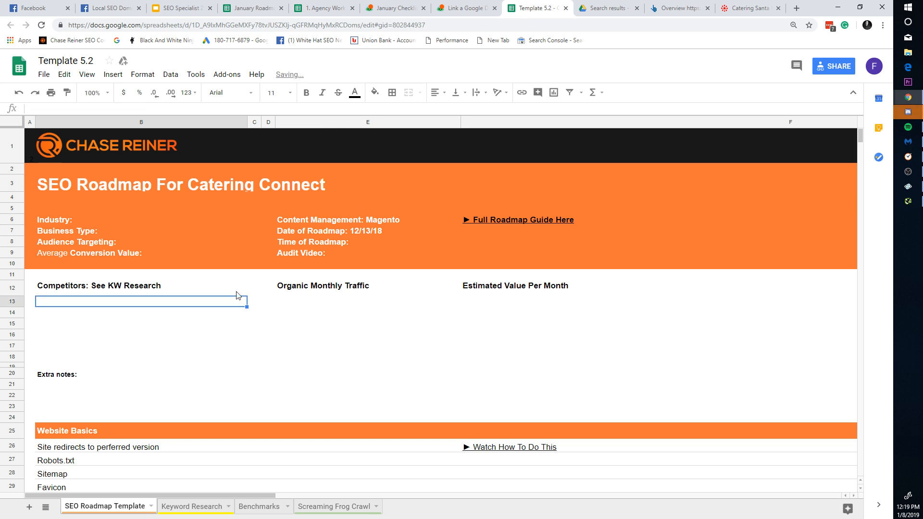
Step: Scroll the SEO Roadmap Template checklist down to Search Console and back to the header
scroll(262, 324, "down", 3)
scroll(258, 362, "up", 3)
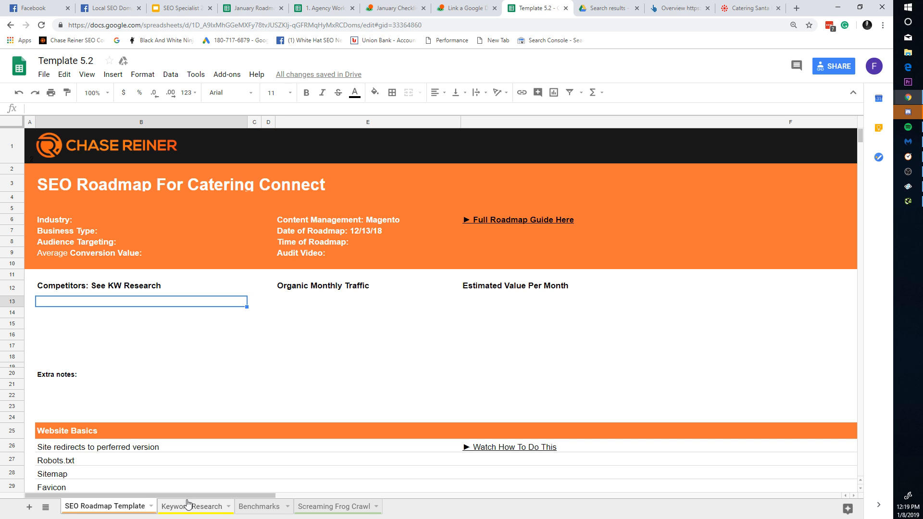
mouse_move(188, 503)
left_mouse_down()
mouse_move(103, 500)
mouse_move(192, 505)
left_mouse_up()
left_click(103, 507)
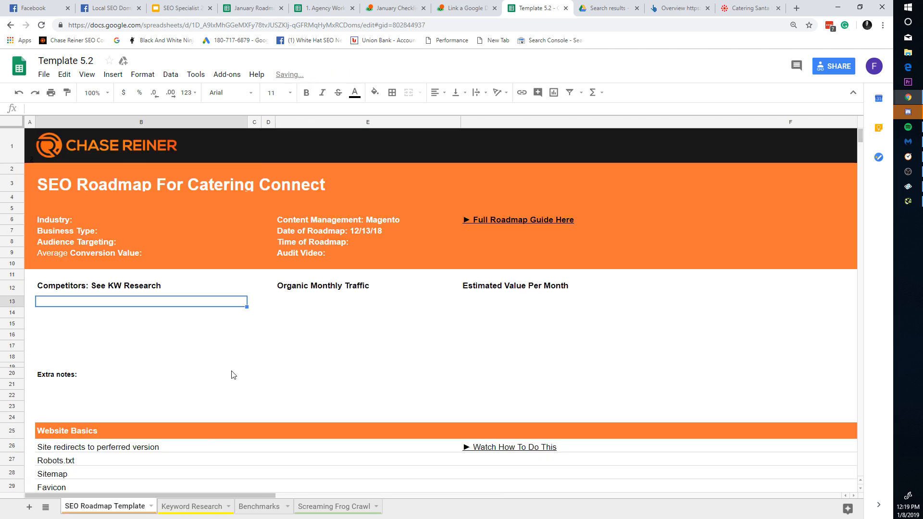
scroll(235, 360, "down", 13)
scroll(226, 376, "down", 6)
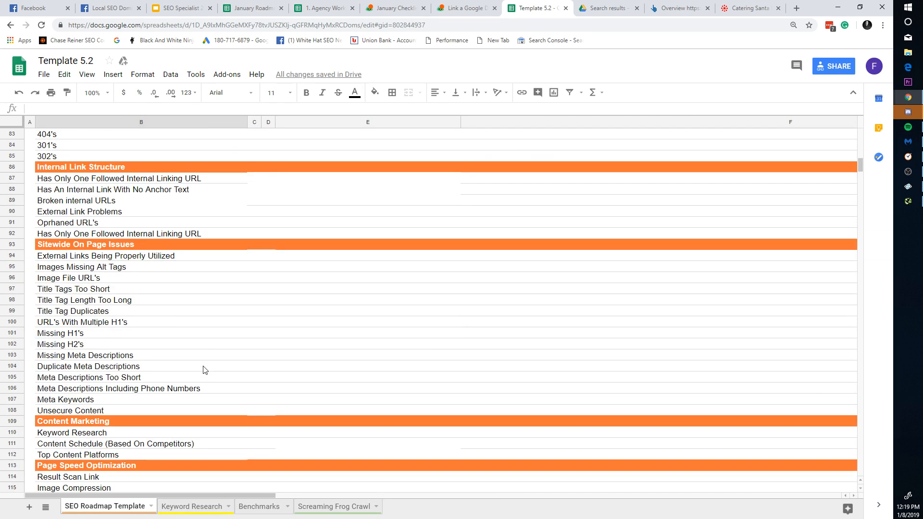
scroll(202, 371, "up", 5)
scroll(192, 373, "down", 3)
scroll(132, 397, "down", 5)
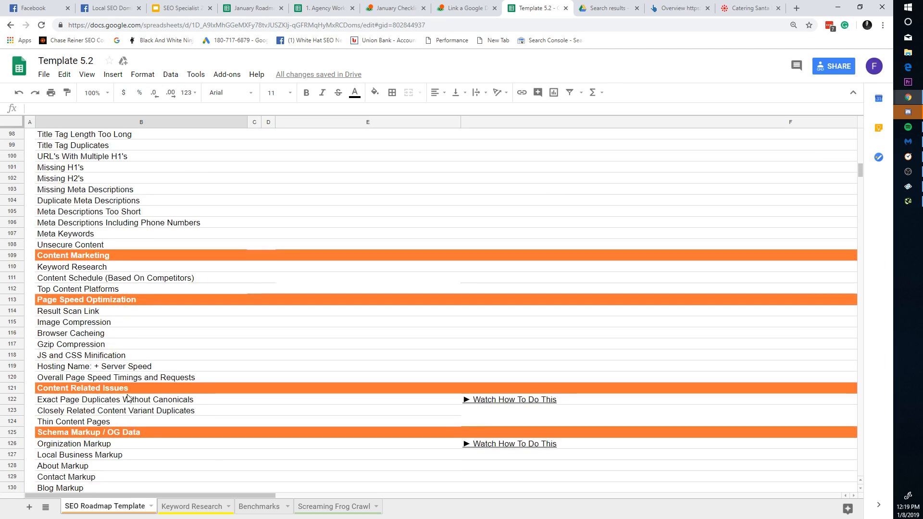
scroll(127, 397, "down", 6)
scroll(144, 272, "up", 1)
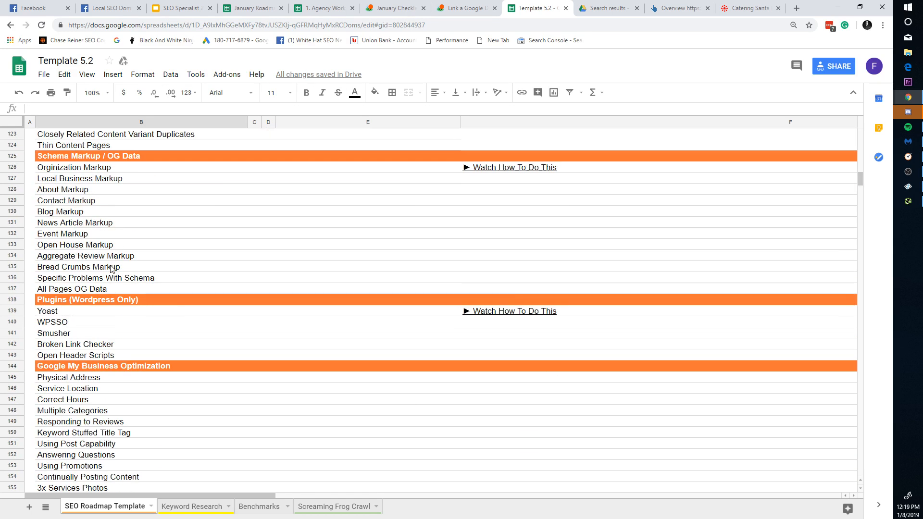
scroll(112, 268, "down", 6)
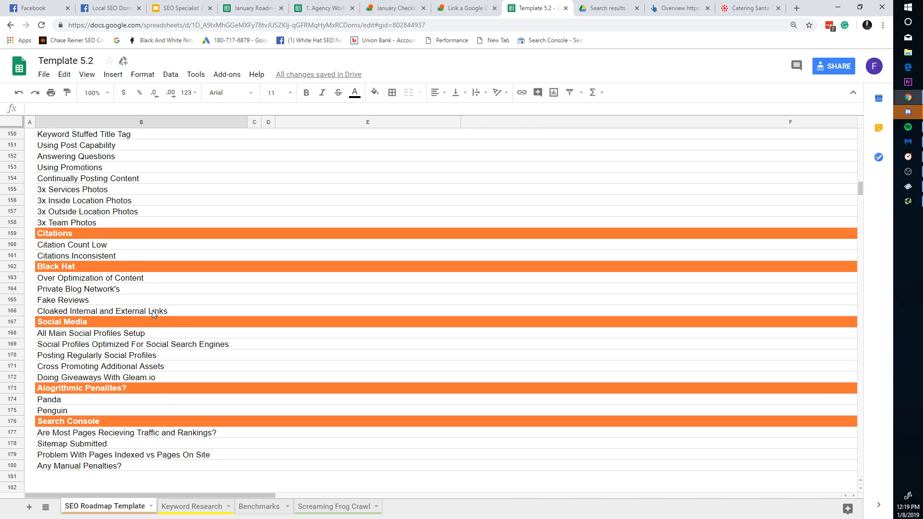
scroll(153, 314, "down", 1)
scroll(190, 341, "down", 1)
scroll(193, 401, "up", 15)
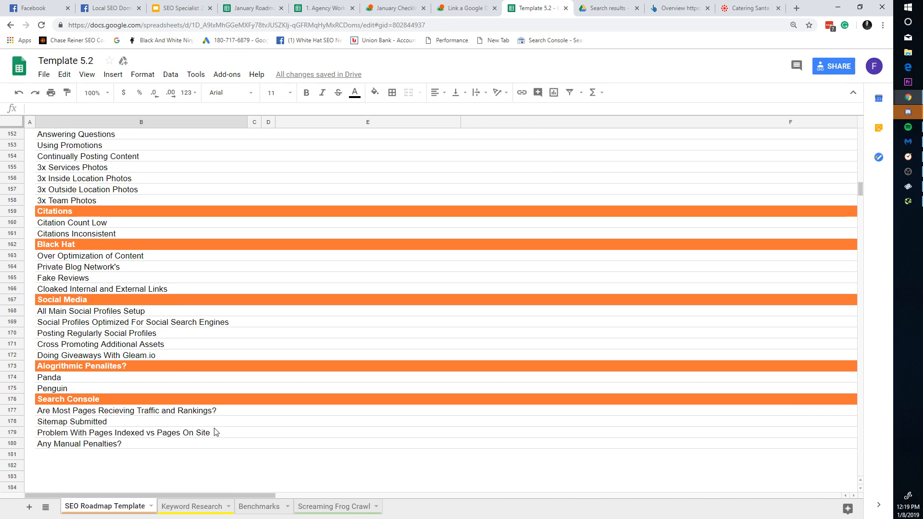
scroll(249, 408, "up", 20)
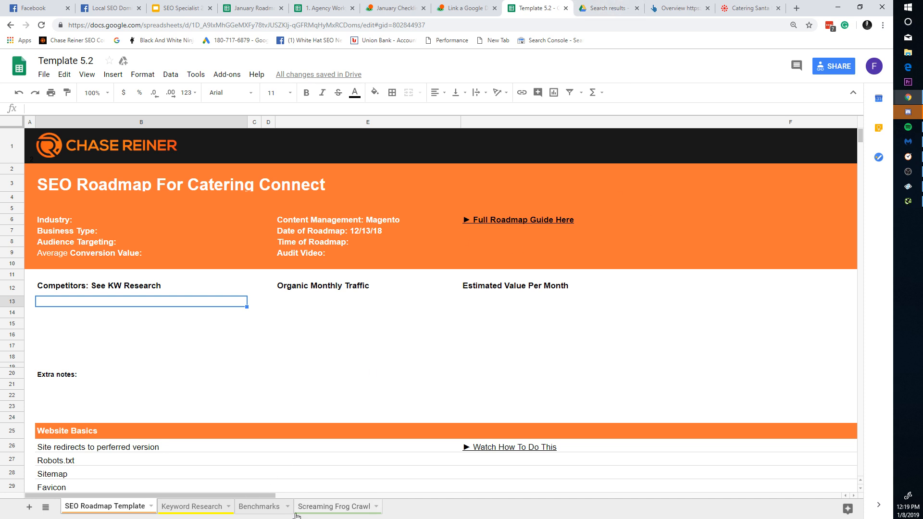
Step: Delete all the old crawl data from the Screaming Frog Crawl sheet
left_click(280, 508)
left_click(318, 507)
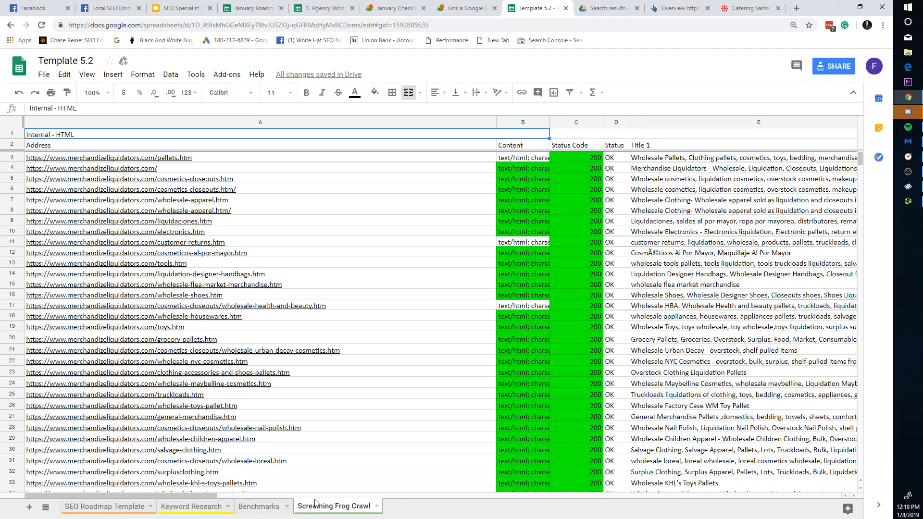
key("ctrl+a")
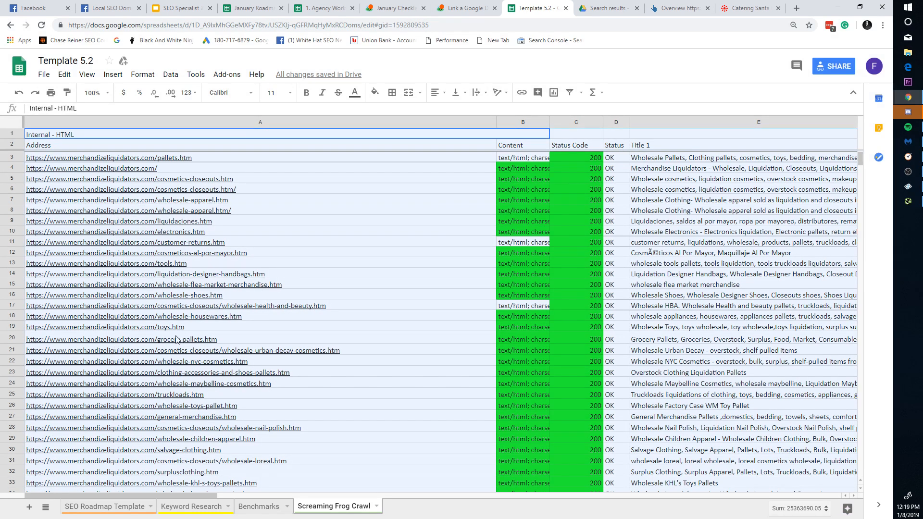
key("Delete")
Step: Bring the Screaming Frog window with the running catering crawl back to the front
key("alt+Tab")
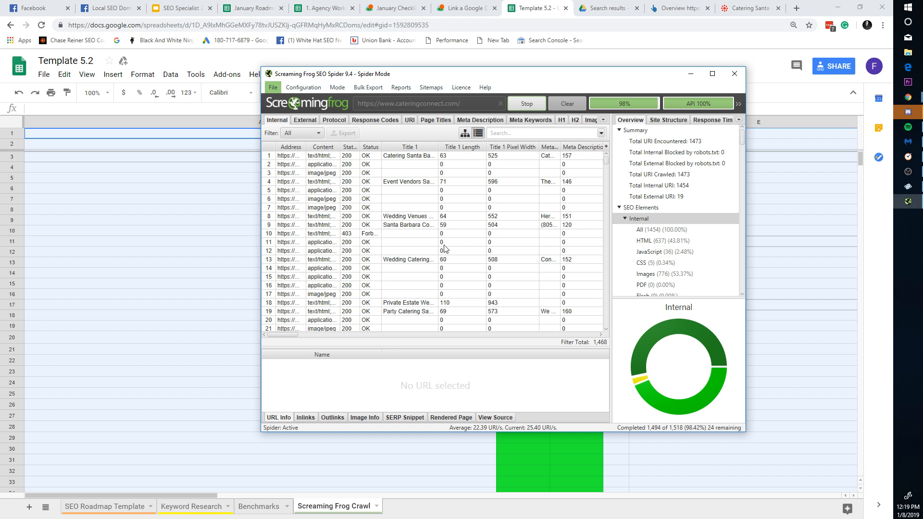
key("alt+Tab")
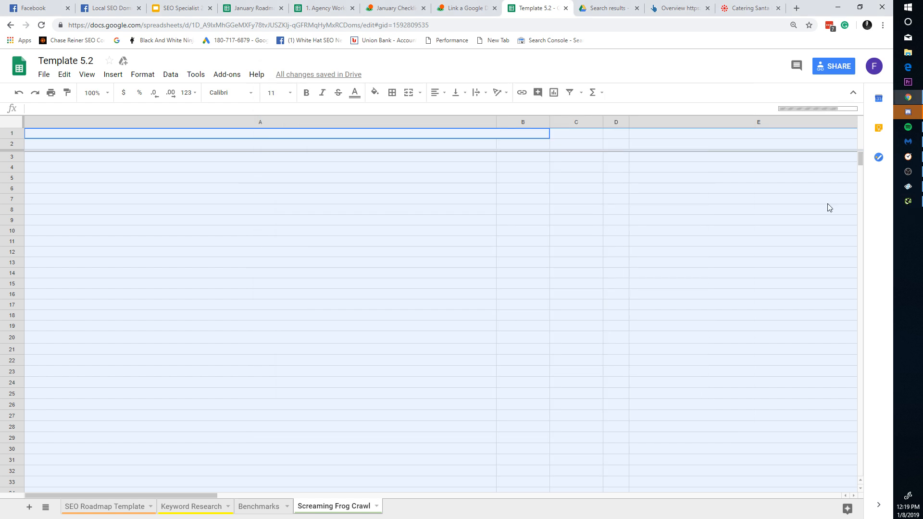
left_click(913, 201)
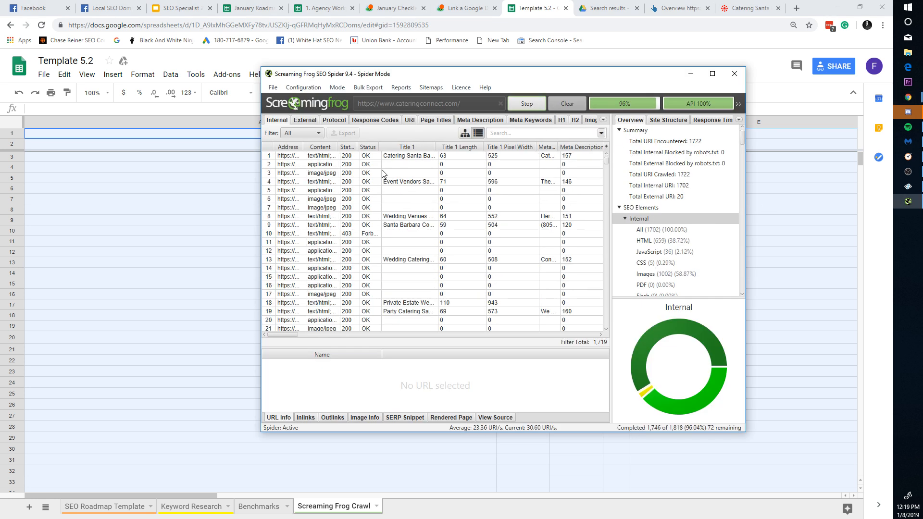
Step: Export the HTML-filtered crawl results as internal_html, overwriting the existing file
left_click(318, 133)
left_click(307, 157)
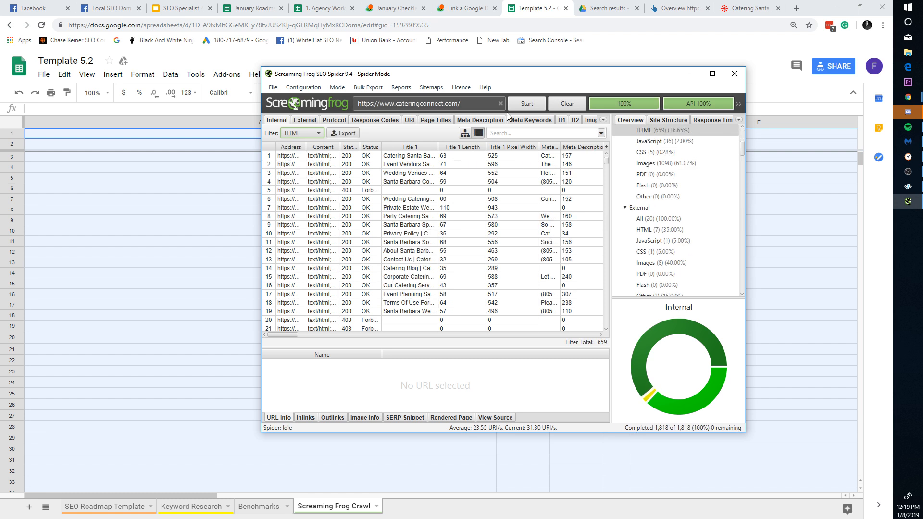
left_click(345, 133)
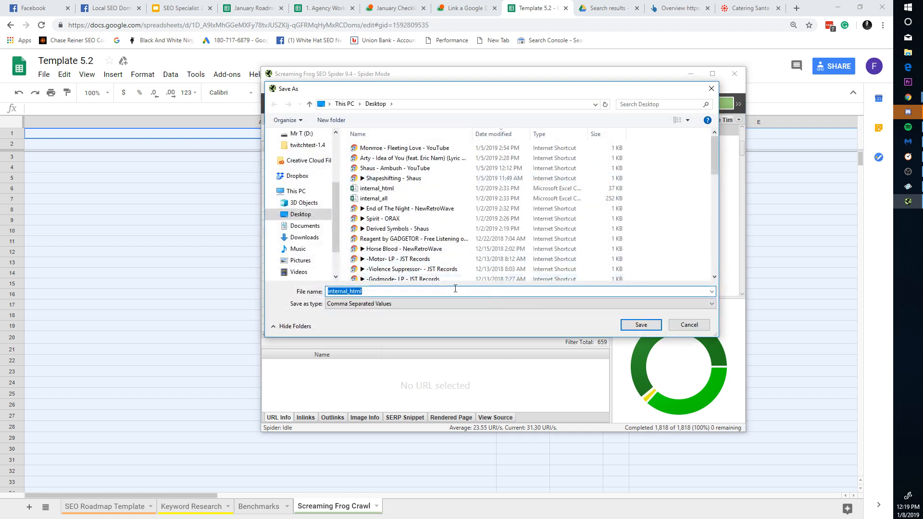
left_click(640, 324)
left_click(481, 268)
Step: Find the internal_html export through Windows search and open it in Excel
left_click(202, 352)
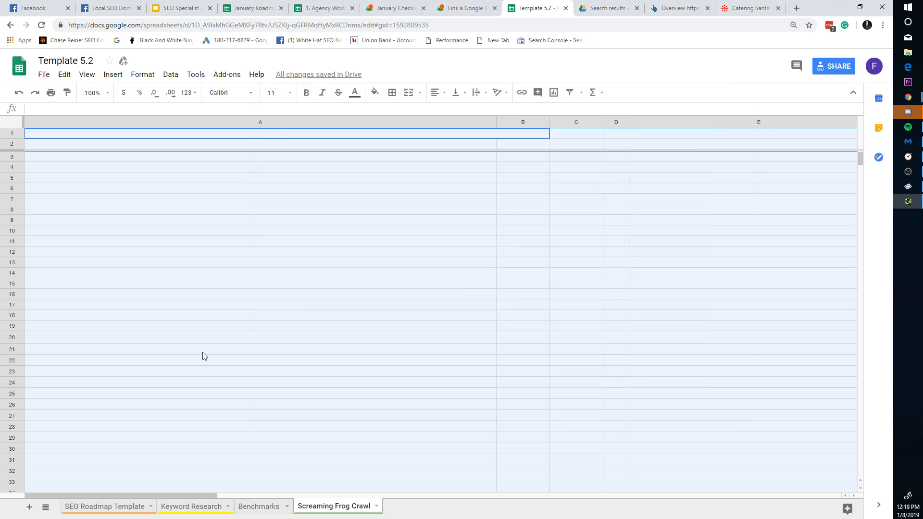
left_click(908, 7)
type("interna")
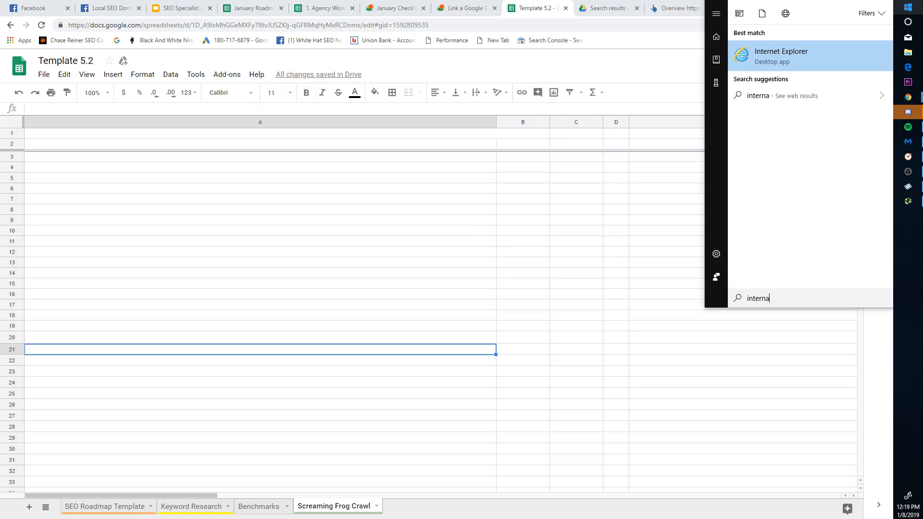
left_click(775, 86)
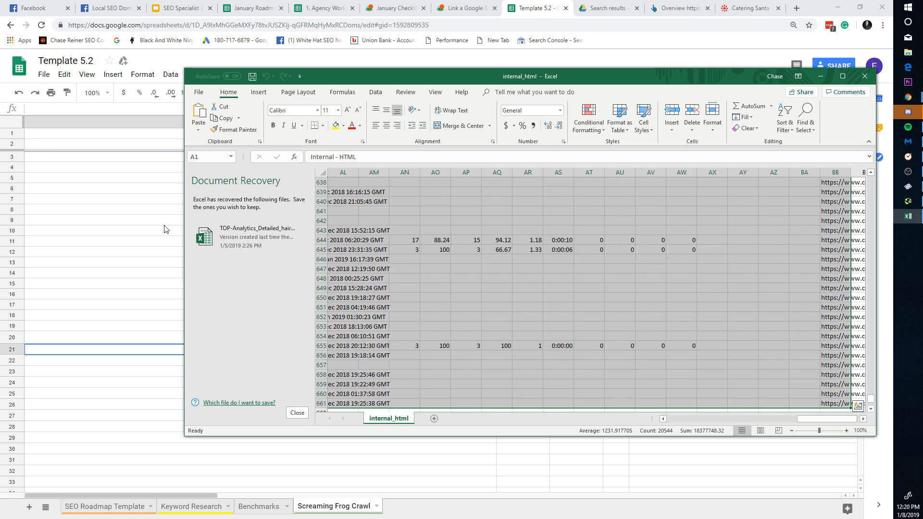
left_click(133, 221)
Step: Paste the Excel crawl data into cell A1 of the Screaming Frog Crawl sheet
left_click(110, 136)
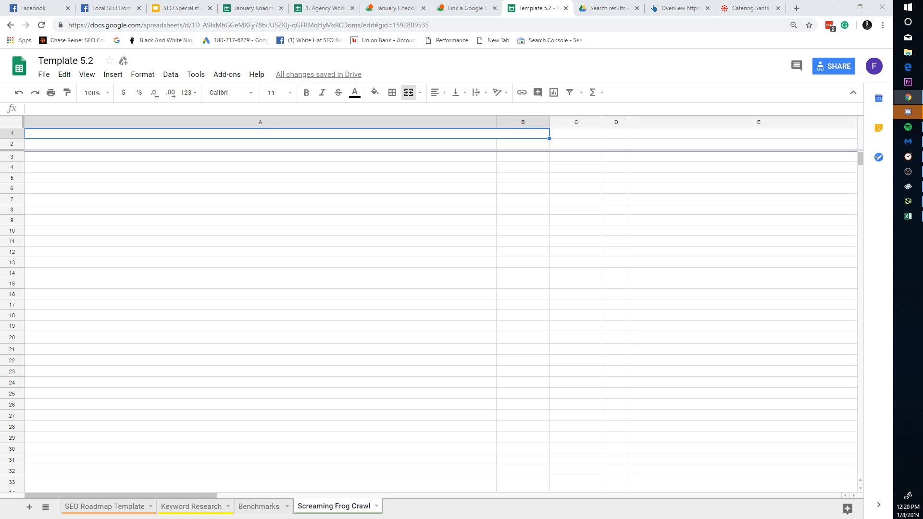
key("ctrl+v")
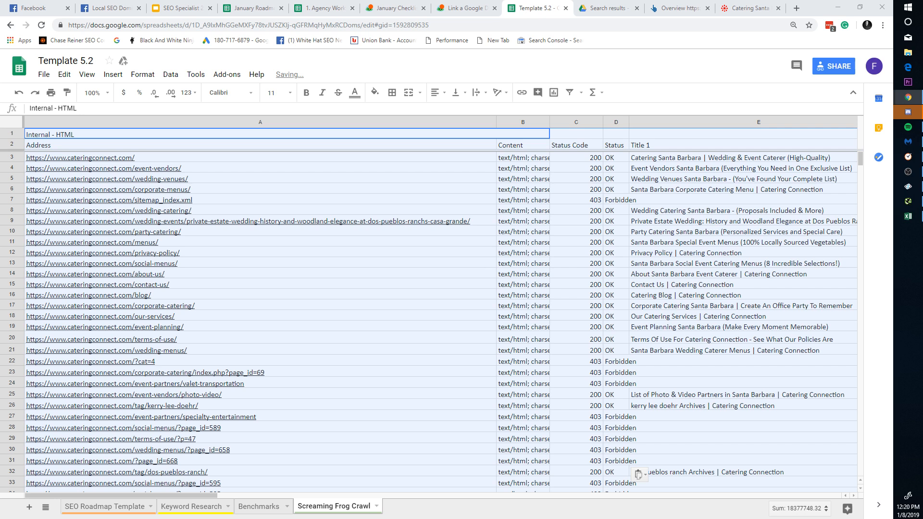
Step: Browse across the pasted crawl data's columns and rows
left_click(161, 182)
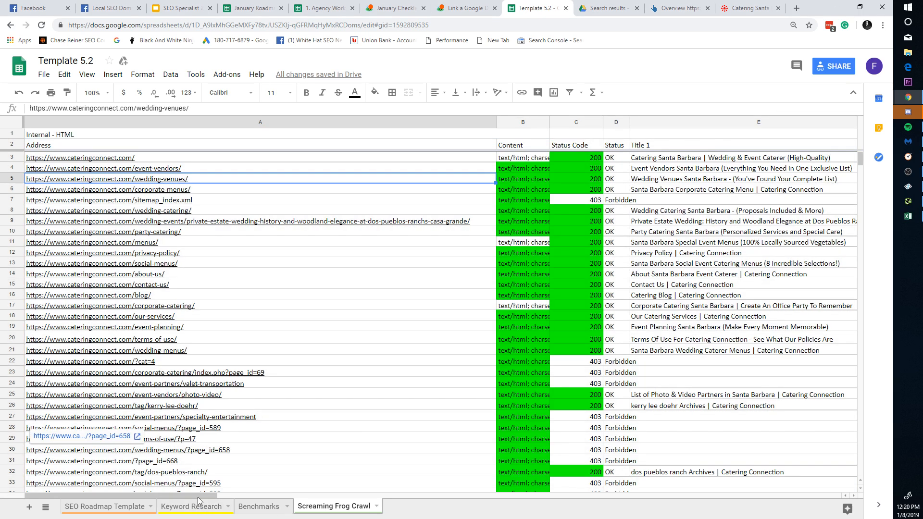
left_click_drag(212, 495, 740, 481)
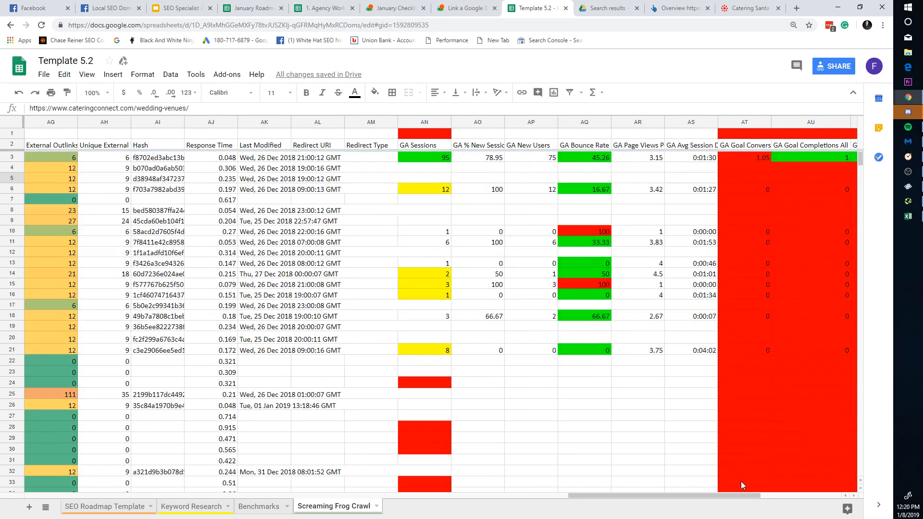
left_click(633, 491)
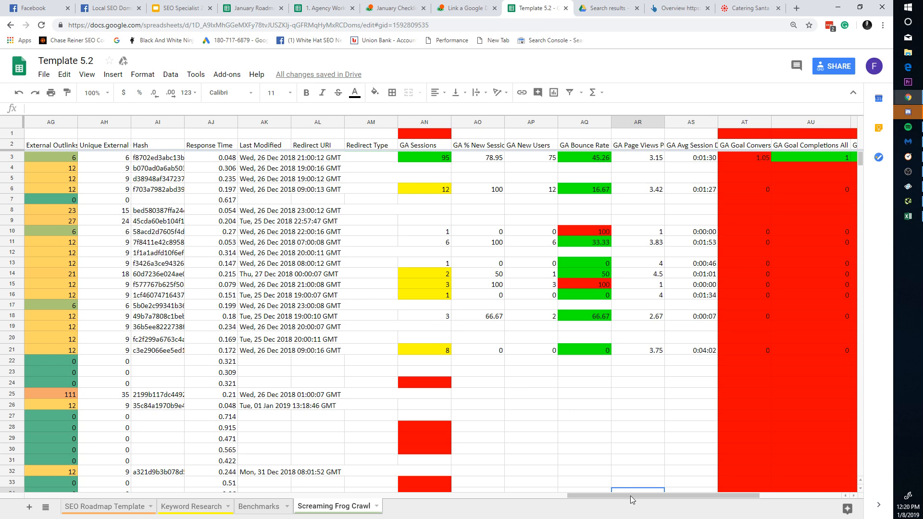
left_click_drag(630, 495, 766, 483)
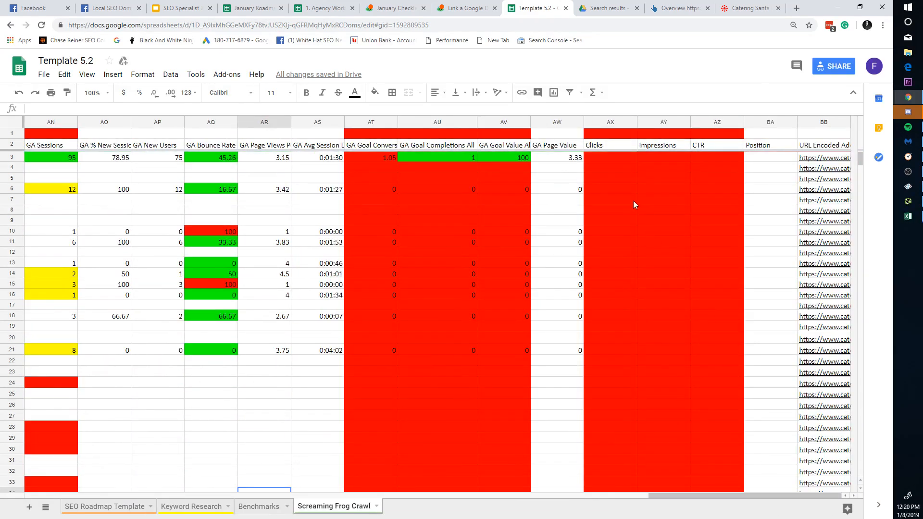
left_click_drag(625, 168, 621, 299)
left_click(527, 244)
left_click(658, 315)
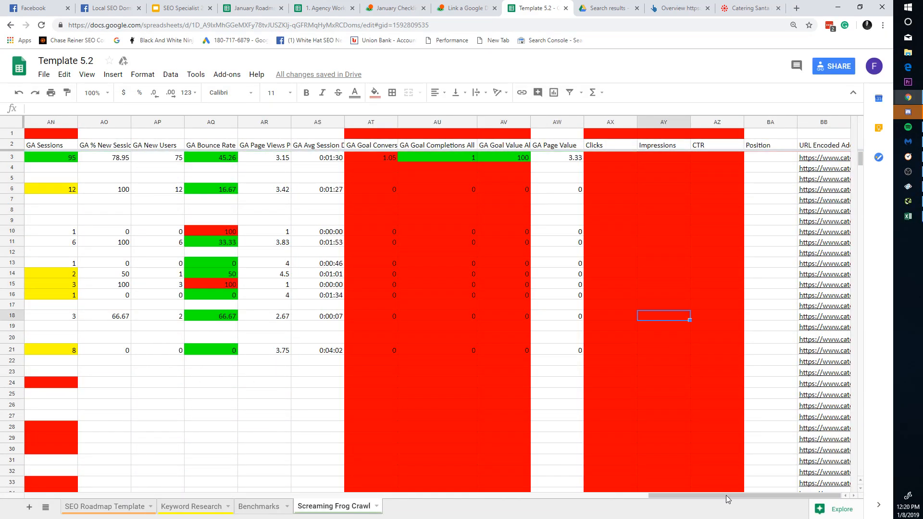
left_click_drag(728, 499, 834, 481)
scroll(653, 205, "down", 14)
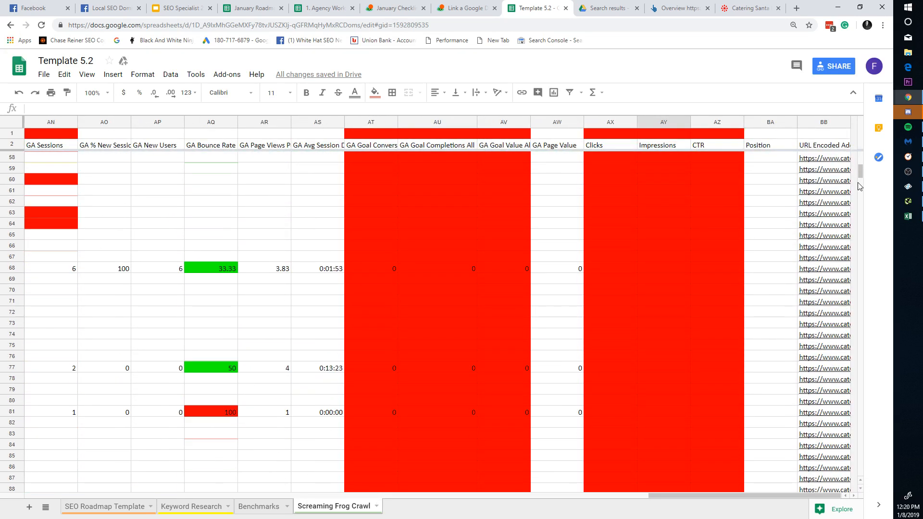
left_click_drag(858, 178, 860, 176)
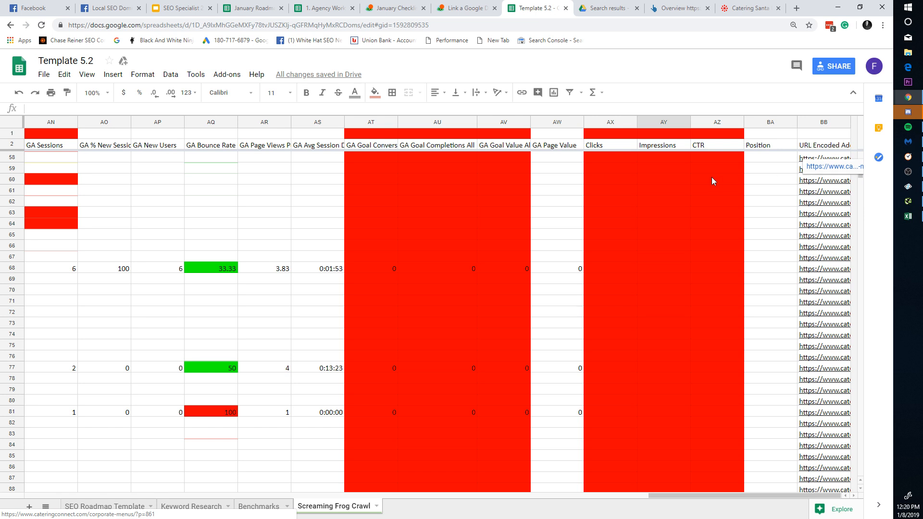
scroll(712, 177, "up", 14)
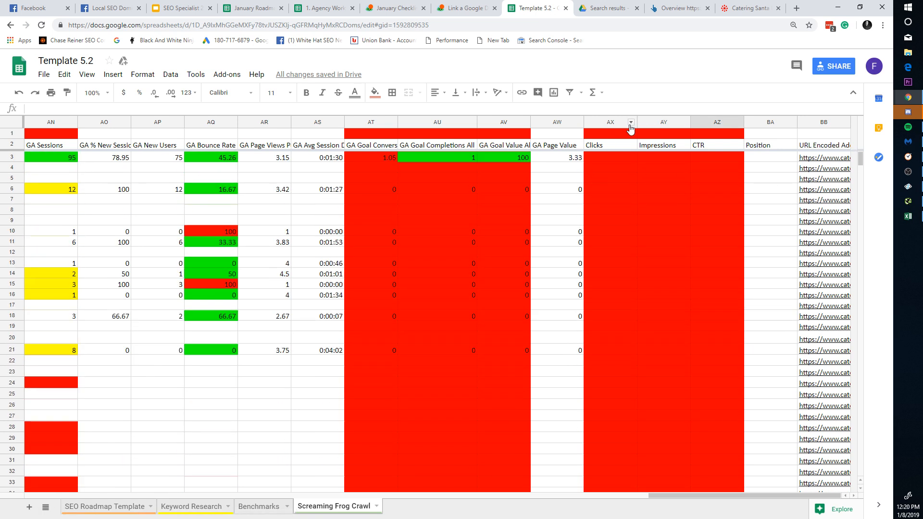
Step: Sort the crawl data by the Clicks column
left_click(630, 123)
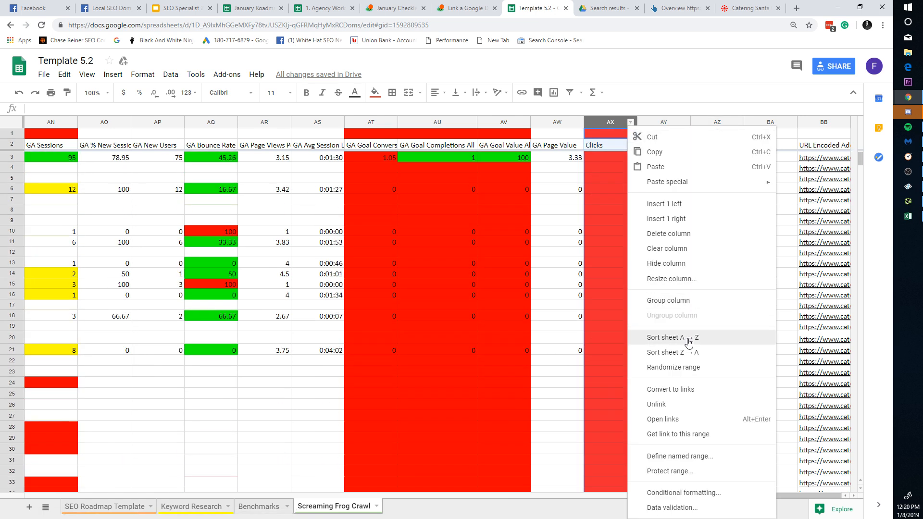
left_click(689, 339)
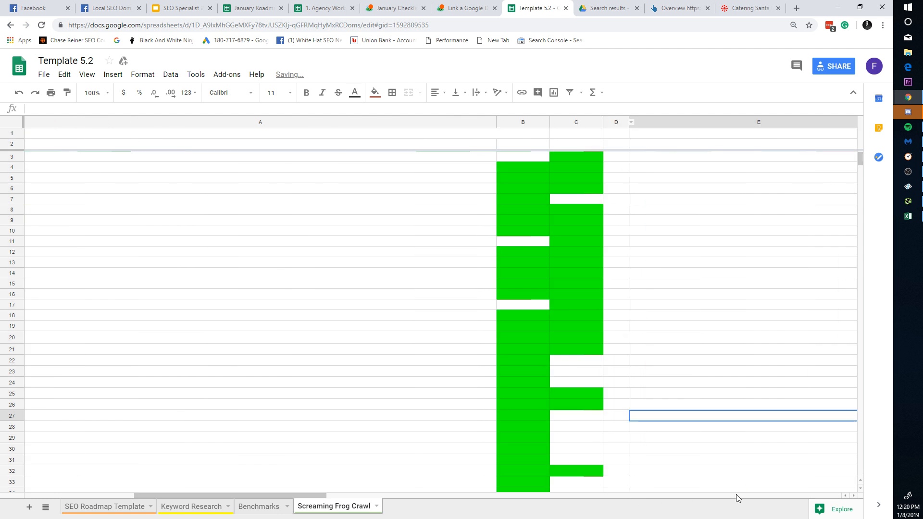
left_click(737, 383)
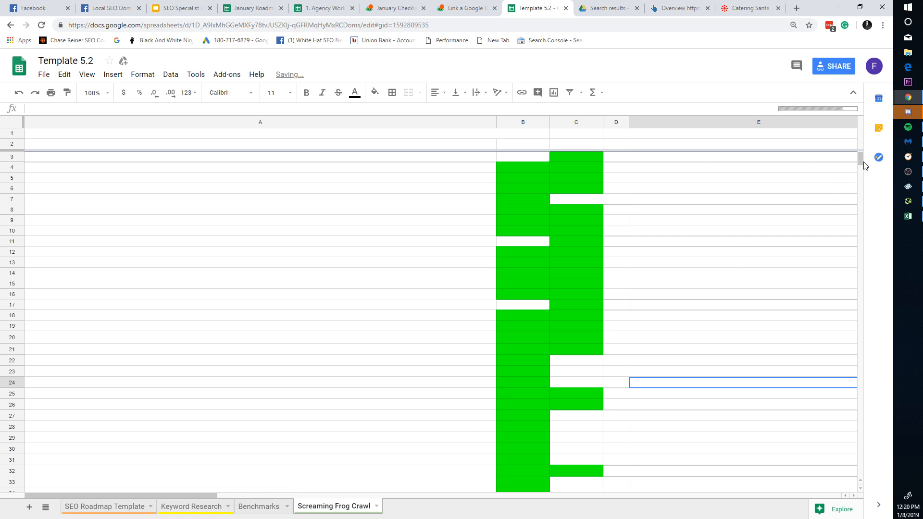
left_click_drag(861, 157, 823, 345)
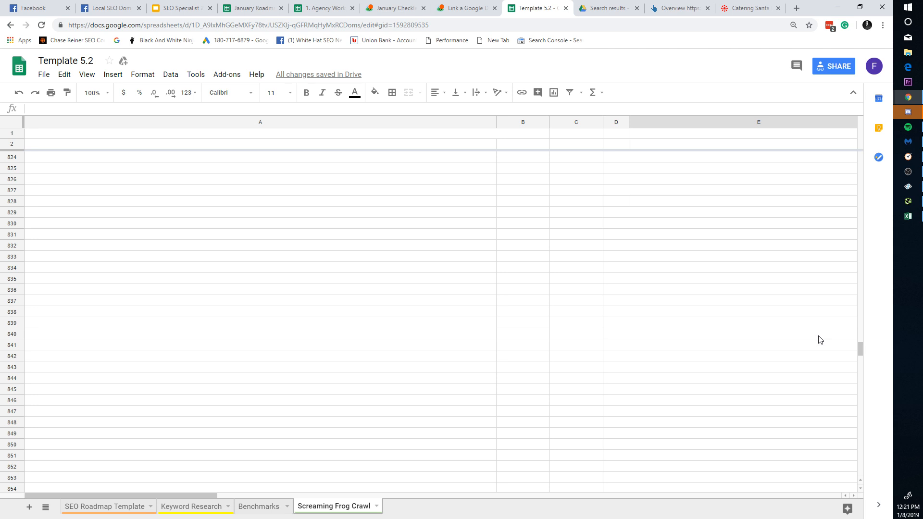
Step: Re-paste the crawl export, then delete all cell contents from the sheet
key("ctrl+v")
left_click(843, 303)
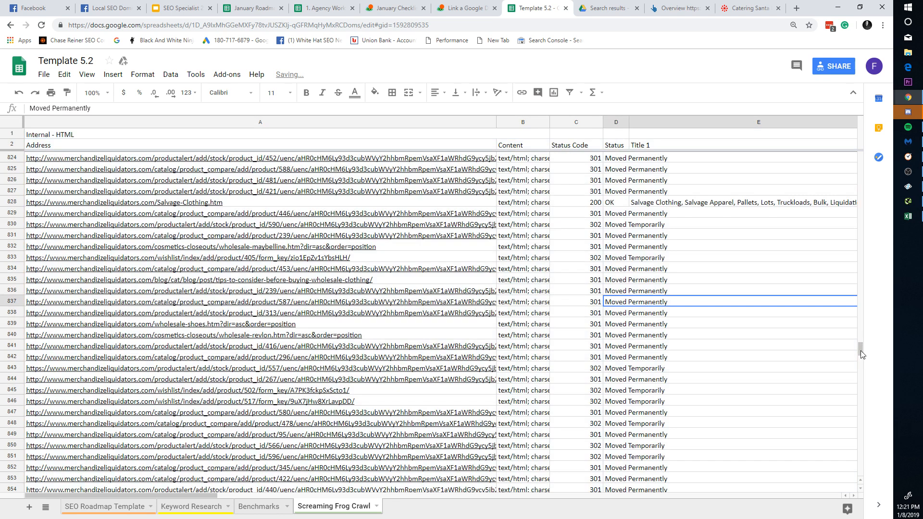
left_click_drag(860, 349, 895, 153)
left_click(474, 224)
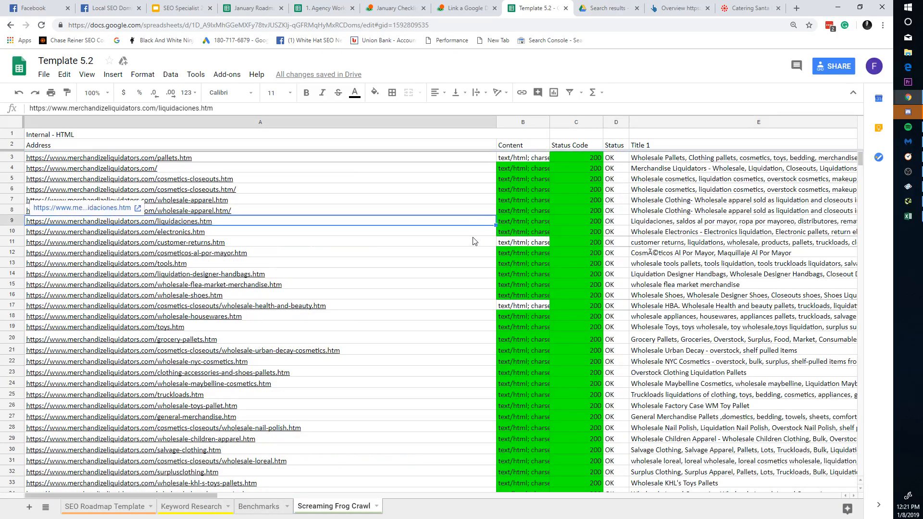
key("ctrl+a")
key("Delete")
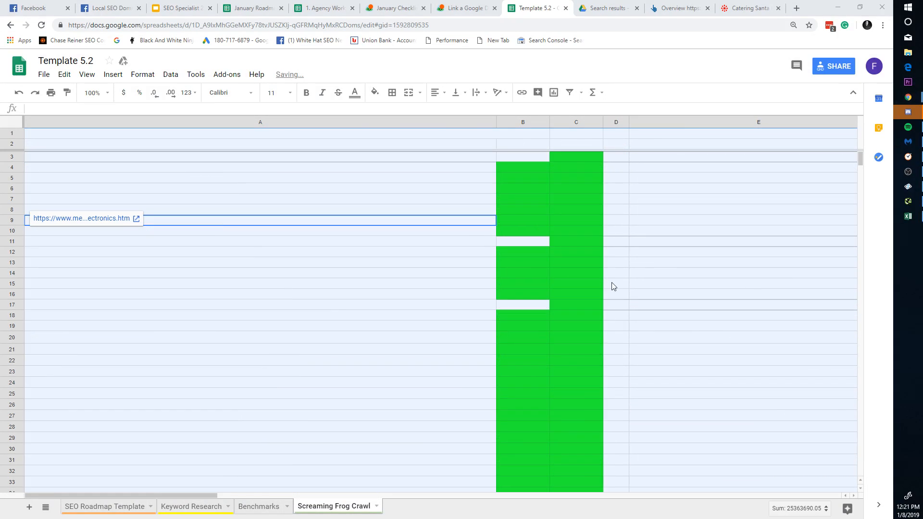
key("alt+Tab")
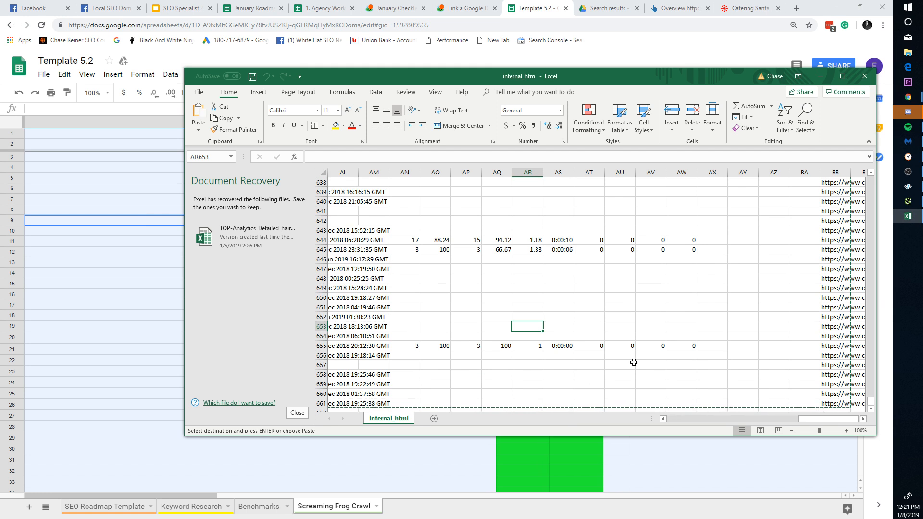
Step: Select columns AV:AW and the Clicks column AX to check they are empty
left_click_drag(639, 358, 677, 2)
left_click(712, 210)
left_click(716, 174)
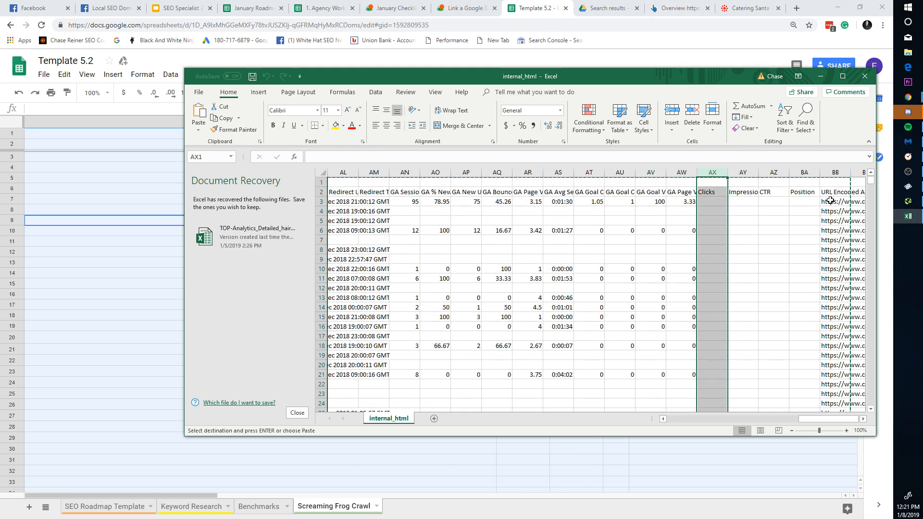
left_click_drag(871, 182, 862, 274)
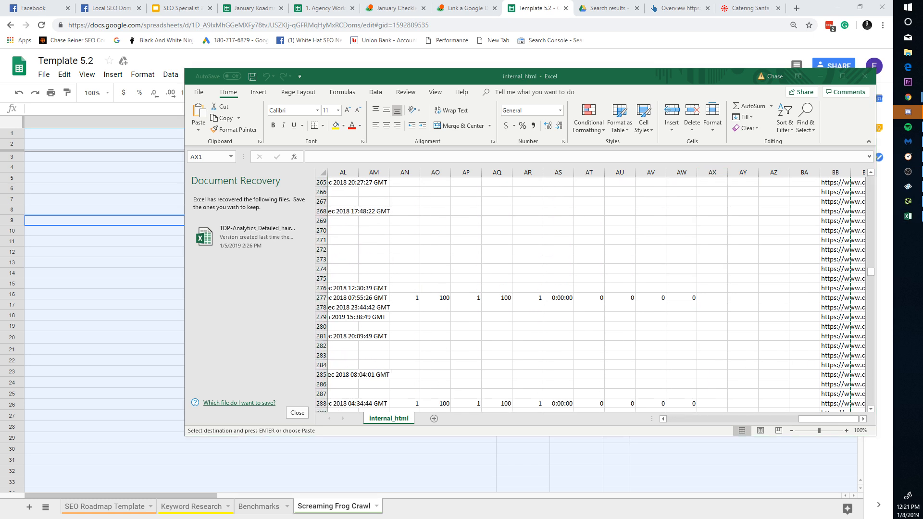
Step: Read the full URL in cell BB261, then switch back to Screaming Frog
left_click(908, 201)
left_click(303, 87)
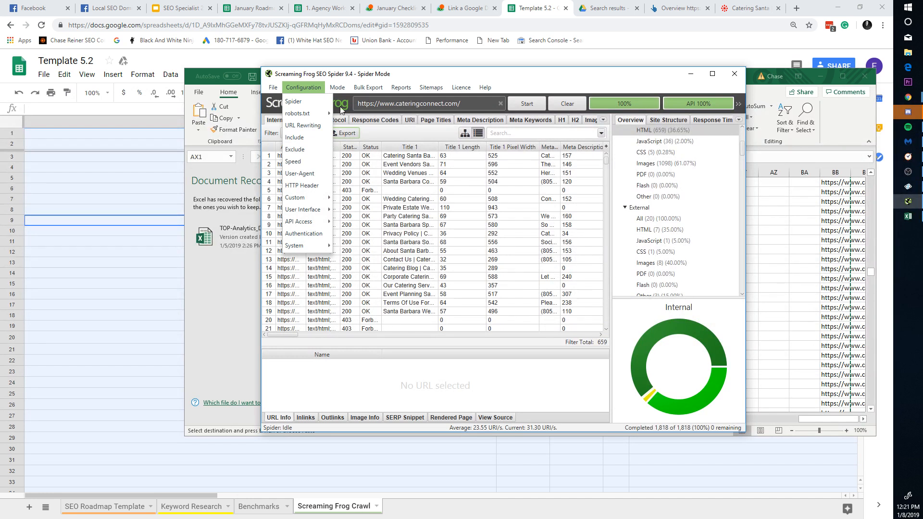
left_click(768, 258)
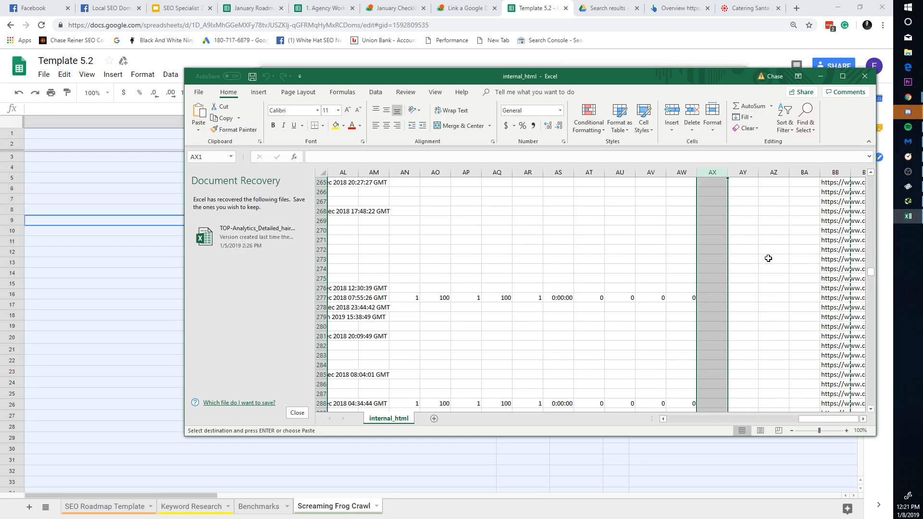
scroll(818, 250, "up", 3)
double_click(836, 230)
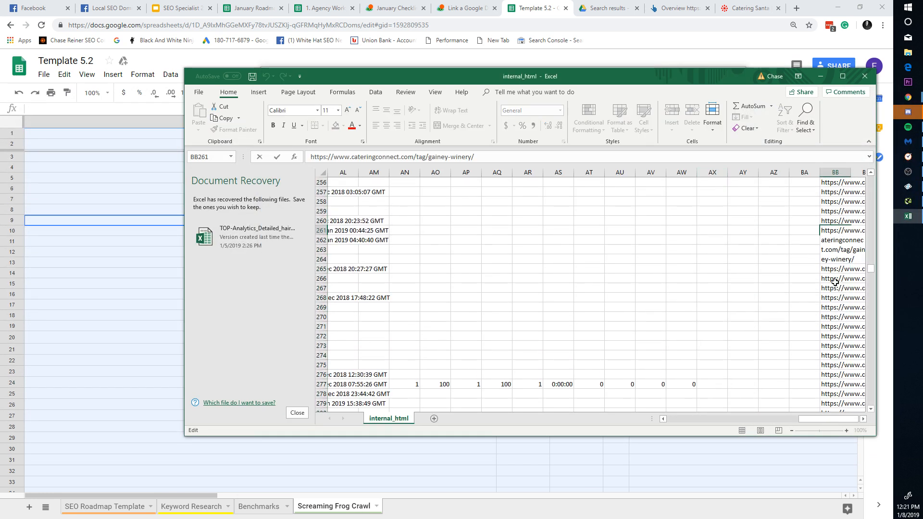
key("alt+Tab")
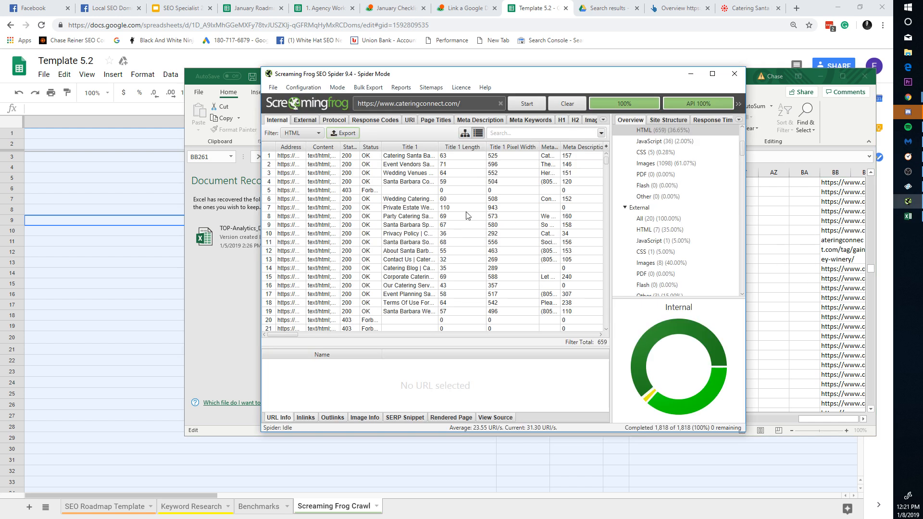
Step: Confirm the Search Console settings and clear the previous crawl data
left_click(303, 87)
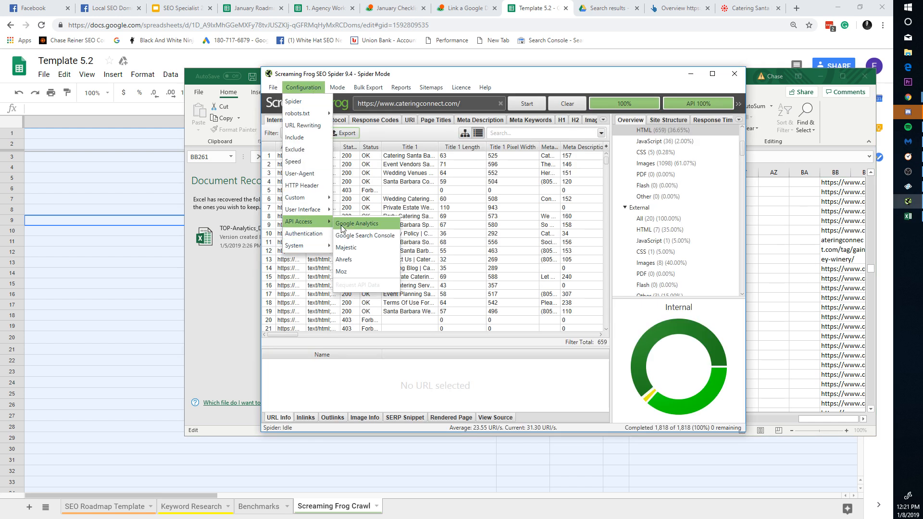
left_click(371, 241)
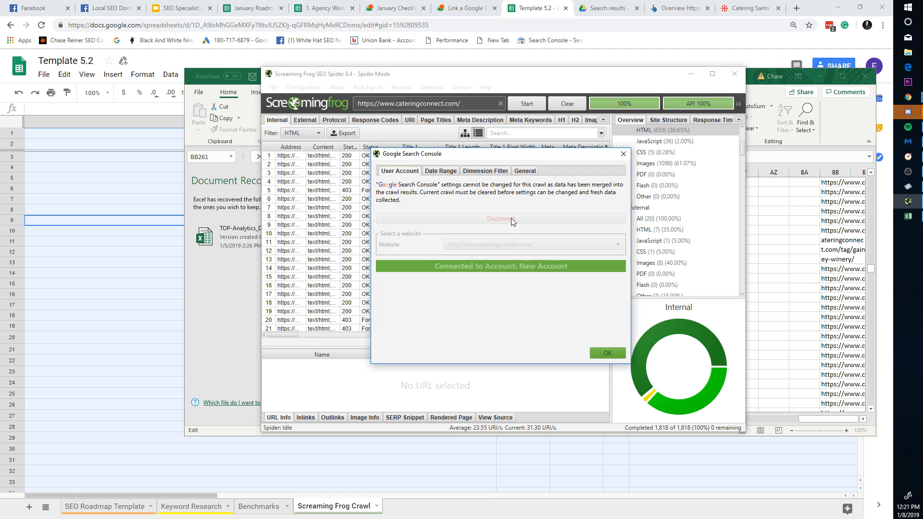
left_click(608, 353)
left_click(567, 104)
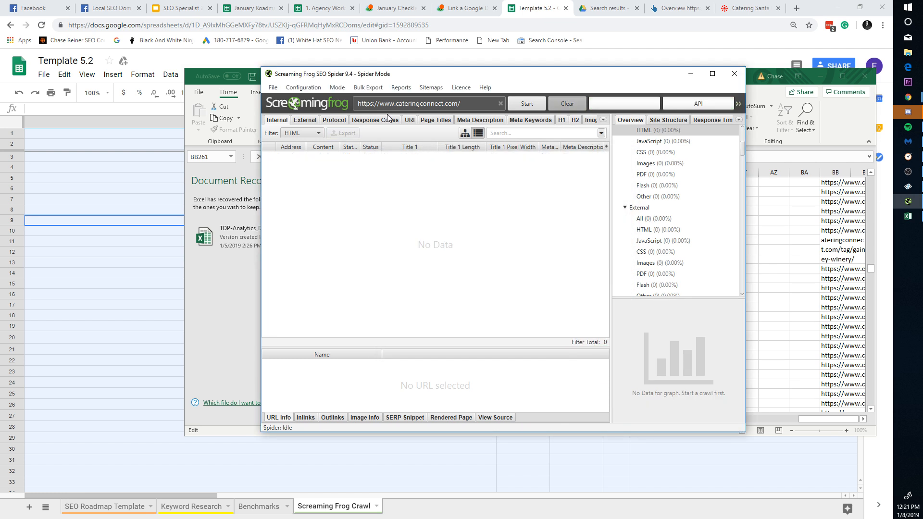
Step: Select cateringconnect.com as the Search Console website and confirm the connection
left_click(308, 87)
mouse_move(314, 222)
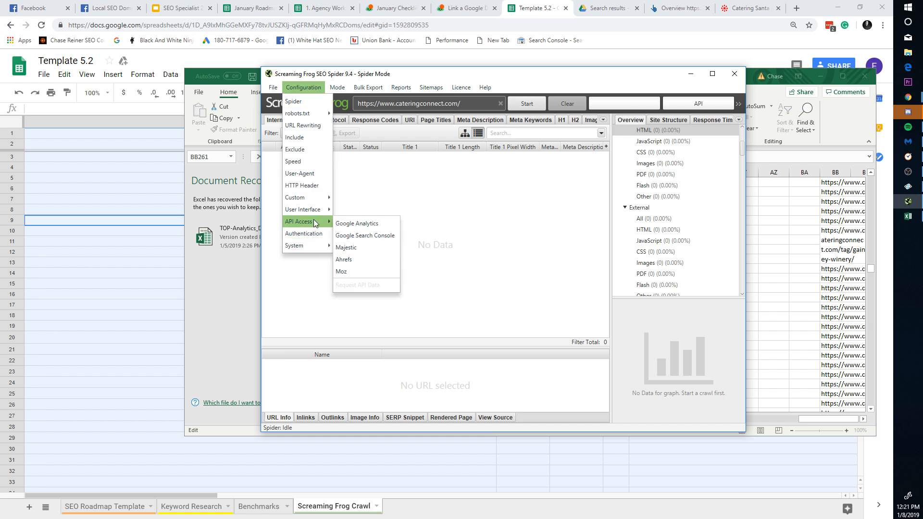
left_click(364, 236)
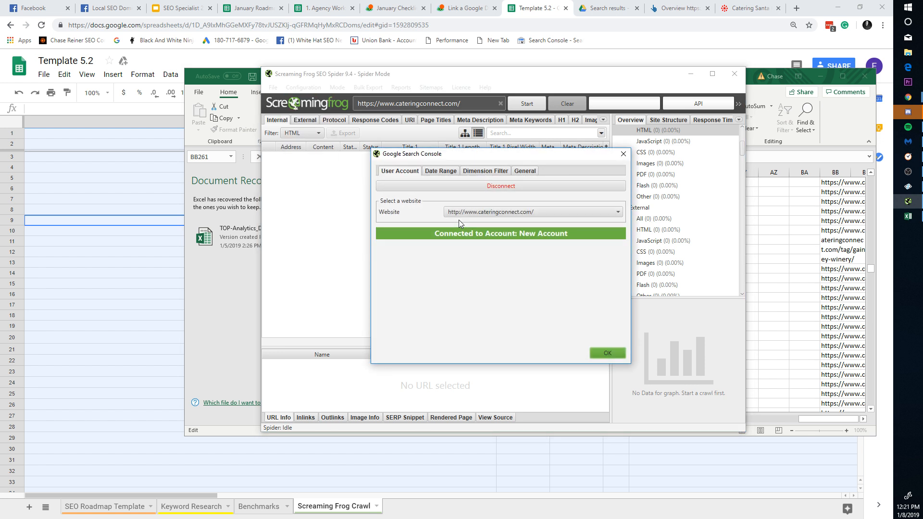
left_click(487, 213)
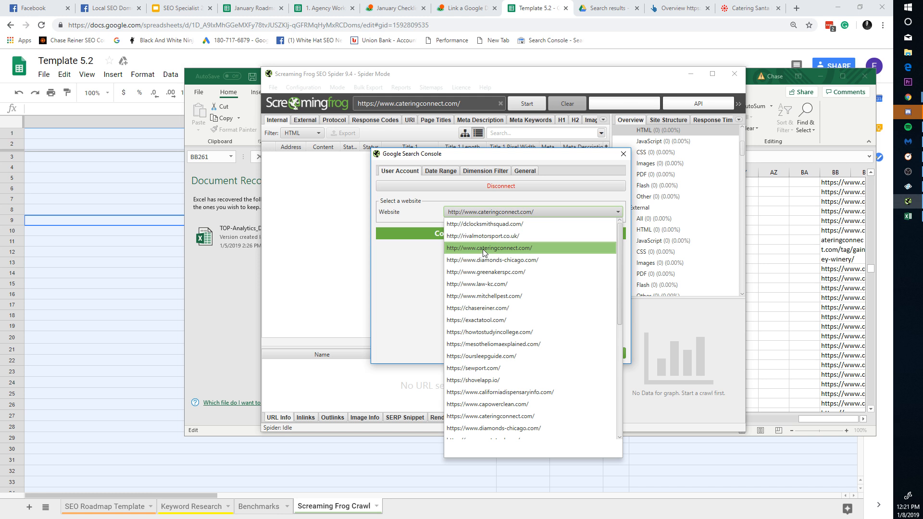
key("h")
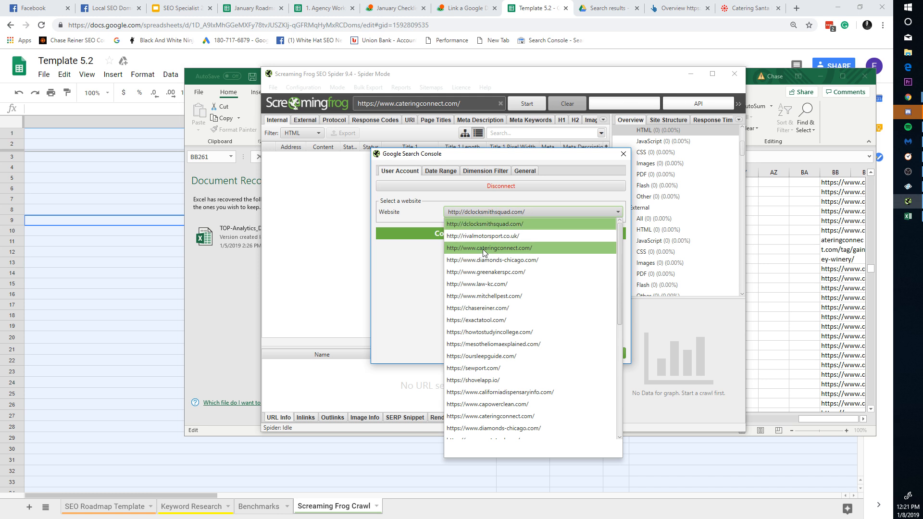
scroll(506, 356, "down", 7)
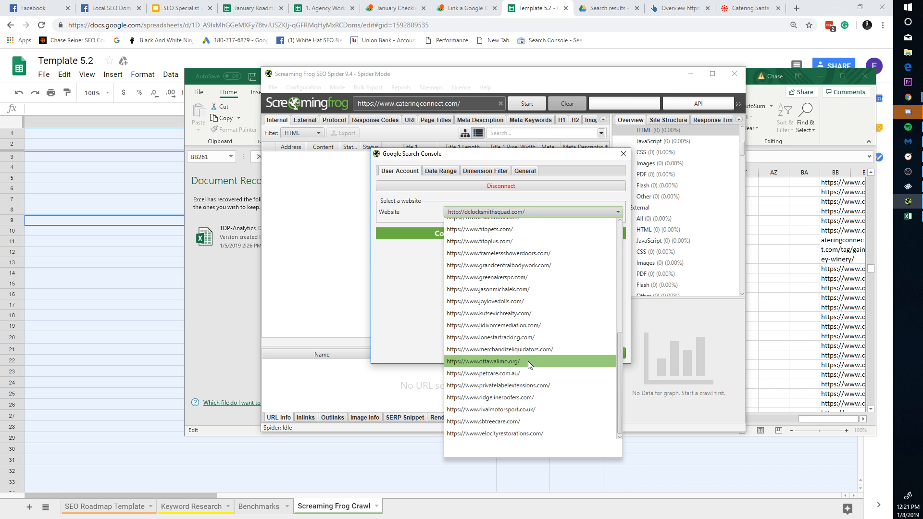
scroll(528, 362, "up", 8)
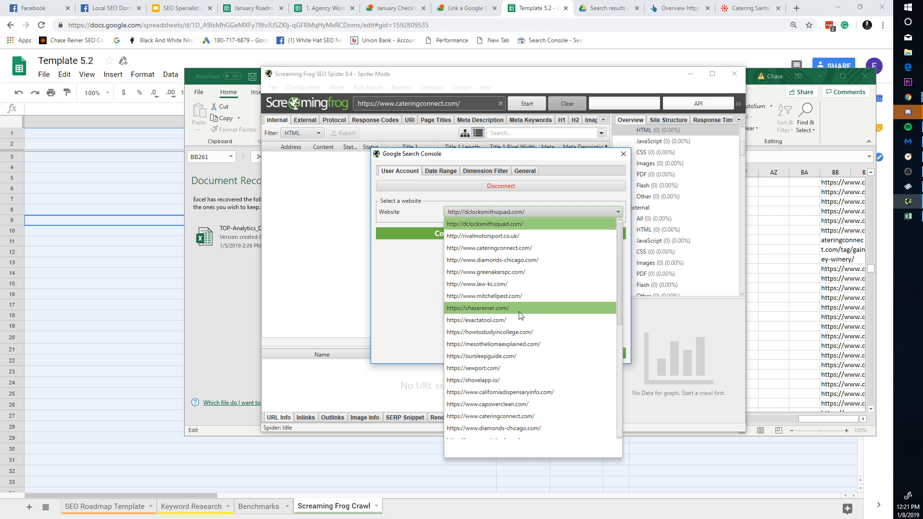
scroll(518, 331, "down", 7)
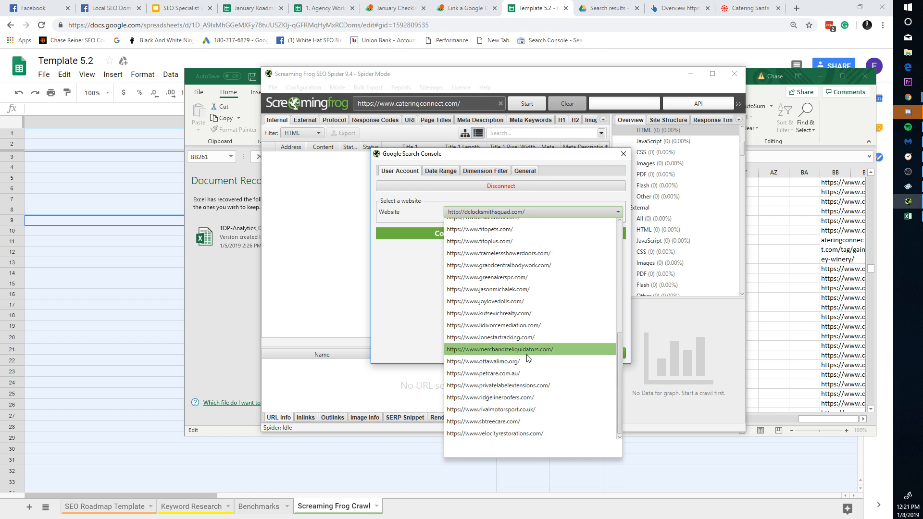
scroll(535, 327, "up", 2)
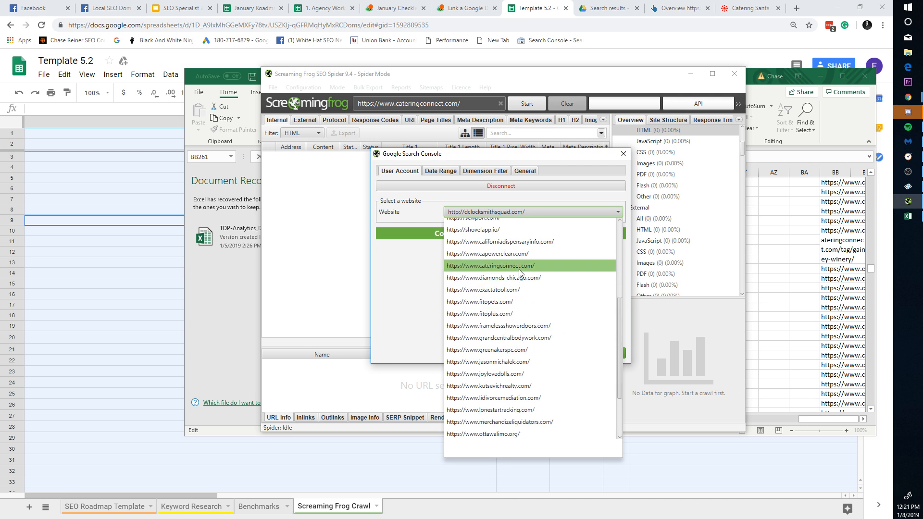
left_click(519, 267)
left_click(596, 354)
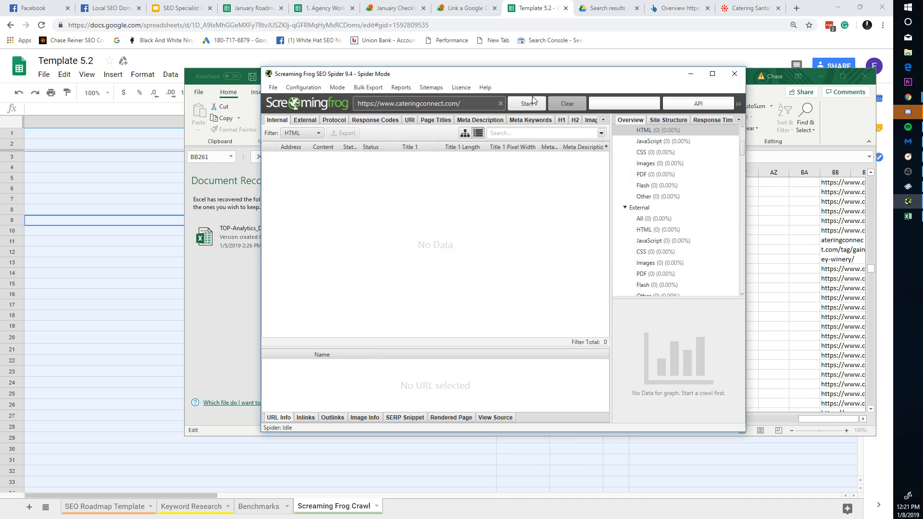
Step: Review and confirm the Google Analytics API settings
left_click(303, 87)
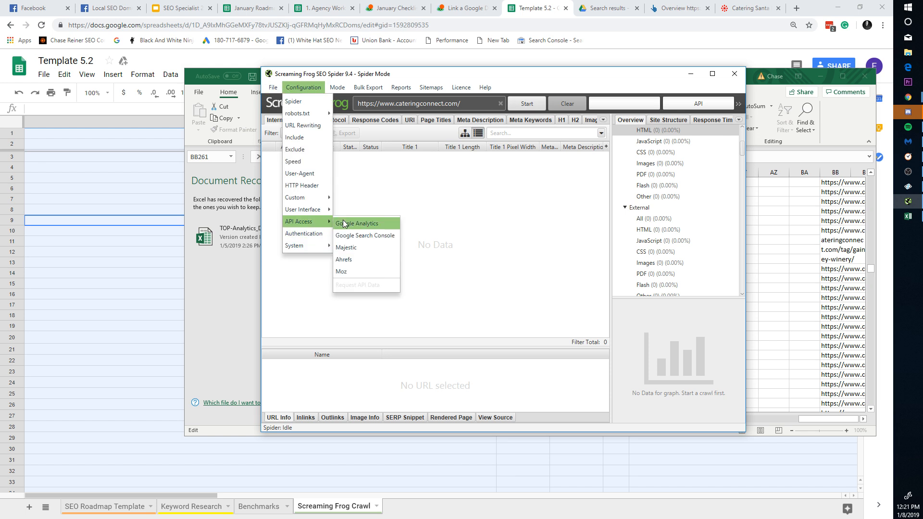
left_click(342, 221)
left_click(606, 354)
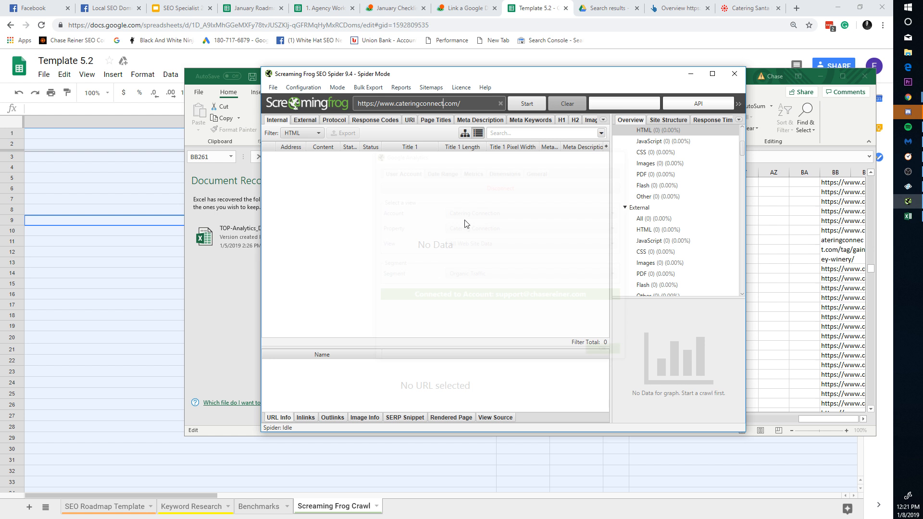
Step: Start the fresh cateringconnect.com crawl and let it run to 60%
left_click(527, 104)
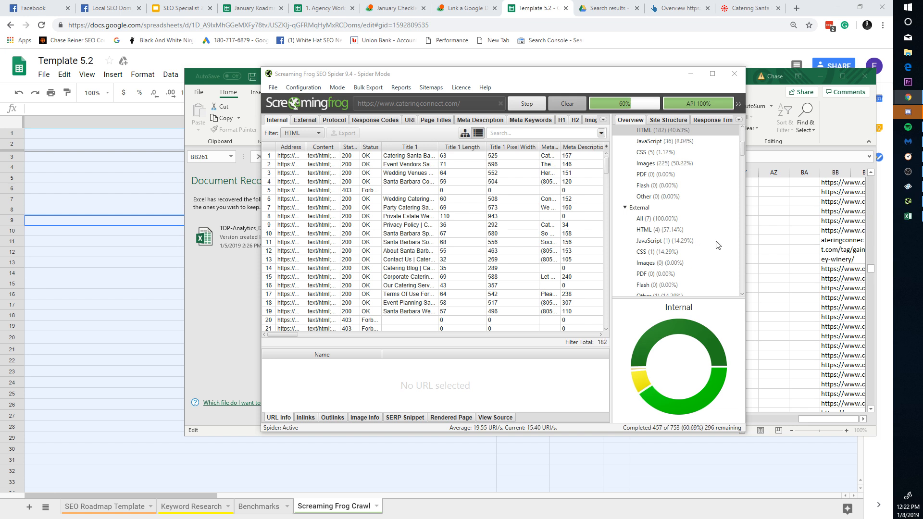
scroll(716, 245, "up", 3)
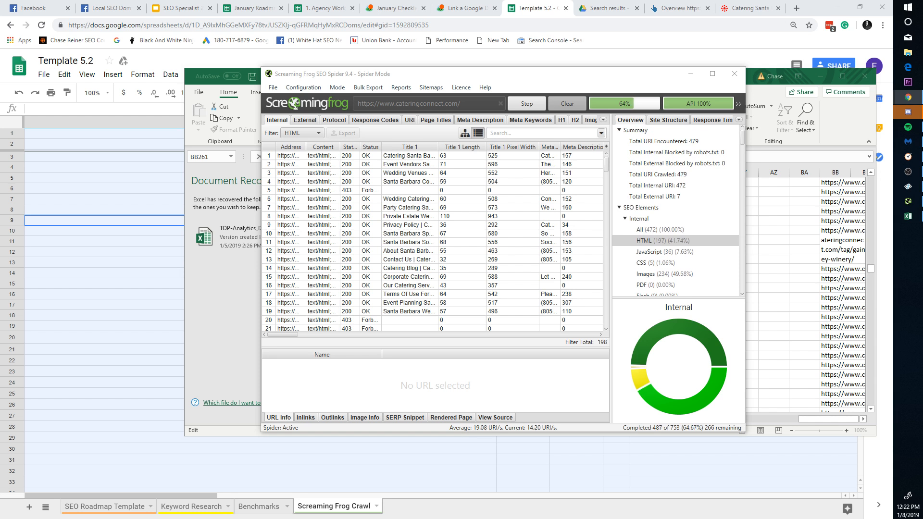
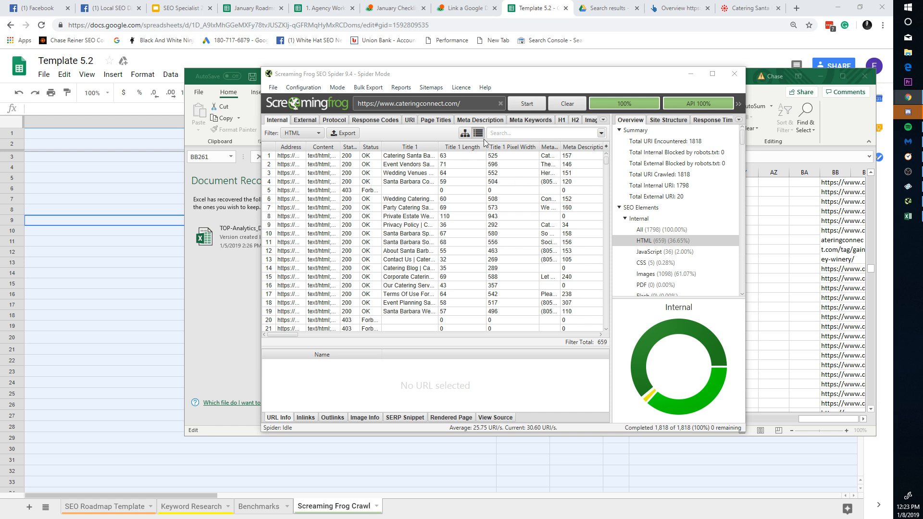
Step: Export the HTML crawl over internal_html.csv; the export fails because Excel has it open
left_click(342, 133)
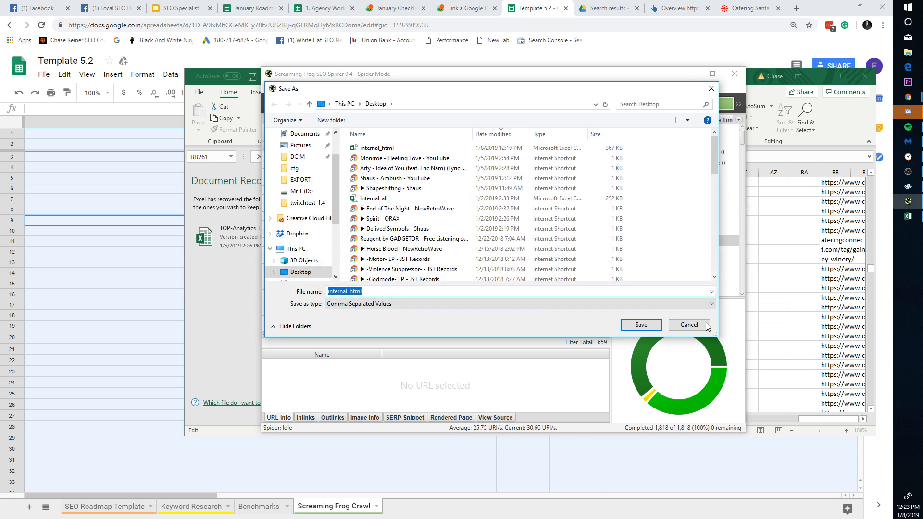
left_click(707, 326)
left_click(343, 137)
left_click(642, 329)
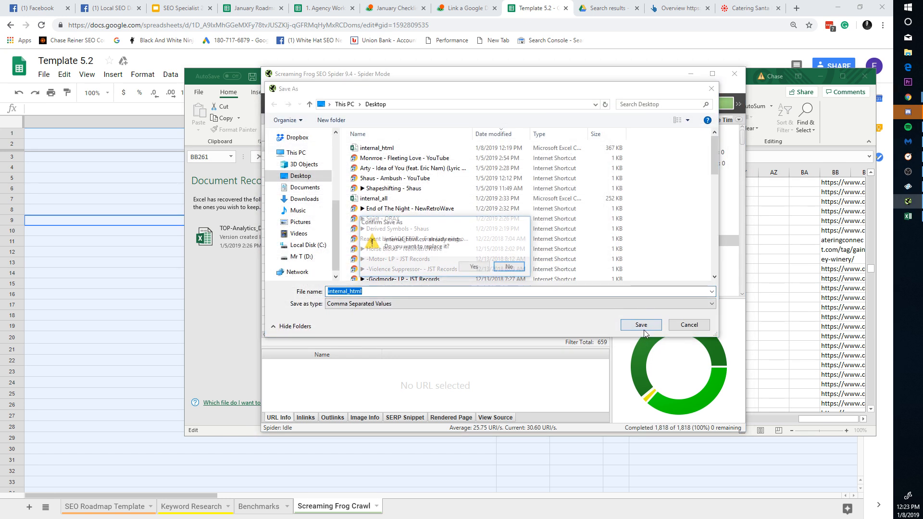
left_click(488, 266)
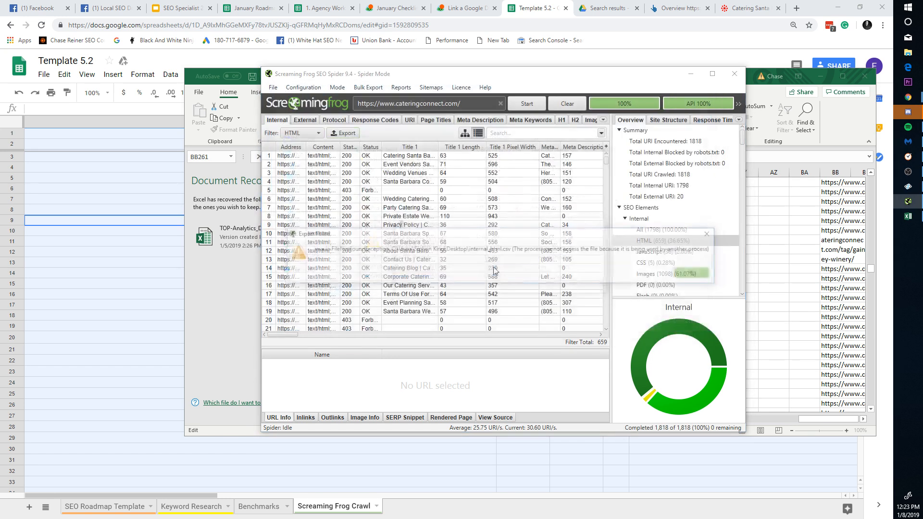
left_click(696, 273)
Step: Close Excel without saving, re-export over internal_html.csv, and open it from Windows search
left_click(864, 76)
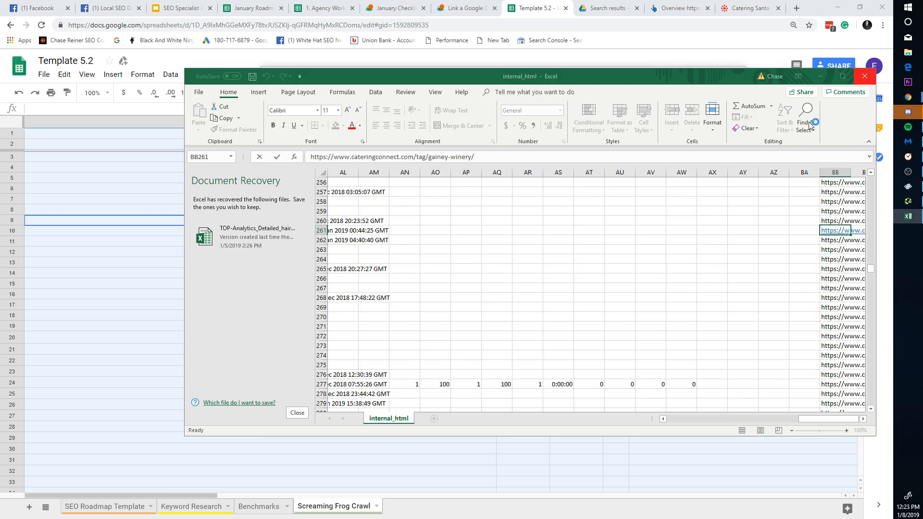
left_click(454, 275)
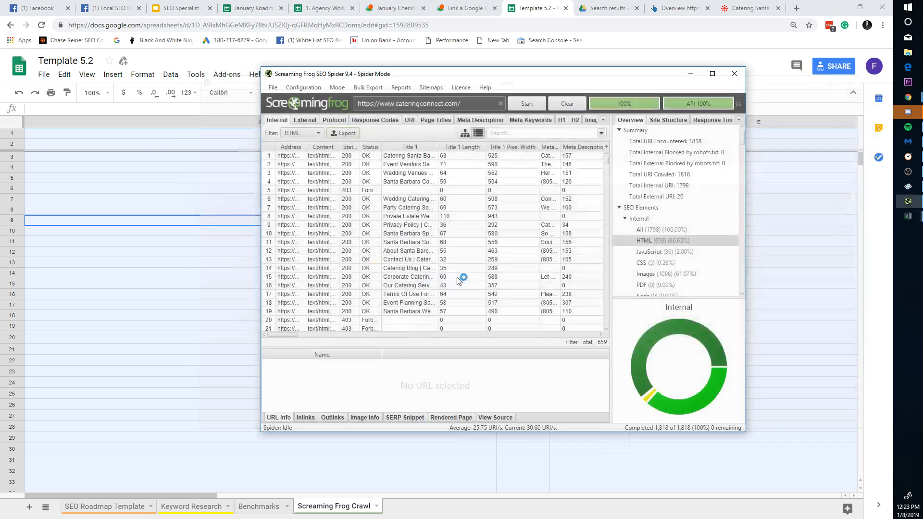
left_click(343, 133)
left_click(638, 323)
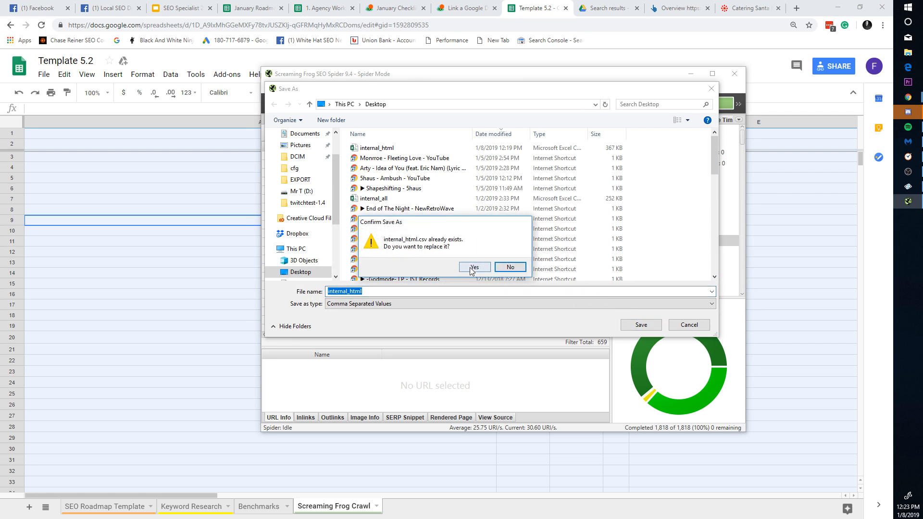
left_click(486, 267)
left_click(908, 7)
type("inter")
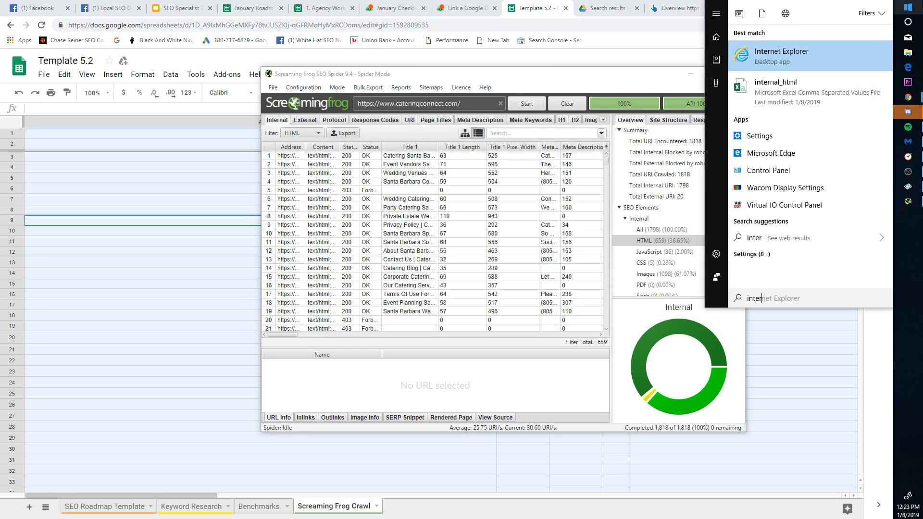
left_click(886, 91)
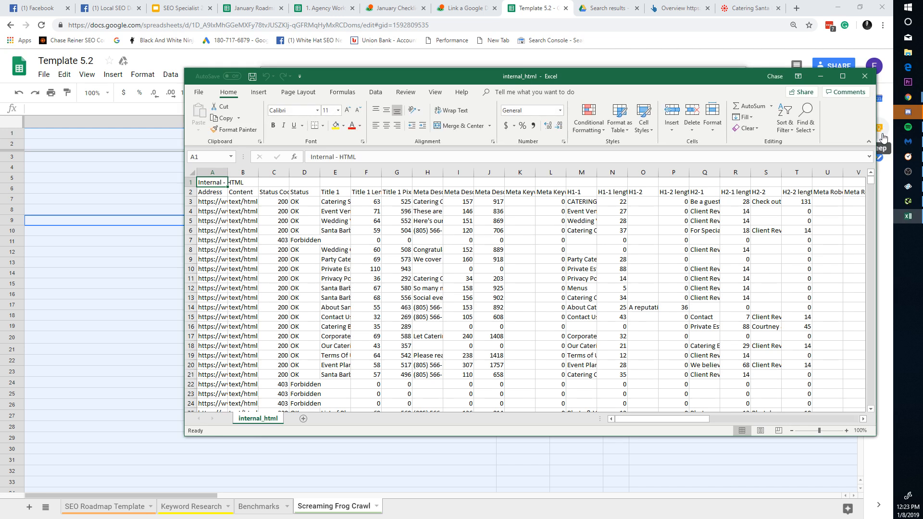
Step: Copy the entire internal_html table in Excel and go to cell A1 of the Screaming Frog Crawl sheet
left_click(281, 240)
key("ctrl+a")
left_click(115, 227)
left_click(88, 137)
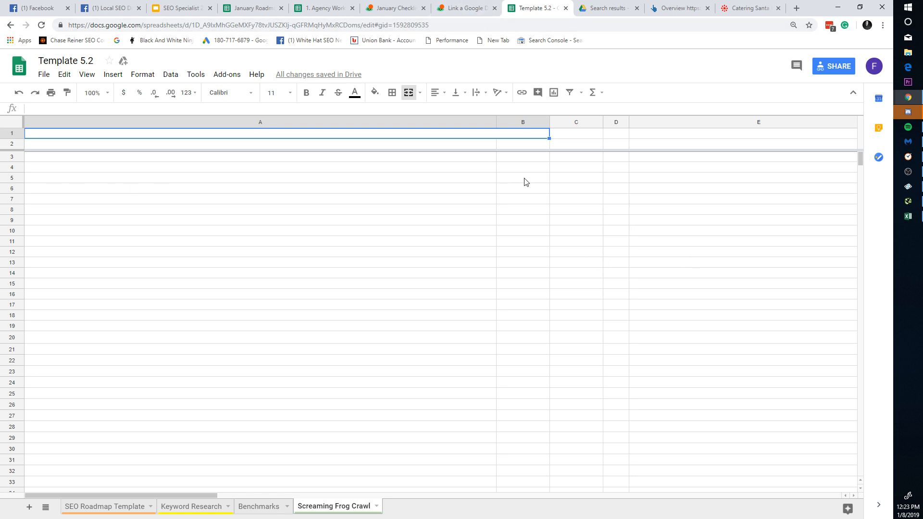
Step: Paste the crawl table at A1 and delete the Internal - HTML title row
key("ctrl+v")
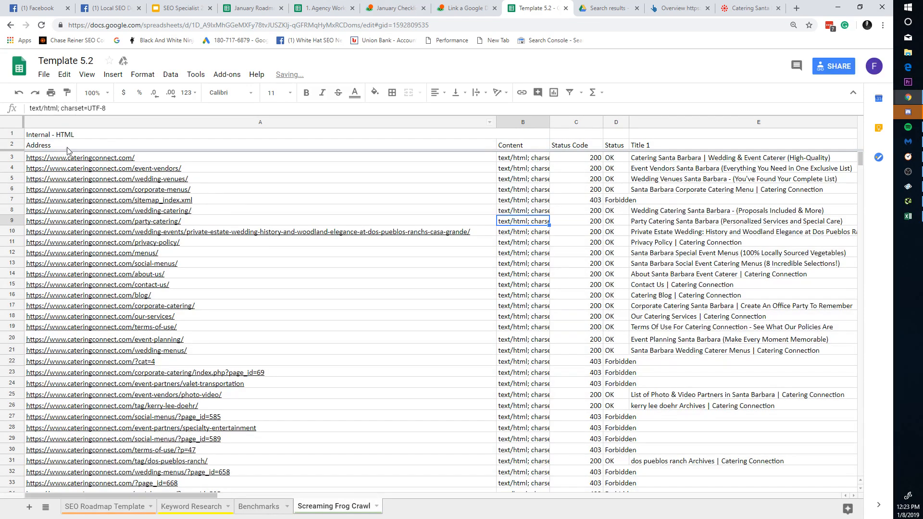
left_click(10, 135)
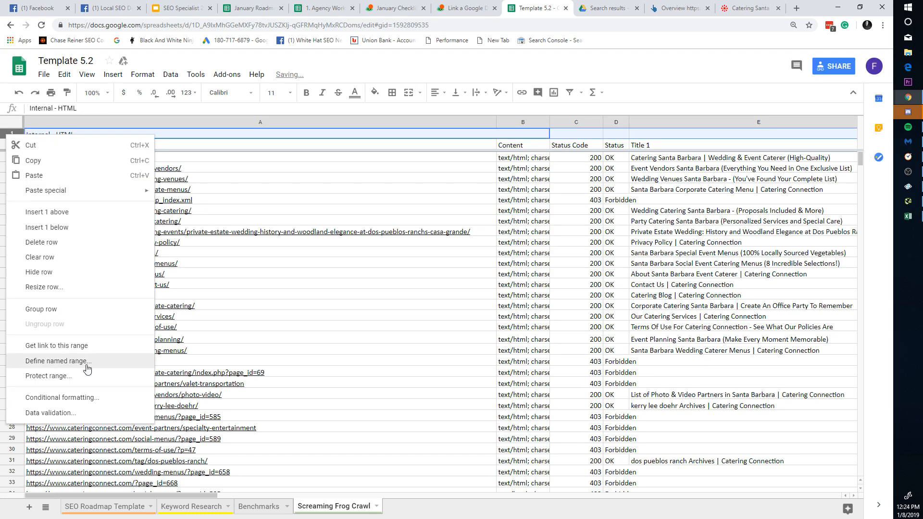
left_click(69, 248)
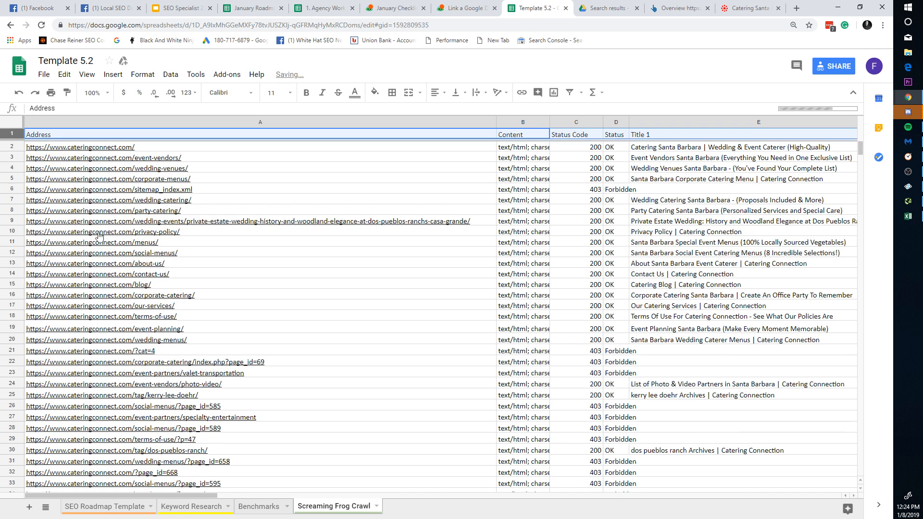
Step: Freeze the Address header row and select the whole crawl table
left_click(113, 76)
mouse_move(93, 78)
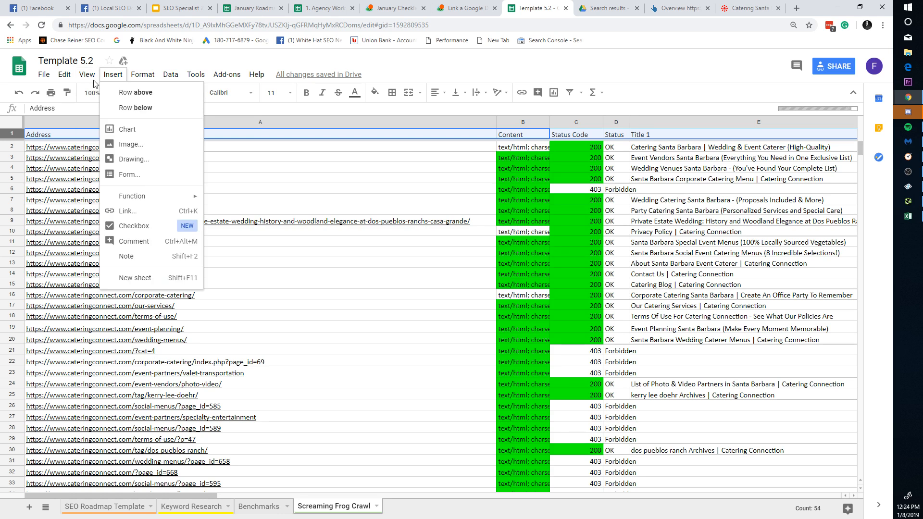
mouse_move(108, 94)
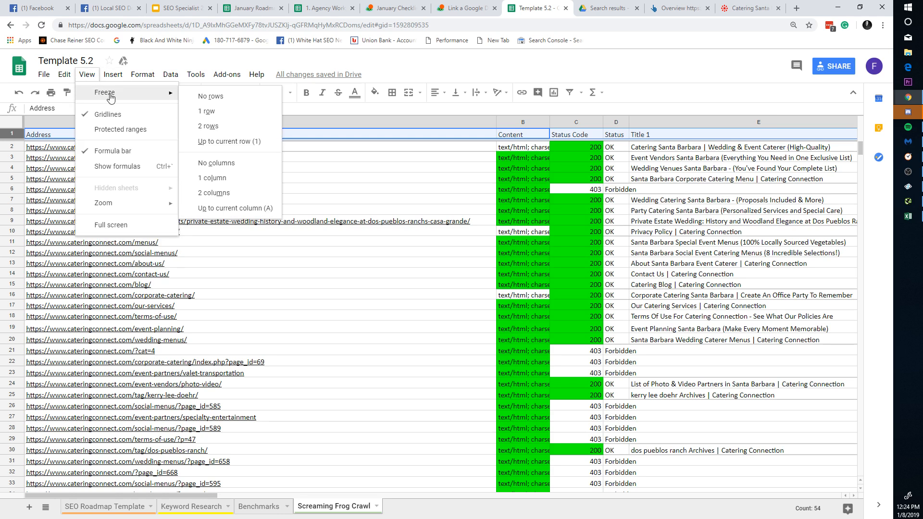
left_click(222, 113)
left_click(34, 148)
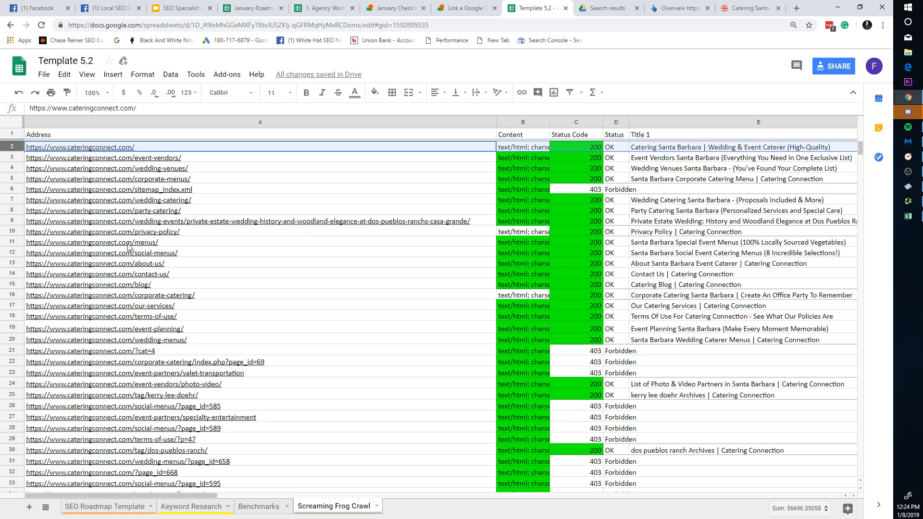
key("ctrl+a")
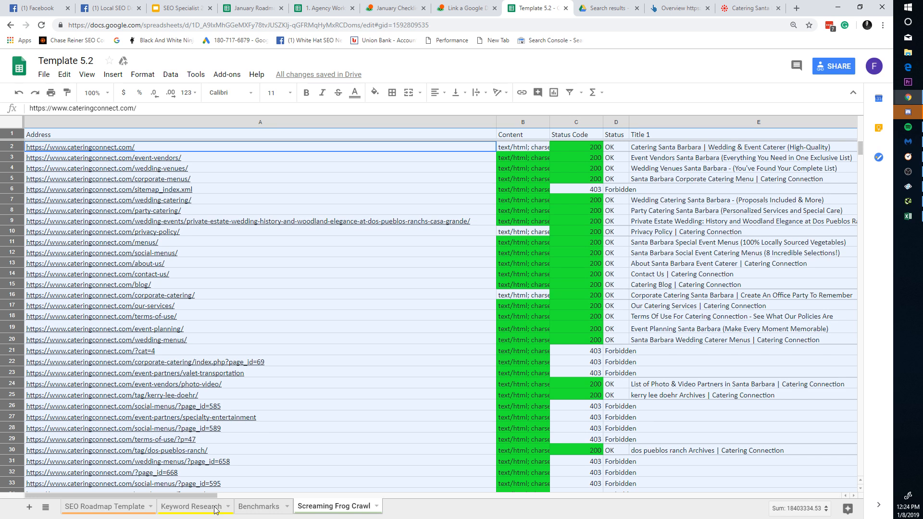
Step: Paste the crawl data into the Benchmarks sheet starting at cell O2
left_click(257, 507)
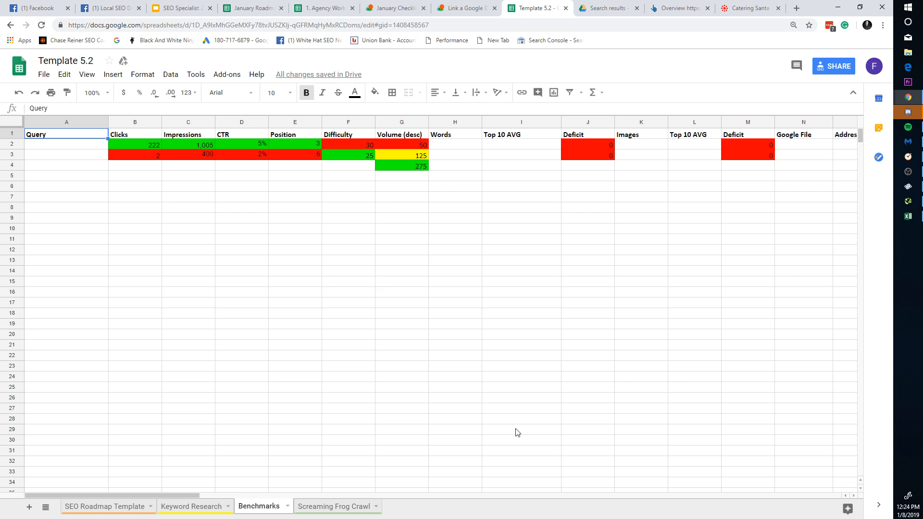
left_click_drag(195, 496, 280, 486)
left_click(450, 146)
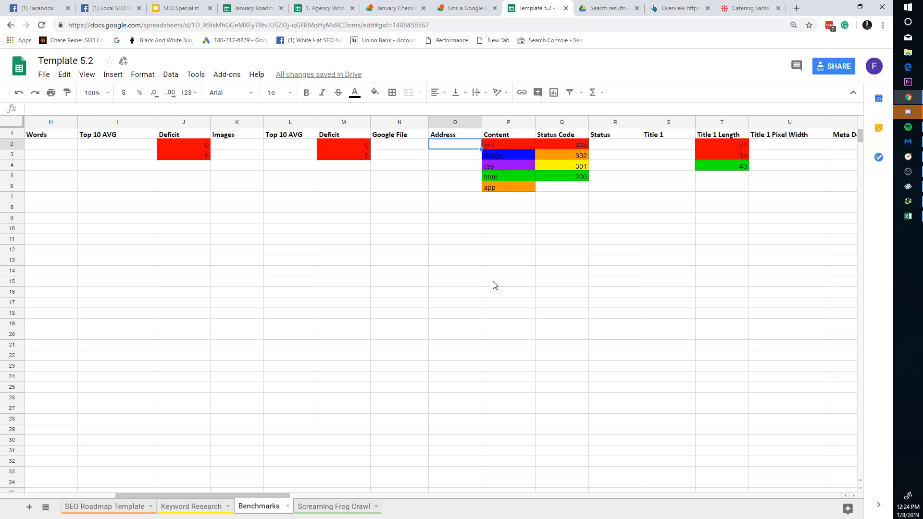
key("ctrl+v")
left_click(472, 294)
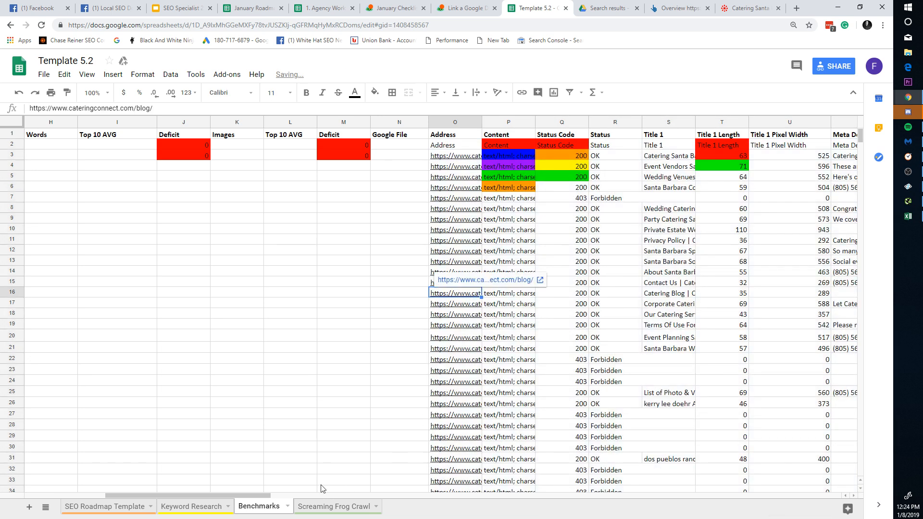
left_click_drag(264, 494, 146, 470)
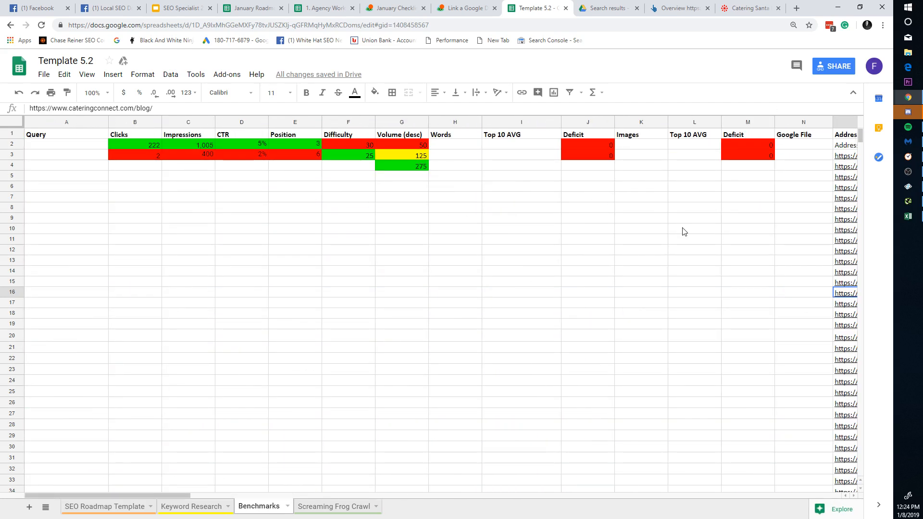
left_click(688, 208)
Step: Re-paste the crawl data from O1 so the Address header sits in row 1
left_click_drag(183, 497, 212, 498)
left_click(720, 138)
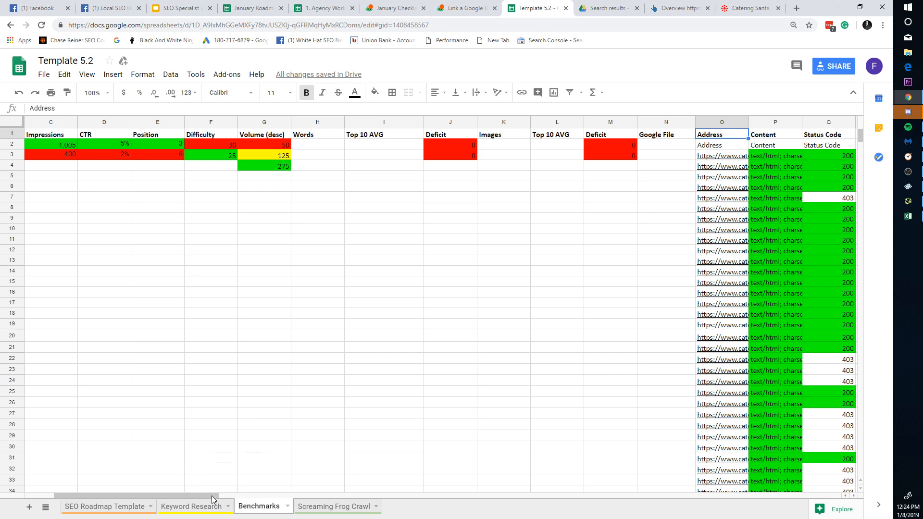
key("ctrl+v")
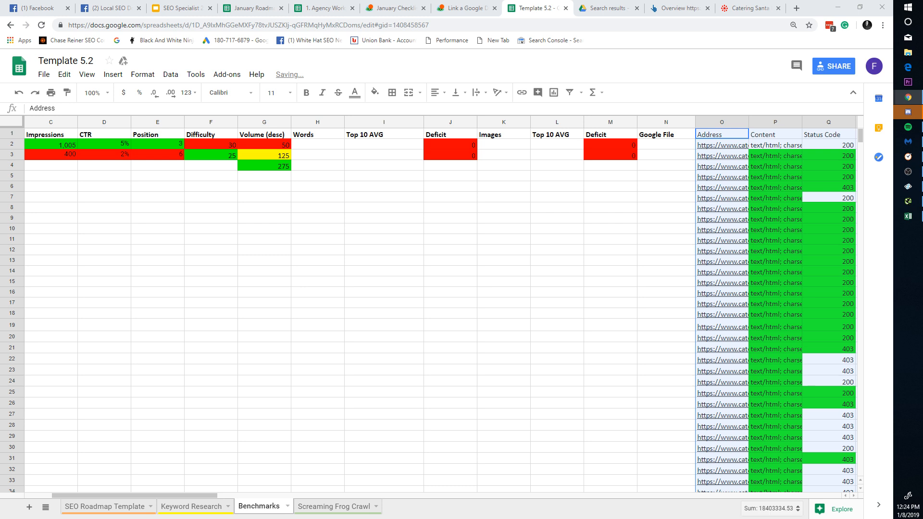
left_click(301, 447)
left_click_drag(223, 493, 817, 477)
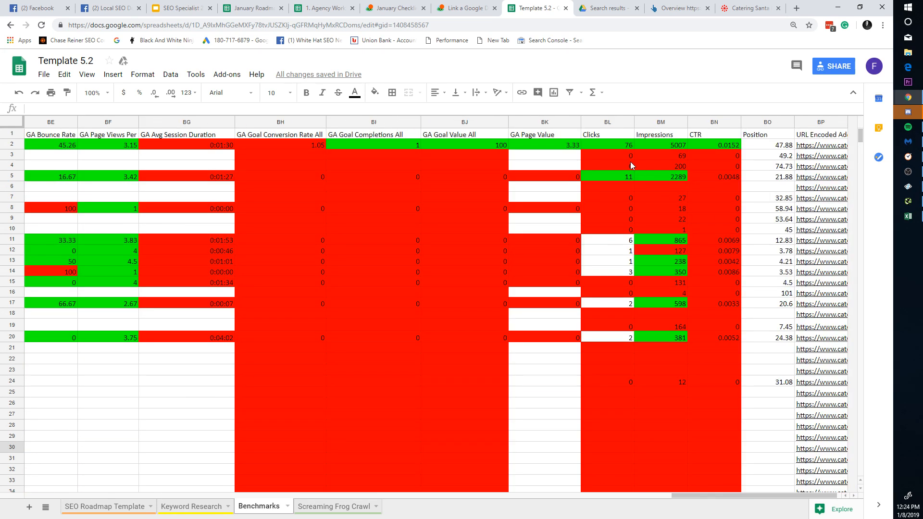
Step: Freeze the Benchmarks header row
left_click(620, 123)
left_click(629, 125)
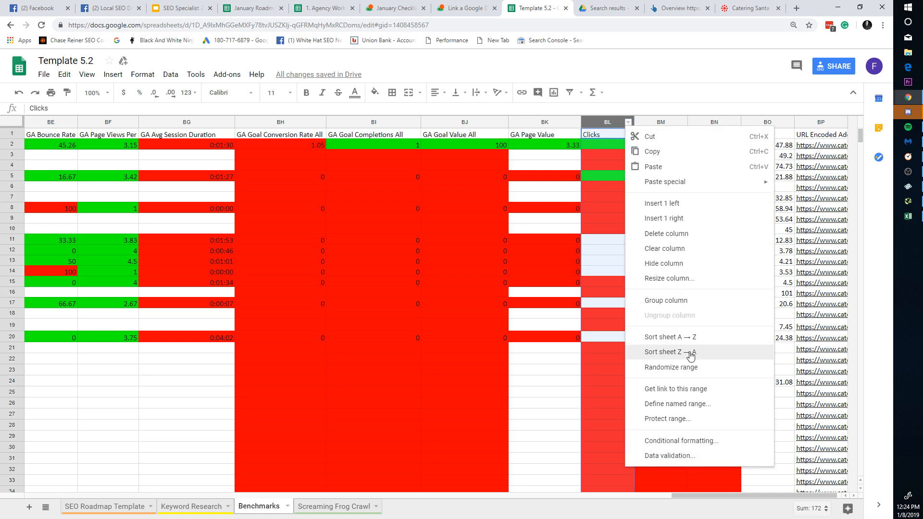
left_click(485, 187)
left_click(54, 137)
key("shift+space")
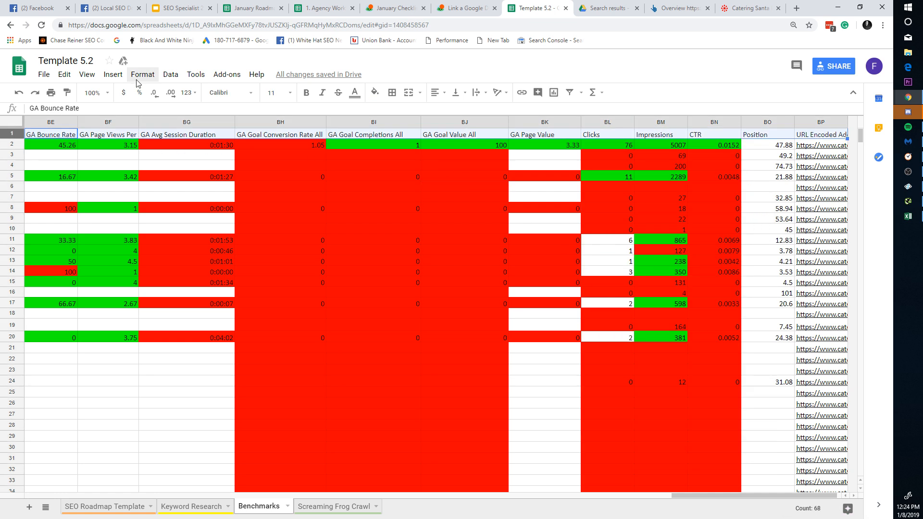
left_click(87, 74)
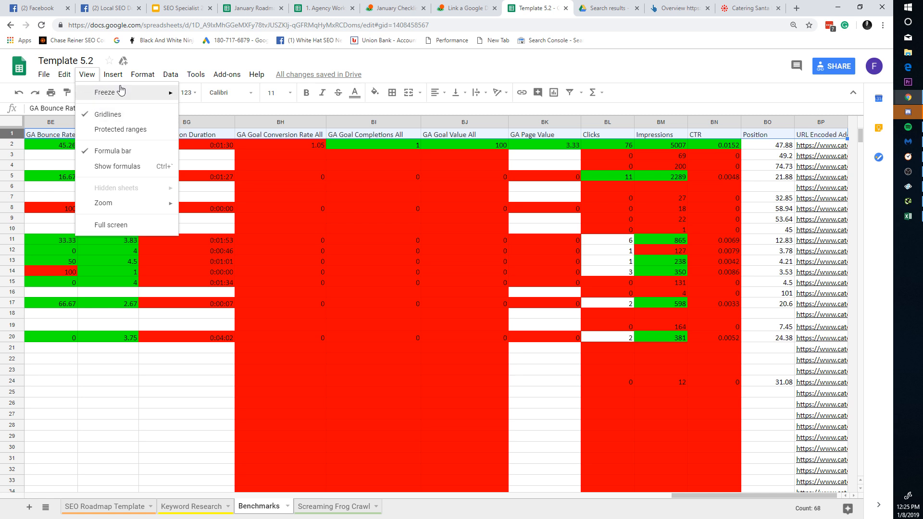
left_click(253, 113)
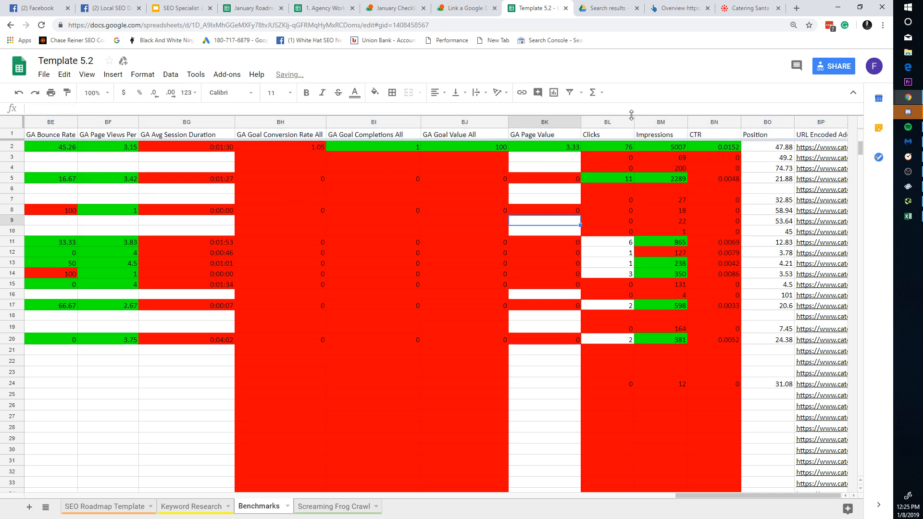
Step: Sort the sheet by Clicks, highest first, and paste the click counts into column B
left_click(628, 122)
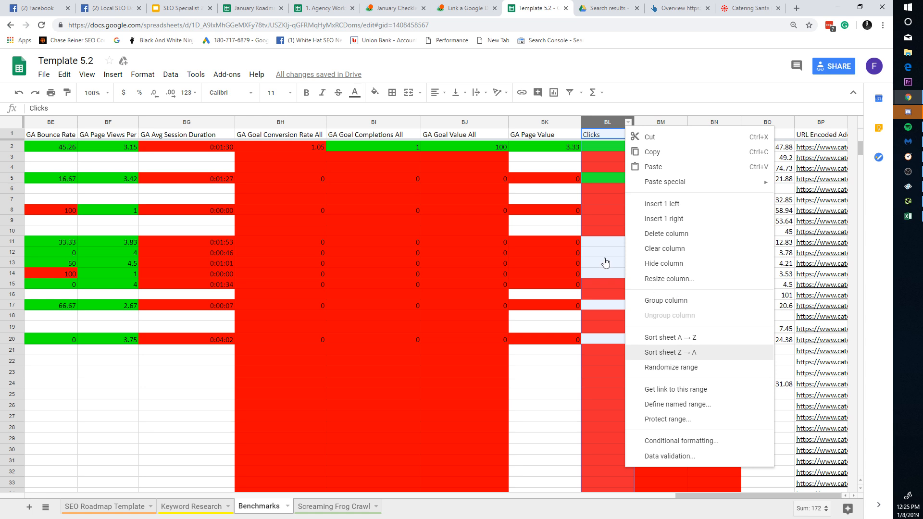
key("Return")
left_click(615, 211)
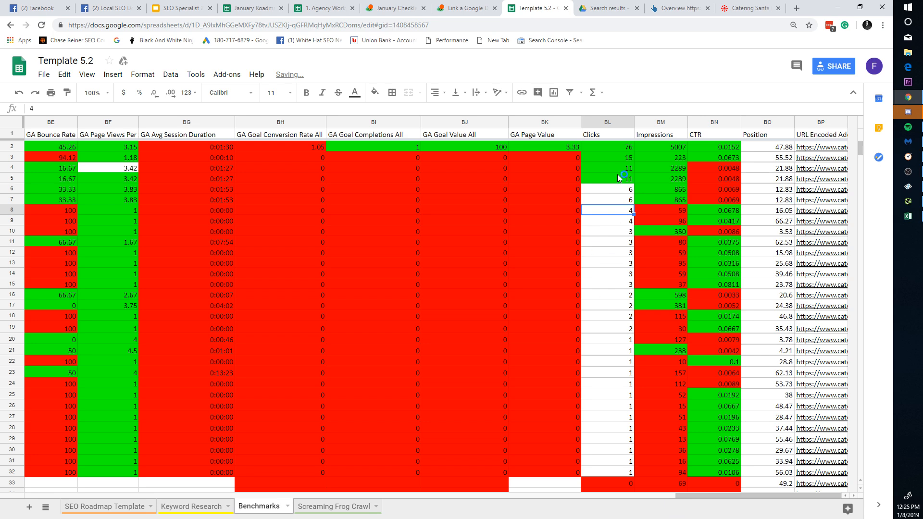
left_click(615, 125)
left_click_drag(714, 496, 65, 478)
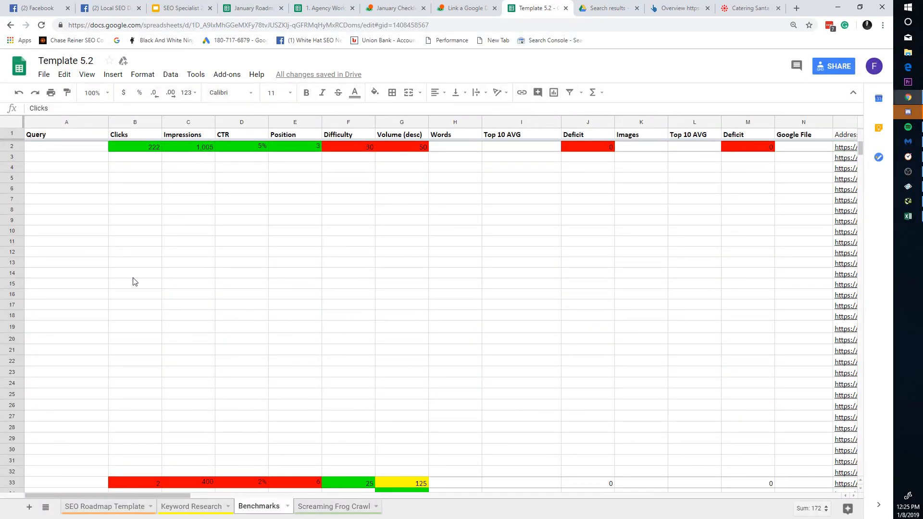
left_click(135, 123)
key("ctrl+v")
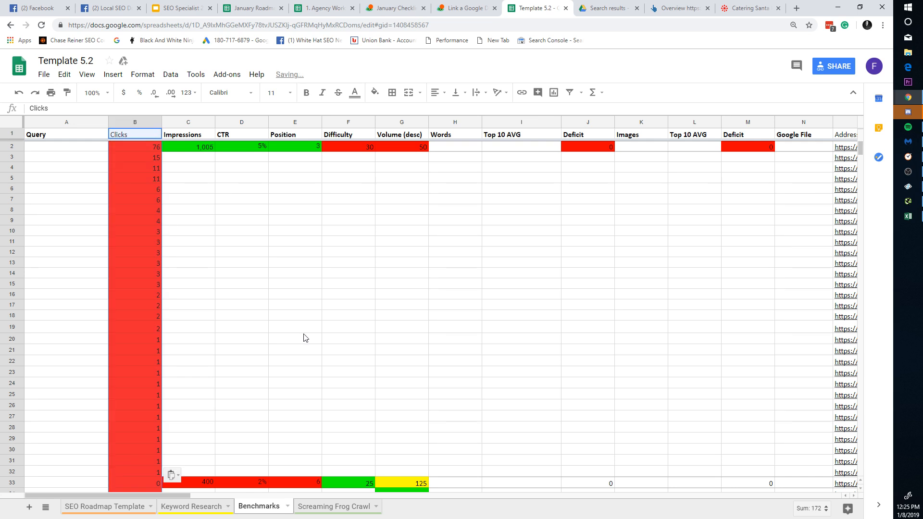
left_click(212, 329)
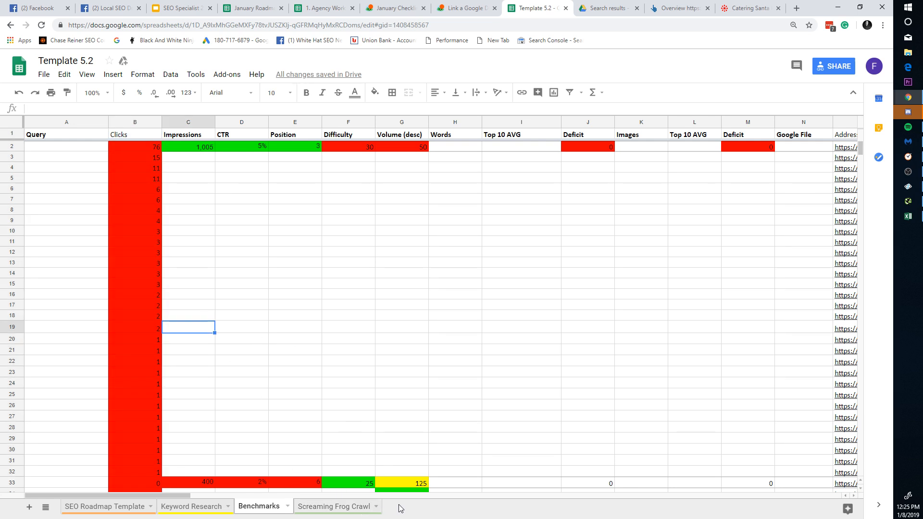
Step: Move the Address column after Meta Keywords, undoing a misplaced Content column move
left_click(848, 123)
left_click_drag(847, 123, 657, 123)
left_click(588, 213)
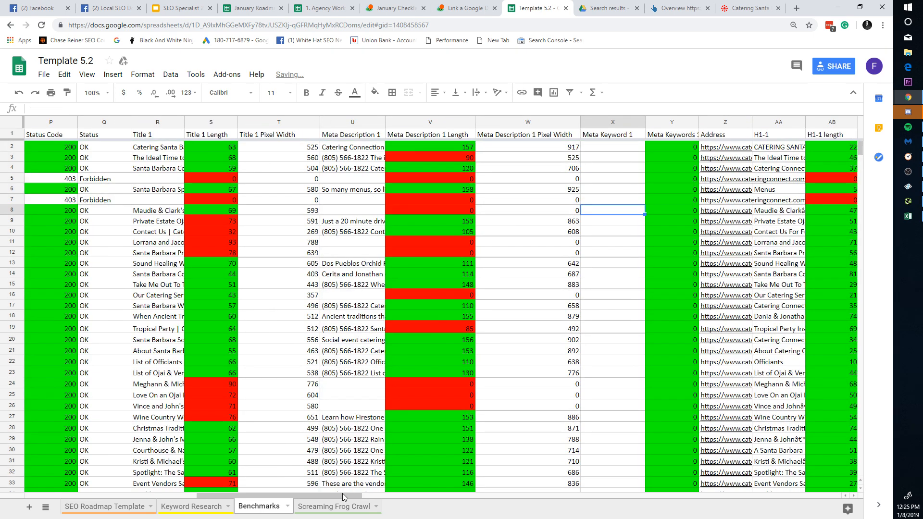
left_click_drag(342, 493, 170, 493)
left_click(838, 122)
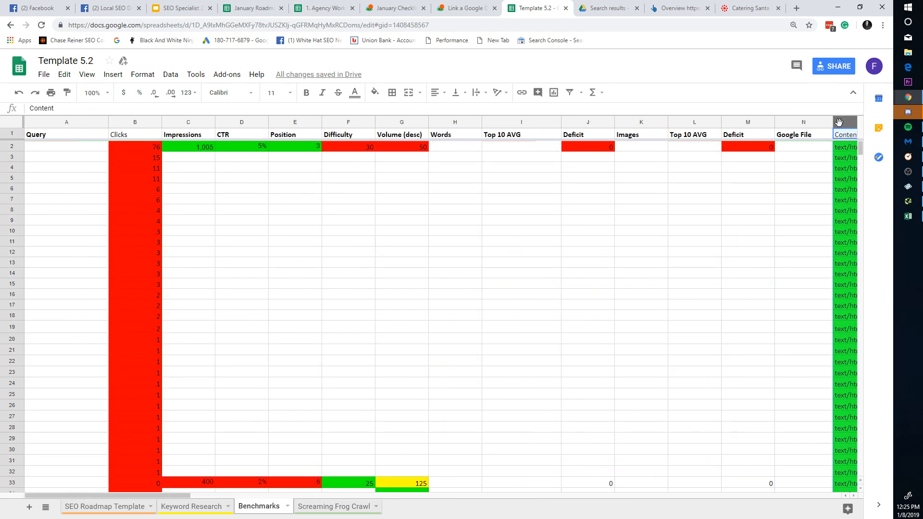
mouse_move(839, 122)
left_mouse_down()
mouse_move(849, 123)
mouse_move(100, 119)
left_mouse_up()
key("ctrl+z")
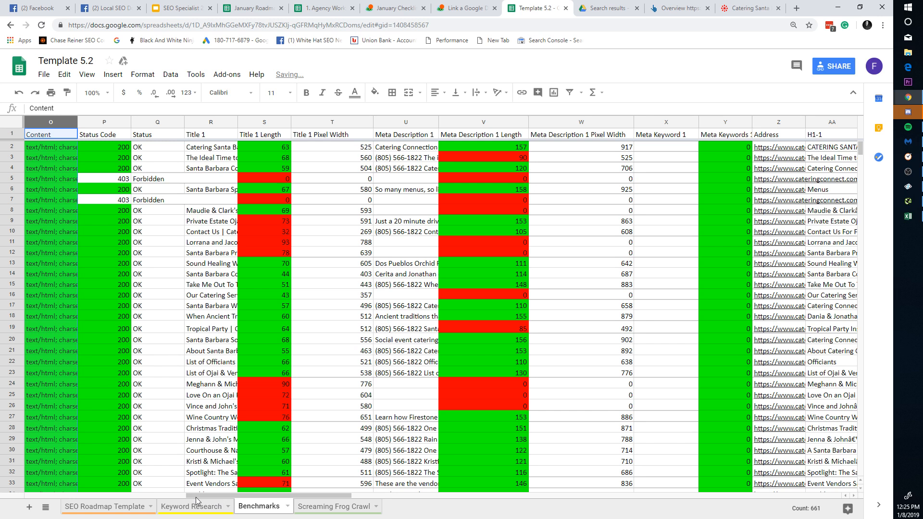
left_click_drag(196, 497, 123, 496)
left_click(295, 273)
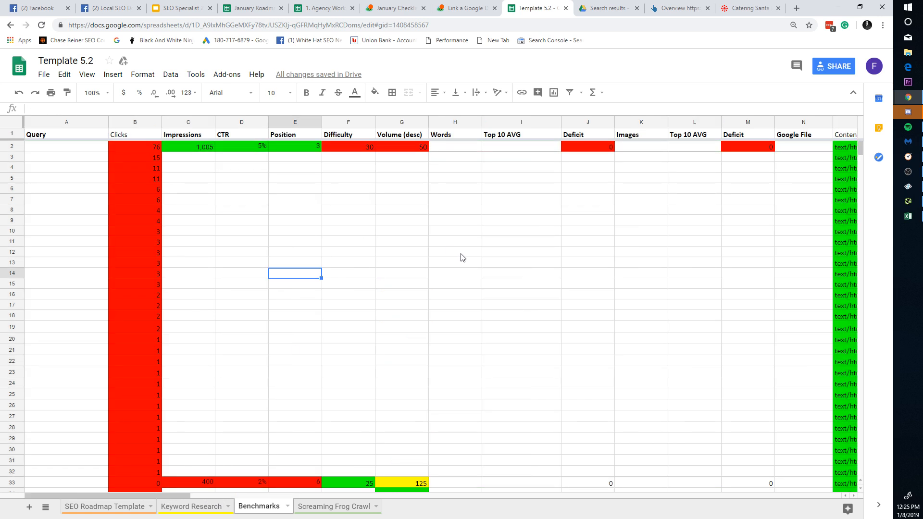
Step: Delete the empty columns H–N, from Words through Google File
left_click(456, 123)
left_click(792, 124, "shift")
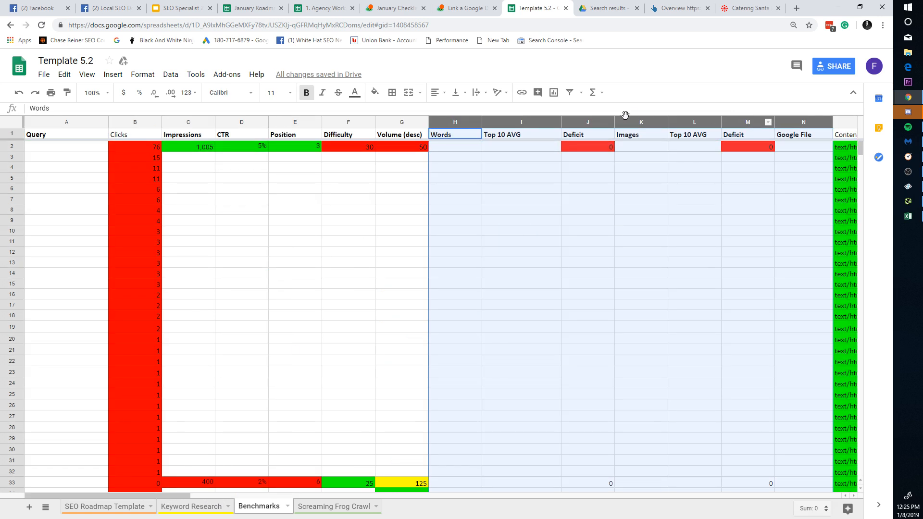
key("ctrl+shift+Right")
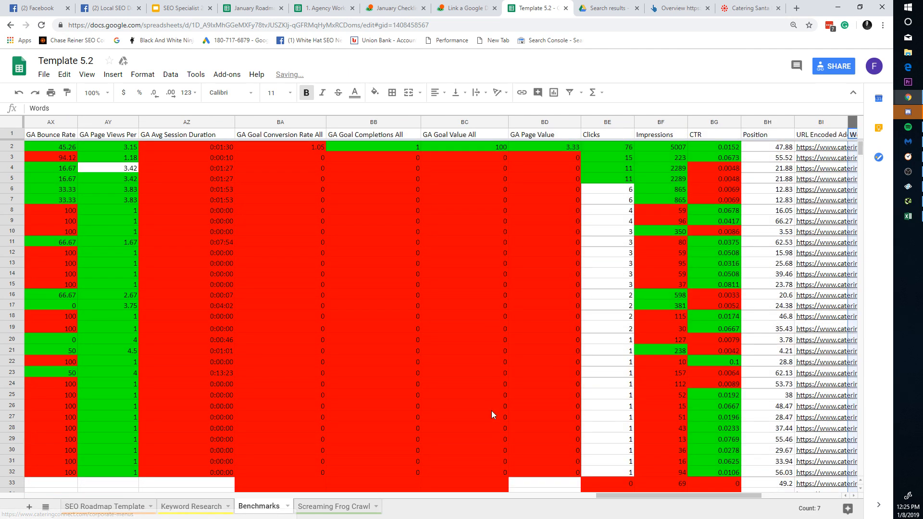
left_click(413, 407)
left_click_drag(645, 497, 1, 473)
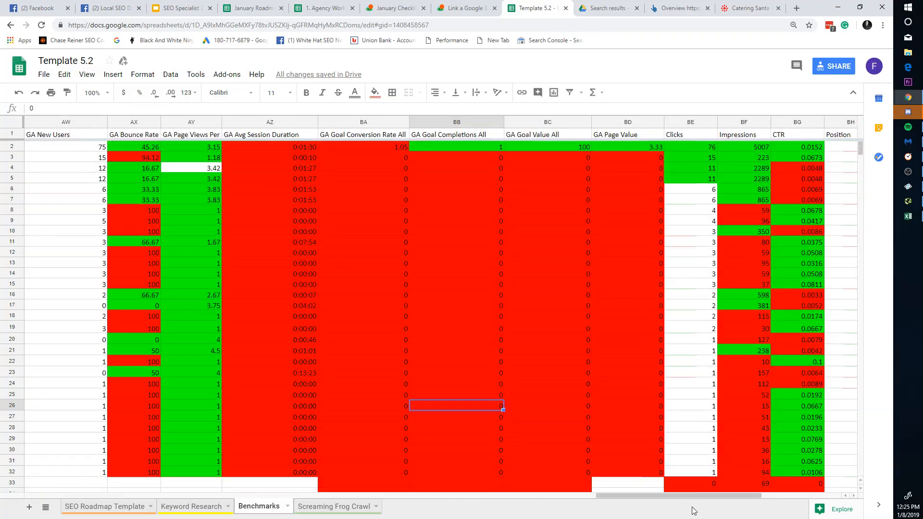
left_click_drag(688, 496, 76, 478)
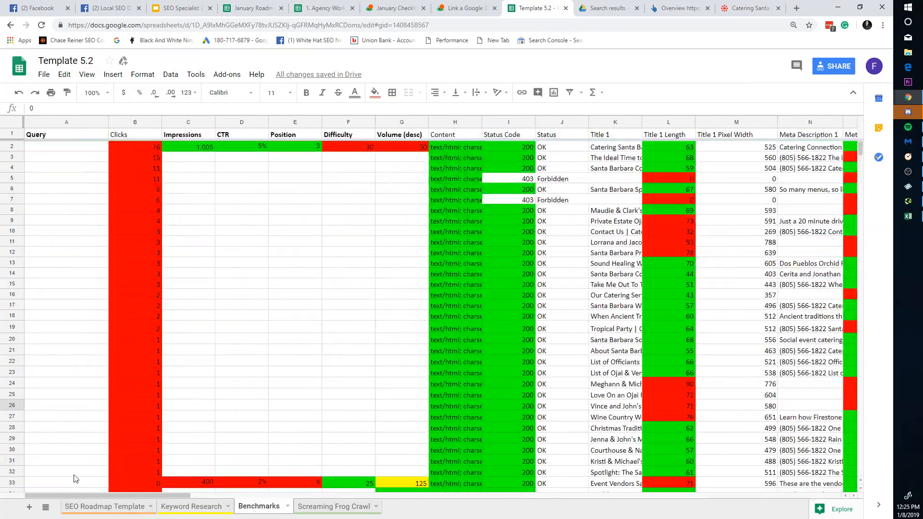
left_click(133, 273)
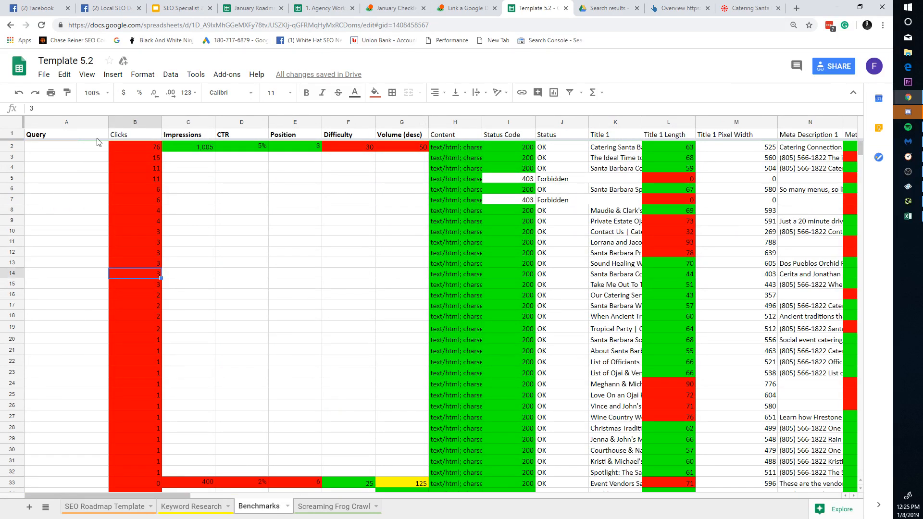
Step: Clear row 2's old metric values from Impressions through Volume
left_click_drag(194, 147, 390, 155)
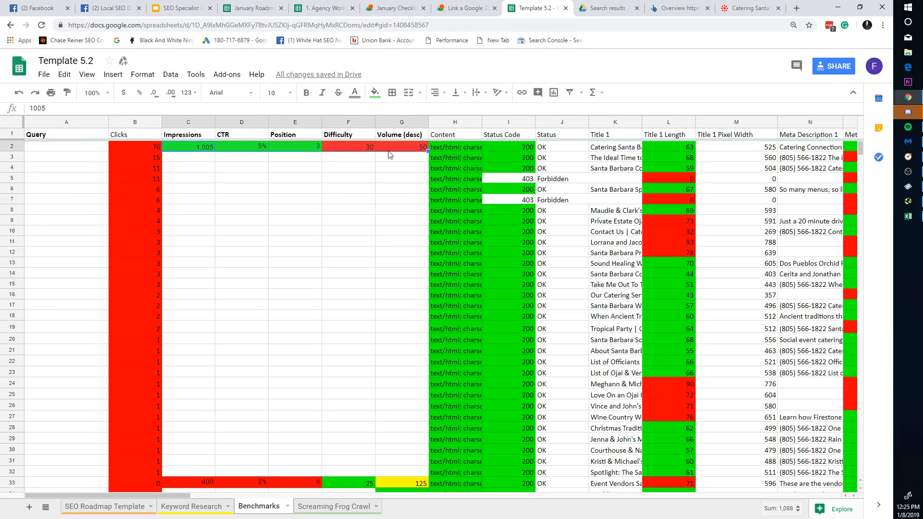
key("Delete")
left_click(510, 253)
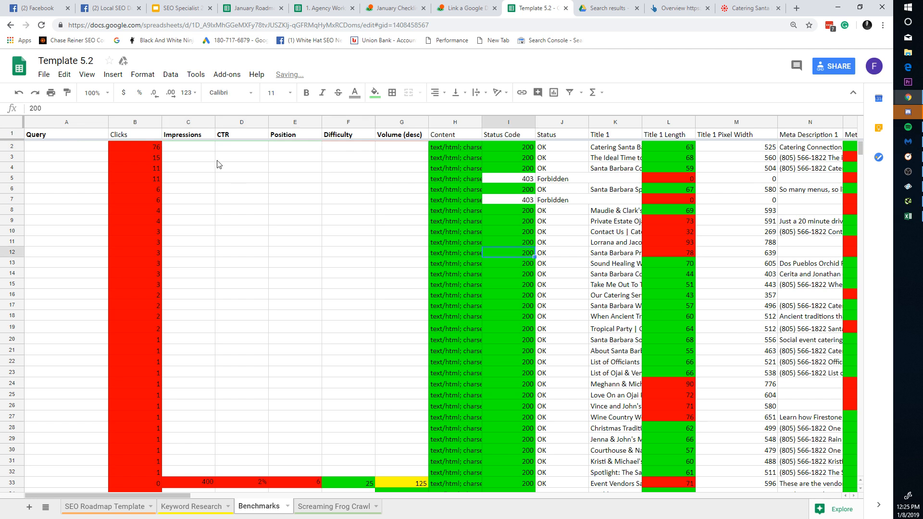
left_click(134, 236)
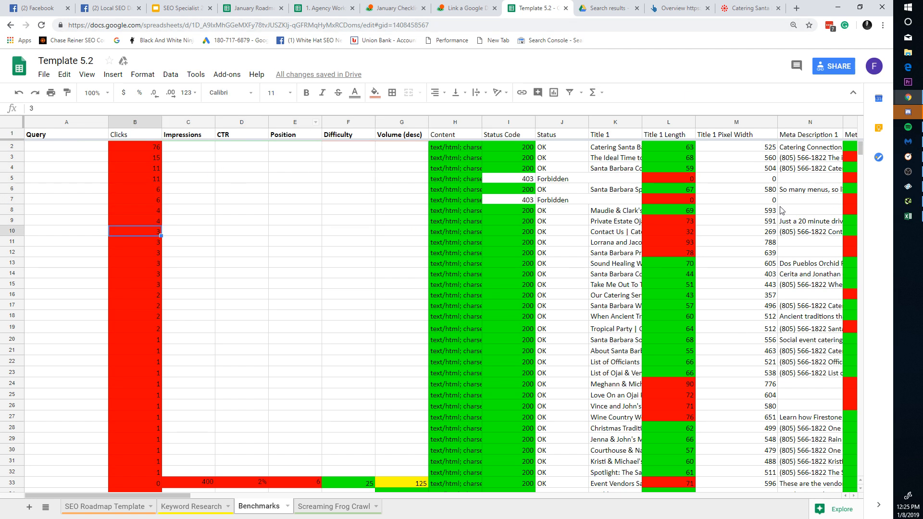
Step: Narrow the Title 1 Pixel Width and Content columns
left_click_drag(777, 122, 745, 122)
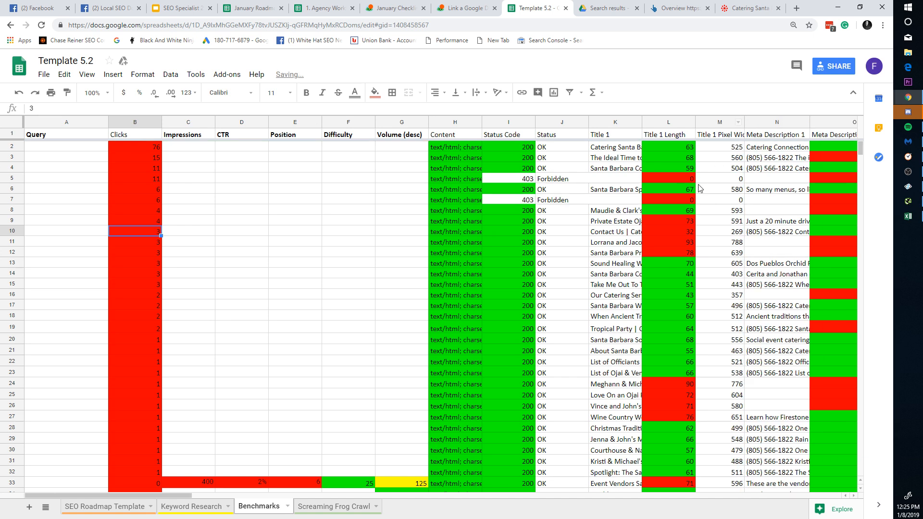
left_click(741, 191)
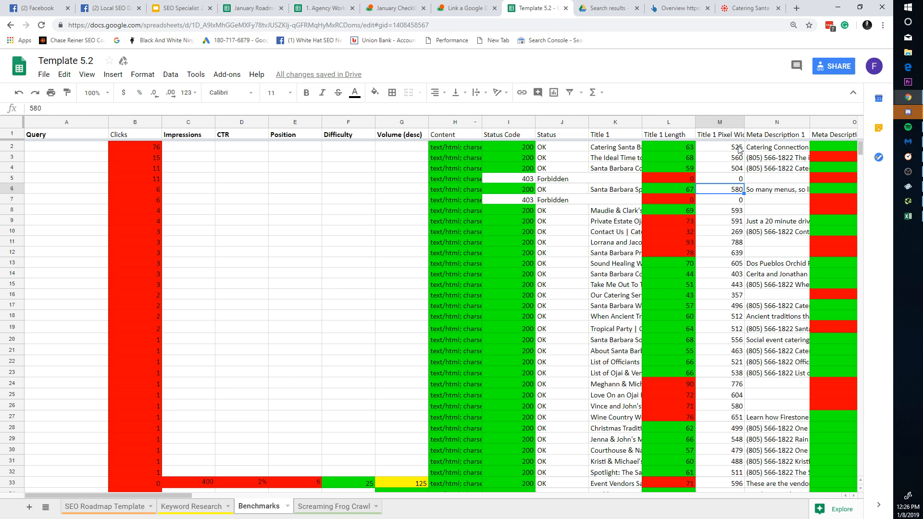
left_click_drag(744, 126, 731, 126)
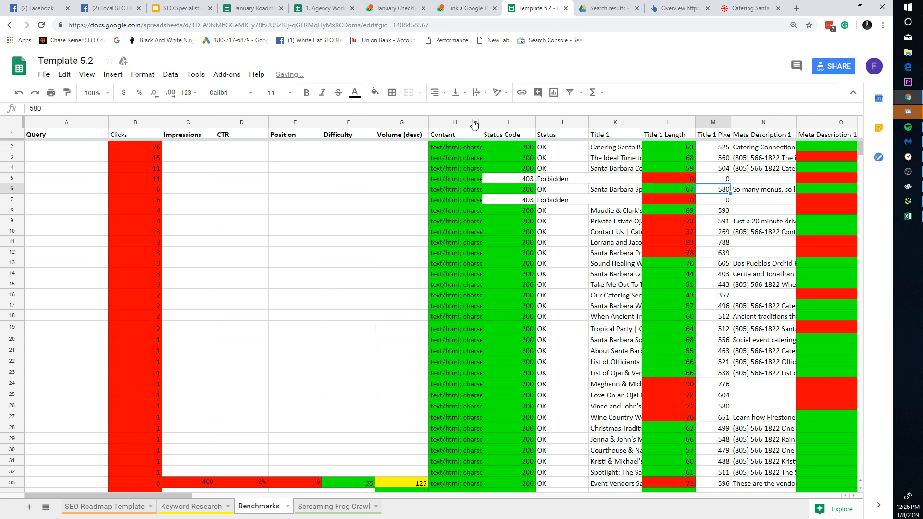
left_click_drag(459, 118, 458, 120)
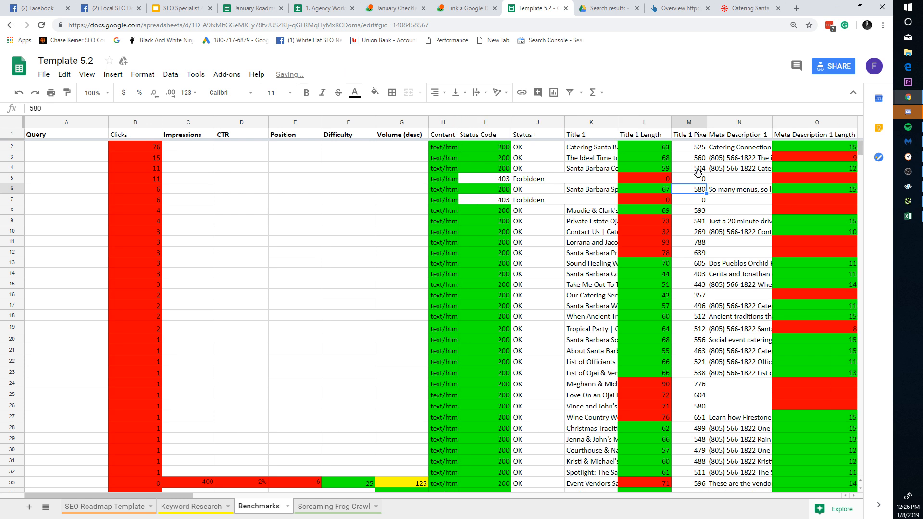
Step: Narrow Meta Description 1, check the top Clicks value 76, and select column B
left_click_drag(772, 122, 758, 122)
left_click(150, 148)
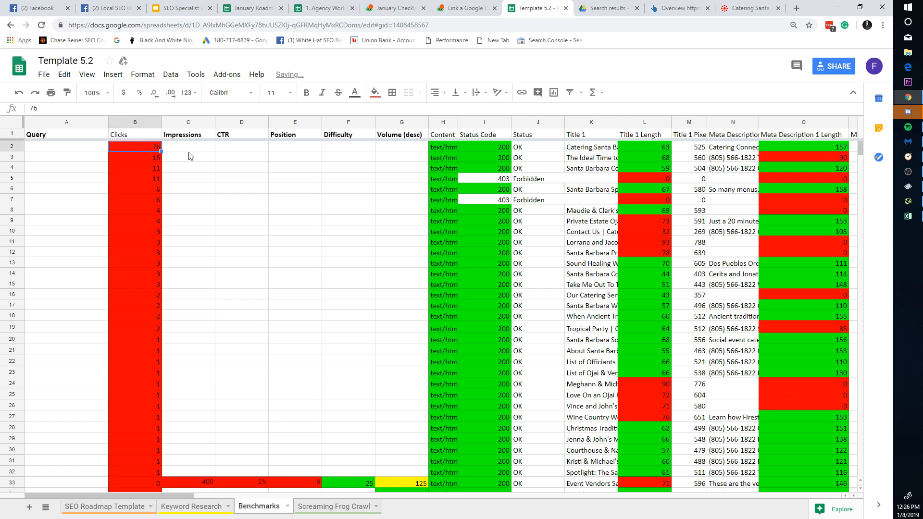
left_click(69, 146)
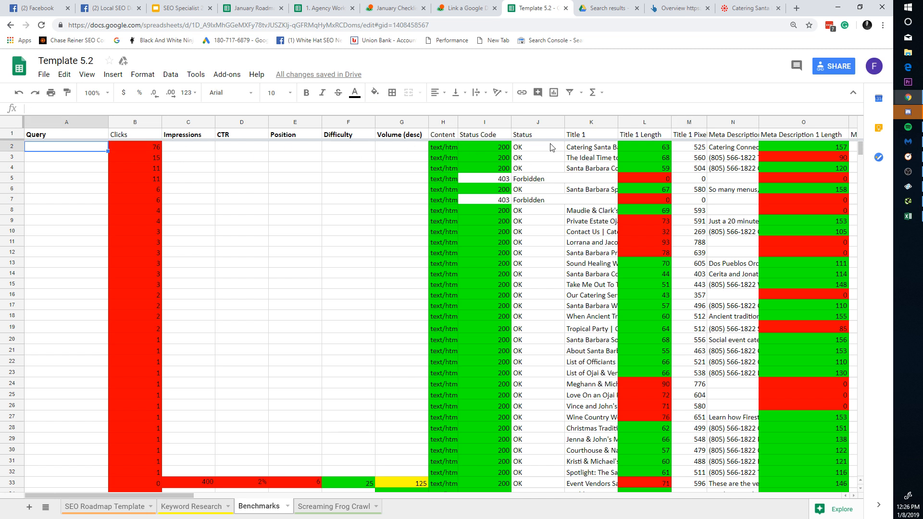
left_click(142, 146)
left_click(150, 125)
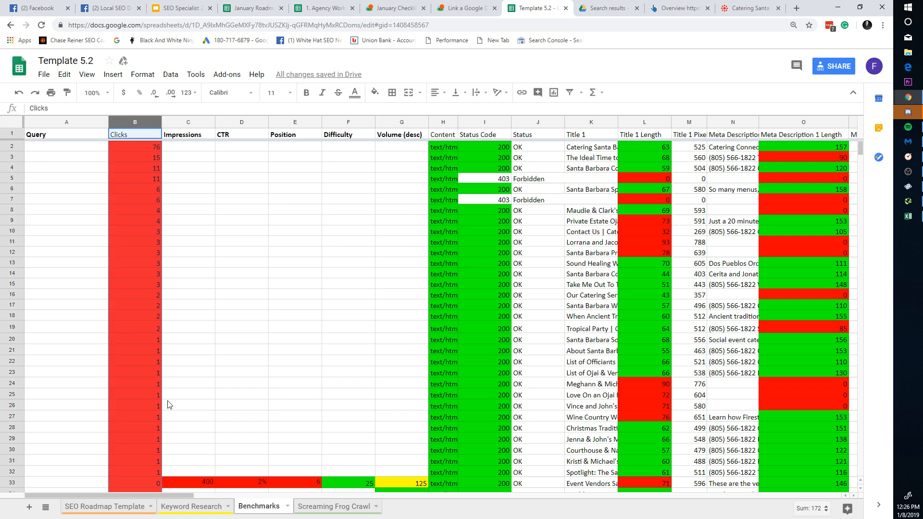
Step: Change the Clicks colour rules from 200 to red at most 50 and green above 51
left_click(155, 121)
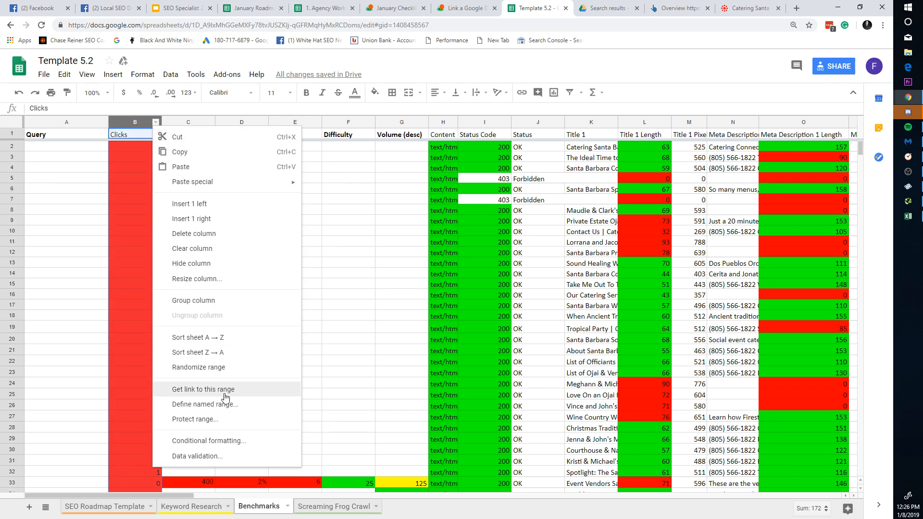
left_click(209, 441)
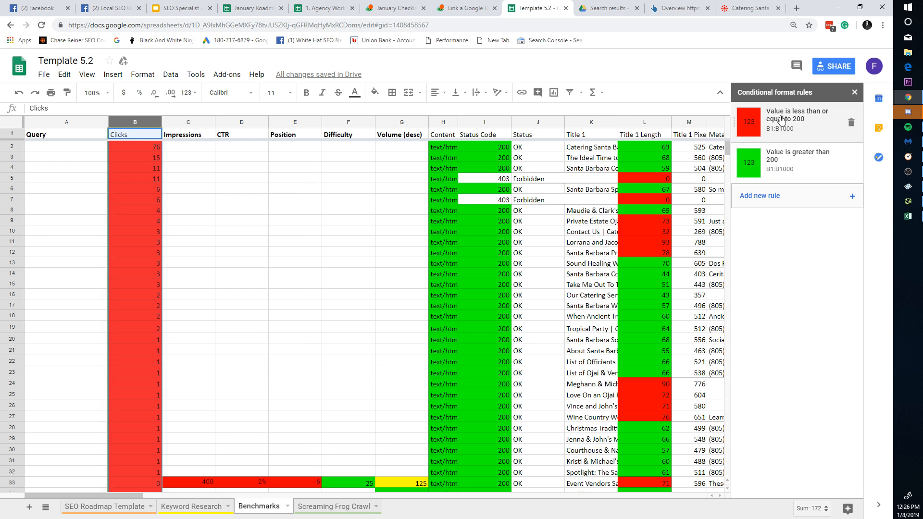
left_click(791, 136)
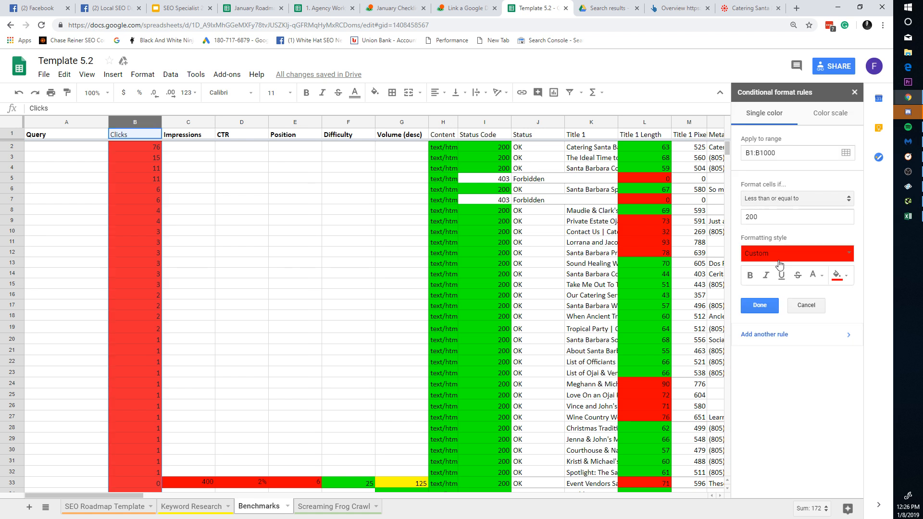
left_click(770, 217)
left_click_drag(770, 216, 697, 221)
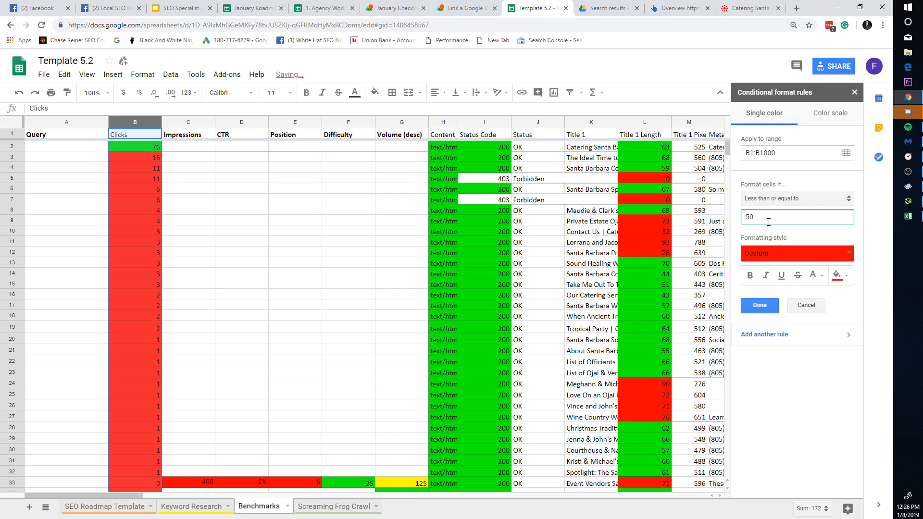
left_click(772, 306)
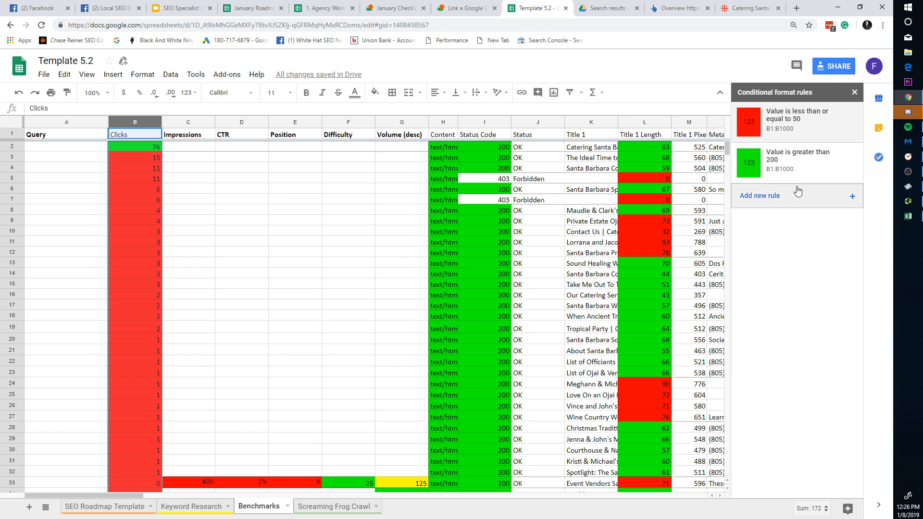
left_click(786, 197)
left_click_drag(769, 217, 686, 227)
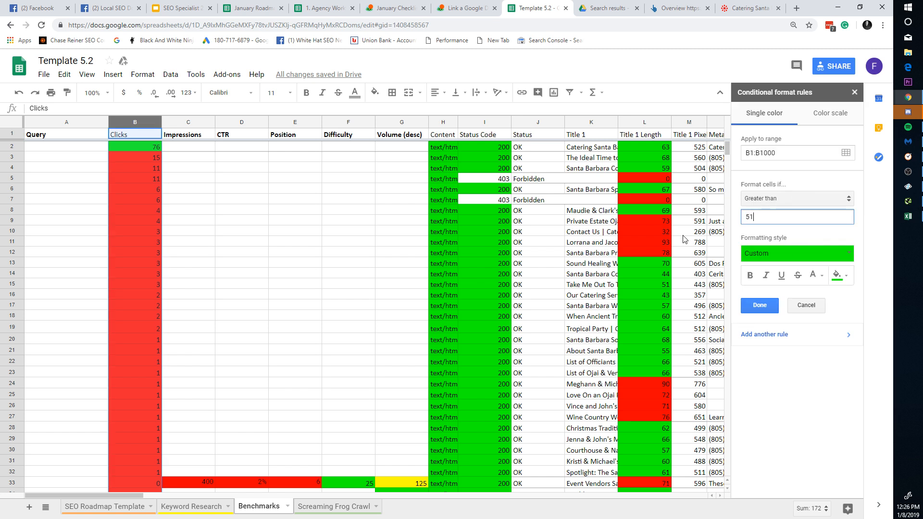
left_click(759, 305)
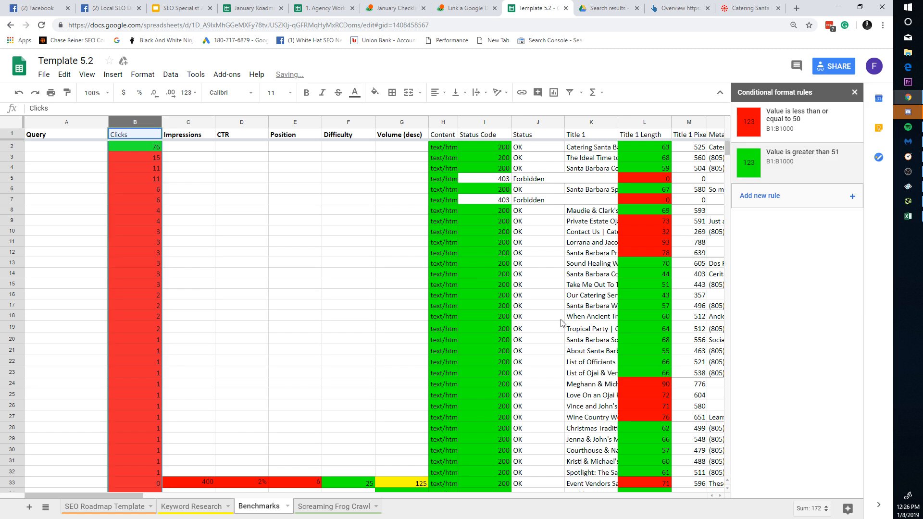
Step: Retune the rules to red for 20 or less and green above 21, then close the sidebar
left_click(798, 123)
left_click_drag(793, 219, 667, 225)
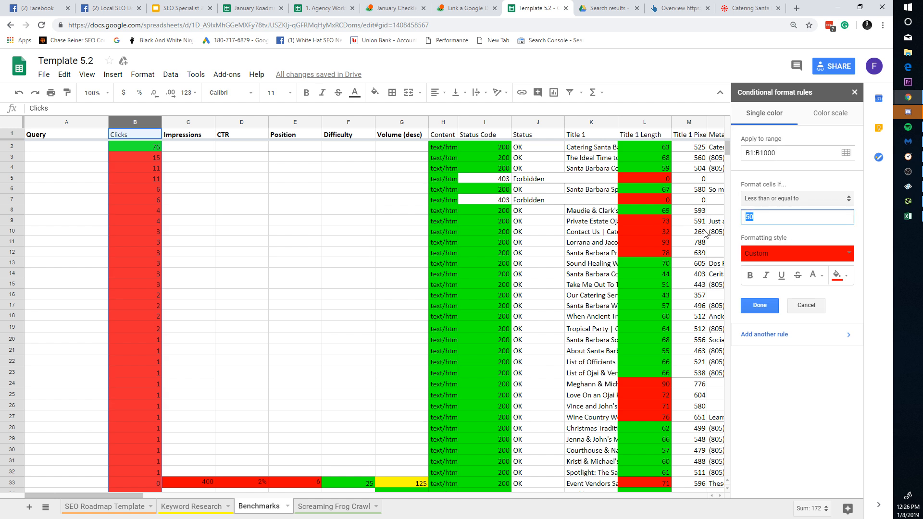
type("20")
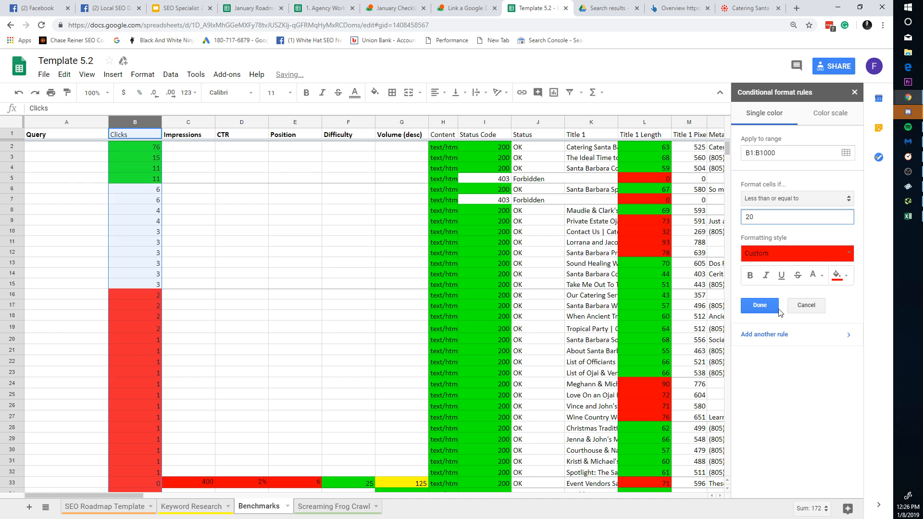
left_click(773, 307)
left_click(783, 173)
double_click(778, 219)
type("2")
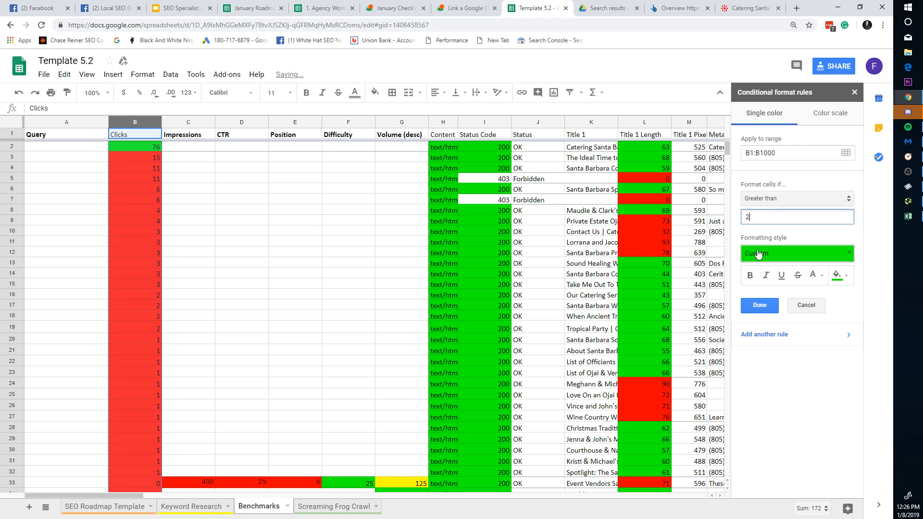
type("1")
left_click(774, 307)
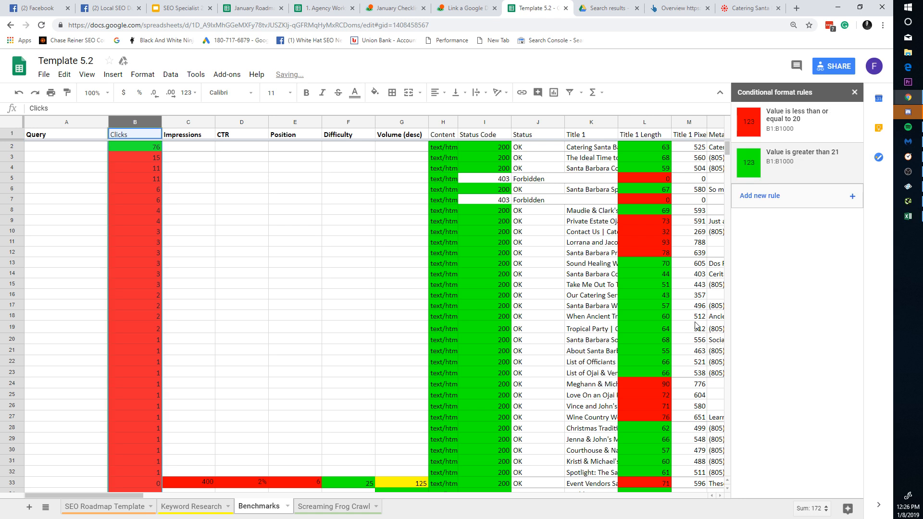
left_click(146, 241)
left_click(854, 92)
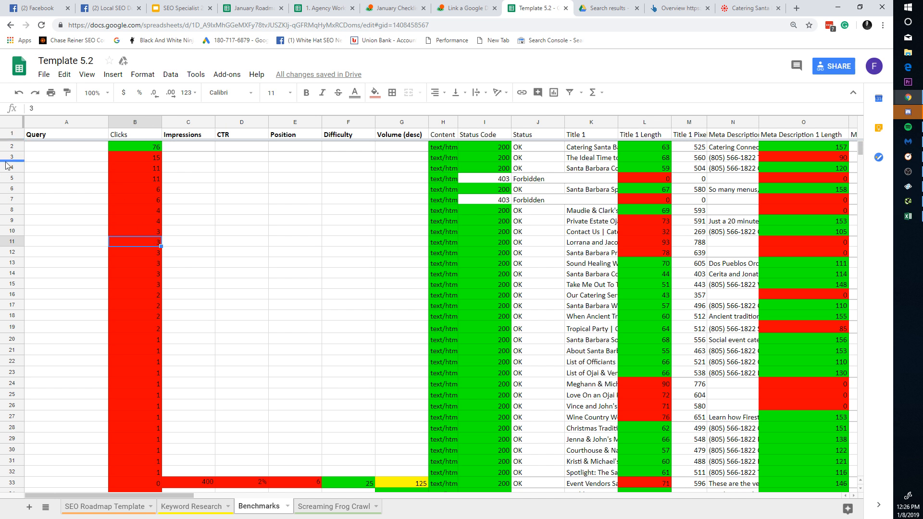
Step: Give the homepage row 2 a magenta fill colour
left_click(12, 146)
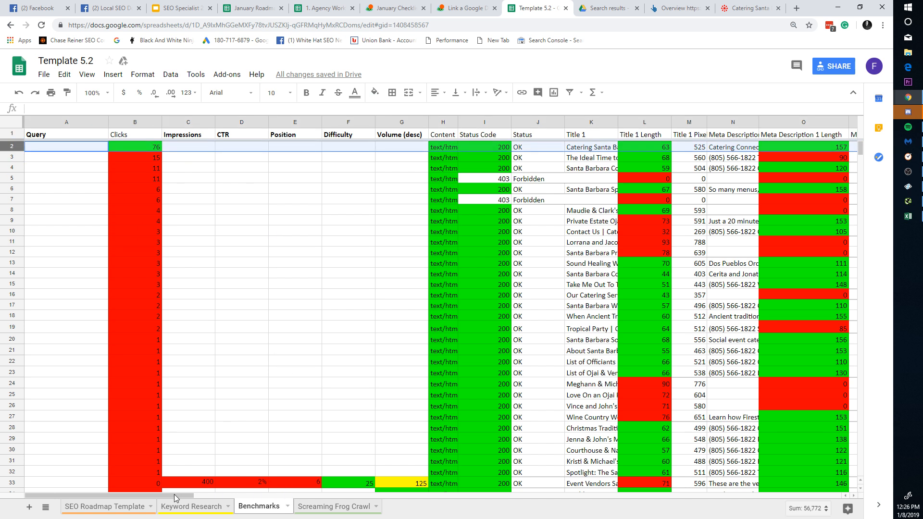
left_click(374, 92)
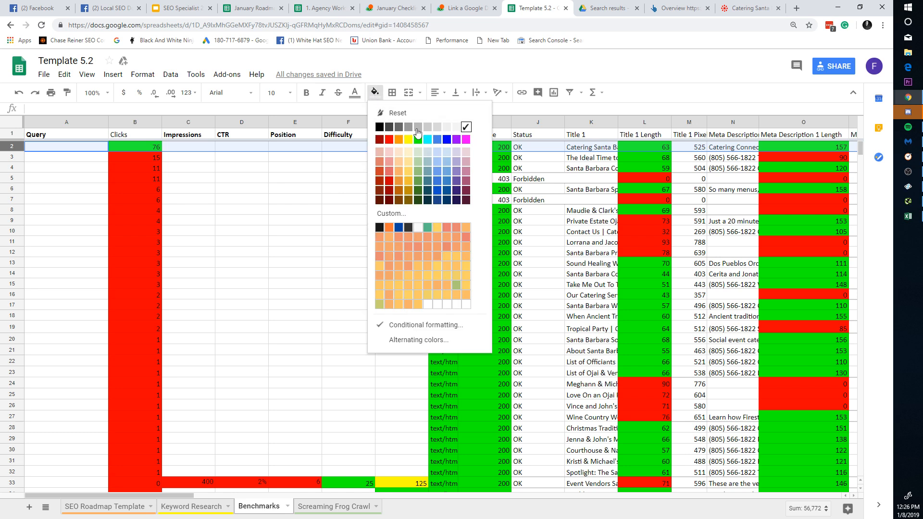
left_click(465, 140)
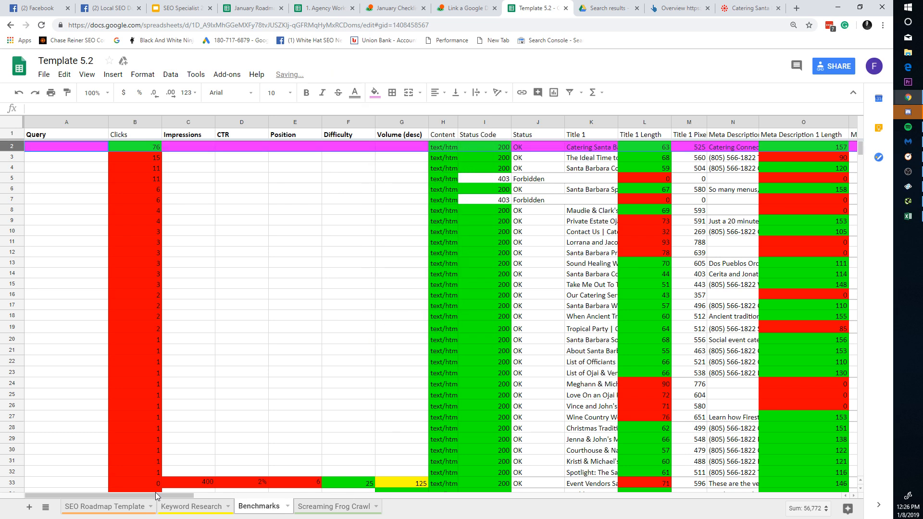
left_click_drag(178, 492, 82, 443)
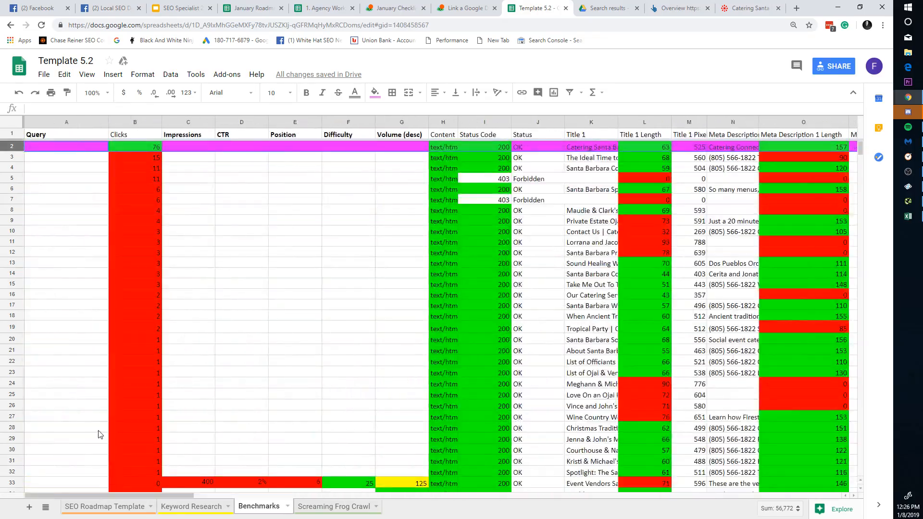
mouse_move(143, 433)
left_mouse_down()
mouse_move(158, 435)
mouse_move(134, 437)
left_mouse_up()
left_click(73, 147)
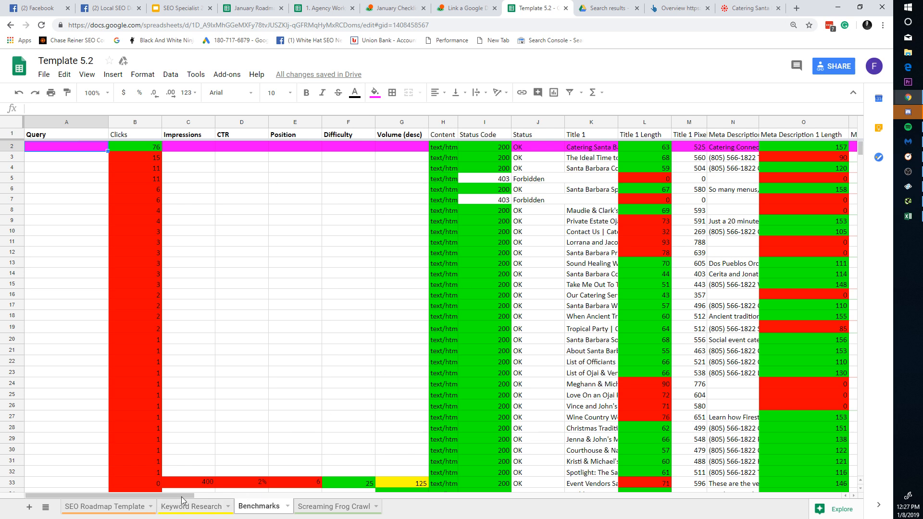
Step: Move the Address column from the far right to just after Volume (desc), before Content
left_click_drag(180, 497, 271, 494)
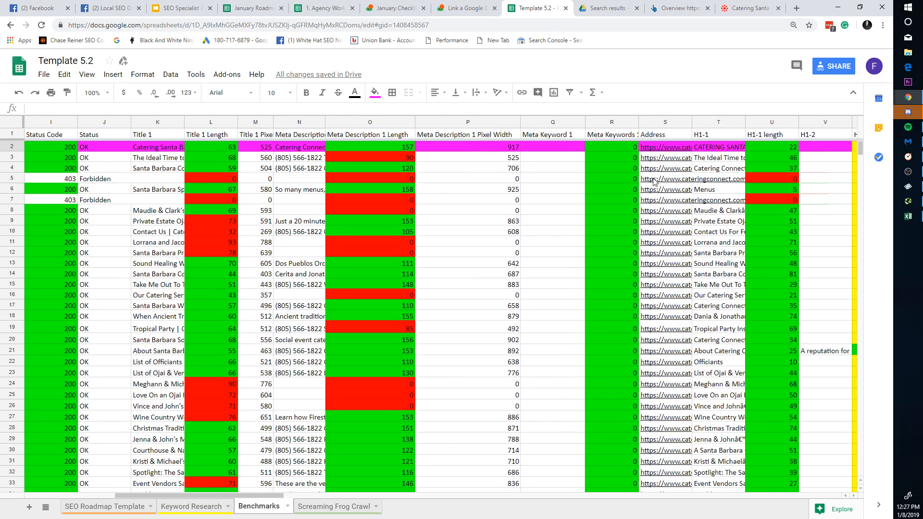
left_click(666, 147)
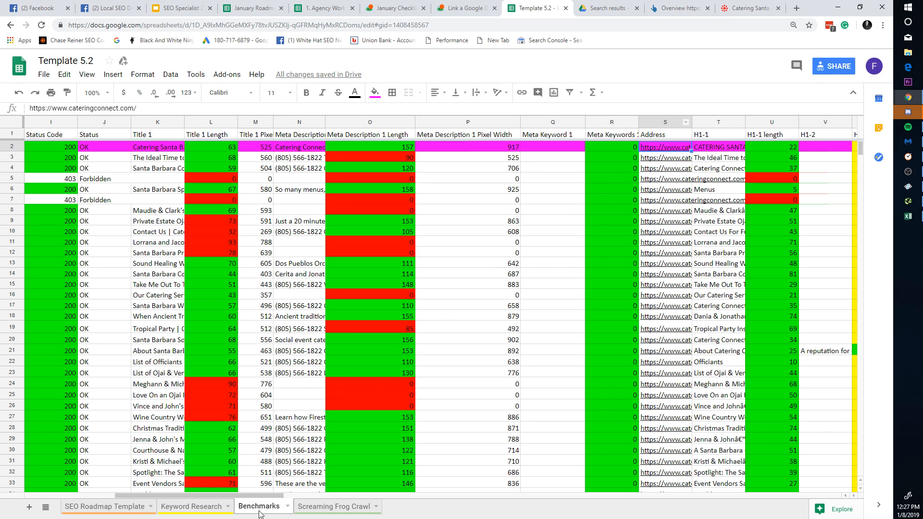
left_click_drag(264, 494, 239, 492)
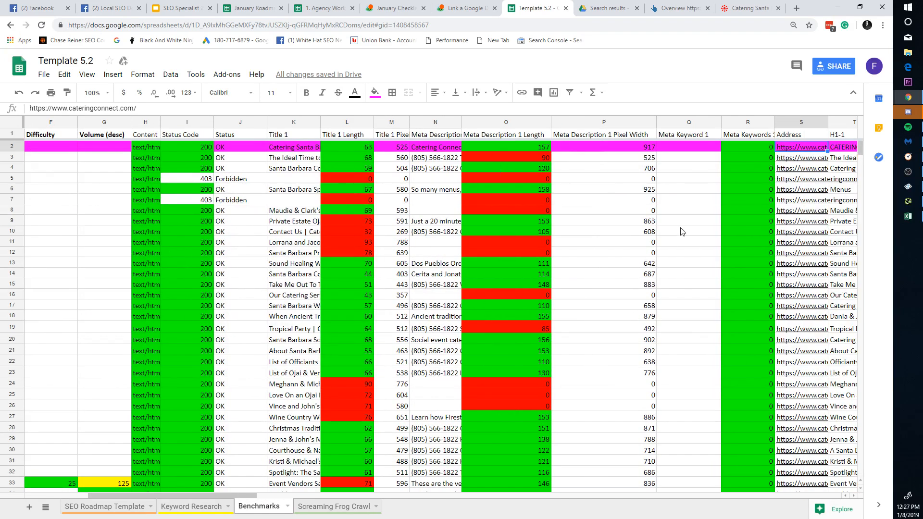
left_click(798, 122)
left_click_drag(798, 122, 148, 106)
left_click(81, 362)
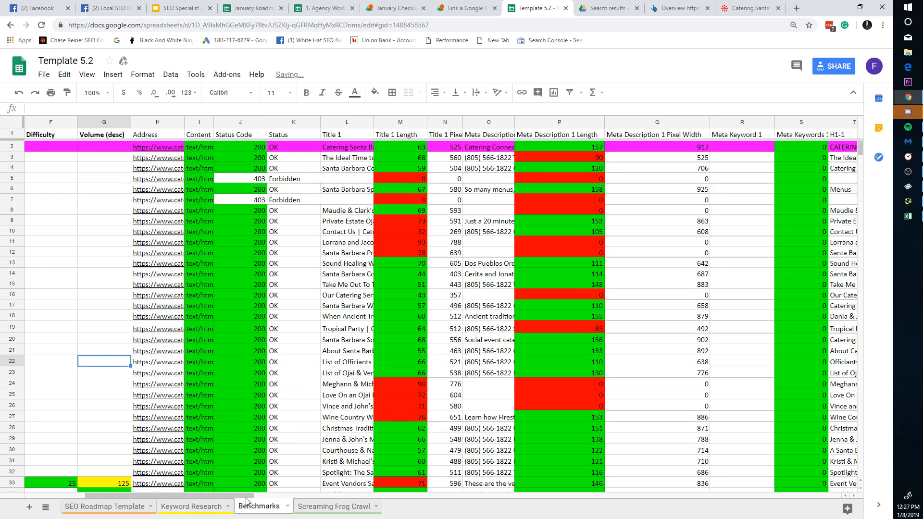
Step: Widen the Address column and check the homepage URL in H2
left_click_drag(247, 495, 161, 490)
left_click_drag(481, 122, 646, 121)
left_click(578, 189)
key("Up")
key("Up")
key("Up")
key("Up")
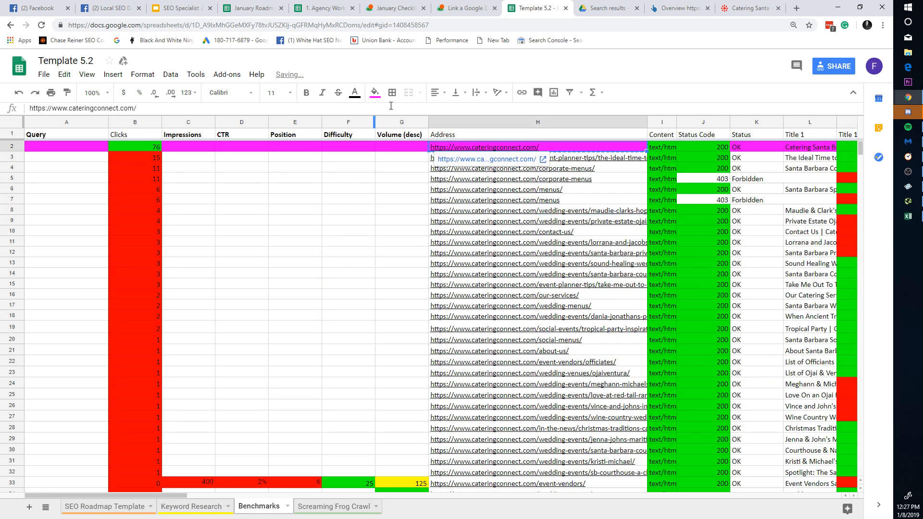
Step: Search for 'search console' in Chrome and enter Google Search Console
left_click(583, 8)
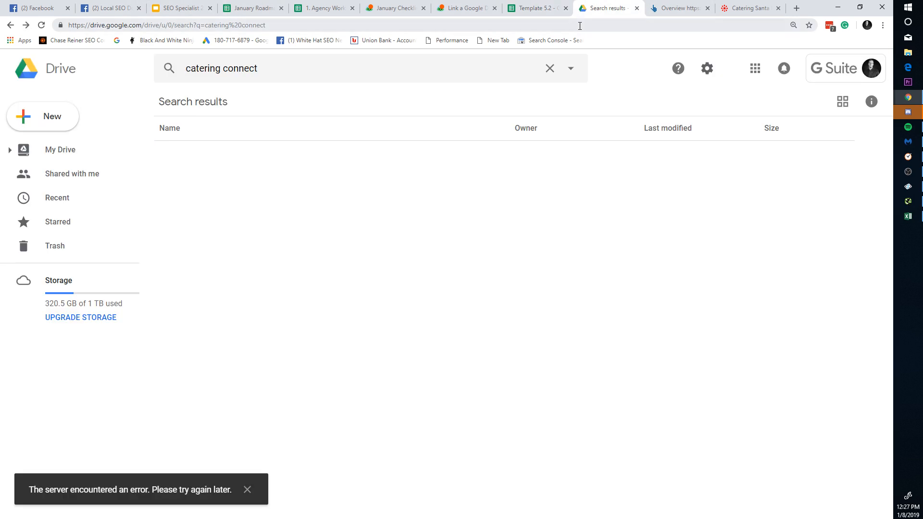
left_click(580, 26)
type("search console")
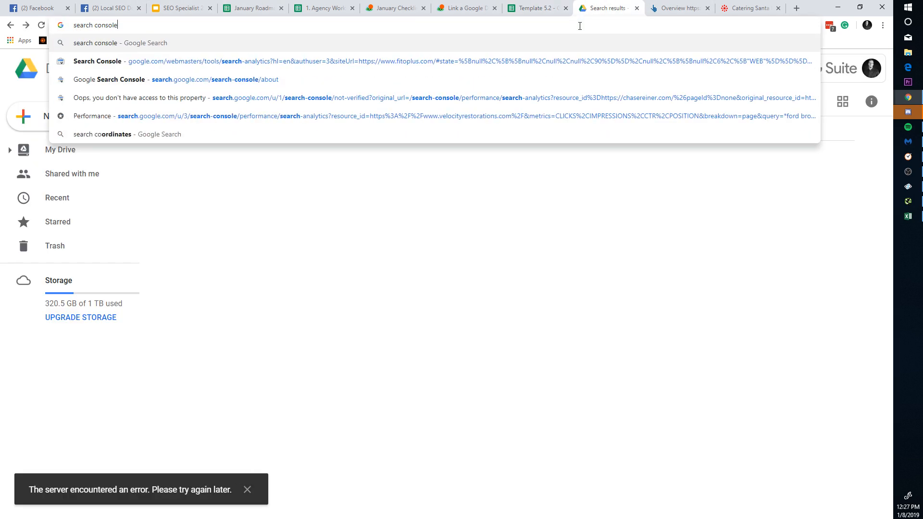
key("Return")
left_click(212, 161)
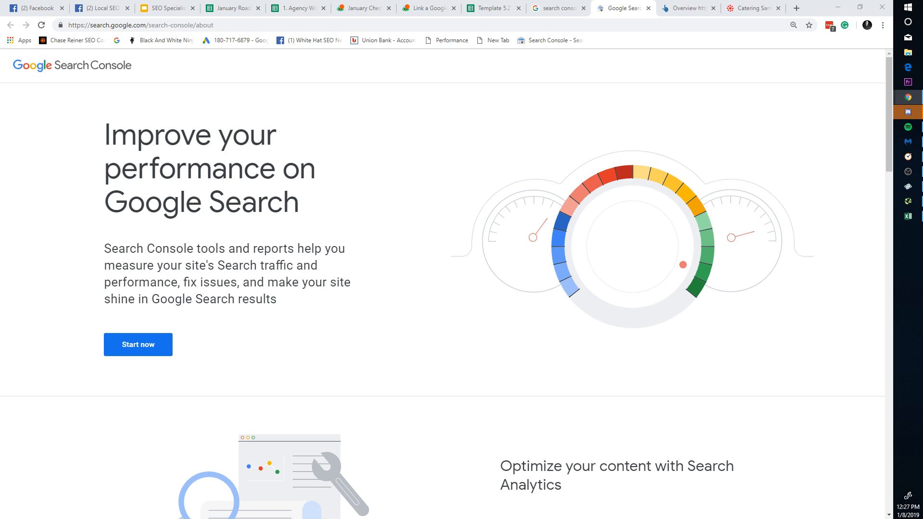
left_click(149, 348)
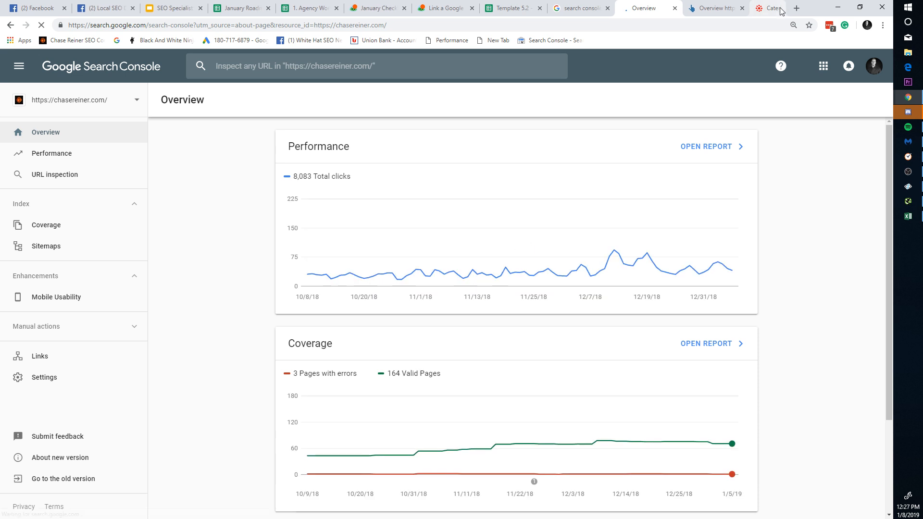
left_click(874, 66)
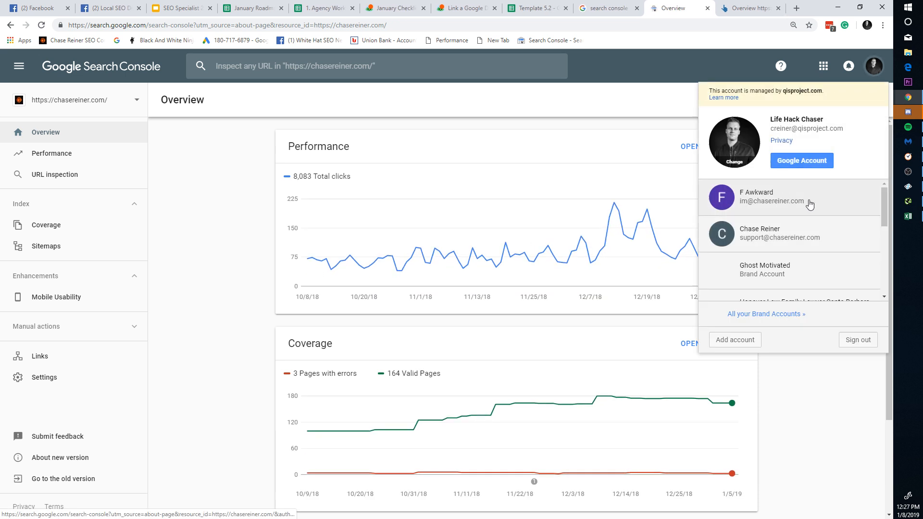
left_click(780, 240)
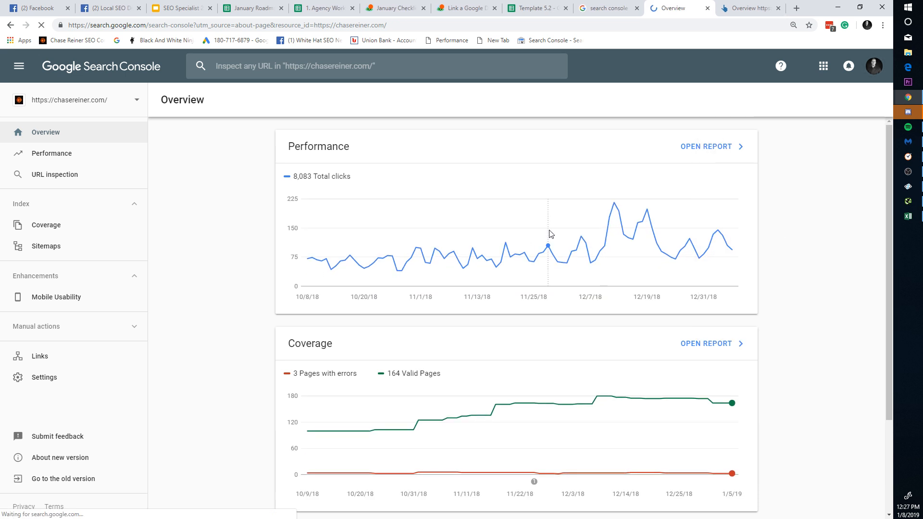
left_click(124, 101)
left_click(124, 103)
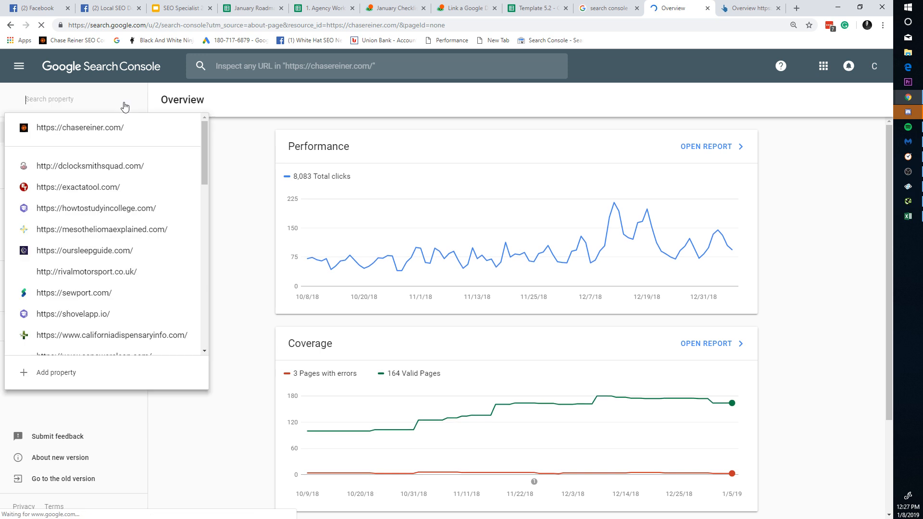
type("cat")
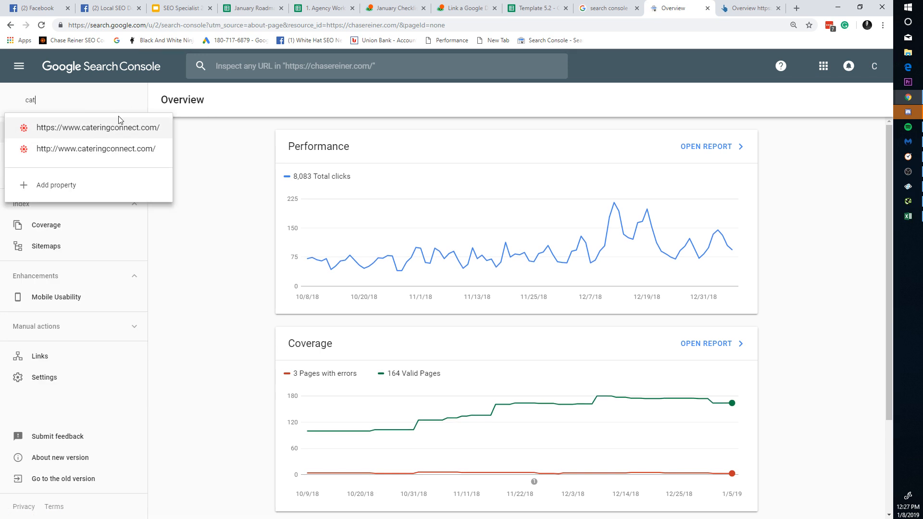
left_click(120, 126)
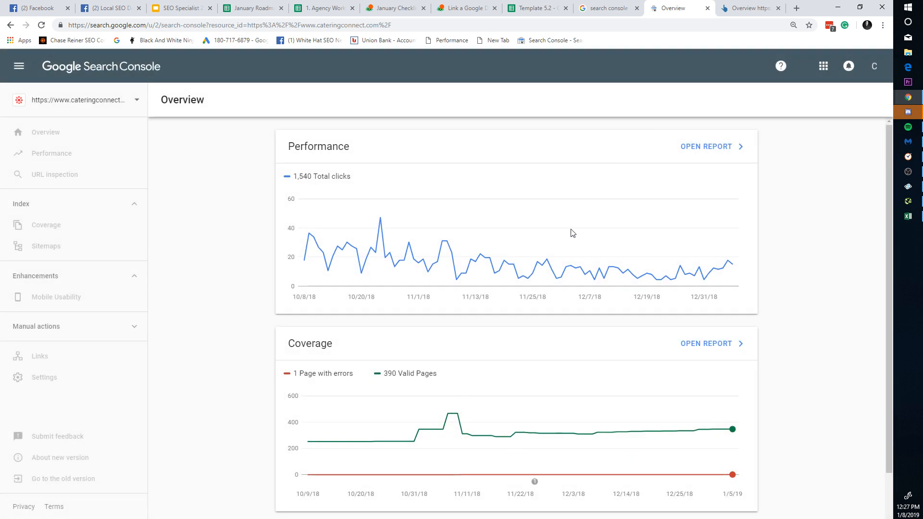
left_click(715, 144)
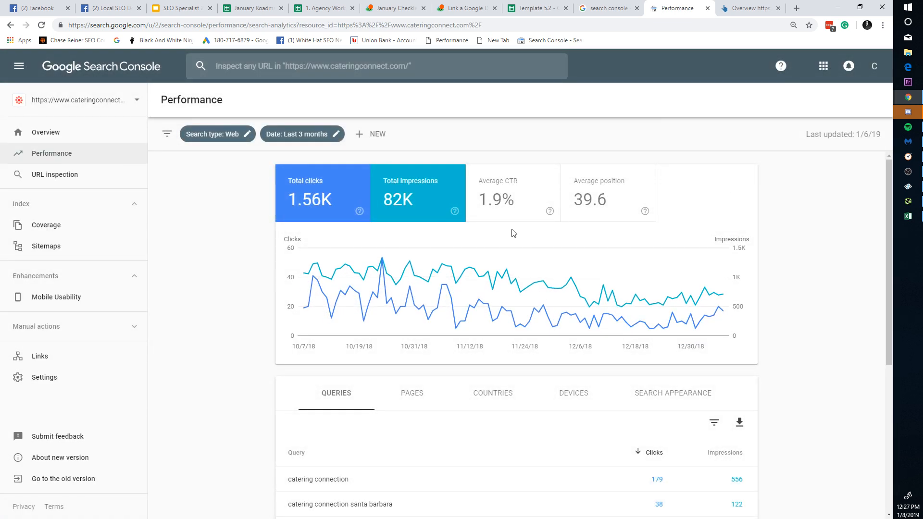
Step: Add CTR and position, filter to the homepage and the query santa barbara catering
left_click(514, 212)
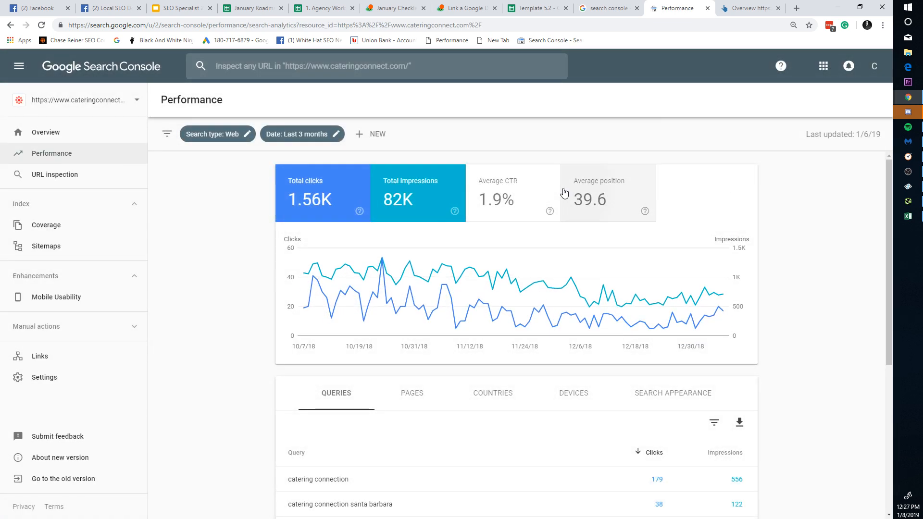
left_click(564, 192)
left_click(412, 387)
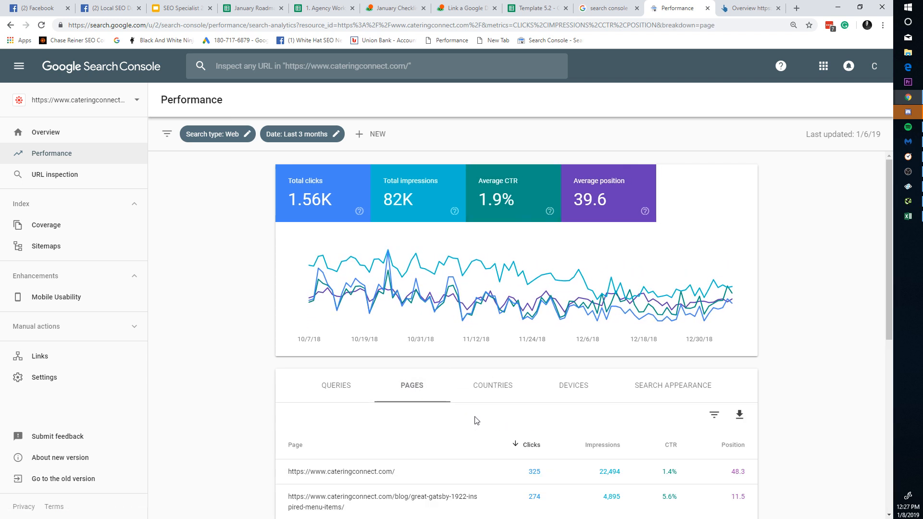
left_click(388, 465)
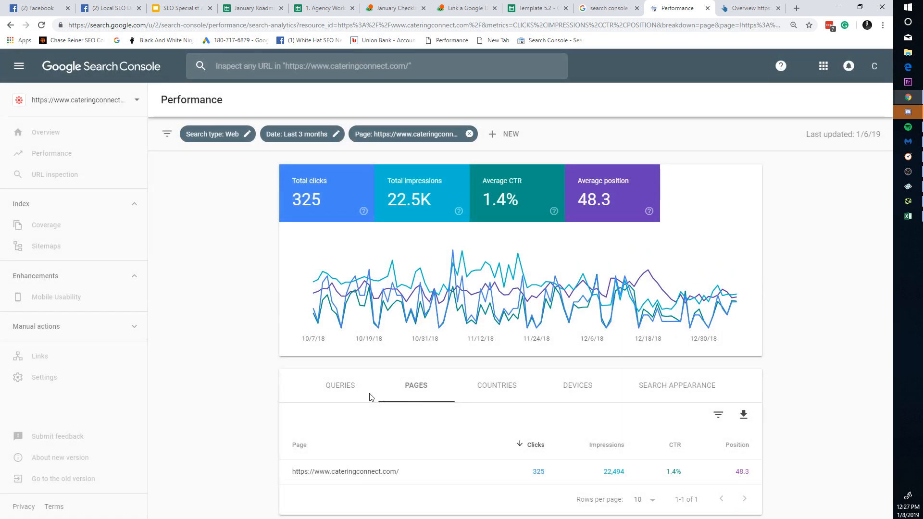
scroll(515, 408, "down", 3)
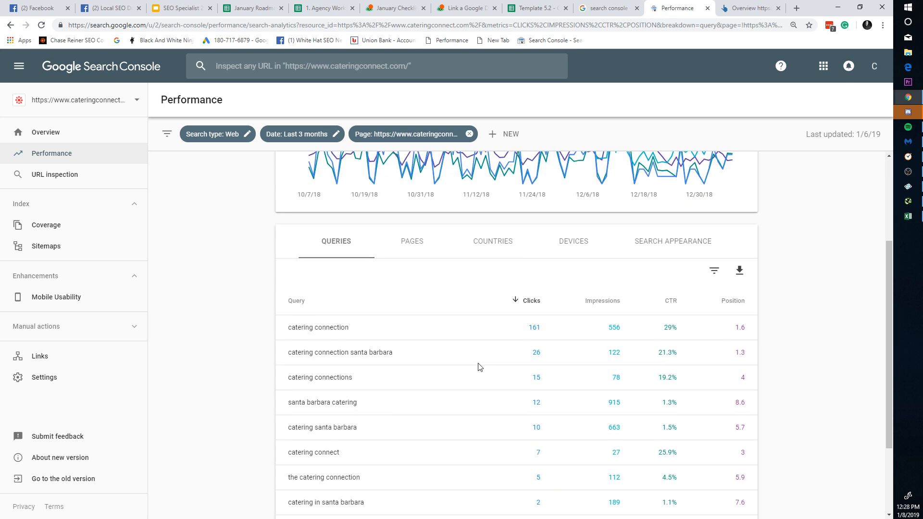
left_click(597, 302)
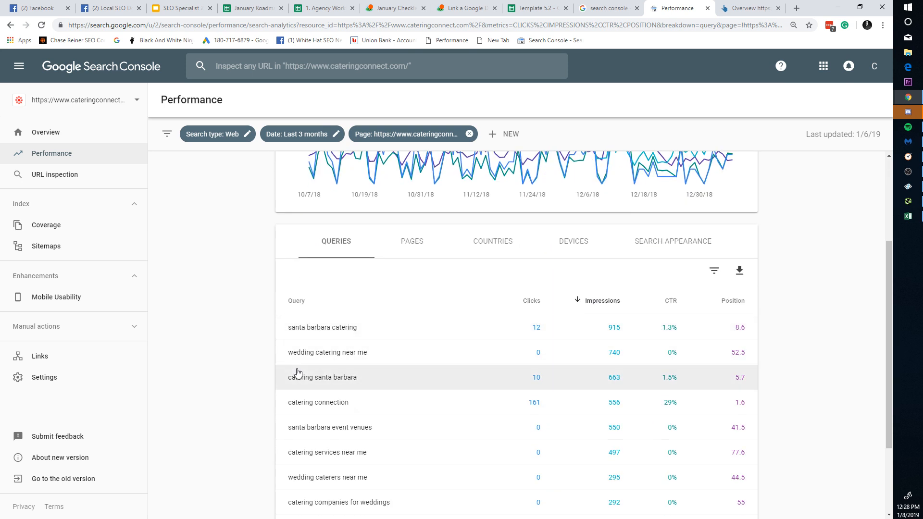
scroll(703, 361, "down", 1)
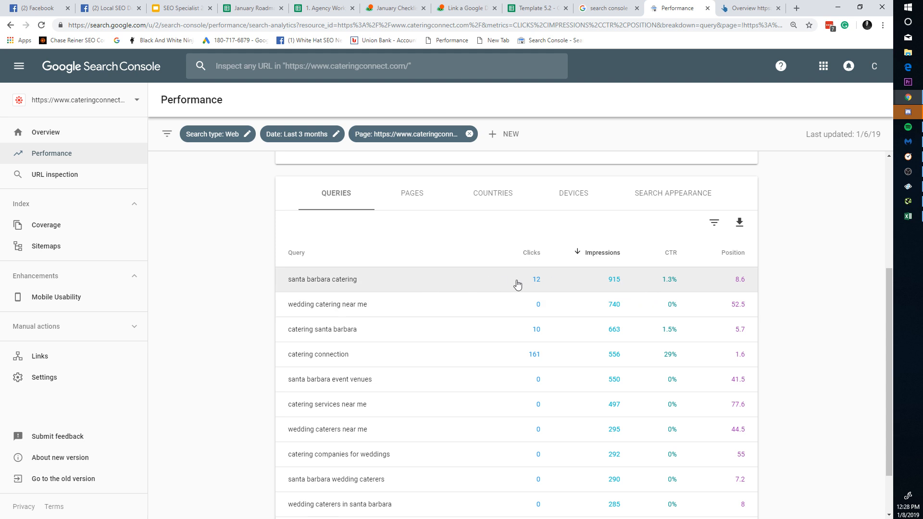
left_click(736, 292)
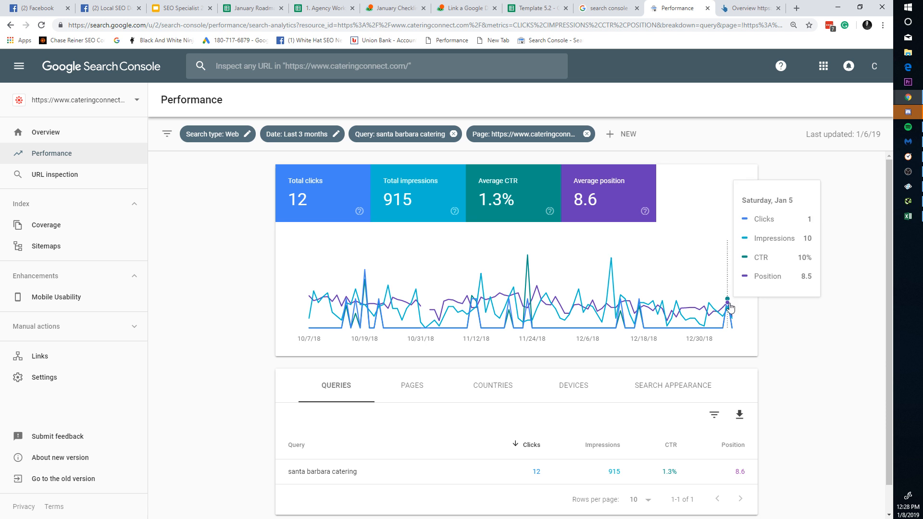
scroll(578, 366, "down", 1)
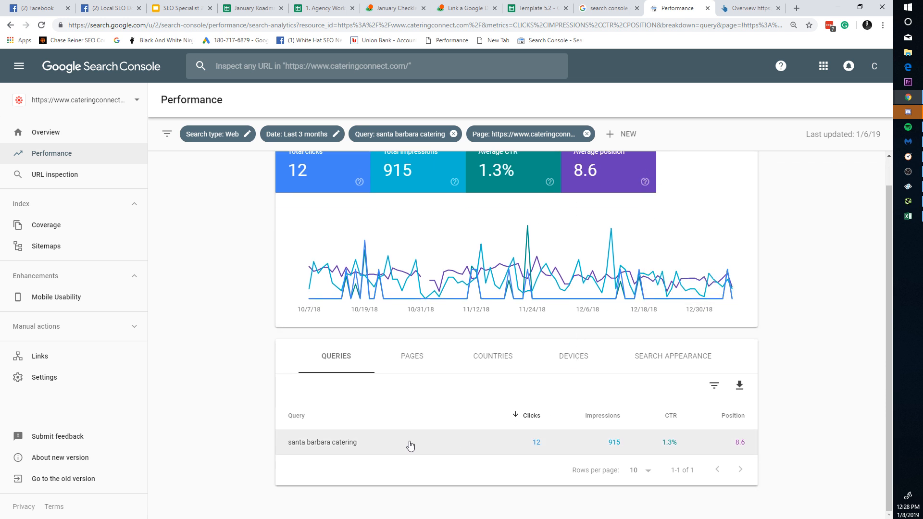
Step: Copy the 'santa barbara catering' query and paste it into A2 of Template 5.2
left_click_drag(363, 443, 290, 443)
key("ctrl+c")
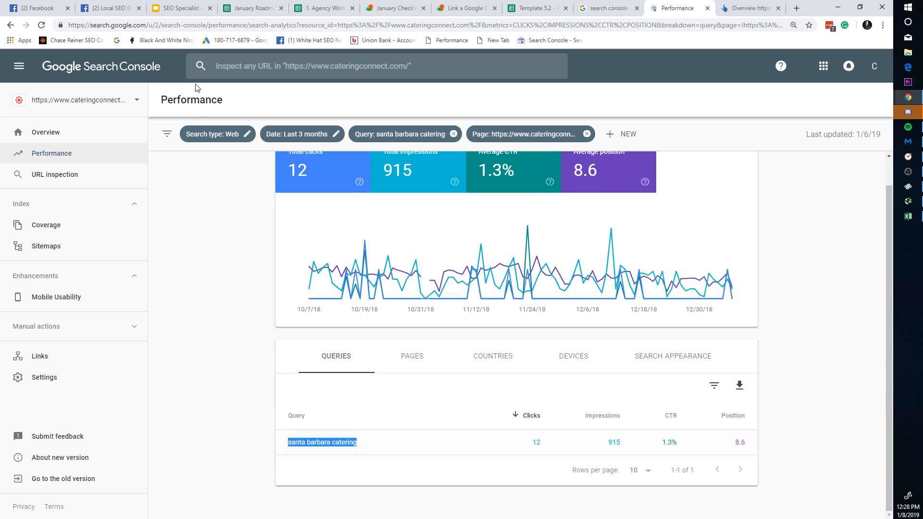
left_click(251, 8)
left_click(317, 5)
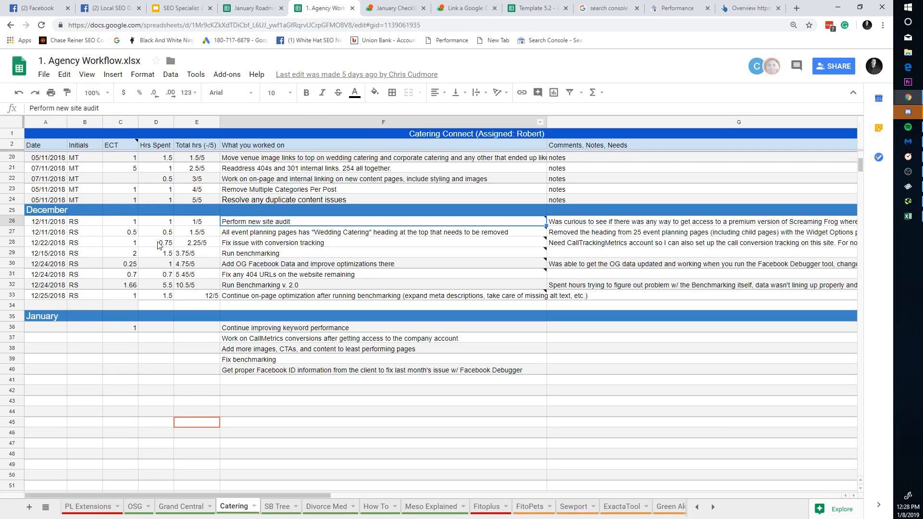
left_click(275, 5)
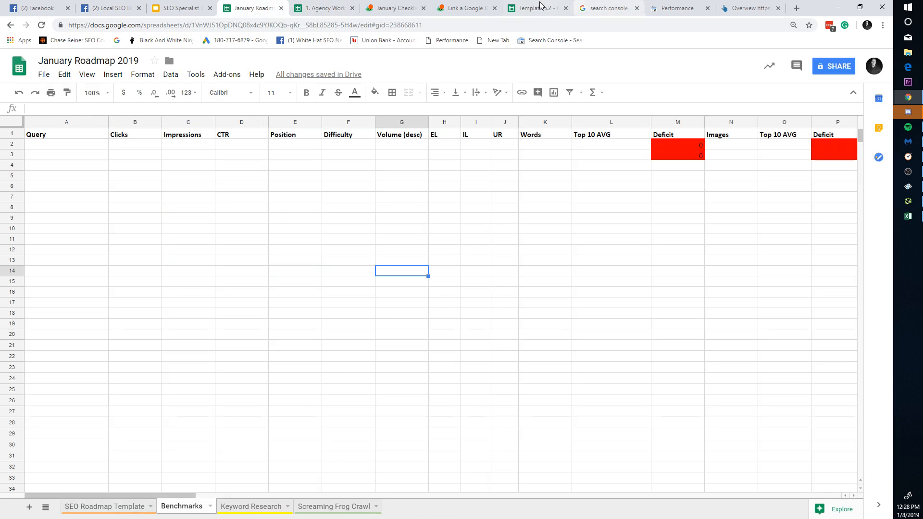
left_click(558, 7)
left_click(82, 145)
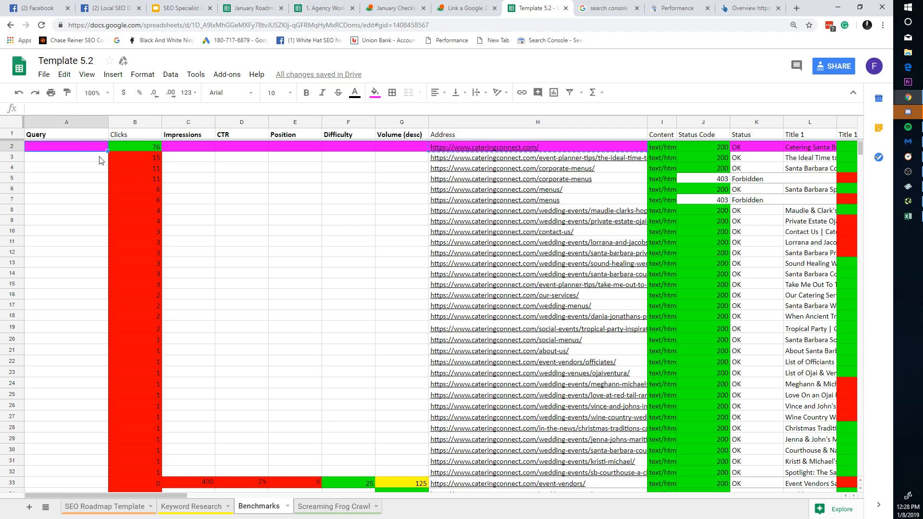
key("ctrl+v")
left_click(219, 254)
Step: Copy the query's metrics from Search Console and paste them into B2:E2
left_click(191, 149)
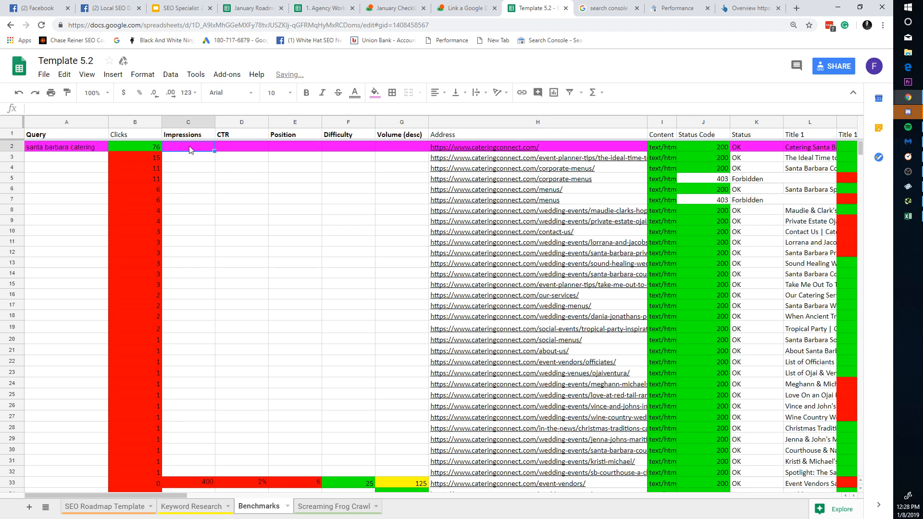
left_click(673, 7)
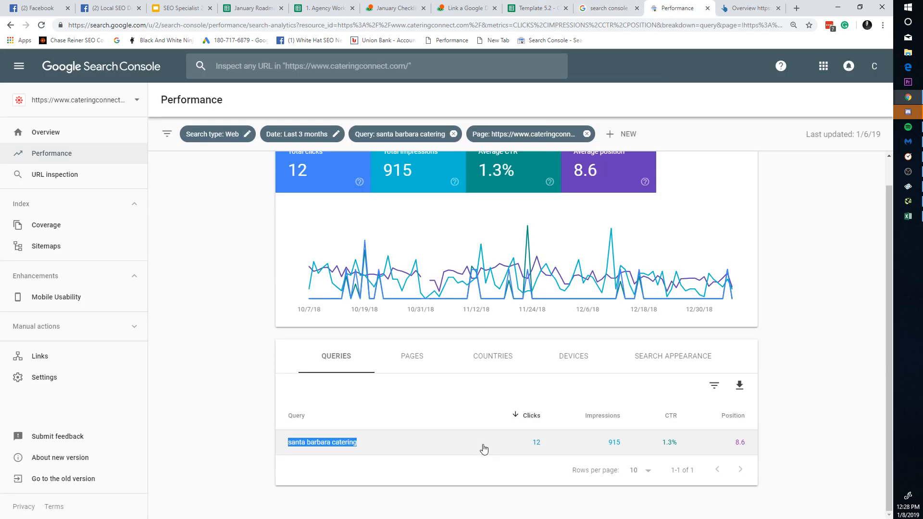
left_click_drag(336, 443, 705, 441)
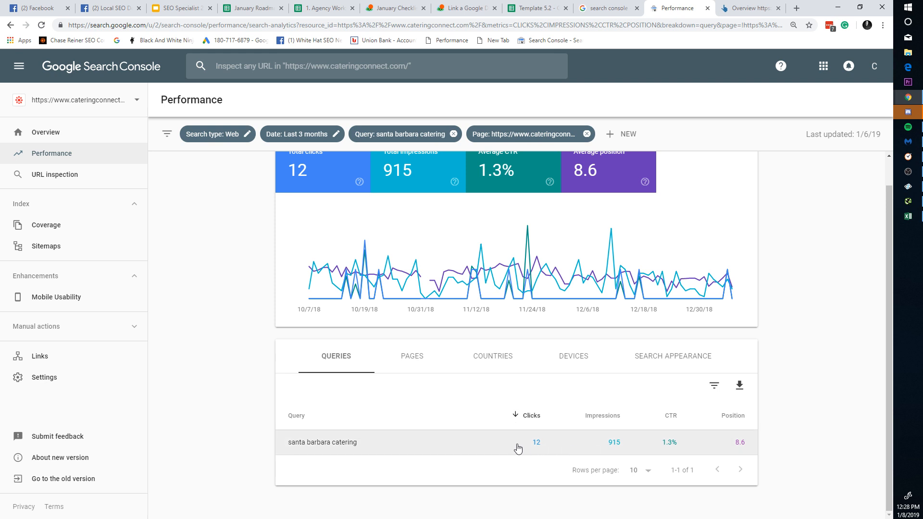
double_click(536, 443)
left_click_drag(631, 452, 751, 456)
left_click(612, 6)
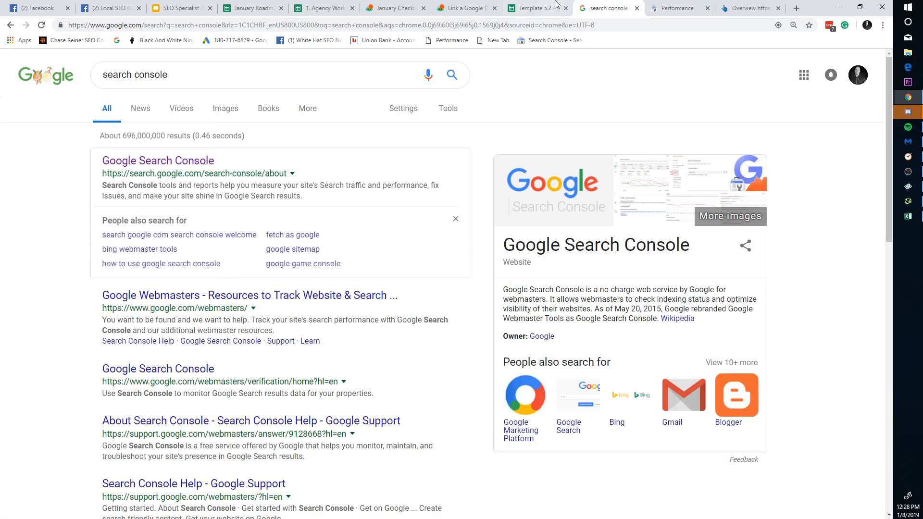
left_click(552, 6)
left_click(128, 149)
type("12\t915\t1%\t8.6")
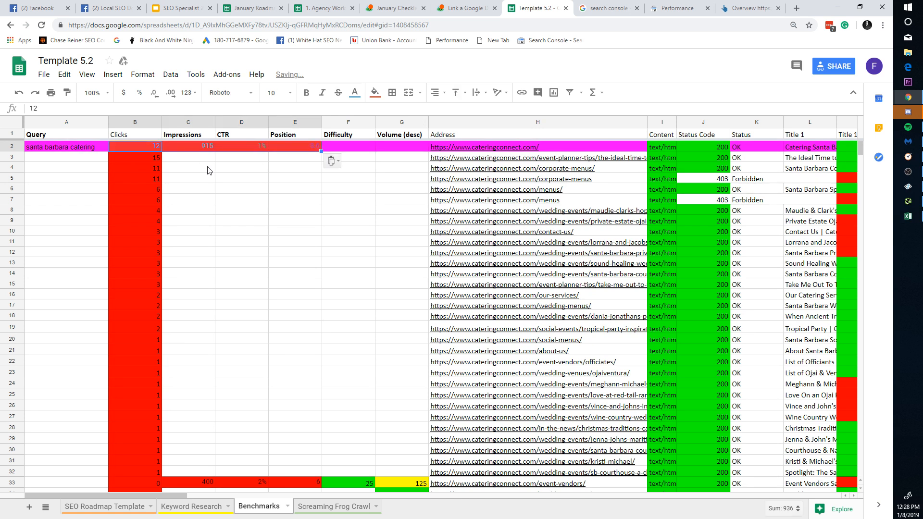
Step: Undo and redo the metrics paste, leaving the values in B2:E2
key("ctrl+z")
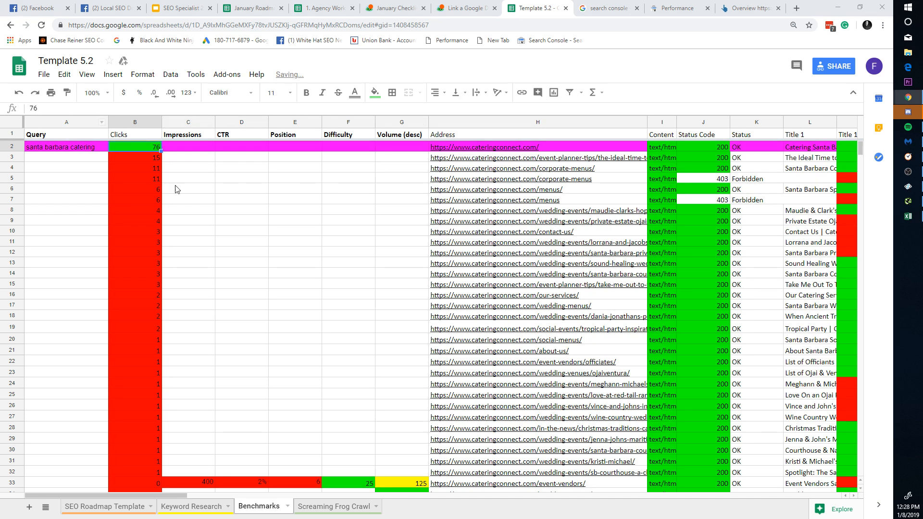
left_click(178, 180)
left_click(145, 146)
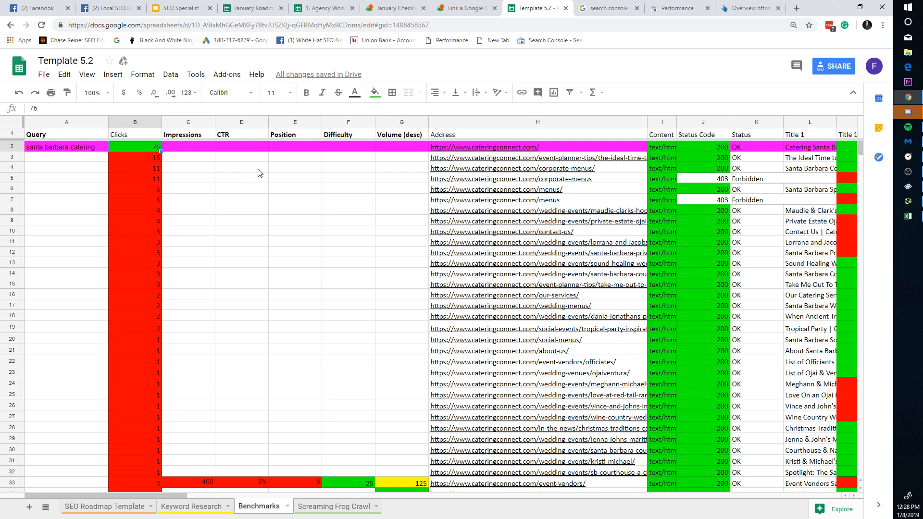
type("12\t915\t1%\t8.6")
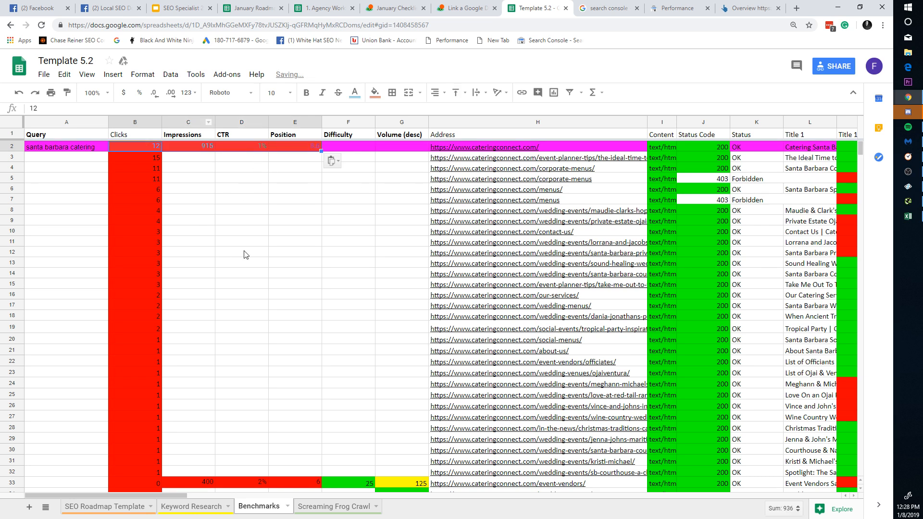
left_click(243, 252)
key("ctrl+z")
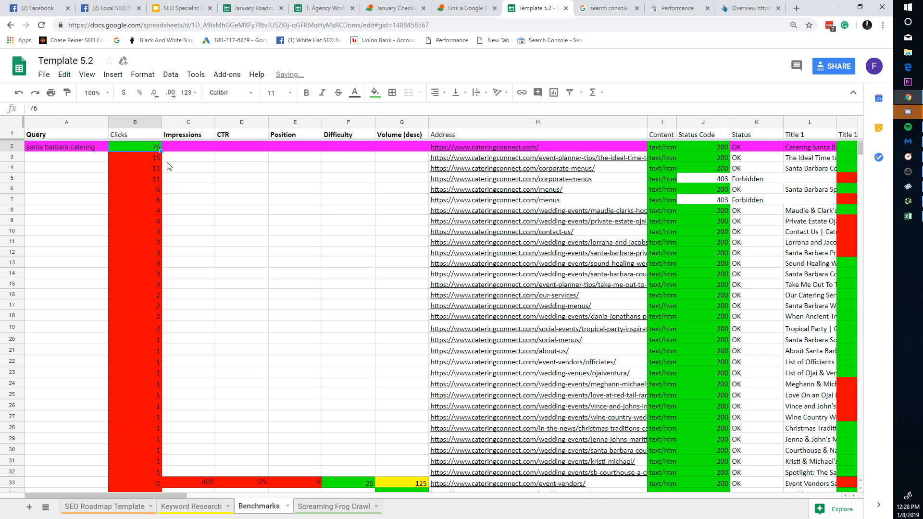
type("12\t915\t1%\t8.6")
key("ctrl+z")
type("12\t915\t1%\t8.6")
left_click(228, 199)
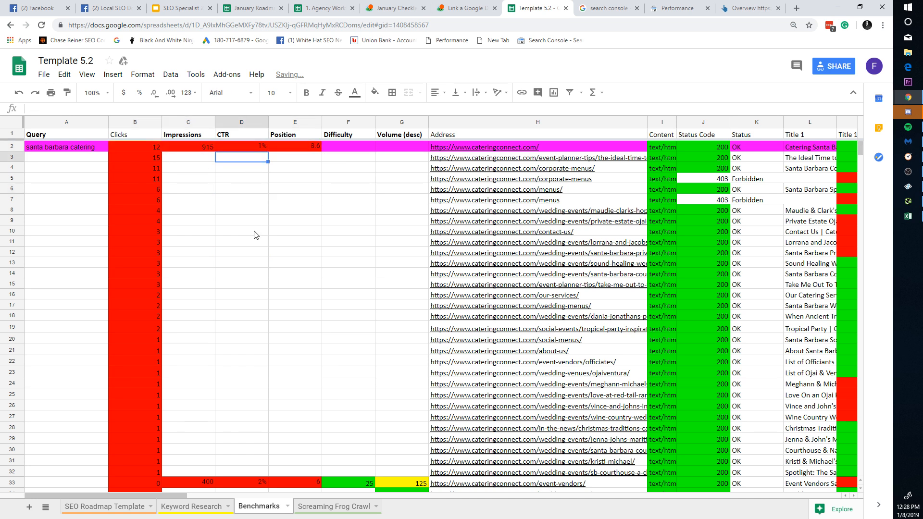
left_click(231, 220)
key("ctrl+z")
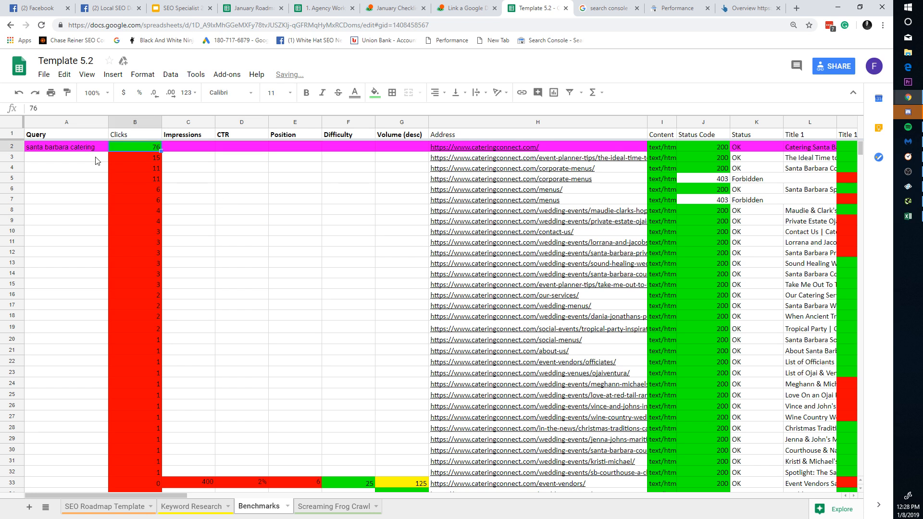
type("12\t915\t1%\t8.6")
left_click(295, 231)
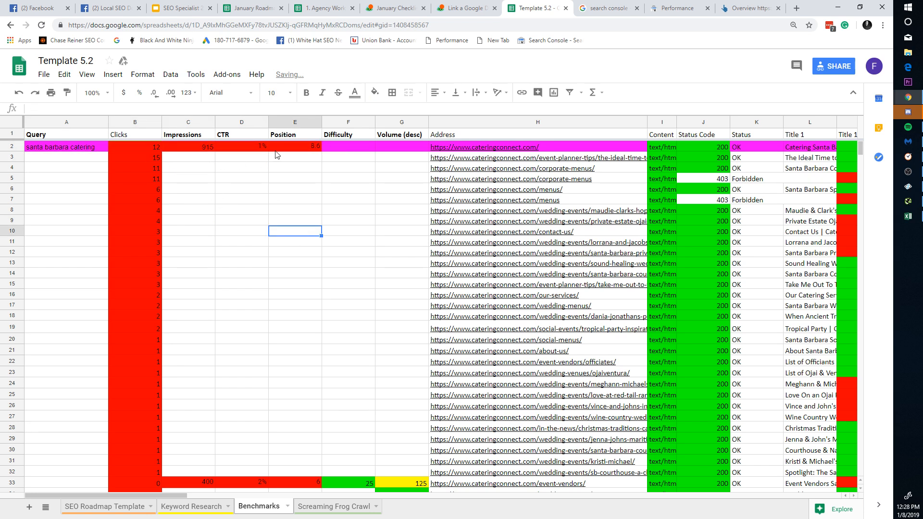
Step: Verify B2:E2 holds 12 clicks, 915 impressions, 1.3% CTR and position 8.6
left_click(154, 149)
left_click(185, 150)
left_click(218, 148)
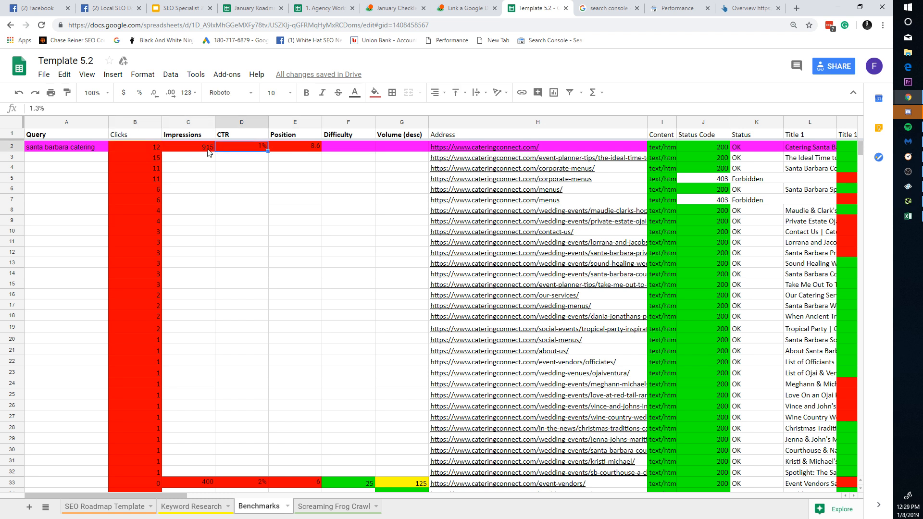
double_click(208, 149)
left_click(217, 149)
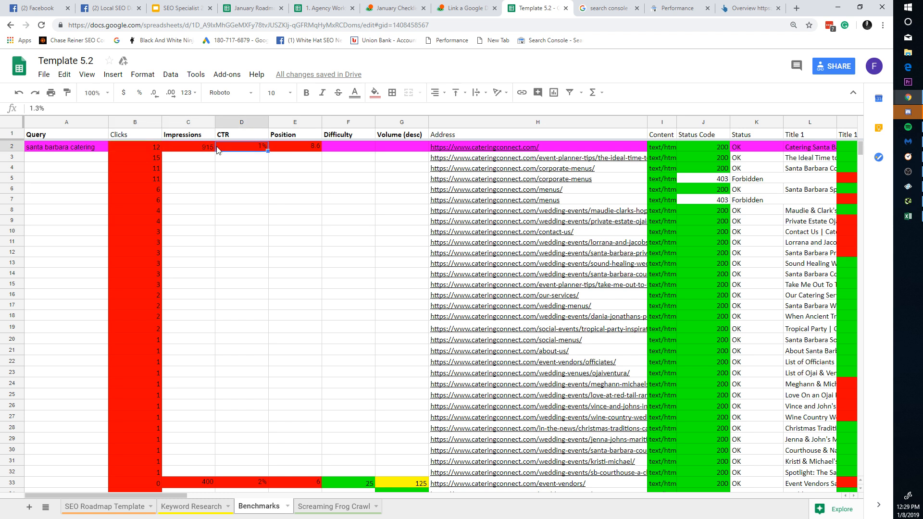
double_click(264, 151)
double_click(289, 147)
double_click(245, 147)
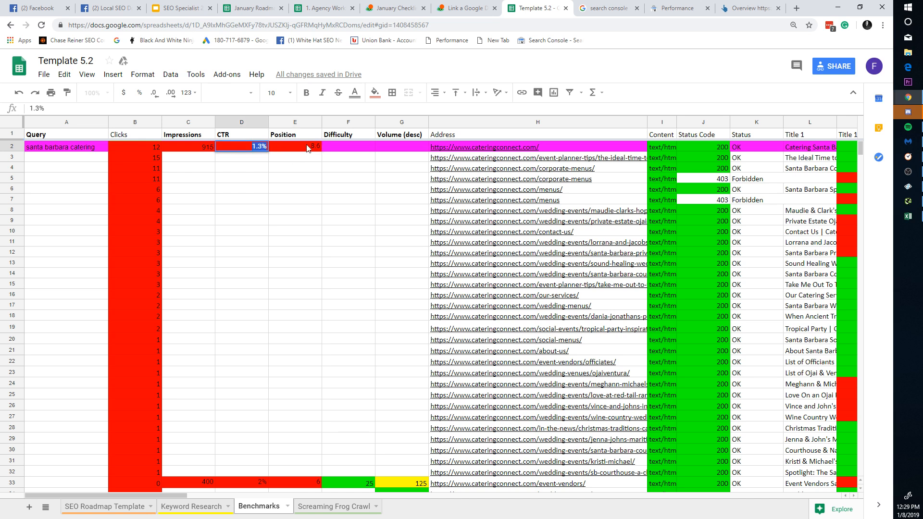
left_click(308, 148)
left_click(319, 179)
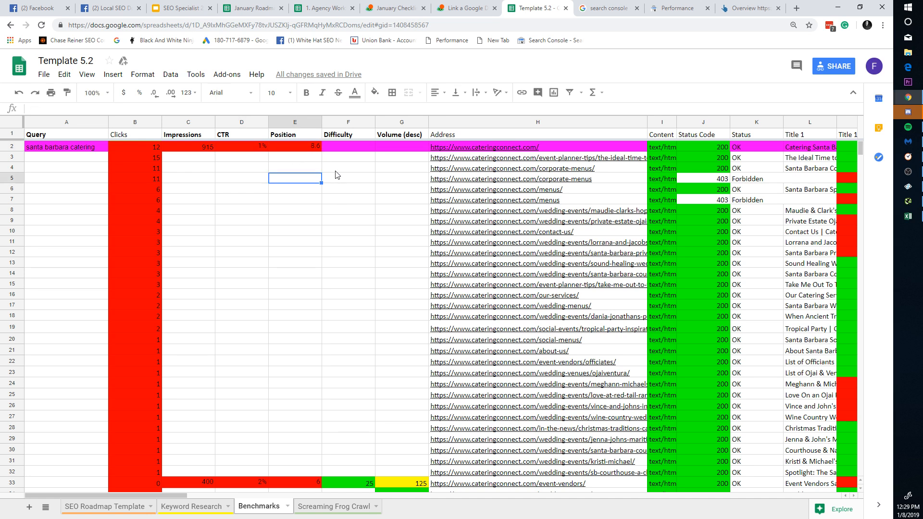
Step: Copy the santa barbara catering query from A2 and bring up Ahrefs
left_click(356, 149)
key("Down")
key("Down")
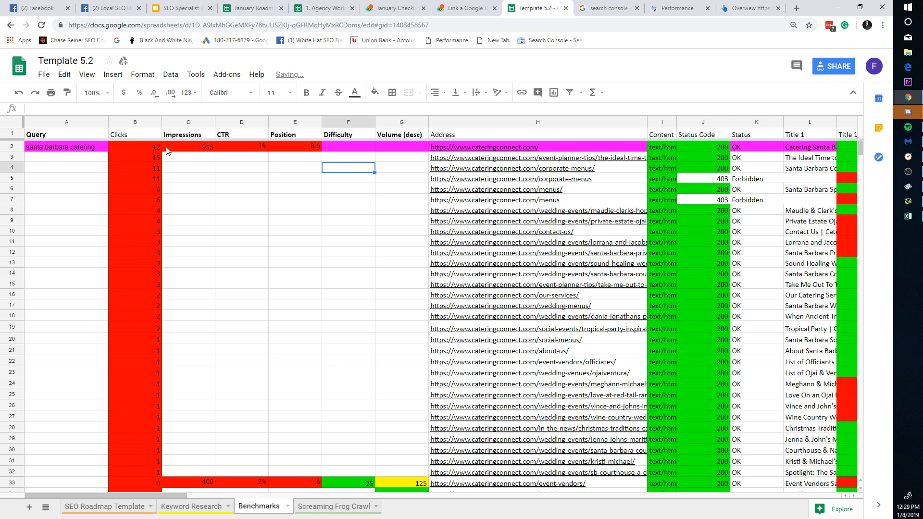
left_click(76, 149)
left_click(593, 7)
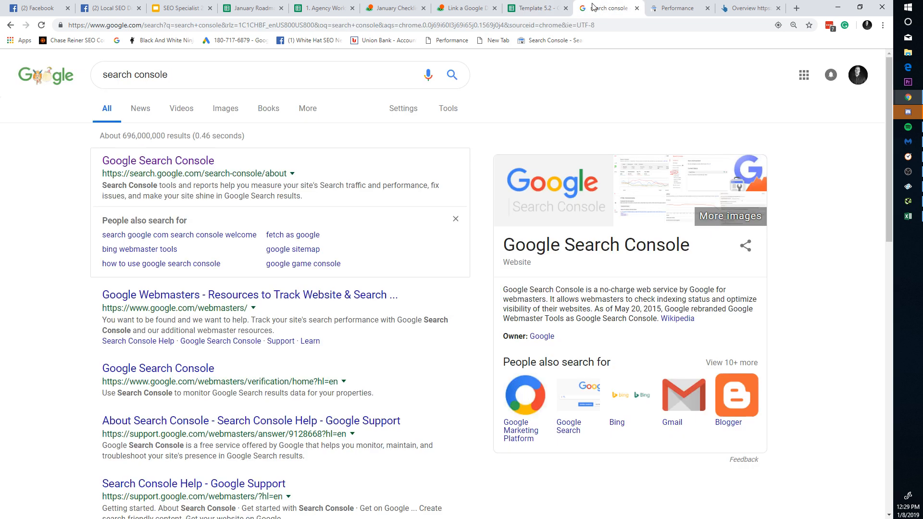
left_click_drag(727, 8, 594, 17)
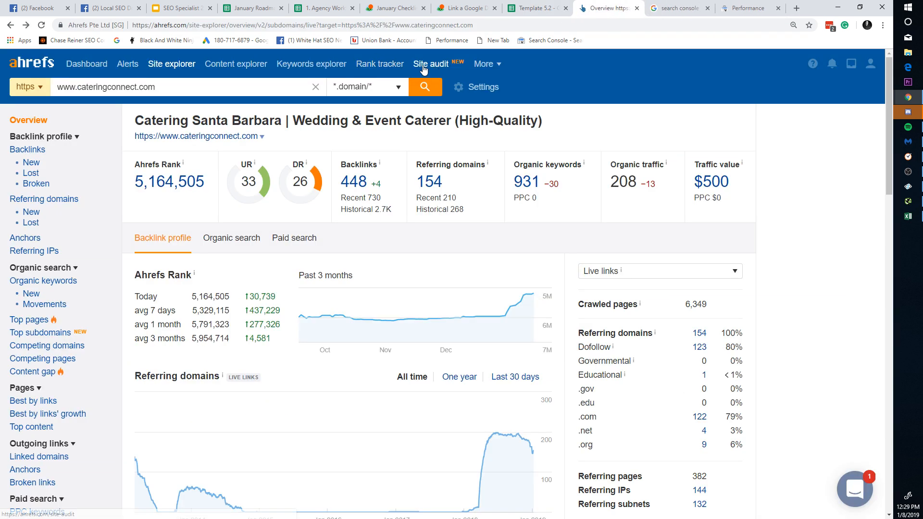
Step: Look up 'santa barbara catering' in Ahrefs Keywords Explorer: difficulty 25, volume 600
left_click(310, 64)
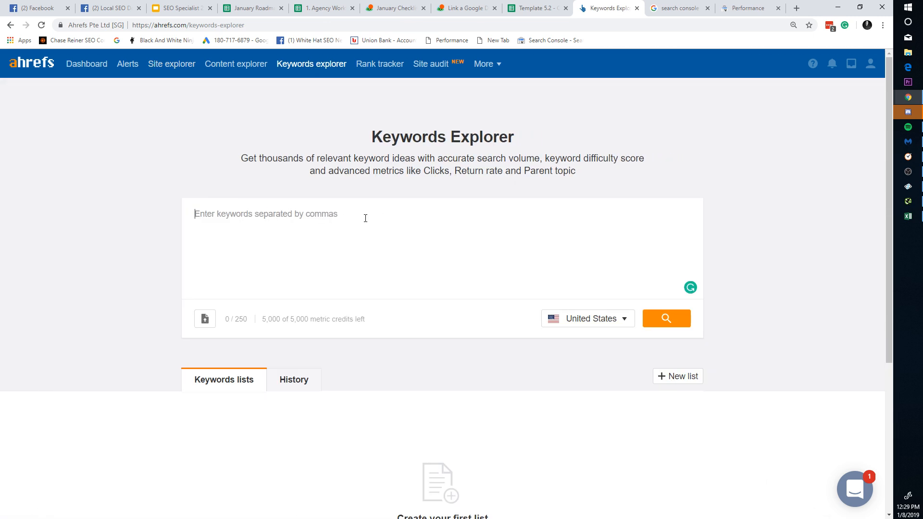
type("santa barbara catering")
left_click(689, 319)
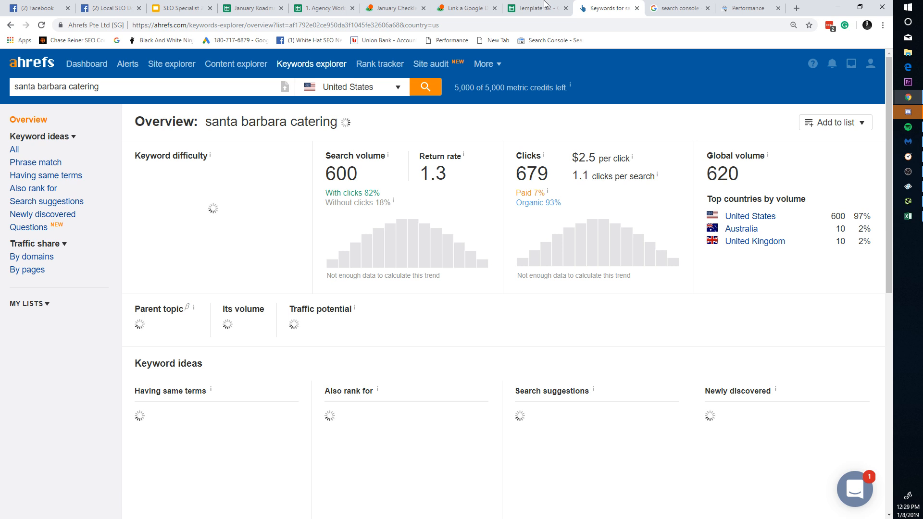
left_click(539, 8)
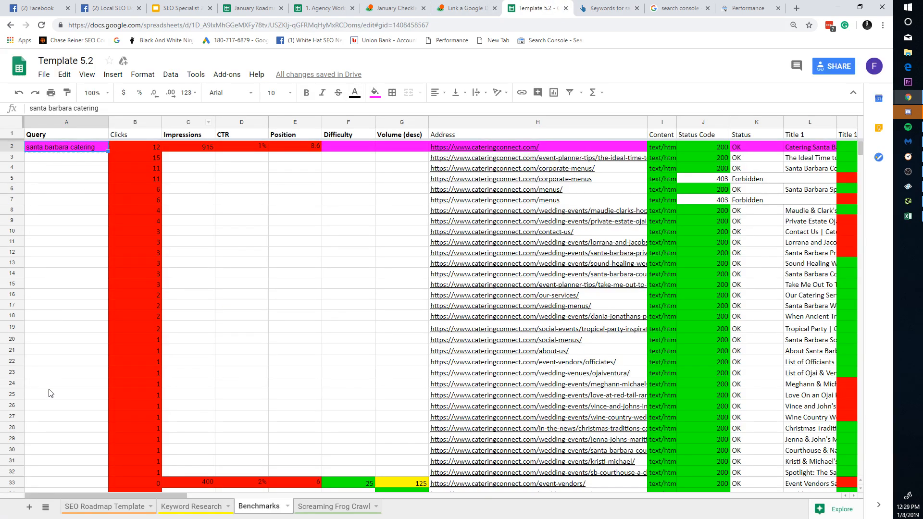
left_click(583, 6)
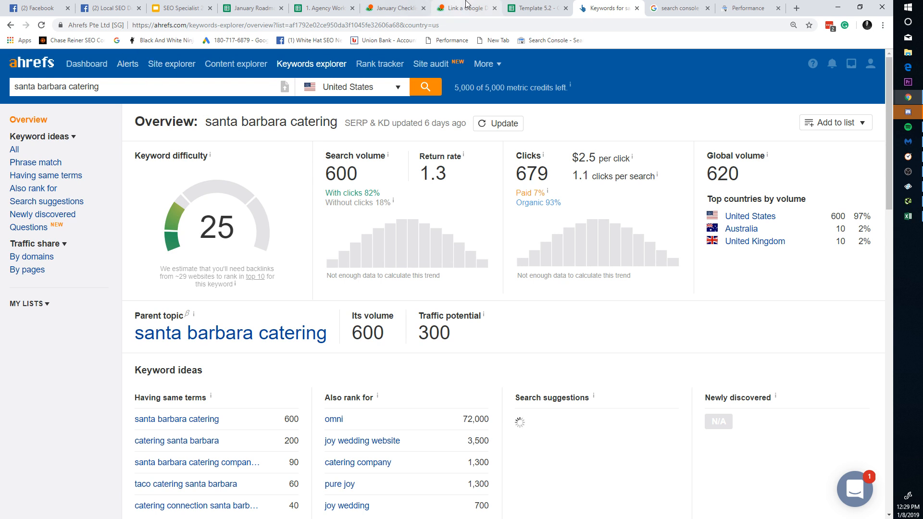
left_click(539, 8)
left_click(366, 155)
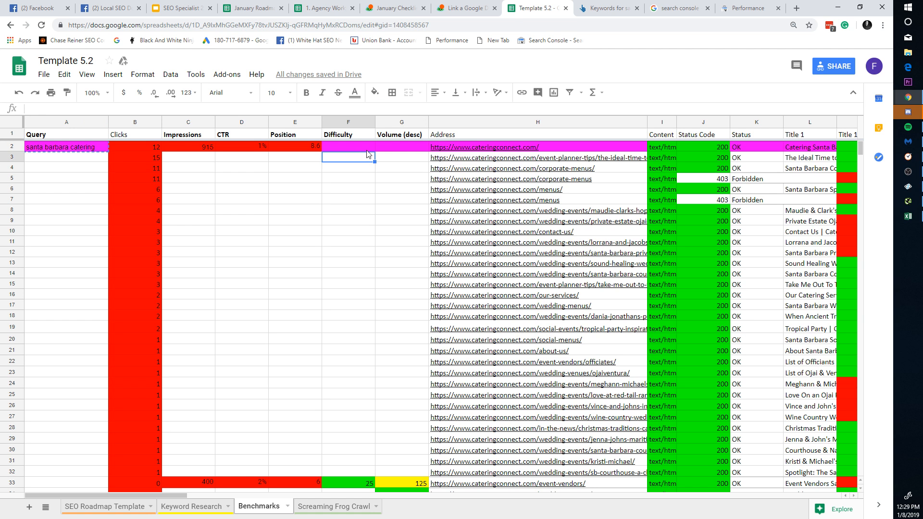
Step: Record difficulty 25 and volume 600 in the homepage row, then select the URL in H2
left_click(371, 148)
type("25")
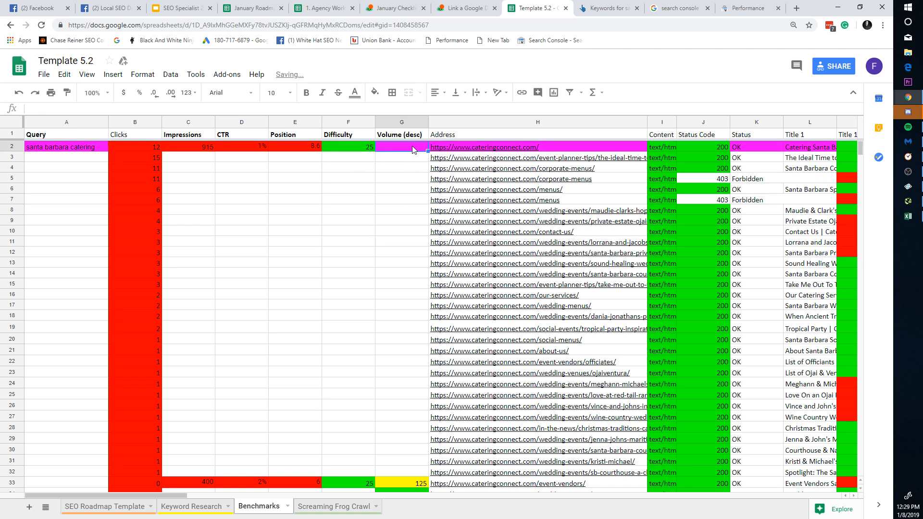
left_click(604, 9)
left_click(539, 7)
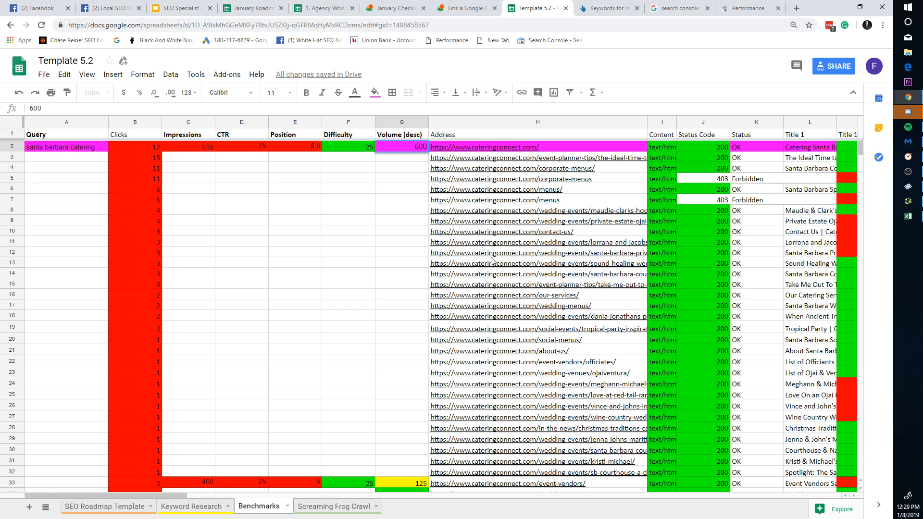
type("600")
key("Return")
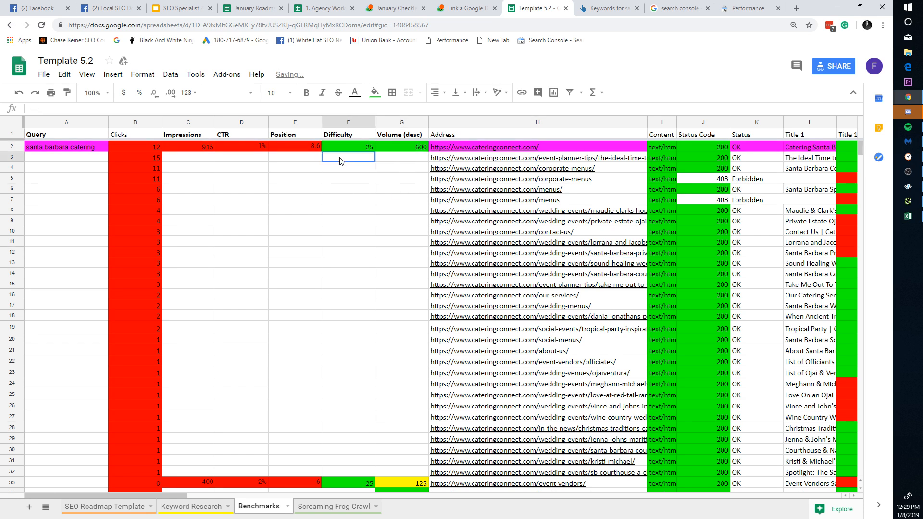
key("Down")
key("Down")
key("Down")
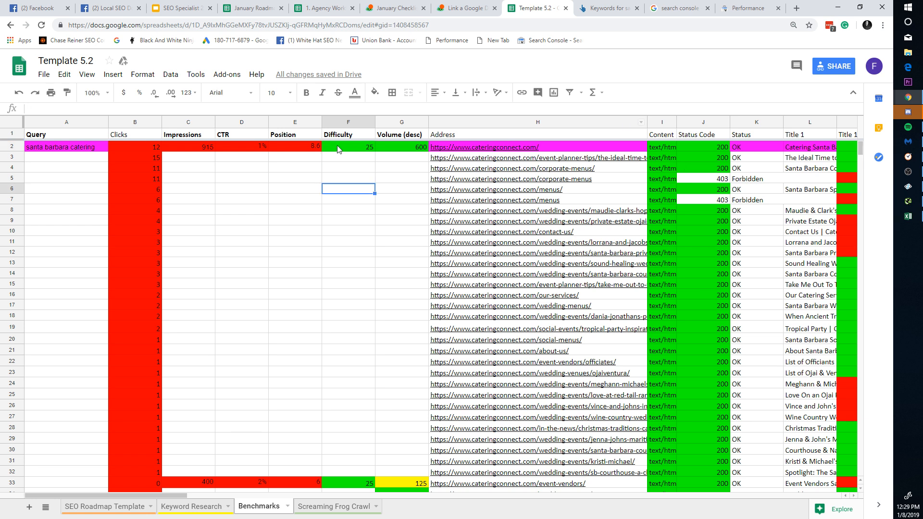
left_click(475, 148)
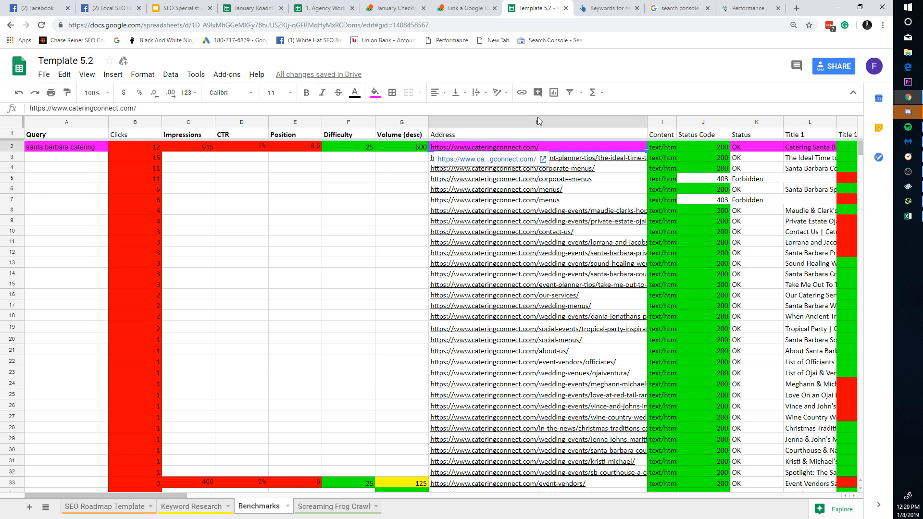
Step: Search the homepage URL in Ahrefs Keywords Explorer, then in Content Explorer
key("ctrl+Tab")
key("ctrl+a")
type("https://www.cateringconnect.com/")
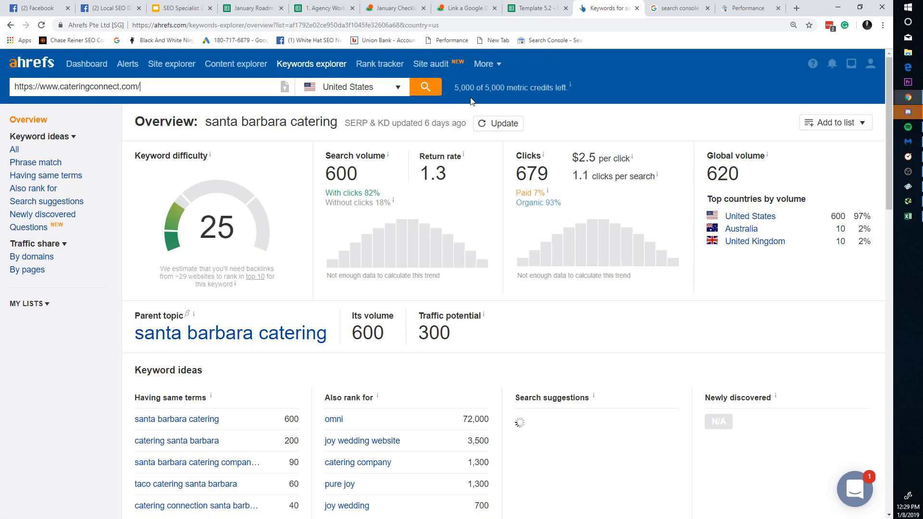
left_click(425, 89)
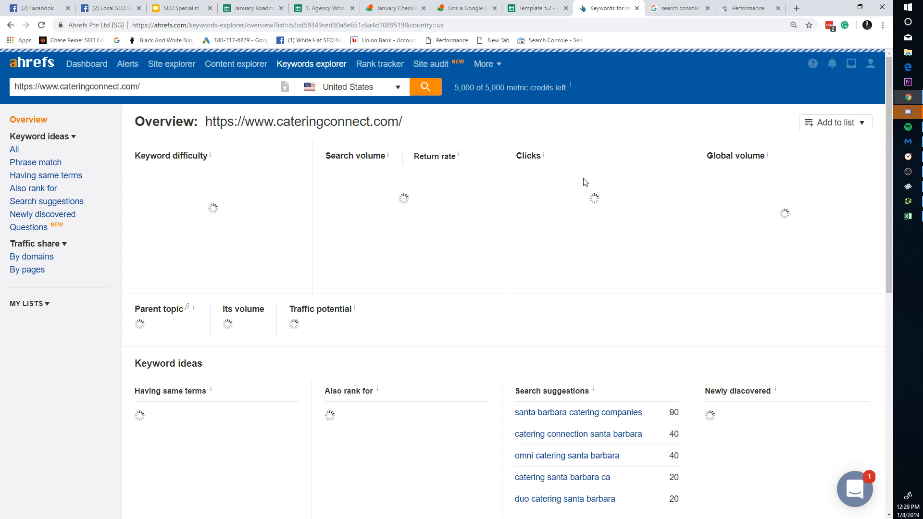
left_click(708, 8)
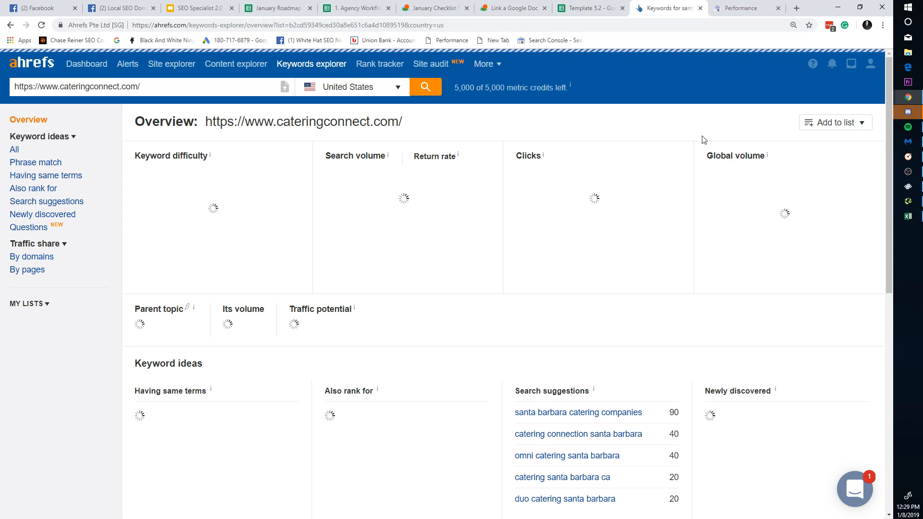
left_click(81, 64)
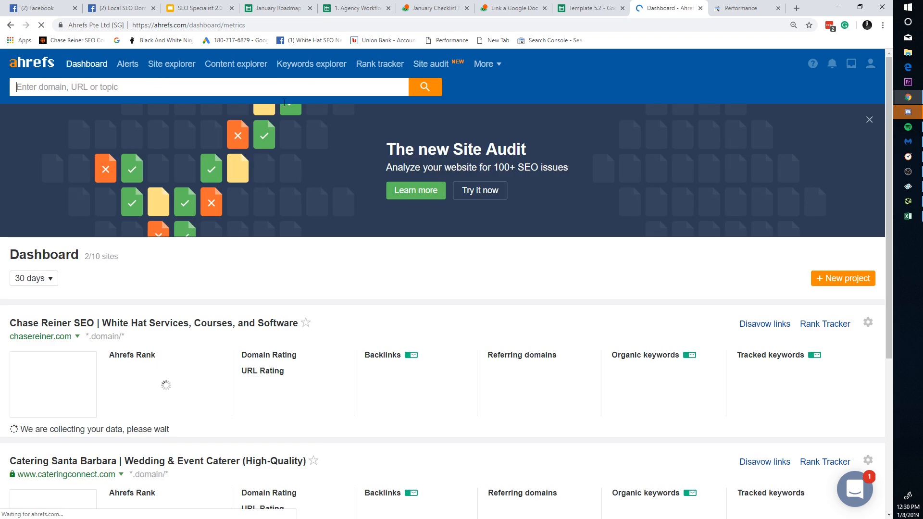
left_click(235, 63)
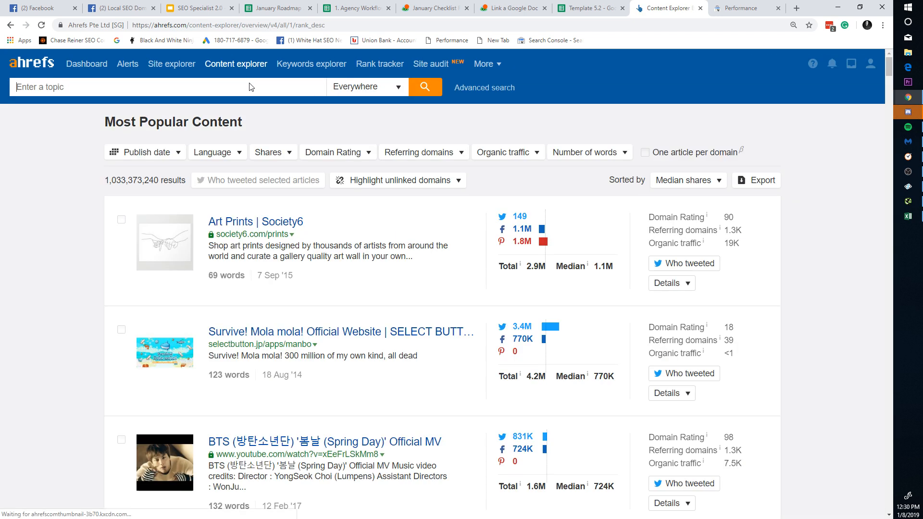
type("https://www.cateringconnect.com/")
key("Return")
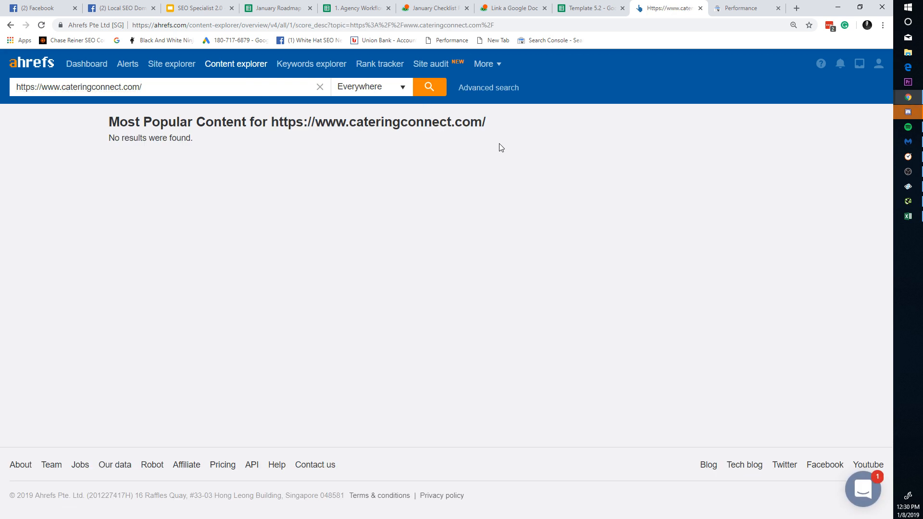
Step: Look up the homepage in Site Explorer, showing UR 33 and DR 26
triple_click(179, 92)
key("ctrl+c")
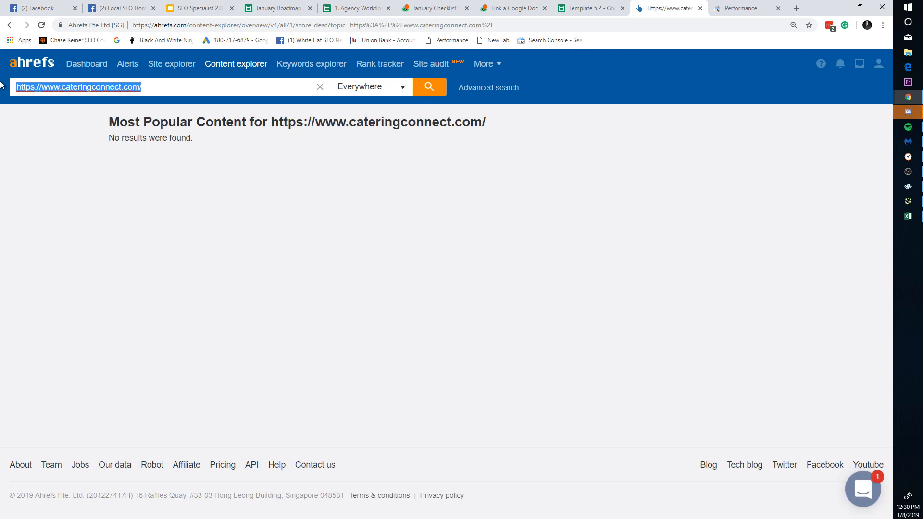
left_click(86, 67)
key("ctrl+v")
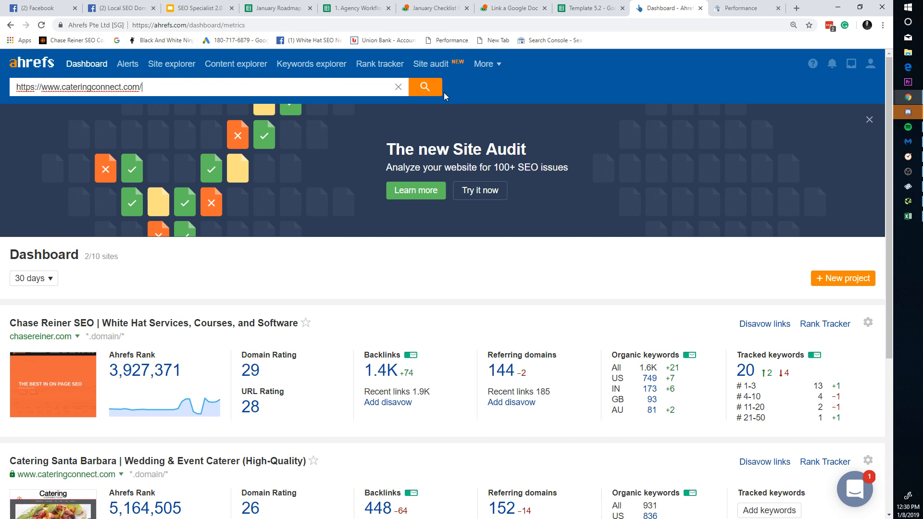
left_click(440, 92)
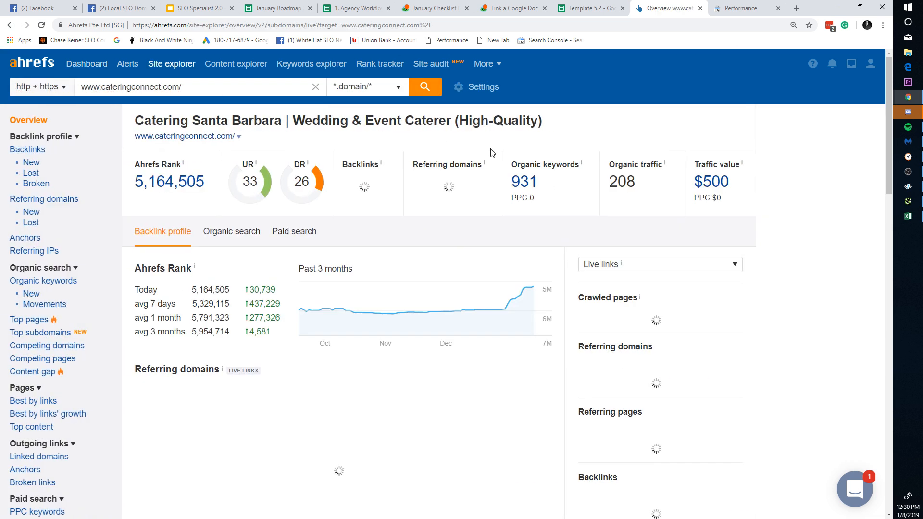
left_click_drag(241, 182, 259, 180)
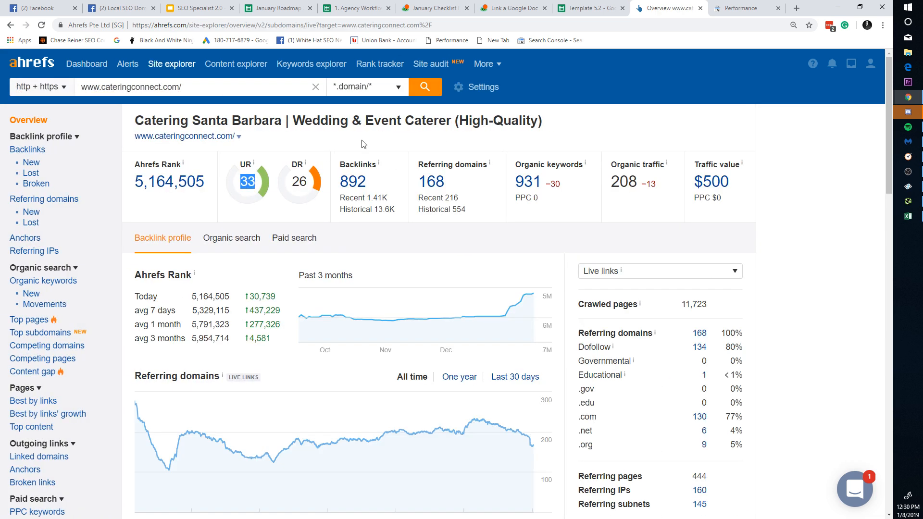
left_click(509, 7)
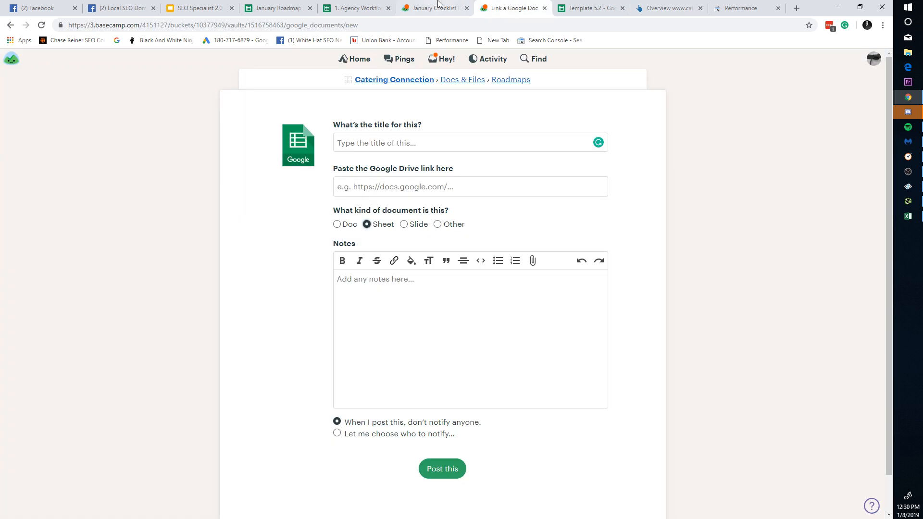
left_click(358, 8)
left_click(587, 8)
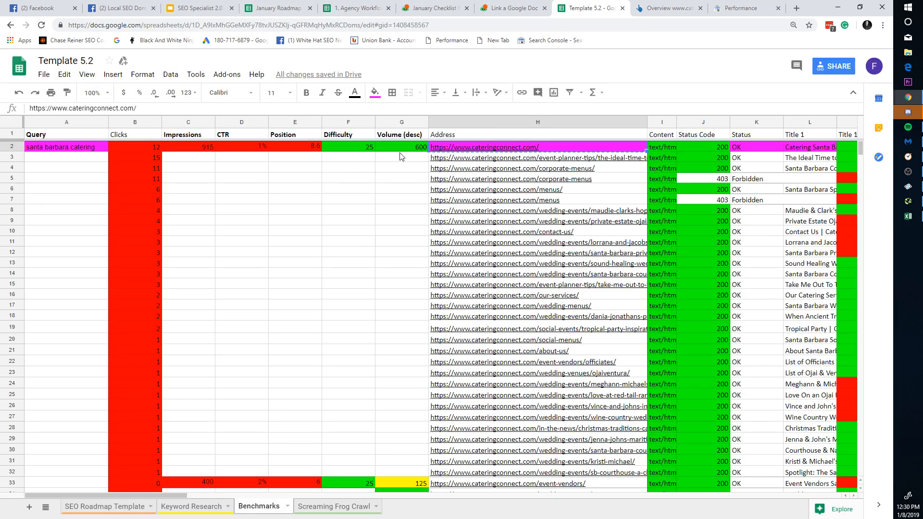
left_click(369, 150)
left_click(373, 190)
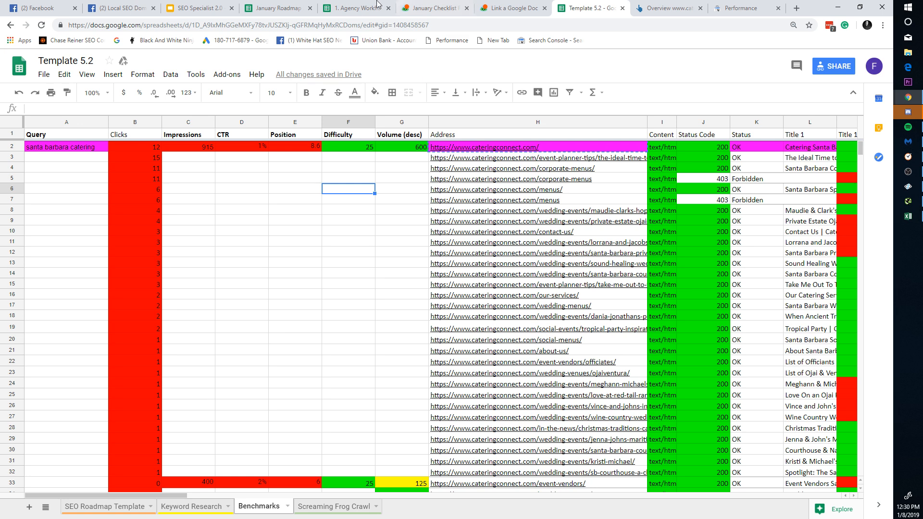
left_click(139, 8)
left_click(197, 8)
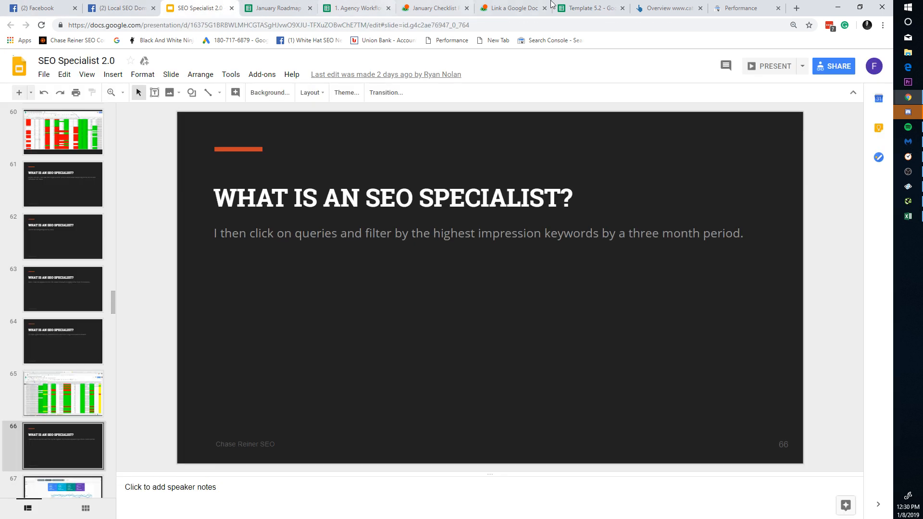
left_click(664, 7)
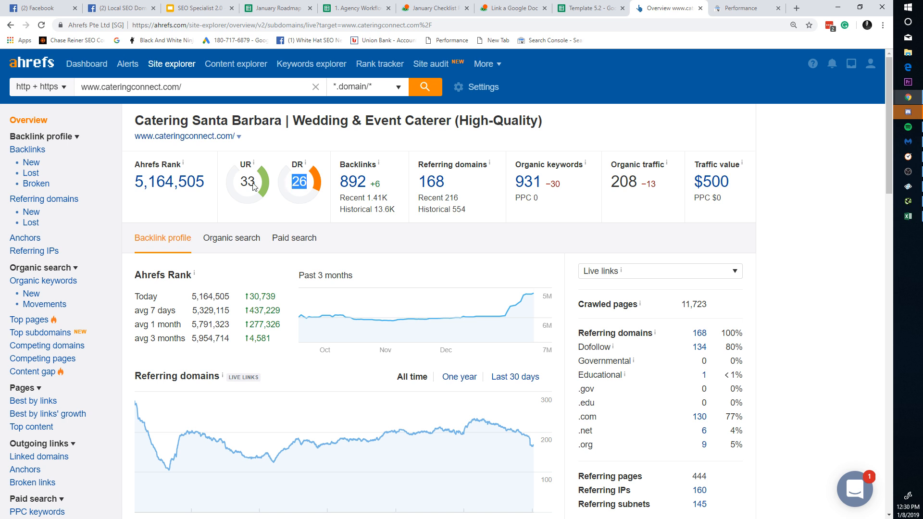
Step: Open the Windows search, clear the typed text and dismiss the panel
left_click(908, 5)
type("k")
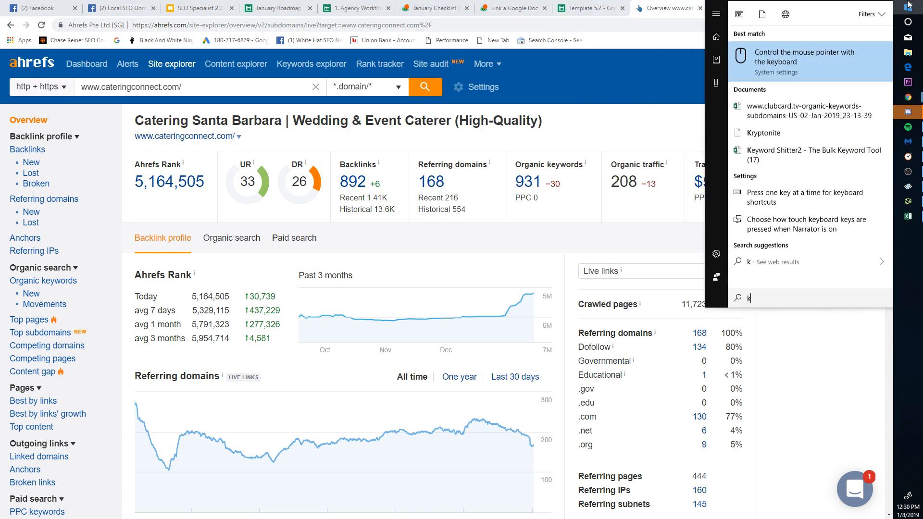
type("e")
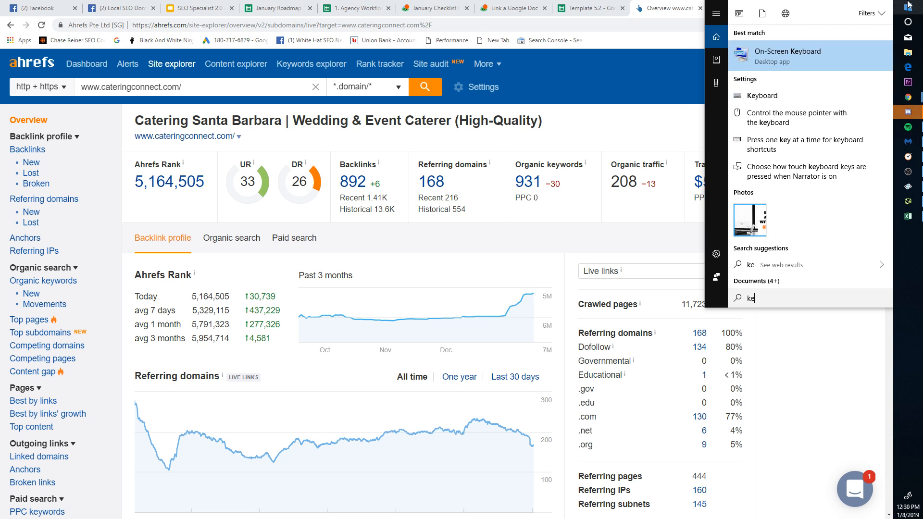
key("BackSpace")
key("BackSpace")
left_click(268, 193)
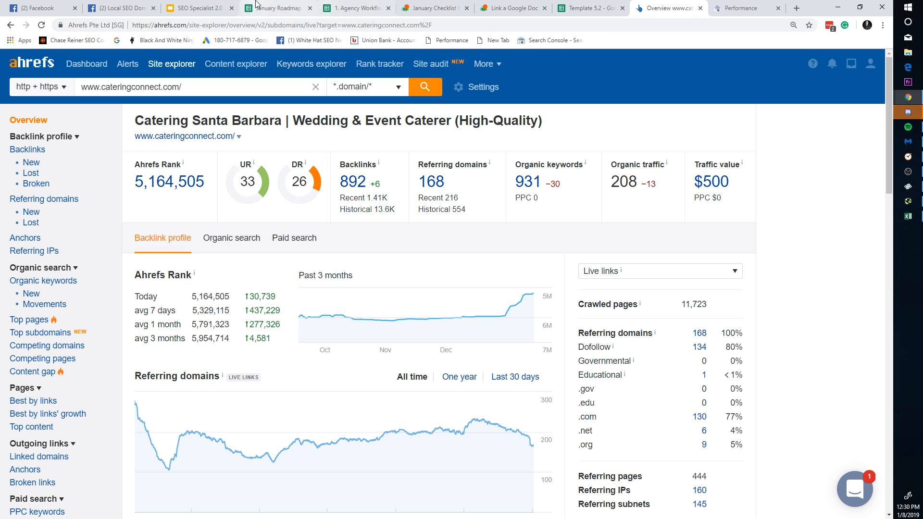
Step: Return to the Template 5.2 Benchmarks sheet and select the homepage URL in H2
left_click(278, 8)
left_click(369, 6)
left_click(513, 8)
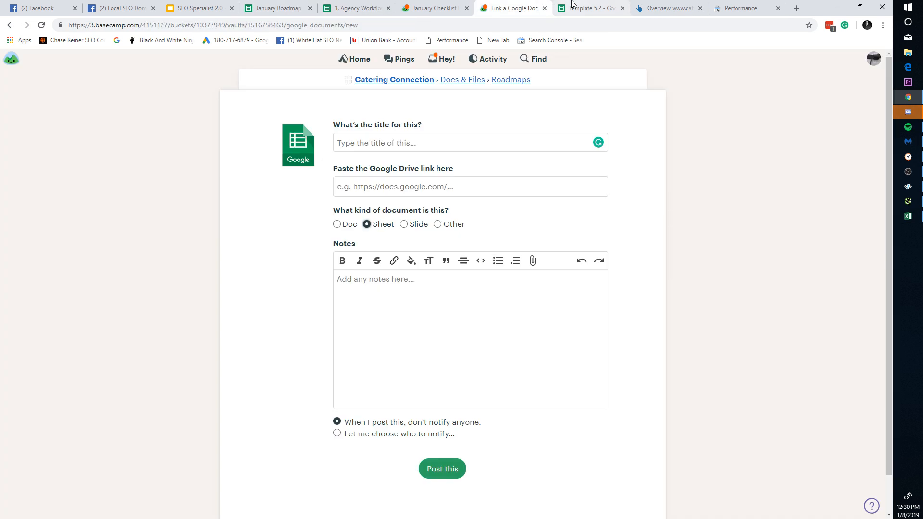
left_click(590, 8)
left_click(367, 149)
left_click(281, 182)
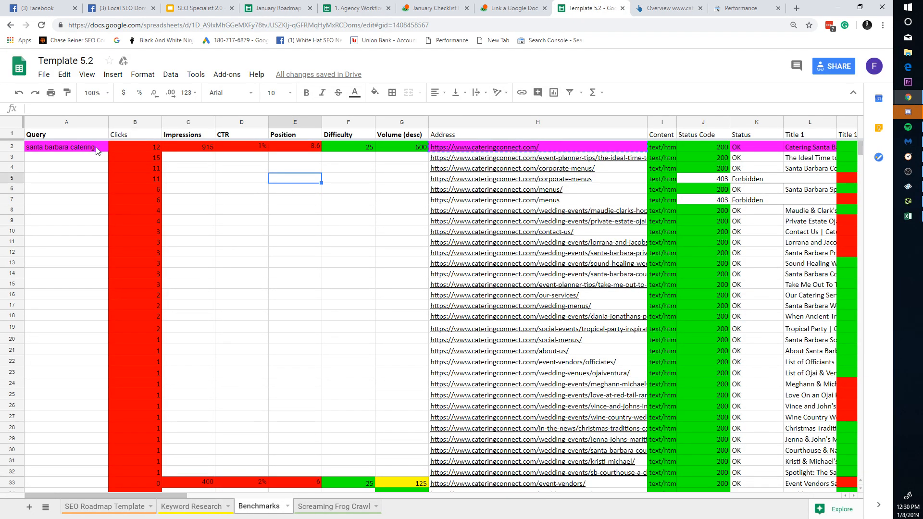
left_click(98, 149)
left_click(507, 148)
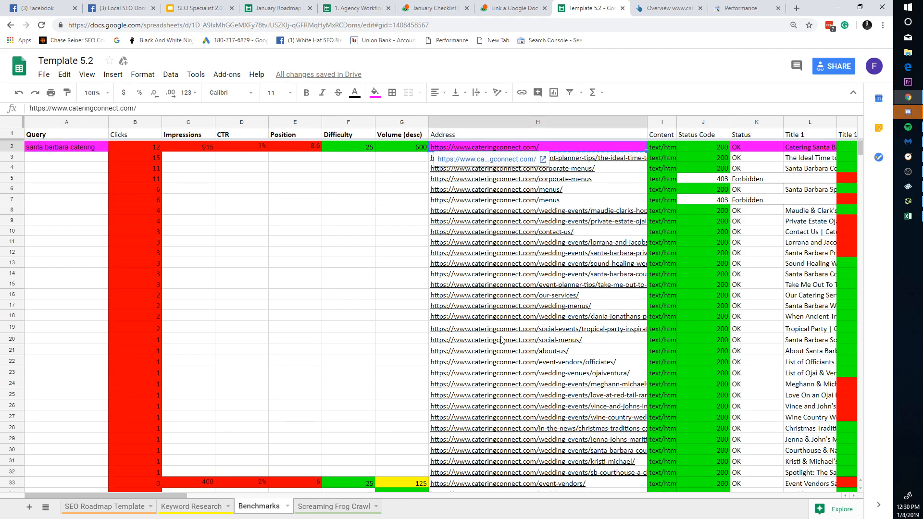
Step: Insert three empty columns to the left of the Address column
left_click_drag(187, 497, 844, 497)
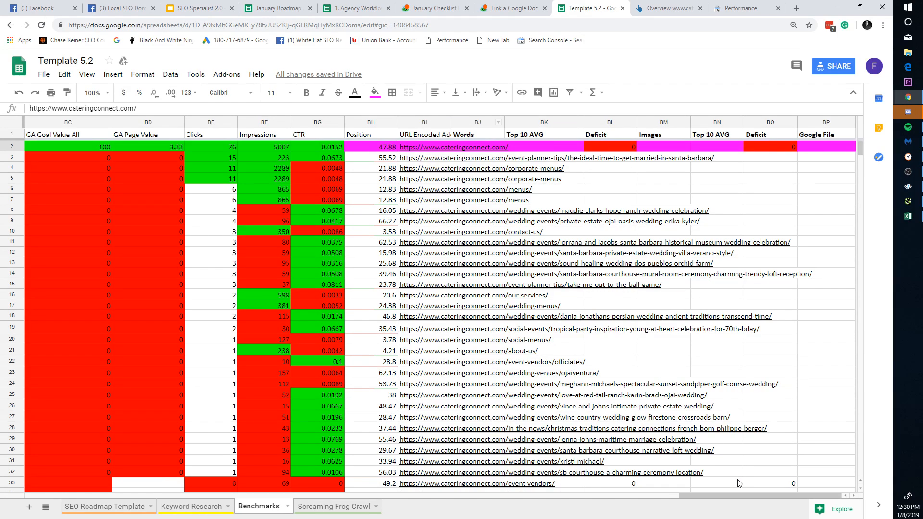
left_click_drag(742, 496, 172, 496)
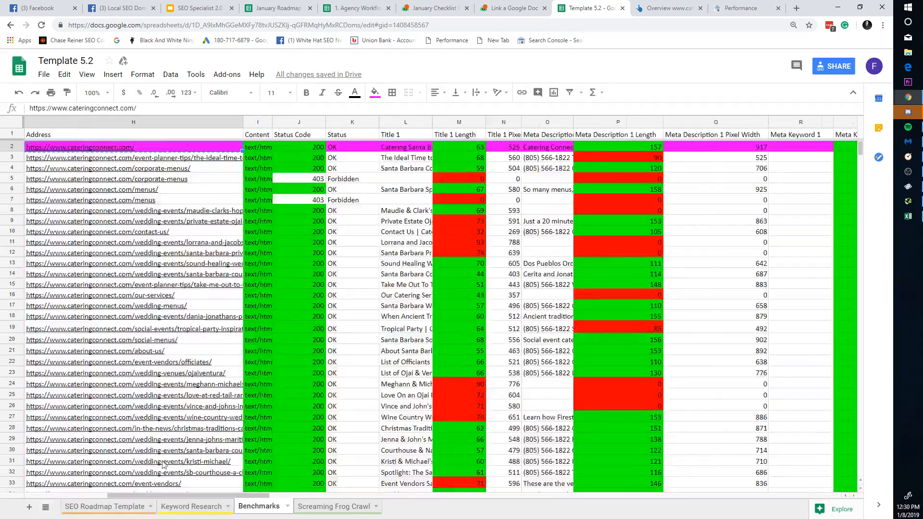
scroll(163, 463, "left", 5)
scroll(73, 462, "right", 10)
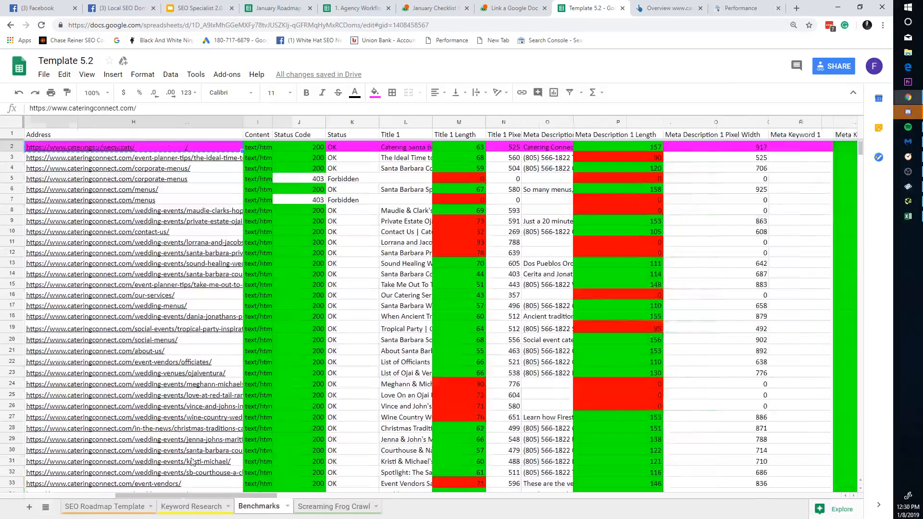
scroll(60, 459, "left", 10)
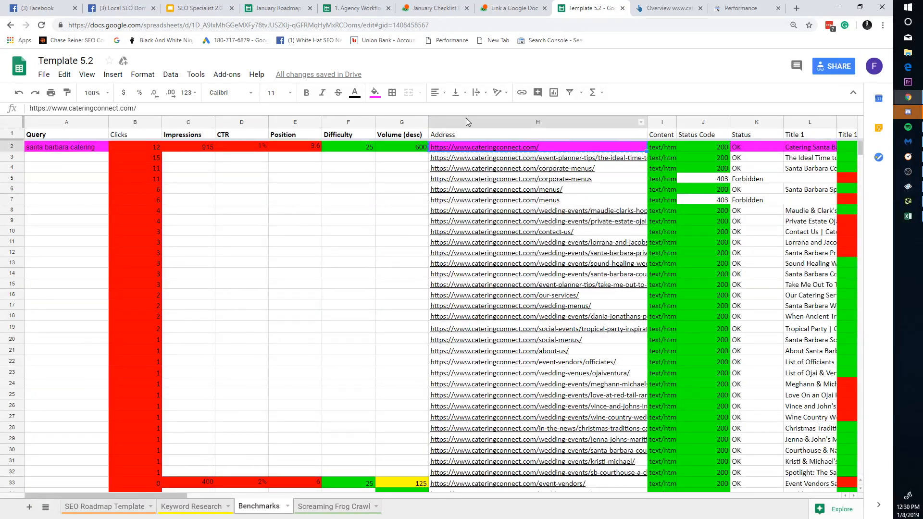
right_click(466, 121)
left_click(526, 196)
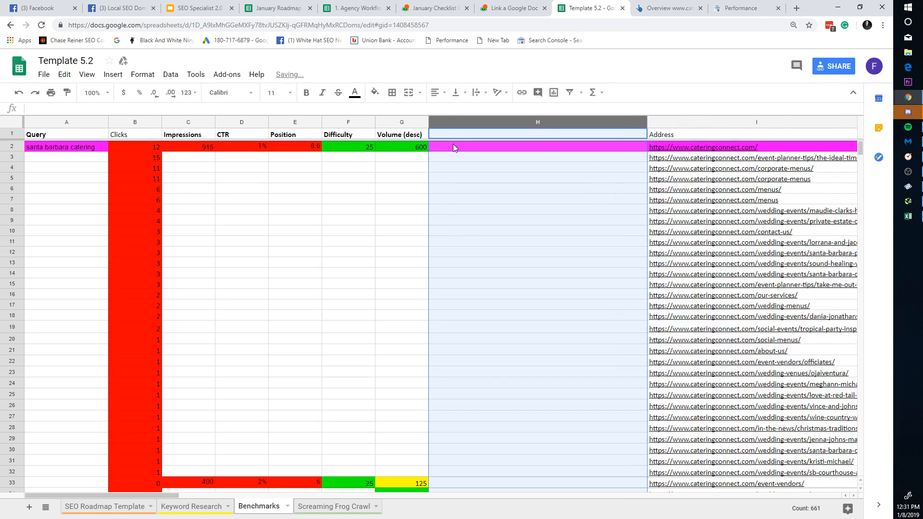
left_click(449, 133)
right_click(584, 120)
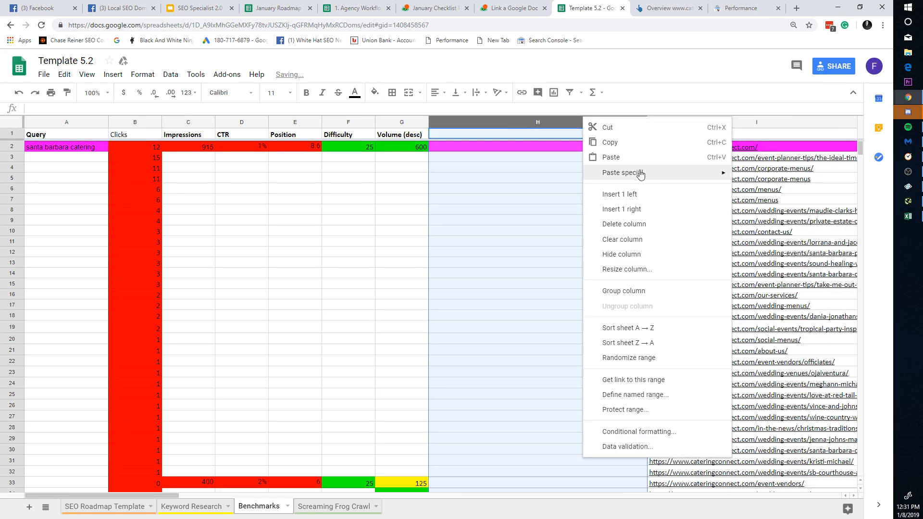
left_click(619, 194)
right_click(487, 121)
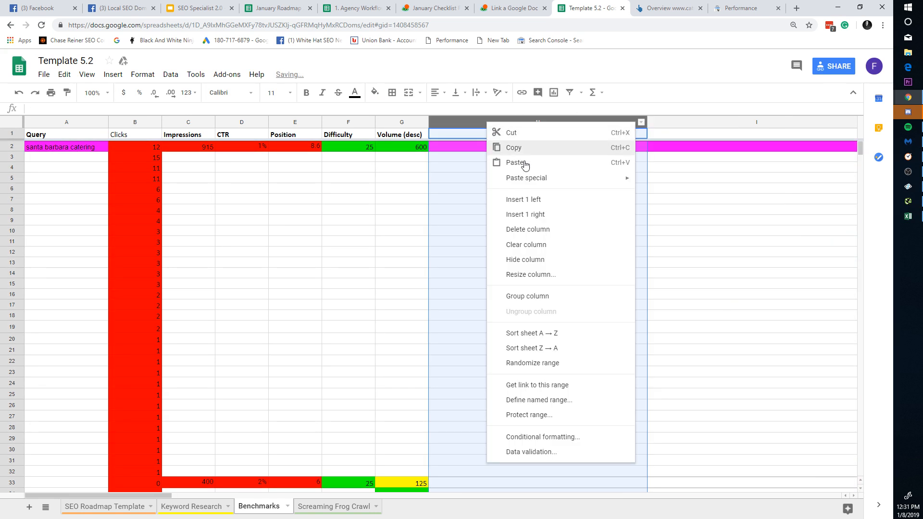
left_click(542, 200)
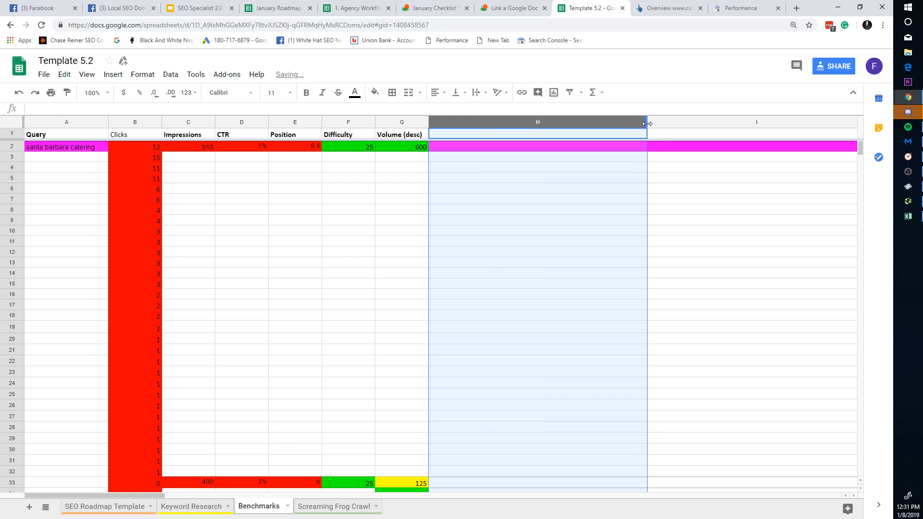
Step: Narrow the new columns H, I and J so the Address URLs show
left_click_drag(647, 124, 479, 124)
left_click_drag(699, 123, 525, 124)
left_click_drag(743, 123, 581, 120)
left_click(465, 133)
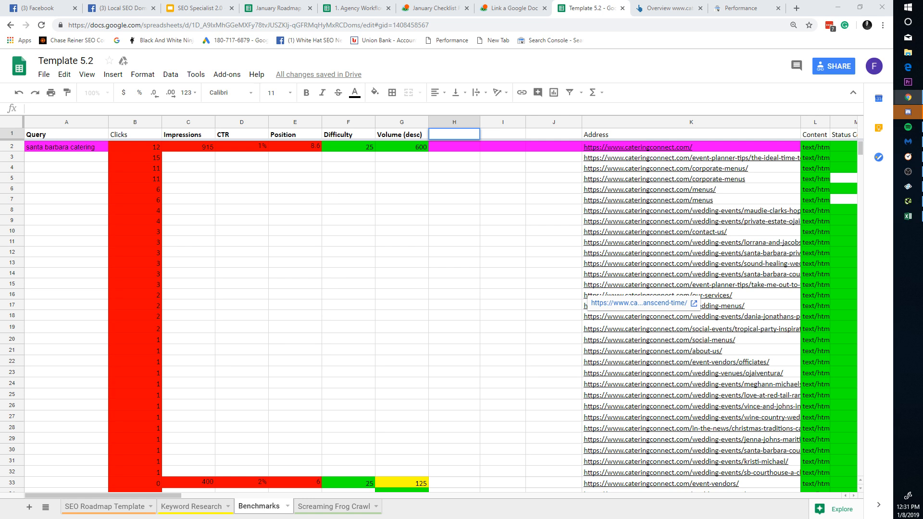
Step: Enter headers IL, EL and UR in H1:J1 and the homepage UR 33 in J2
double_click(454, 133)
type("IL")
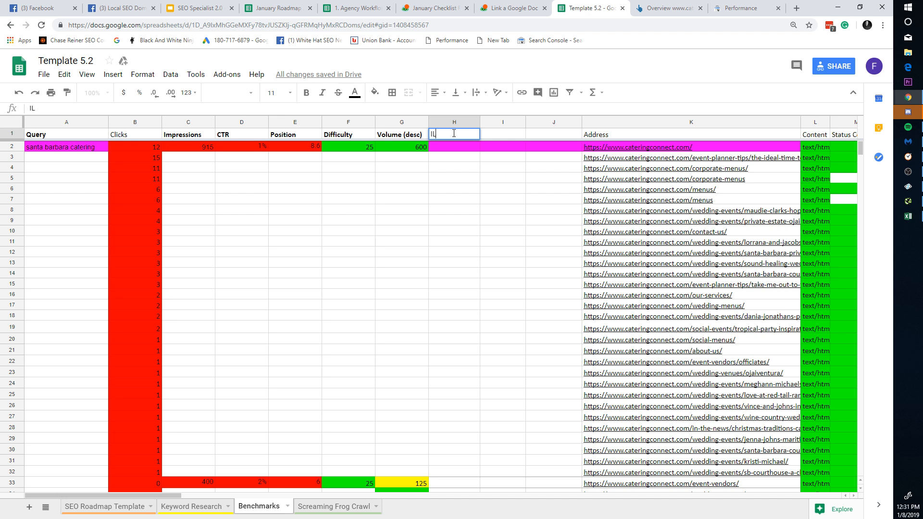
key("Tab")
type("EL")
key("Tab")
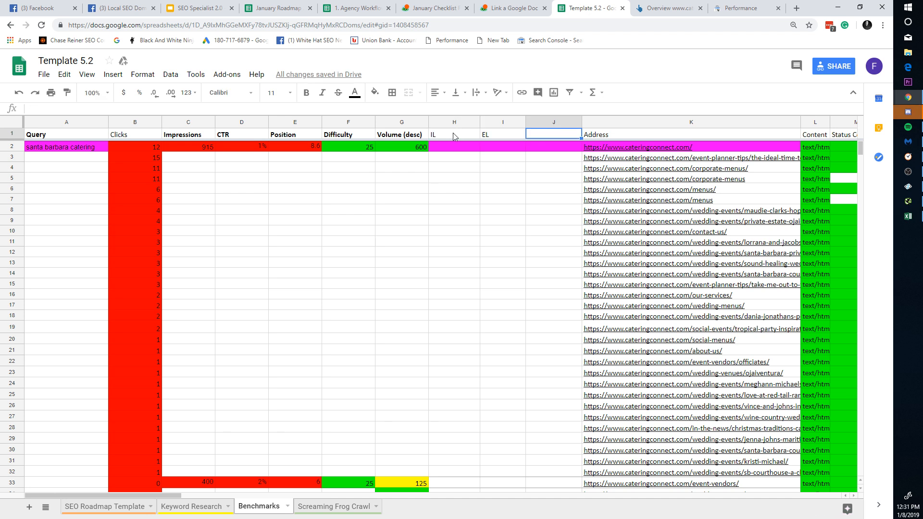
type("UR")
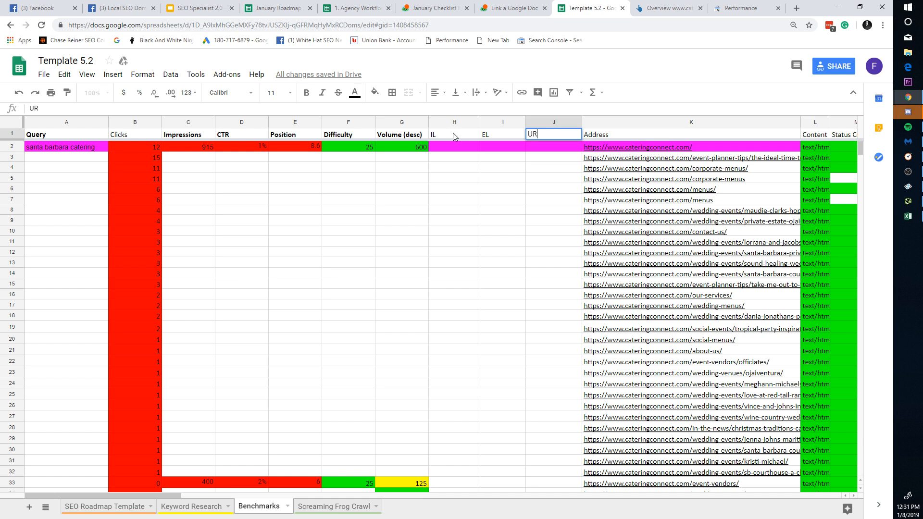
left_click(568, 150)
type("33")
left_click(563, 188)
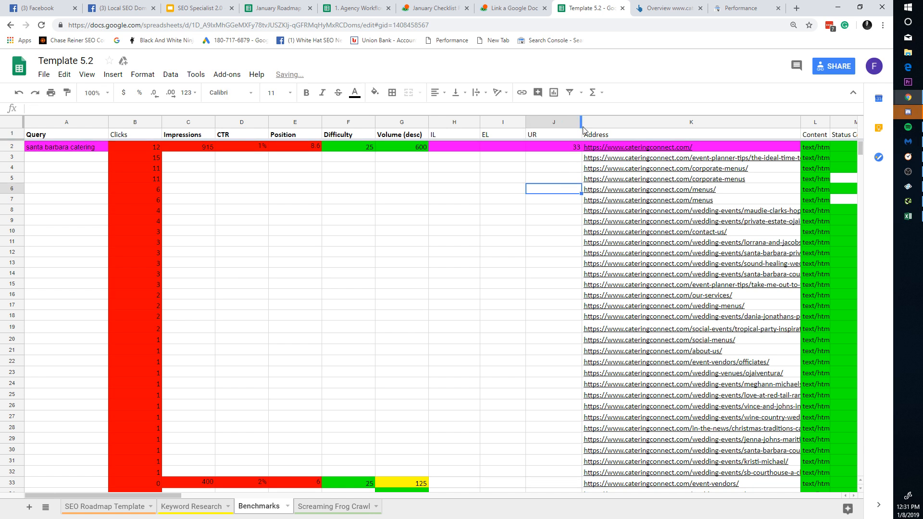
Step: Narrow columns J and I so the new metric columns stay compact
left_click_drag(582, 126, 563, 126)
left_click(550, 121)
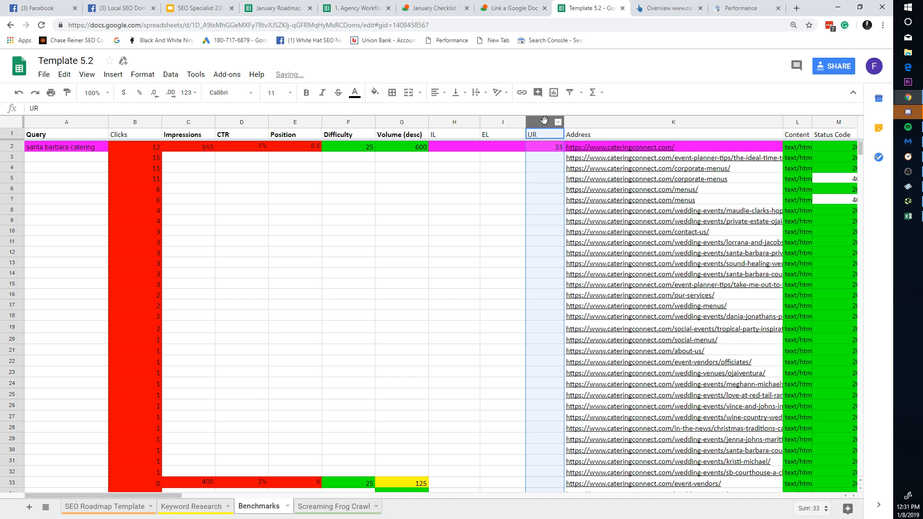
right_click(545, 120)
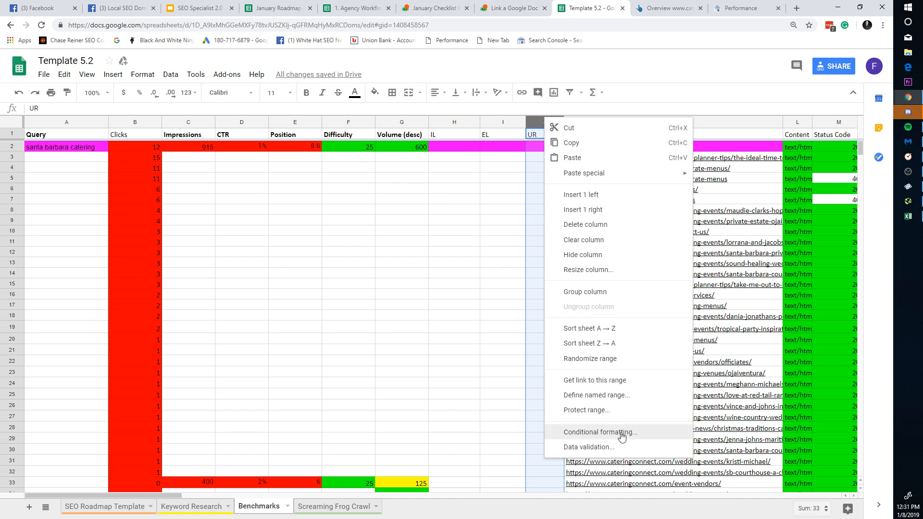
left_click(494, 266)
left_click(542, 149)
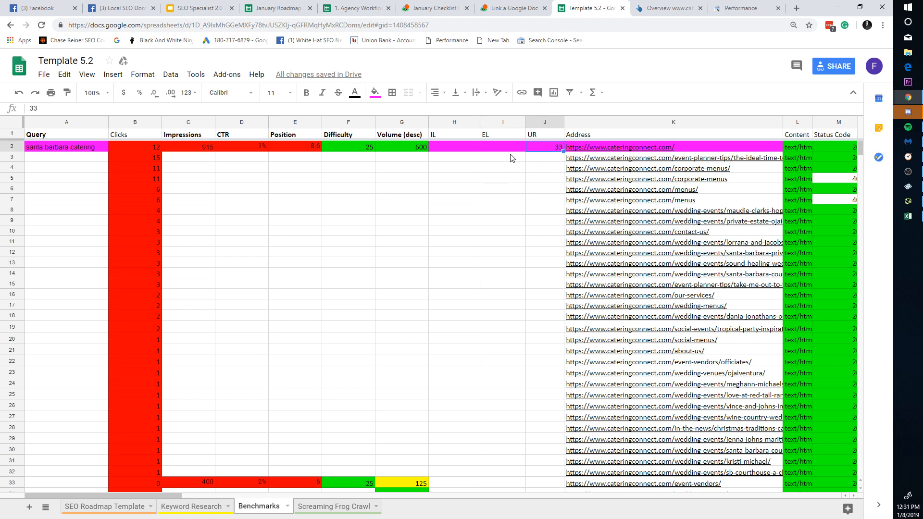
left_click(510, 155)
left_click(510, 149)
left_click_drag(504, 147, 473, 147)
left_click(499, 145)
left_click(467, 149)
left_click(487, 146)
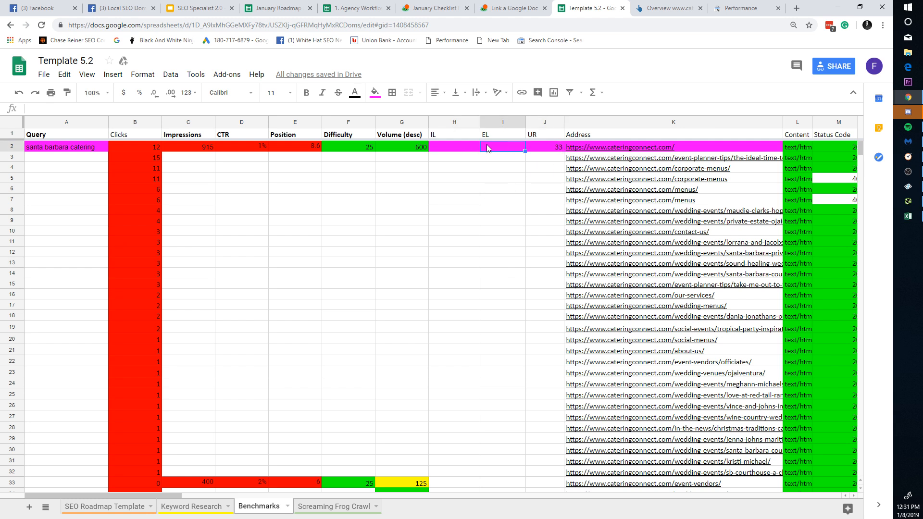
left_click_drag(525, 121, 468, 120)
Step: Show cateringconnect.com's Top pages Best by links report in Ahrefs, homepage at 99 referring domains
left_click(658, 5)
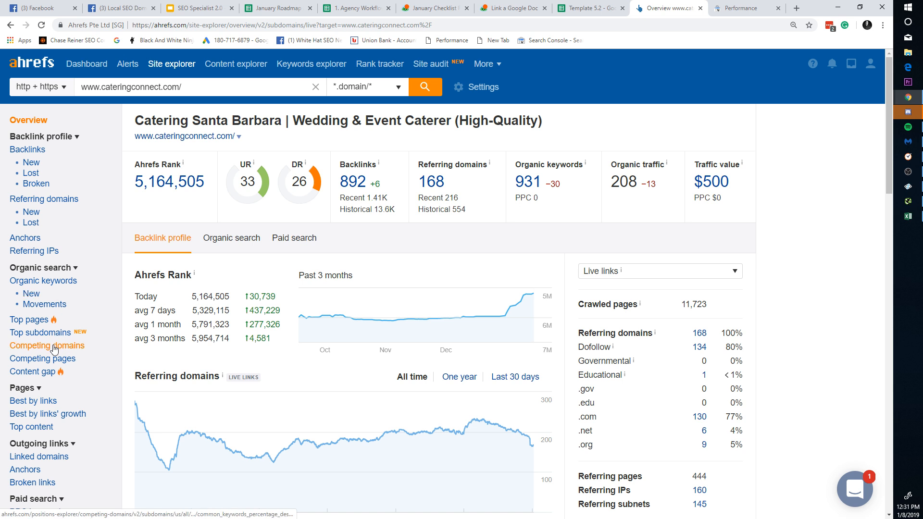
left_click(50, 321)
left_click(34, 401)
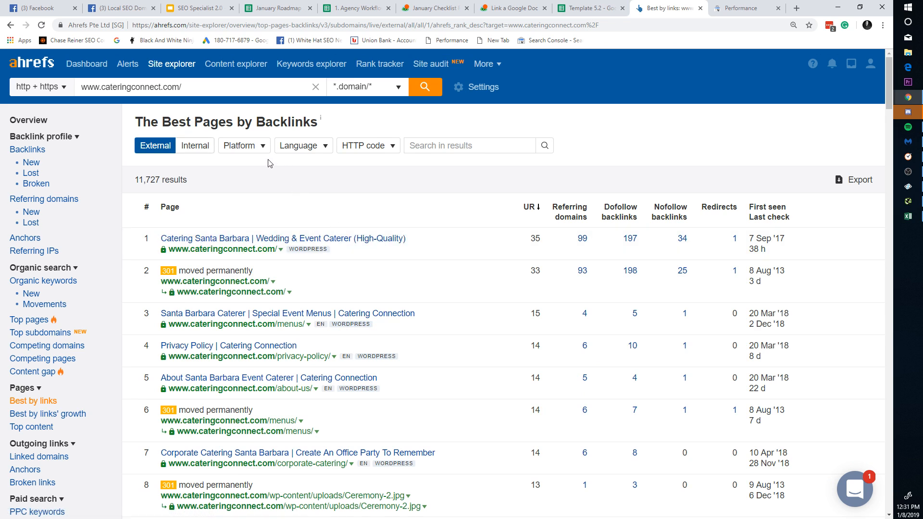
left_click(485, 146)
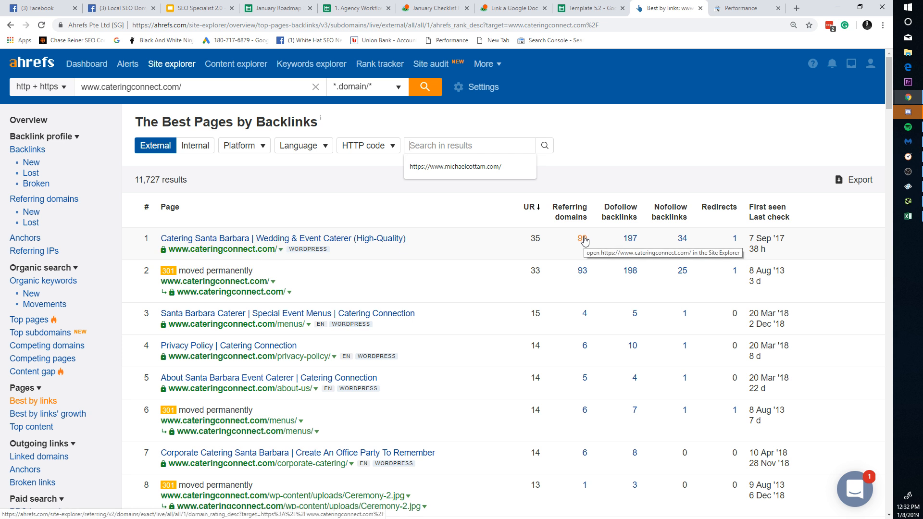
Step: Record 99 as the homepage's EL value in cell I2
left_click(593, 9)
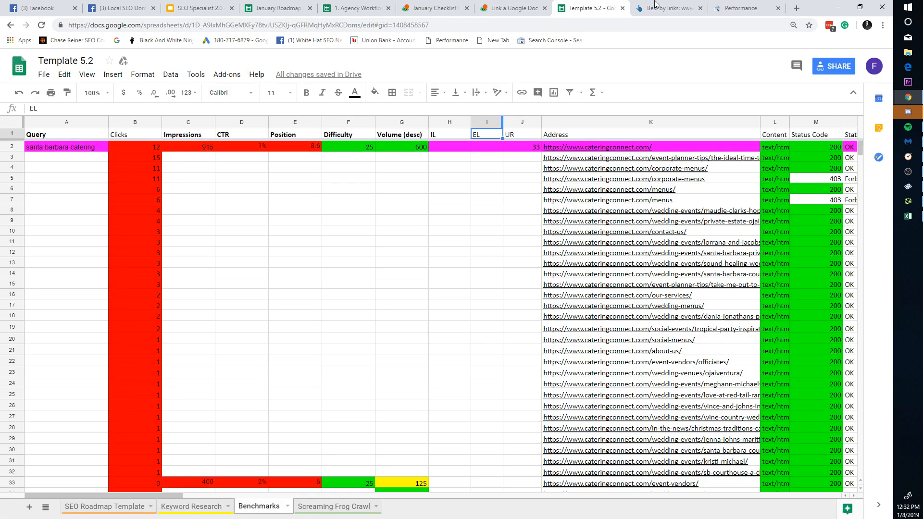
left_click(732, 7)
left_click(596, 8)
left_click(484, 149)
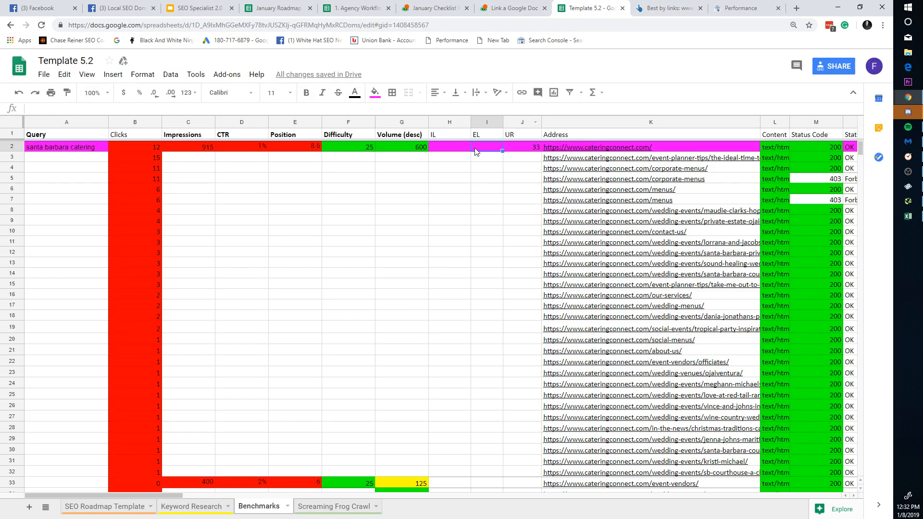
left_click(505, 183)
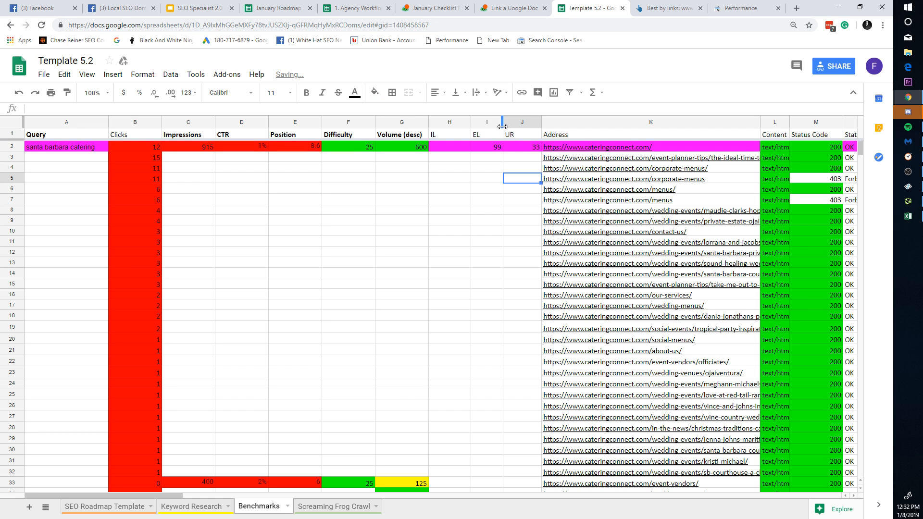
Step: Narrow columns I and H further
left_click_drag(503, 126, 450, 128)
left_click(503, 150)
left_click(490, 192)
left_click(452, 168)
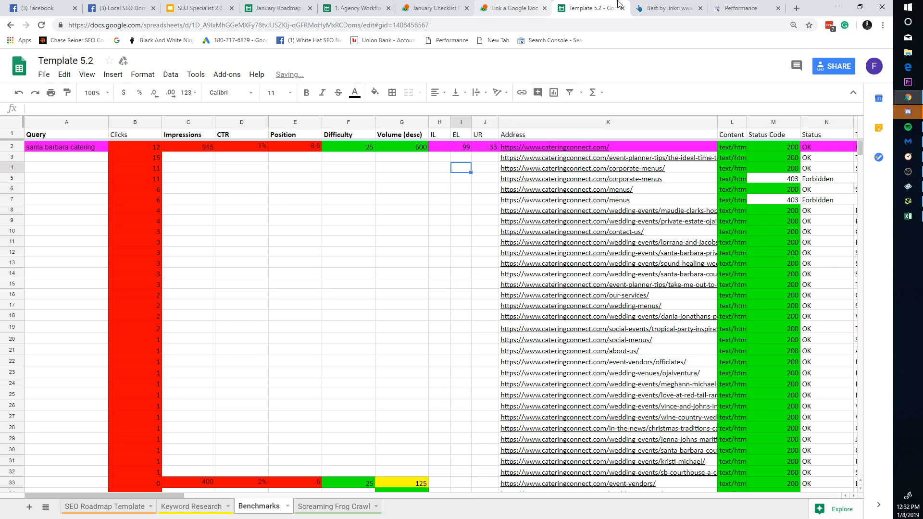
left_click(668, 8)
left_click(589, 8)
left_click(439, 148)
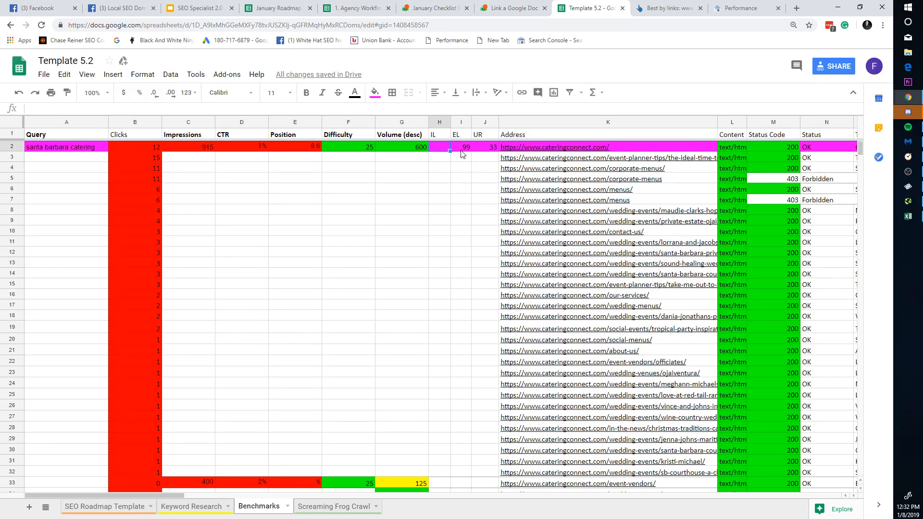
left_click(476, 179)
Step: Recheck the homepage row cells, leaving the IL value in H2 empty
double_click(459, 147)
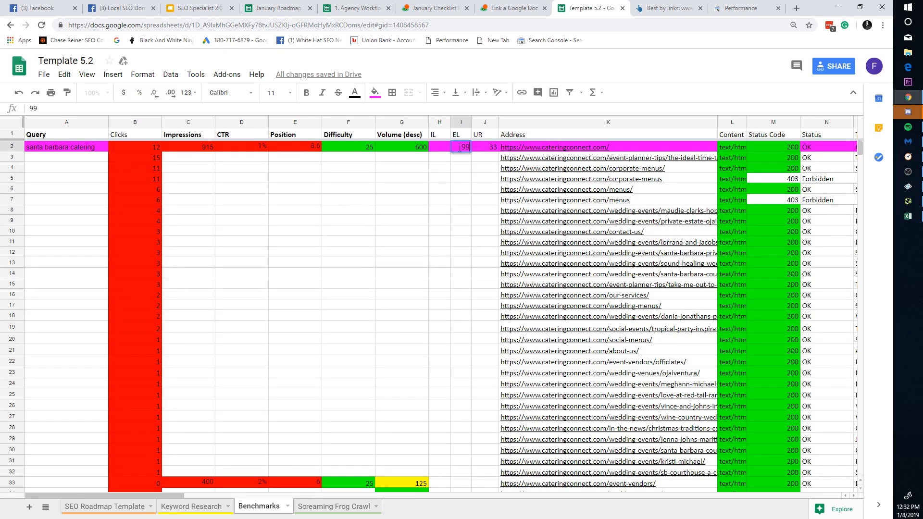
left_click(447, 148)
left_click(462, 150)
left_click(442, 148)
right_click(439, 125)
left_click(429, 144)
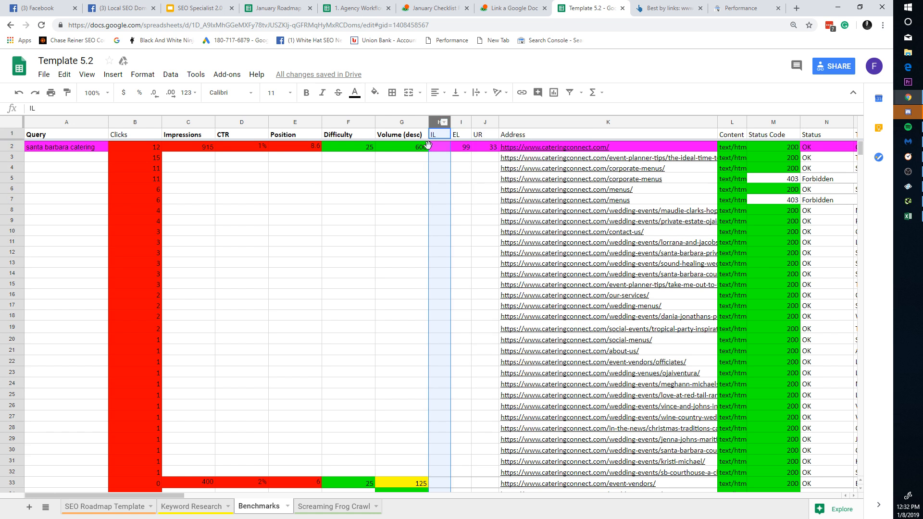
left_click(439, 135)
double_click(442, 145)
left_click(442, 139)
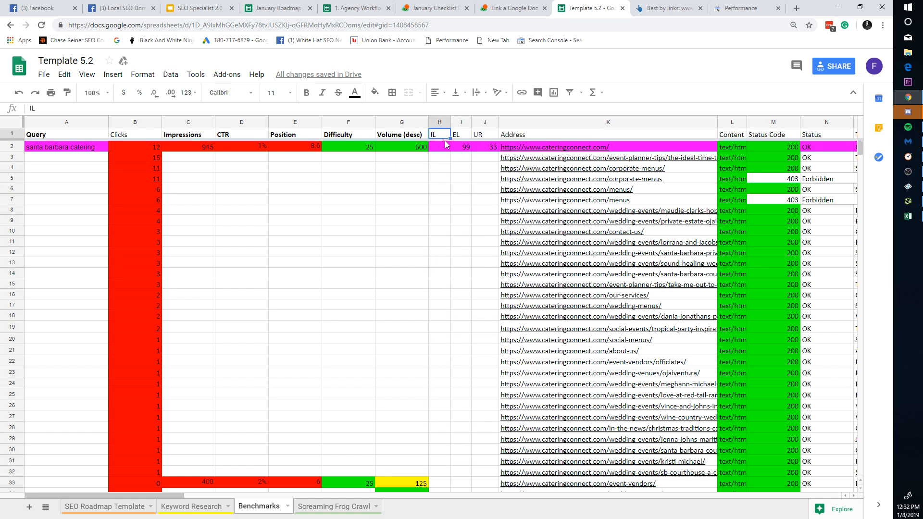
left_click(441, 148)
double_click(92, 148)
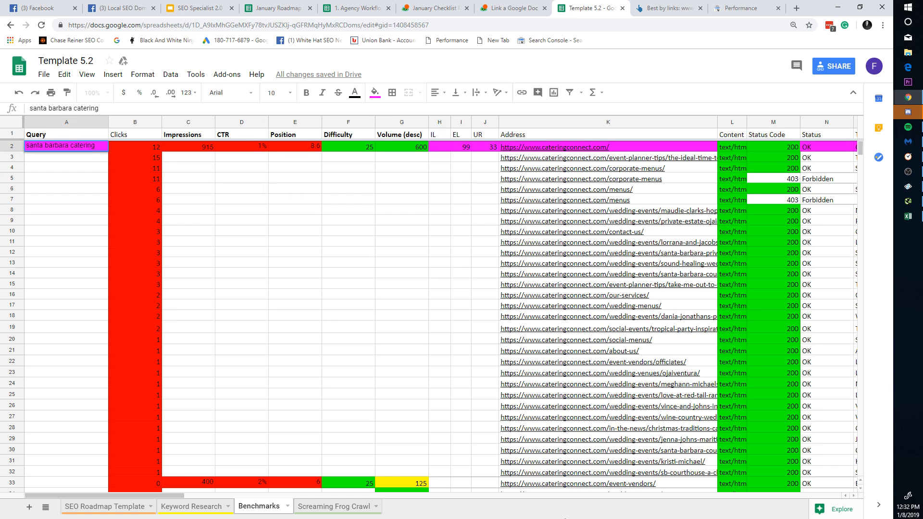
Step: Find the homepage in the Sitebulb audit by its pasted URL and open its URL details
left_click(904, 190)
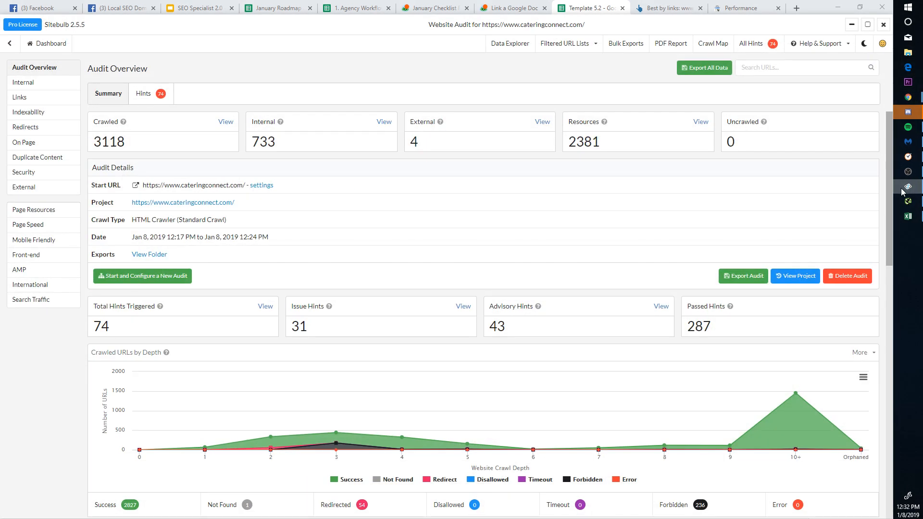
left_click(765, 60)
type("https://www.cateringconnect.com/")
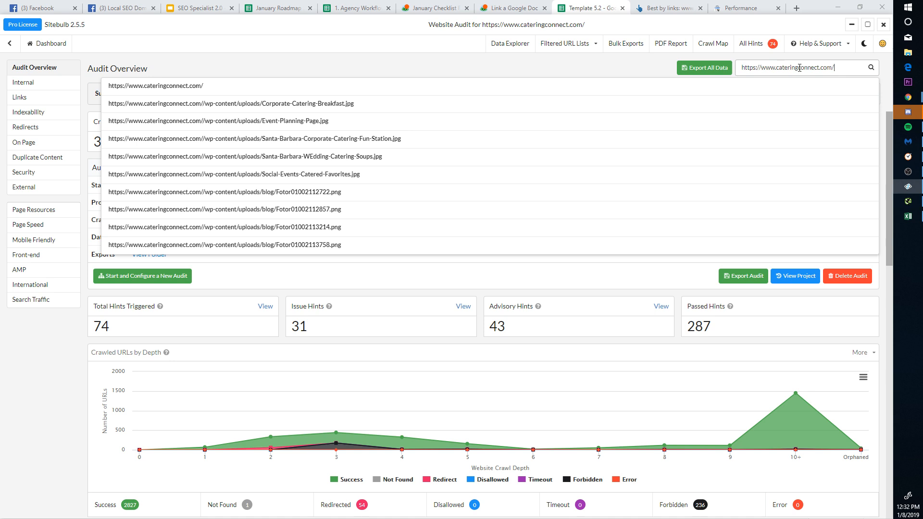
left_click(34, 45)
left_click(798, 67)
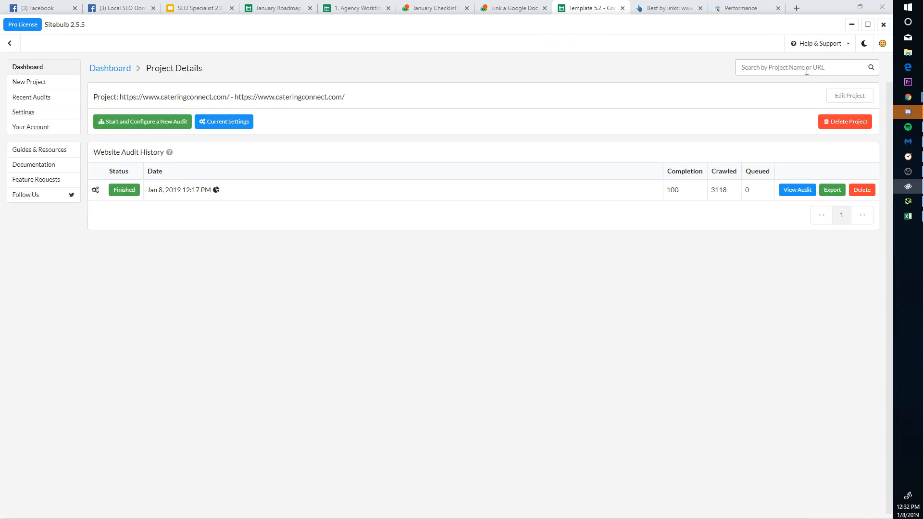
type("https://www.cateringconnect.com/")
left_click(788, 190)
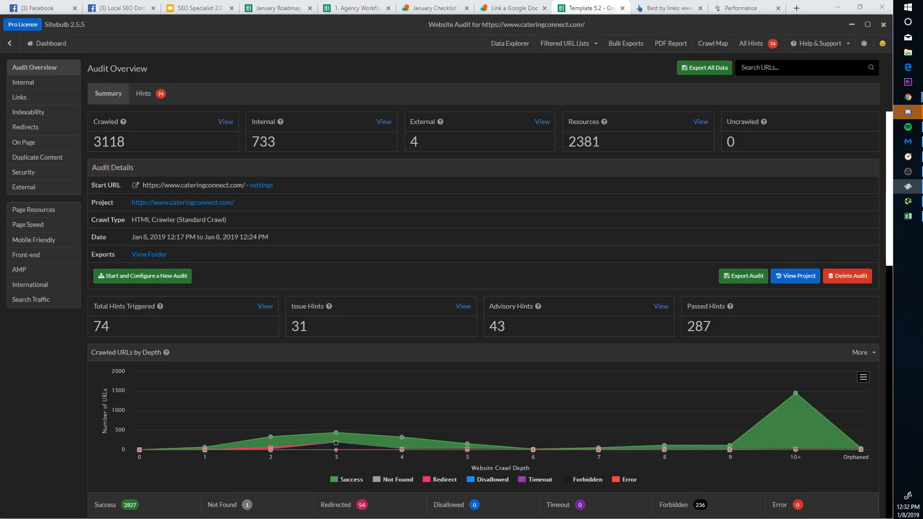
left_click(798, 67)
type("https://www.cateringconnect.com/")
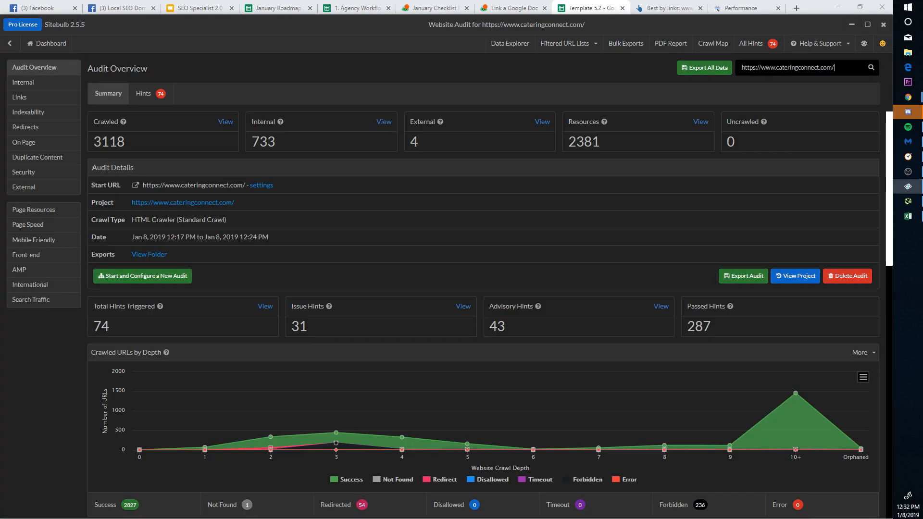
left_click(264, 86)
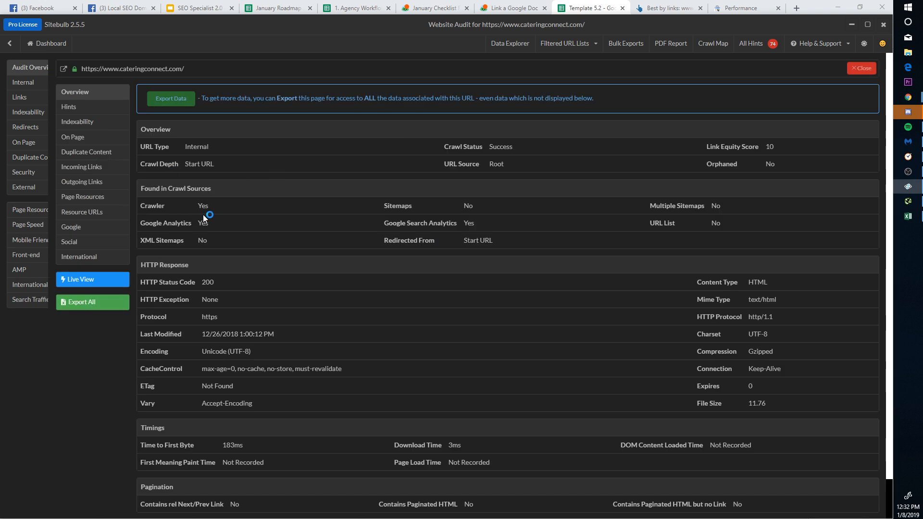
Step: Show the homepage's incoming internal links and export all its data to Excel, saving and opening it
left_click(105, 169)
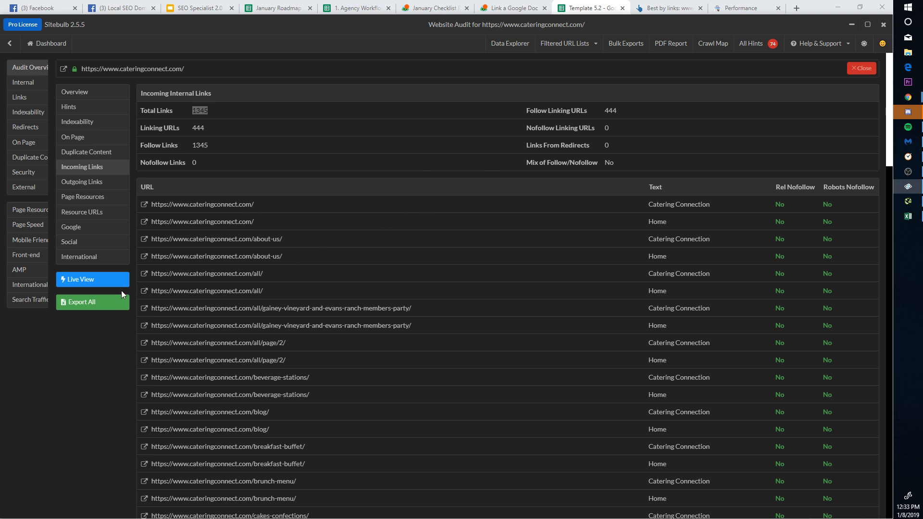
left_click(113, 302)
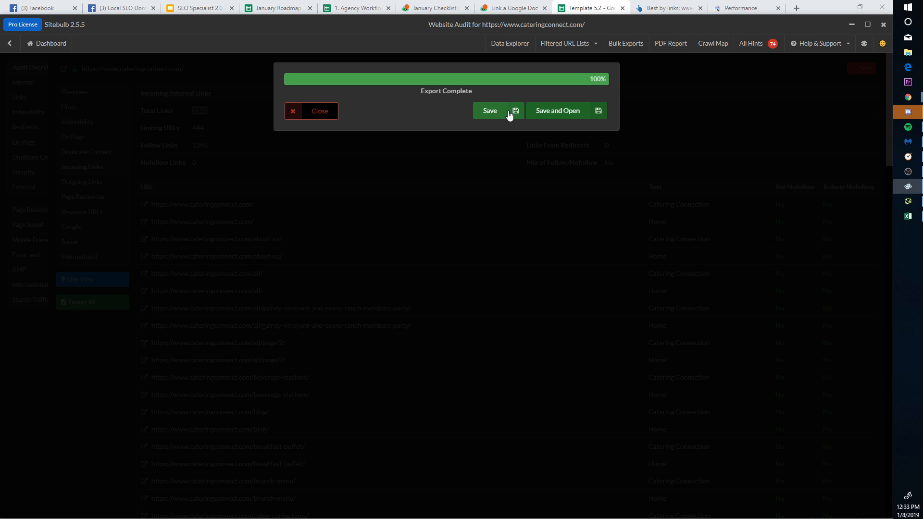
left_click(560, 113)
left_click(382, 257)
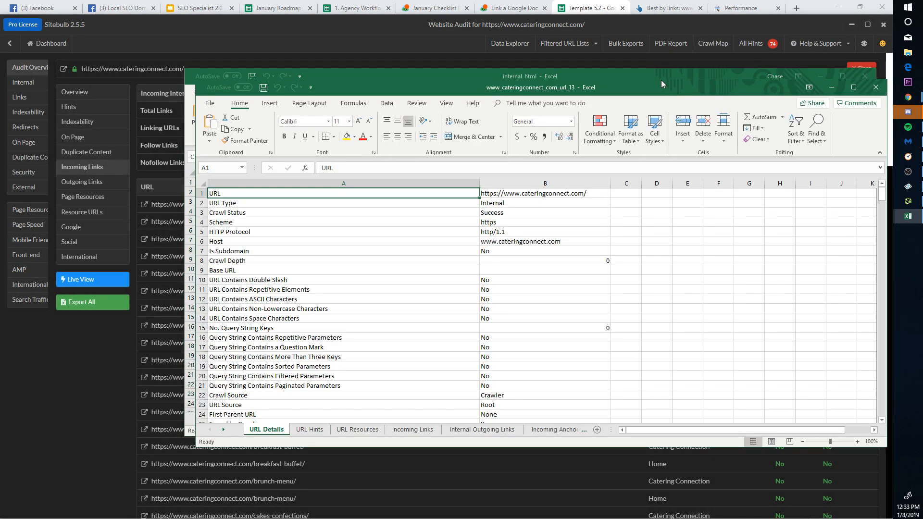
Step: Copy the questions-to-ask-your-caterer tag URL from the Incoming Links sheet
scroll(501, 221, "down", 8)
scroll(423, 366, "down", 2)
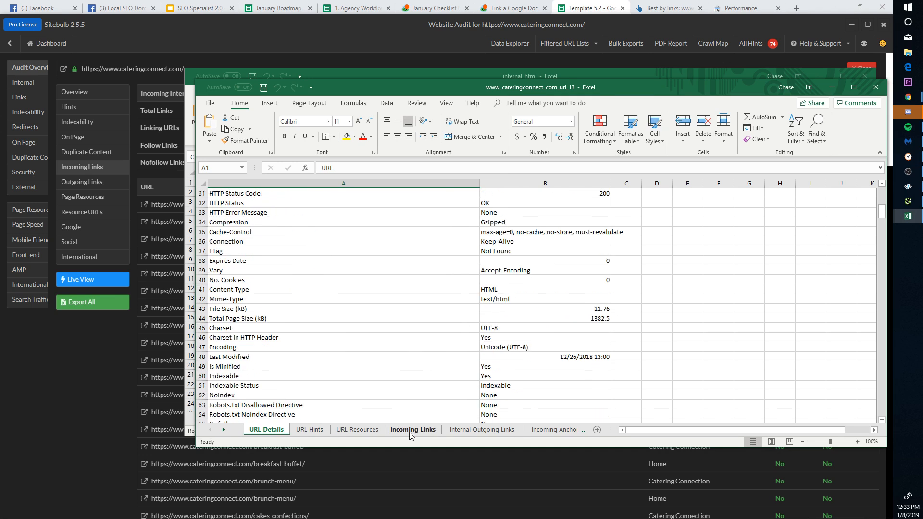
left_click(413, 430)
double_click(554, 95)
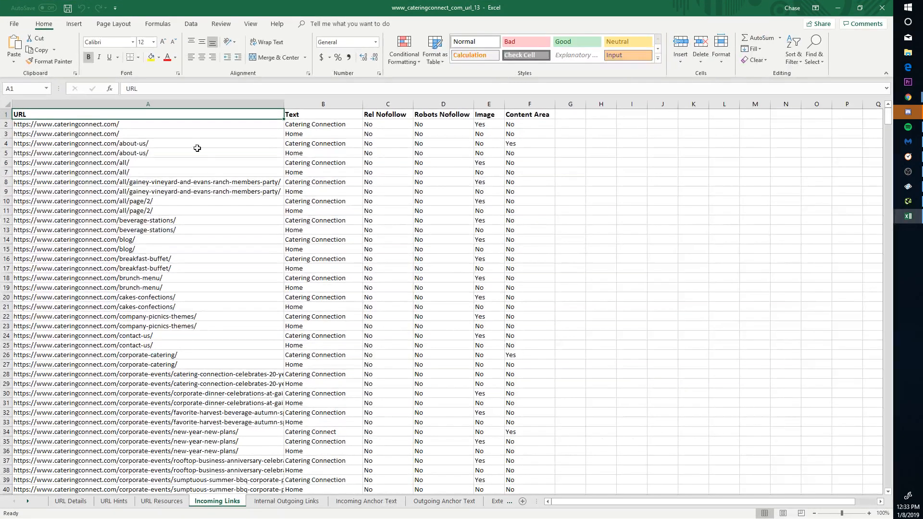
left_click(192, 127)
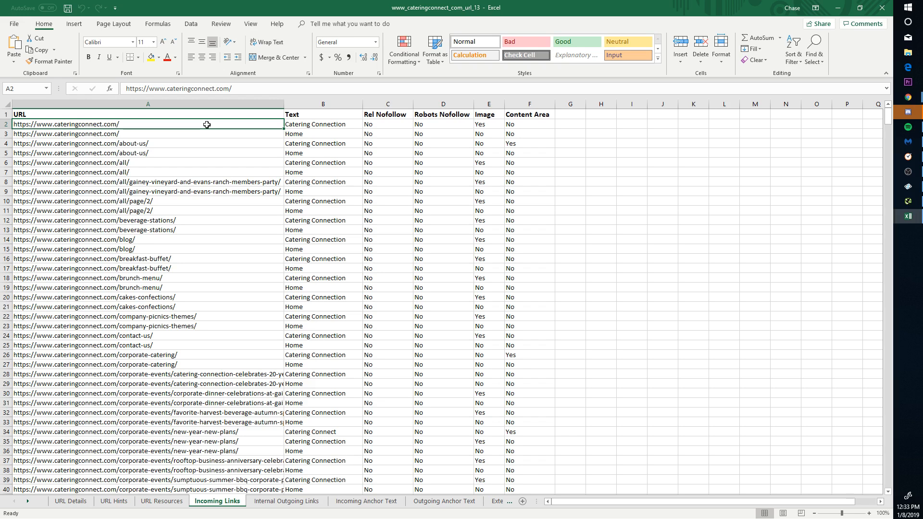
scroll(206, 124, "down", 20)
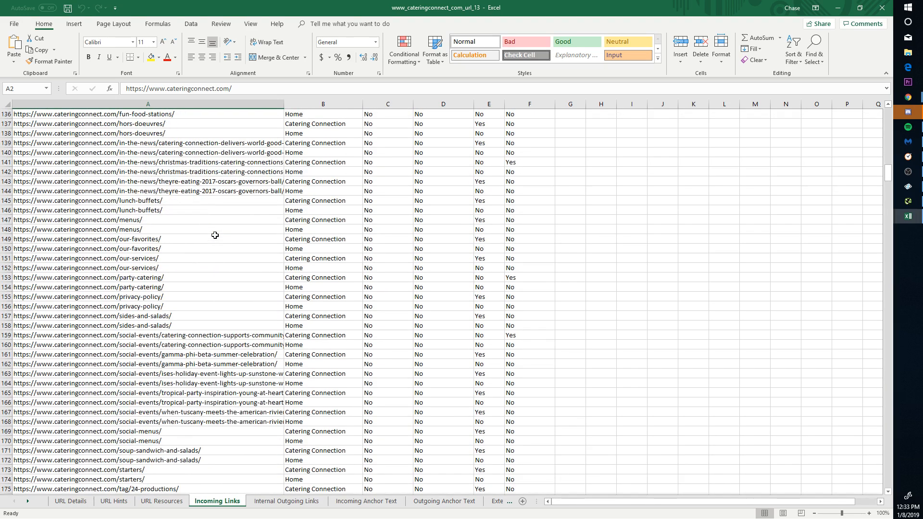
scroll(215, 235, "down", 20)
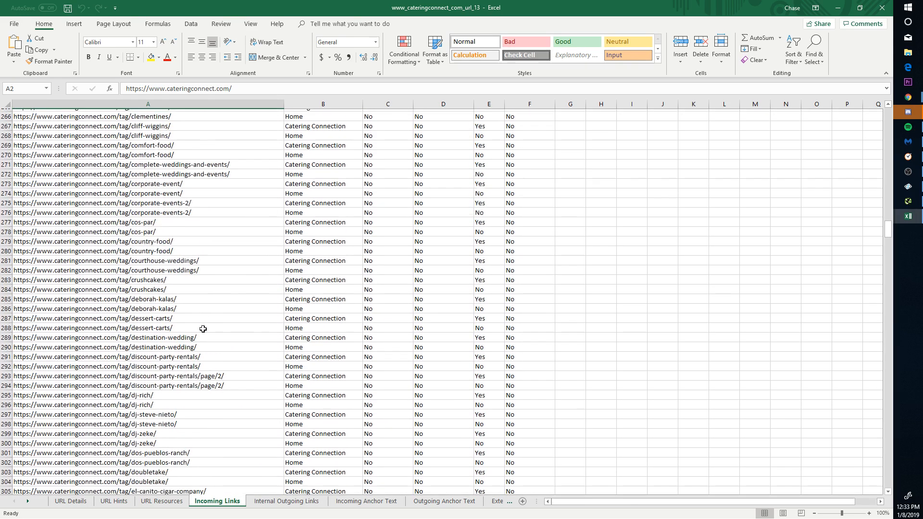
scroll(203, 329, "down", 20)
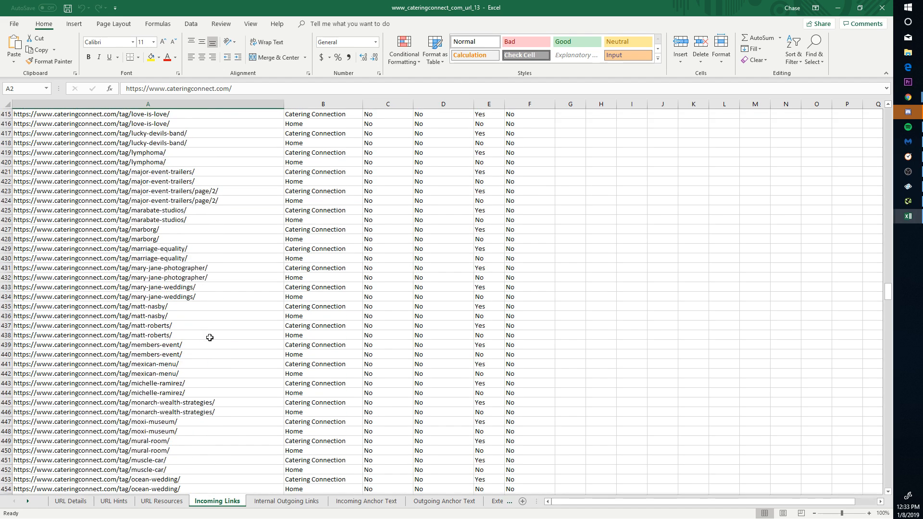
scroll(210, 338, "down", 18)
left_click(197, 278)
key("ctrl+c")
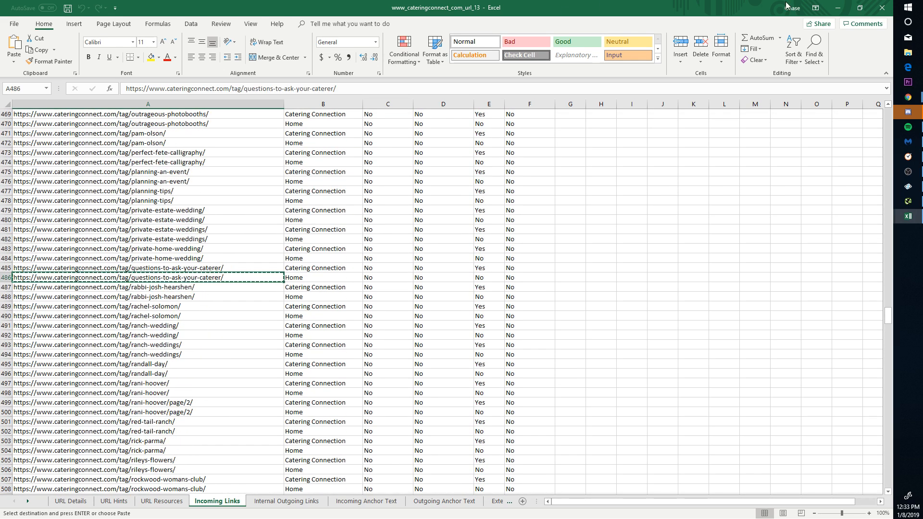
Step: Run a Google site: search for the copied tag URL in a new tab
left_click(838, 8)
left_click(797, 7)
type("s")
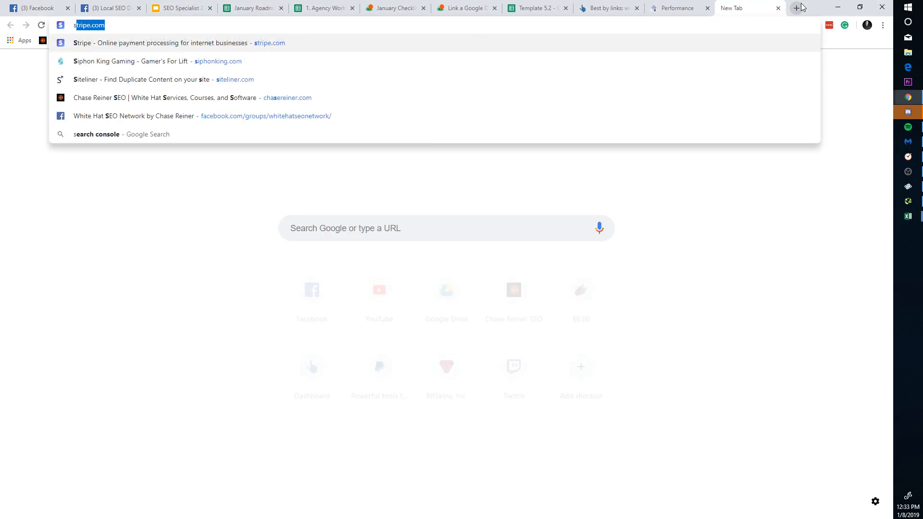
type("ite:")
key("ctrl+v")
key("Return")
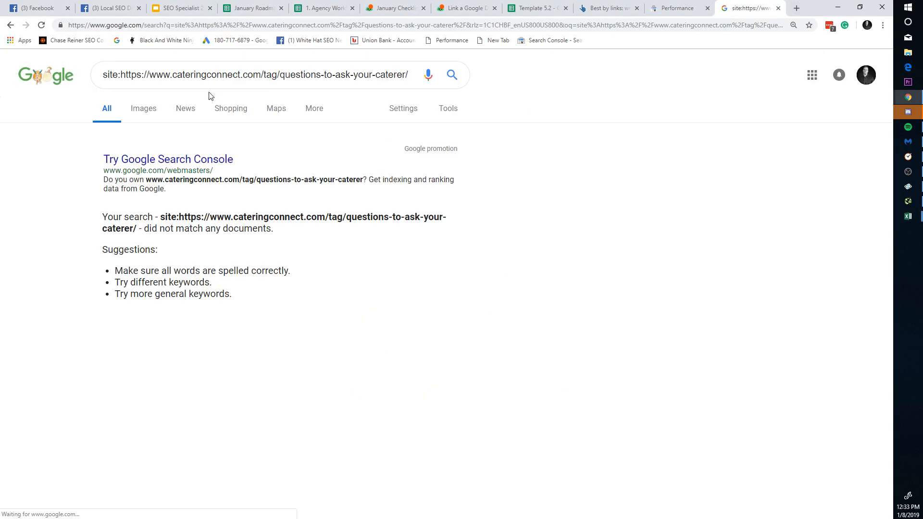
left_click_drag(265, 78, 490, 85)
Step: Broaden the site: search to 'tag', then return to Excel's internal_html sheet
type("tag")
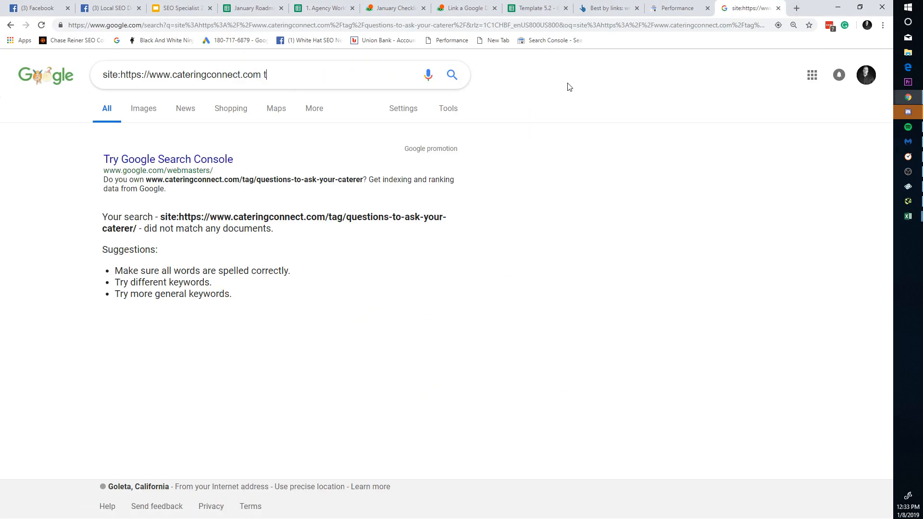
key("Return")
key("alt+Tab")
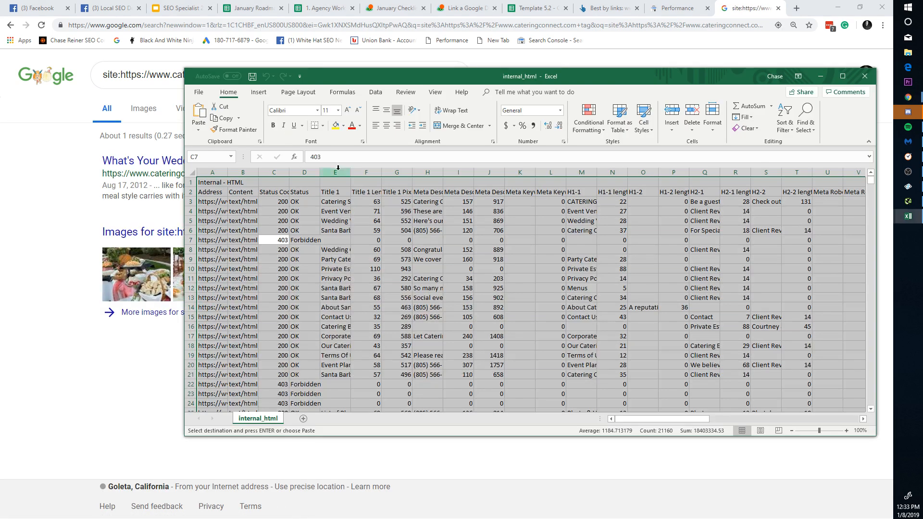
scroll(307, 244, "down", 10)
scroll(505, 89, "down", 4)
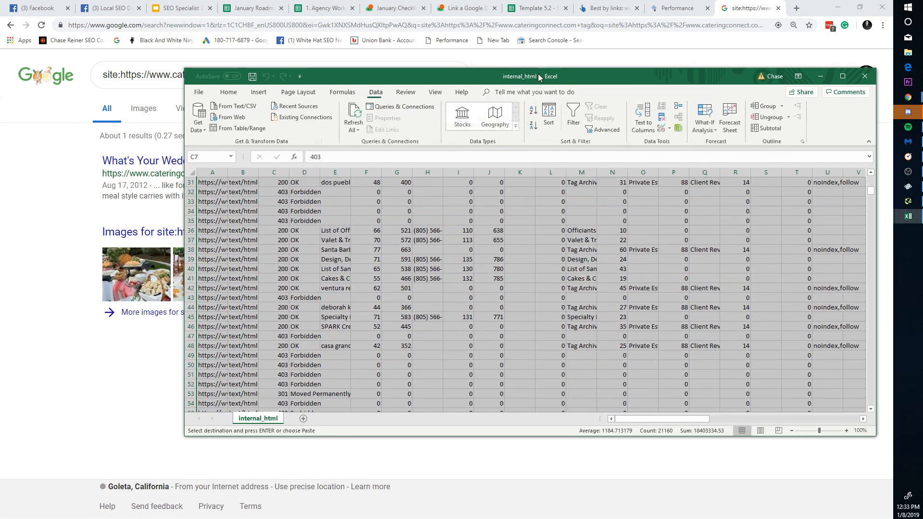
double_click(538, 75)
Step: Widen the Address column, copy all page URLs A3:A661, and return to Ahrefs' Best by links report
scroll(221, 323, "down", 5)
scroll(241, 359, "down", 15)
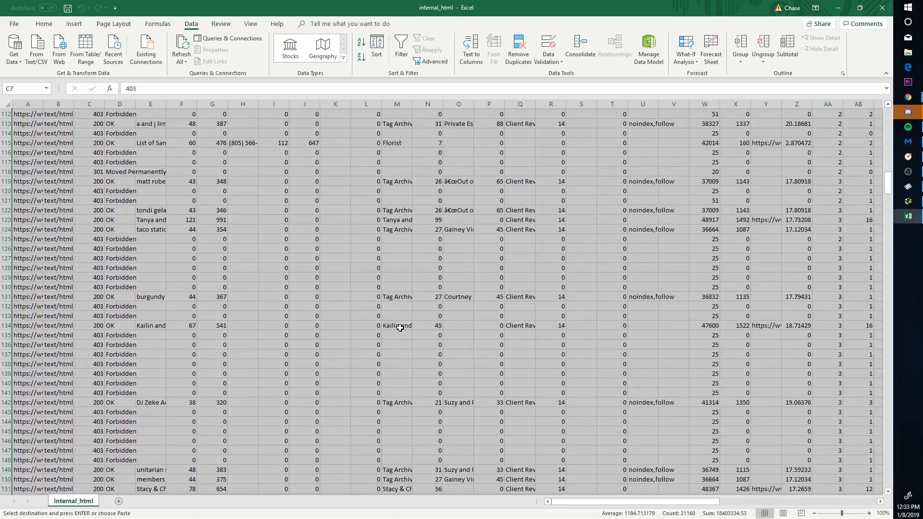
left_click_drag(889, 163, 889, 120)
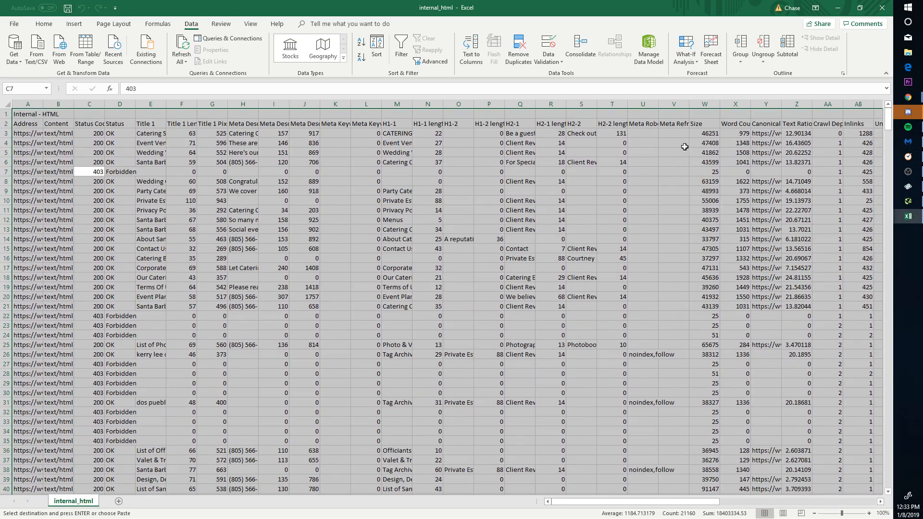
left_click(105, 207)
left_click_drag(45, 102, 227, 101)
left_click(96, 153)
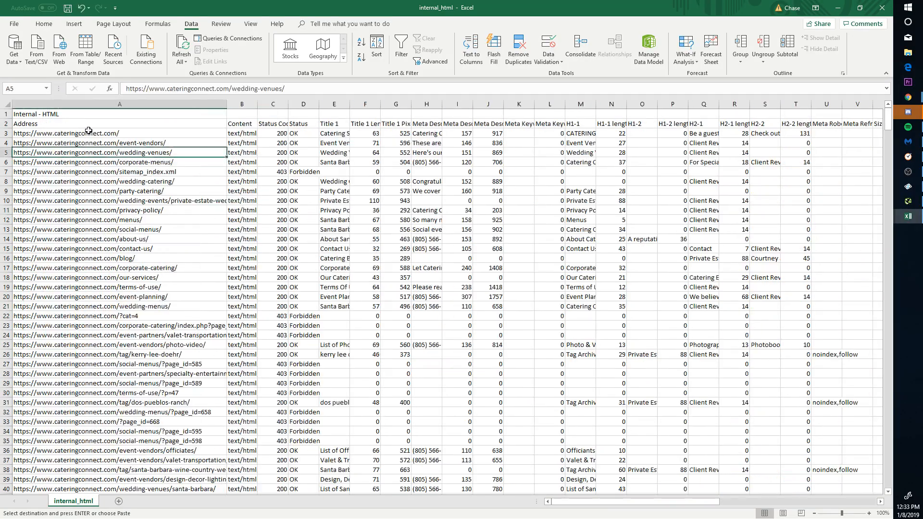
left_click(97, 134)
left_click_drag(889, 118, 881, 513)
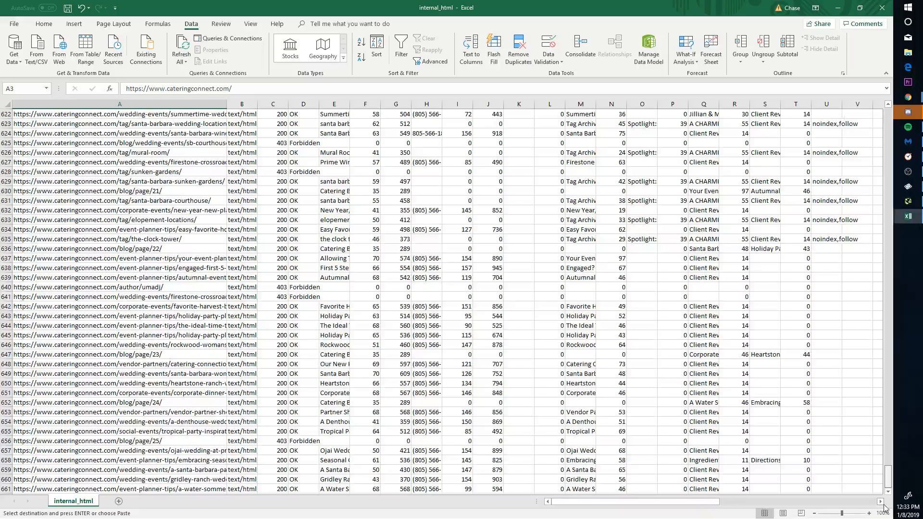
left_click(204, 487, "shift")
key("ctrl+c")
left_click(838, 7)
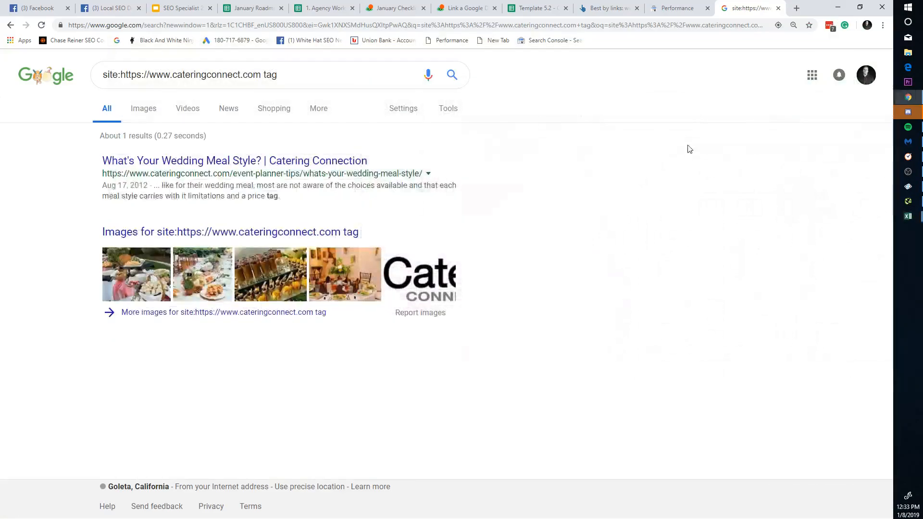
left_click(606, 8)
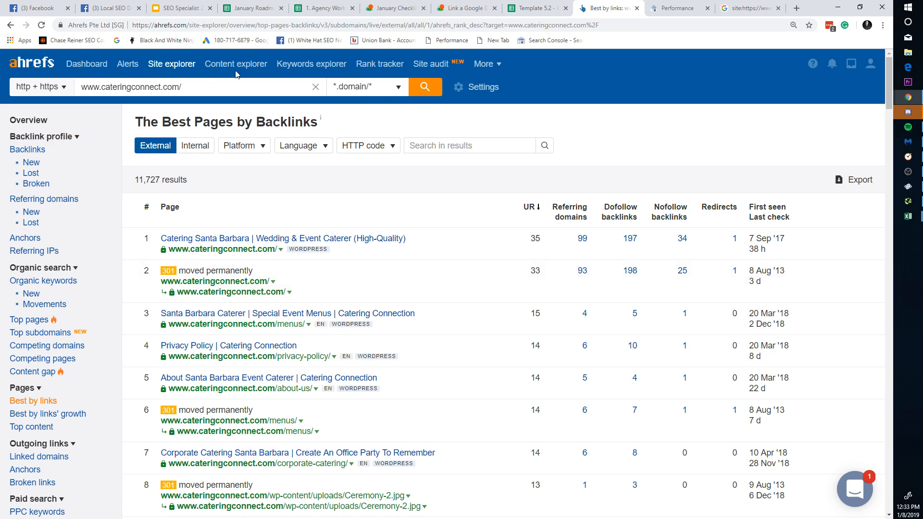
Step: Run an Ahrefs Batch analysis on the pasted cateringconnect page URLs
left_click(486, 64)
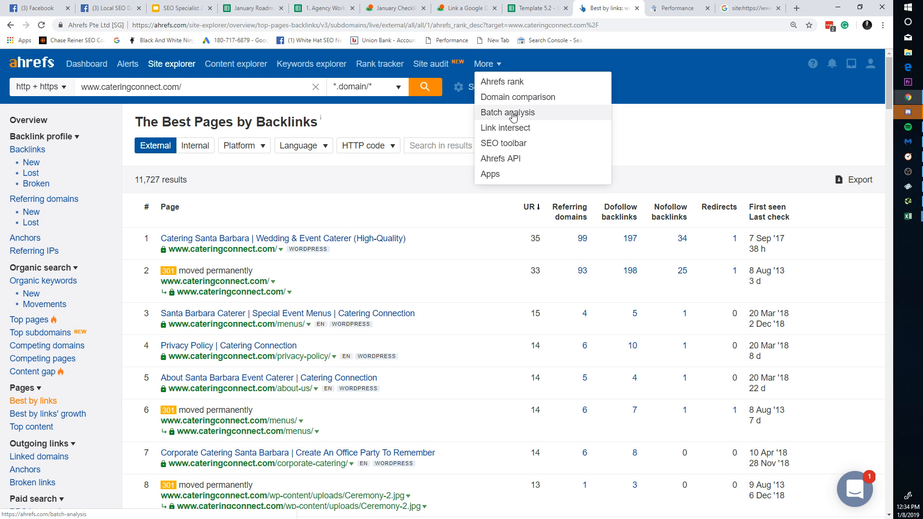
left_click(513, 115)
left_click(272, 191)
key("ctrl+v")
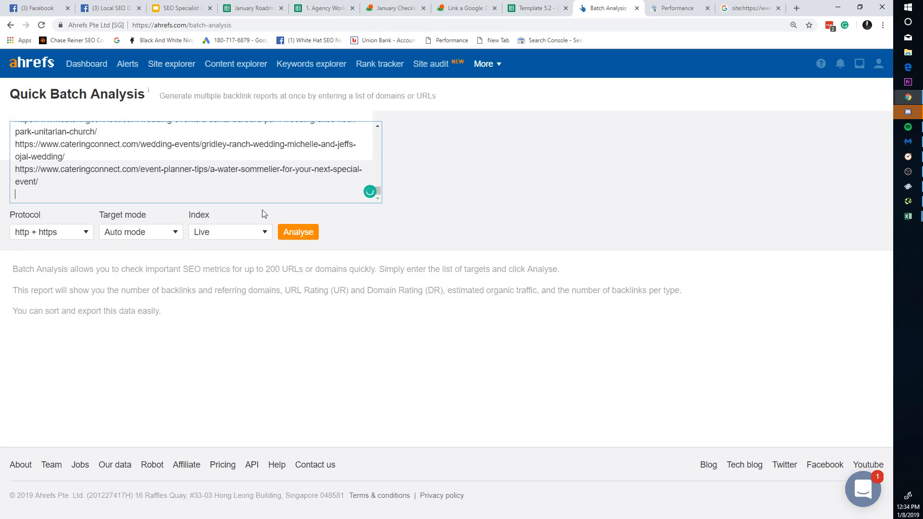
left_click(294, 235)
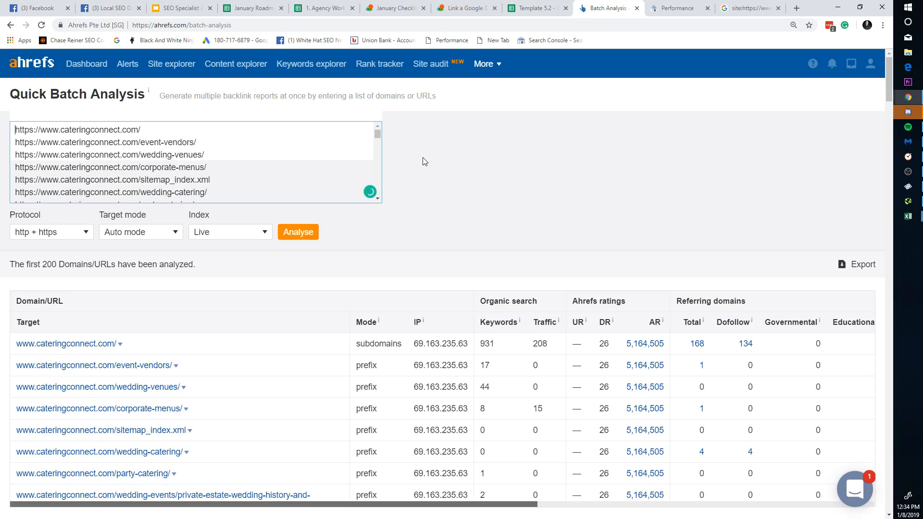
Step: Sort the batch results by Keywords, highest first, starting at 931
scroll(446, 290, "down", 3)
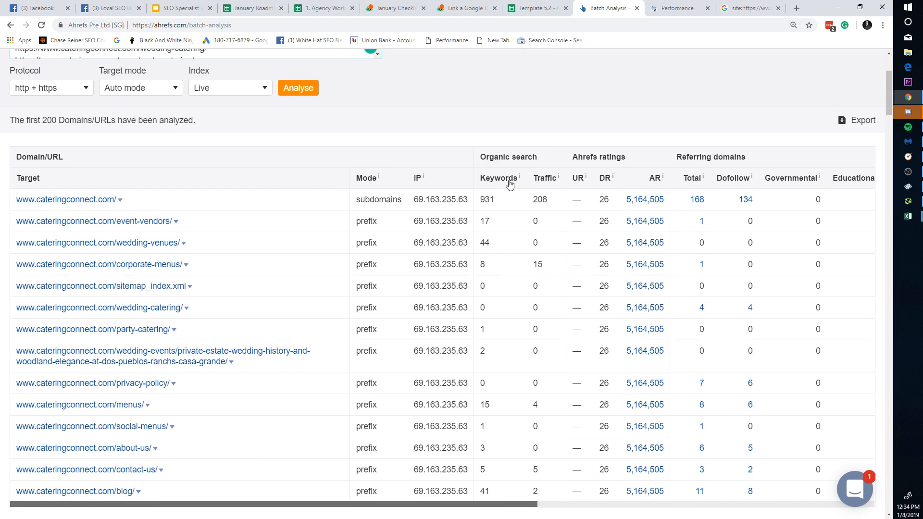
scroll(592, 278, "down", 3)
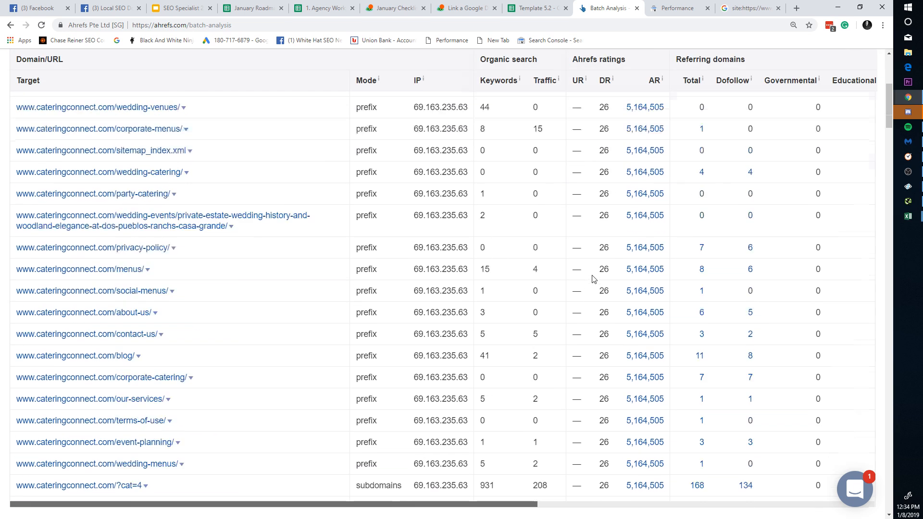
scroll(611, 293, "up", 6)
scroll(612, 293, "down", 2)
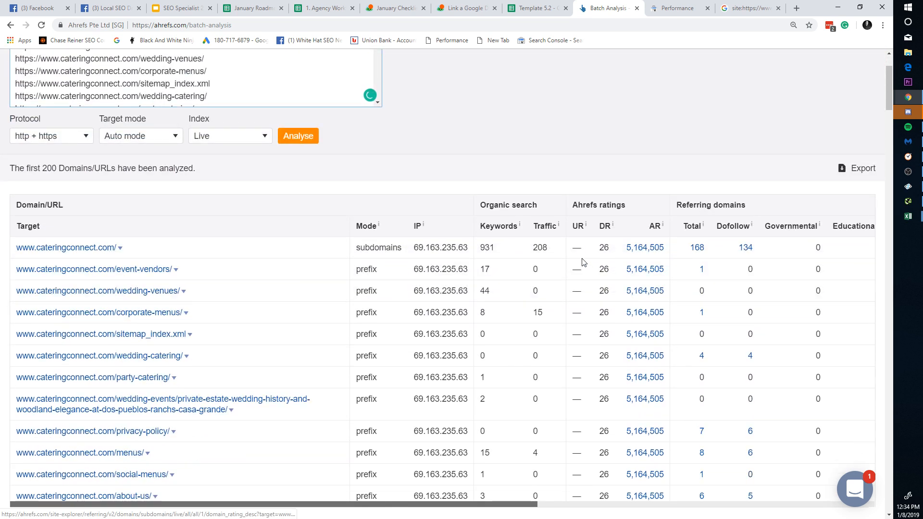
left_click(499, 226)
left_click(500, 226)
scroll(480, 241, "down", 6)
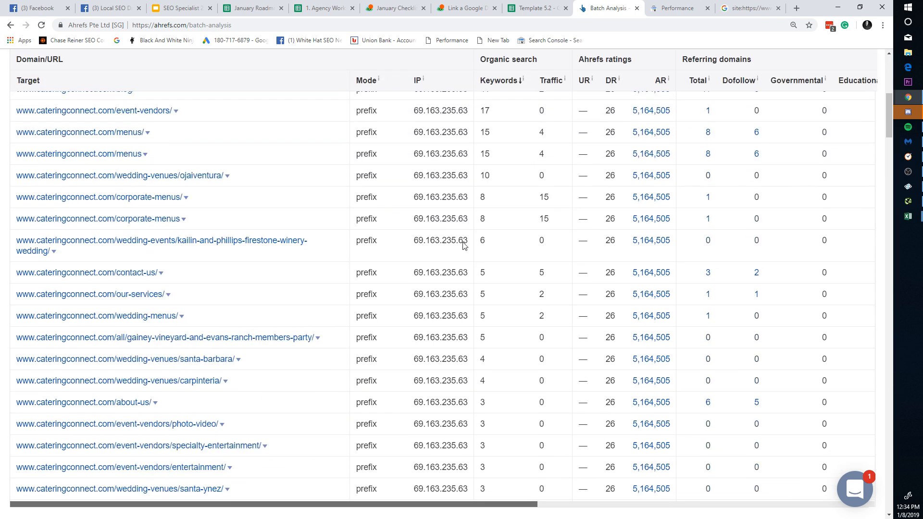
left_click_drag(275, 360, 38, 201)
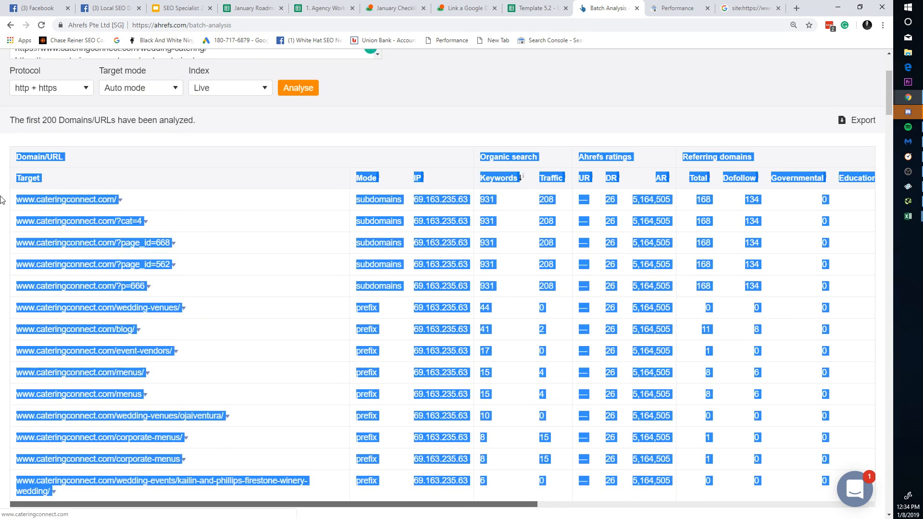
left_click(214, 243)
right_click(151, 248)
Step: Open the page_id=668 link in a new tab and read through the Full Special Occasion Menu page
left_click(184, 252)
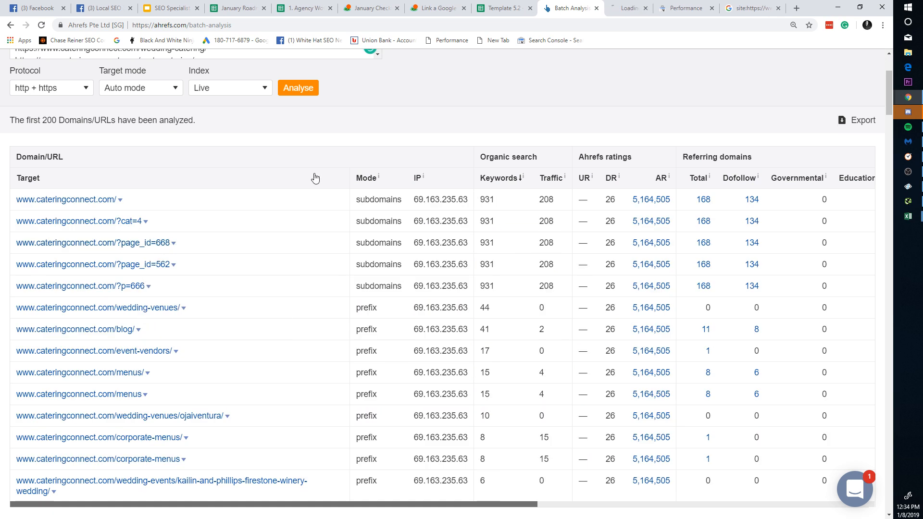
left_click(625, 7)
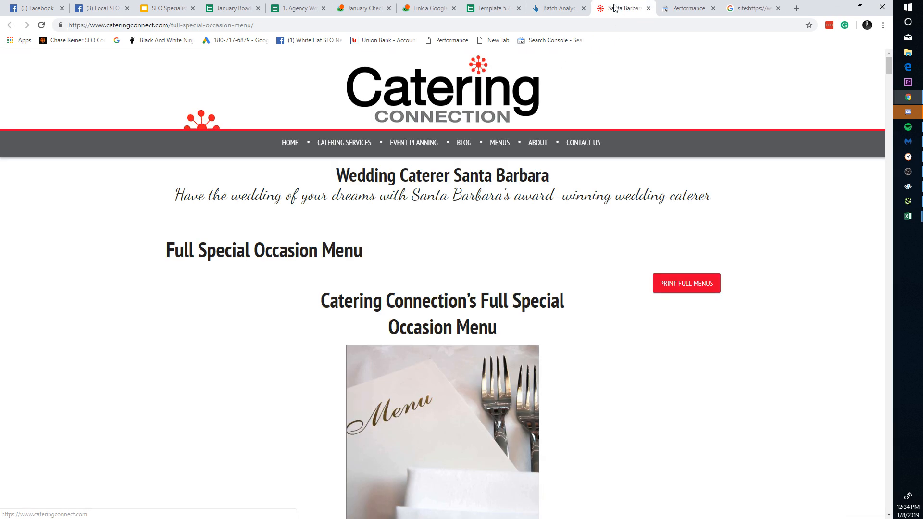
scroll(480, 263, "down", 20)
scroll(480, 262, "down", 7)
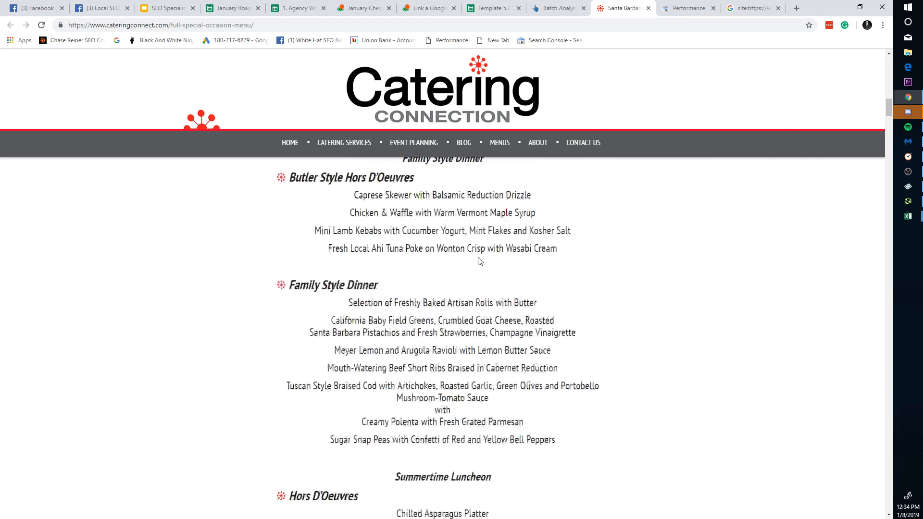
scroll(476, 262, "up", 20)
scroll(336, 222, "down", 20)
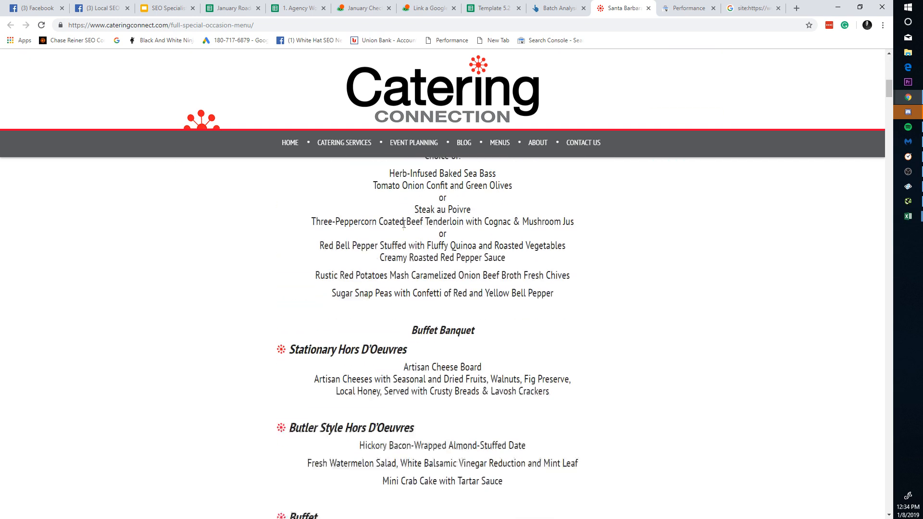
scroll(432, 221, "up", 20)
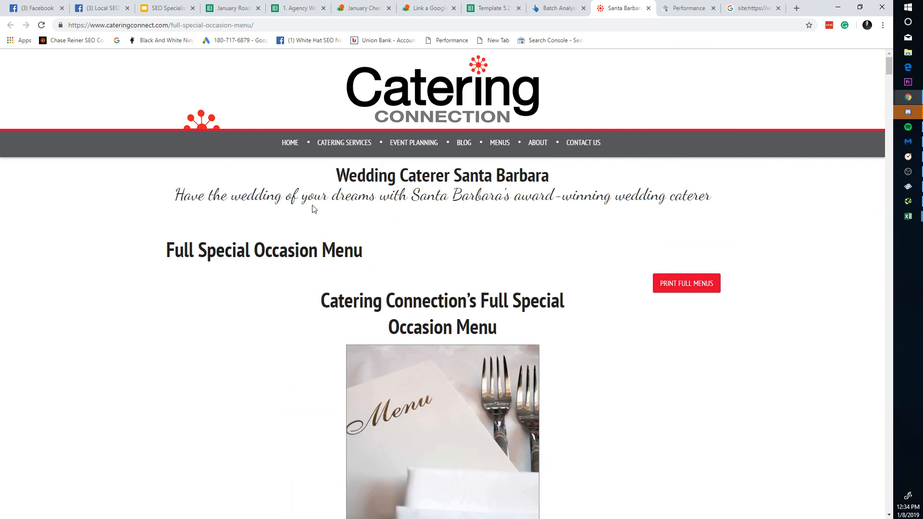
scroll(317, 211, "down", 15)
scroll(430, 346, "down", 20)
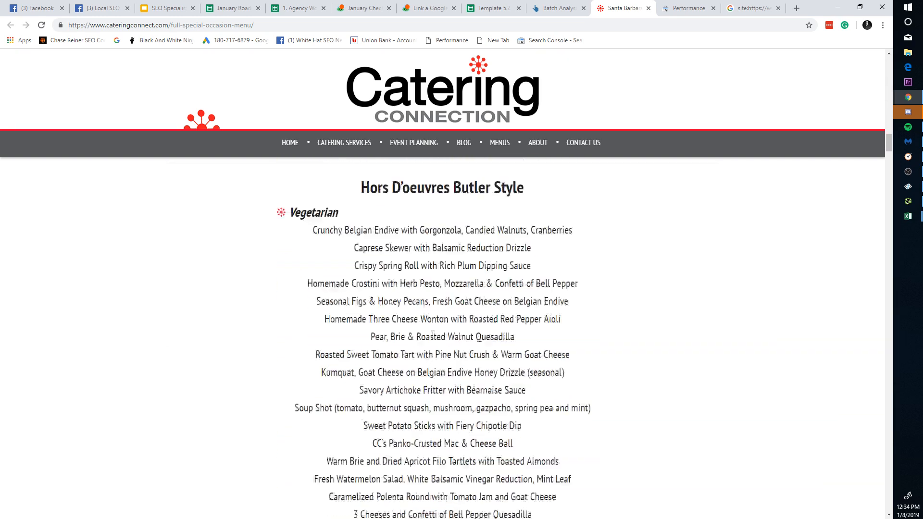
scroll(784, 249, "down", 10)
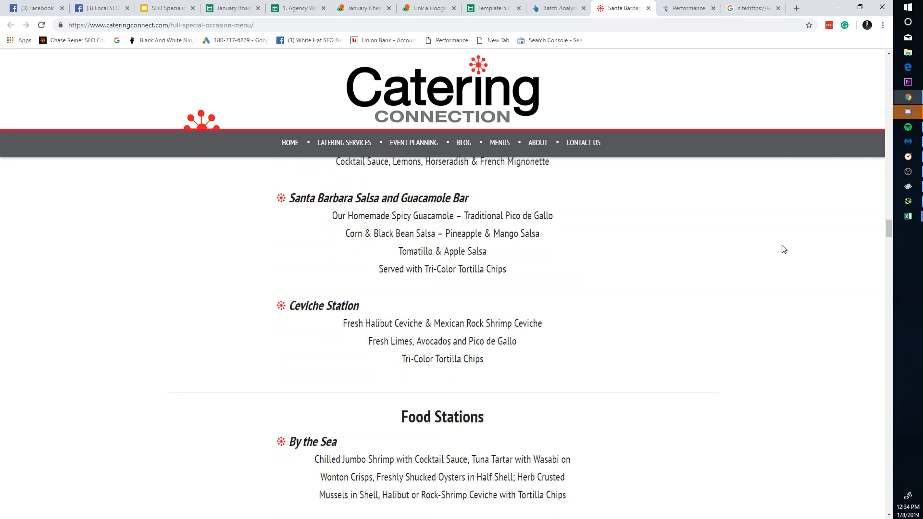
left_click_drag(889, 230, 902, 61)
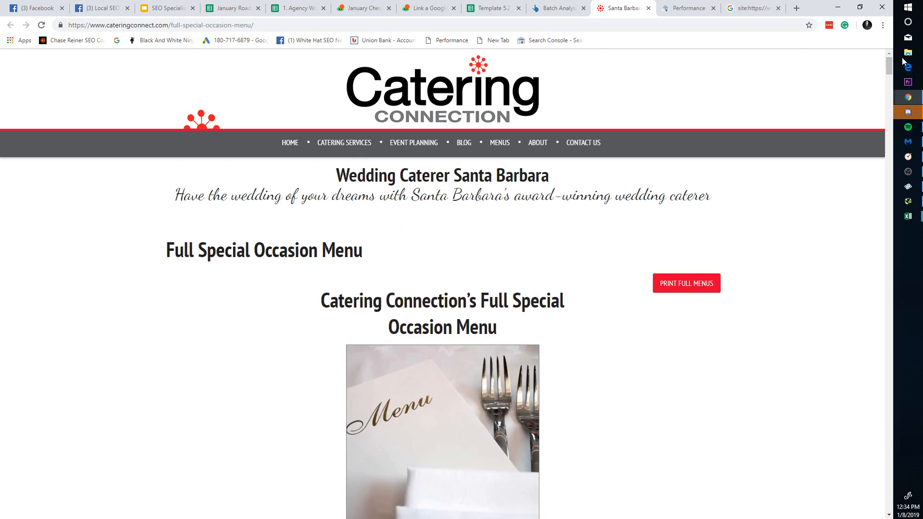
scroll(591, 283, "down", 4)
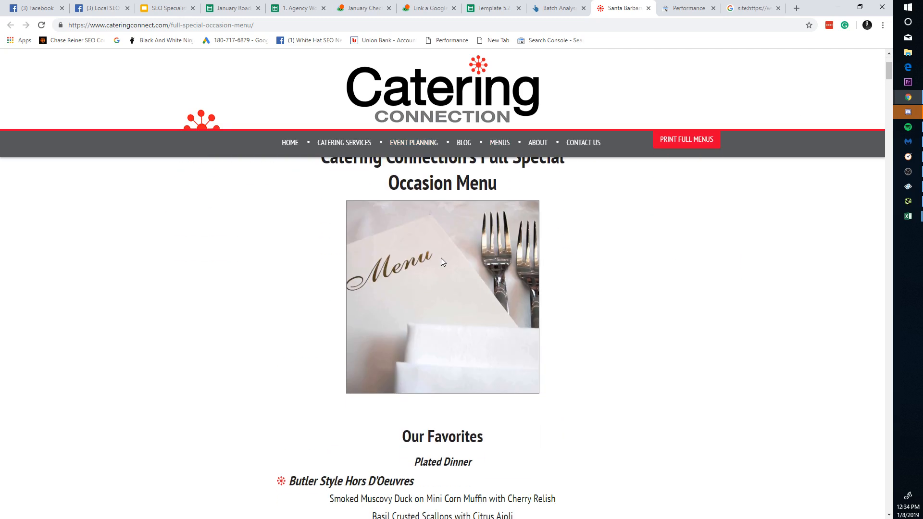
scroll(440, 257, "up", 4)
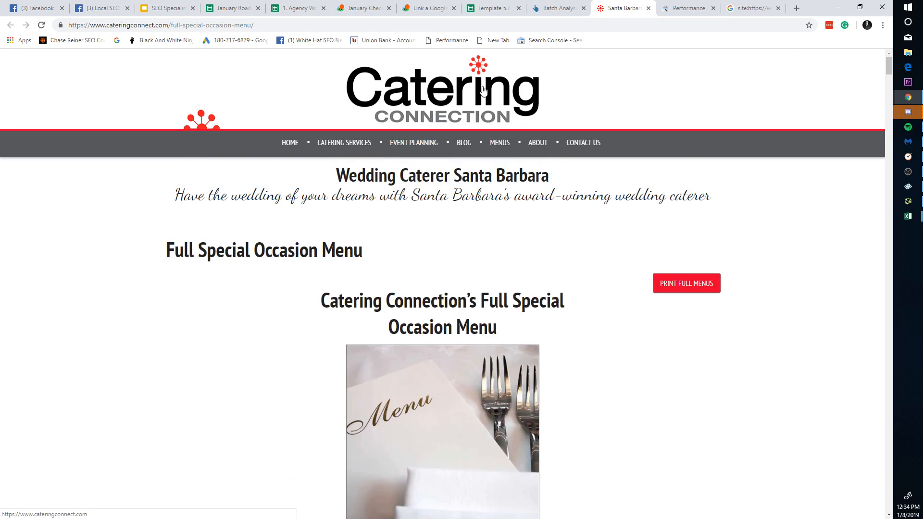
scroll(554, 281, "down", 20)
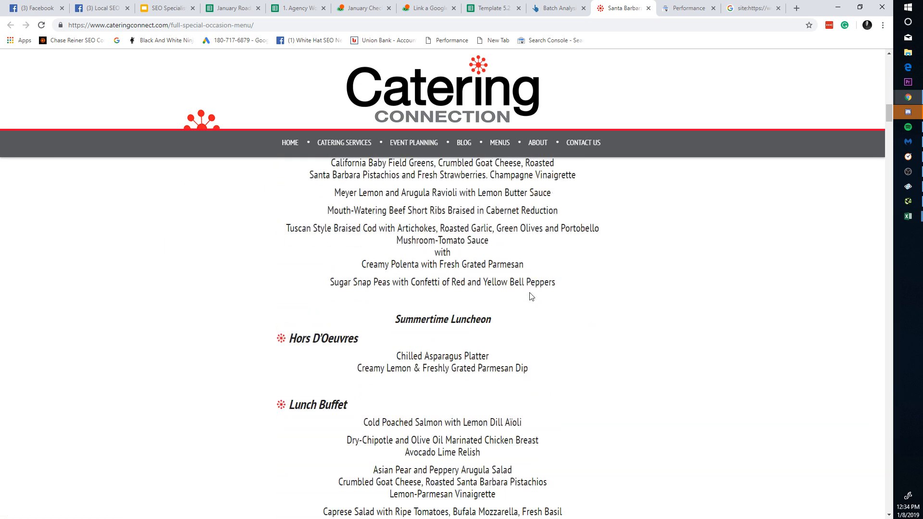
scroll(555, 281, "down", 20)
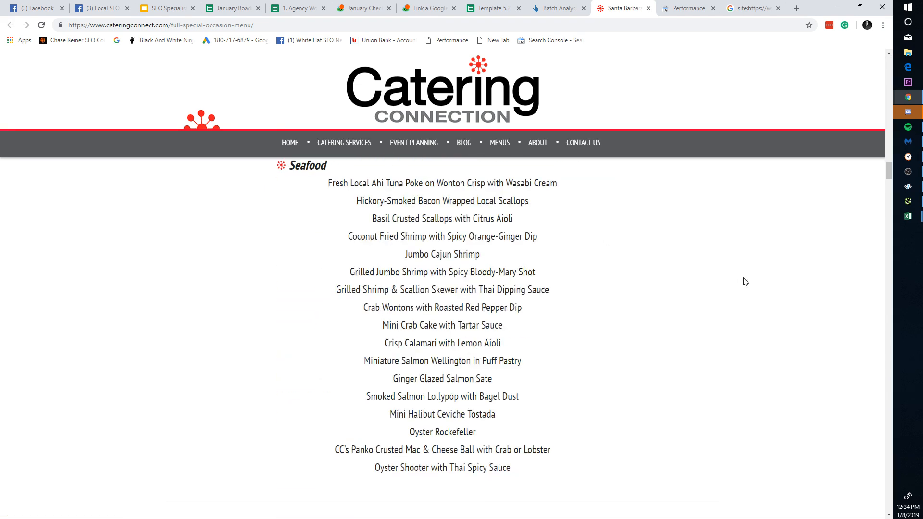
left_click_drag(886, 186, 817, 57)
Step: Review the Ahrefs batch analysis results, then go back to the Template 5.2 Benchmarks sheet
left_click(559, 8)
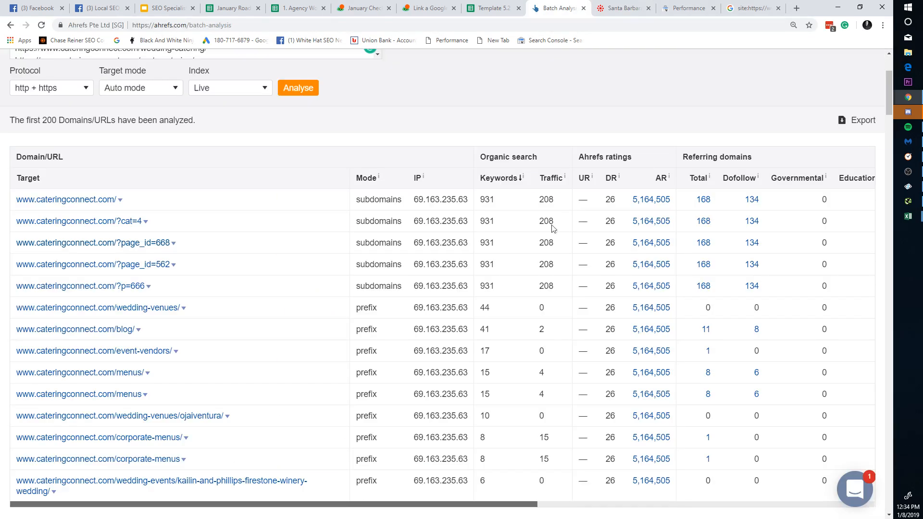
scroll(336, 231, "down", 3)
scroll(392, 146, "up", 5)
scroll(244, 282, "down", 9)
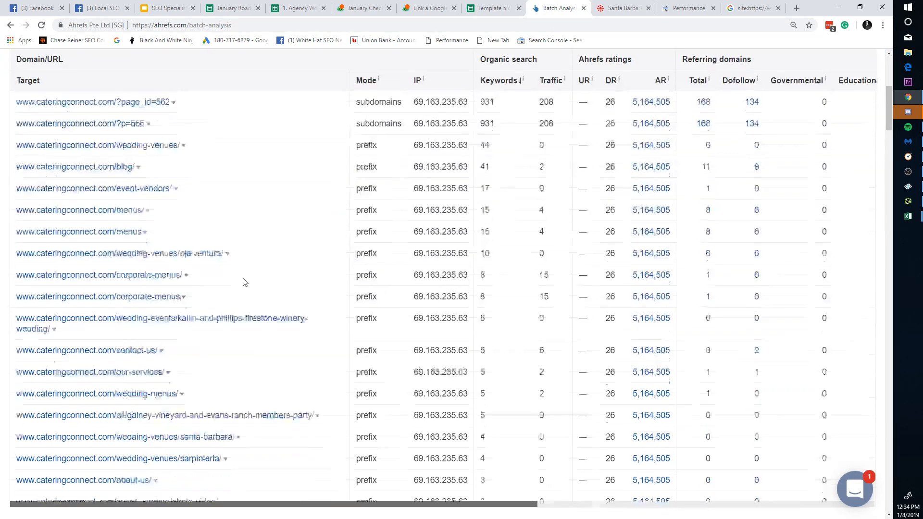
scroll(425, 217, "up", 8)
scroll(425, 218, "up", 3)
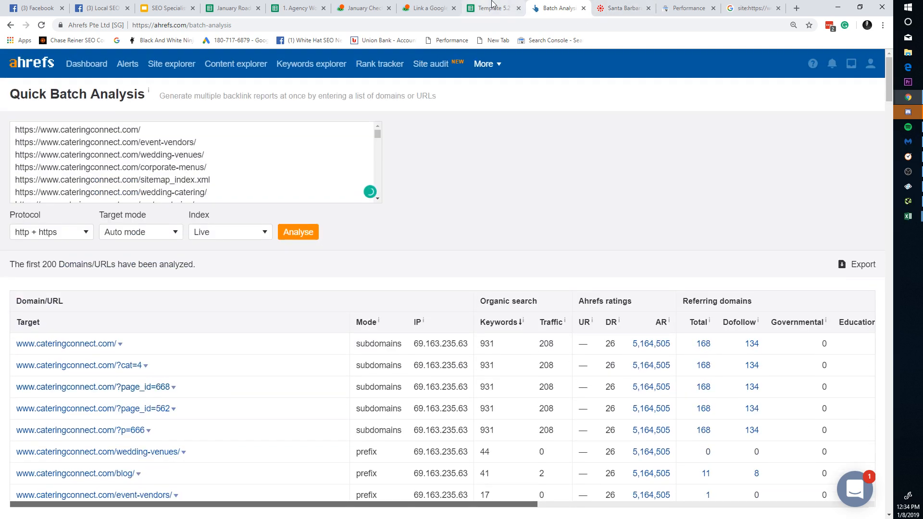
left_click(622, 8)
scroll(556, 203, "up", 3)
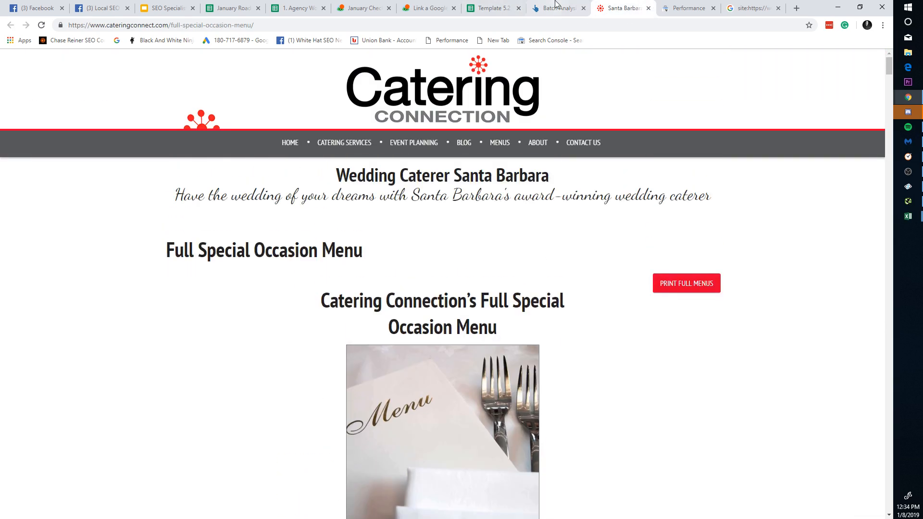
left_click(558, 8)
left_click(482, 5)
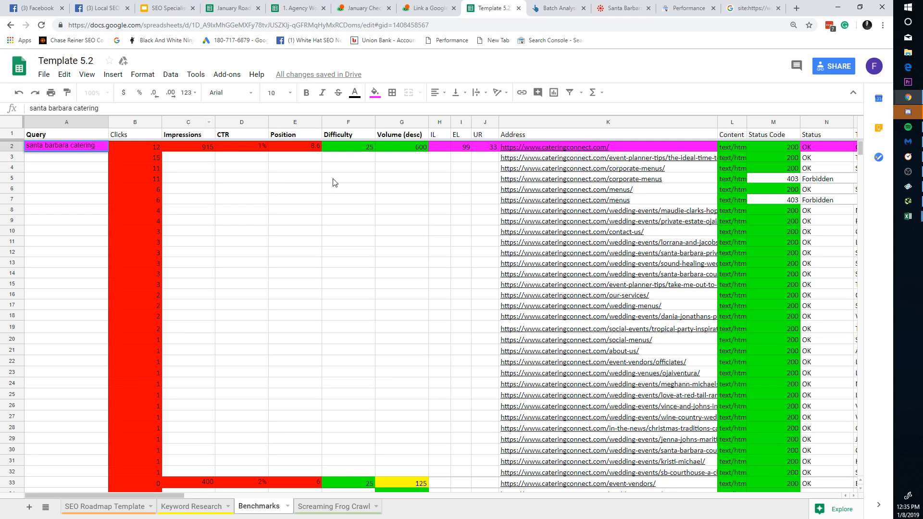
Step: Select and copy the event-planner-tips page URL in cell K3 of the Address column
left_click(600, 168)
left_click(644, 160)
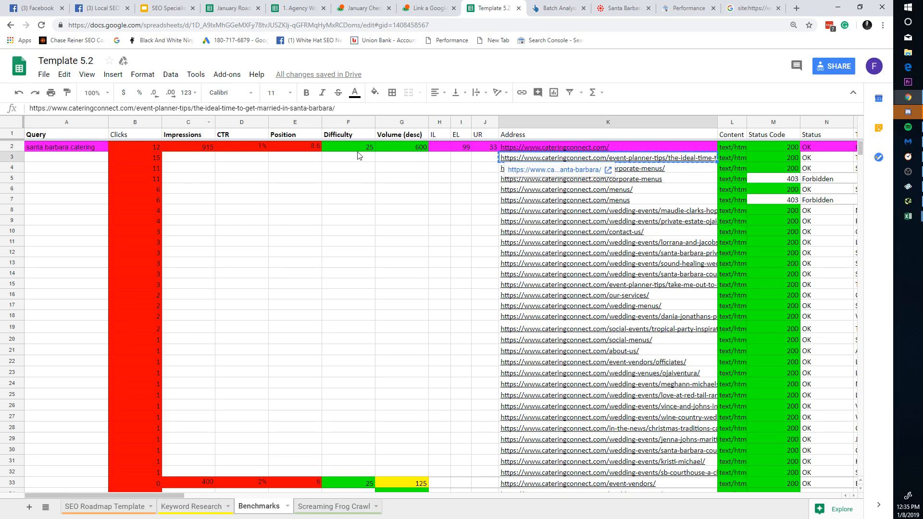
left_click(619, 7)
left_click(573, 7)
left_click(608, 6)
Step: Minimize the url_13 and internal.html Excel exports, dismiss Facebook notifications, and bring Sitebulb forward
key("alt+Tab")
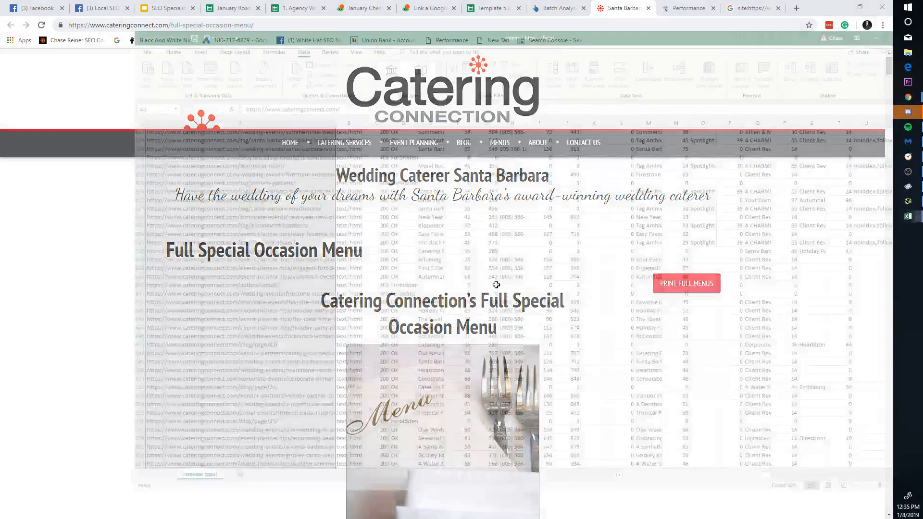
key("alt+Tab")
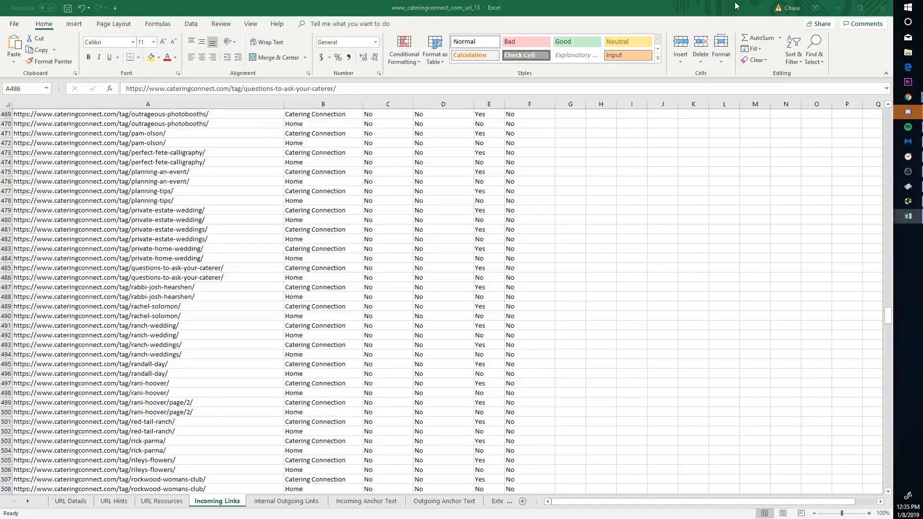
left_click(838, 7)
left_click(837, 8)
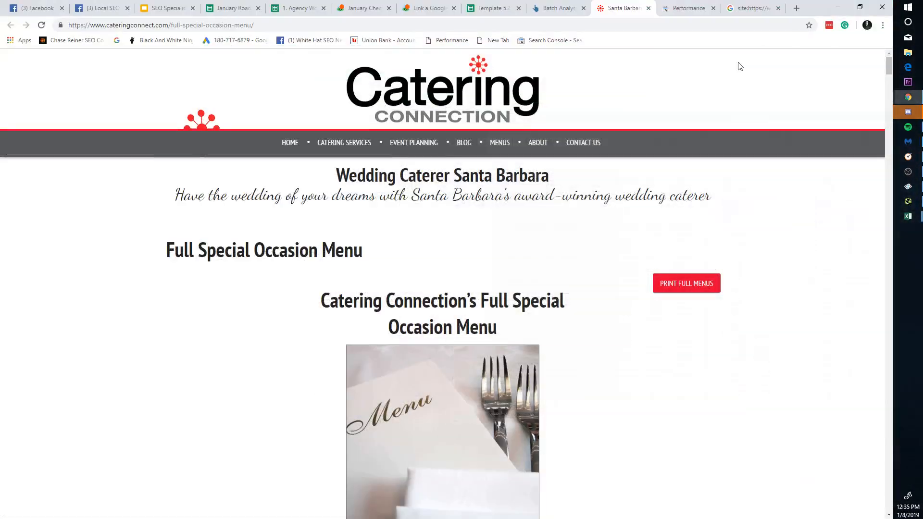
left_click(166, 8)
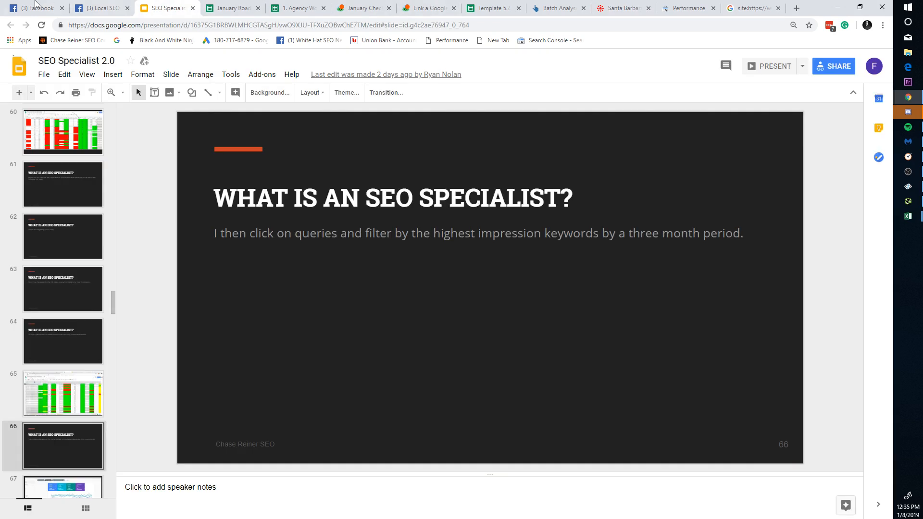
left_click(38, 8)
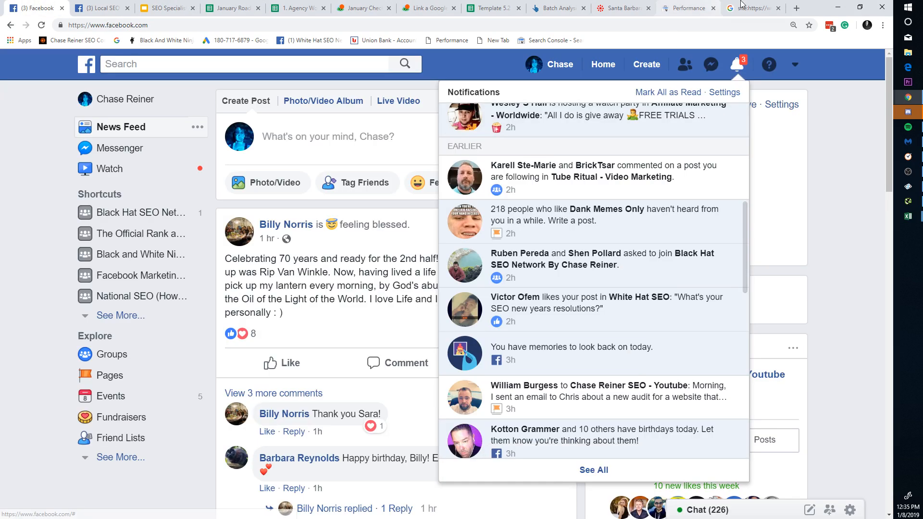
left_click(848, 154)
left_click(909, 189)
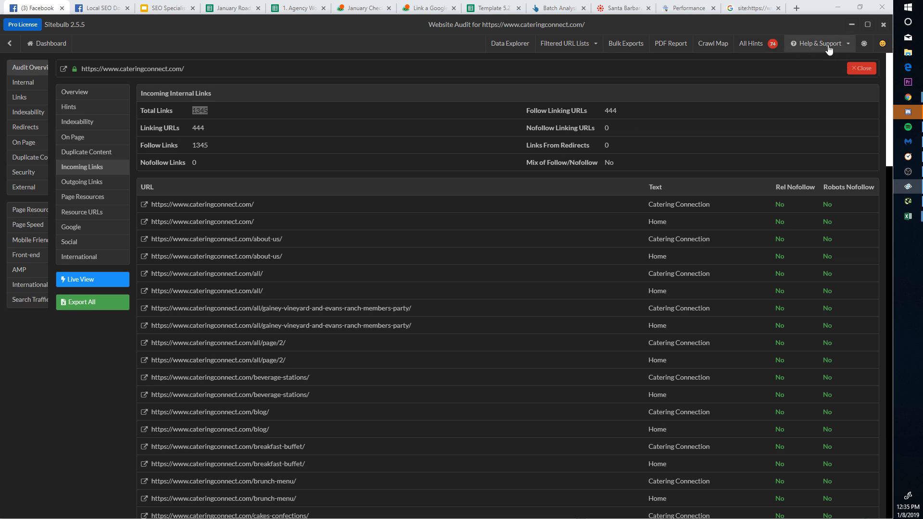
Step: Open the Sitebulb audit and search it for the-ideal-time-to-get-married-in-santa-barbara page's details
left_click(15, 48)
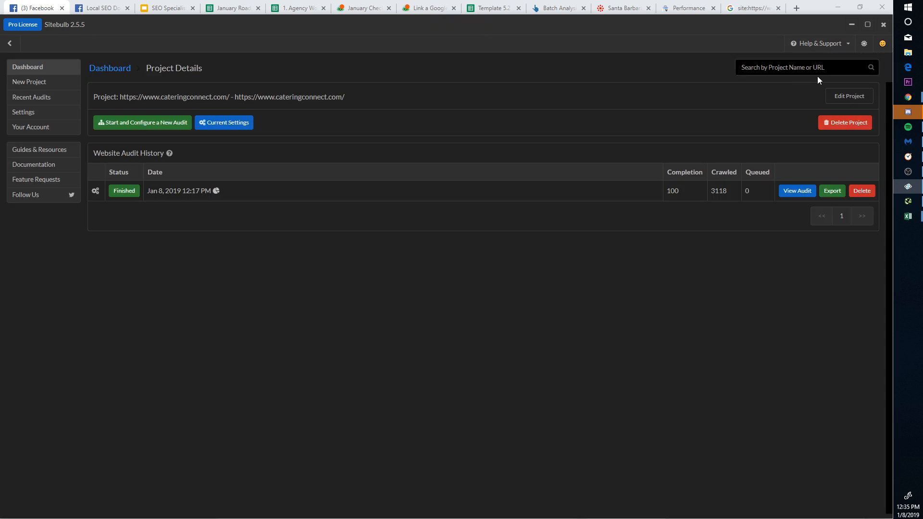
left_click(827, 68)
key("ctrl+v")
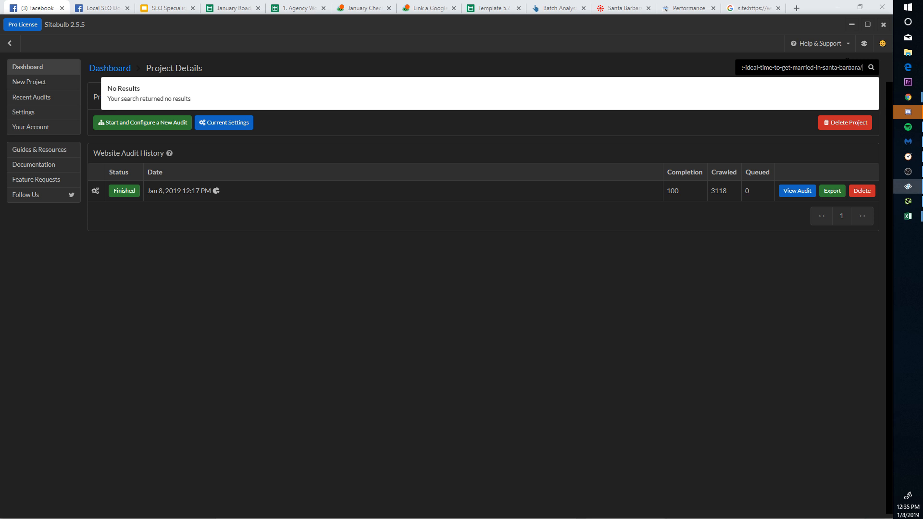
left_click(810, 191)
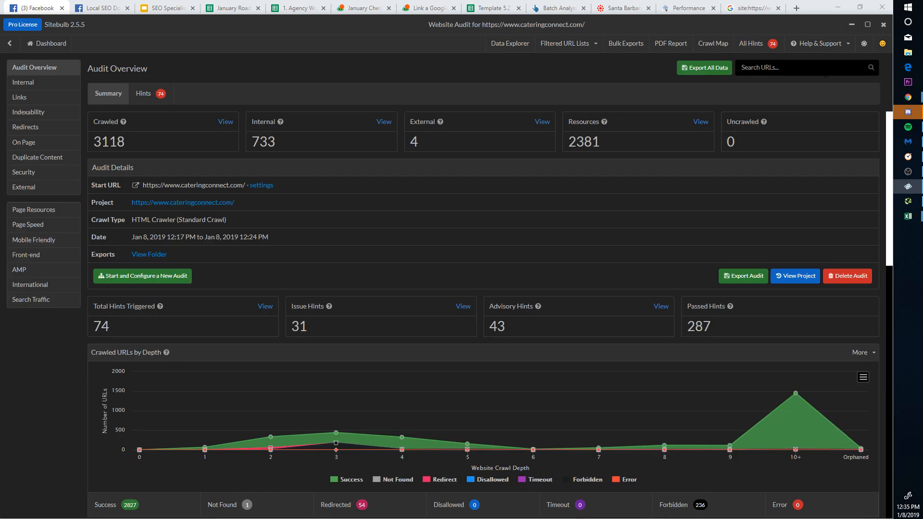
left_click(838, 73)
type("https://www.cateringconnect.com/event-planner-tips/the-ideal-time-to-get-married-in-santa-barbara/")
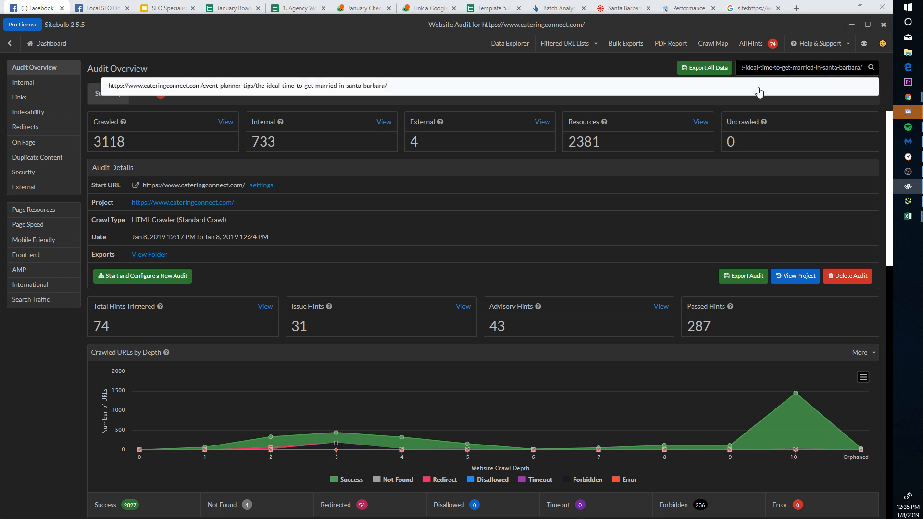
left_click(859, 85)
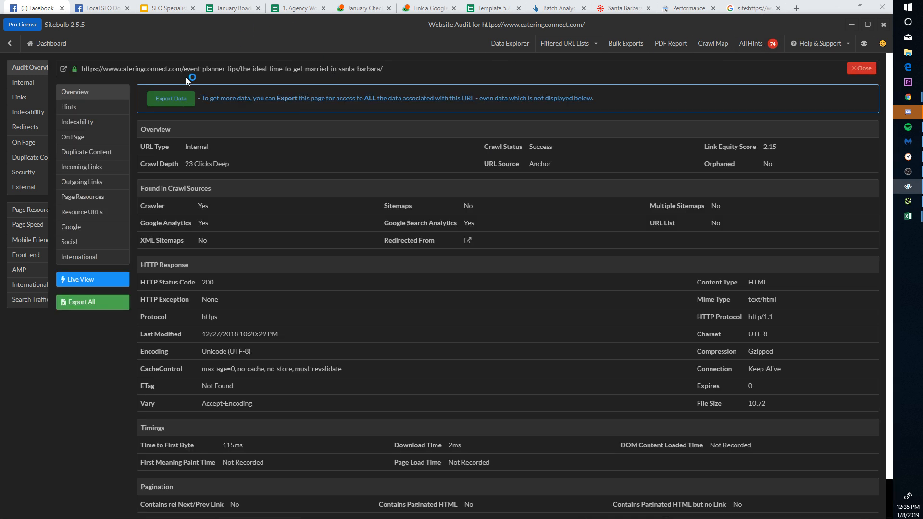
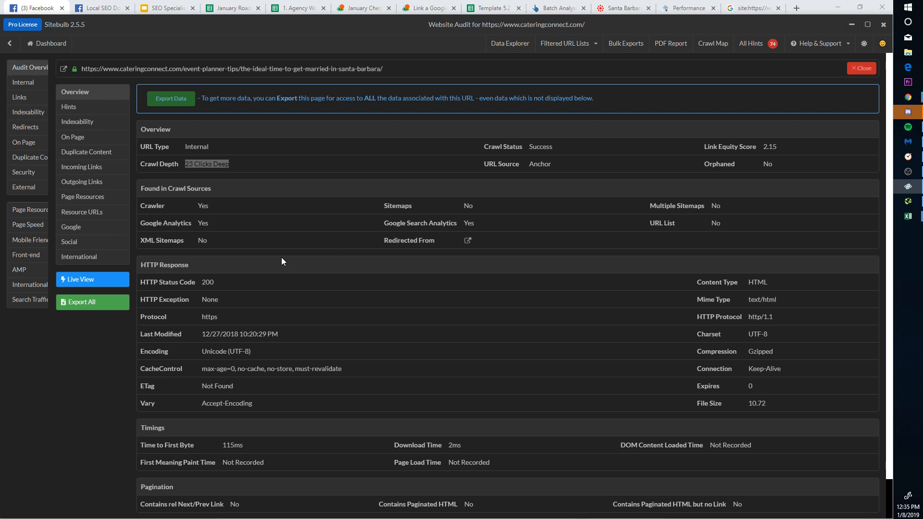
Step: Review the Santa Barbara page's Sitebulb hints, expanding the multiple Google Analytics code hint
scroll(282, 261, "down", 1)
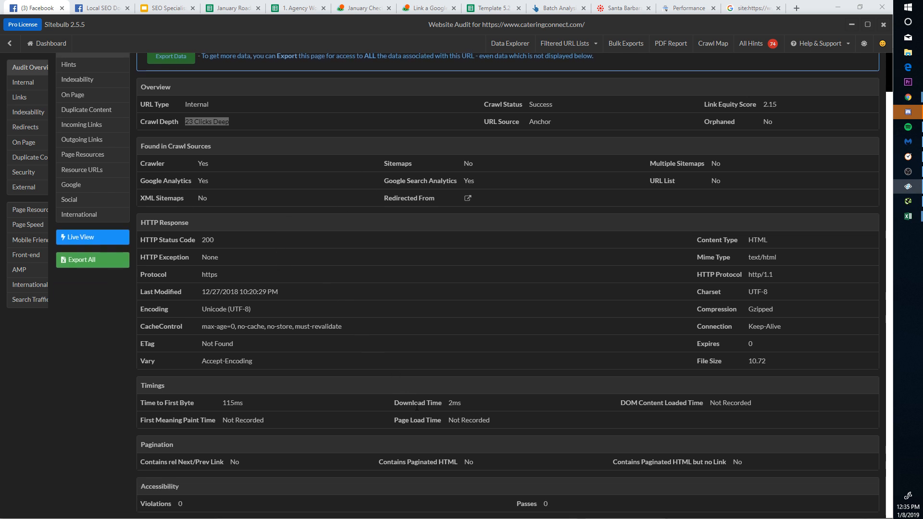
scroll(238, 405, "up", 1)
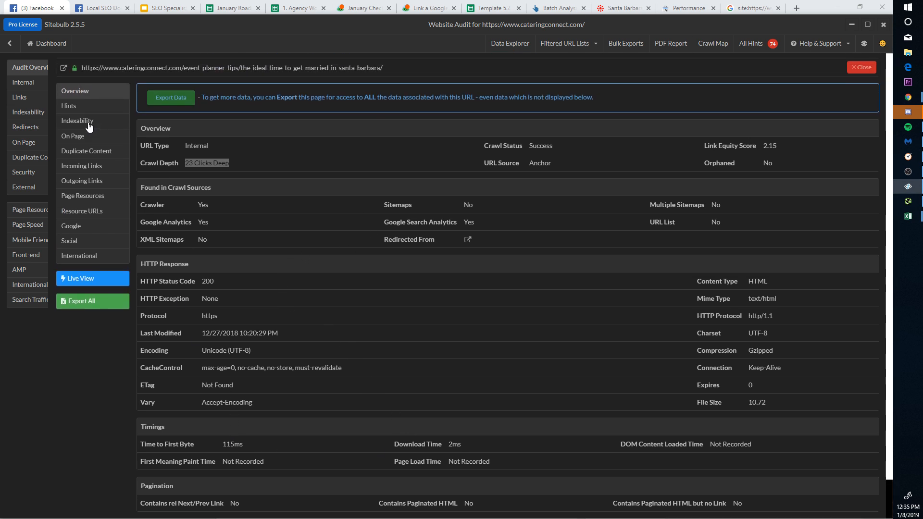
left_click(88, 107)
scroll(309, 257, "down", 7)
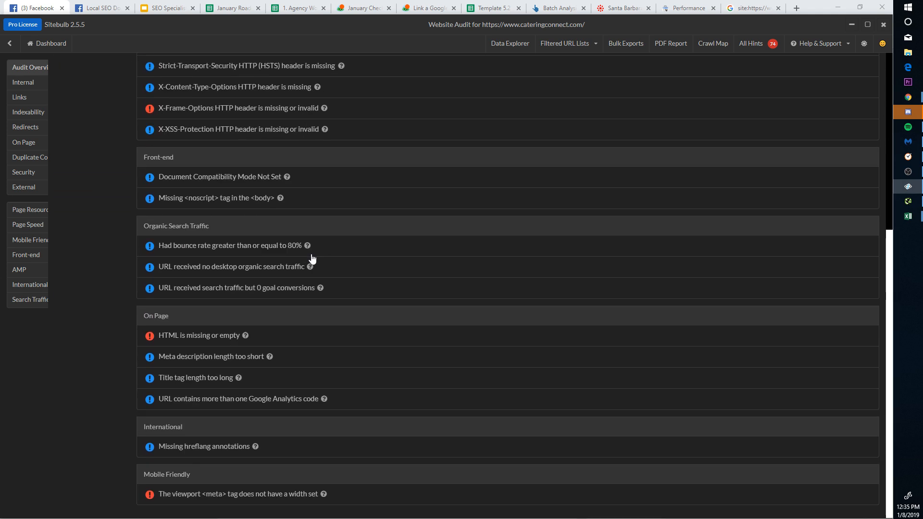
scroll(301, 245, "up", 7)
scroll(265, 434, "down", 7)
left_click(221, 402)
scroll(316, 364, "up", 1)
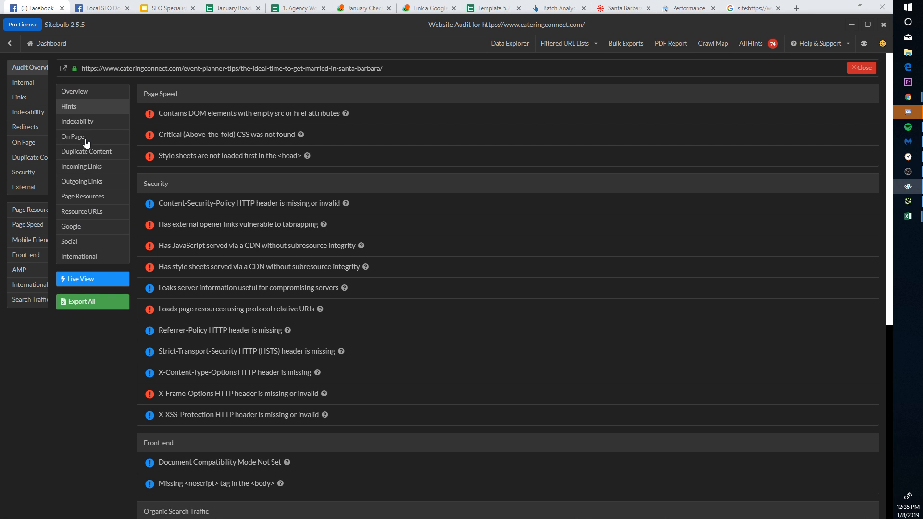
Step: Check its On Page, Duplicate Content and Incoming Links reports, then move Sitebulb aside
left_click(85, 139)
left_click(89, 152)
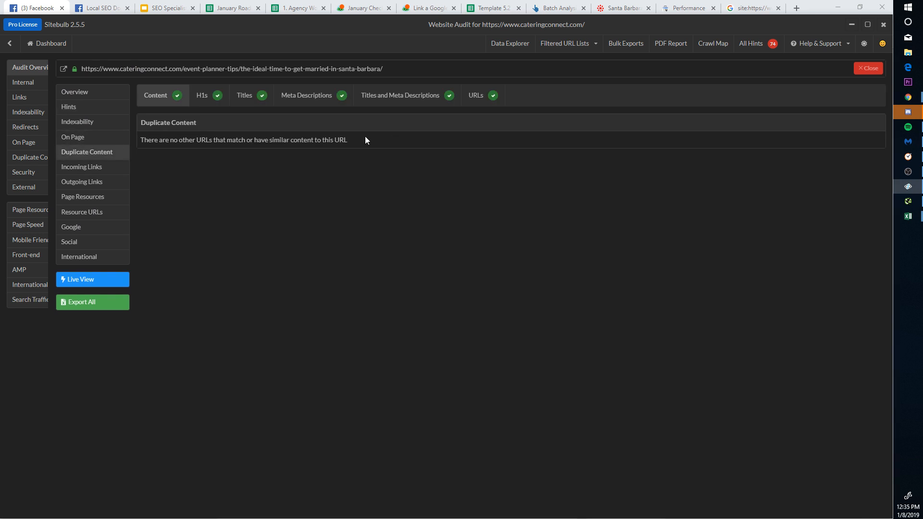
left_click(97, 166)
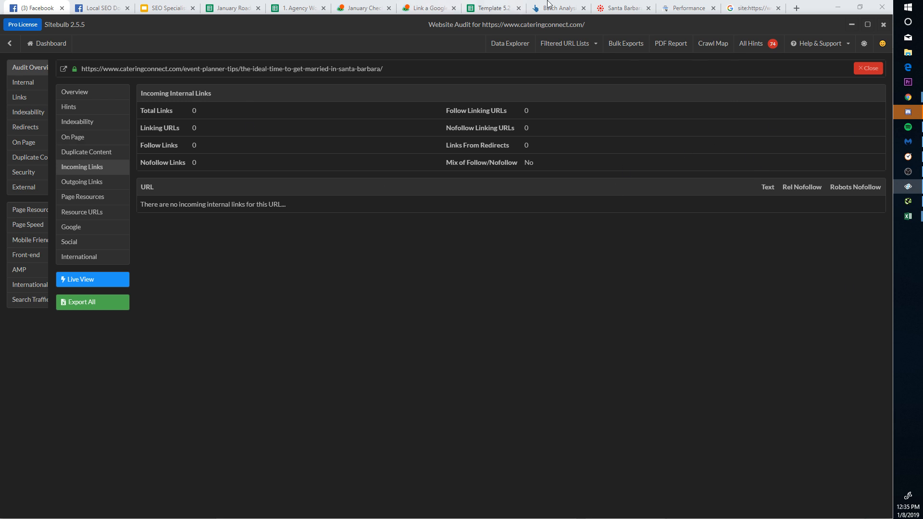
left_click_drag(673, 24, 642, 273)
Step: Bring Chrome forward and browse the open tabs to the January Roadmap 2019 spreadsheet
left_click(787, 140)
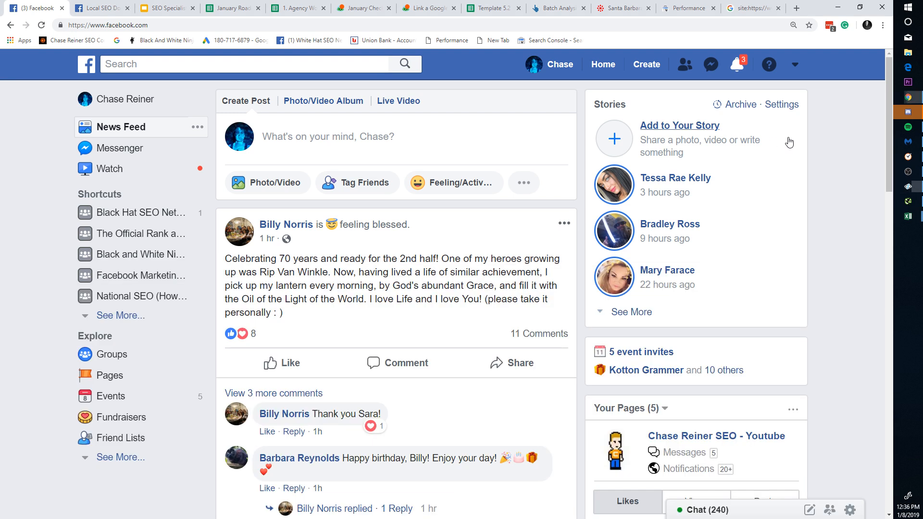
left_click(559, 8)
key("ctrl+Tab")
key("ctrl+Tab")
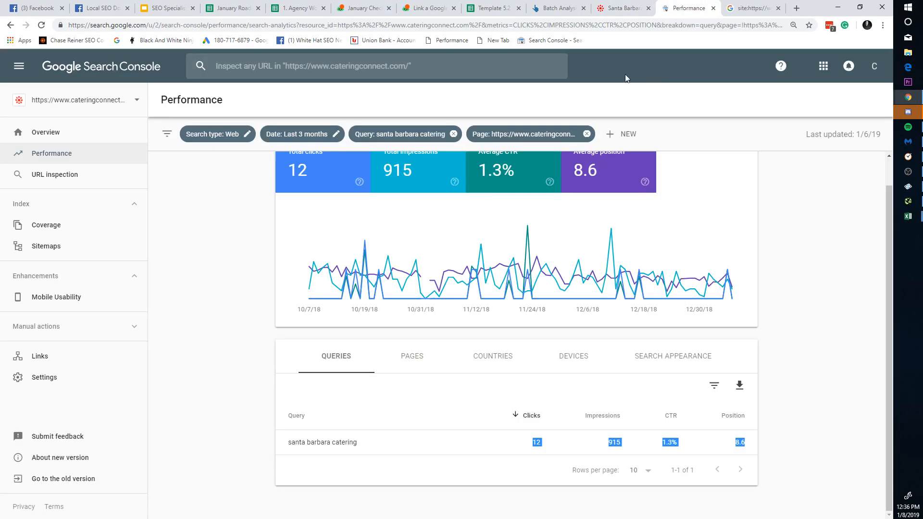
left_click(734, 4)
left_click(493, 5)
left_click(427, 6)
left_click(358, 6)
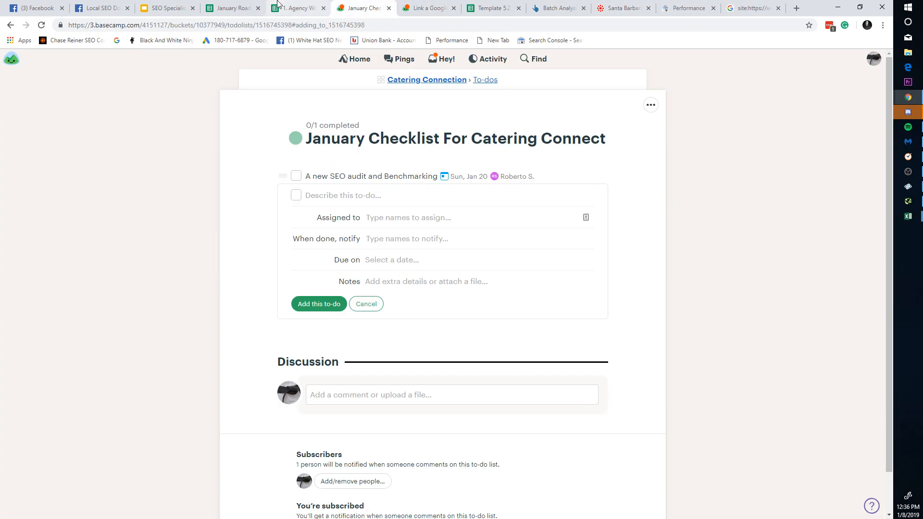
left_click(298, 7)
left_click(233, 8)
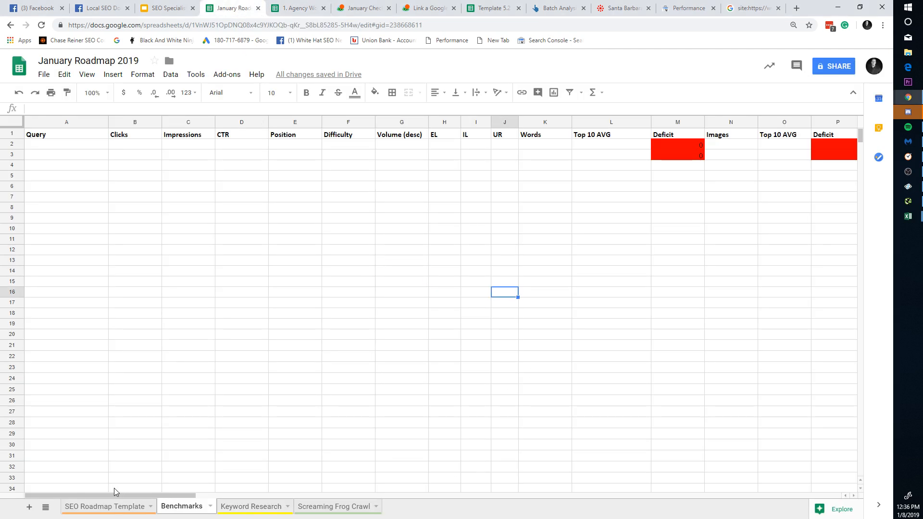
left_click(142, 507)
left_click(177, 509)
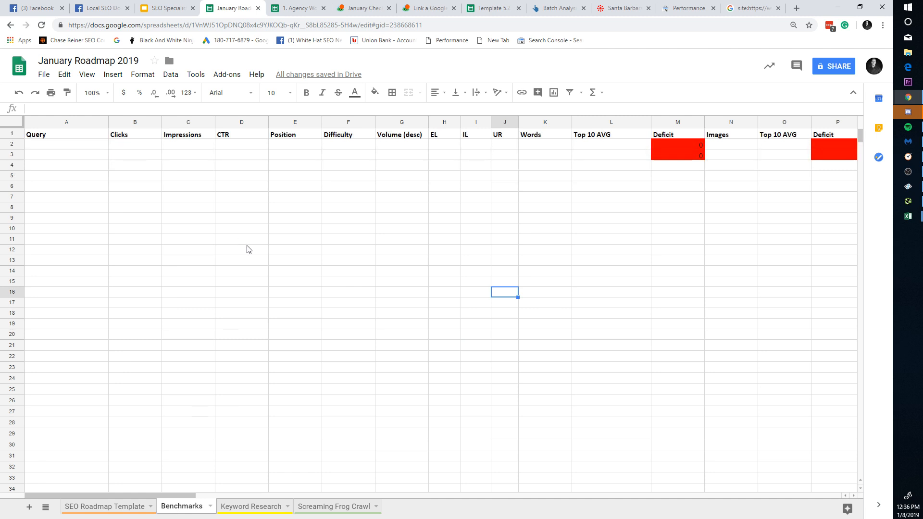
Step: Close January Roadmap 2019, check Template 5.2's Benchmarks cells B4, H4 and K3, then return to Ahrefs
left_click(258, 8)
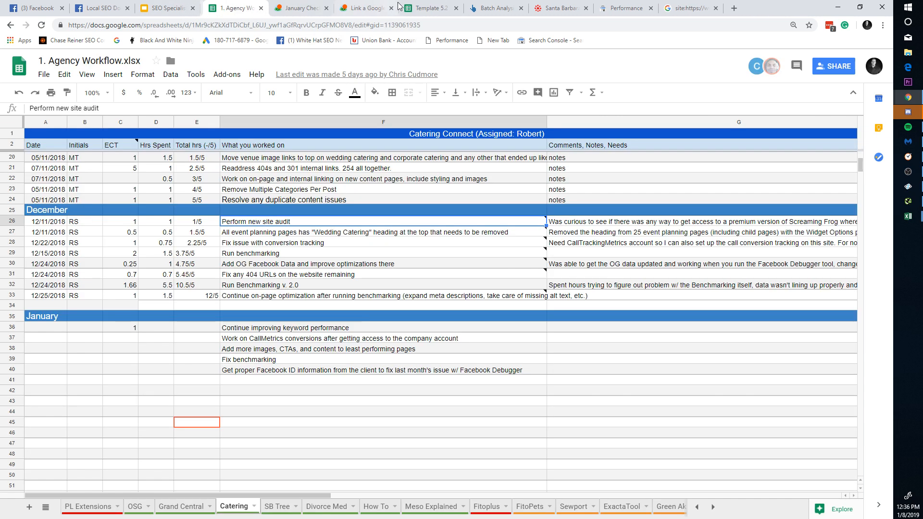
left_click(428, 8)
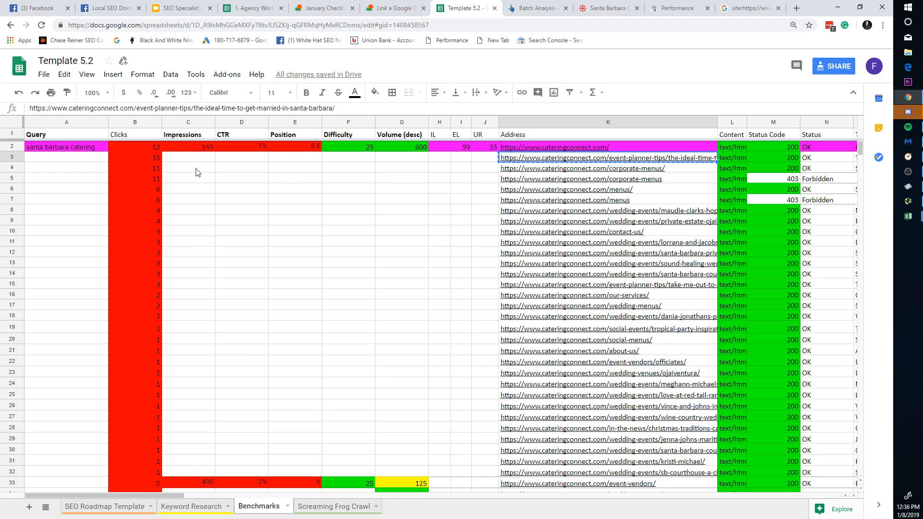
left_click(145, 167)
left_click(439, 168)
left_click(596, 157)
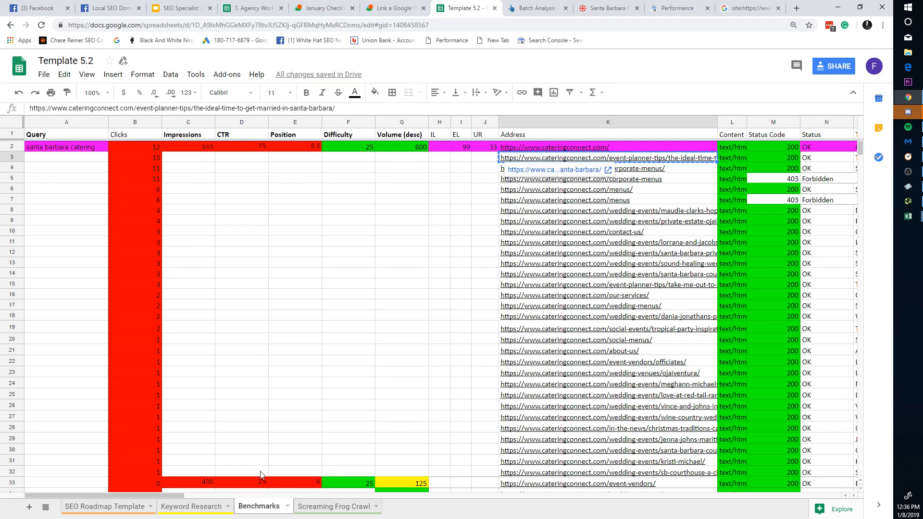
left_click_drag(143, 497, 133, 437)
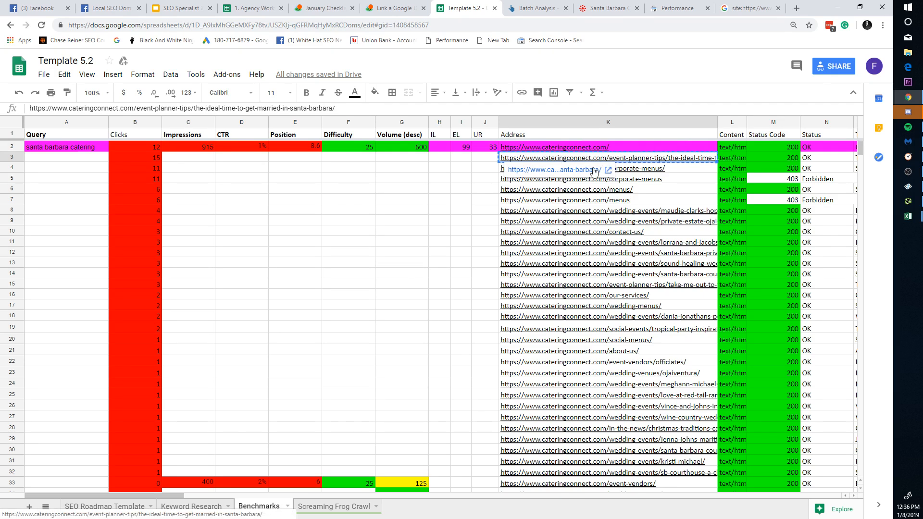
left_click(553, 8)
Step: Copy the crawled addresses below the header from the Screaming Frog Crawl sheet's Address column
scroll(277, 304, "down", 5)
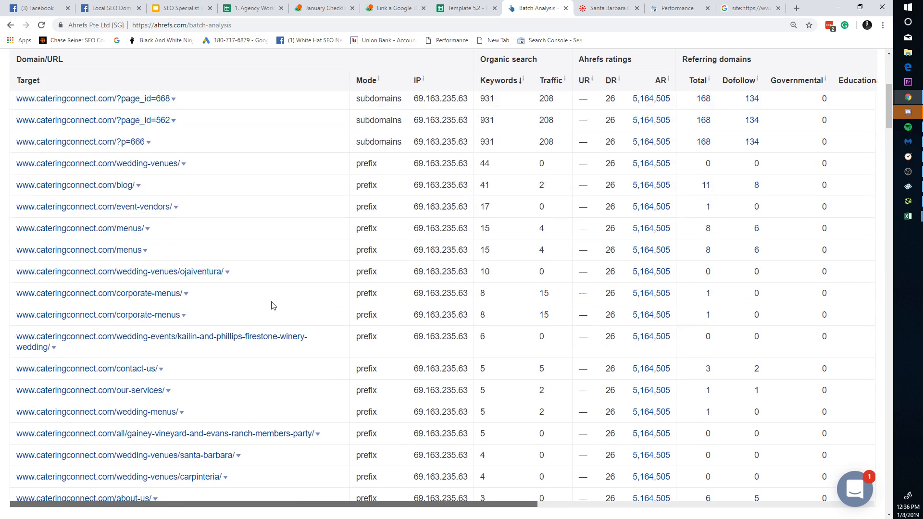
scroll(270, 305, "up", 5)
scroll(377, 316, "down", 3)
scroll(222, 264, "up", 3)
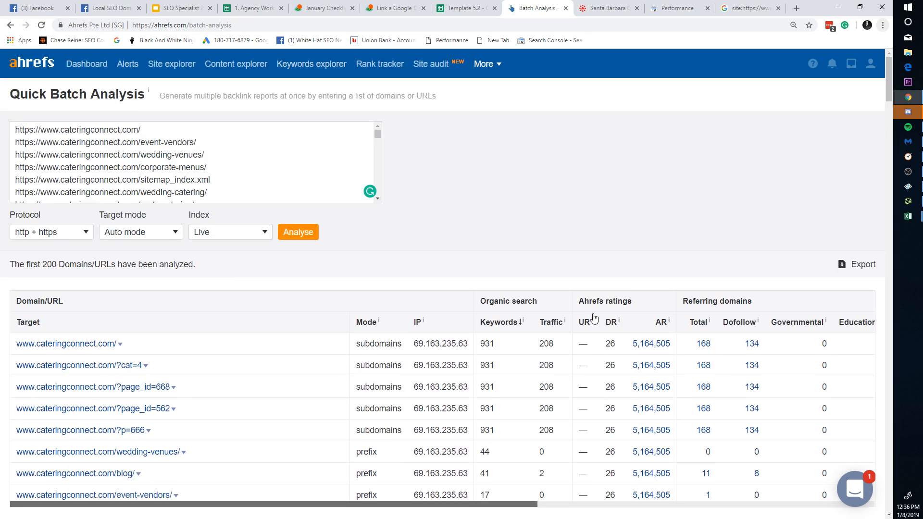
key("alt+Tab")
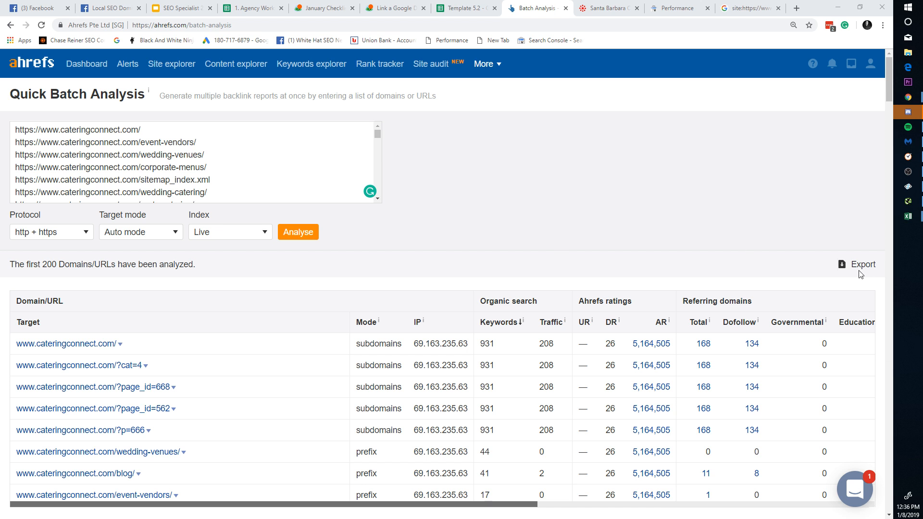
key("alt+Tab")
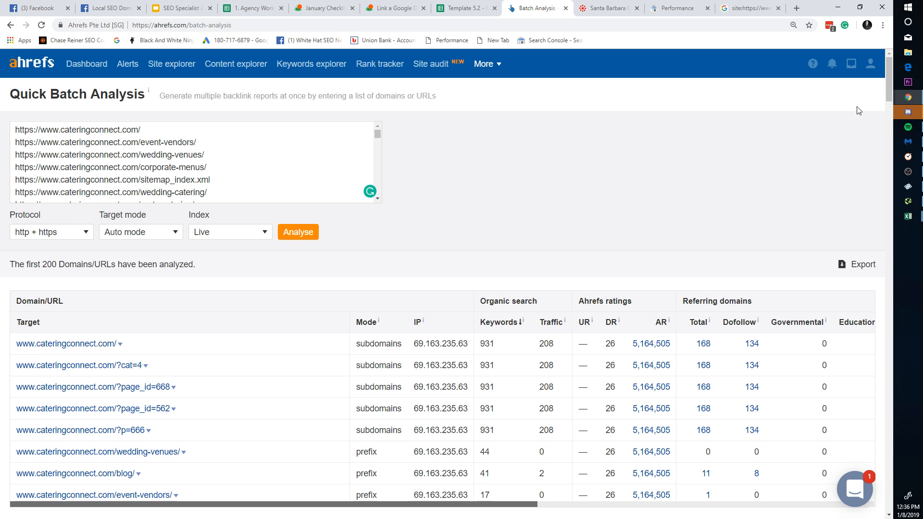
left_click(450, 13)
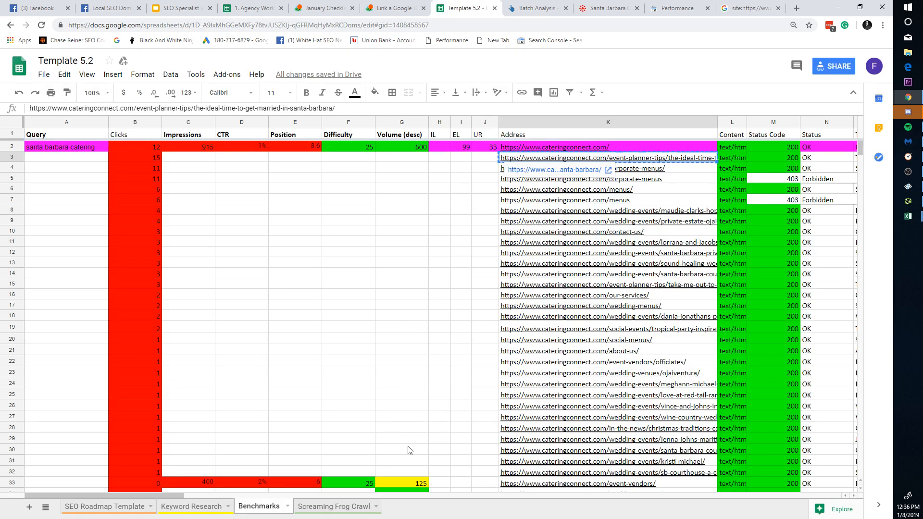
left_click(335, 506)
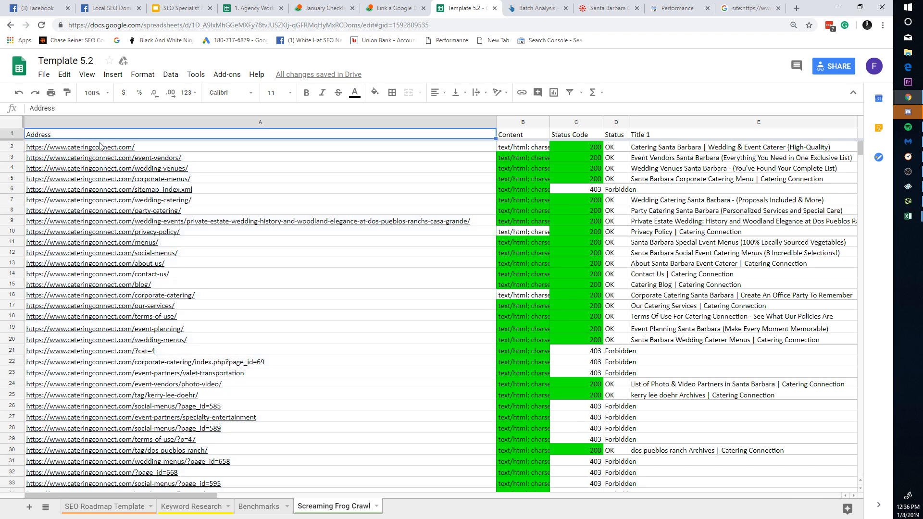
left_click(123, 121)
left_click(118, 135, "ctrl")
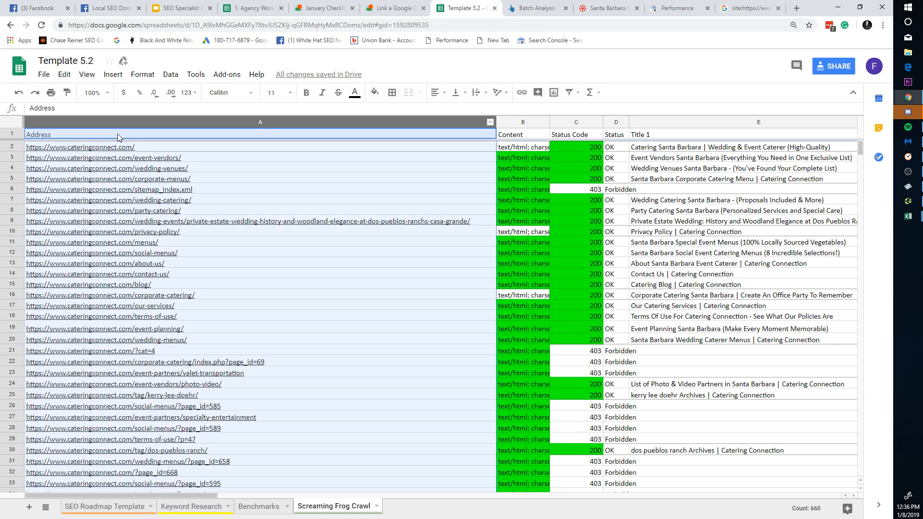
key("ctrl+c")
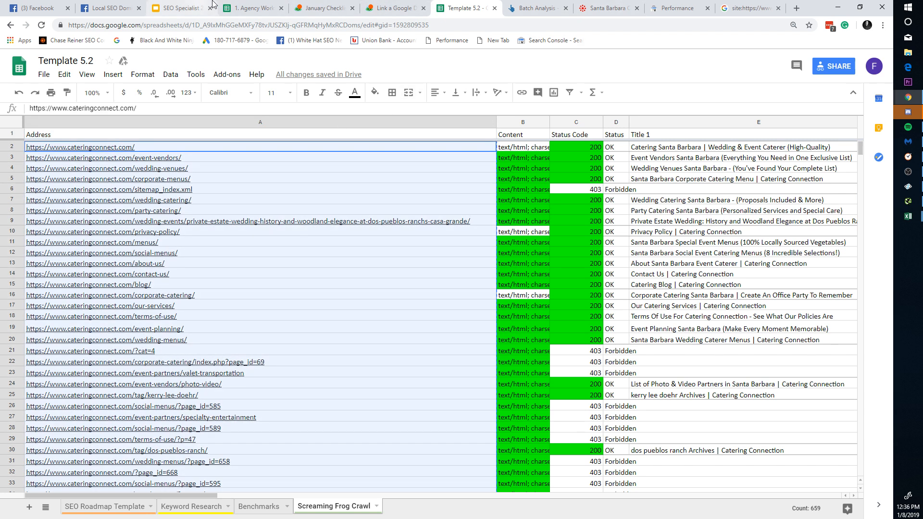
Step: Replace the Ahrefs Batch Analysis URL list with the copied addresses, analyse, and sort by Keywords
left_click(250, 8)
left_click(541, 6)
left_click(309, 144)
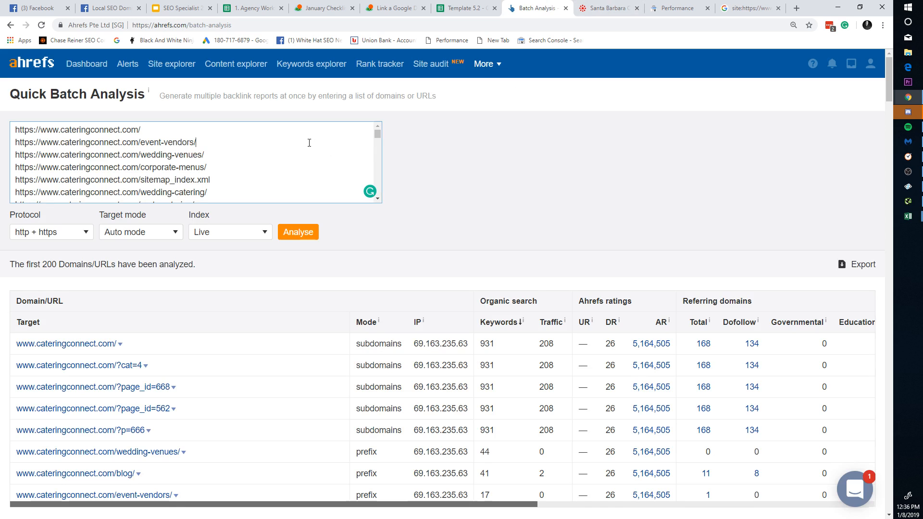
key("ctrl+a")
key("ctrl+v")
left_click(294, 234)
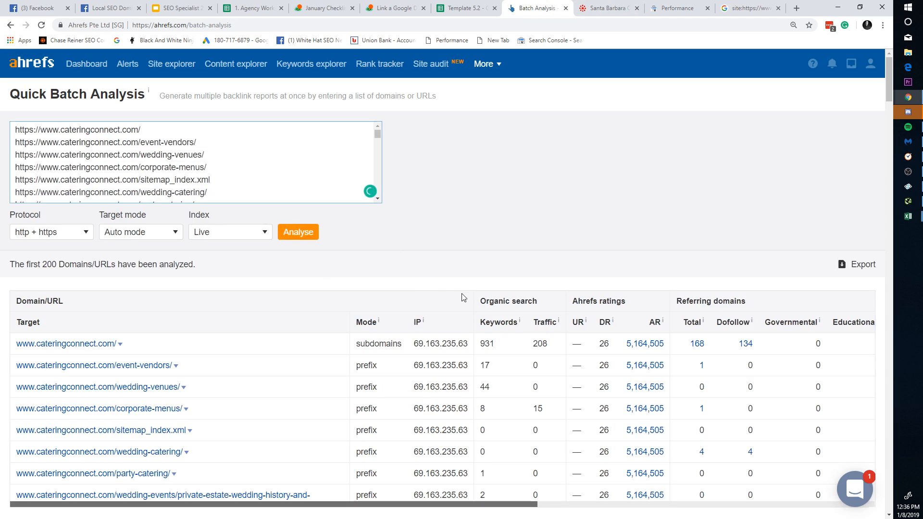
scroll(464, 298, "down", 1)
left_click(511, 274)
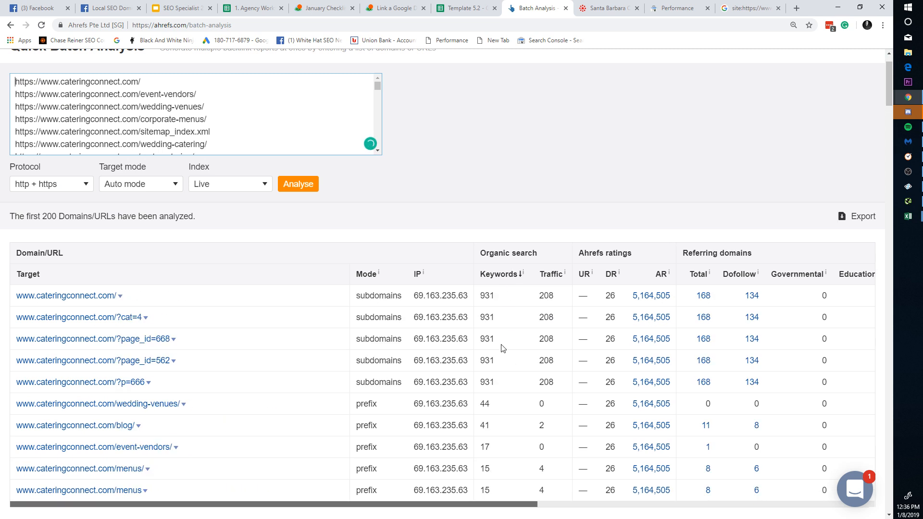
scroll(499, 349, "down", 5)
scroll(373, 339, "up", 3)
scroll(342, 399, "down", 1)
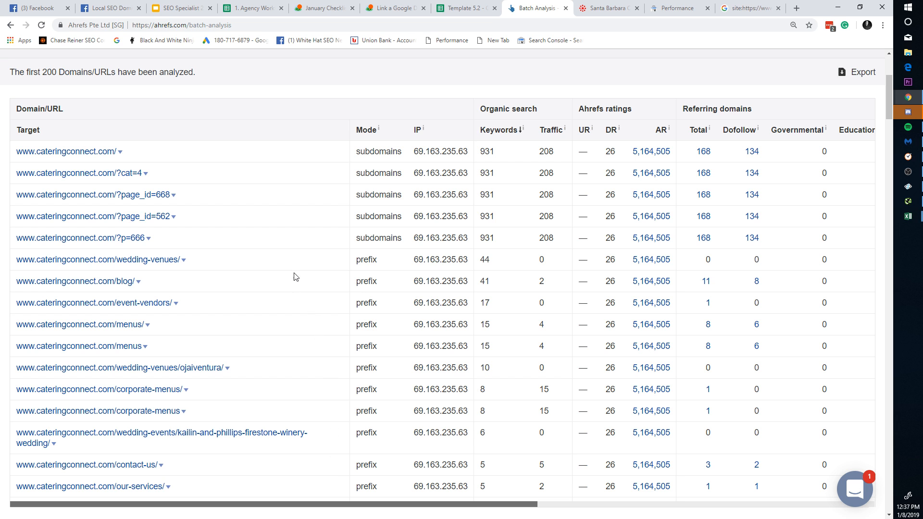
Step: Preview the ?cat=4 page in a new tab, close it, and return to Template 5.2
right_click(136, 179)
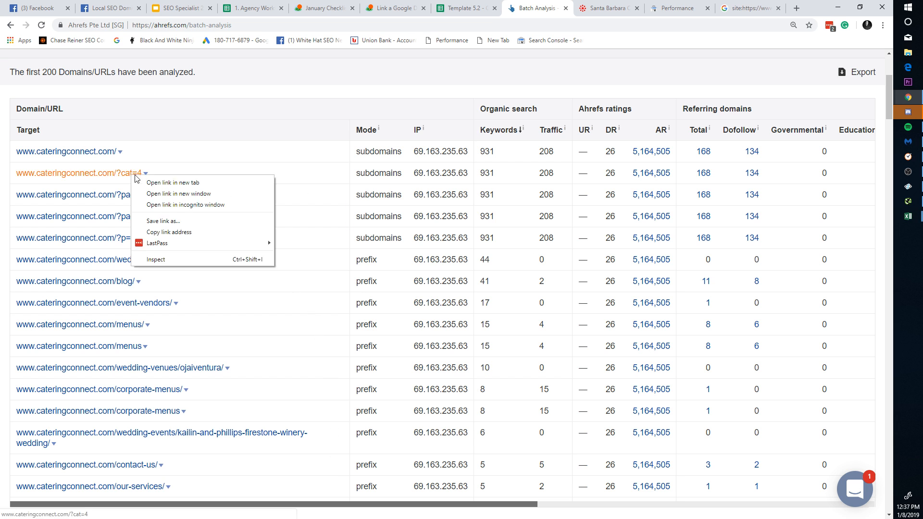
left_click(161, 183)
left_click(536, 4)
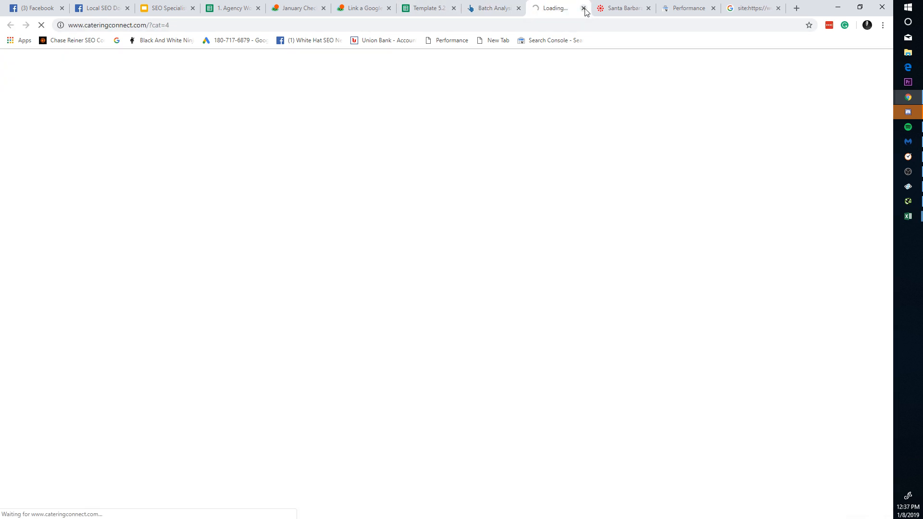
left_click(584, 8)
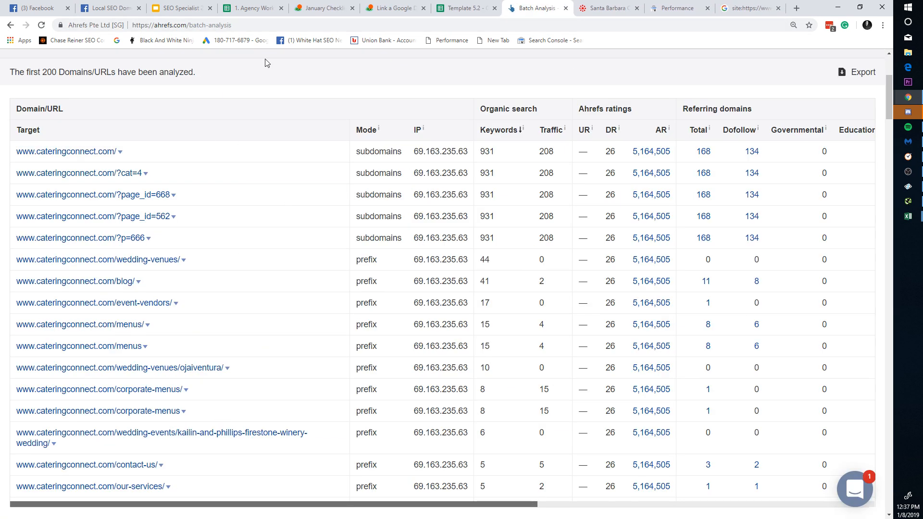
left_click(464, 8)
Step: Copy the santa barbara catering query from cell A2 of the Benchmarks sheet
left_click(212, 508)
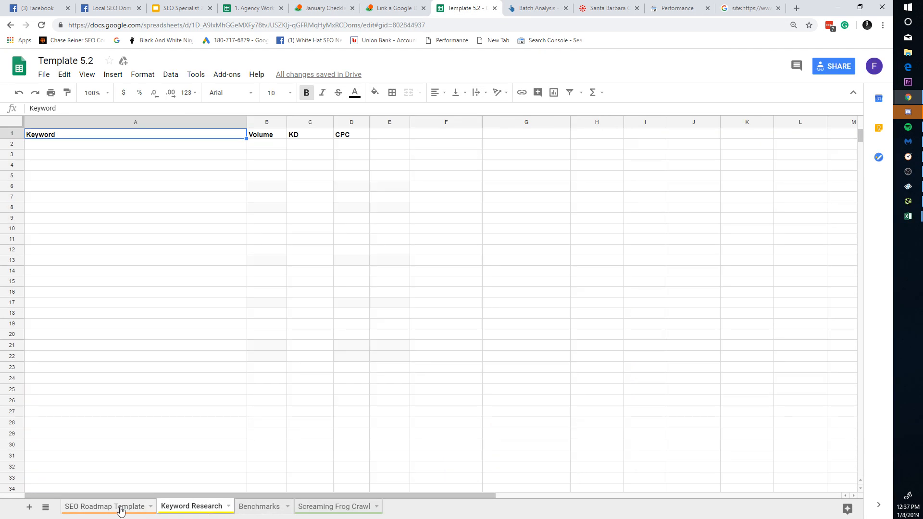
left_click(121, 509)
left_click(260, 511)
left_click(348, 316)
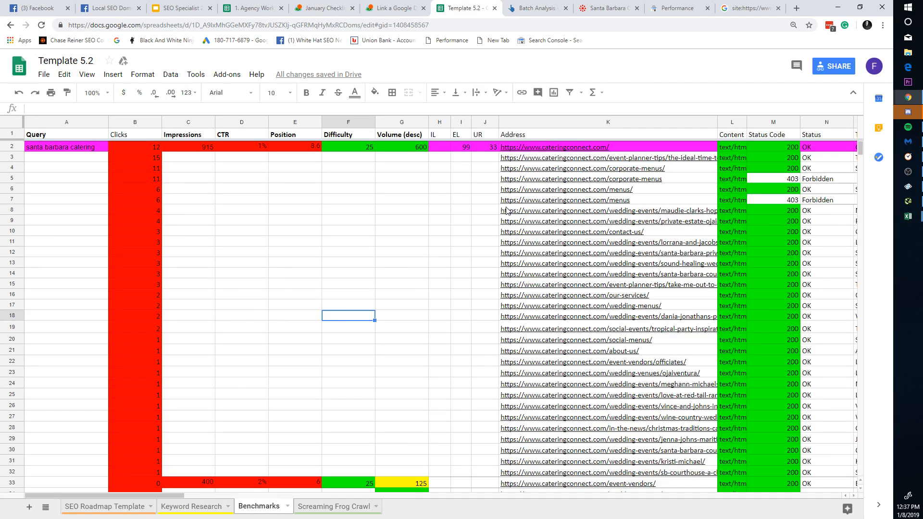
left_click(16, 146)
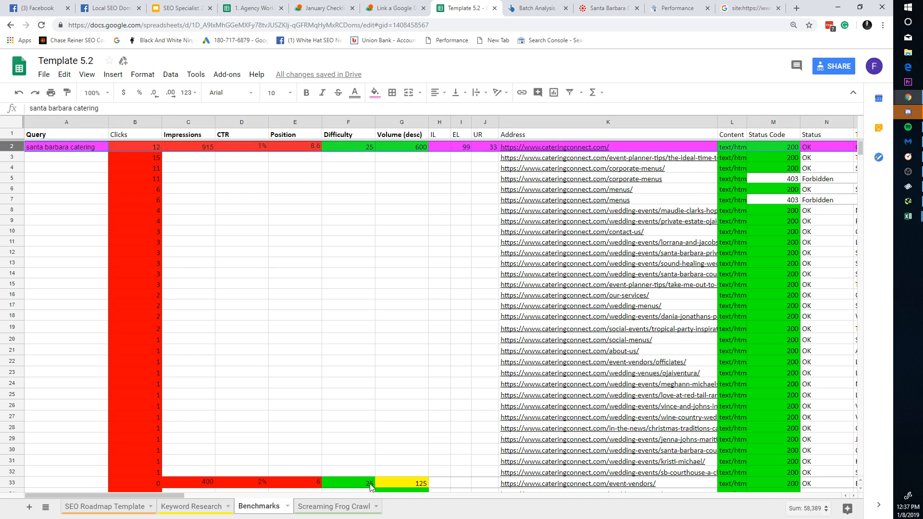
left_click(69, 147)
key("ctrl+c")
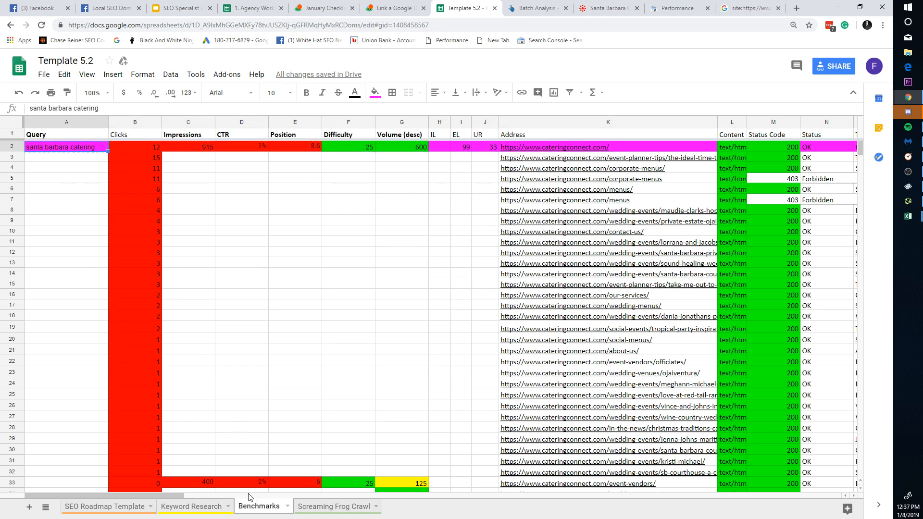
left_click(14, 147)
Step: Return to the Benchmarks sheet and scroll right to the Crawl Depth metrics columns
left_click(183, 502)
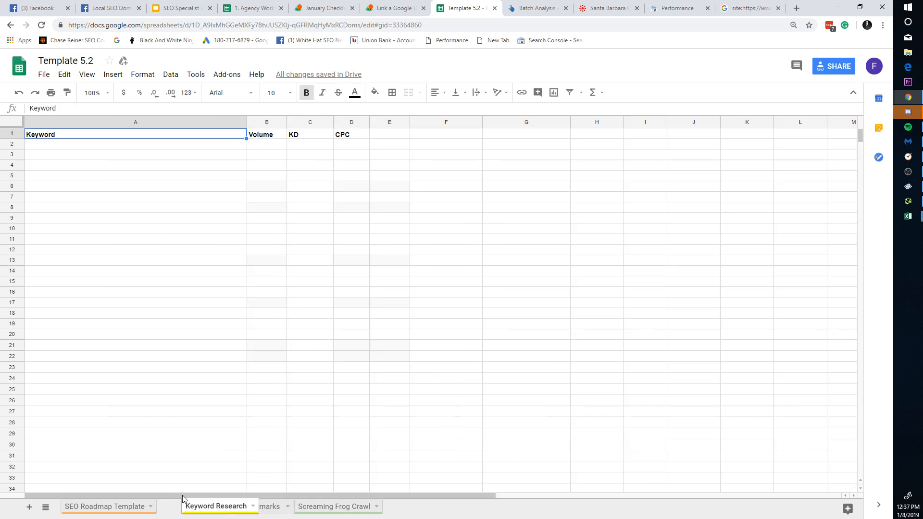
left_click(253, 506)
left_click(310, 506)
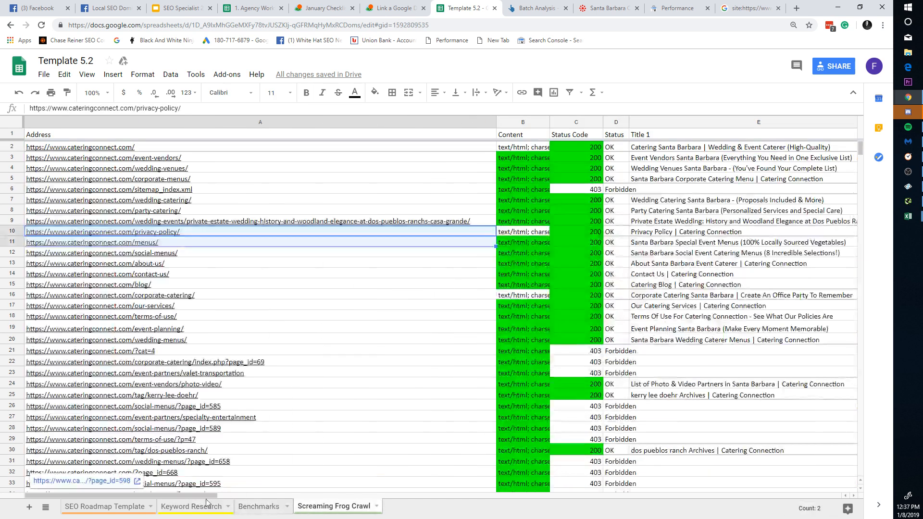
left_click(243, 504)
left_click_drag(227, 494, 541, 453)
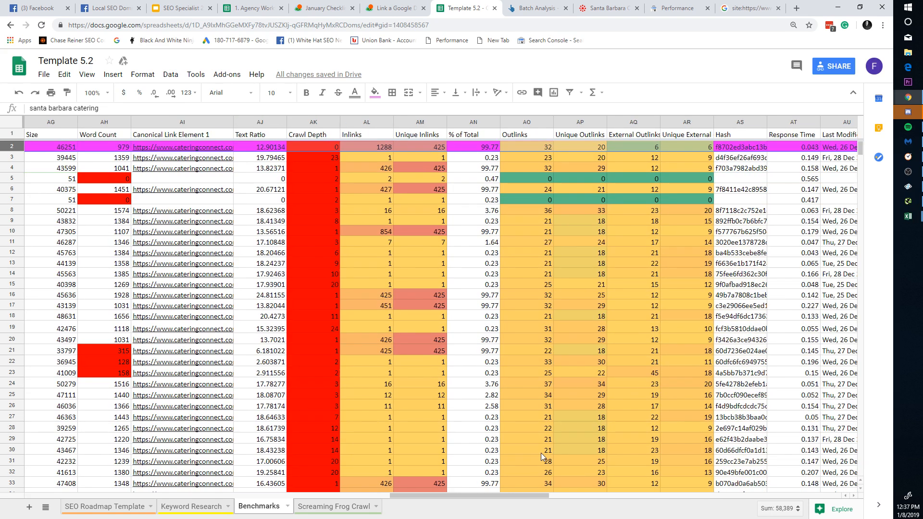
Step: Delete the old Crawl Depth rules and add a red fill for values greater than or equal to 3
right_click(336, 123)
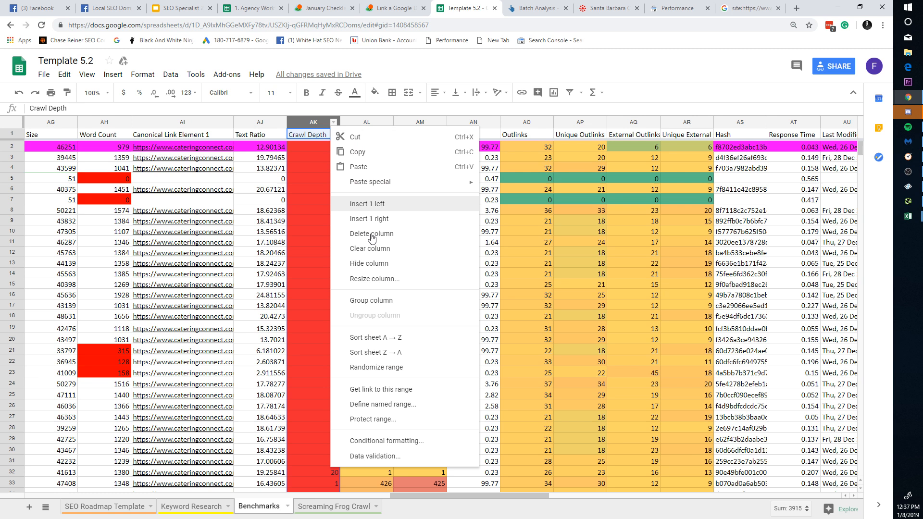
left_click(381, 441)
left_click(848, 124)
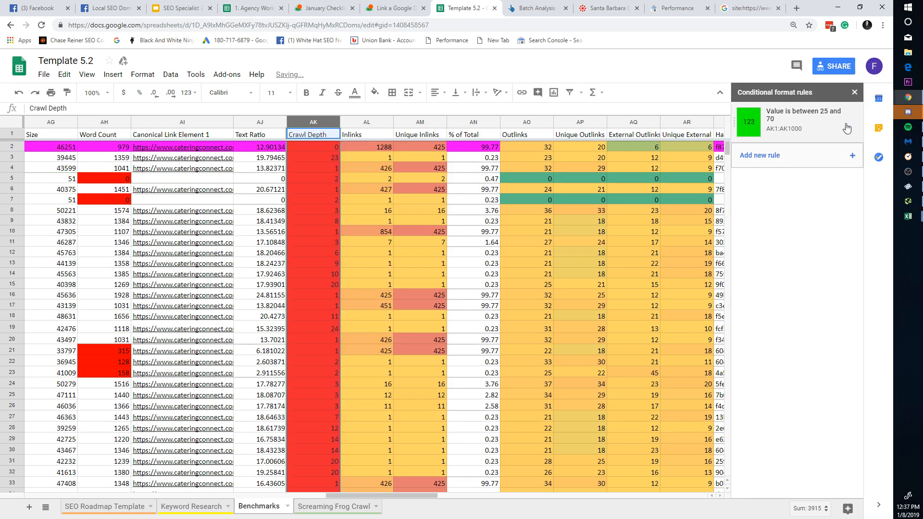
left_click(848, 124)
left_click(813, 126)
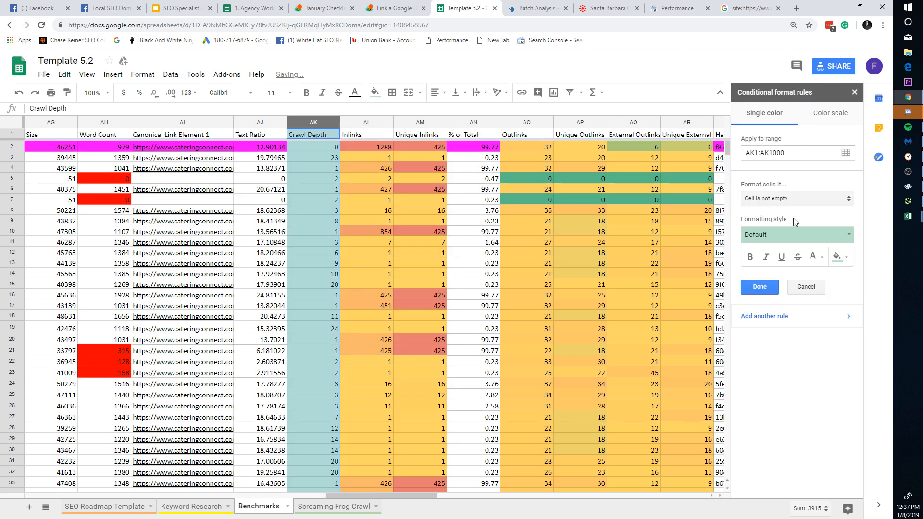
left_click(791, 235)
left_click(796, 198)
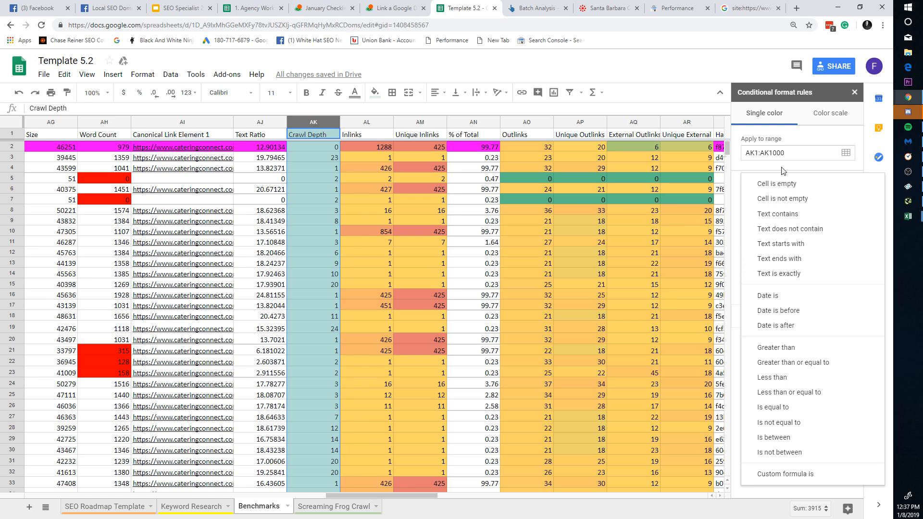
left_click(804, 364)
left_click(803, 216)
type("3")
left_click(838, 275)
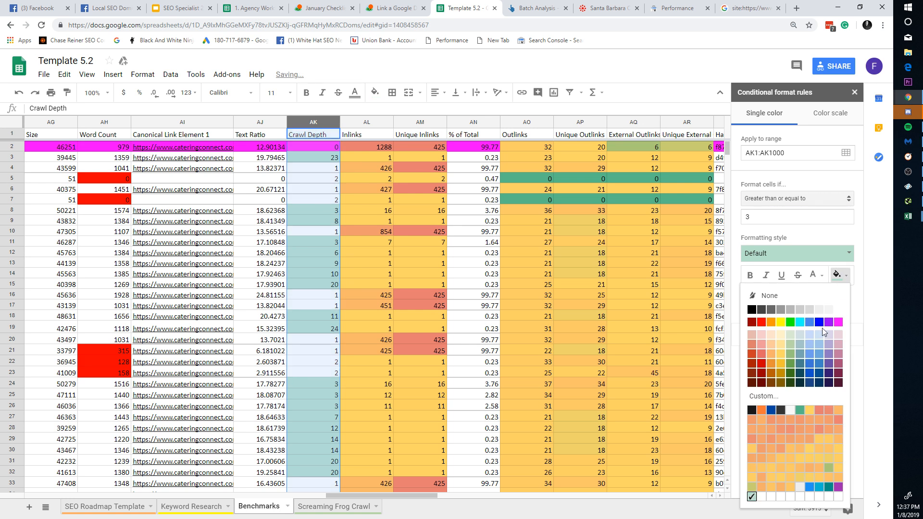
left_click(768, 325)
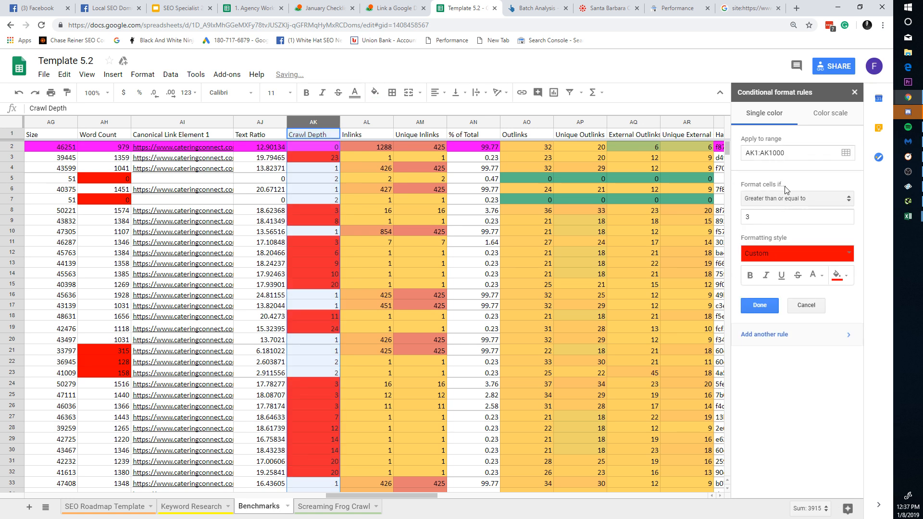
Step: Add a green fill rule for Crawl Depth values less than or equal to 2
double_click(747, 216)
left_click(773, 199)
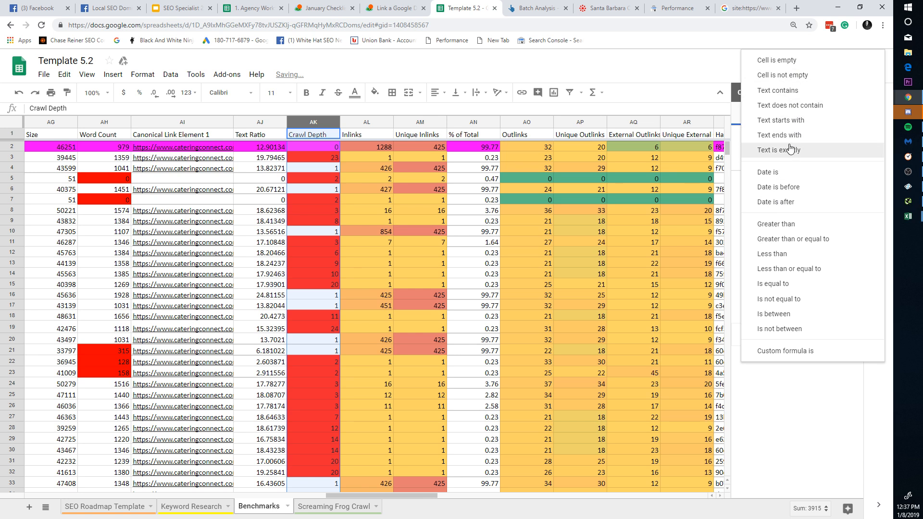
left_click(789, 269)
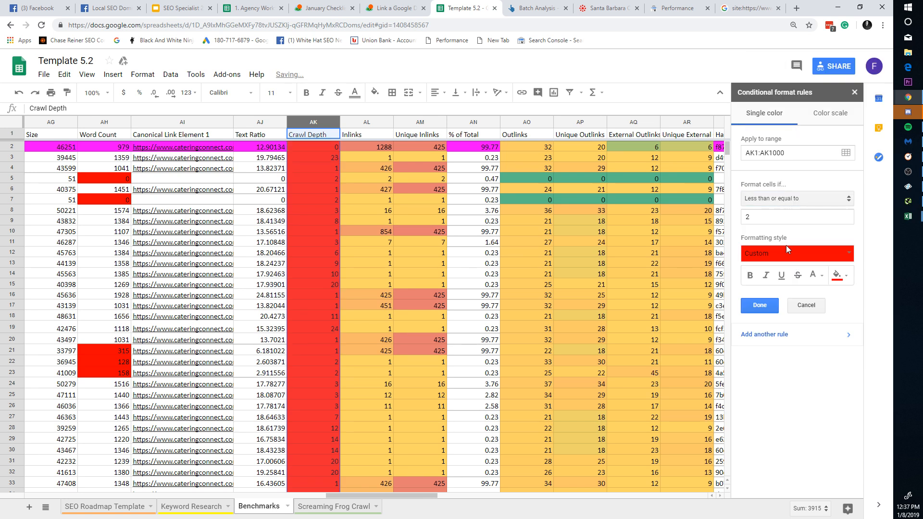
left_click(788, 249)
left_click(791, 251)
left_click(840, 275)
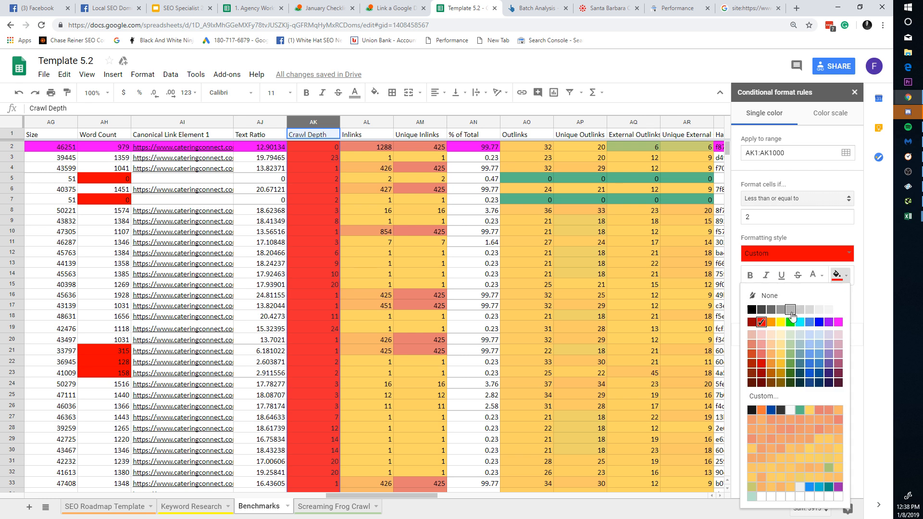
left_click(790, 321)
left_click(758, 308)
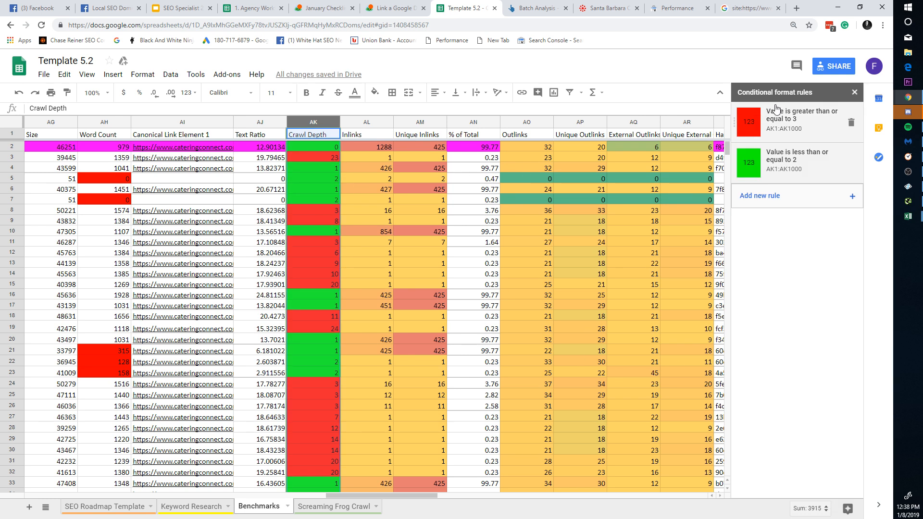
left_click(854, 92)
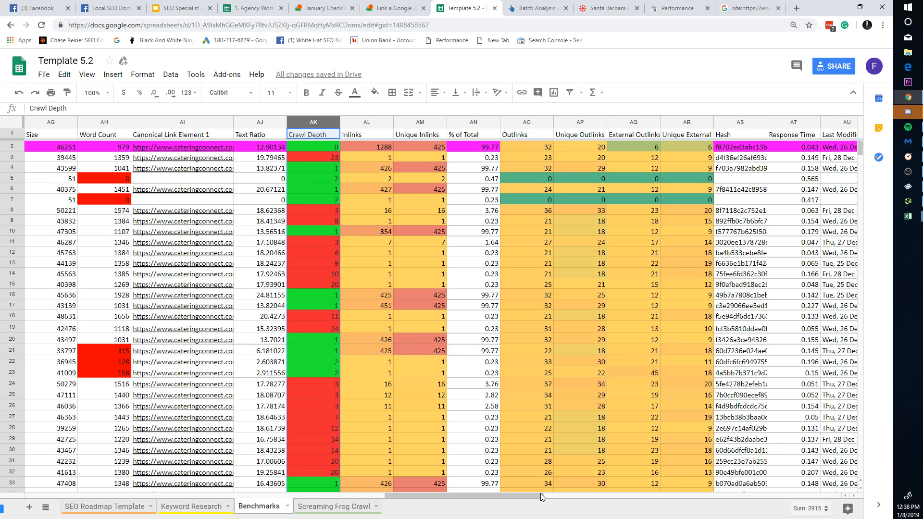
Step: Set the GA Avg Session Duration green rule to greater than or equal to 0:01:30
left_click_drag(540, 493, 689, 496)
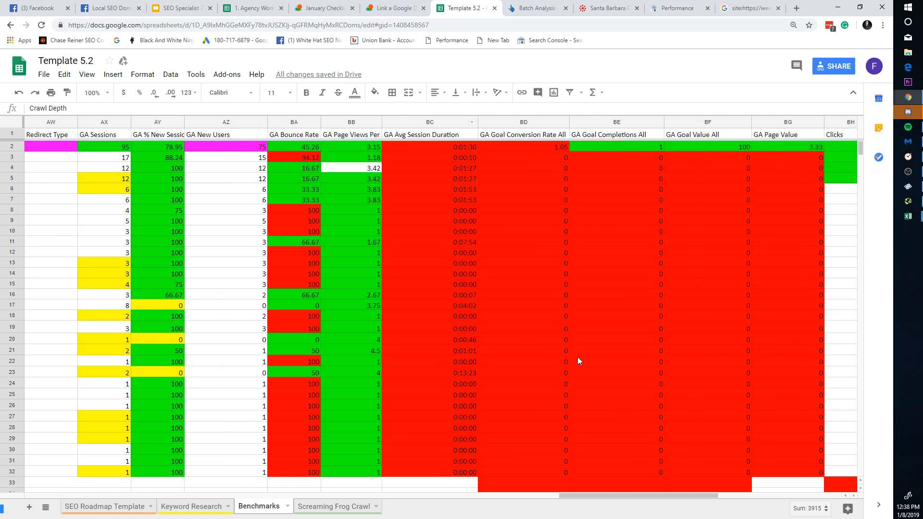
left_click_drag(709, 494, 723, 495)
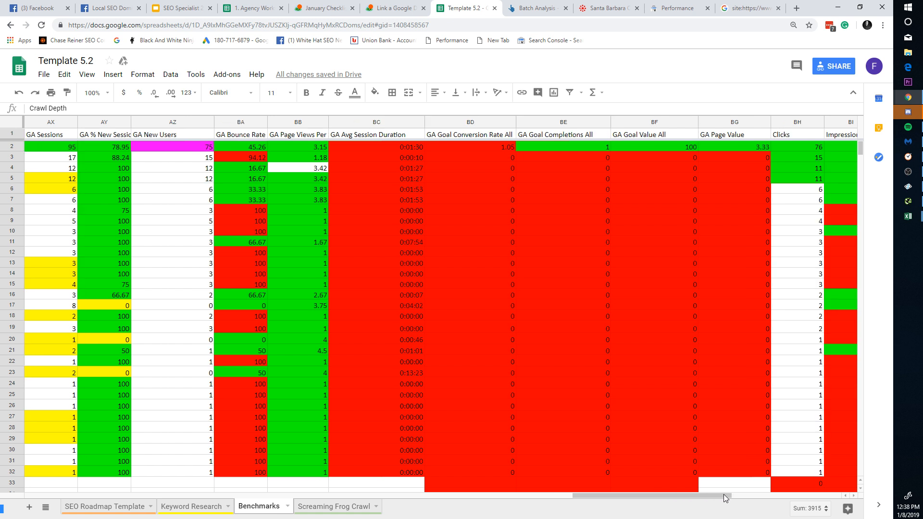
left_click(418, 122)
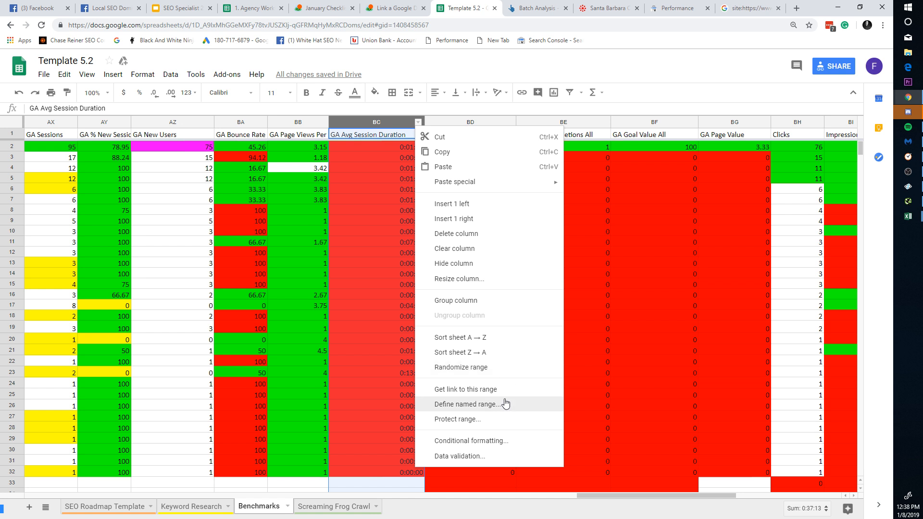
left_click(496, 441)
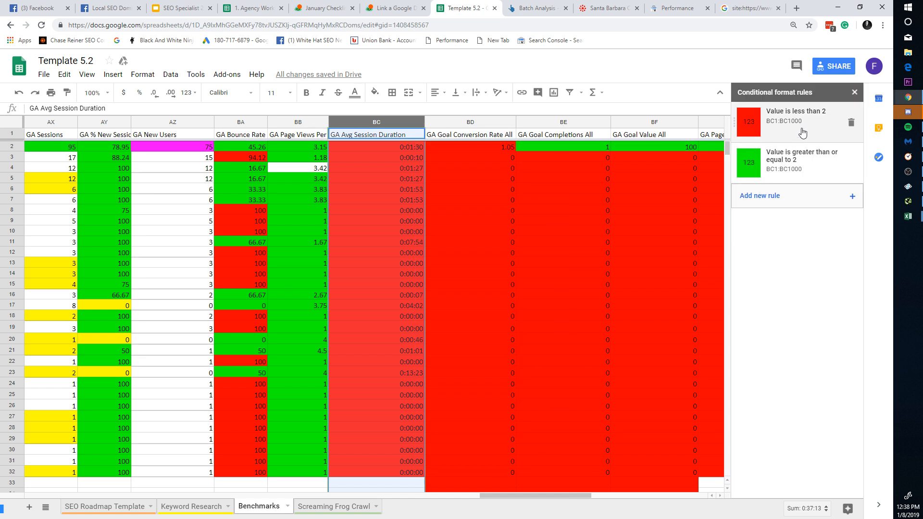
left_click(851, 124)
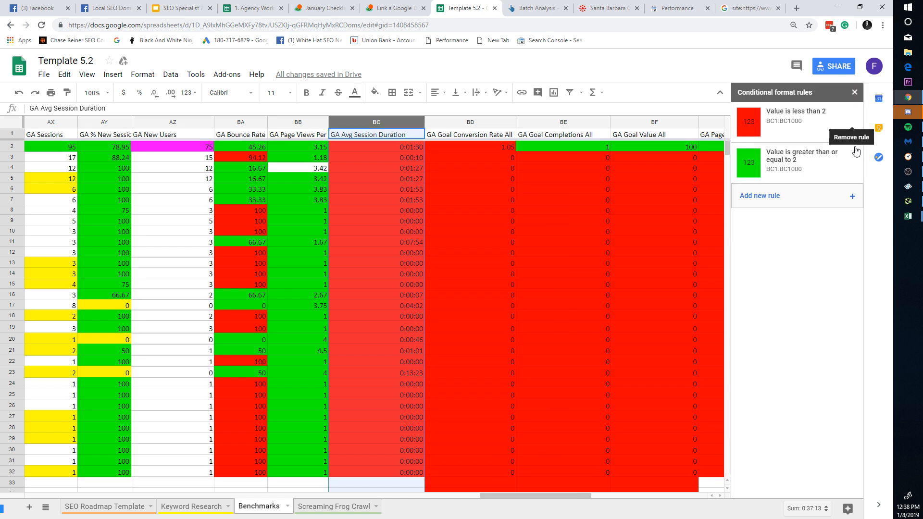
left_click(817, 145)
double_click(804, 222)
type("1")
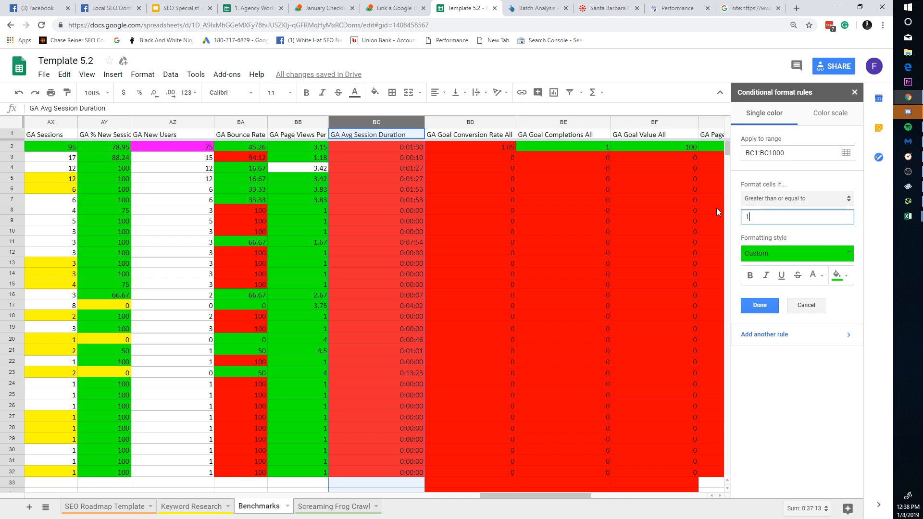
key("BackSpace")
type("1")
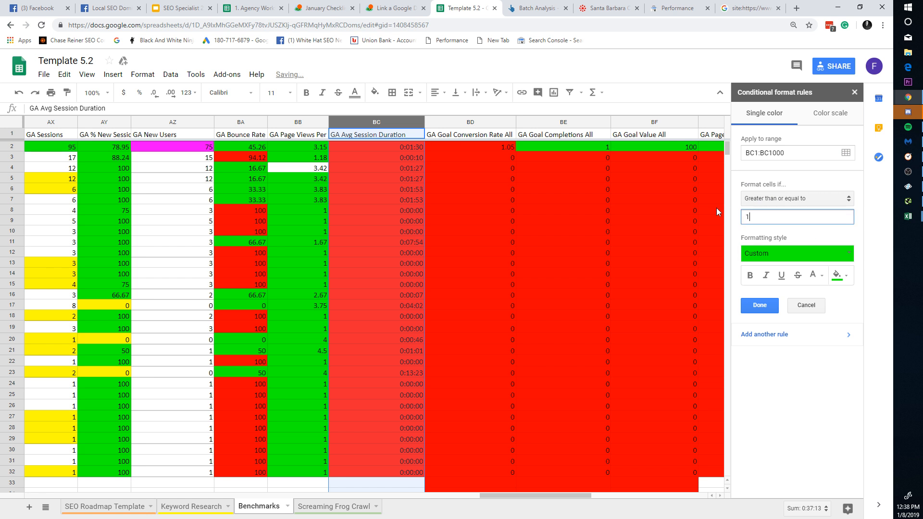
key("BackSpace")
type("0:01:30")
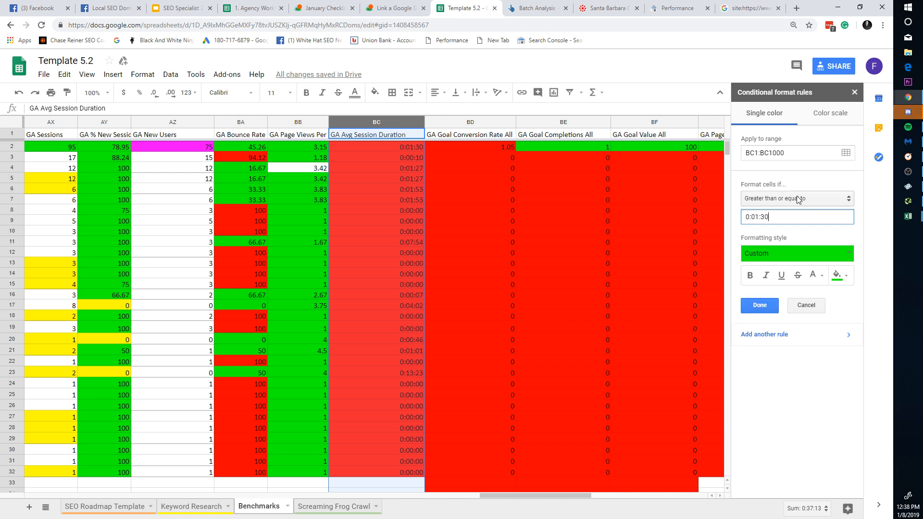
left_click(762, 305)
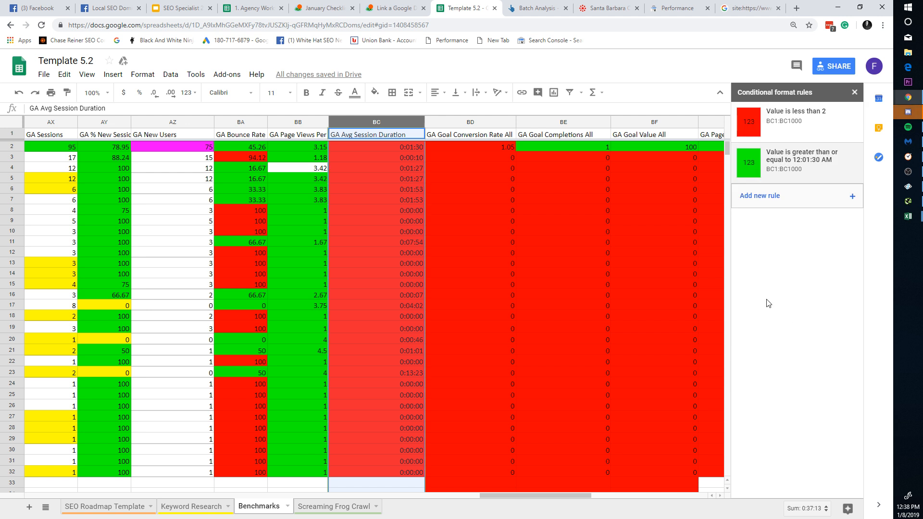
Step: Change the red session-duration rule's threshold from 2 to less than 0:01:29
left_click(812, 128)
left_click(801, 253)
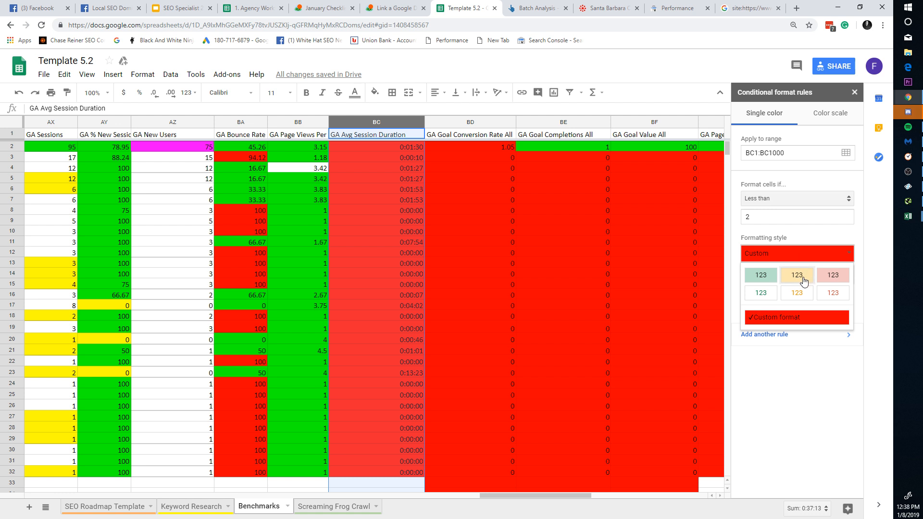
left_click(771, 219)
key("BackSpace")
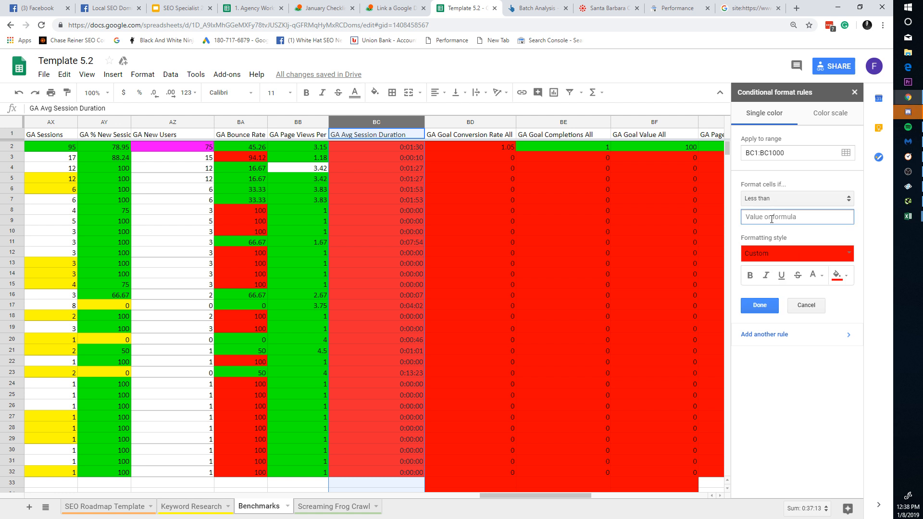
type("0:0")
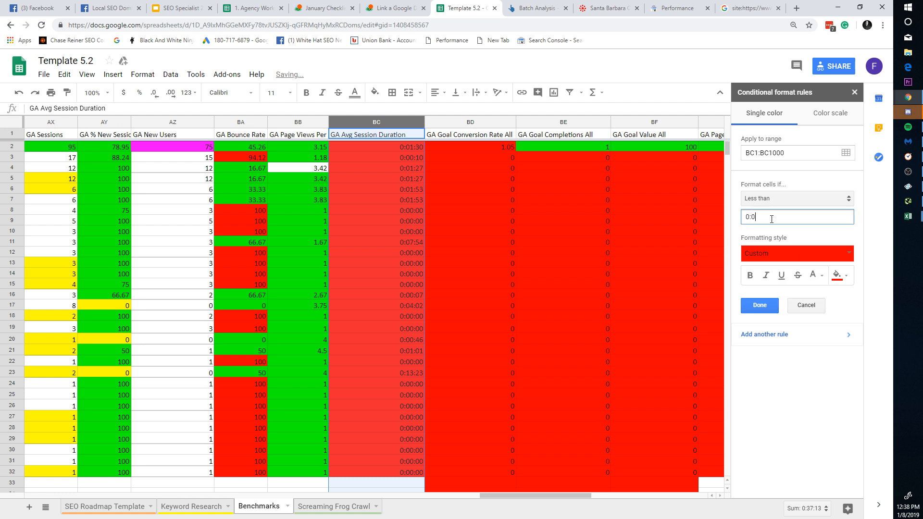
type("0")
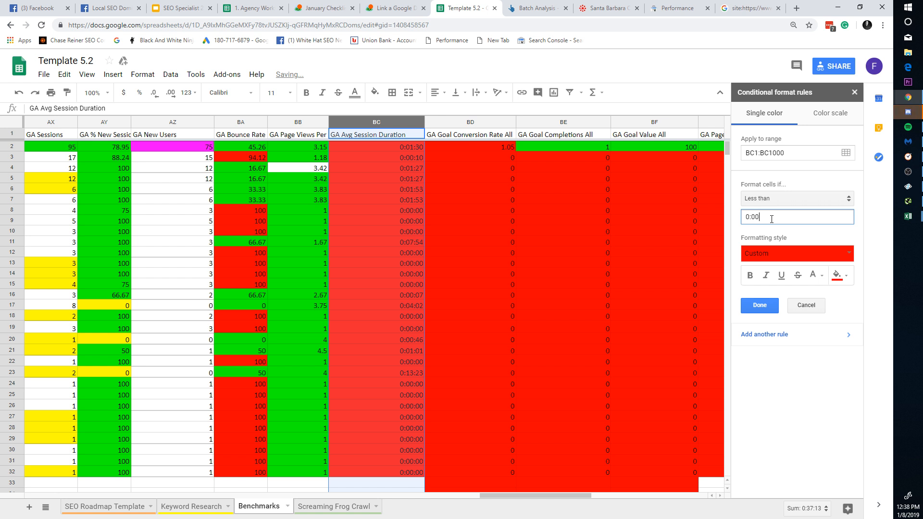
key("BackSpace")
type("1")
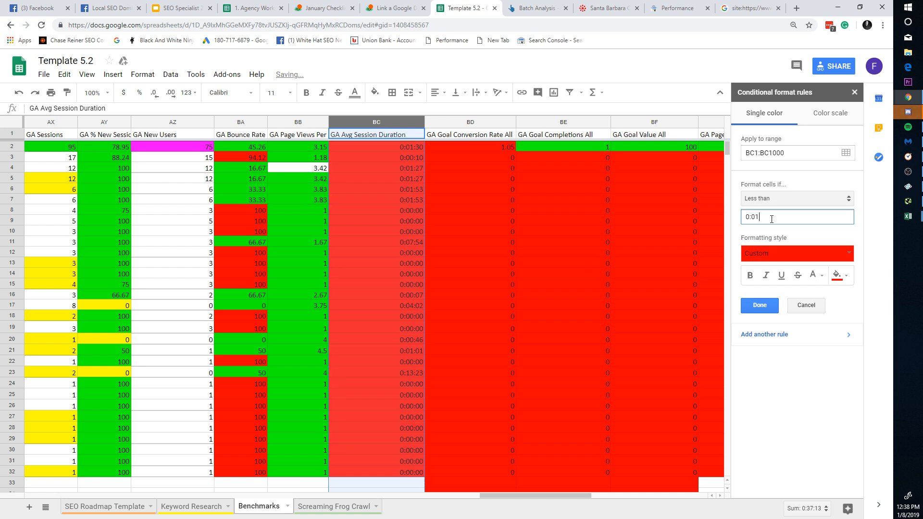
type(":29")
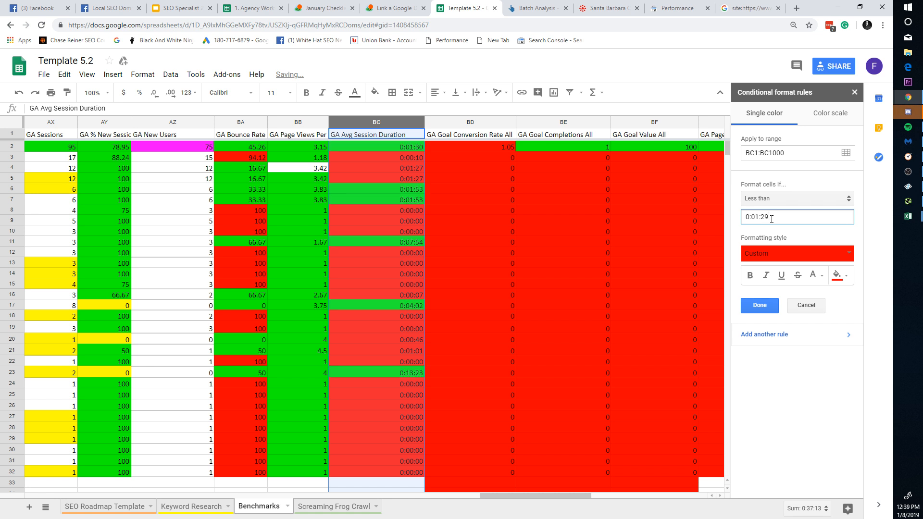
left_click(759, 305)
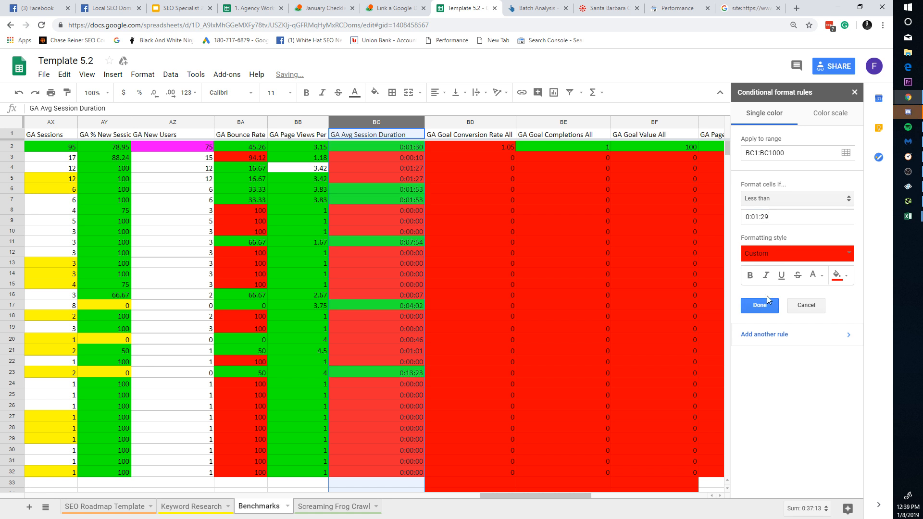
left_click(854, 92)
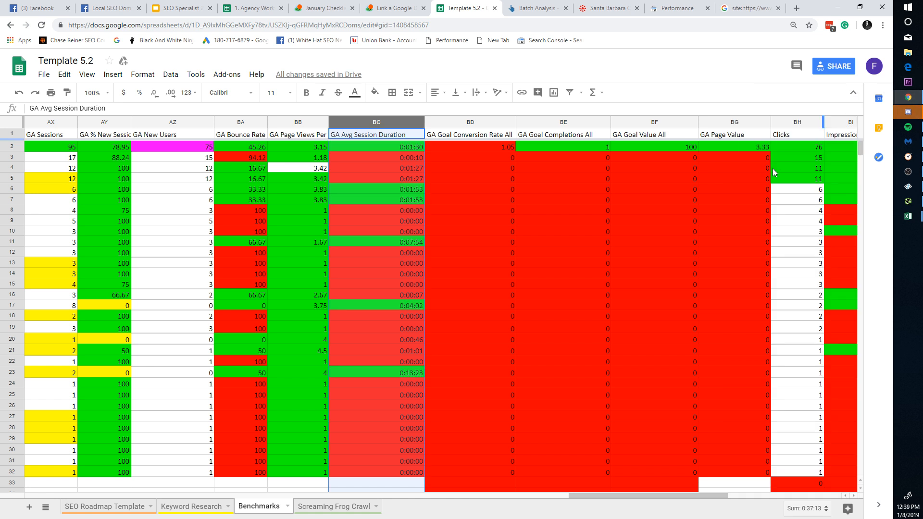
Step: Delete the 'Cell is empty' conditional formatting rule from the GA Goal Conversion Rate All column
left_click(499, 184)
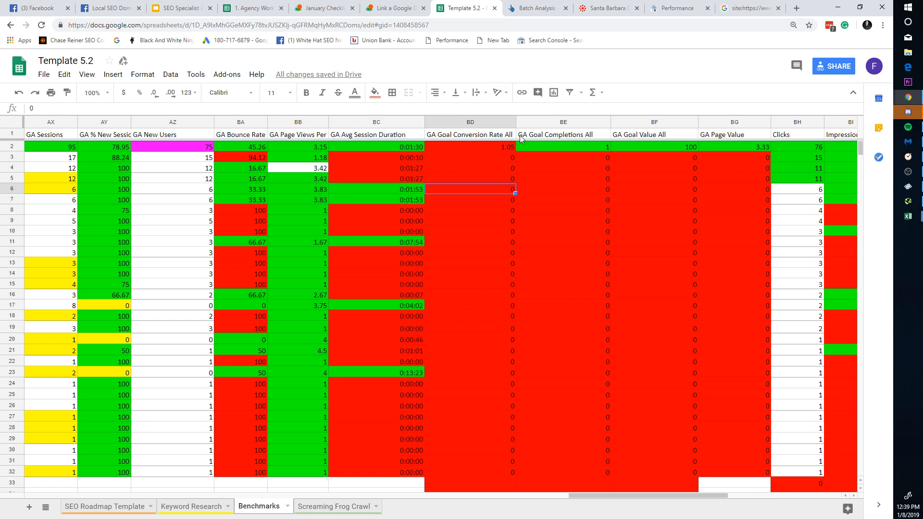
left_click(511, 121)
left_click(473, 147)
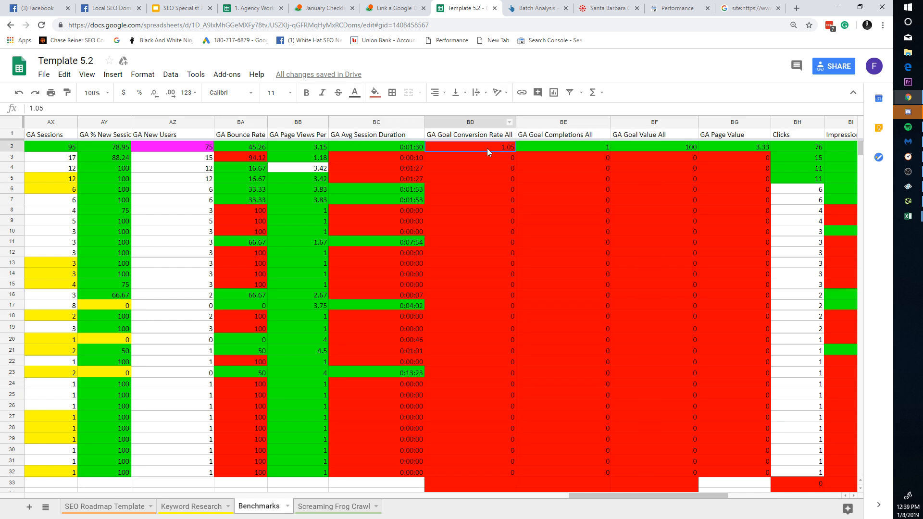
left_click(511, 122)
left_click(581, 446)
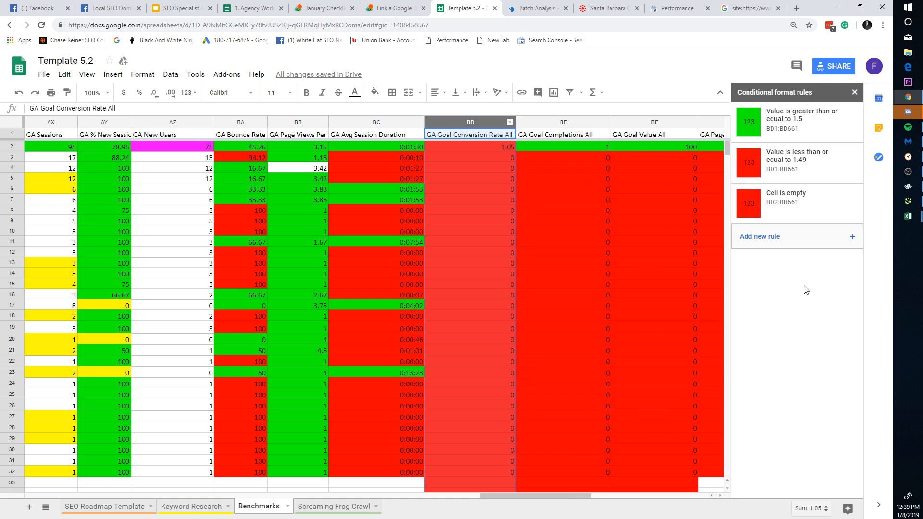
left_click(847, 204)
Step: Lower the column's green greater-than-or-equal rule threshold from 1.5 to 1
mouse_move(849, 176)
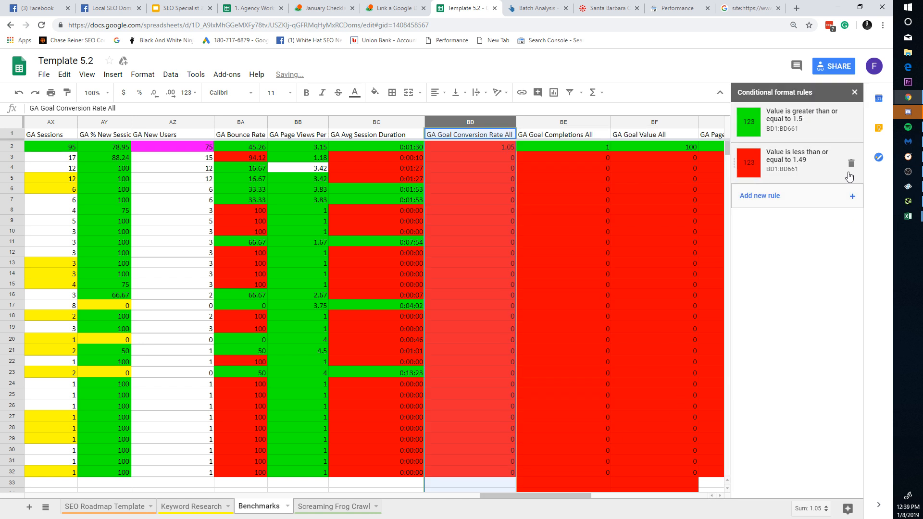
left_click(839, 126)
double_click(768, 211)
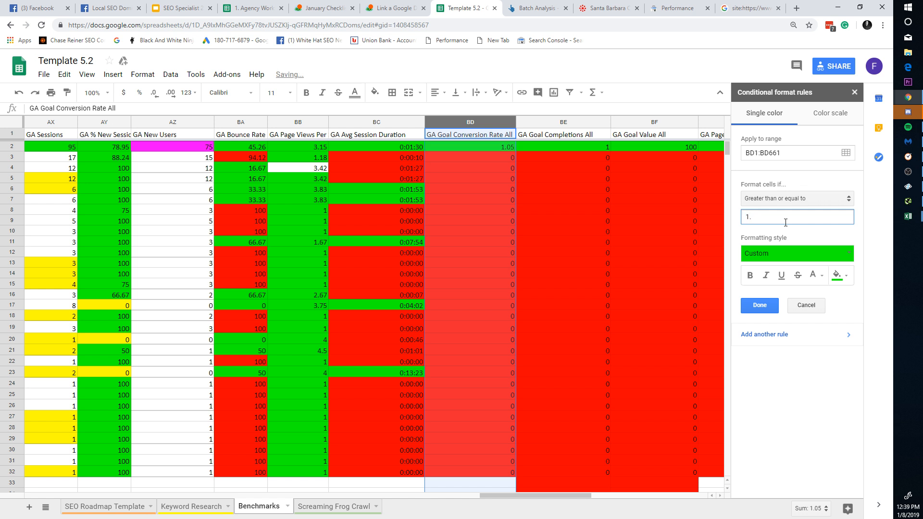
key("BackSpace")
key("BackSpace")
type("1")
left_click(772, 311)
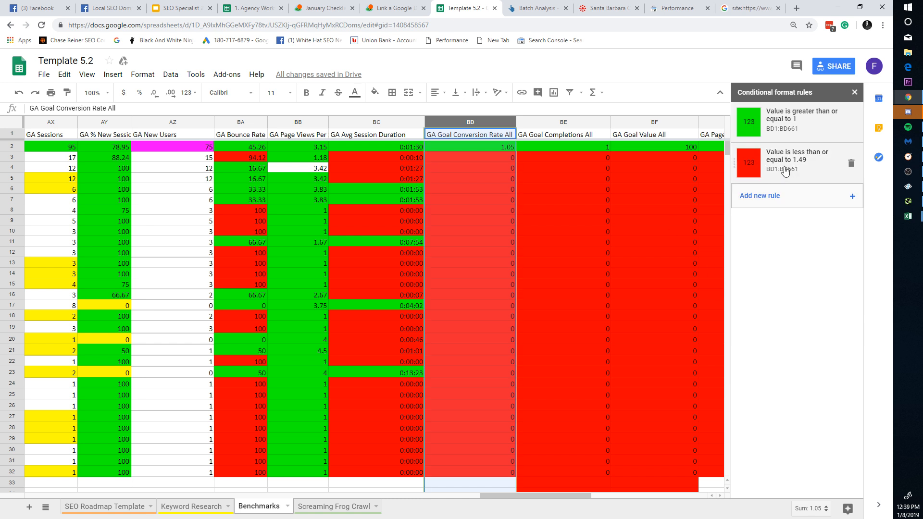
left_click(855, 93)
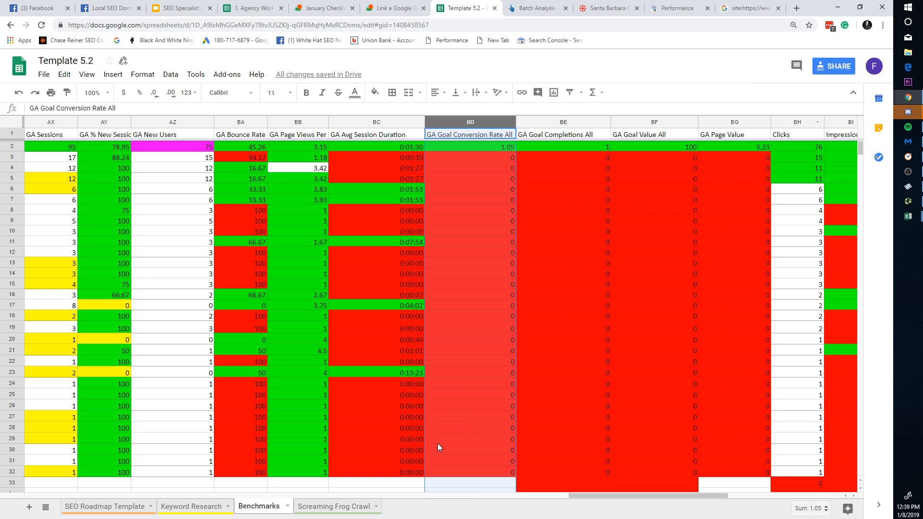
Step: Copy the homepage address in K2 for santa barbara catering and check its impressions and CTR
left_click_drag(644, 494, 745, 490)
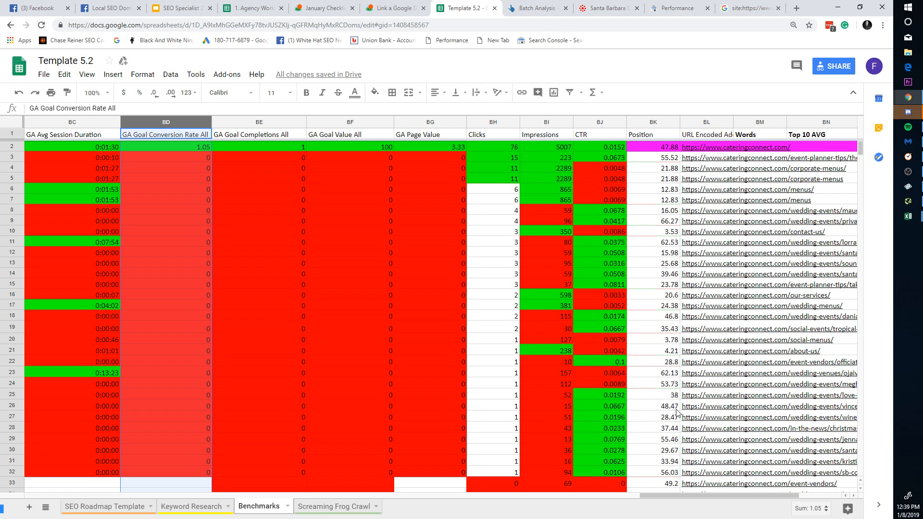
left_click_drag(754, 493, 129, 444)
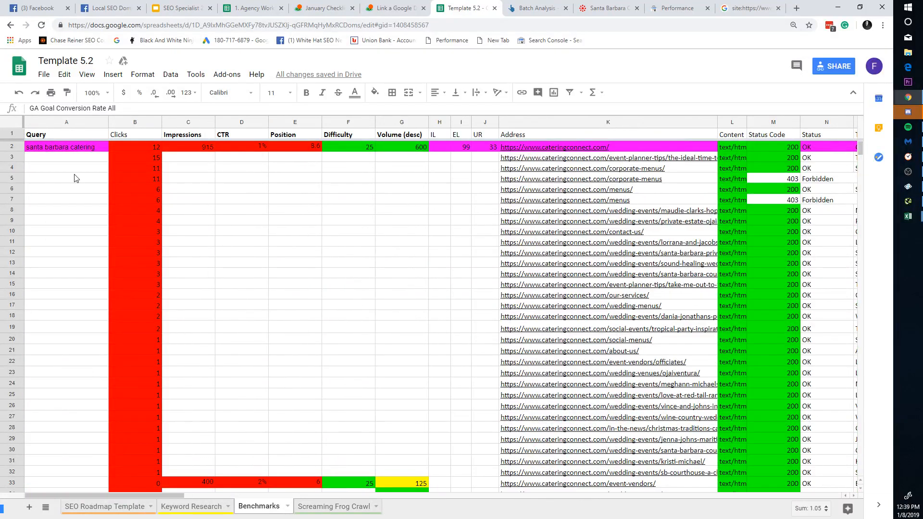
left_click(82, 145)
left_click(556, 147)
key("ctrl+c")
key("alt+Tab")
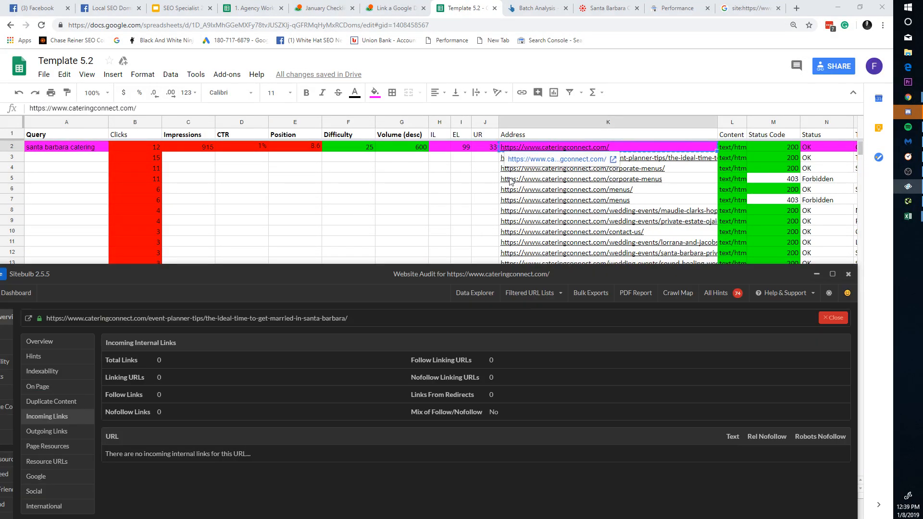
left_click(339, 165)
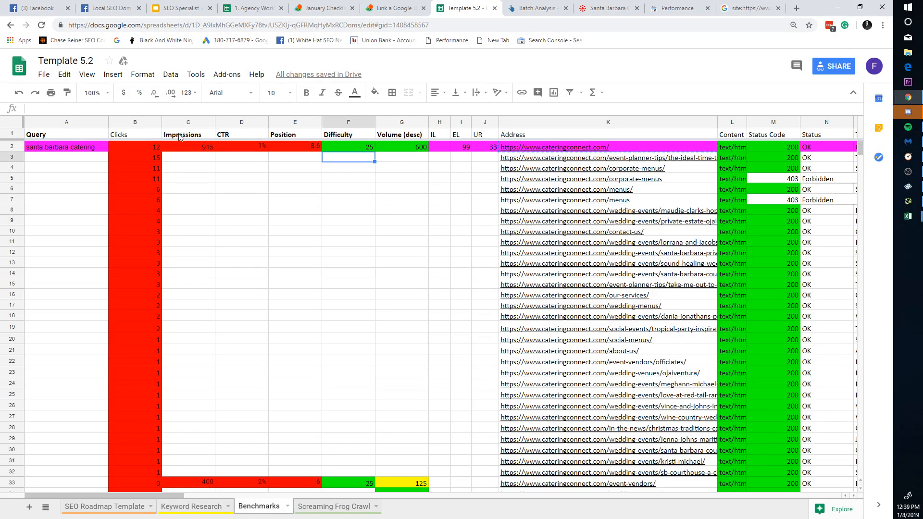
left_click(175, 147)
left_click(241, 146)
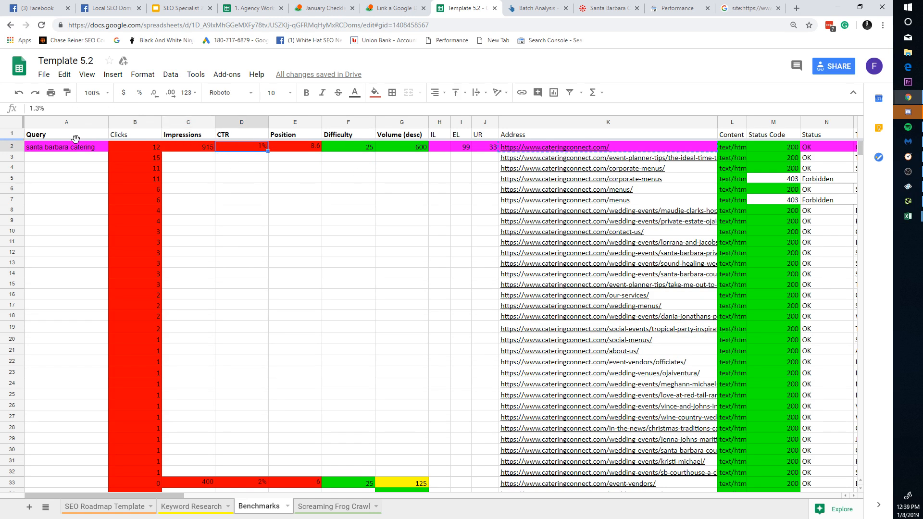
left_click(58, 148)
Step: Run a site: search on cateringconnect.com from the homepage link in K2
left_click(603, 159)
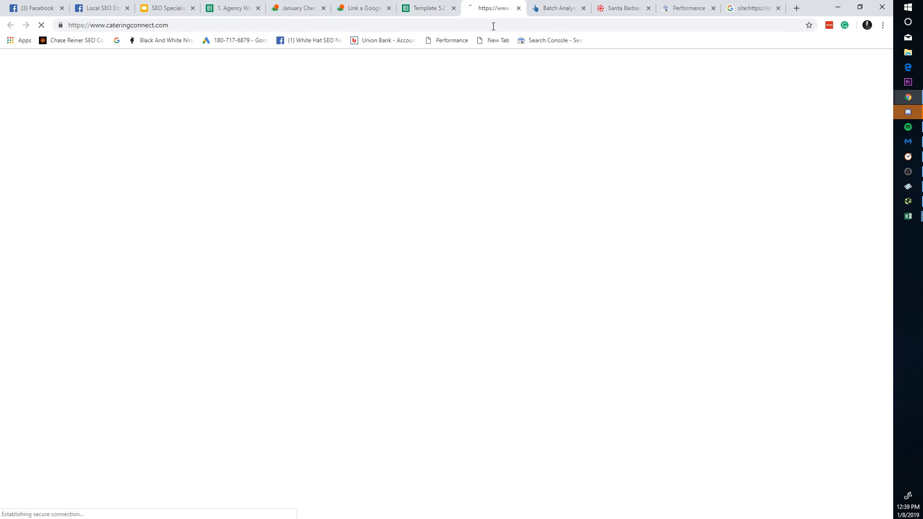
left_click(400, 22)
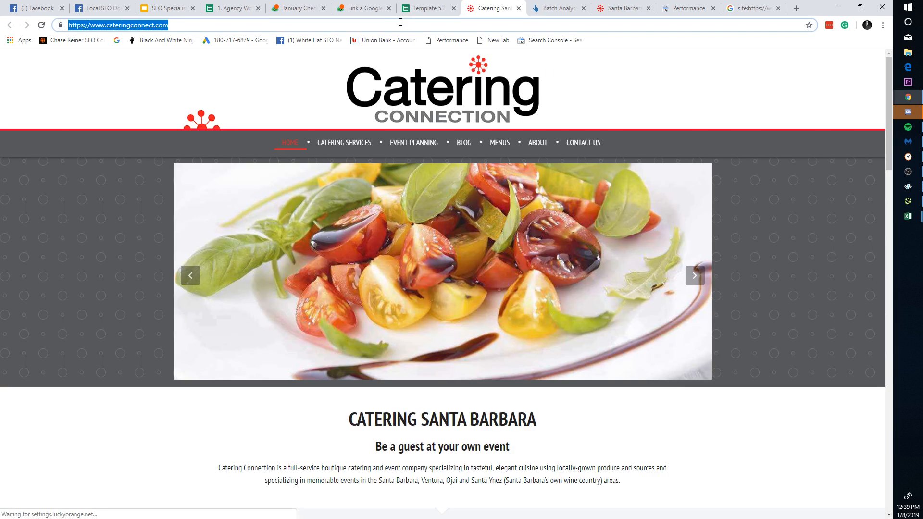
key("Home")
type("site:")
key("Return")
Step: Find 'santa barbara catering' in the site: results, a single match in the Entree Menu snippet
left_click(439, 9)
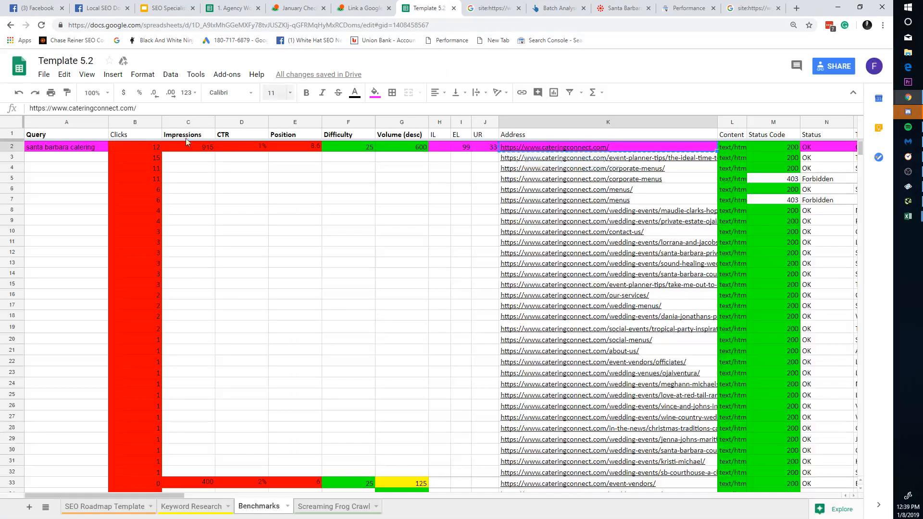
key("ctrl+Tab")
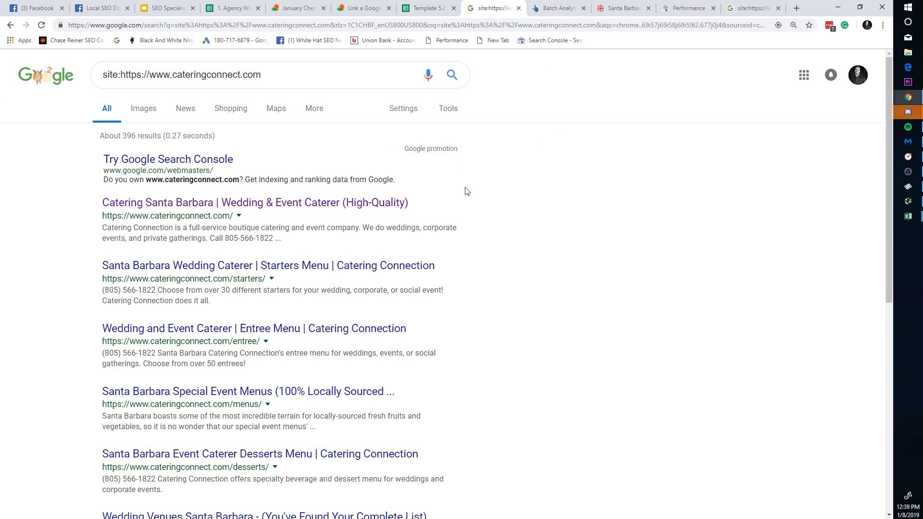
key("ctrl+f")
key("ctrl+v")
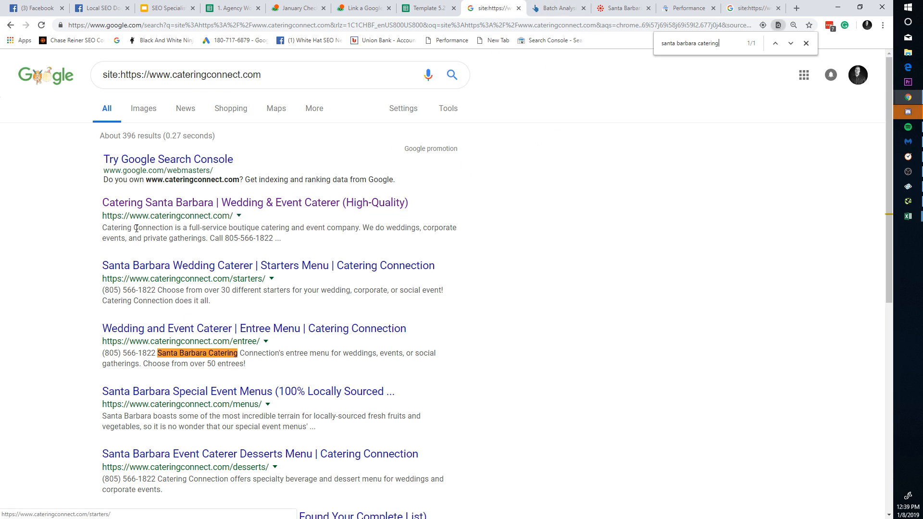
left_click_drag(96, 202, 159, 203)
left_click(323, 228)
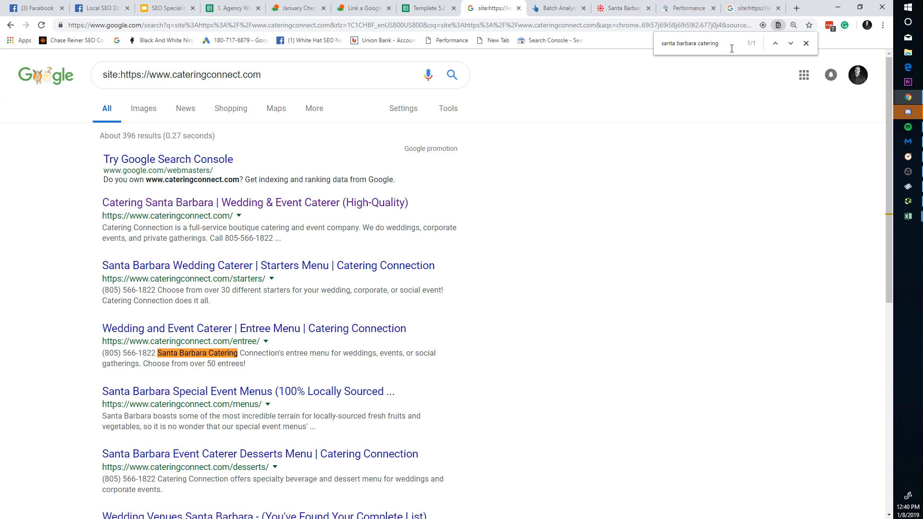
key("ctrl+f")
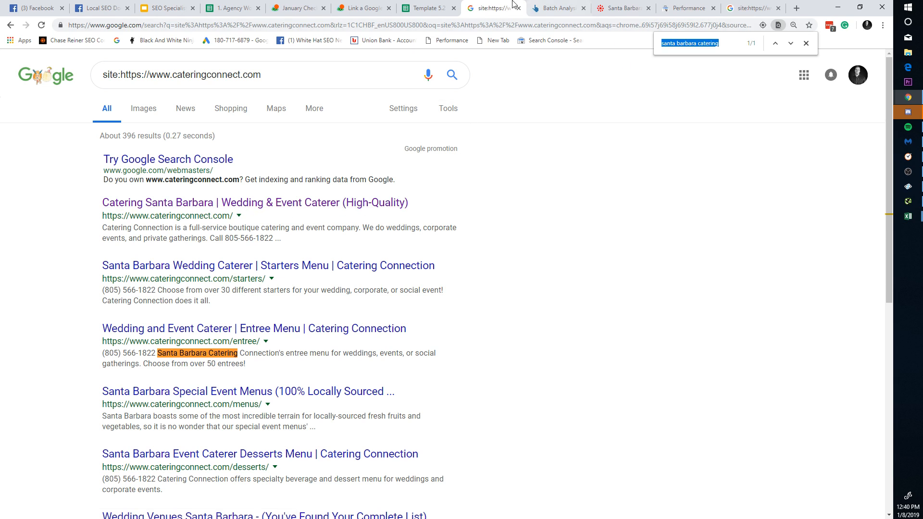
Step: Return from the search results to the Template 5.2 spreadsheet
left_click(443, 8)
left_click(483, 8)
left_click(414, 6)
left_click(548, 7)
left_click(498, 5)
left_click(408, 26)
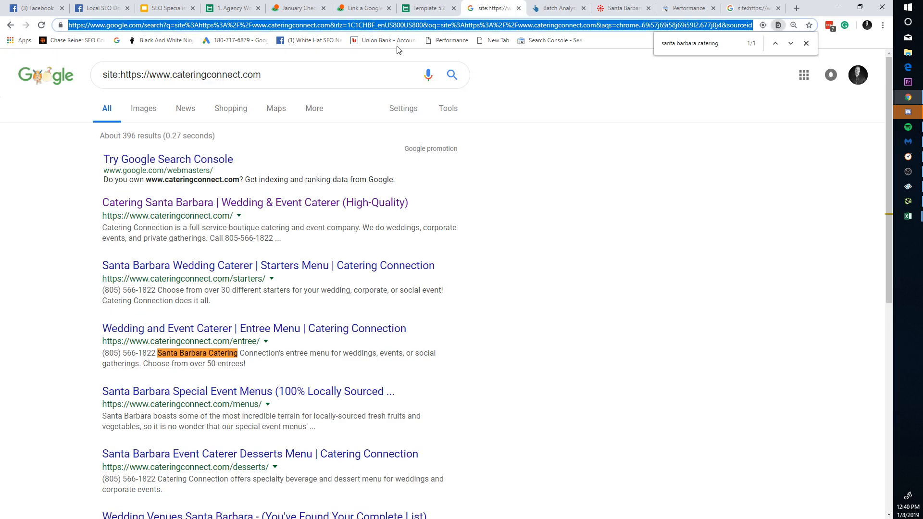
left_click(417, 7)
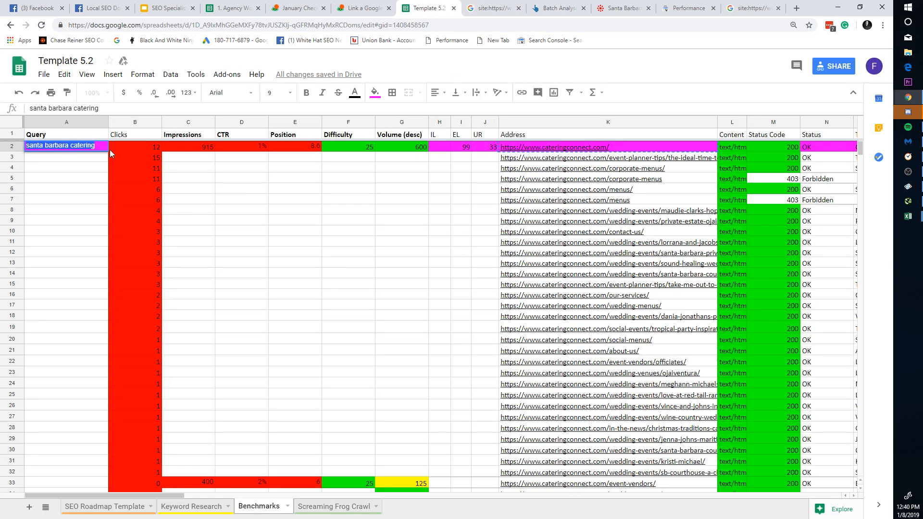
Step: Check the query row's IL value and glance at the Sitebulb site audit overview
left_click(14, 148)
left_click_drag(157, 496, 201, 493)
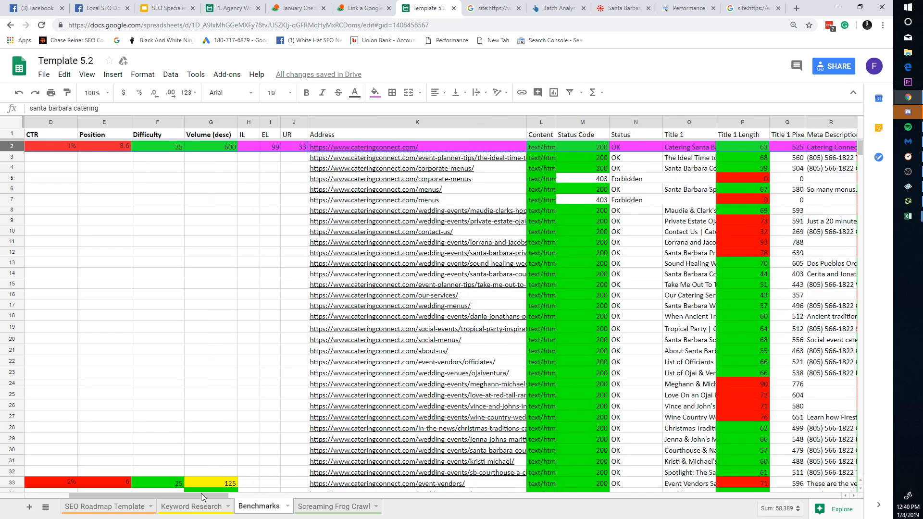
left_click(250, 146)
key("alt+Tab")
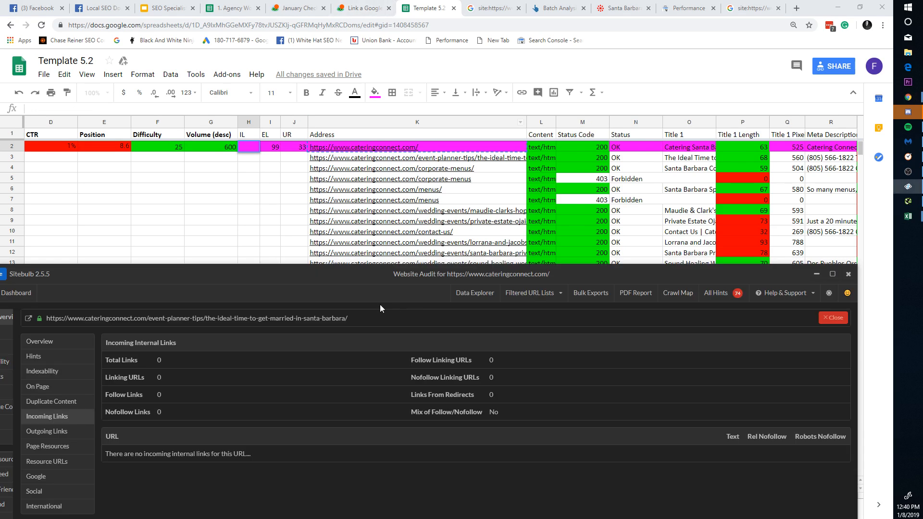
left_click_drag(287, 280, 338, 29)
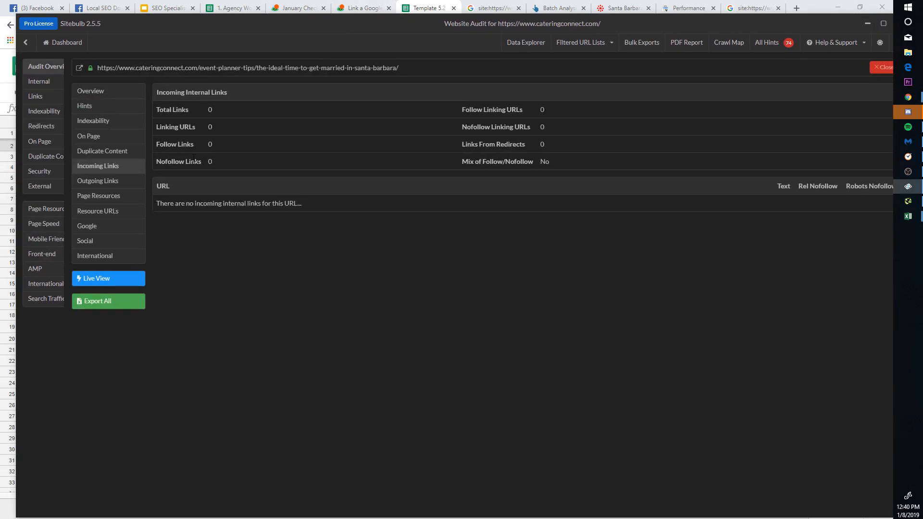
left_click(26, 42)
left_click_drag(262, 24, 304, 279)
Step: Copy the homepage address and enter 100 as the IL value in H2
left_click(315, 148)
key("ctrl+c")
left_click(230, 152)
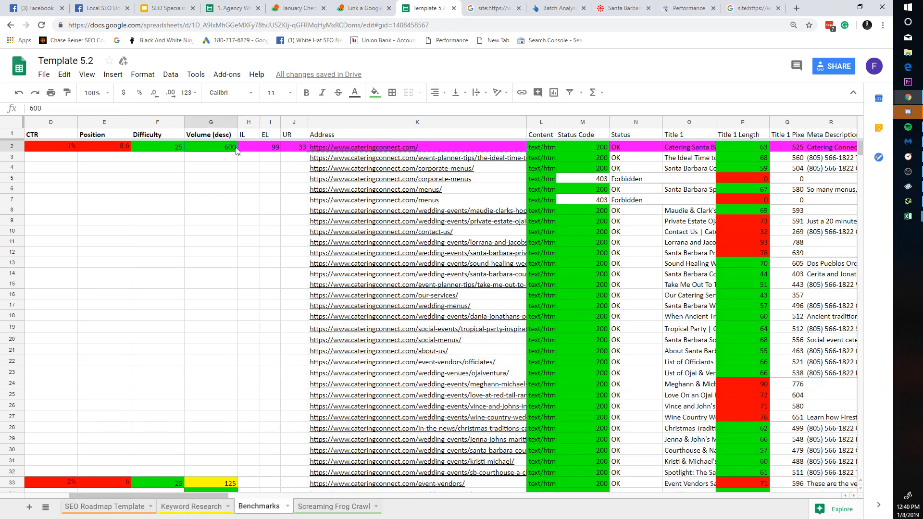
left_click(253, 151)
type("100")
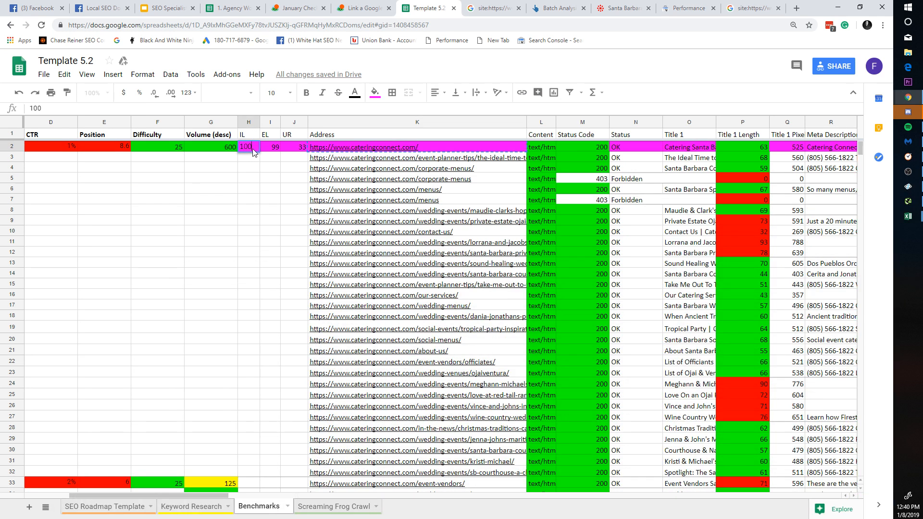
key("Tab")
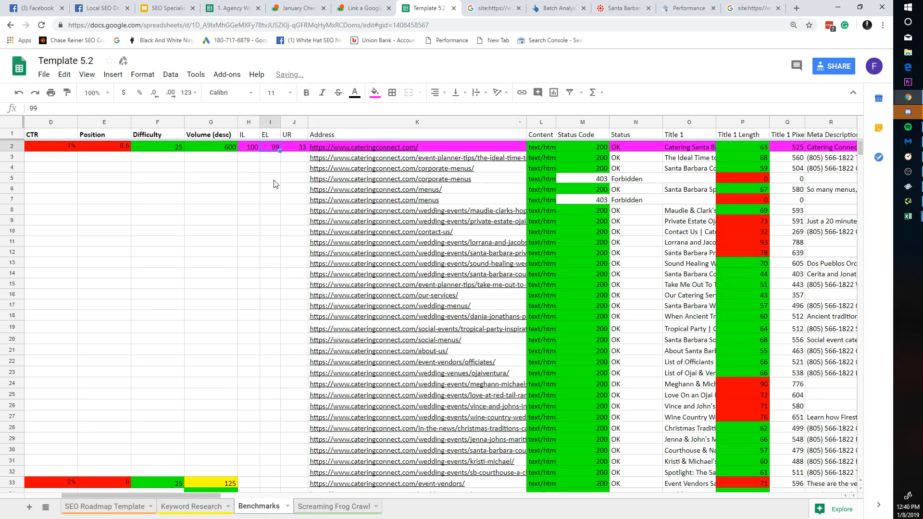
Step: Review the query's UR, CTR and Position values
left_click(292, 147)
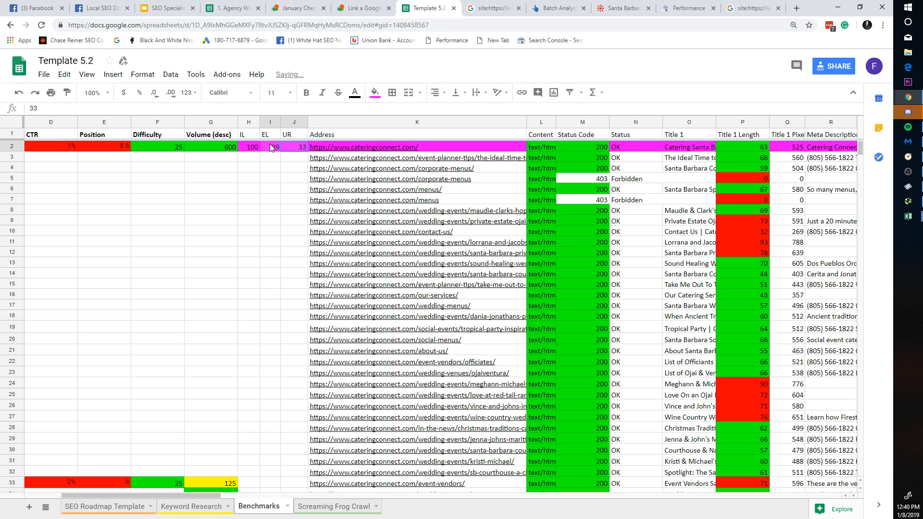
left_click(226, 242)
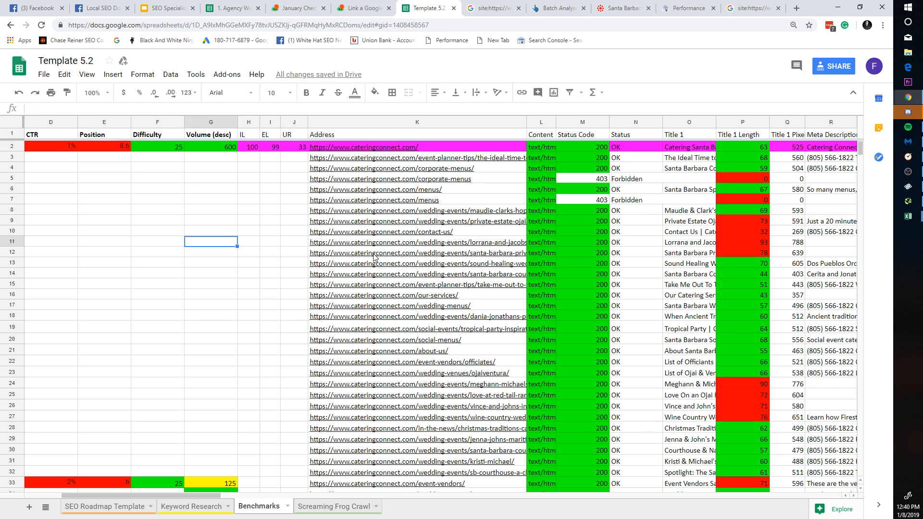
left_click_drag(65, 146, 111, 148)
left_click(247, 168)
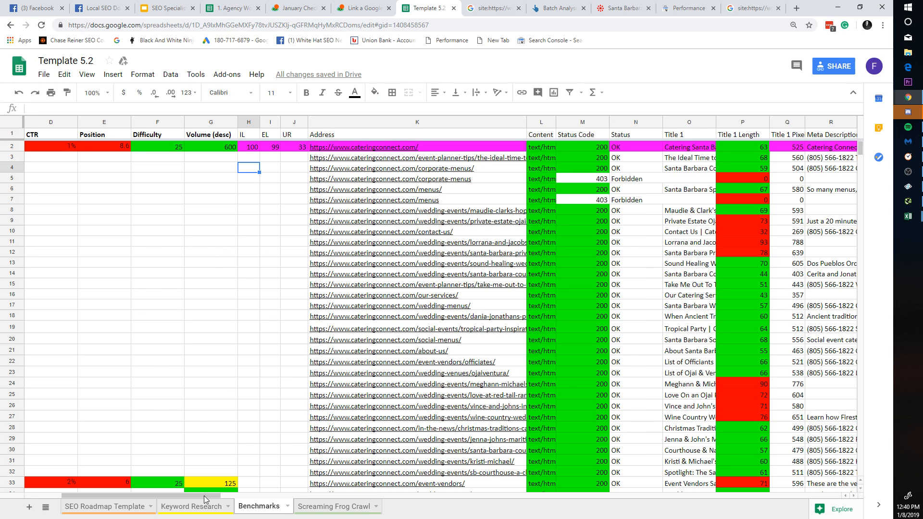
left_click_drag(204, 495, 849, 497)
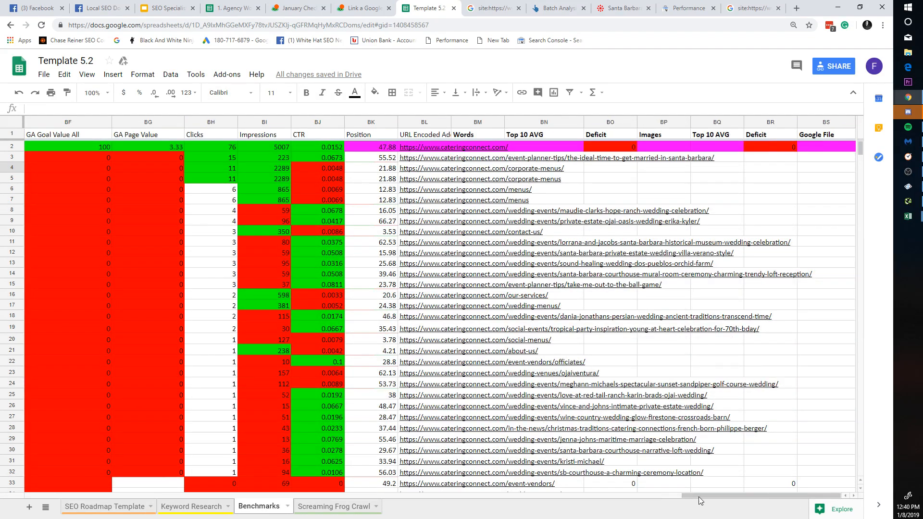
left_click_drag(699, 497, 693, 497)
left_click(567, 148)
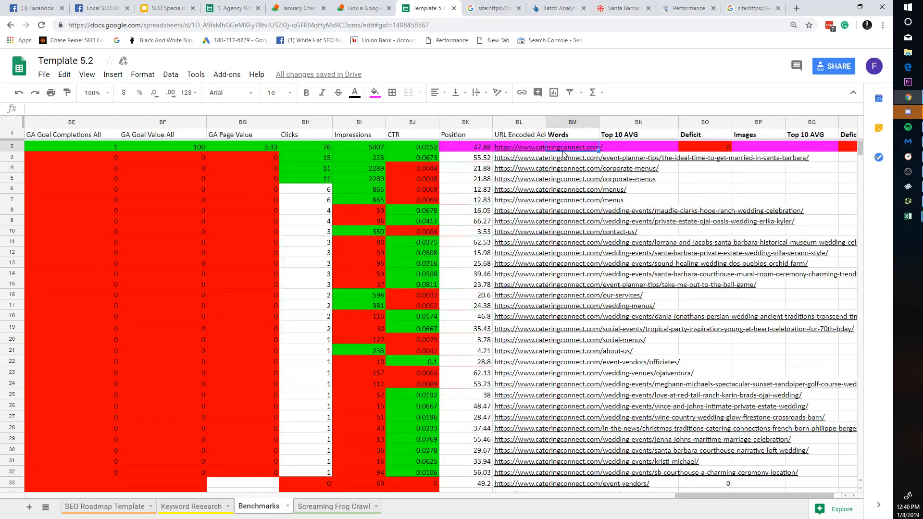
left_click(535, 143)
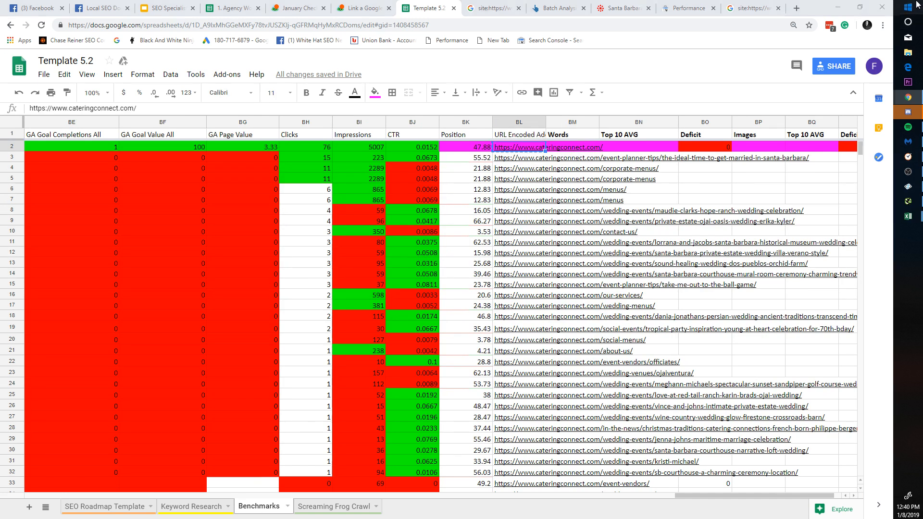
left_click(908, 7)
Step: Search Start for rankchasers and run RankChasers as administrator
type("san")
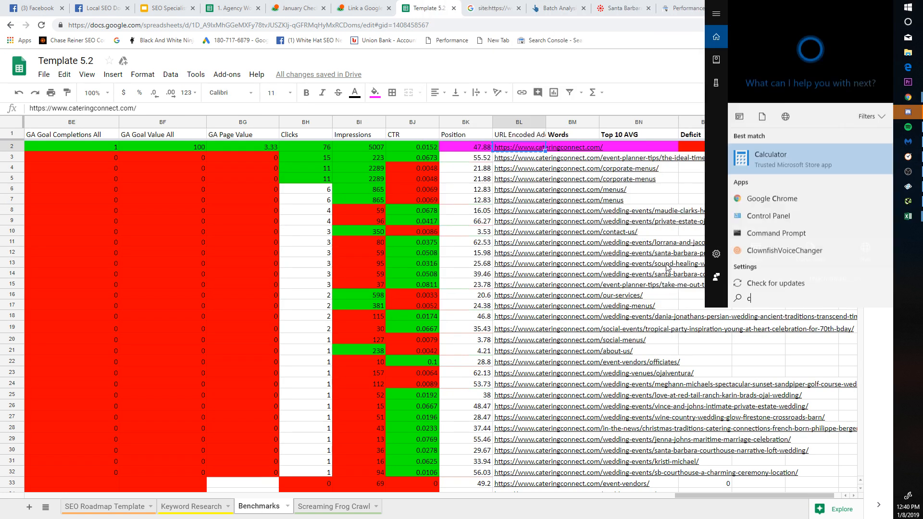
key("BackSpace")
key("BackSpace")
key("BackSpace")
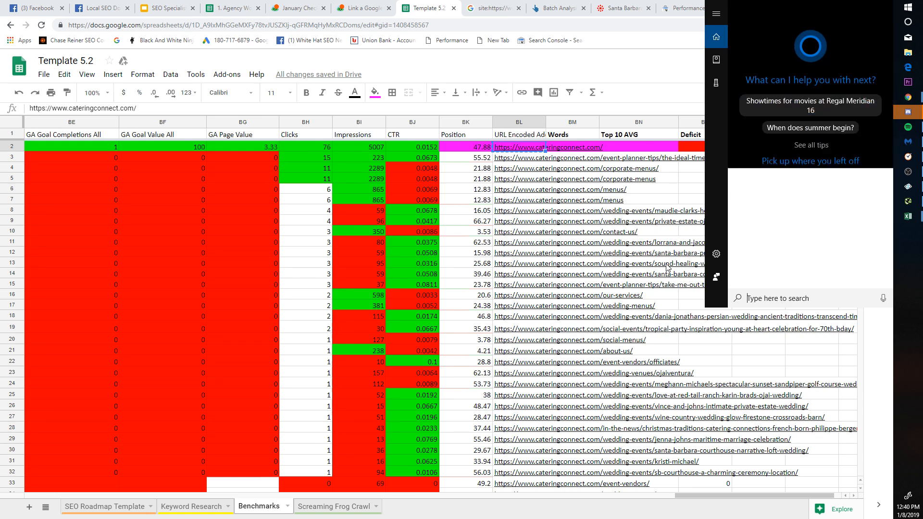
type("rankchasers")
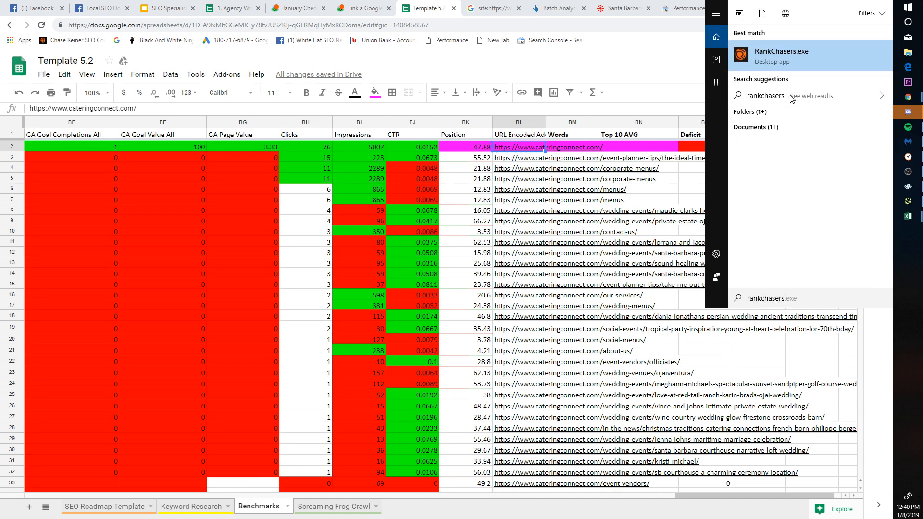
right_click(807, 59)
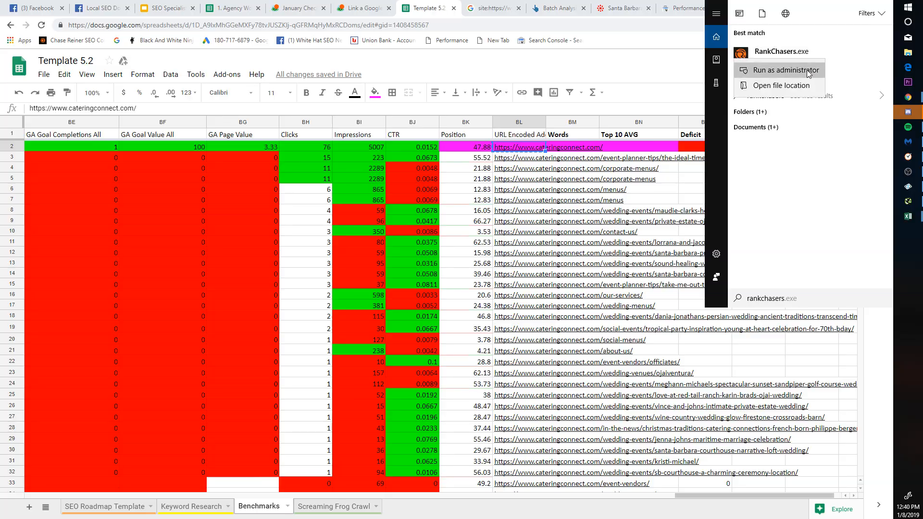
left_click(807, 70)
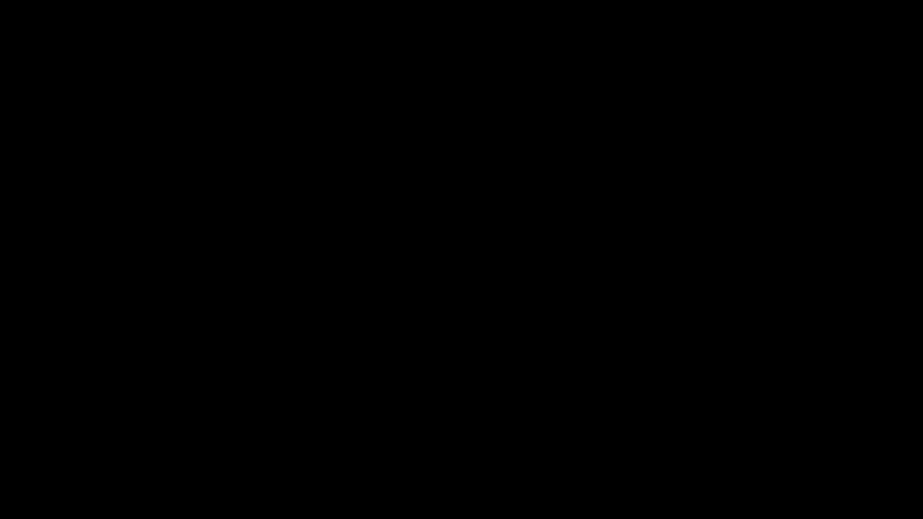
right_click(908, 7)
left_click(745, 24)
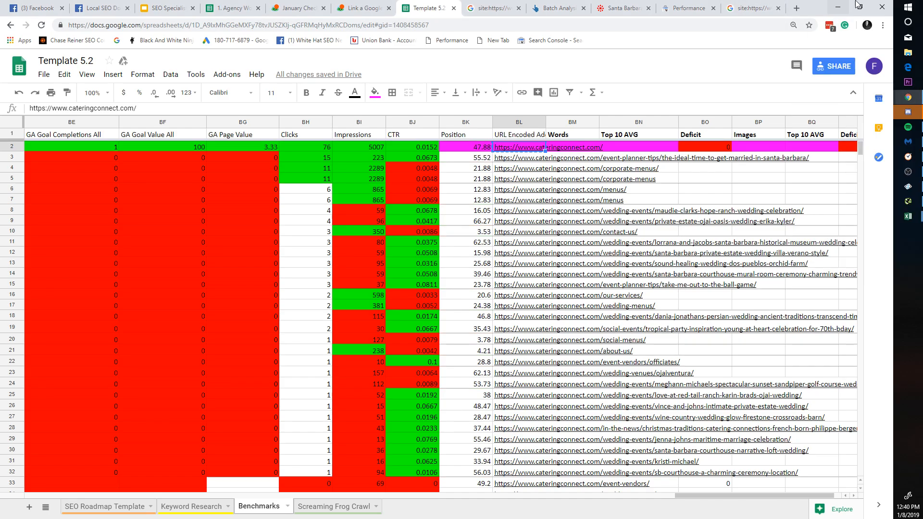
Step: Relaunch RankChasers as administrator, then from its OnpageWithLocationsDevelop24072018 program folder
left_click(907, 6)
type("rankchasers")
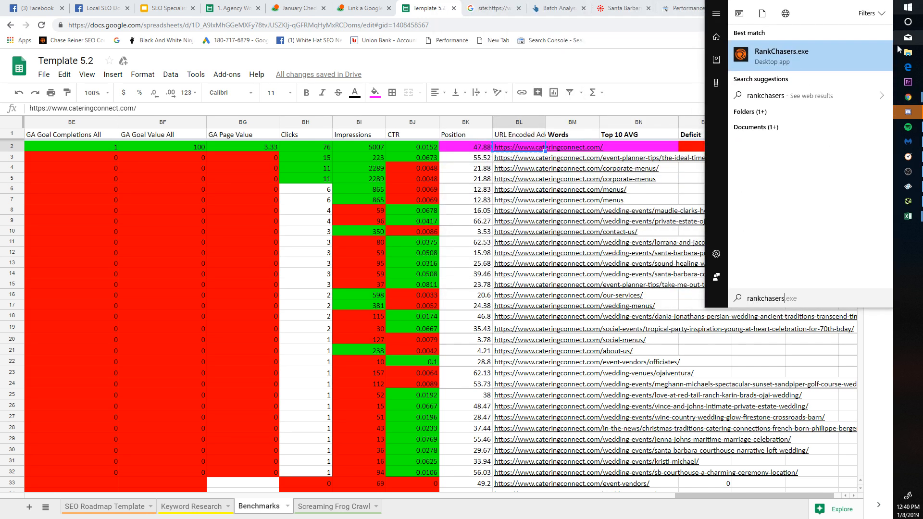
right_click(850, 62)
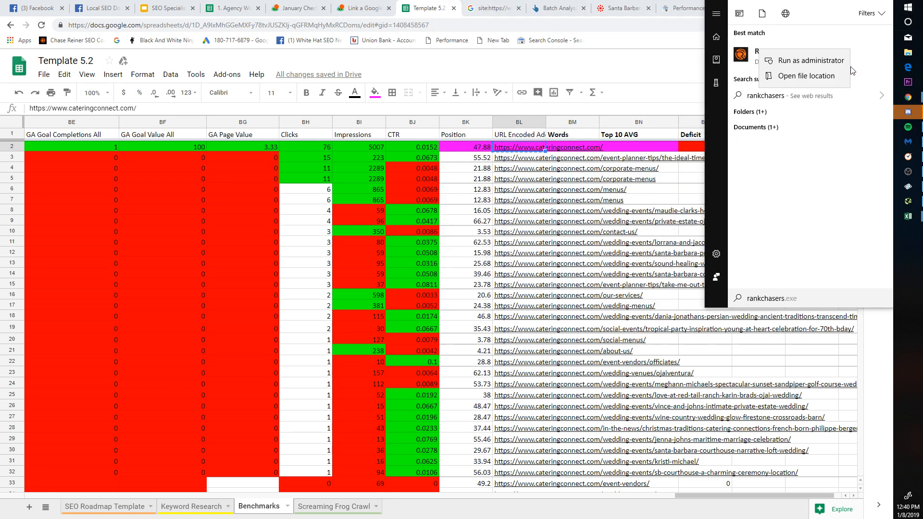
left_click(827, 60)
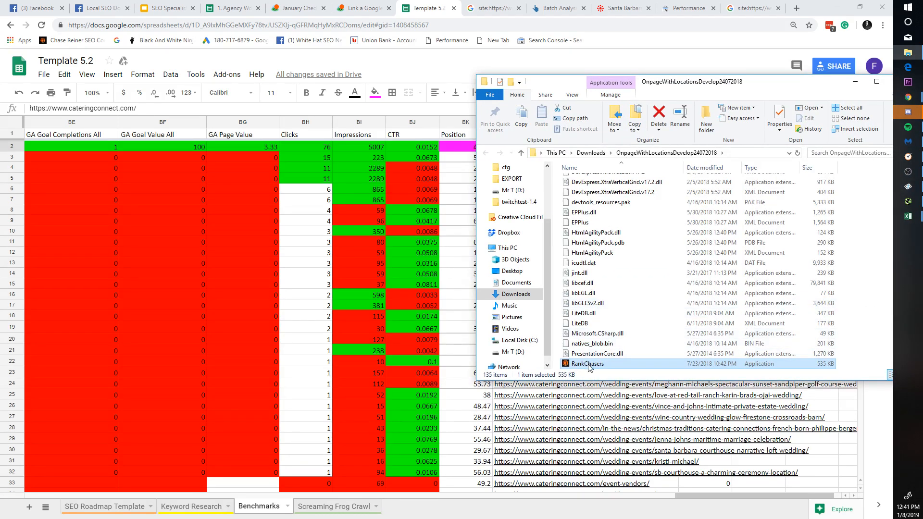
right_click(589, 364)
double_click(586, 364)
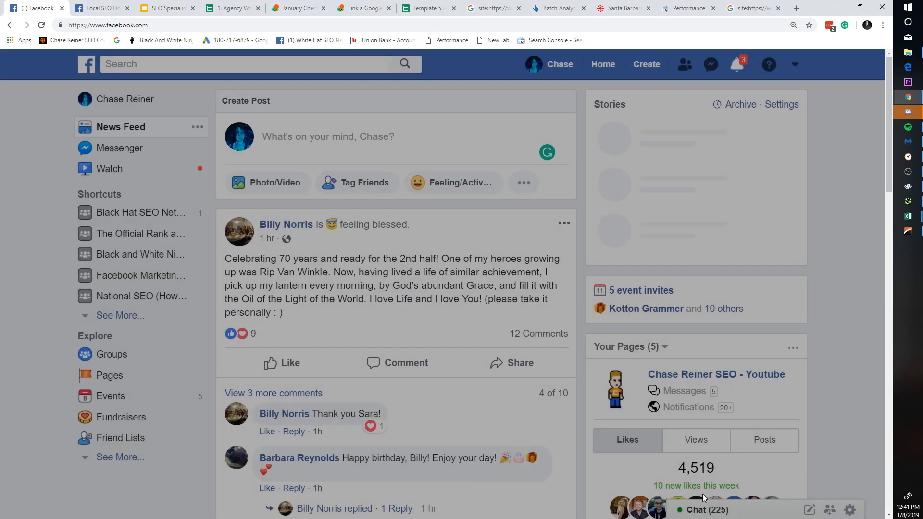
left_click(704, 509)
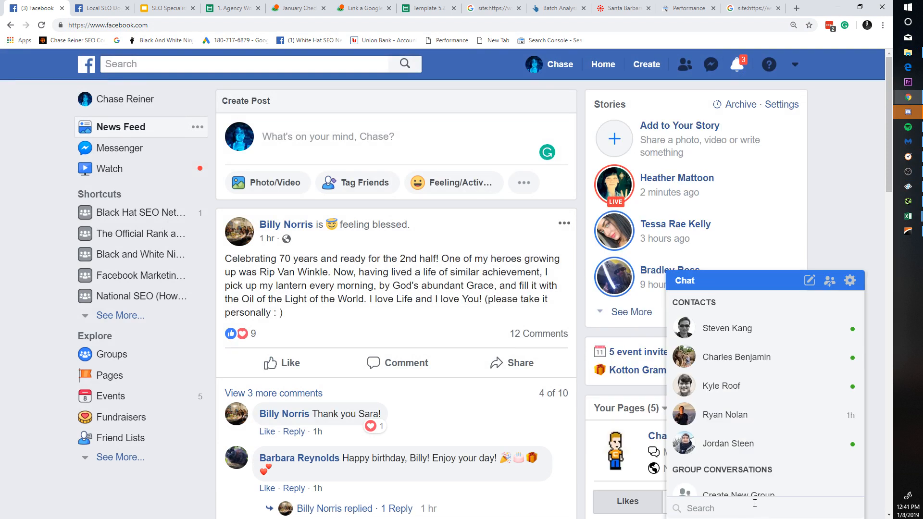
Step: Find a contact in Facebook chat, send a short check-in message, and go back to Template 5.2
type("alex")
left_click(760, 490)
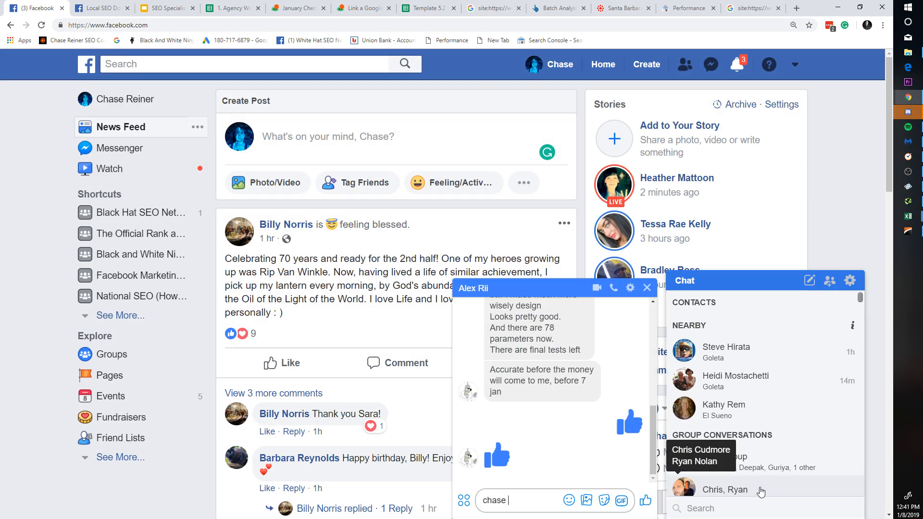
type("checking in")
key("Return")
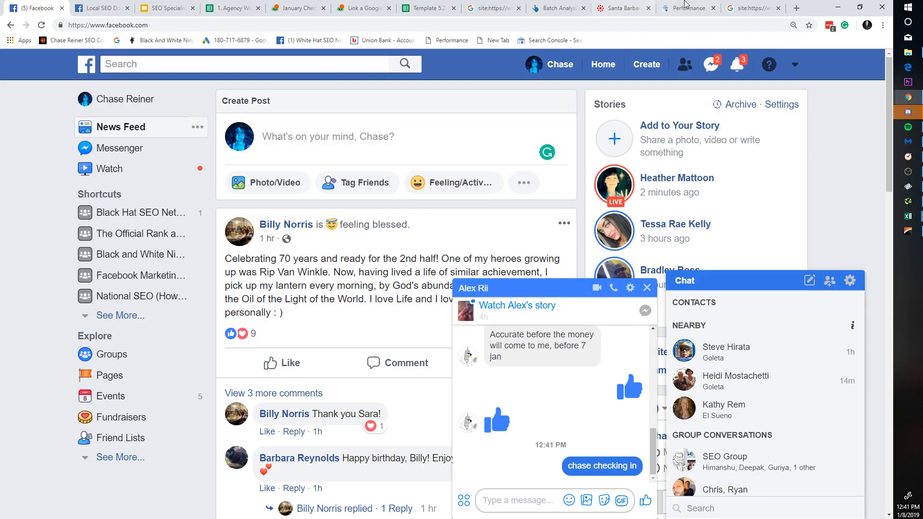
left_click(179, 6)
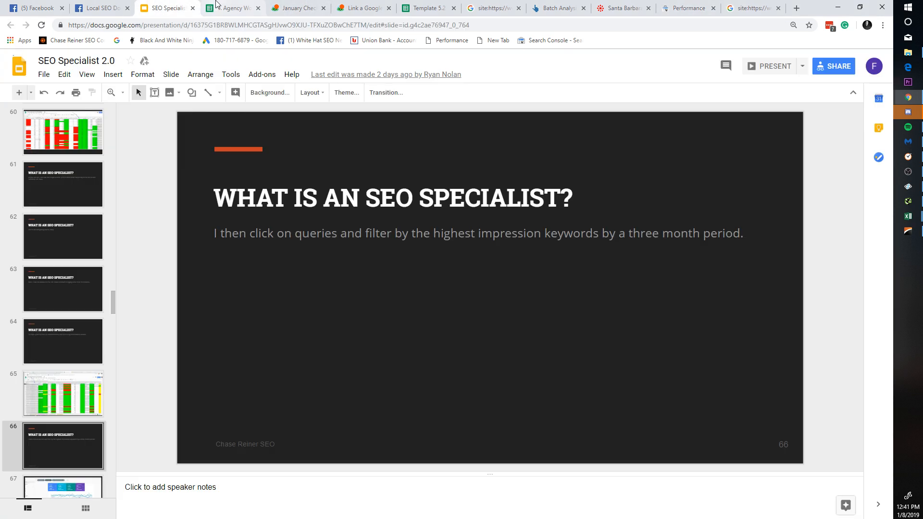
left_click(420, 7)
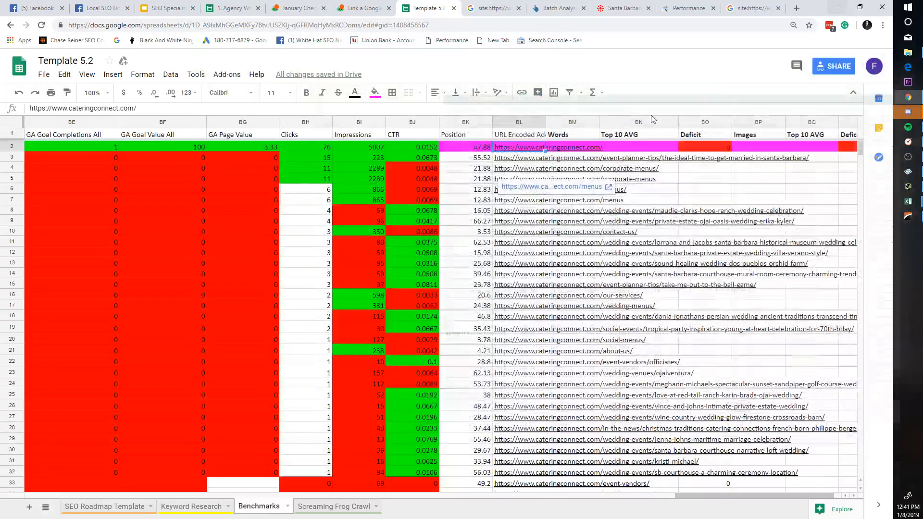
left_click(264, 169)
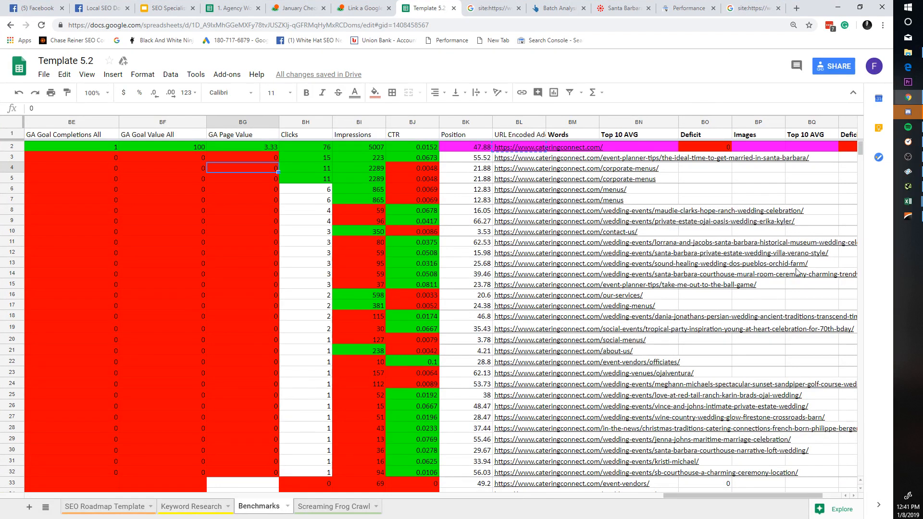
left_click(908, 218)
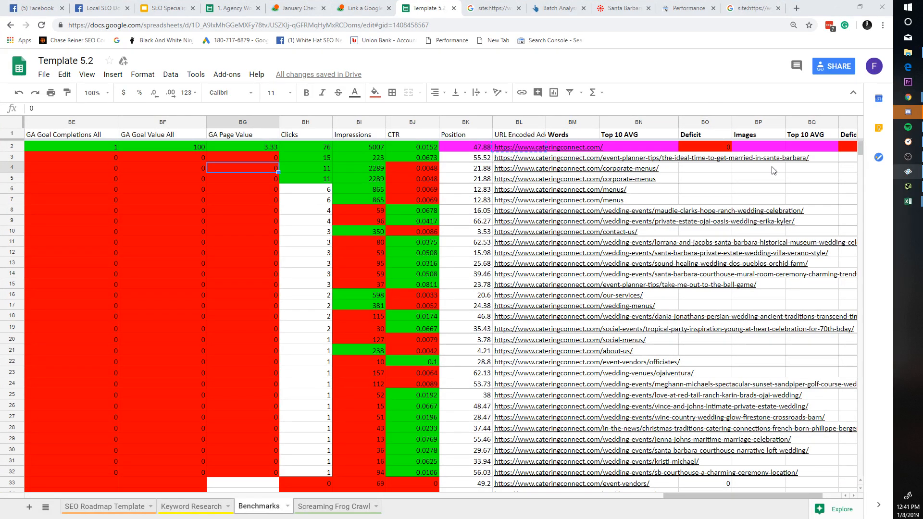
left_click_drag(922, 75, 465, 87)
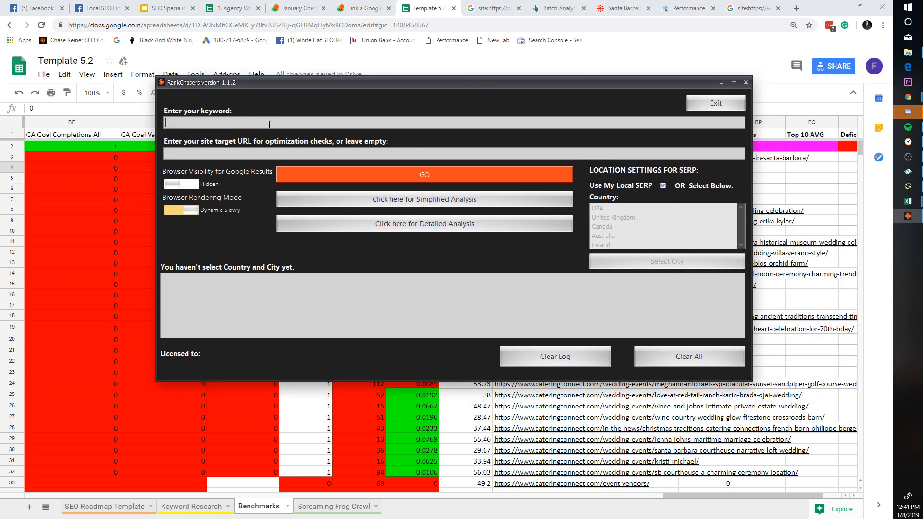
type("https://www.cateringconnect.com/")
key("ctrl+z")
type("https://www.cateringconnect.com/")
Step: Copy 'santa barbara catering' from A2 into the keyword field and start the search with GO
left_click(102, 219)
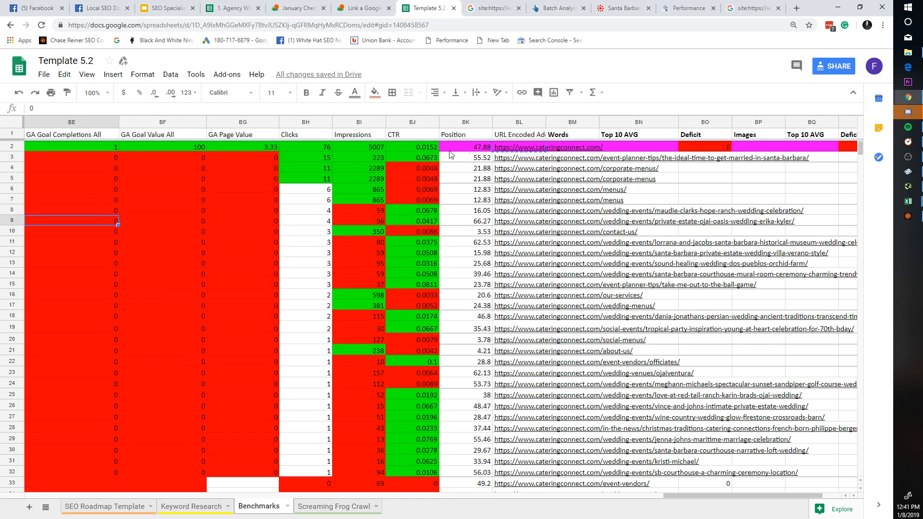
left_click_drag(708, 493, 69, 492)
left_click(77, 138)
left_click(76, 146)
key("ctrl+c")
key("alt+Tab")
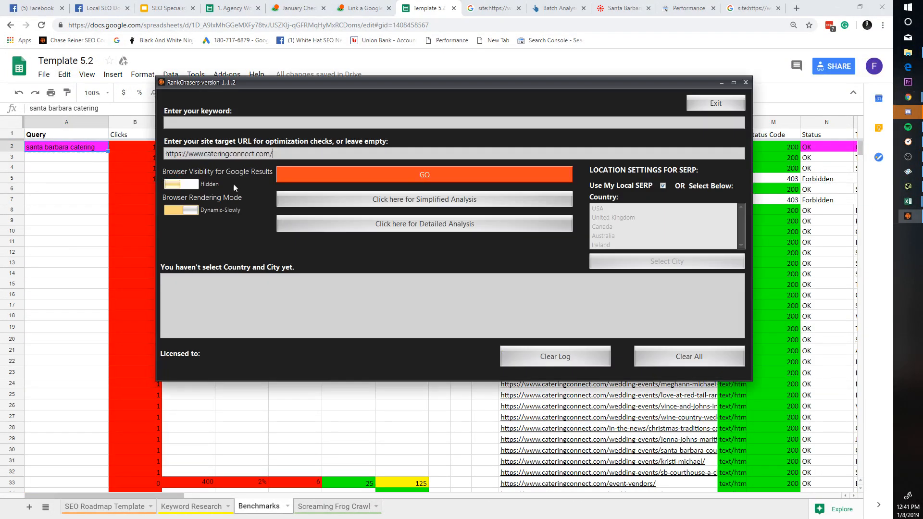
left_click(270, 121)
key("ctrl+v")
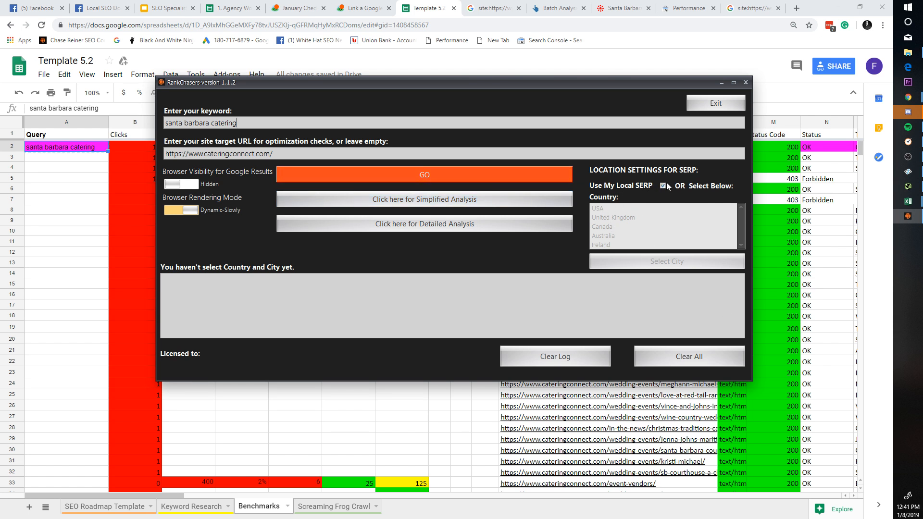
left_click(512, 176)
Step: Confirm the search-phrase prompt and wait while RankChasers renders and analyses the top 20 results
left_click(535, 302)
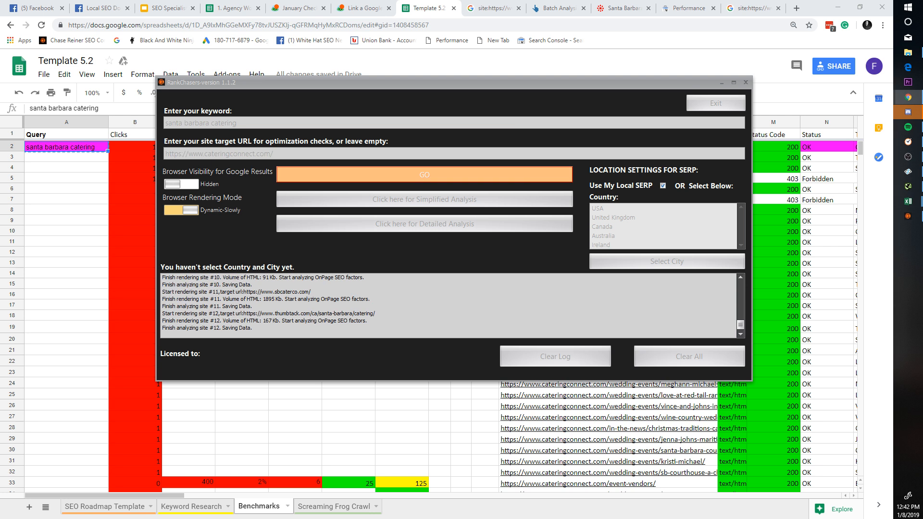
left_click(36, 8)
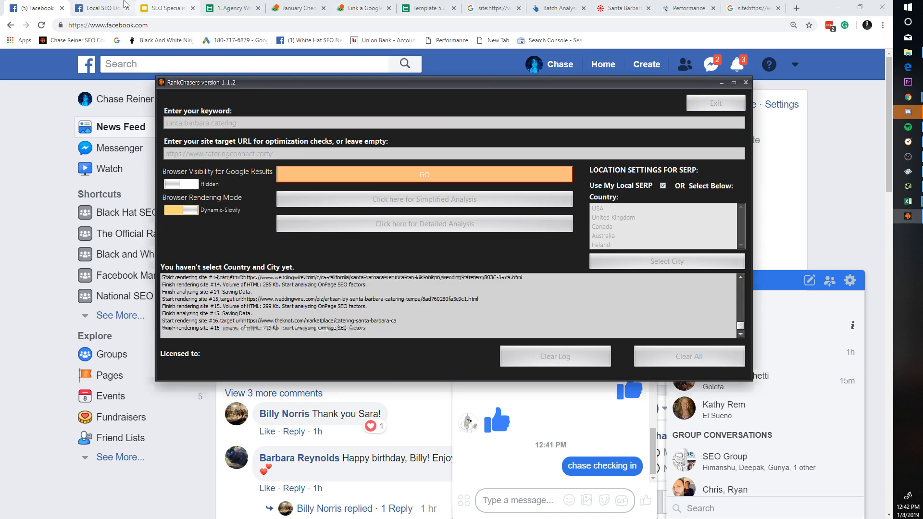
left_click(168, 9)
left_click(426, 8)
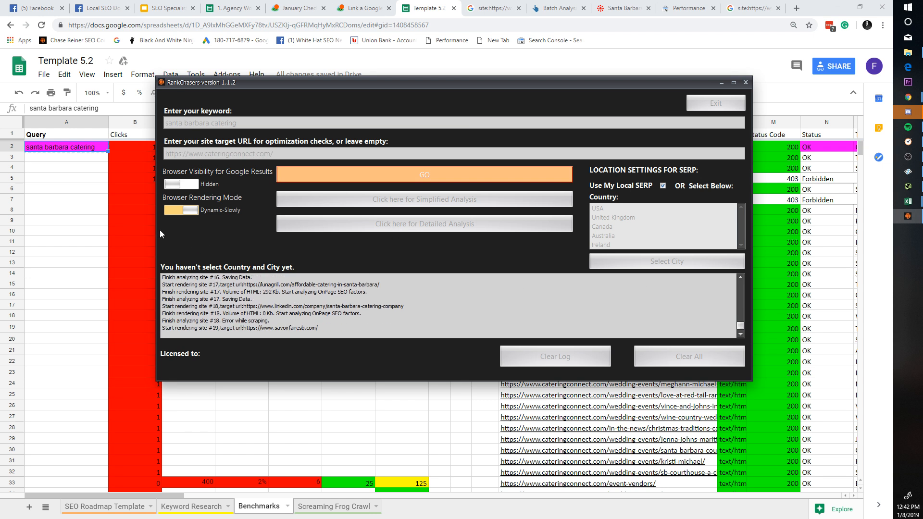
left_click(117, 224)
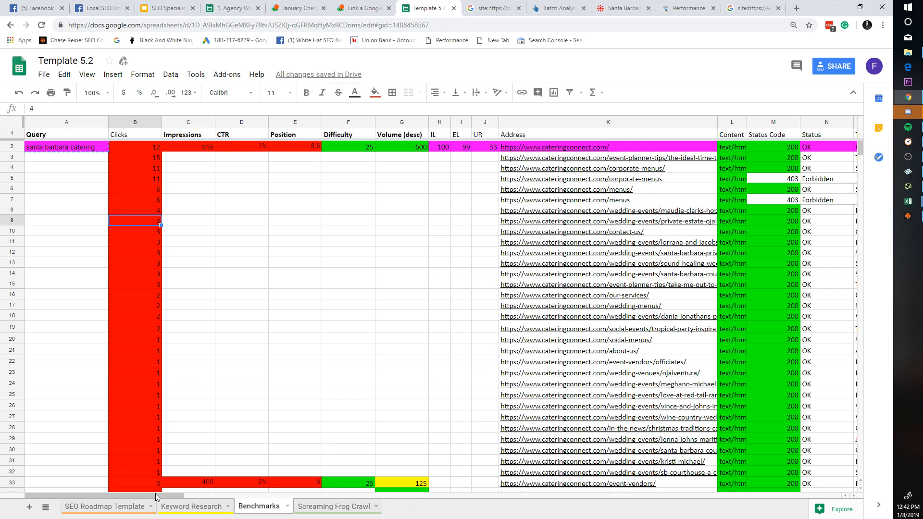
left_click_drag(155, 493, 120, 509)
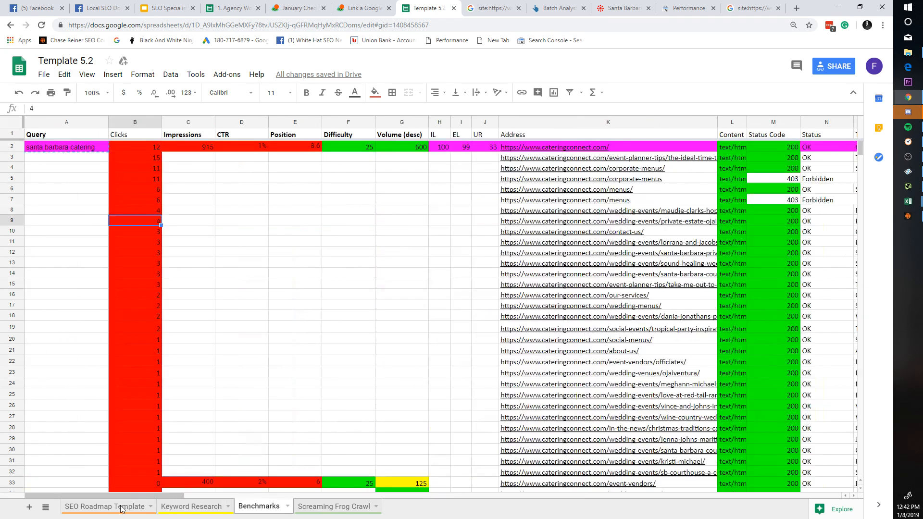
key("alt+Tab")
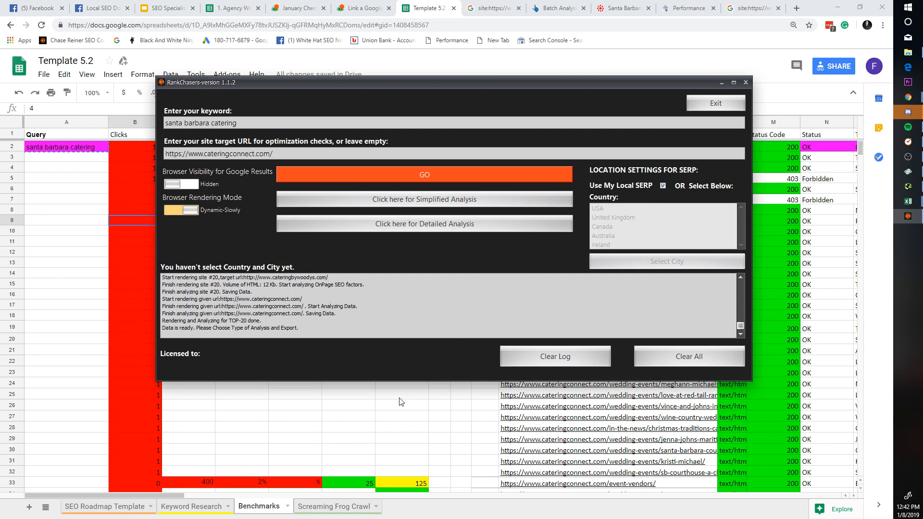
Step: Run the detailed analysis, continue past the unhandled-exception error, and move the window higher
left_click(406, 222)
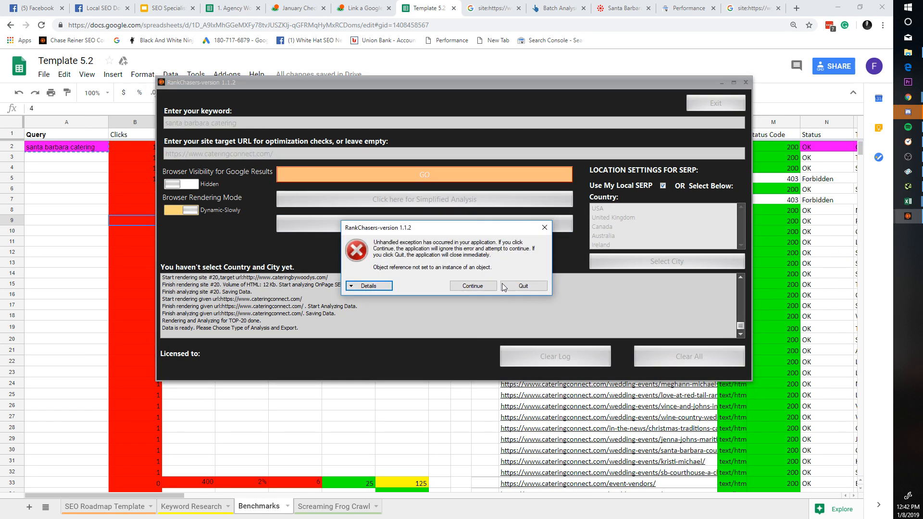
left_click(368, 285)
scroll(483, 353, "down", 1)
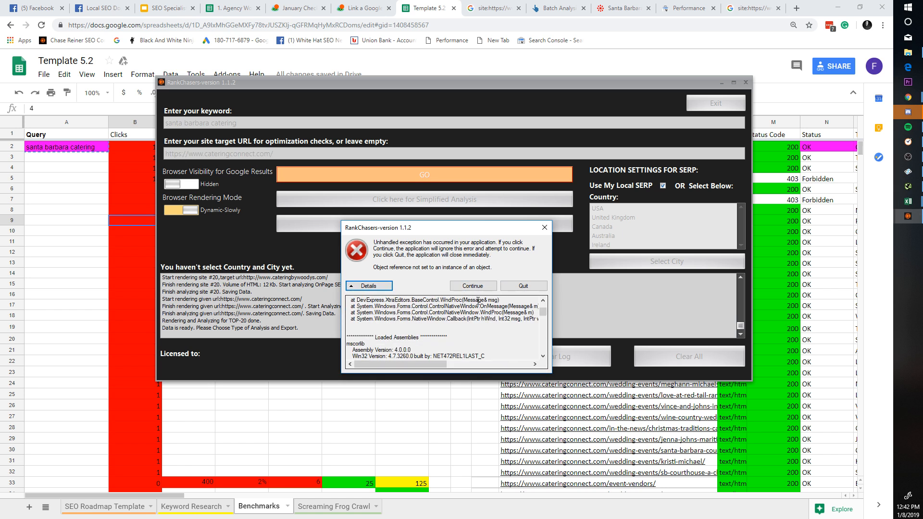
left_click(478, 288)
left_click(505, 277)
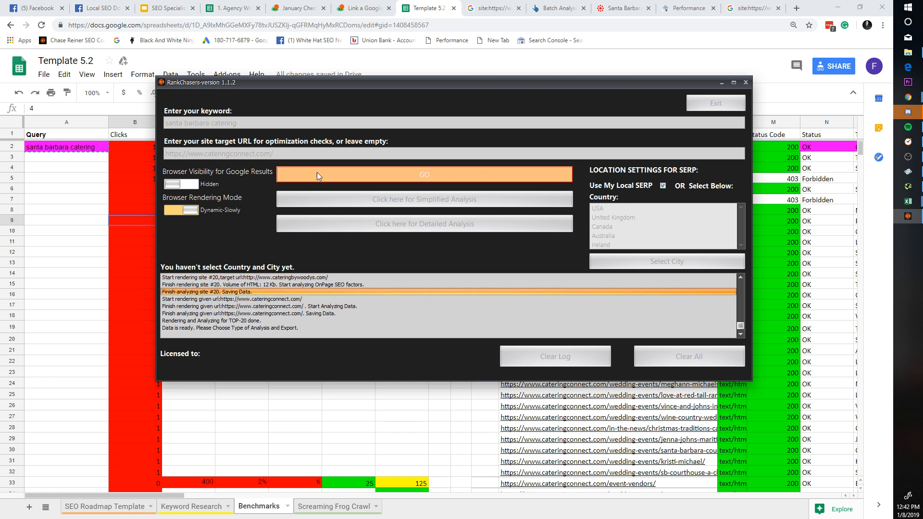
left_click_drag(474, 81, 496, 41)
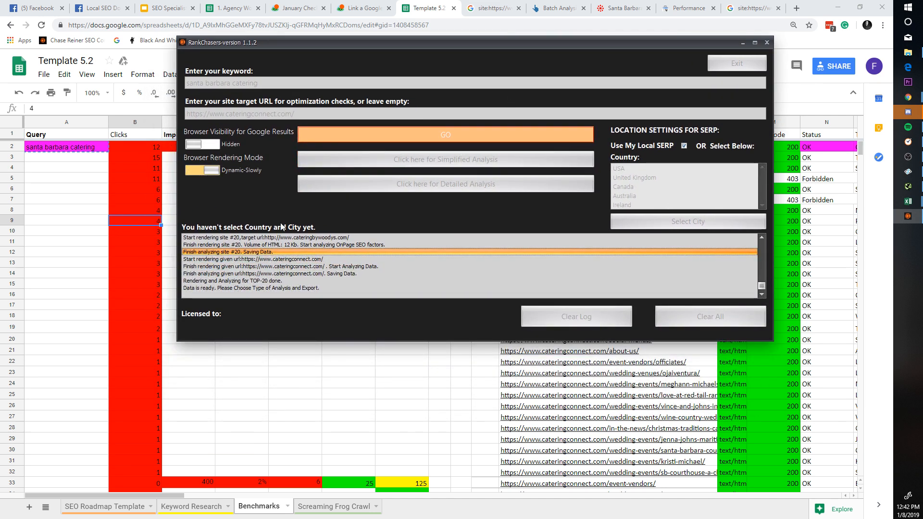
Step: Close RankChasers and reopen it from its program folder via Start search
left_click(768, 43)
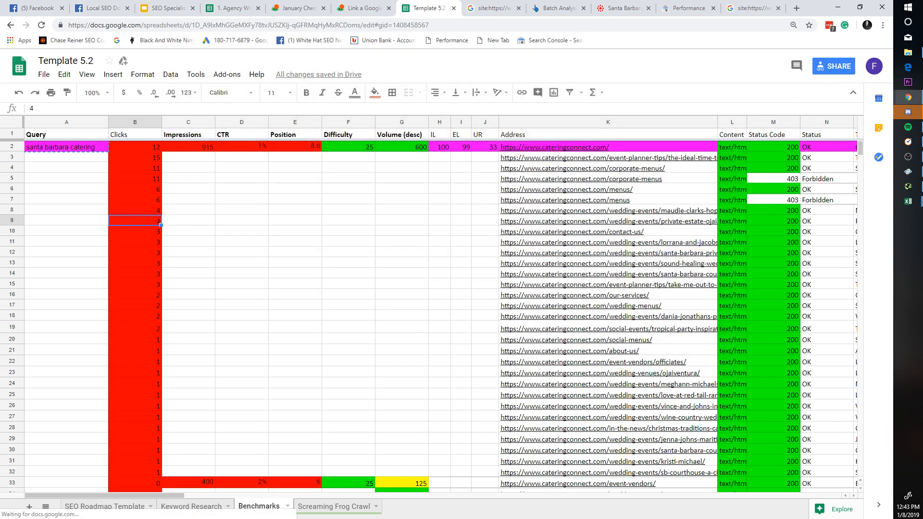
left_click(907, 7)
type("rankc")
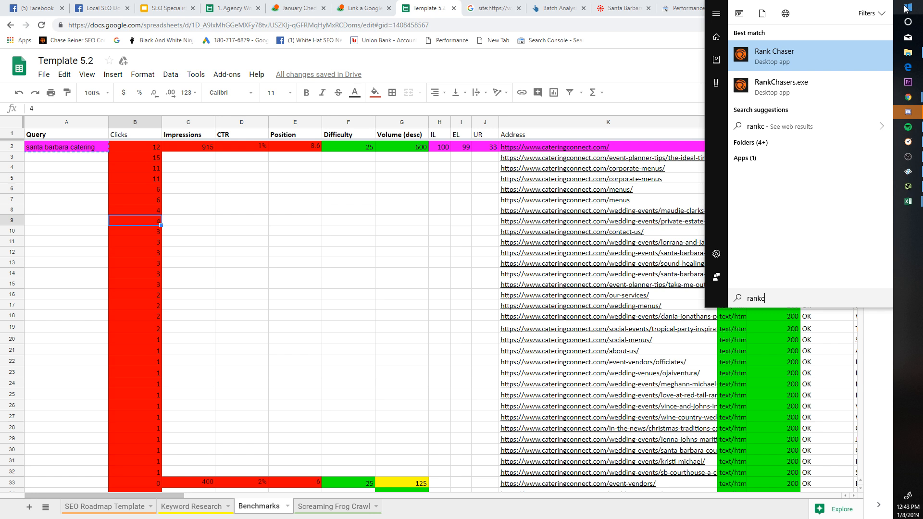
right_click(823, 77)
left_click(774, 103)
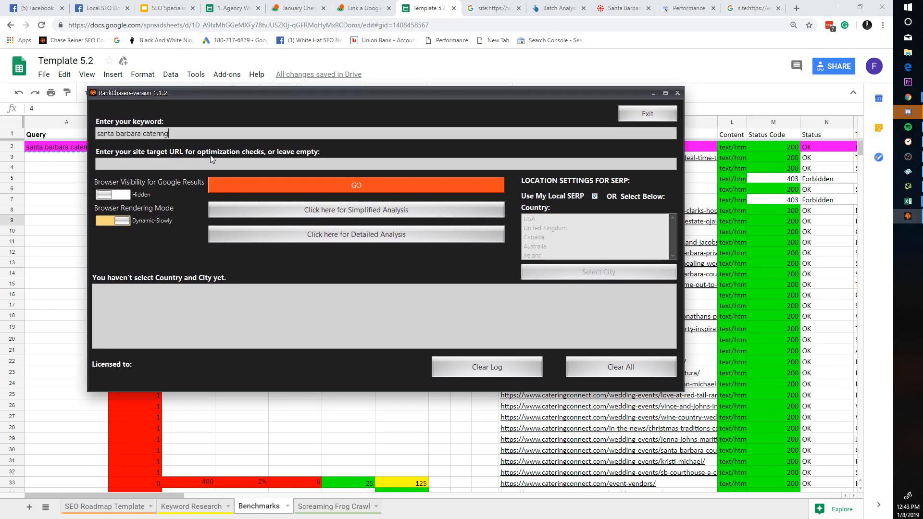
Step: Copy the cateringconnect.com domain from Chrome, paste it as the target URL, and start the search
left_click(623, 9)
left_click(368, 25)
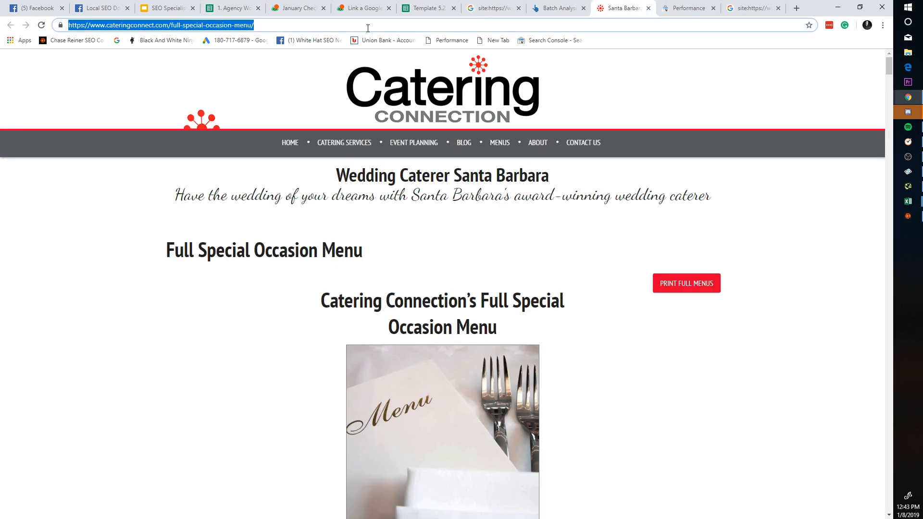
left_click(170, 24)
left_click_drag(171, 25, 1, 21)
key("ctrl+c")
key("alt+Tab")
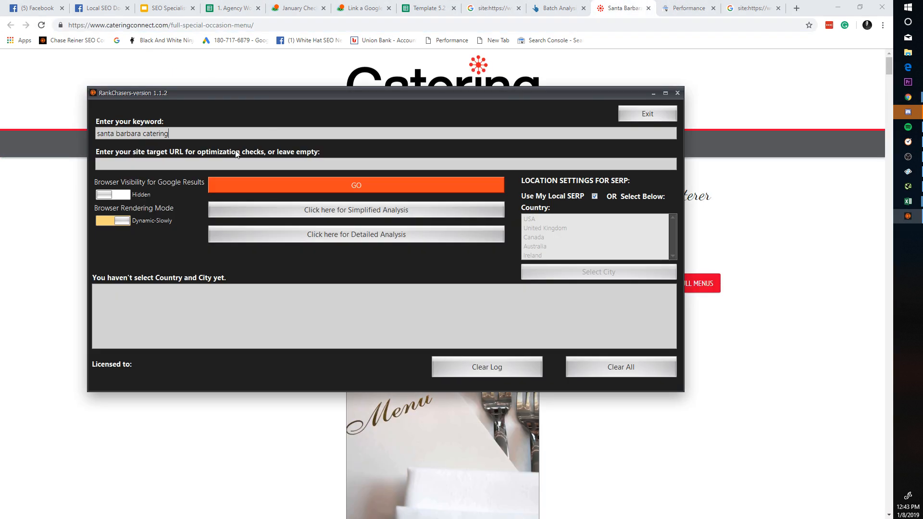
key("ctrl+v")
left_click(269, 180)
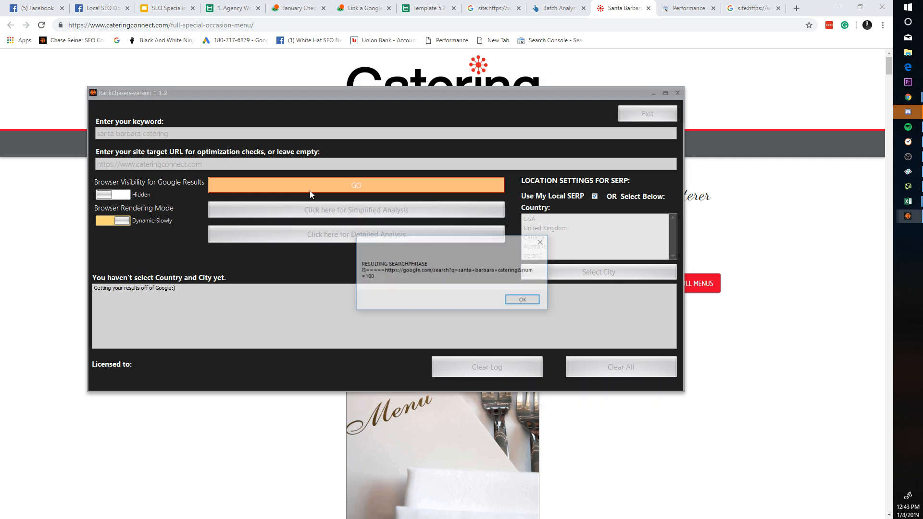
left_click(539, 300)
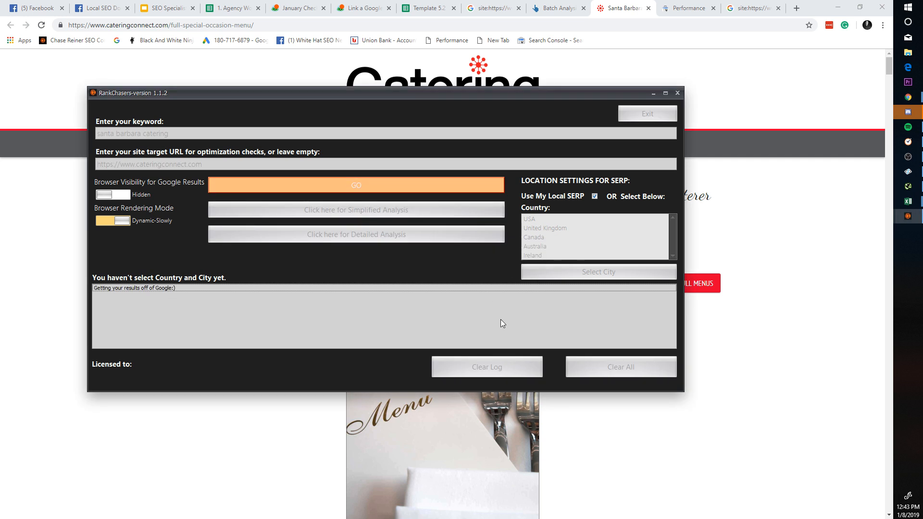
left_click(520, 303)
left_click(455, 5)
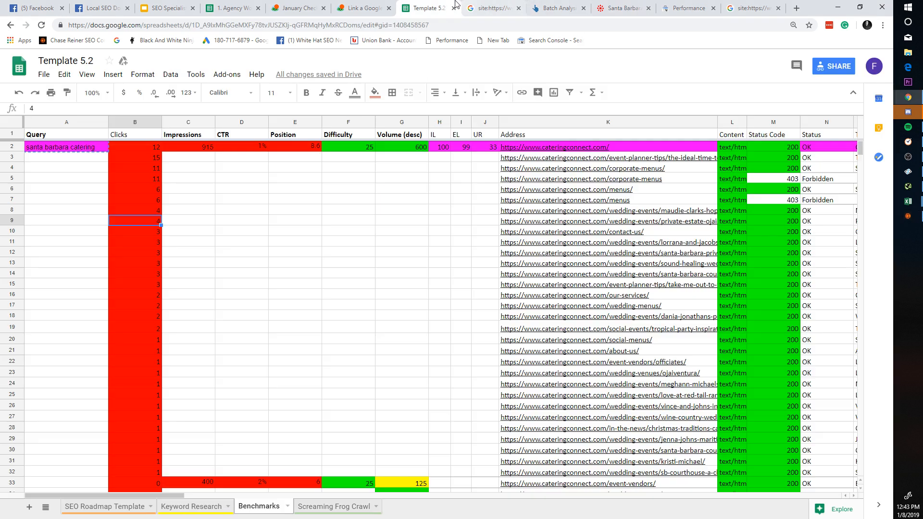
left_click(355, 192)
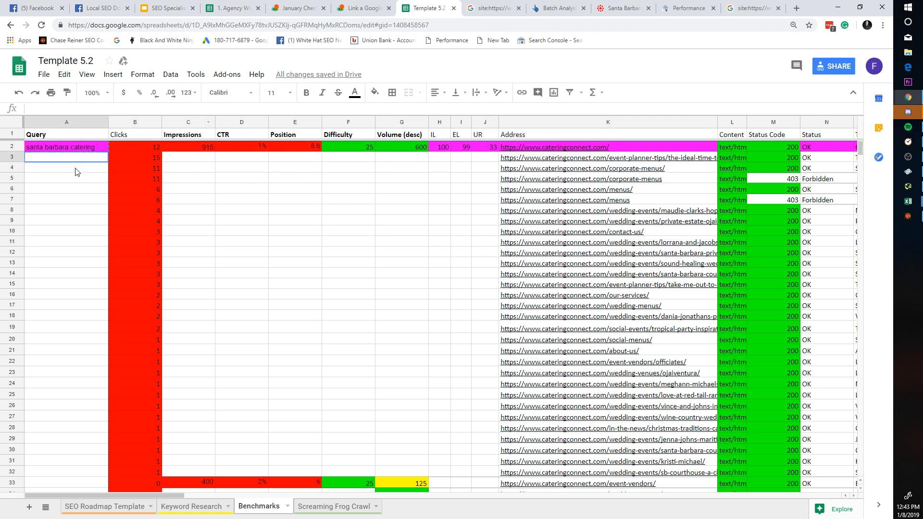
left_click_drag(349, 221, 402, 221)
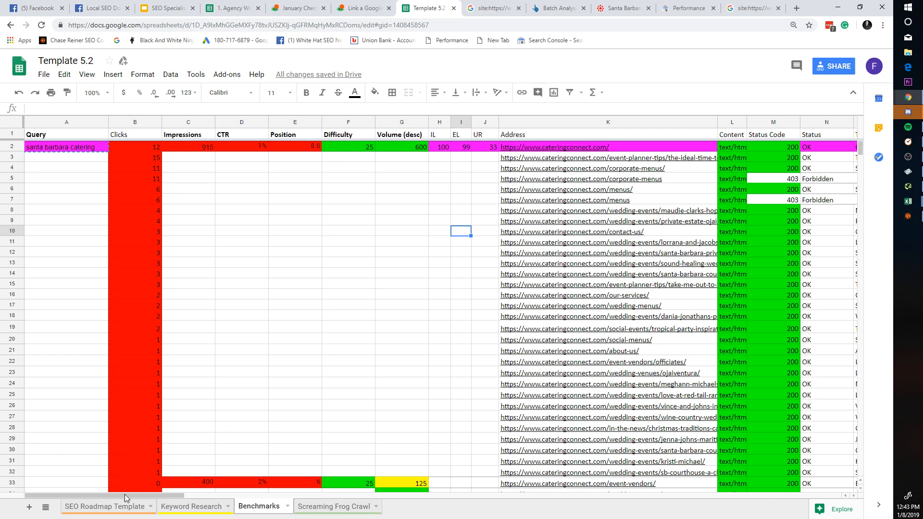
left_click(120, 506)
scroll(247, 207, "down", 20)
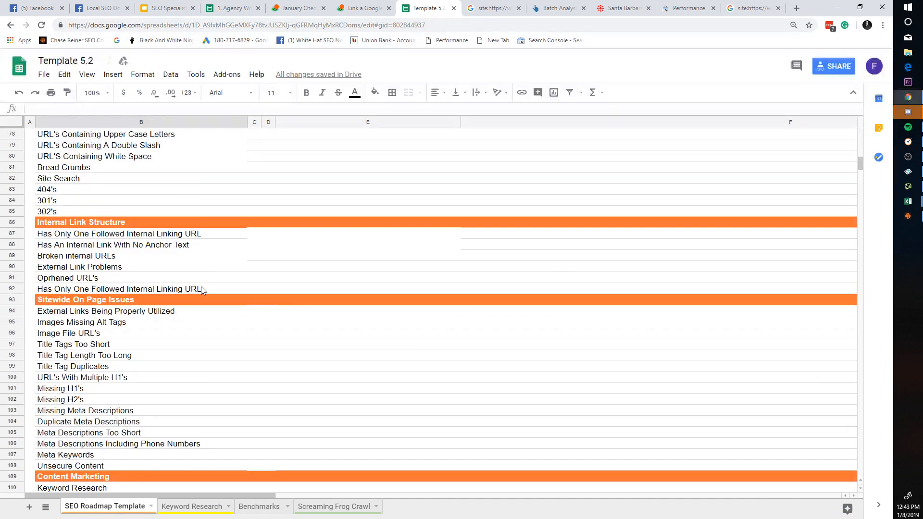
scroll(213, 330, "up", 20)
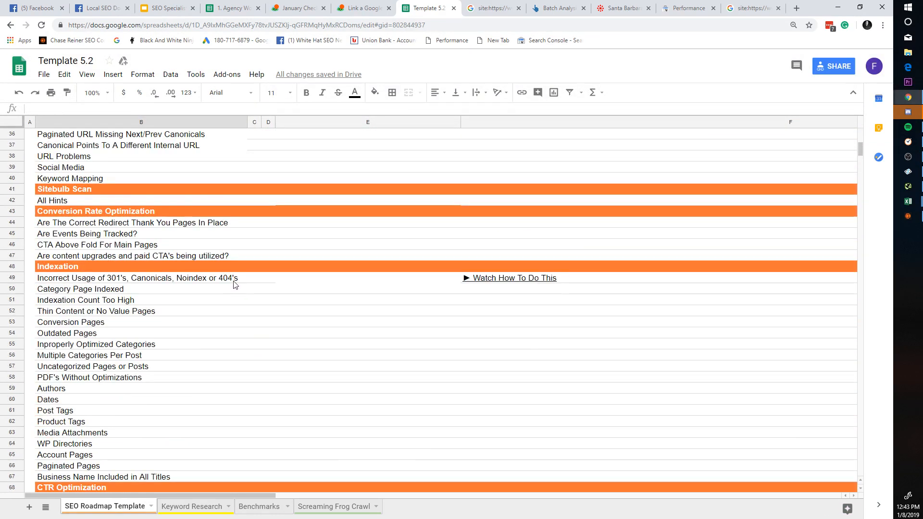
scroll(263, 294, "up", 4)
scroll(250, 296, "down", 20)
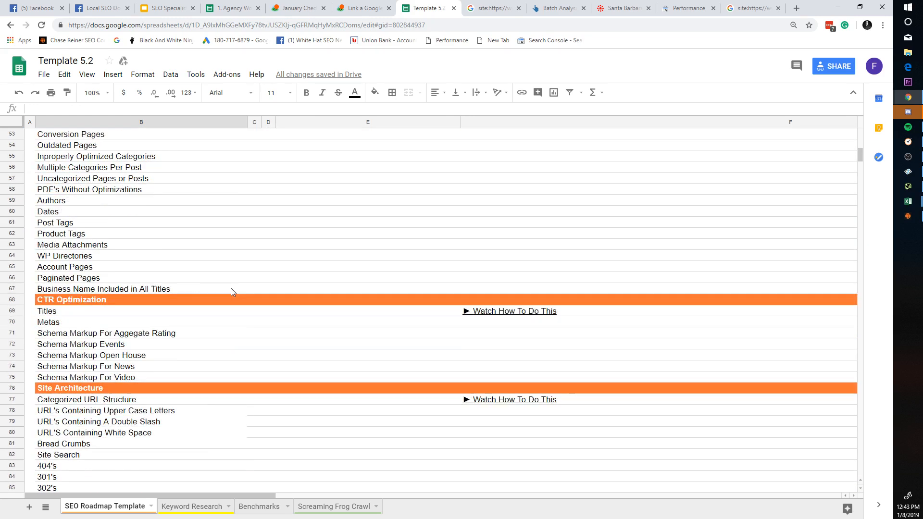
scroll(235, 301, "down", 14)
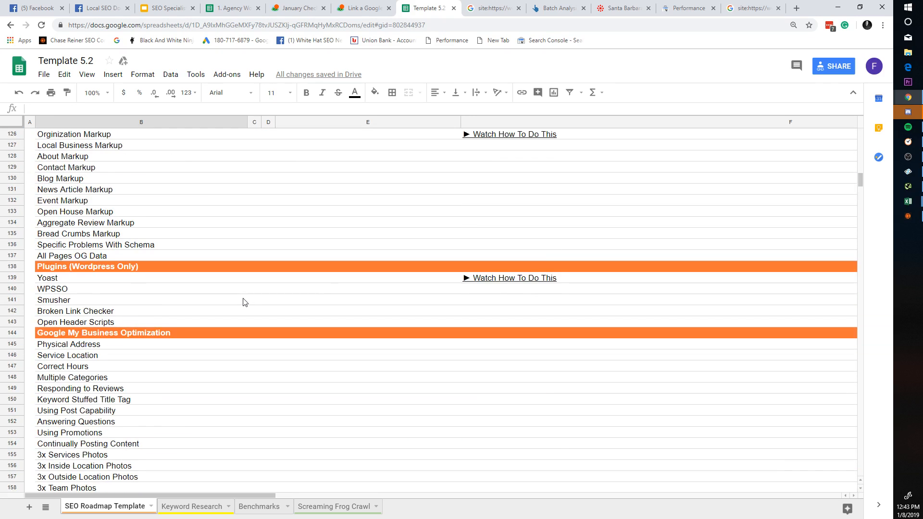
scroll(242, 302, "down", 1)
left_click(283, 507)
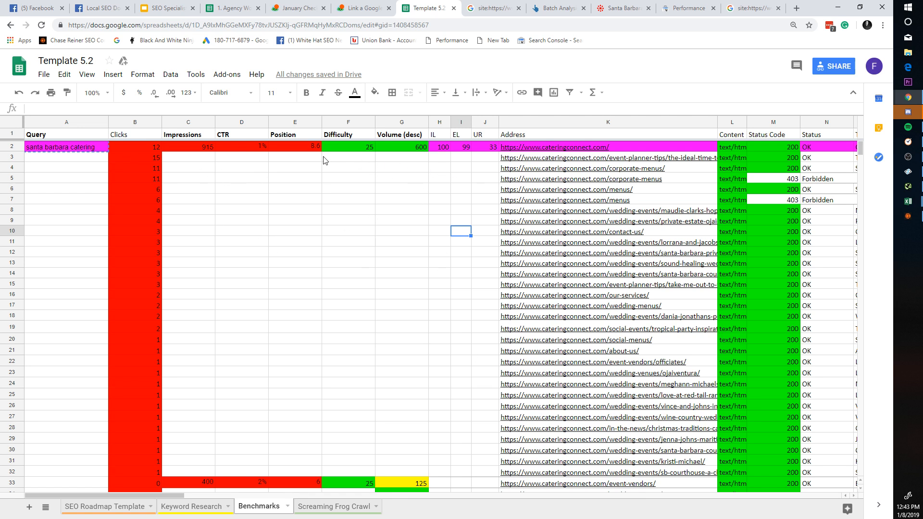
Step: Click through the Benchmarks CTR, query, volume and IL cells and the santa barbara catering row
left_click(247, 123)
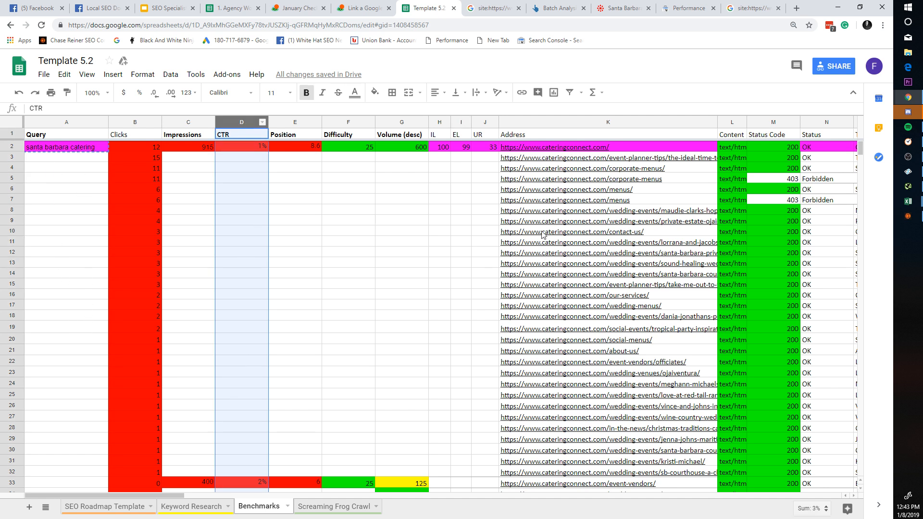
left_click_drag(71, 148, 77, 234)
left_click(82, 234)
left_click_drag(399, 273, 243, 242)
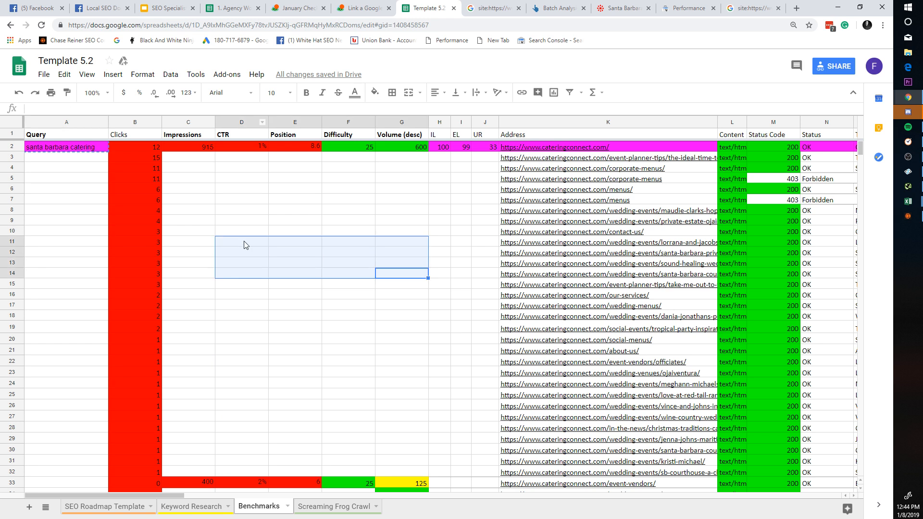
left_click(243, 242)
left_click(484, 252)
left_click(413, 169)
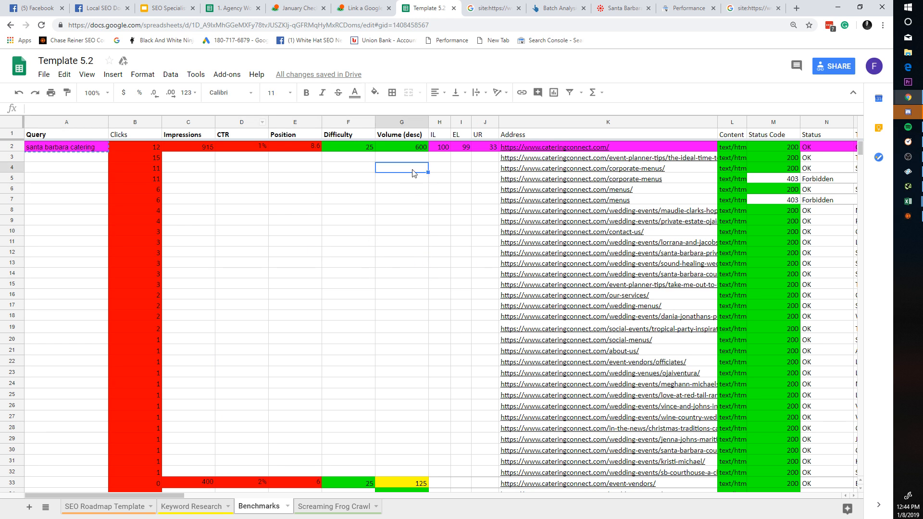
left_click(22, 148)
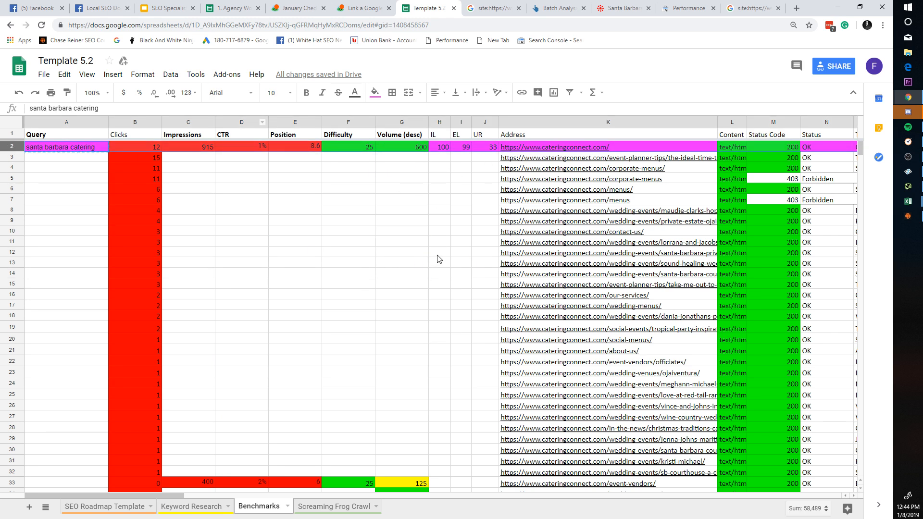
left_click_drag(439, 243, 438, 328)
left_click(438, 329)
left_click(13, 148)
left_click(651, 158)
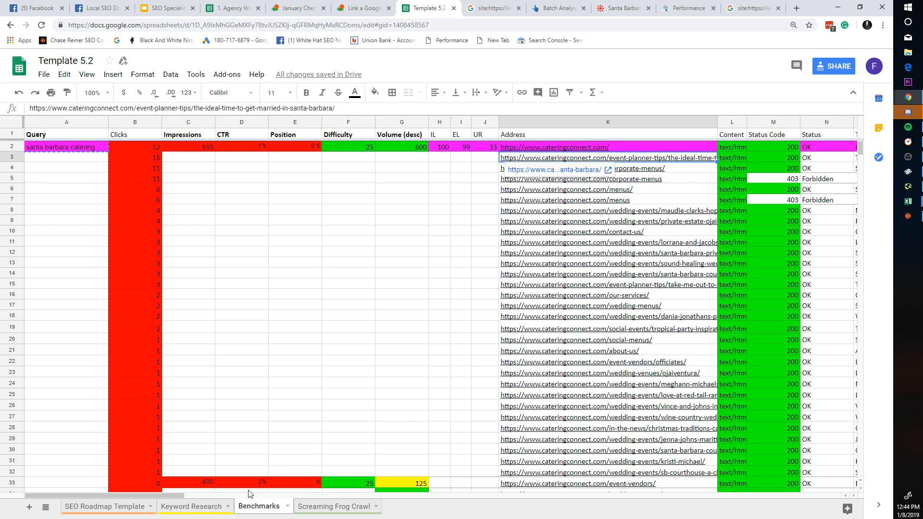
Step: Check the Crawl Depth values, the zero word count in AH5 and the menus canonical link
left_click_drag(172, 495, 493, 469)
left_click_drag(544, 157, 531, 266)
left_click(531, 275)
left_click_drag(532, 306, 544, 148)
left_click(545, 200)
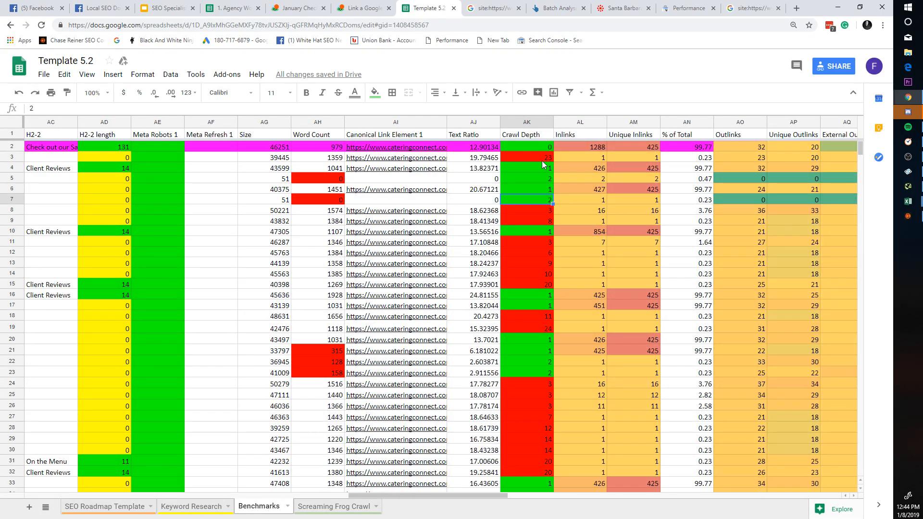
left_click(547, 211)
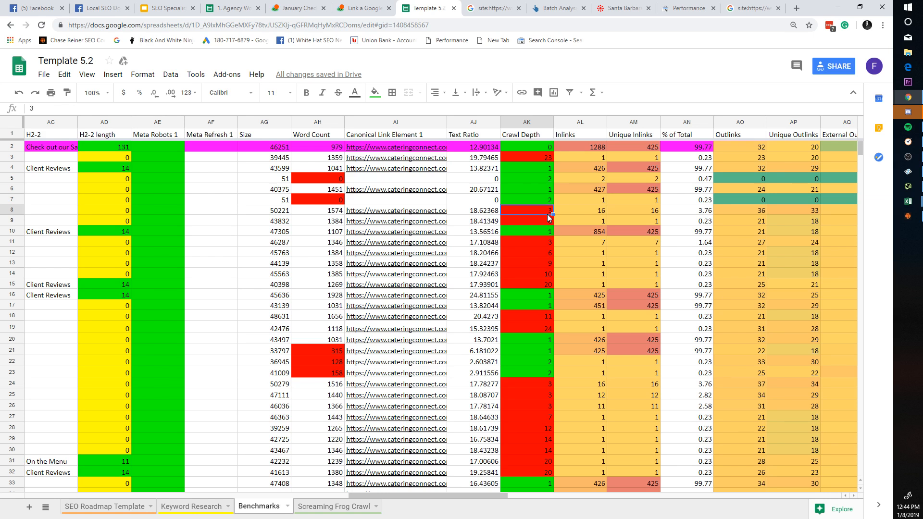
left_click(543, 232)
left_click(541, 263)
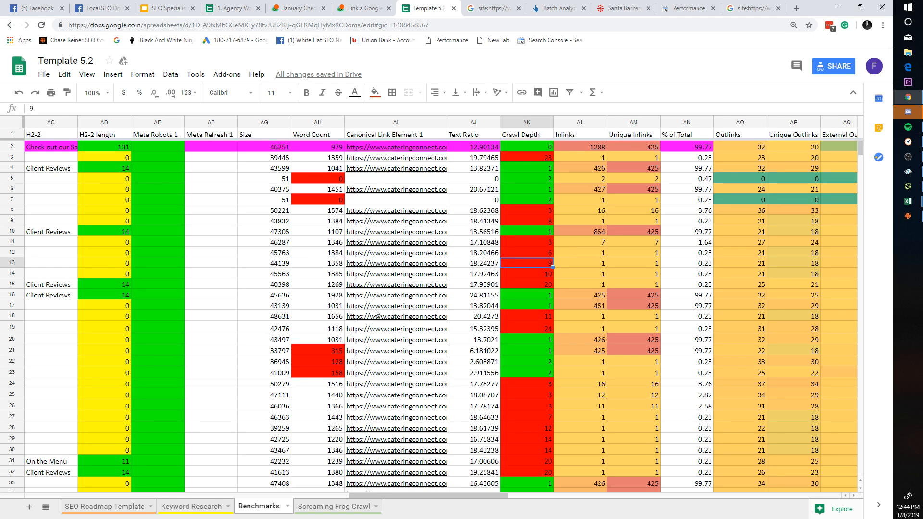
left_click(343, 179)
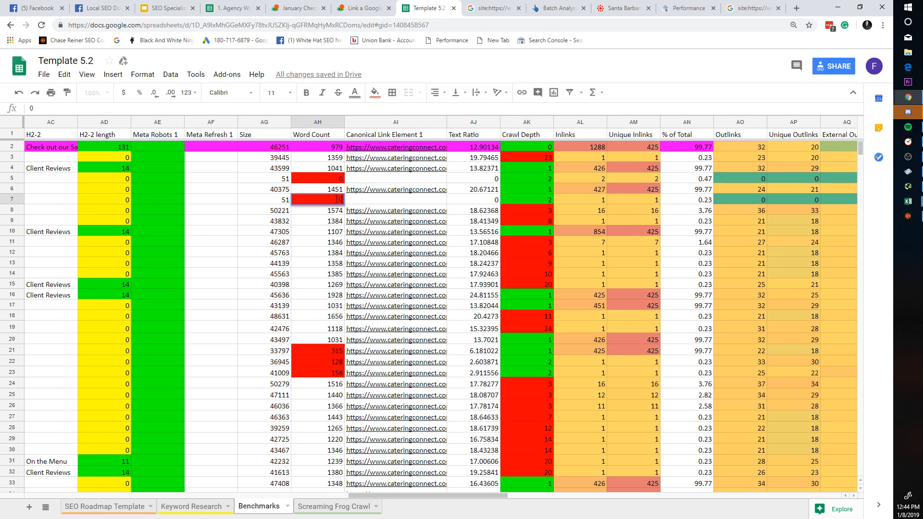
left_click(411, 190)
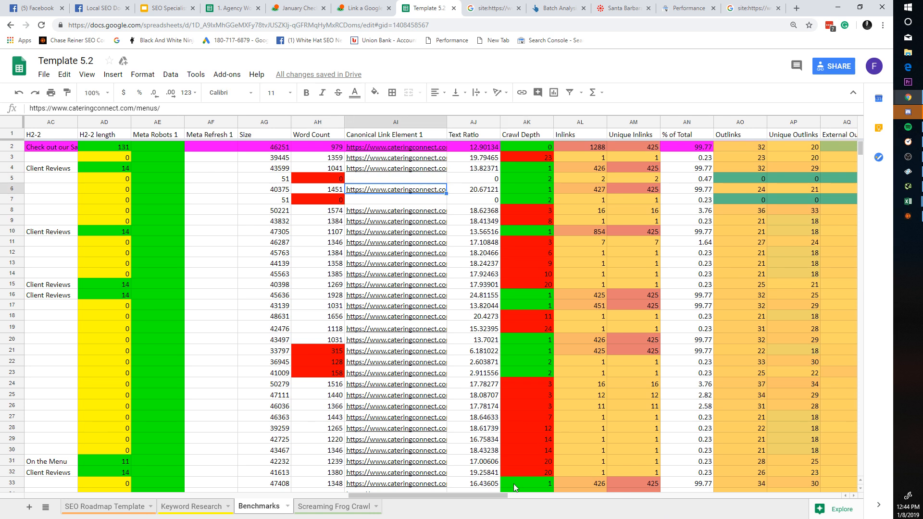
left_click_drag(471, 494, 132, 471)
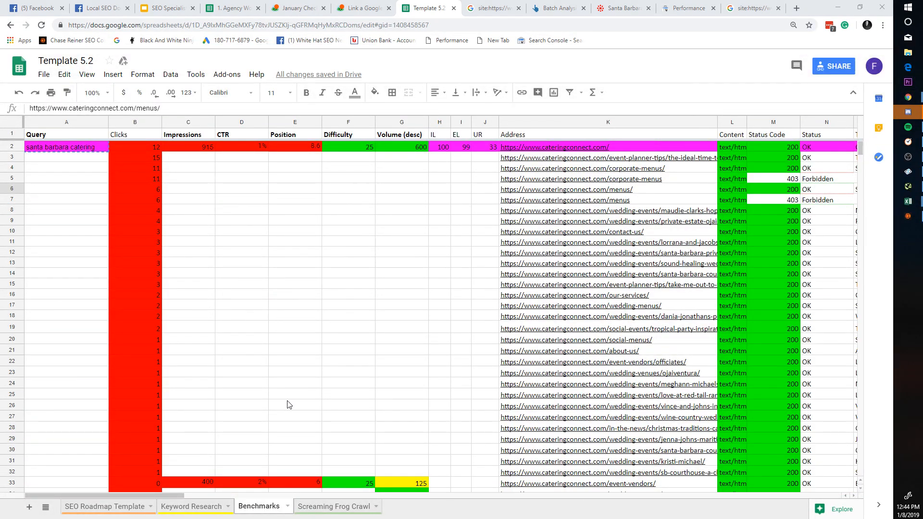
key("alt+Tab")
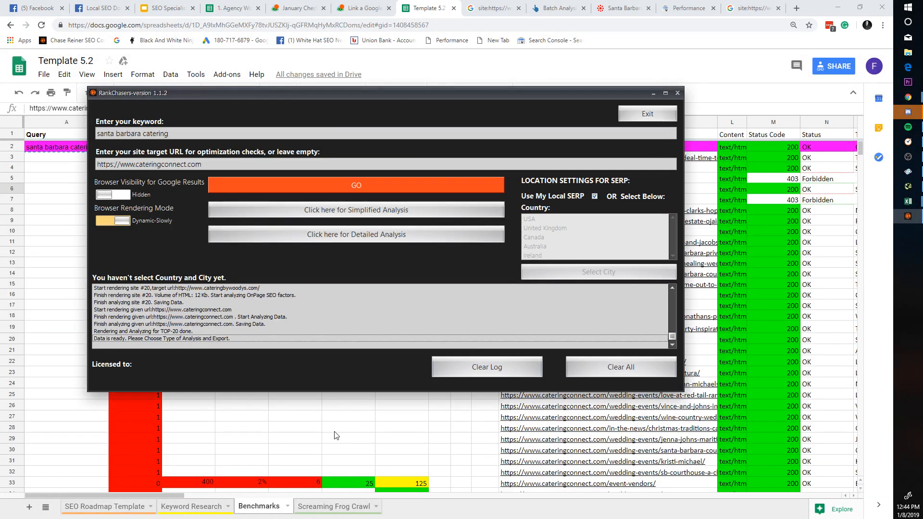
Step: Run the detailed analysis and continue past the resulting error
left_click(391, 234)
left_click(502, 293)
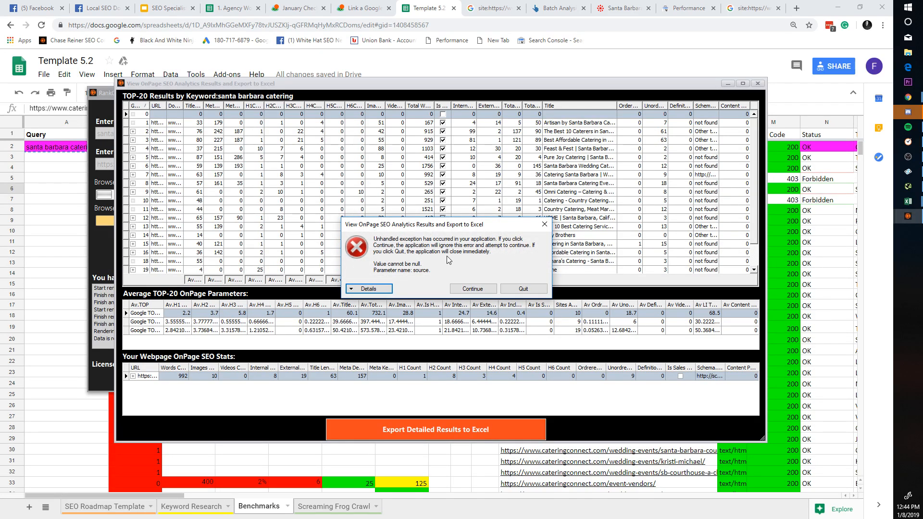
right_click(907, 201)
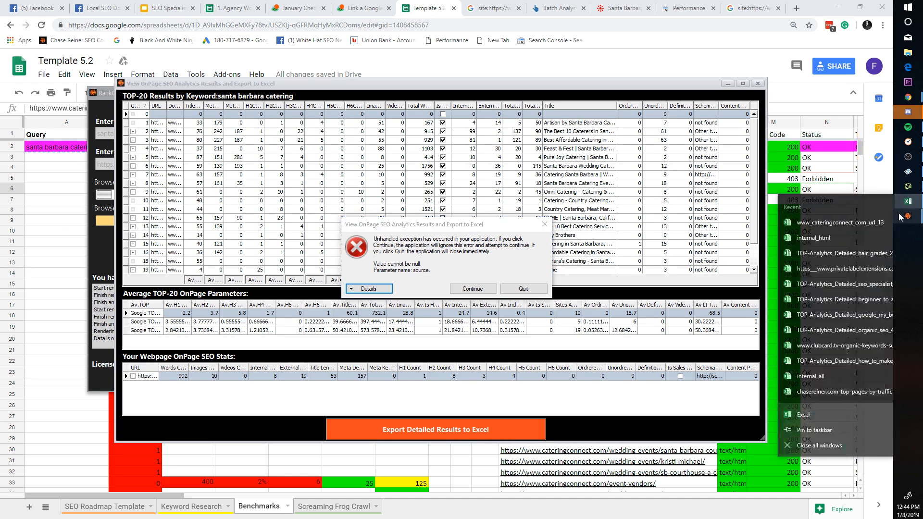
left_click(473, 289)
Step: Try exporting the detailed results to Excel, continue past the exception, and close the results window
left_click(432, 429)
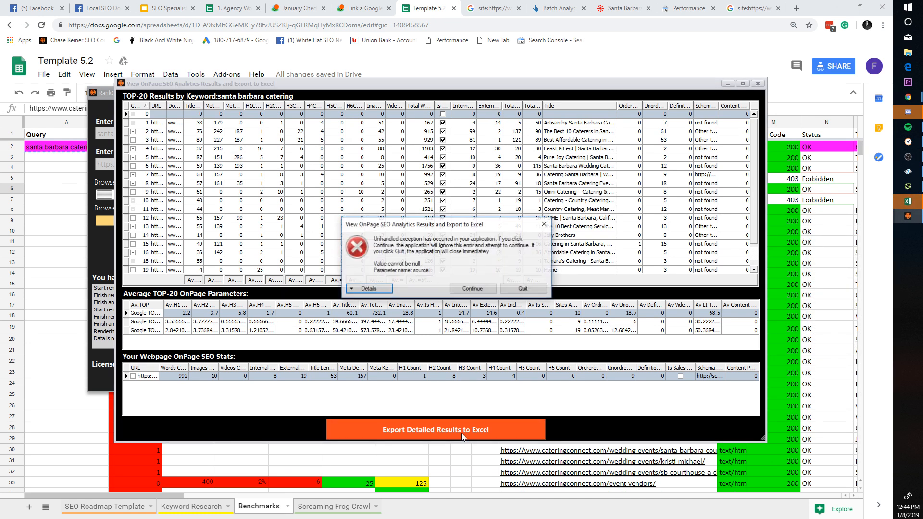
left_click(375, 289)
scroll(474, 317, "down", 5)
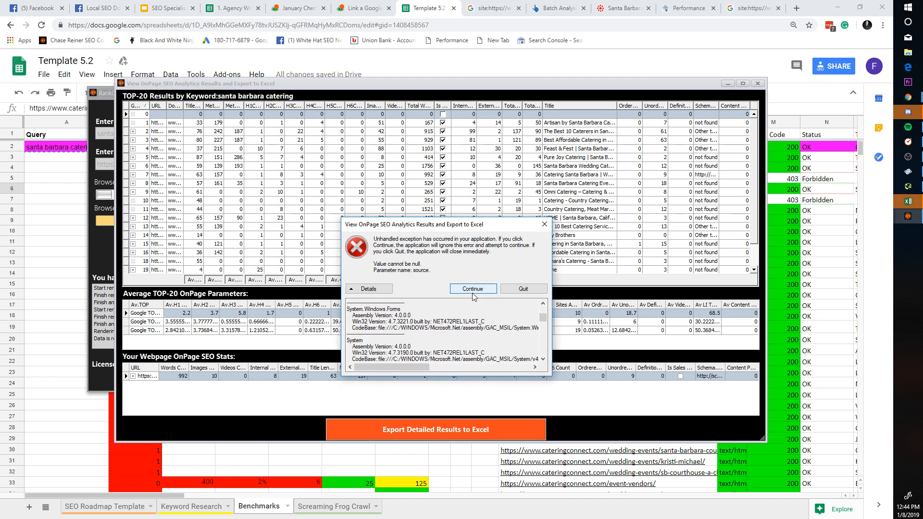
left_click(473, 289)
left_click(474, 435)
left_click(473, 288)
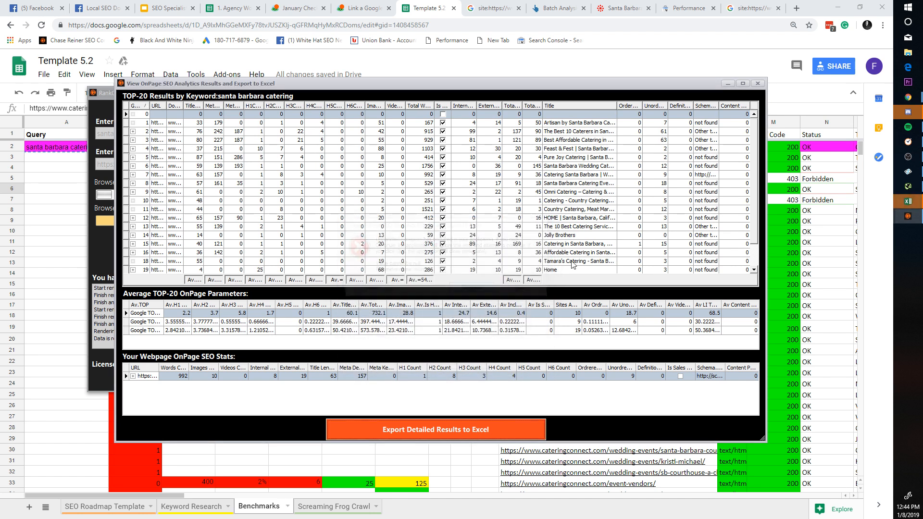
left_click(757, 83)
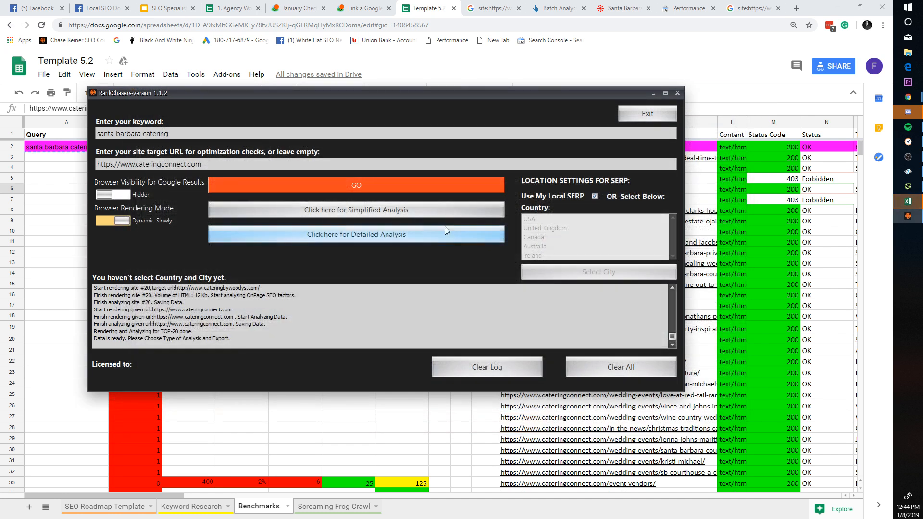
left_click(445, 229)
Step: Dismiss the analysis notice and launch Task Manager from Windows search
left_click(503, 293)
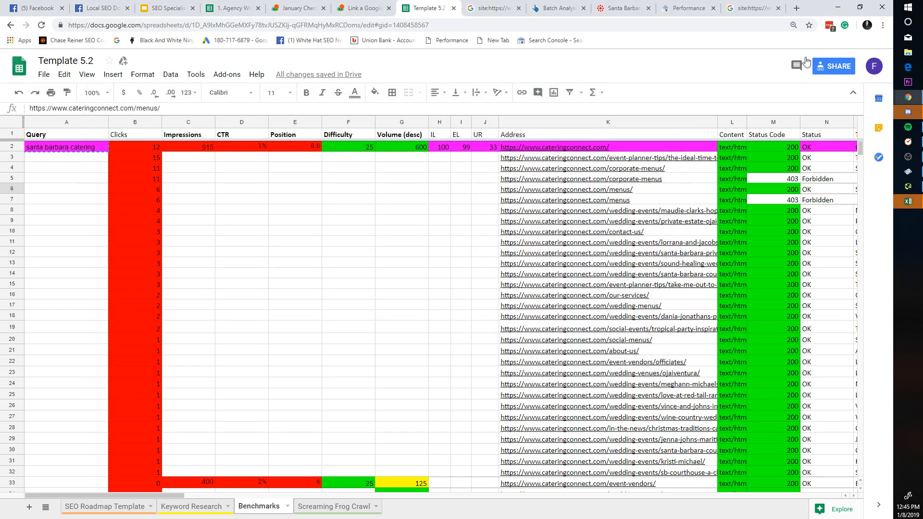
left_click(919, 4)
type("task")
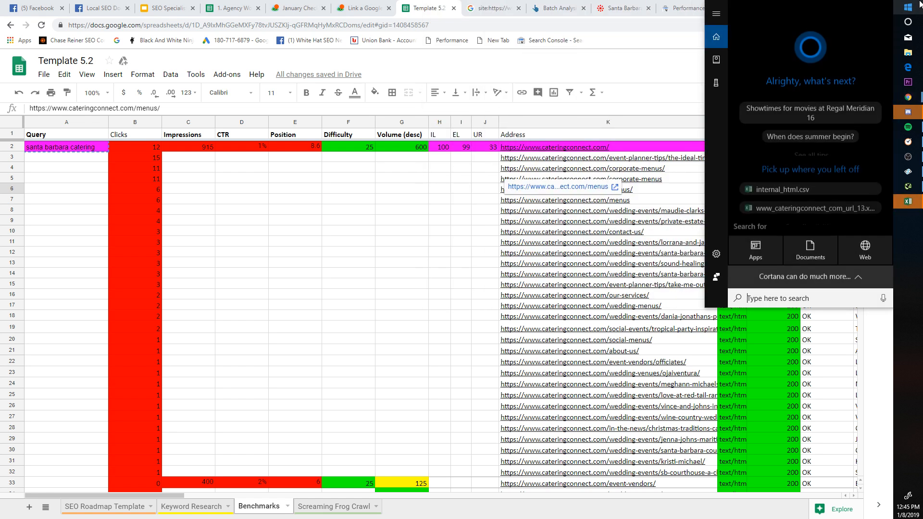
key("Return")
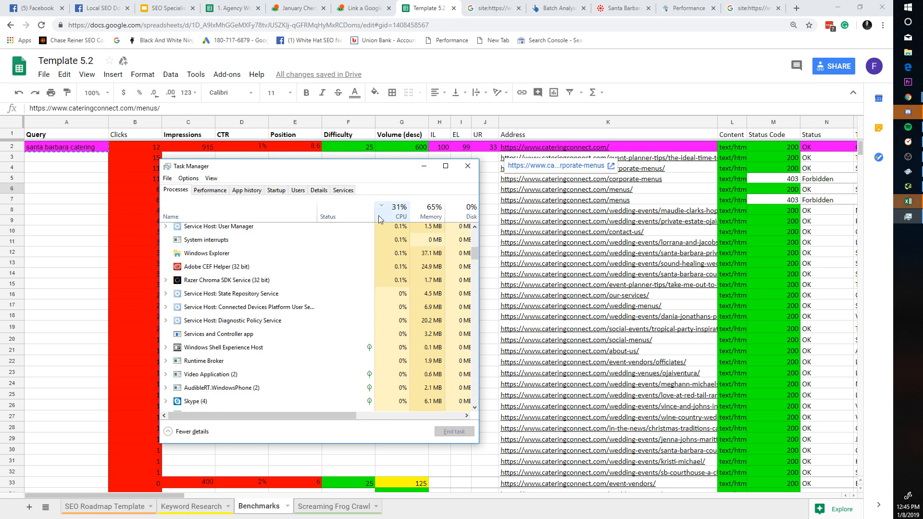
Step: Sort Task Manager processes by highest CPU usage, review them, then close Task Manager
left_click(399, 208)
scroll(399, 250, "up", 3)
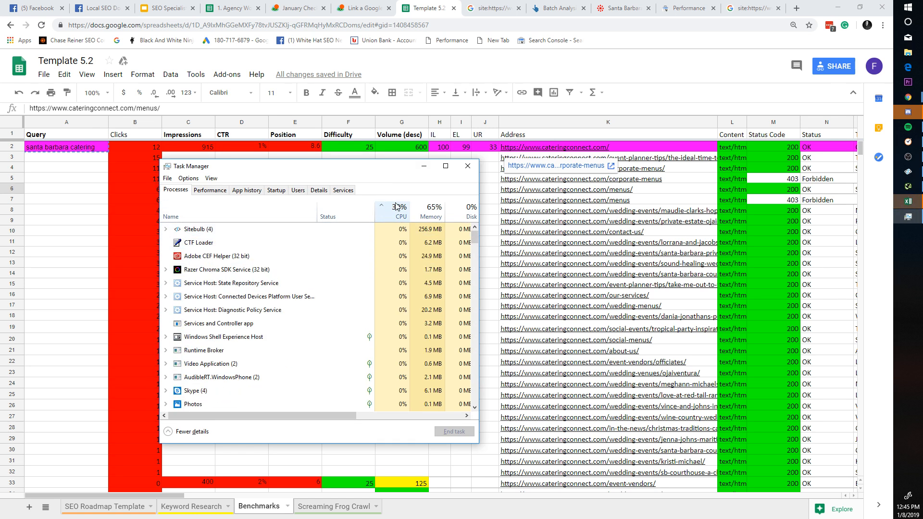
left_click(394, 211)
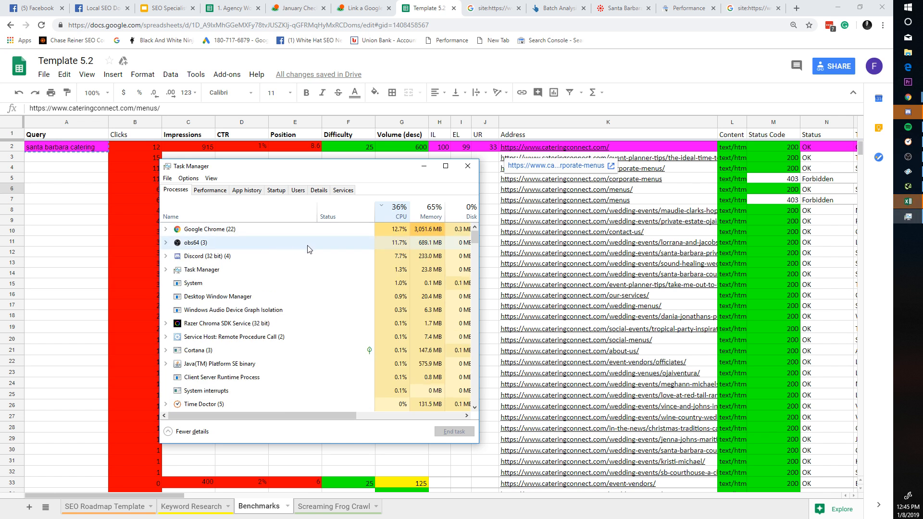
scroll(366, 306, "down", 4)
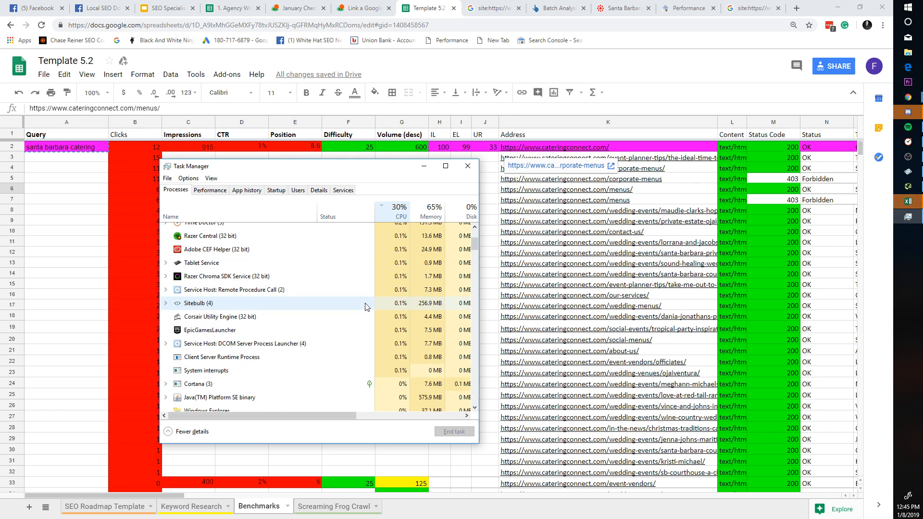
scroll(367, 307, "up", 3)
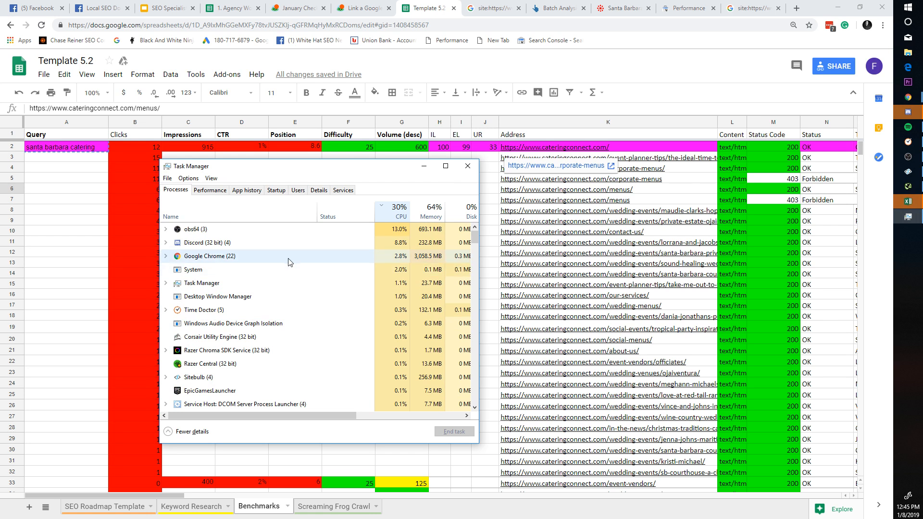
left_click(467, 165)
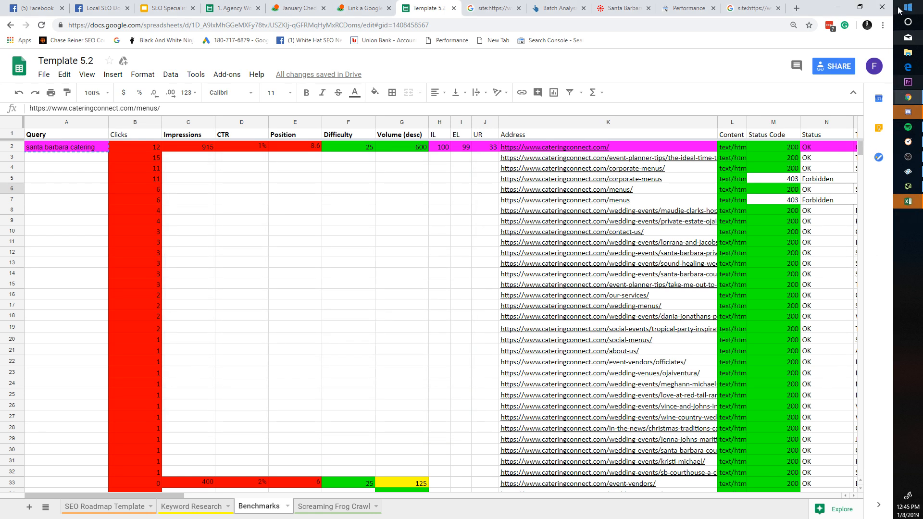
Step: Search Windows for the Rank Chaser app
left_click(908, 7)
type("razer")
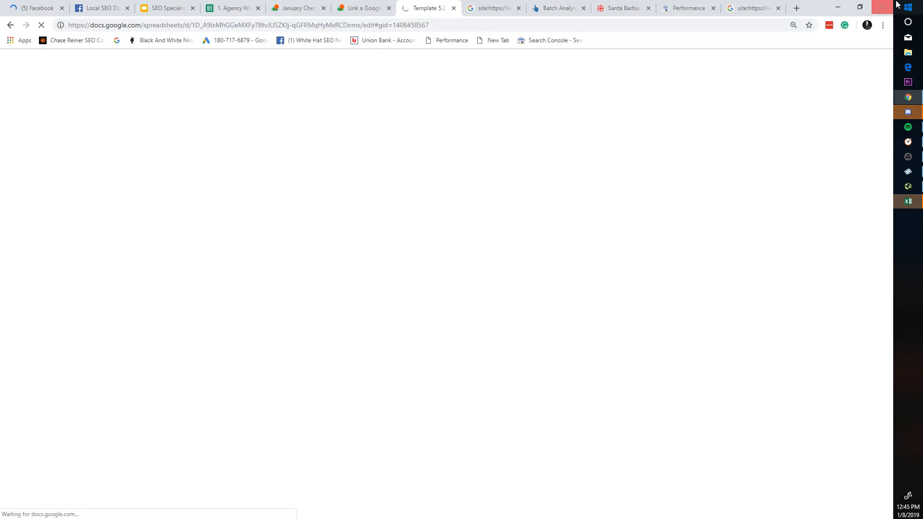
key("super")
Step: Run RankChasers as administrator from its OnpageWithLocationsDevelop24072018 install folder, then close that folder
type("rankcha")
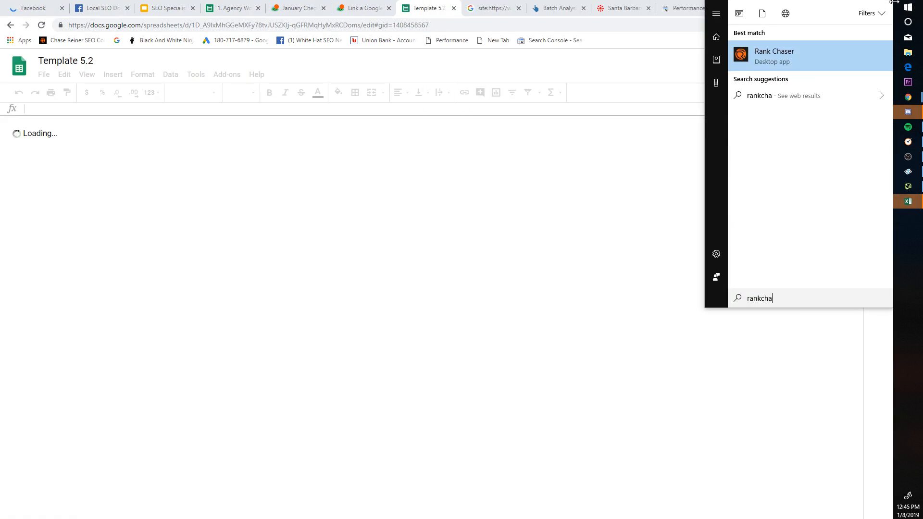
type("sers")
right_click(776, 59)
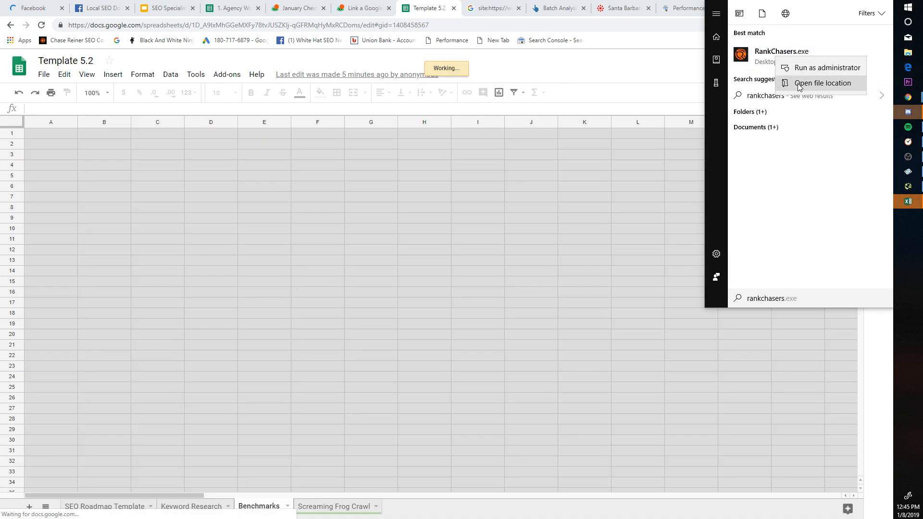
left_click(799, 83)
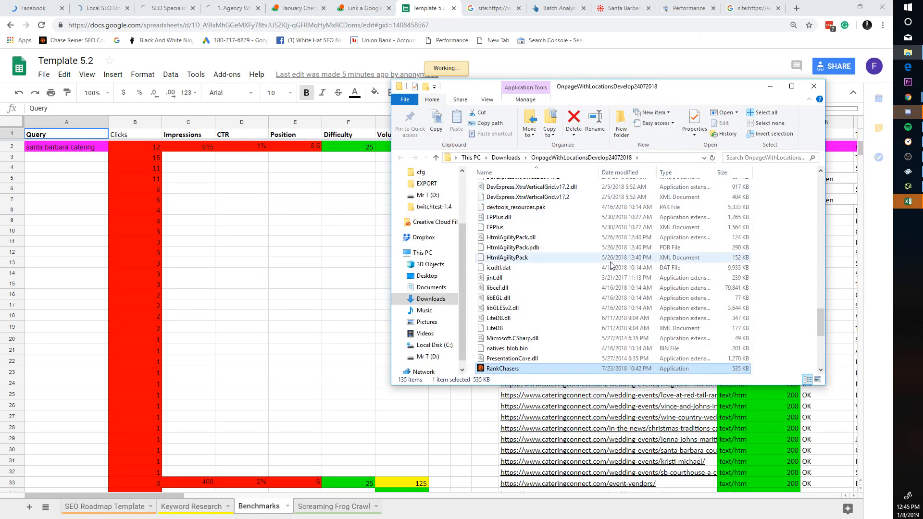
right_click(512, 368)
left_click(567, 100)
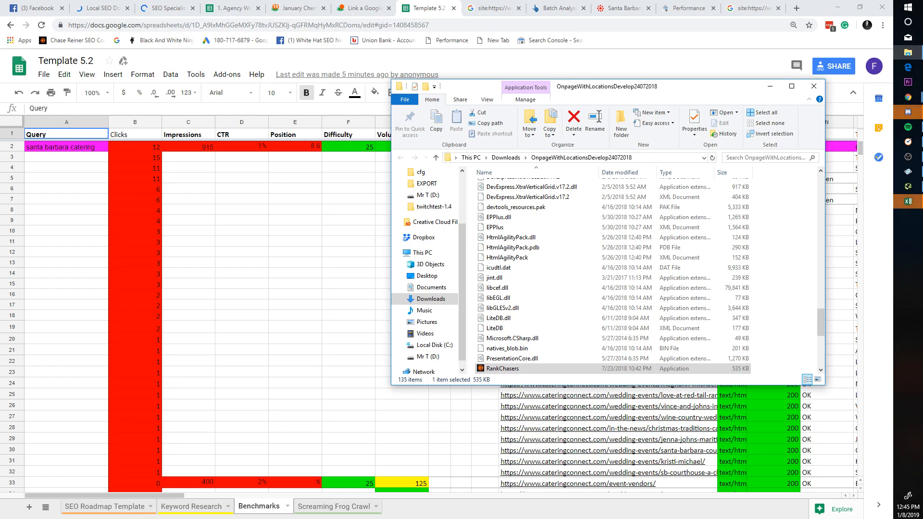
left_click(822, 85)
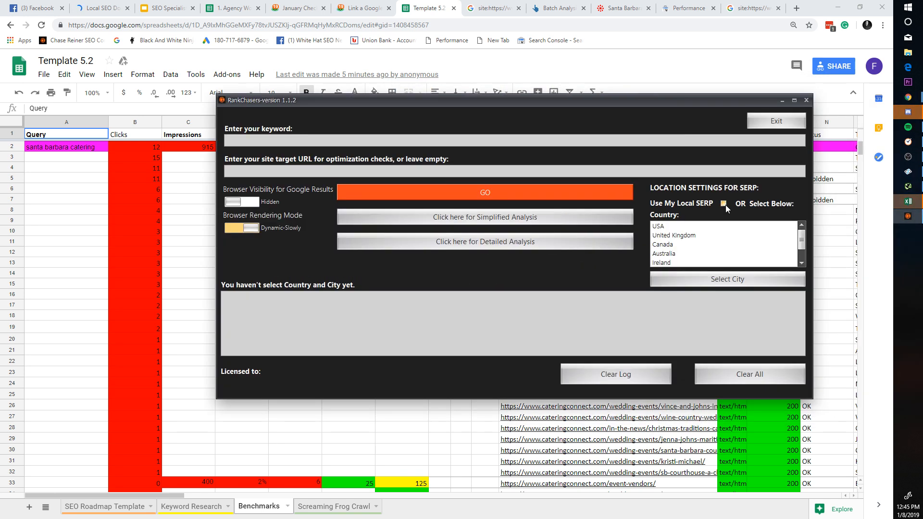
left_click(419, 138)
type("https://www.cateringconnect.com")
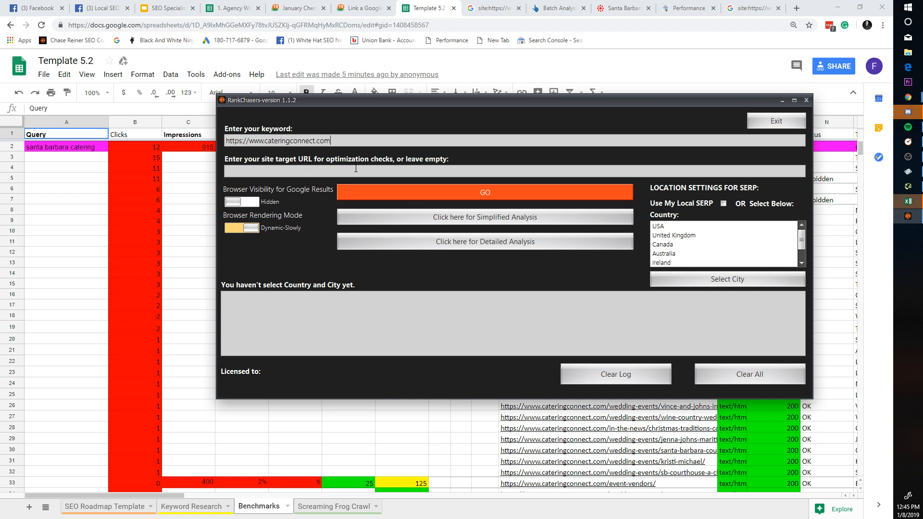
left_click(357, 170)
type("https://www.cateringconnect.com")
left_click_drag(343, 141, 172, 116)
left_click(85, 168)
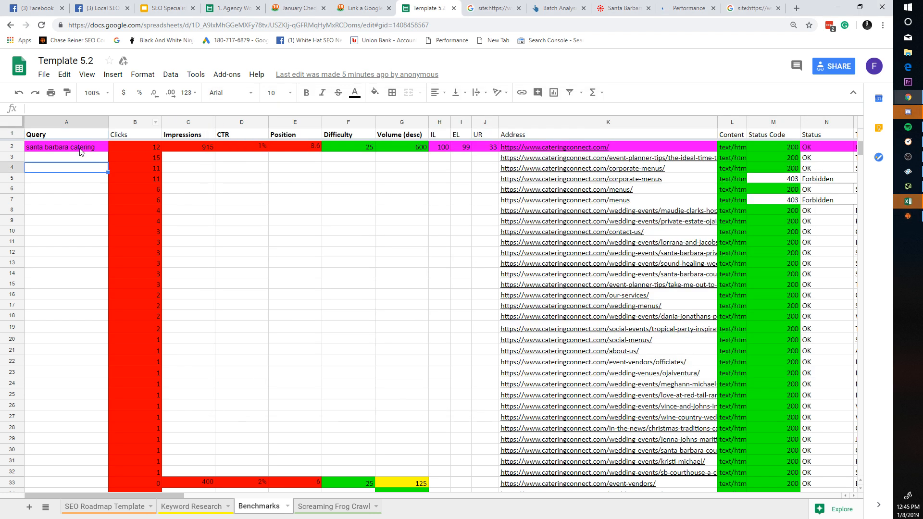
triple_click(79, 148)
key("ctrl+c")
key("alt+Tab")
key("ctrl+v")
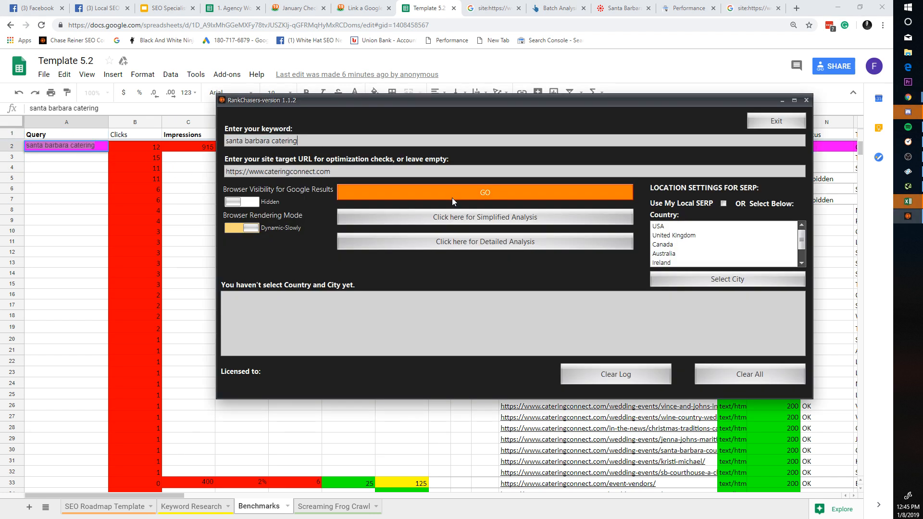
Step: Run the search analysis using local SERP results instead of a country
left_click(452, 195)
left_click(513, 259)
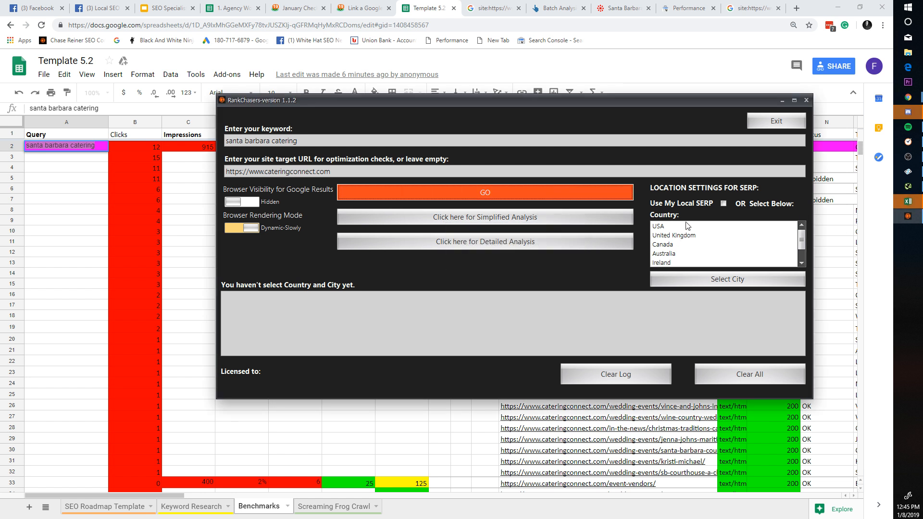
left_click(684, 225)
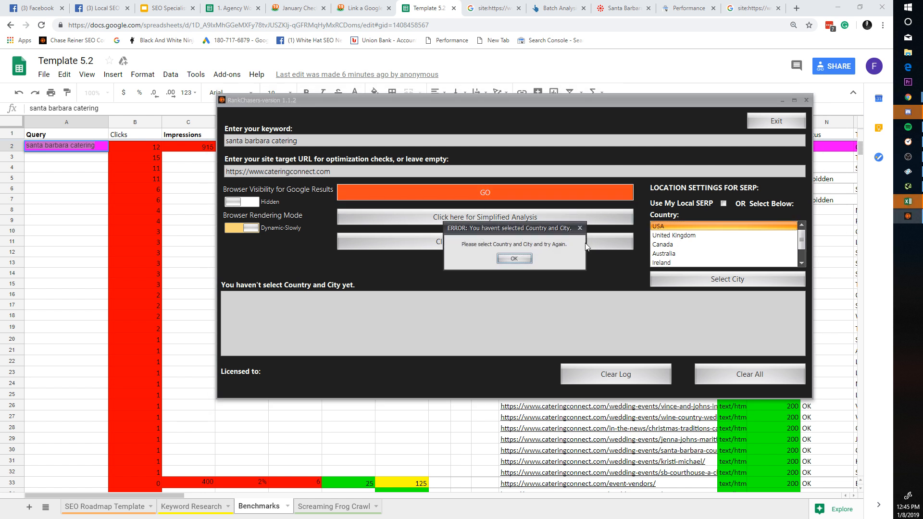
left_click(518, 258)
left_click(723, 203)
left_click(519, 202)
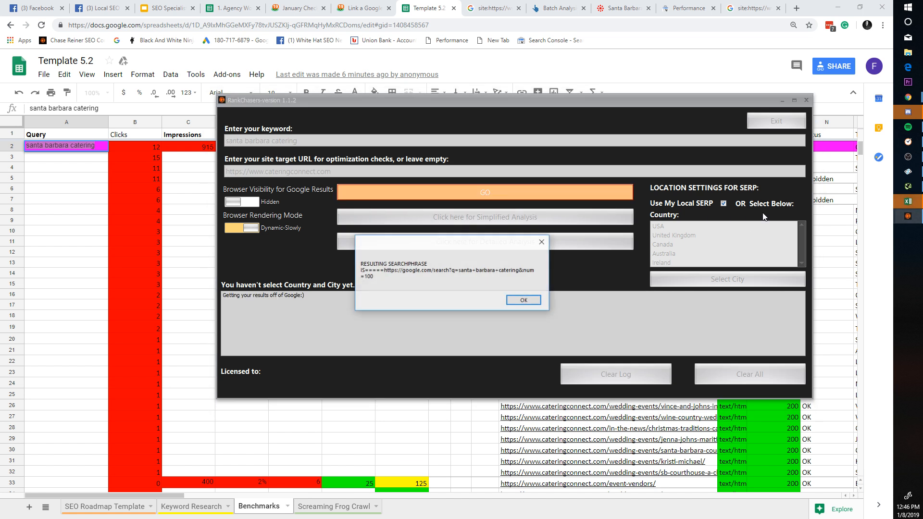
left_click(525, 299)
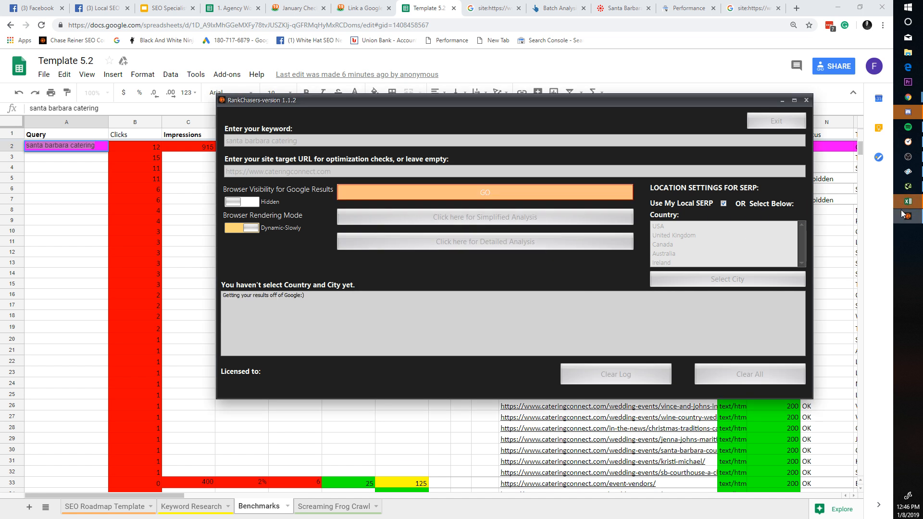
Step: Close internal_html.csv in Excel without saving and run the Detailed Analysis
mouse_move(902, 215)
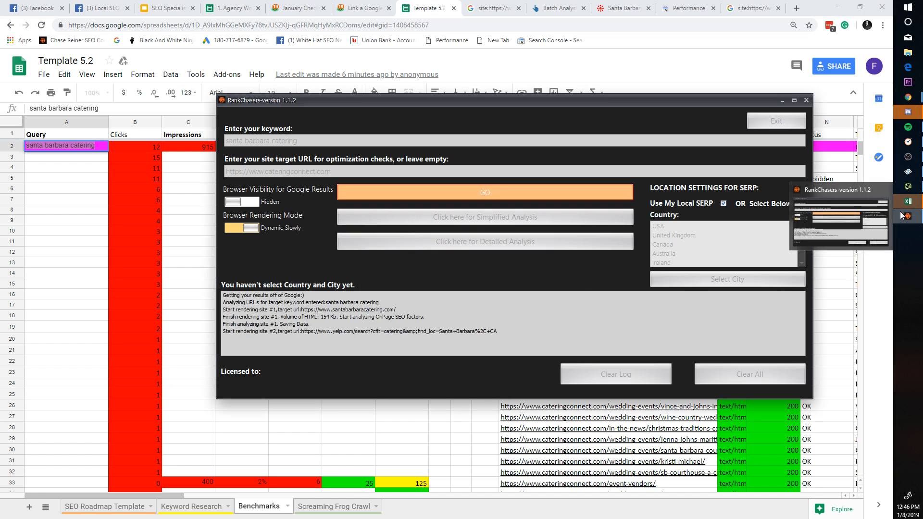
left_click(886, 172)
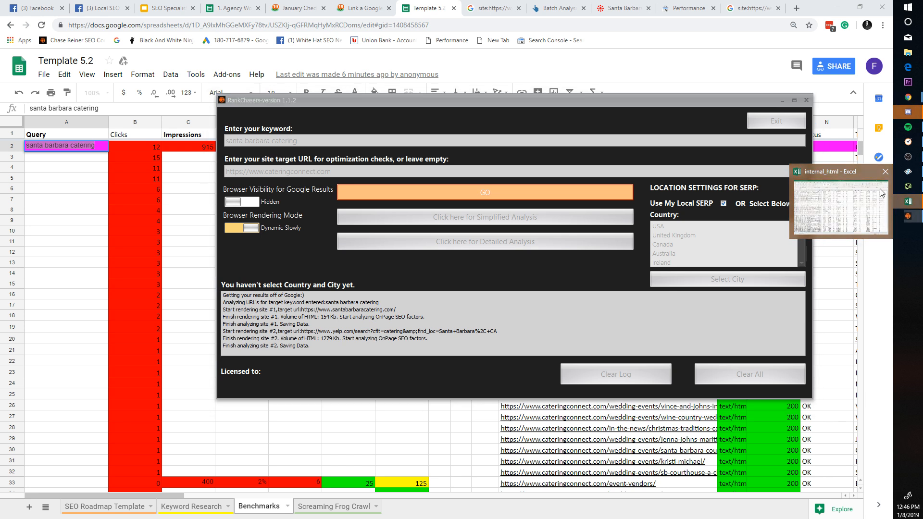
left_click(460, 282)
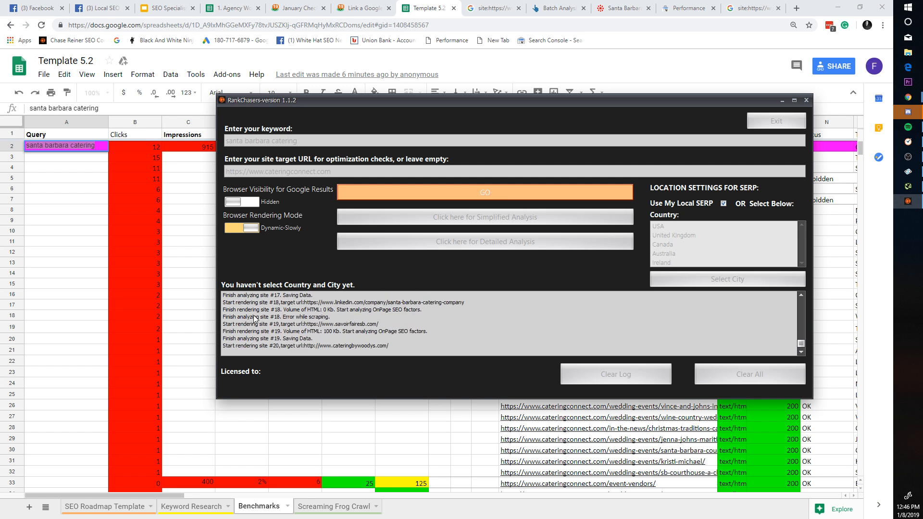
left_click(308, 306)
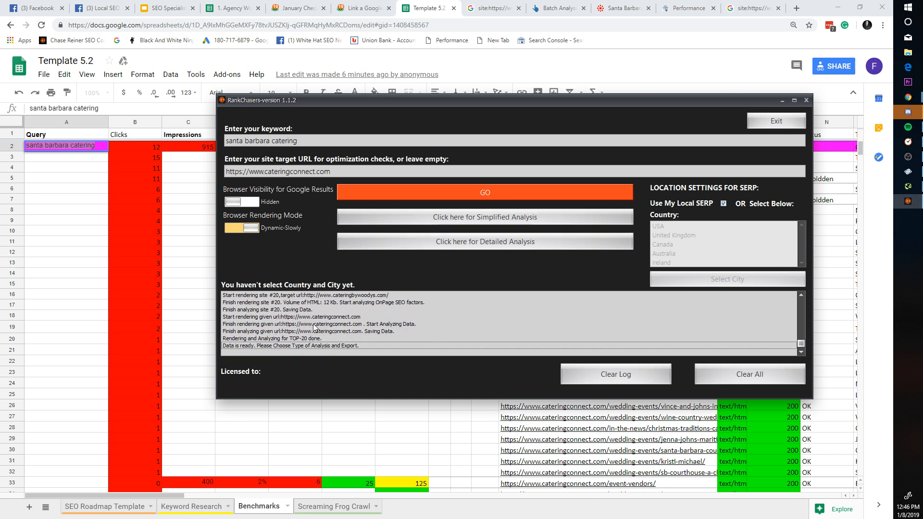
left_click(500, 251)
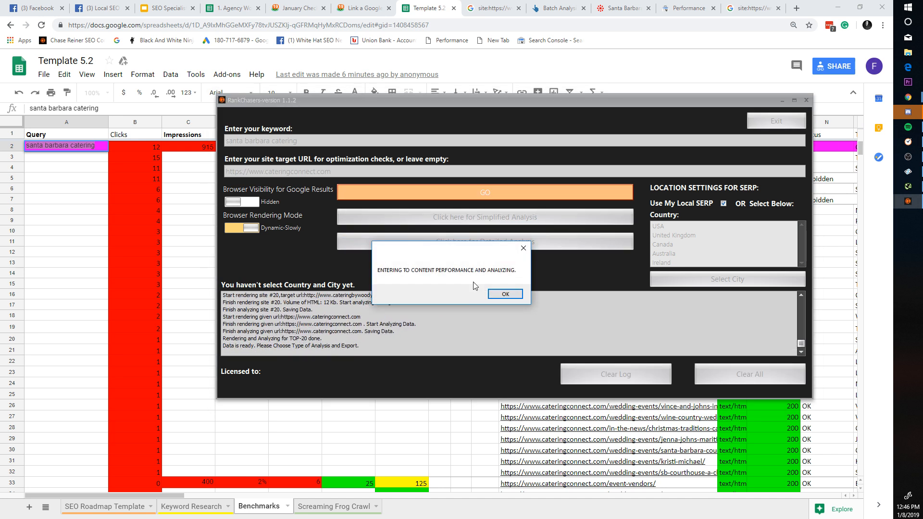
left_click(491, 294)
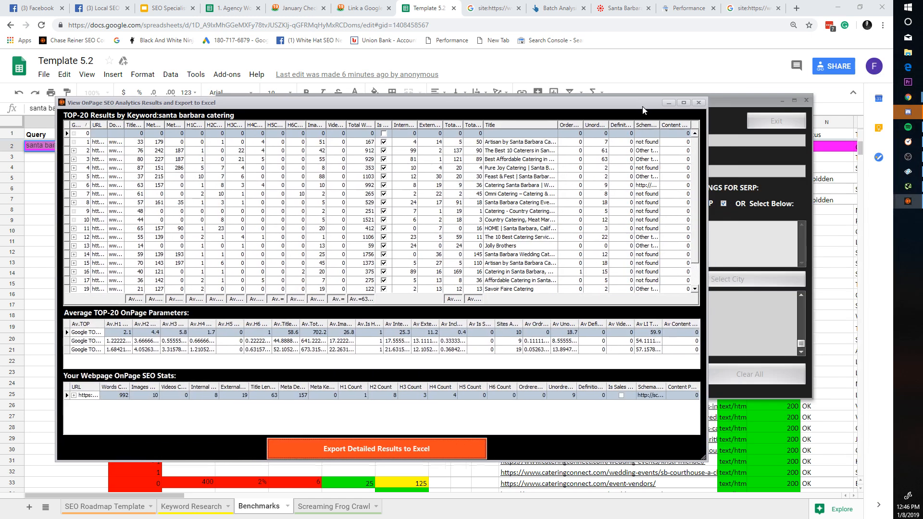
left_click(701, 103)
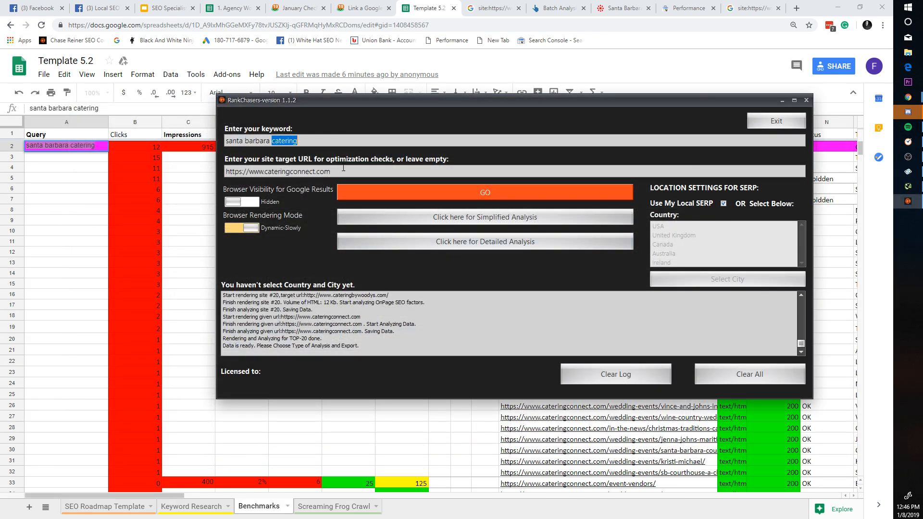
key("Tab")
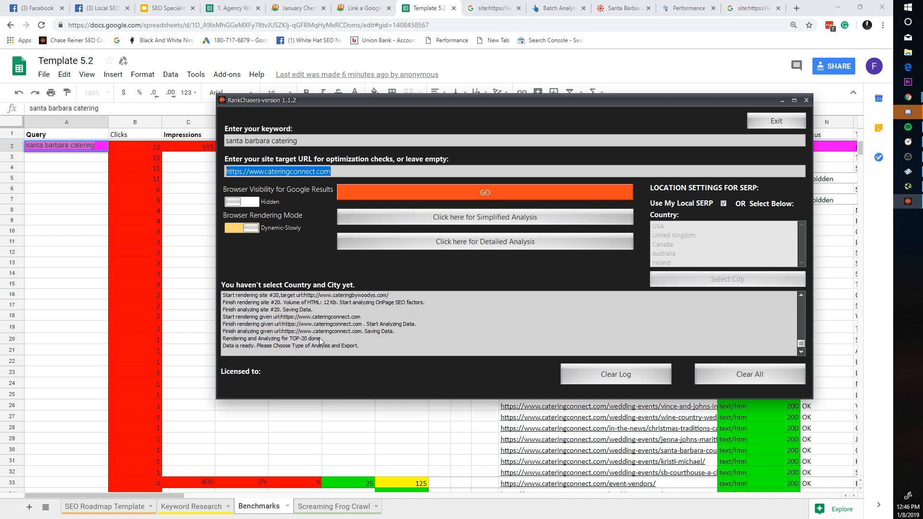
scroll(389, 345, "up", 12)
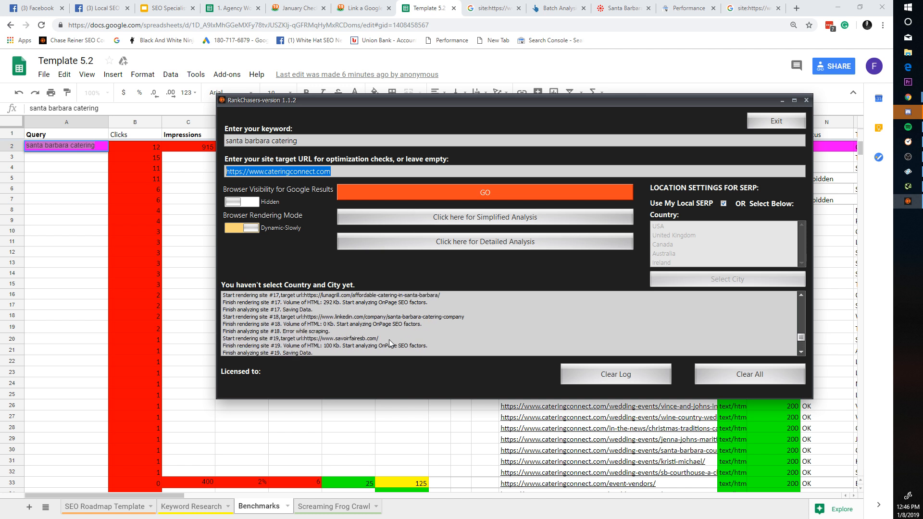
scroll(388, 340, "down", 10)
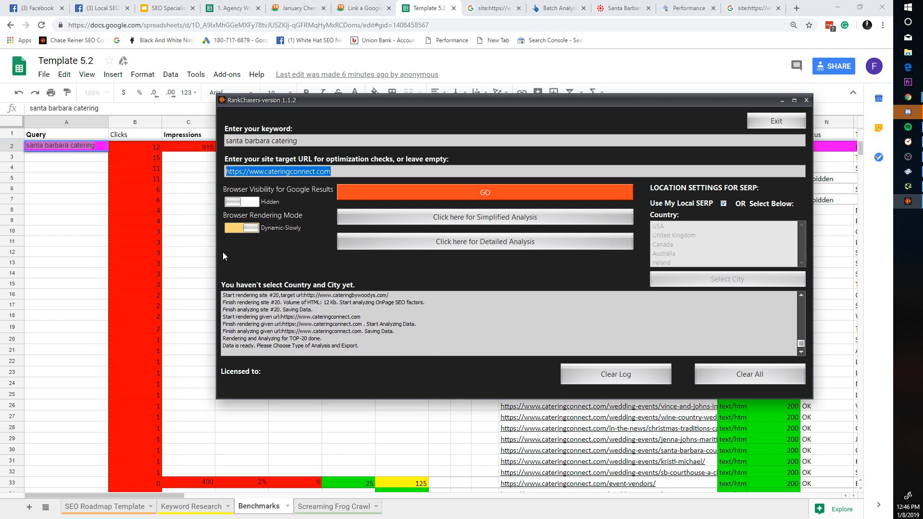
left_click(135, 232)
left_click(233, 7)
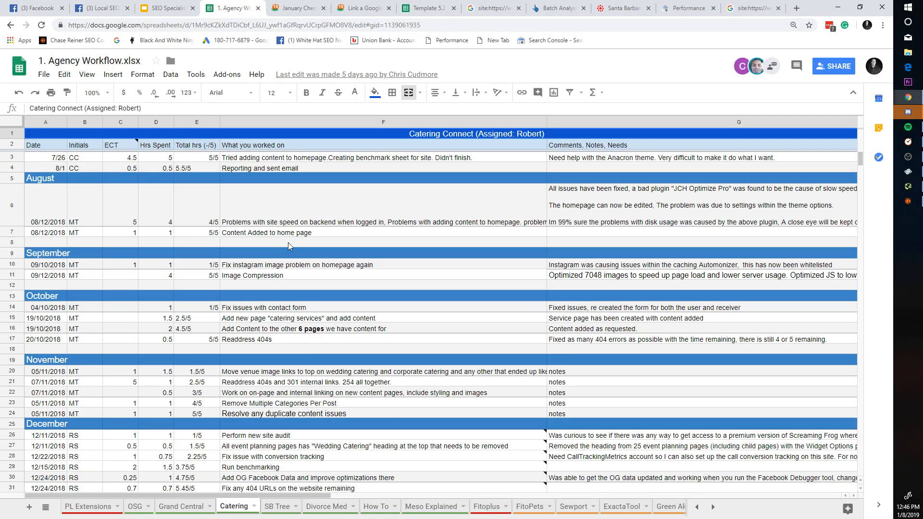
left_click(297, 7)
left_click(363, 8)
left_click(425, 4)
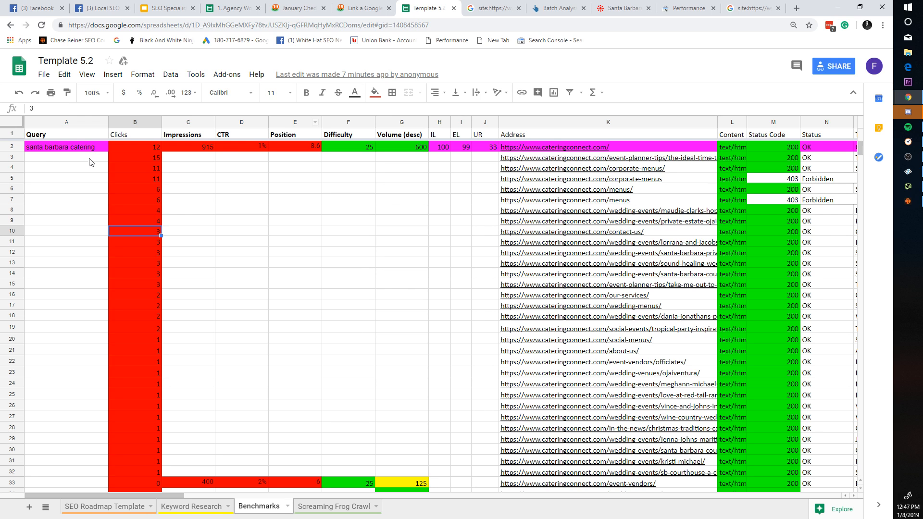
left_click(908, 201)
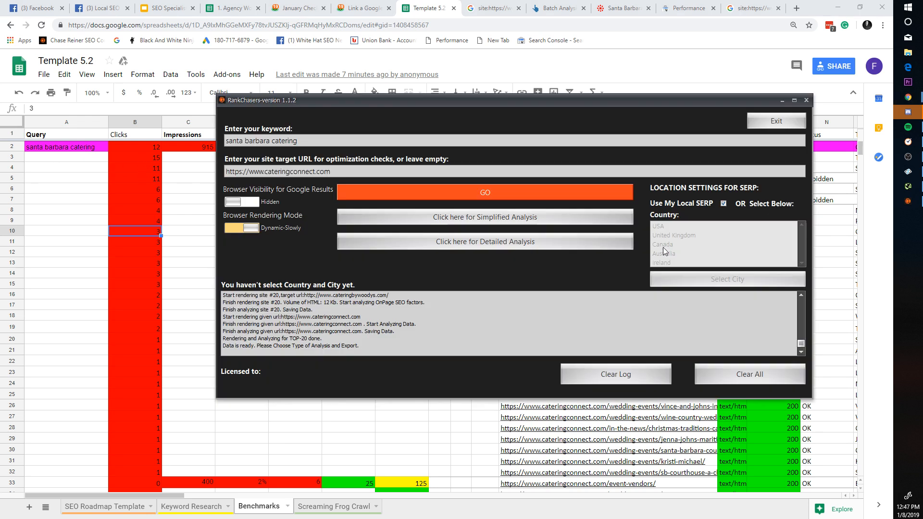
Step: Change the keyword to 'catering santa barbara', fetch results and run the detailed TOP-20 analysis
triple_click(336, 143)
type("catering")
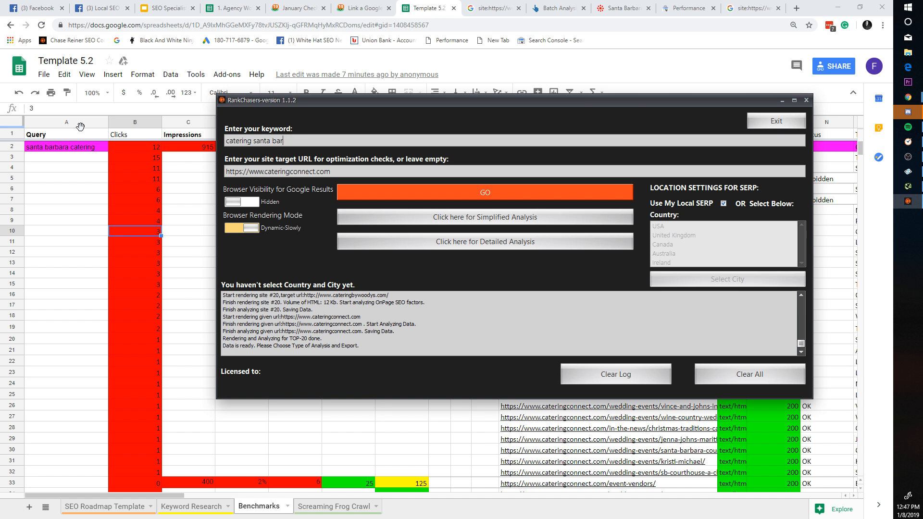
left_click(455, 194)
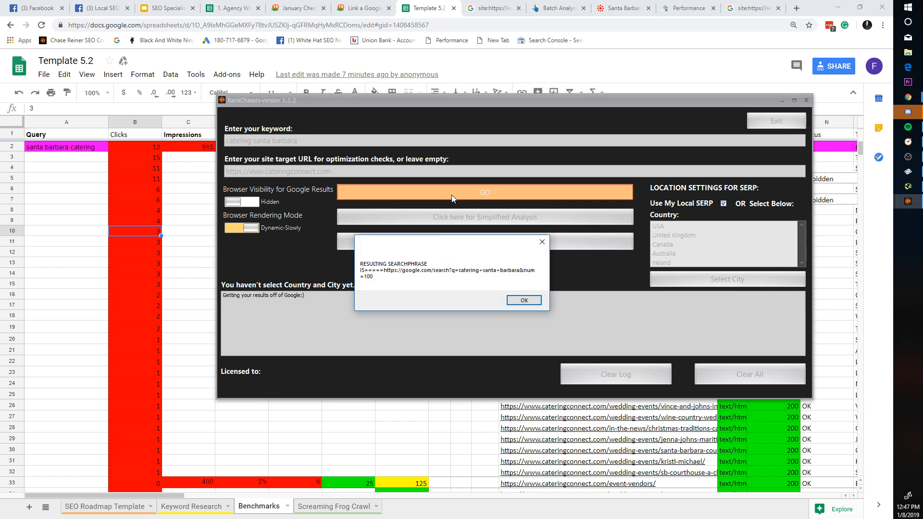
left_click(527, 300)
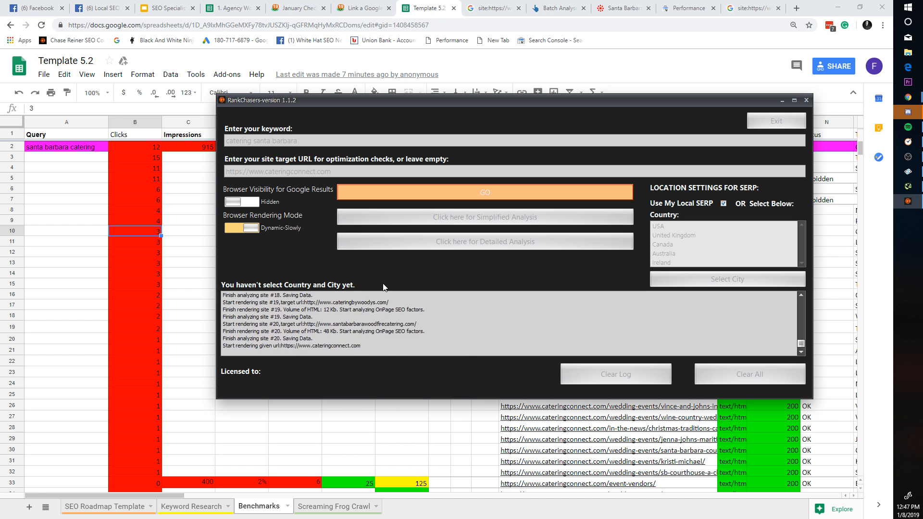
left_click(463, 244)
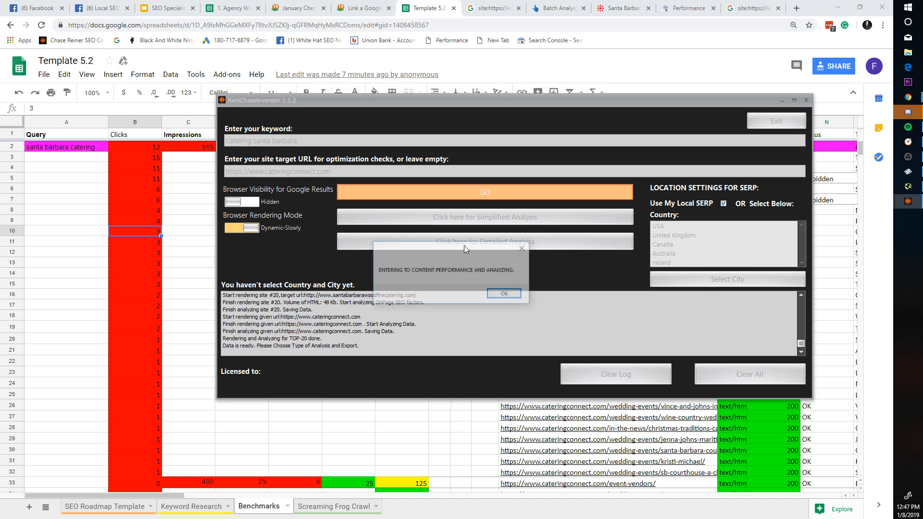
left_click(501, 293)
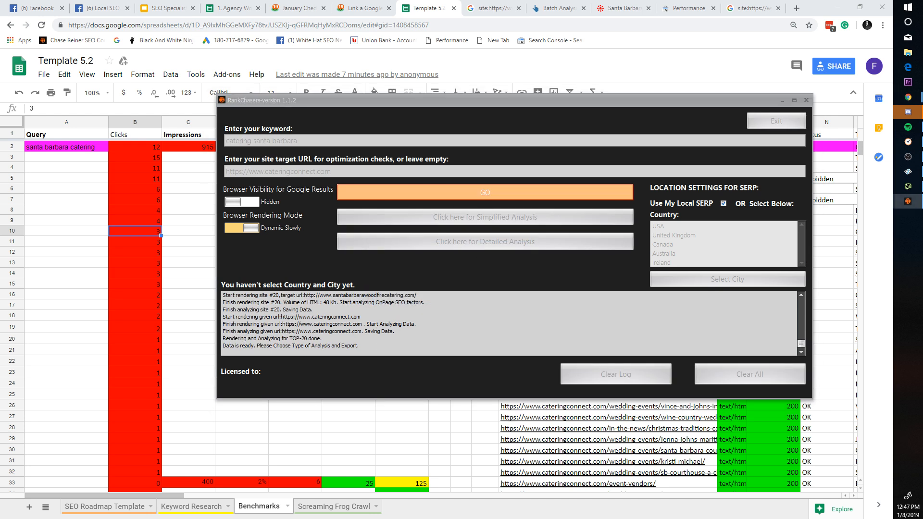
left_click_drag(922, 56, 530, 44)
Step: Export the detailed results to Excel and minimise the results window
left_click(580, 389)
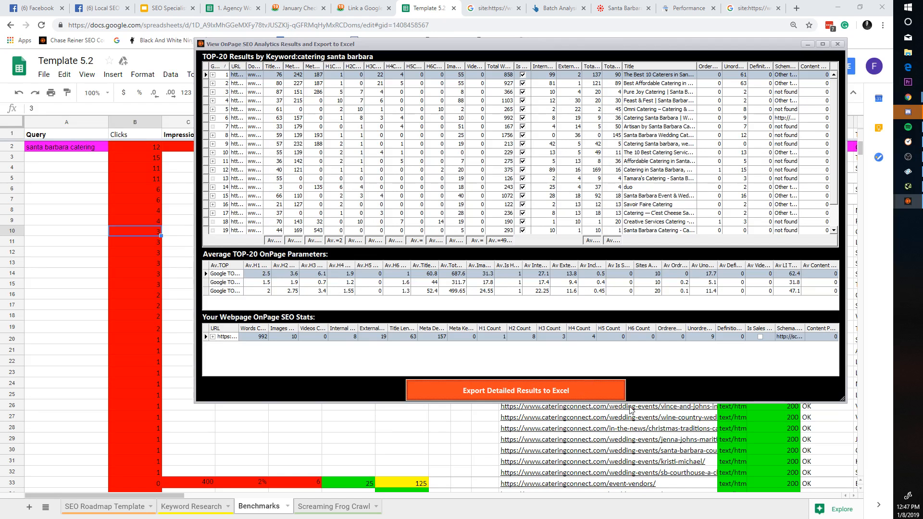
left_click(520, 232)
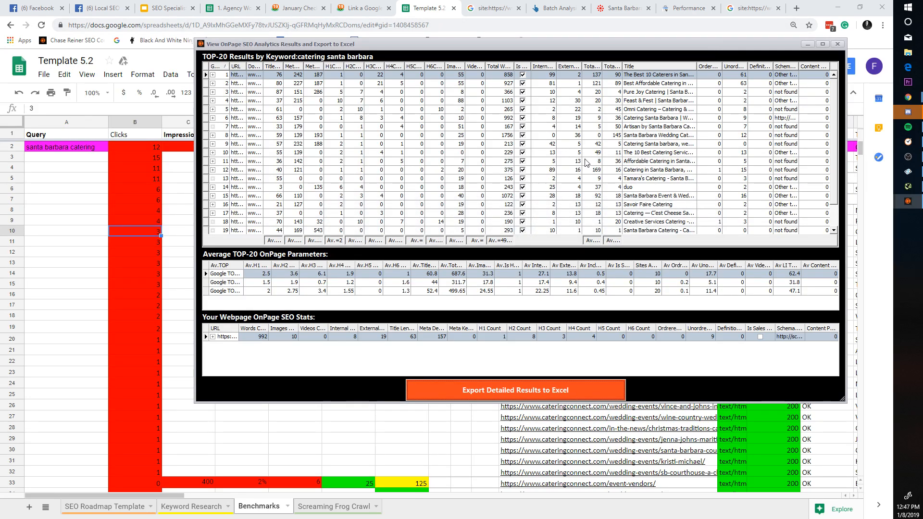
left_click(808, 44)
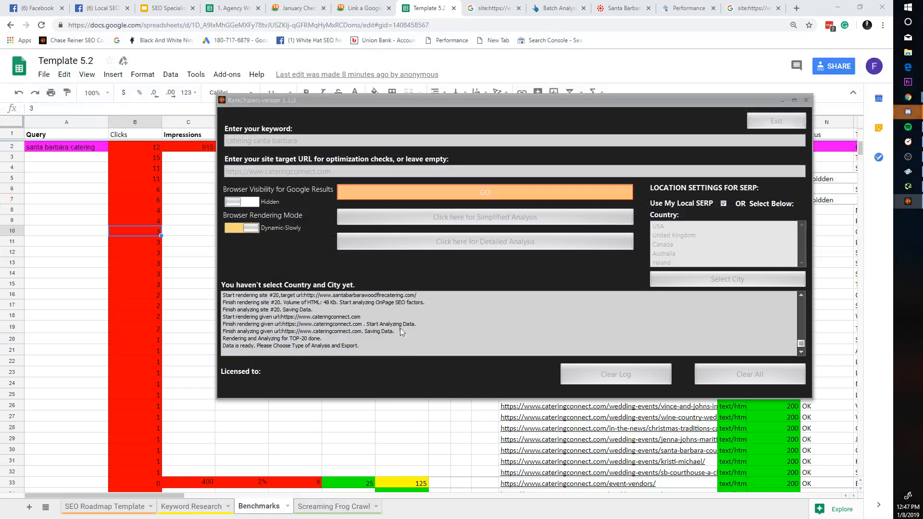
left_click(643, 332)
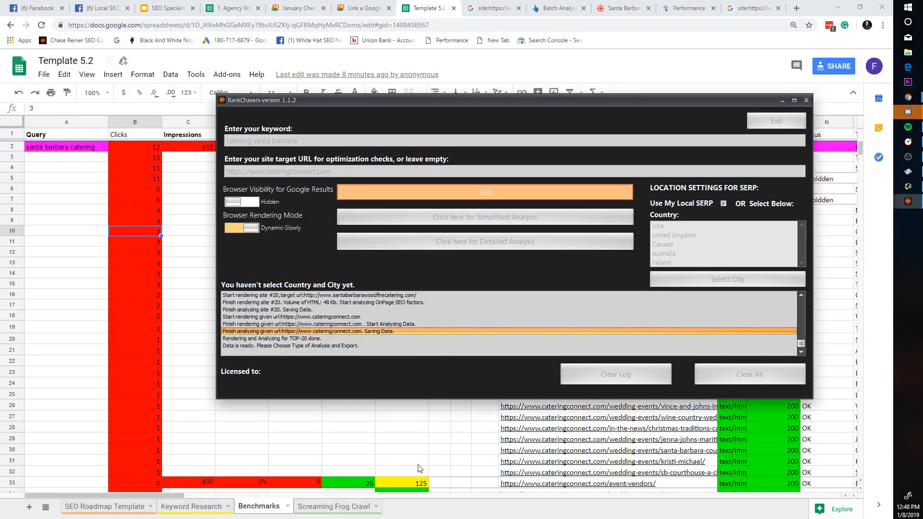
Step: Open the exported workbook by searching 'santa ba' in Windows search
left_click(908, 7)
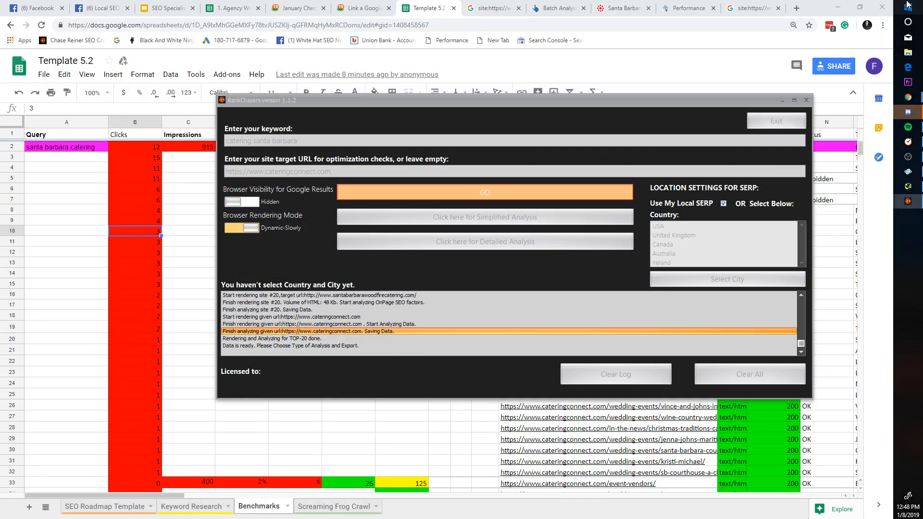
type("santa ba")
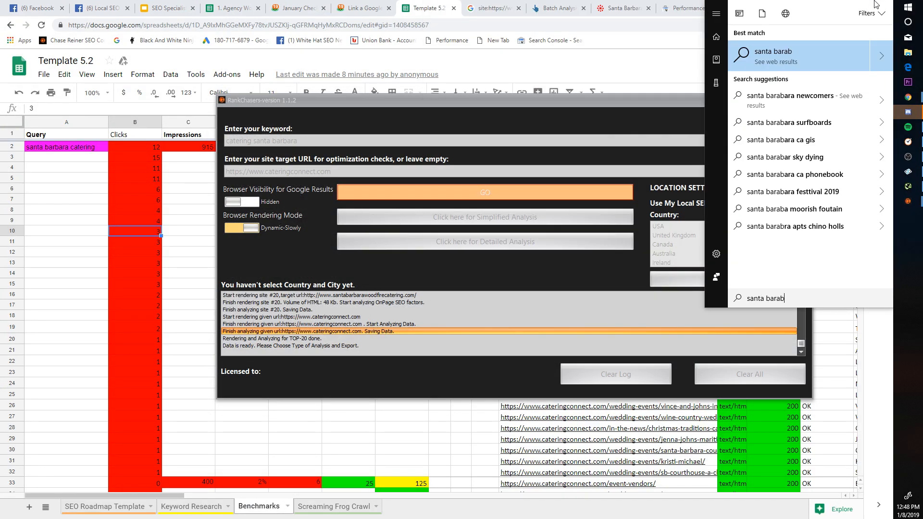
key("Return")
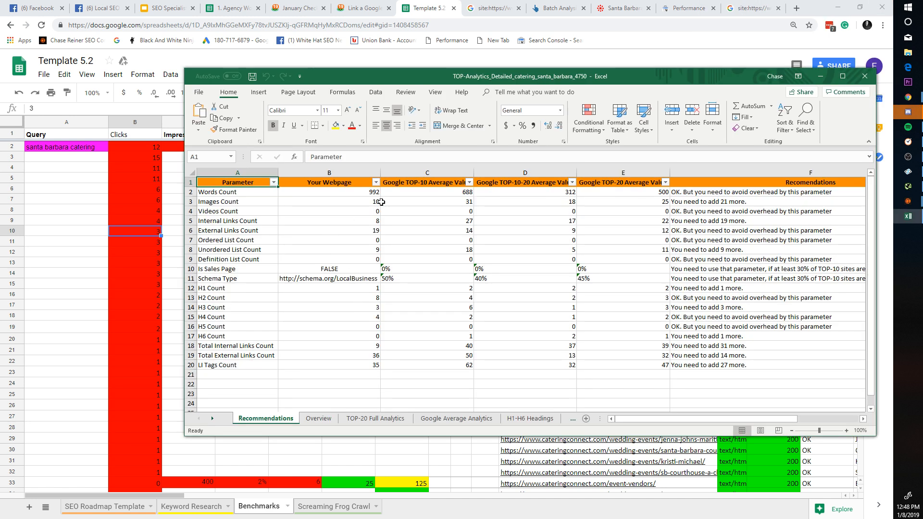
Step: Compare your page's 992 words against top-10 (688), top-10-20 (312) and top-20 (500) averages
left_click(370, 196)
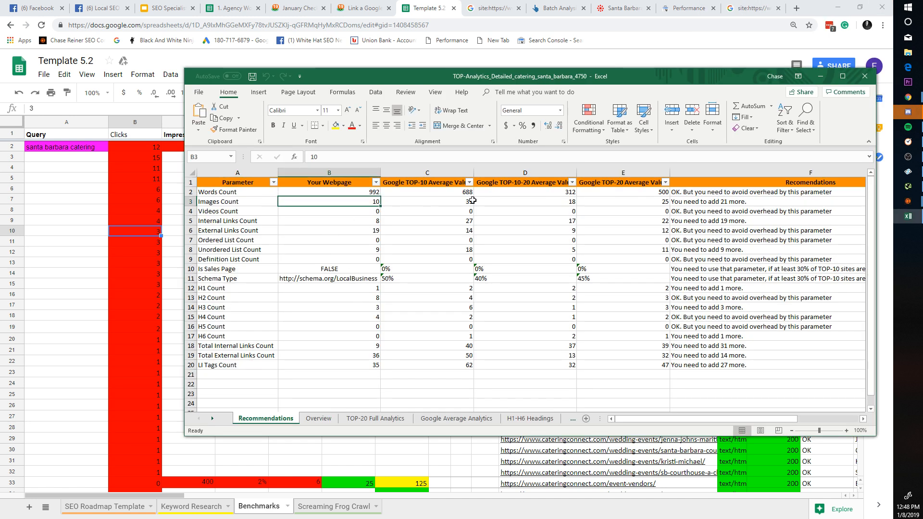
left_click(497, 195)
left_click(610, 195)
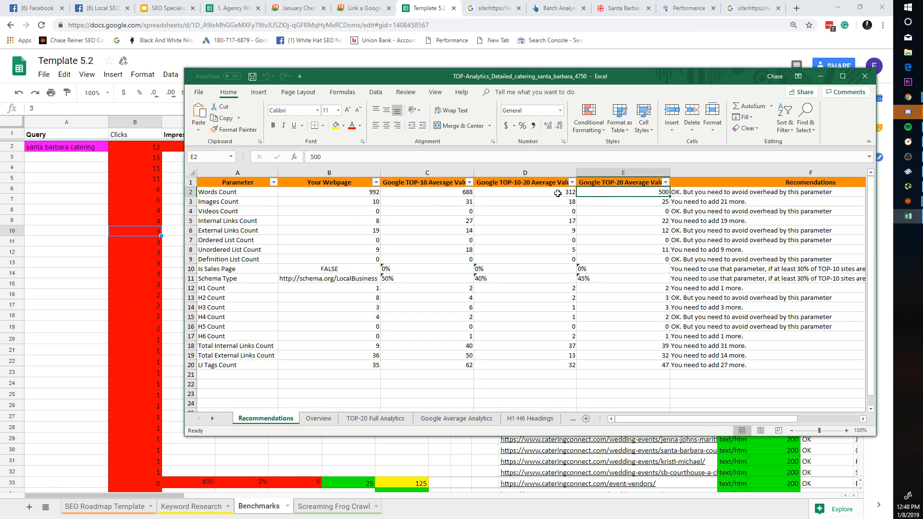
left_click(366, 197)
left_click(466, 194)
left_click(537, 192)
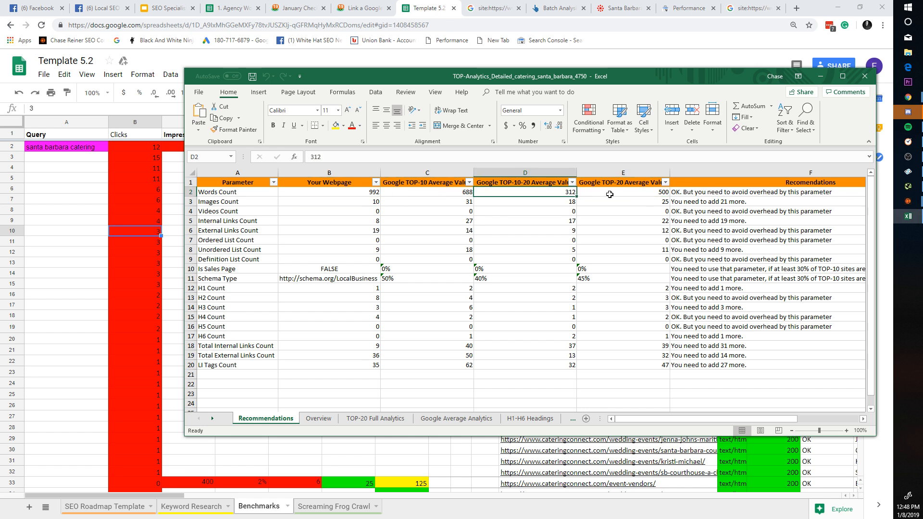
left_click(449, 190)
left_click(535, 194)
left_click(601, 193)
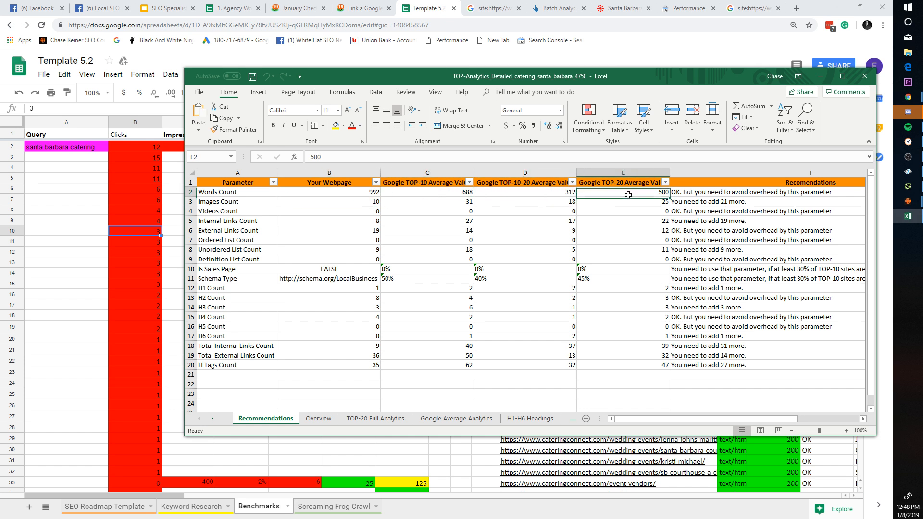
mouse_move(643, 420)
left_mouse_down()
mouse_move(665, 420)
mouse_move(635, 419)
left_mouse_up()
Step: Add Sheet6 to Template 5.2 and paste the page-metrics comparison table into it
left_click(144, 406)
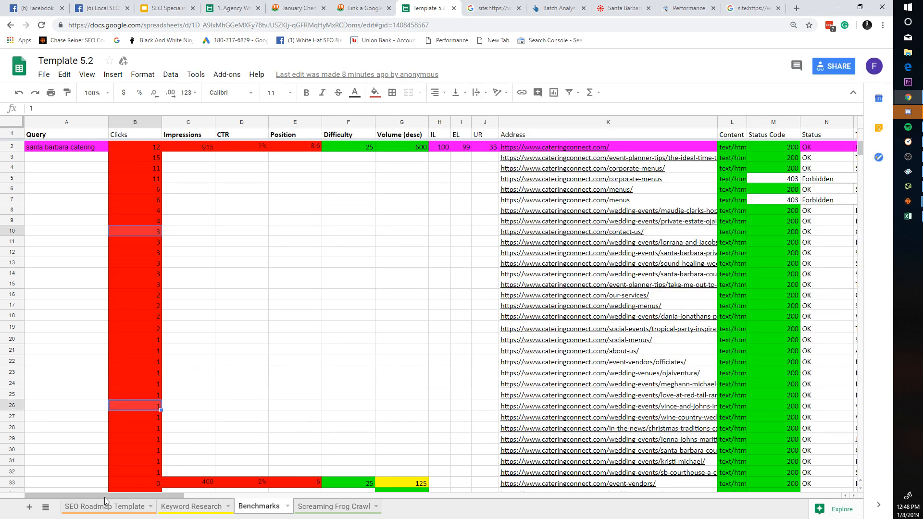
left_click(29, 507)
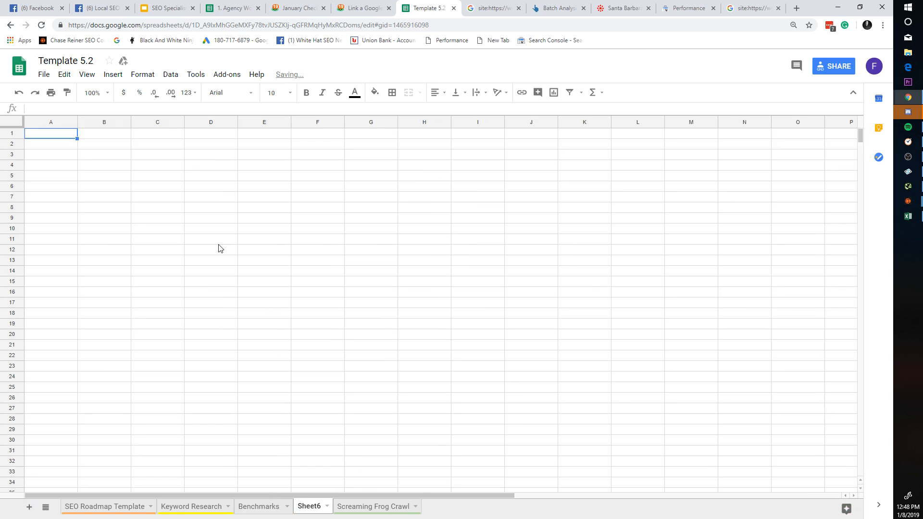
left_click(225, 240)
key("ctrl+a")
key("ctrl+v")
left_click(195, 270)
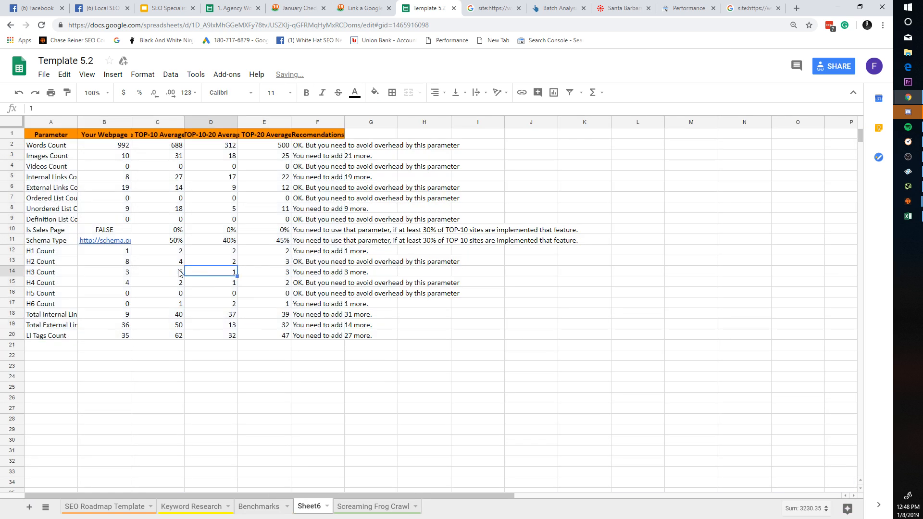
Step: Clear the Recommendations column F and select cell G2
left_click(317, 123)
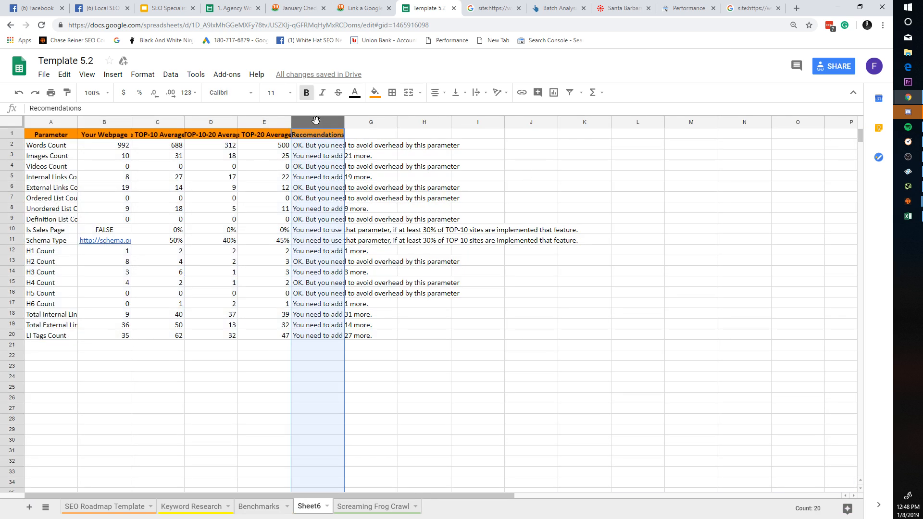
key("Delete")
left_click(358, 218)
left_click(326, 124)
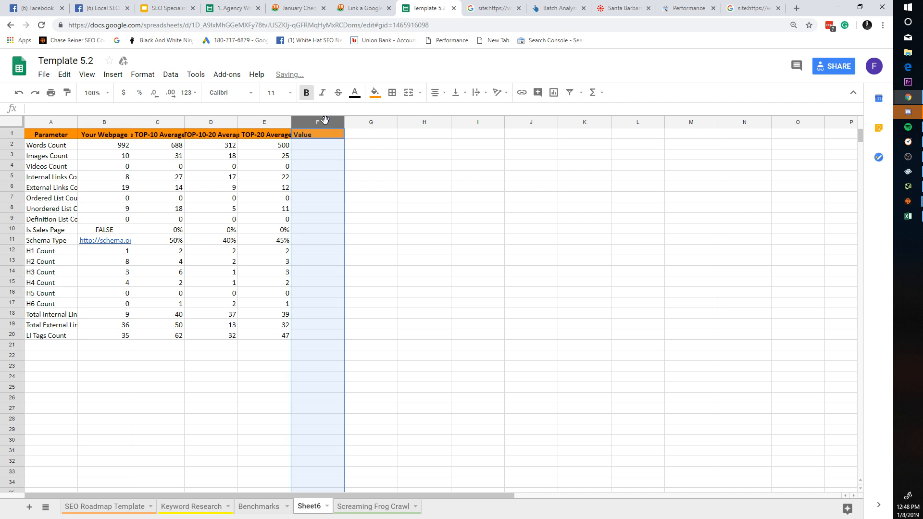
left_click(352, 145)
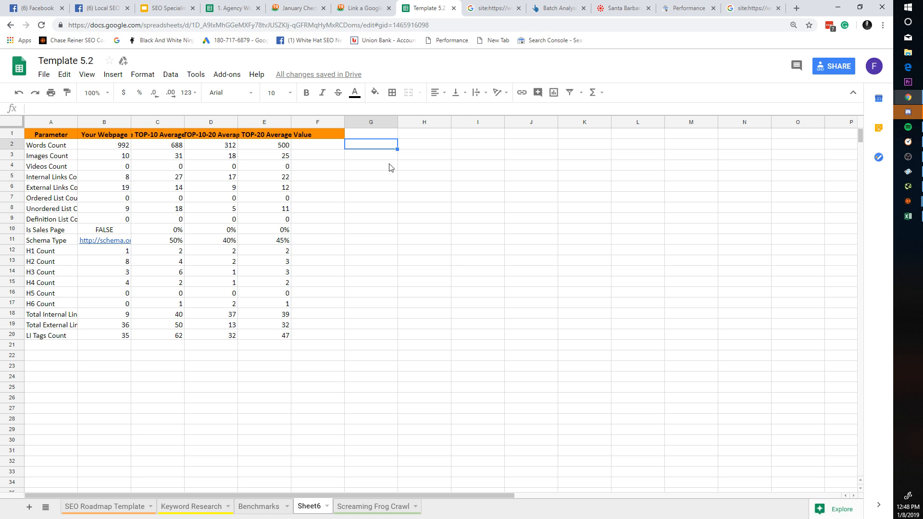
Step: Enter =C2*2 in G2 to double the top-10 average word count
type("=n")
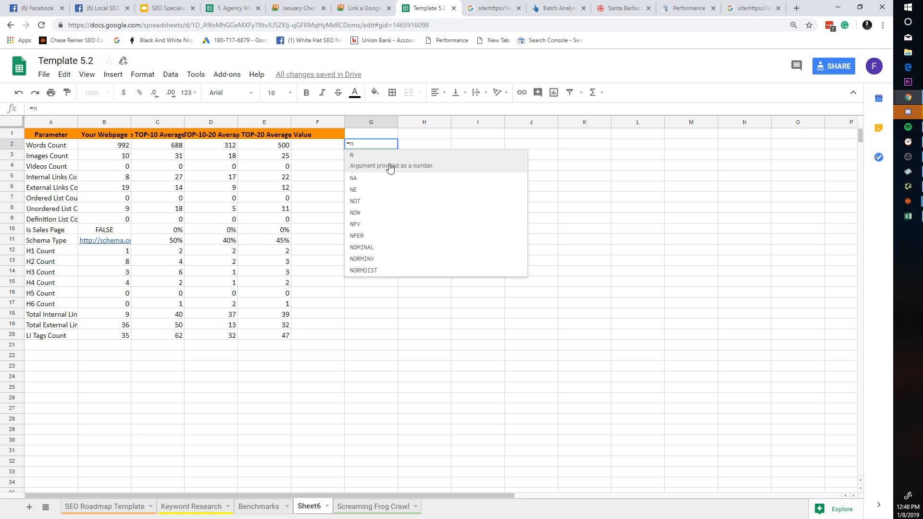
key("BackSpace")
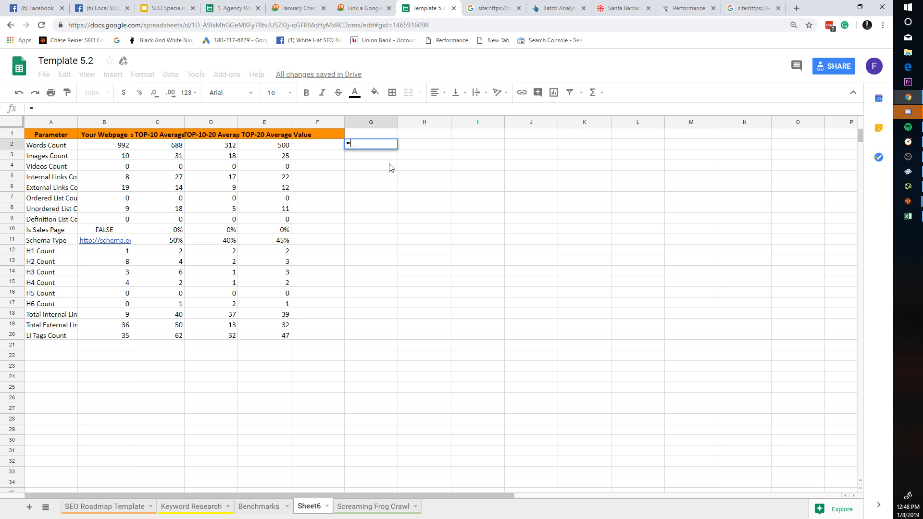
type("c2*")
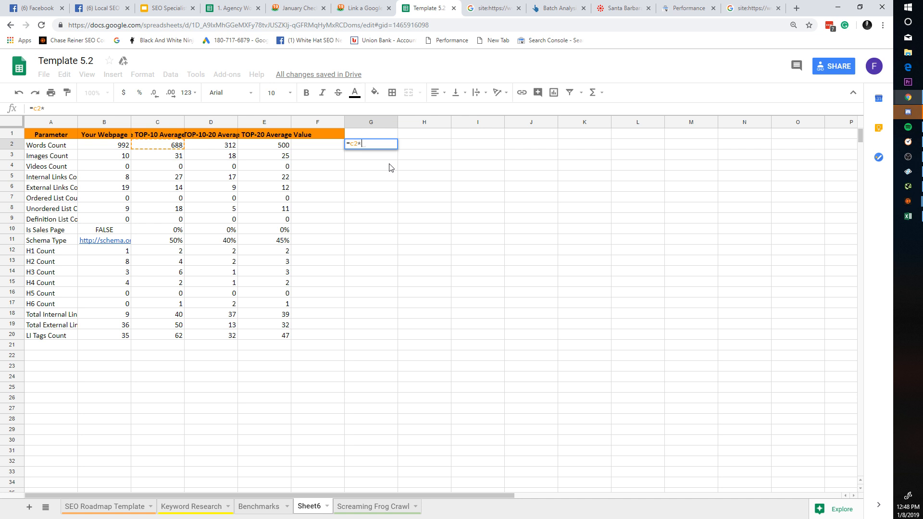
type("2")
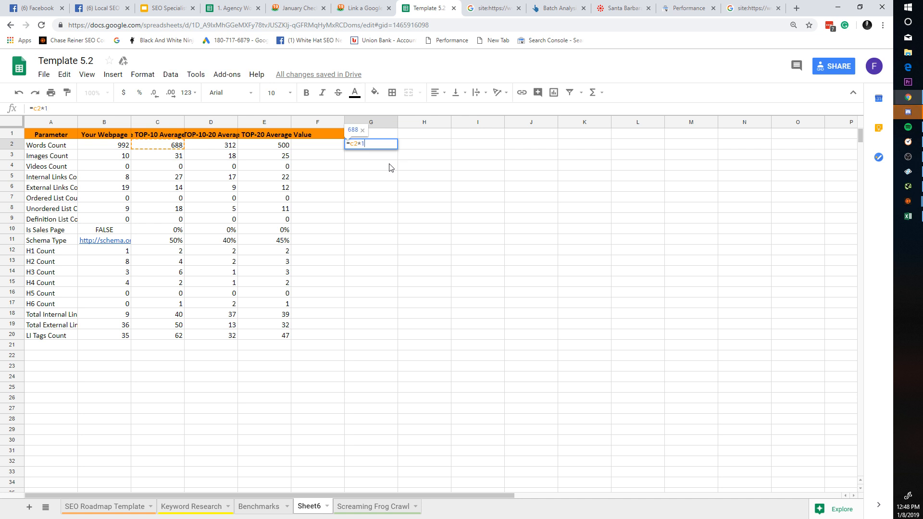
key("Return")
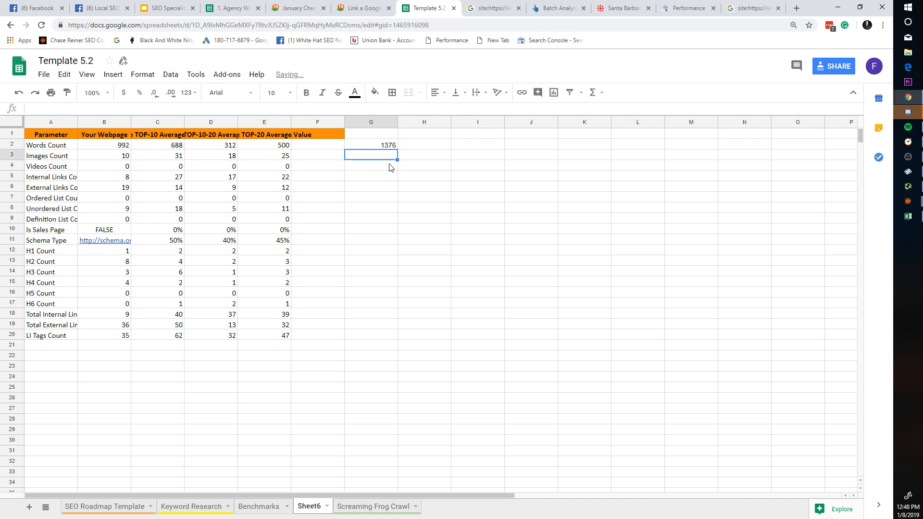
Step: Enter =G2-B2 in H2 to subtract your page's 992 words, giving 384
left_click(119, 148)
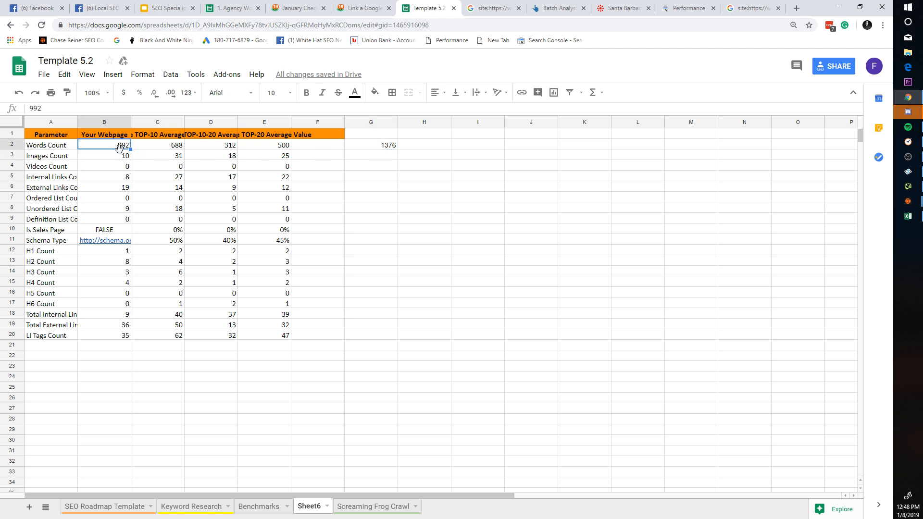
left_click(408, 149)
double_click(407, 152)
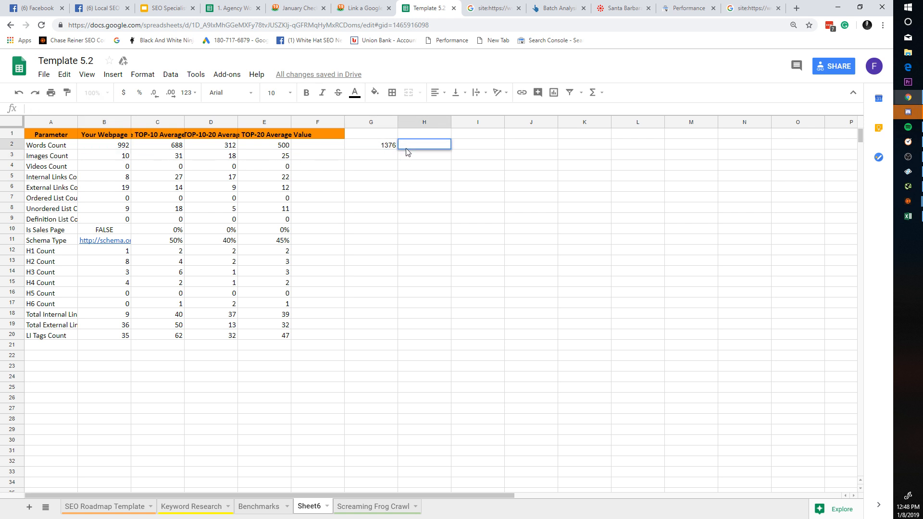
type("=g2")
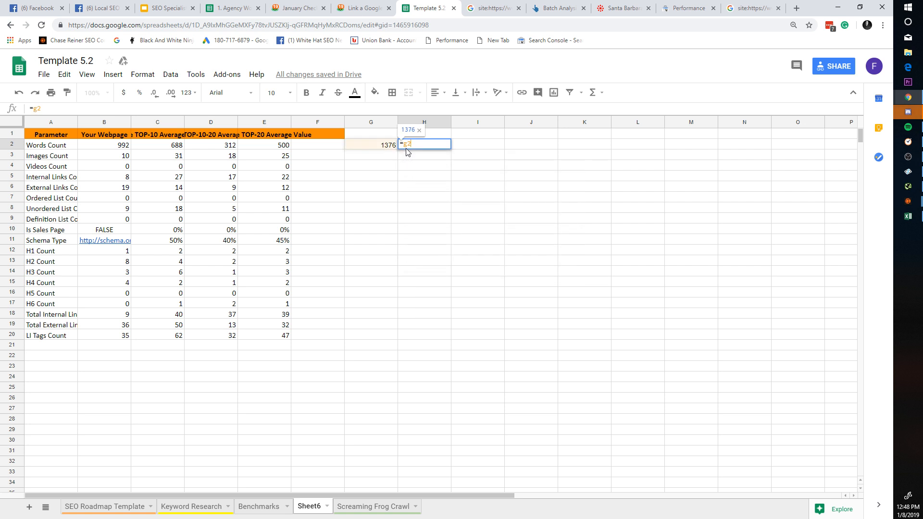
type("-")
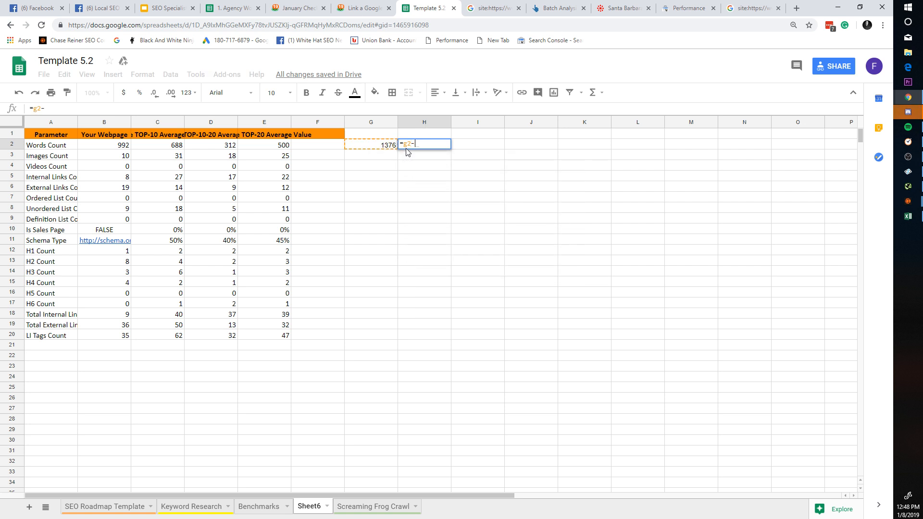
type("b2")
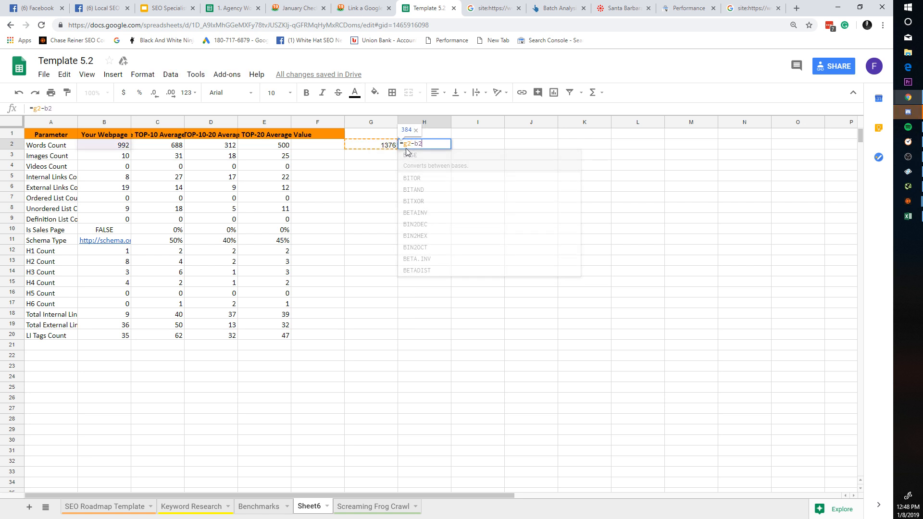
key("Return")
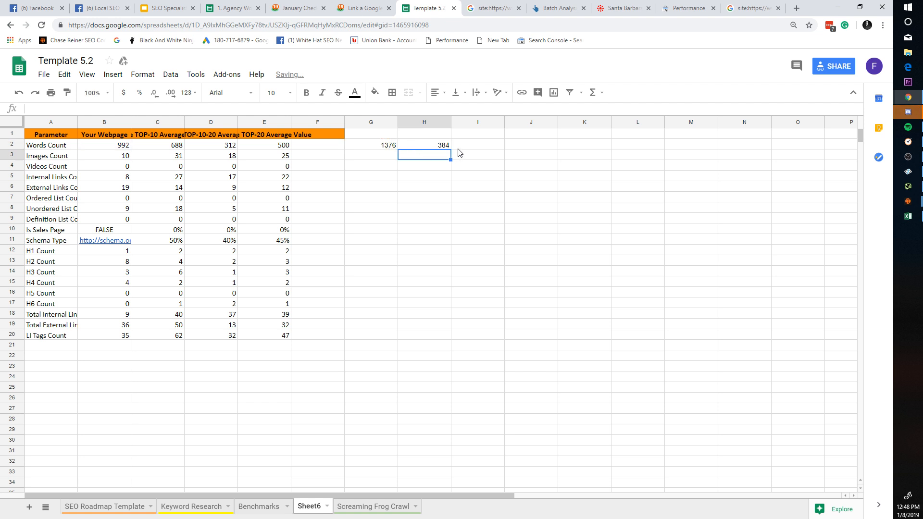
Step: Review the Sheet6 cells and confirm G2's =C2*2 formula produces 1376
left_click(431, 136)
left_click(442, 158)
left_click(372, 176)
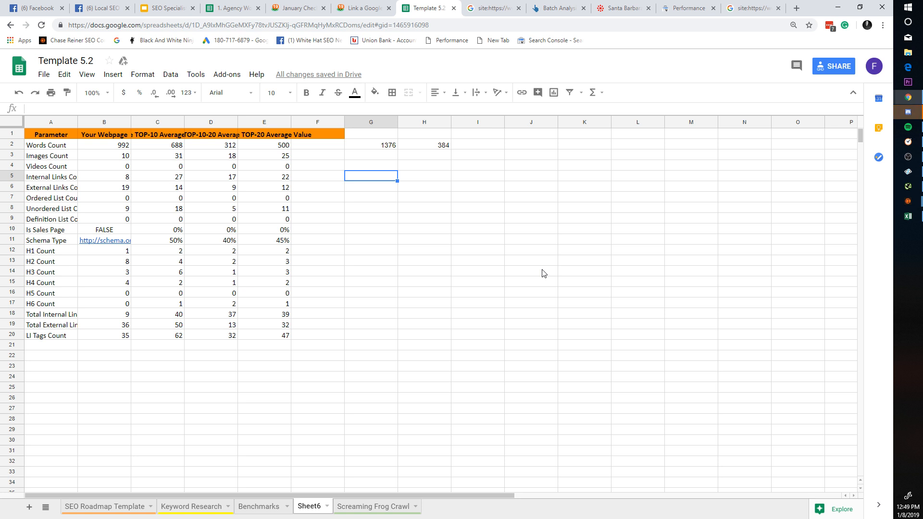
left_click(114, 166)
left_click(190, 167)
left_click(377, 165)
left_click(219, 156)
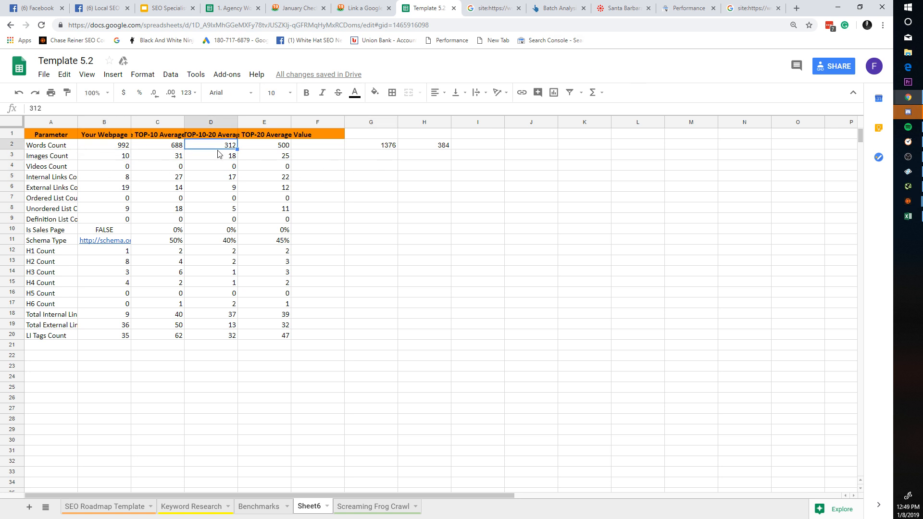
left_click(267, 165)
left_click_drag(376, 166, 385, 257)
left_click(385, 251)
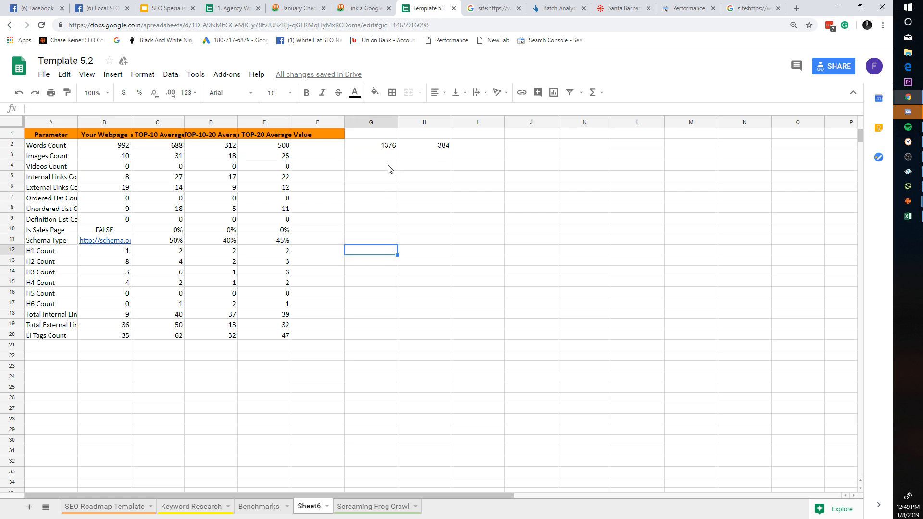
left_click(396, 143)
double_click(389, 142)
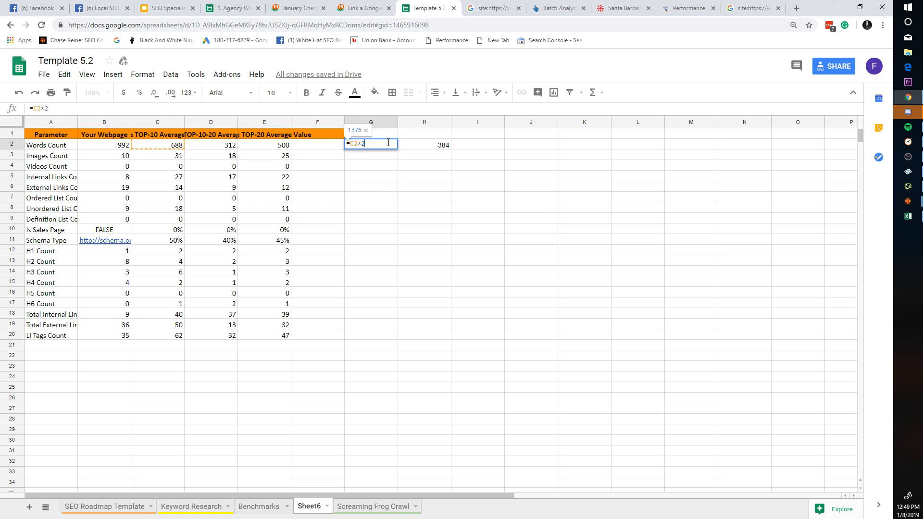
left_click(366, 164)
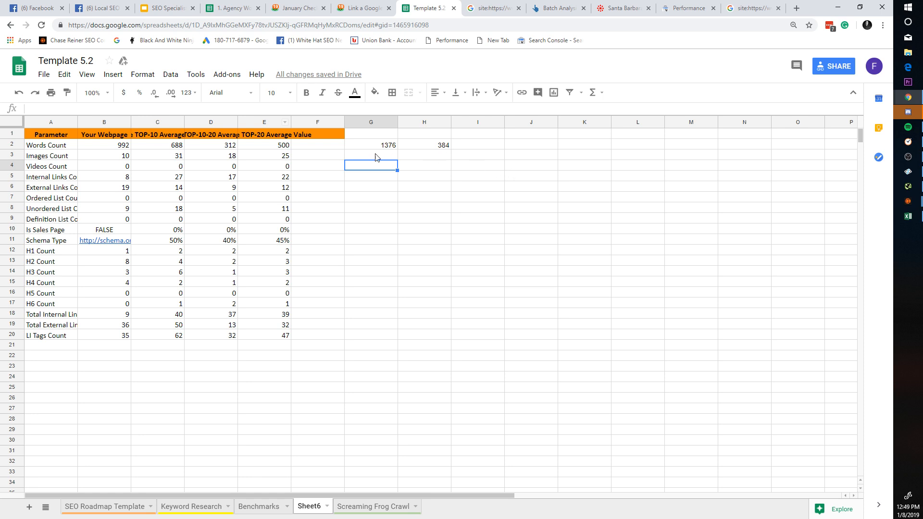
Step: Copy the whole Words Frequency table from the Excel export
key("alt+Tab")
left_click(319, 418)
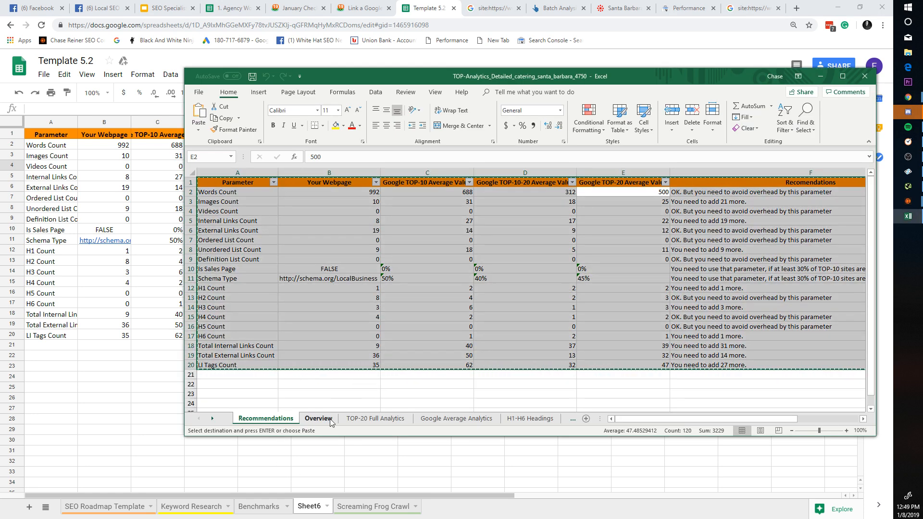
left_click(527, 417)
left_click(574, 420)
left_click(534, 421)
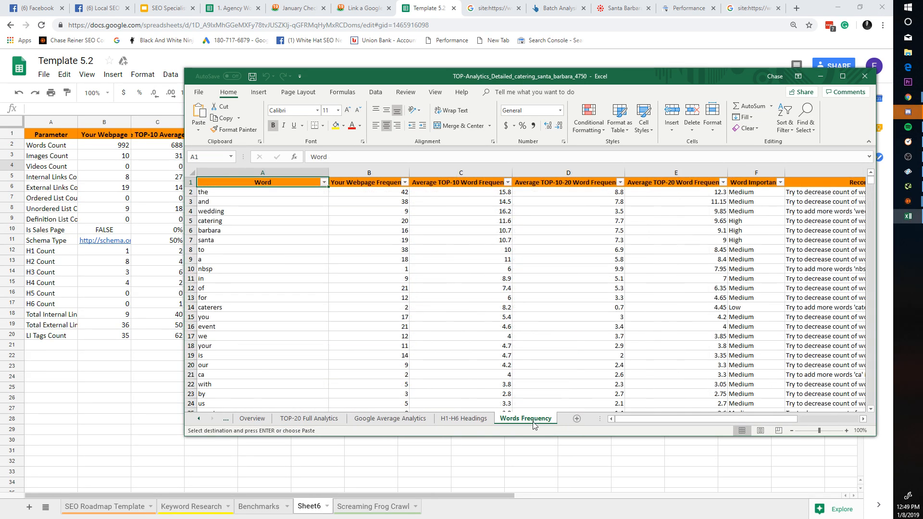
left_click(490, 260)
key("ctrl+a")
key("ctrl+c")
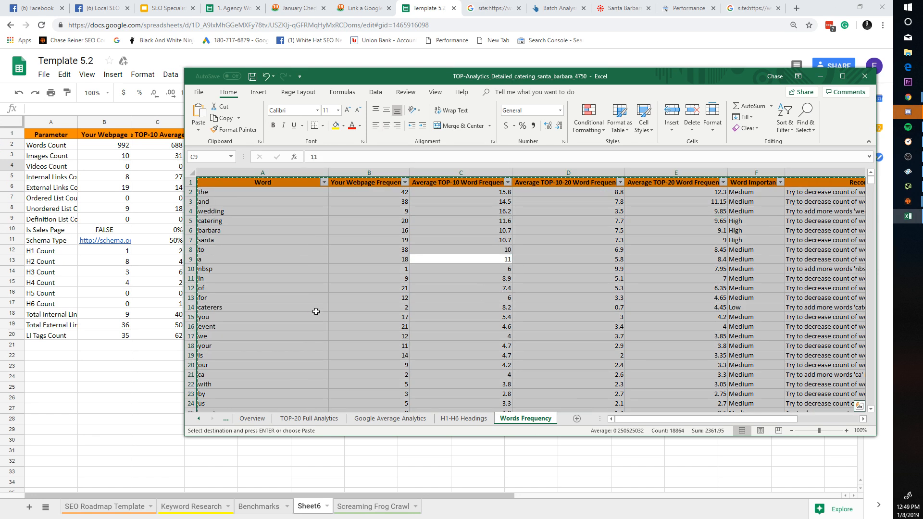
Step: Paste the table into a new Sheet7, then return to the Benchmarks sheet
left_click(124, 341)
left_click_drag(124, 341, 178, 358)
left_click(29, 507)
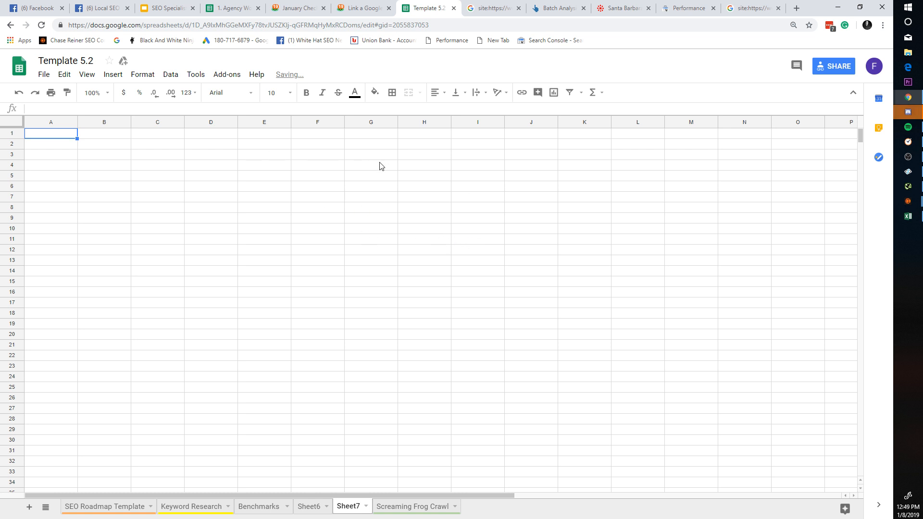
key("ctrl+v")
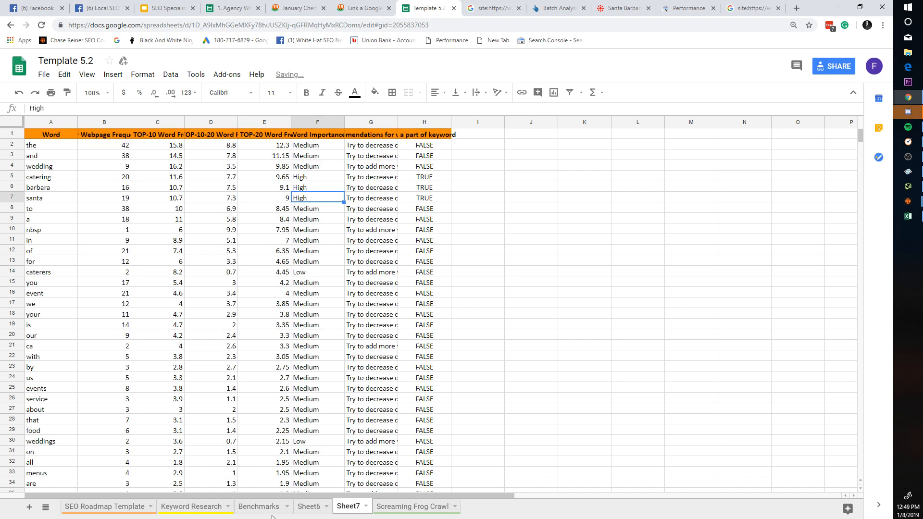
left_click(258, 507)
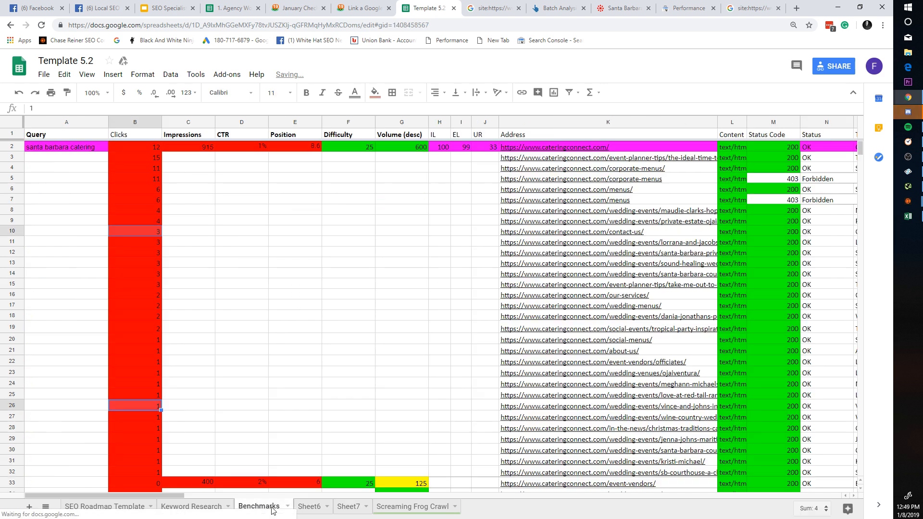
Step: Select the Clicks values in column B on Benchmarks to read their sum
left_click(48, 285)
left_click_drag(145, 157, 144, 134)
left_click(140, 325)
left_click(135, 200)
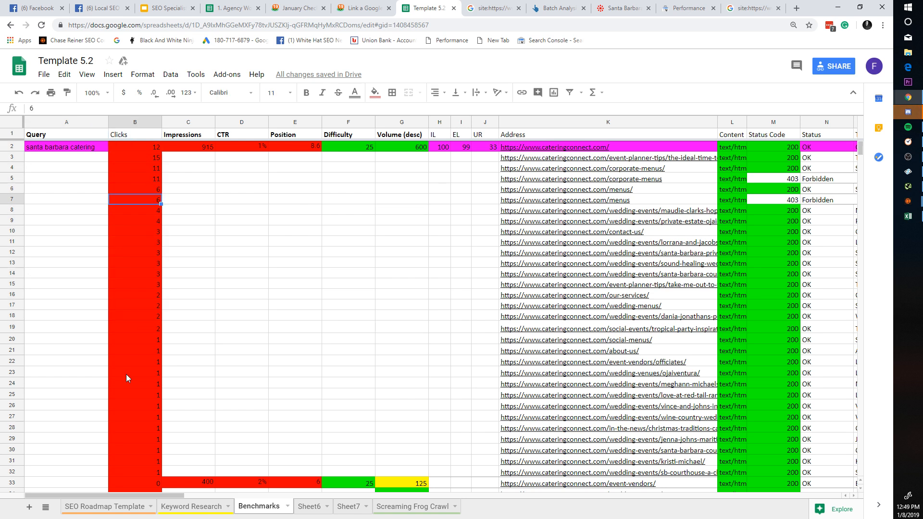
left_click_drag(126, 374, 133, 163)
left_click(130, 284)
left_click_drag(124, 426, 123, 144)
left_click(122, 279)
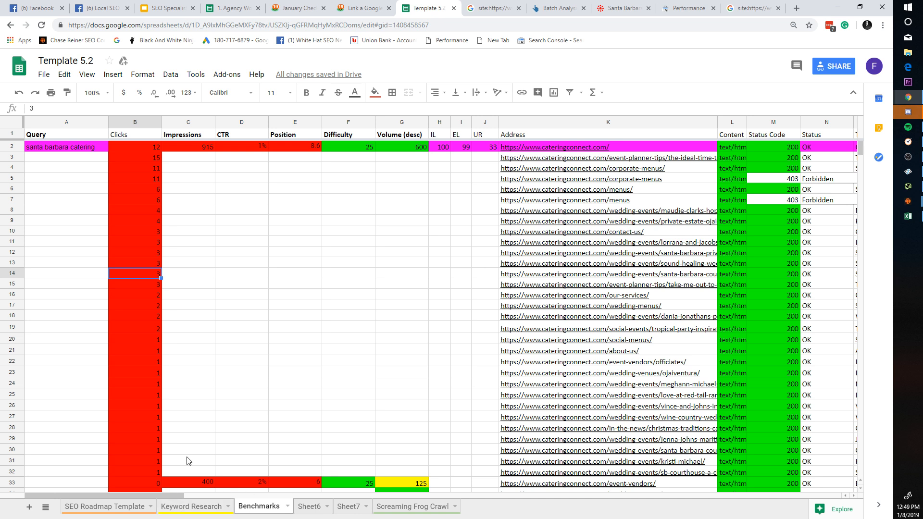
Step: Reselect the Clicks column to confirm the 104 total, then bring up Ahrefs Batch Analysis
left_click_drag(149, 146, 135, 327)
left_click(133, 329)
left_click_drag(150, 426, 96, 135)
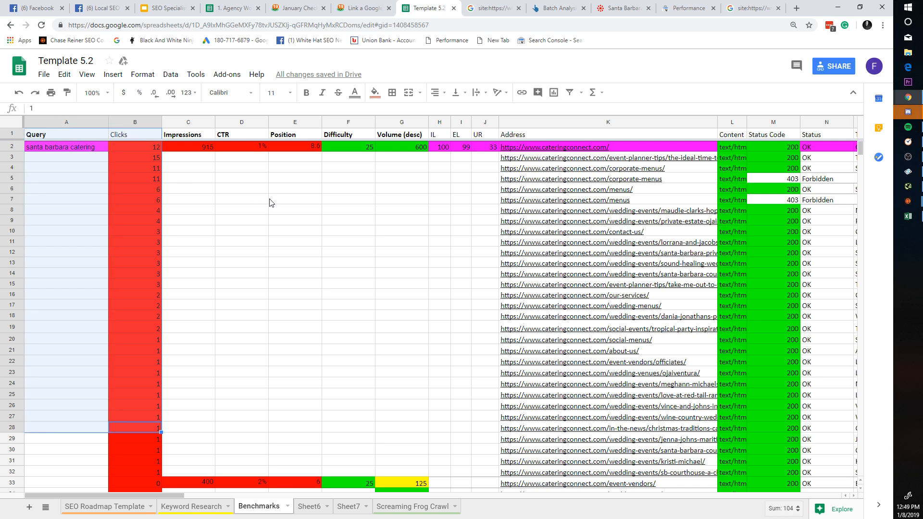
left_click(264, 199)
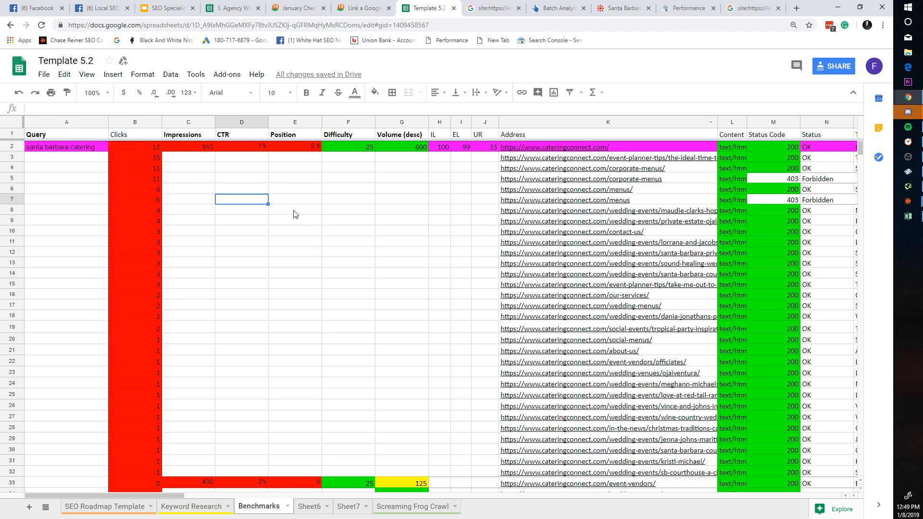
left_click_drag(136, 179, 137, 252)
left_click(138, 253)
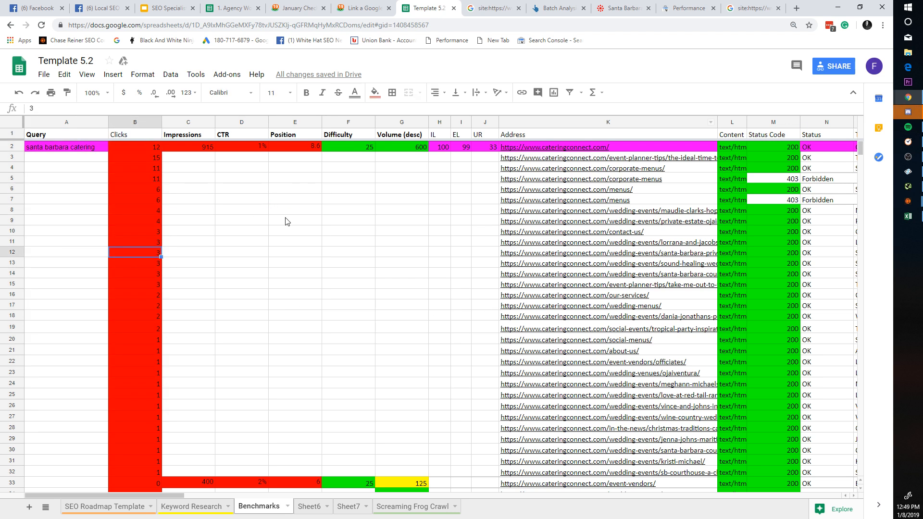
left_click(316, 201)
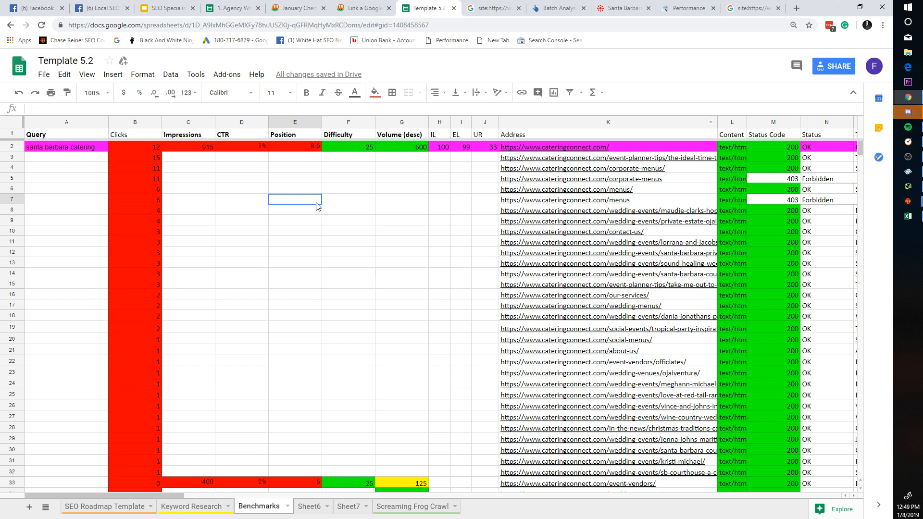
left_click(139, 190)
left_click(119, 324)
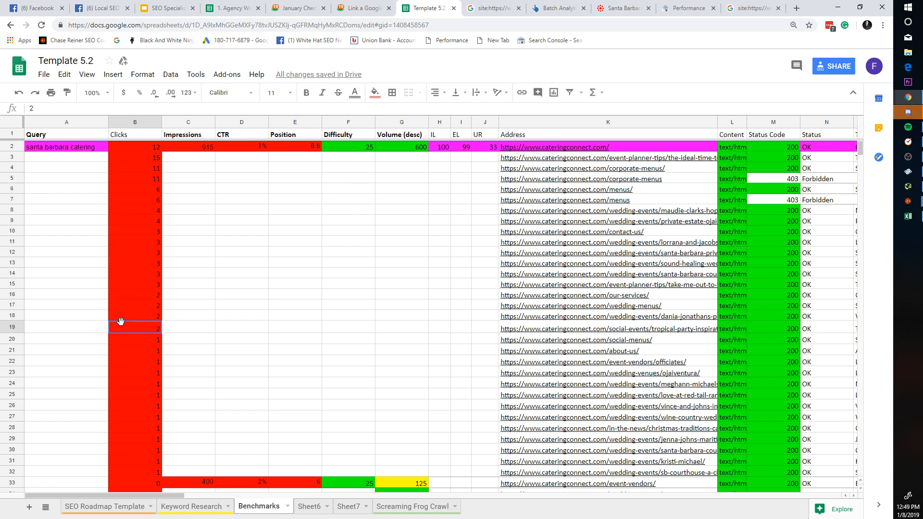
left_click_drag(232, 318, 254, 181)
left_click(299, 242)
left_click(404, 252)
left_click(557, 9)
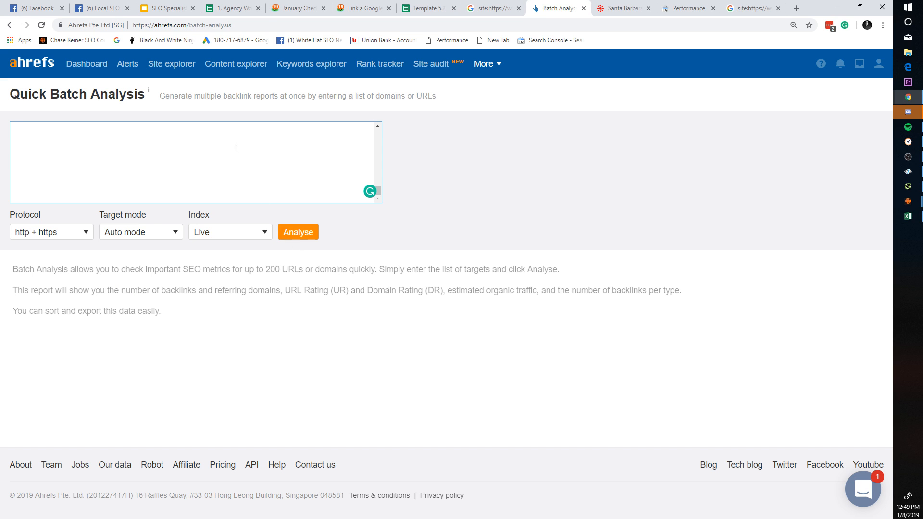
Step: Look up 'santa barbara catering' in Ahrefs Keywords Explorer: volume 600, 679 clicks, $2.5 CPC
left_click(304, 68)
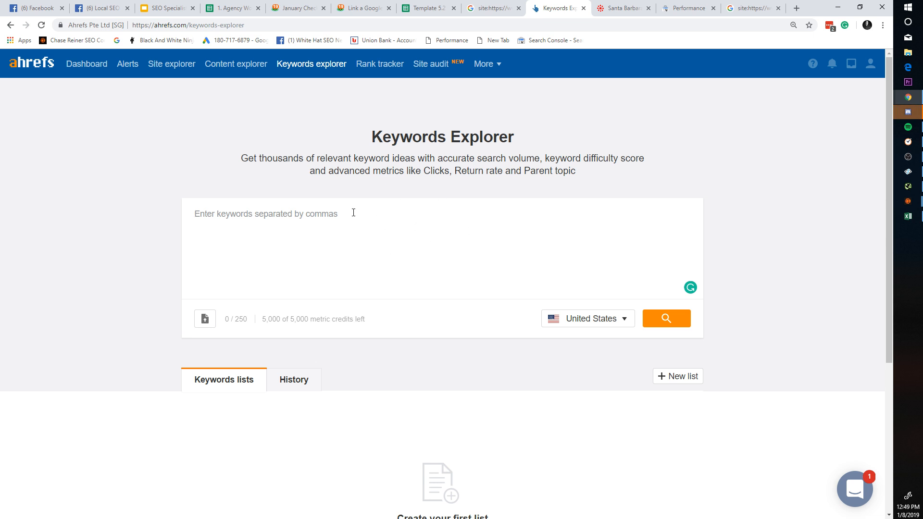
type("santa barbra")
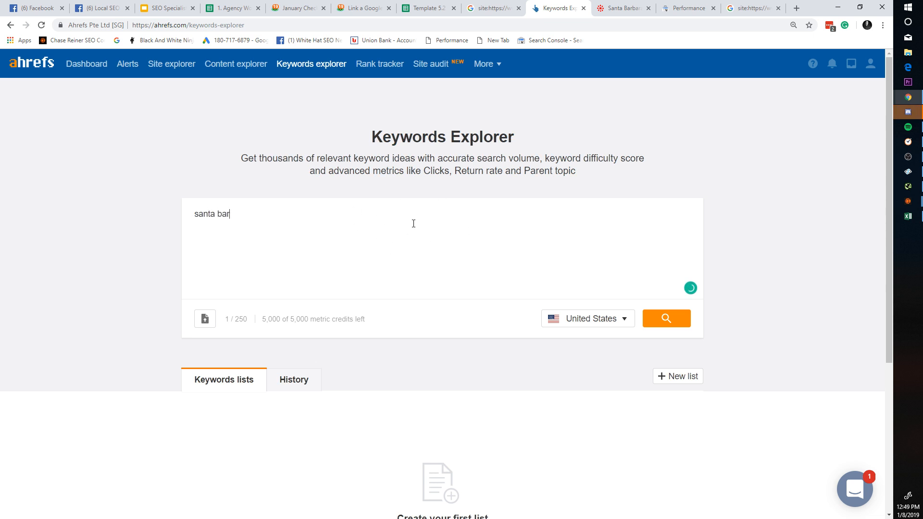
key("BackSpace")
key("BackSpace")
type("ara catering,")
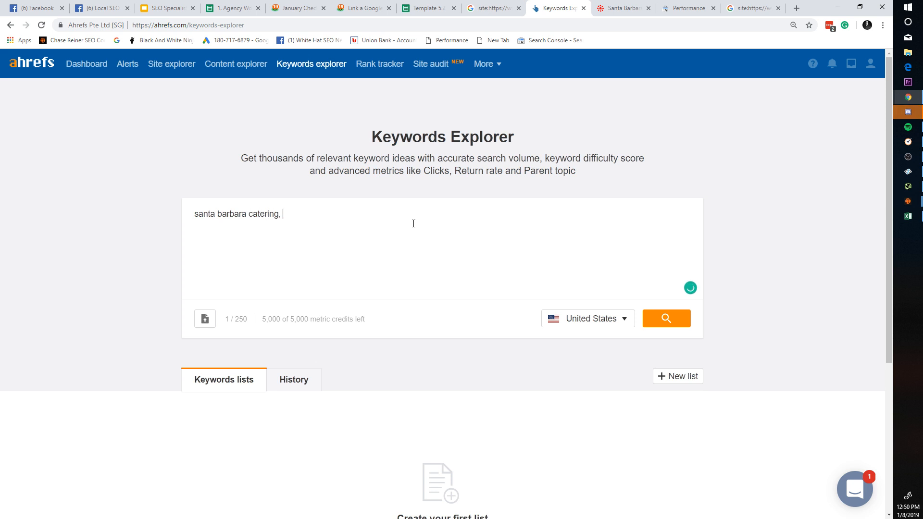
left_click(689, 321)
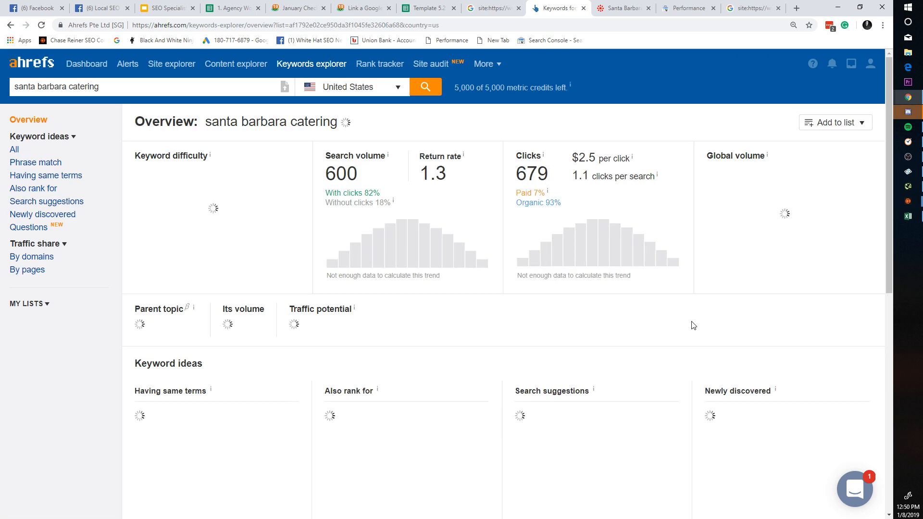
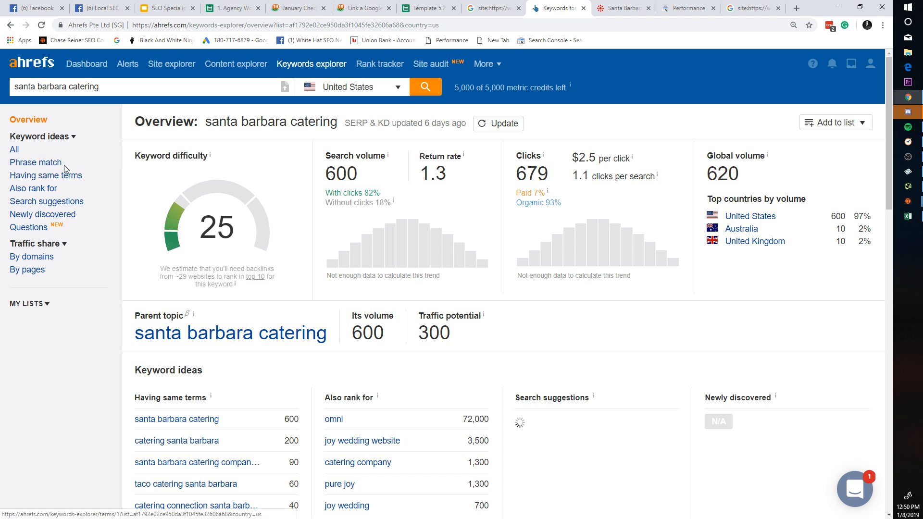
Step: Show all keyword ideas for 'santa barbara catering', sorted by KD highest first
left_click(14, 149)
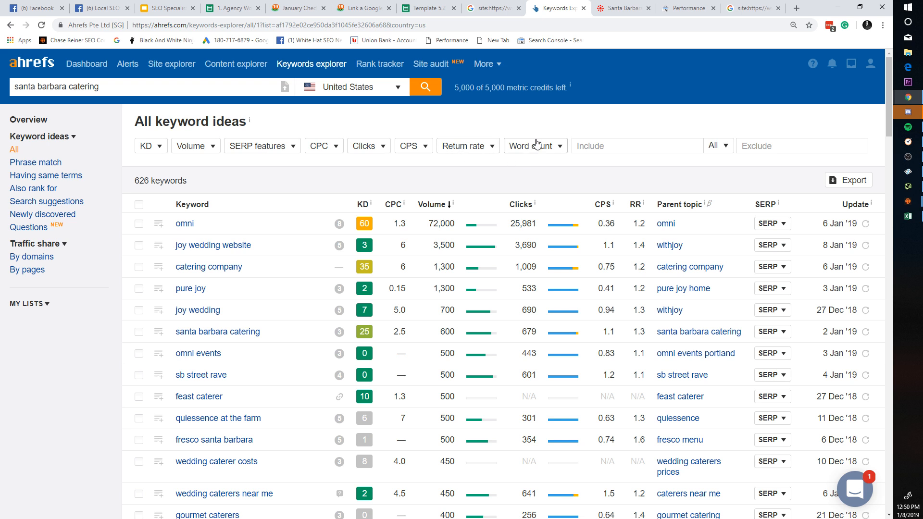
scroll(409, 158, "down", 5)
scroll(406, 180, "up", 5)
left_click(148, 146)
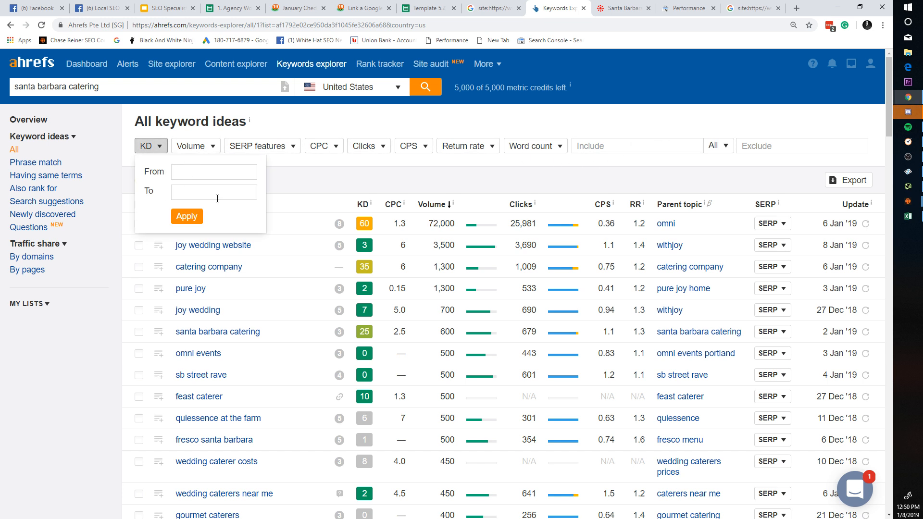
left_click(360, 206)
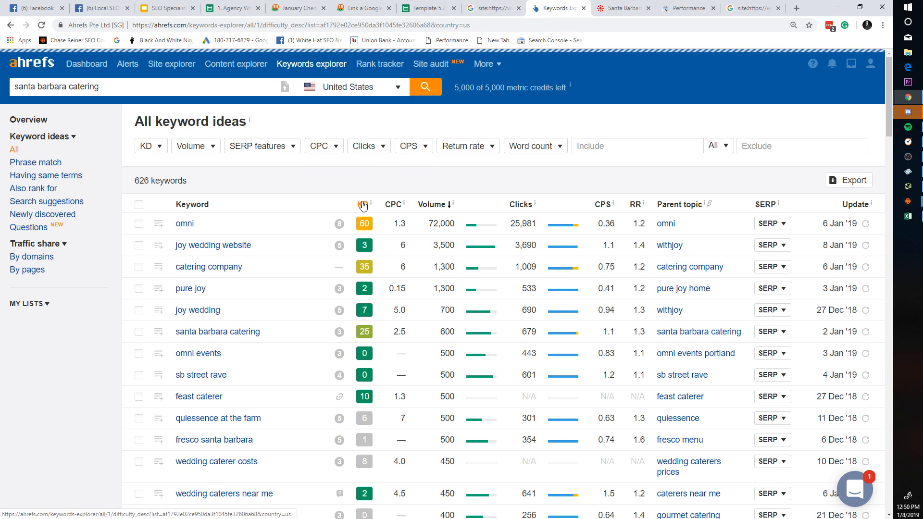
Step: Scroll through the 626 KD-sorted keyword ideas to review the hardest terms
scroll(364, 206, "down", 12)
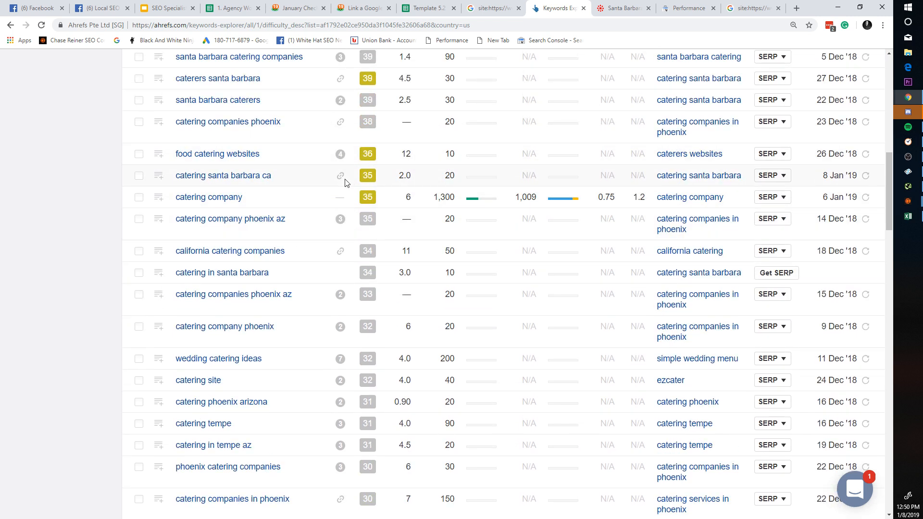
left_click_drag(298, 154, 264, 154)
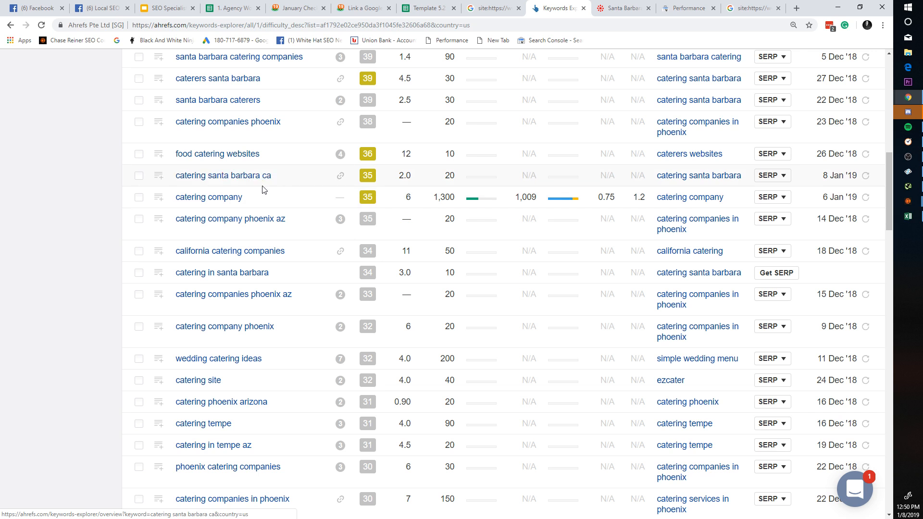
scroll(263, 189, "down", 7)
scroll(271, 254, "down", 1)
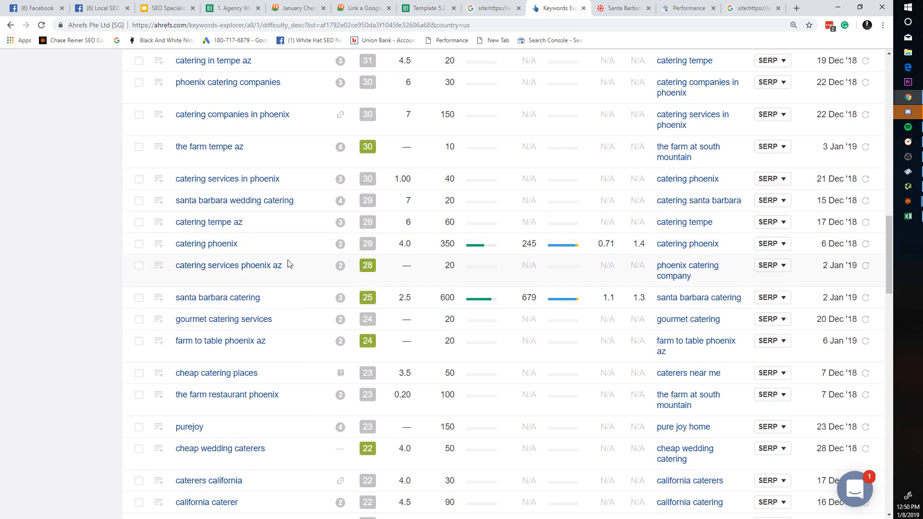
scroll(286, 279, "down", 2)
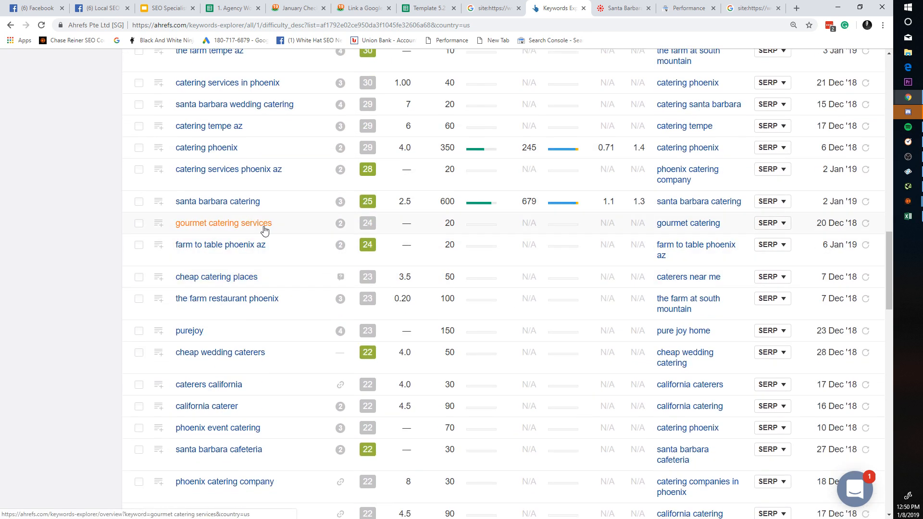
scroll(264, 230, "down", 2)
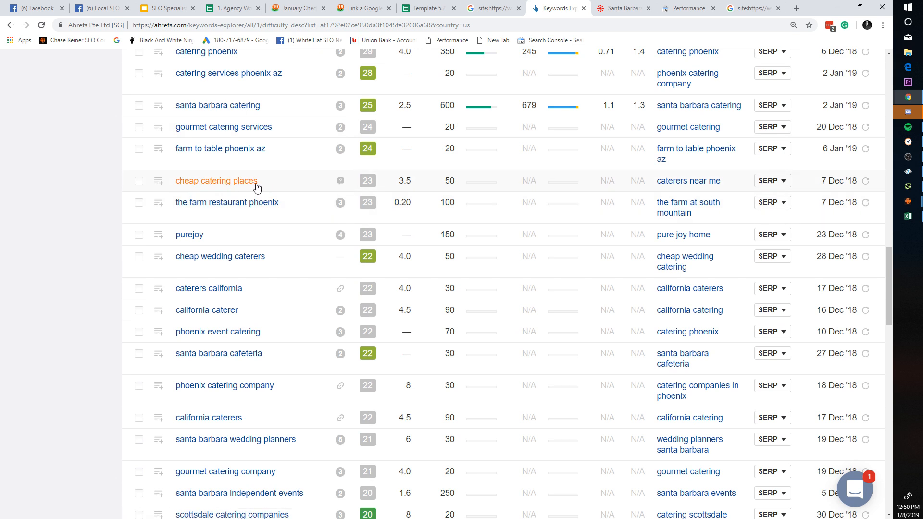
scroll(257, 187, "down", 4)
scroll(197, 164, "up", 1)
scroll(355, 270, "down", 2)
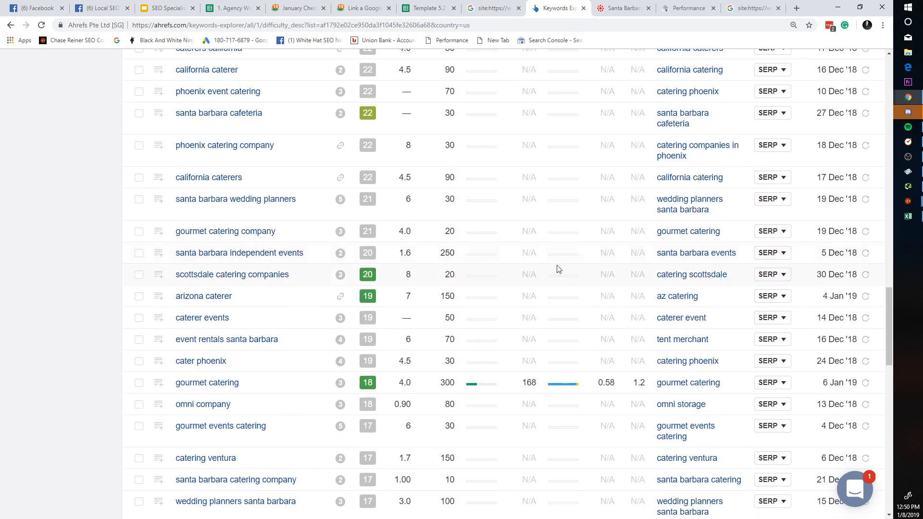
scroll(558, 269, "down", 11)
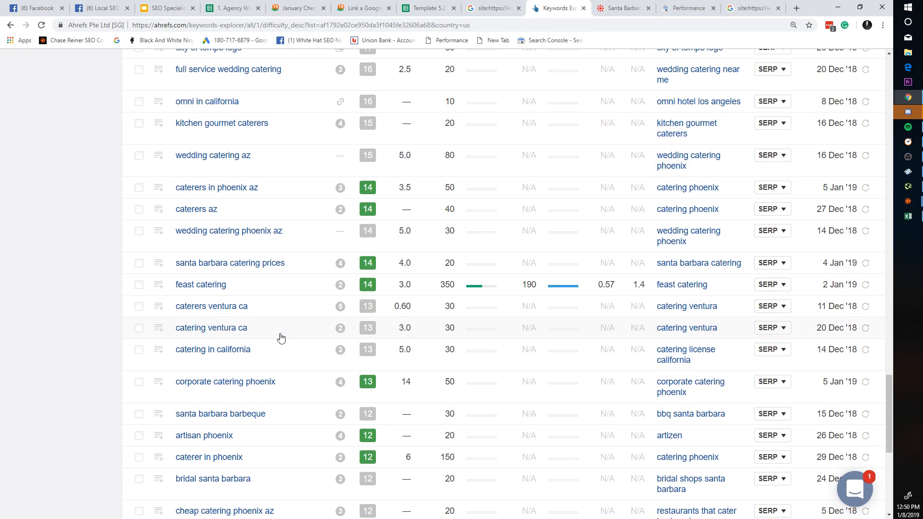
scroll(281, 338, "down", 7)
scroll(315, 326, "up", 5)
scroll(256, 269, "down", 5)
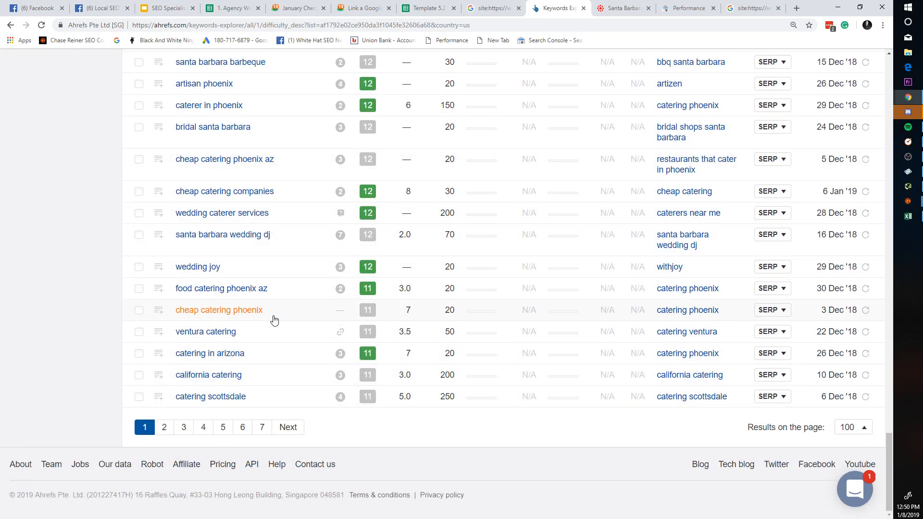
scroll(274, 320, "up", 20)
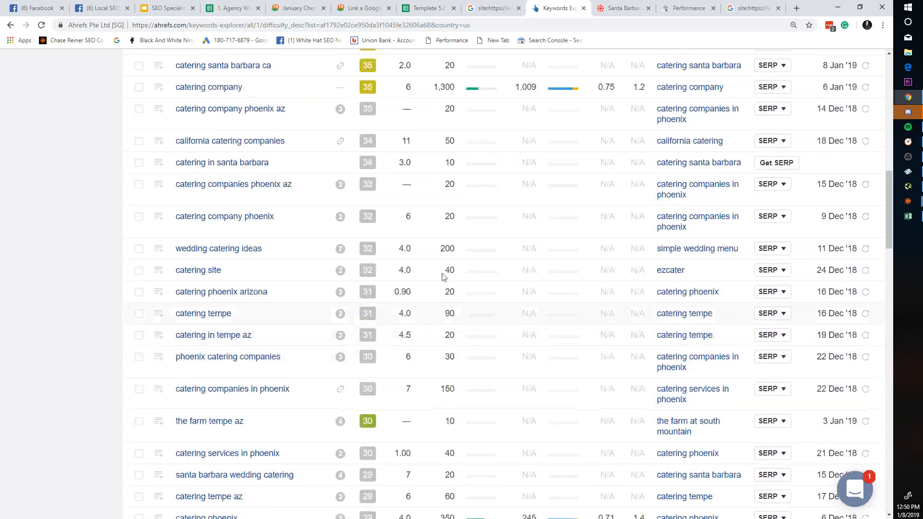
scroll(443, 276, "up", 15)
Step: Cycle between the Google site search results and the Ahrefs keyword list
key("ctrl+shift+Tab")
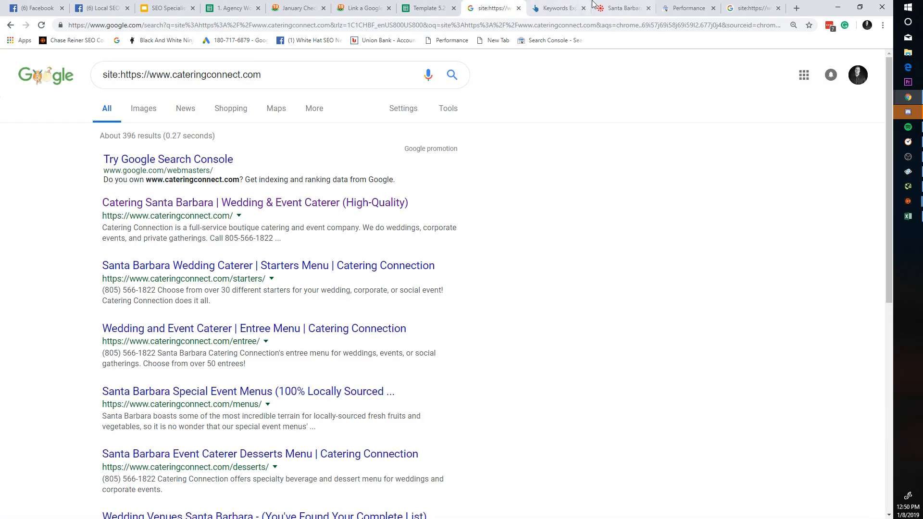
key("ctrl+Tab")
key("ctrl+Tab")
key("ctrl+shift+Tab")
key("ctrl+shift+Tab")
key("ctrl+Tab")
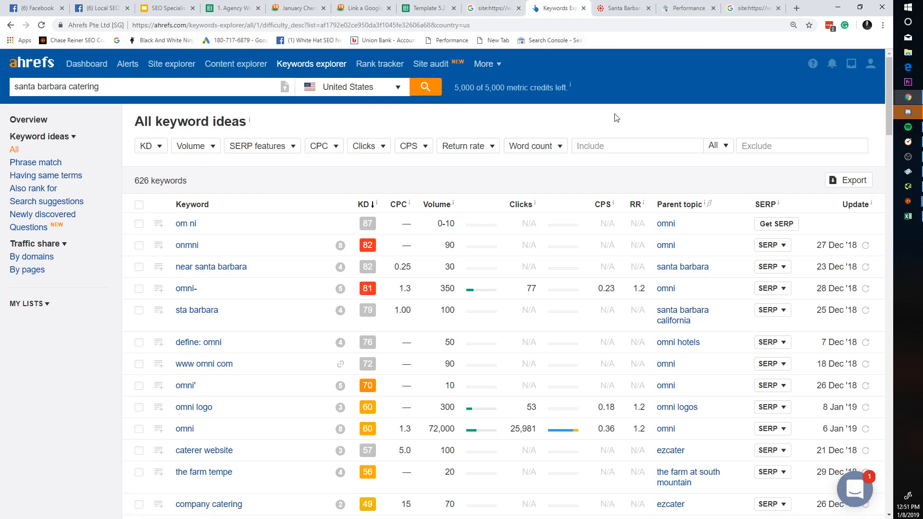
Step: In Template 5.2, look over the Keyword Research and Benchmarks sheets
left_click(401, 6)
left_click(214, 508)
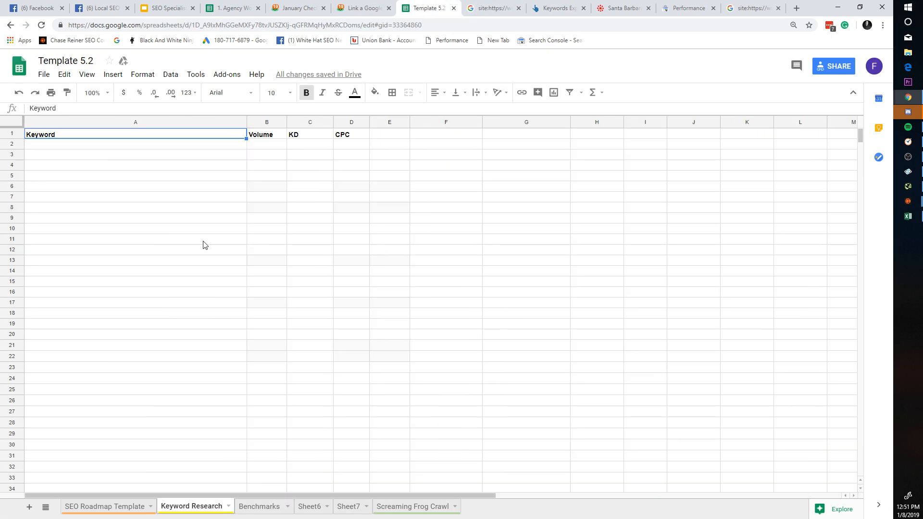
left_click(263, 506)
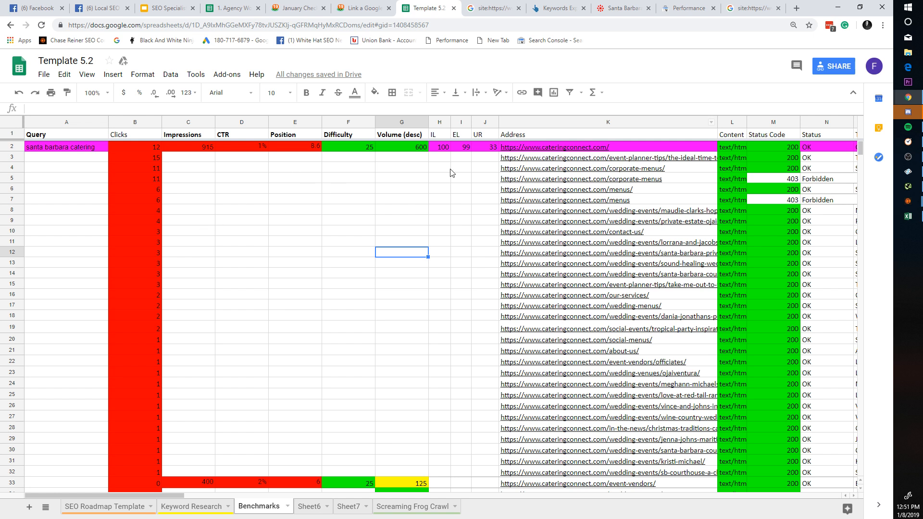
left_click_drag(438, 147, 408, 148)
left_click(353, 137)
left_click_drag(408, 242, 409, 232)
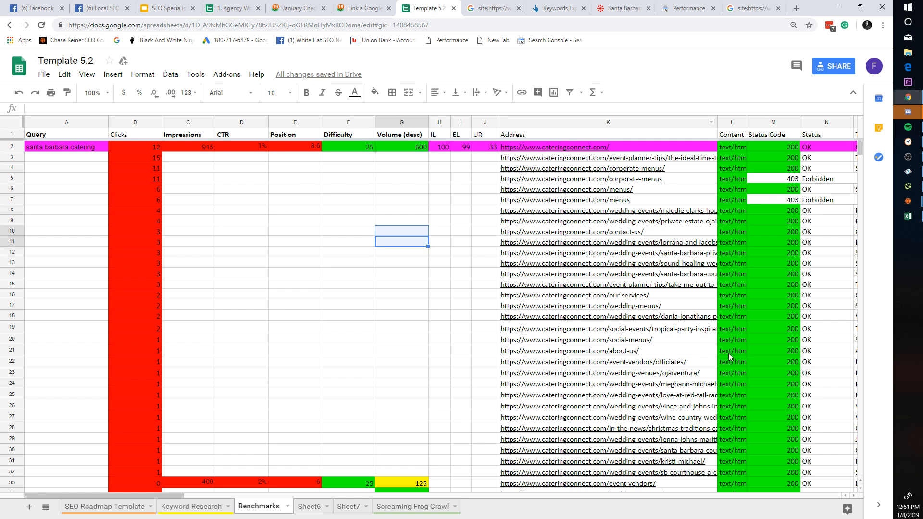
Step: Check the Excel word-frequency report, then go to Sheet7 in Template 5.2
key("alt+Tab")
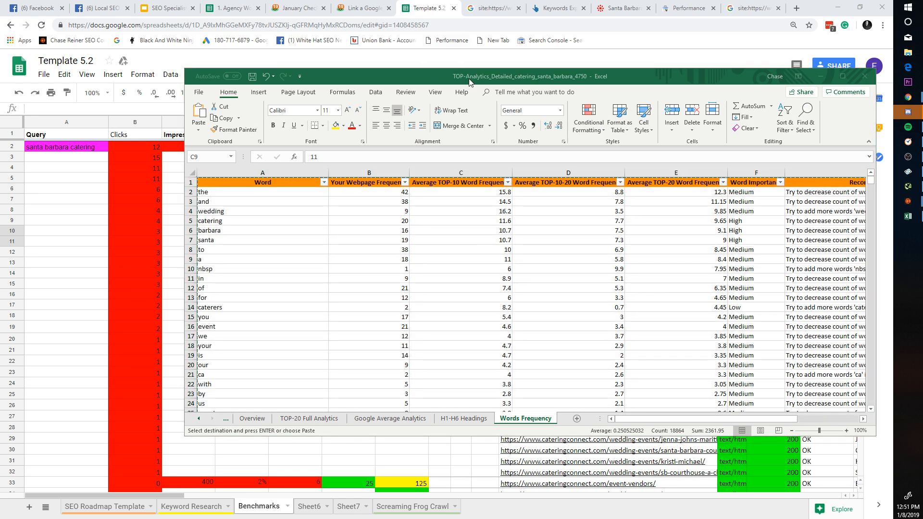
left_click_drag(471, 76, 356, 68)
left_click(53, 329)
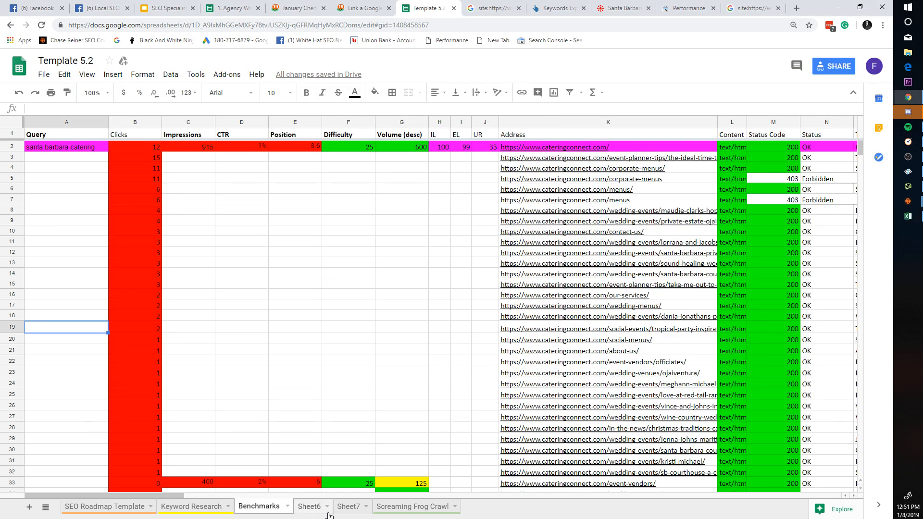
left_click(352, 509)
left_click(279, 241)
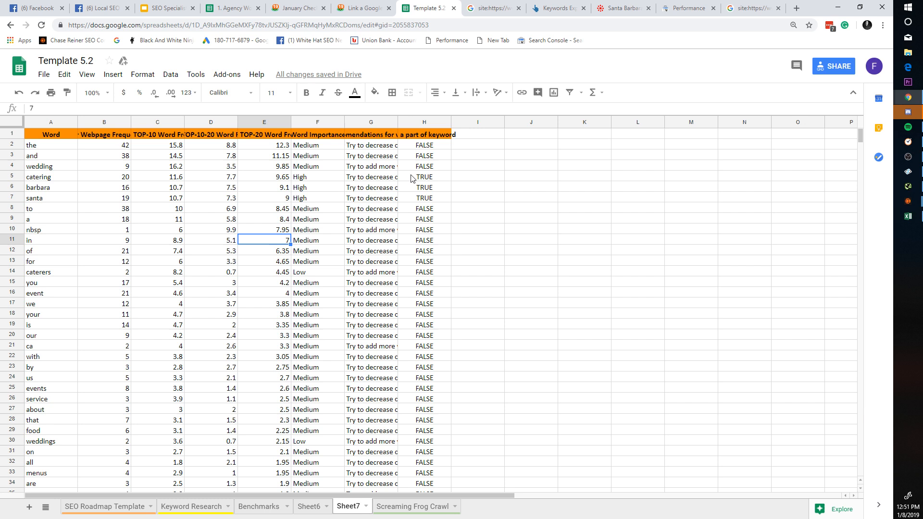
left_click(429, 122)
key("Delete")
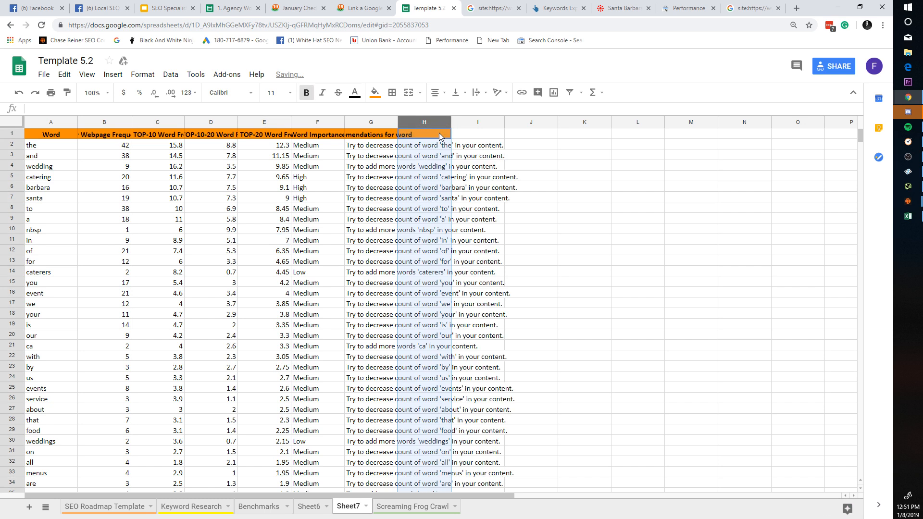
left_click(192, 208)
left_click(478, 146)
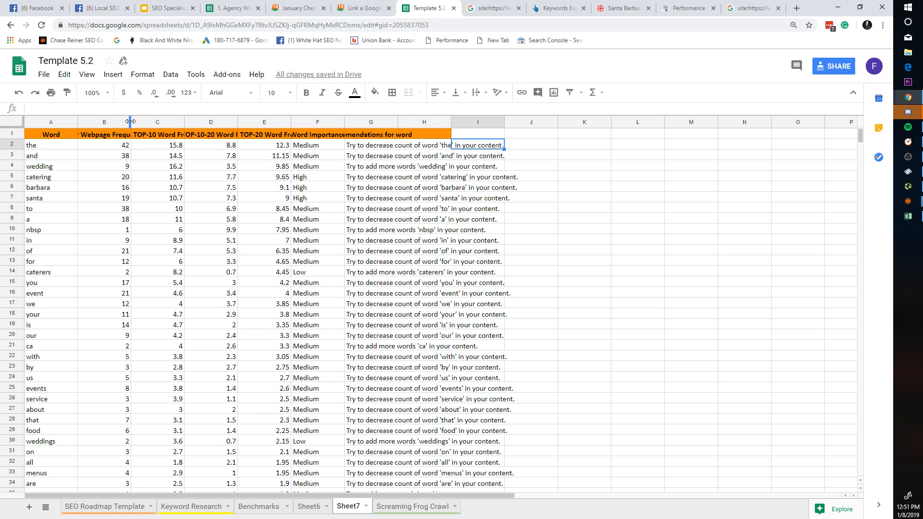
left_click_drag(131, 121, 190, 121)
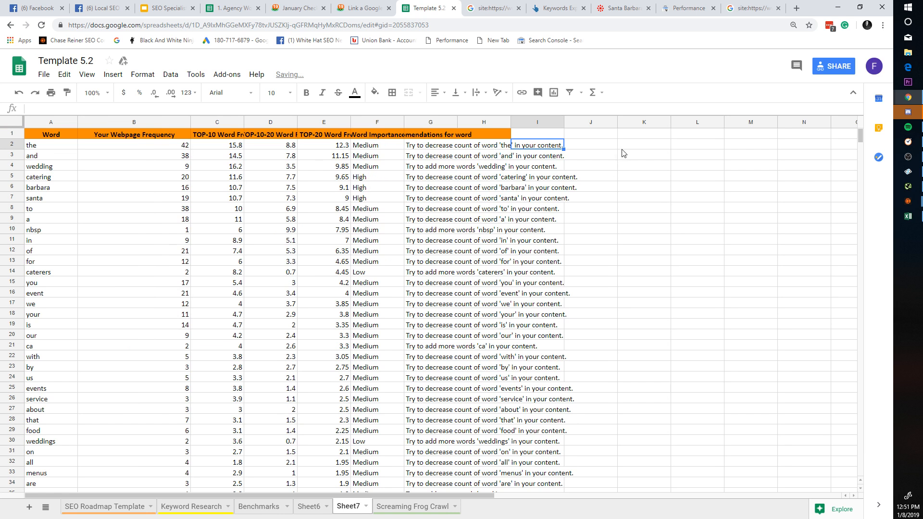
left_click(226, 134)
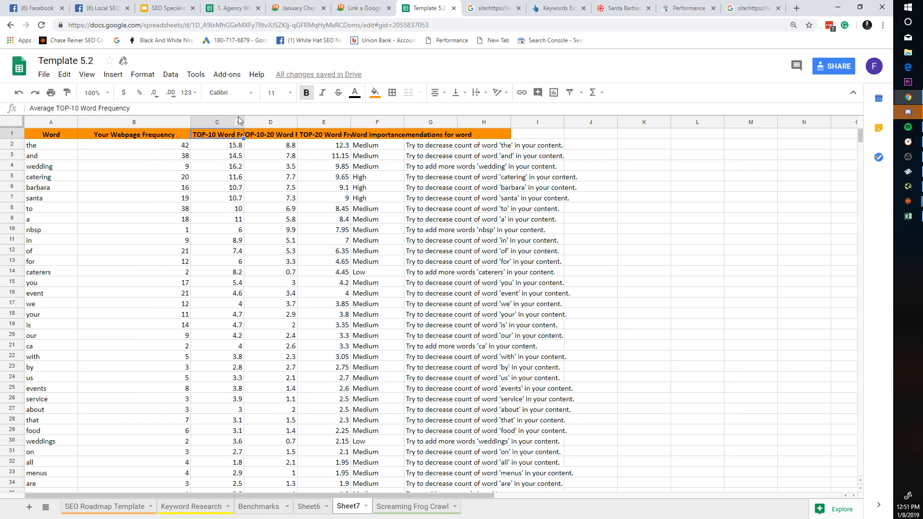
left_click_drag(243, 122, 272, 122)
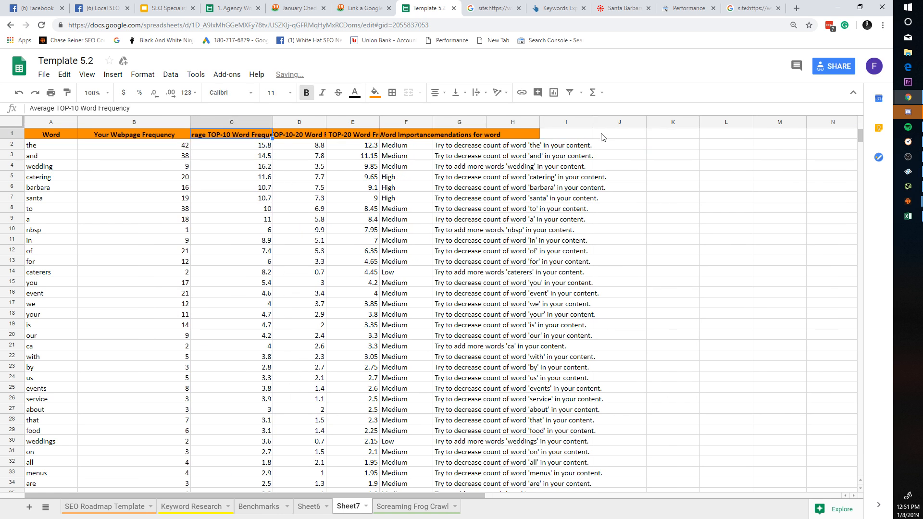
left_click(573, 144)
type("c")
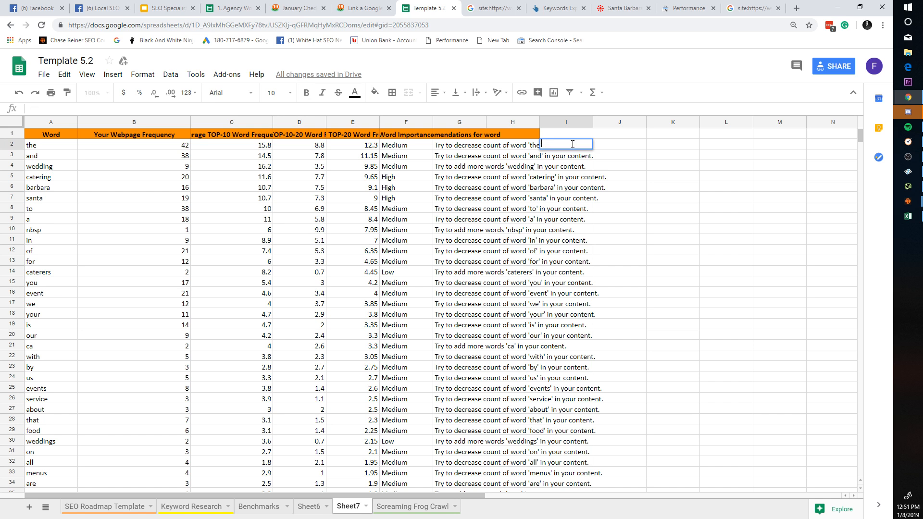
type("c2")
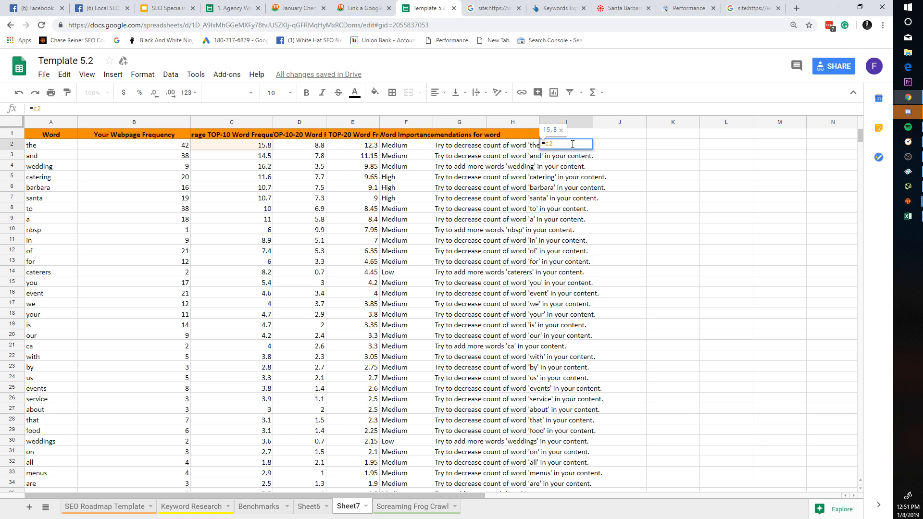
type("*1.3")
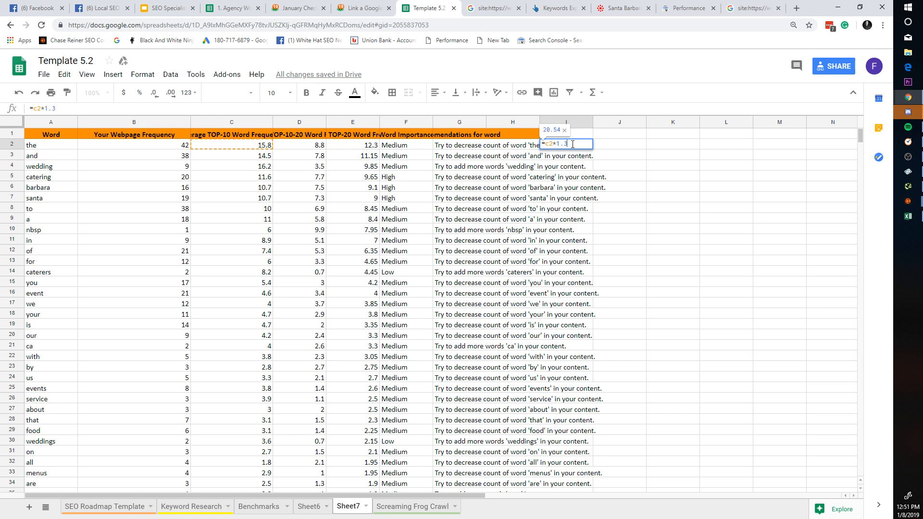
key("Return")
left_click(572, 146)
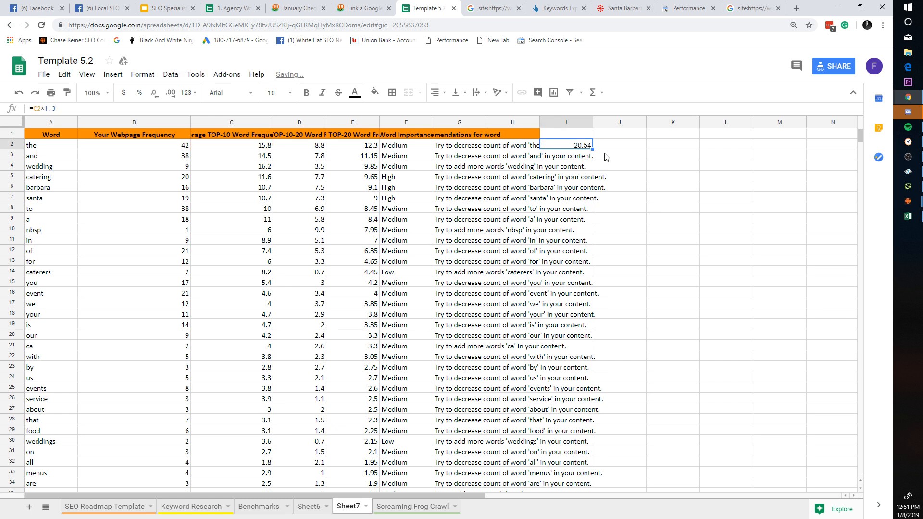
left_click(242, 150)
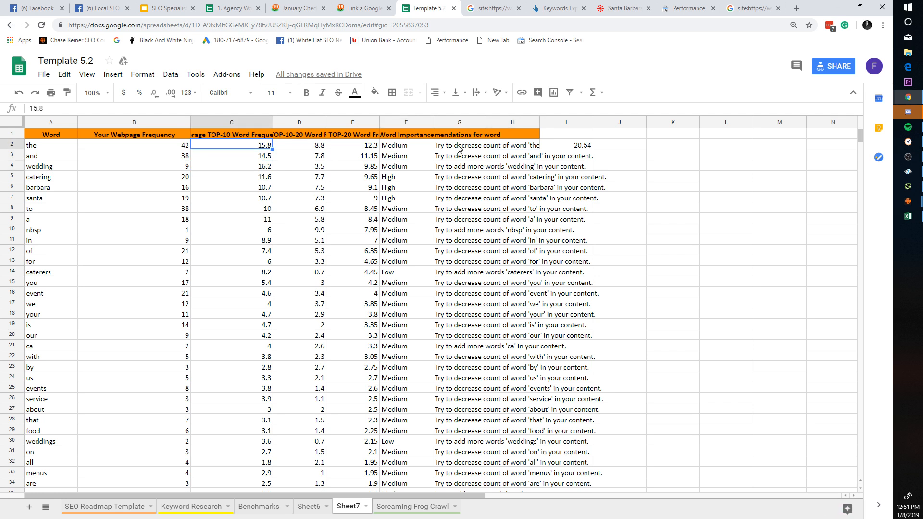
left_click(569, 146)
left_click(570, 157)
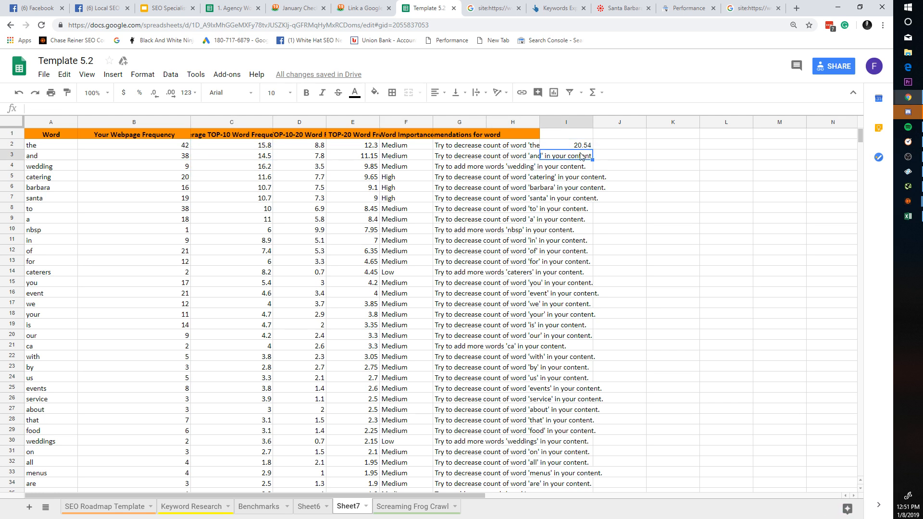
double_click(581, 145)
left_click(445, 156)
left_click(567, 155)
double_click(578, 147)
left_click(624, 153)
double_click(580, 148)
left_click(581, 155)
left_click(581, 148)
left_click(567, 167)
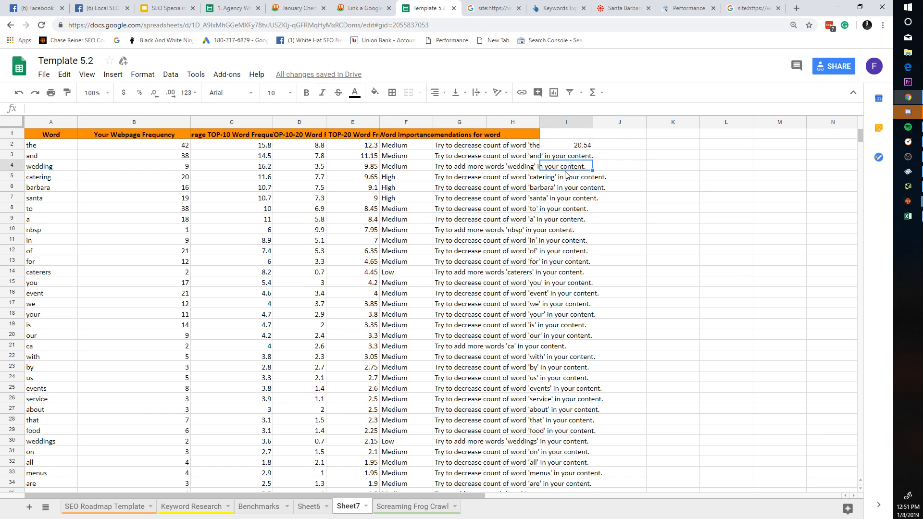
left_click(568, 147)
left_click(567, 155)
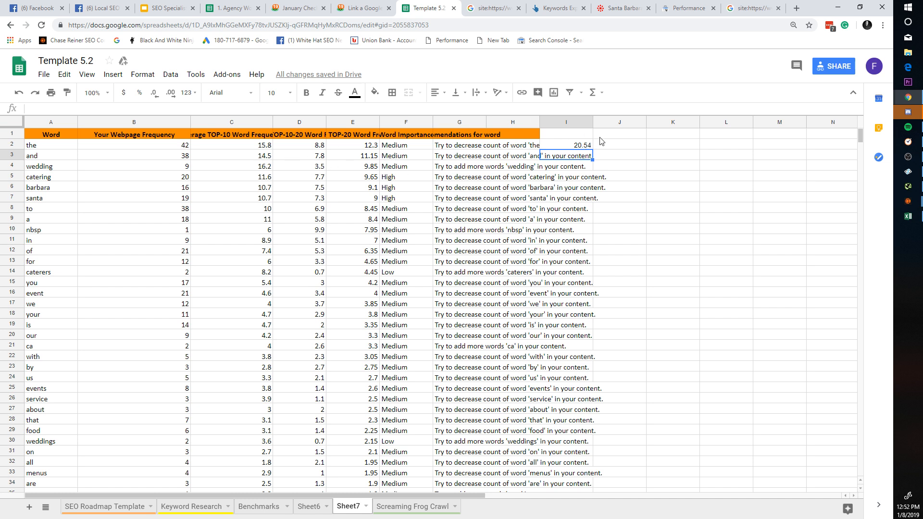
left_click(589, 144)
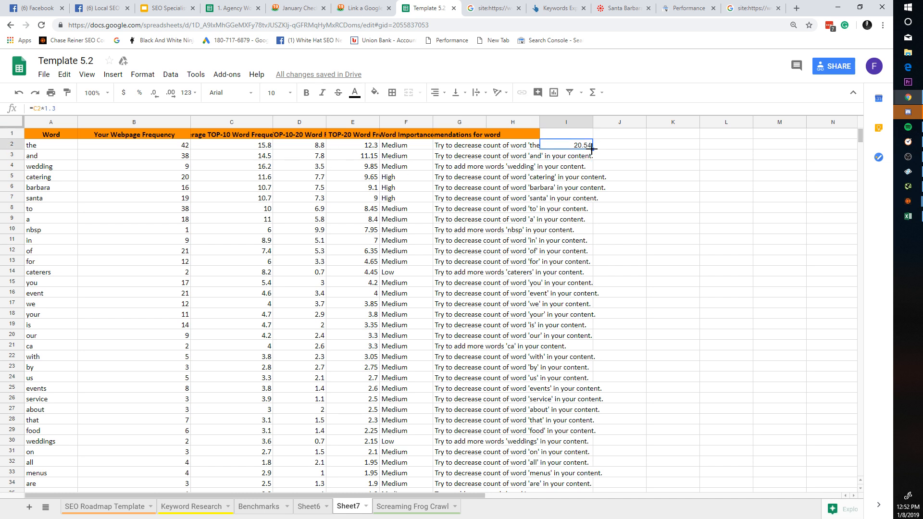
left_click(459, 123)
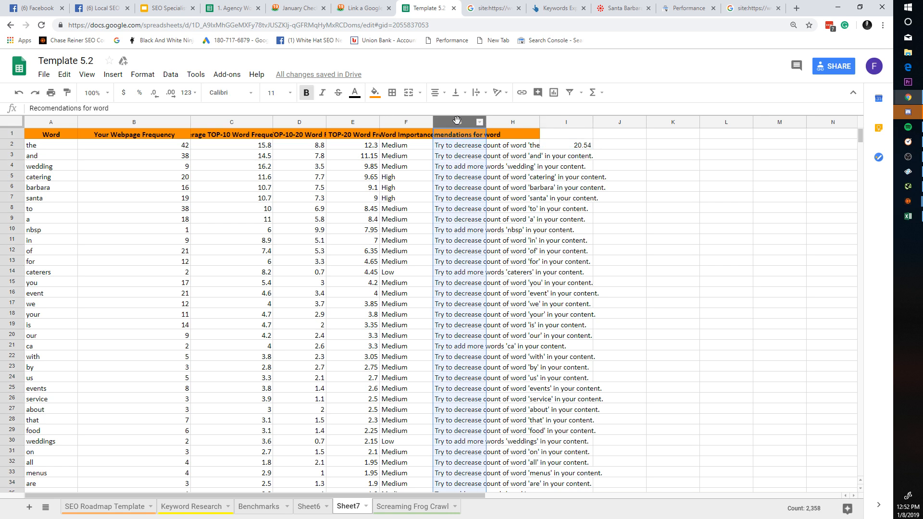
Step: Clear column H and copy the top-10 average formula from I2
key("Delete")
left_click(579, 145)
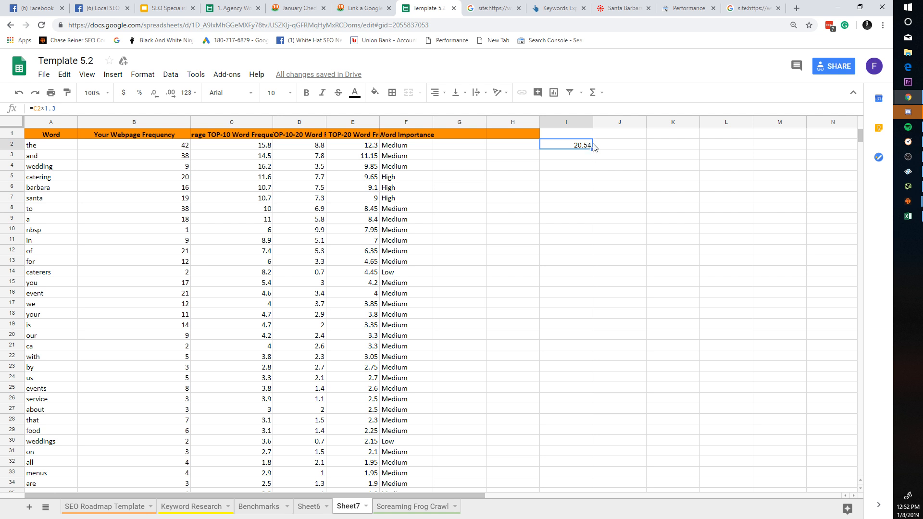
double_click(572, 145)
left_click(608, 146)
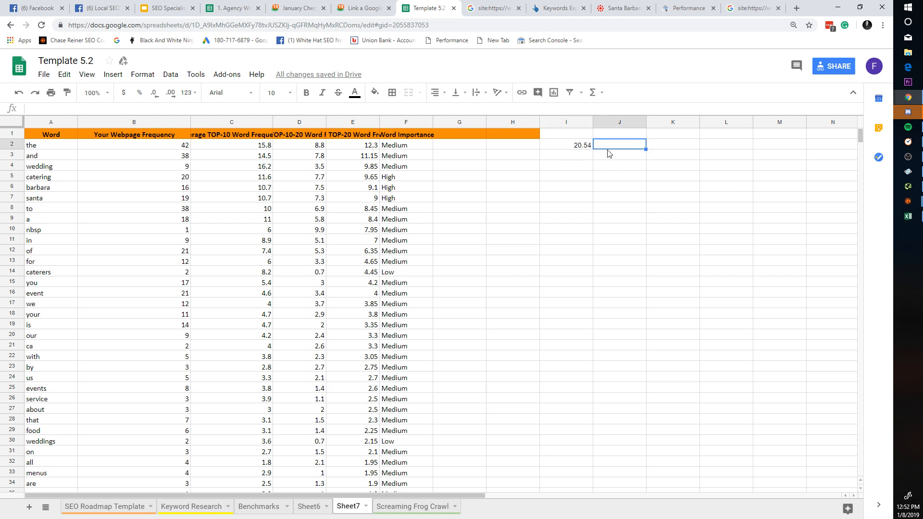
left_click(591, 146)
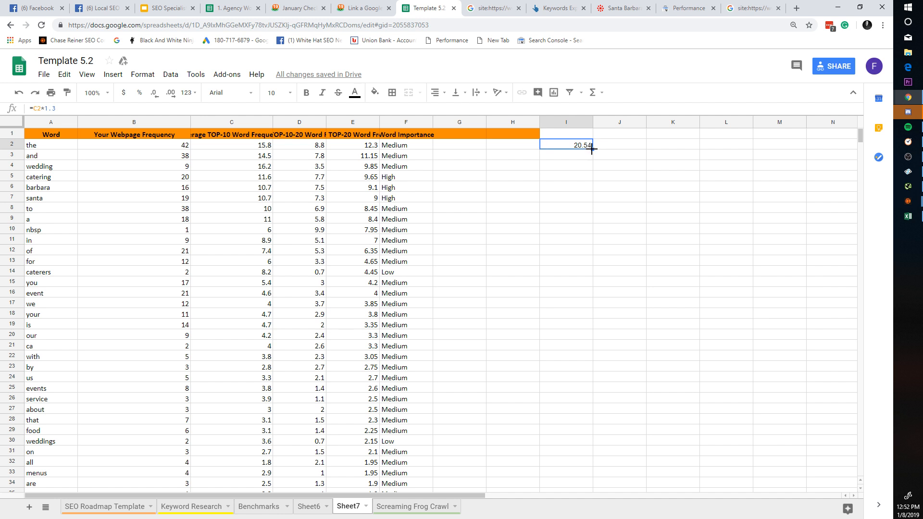
right_click(592, 150)
left_click(589, 145)
left_click(584, 124)
left_click(591, 151)
double_click(591, 146)
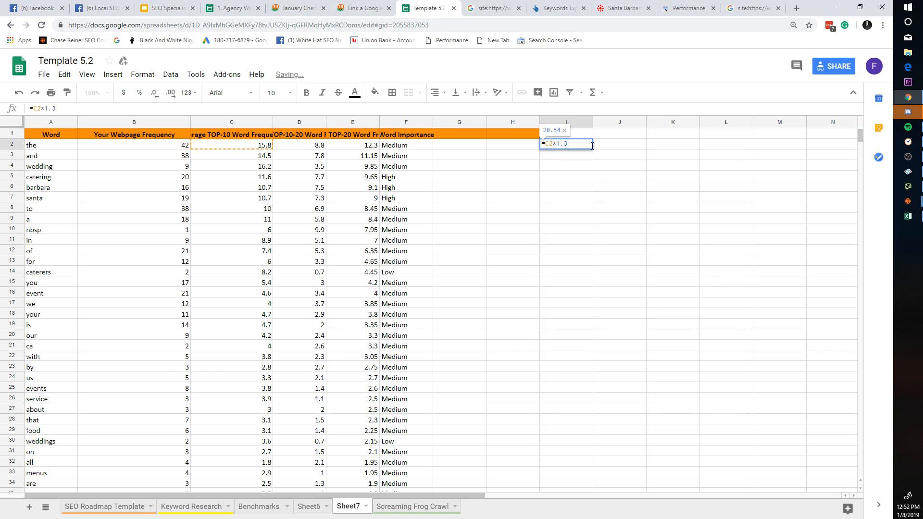
key("Return")
left_click(591, 147)
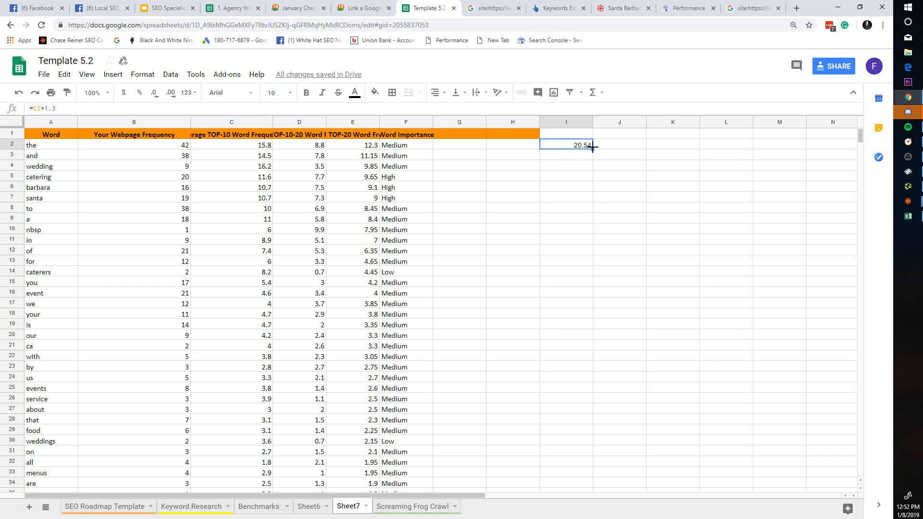
triple_click(580, 143)
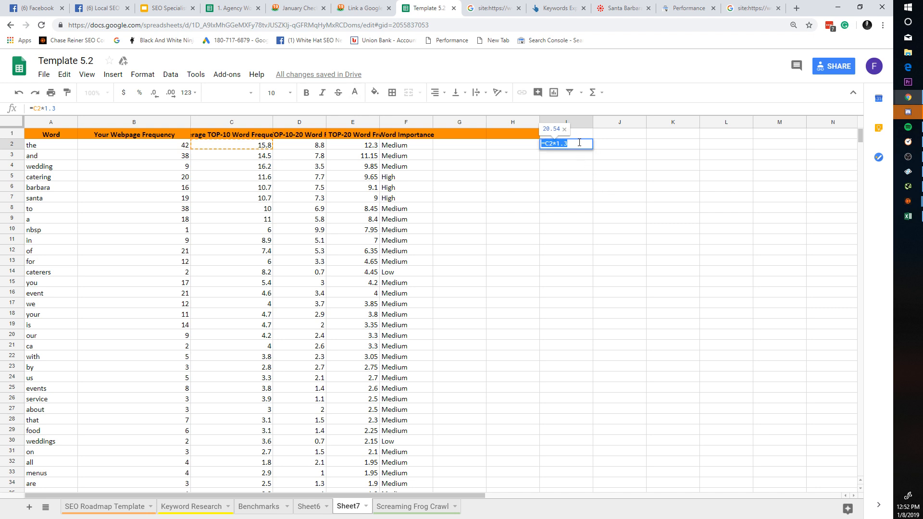
key("Escape")
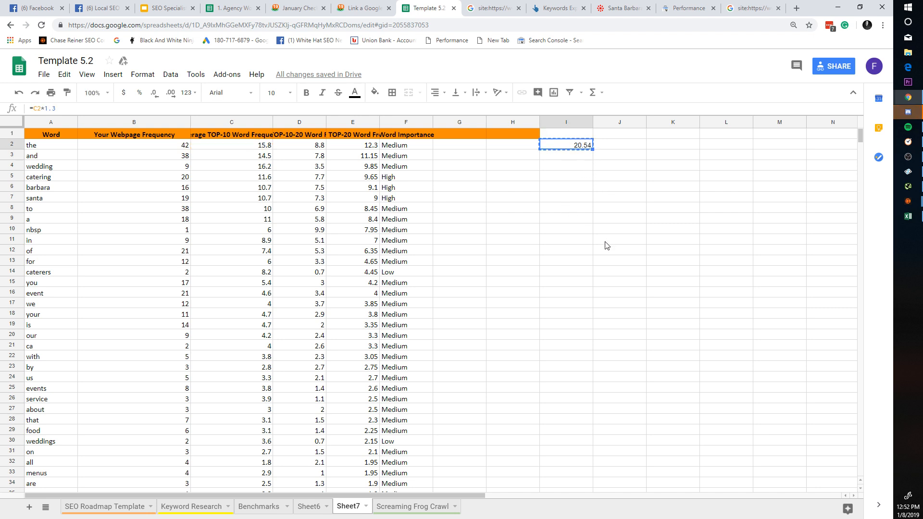
Step: Paste the copied formula down columns H and I to row 2358
scroll(604, 245, "down", 6)
scroll(574, 342, "down", 15)
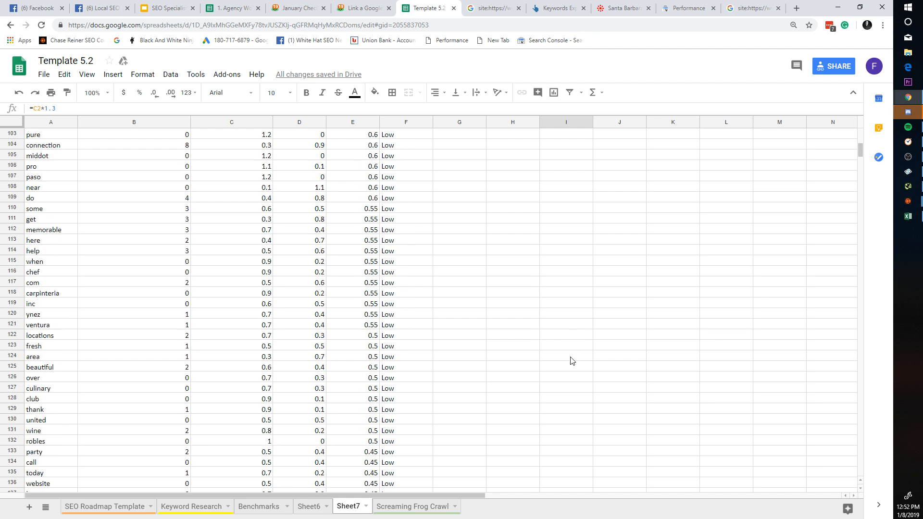
left_click_drag(861, 155, 860, 465)
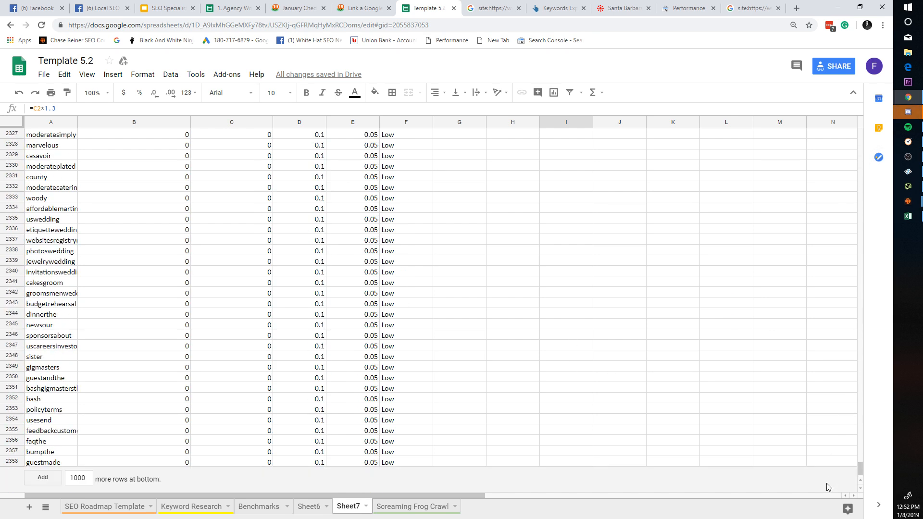
left_click(525, 467, "shift")
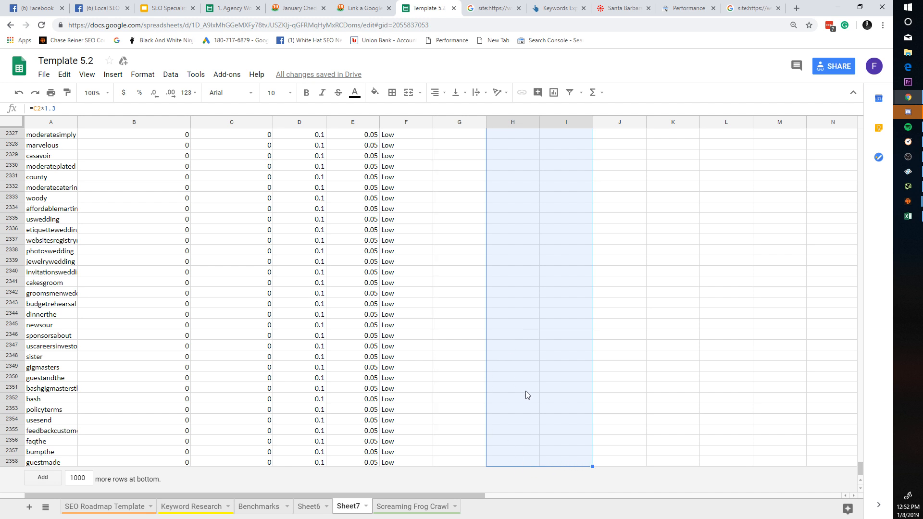
key("ctrl+v")
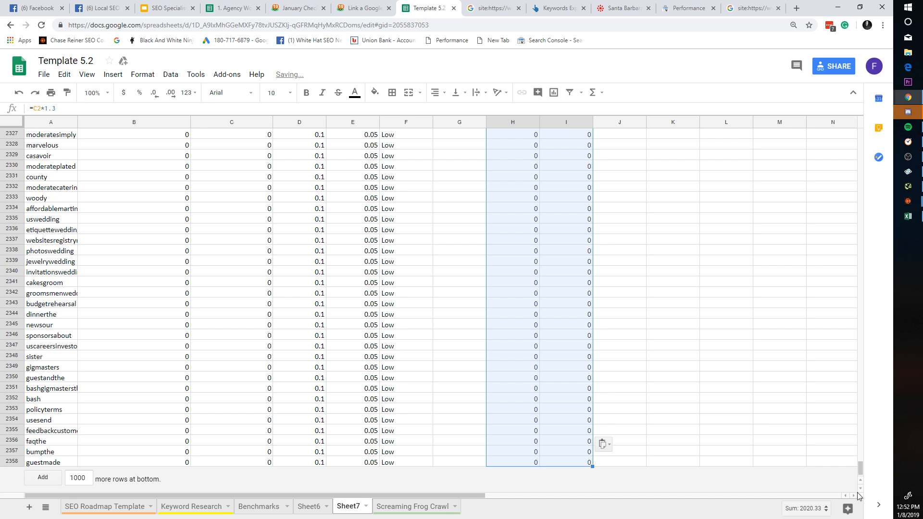
left_click_drag(860, 468, 830, 126)
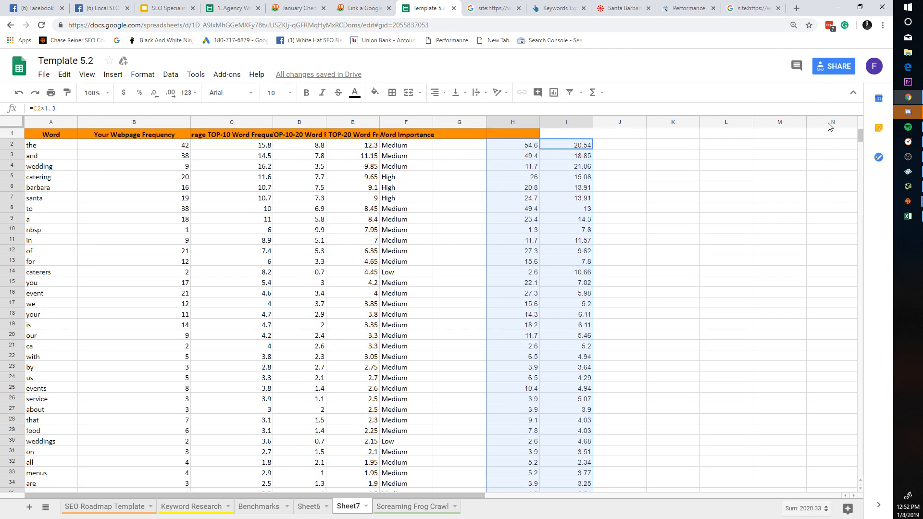
left_click(566, 176)
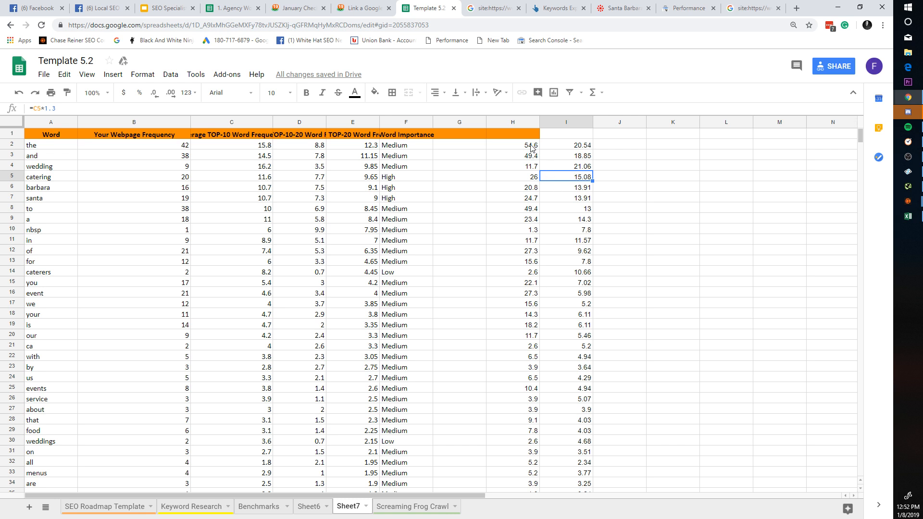
Step: Change H2's formula to use C2 instead of B2 and paste it down column H to row 2358
double_click(527, 148)
left_click(536, 176)
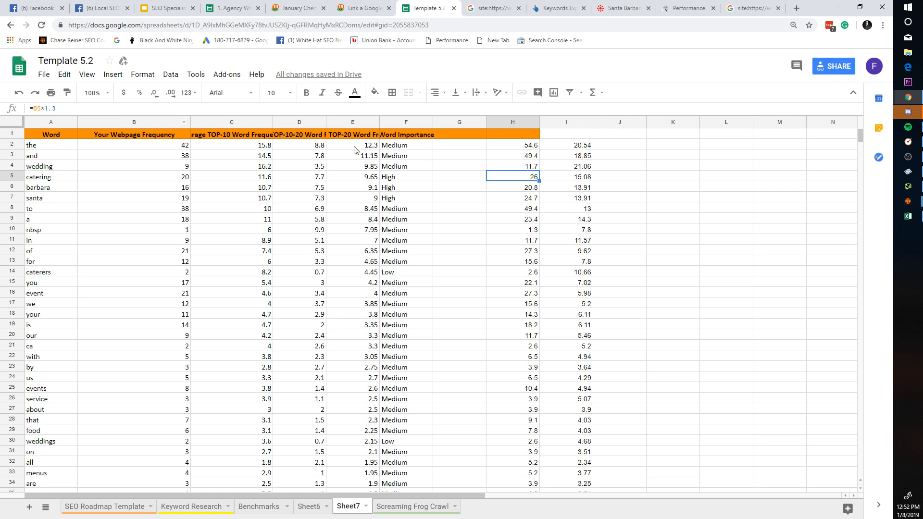
double_click(515, 144)
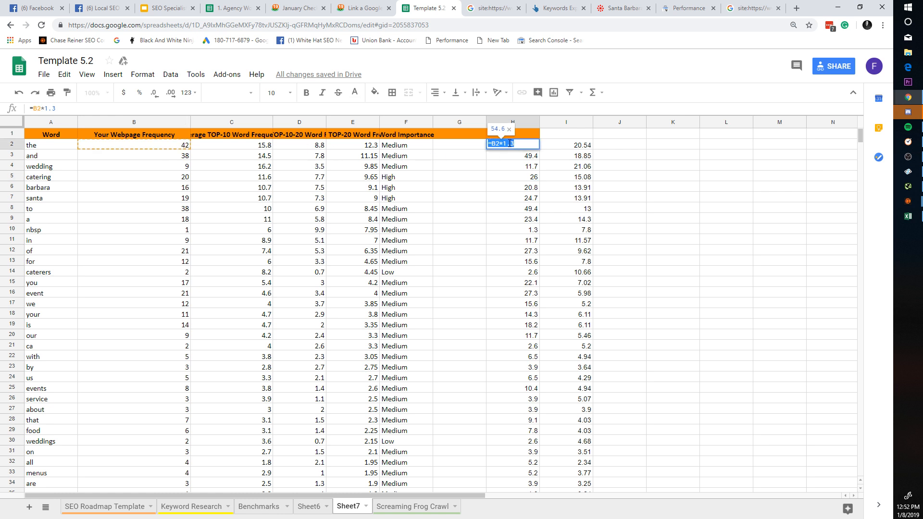
left_click(500, 143)
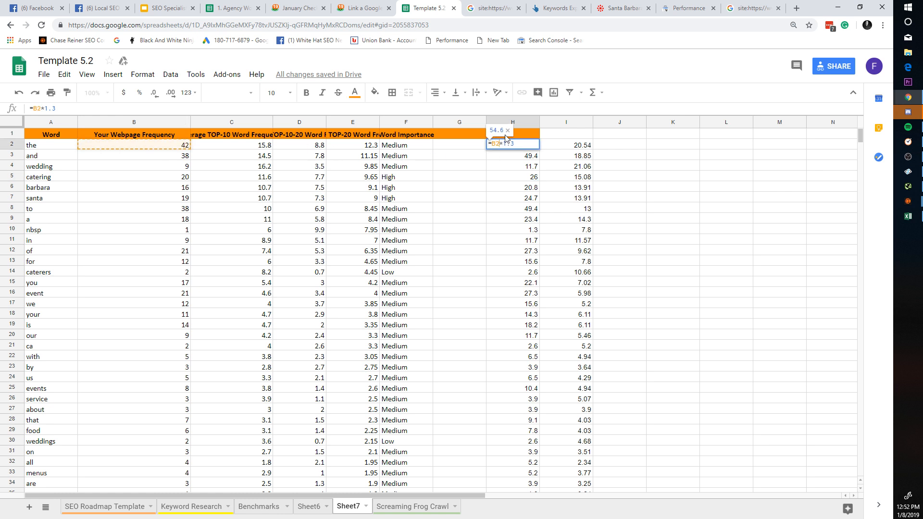
key("BackSpace")
key("BackSpace")
type("c2")
key("Return")
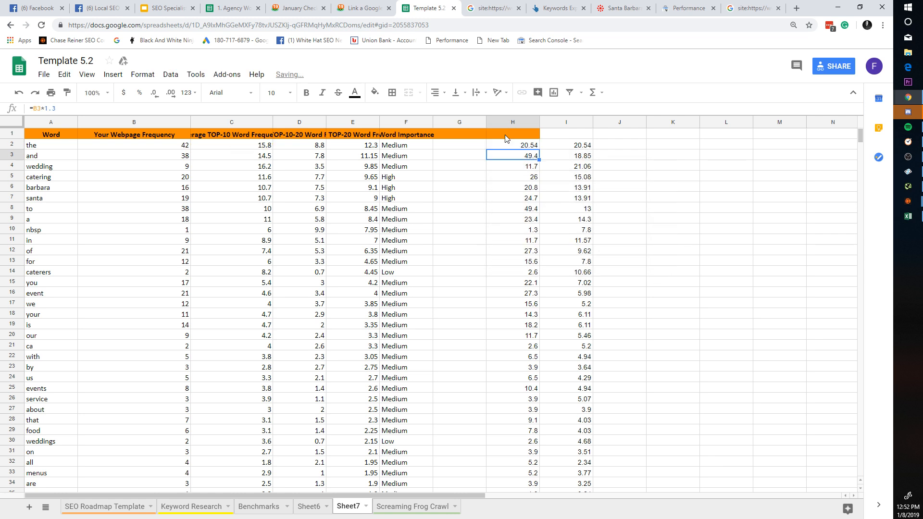
left_click(532, 148)
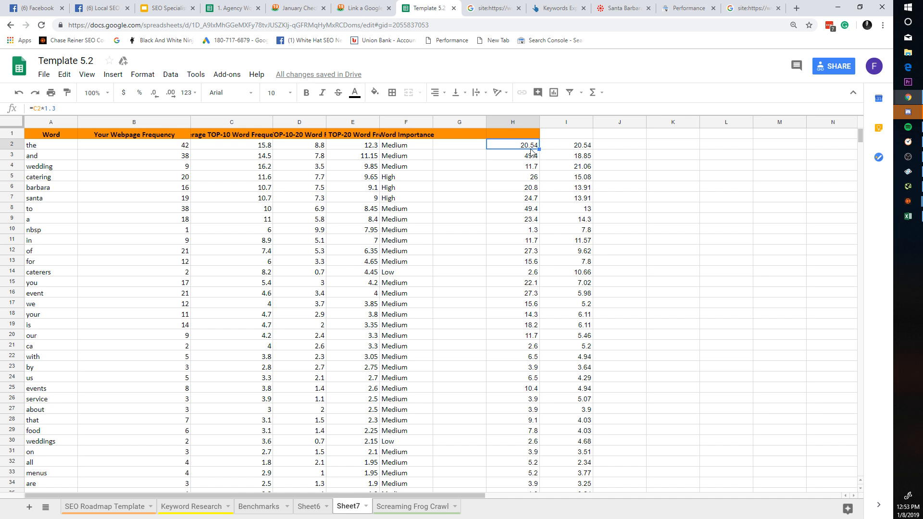
left_click_drag(538, 149, 520, 513)
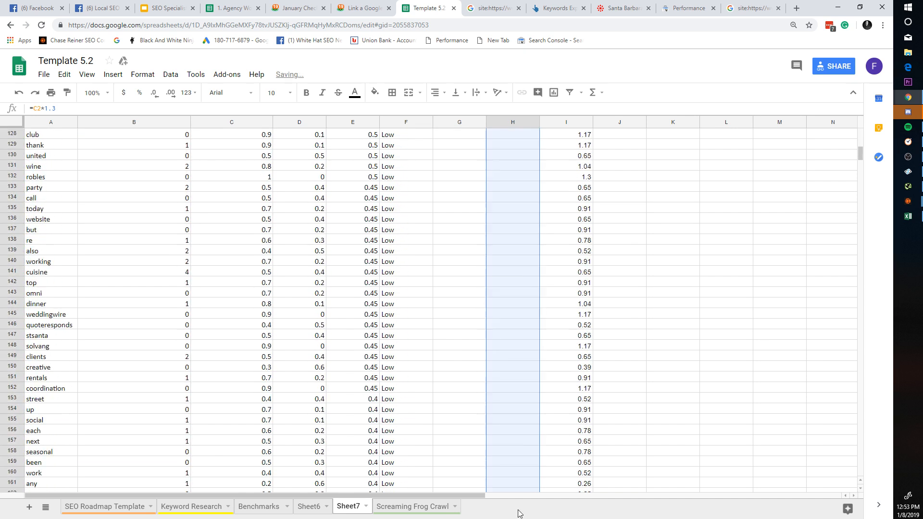
left_click_drag(860, 153, 860, 469)
left_click(538, 463, "shift")
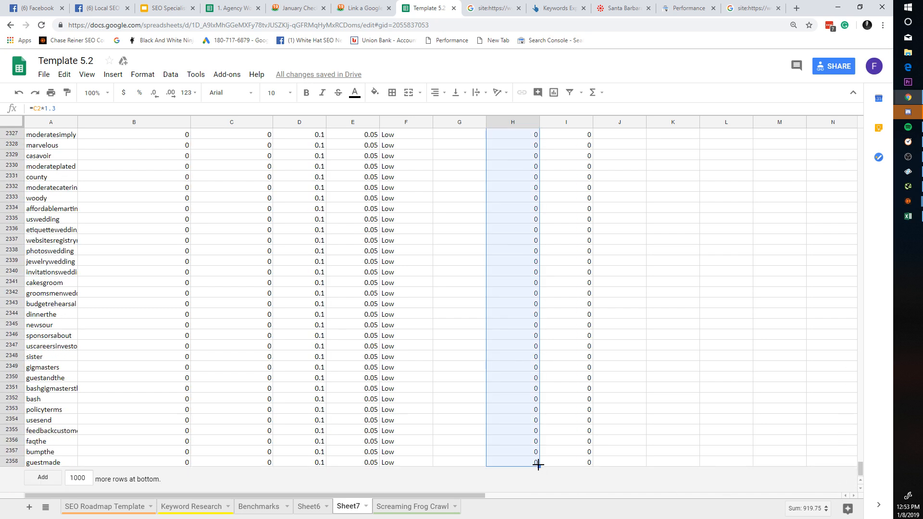
key("ctrl+v")
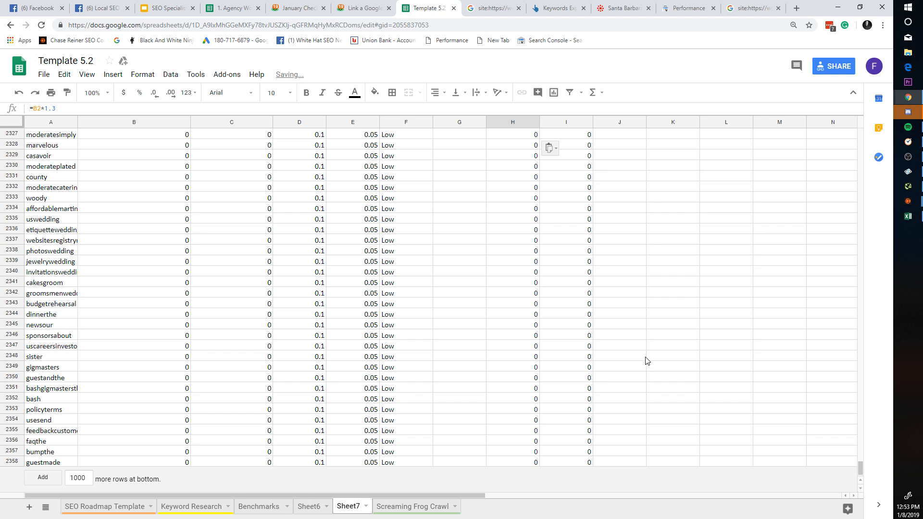
scroll(552, 332, "up", 9)
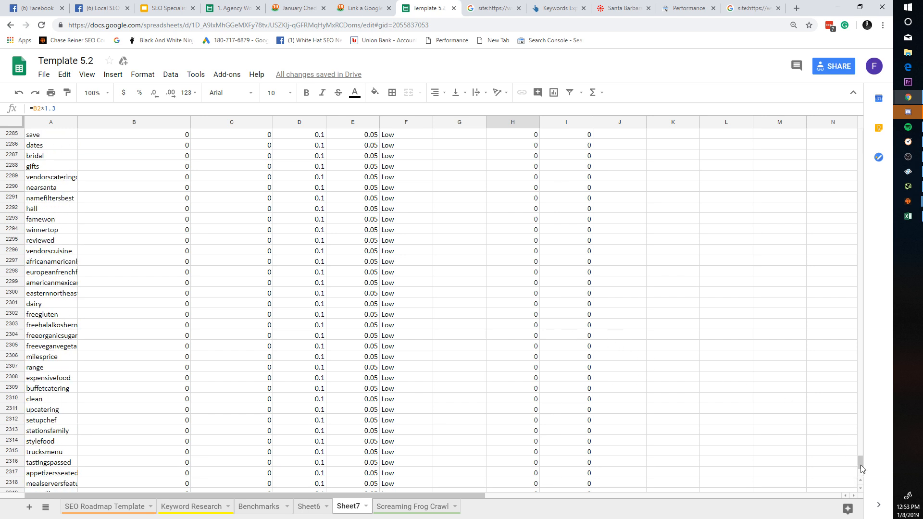
left_click_drag(861, 465, 827, 126)
Step: Clear column H and paste the multiplier formula into H2 to start over
double_click(537, 147)
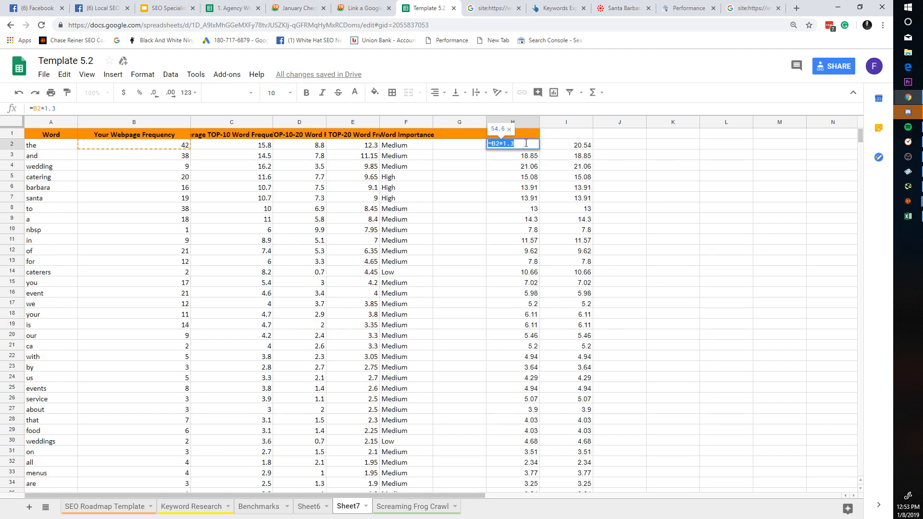
left_click(523, 122)
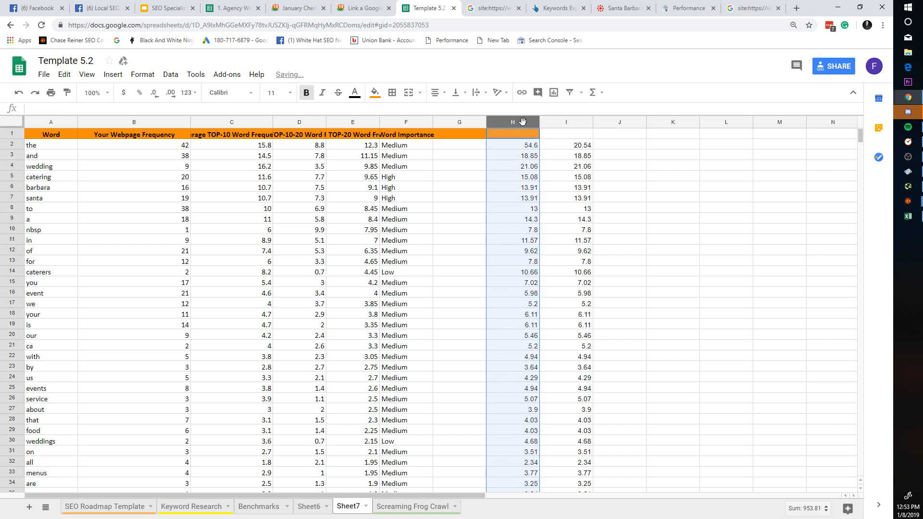
double_click(526, 146)
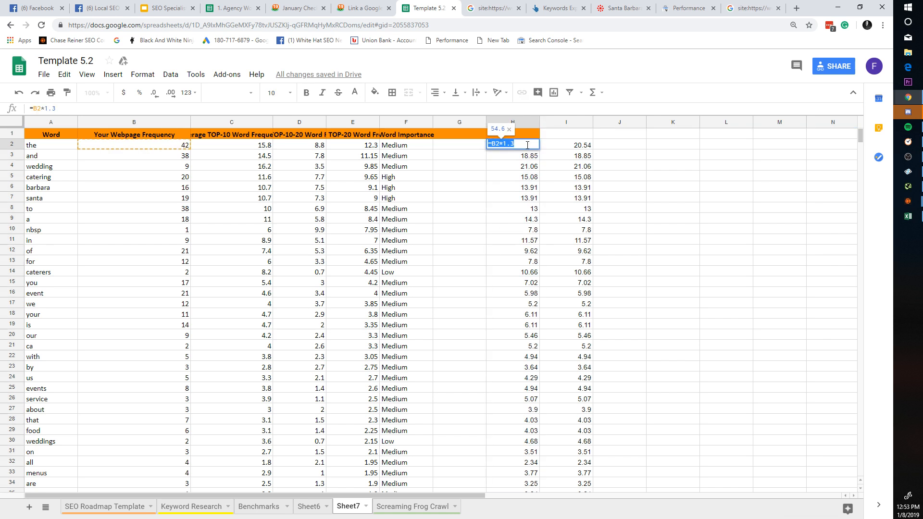
left_click(525, 121)
key("Delete")
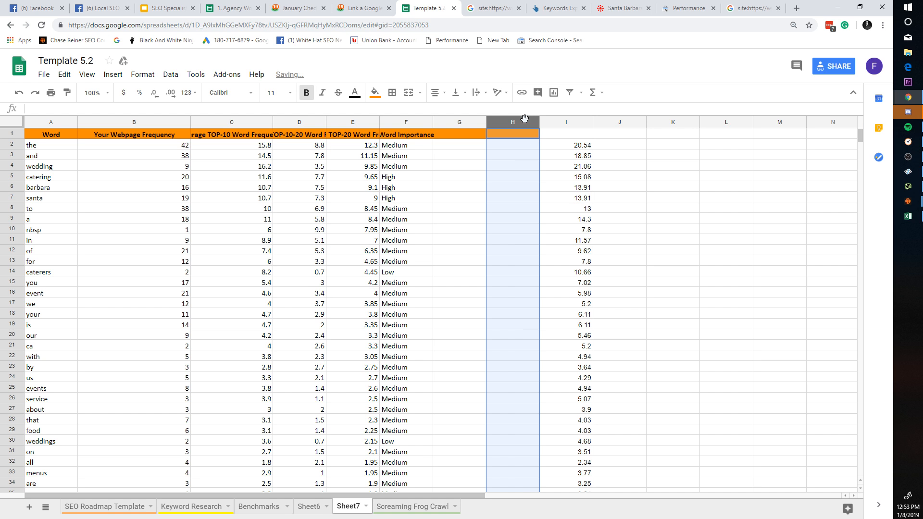
left_click(526, 147)
type("=B2*1.3")
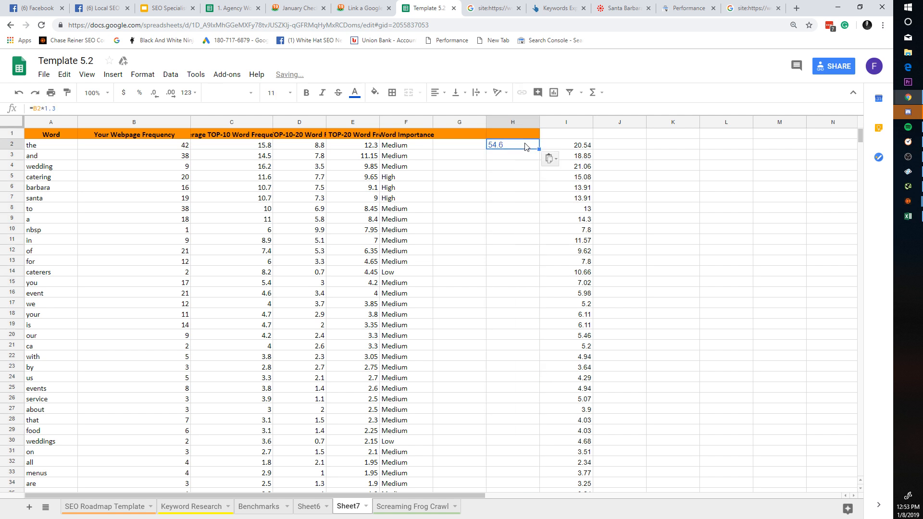
Step: Set H2 to =C2*1.3 and fill it down the whole word list
double_click(522, 143)
key("ctrl+a")
type("=C2*1.3")
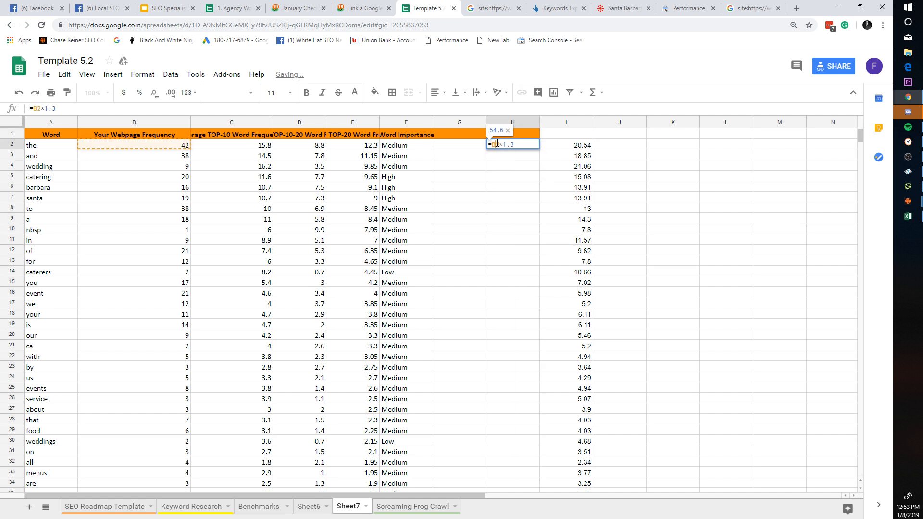
left_click(510, 179)
left_click(533, 147)
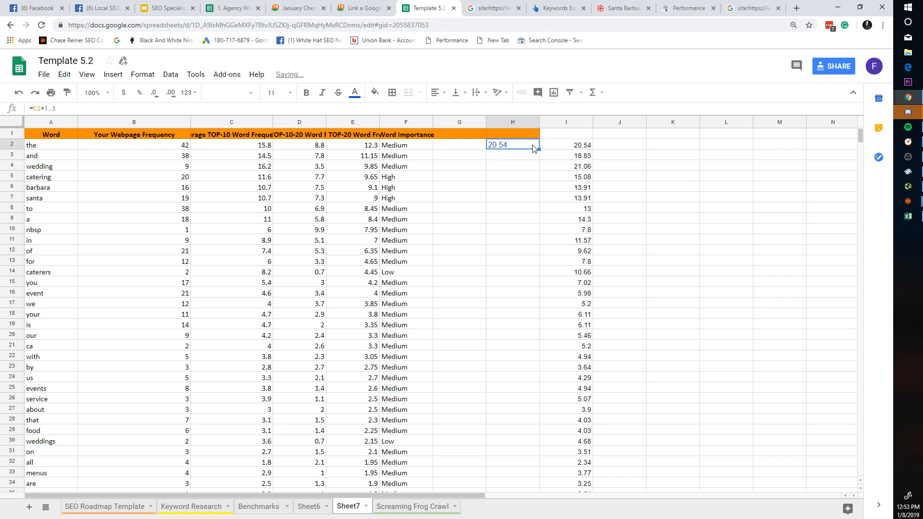
double_click(538, 148)
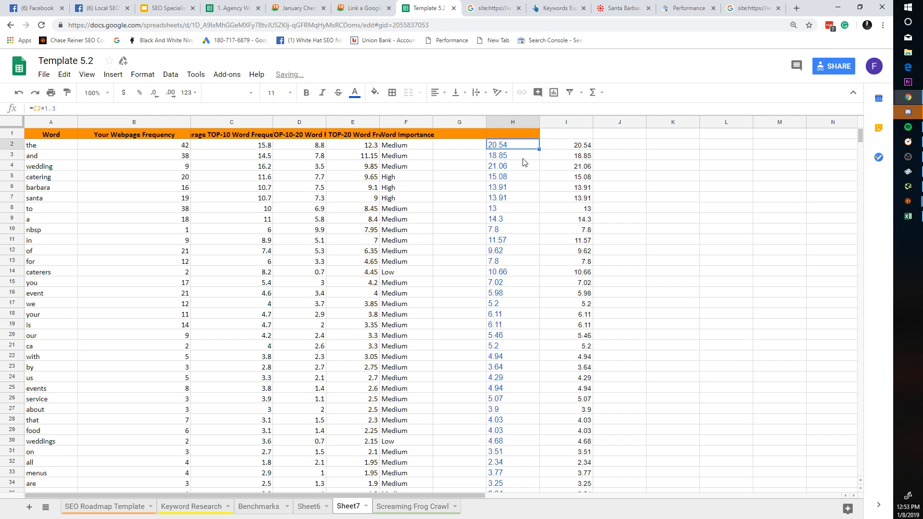
left_click(577, 219)
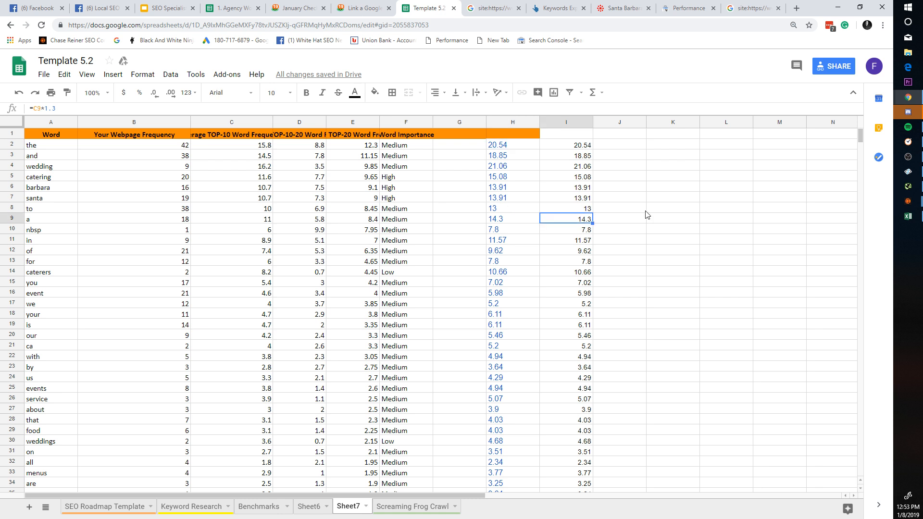
left_click(579, 145)
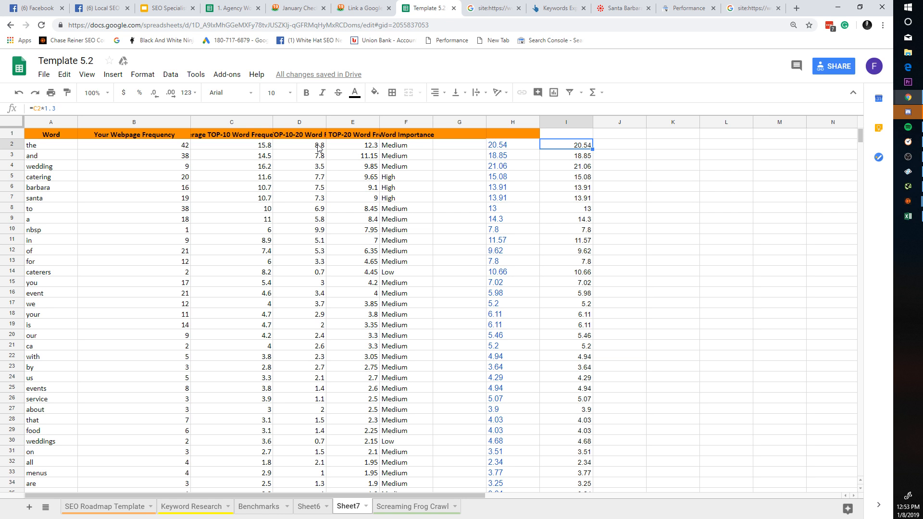
Step: Enter =H2-B2 in I2 and copy it, moving and re-pasting the result
key("BackSpace")
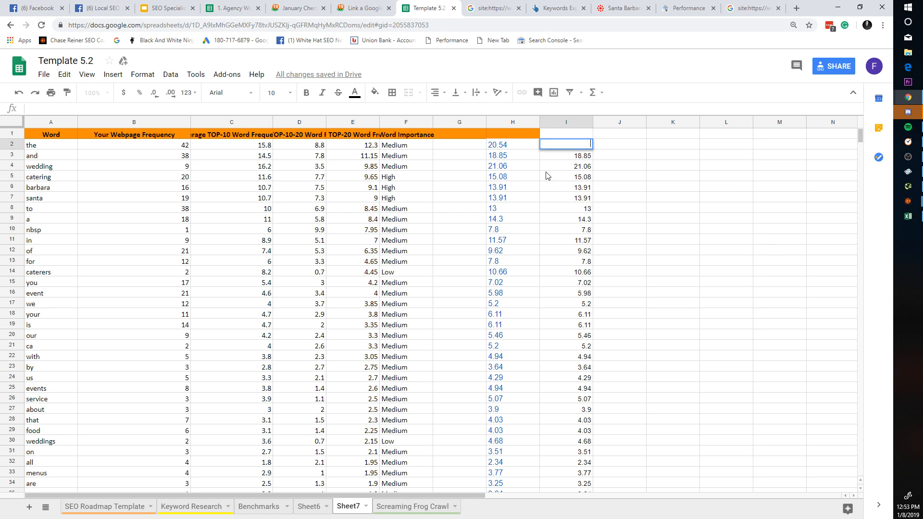
type("=h2")
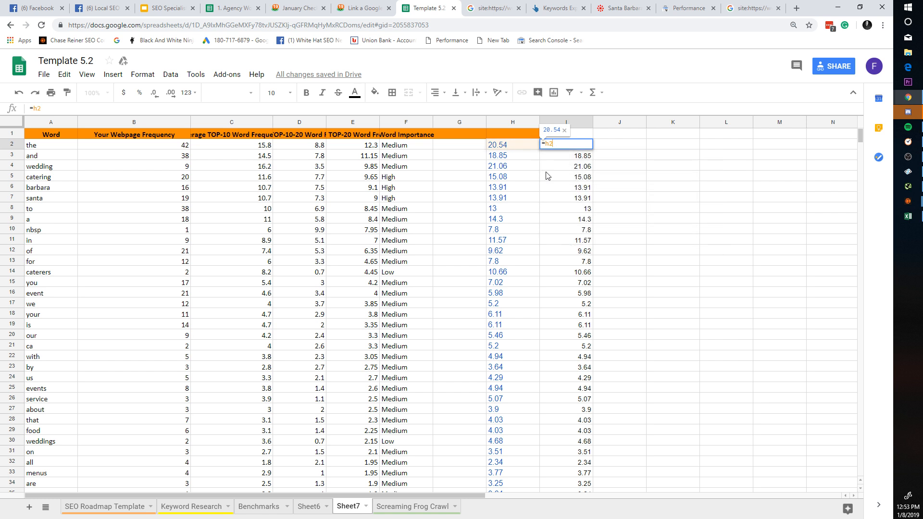
type("-")
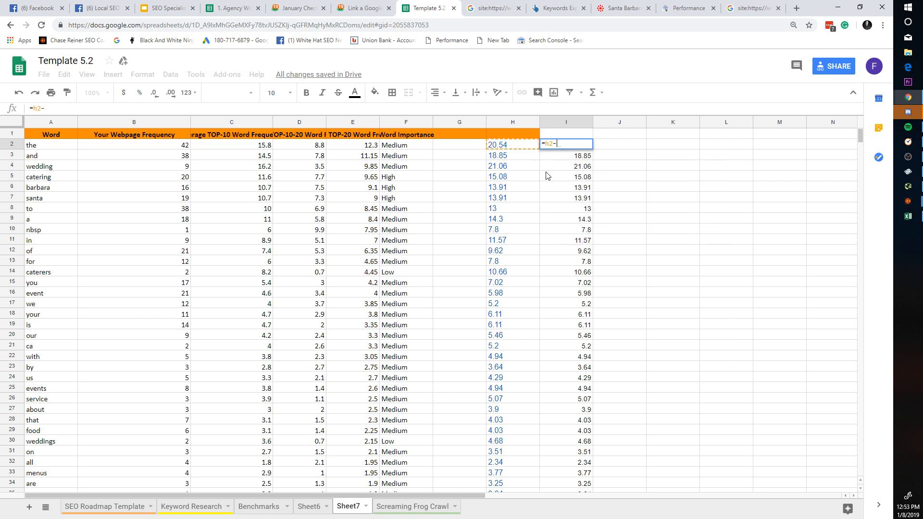
type("b2")
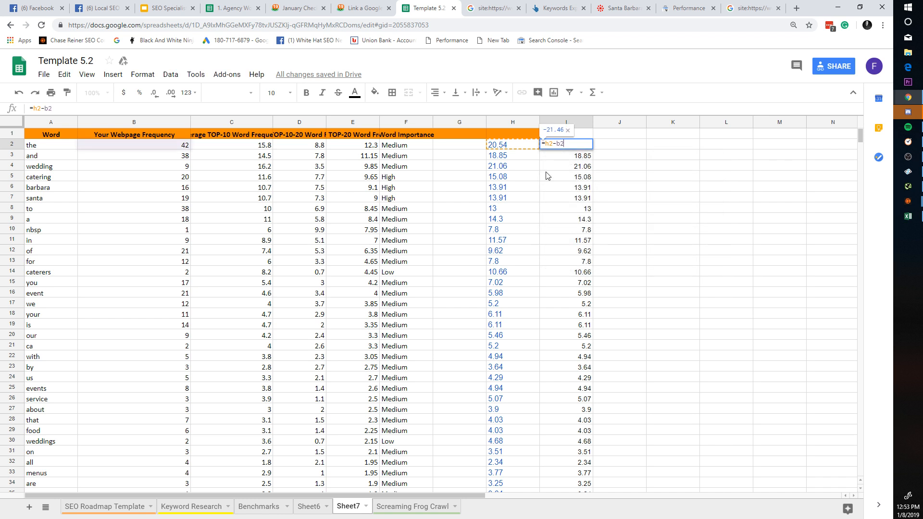
key("Return")
left_click(585, 143)
key("ctrl+c")
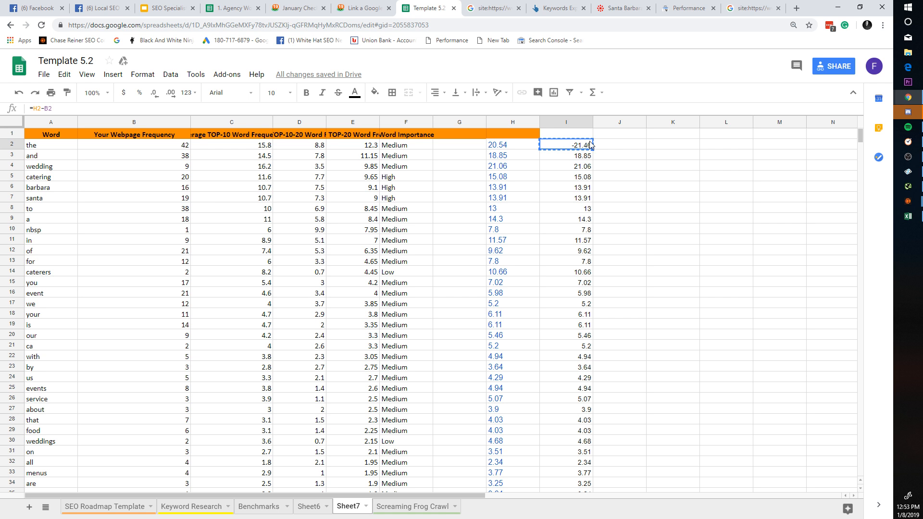
left_click(579, 127)
left_click(580, 123)
left_click(586, 146)
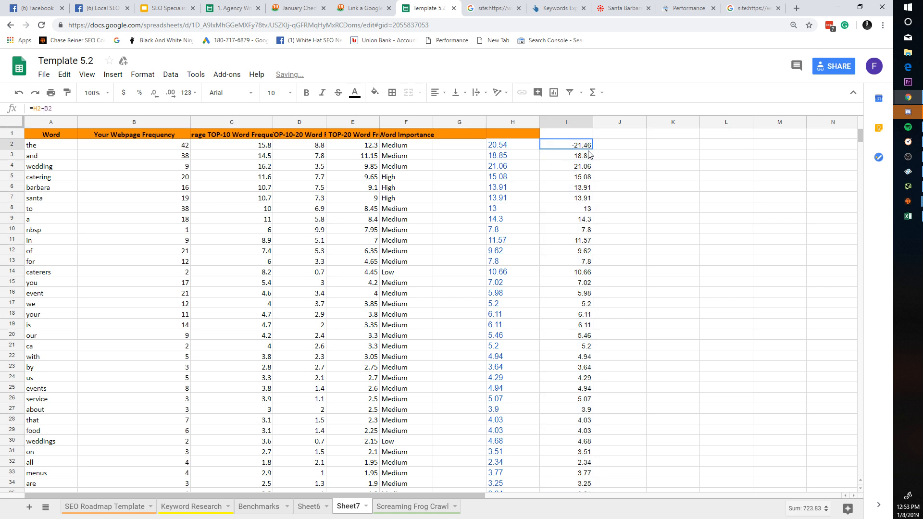
left_click(594, 148)
left_click(590, 147)
left_click_drag(590, 149, 590, 152)
left_click(590, 146)
key("ctrl+v")
Step: Clear column I and retry pasting into I2, then undo it
left_click(583, 123)
key("Delete")
left_click(626, 170)
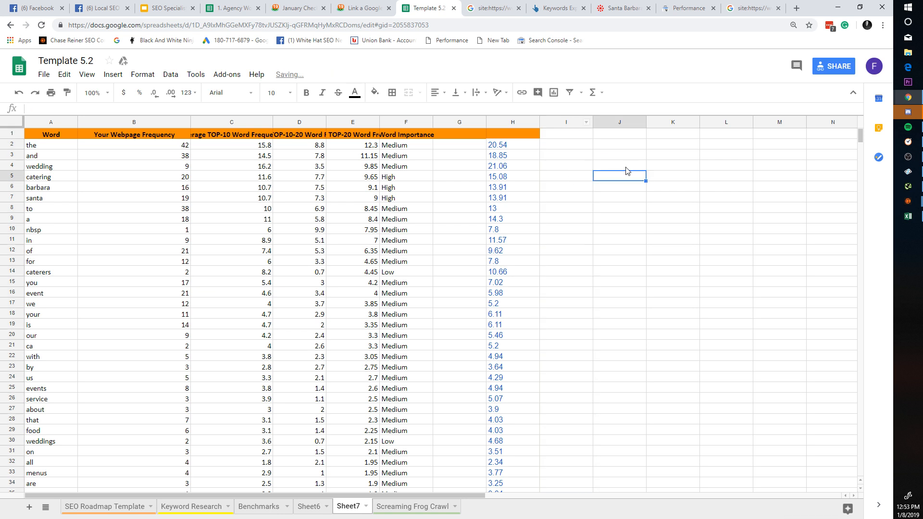
double_click(590, 145)
key("ctrl+v")
left_click(614, 164)
key("ctrl+z")
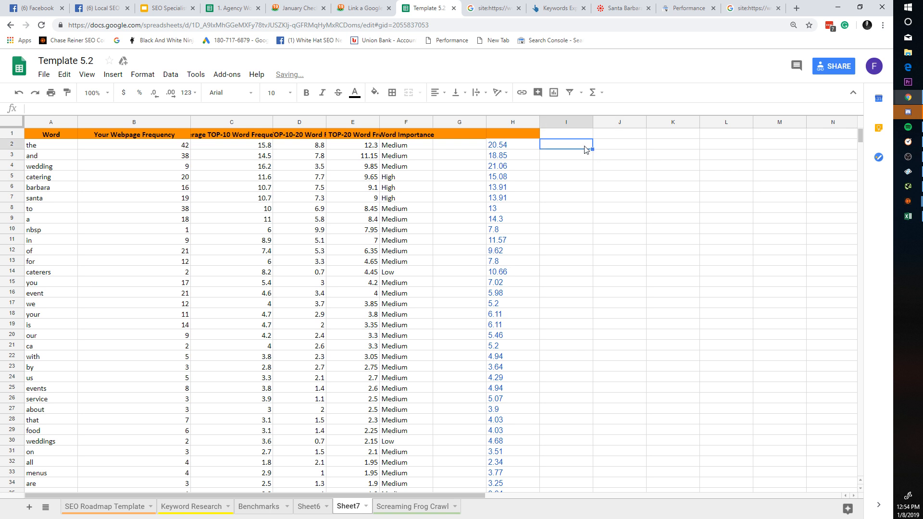
Step: Retype =H2-B2 in I2, fill it down column I, and narrow the column
double_click(572, 149)
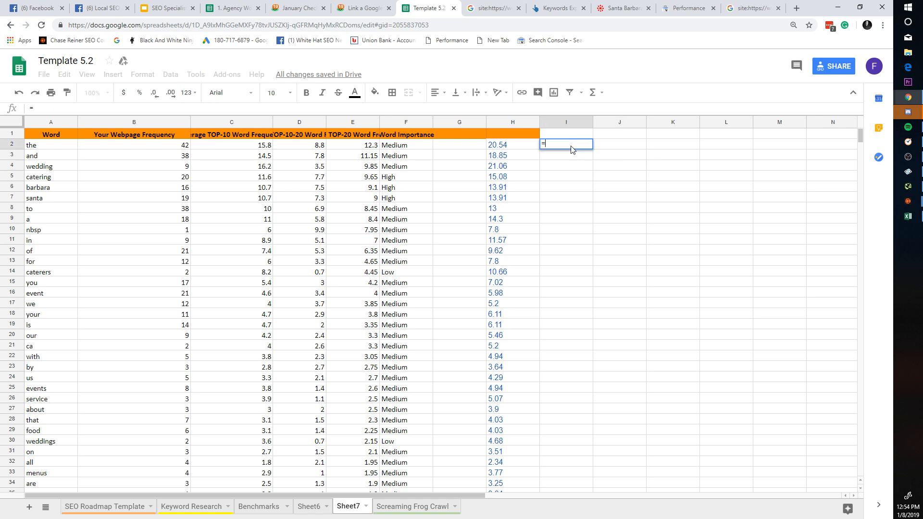
type("=h2-b2")
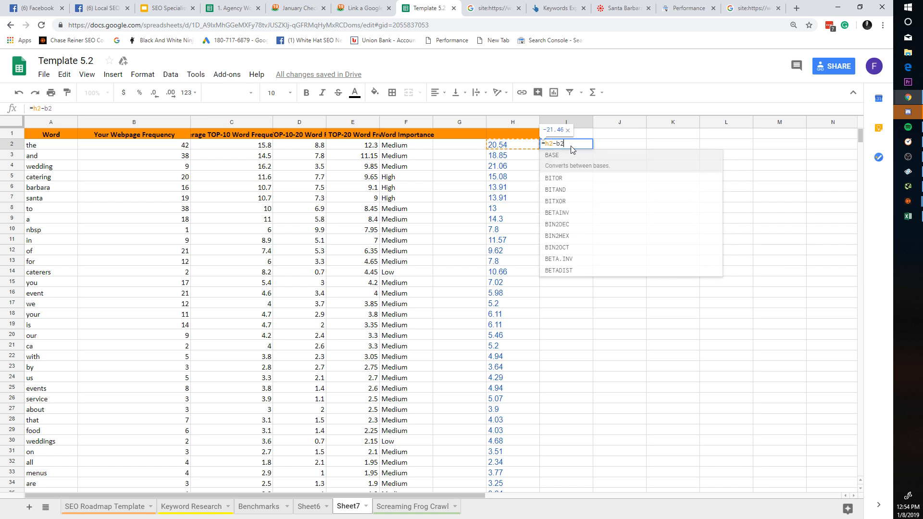
key("Return")
left_click(583, 147)
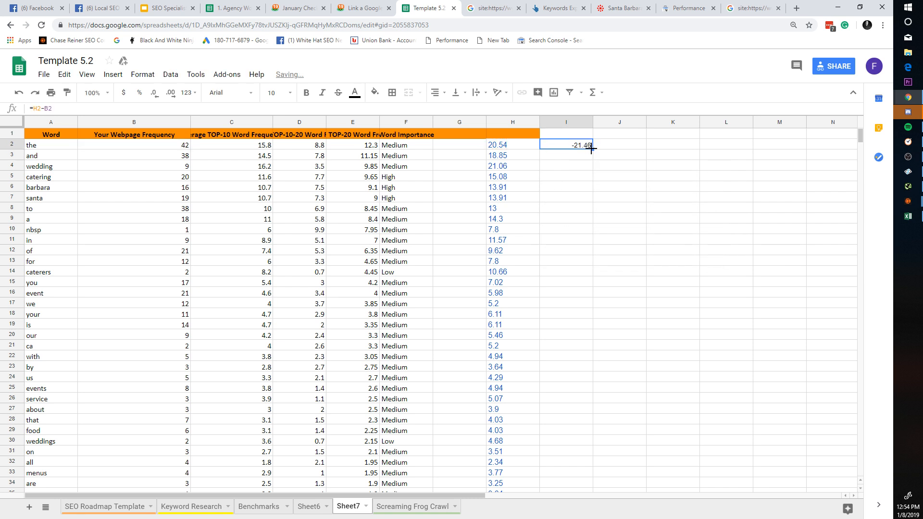
double_click(591, 149)
left_click(613, 178)
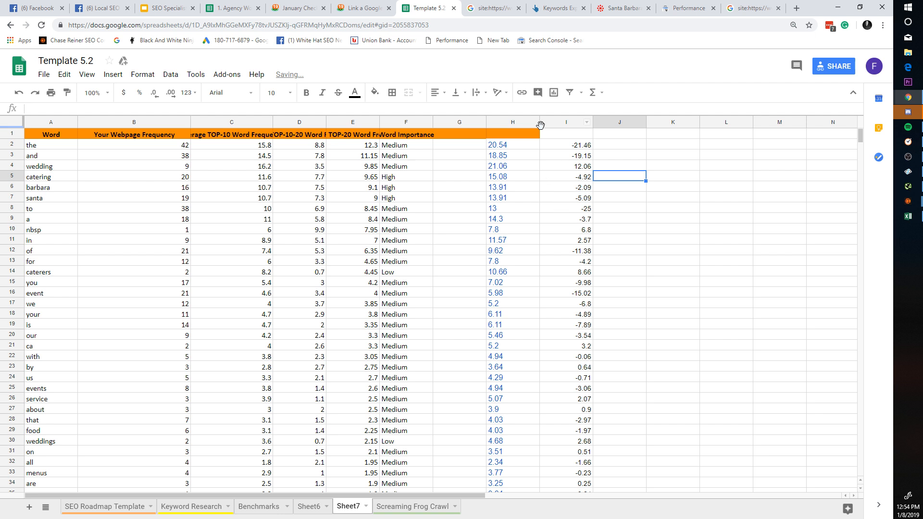
left_click_drag(593, 122, 586, 122)
key("Up")
key("Up")
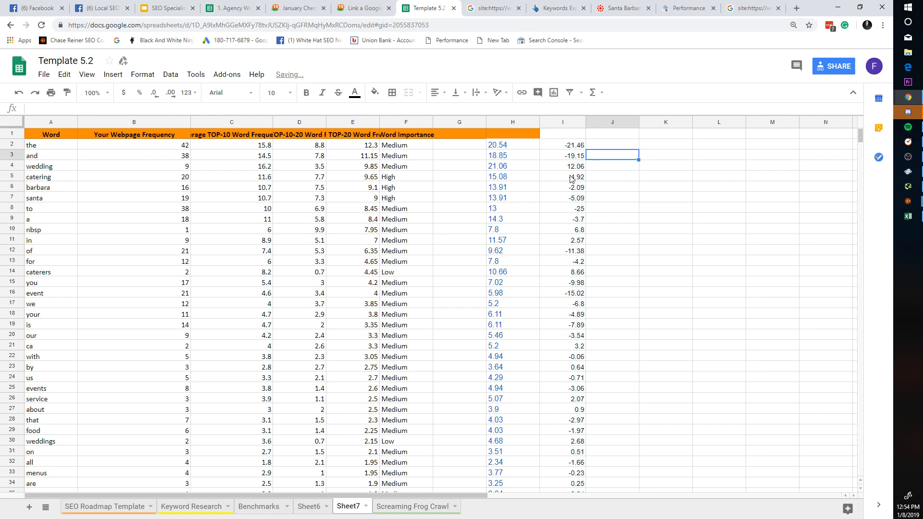
left_click(574, 145)
Step: Undo a column I sort that moved the header row, then select the header row
left_click(579, 122)
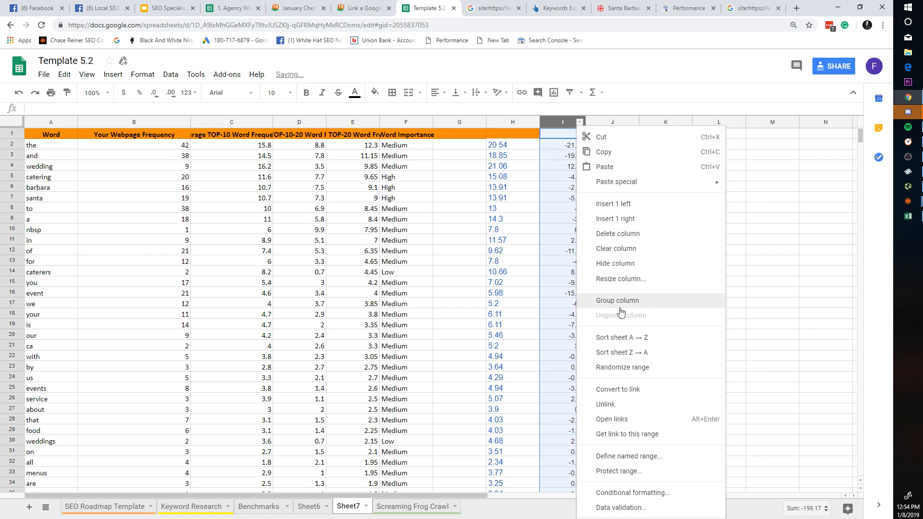
left_click(625, 354)
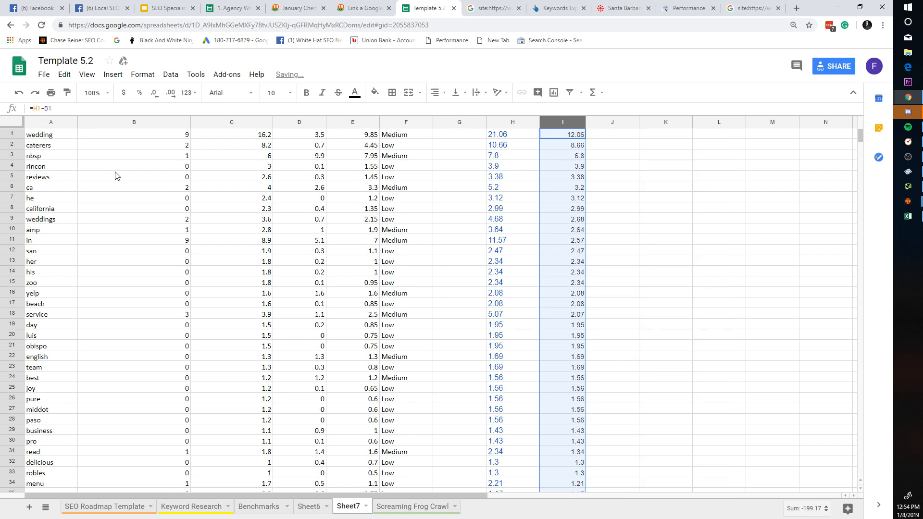
key("ctrl+z")
left_click(13, 124)
left_click(49, 143)
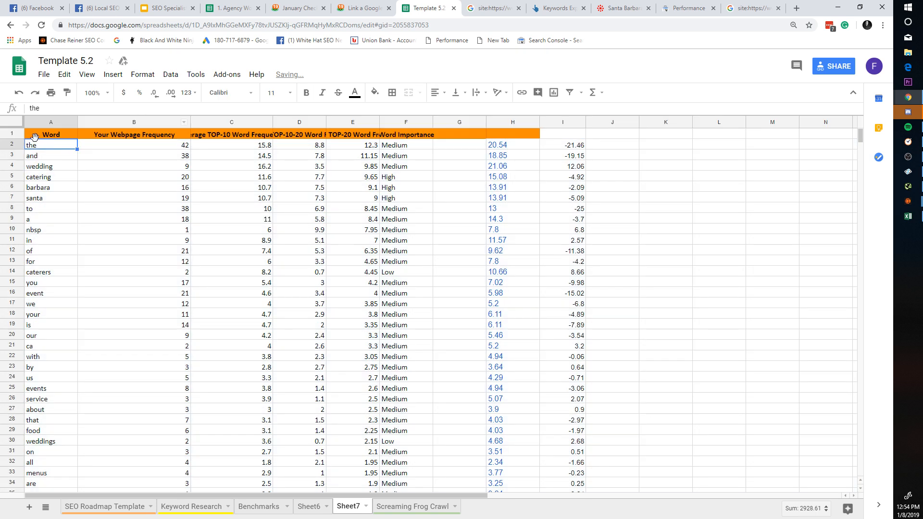
left_click(12, 134)
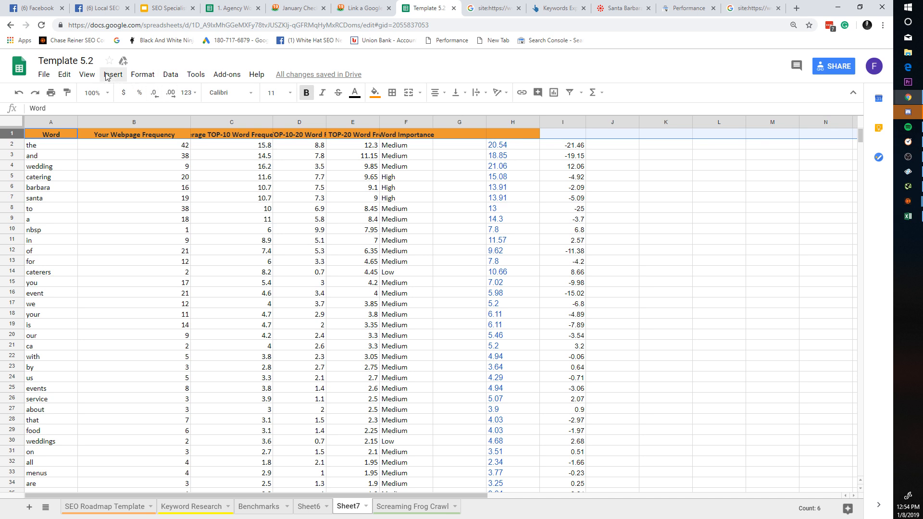
Step: Freeze the header row at the top of Sheet7
left_click(124, 78)
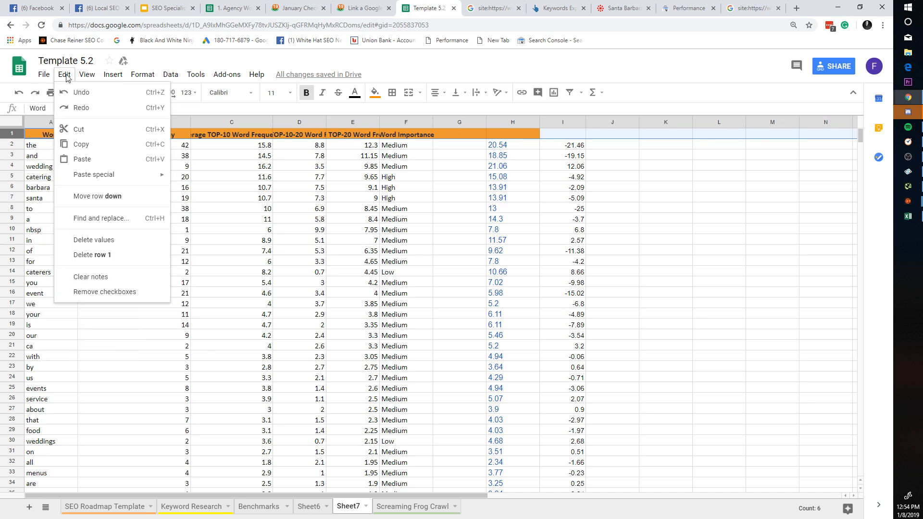
mouse_move(64, 75)
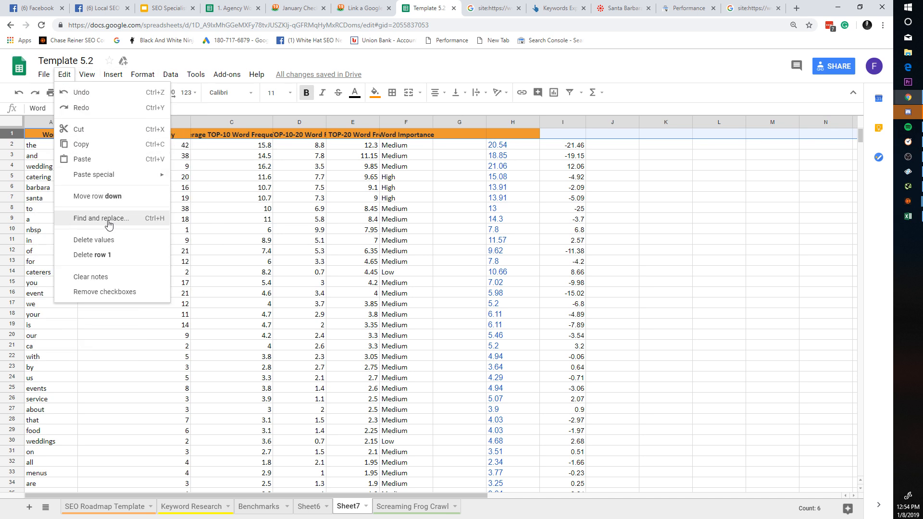
mouse_move(170, 76)
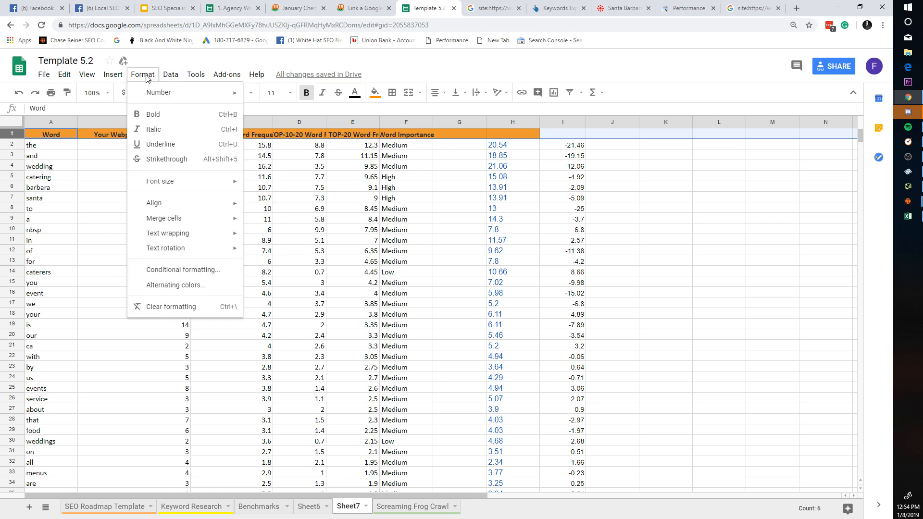
mouse_move(95, 78)
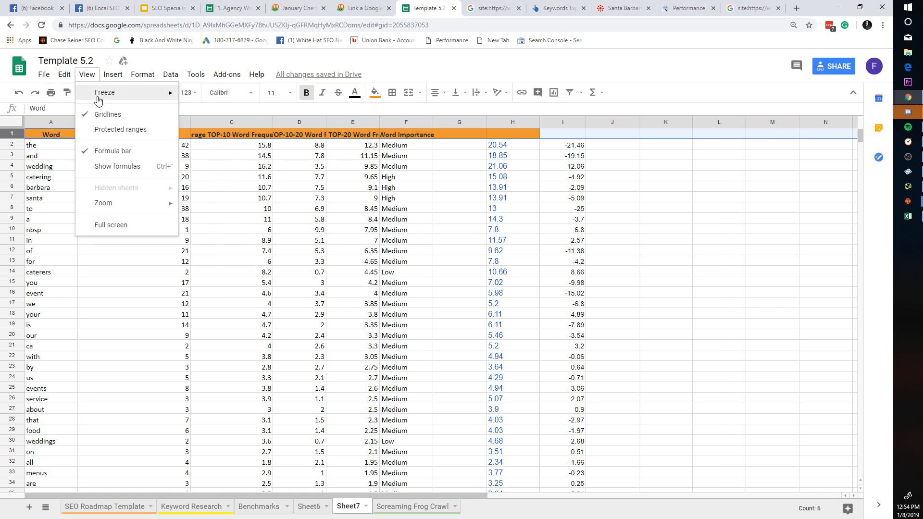
mouse_move(115, 92)
left_click(223, 111)
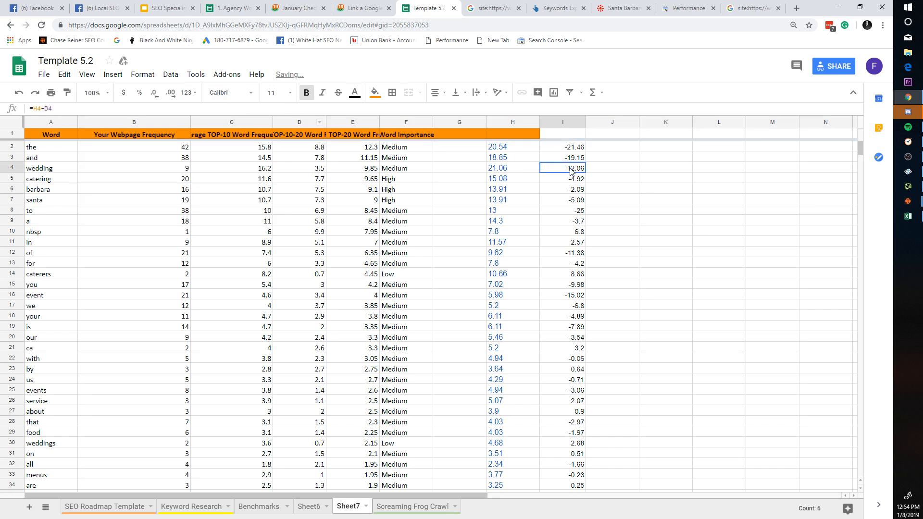
Step: Sort Sheet7 A→Z by column I, then spot-check values like 42, 15.8 and 5.3
left_click(579, 122)
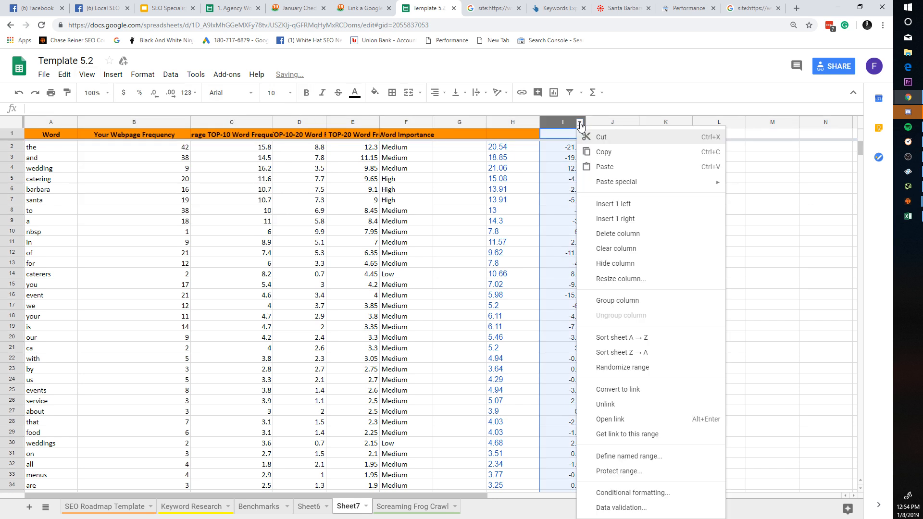
left_click(666, 340)
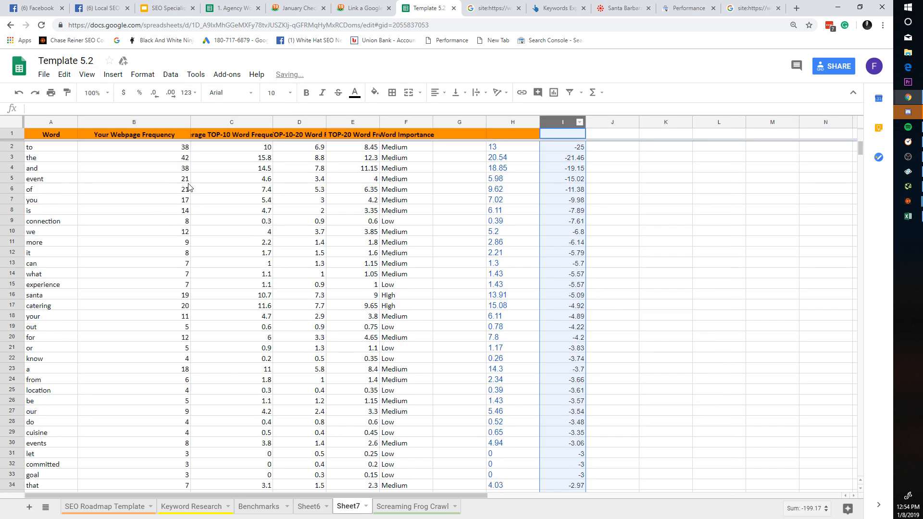
left_click(64, 173)
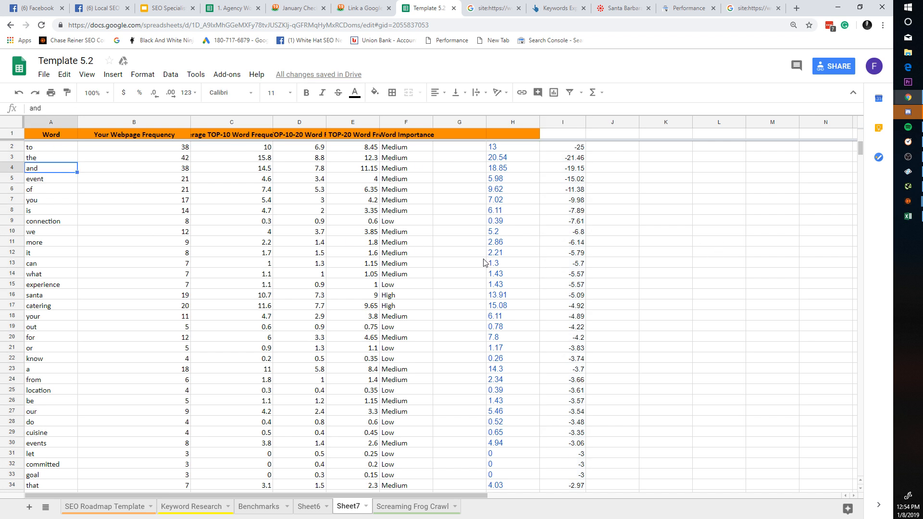
key("Down")
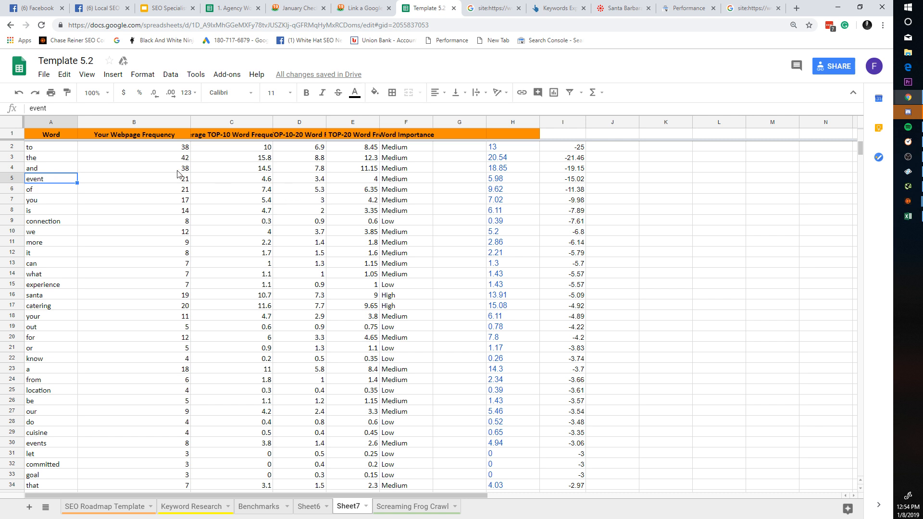
left_click(171, 150)
left_click(298, 190)
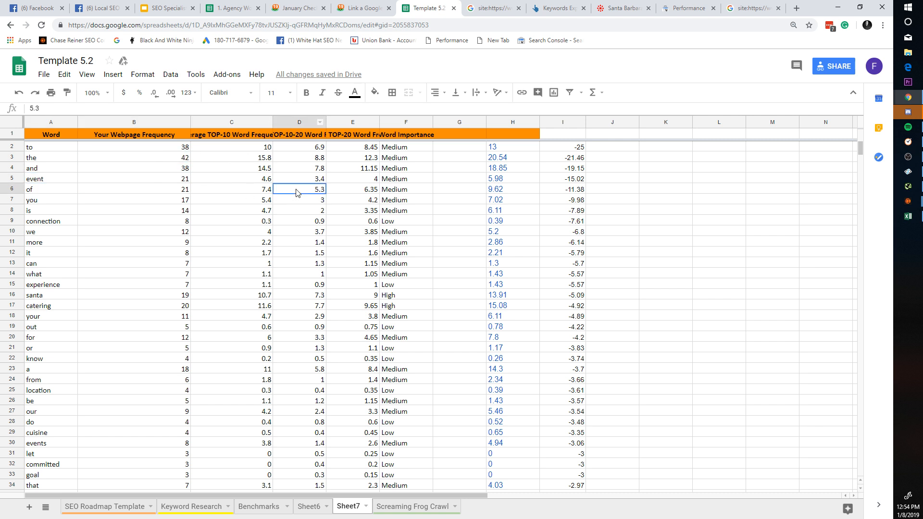
left_click(160, 149)
left_click(215, 158)
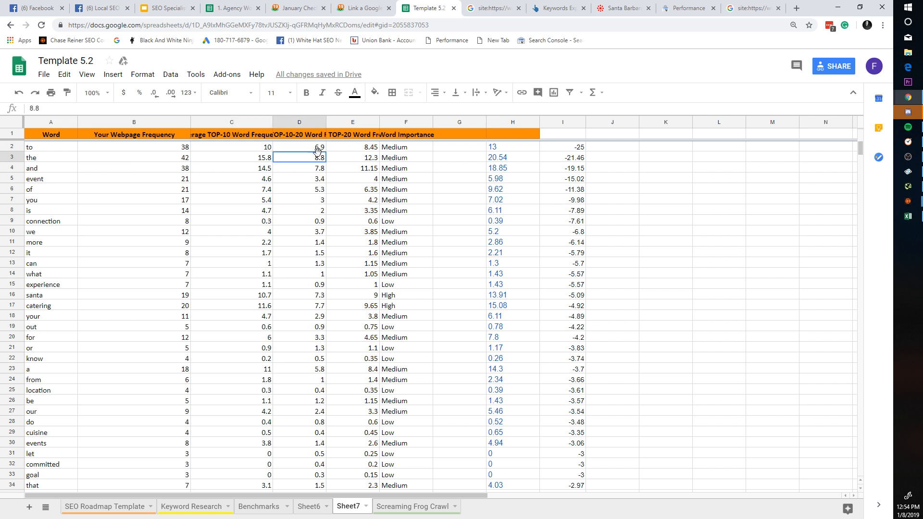
left_click(171, 163)
left_click(296, 163)
left_click(155, 162)
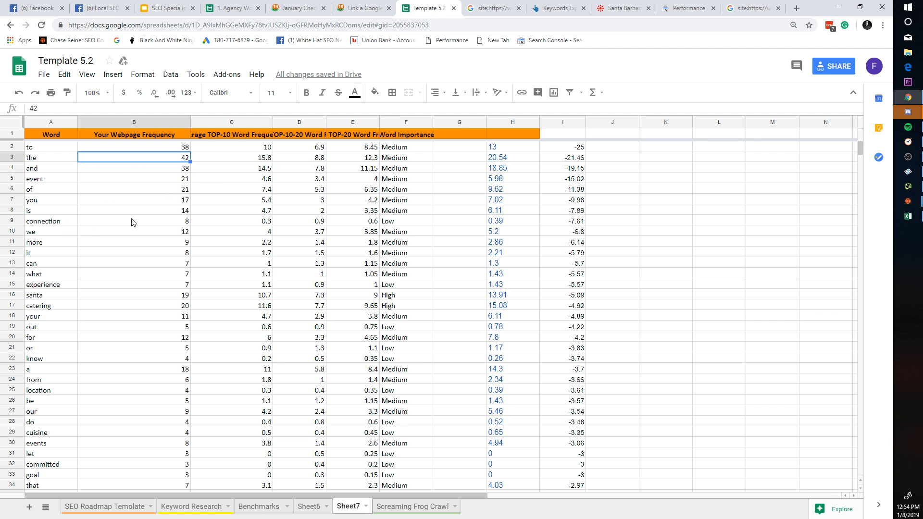
Step: Insert an empty column A and mark x beside event and experience
right_click(44, 126)
left_click(91, 199)
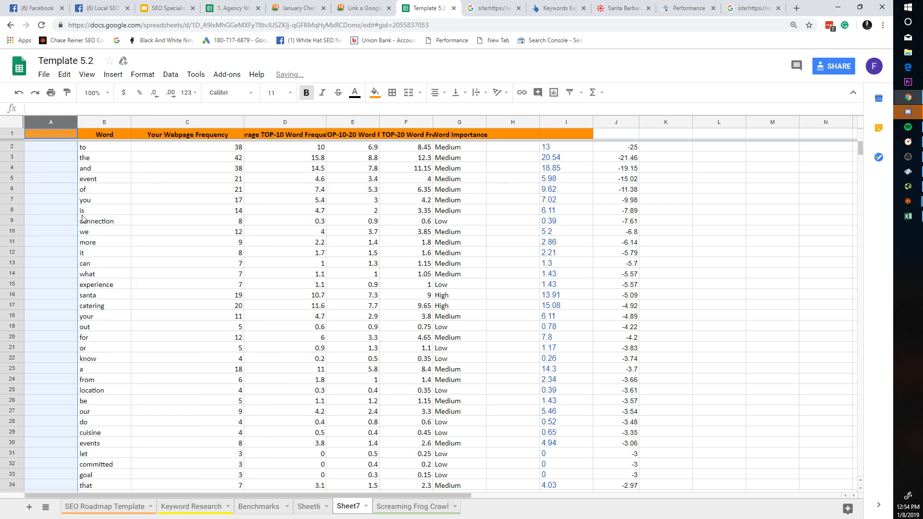
left_click(54, 180)
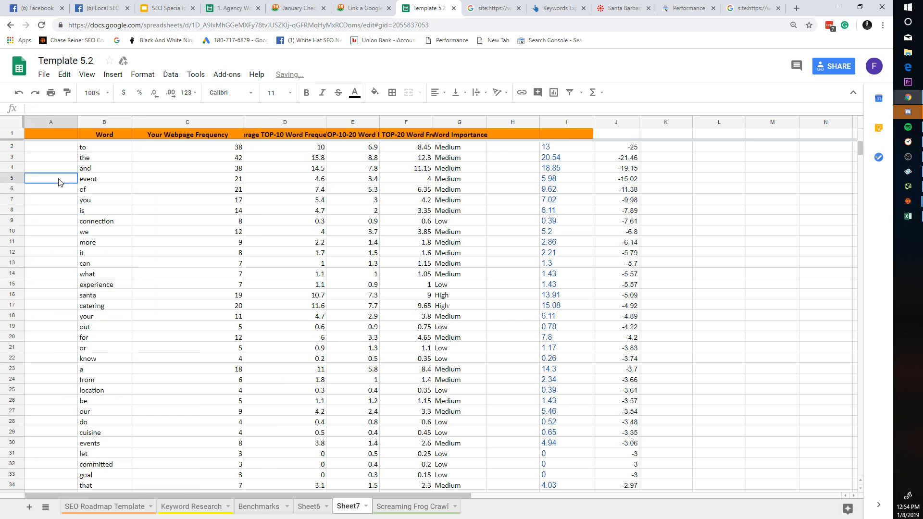
type("x")
left_click(63, 232)
left_click(63, 243)
left_click(65, 274)
left_click(66, 285)
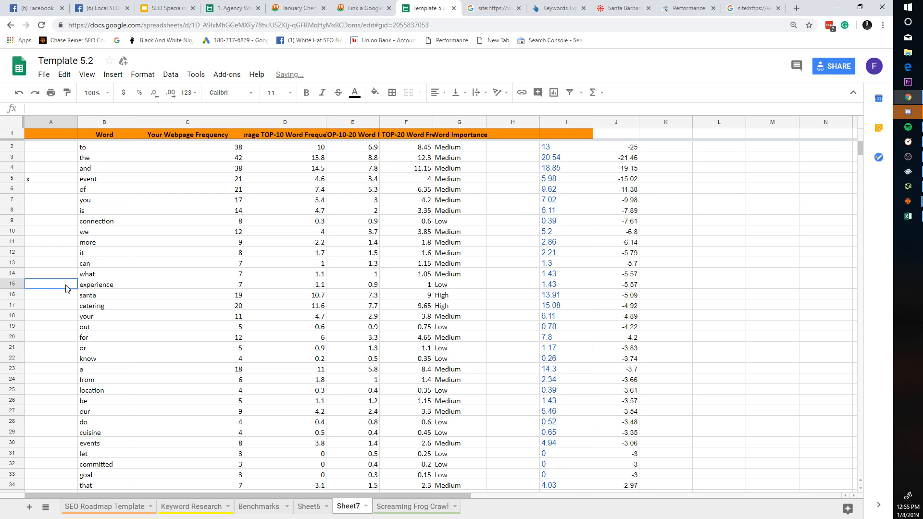
type("x")
Step: Mark x beside santa, catering and caterer further down column A
left_click(71, 295)
type("x")
left_click(72, 306)
type("x")
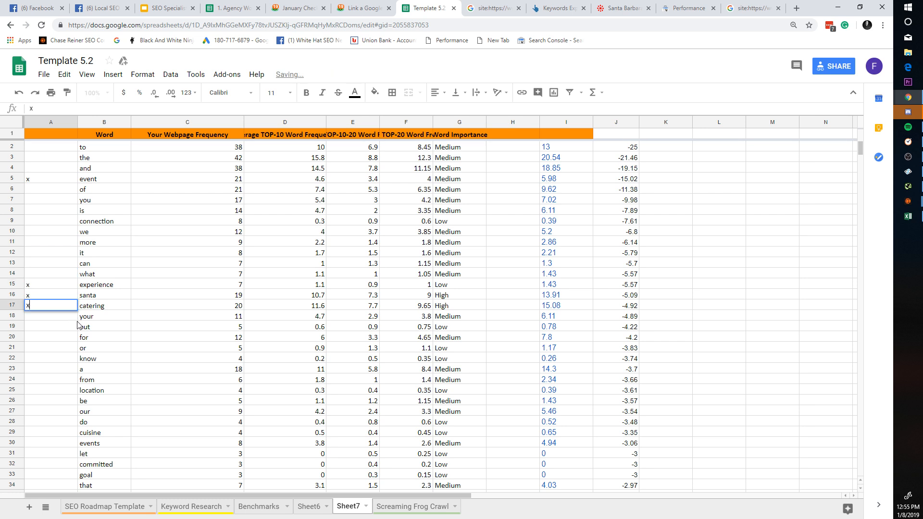
scroll(66, 394, "down", 2)
left_click(67, 404)
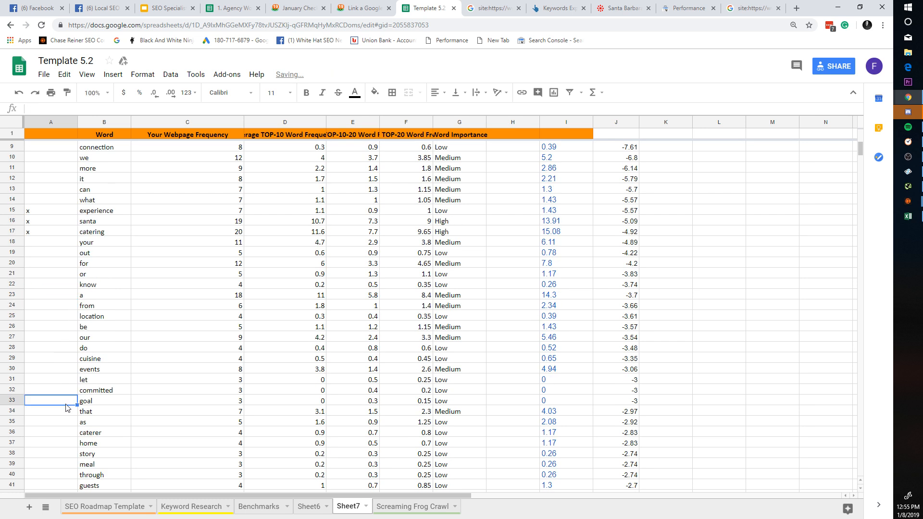
scroll(67, 396, "down", 1)
left_click(67, 401)
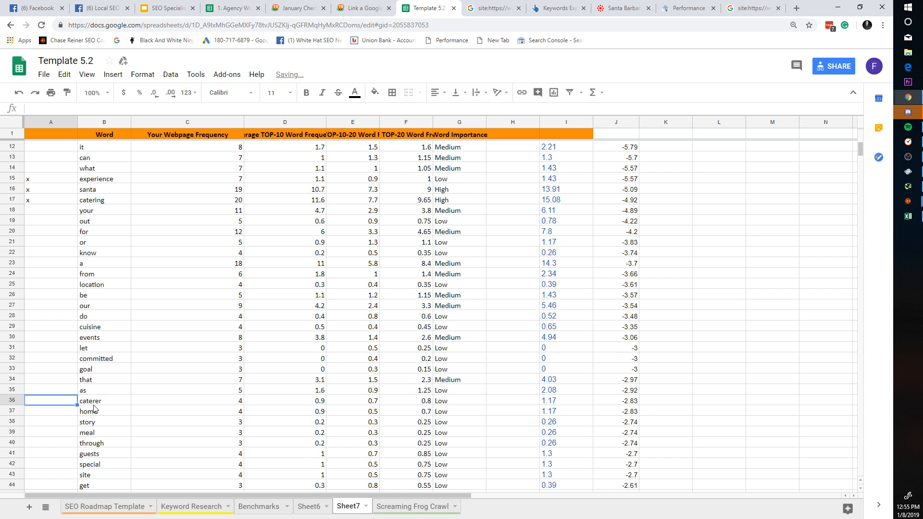
type("x")
left_click(389, 390)
Step: Check the x beside event and select the new marker column
scroll(468, 417, "up", 3)
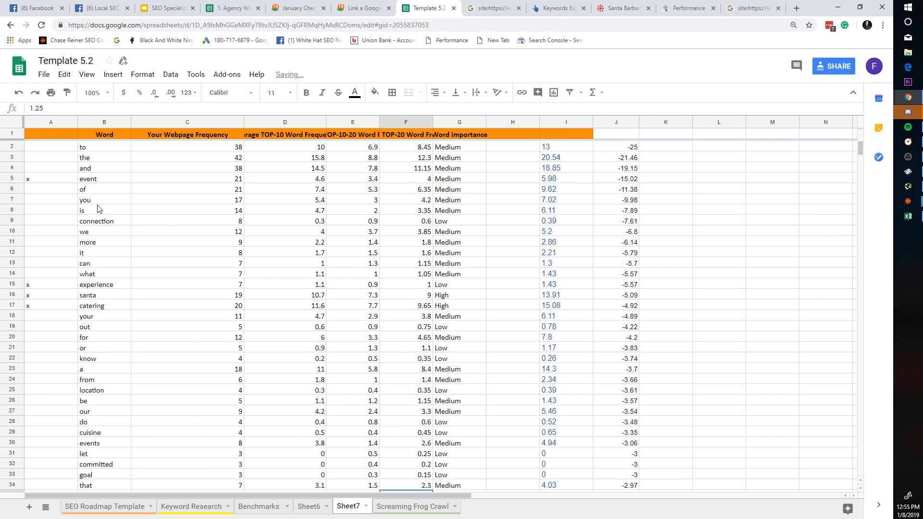
left_click(69, 182)
left_click(95, 183)
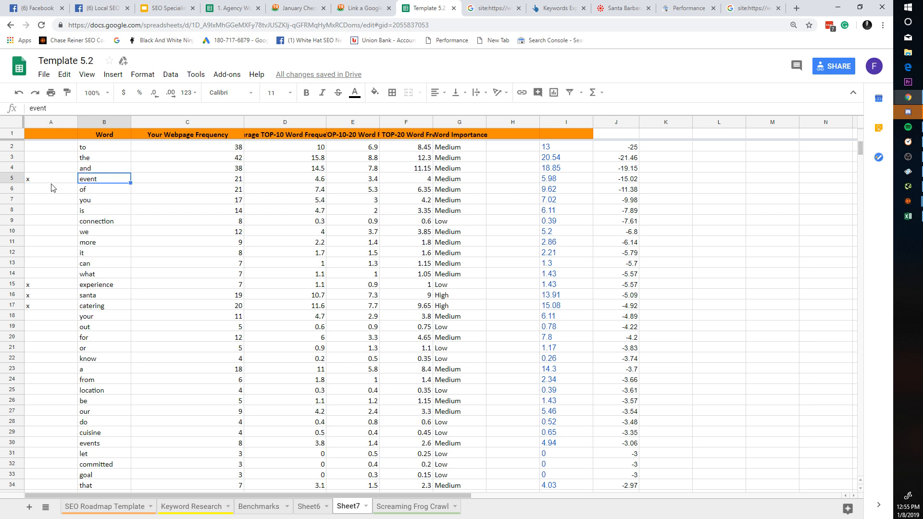
left_click(58, 122)
left_click(72, 122)
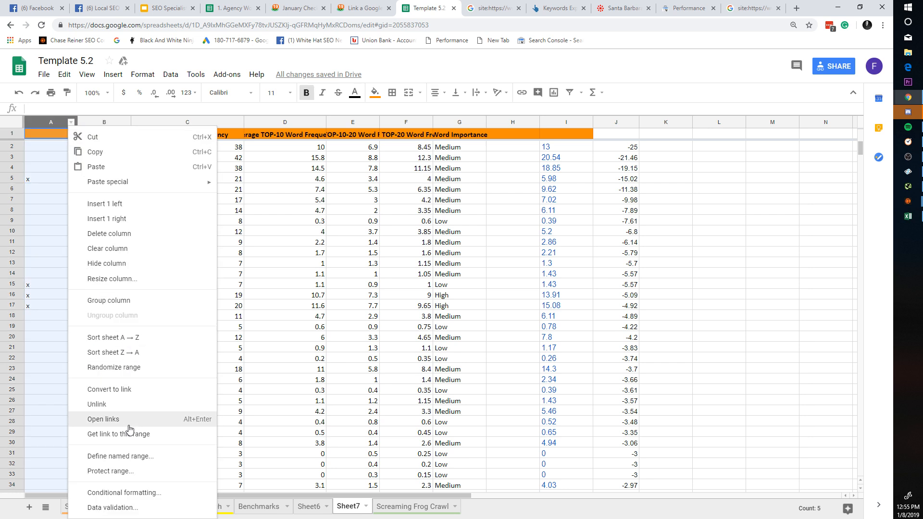
left_click(133, 367)
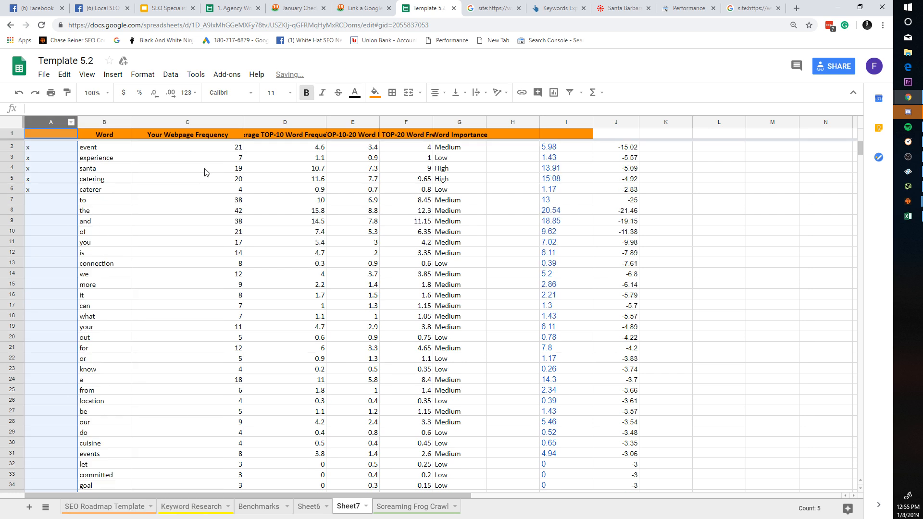
key("ctrl+z")
left_click(137, 222)
left_click(86, 183)
left_click(20, 178)
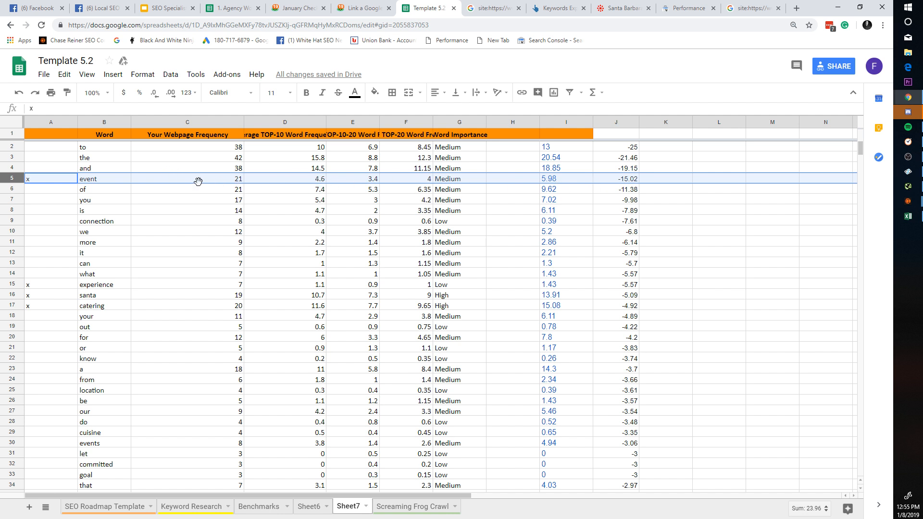
left_click(392, 201)
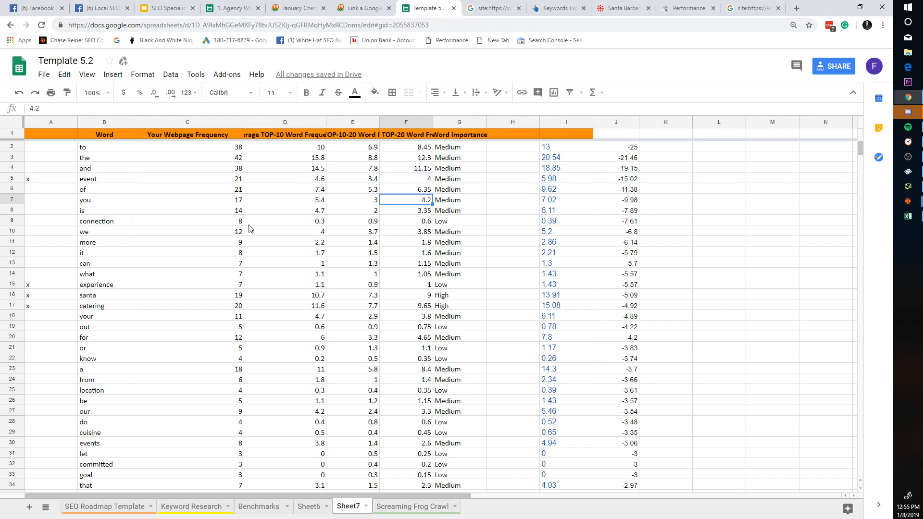
left_click(74, 183)
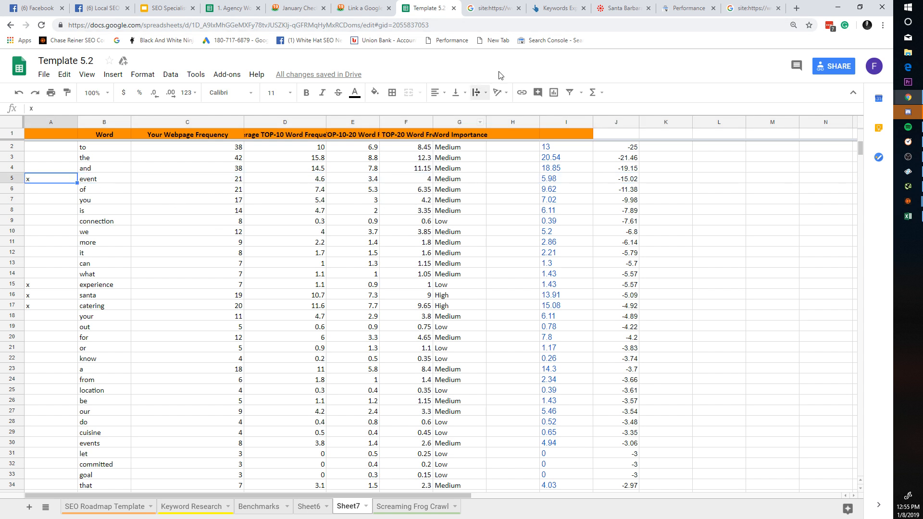
Step: Find 'event' on the Catering Connection homepage and review its matches
left_click(611, 8)
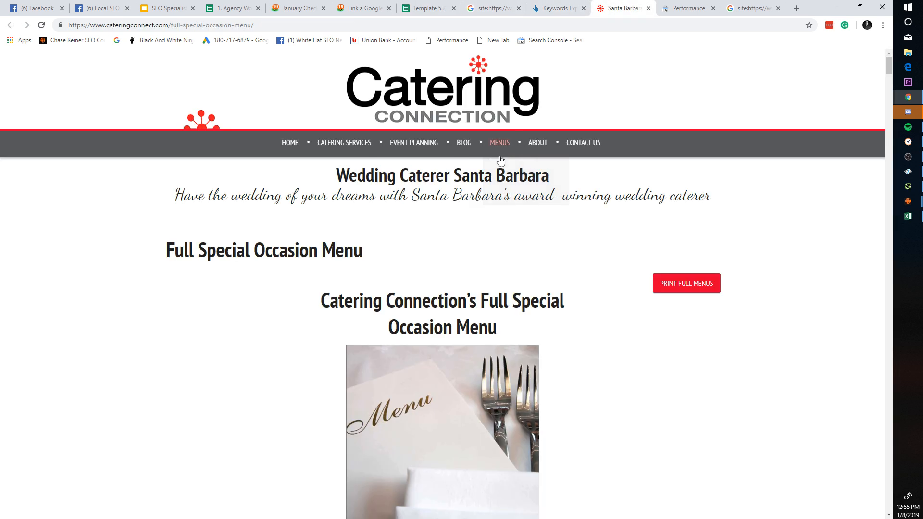
key("ctrl+f")
left_click(463, 107)
key("ctrl+f")
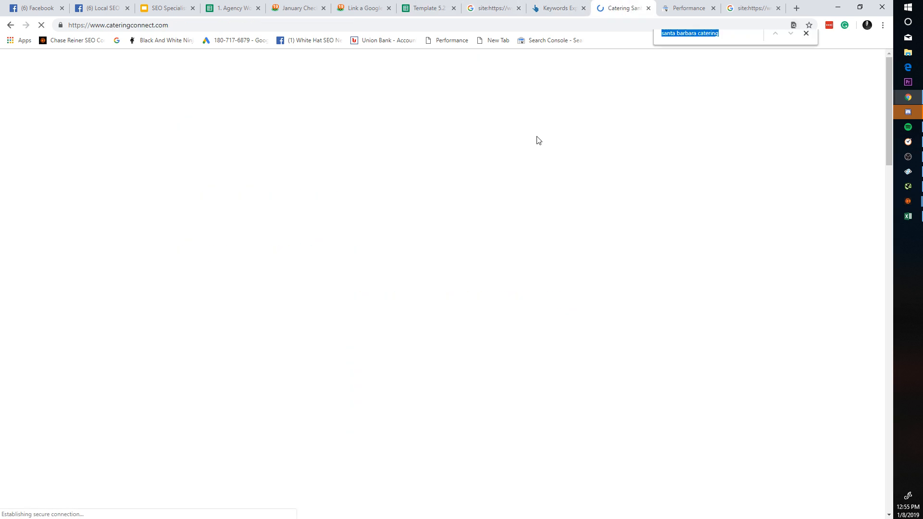
type("event")
scroll(535, 165, "down", 8)
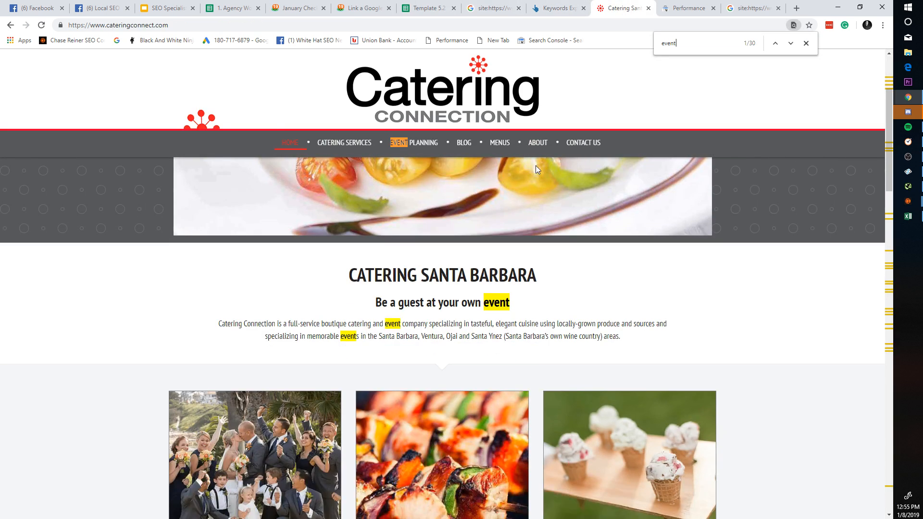
scroll(542, 274, "down", 15)
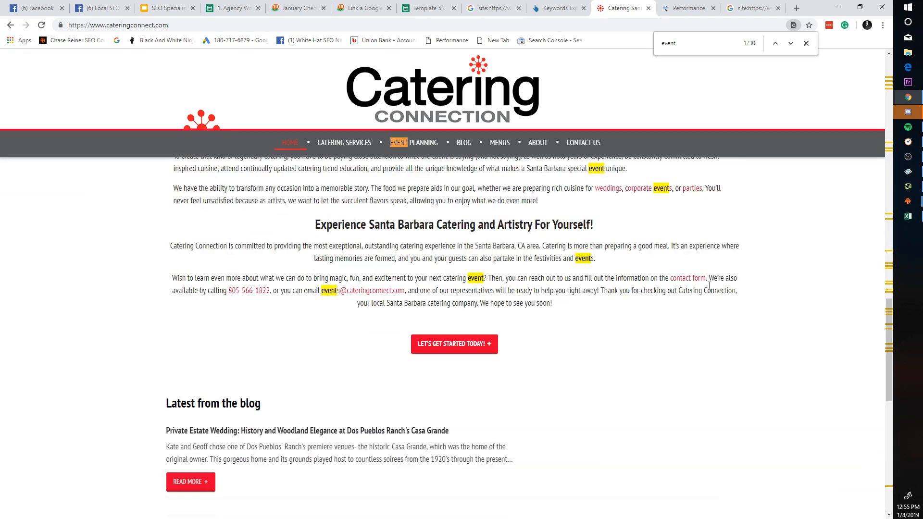
scroll(725, 293, "up", 8)
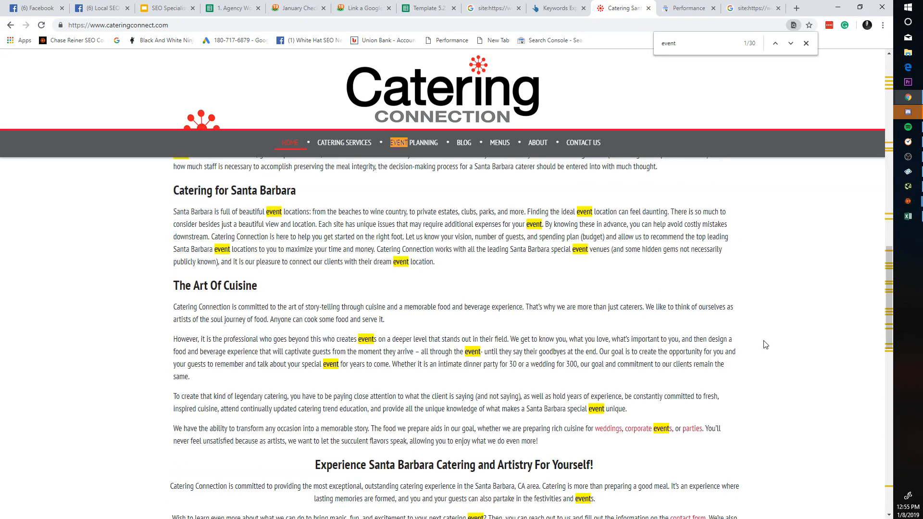
scroll(765, 345, "up", 6)
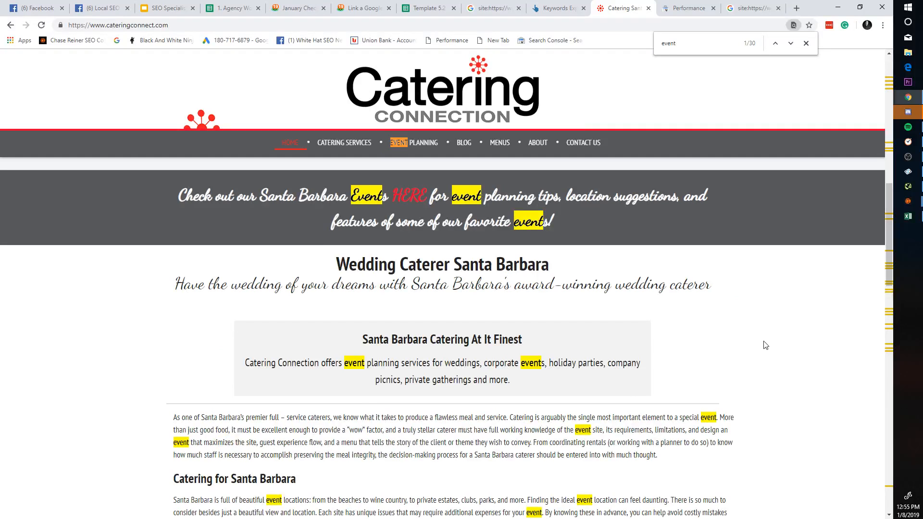
scroll(643, 345, "up", 8)
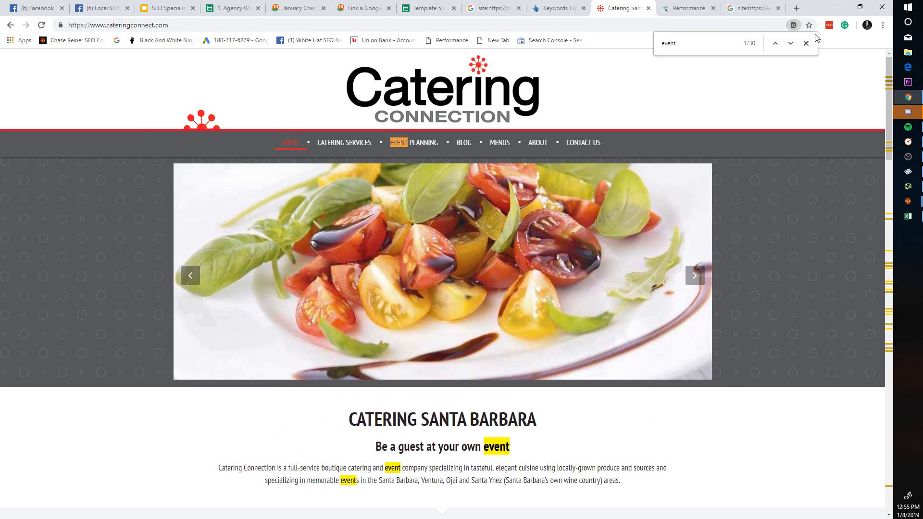
left_click(806, 43)
Step: Scroll down through the rest of the homepage content
scroll(694, 314, "down", 3)
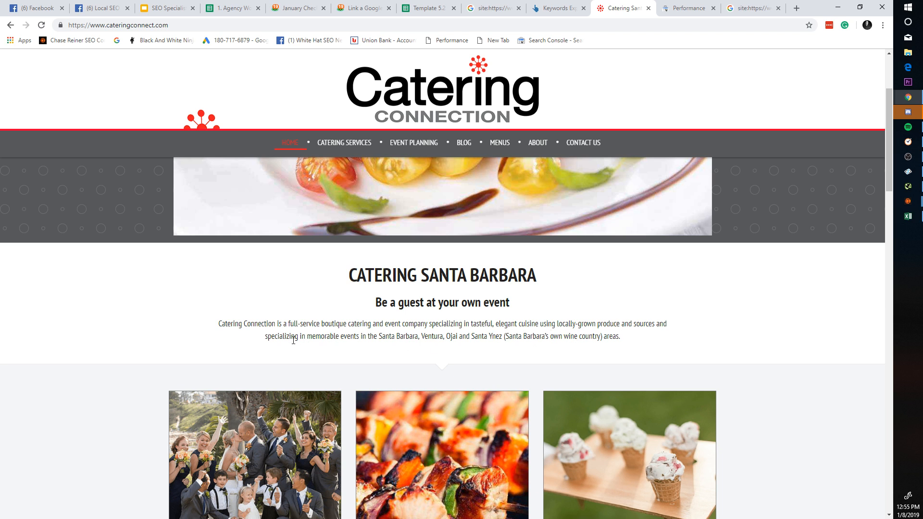
scroll(398, 340, "down", 6)
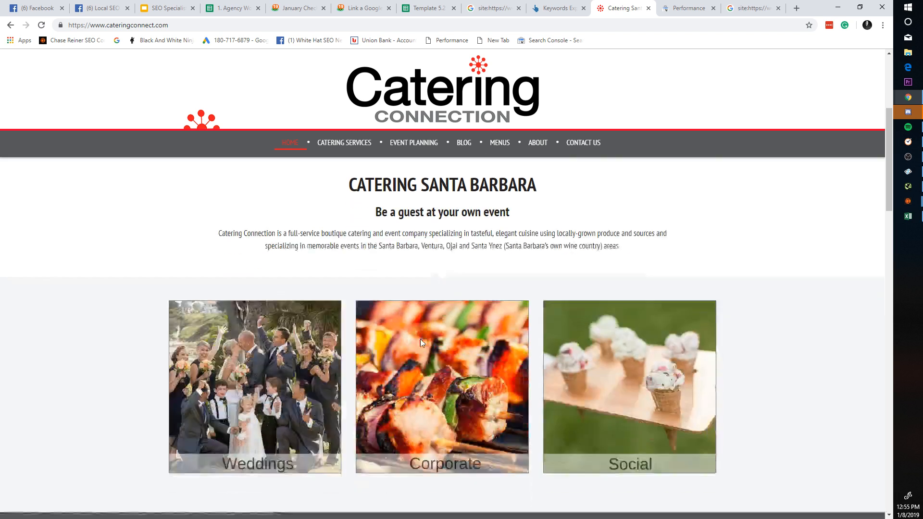
scroll(243, 259, "down", 2)
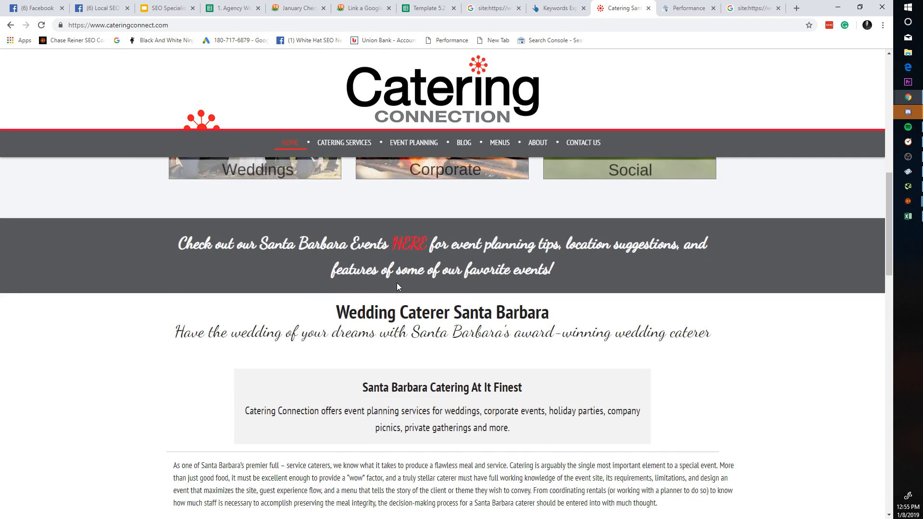
scroll(398, 284, "down", 1)
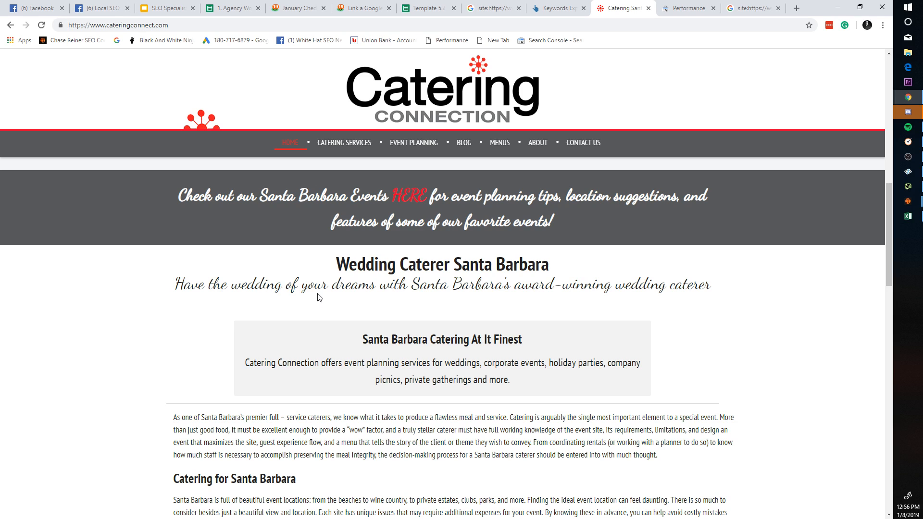
scroll(455, 306, "down", 2)
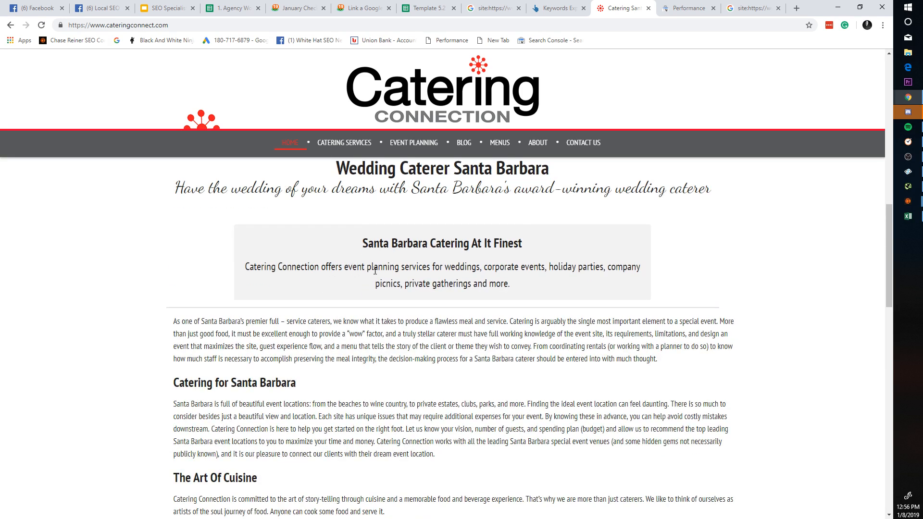
scroll(375, 271, "down", 4)
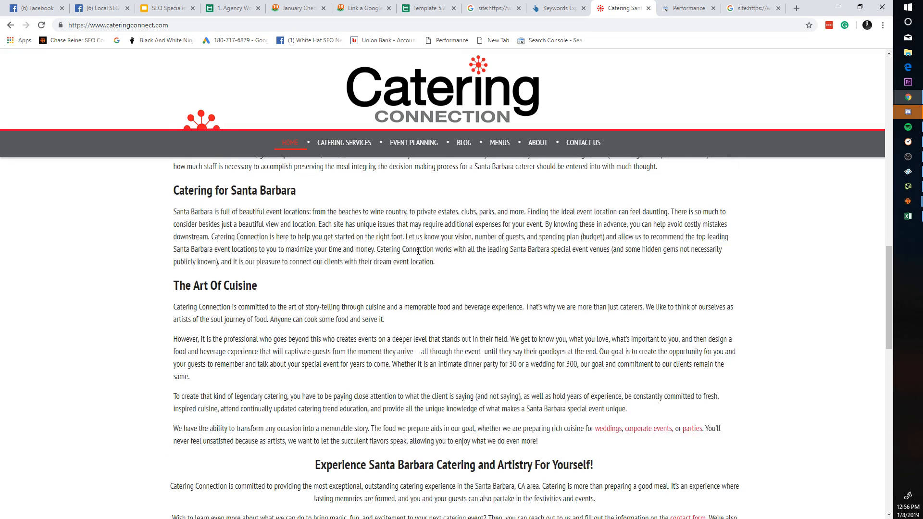
scroll(418, 251, "down", 1)
scroll(418, 251, "up", 1)
Step: Search the homepage for 'event' again and scan where it appears
key("ctrl+f")
type("eve")
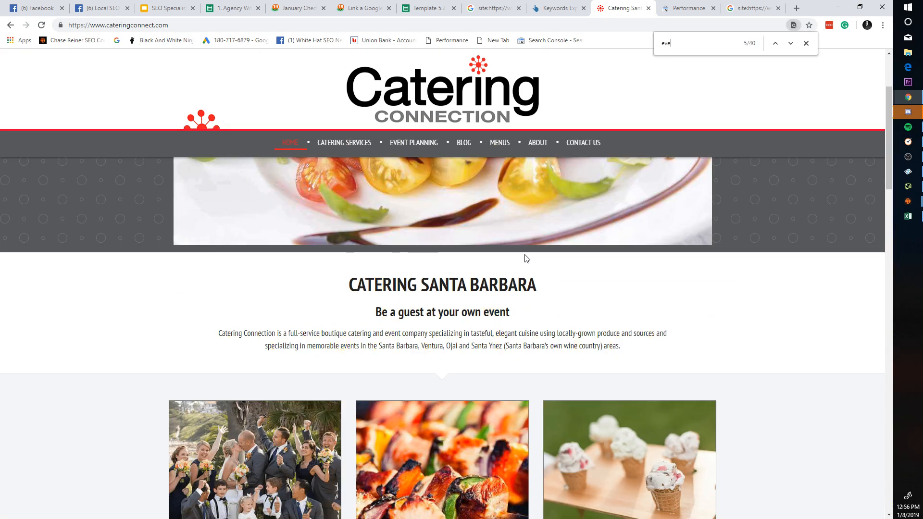
type("nt")
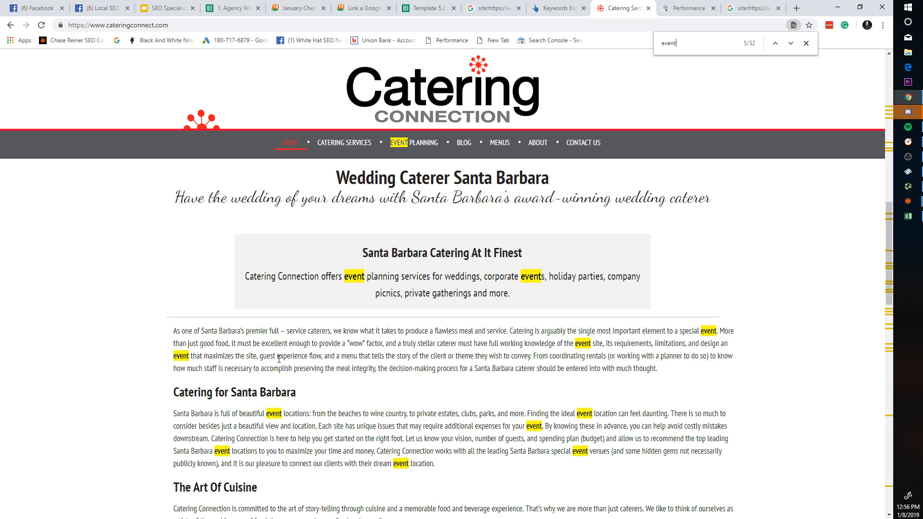
scroll(447, 351, "down", 3)
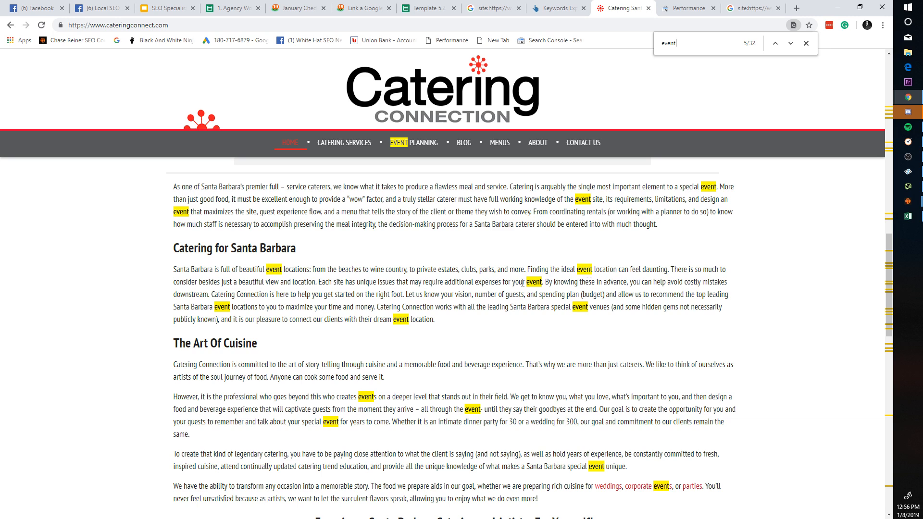
scroll(522, 282, "down", 8)
scroll(551, 291, "up", 20)
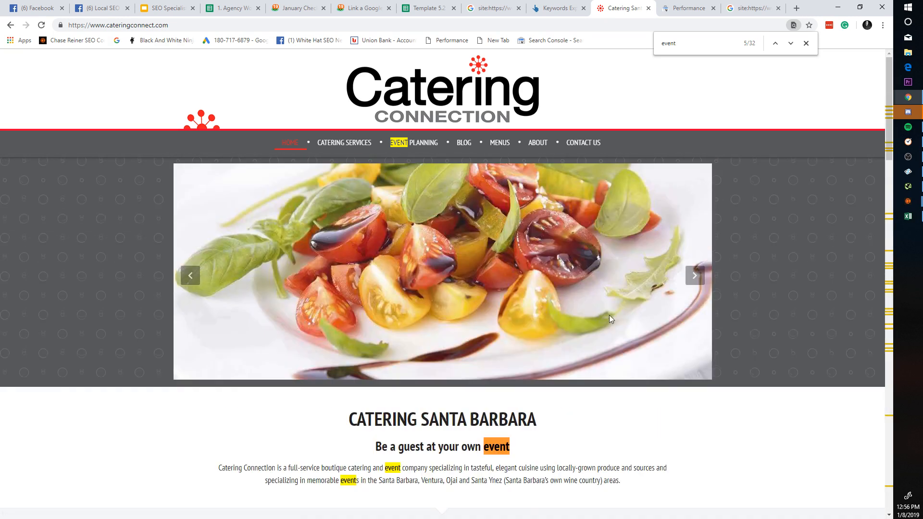
left_click(907, 216)
left_click(307, 258)
left_click(520, 10)
scroll(610, 251, "down", 10)
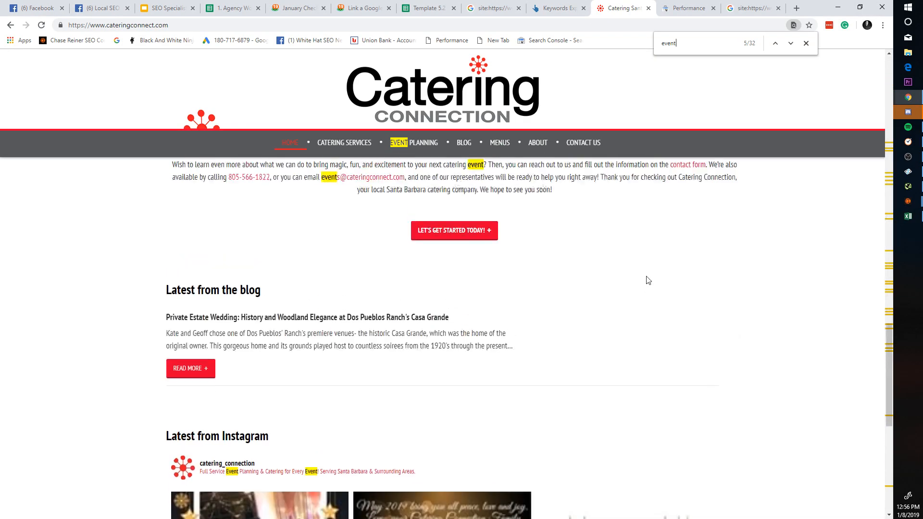
scroll(649, 281, "down", 5)
scroll(693, 278, "up", 15)
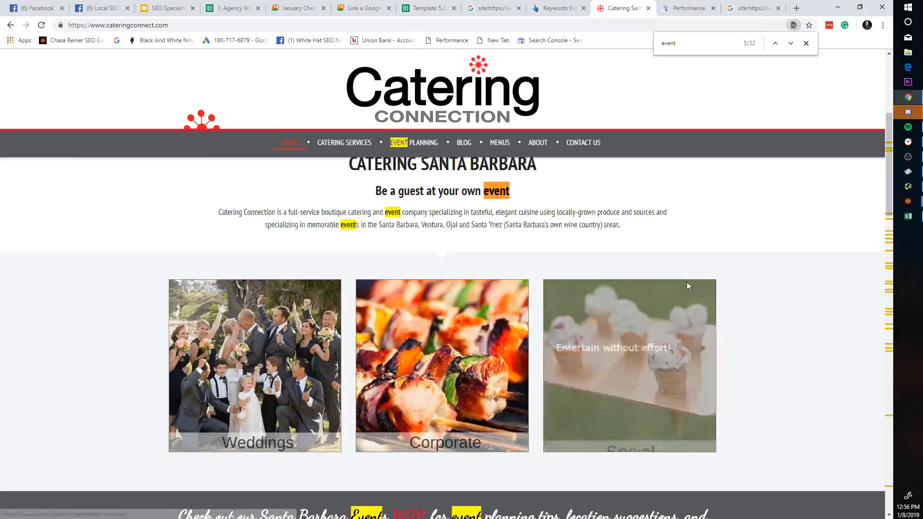
scroll(688, 284, "up", 5)
Step: Search the homepage for 'catering', then move to the site: search results
left_click(559, 7)
left_click(608, 7)
scroll(552, 174, "down", 4)
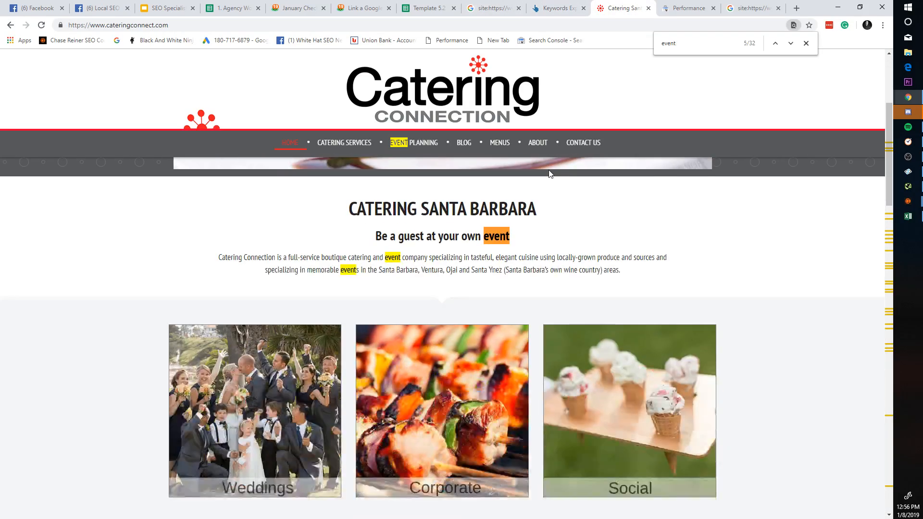
key("ctrl+f")
type("catering")
scroll(583, 157, "down", 5)
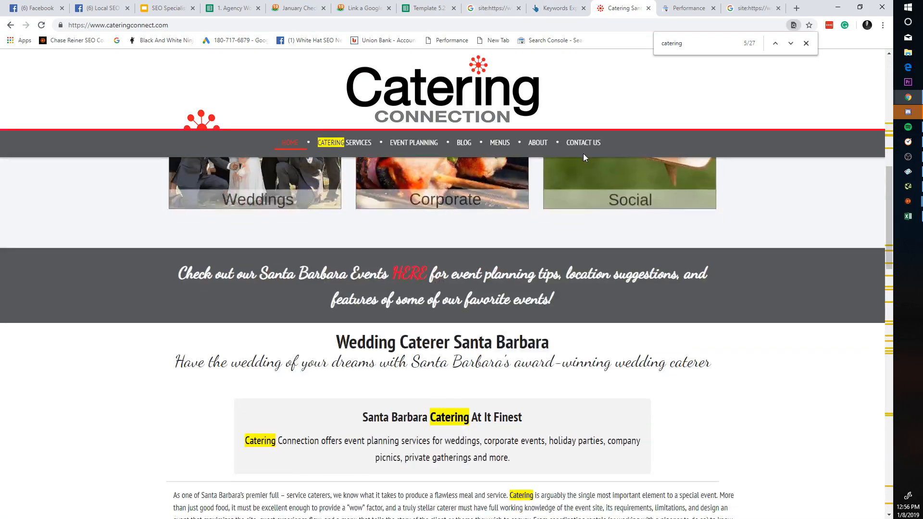
scroll(583, 157, "down", 6)
scroll(583, 157, "up", 6)
left_click(464, 5)
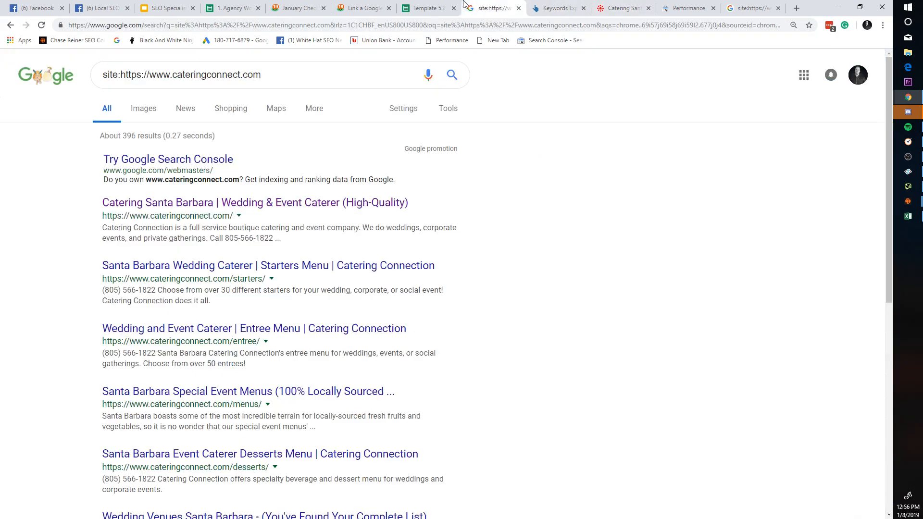
left_click(450, 7)
Step: Search Sheet7 of Template 5.2 for 'cater'
left_click(377, 7)
left_click(422, 7)
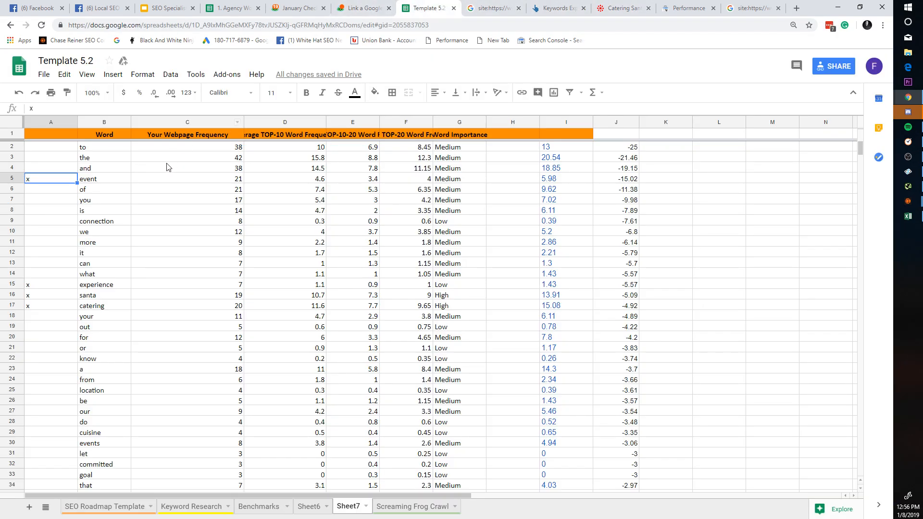
key("ctrl+f")
type("cater")
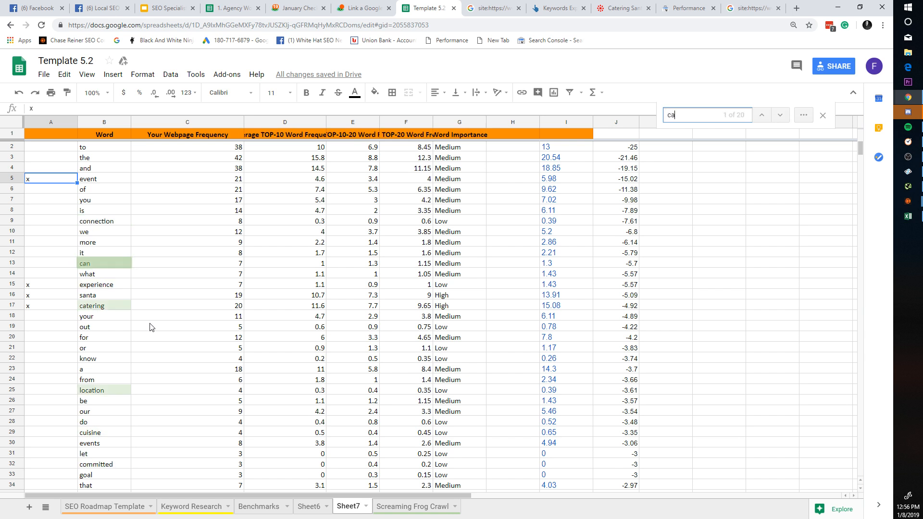
Step: Inspect catering's frequencies, averages, importance and difference formula
left_click(231, 306)
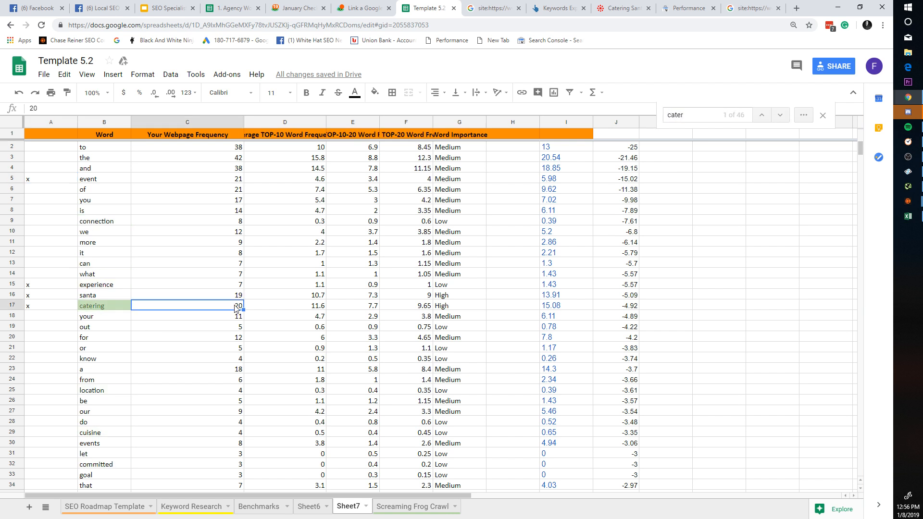
left_click(259, 311)
left_click(363, 308)
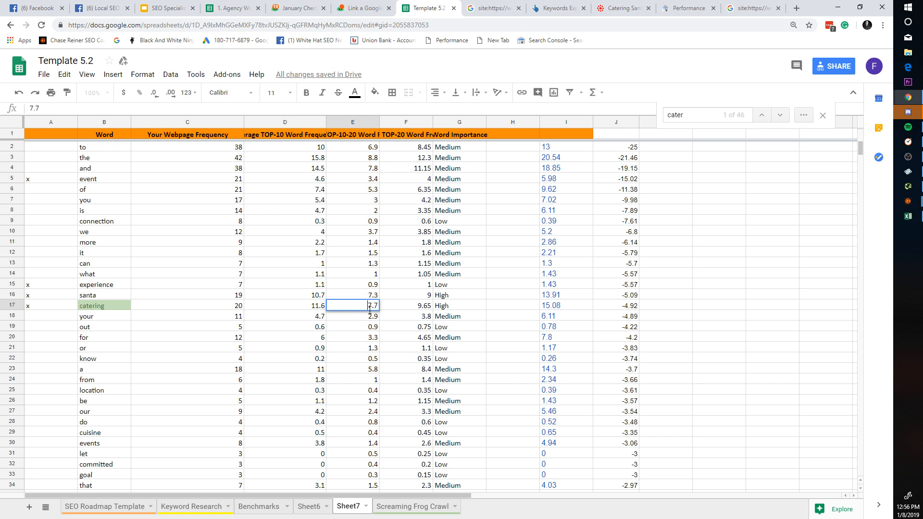
double_click(409, 310)
double_click(631, 308)
left_click(611, 358)
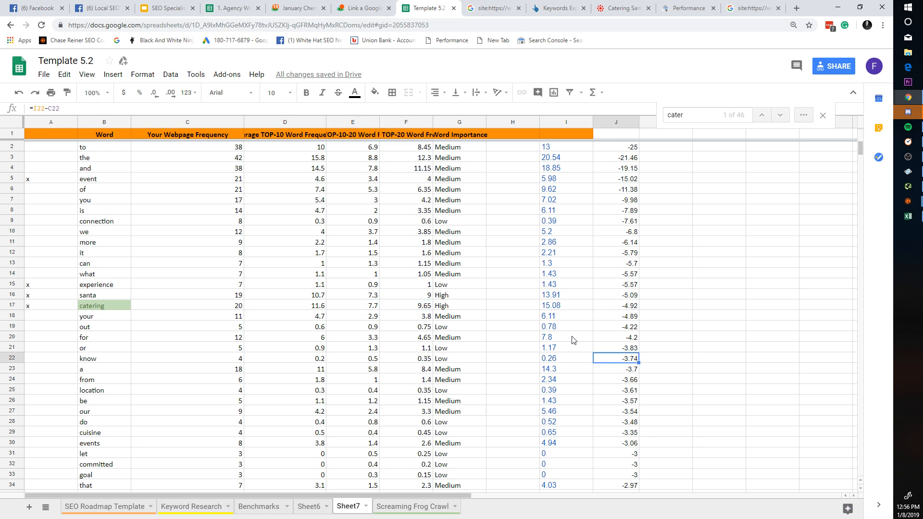
scroll(352, 288, "down", 10)
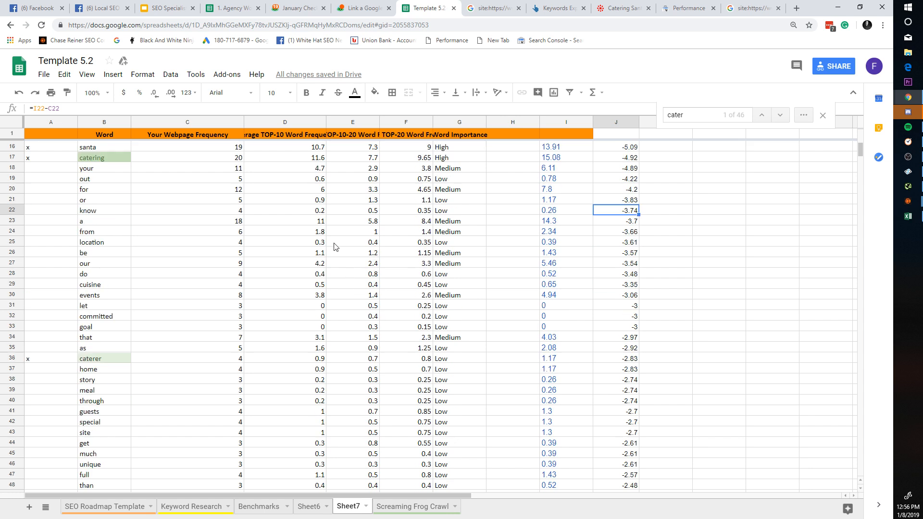
scroll(581, 342, "up", 10)
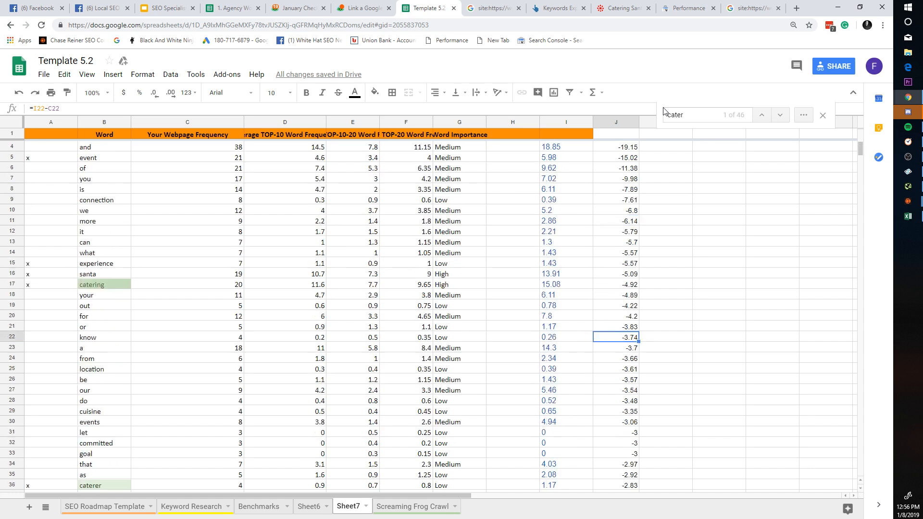
Step: Sort the sheet by column J from Z to A and close the search
left_click(630, 123)
right_click(630, 122)
left_click(827, 253)
scroll(827, 252, "up", 1)
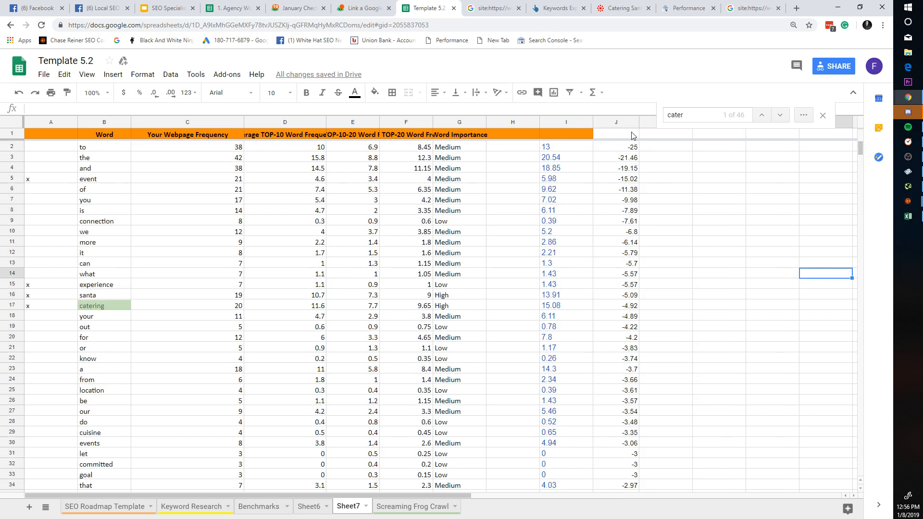
right_click(631, 123)
left_click(688, 338)
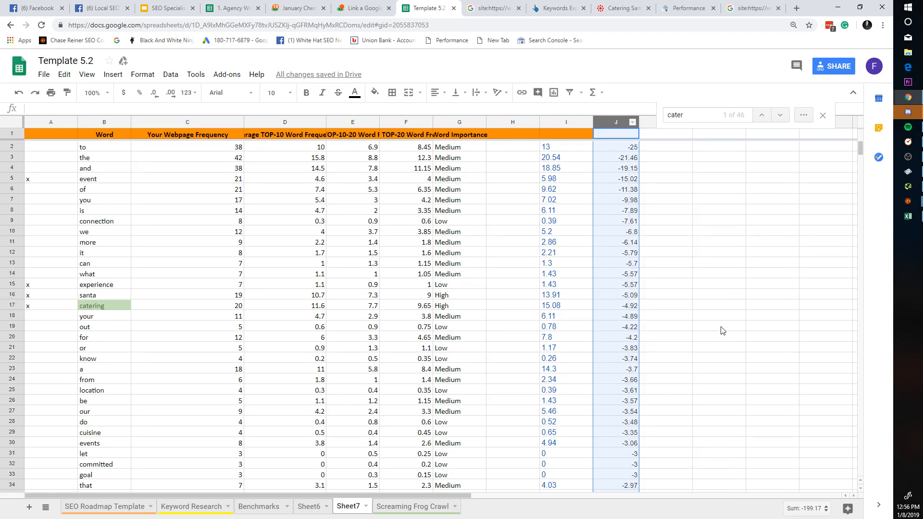
left_click(633, 122)
left_click(710, 357)
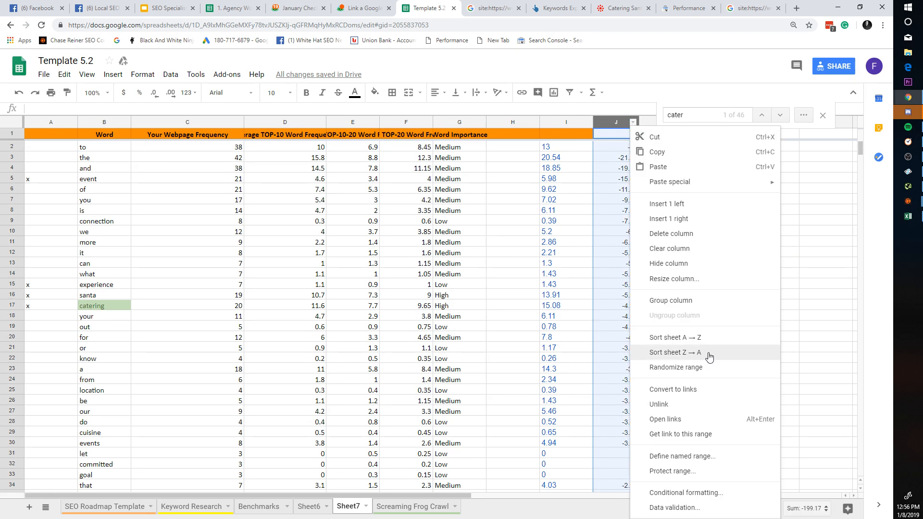
left_click(823, 114)
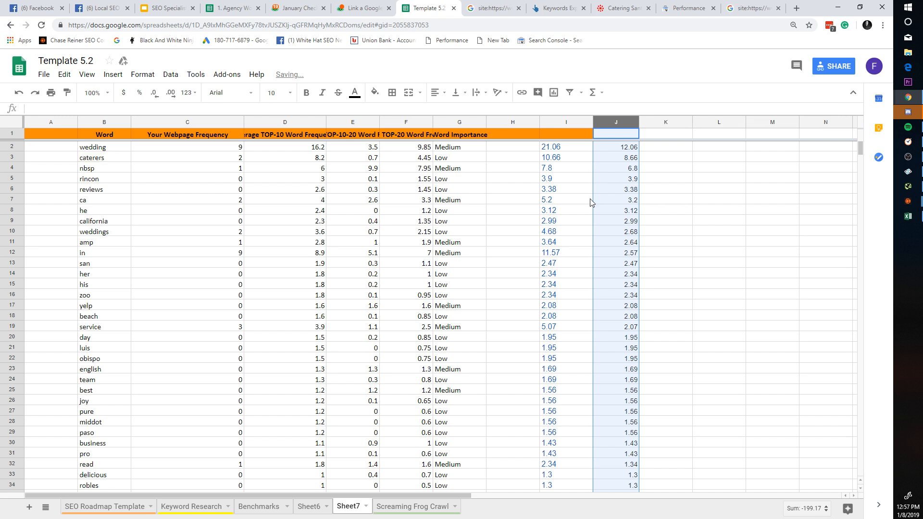
Step: Review the top-ranked words: caterers, reviews, weddings, english and business
left_click(104, 160)
key("Right")
key("Right")
key("Right")
key("Right")
key("Right")
key("Right")
key("Right")
key("Right")
left_click(266, 195)
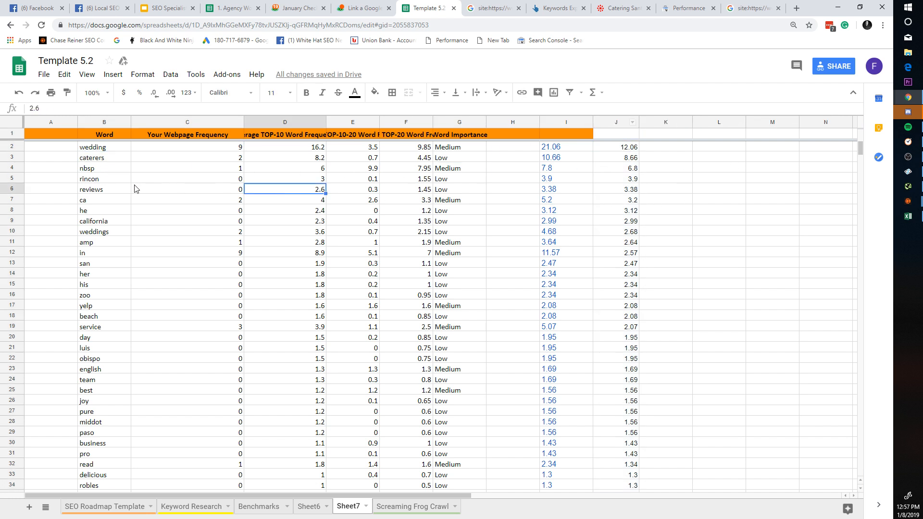
left_click(119, 193)
left_click(122, 234)
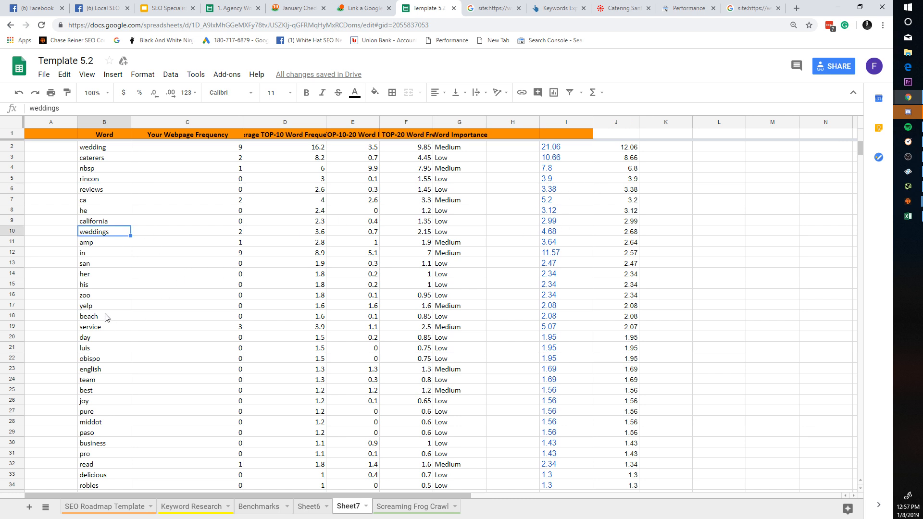
key("Down")
key("Down")
key("Down")
key("Down")
key("Down")
key("Down")
key("Down")
key("Down")
key("Down")
key("Down")
key("Down")
scroll(130, 423, "down", 2)
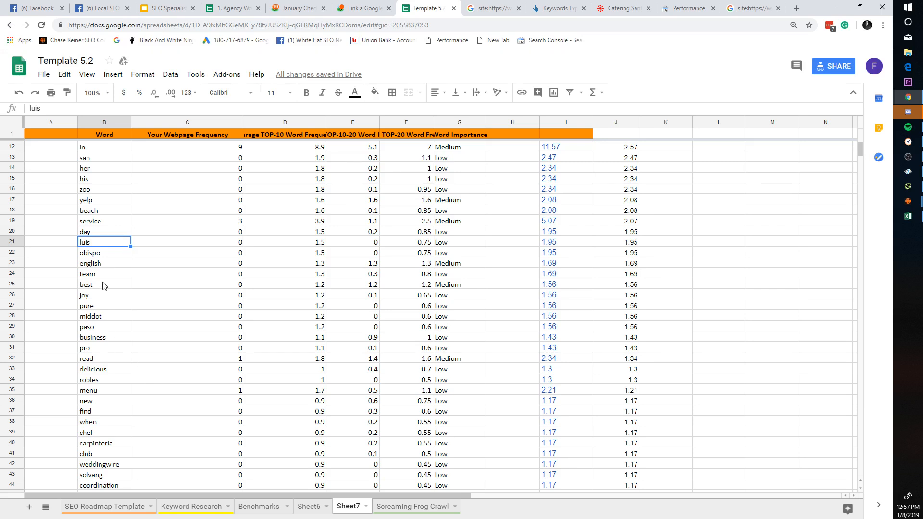
left_click(99, 268)
left_click(114, 339)
scroll(130, 361, "down", 5)
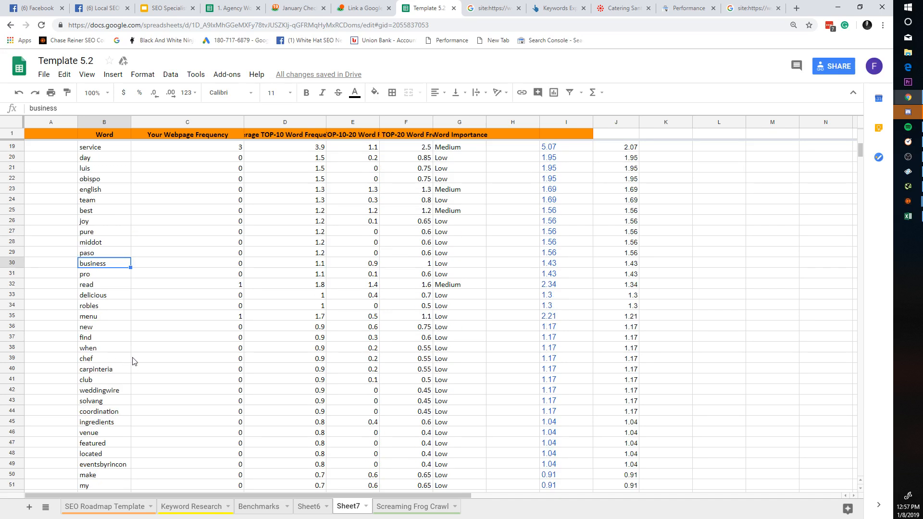
scroll(162, 361, "up", 8)
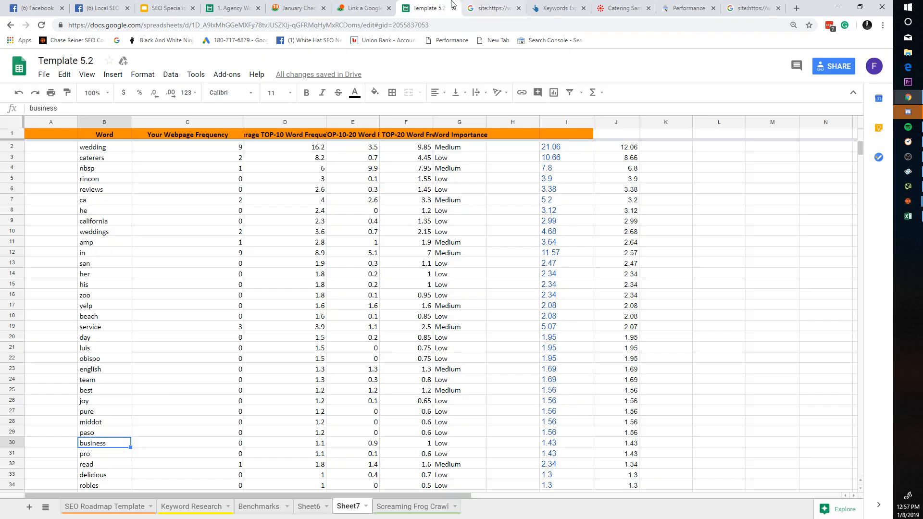
Step: Flip through the open browser tabs to the Catering Connection website
left_click(510, 7)
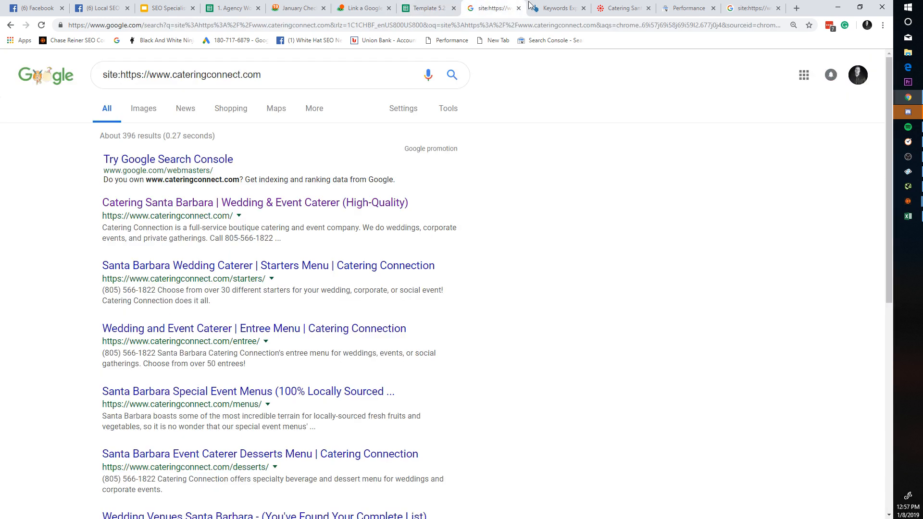
left_click(543, 7)
left_click(483, 6)
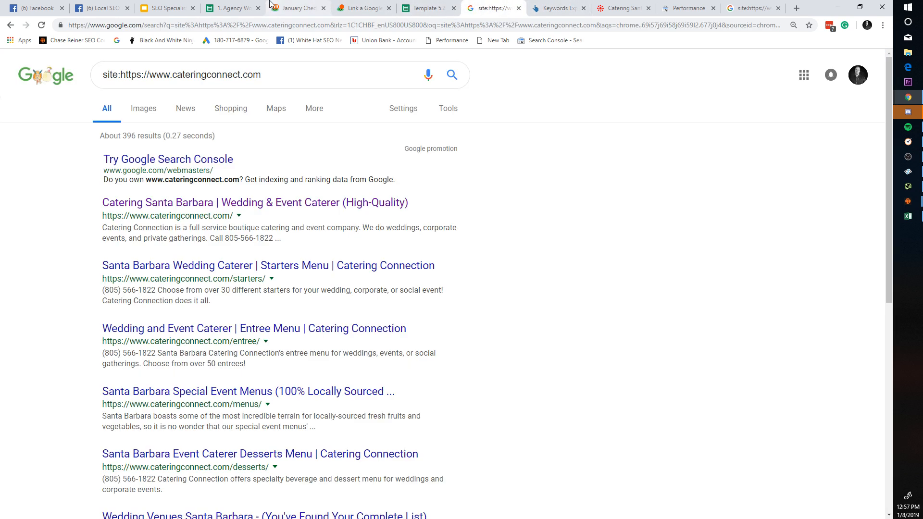
left_click(165, 8)
left_click(711, 8)
left_click(632, 7)
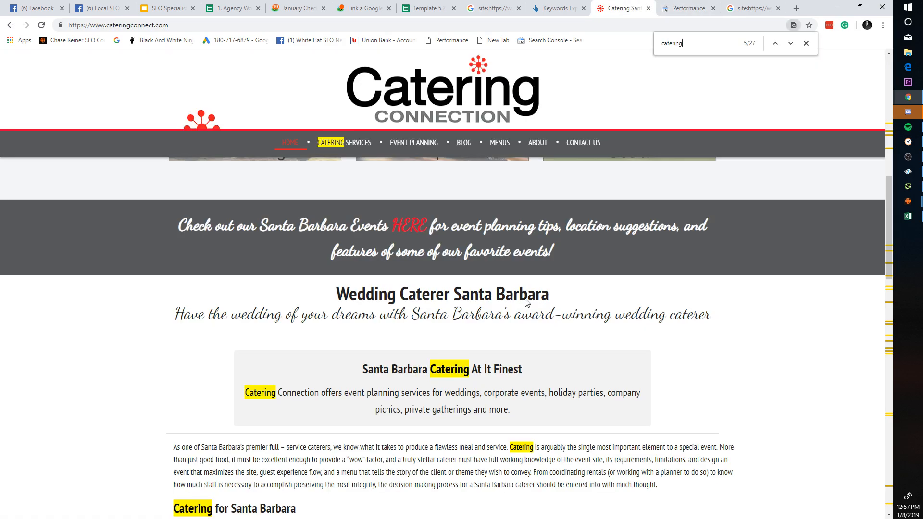
Step: Scroll through the homepage's 'catering' matches, then return to Template 5.2
scroll(525, 299, "down", 15)
scroll(609, 420, "up", 15)
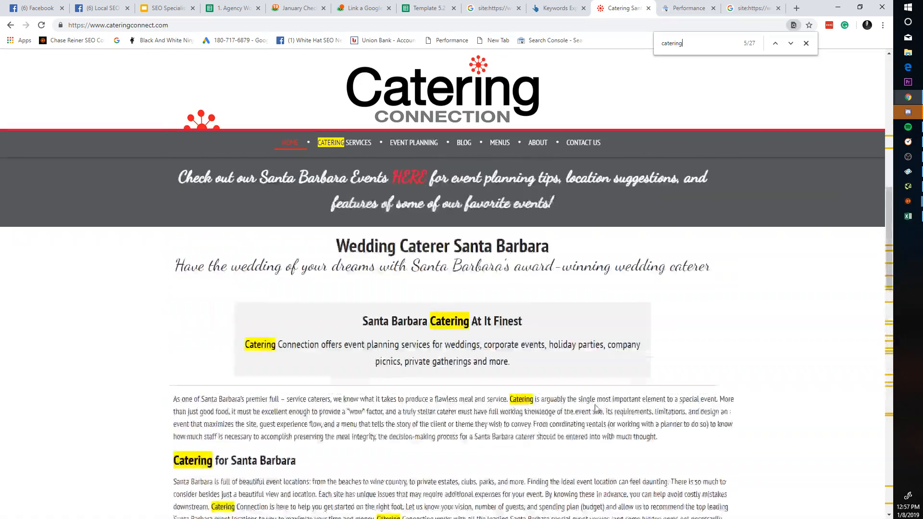
scroll(423, 317, "down", 20)
scroll(423, 316, "down", 5)
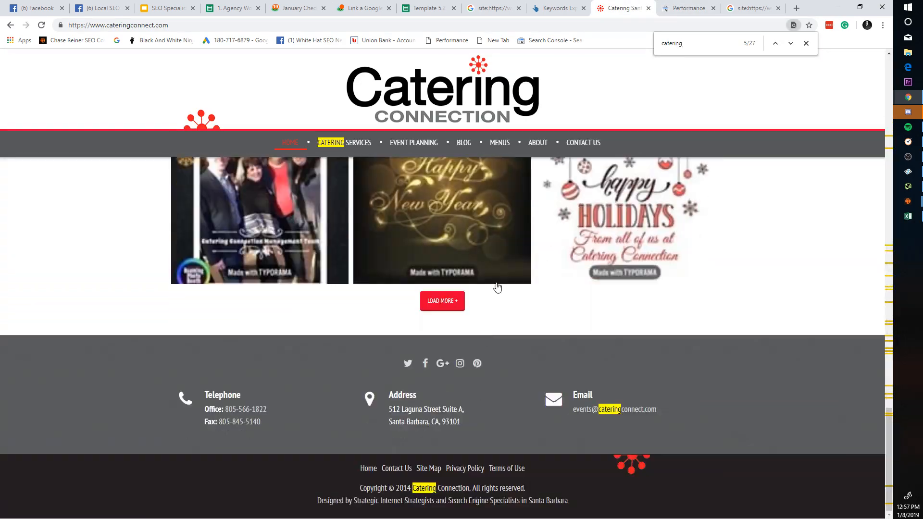
scroll(496, 287, "up", 20)
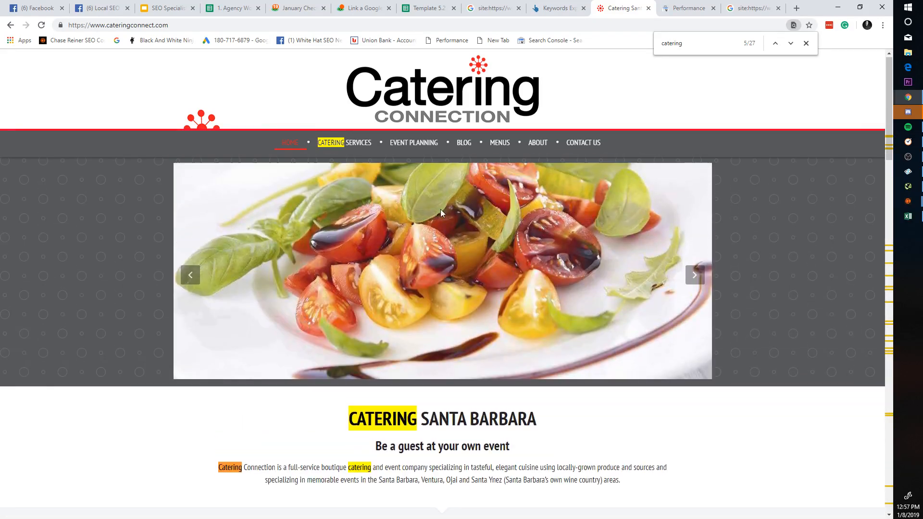
left_click(487, 7)
left_click(426, 8)
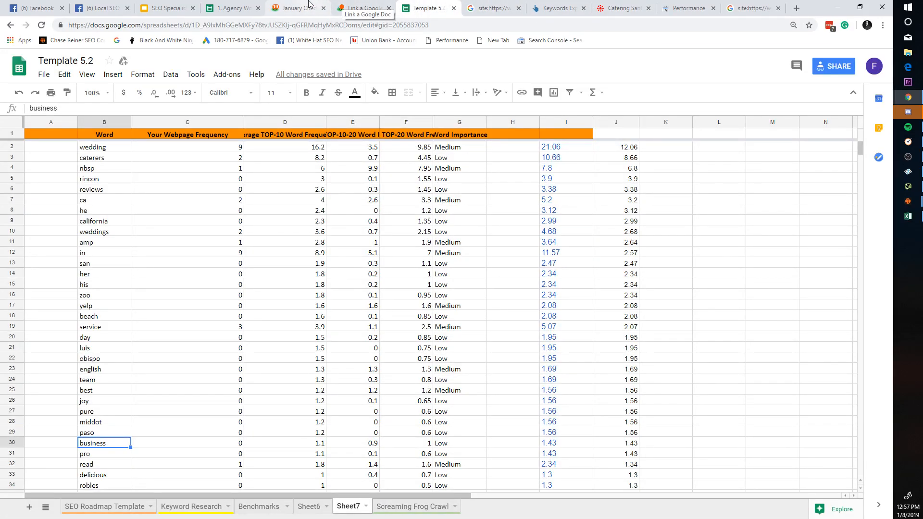
Step: Glance at the Basecamp January checklist, then open Template 5.2's Benchmarks sheet
left_click(298, 8)
left_click(233, 7)
left_click(296, 7)
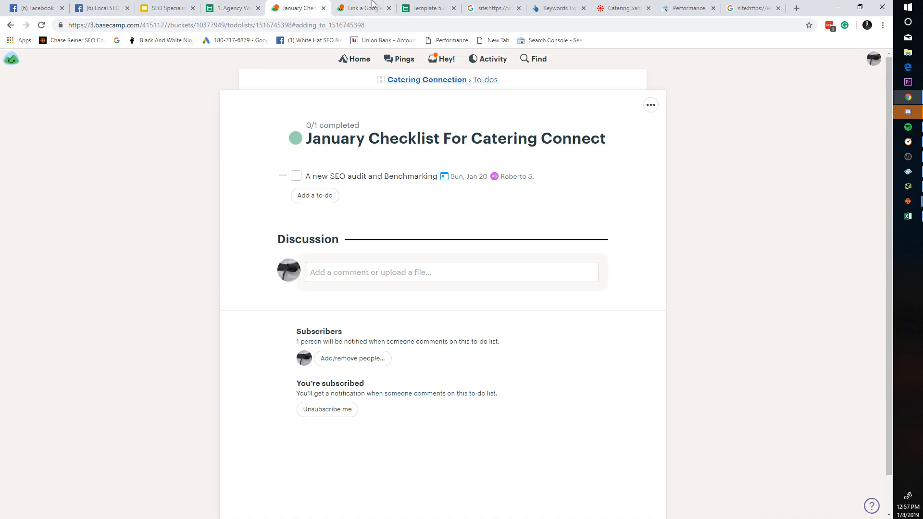
left_click(426, 8)
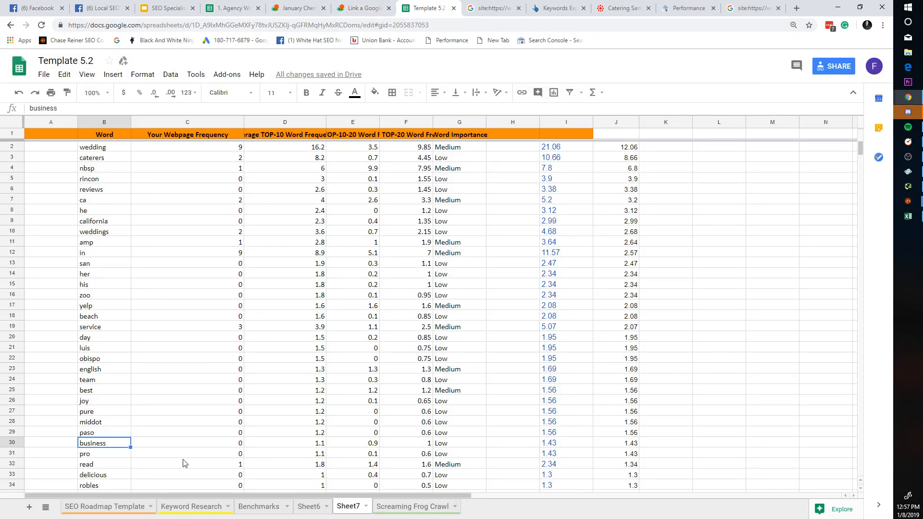
left_click(212, 506)
left_click(122, 506)
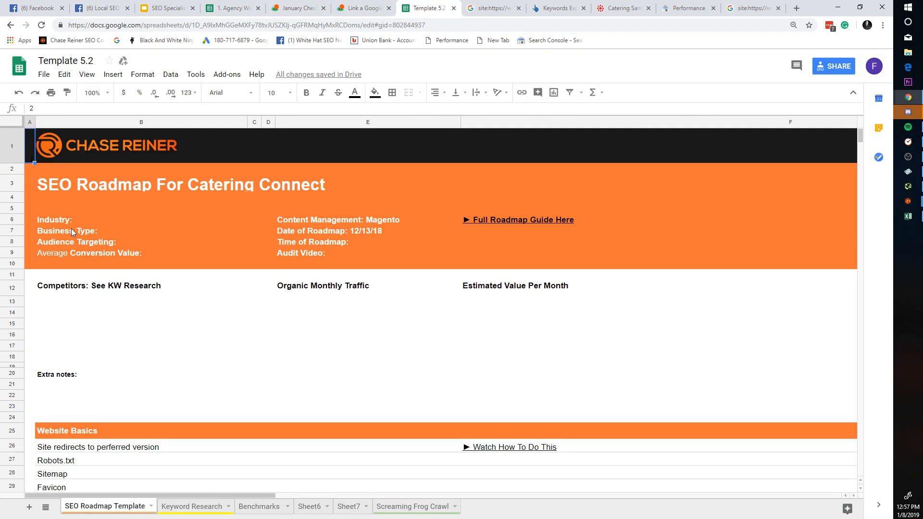
left_click(263, 506)
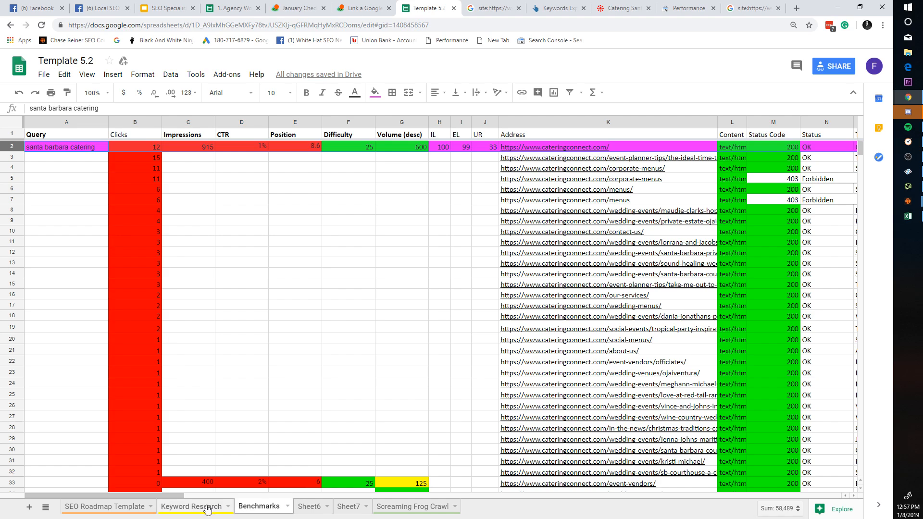
Step: Inspect the homepage's Top 10 AVG, Deficit and Google File cells on the Benchmarks sheet
left_click_drag(178, 495, 853, 507)
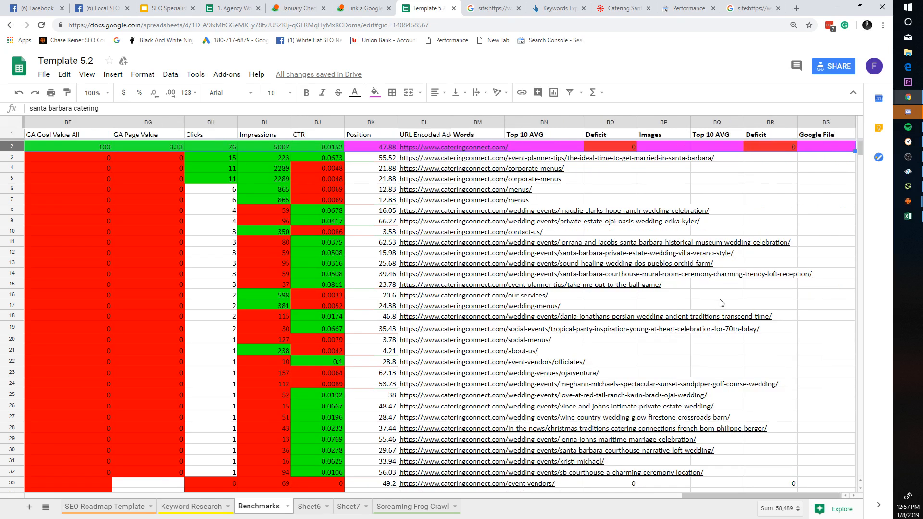
left_click(569, 147)
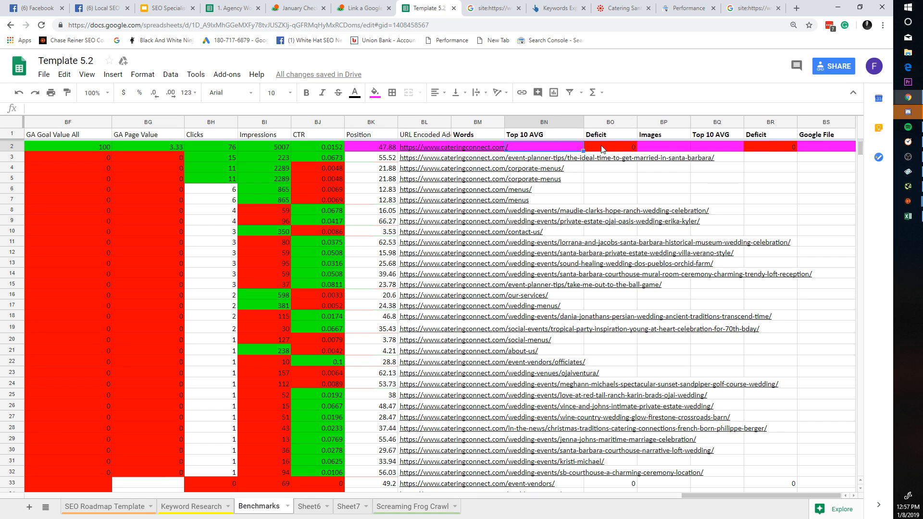
left_click(604, 148)
left_click(706, 145)
left_click(771, 149)
left_click(838, 149)
left_click(774, 150)
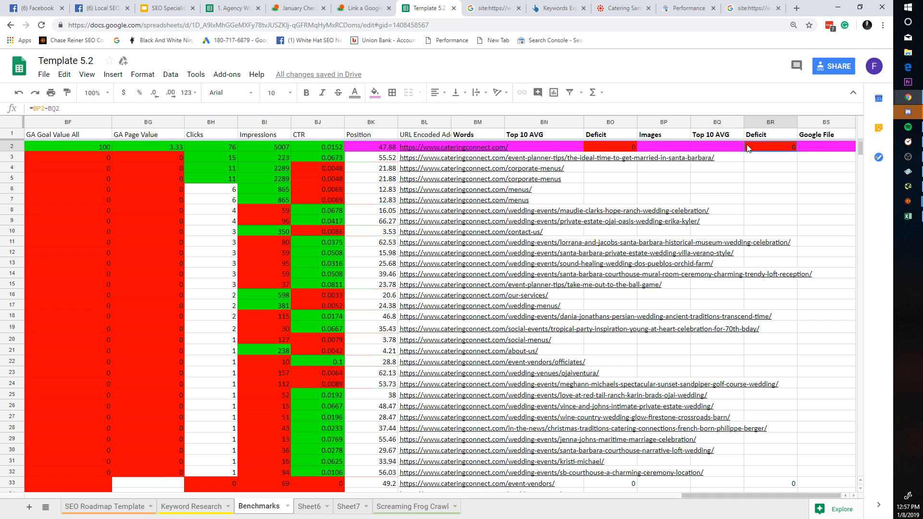
left_click(774, 122)
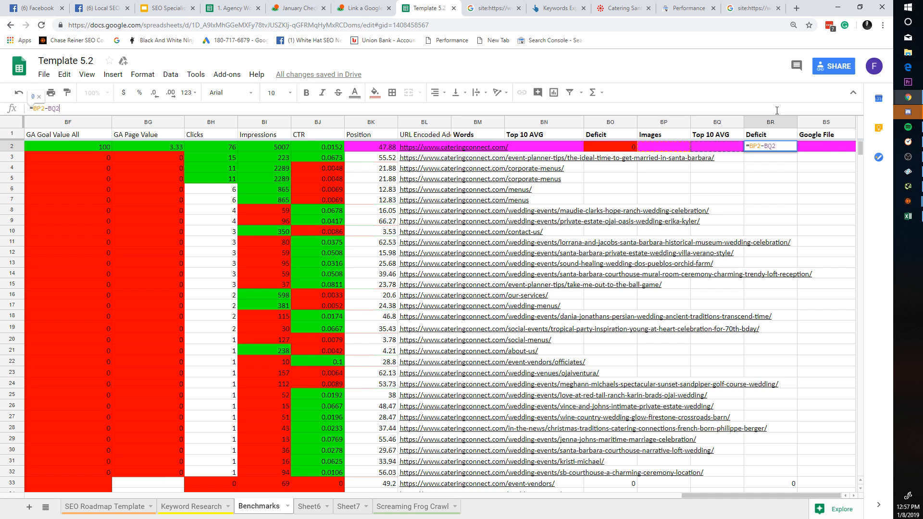
left_click(556, 123)
left_click(567, 138)
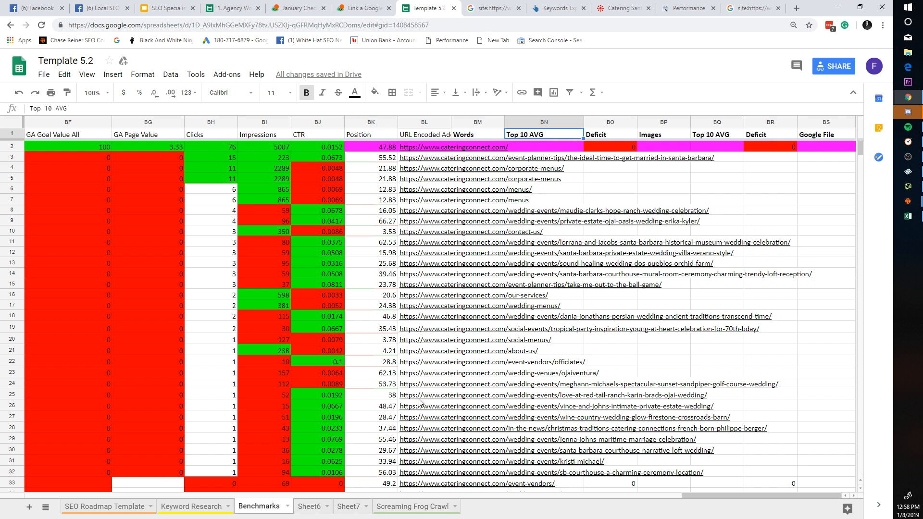
left_click(481, 147)
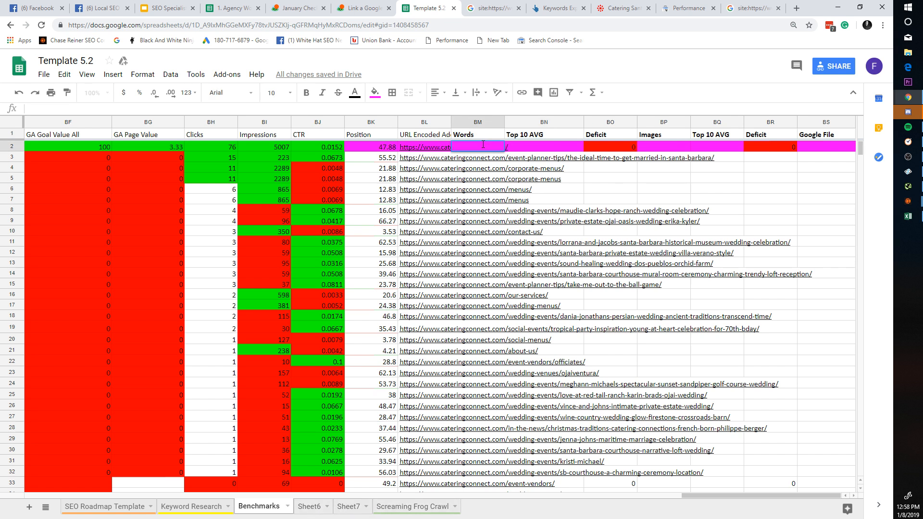
Step: Retitle the Words header in BM1 to 'Word Defecit' and enter x in BM2
double_click(483, 136)
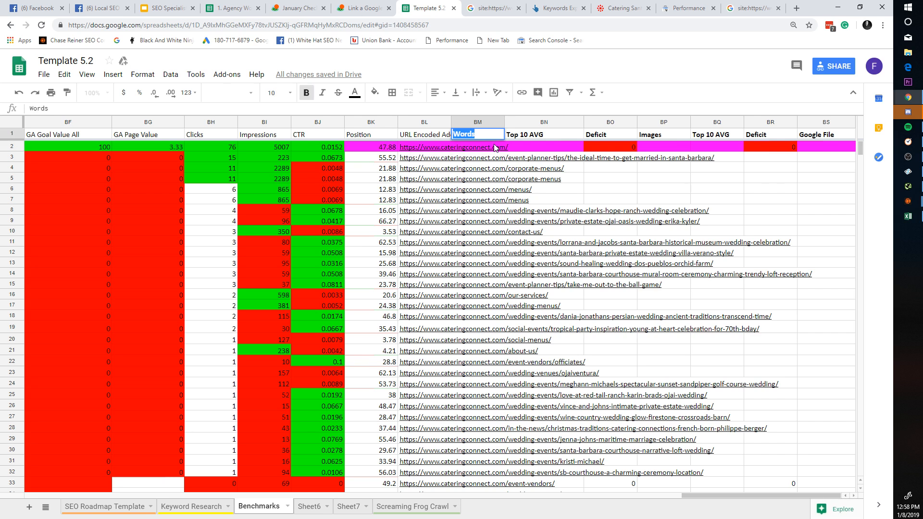
type("W")
left_click(496, 148)
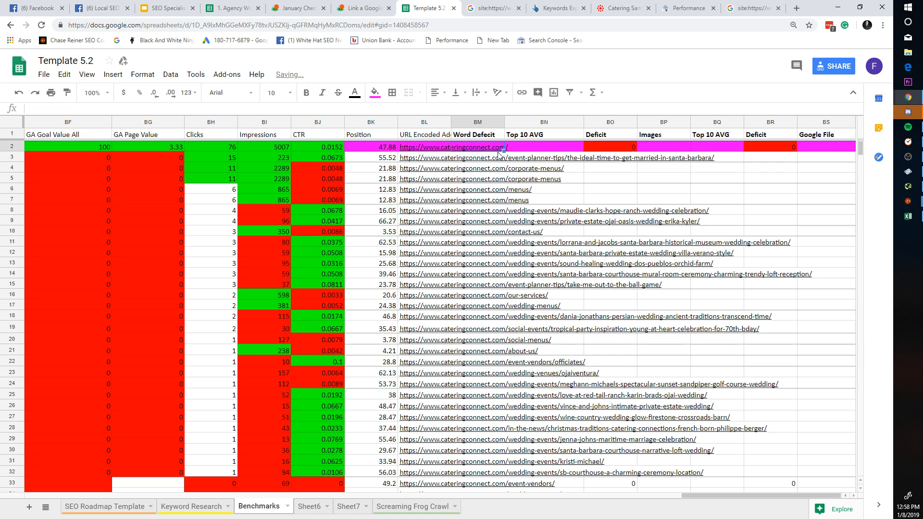
type("x")
left_click(500, 190)
Step: Select the Top 10 AVG and Deficit columns, cancelling an accidental header edit
left_click(523, 149)
left_click(552, 124)
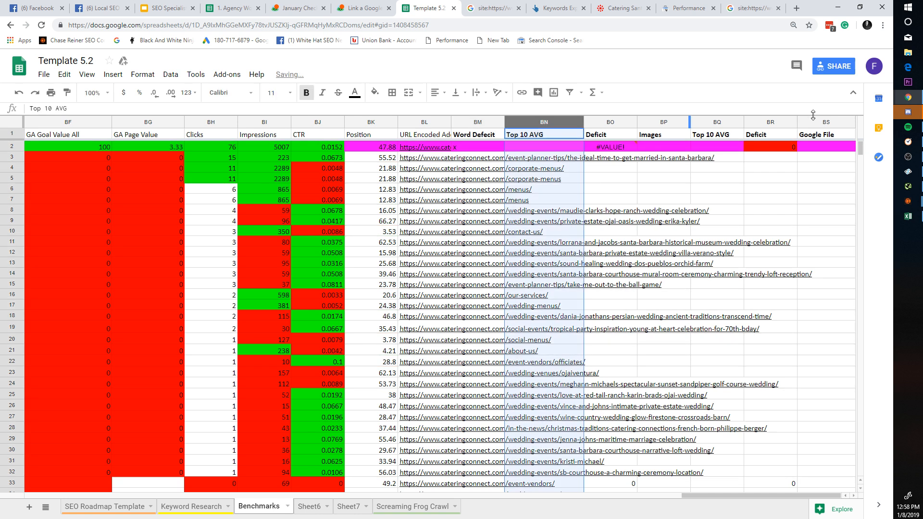
left_click(613, 122)
left_click(606, 136)
left_click(534, 135)
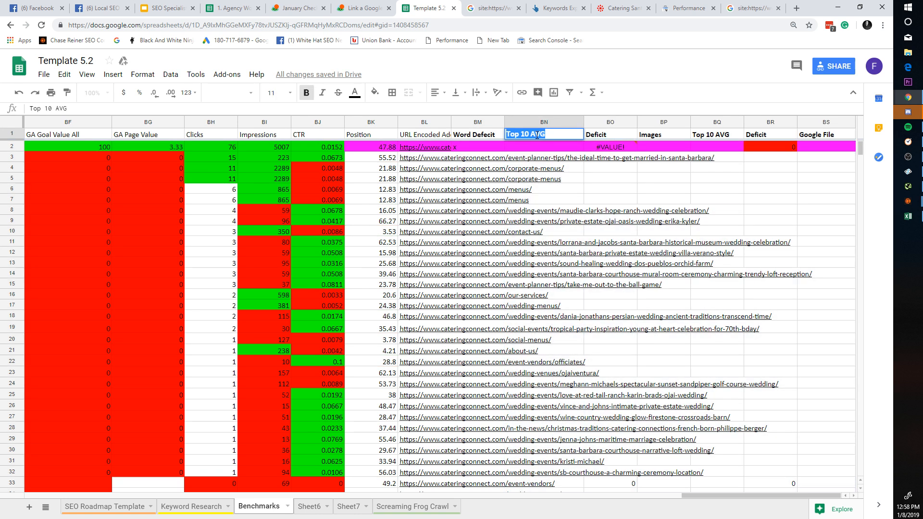
type("0")
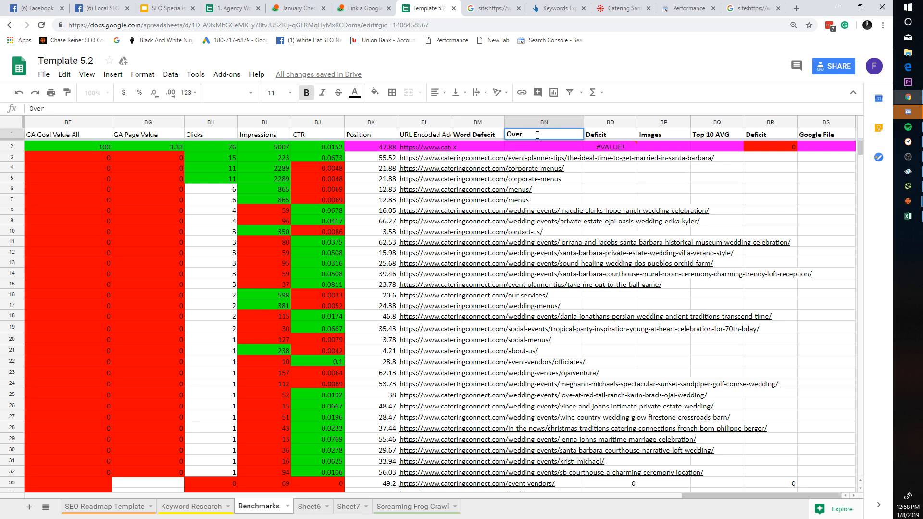
key("Escape")
Step: Delete columns BN through BR, removing the Top 10 AVG and Deficit columns
left_click(568, 123)
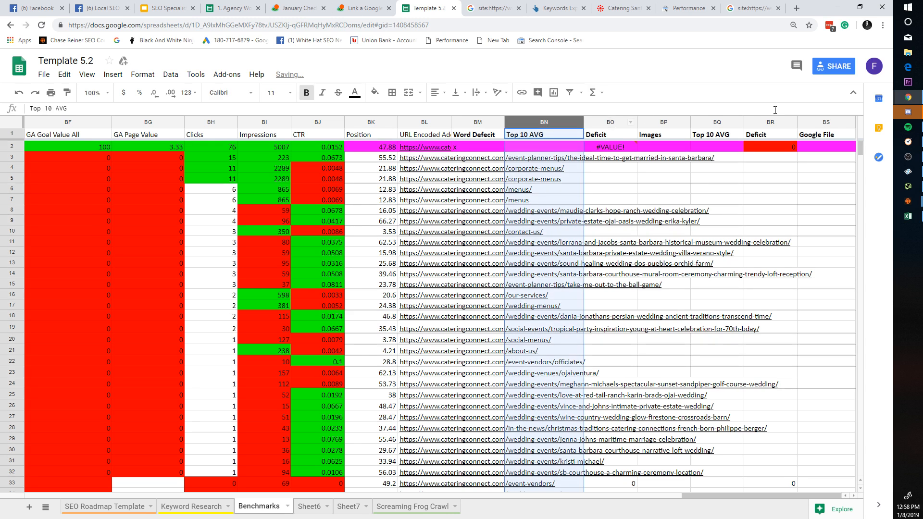
left_click(760, 122, "shift")
right_click(760, 122)
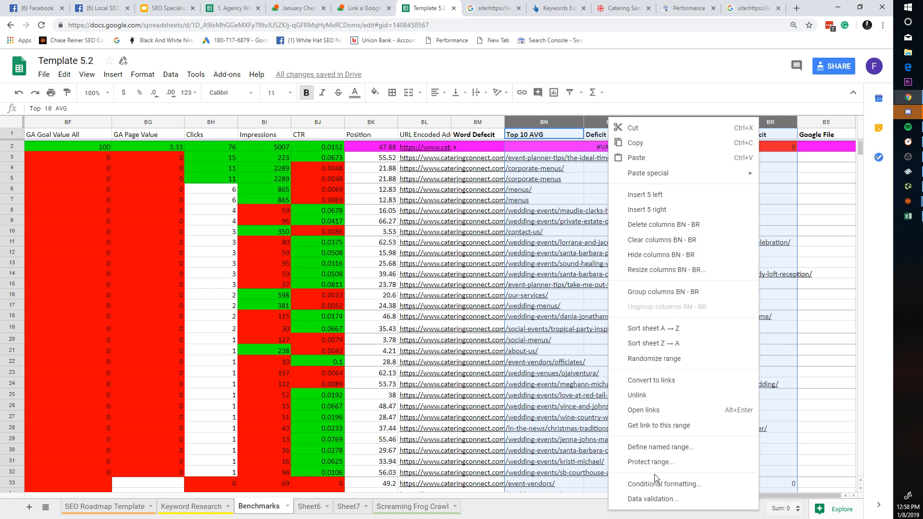
left_click(678, 226)
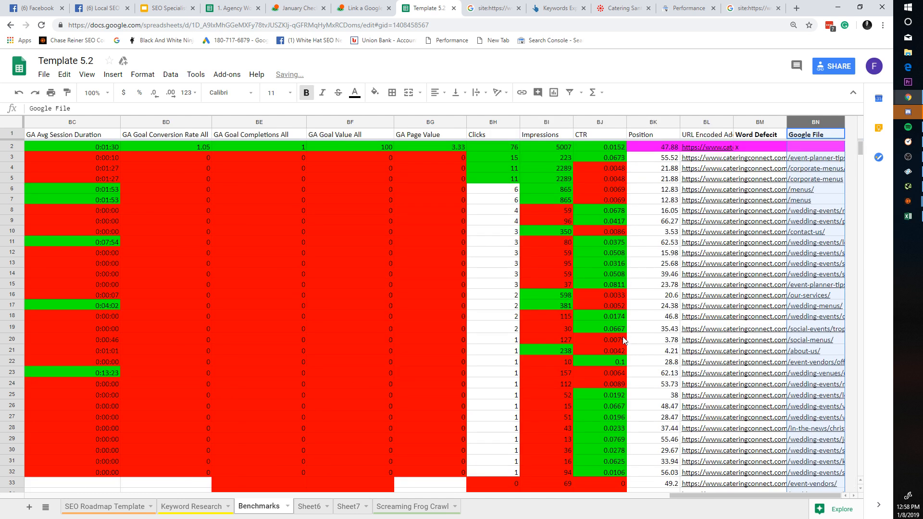
right_click(815, 123)
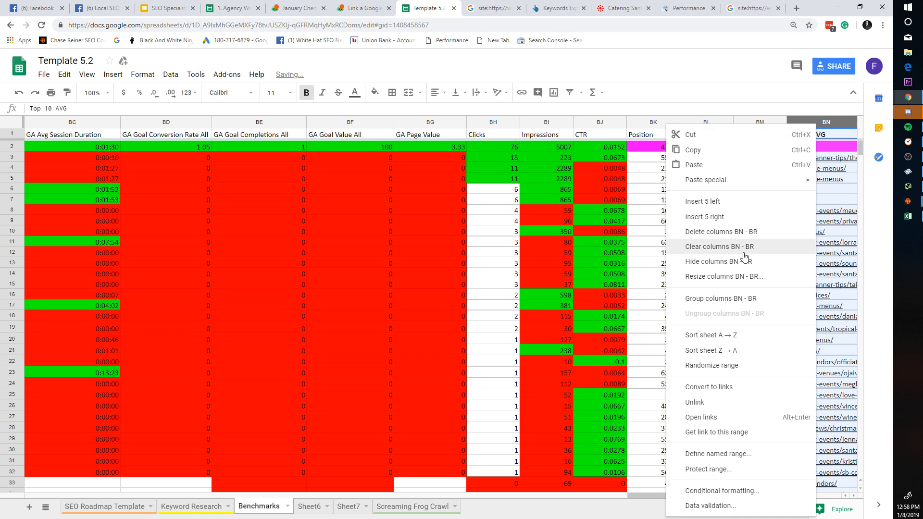
left_click(738, 232)
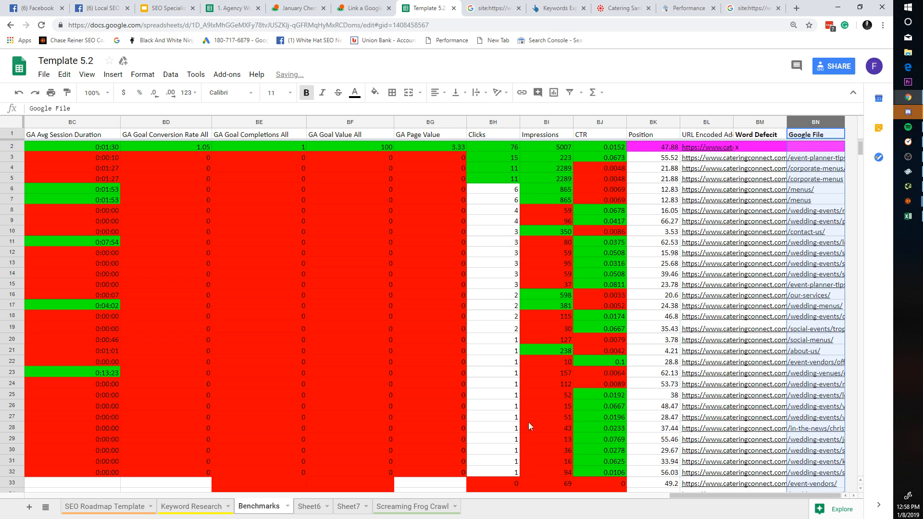
Step: Recheck the URL Encoded column and the Word Defecit x, then switch to Sheet6
left_click(495, 383)
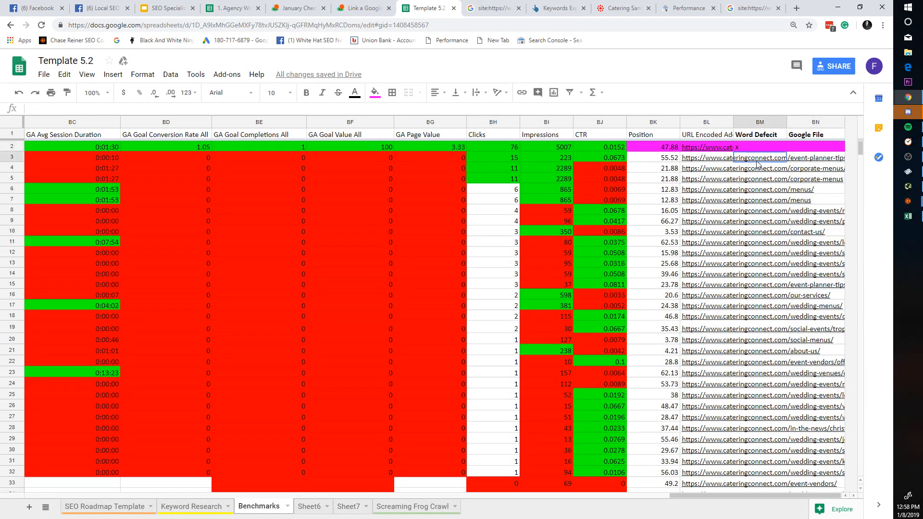
left_click_drag(721, 165, 721, 127)
left_click(721, 126)
left_click(781, 147)
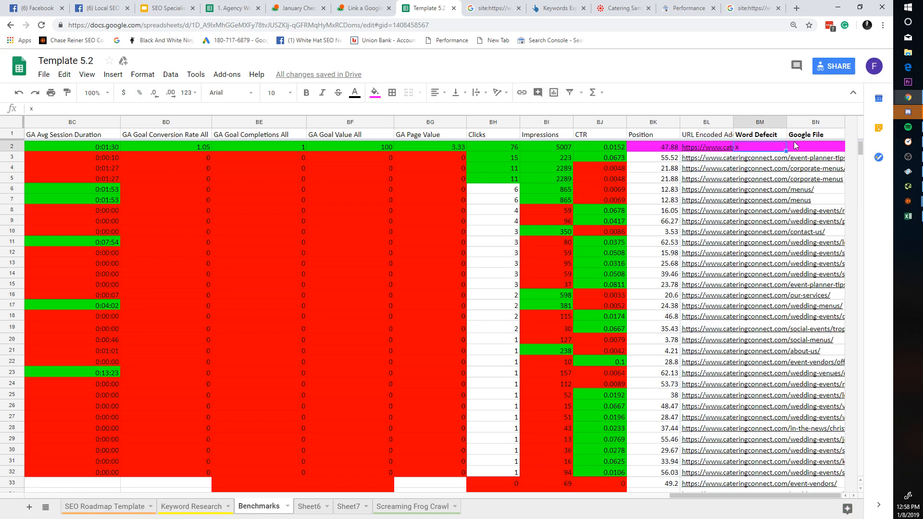
left_click_drag(783, 497, 644, 500)
left_click(329, 508)
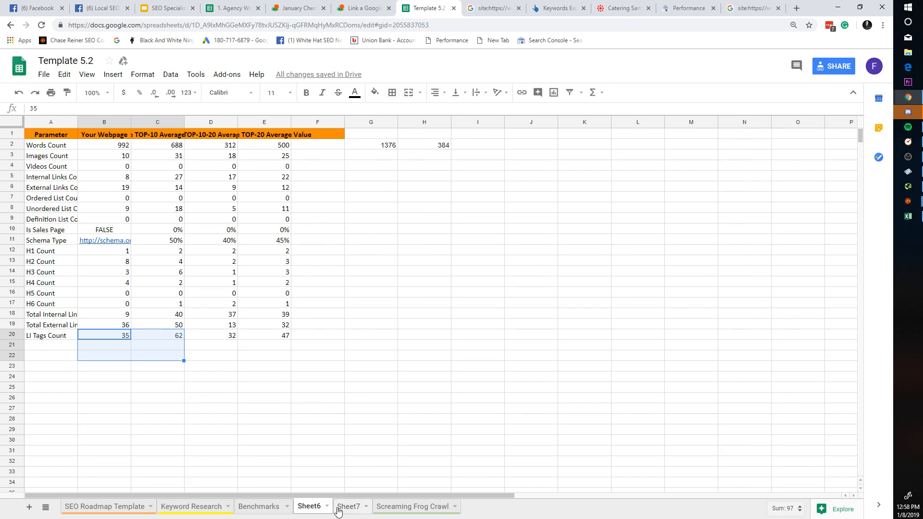
Step: Flip through Sheet7 and Sheet6 back to Benchmarks, then close the RankChasers analysis window
left_click(342, 511)
left_click(312, 511)
left_click(275, 510)
left_click_drag(577, 500, 6, 510)
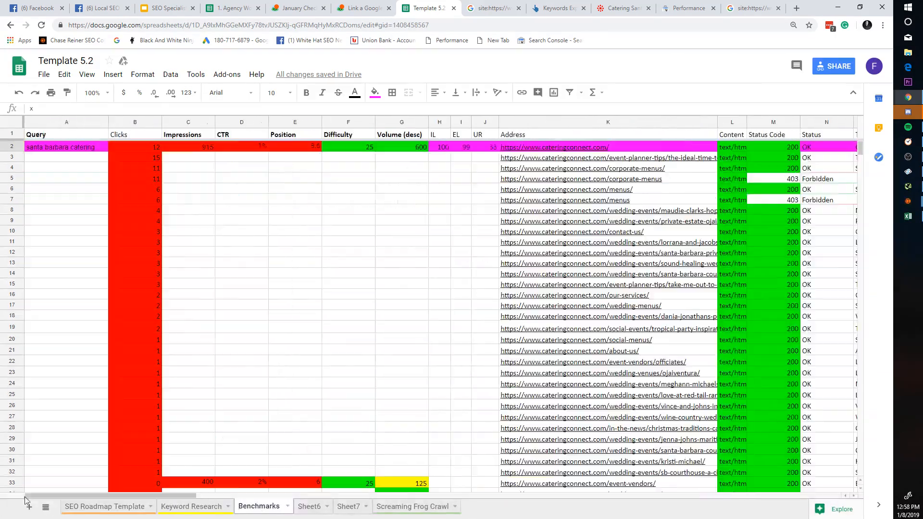
scroll(244, 393, "down", 7)
scroll(394, 394, "up", 7)
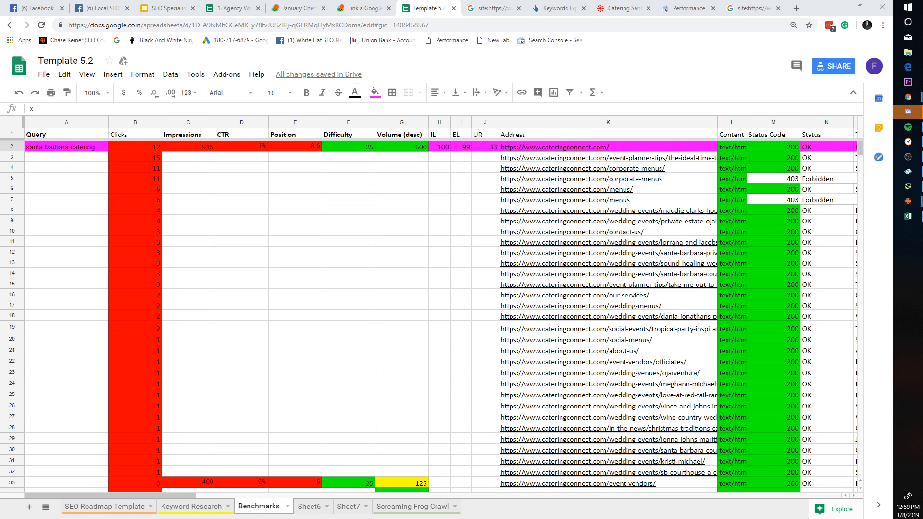
left_click(908, 201)
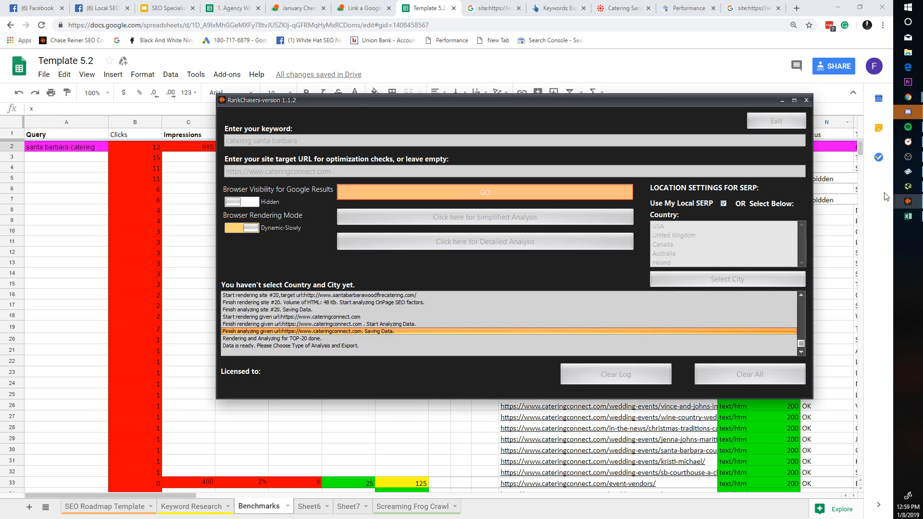
left_click(805, 100)
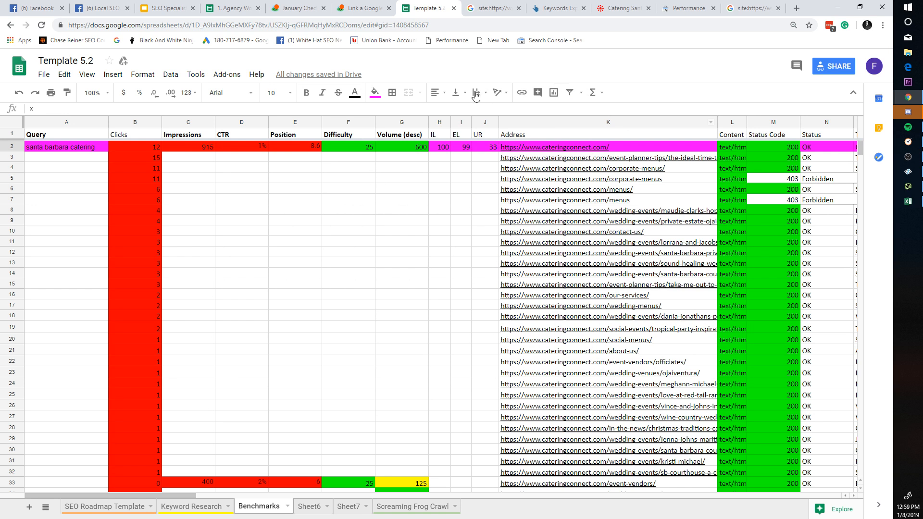
left_click(465, 9)
left_click(423, 7)
left_click(384, 4)
left_click(419, 4)
left_click(428, 8)
left_click(363, 8)
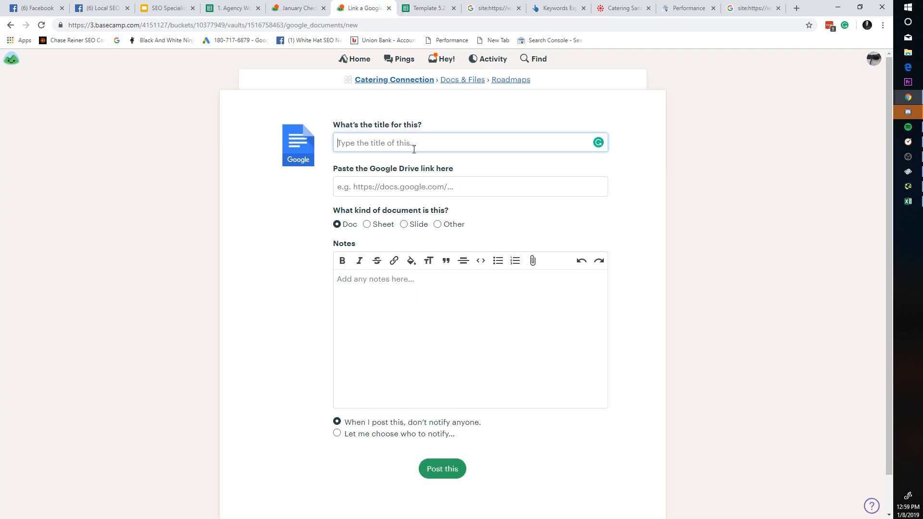
left_click(323, 5)
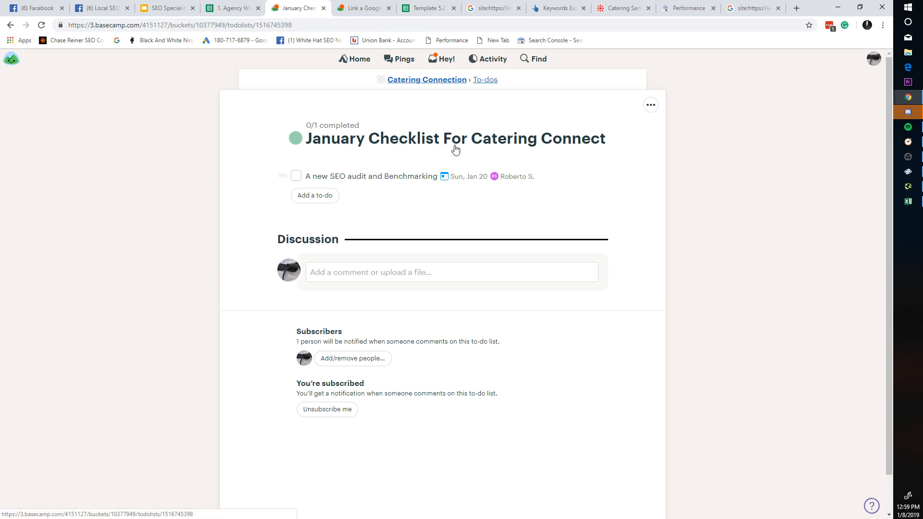
left_click(371, 5)
left_click(294, 5)
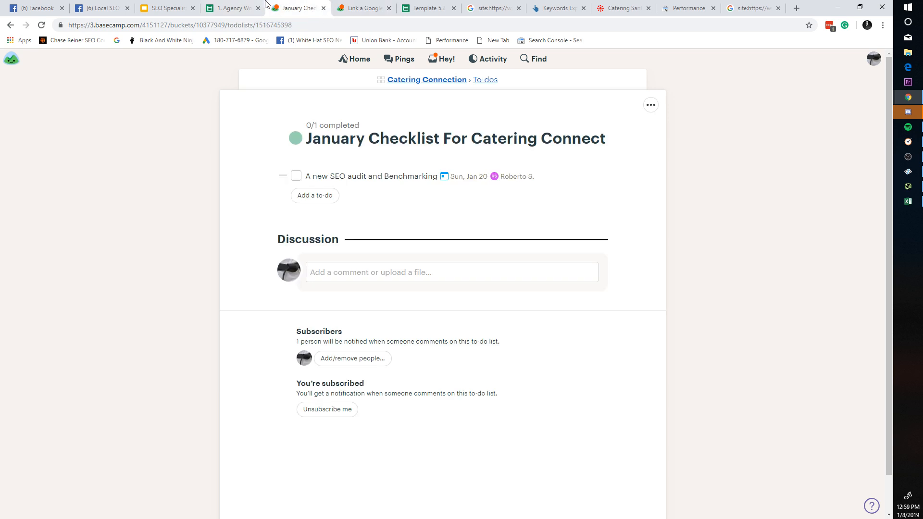
left_click(244, 6)
left_click(364, 9)
Step: Return to Template 5.2 and scroll through the SEO Roadmap Template sheet
left_click(426, 9)
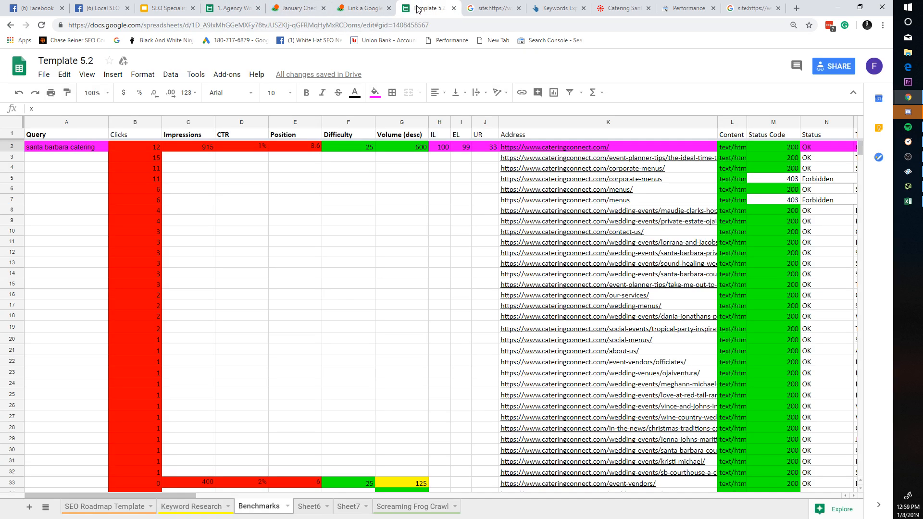
left_click(137, 506)
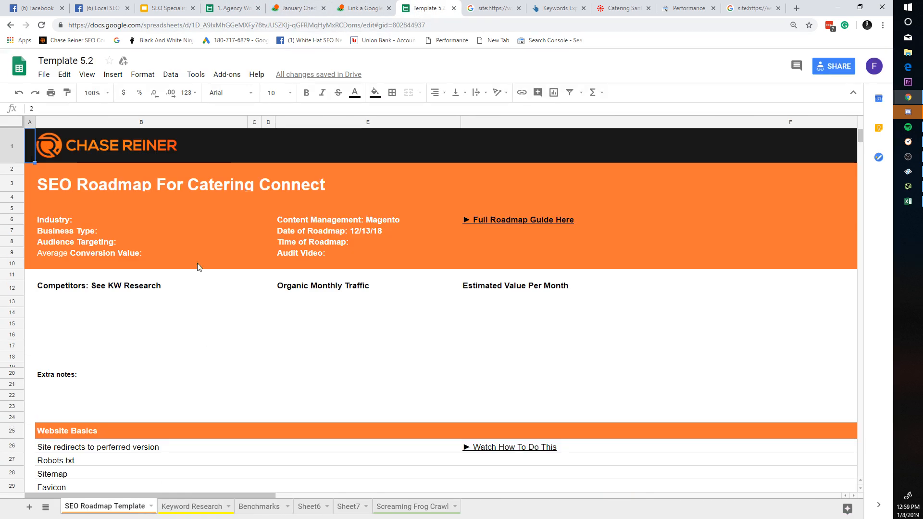
left_click(255, 122)
scroll(280, 226, "down", 20)
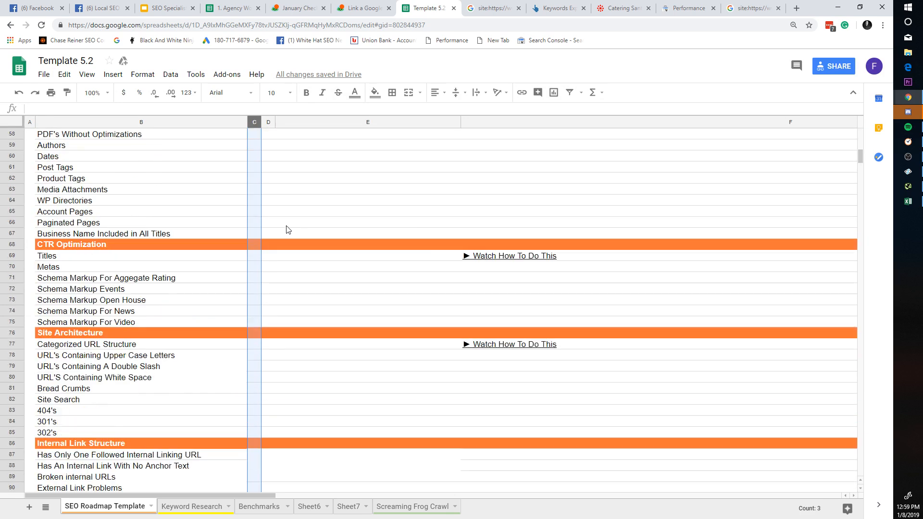
scroll(315, 237, "down", 9)
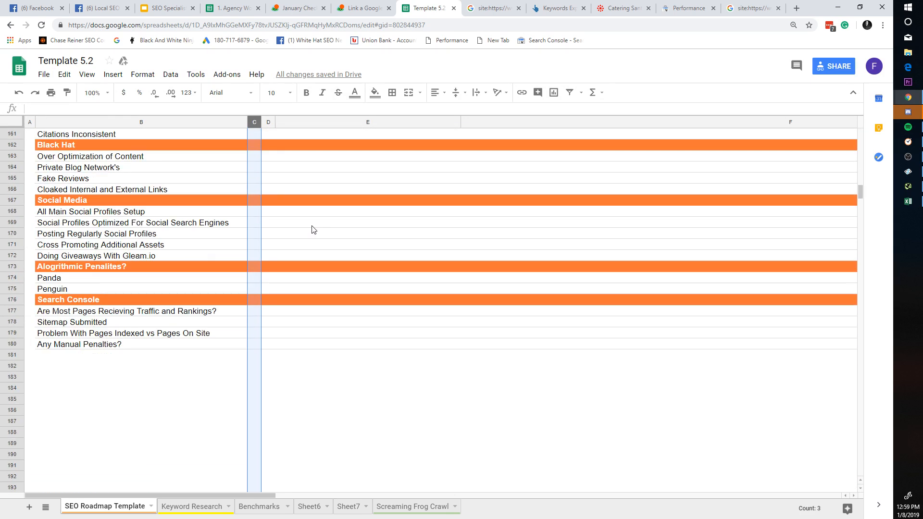
scroll(336, 248, "up", 5)
scroll(344, 249, "up", 20)
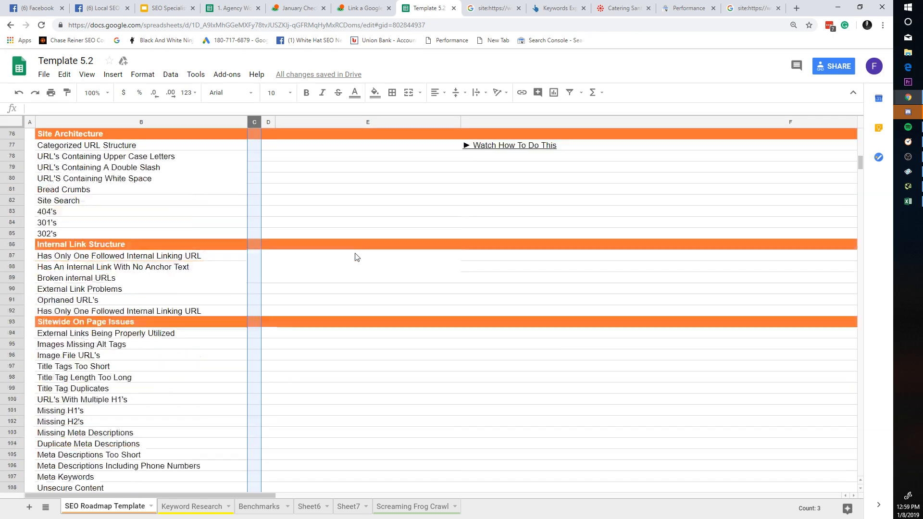
scroll(385, 241, "up", 5)
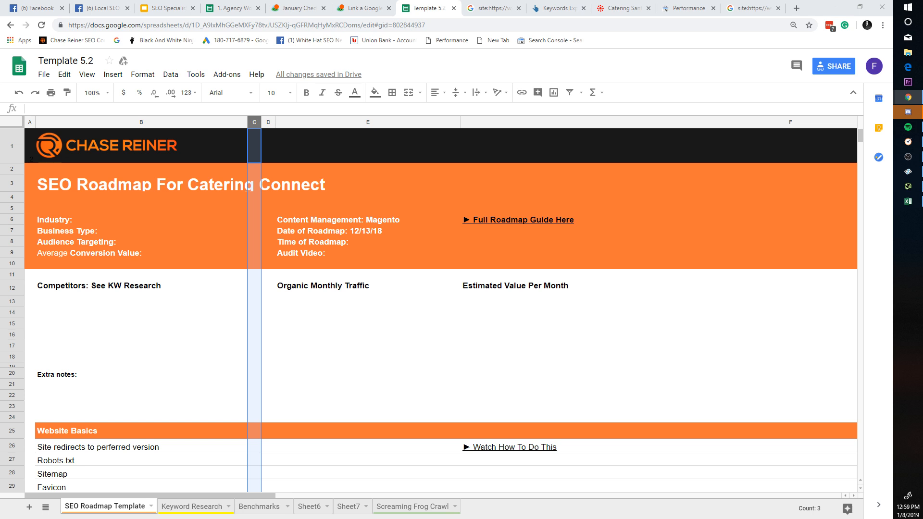
Step: Glance at Keyword Research, then select the Benchmarks query rows 3 through 15
left_click(208, 506)
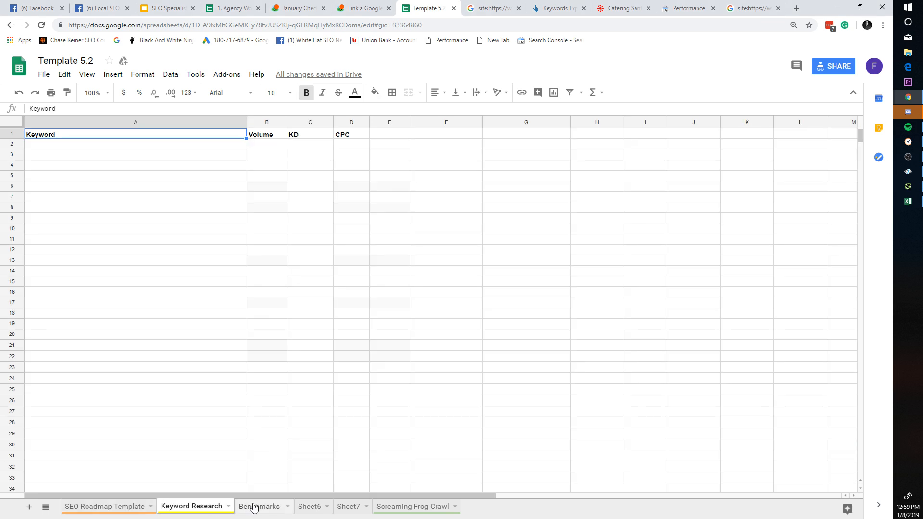
left_click(264, 508)
left_click_drag(59, 158, 67, 316)
left_click(67, 316)
left_click(386, 283)
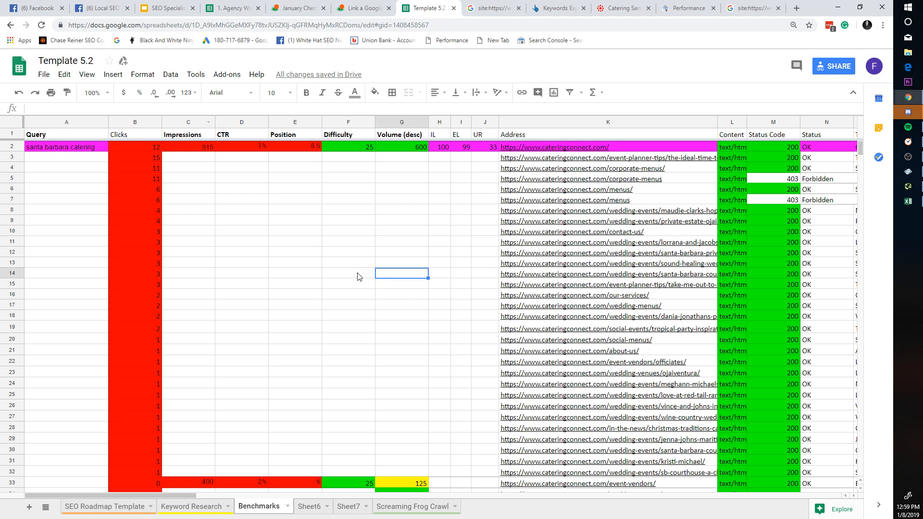
left_click(97, 158)
left_click(92, 257)
left_click(146, 251)
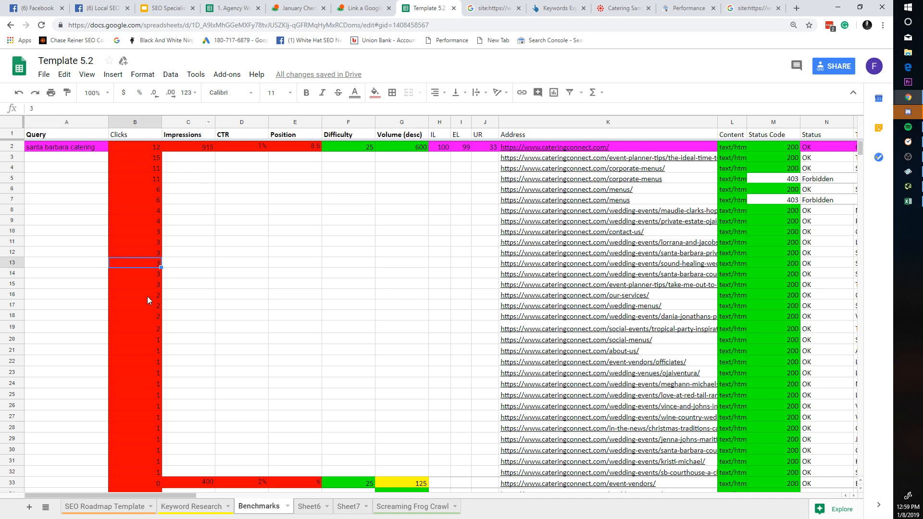
left_click(147, 296)
left_click(14, 284)
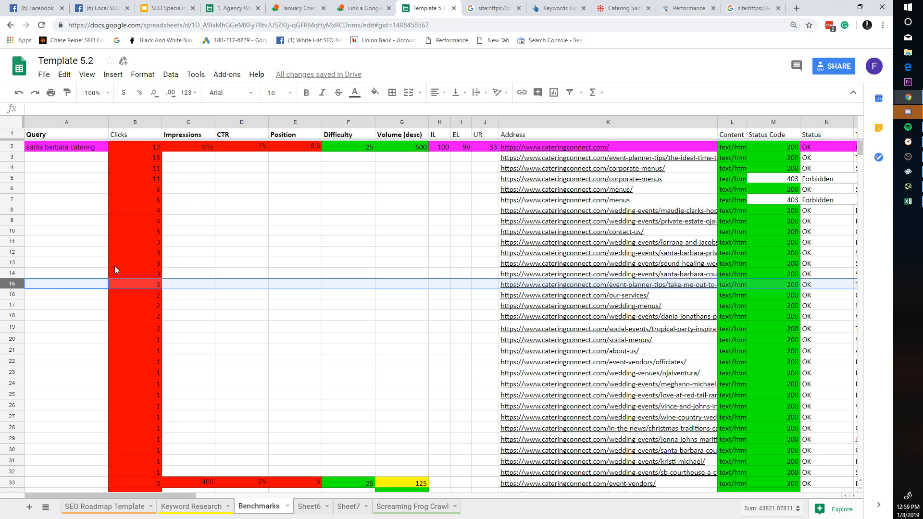
left_click(12, 158, "shift")
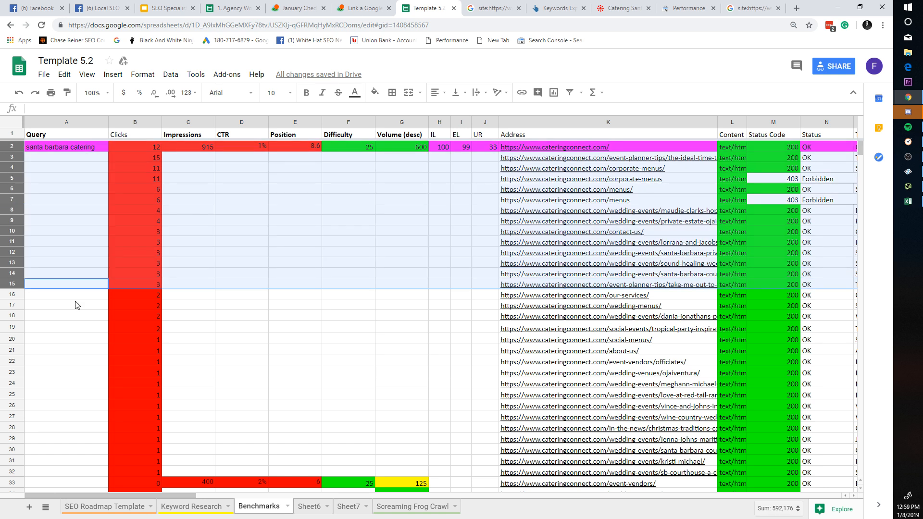
Step: Inspect the K5–K8 page URLs and M5/M6 status codes, then go to the January Checklist
left_click(552, 212)
left_click(631, 199)
left_click(652, 191)
left_click(652, 203)
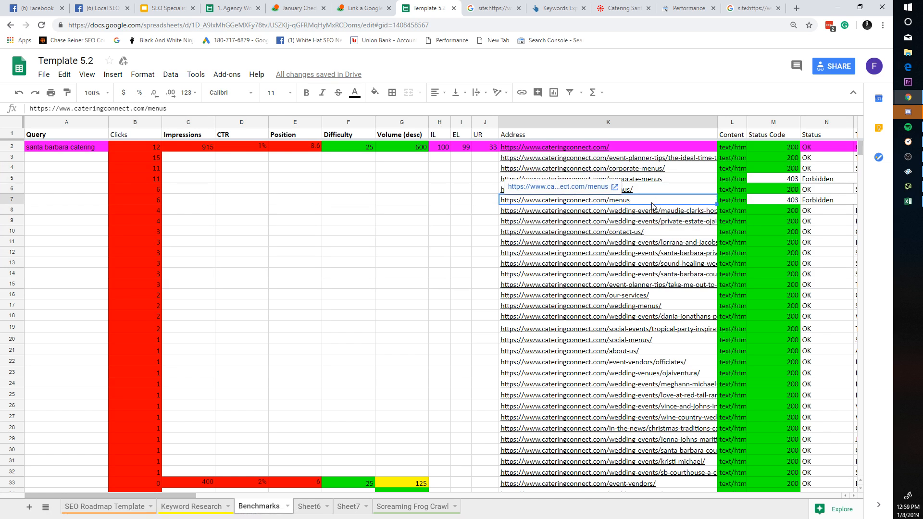
left_click(662, 179)
left_click(622, 190)
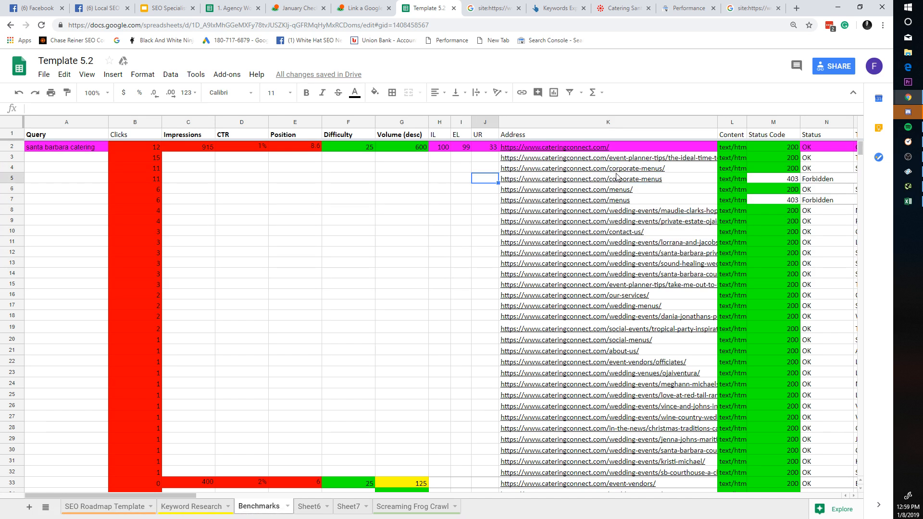
left_click(620, 210)
left_click(754, 191)
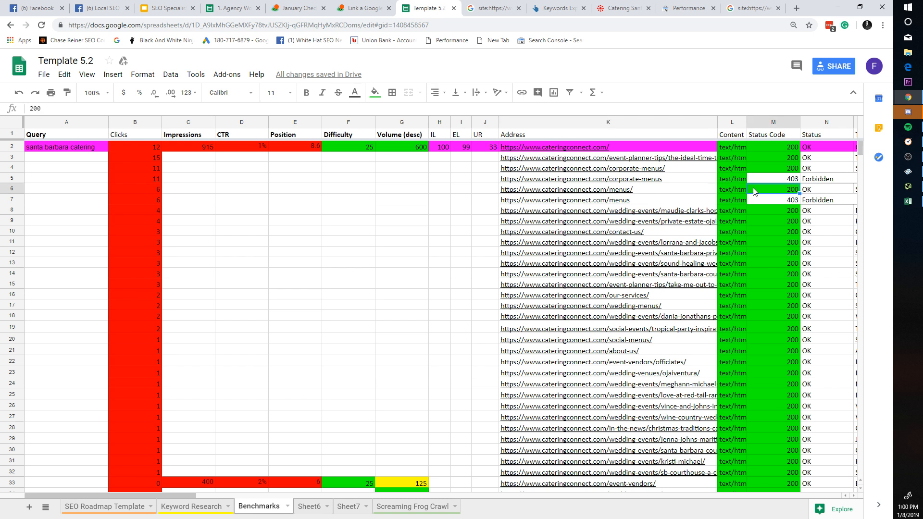
left_click(780, 180)
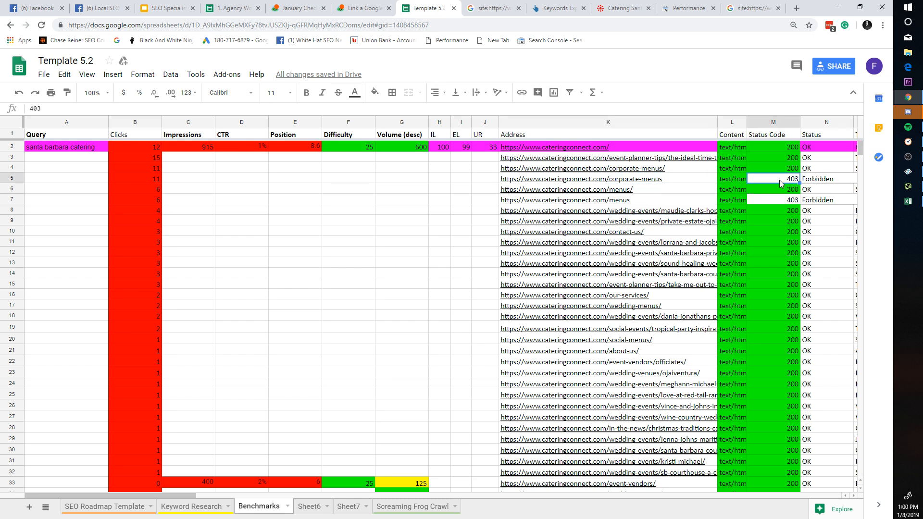
left_click(667, 182)
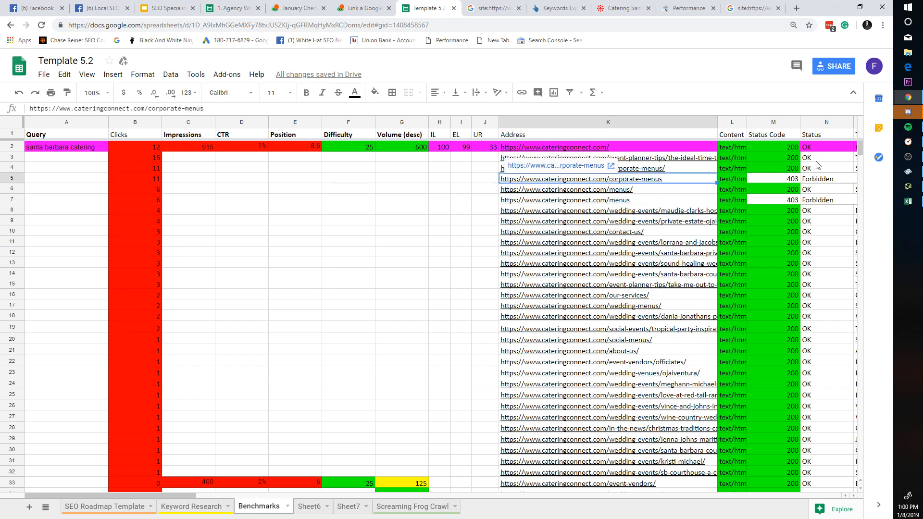
left_click_drag(818, 180, 649, 173)
left_click(648, 176)
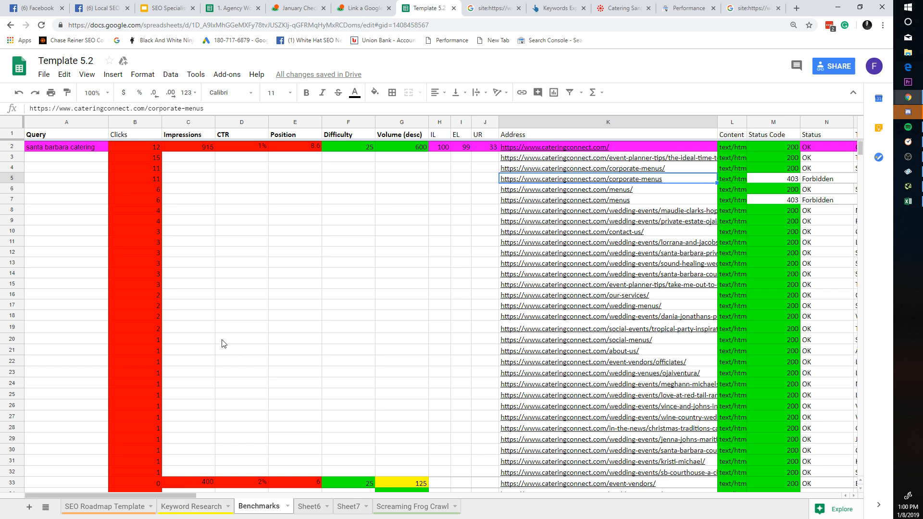
left_click(296, 8)
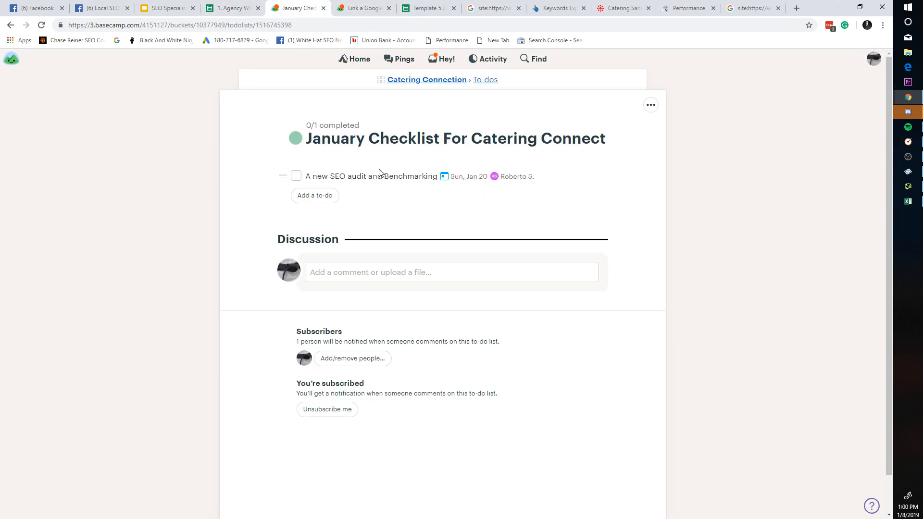
Step: Rename the SEO audit to-do to 'Benchmarks for top 10 pages' and save the change
left_click(439, 177)
left_click(433, 136)
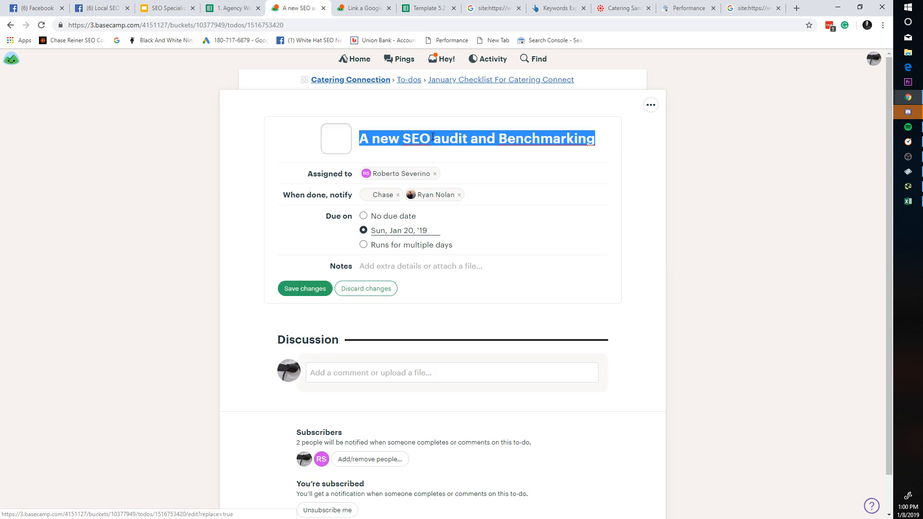
type("Benchmarks")
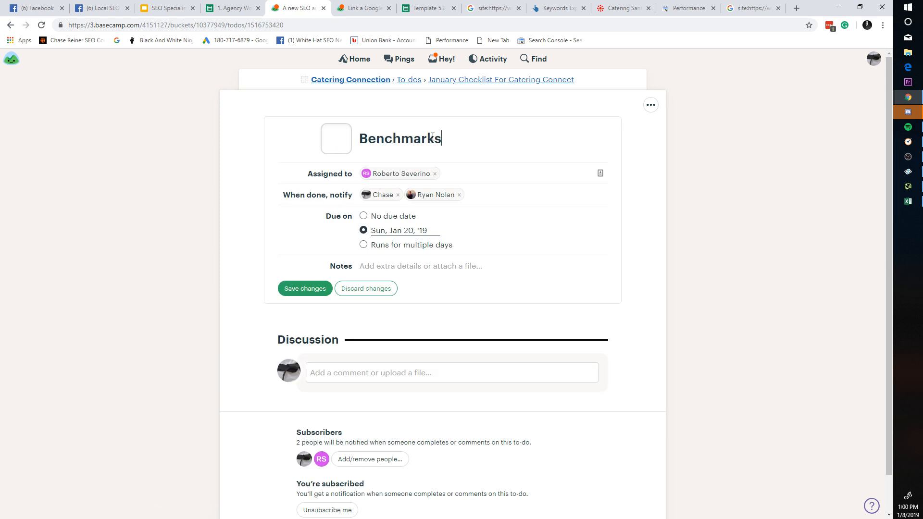
type(" for top 10 pages")
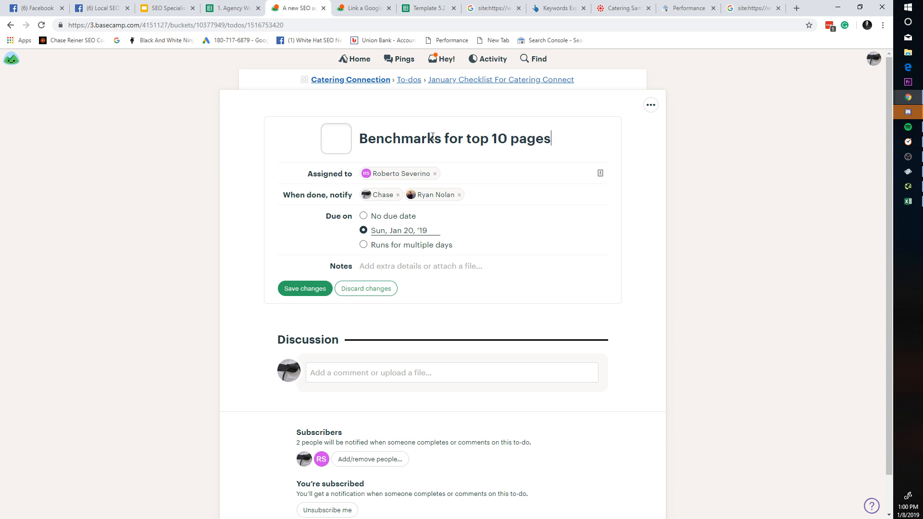
left_click(305, 289)
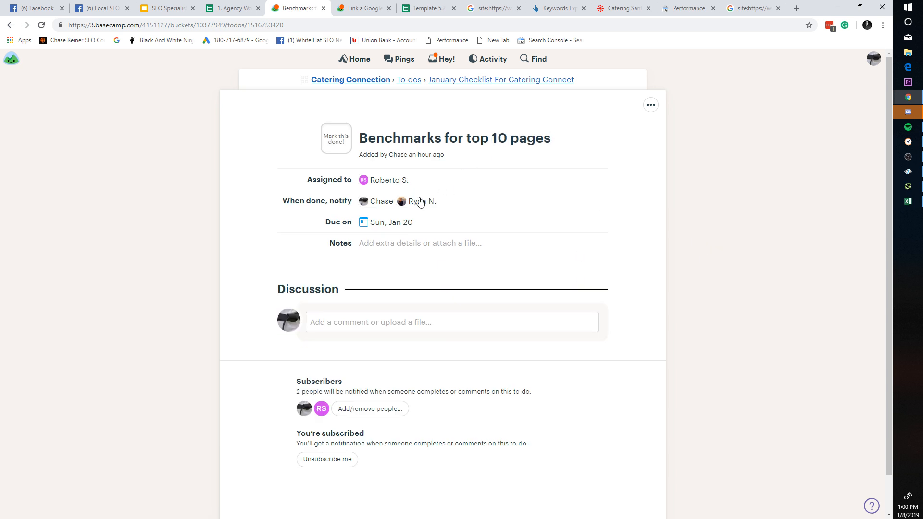
scroll(365, 315, "down", 1)
scroll(362, 312, "up", 1)
Step: Place the cursor in the to-do's comment box and scroll the page
left_click(319, 327)
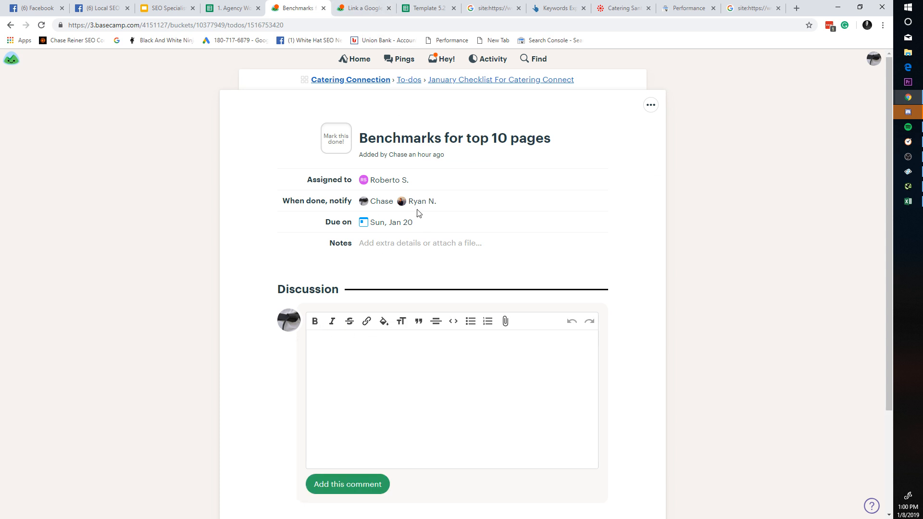
scroll(489, 410, "down", 3)
scroll(489, 410, "up", 3)
scroll(422, 313, "down", 3)
scroll(425, 268, "up", 3)
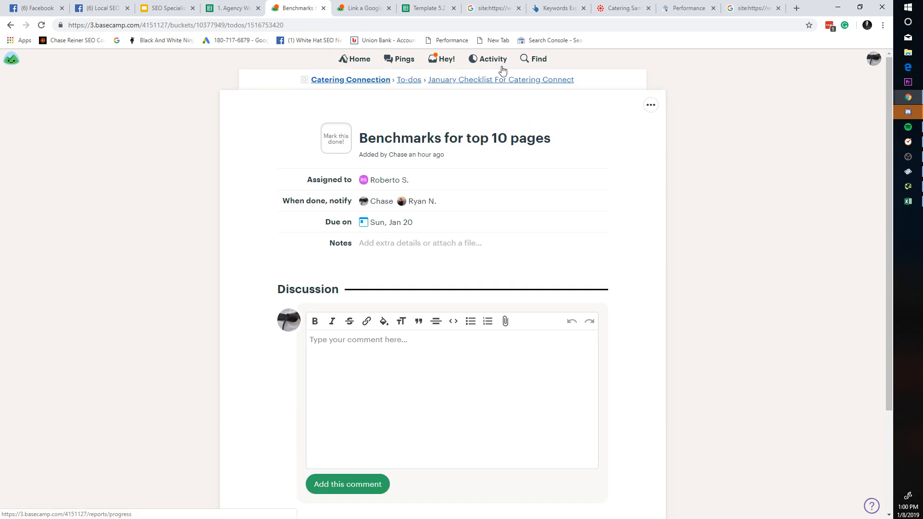
Step: Start a January checklist to-do 'Optimize pages based off benchmarks' and assign it to the teammate
left_click(404, 80)
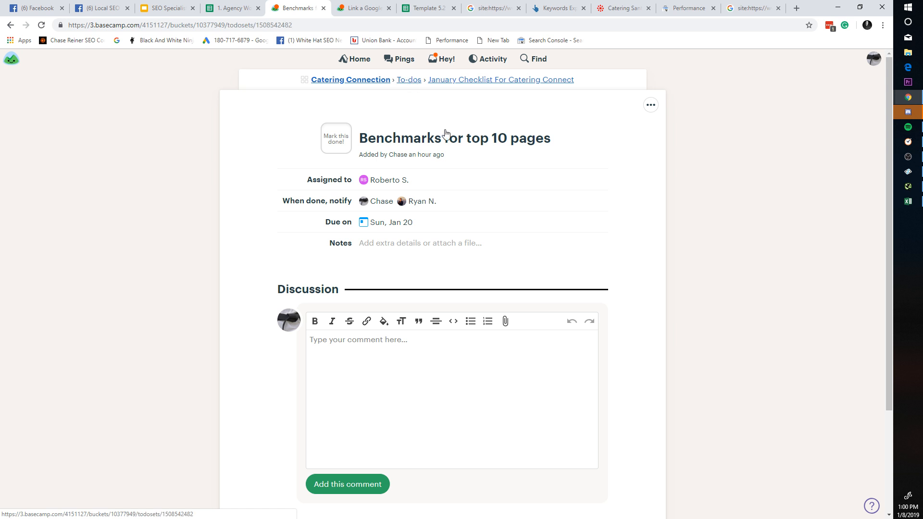
left_click(329, 207)
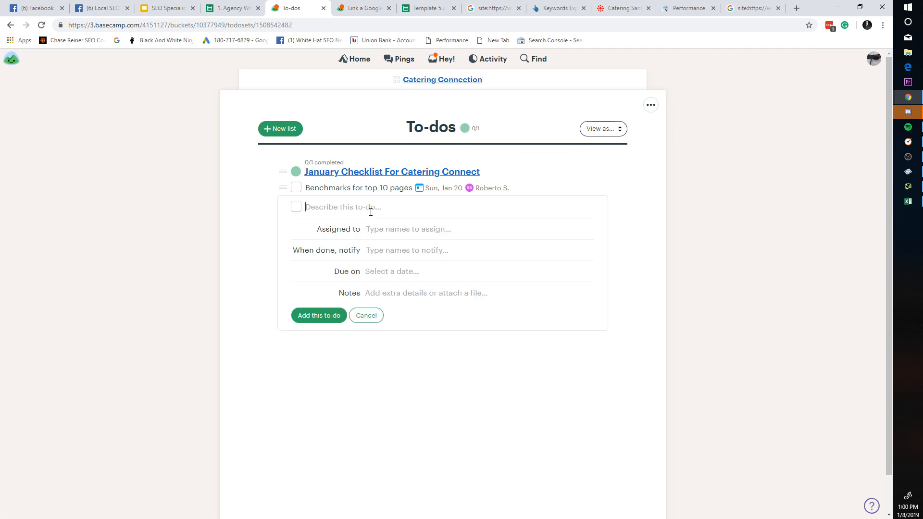
type("Optimize pages based off")
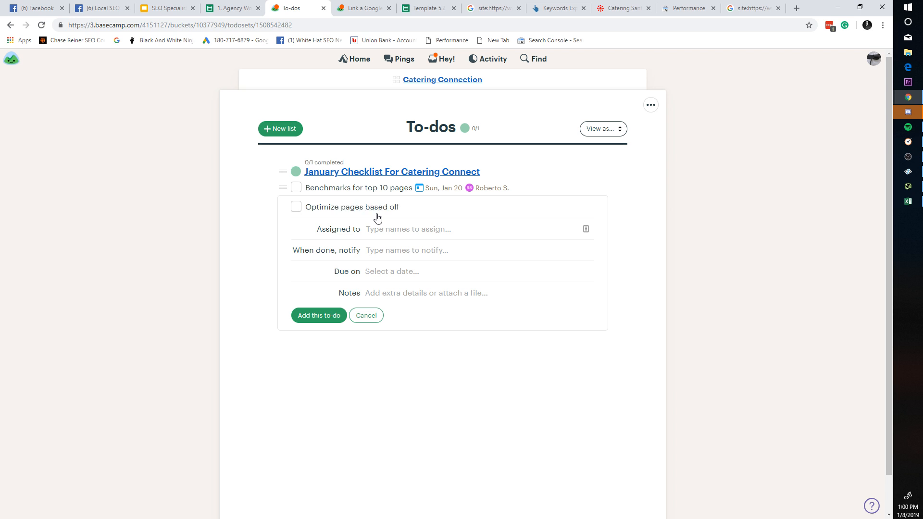
type(" benchmarks")
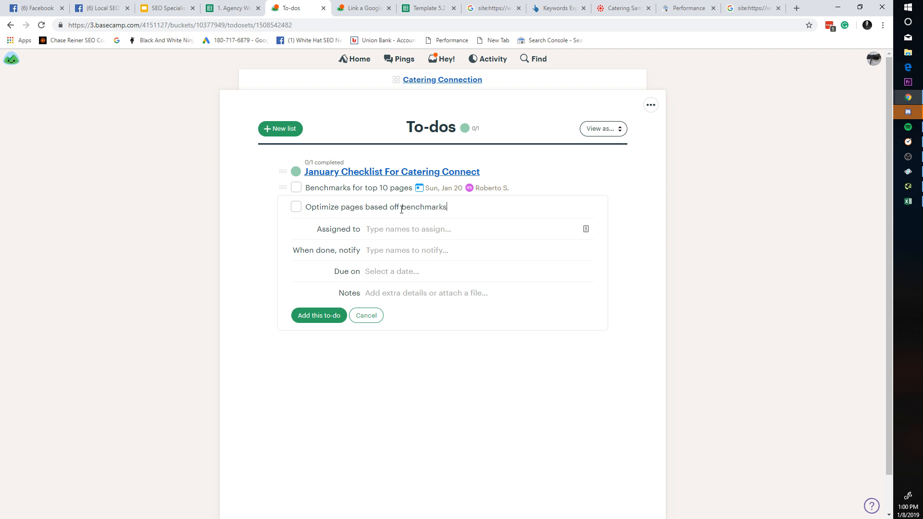
left_click(415, 229)
type("r")
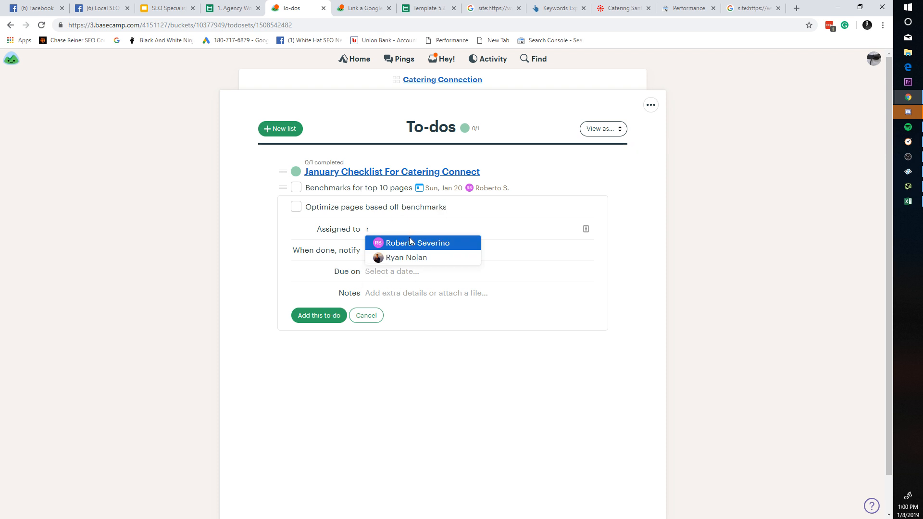
left_click(409, 243)
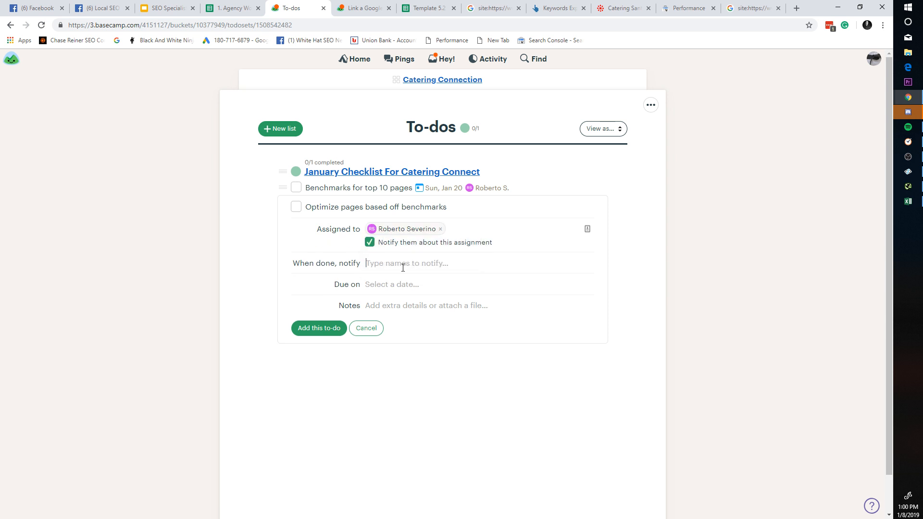
Step: Add two people to notify, set the due date to Wed, Jan 23, and save the to-do
type("ch")
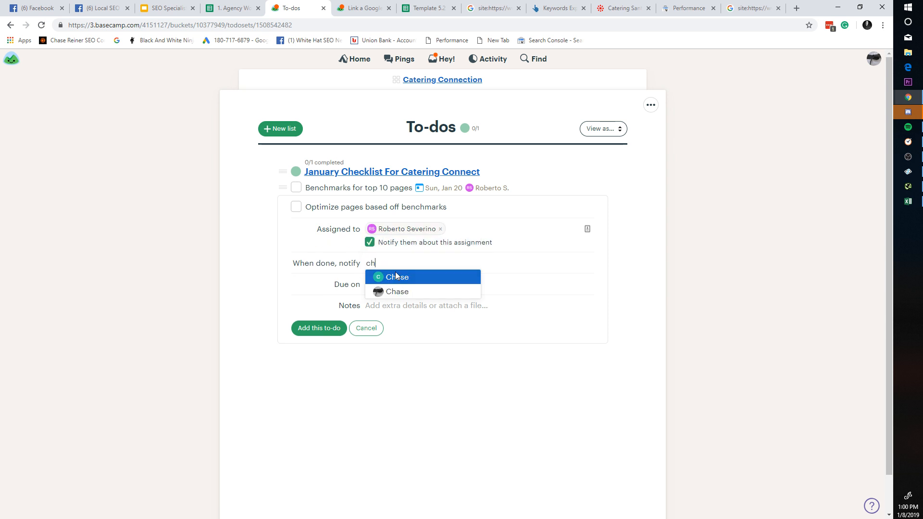
left_click(396, 292)
type("ryan")
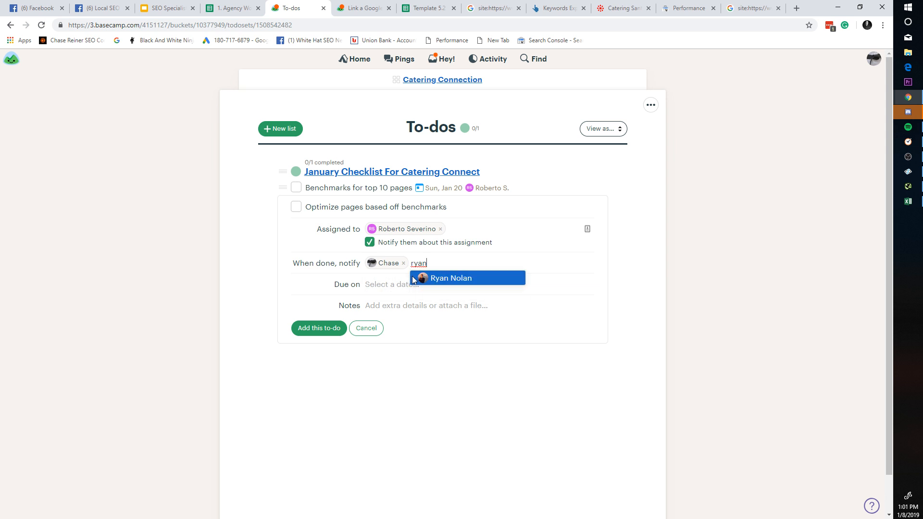
left_click(412, 278)
left_click(405, 285)
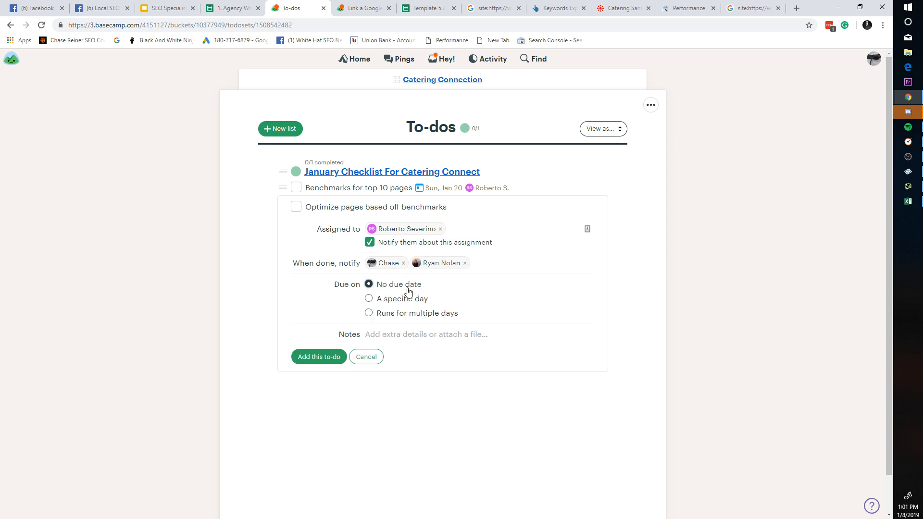
left_click(405, 298)
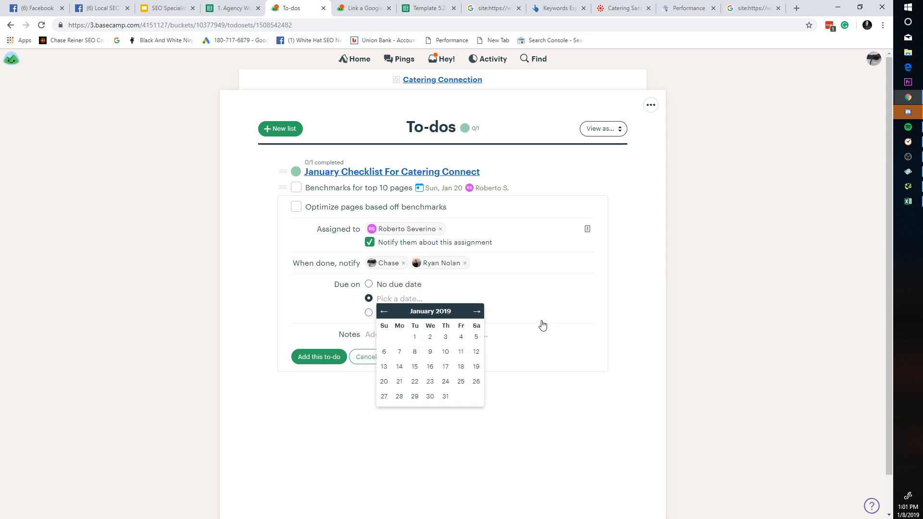
left_click(425, 383)
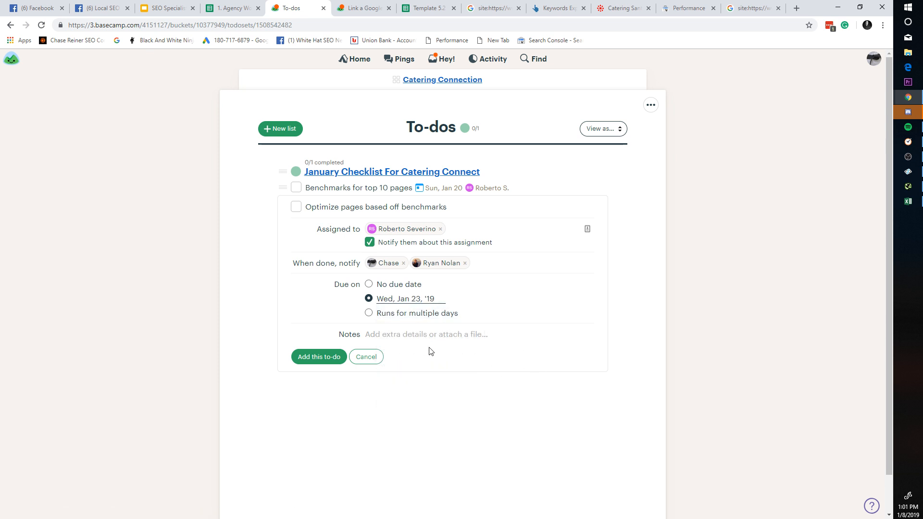
left_click(319, 359)
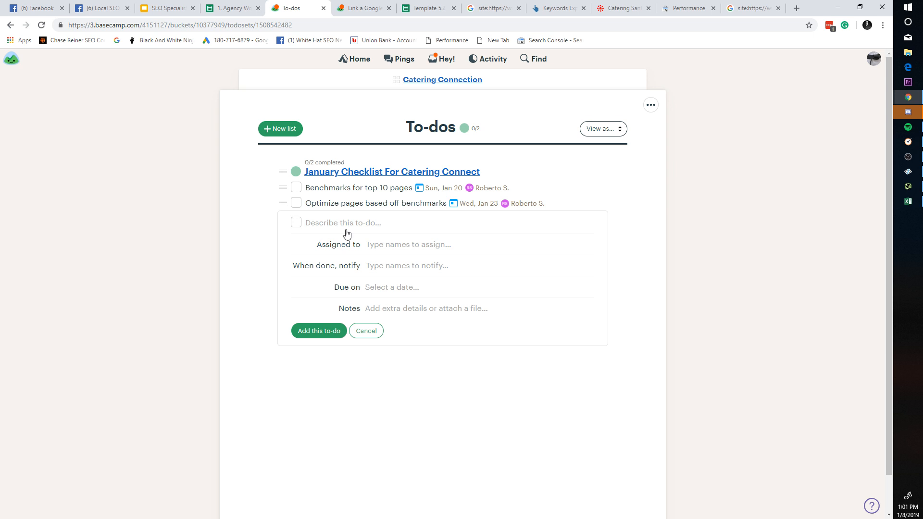
Step: Enter the to-do 'Keyword Research For Local and National Pages' and assign it to the teammate
type("Keyword Research")
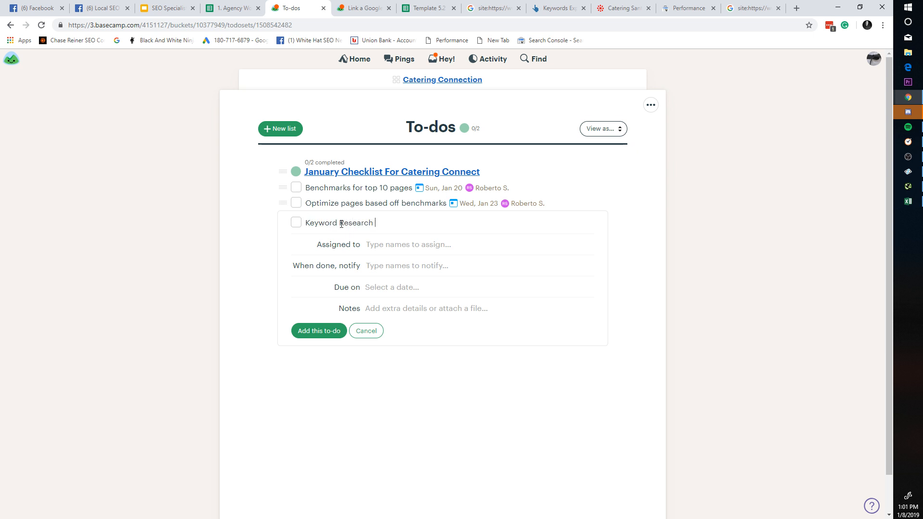
type("For Local and National Pages")
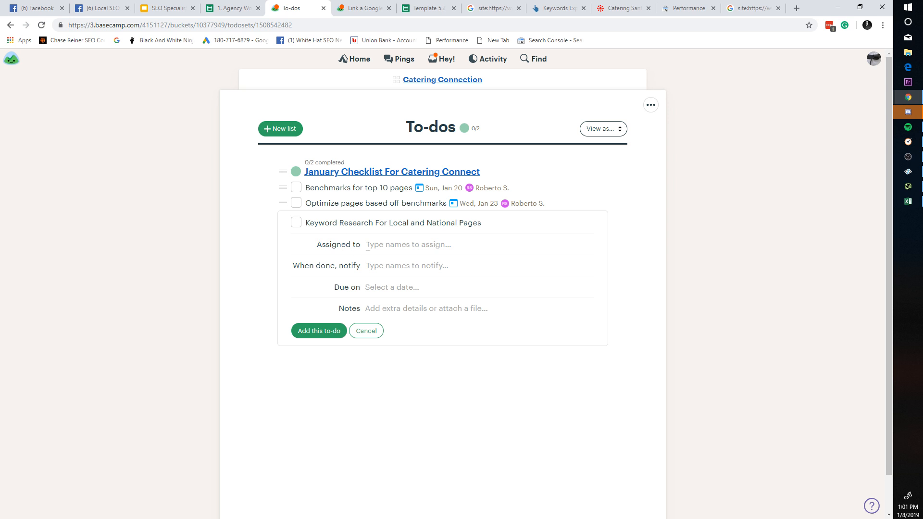
type("rob")
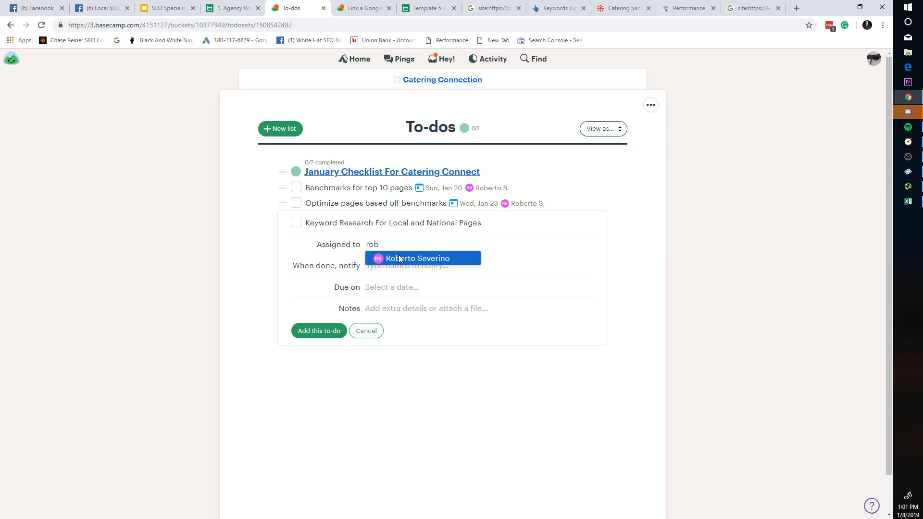
left_click(399, 259)
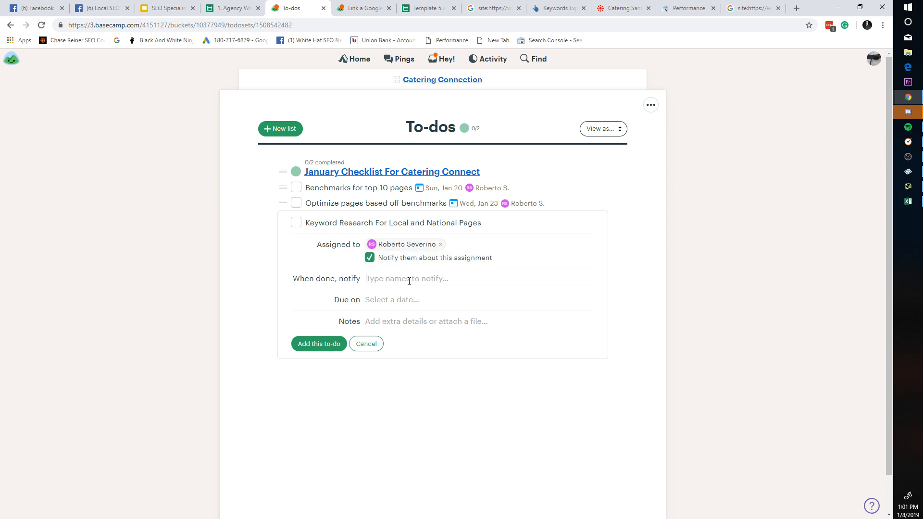
type("r")
key("BackSpace")
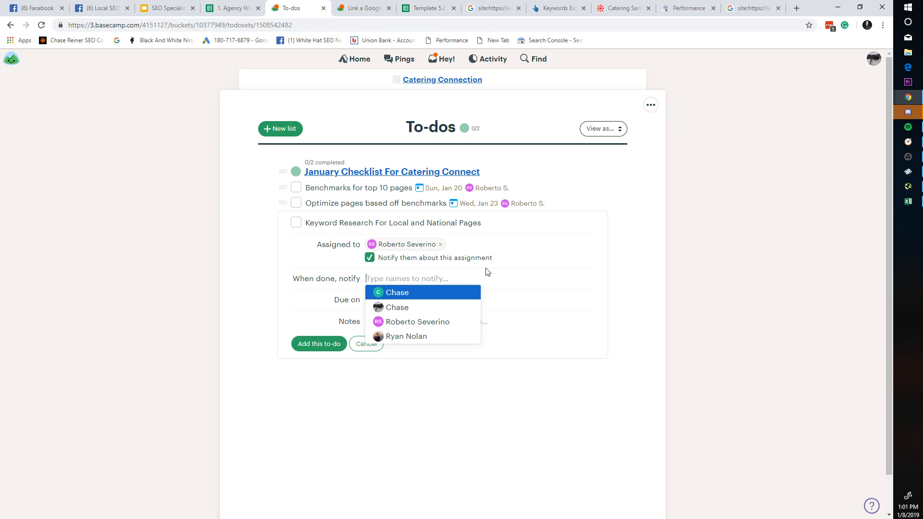
Step: Add two people to notify when done and save the keyword research to-do
left_click(416, 307)
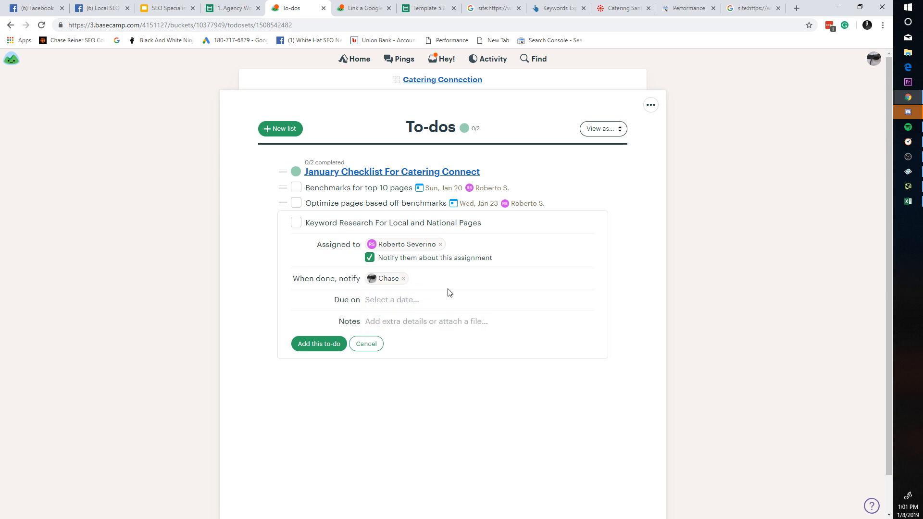
type("r")
left_click(454, 308)
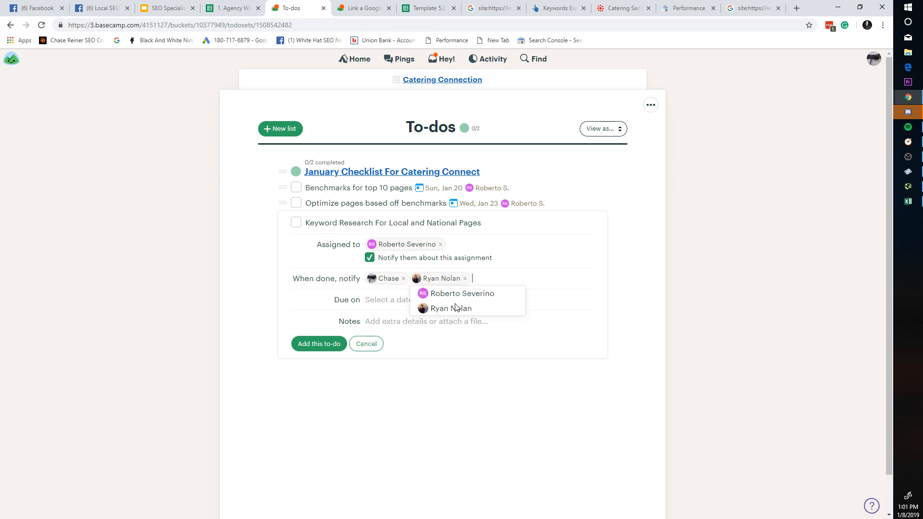
left_click(440, 306)
left_click(395, 356)
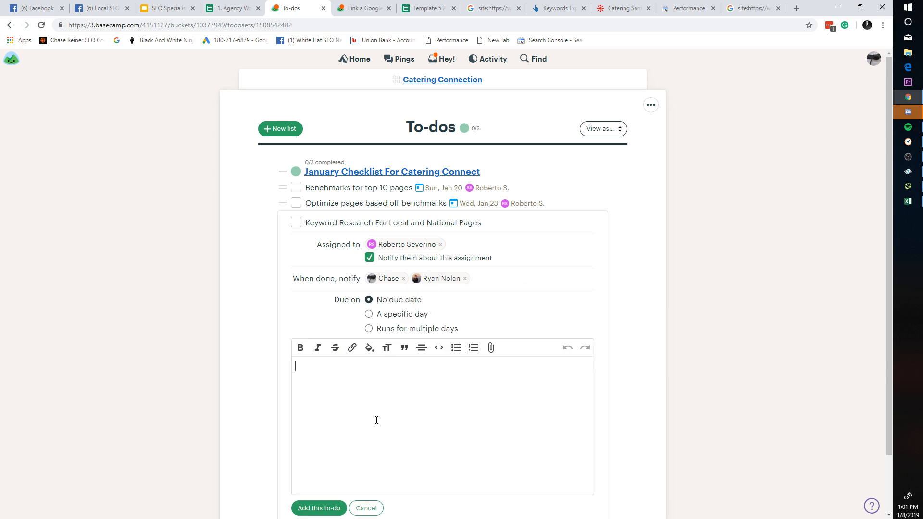
scroll(356, 423, "down", 1)
left_click(336, 440)
Step: Browse Ahrefs' 626 santa barbara catering keyword ideas sorted by KD, then switch to Google site: results
left_click(589, 4)
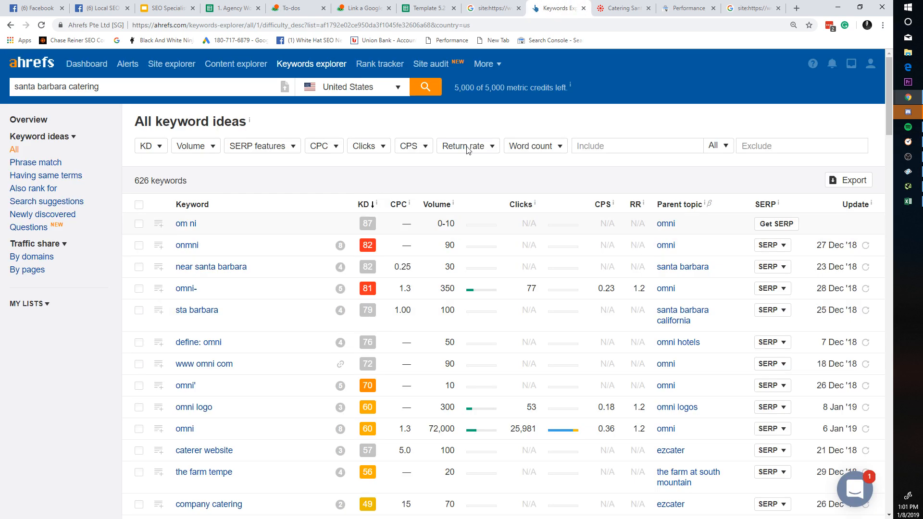
scroll(513, 268, "down", 8)
scroll(532, 234, "up", 10)
scroll(542, 229, "down", 10)
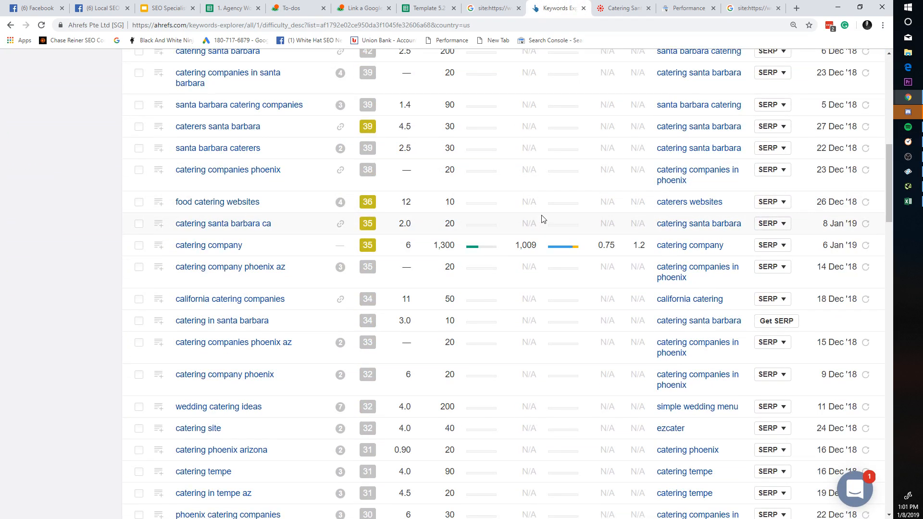
scroll(537, 212, "up", 7)
scroll(548, 284, "up", 4)
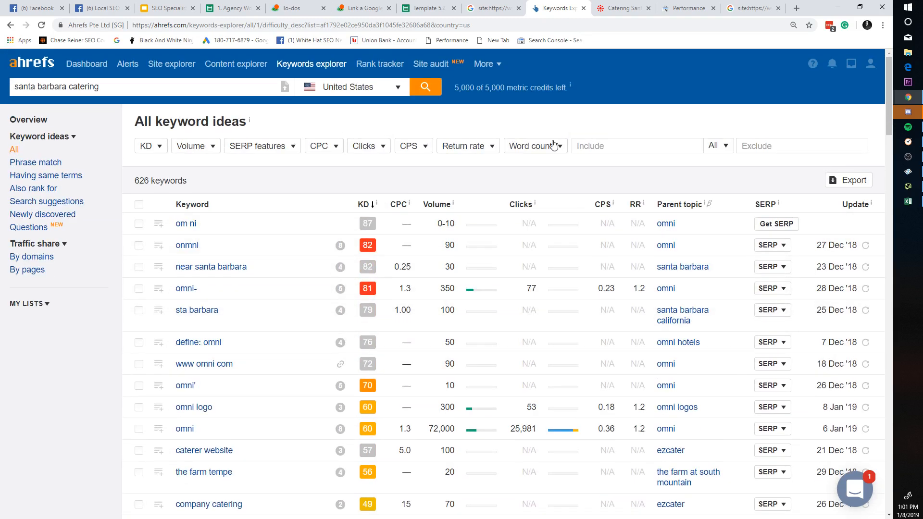
scroll(447, 284, "down", 5)
scroll(381, 252, "up", 5)
scroll(377, 301, "down", 1)
scroll(378, 300, "down", 10)
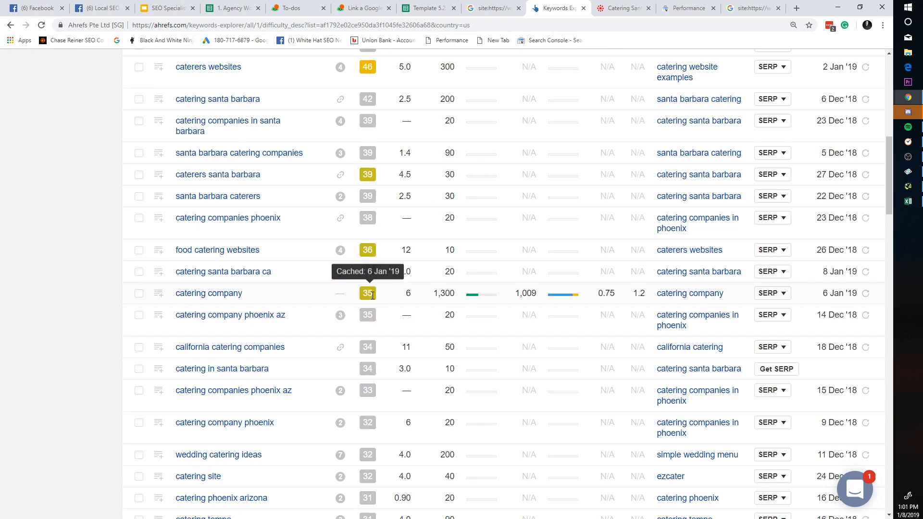
left_click(471, 6)
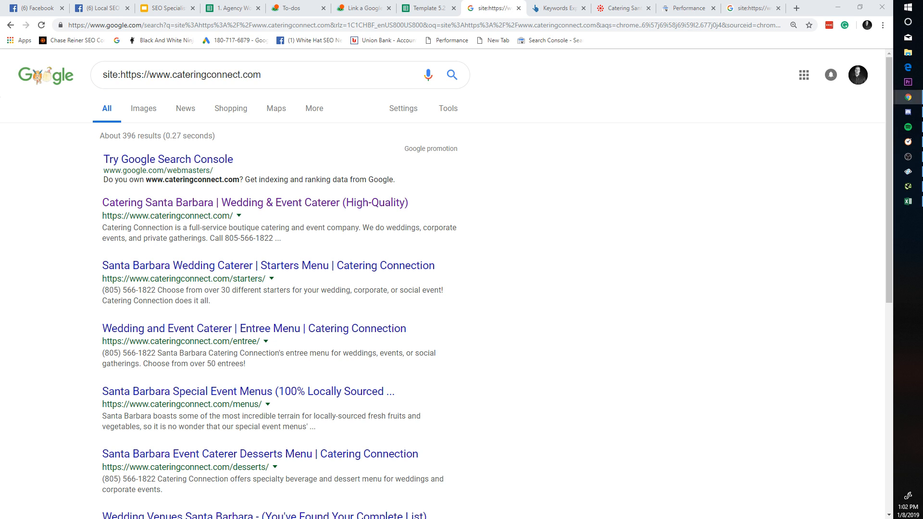
Step: Glance at a cell on the Template 5.2 Benchmarks sheet, then return to the Basecamp To-dos list
mouse_move(805, 1)
left_mouse_down()
mouse_move(786, 280)
mouse_move(788, 0)
left_mouse_up()
left_click(447, 8)
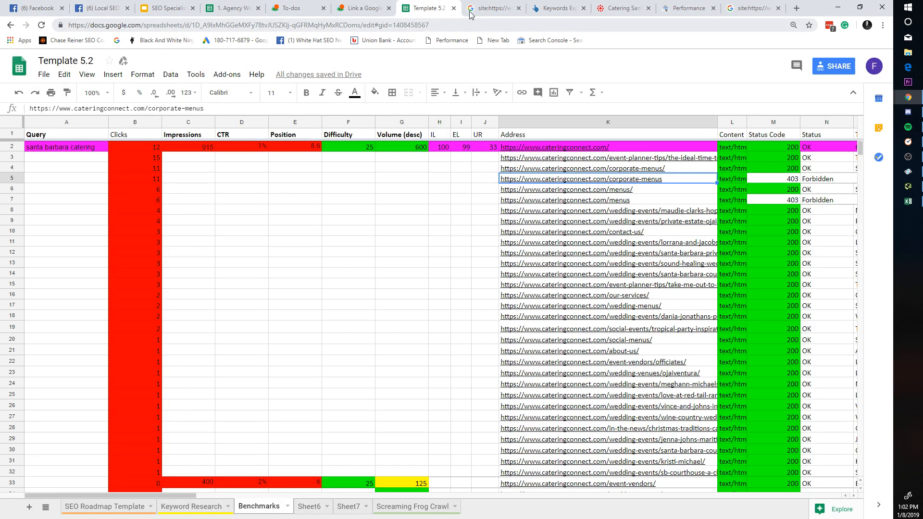
left_click(308, 263)
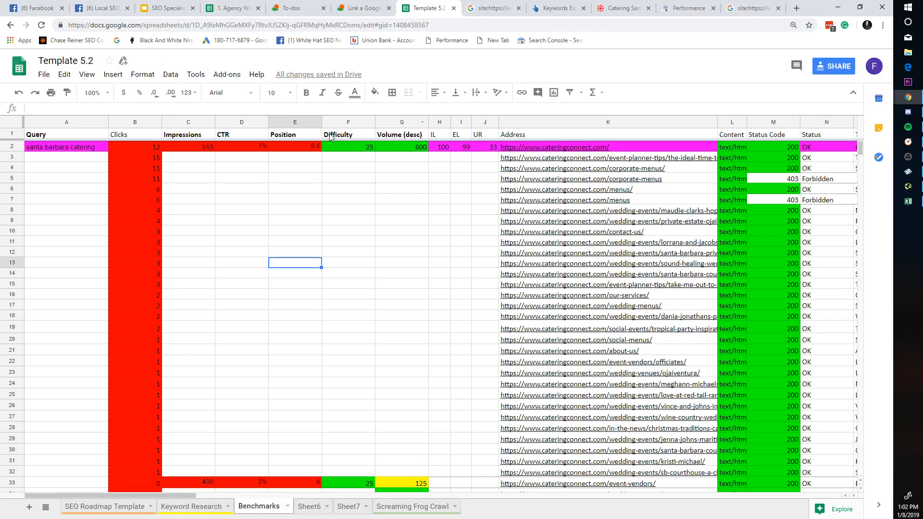
left_click(246, 6)
left_click(297, 7)
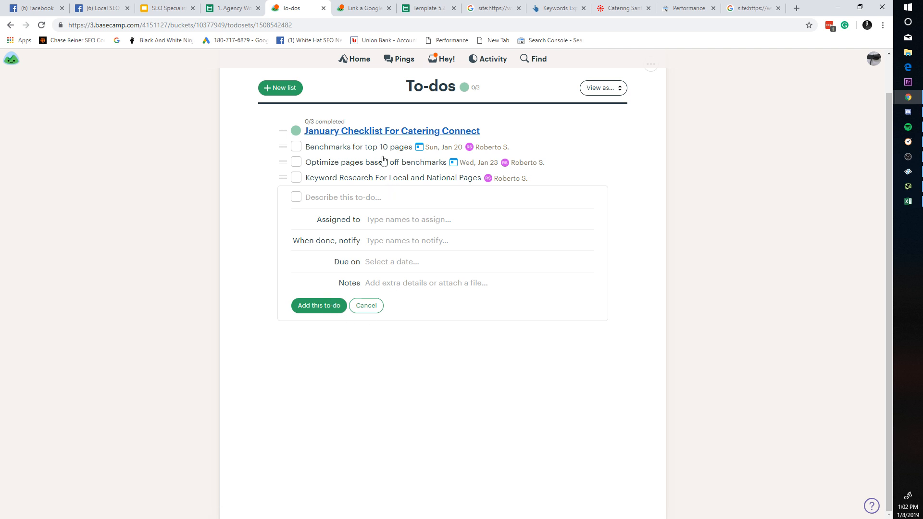
Step: Look over the catering site, Template 5.2 and site: search tabs, then return to Search Console
left_click(613, 6)
left_click(648, 8)
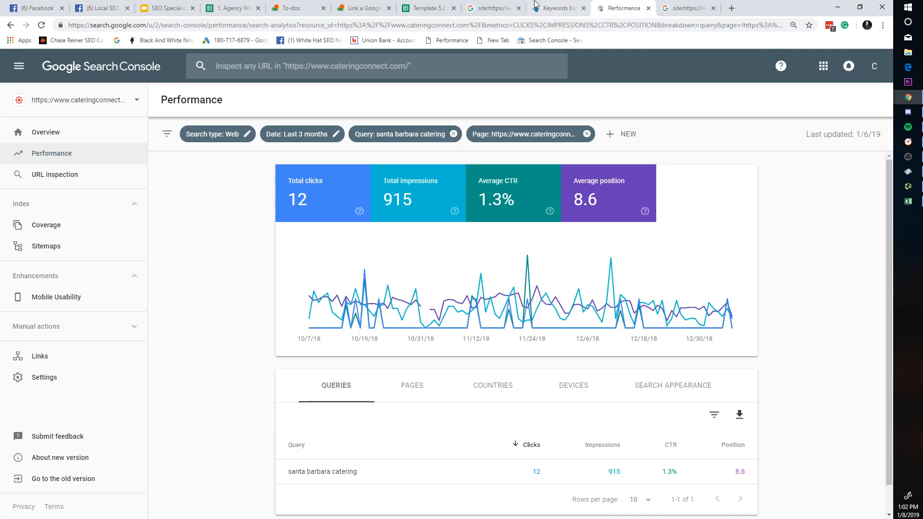
left_click(458, 4)
left_click(487, 4)
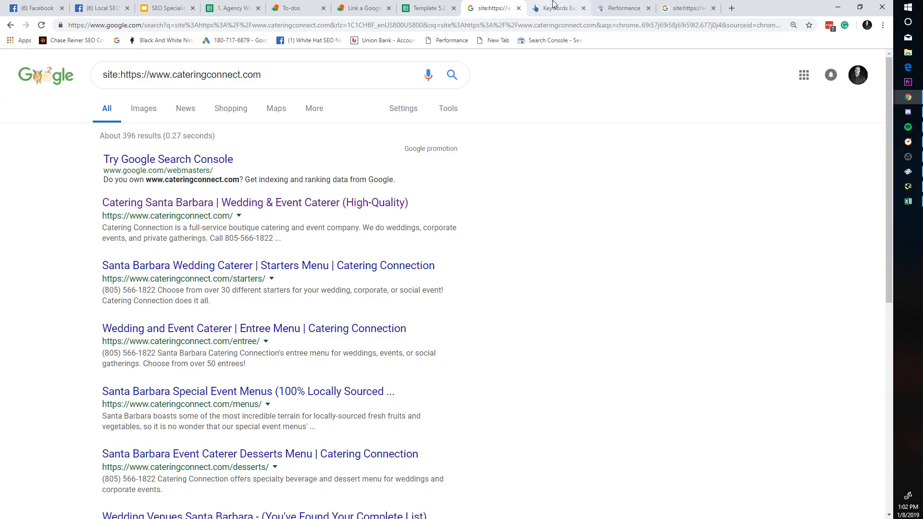
left_click(622, 8)
scroll(439, 232, "down", 1)
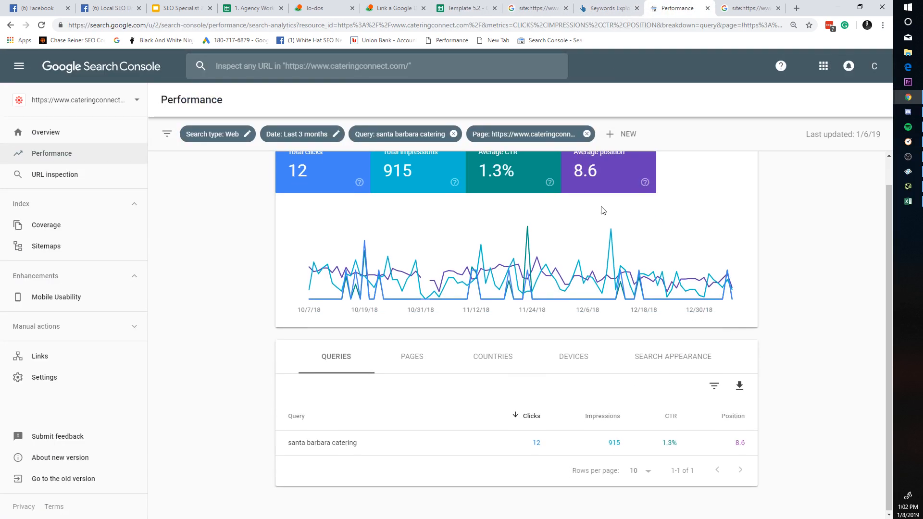
scroll(439, 232, "up", 1)
Step: Hide impressions, CTR and position, clear the query and page filters, and break the report down by Pages
left_click(435, 202)
left_click(498, 196)
left_click(563, 200)
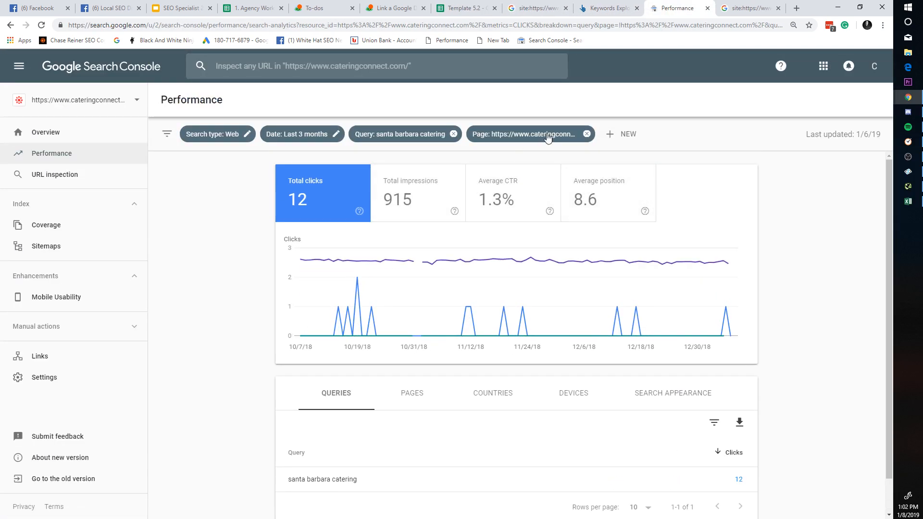
left_click(454, 135)
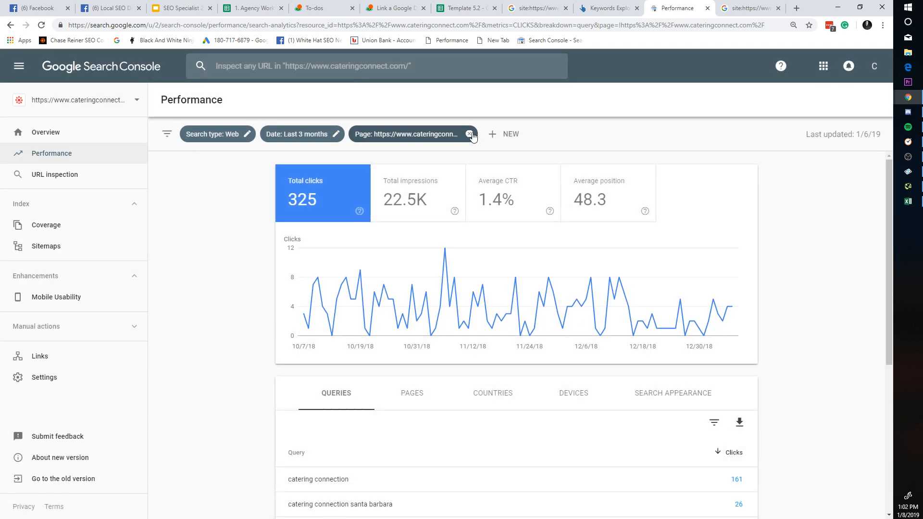
left_click(469, 133)
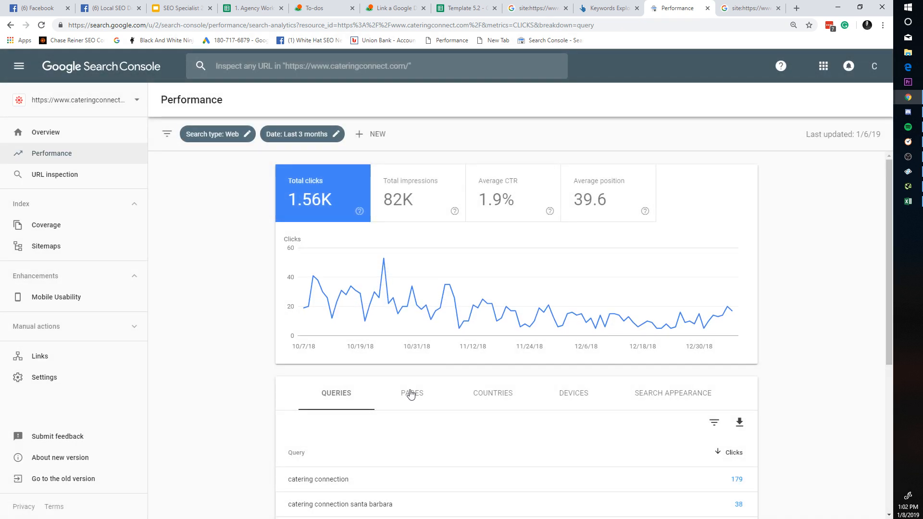
left_click(414, 393)
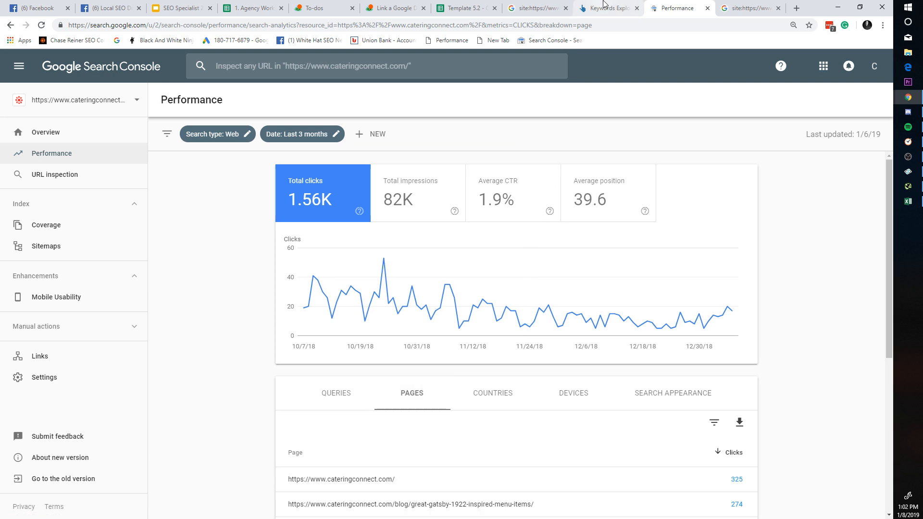
left_click(747, 8)
triple_click(326, 69)
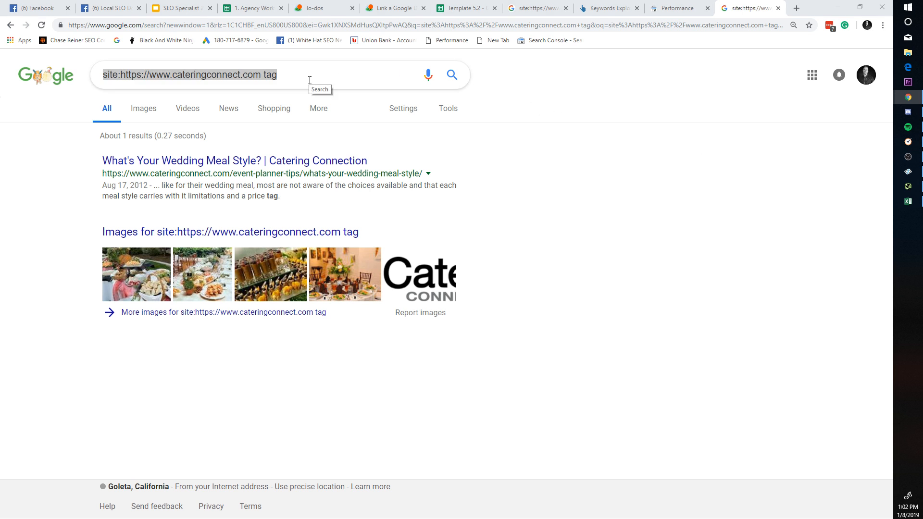
Step: Search Google for 'santa barbara catering'
type("c")
key("BackSpace")
type("santa abr")
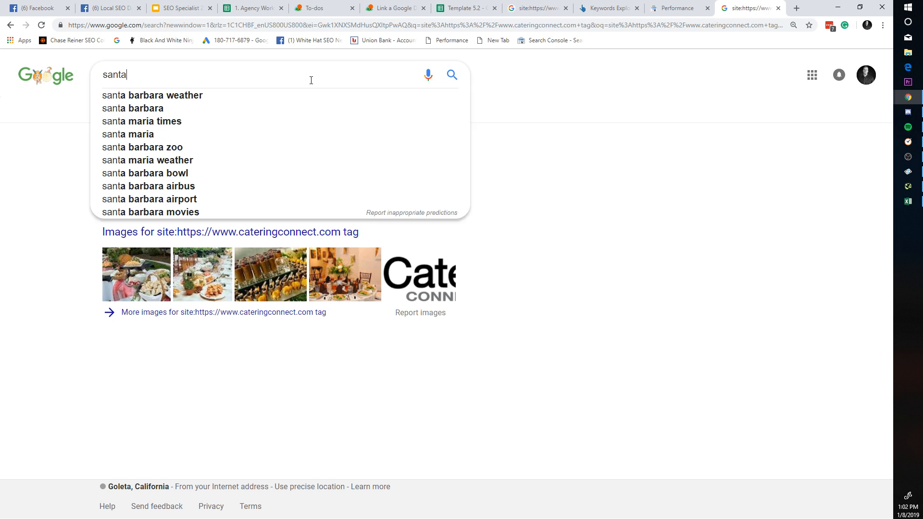
key("BackSpace")
key("BackSpace")
key("BackSpace")
type("barbar")
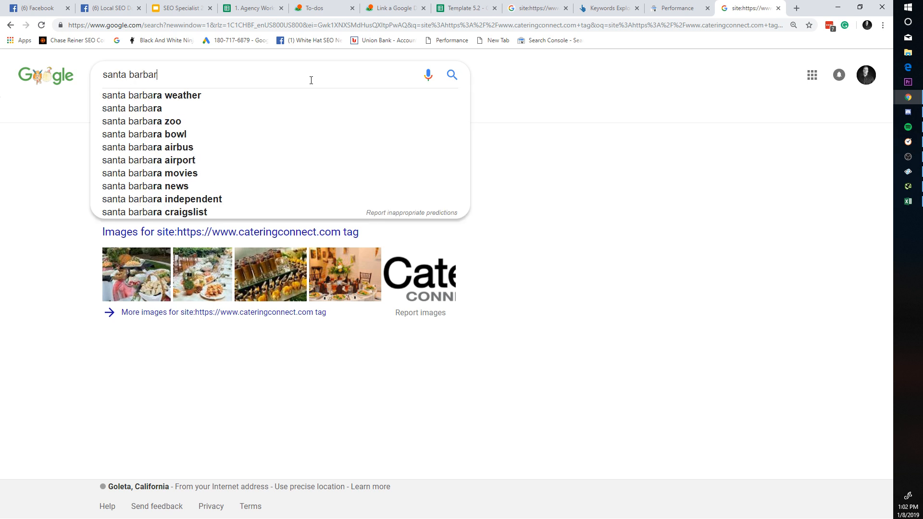
type("a catering")
key("Return")
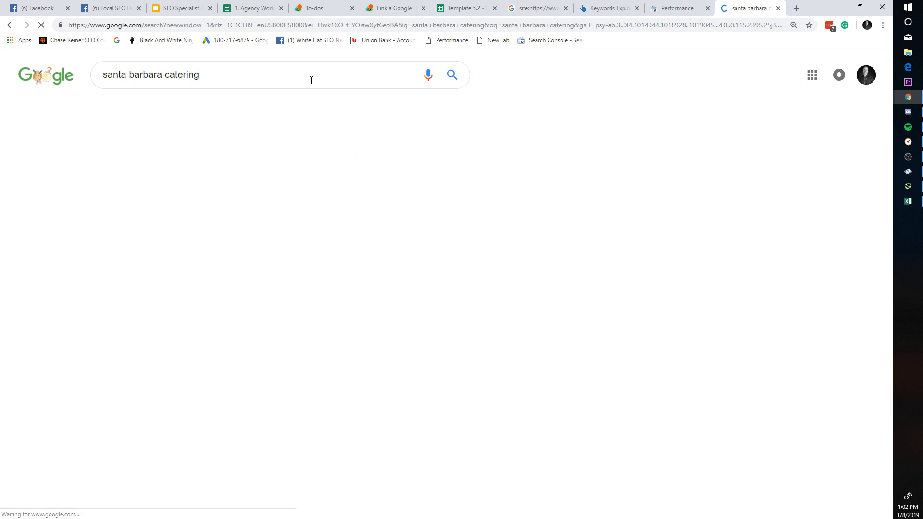
Step: Open the full local places list with its map and browse the Goleta-area caterers
scroll(378, 220, "down", 1)
scroll(378, 221, "down", 5)
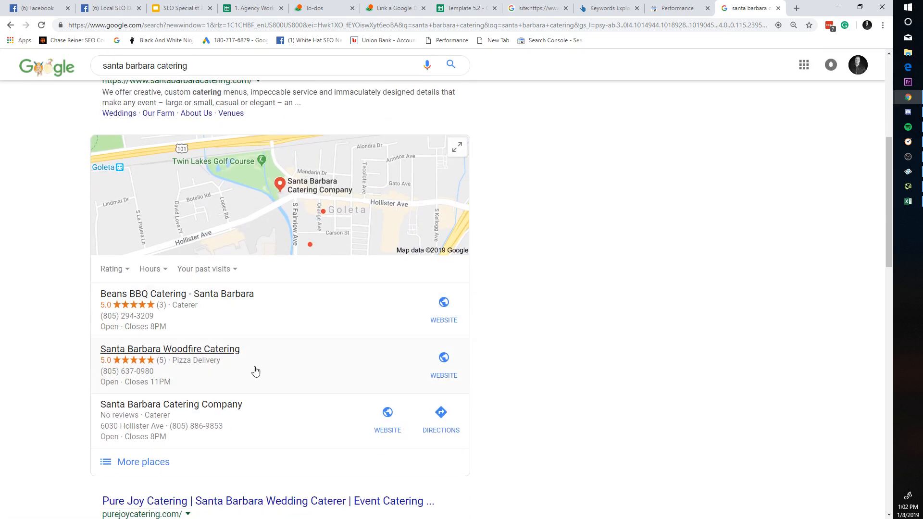
scroll(253, 371, "down", 1)
scroll(171, 412, "up", 7)
scroll(163, 409, "down", 6)
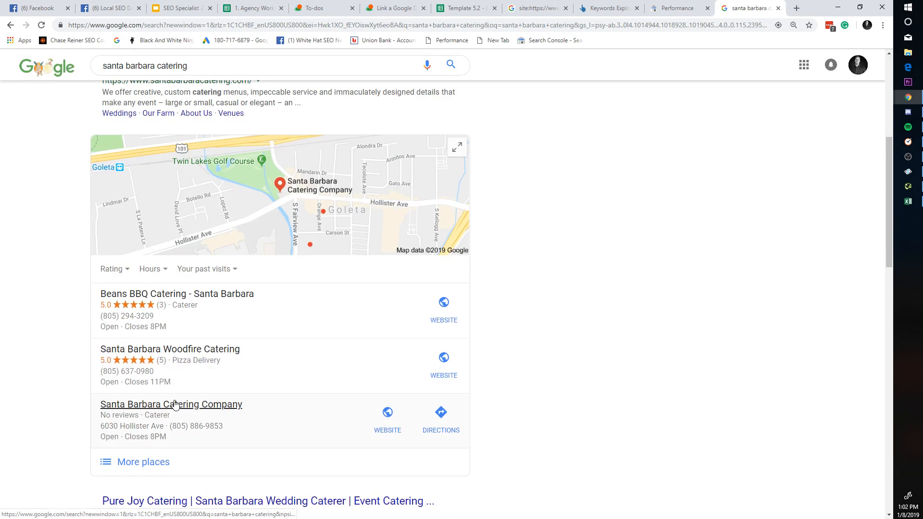
left_click(148, 456)
scroll(181, 383, "down", 1)
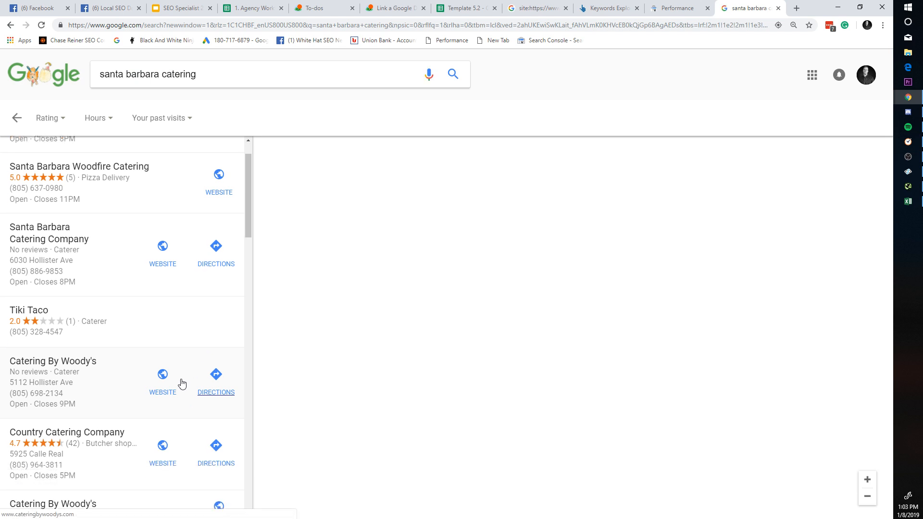
scroll(154, 356, "up", 1)
scroll(125, 356, "down", 2)
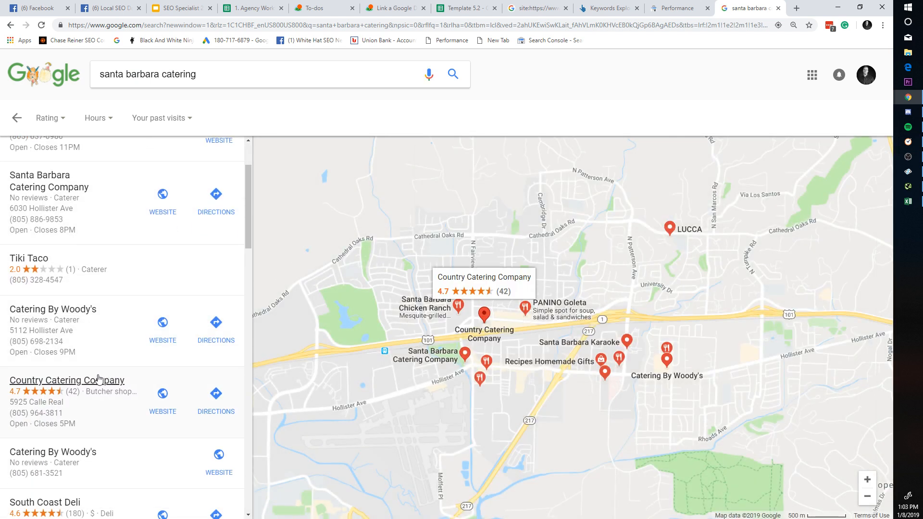
scroll(102, 355, "down", 10)
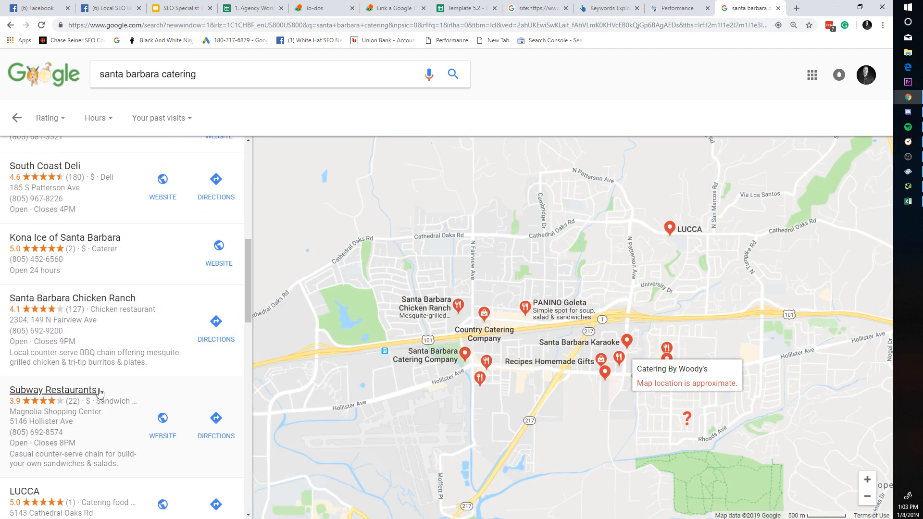
scroll(103, 387, "down", 13)
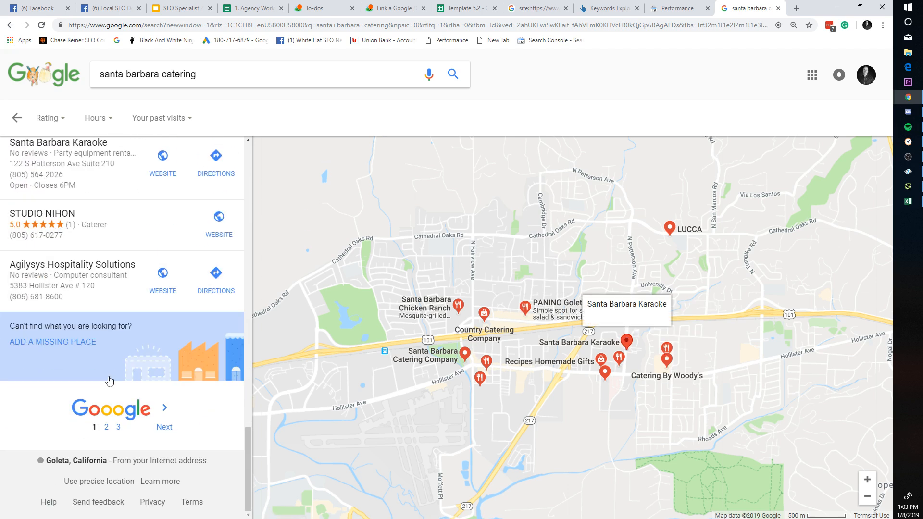
scroll(106, 322, "up", 7)
scroll(107, 323, "up", 6)
Step: Search 'catering santa barbara' and open Catering Connection's 5.0-rated business listing
left_click_drag(230, 82, 48, 79)
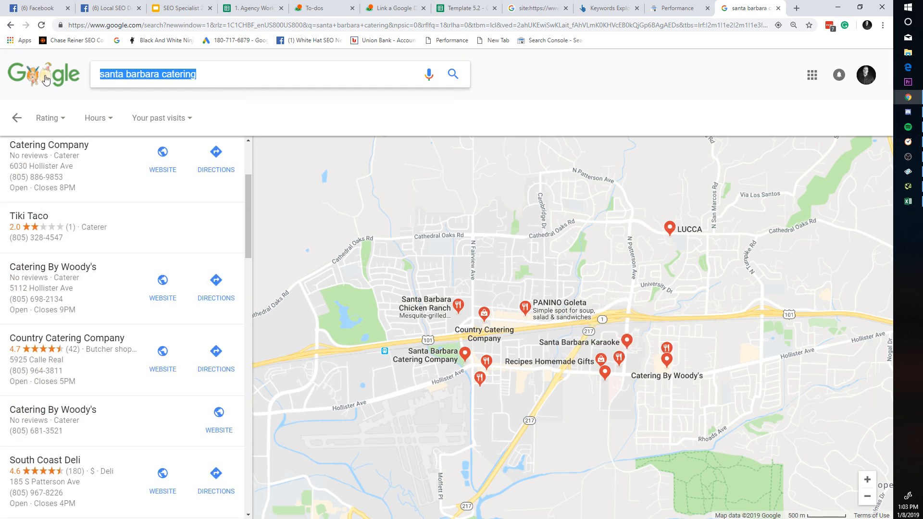
type("catering santa barba")
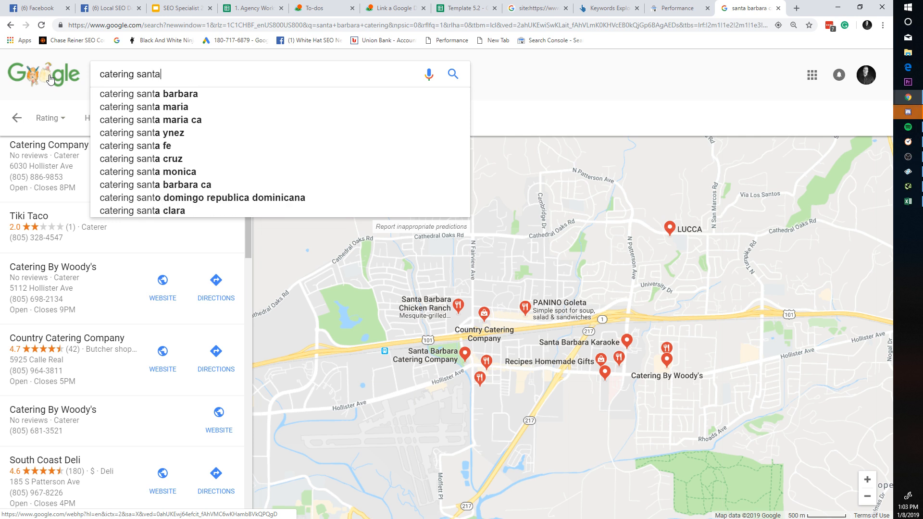
type("ra")
key("Return")
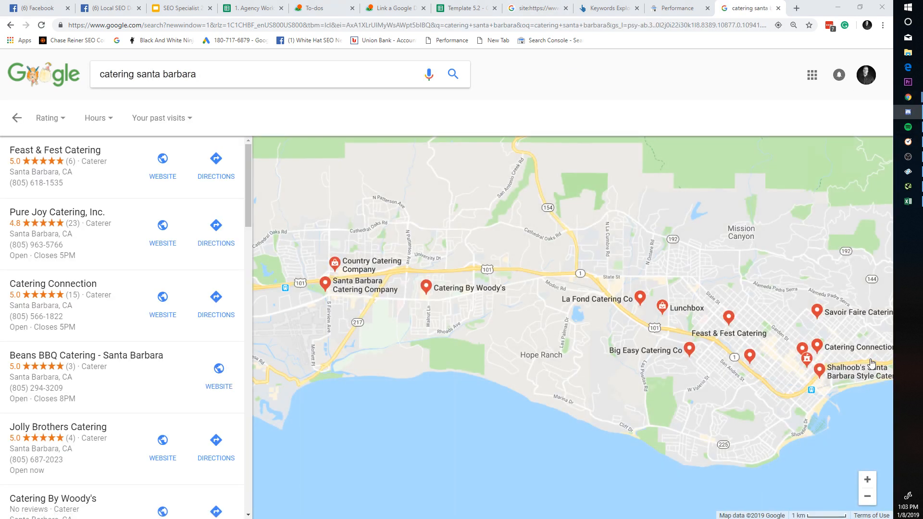
left_click(112, 311)
scroll(412, 285, "down", 5)
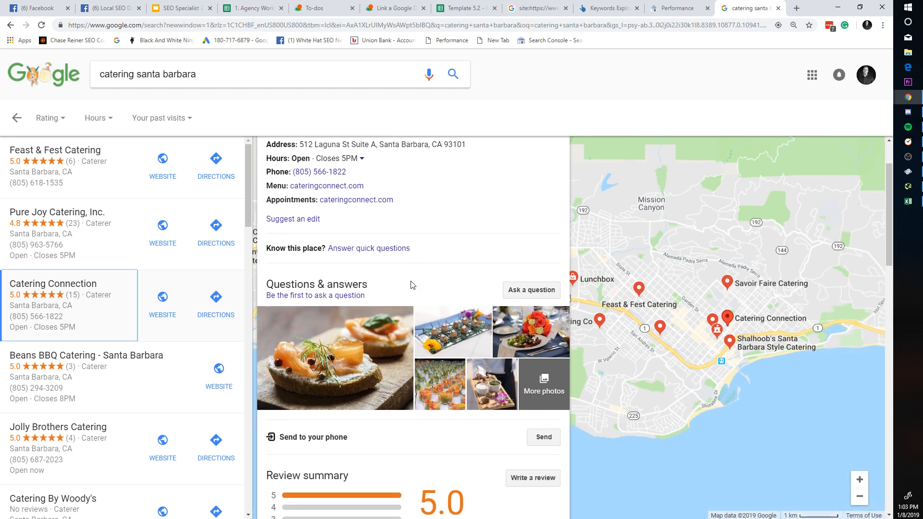
scroll(377, 414, "down", 7)
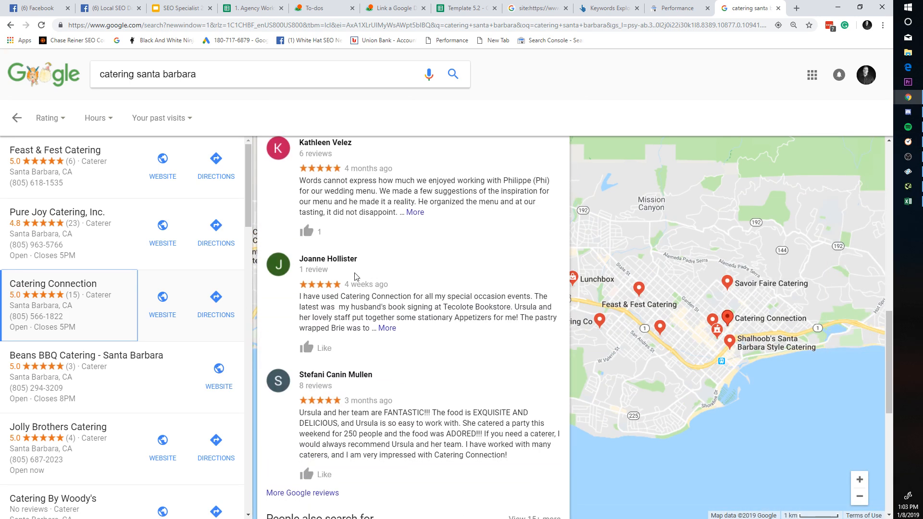
scroll(381, 335, "down", 3)
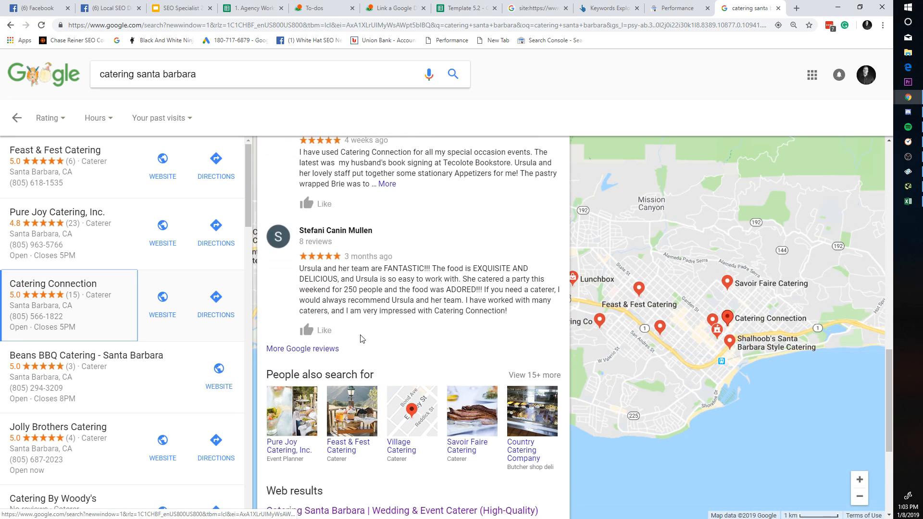
scroll(345, 331, "up", 7)
scroll(344, 331, "up", 8)
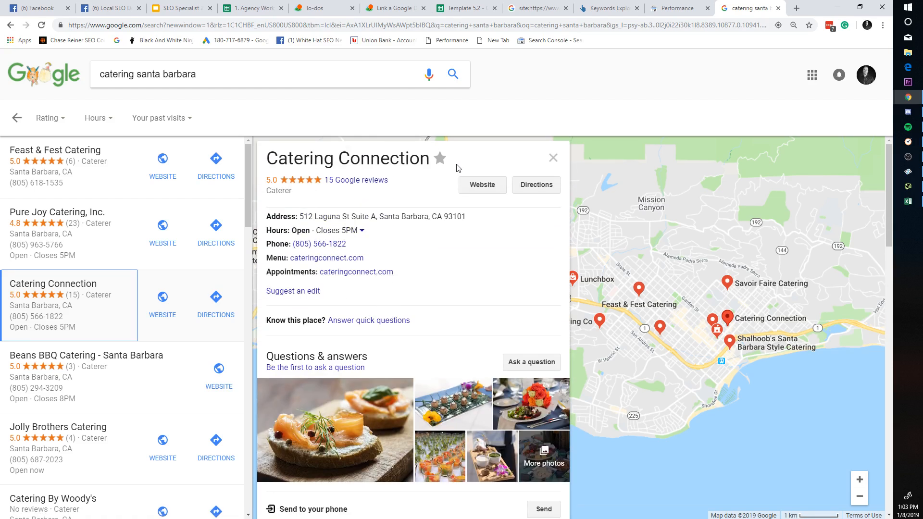
scroll(436, 245, "down", 4)
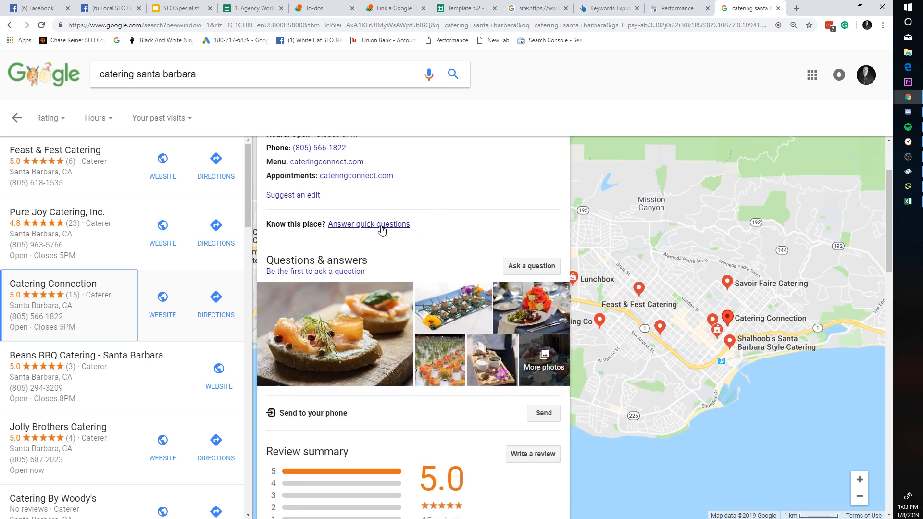
Step: View a Catering Connection photo, then reopen the listing and review its details and reviews
left_click(513, 284)
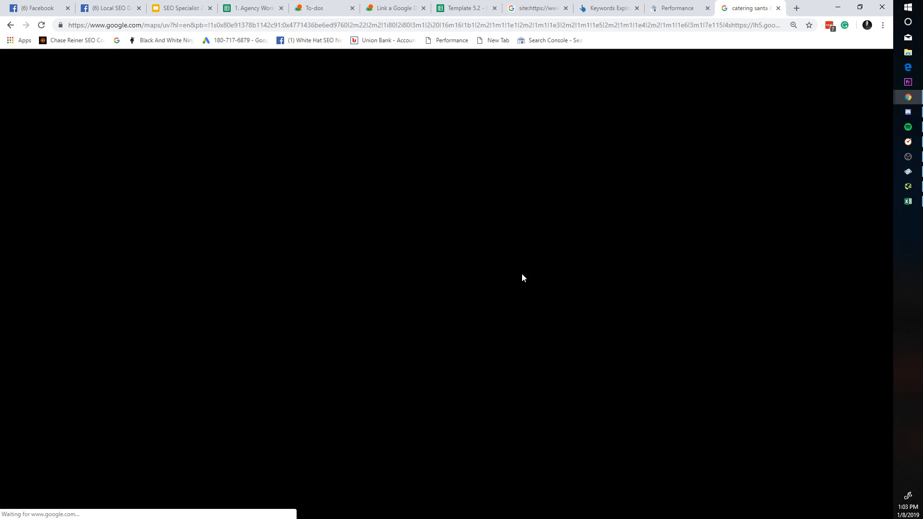
scroll(118, 204, "down", 5)
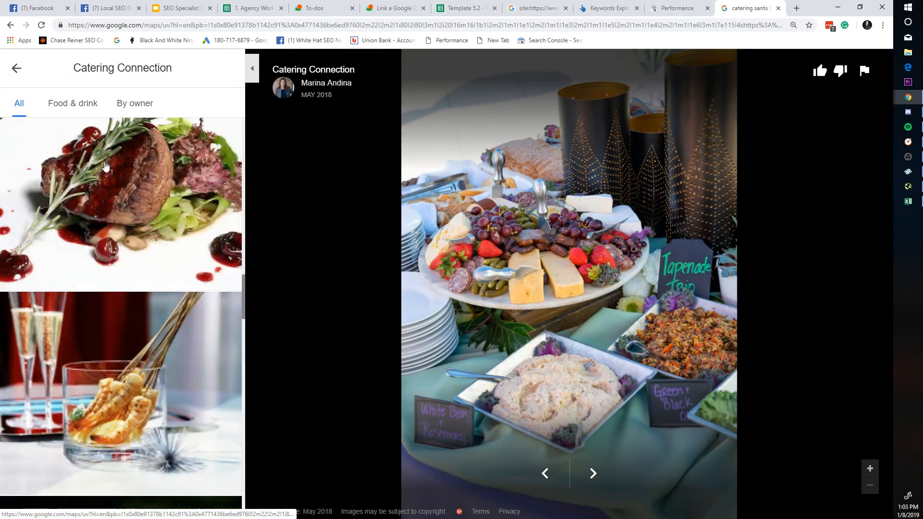
left_click(19, 70)
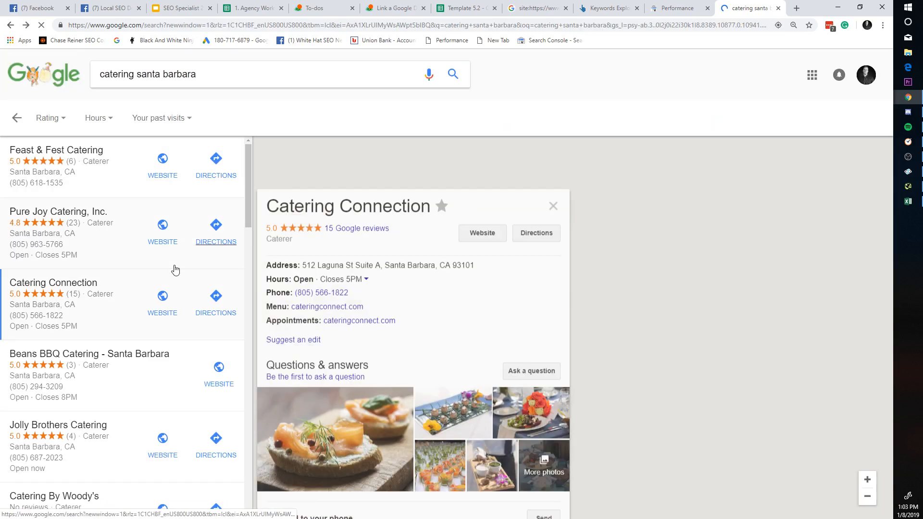
left_click(109, 310)
scroll(431, 326, "down", 4)
scroll(431, 330, "down", 15)
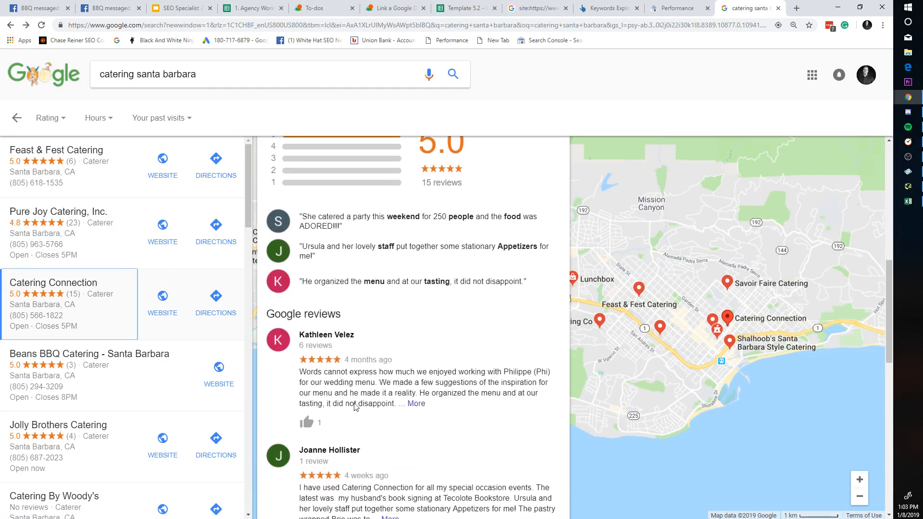
scroll(402, 398, "up", 10)
scroll(402, 398, "up", 10)
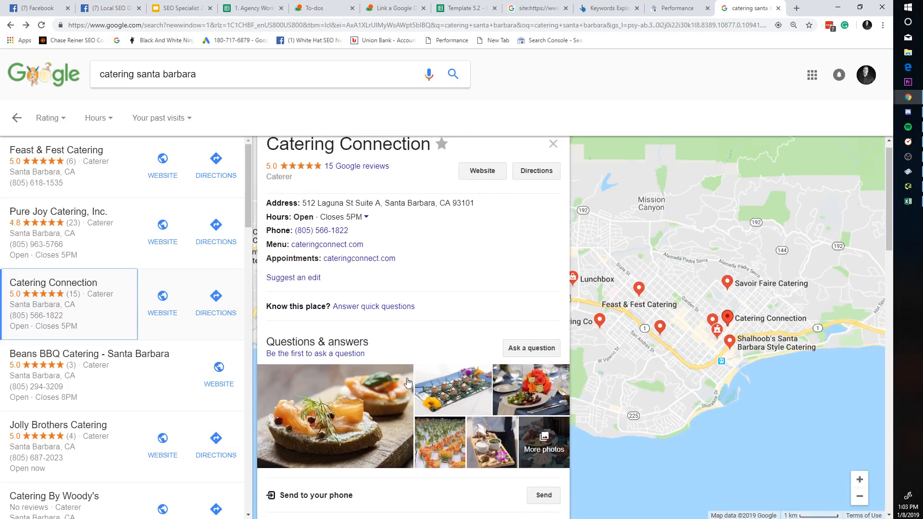
left_click(399, 8)
Step: Flip through the open tabs and come back to the Link a Google Doc form
left_click(250, 5)
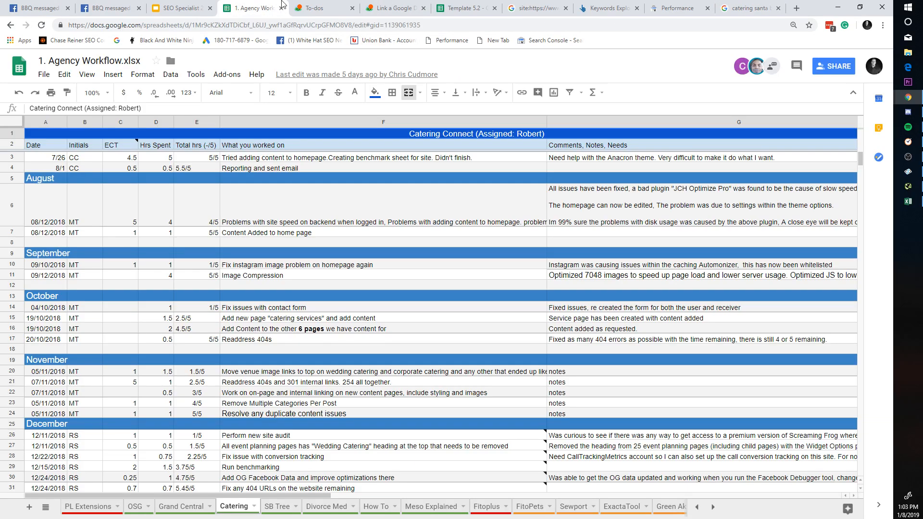
left_click(182, 7)
left_click(315, 6)
left_click(399, 7)
left_click(536, 7)
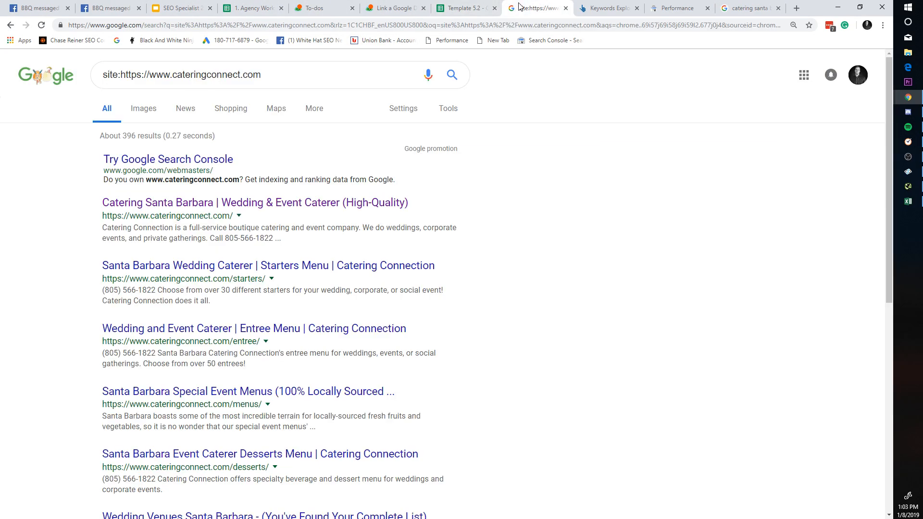
left_click(395, 8)
Step: Title the Google Doc link 'Research GMB Optimization'
left_click(437, 130)
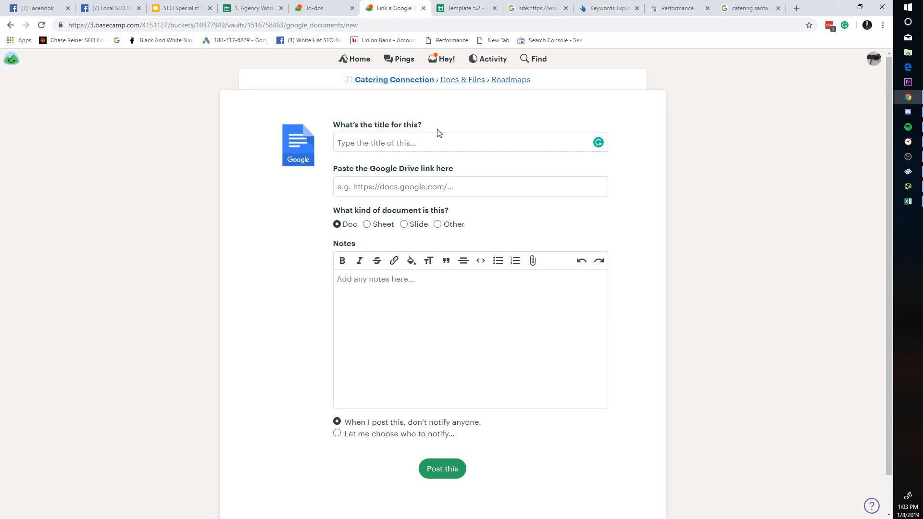
left_click(425, 135)
type("Resear")
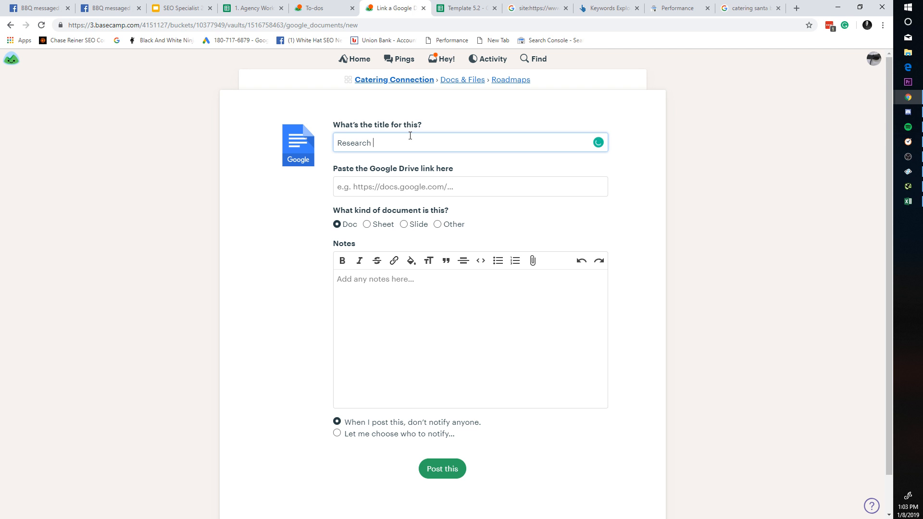
type("ch To")
type("op")
type("ptimization")
key("ctrl+a")
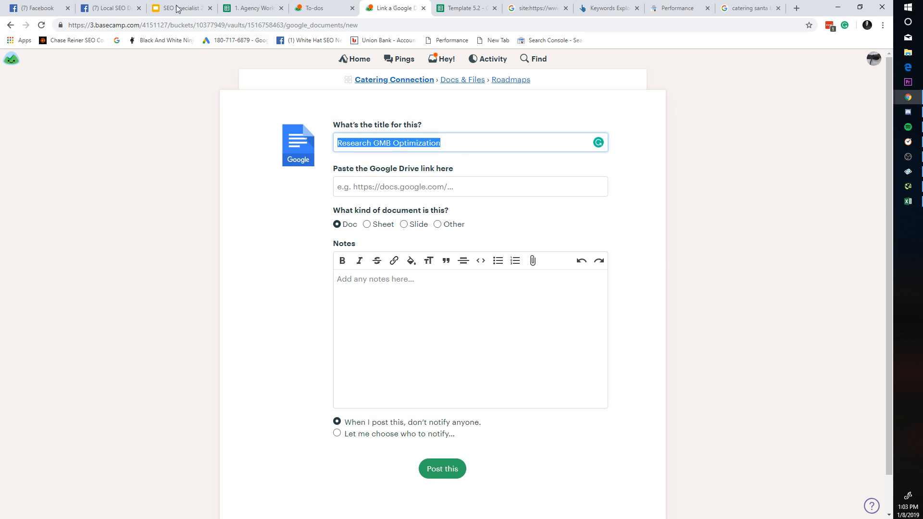
left_click(182, 8)
left_click(359, 5)
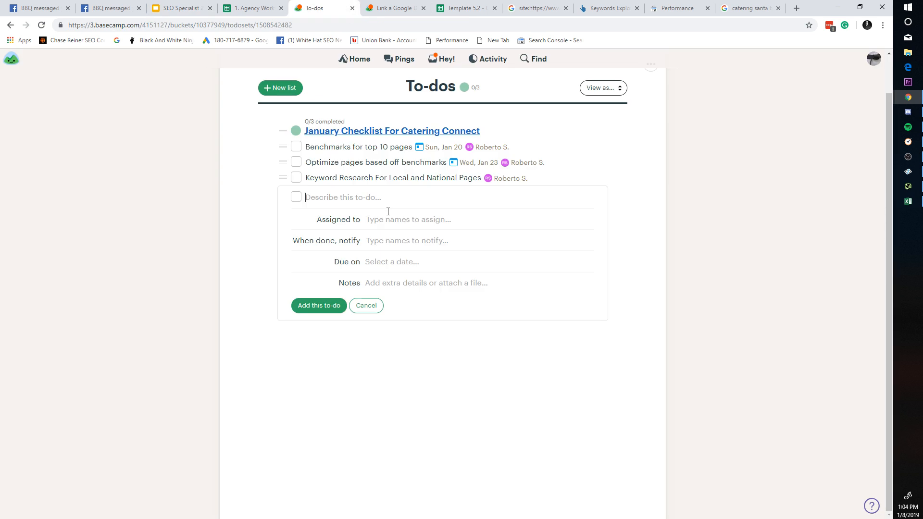
Step: Enter the to-do 'Do some research to see how we can rank the GMB higher'
type("O")
key("BackSpace")
type("Get More")
key("ctrl+a")
type("Re")
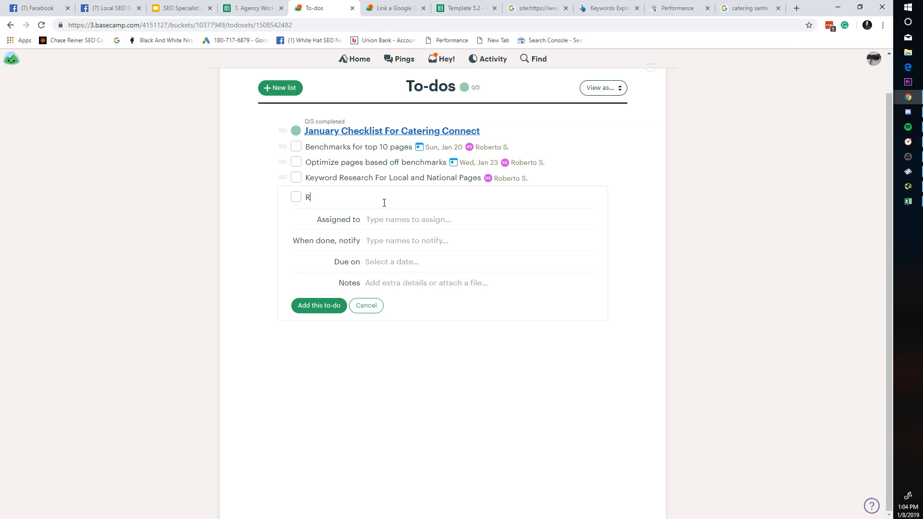
key("BackSpace")
type("d")
key("BackSpace")
type("Do Show we can rank the GMB h")
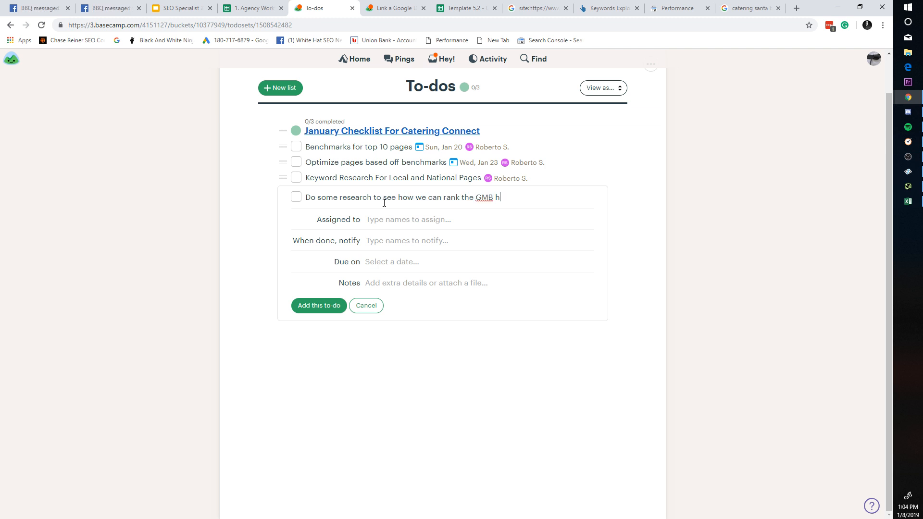
type("igher")
Step: Assign the to-do to one teammate, add two people to notify when done, and save it
left_click(386, 219)
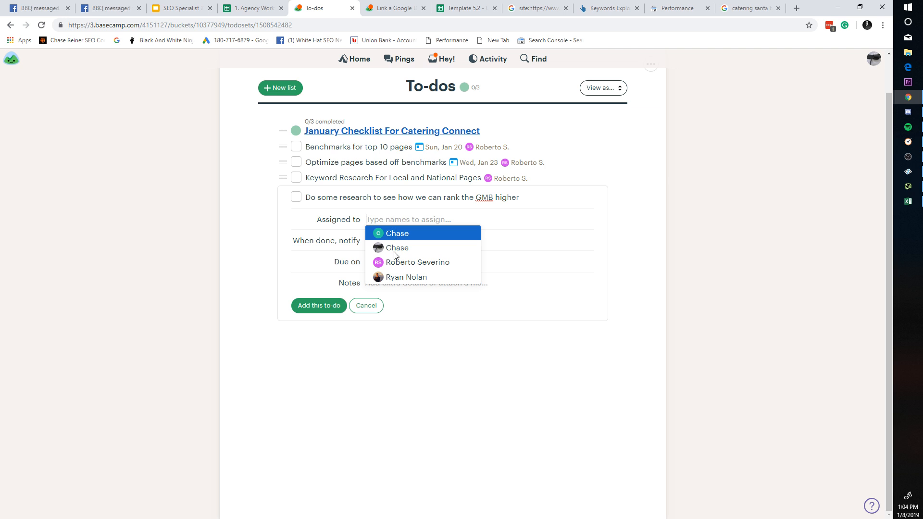
type("rob")
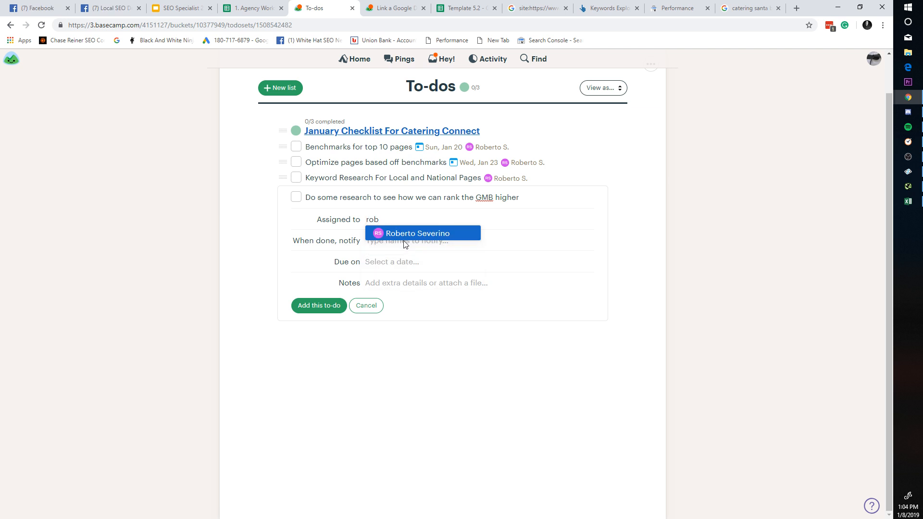
key("Return")
left_click(407, 248)
type("c")
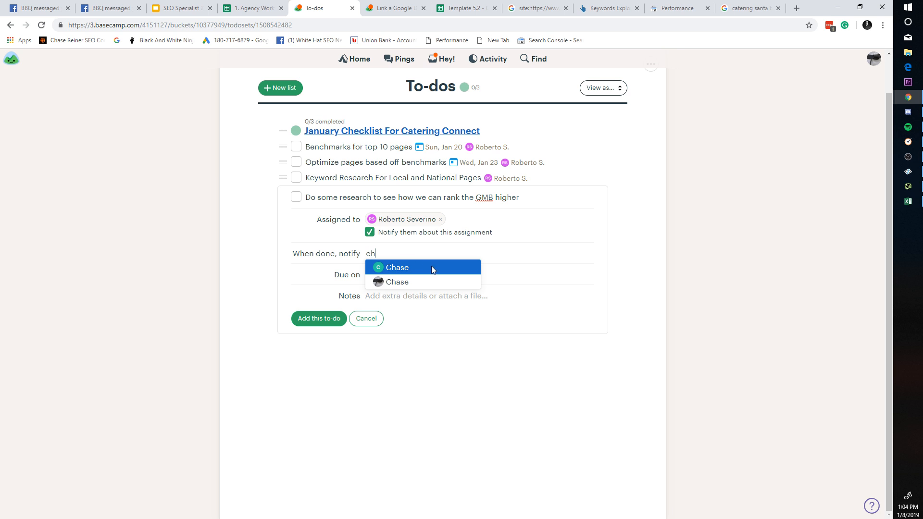
type("h")
left_click(428, 282)
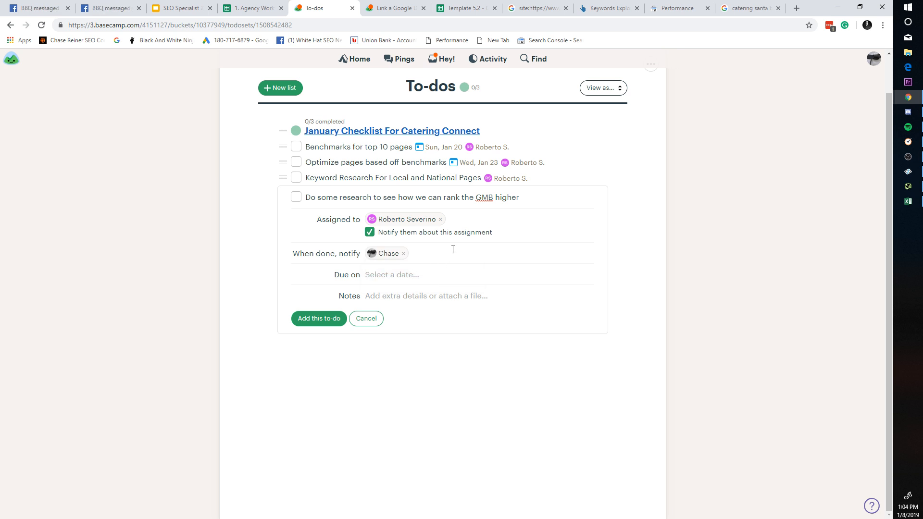
type("rya")
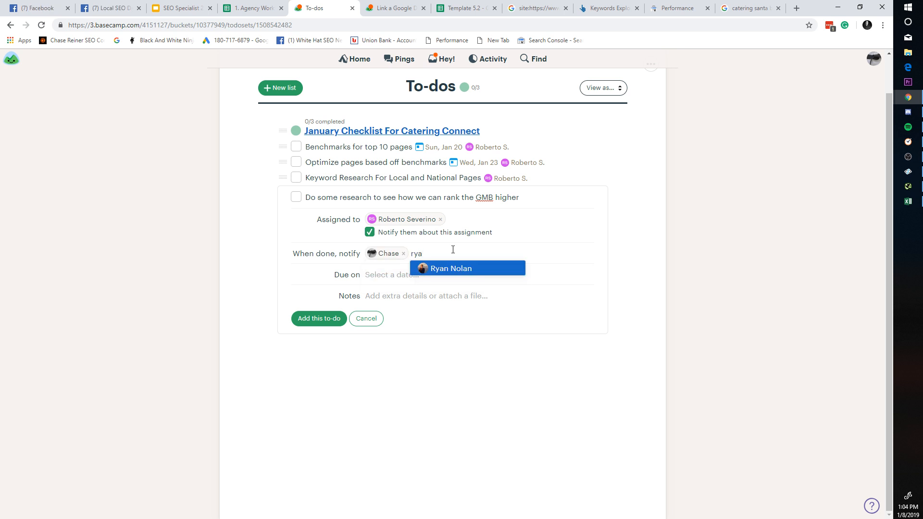
left_click(456, 263)
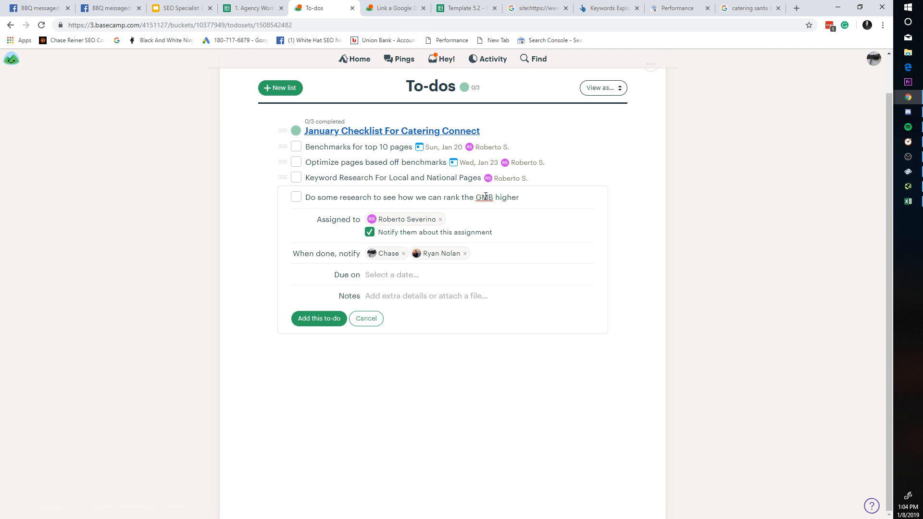
left_click(382, 275)
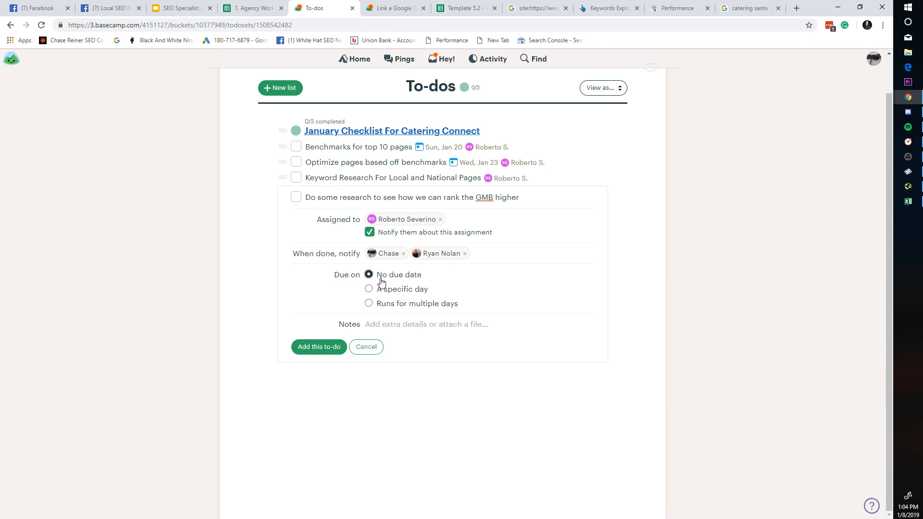
left_click(394, 325)
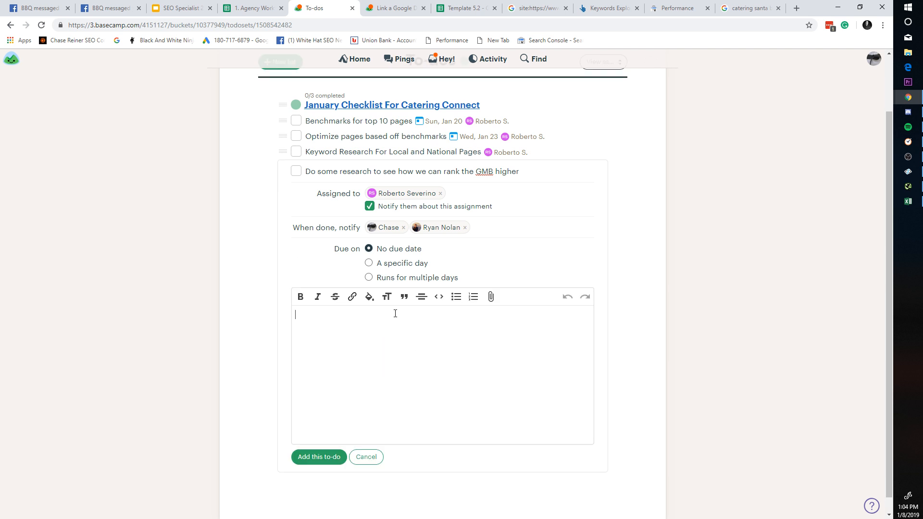
left_click(319, 458)
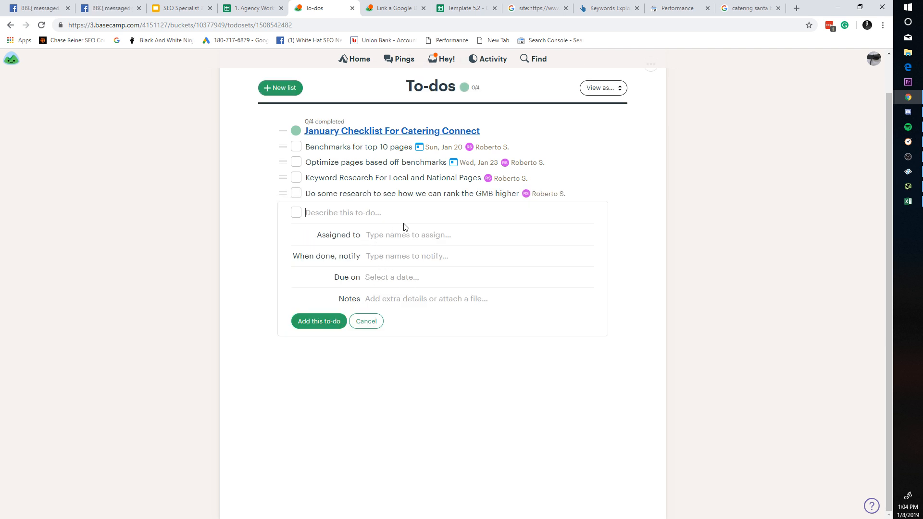
Step: Cycle through the Search Console, Google search, Keywords Explorer and spreadsheet tabs to compare the catering research
left_click(675, 9)
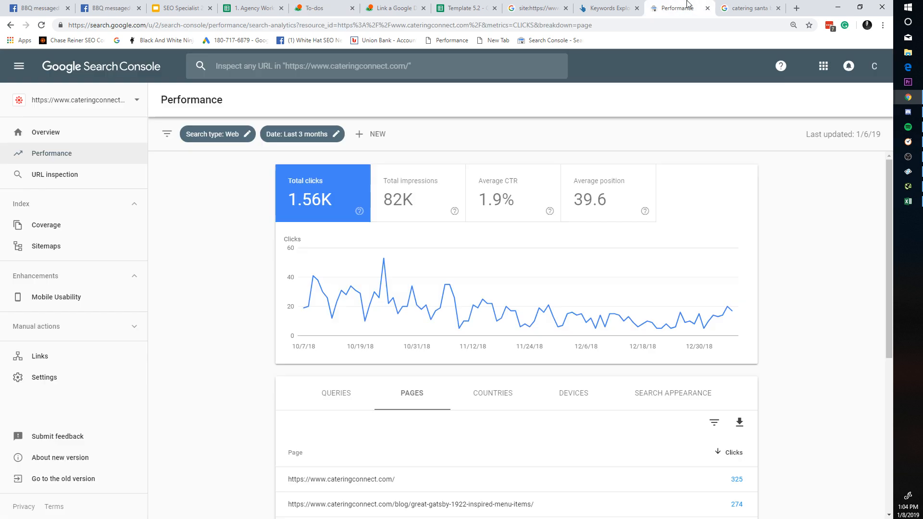
left_click(718, 11)
left_click_drag(92, 77, 458, 89)
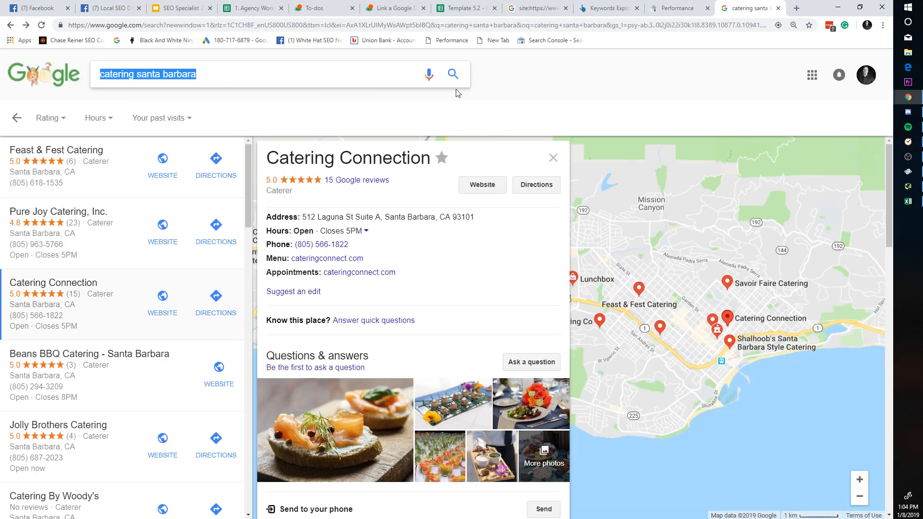
left_click(462, 8)
left_click(255, 8)
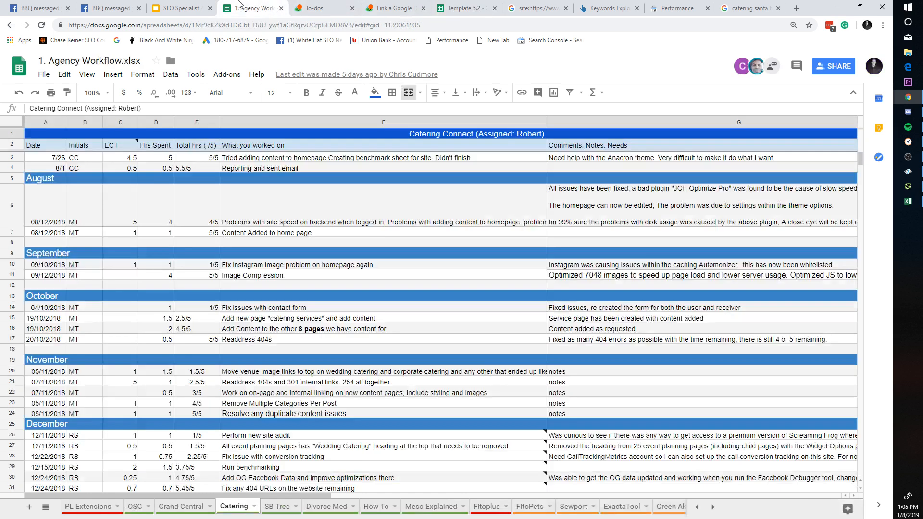
left_click(180, 8)
left_click(262, 8)
left_click(317, 8)
left_click(464, 8)
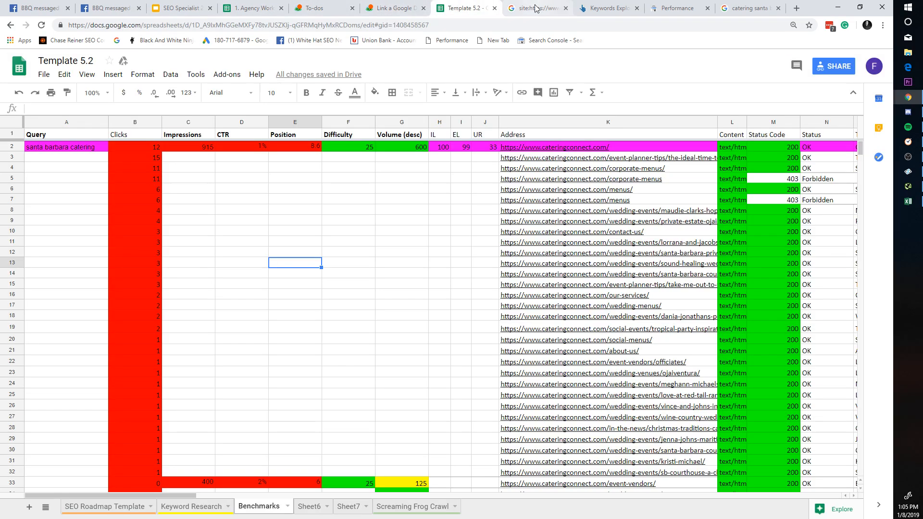
left_click(608, 8)
left_click(677, 9)
left_click(749, 9)
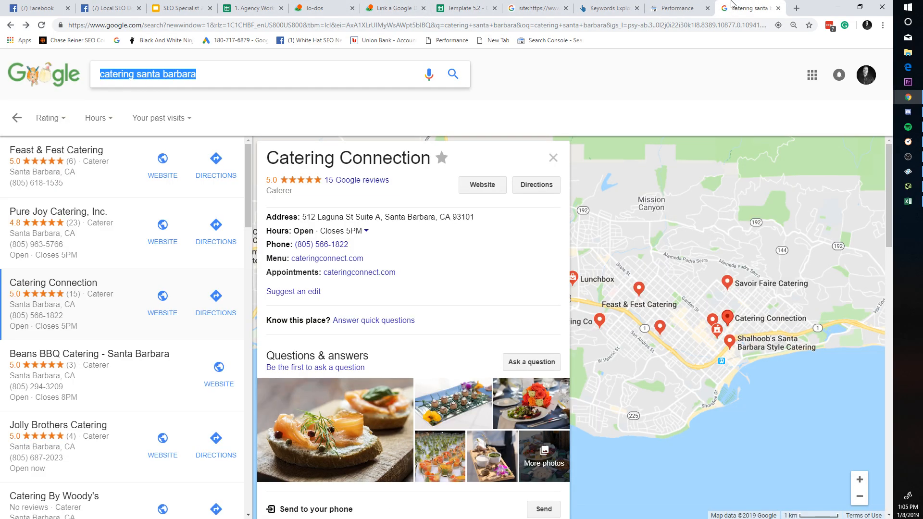
left_click(688, 6)
left_click(608, 8)
left_click(537, 8)
left_click(466, 9)
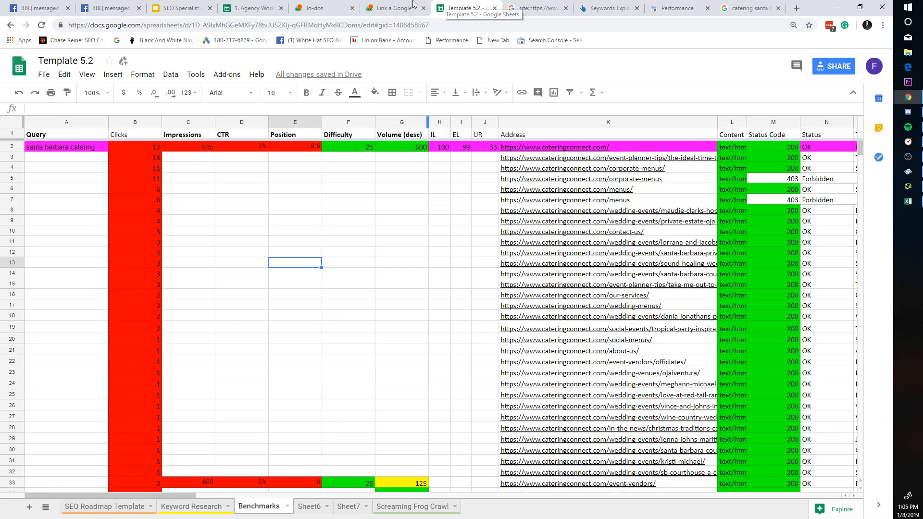
left_click(317, 8)
left_click(252, 8)
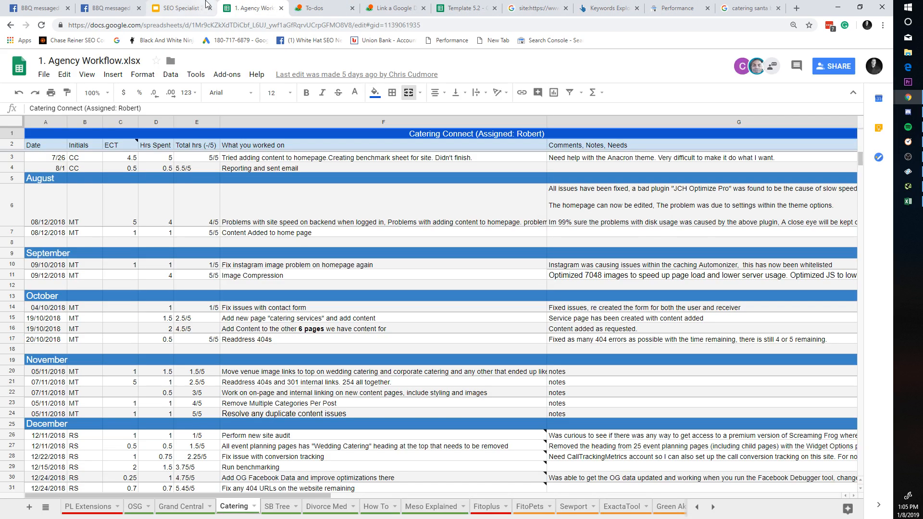
left_click(183, 8)
left_click(461, 7)
left_click(537, 7)
left_click(608, 7)
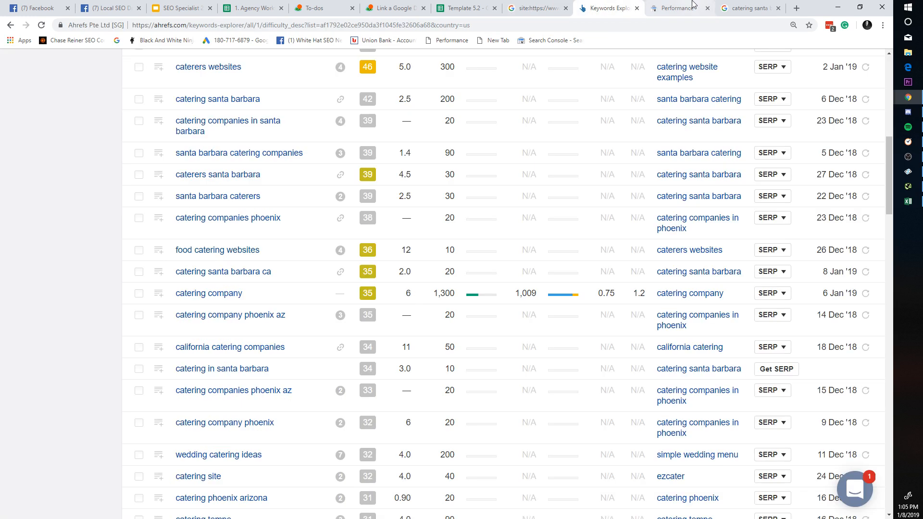
left_click(739, 5)
left_click(666, 7)
left_click(537, 8)
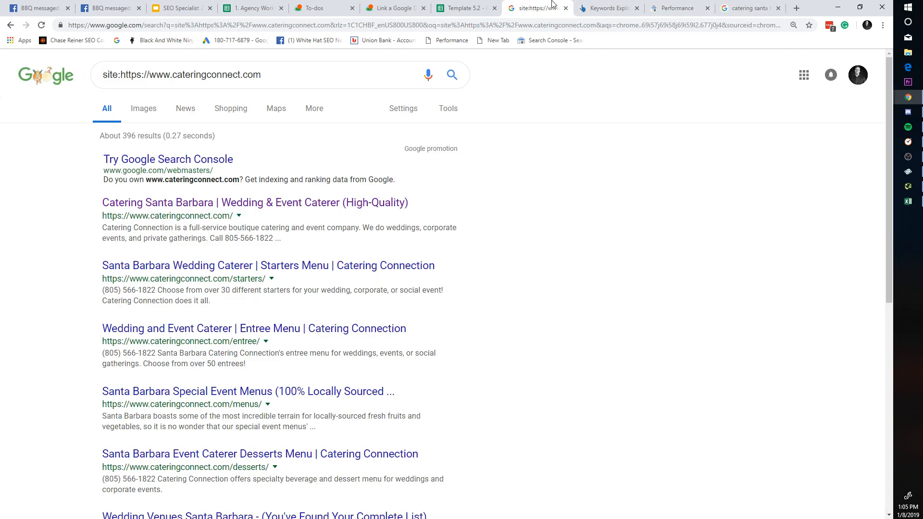
left_click(464, 9)
left_click(538, 8)
left_click(608, 9)
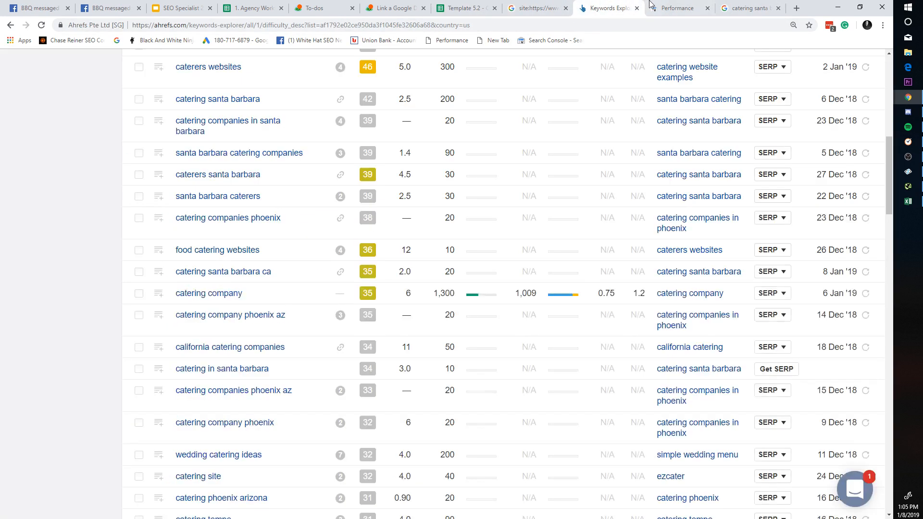
left_click(676, 8)
left_click(591, 4)
left_click(537, 8)
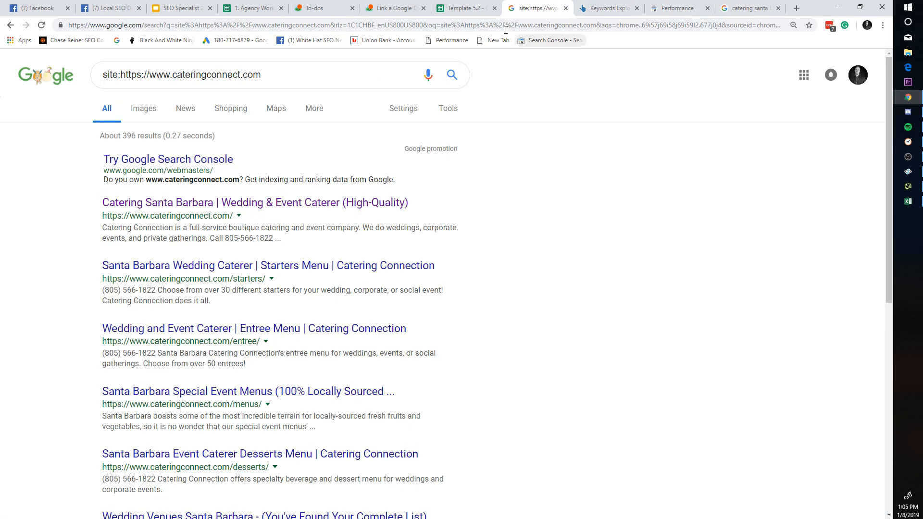
left_click(395, 8)
left_click(464, 8)
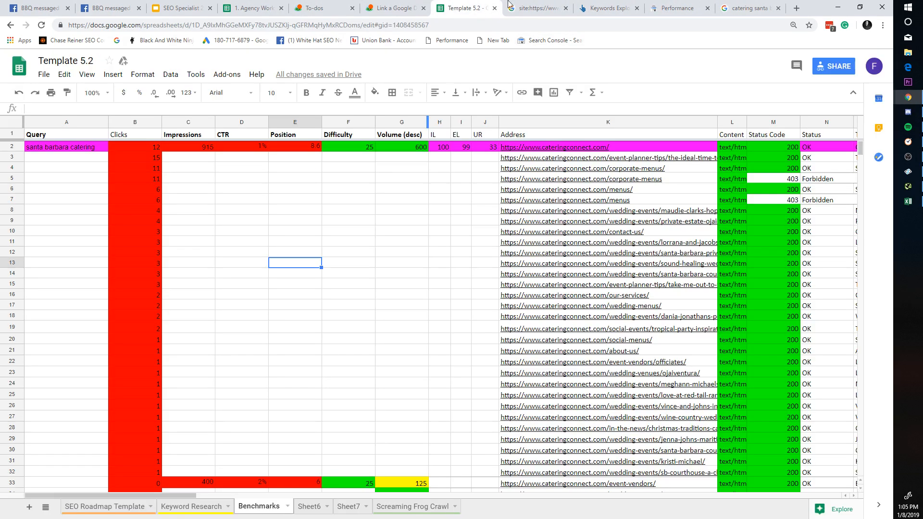
left_click(537, 8)
left_click(608, 8)
left_click(676, 9)
left_click(750, 8)
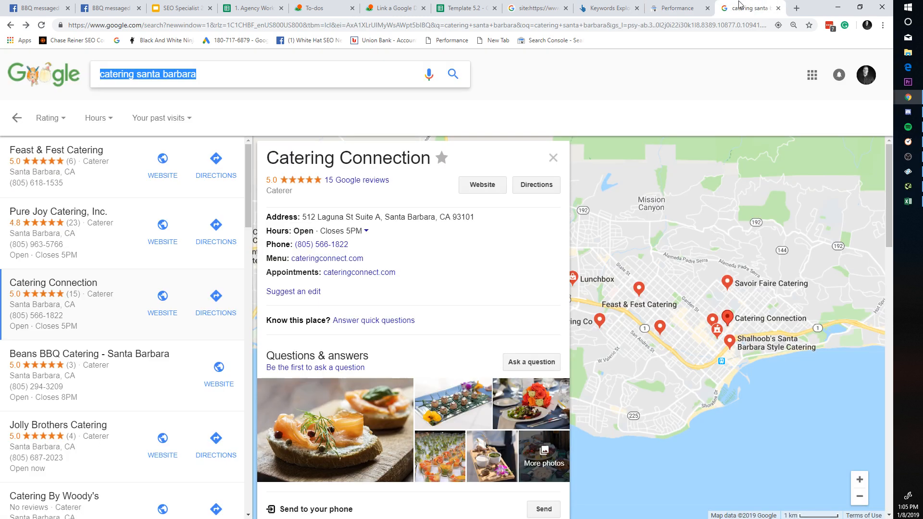
left_click(464, 9)
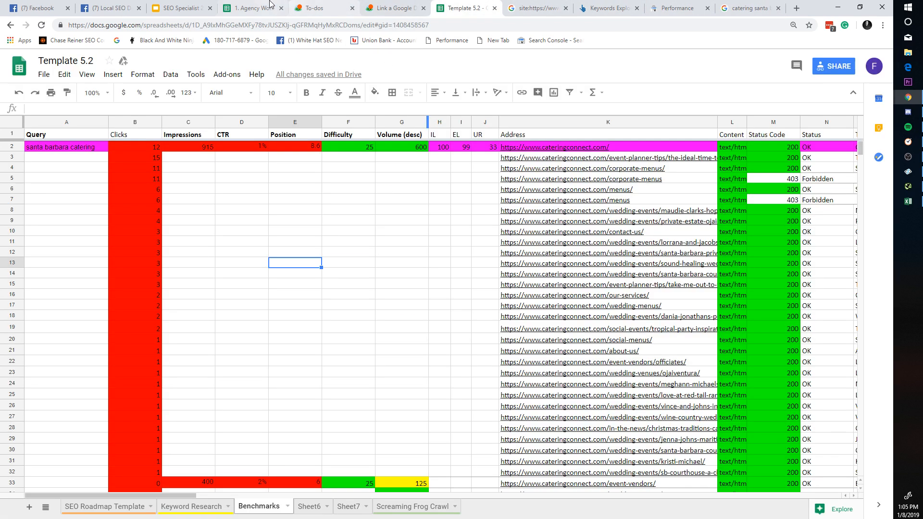
left_click(319, 8)
Step: Write the to-do suggesting they put a few hundred into local ads and explain the benefits
type("L")
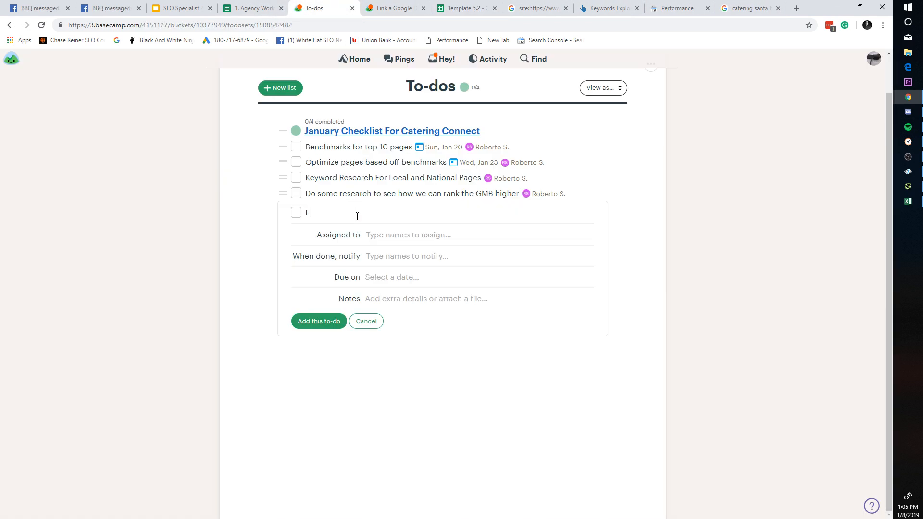
type("ook")
key("BackSpace")
key("BackSpace")
key("BackSpace")
key("BackSpace")
type("Perhaps ask them if they'd bi")
key("BackSpace")
type("be interested i")
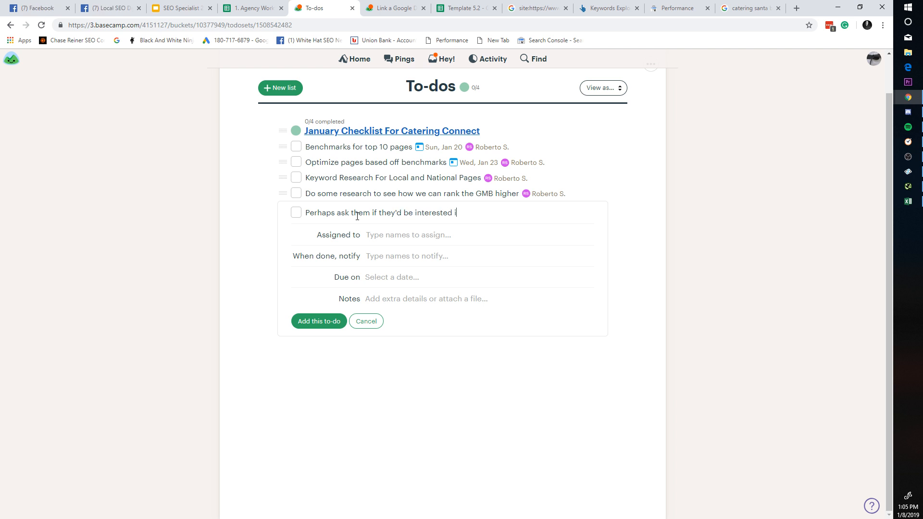
type("n m")
type("utting a few hundred into")
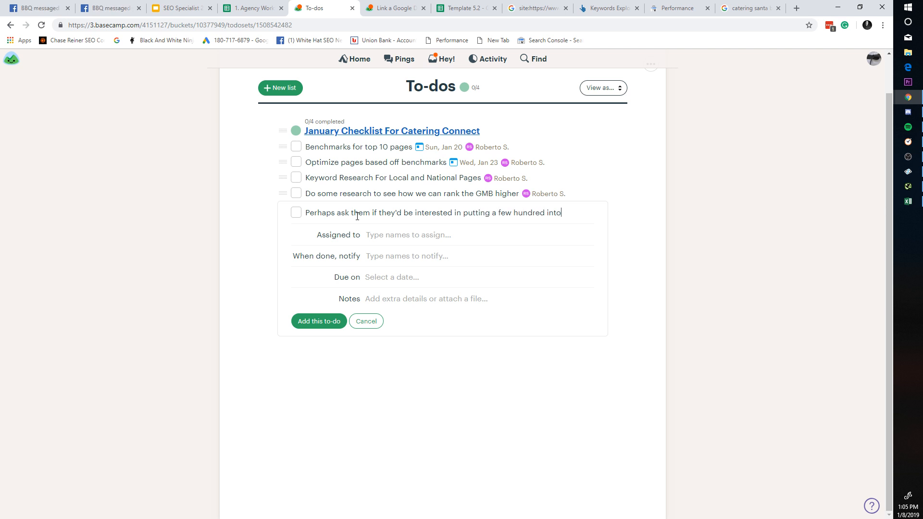
type(" local ads, ")
type("nd explain")
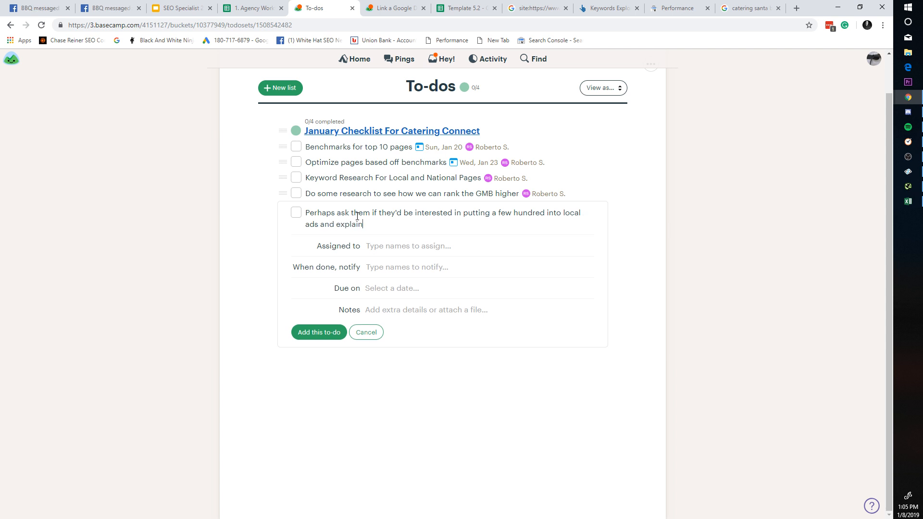
type(" benefits.")
Step: Assign the to-do to a teammate and add two people to notify
left_click(378, 247)
type("r")
left_click(398, 260)
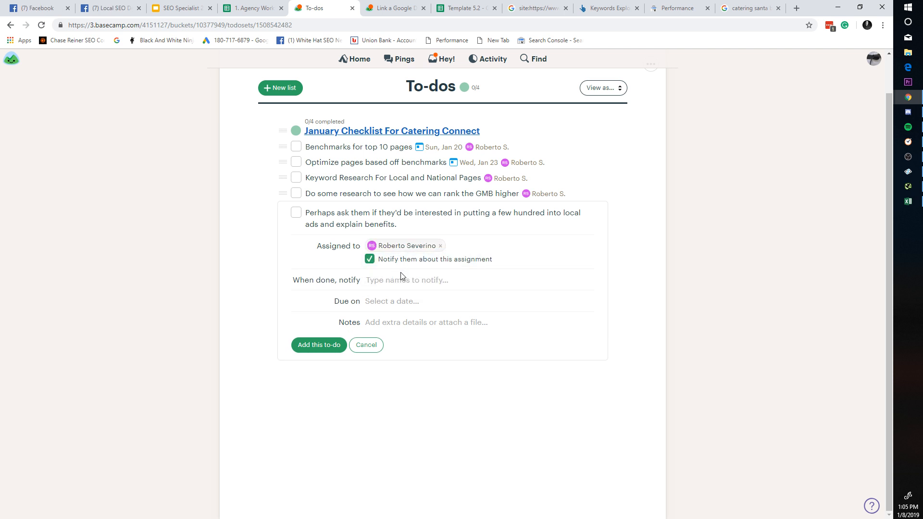
left_click(402, 279)
type("ch")
left_click(408, 308)
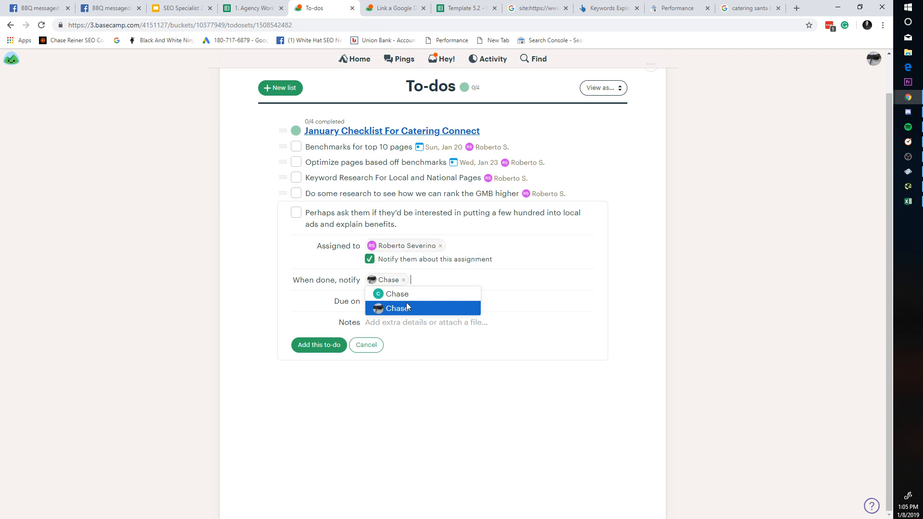
type("ry")
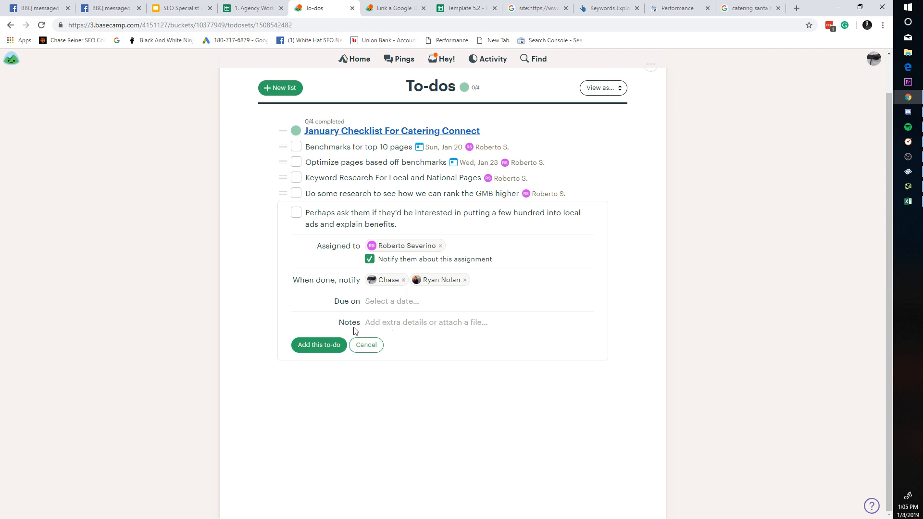
Step: Set the to-do's due date to Jan 22 and add it to the list
left_click(389, 307)
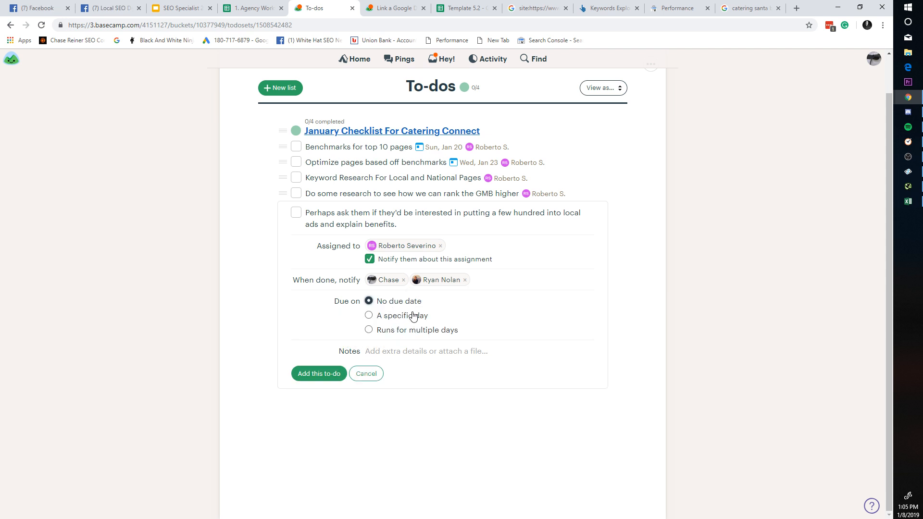
left_click(412, 315)
left_click(430, 383)
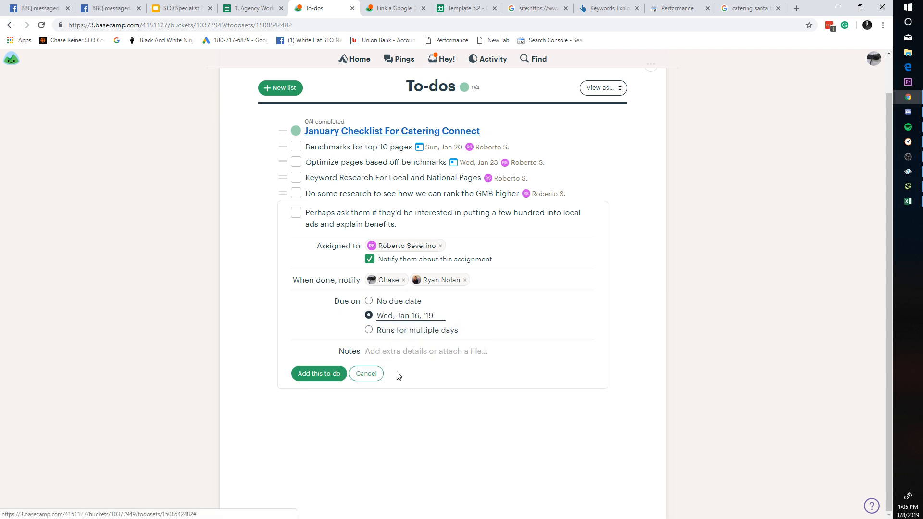
left_click(411, 317)
left_click(420, 399)
left_click(337, 374)
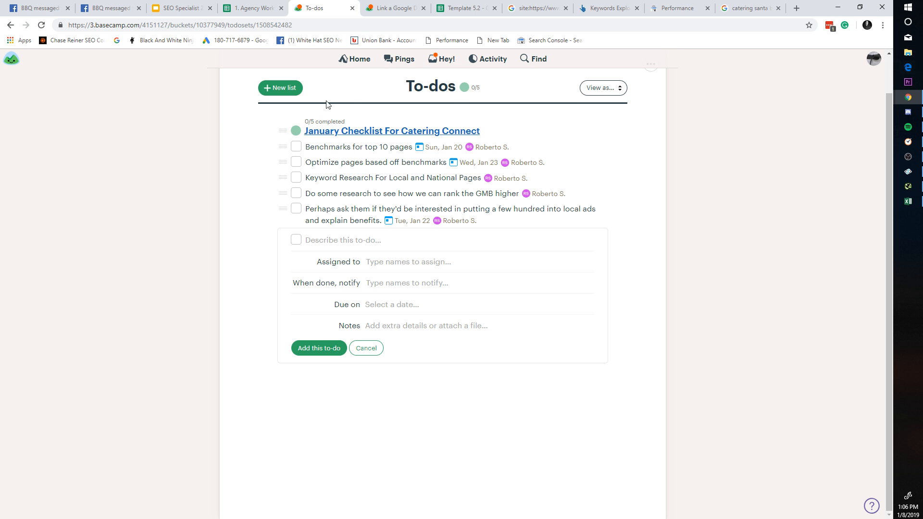
left_click(392, 6)
left_click(354, 59)
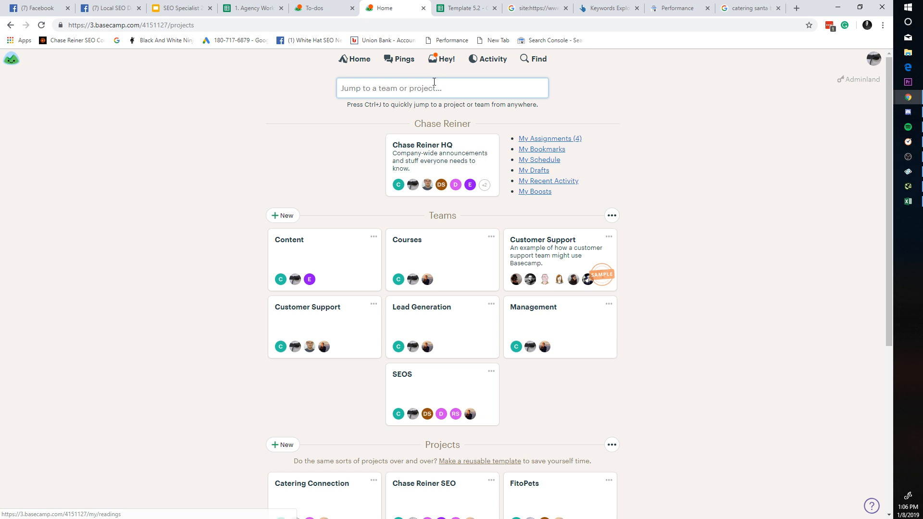
scroll(480, 192, "down", 5)
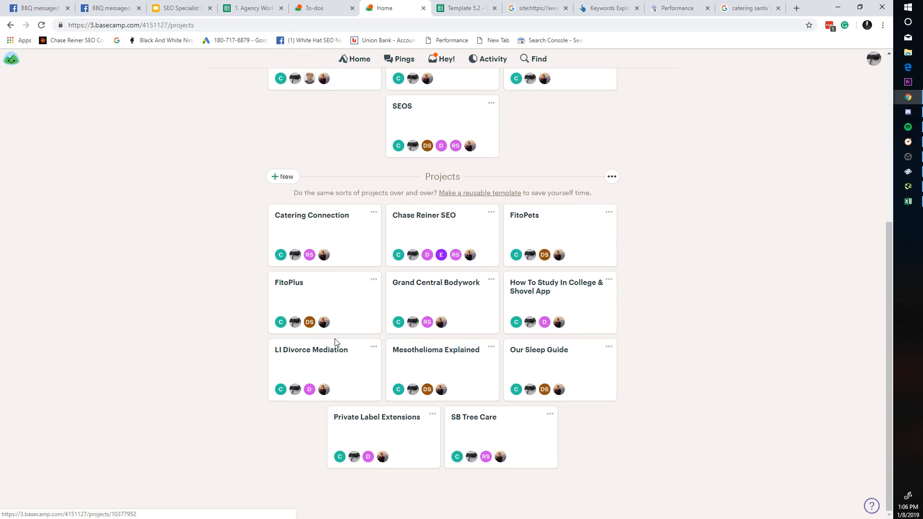
scroll(465, 237, "up", 5)
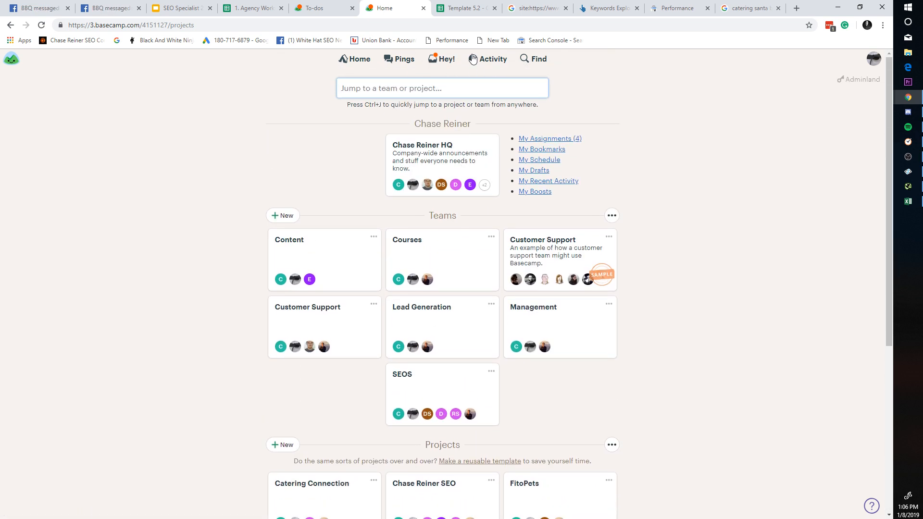
left_click(468, 152)
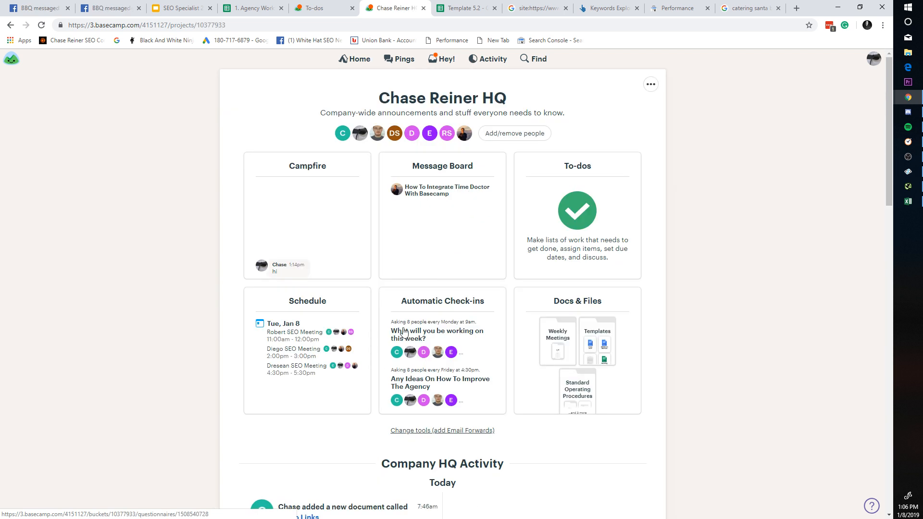
left_click(339, 197)
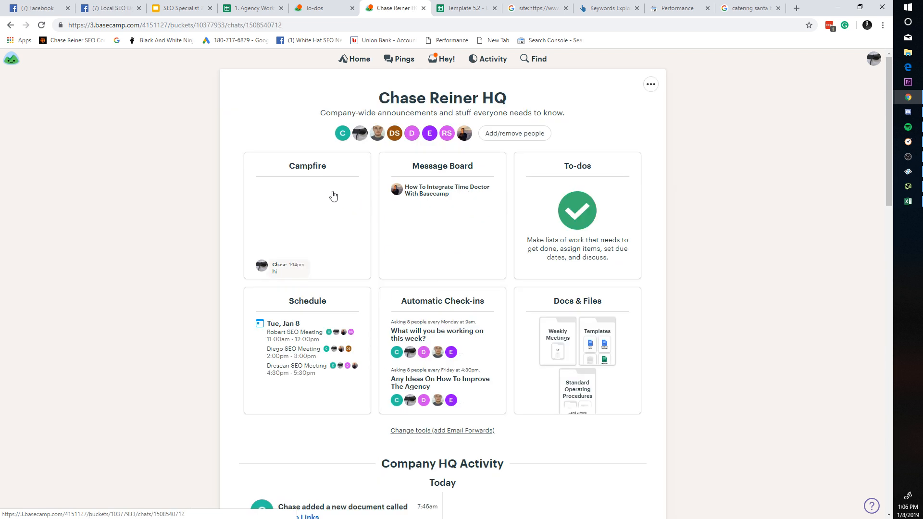
left_click(8, 25)
left_click(8, 25)
scroll(243, 292, "down", 5)
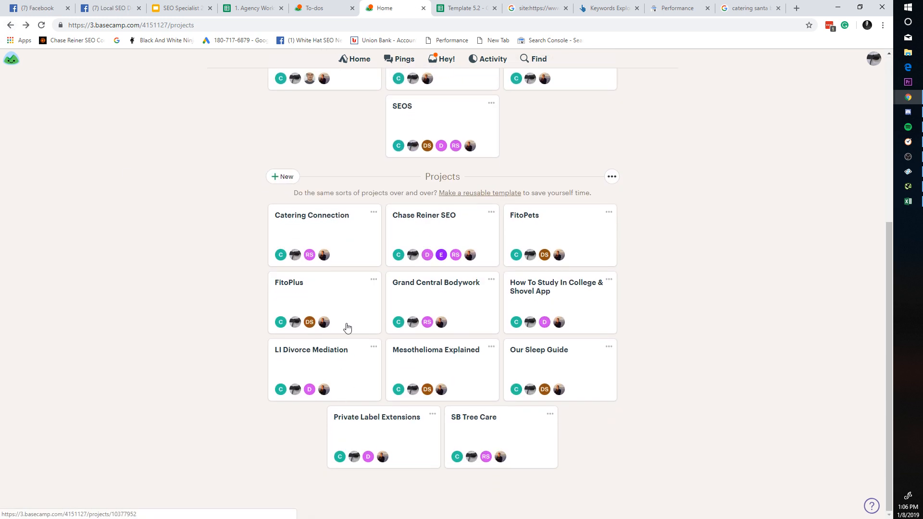
left_click(358, 265)
left_click(443, 8)
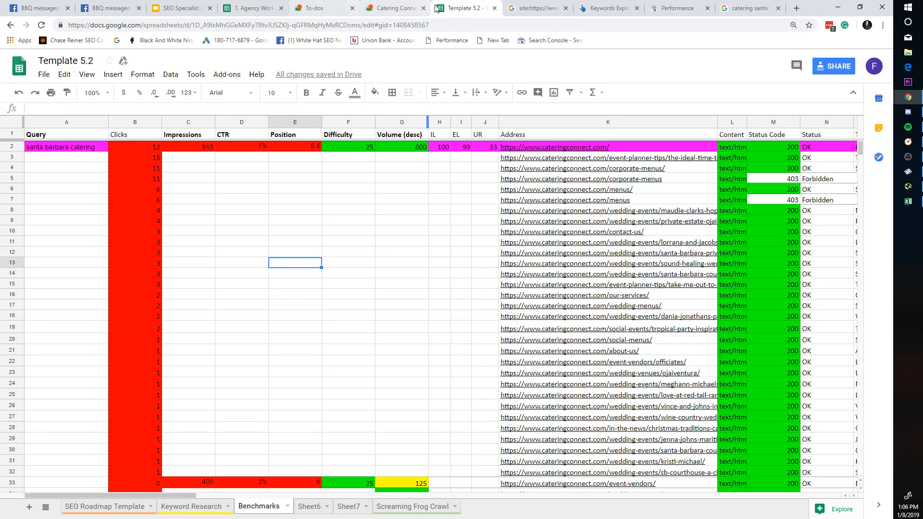
left_click(101, 506)
left_click(262, 509)
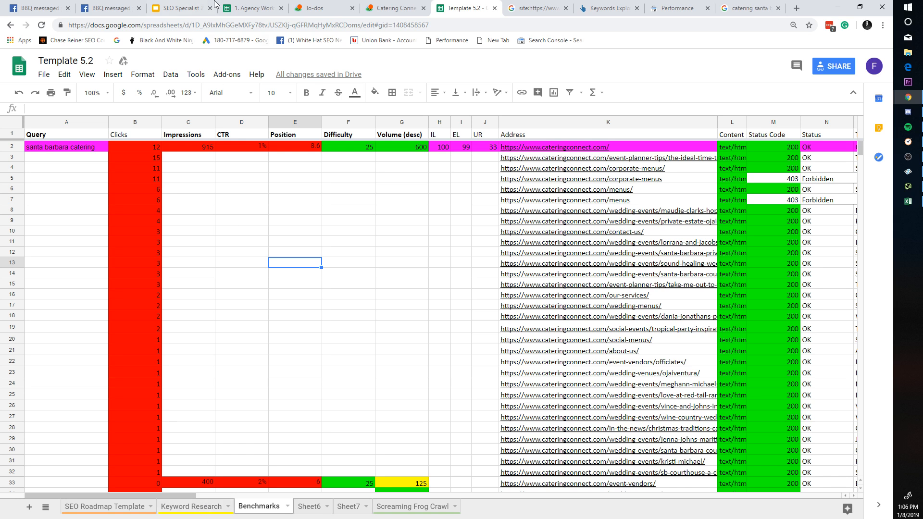
left_click(252, 8)
left_click(183, 8)
left_click(322, 8)
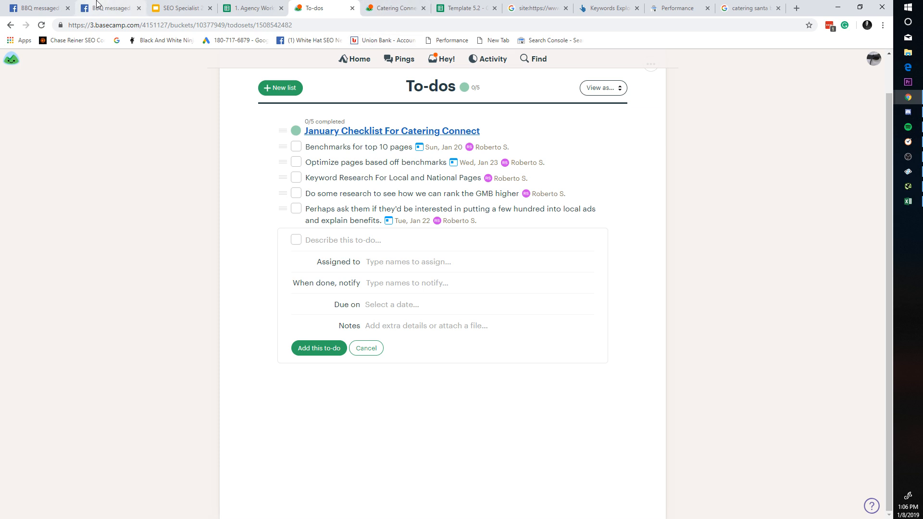
left_click(138, 7)
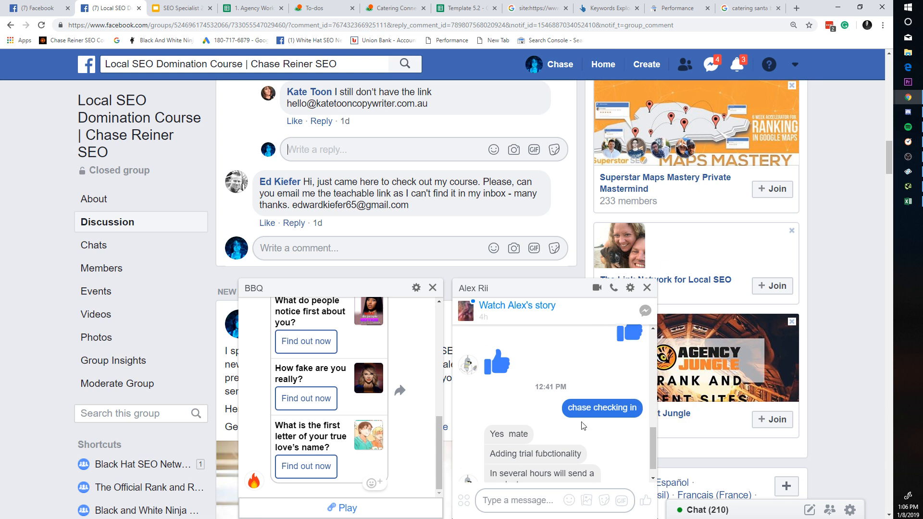
scroll(585, 422, "down", 1)
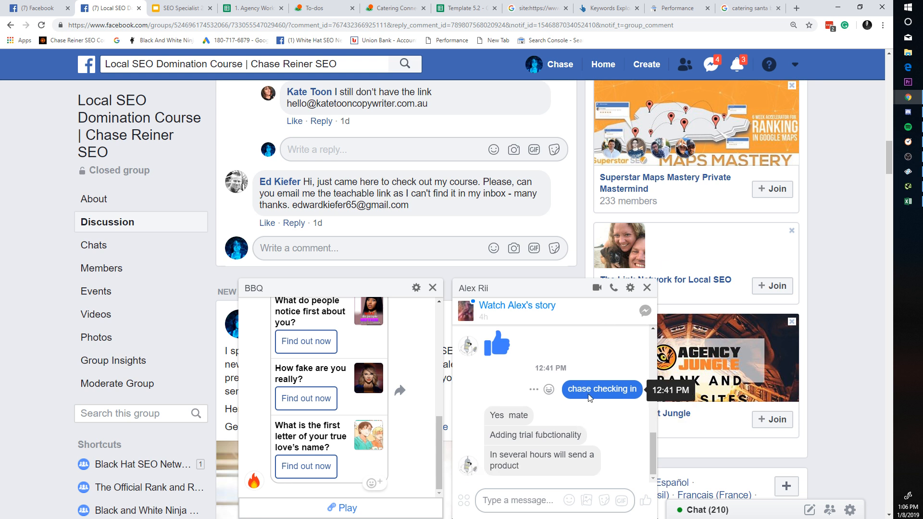
left_click(645, 500)
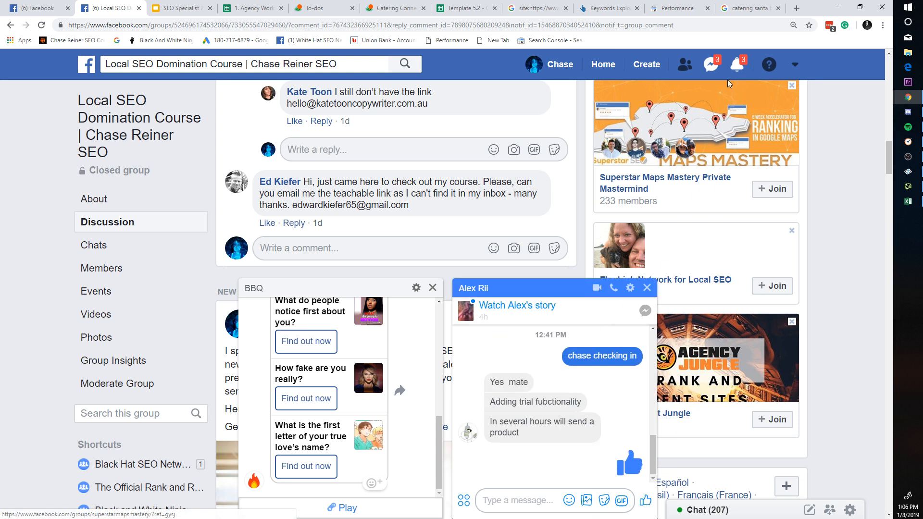
left_click(433, 287)
left_click(737, 65)
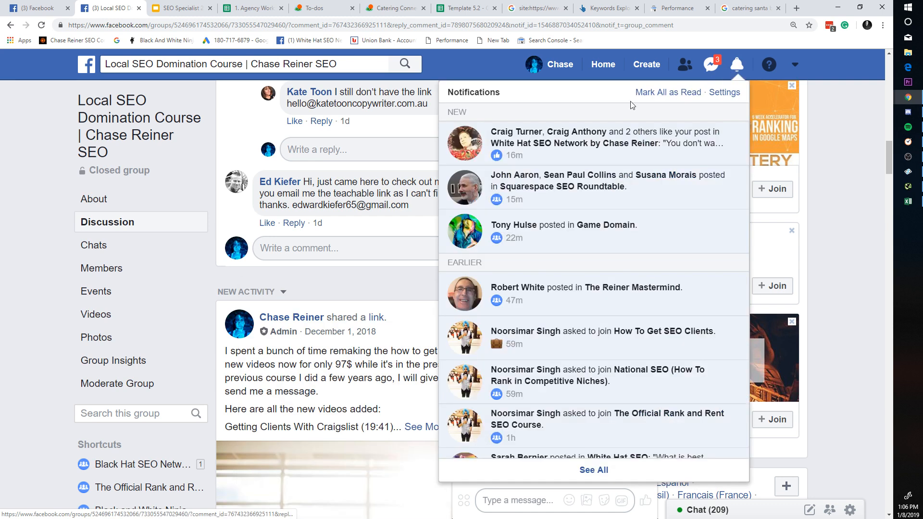
left_click(393, 7)
left_click(326, 5)
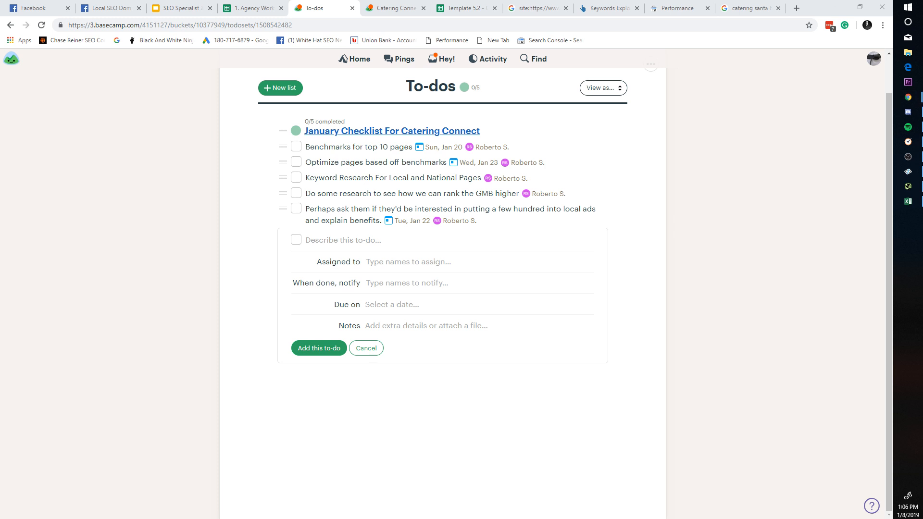
Step: Check the Time Doctor timer, minimize it, and show the Projects grid on Basecamp home
key("alt+Tab")
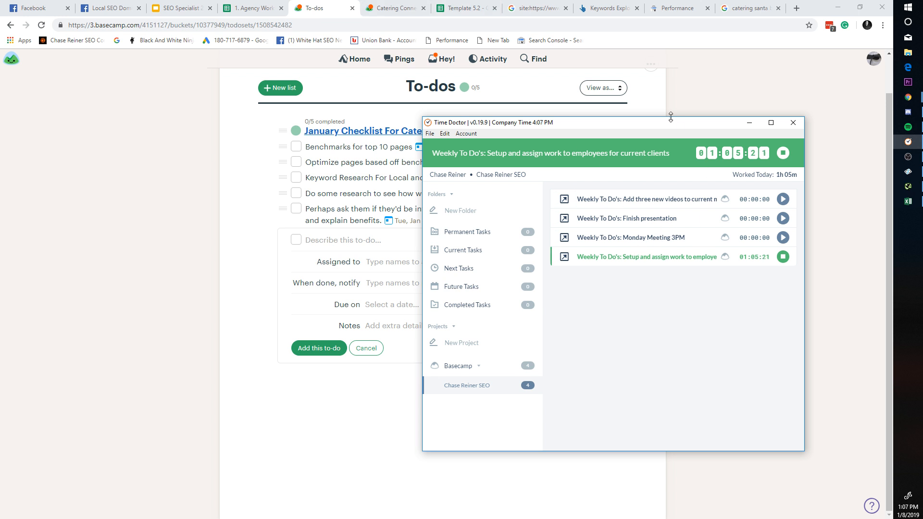
left_click_drag(670, 117, 673, 122)
left_click(752, 128)
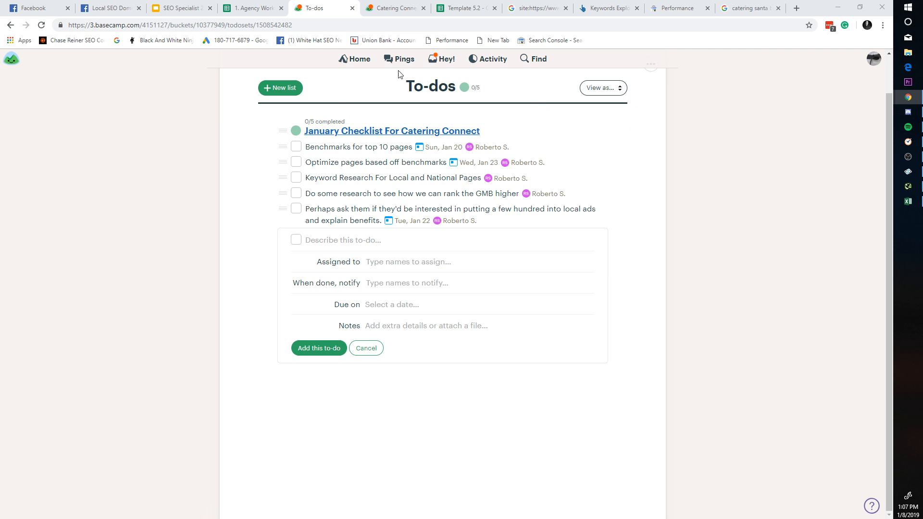
left_click(356, 59)
scroll(439, 200, "down", 5)
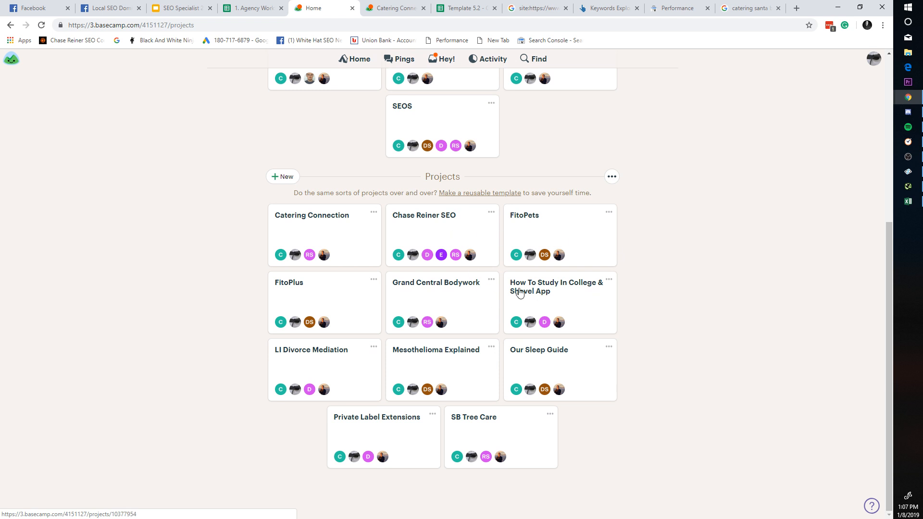
left_click(477, 292)
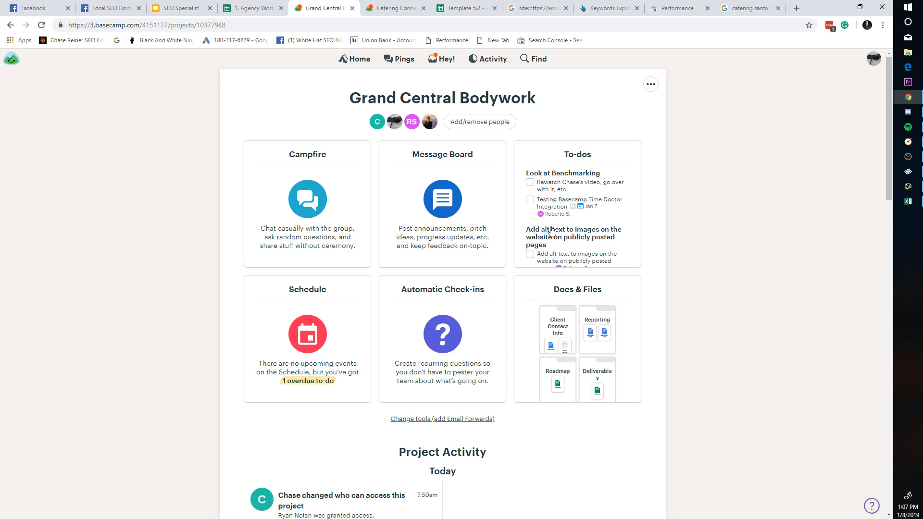
left_click(571, 199)
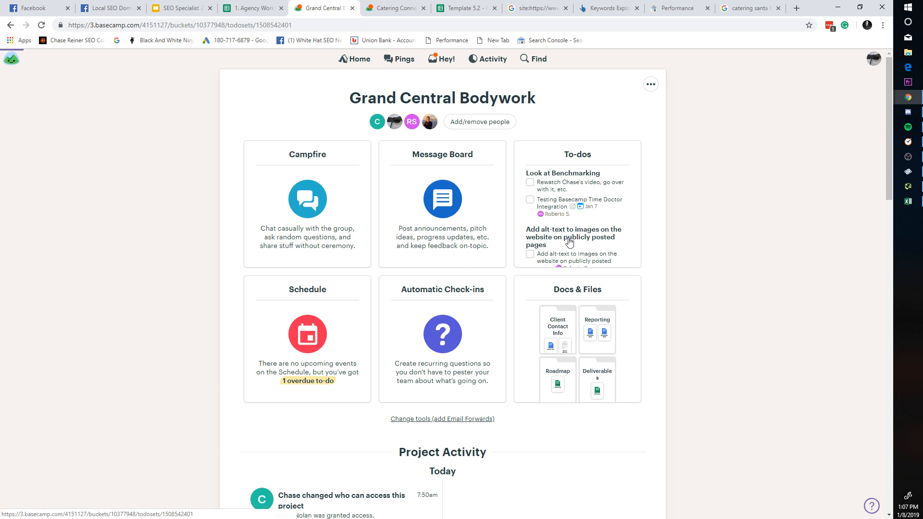
scroll(447, 256, "down", 10)
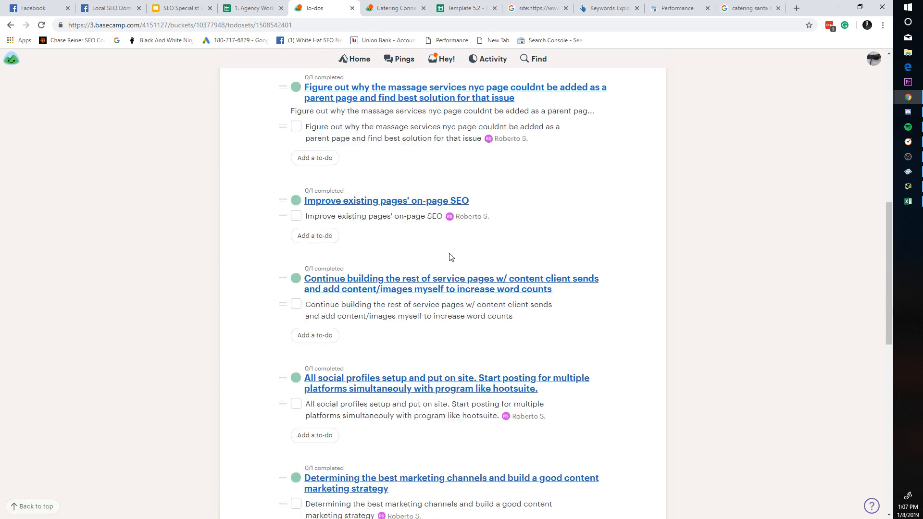
scroll(454, 254, "down", 11)
scroll(494, 246, "up", 15)
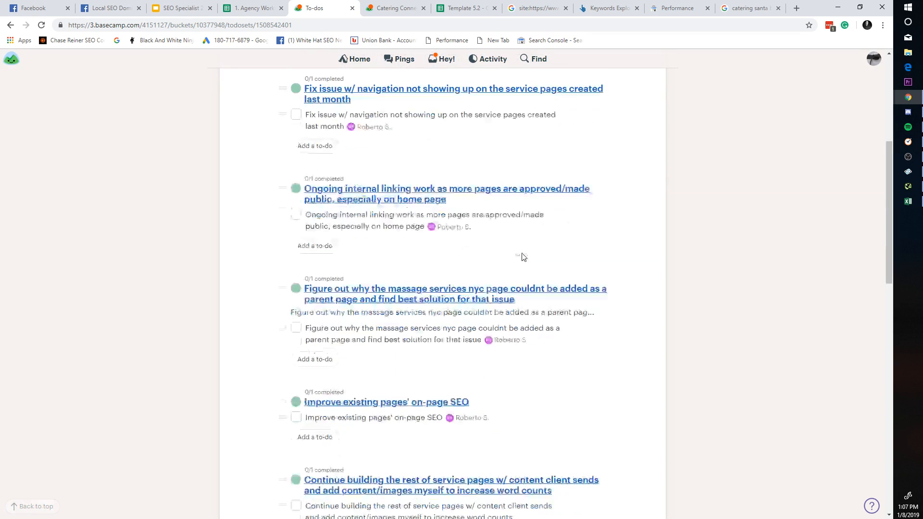
scroll(526, 259, "up", 6)
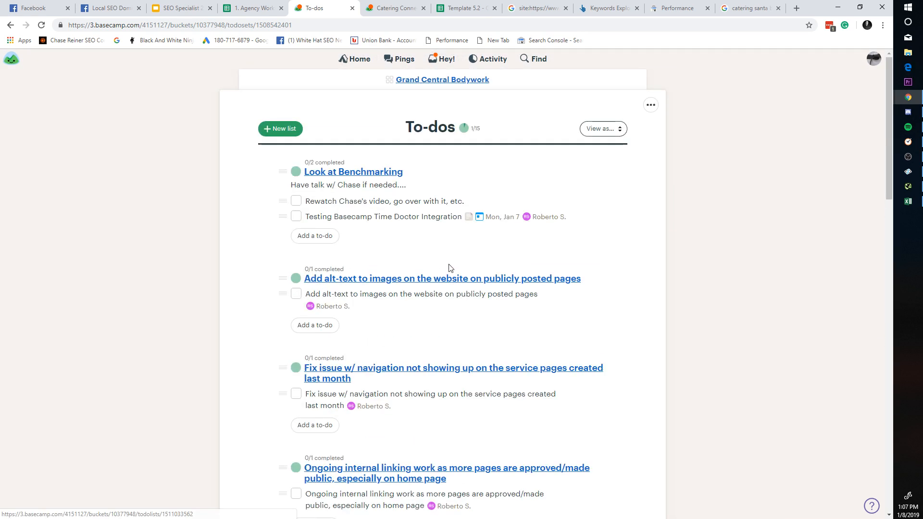
scroll(411, 225, "down", 1)
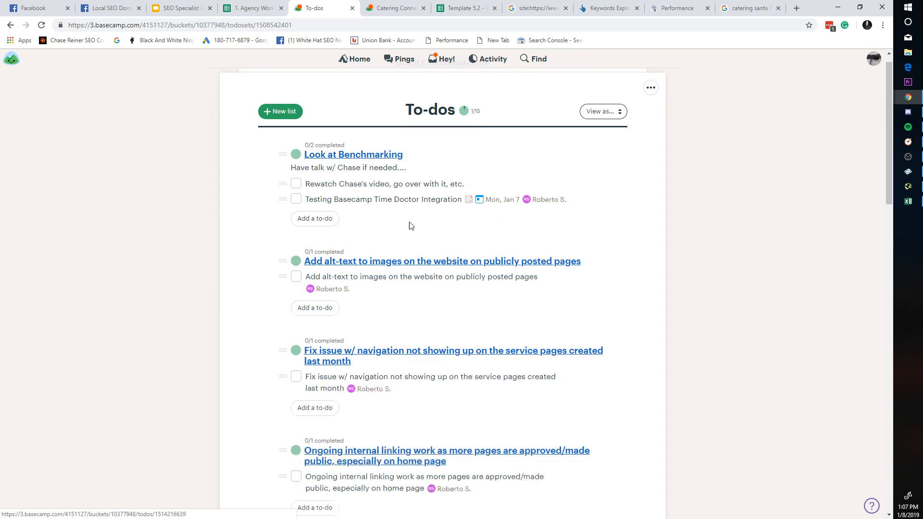
scroll(411, 226, "down", 20)
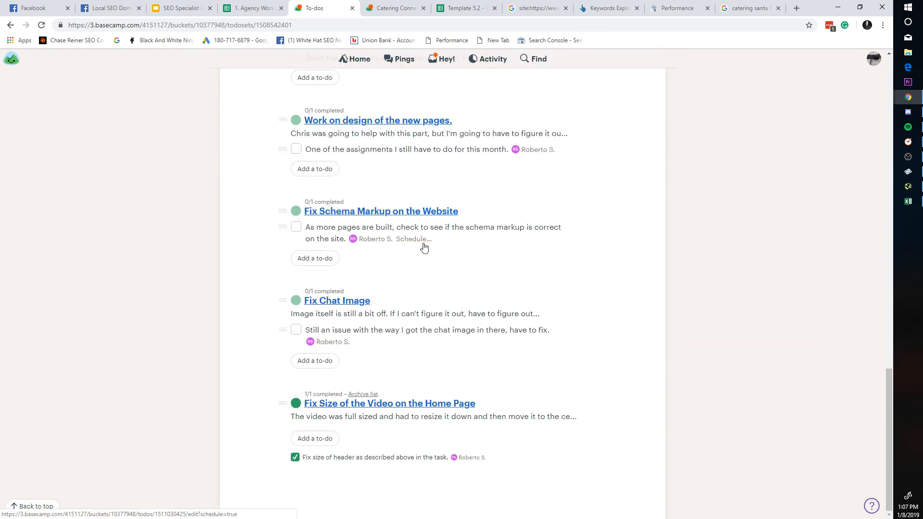
scroll(424, 247, "up", 20)
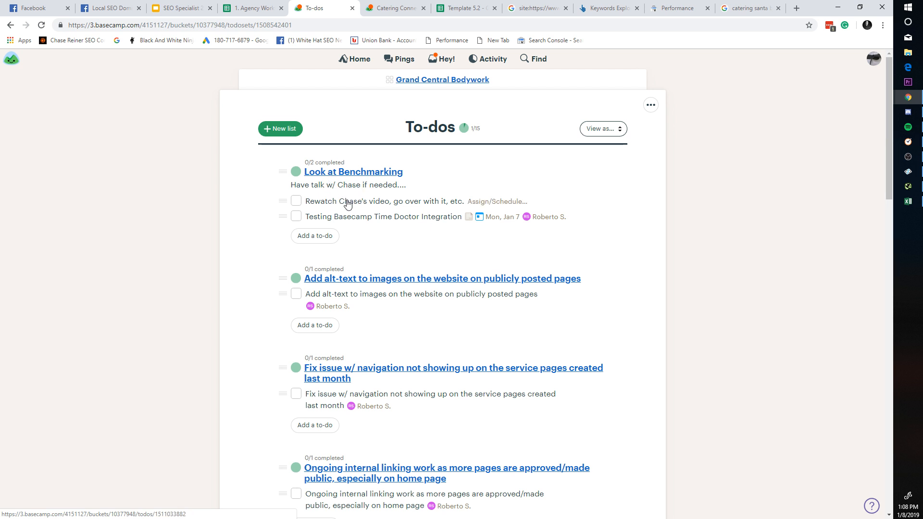
Step: Check off the rewatch-video and Testing Basecamp Time Doctor Integration to-dos under Look at Benchmarking
left_click(296, 205)
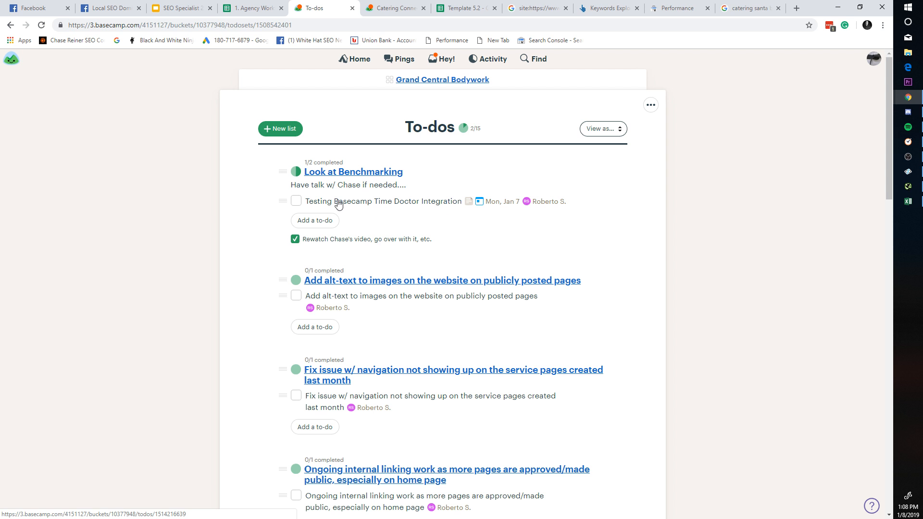
left_click(296, 201)
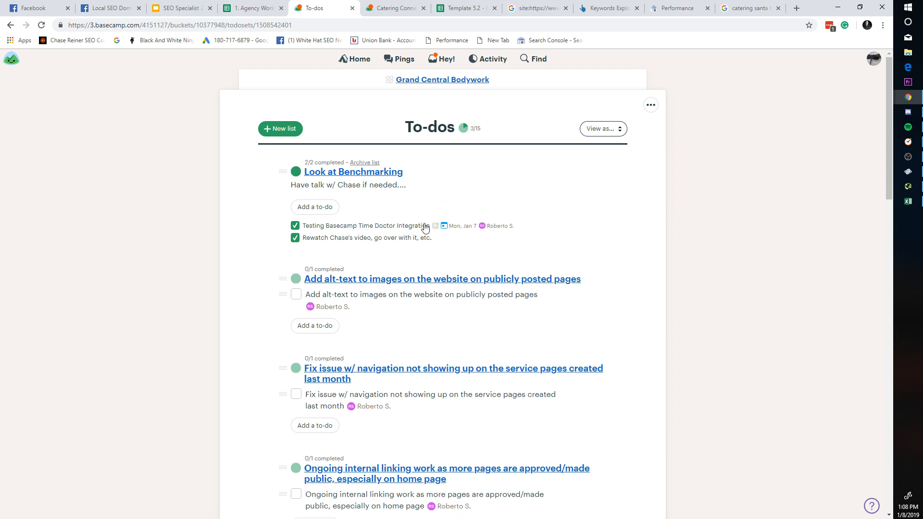
scroll(415, 226, "down", 2)
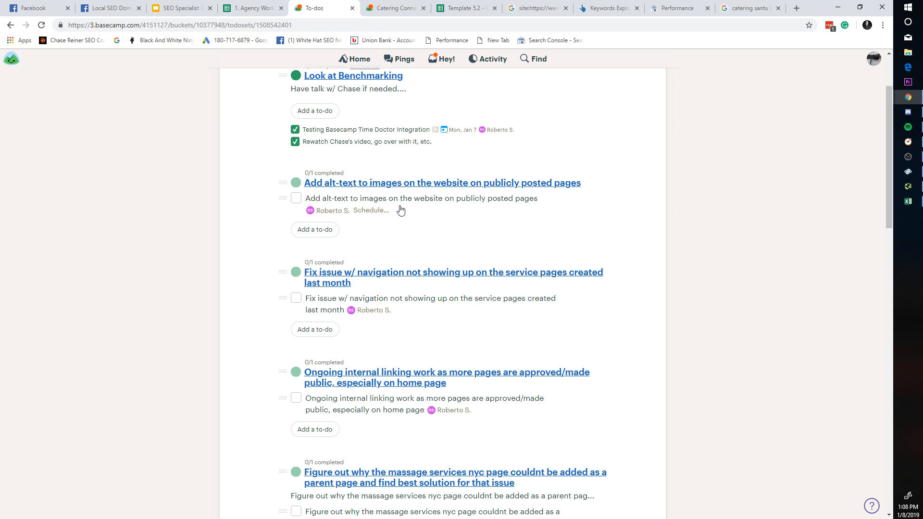
scroll(401, 210, "down", 20)
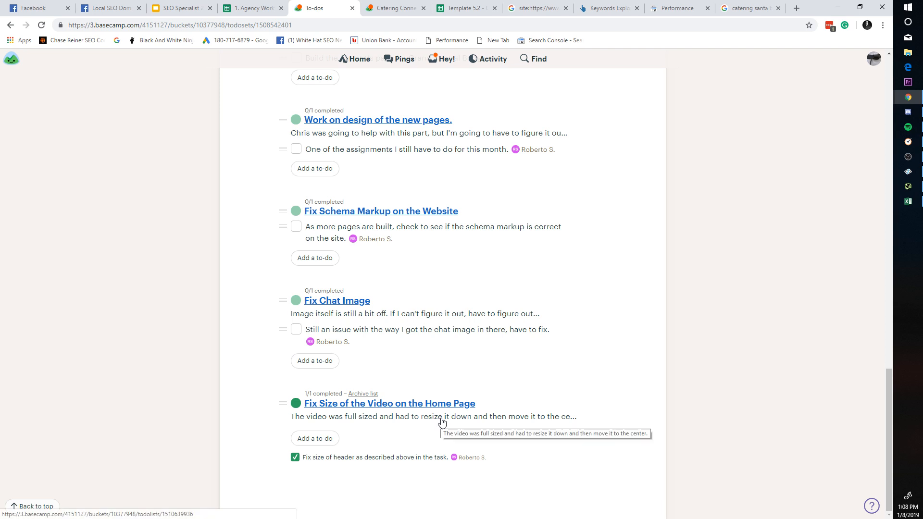
scroll(434, 431, "up", 20)
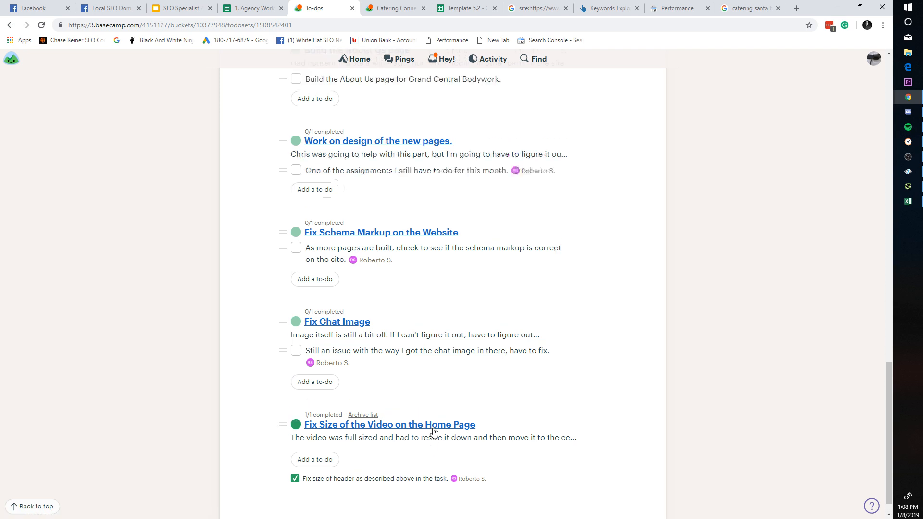
scroll(449, 391, "down", 20)
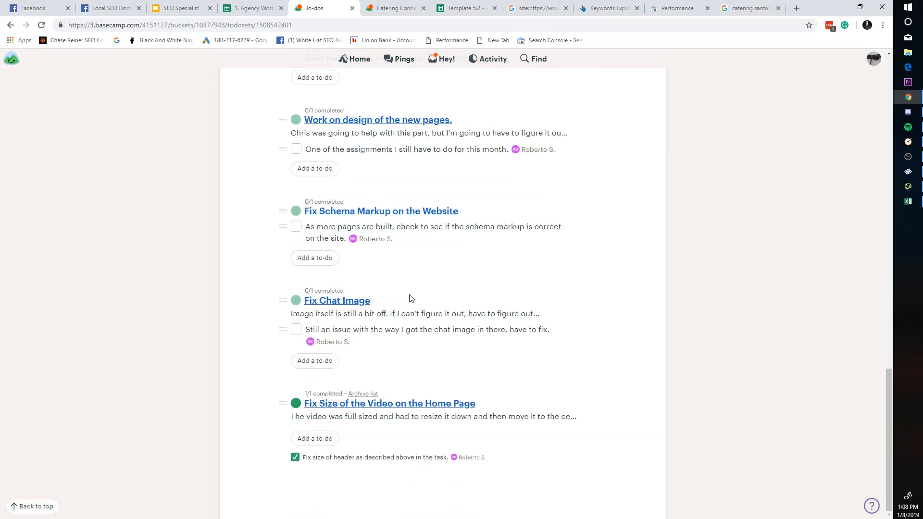
scroll(423, 217, "up", 6)
scroll(440, 222, "up", 8)
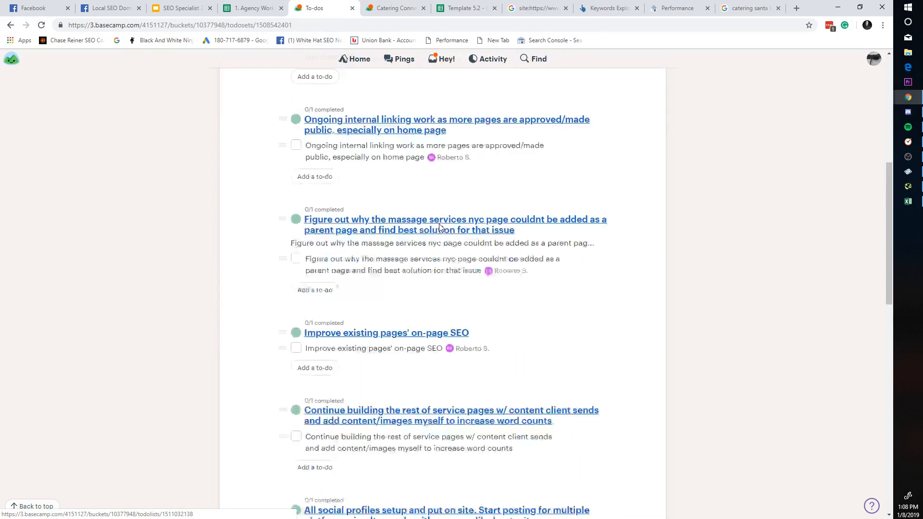
scroll(377, 278, "down", 14)
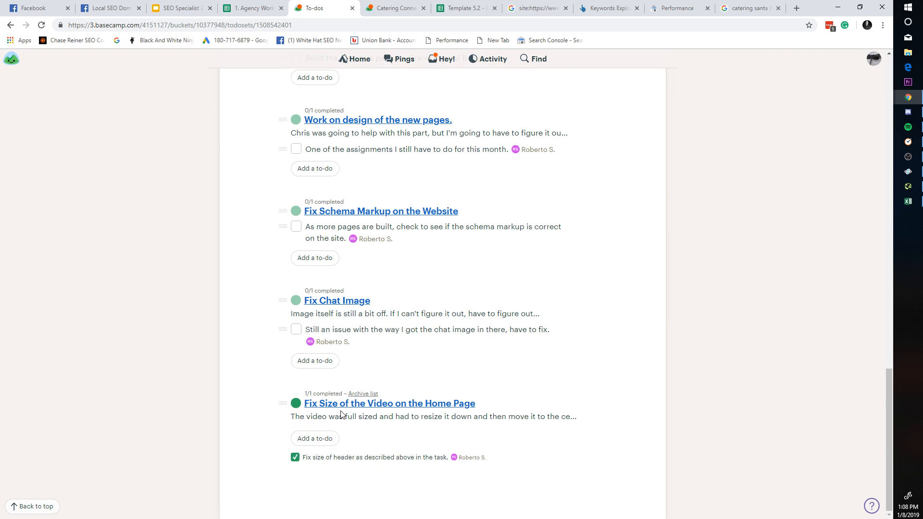
scroll(339, 399, "up", 3)
scroll(336, 344, "up", 15)
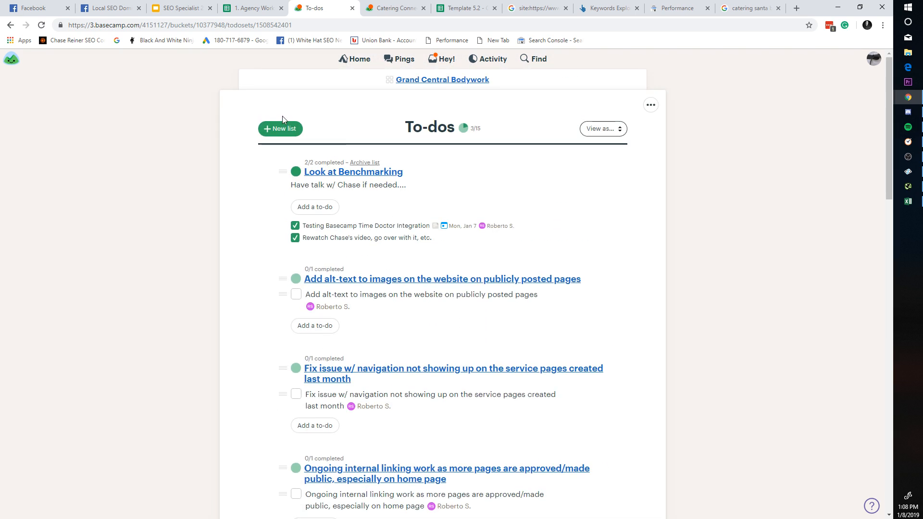
Step: Open and discard the New list form and the Look at Benchmarking add-to-do form
left_click(280, 128)
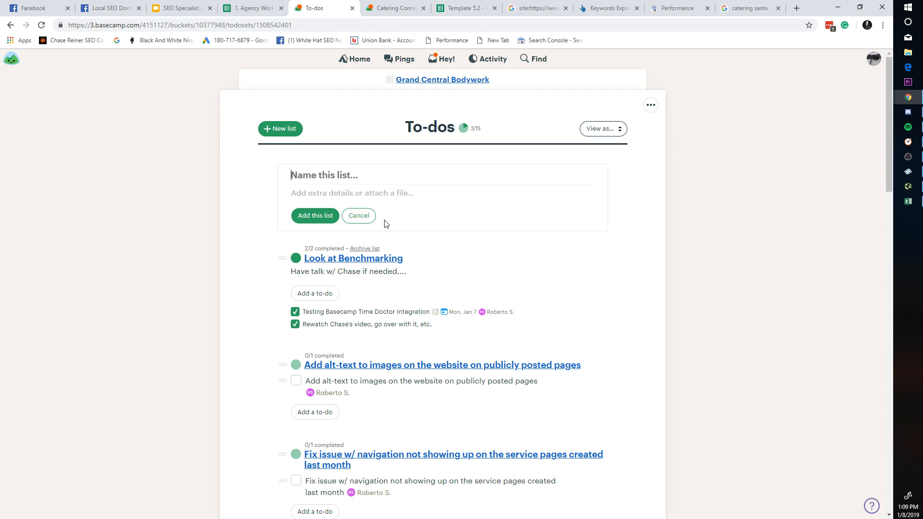
left_click(358, 217)
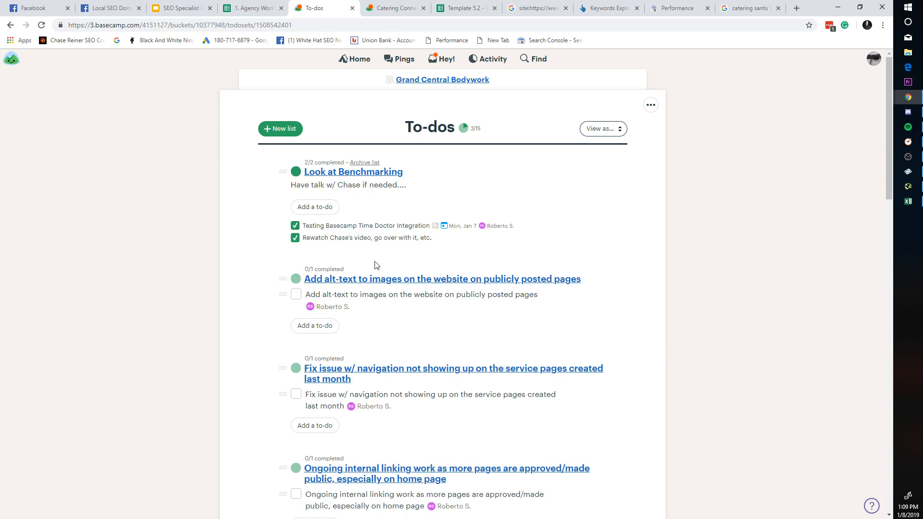
left_click(321, 208)
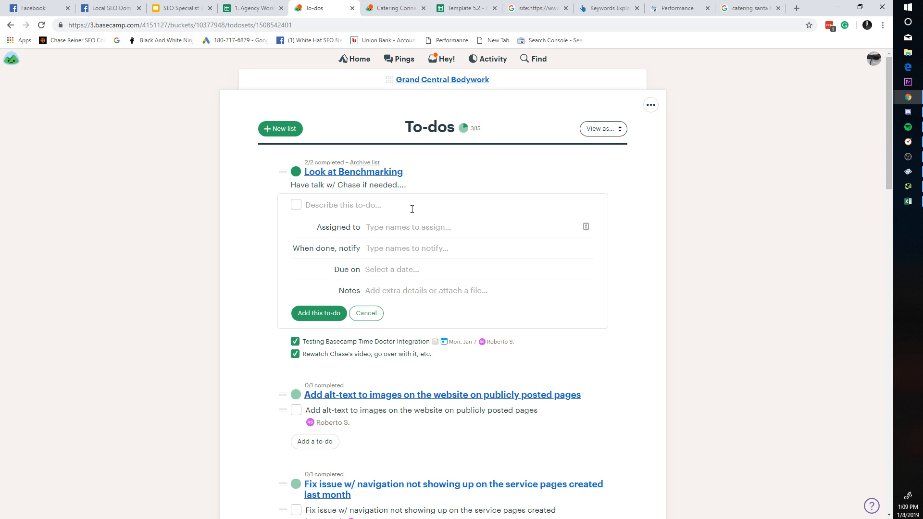
left_click(375, 315)
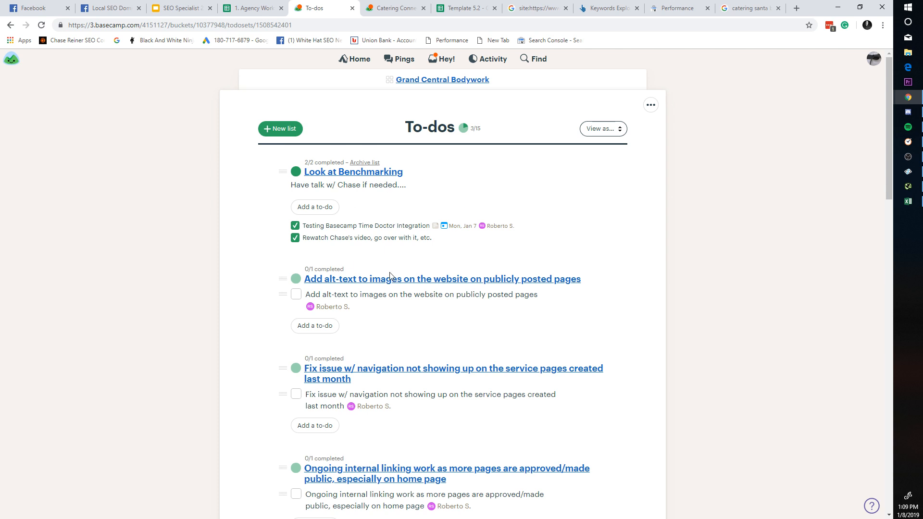
scroll(605, 260, "down", 5)
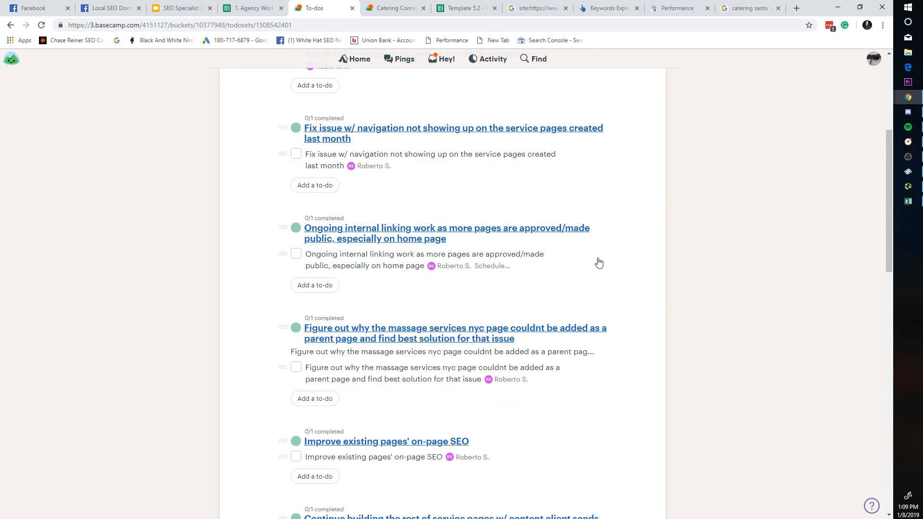
scroll(601, 231, "up", 5)
Step: Toggle the to-dos page ••• options menu, then open and discard the New list form again
left_click(650, 105)
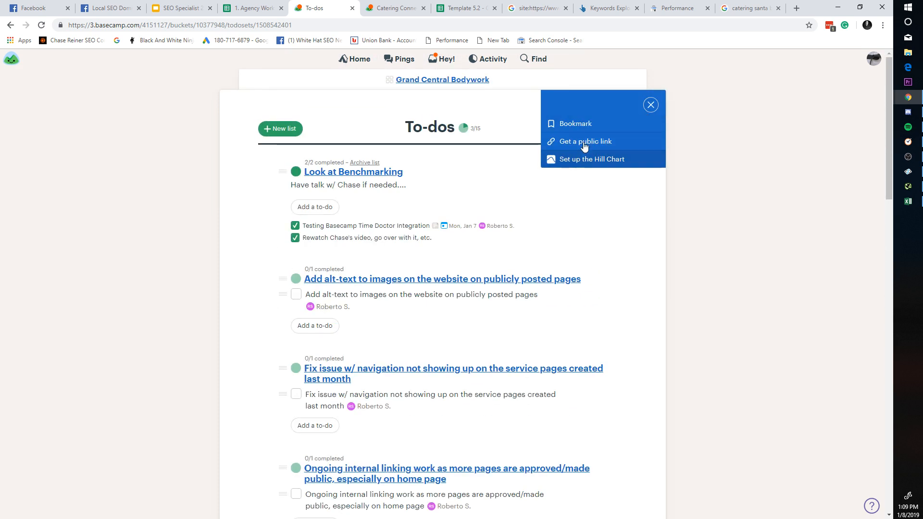
left_click(372, 125)
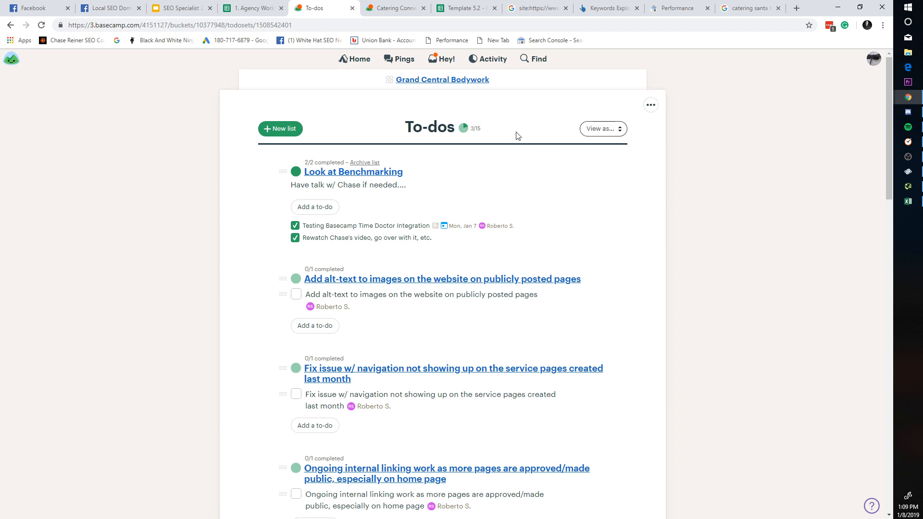
left_click(650, 105)
left_click(625, 202)
scroll(289, 250, "down", 18)
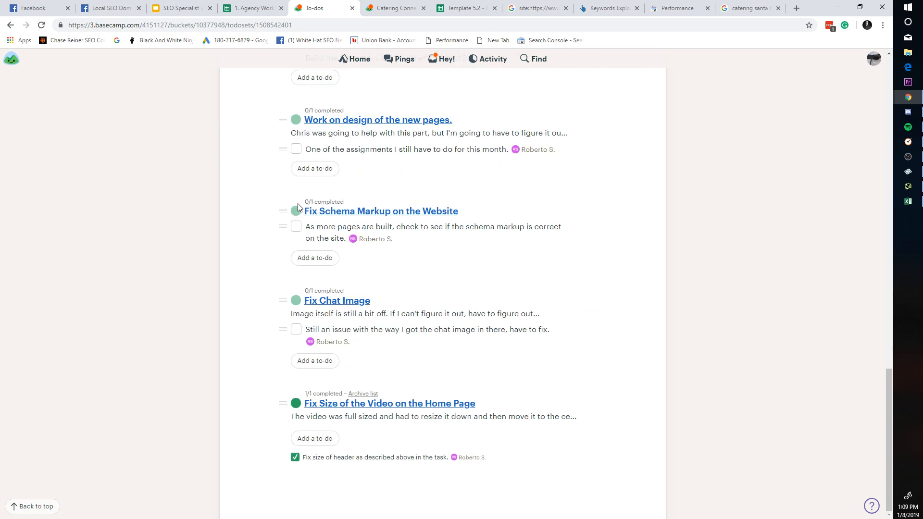
scroll(301, 206, "up", 3)
scroll(301, 206, "up", 12)
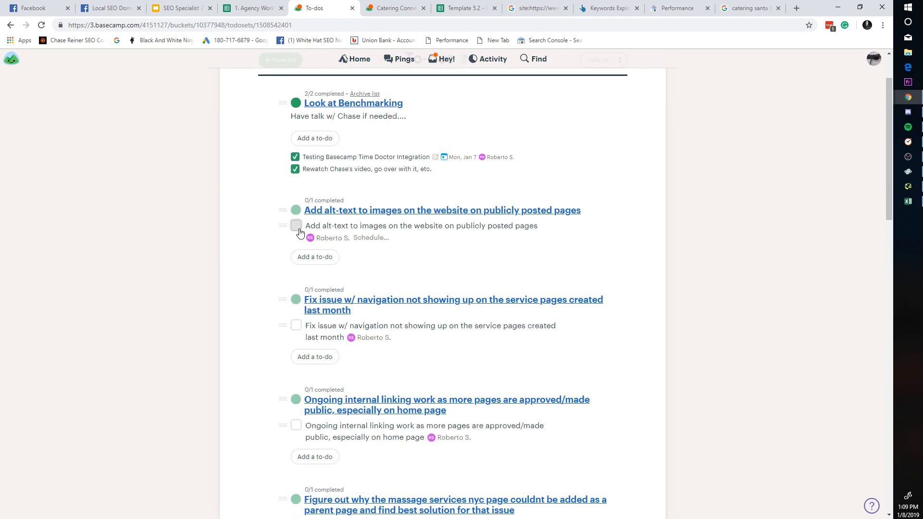
scroll(300, 263, "up", 4)
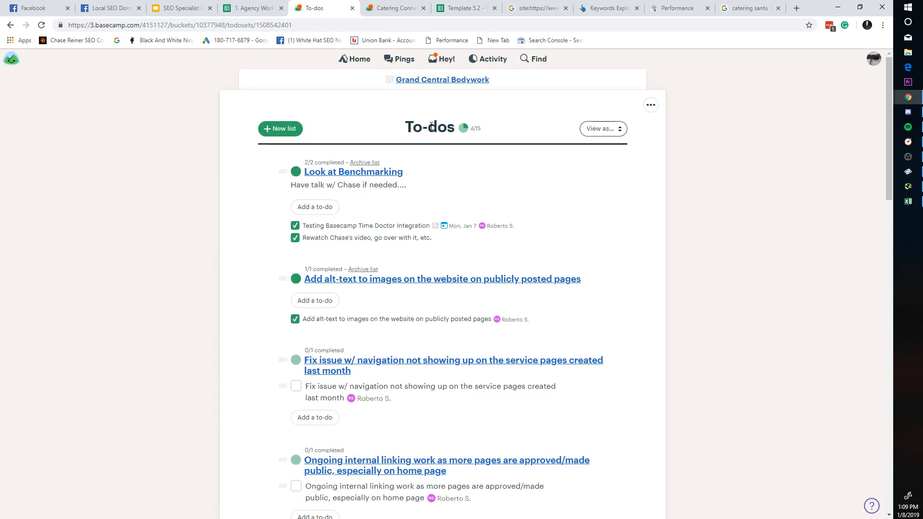
left_click(270, 129)
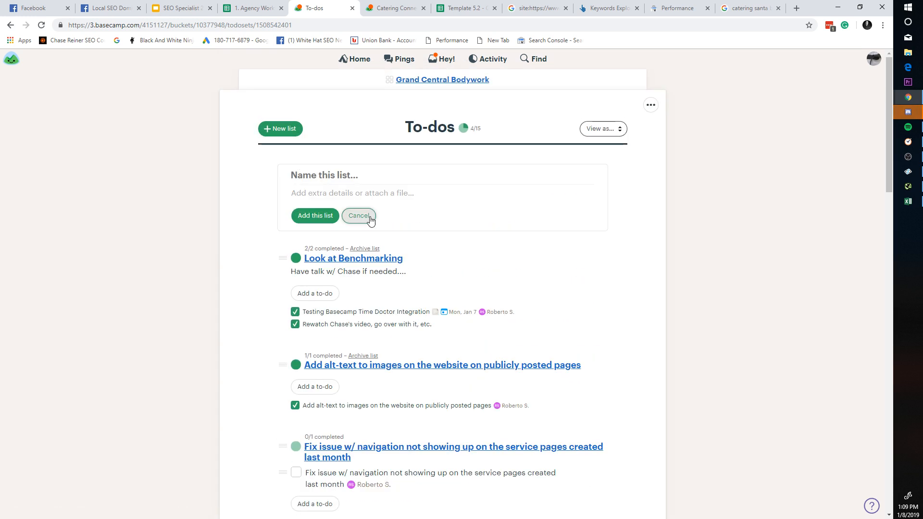
left_click(361, 215)
Step: Create a new to-do list named 'January SEO Package'
left_click(280, 128)
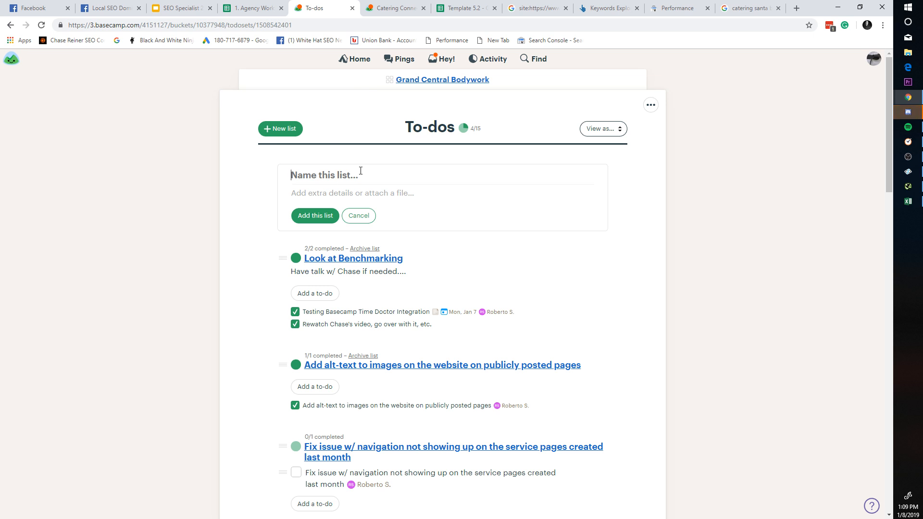
type("January ")
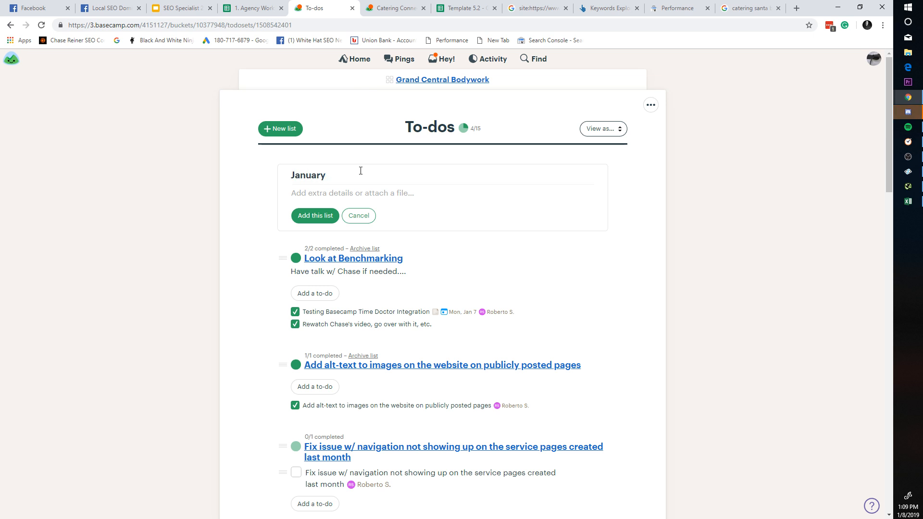
type("SEO Package")
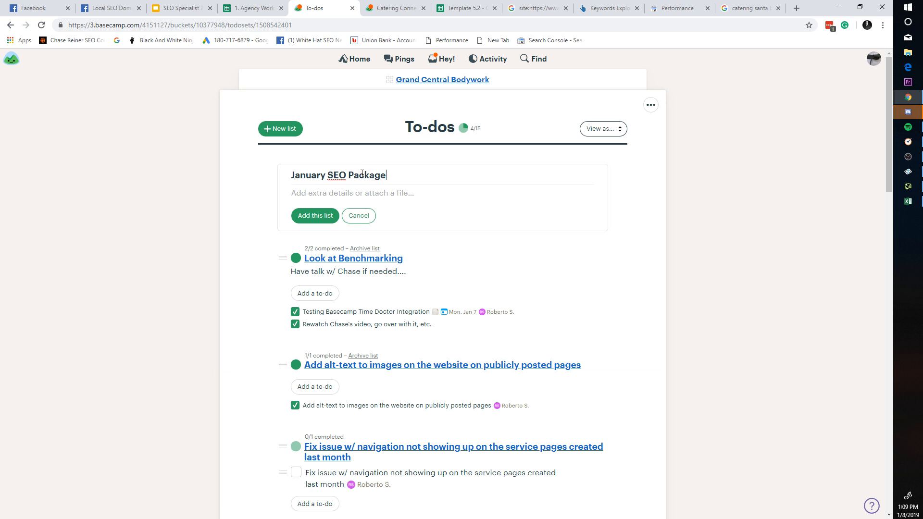
left_click(319, 215)
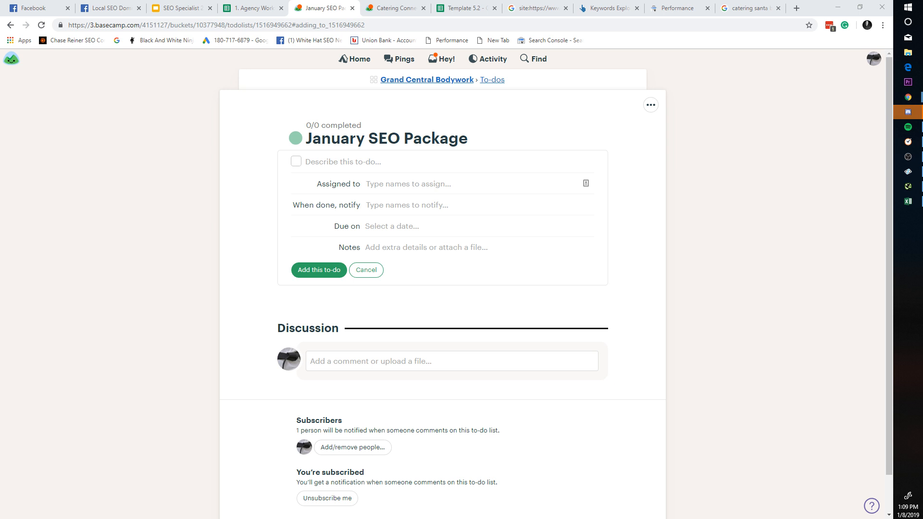
Step: Glance at the Template 5.2 and Catering Connection tabs, then move to Agency Workflow
left_click(391, 168)
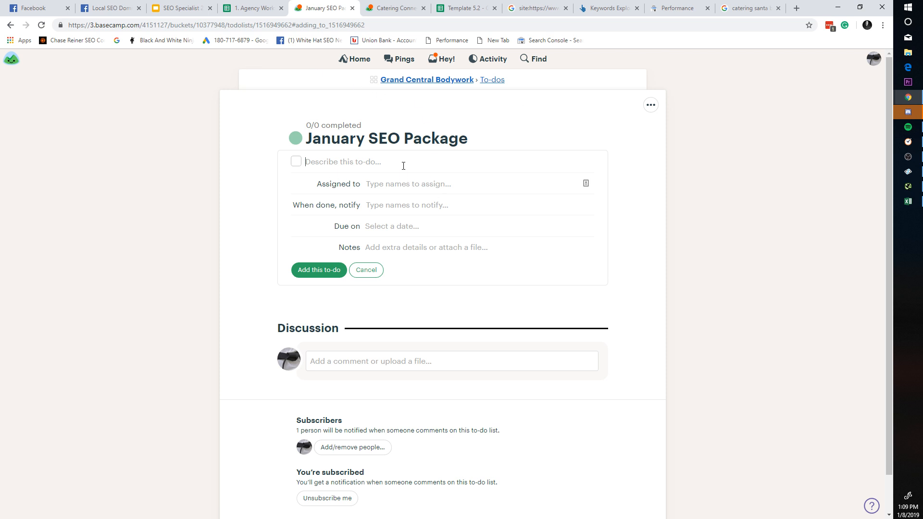
left_click(450, 7)
left_click(387, 7)
left_click(311, 5)
left_click(253, 8)
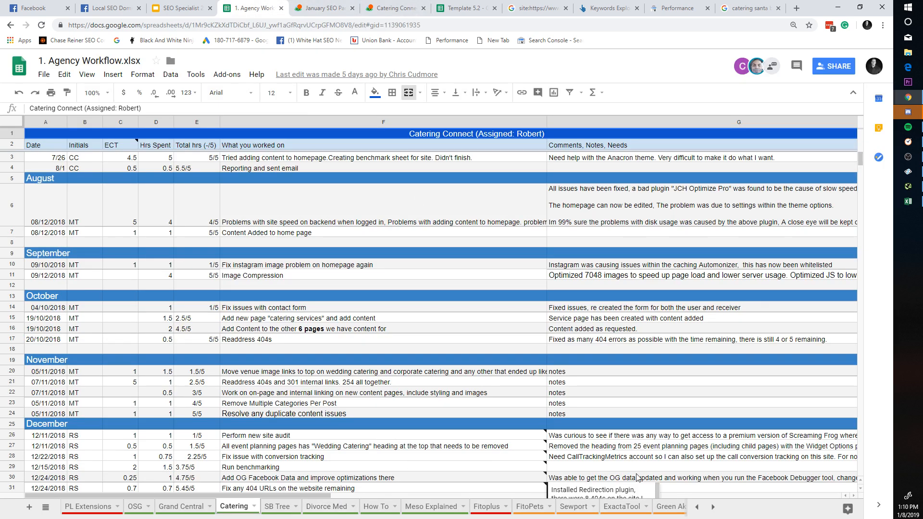
Step: Check Template 5.2, Agency Workflow and Catering Connection tabs, ending on January SEO Package
left_click(387, 7)
left_click(325, 6)
left_click(385, 6)
left_click(318, 6)
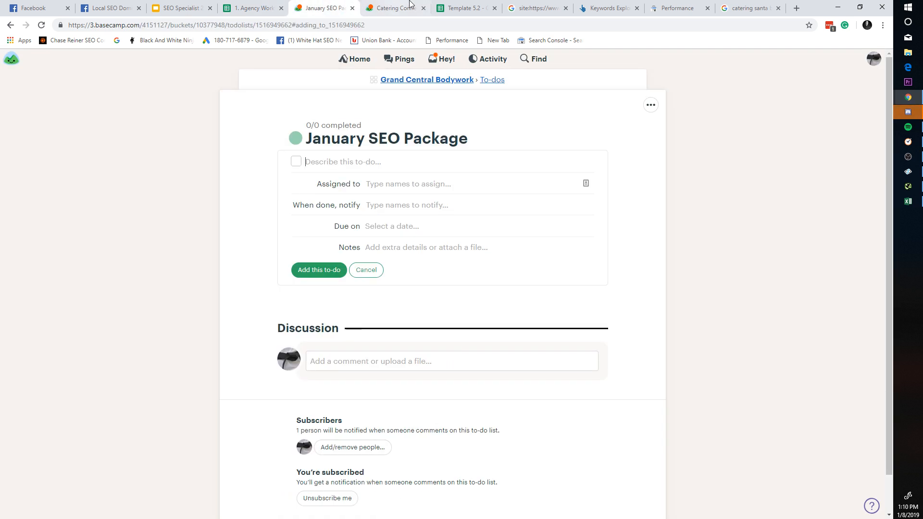
left_click(410, 4)
left_click(481, 4)
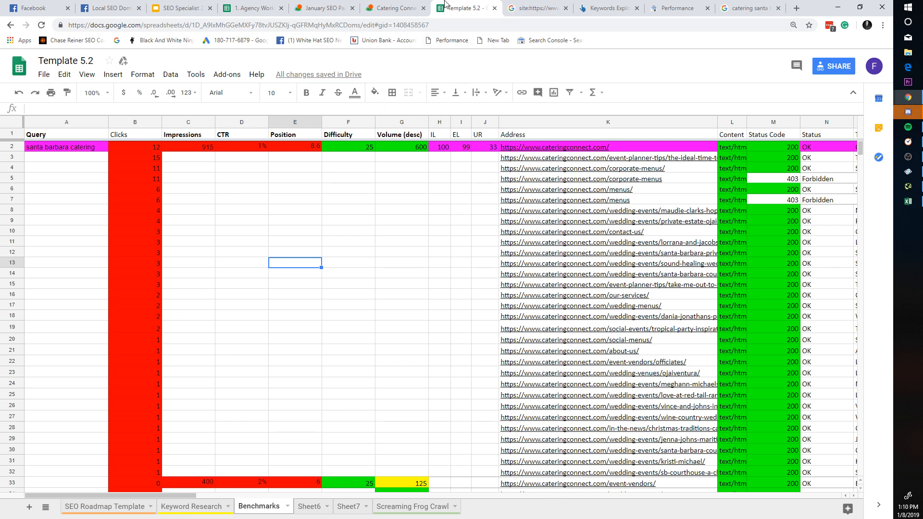
left_click(315, 4)
left_click(255, 5)
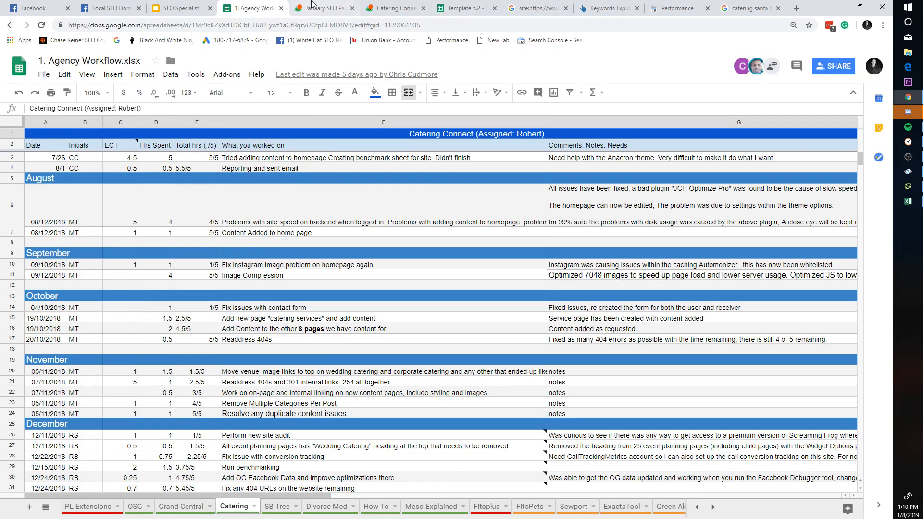
left_click(312, 4)
left_click(390, 8)
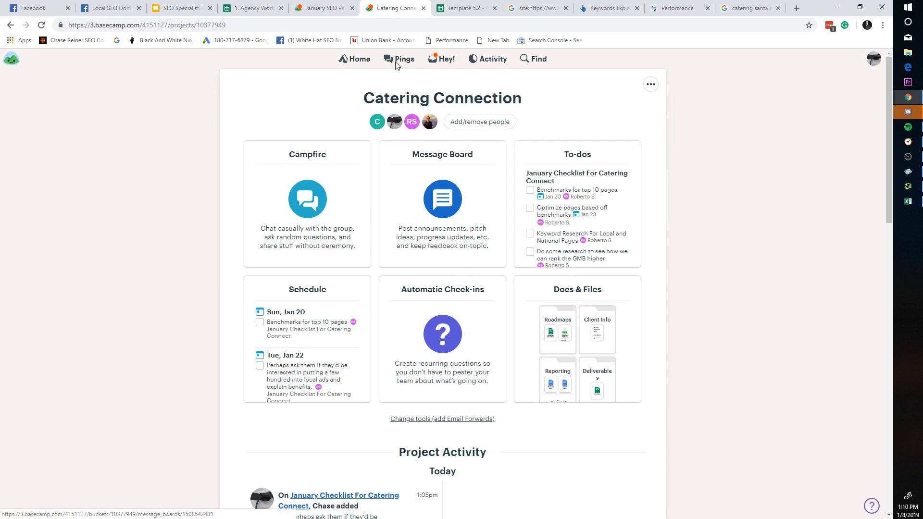
left_click(308, 8)
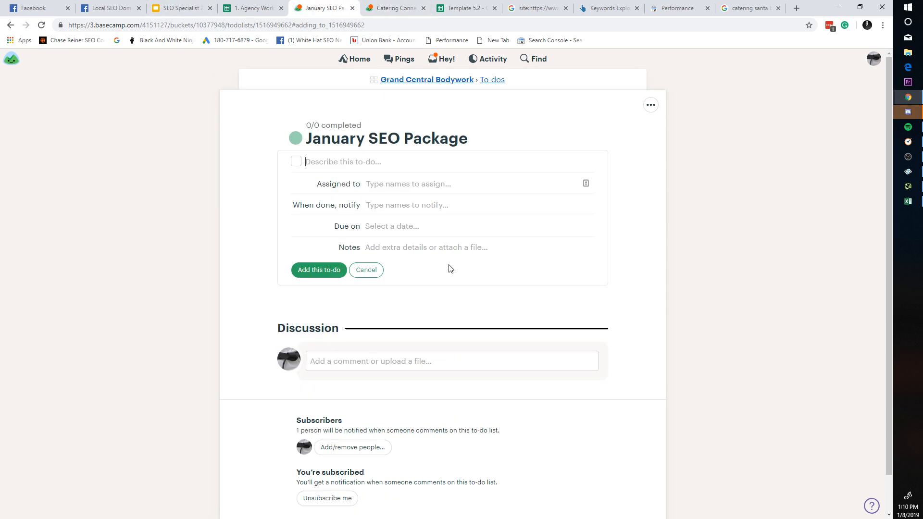
Step: Bring up the link options for the Grand Central Bodywork breadcrumb
scroll(440, 336, "down", 1)
scroll(441, 338, "up", 1)
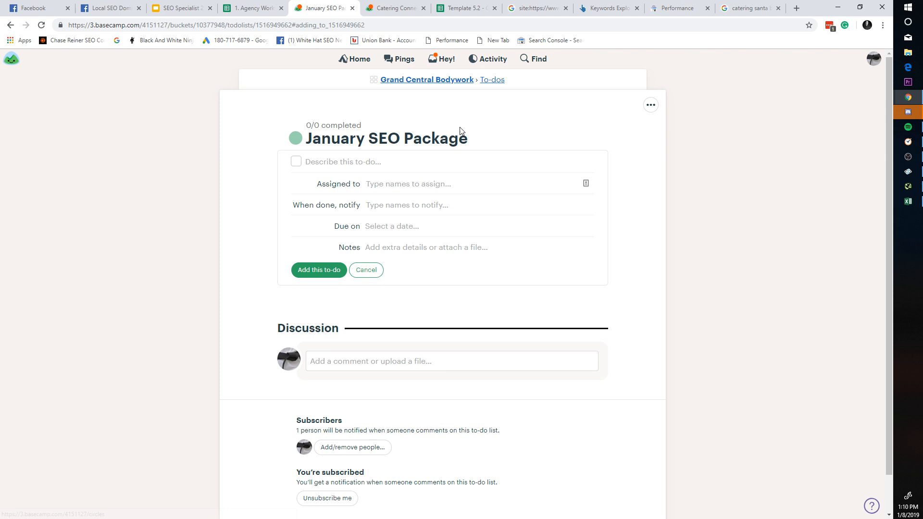
right_click(436, 80)
Step: Open the Grand Central Bodywork project in a new tab and switch to it
left_click(463, 89)
key("ctrl+Tab")
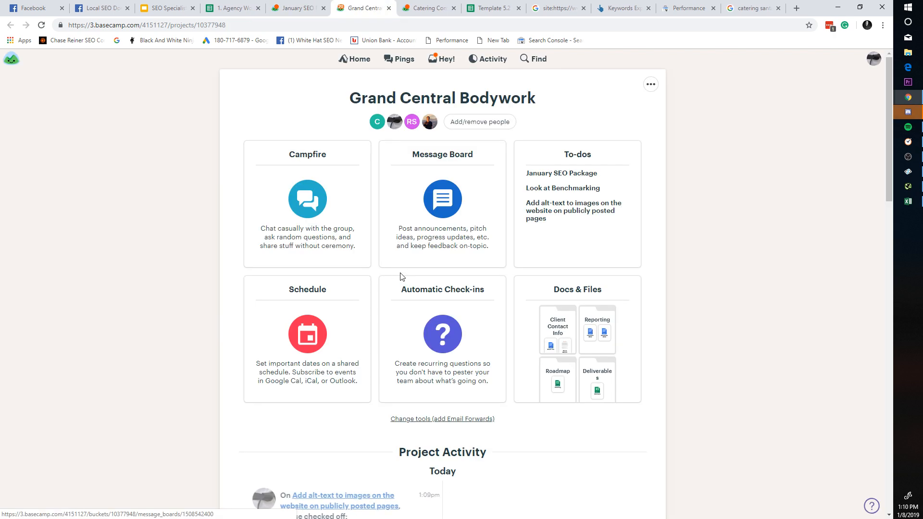
scroll(397, 260, "down", 8)
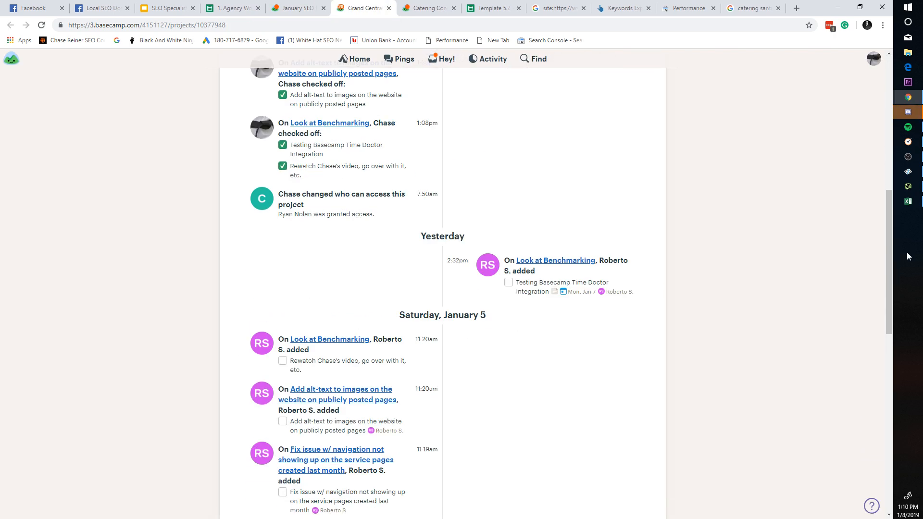
scroll(567, 271, "up", 8)
scroll(485, 277, "up", 2)
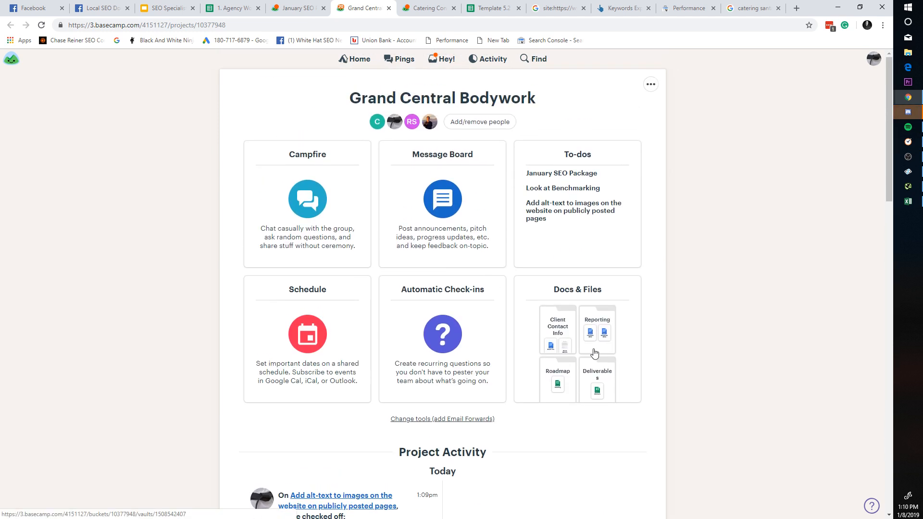
Step: Open the Roadmap spreadsheet from Docs & Files > Roadmap in Google Sheets
left_click(596, 351)
left_click(523, 242)
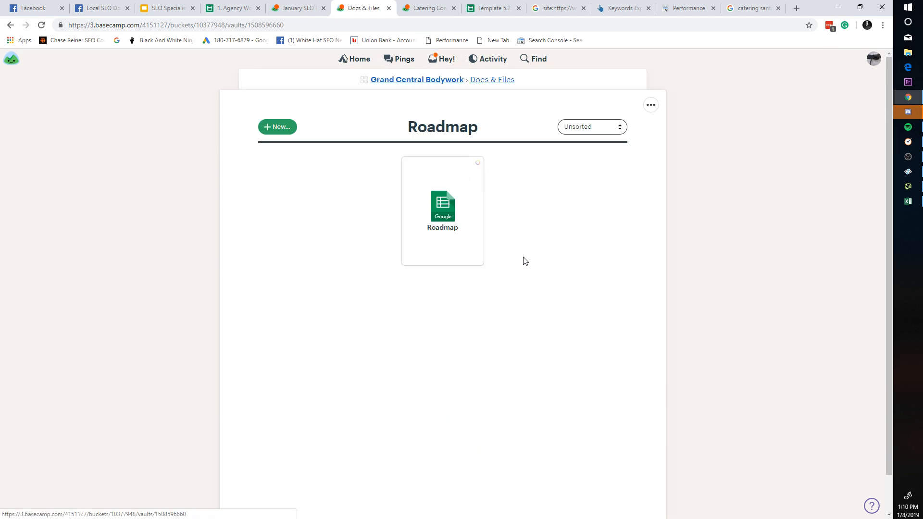
left_click(462, 217)
left_click(446, 193)
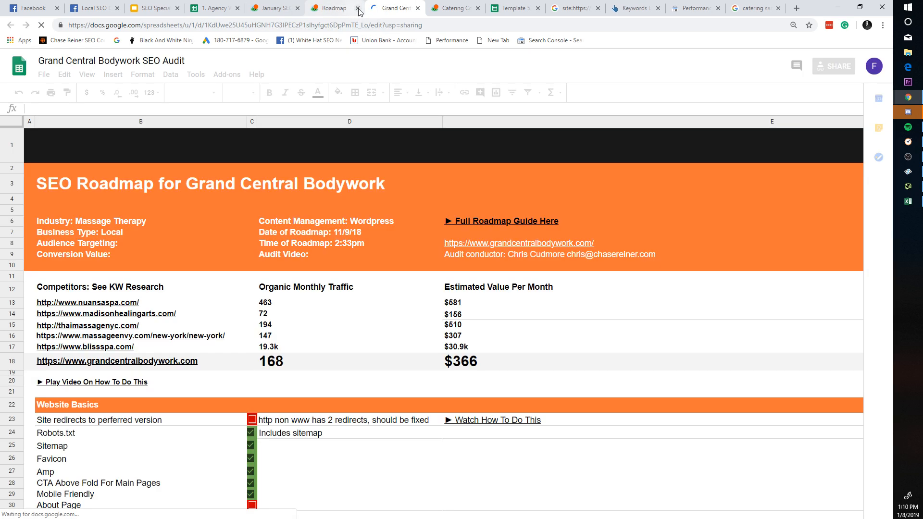
Step: Close the leftover Roadmap page and look over the SEO Audit sheet's Favicon row
left_click(357, 8)
scroll(394, 368, "down", 1)
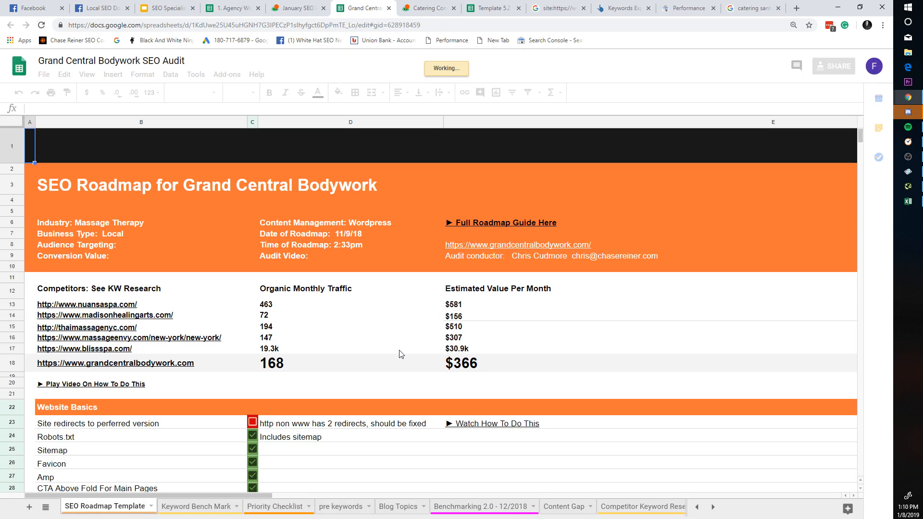
scroll(400, 355, "down", 2)
left_click(309, 387)
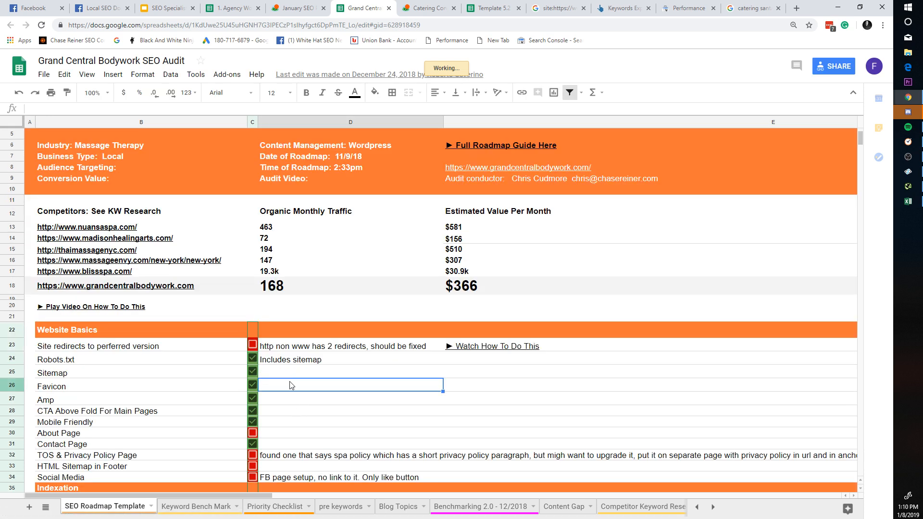
scroll(291, 399, "down", 5)
scroll(294, 403, "down", 3)
scroll(299, 402, "up", 10)
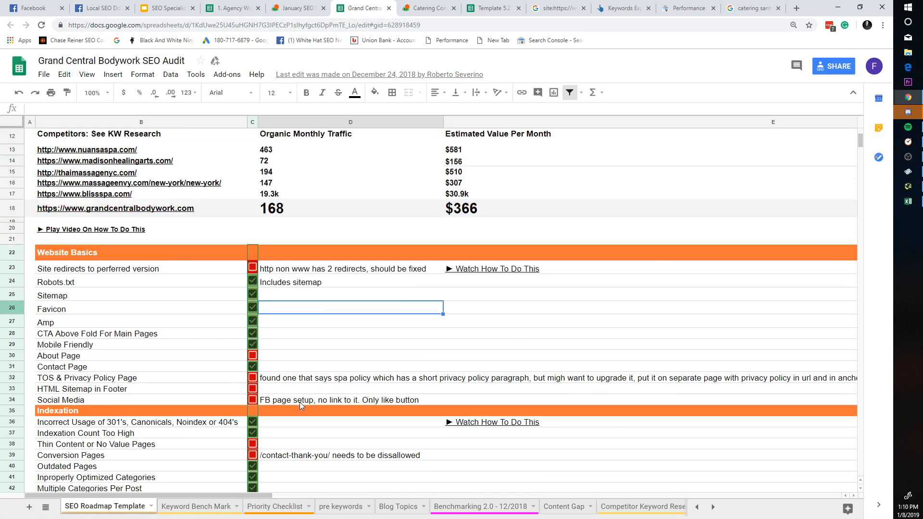
Step: Open Template 5.2's SEO Roadmap Template sheet at the Website Basics items
left_click(493, 7)
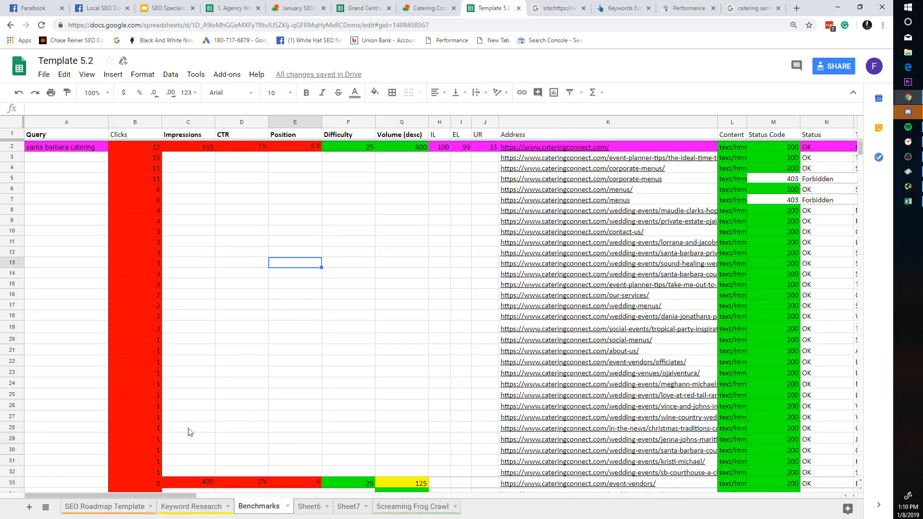
left_click(124, 504)
left_click(295, 337)
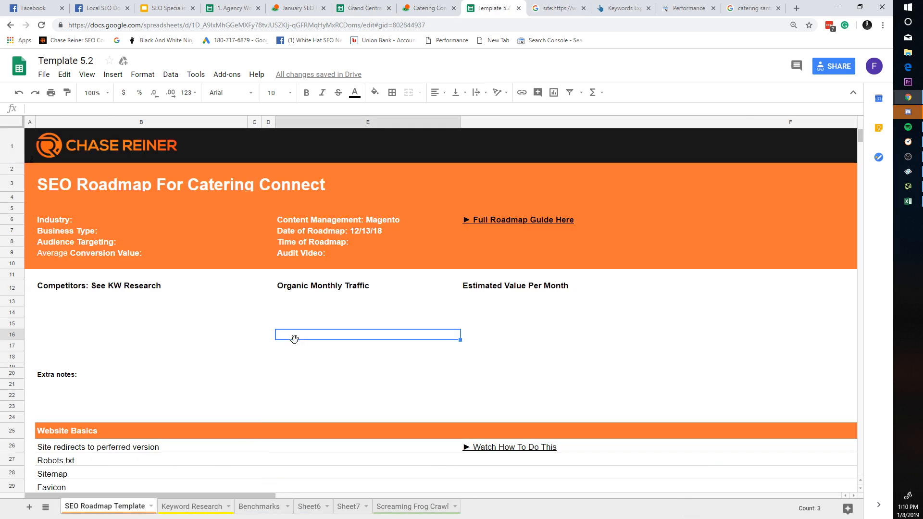
scroll(269, 317, "down", 3)
left_click(245, 331)
left_click(245, 319)
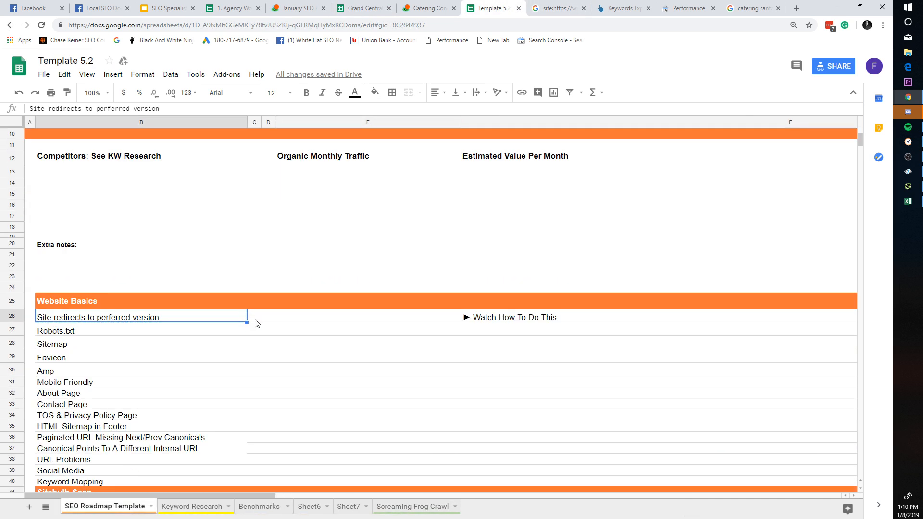
Step: Enter test x/z marks in the Site redirects, Robots.txt, Favicon and About Page status cells
left_click(254, 319)
type("x")
left_click(259, 331)
type("z")
left_click(257, 358)
type("zx")
left_click(257, 383)
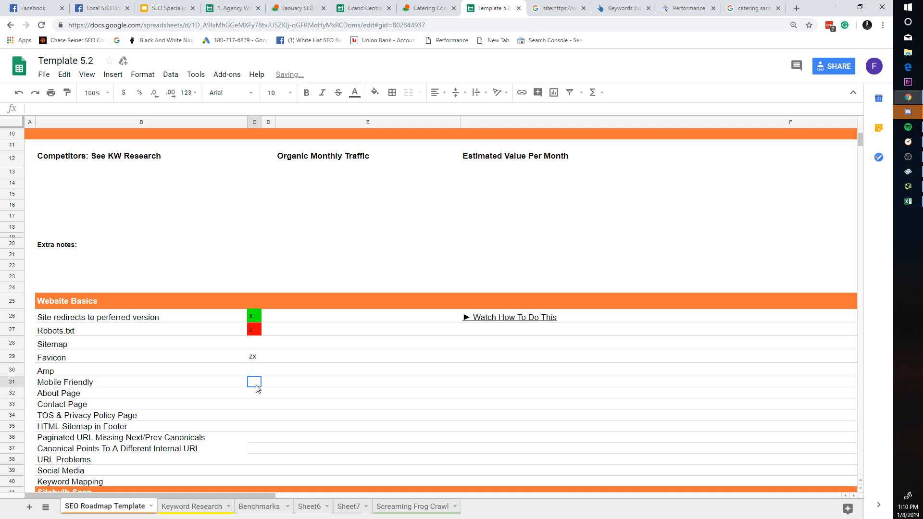
left_click(259, 355)
left_click(260, 394)
type("x")
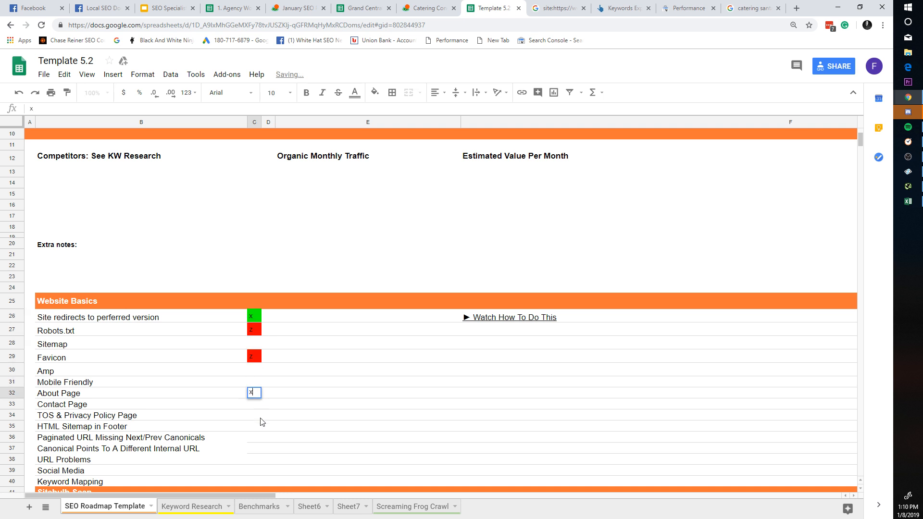
left_click(259, 426)
Step: Mark the Sitemap, Amp and Mobile Friendly status cells C28, C30, C31 with x
left_click(269, 317)
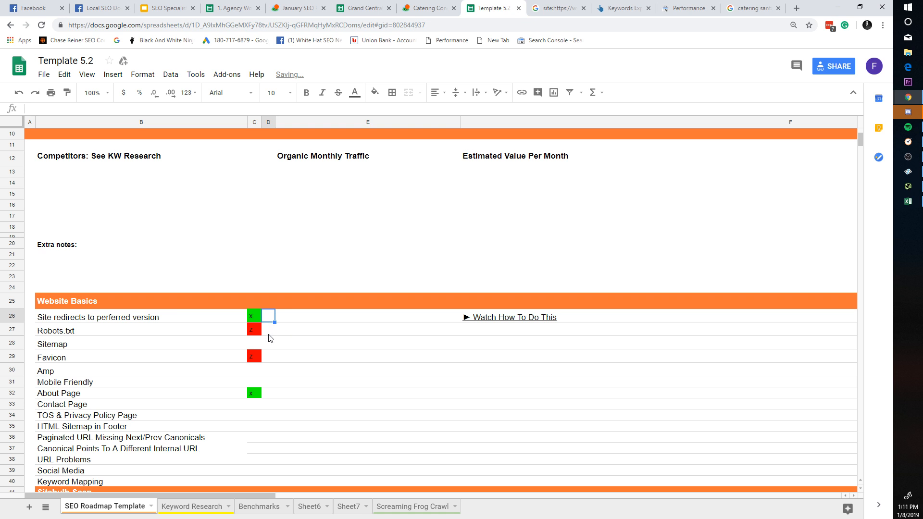
left_click(254, 343)
type("x")
left_click(269, 356)
left_click(256, 371)
type("x")
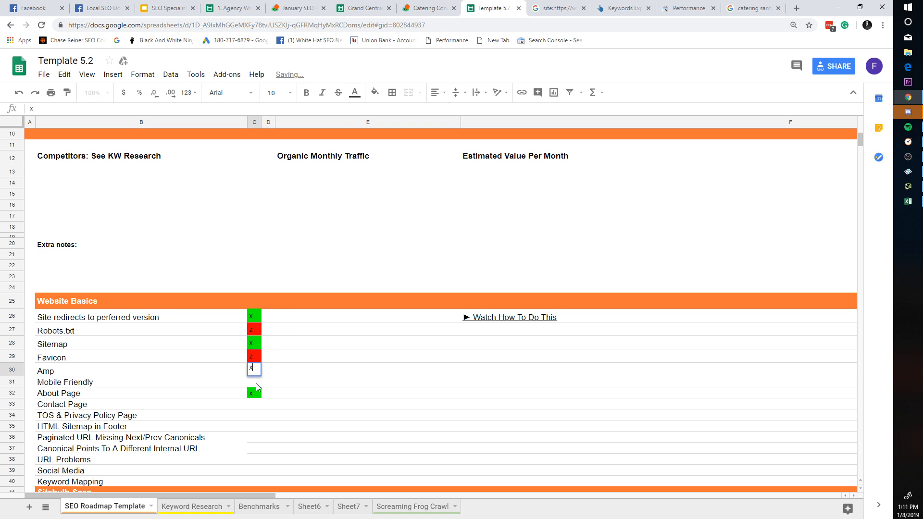
left_click(255, 382)
type("x")
left_click(267, 390)
Step: Add x follow-up marks in D27 for Robots.txt and D29 for Favicon
left_click(270, 318)
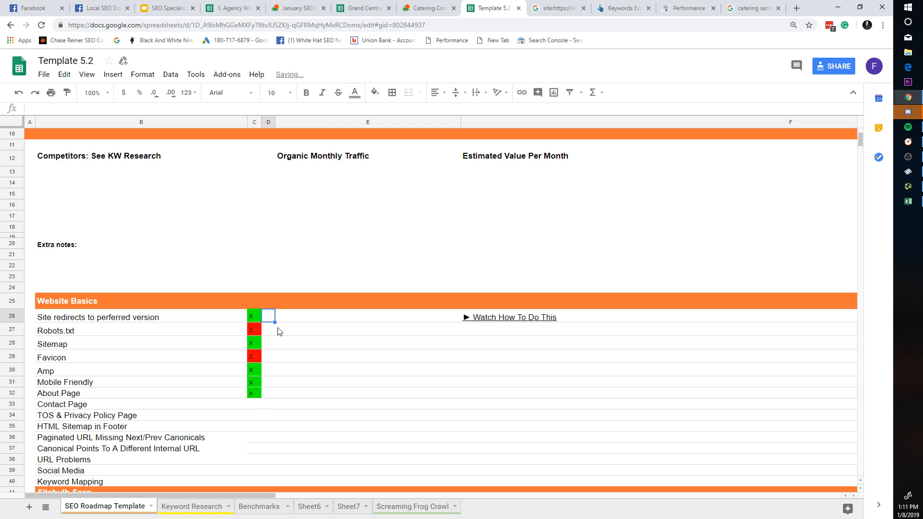
left_click(262, 331)
type("x")
left_click(282, 405)
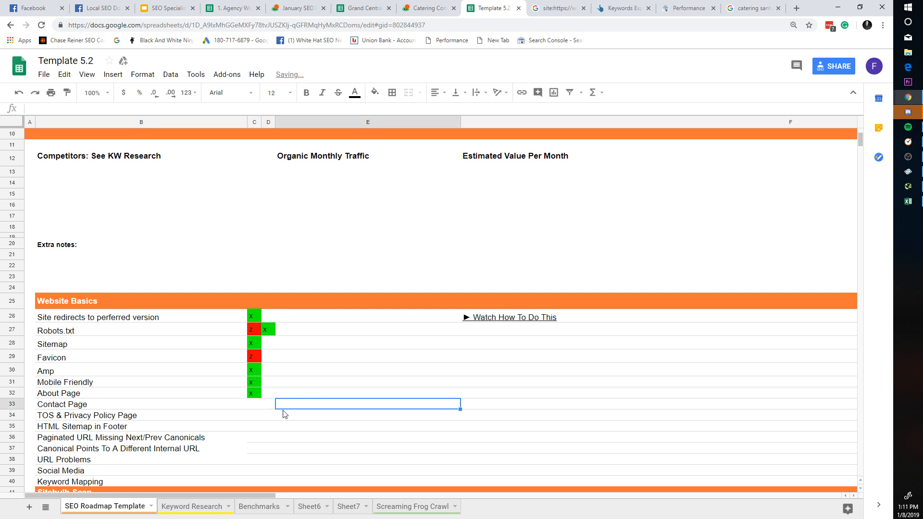
left_click(268, 357)
type("x")
left_click(297, 426)
scroll(229, 191, "down", 8)
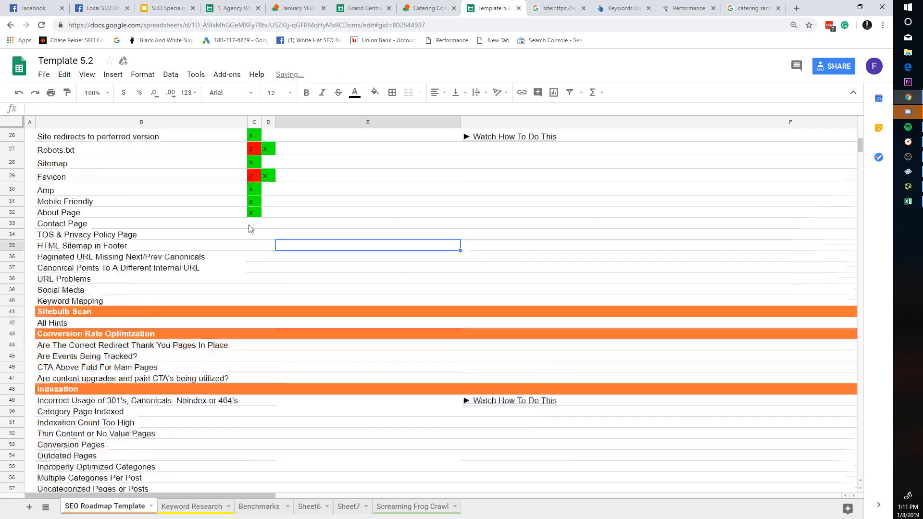
scroll(274, 391, "up", 7)
Step: Mark Paginated URL and URL Problems with z in C36, C38 and x in D36, D38
left_click(254, 389)
type("z")
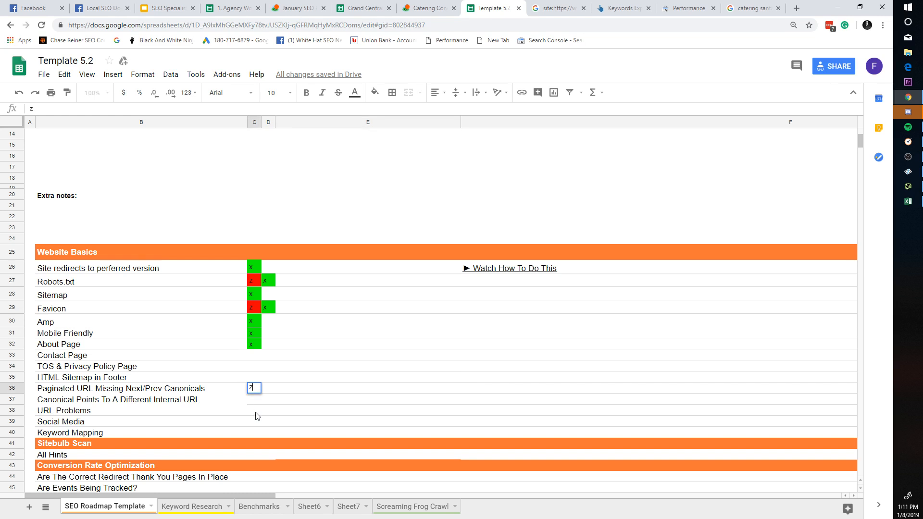
left_click(255, 412)
type("z")
left_click(279, 390)
left_click(268, 389)
type("x")
left_click(272, 411)
type("x")
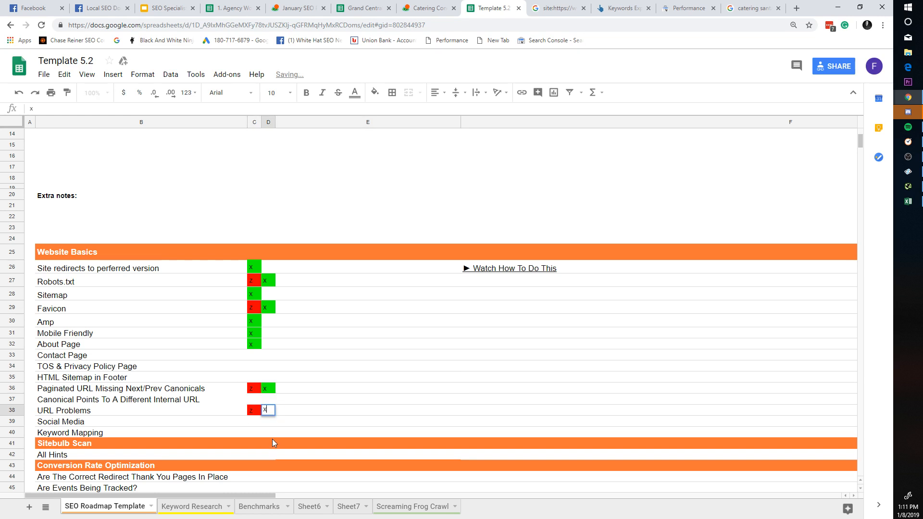
Step: Mark HTML Sitemap and Contact Page with x, then clear all marks in C26:D38
left_click(255, 377)
type("x")
left_click(255, 355)
type("x")
left_click(281, 355)
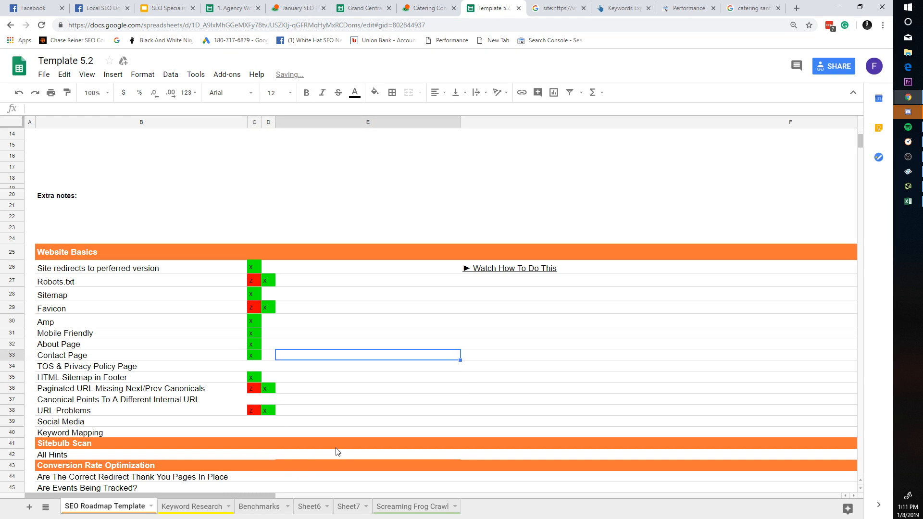
left_click_drag(276, 414, 255, 266)
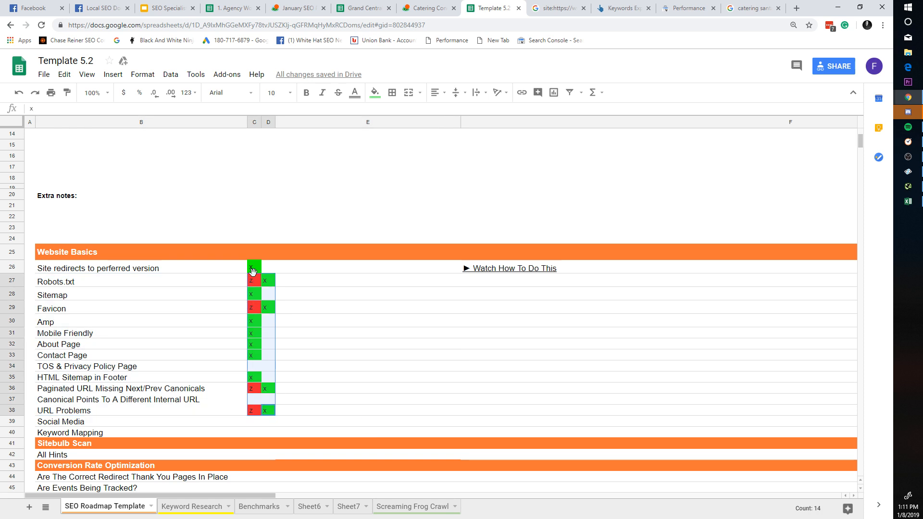
key("Delete")
Step: Switch to the Grand Central Bodywork SEO Audit and undo an accidental checklist checkbox toggle
left_click(385, 308)
scroll(426, 348, "up", 5)
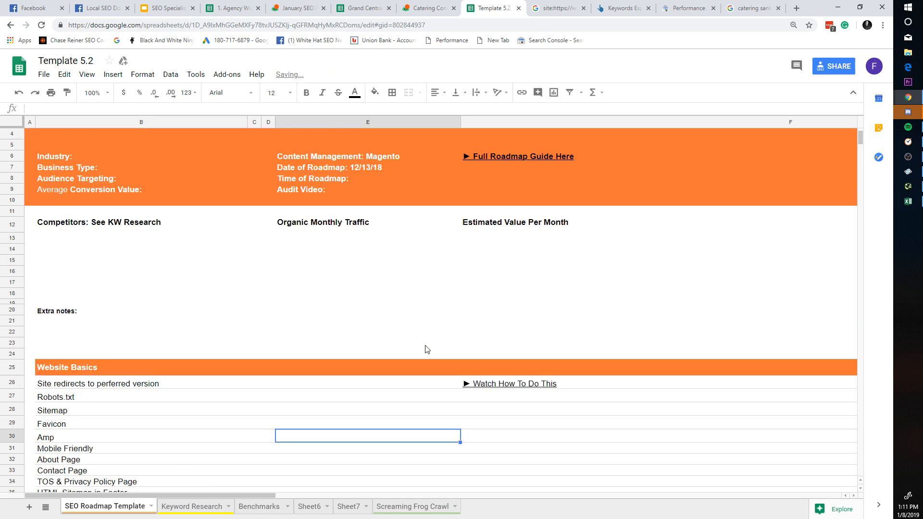
left_click(214, 509)
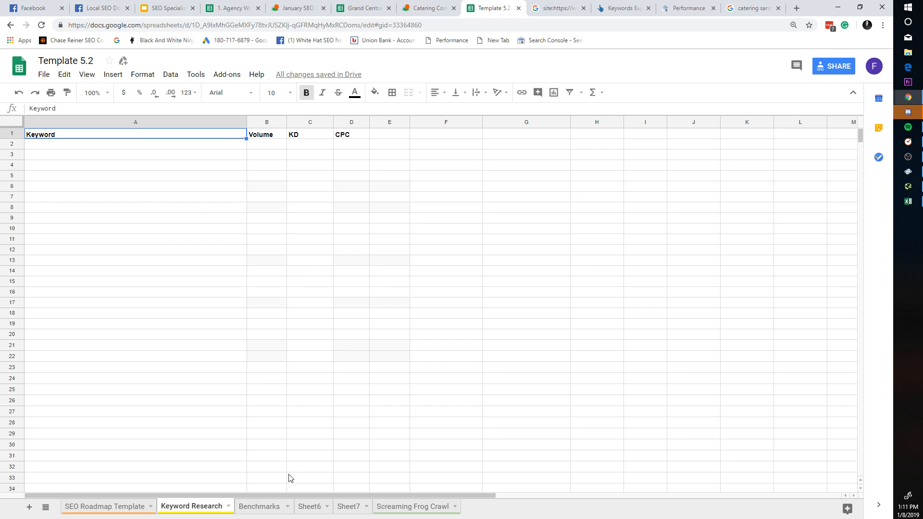
left_click(364, 9)
scroll(325, 462, "down", 10)
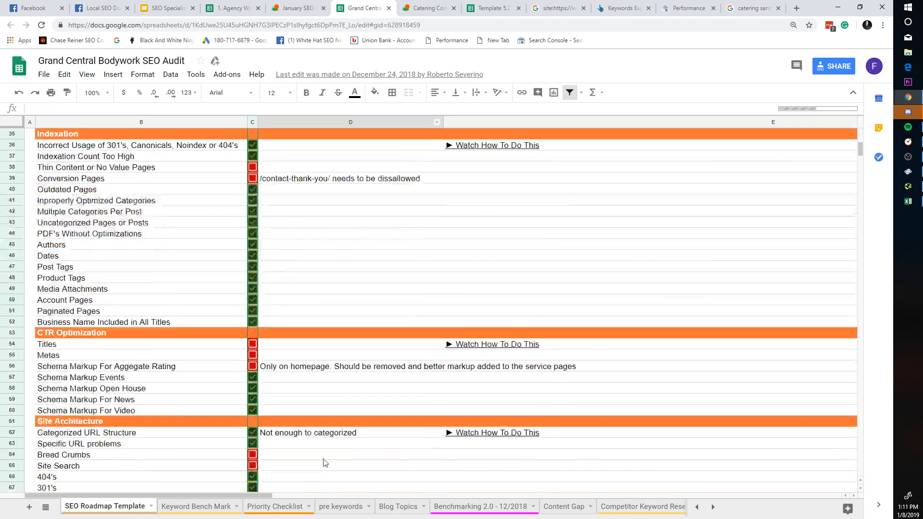
scroll(325, 463, "down", 5)
left_click(253, 279)
left_click(281, 324)
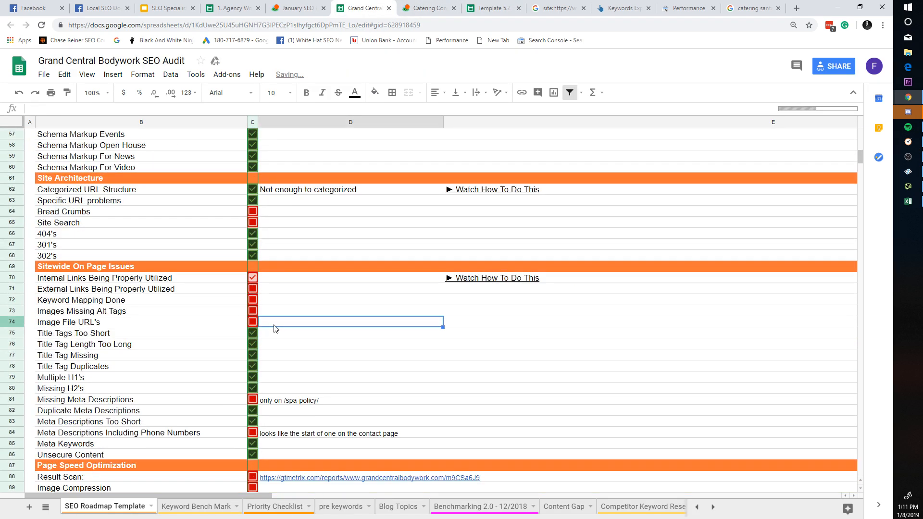
key("ctrl+z")
left_click(311, 333)
left_click(320, 347)
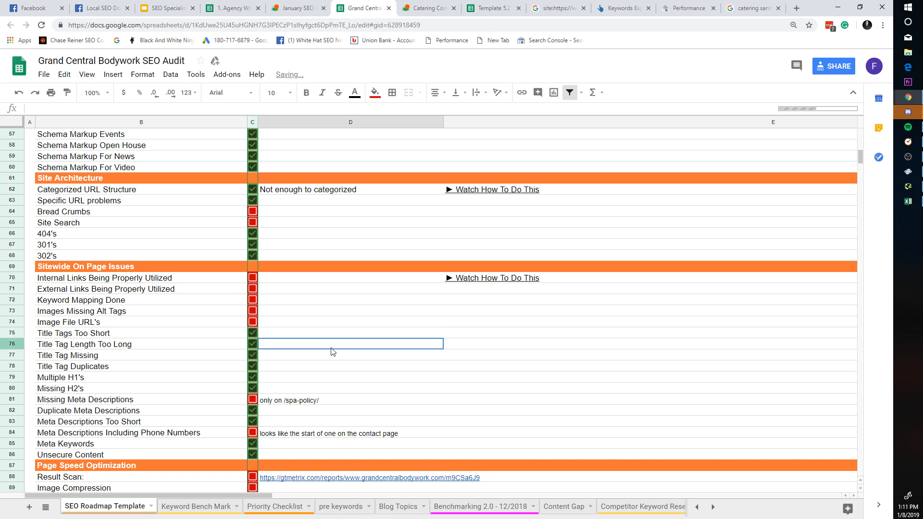
Step: Scan the checklist's Sitemap status cells, then go to the Keyword Bench Mark sheet
scroll(263, 439, "down", 2)
scroll(265, 437, "up", 5)
scroll(267, 435, "up", 10)
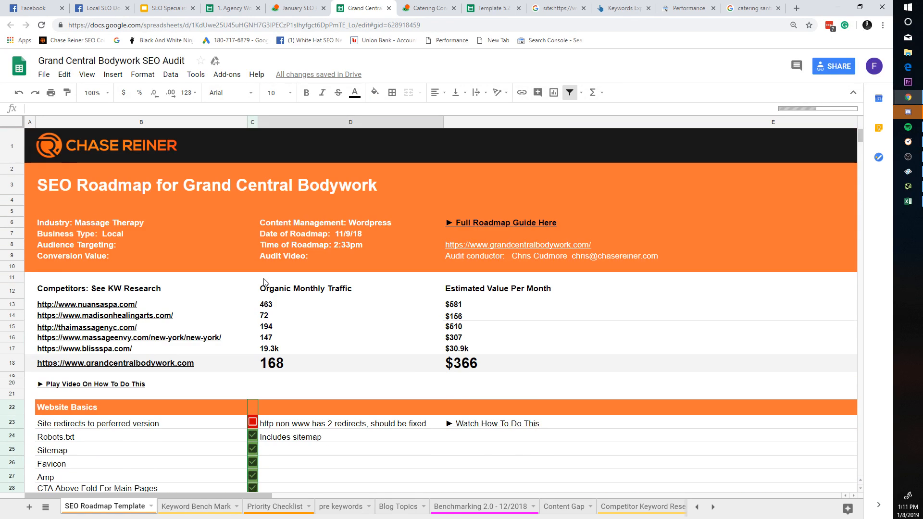
scroll(267, 435, "down", 3)
left_click(259, 300)
left_click_drag(259, 302, 258, 344)
scroll(257, 356, "down", 10)
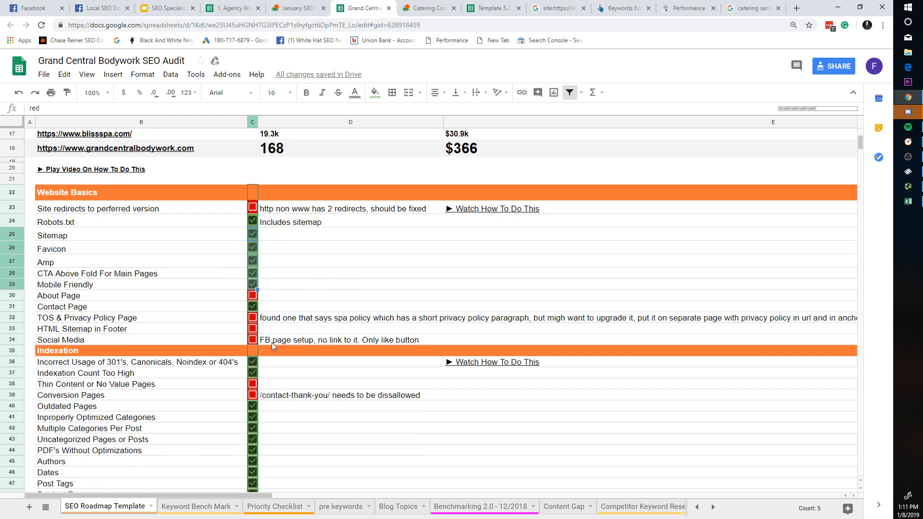
scroll(258, 368, "down", 12)
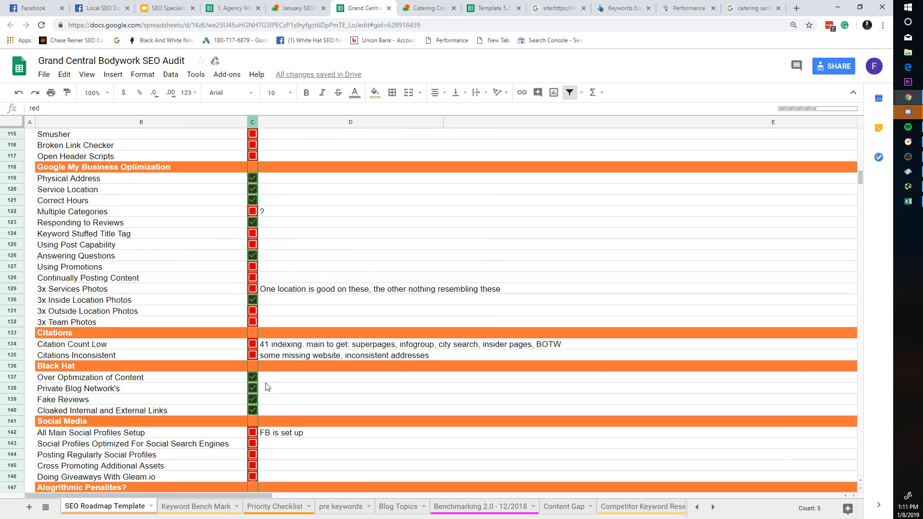
scroll(270, 387, "up", 4)
scroll(282, 421, "up", 4)
left_click(216, 507)
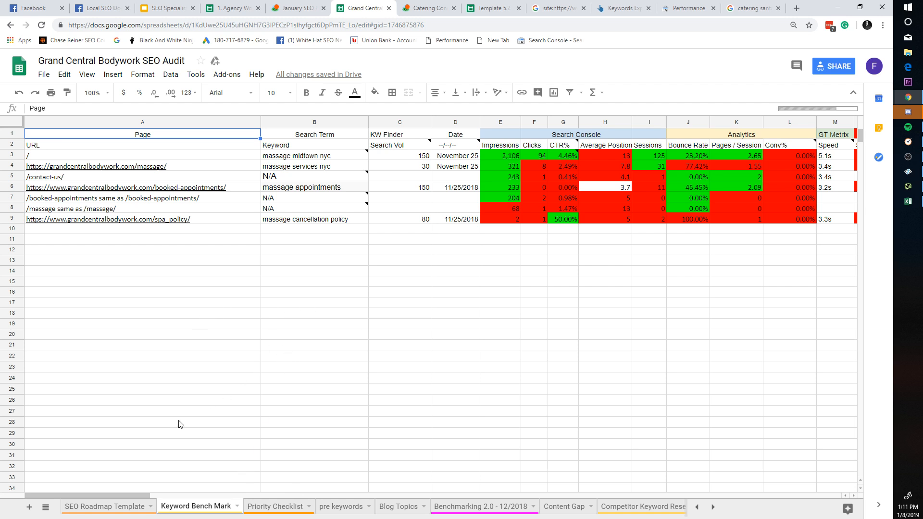
Step: Cycle through the open spreadsheets and slide deck, ending back on the January SEO Package list
left_click(300, 8)
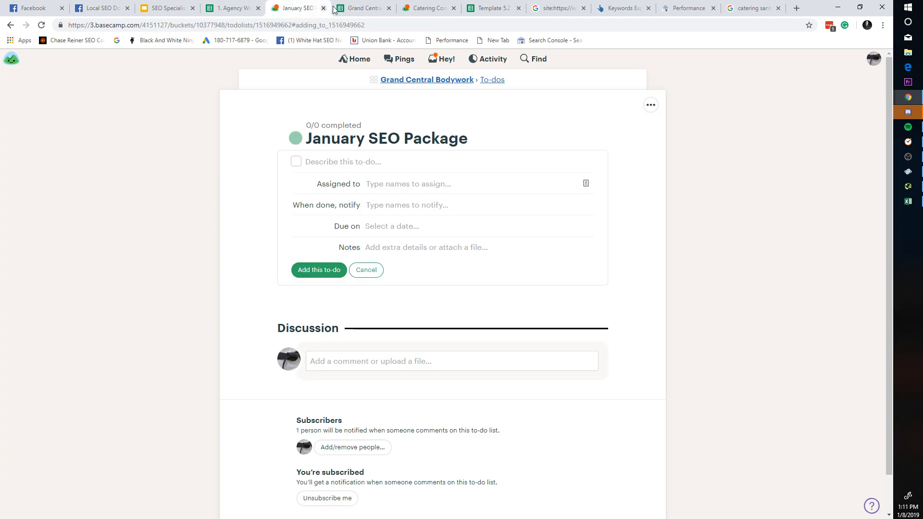
left_click(364, 8)
left_click(231, 8)
left_click(491, 8)
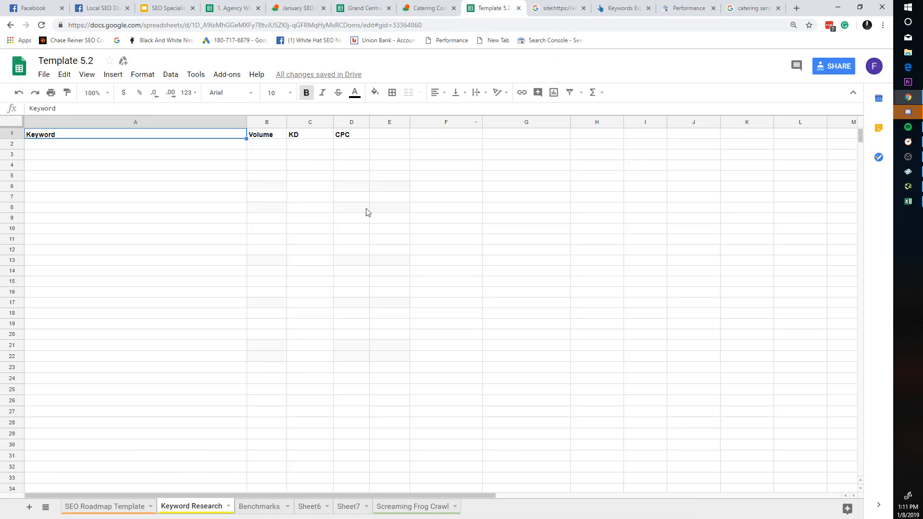
left_click(269, 262)
left_click(249, 5)
left_click(166, 7)
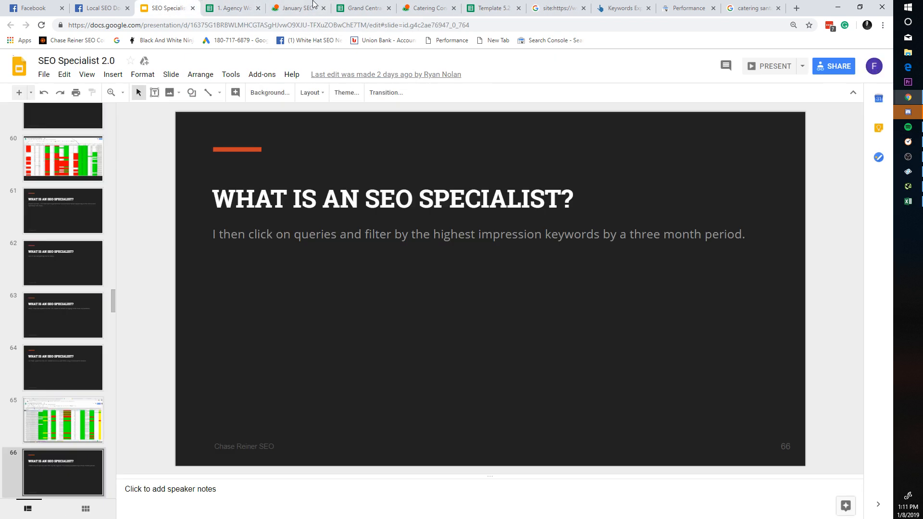
left_click(296, 8)
left_click(374, 6)
left_click(299, 7)
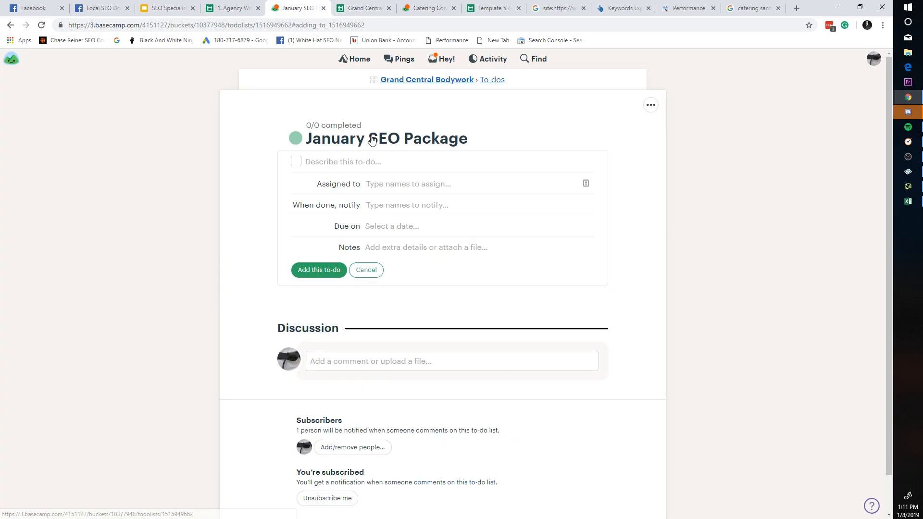
Step: Start a new to-do titled 'Redo Benchmarks For Top 10-20 Pages'
left_click(369, 161)
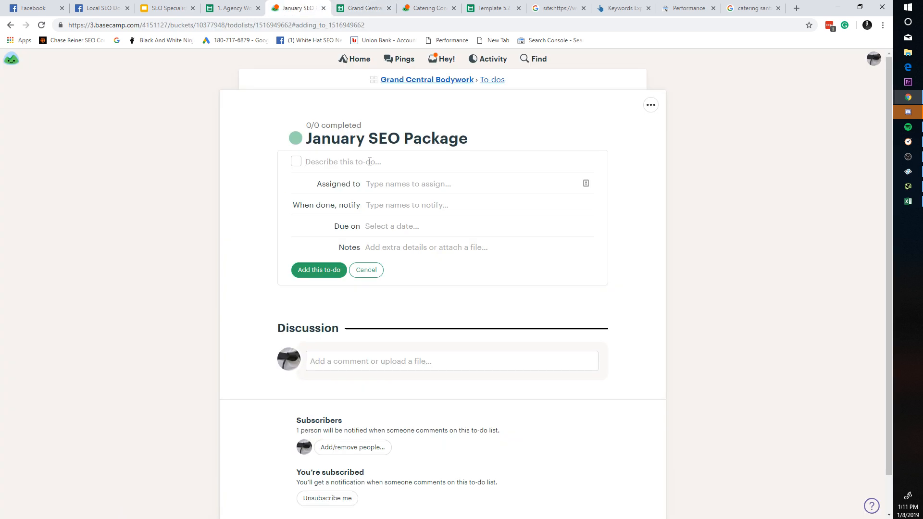
type("Redo Benchmarks For Top 1")
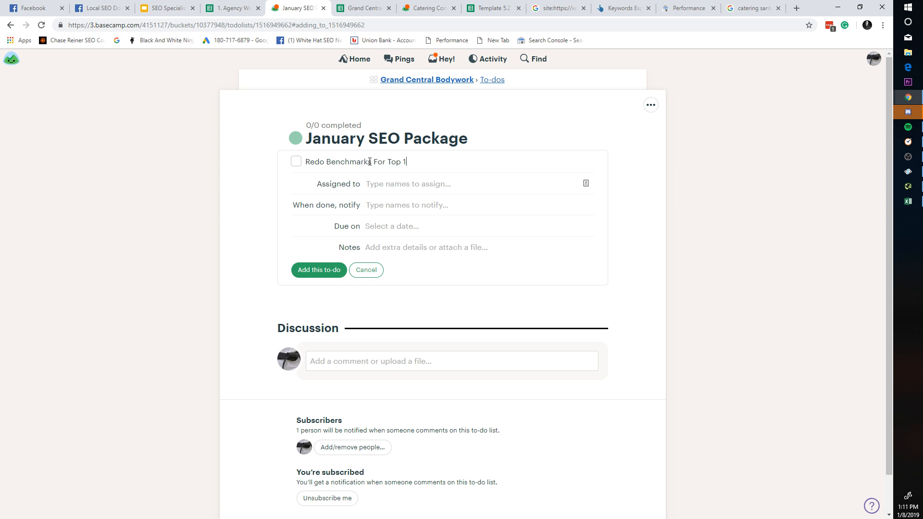
key("BackSpace")
type("20 Pages")
Step: In the Grand Central audit, outline the Keyword Bench Mark data in columns A to F
left_click(391, 4)
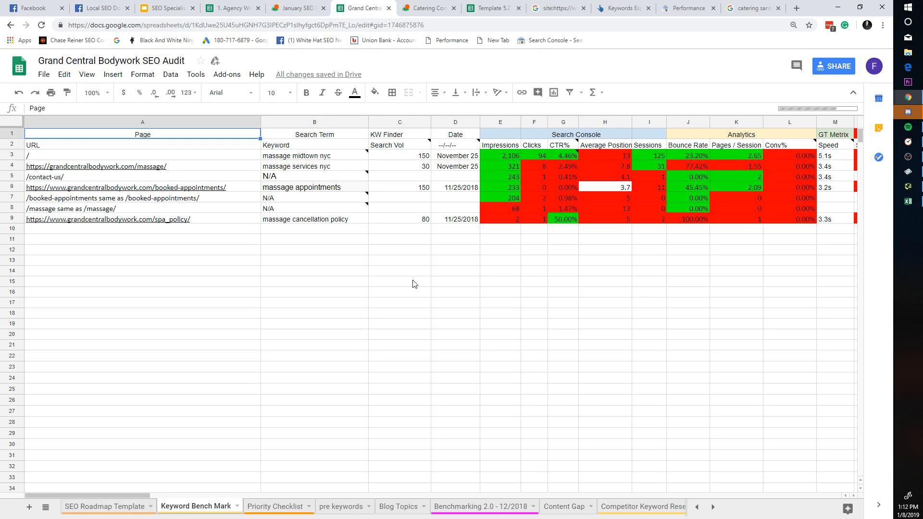
left_click_drag(268, 378, 271, 389)
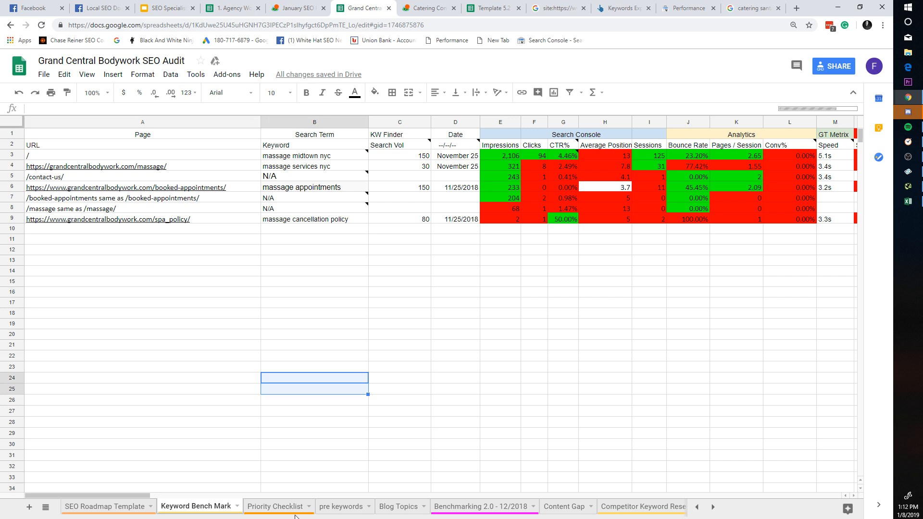
left_click(286, 511)
left_click(195, 510)
left_click_drag(808, 199, 792, 313)
left_click(512, 313)
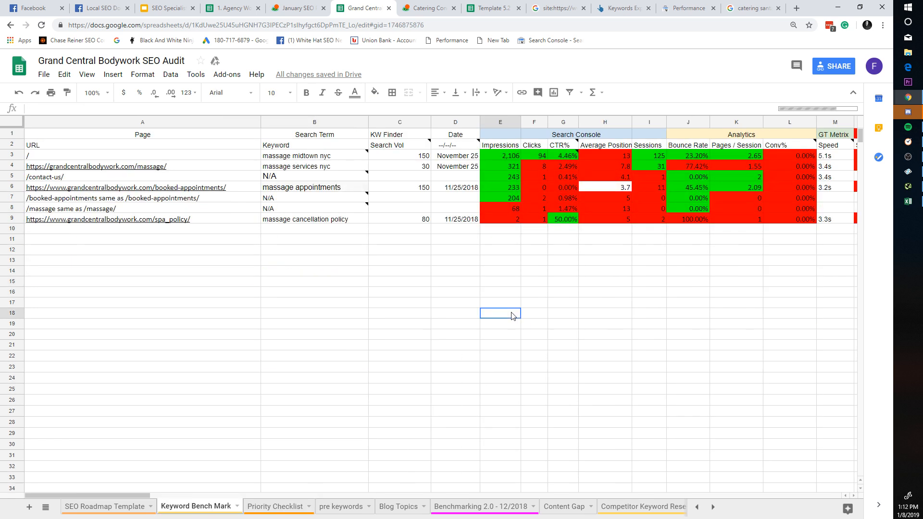
left_click(149, 261)
left_click_drag(163, 377, 171, 231)
left_click_drag(173, 157, 538, 478)
left_click(582, 443)
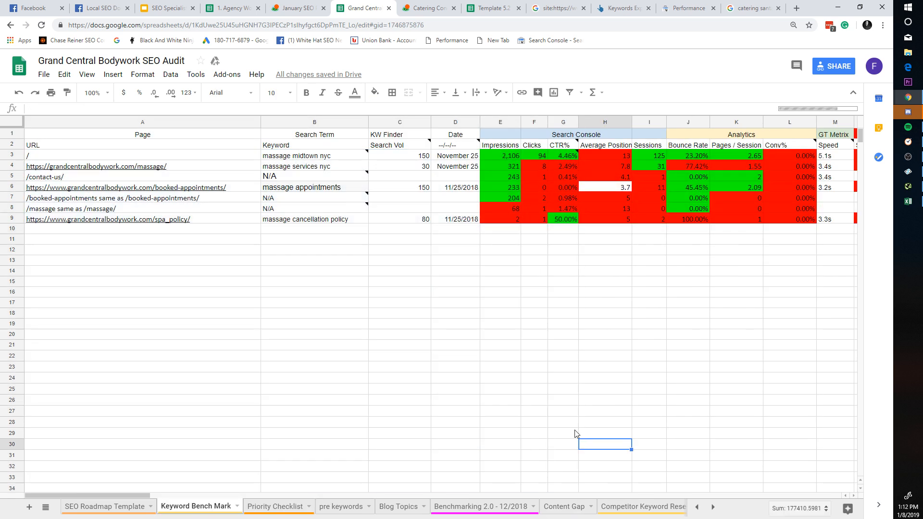
scroll(596, 298, "down", 1)
scroll(584, 288, "up", 1)
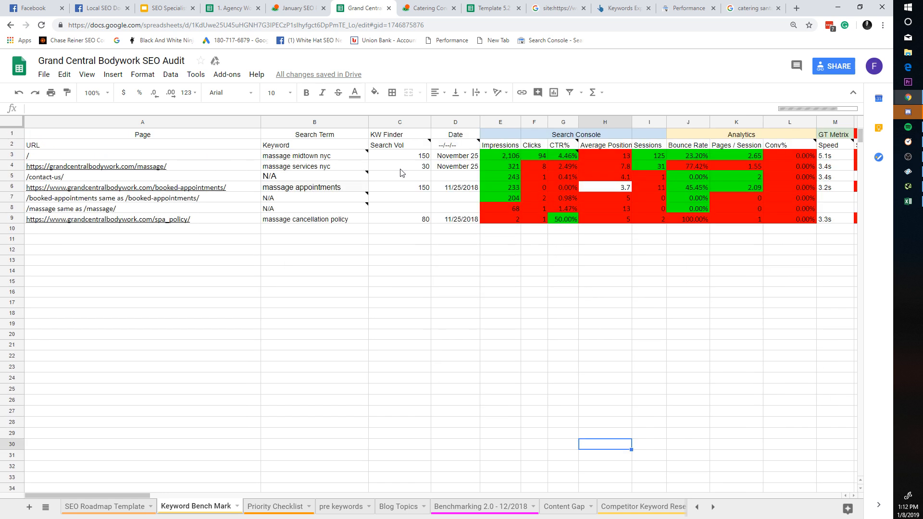
Step: Bring up Template 5.2's Benchmarks sheet and look over its rows
left_click(504, 5)
left_click(260, 507)
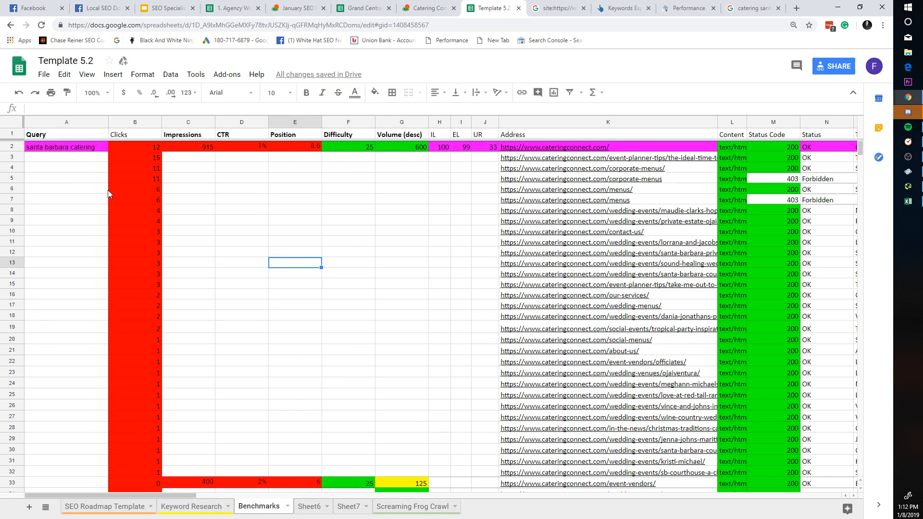
left_click_drag(88, 148, 80, 242)
left_click(80, 242)
left_click_drag(80, 339, 84, 211)
left_click_drag(82, 274, 79, 284)
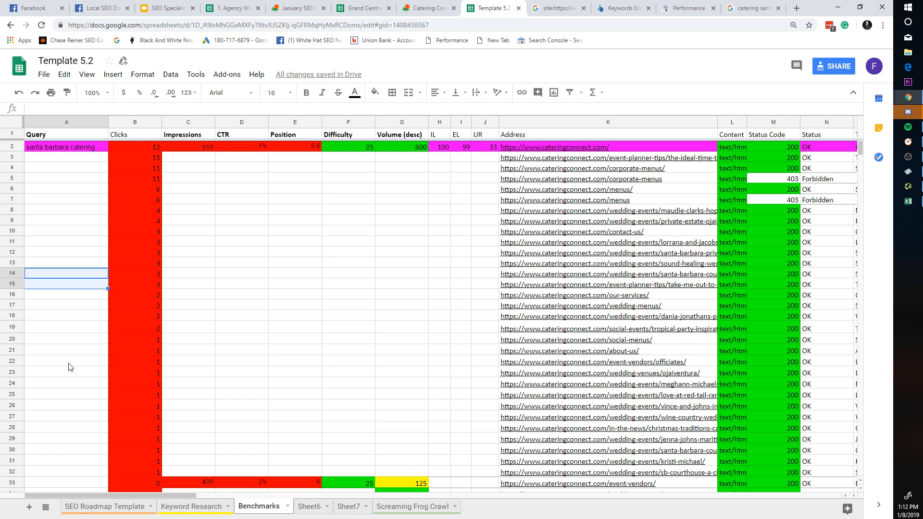
left_click_drag(64, 341, 79, 145)
left_click(80, 157)
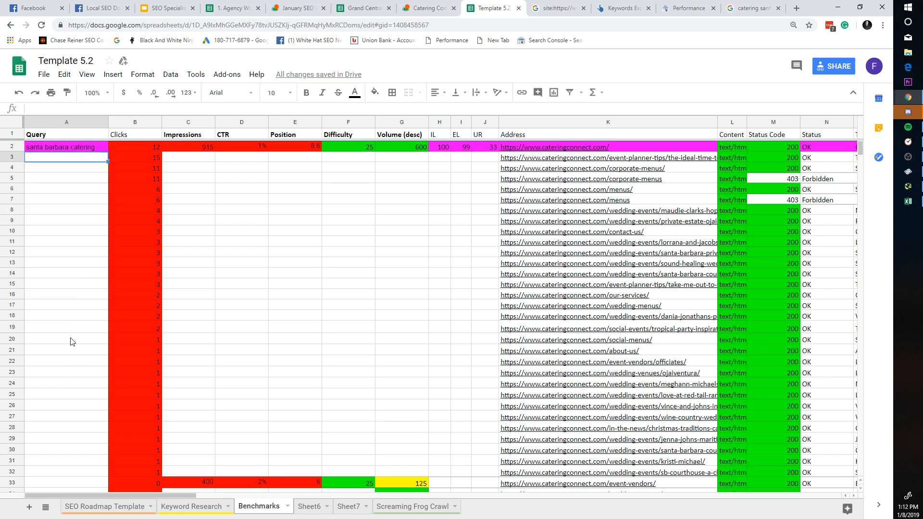
left_click(71, 342)
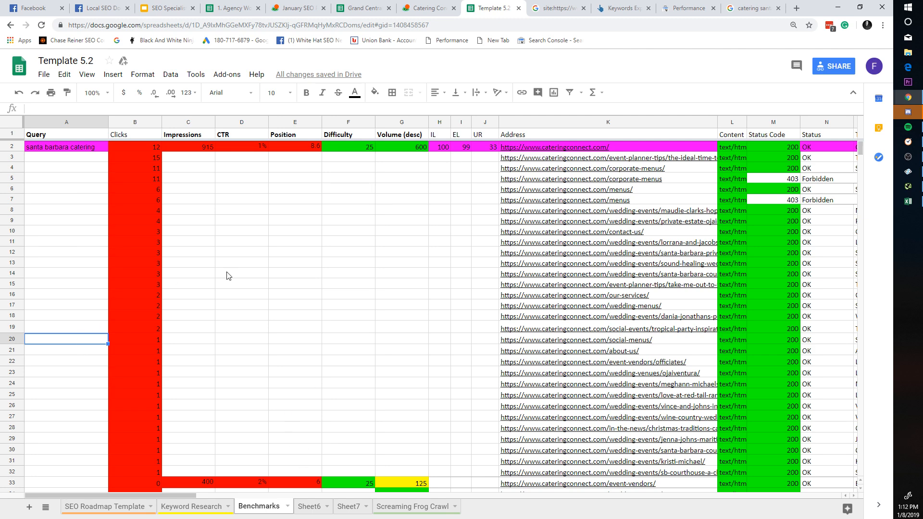
left_click_drag(180, 496, 841, 467)
Step: Select the Benchmarks sheet's Google File column entries, then head back toward Basecamp
left_click_drag(831, 137, 817, 330)
left_click(812, 340)
left_click_drag(738, 497, 771, 449)
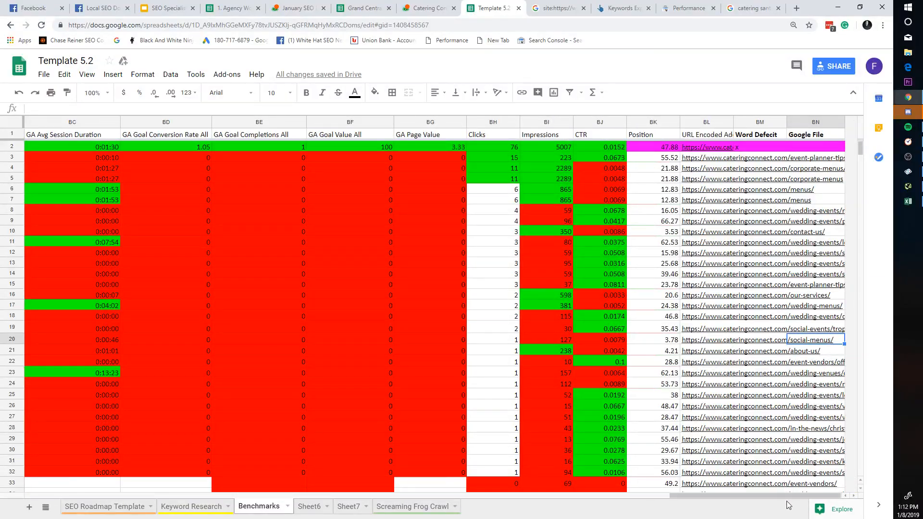
left_click(815, 122)
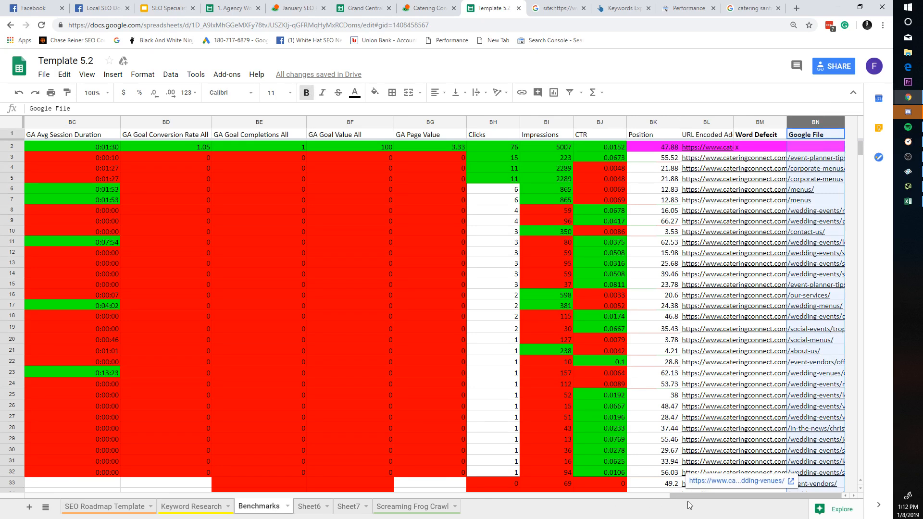
left_click_drag(690, 500, 19, 492)
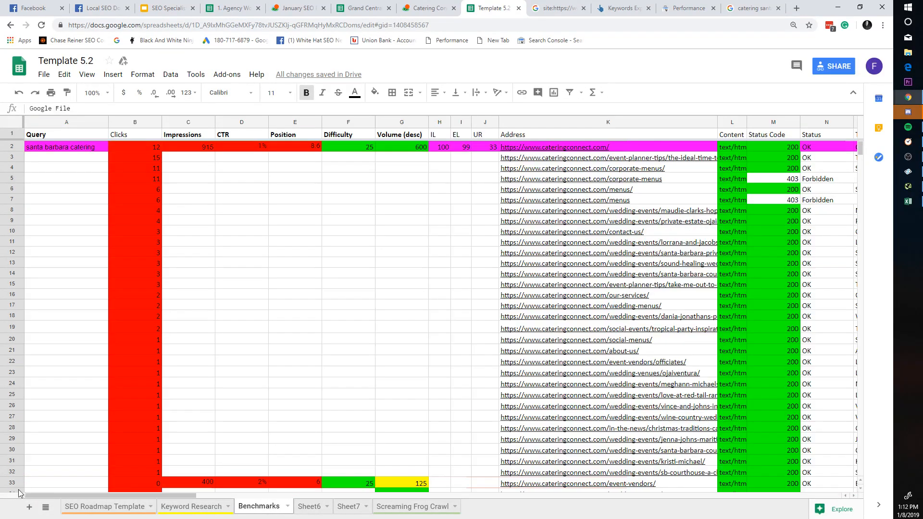
left_click(363, 8)
left_click(295, 7)
Step: Add the 'Redo Benchmarks For Top 10-20 Pages' to-do to the list
left_click(166, 7)
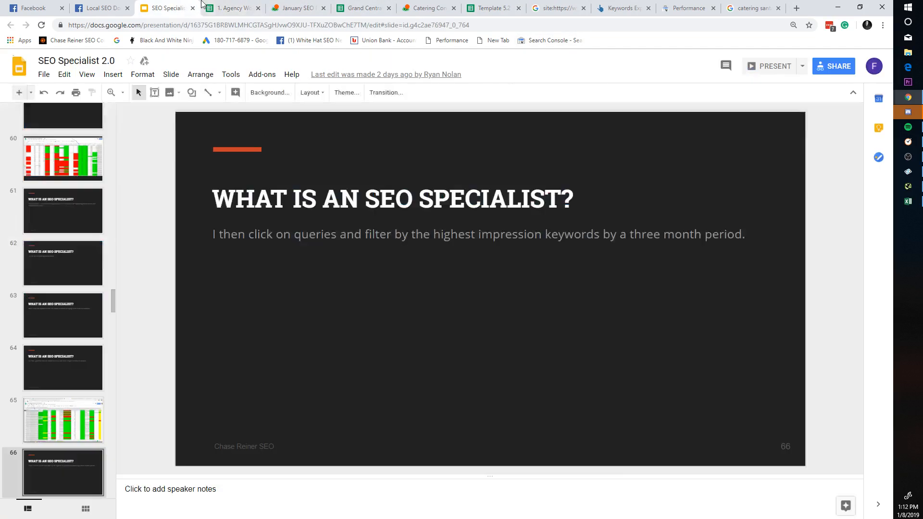
left_click(233, 7)
left_click(298, 6)
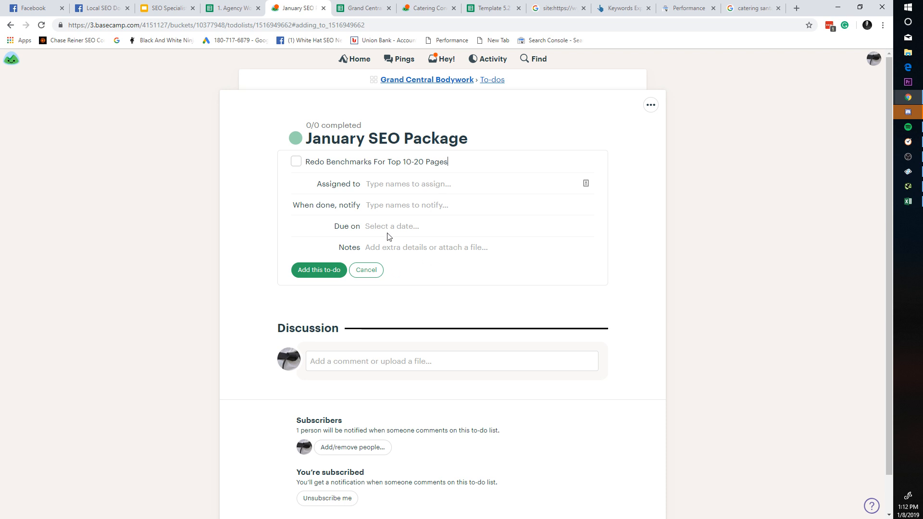
left_click(337, 274)
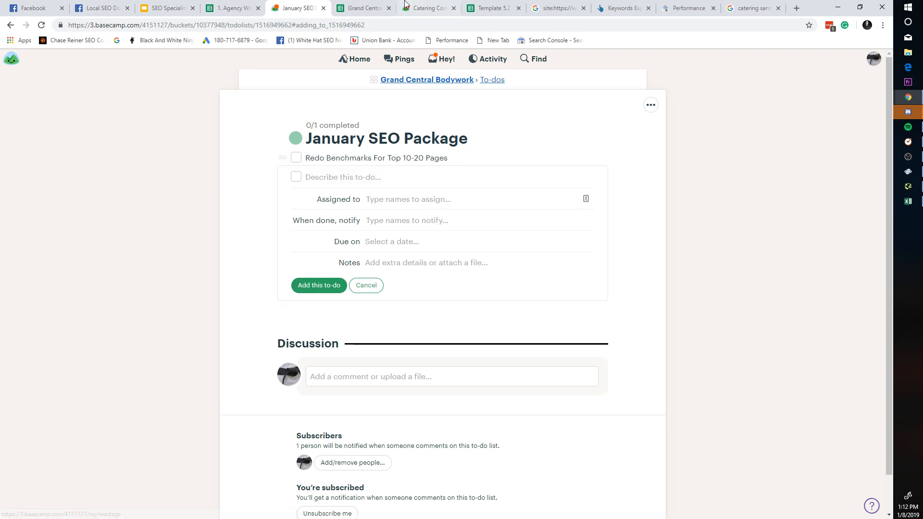
key("ctrl+Tab")
left_click(409, 249)
left_click(298, 6)
left_click(375, 4)
left_click(298, 7)
Step: Draft a to-do about starting optimizations and swap its assignee to a different teammate
type("Star")
key("BackSpace")
key("BackSpace")
key("BackSpace")
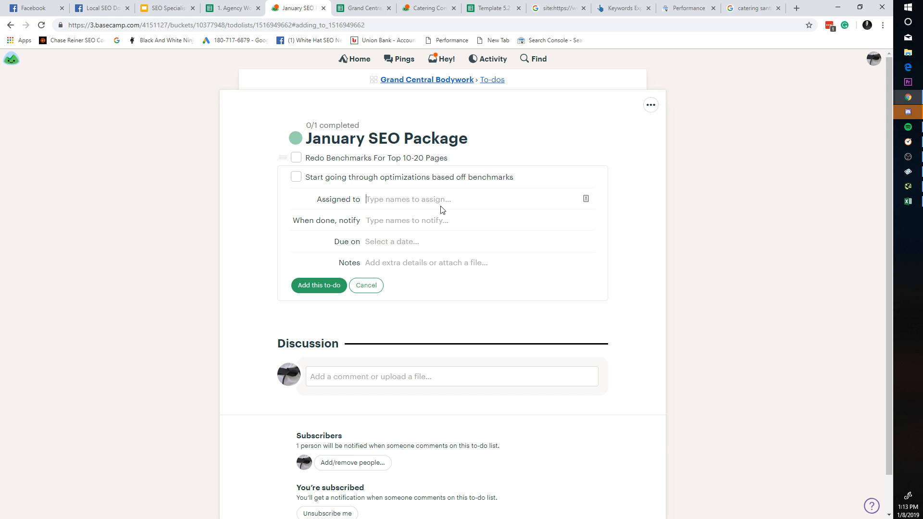
type("c")
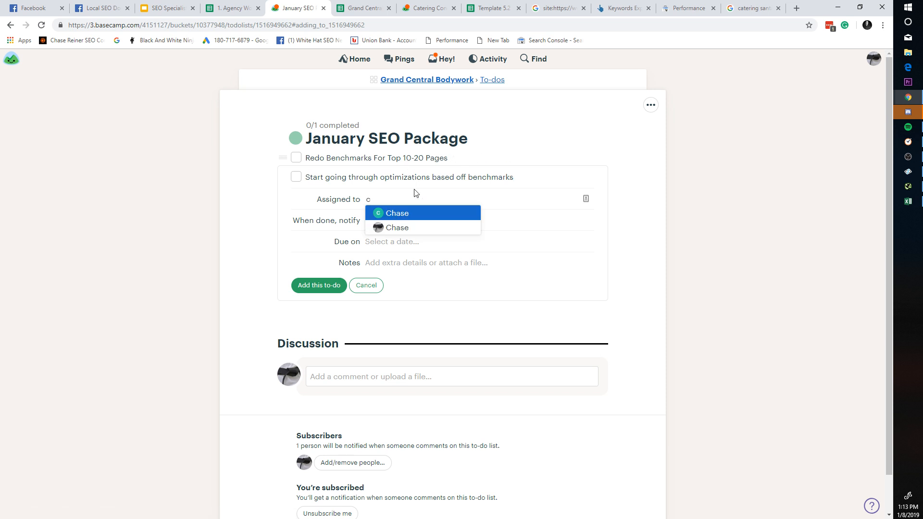
key("Down")
key("Return")
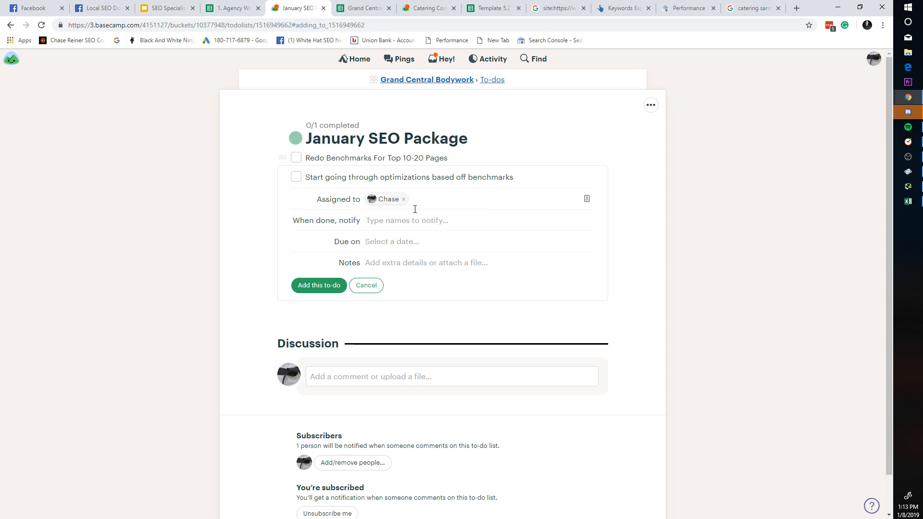
left_click(411, 225)
left_click(429, 198)
type("r")
left_click(471, 213)
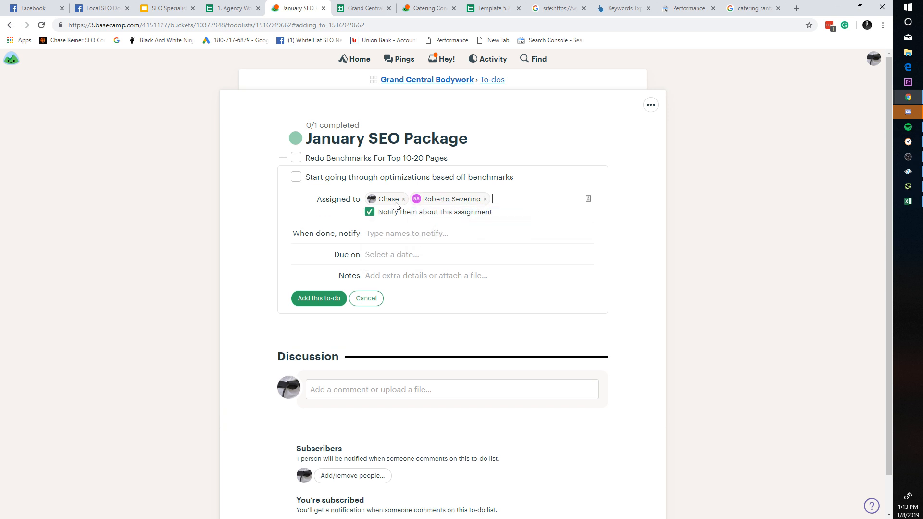
left_click(403, 199)
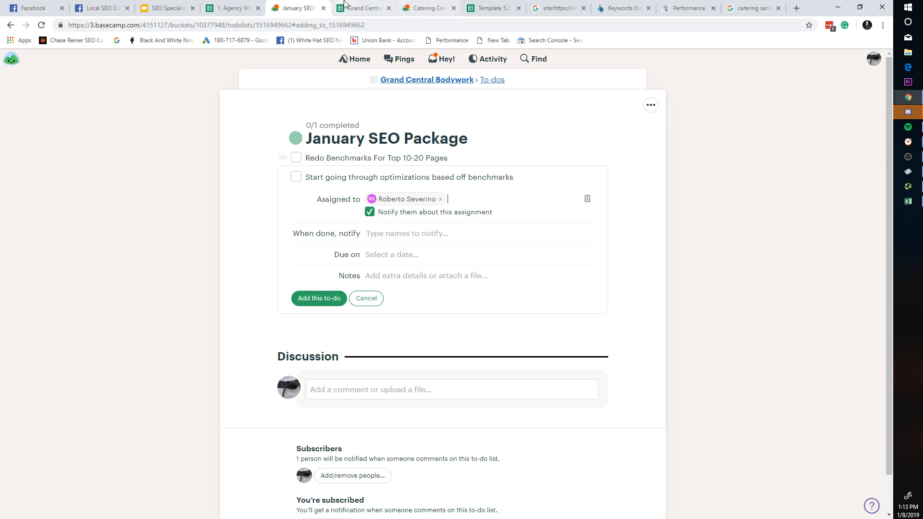
Step: Check the Grand Central SEO Audit spreadsheet a few times between returns to the draft
left_click(363, 8)
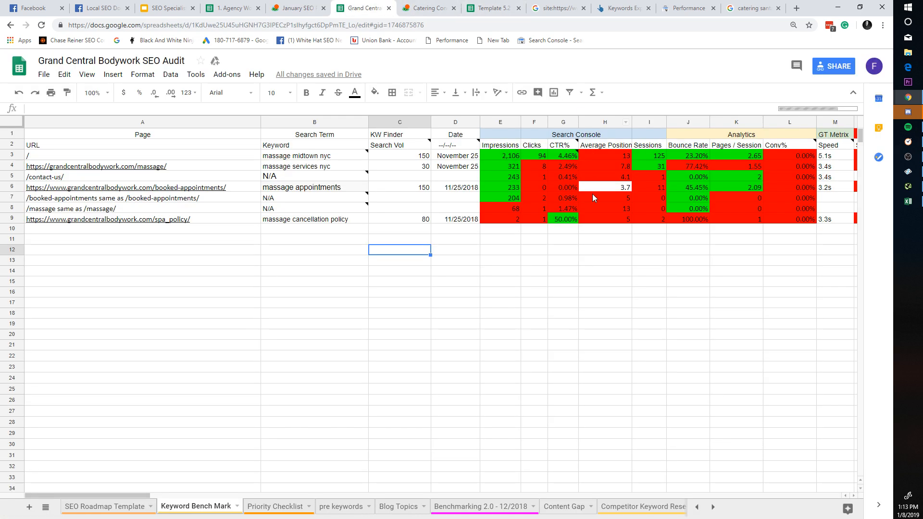
left_click(298, 8)
left_click(367, 7)
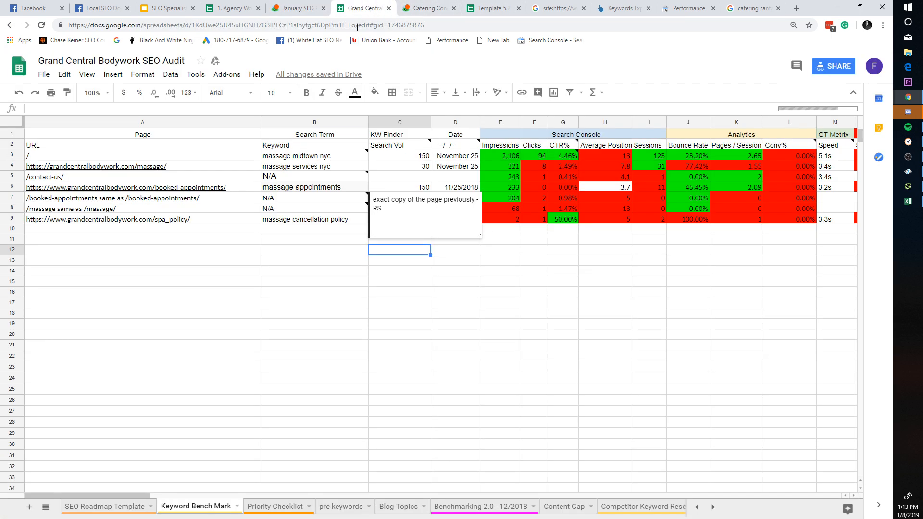
left_click_drag(145, 498, 296, 469)
left_click(300, 9)
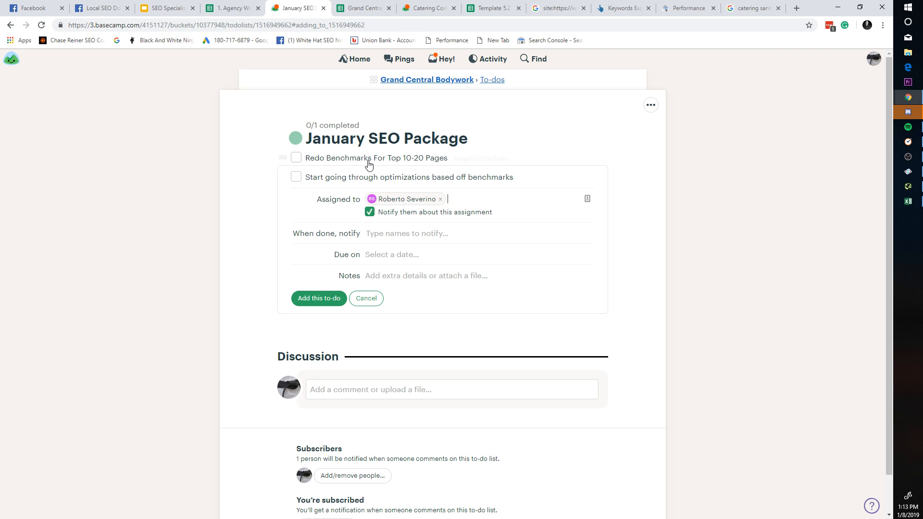
left_click(364, 8)
left_click_drag(295, 496, 677, 481)
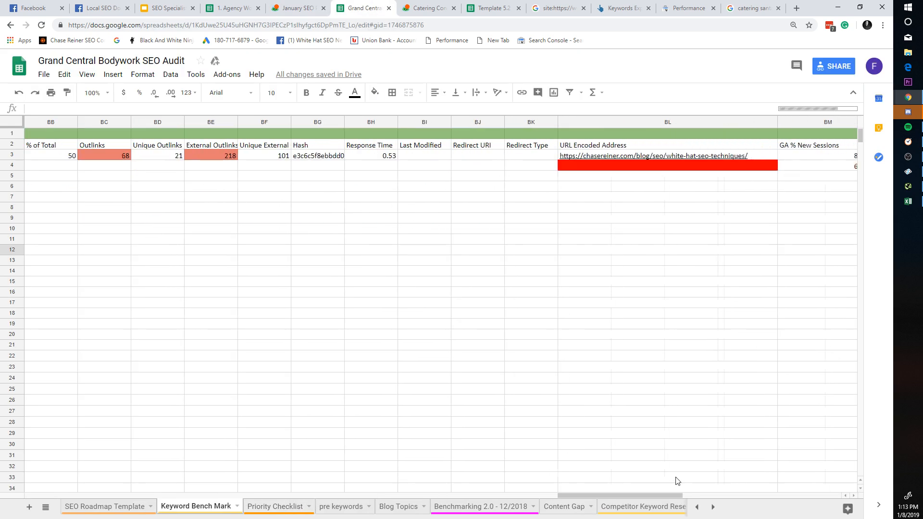
left_click(300, 8)
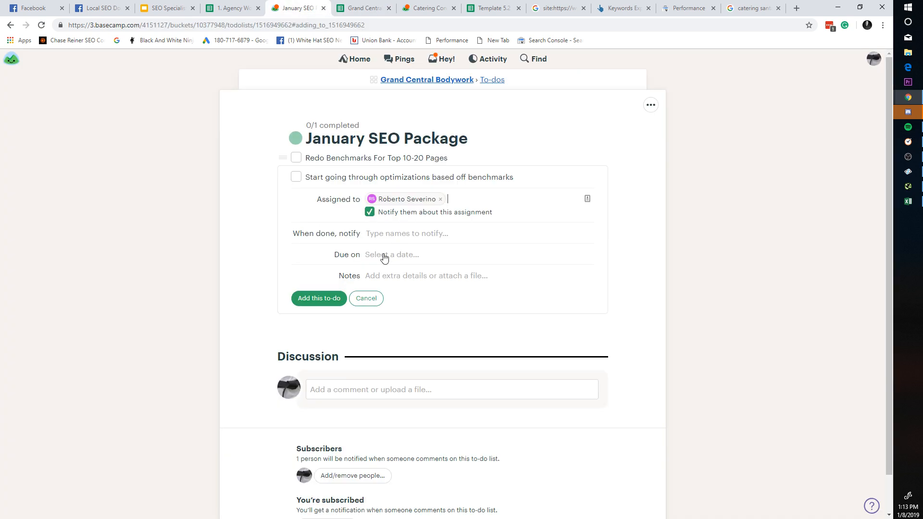
Step: Add two teammates to the draft's notify list and try due dates, leaving none set
left_click(408, 239)
type("c")
key("Down")
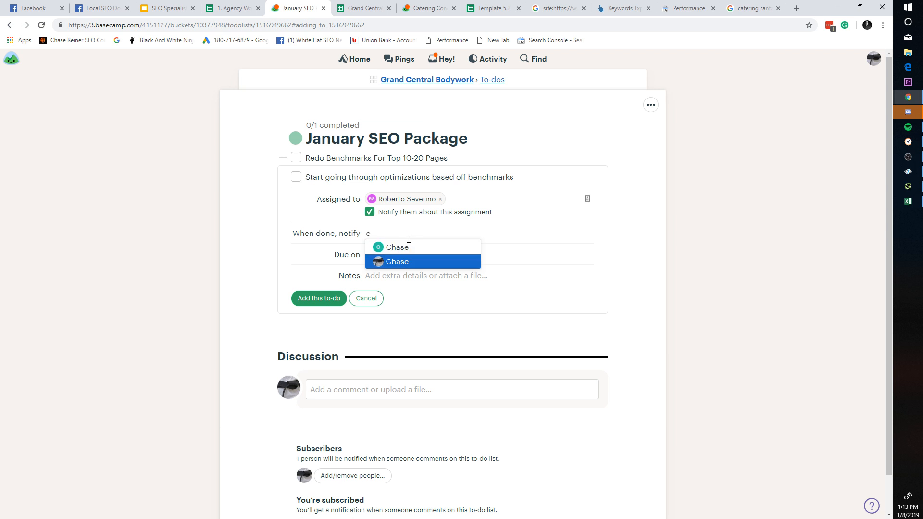
key("Return")
type("rya")
key("Return")
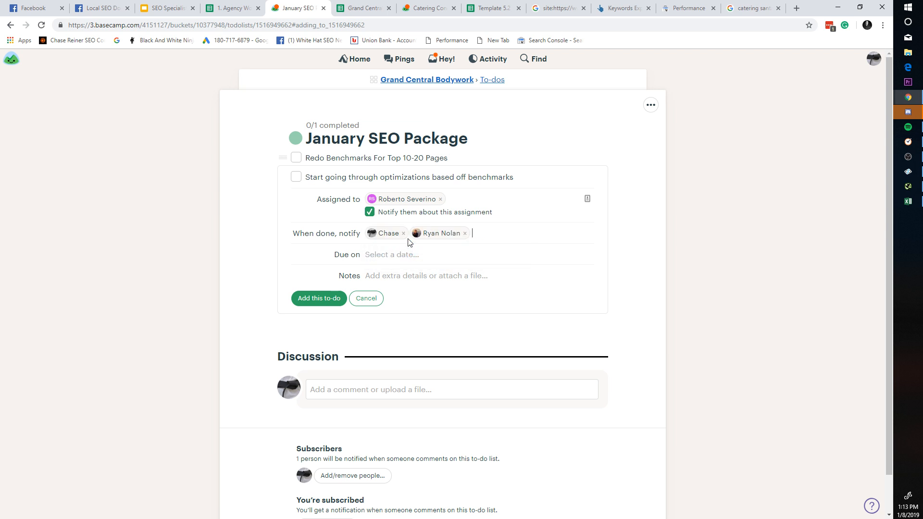
left_click(408, 254)
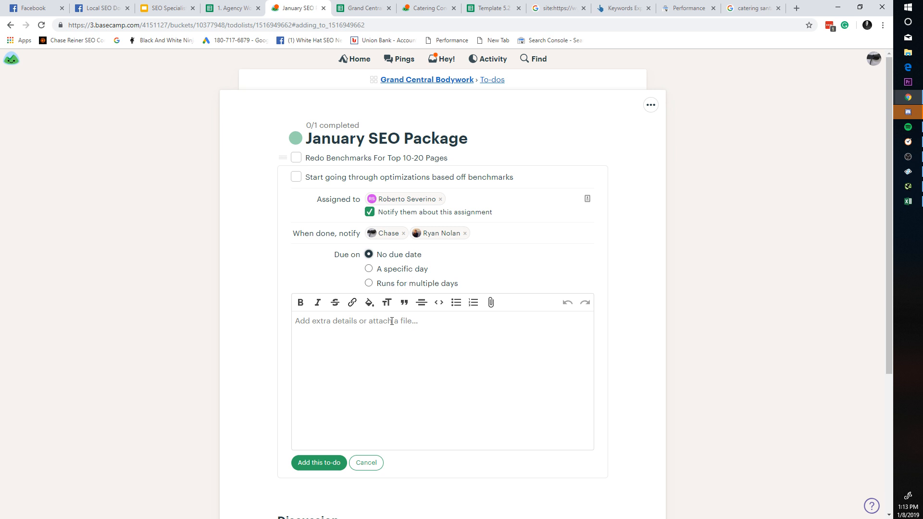
left_click(405, 332)
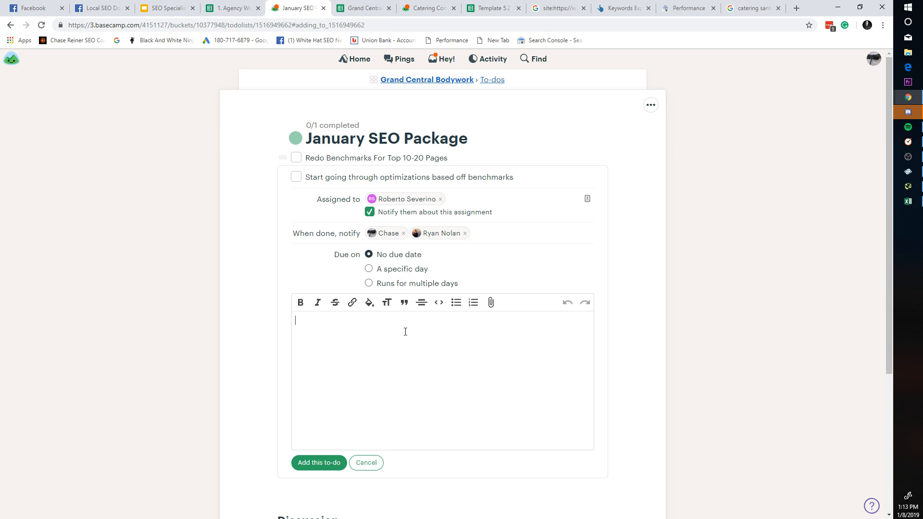
left_click(404, 272)
left_click(406, 255)
Step: Discard the draft, save a to-do to alert a teammate when benchmarks are done, and open it
left_click(366, 463)
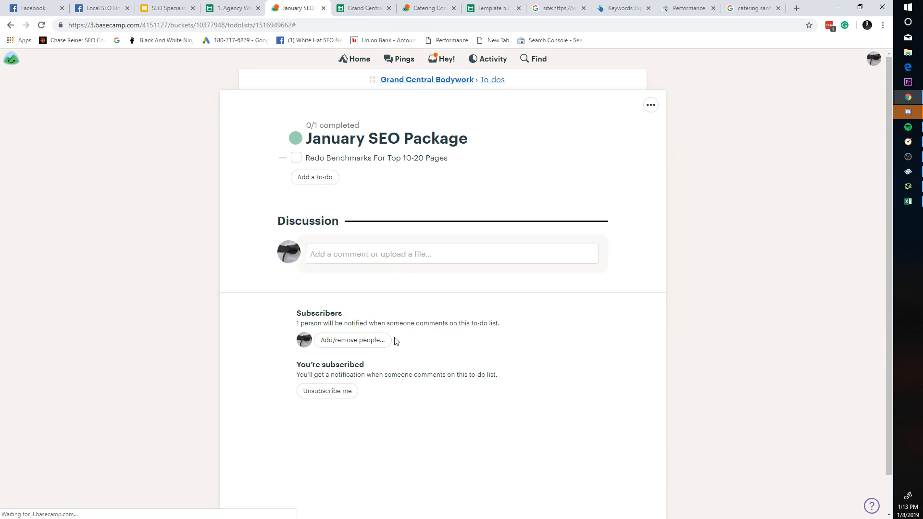
left_click(317, 179)
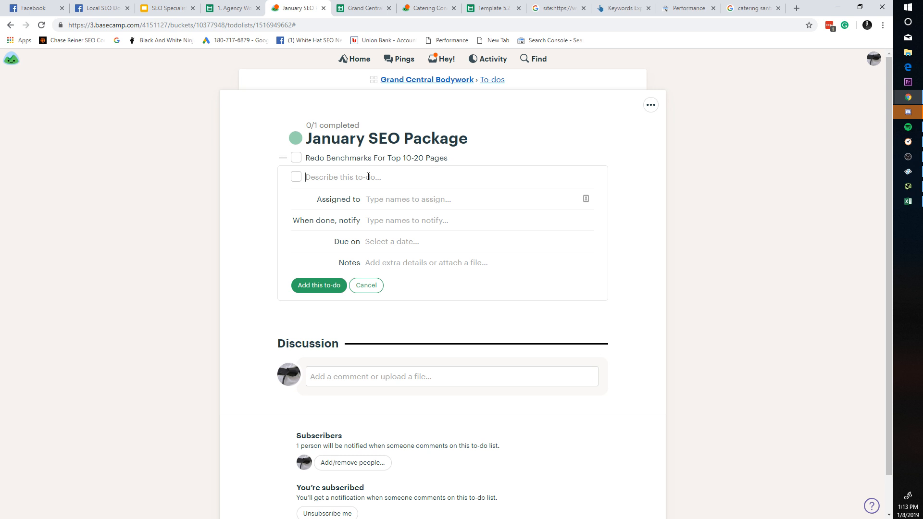
type("Alert chase when ben")
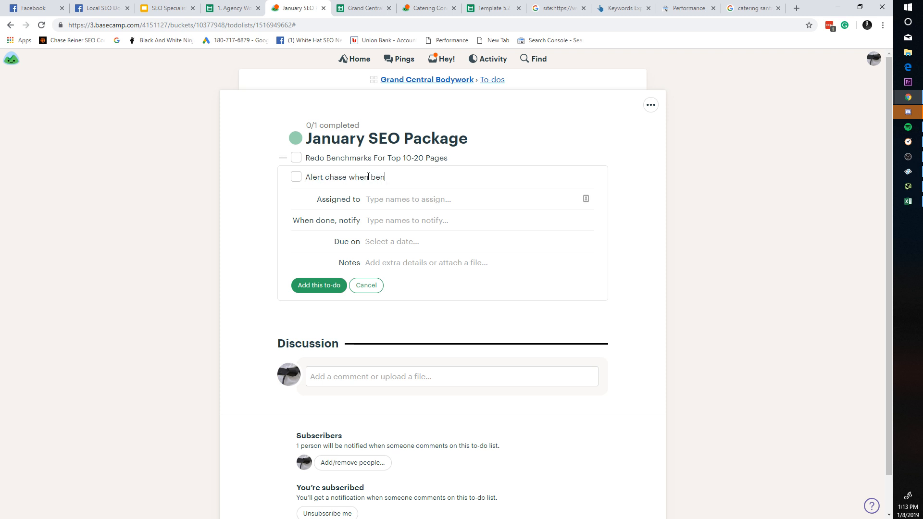
type("chmarks are done")
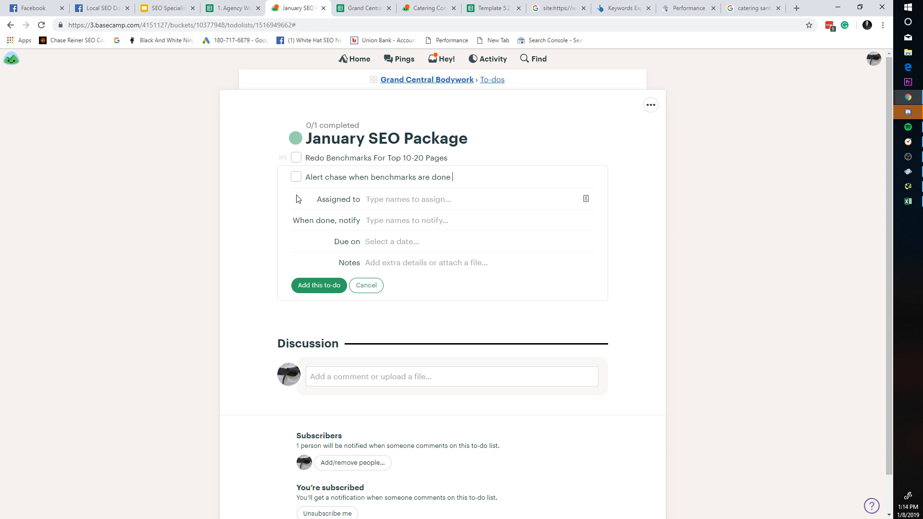
left_click(317, 287)
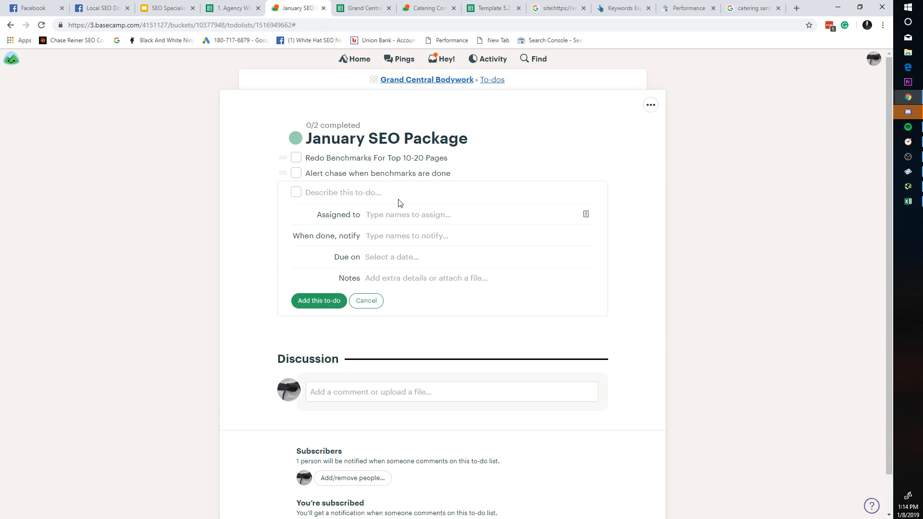
right_click(420, 174)
left_click(386, 173)
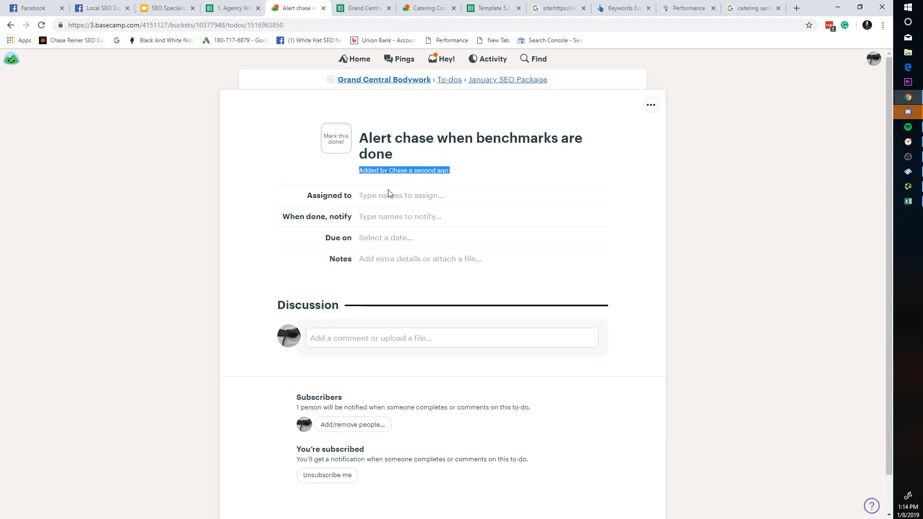
Step: Put the new to-do into editing, then glance at the Template 5.2 and Grand Central audit sheets
left_click(393, 216)
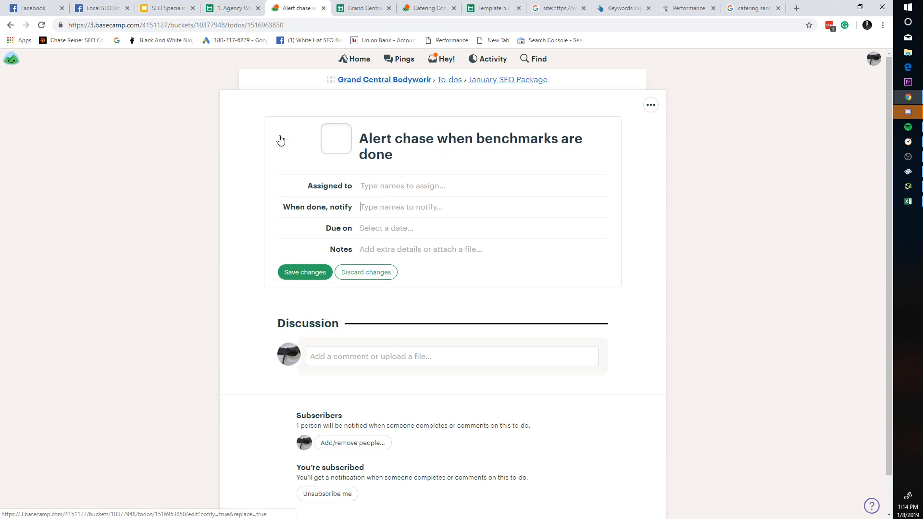
left_click(11, 25)
left_click(497, 8)
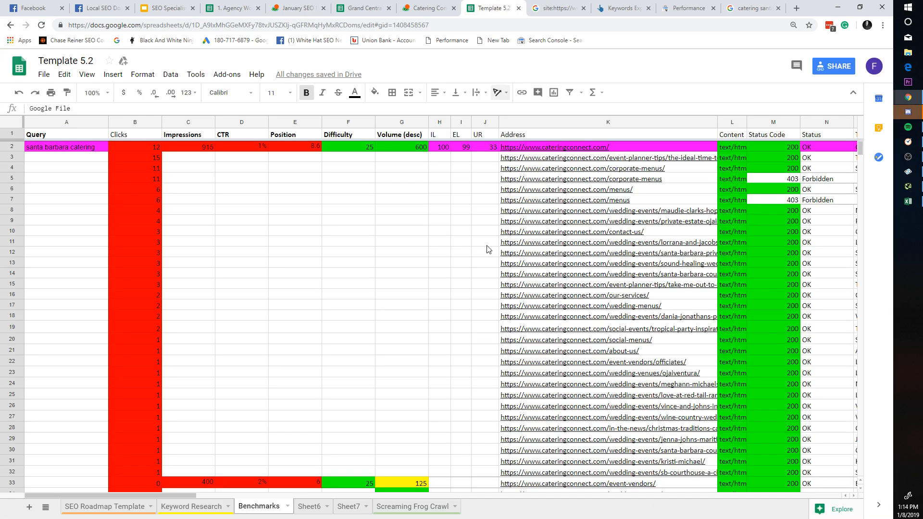
left_click(484, 272)
left_click(384, 4)
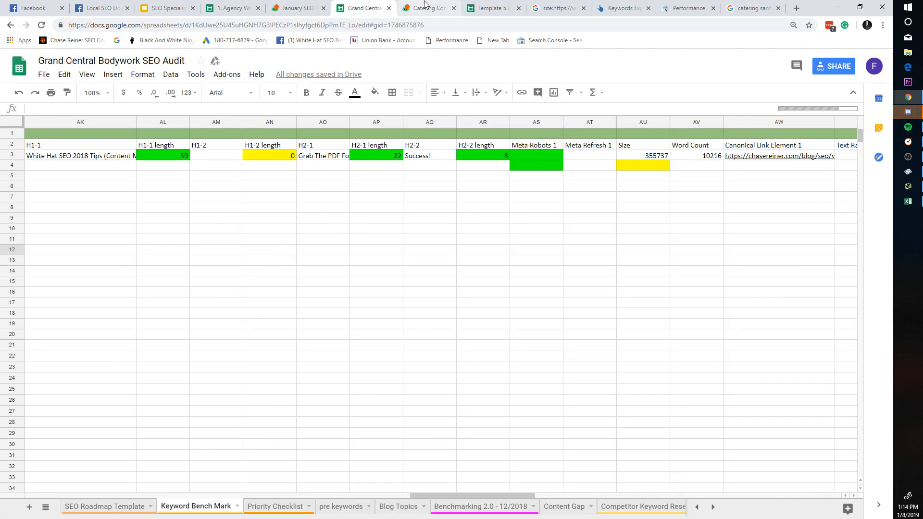
left_click_drag(429, 422, 429, 411)
left_click_drag(466, 495, 277, 375)
left_click(281, 369)
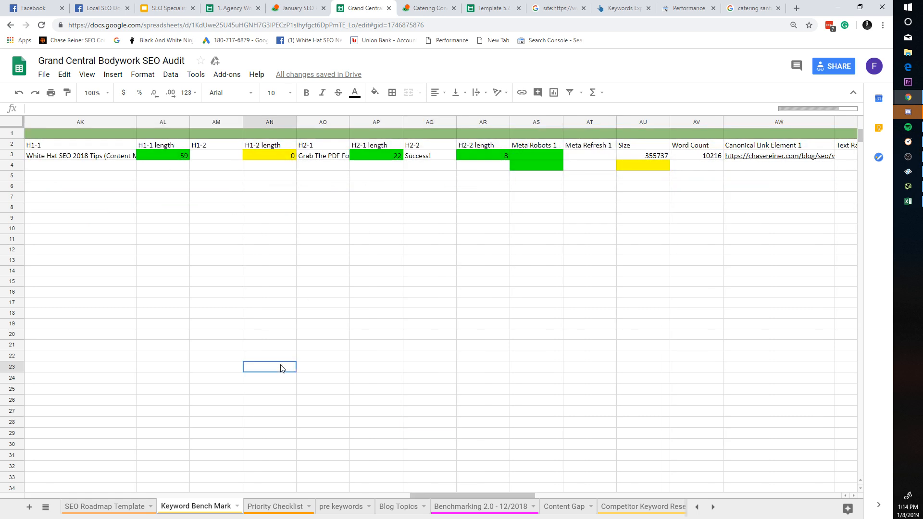
Step: Flip between the Basecamp to-do, Agency Workflow, audit spreadsheet and Catering Connection tabs
left_click(293, 5)
left_click(234, 5)
left_click(295, 5)
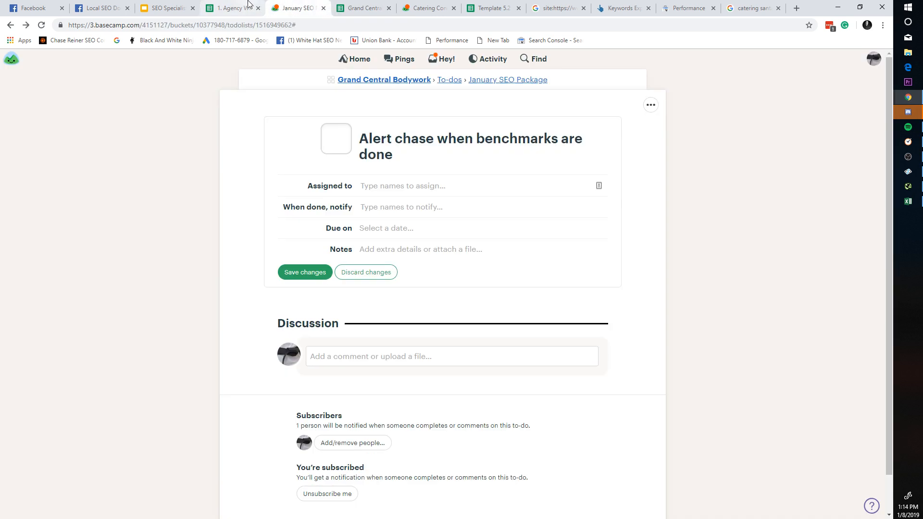
left_click(234, 6)
left_click(296, 6)
left_click(333, 5)
left_click(296, 6)
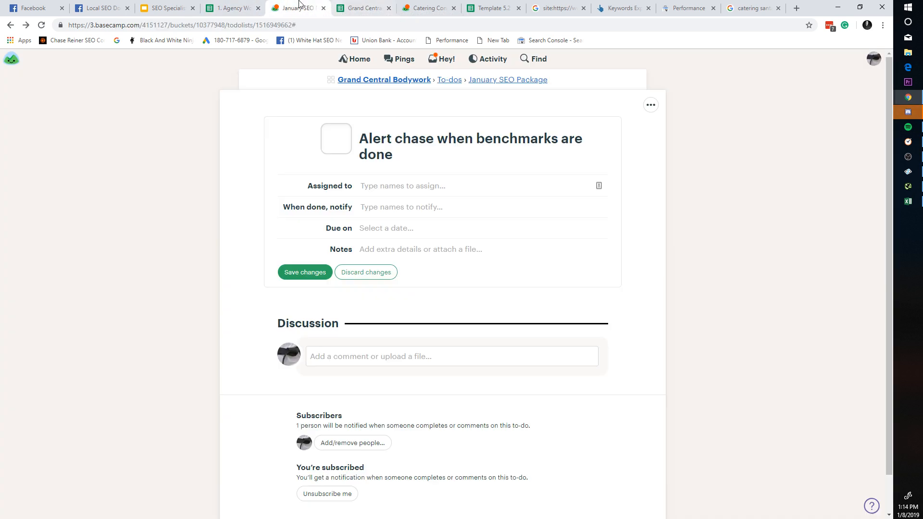
left_click(234, 6)
left_click(355, 6)
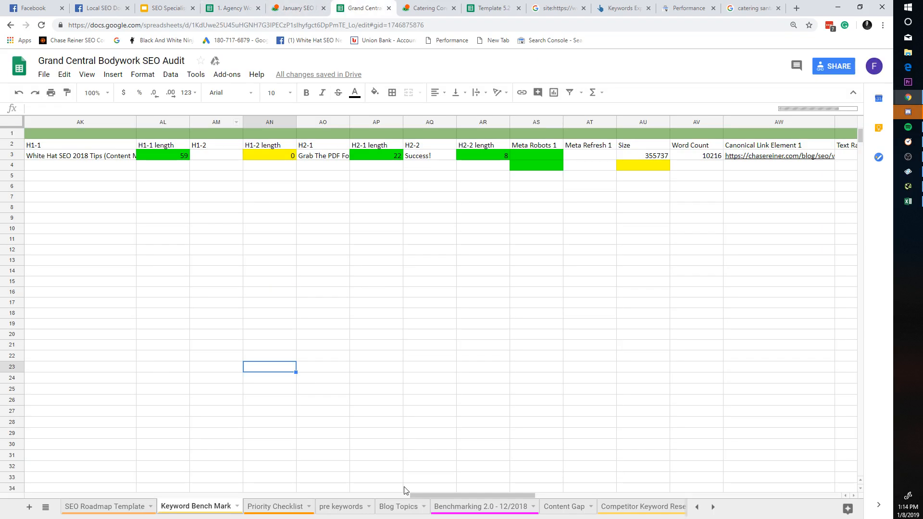
left_click_drag(476, 495, 465, 492)
left_click(290, 6)
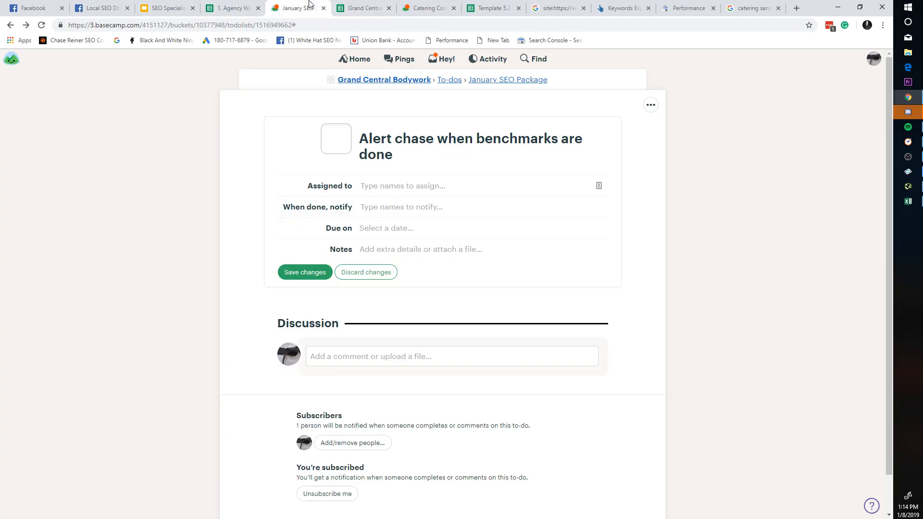
left_click(248, 6)
left_click(405, 5)
left_click(235, 7)
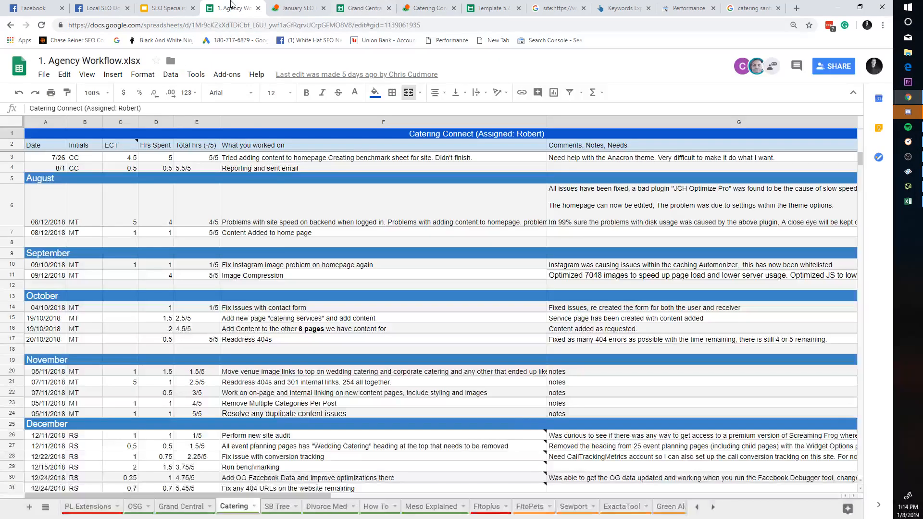
left_click(296, 7)
left_click(423, 7)
left_click(370, 7)
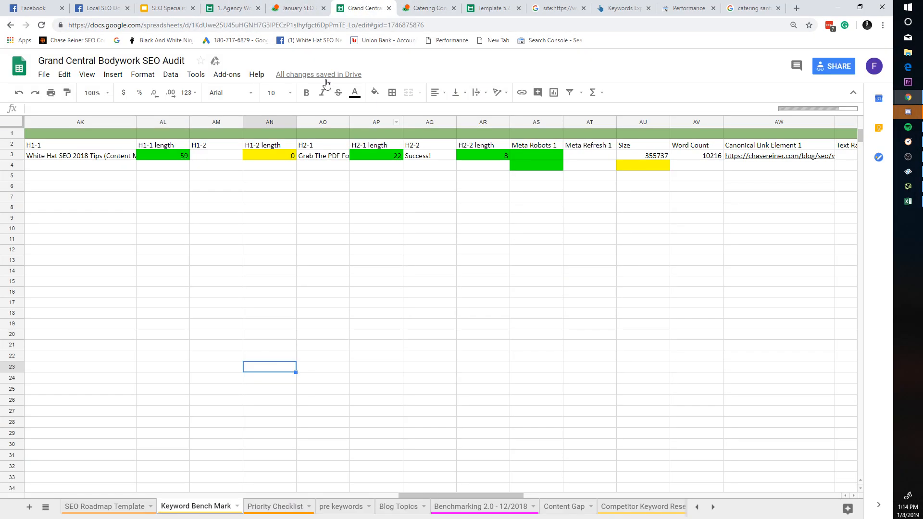
Step: Save the to-do's changes and go back to the January SEO Package list
left_click(329, 6)
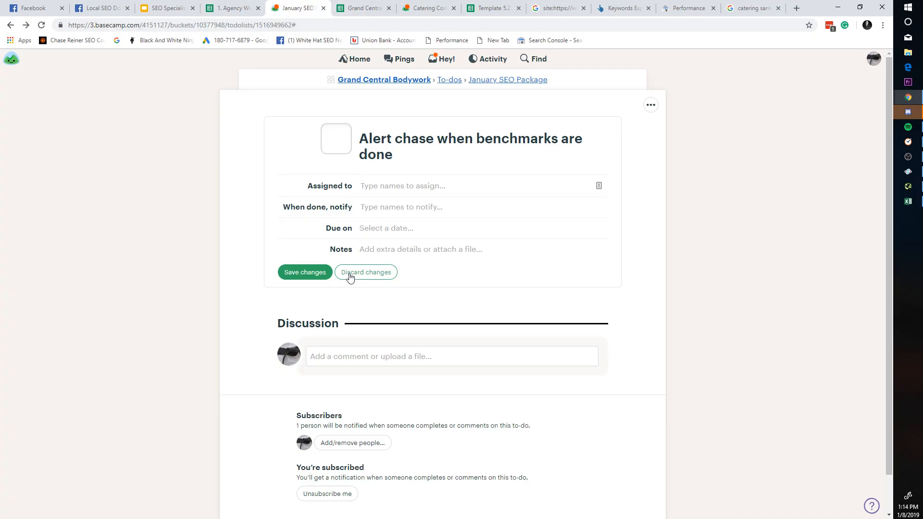
left_click(311, 272)
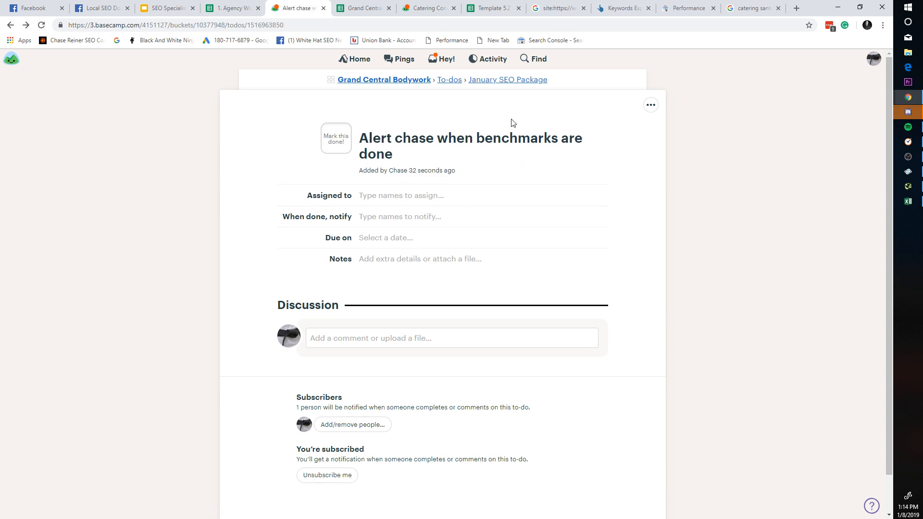
left_click(484, 80)
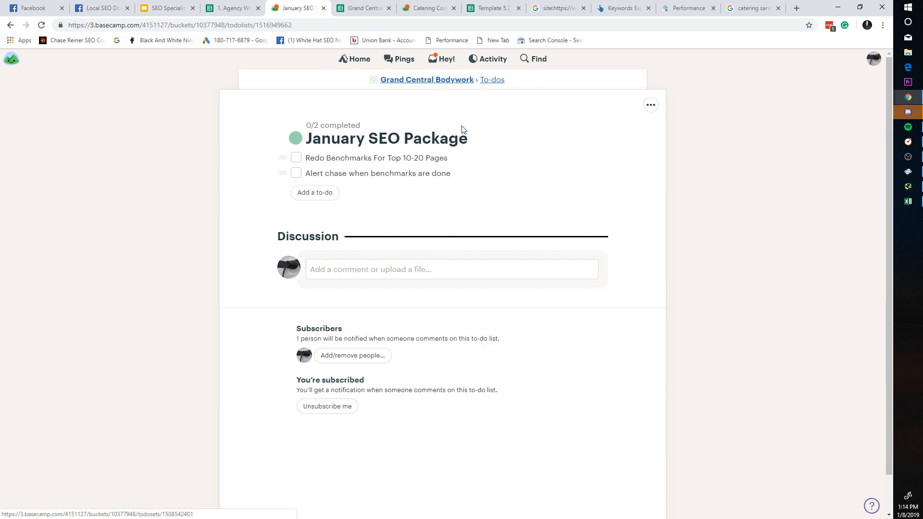
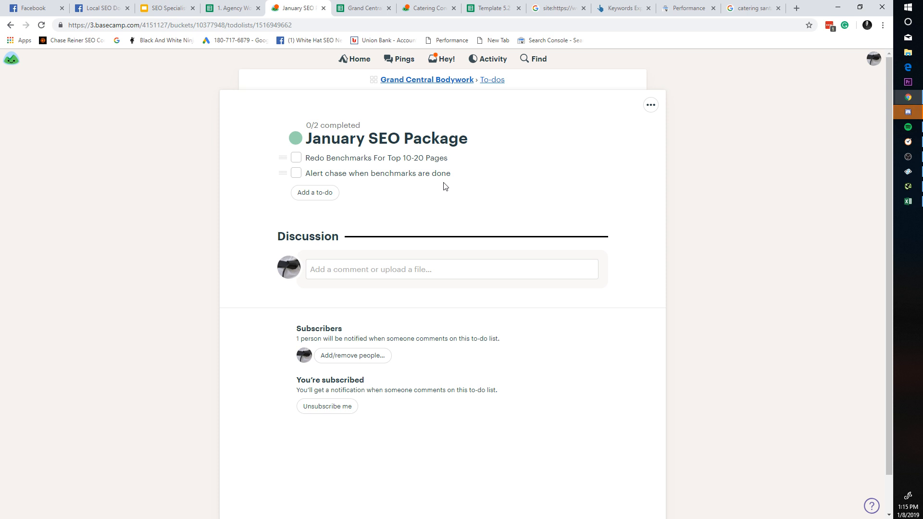
Step: Launch Microsoft Paint from the Start menu search
left_click(908, 7)
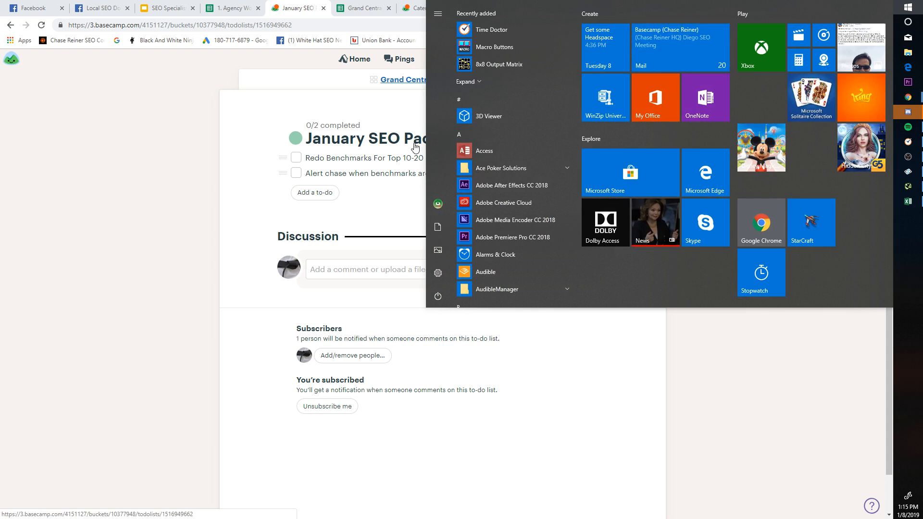
type("pain")
key("Return")
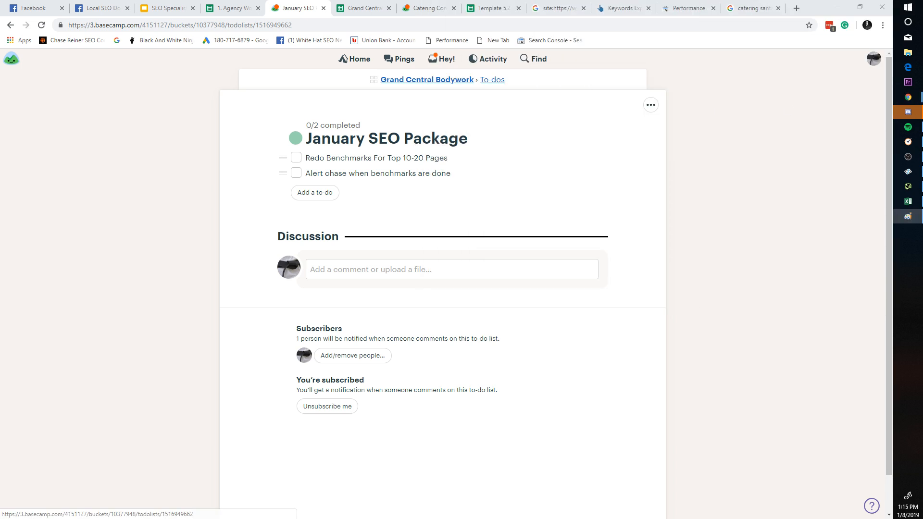
Step: Sketch a letter D and an f on the blank canvas
mouse_move(336, 179)
left_mouse_down()
mouse_move(336, 210)
mouse_move(349, 169)
left_mouse_up()
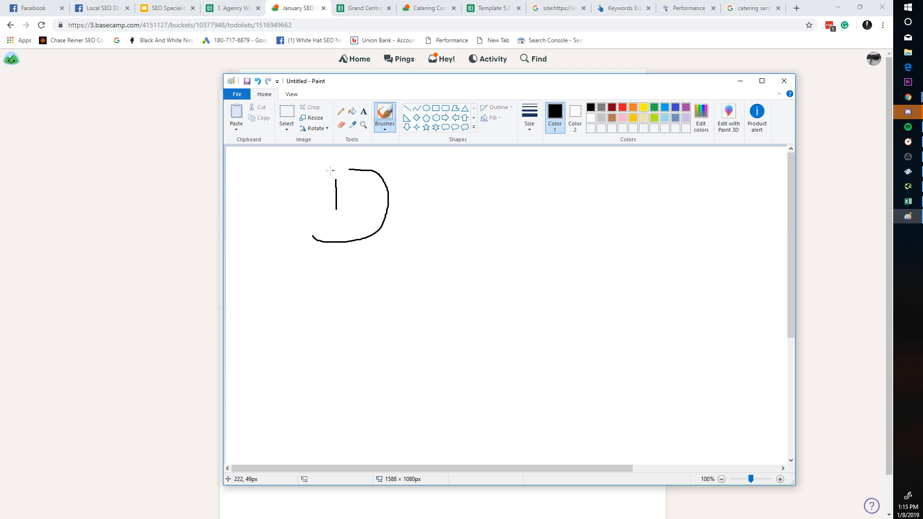
mouse_move(428, 201)
left_mouse_down()
mouse_move(426, 249)
mouse_move(447, 200)
left_mouse_up()
left_click_drag(407, 237, 448, 233)
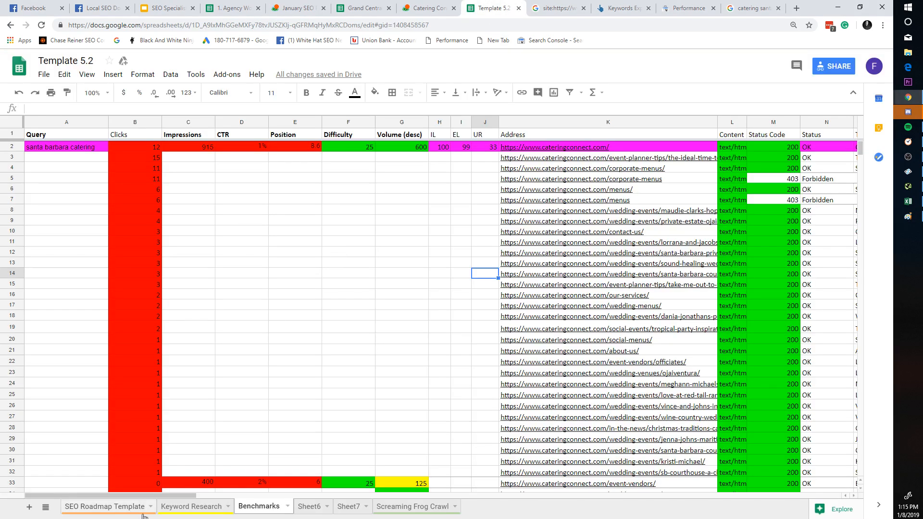
Step: Scroll through the SEO Roadmap Template sheet, then glance at Keyword Research
left_click(130, 506)
scroll(262, 299, "down", 15)
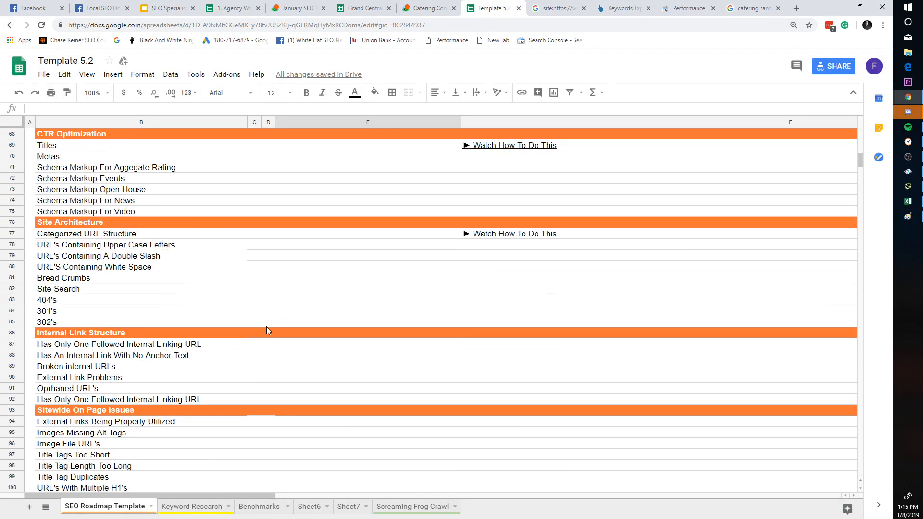
scroll(267, 328, "down", 10)
scroll(262, 330, "up", 20)
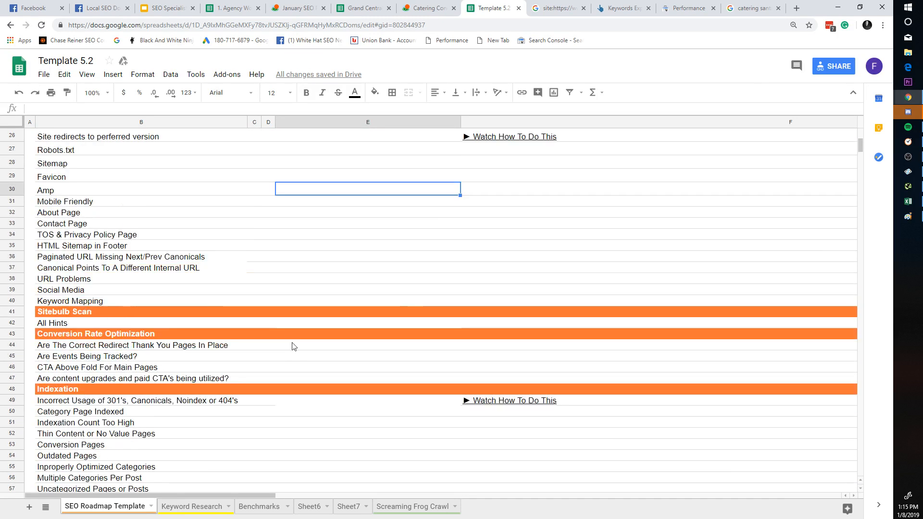
scroll(288, 375, "up", 6)
scroll(216, 467, "down", 3)
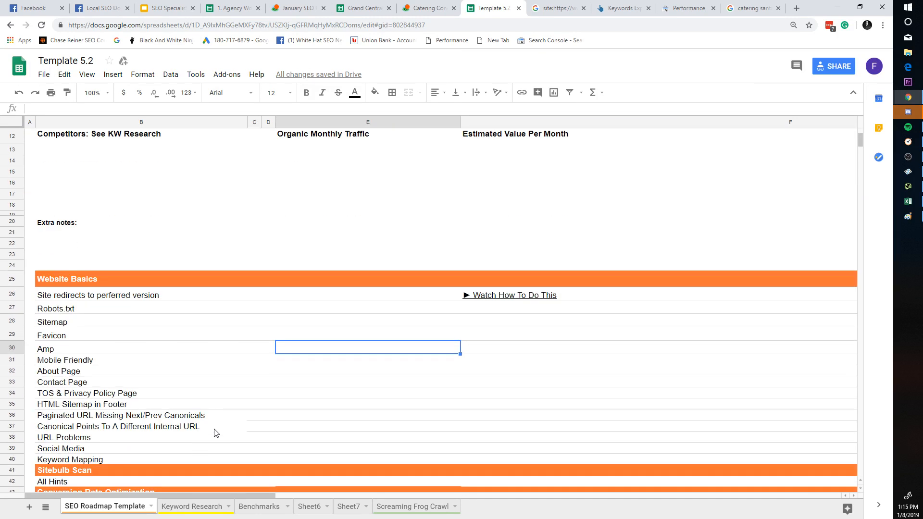
left_click(207, 511)
Step: Review the santa barbara catering row on Benchmarks across its GA columns and sum some Clicks values
left_click(259, 507)
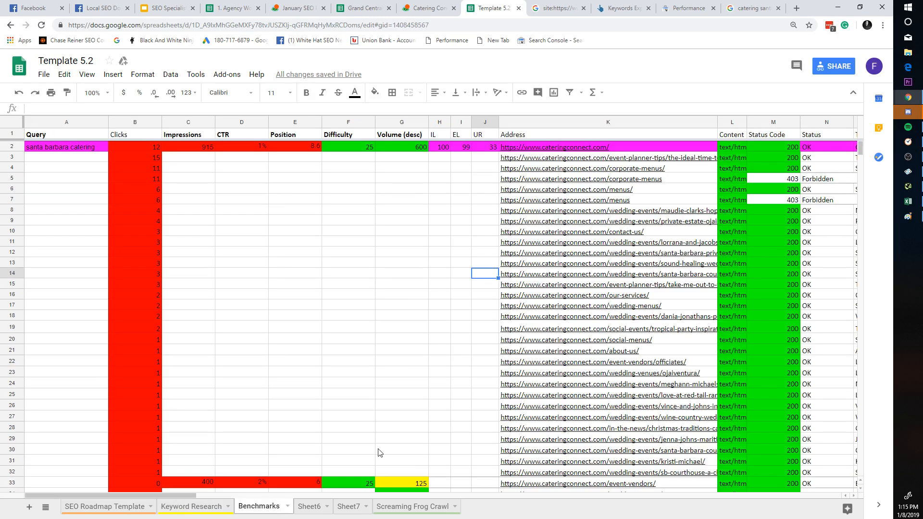
left_click(13, 149)
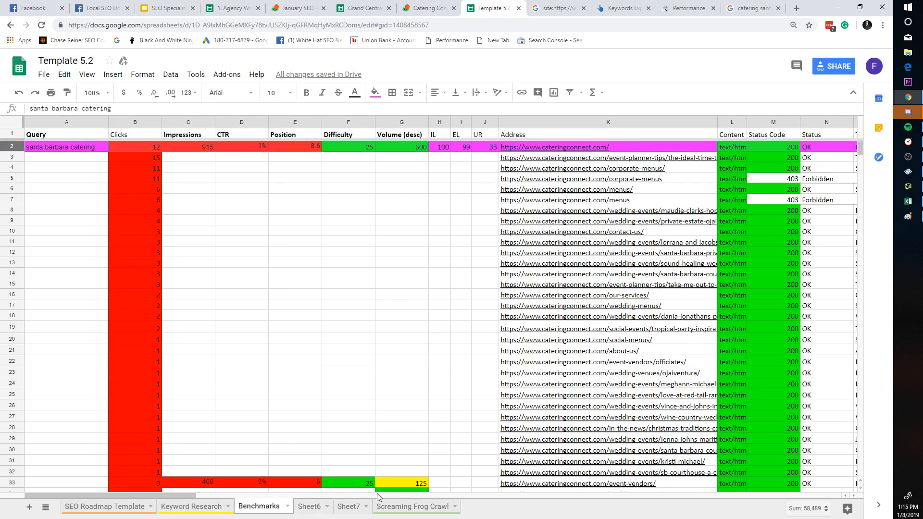
left_click_drag(157, 495, 100, 483)
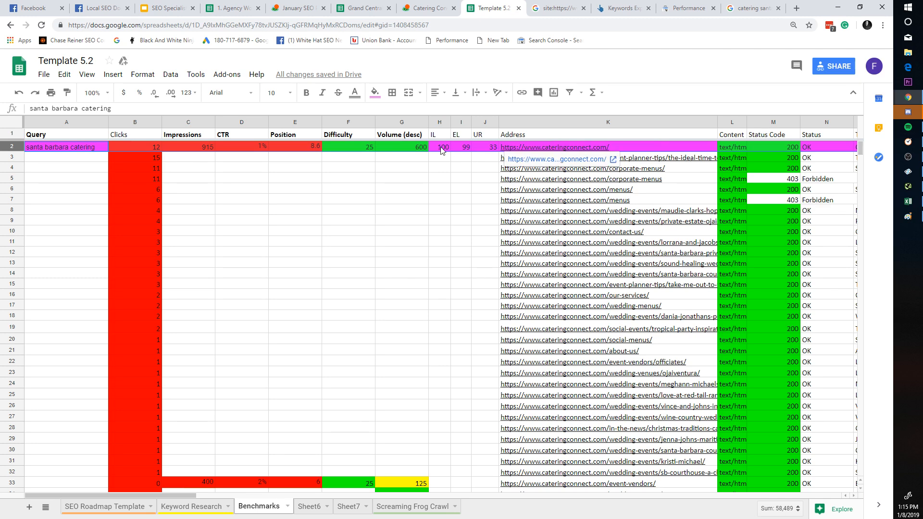
left_click_drag(185, 494, 480, 461)
scroll(636, 454, "right", 10)
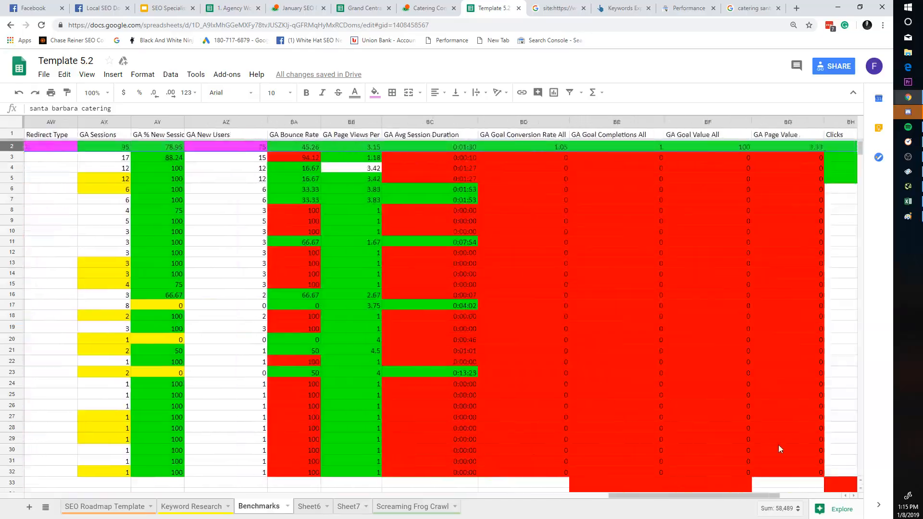
left_click_drag(839, 451, 49, 465)
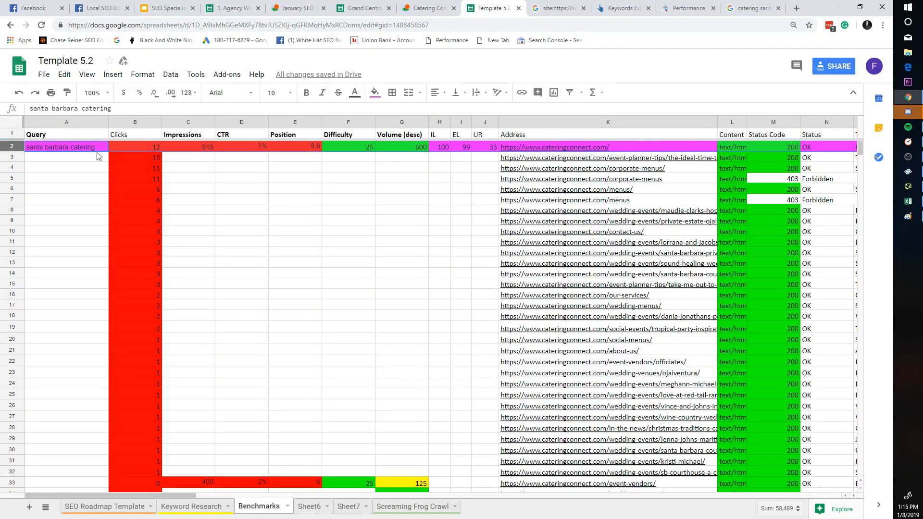
mouse_move(96, 156)
left_mouse_down()
mouse_move(120, 371)
mouse_move(147, 368)
mouse_move(183, 196)
mouse_move(408, 252)
left_mouse_up()
left_click(407, 242)
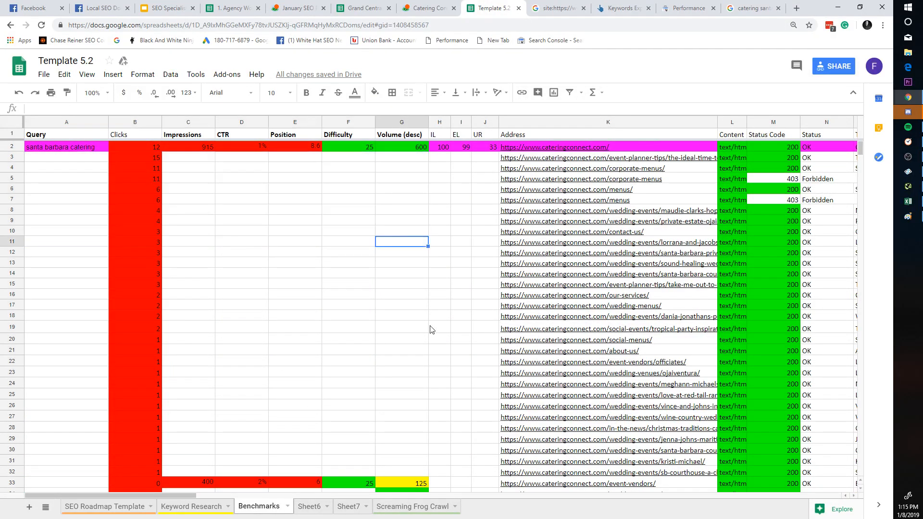
key("alt+Tab")
Step: Handwrite a second line of notes: '2)', a P-like letter and a bracketed digit group
left_click_drag(285, 303, 336, 340)
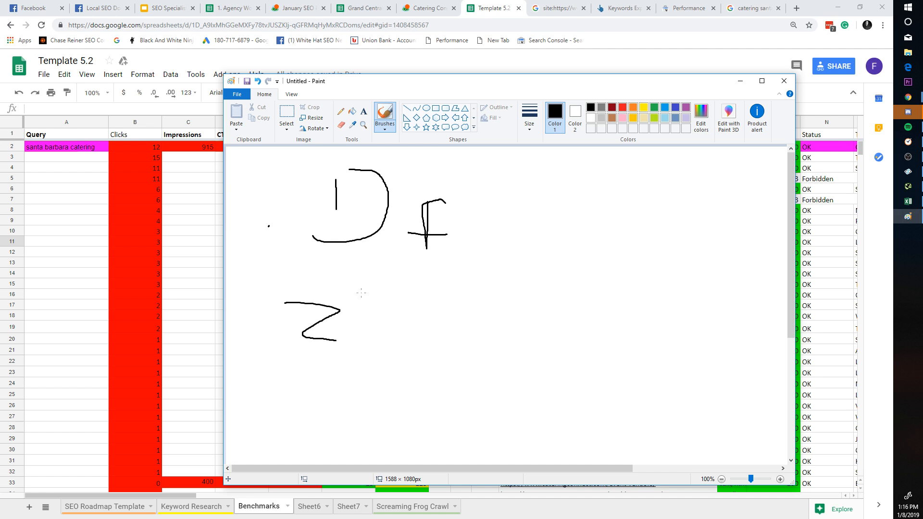
left_click_drag(359, 273, 368, 351)
left_click_drag(433, 300, 440, 344)
mouse_move(450, 338)
left_mouse_down()
mouse_move(439, 298)
mouse_move(435, 326)
left_mouse_up()
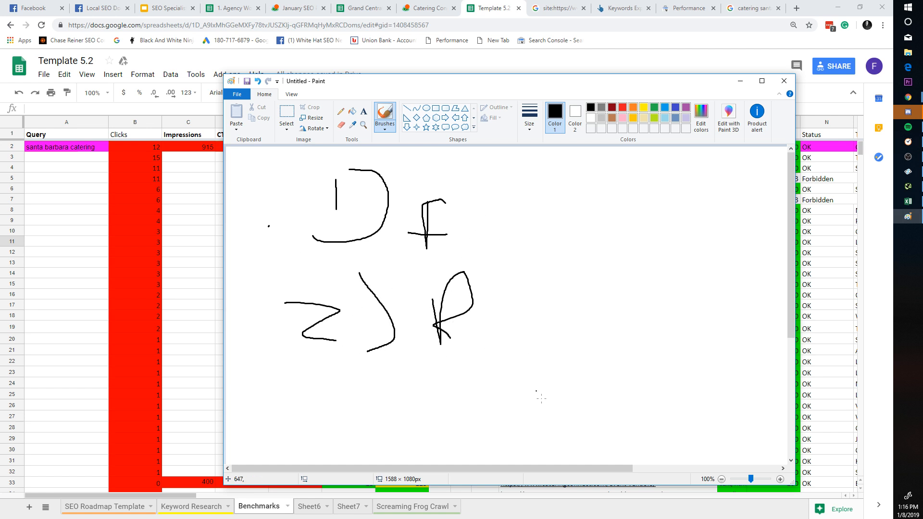
left_click(406, 270)
left_click_drag(555, 268, 509, 347)
left_click_drag(543, 288, 576, 328)
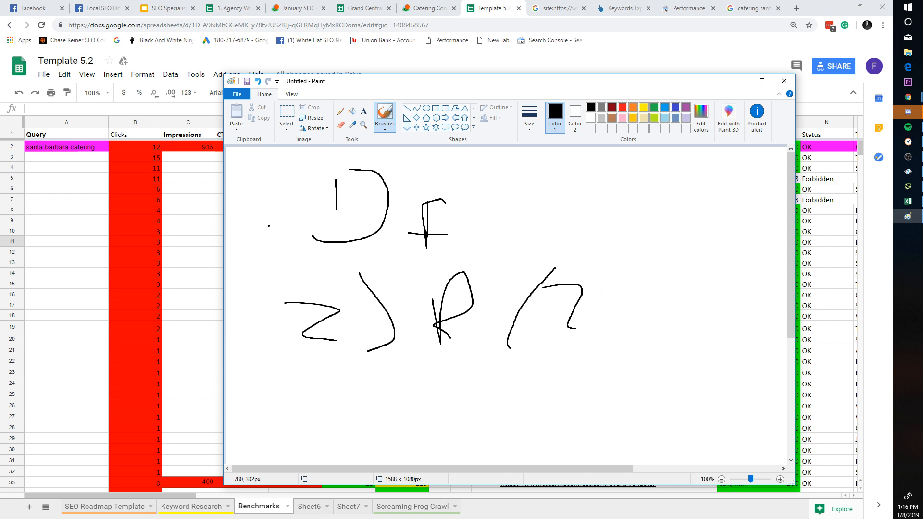
left_click_drag(611, 288, 605, 319)
left_click_drag(649, 292, 647, 324)
left_click_drag(681, 287, 688, 330)
left_click_drag(693, 270, 724, 345)
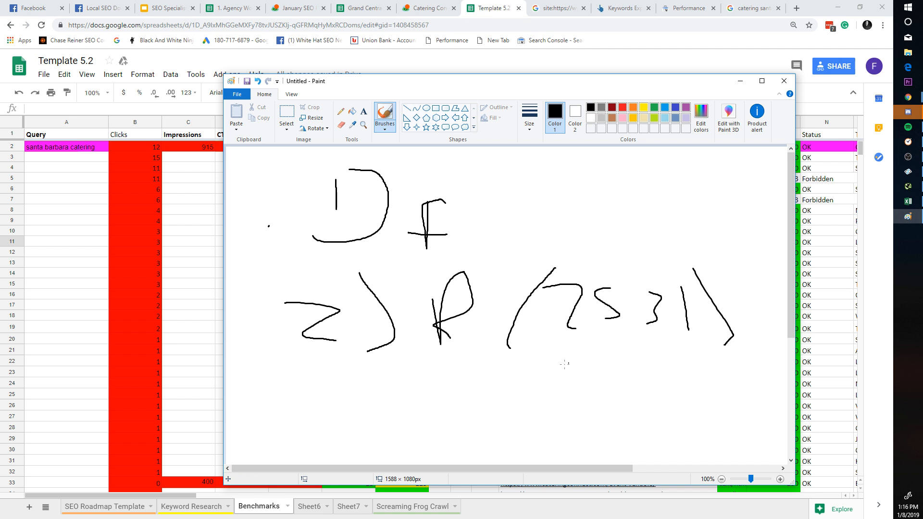
Step: Write the fraction 20 35 over 0 35 below the notes
left_click_drag(542, 380, 543, 395)
mouse_move(567, 379)
left_mouse_down()
mouse_move(559, 393)
mouse_move(566, 380)
left_mouse_up()
left_click_drag(625, 374, 628, 405)
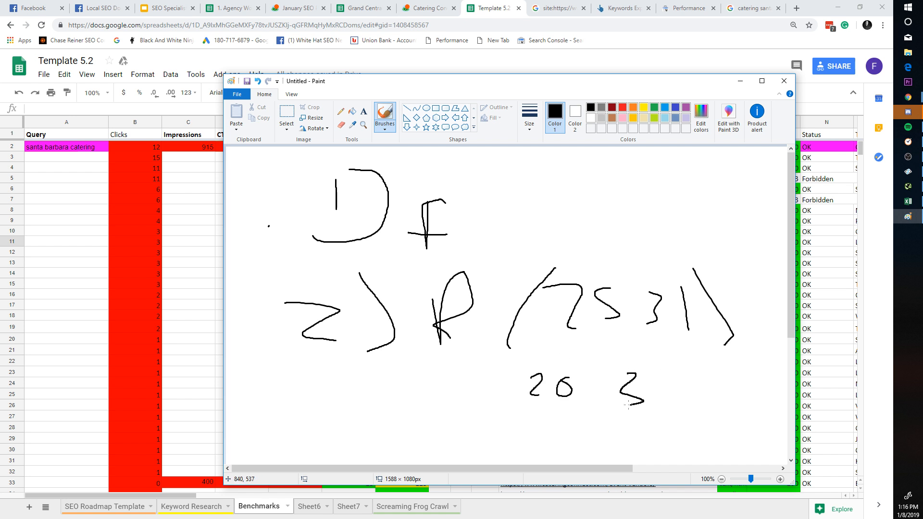
mouse_move(661, 379)
left_mouse_down()
mouse_move(733, 384)
mouse_move(667, 422)
left_mouse_up()
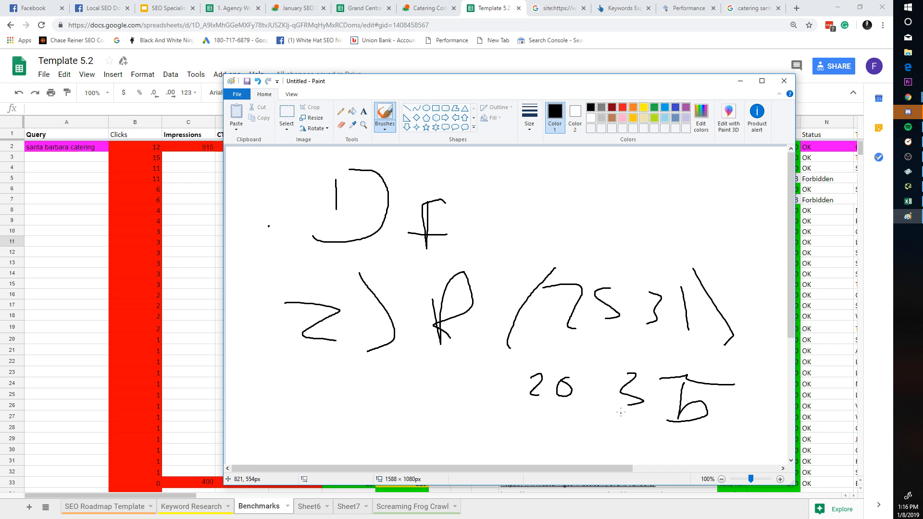
left_click_drag(427, 400, 766, 412)
mouse_move(481, 417)
left_mouse_down()
mouse_move(451, 433)
mouse_move(474, 416)
left_mouse_up()
left_click_drag(607, 414, 602, 453)
left_click_drag(632, 439, 647, 463)
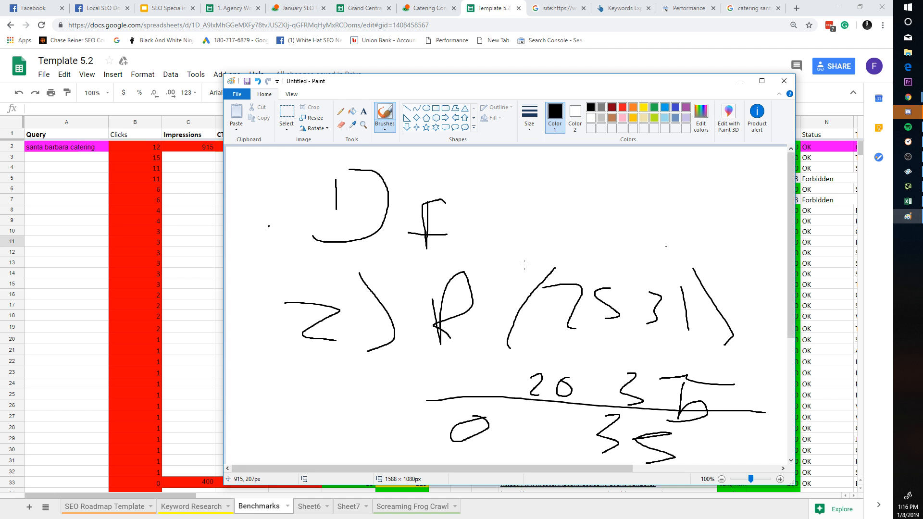
Step: Write a boxed 500 at the left, then go back to the Benchmarks sheet
mouse_move(285, 386)
left_mouse_down()
mouse_move(335, 406)
mouse_move(294, 410)
left_mouse_up()
mouse_move(354, 390)
left_mouse_down()
mouse_move(370, 398)
mouse_move(354, 395)
left_mouse_up()
left_click_drag(391, 388, 397, 397)
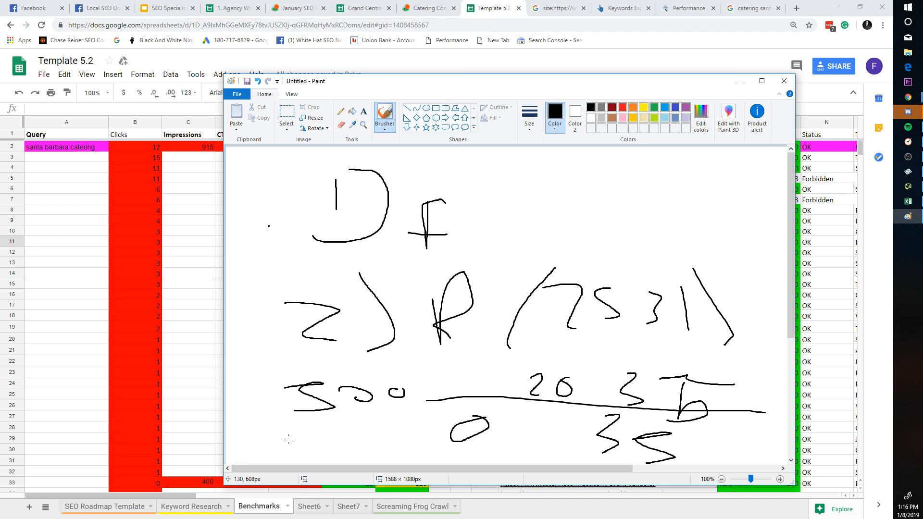
mouse_move(288, 439)
left_mouse_down()
mouse_move(437, 364)
mouse_move(257, 460)
left_mouse_up()
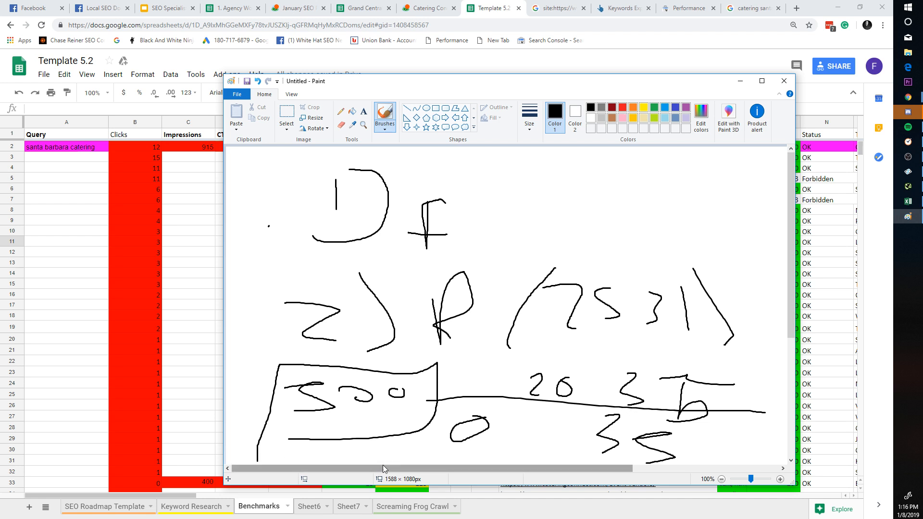
left_click(159, 328)
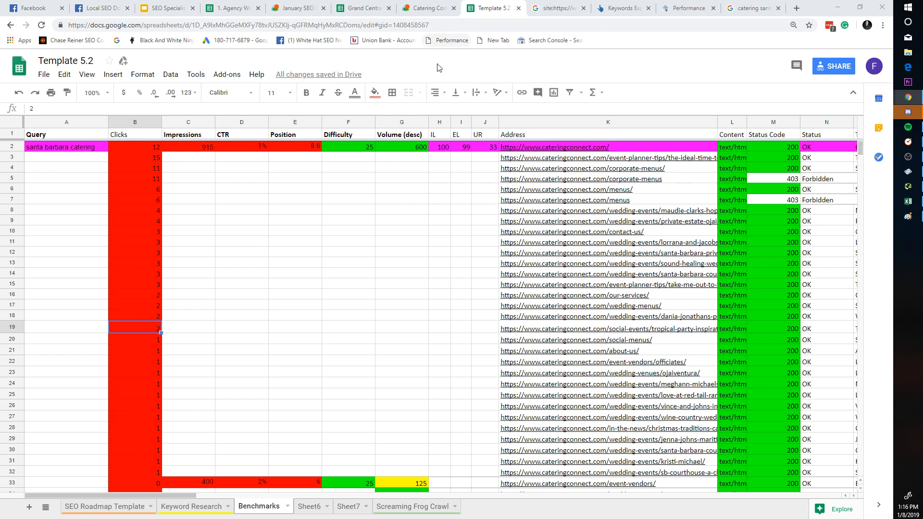
Step: Open the Facebook feed and the Local SEO Domination group, keeping it among the browser tabs
left_click(33, 8)
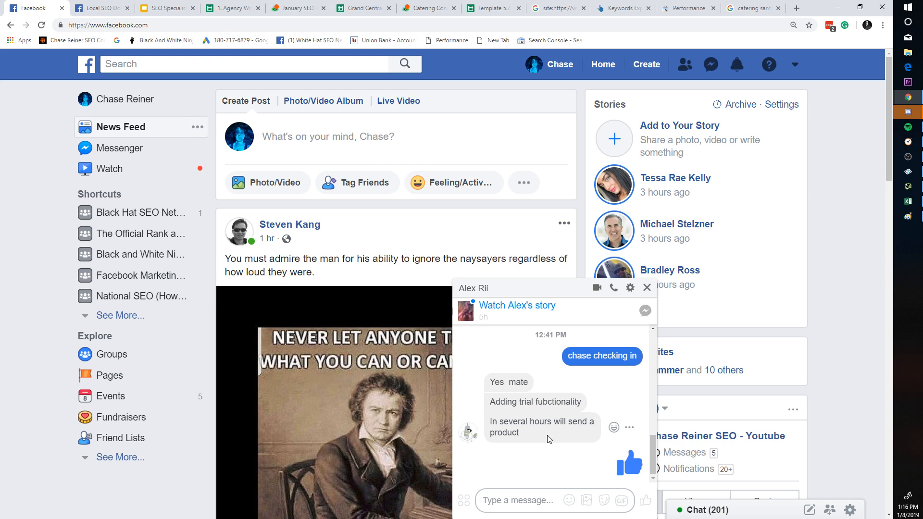
left_click(114, 5)
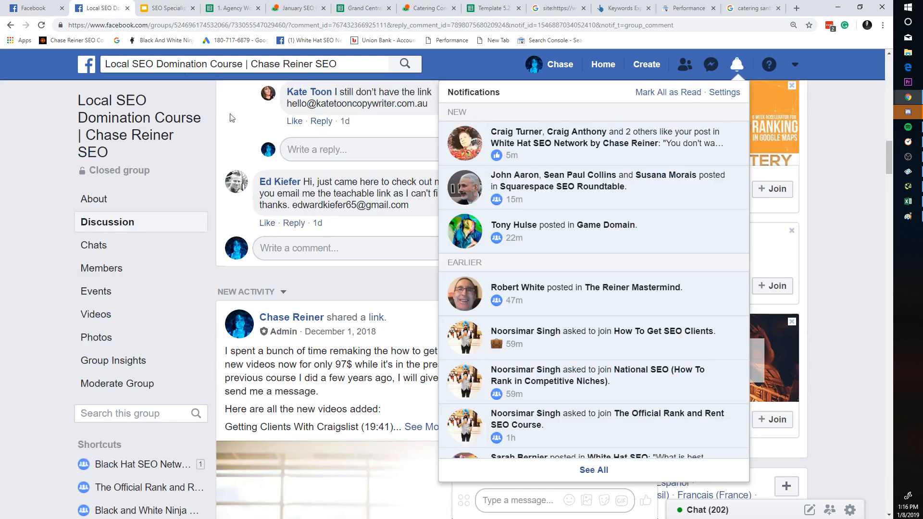
left_click_drag(39, 6, 97, 147)
left_click_drag(68, 4, 49, 3)
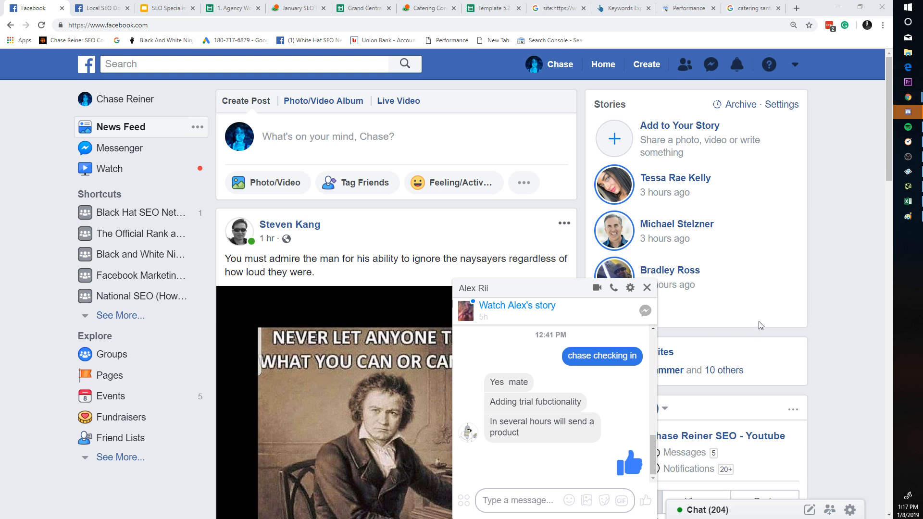
Step: Close Paint, discarding the sketch without saving
left_click(908, 216)
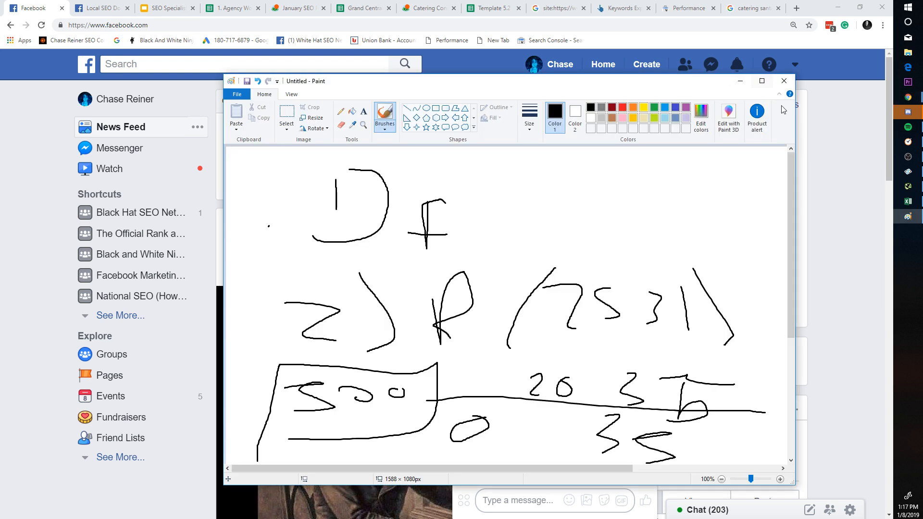
left_click(784, 81)
left_click(526, 287)
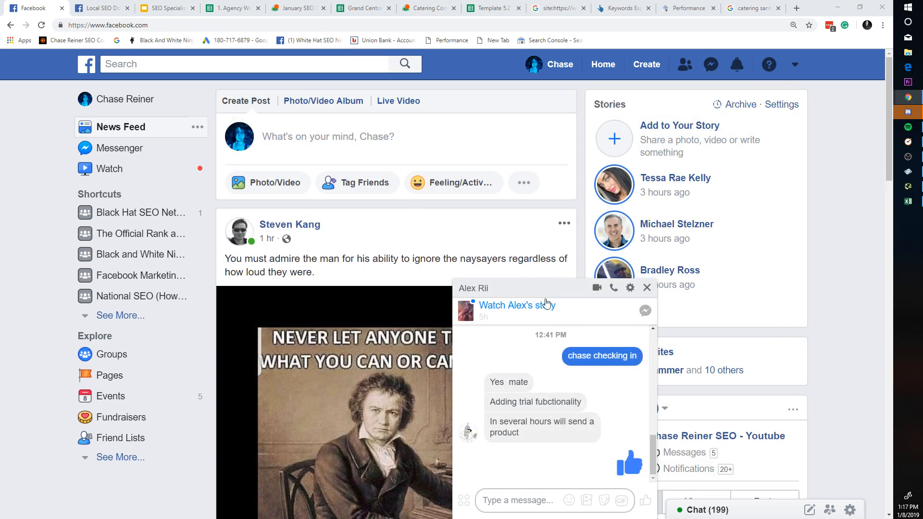
Step: Close the chat and scroll the feed past the Gotch SEO Academy post to the Excel report
left_click(647, 295)
scroll(625, 288, "down", 15)
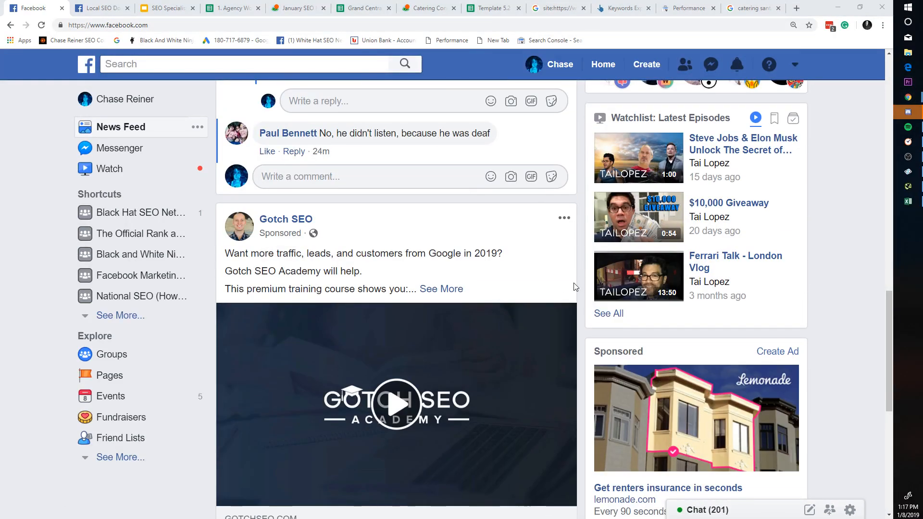
scroll(512, 272, "down", 1)
scroll(510, 267, "down", 3)
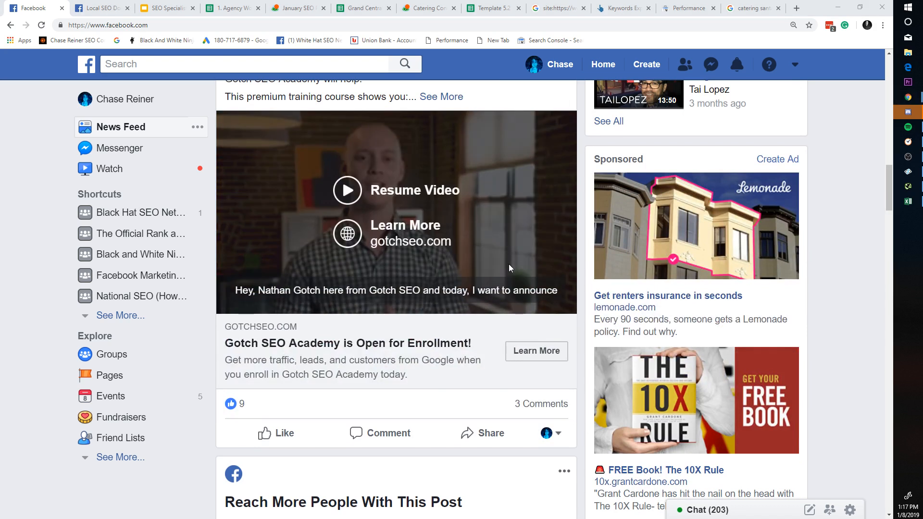
key("alt+Tab")
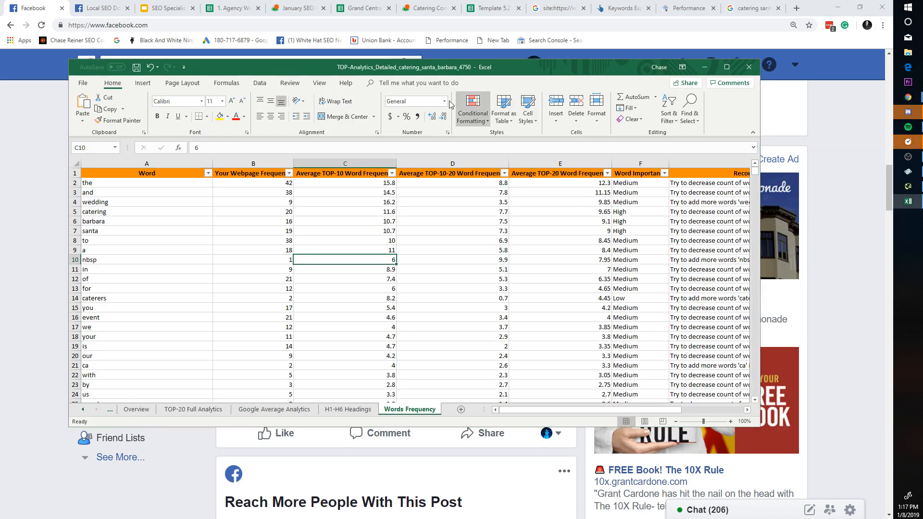
Step: Flip through the slide deck, spreadsheet, site: search and keyword tabs, closing the catering santa barbara search
key("alt+Tab")
left_click(169, 5)
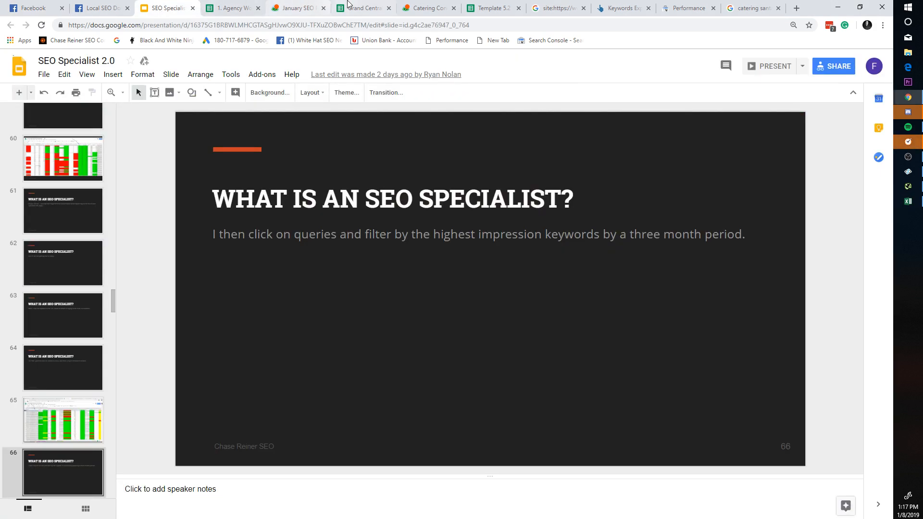
left_click(487, 8)
left_click(438, 4)
left_click(496, 5)
left_click(555, 5)
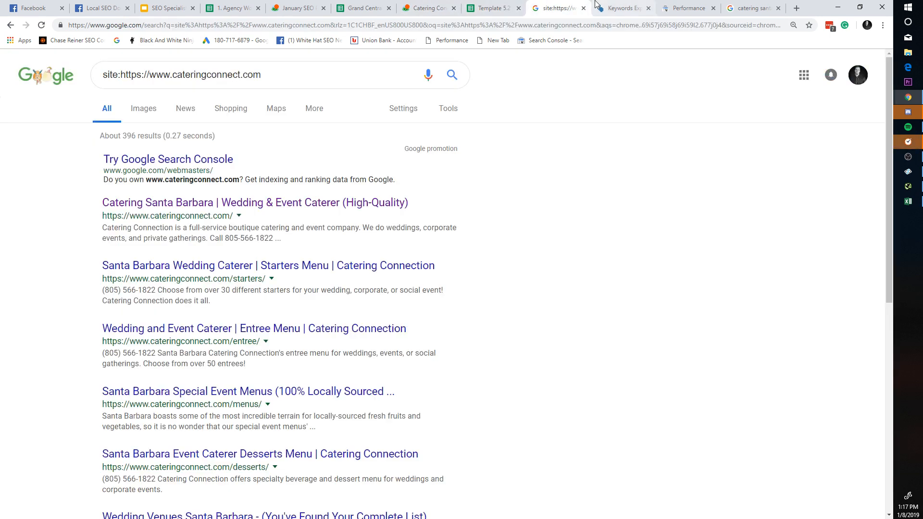
left_click(619, 5)
left_click(575, 5)
left_click(682, 5)
left_click(748, 6)
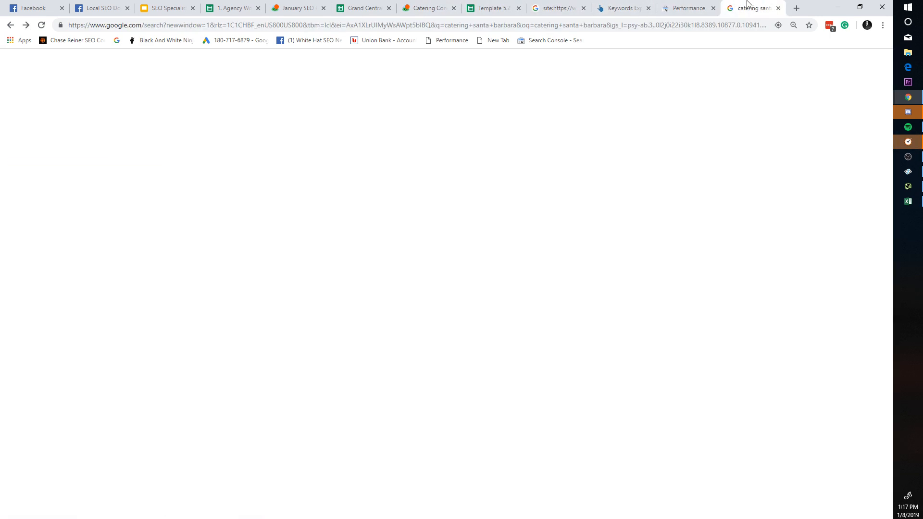
left_click(779, 8)
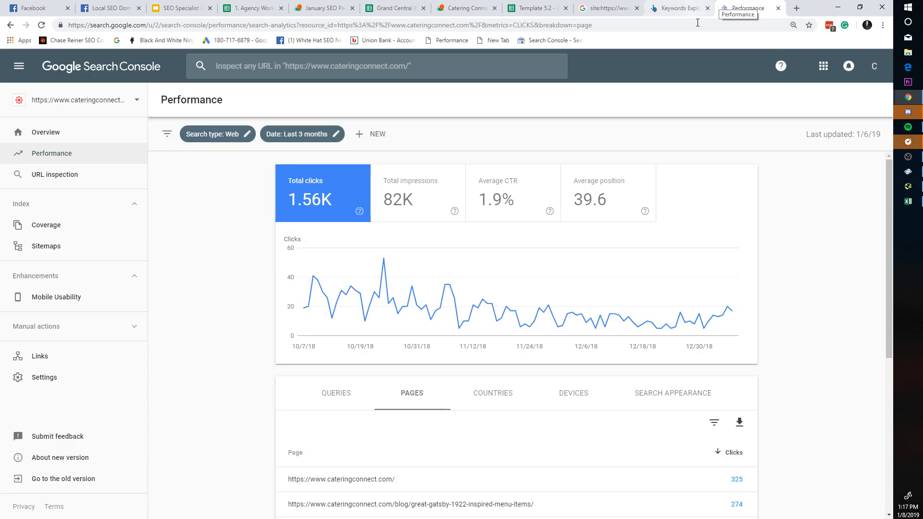
Step: Add total impressions, average CTR and average position to the Search Console Performance chart
left_click(599, 208)
left_click(519, 201)
left_click(436, 198)
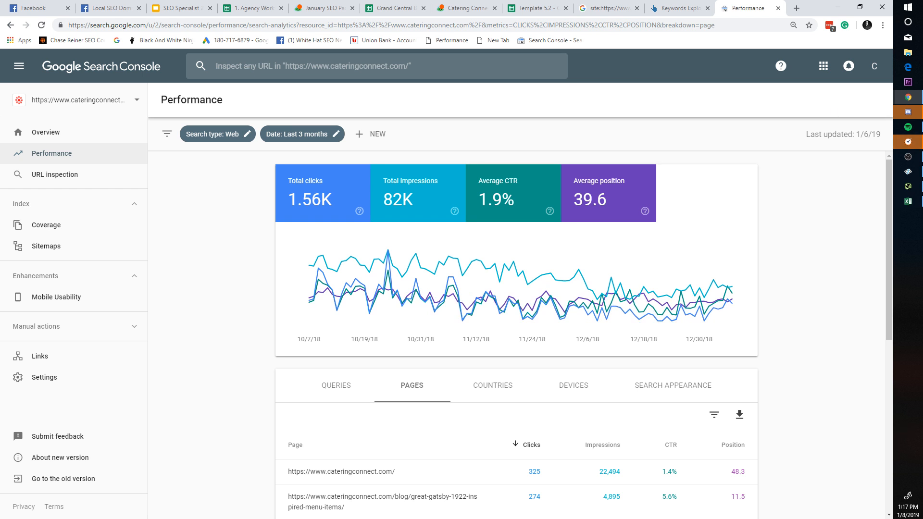
left_click(533, 9)
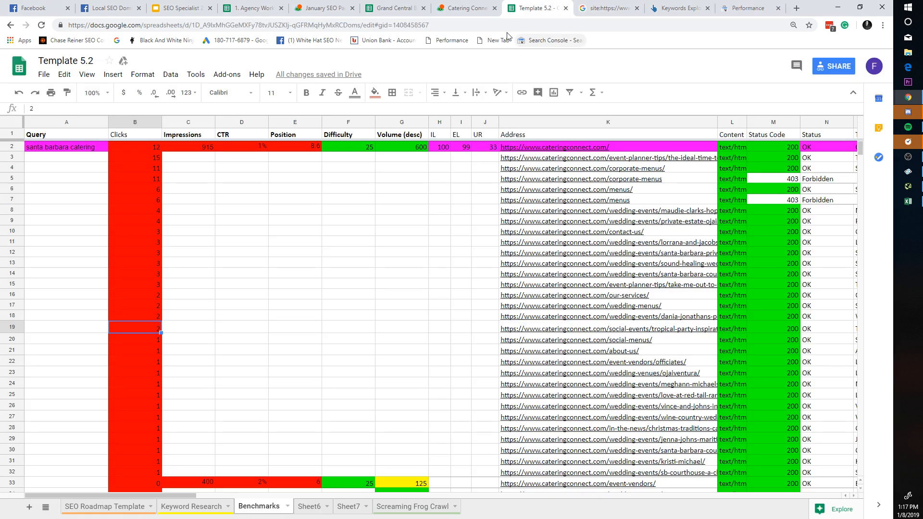
Step: Highlight the santa barbara catering benchmark row and cells D4 to H4 on Benchmarks
left_click(488, 6)
left_click(523, 6)
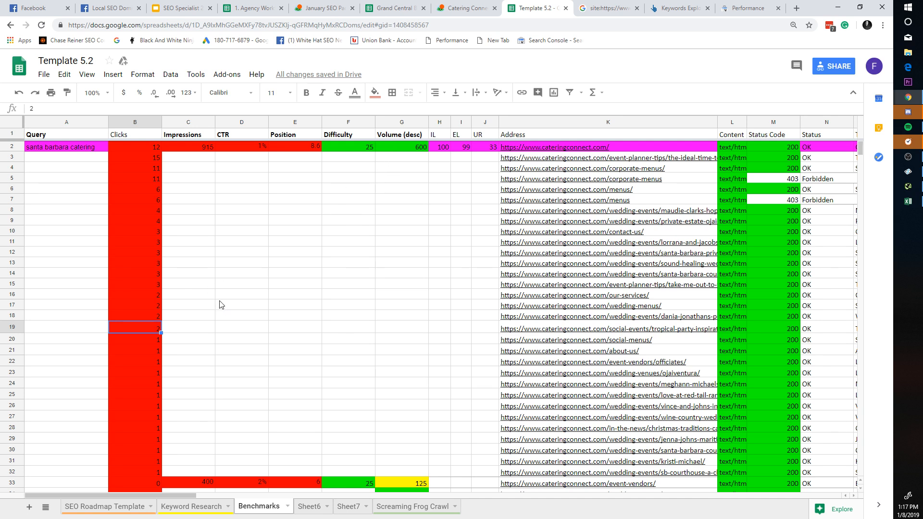
left_click_drag(108, 146, 625, 159)
left_click(440, 169)
left_click_drag(219, 169, 443, 169)
left_click(444, 169)
left_click_drag(102, 148, 563, 145)
left_click(237, 158)
left_click(5, 144)
left_click(349, 199)
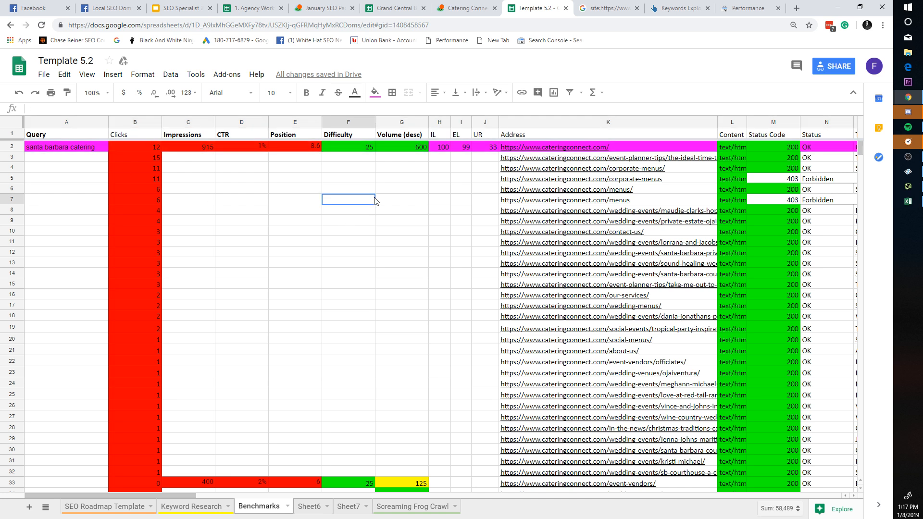
left_click(12, 145)
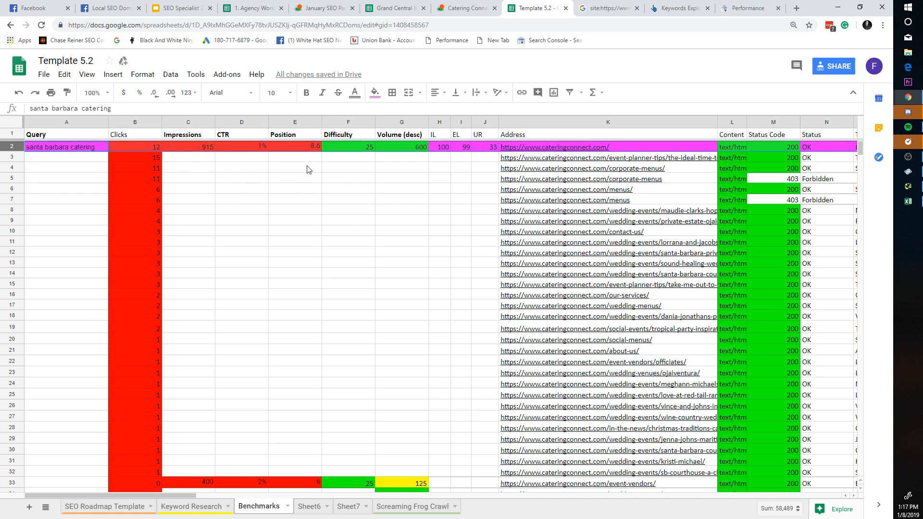
left_click(295, 167)
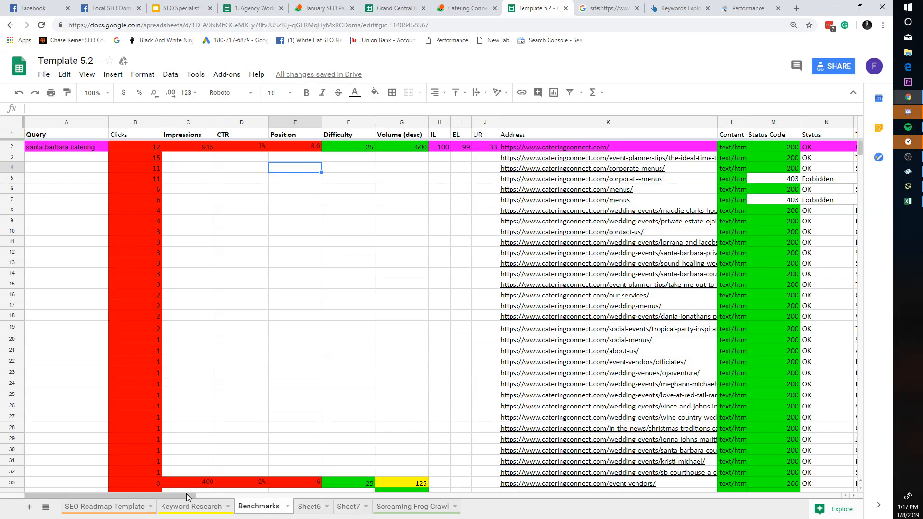
left_click_drag(186, 493, 132, 441)
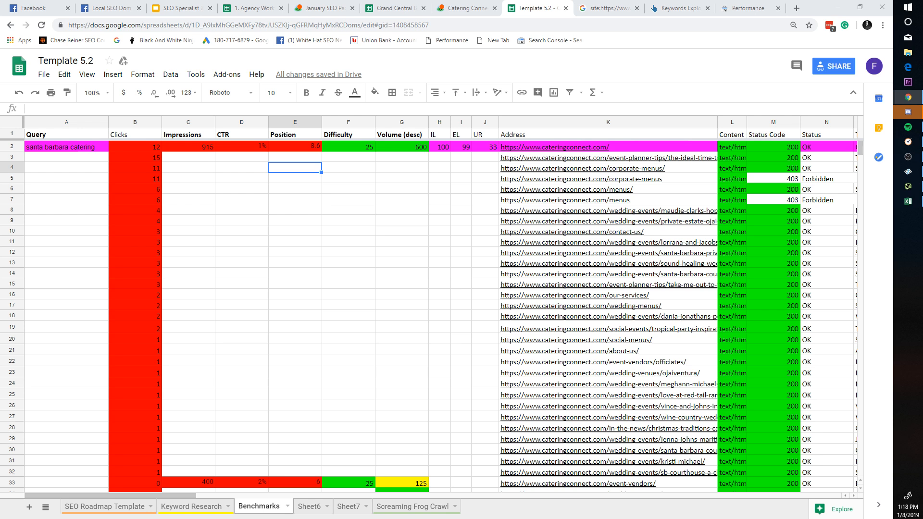
Step: Close the Google site: search and Ahrefs Keywords Explorer tabs, returning to Template 5.2
left_click(593, 12)
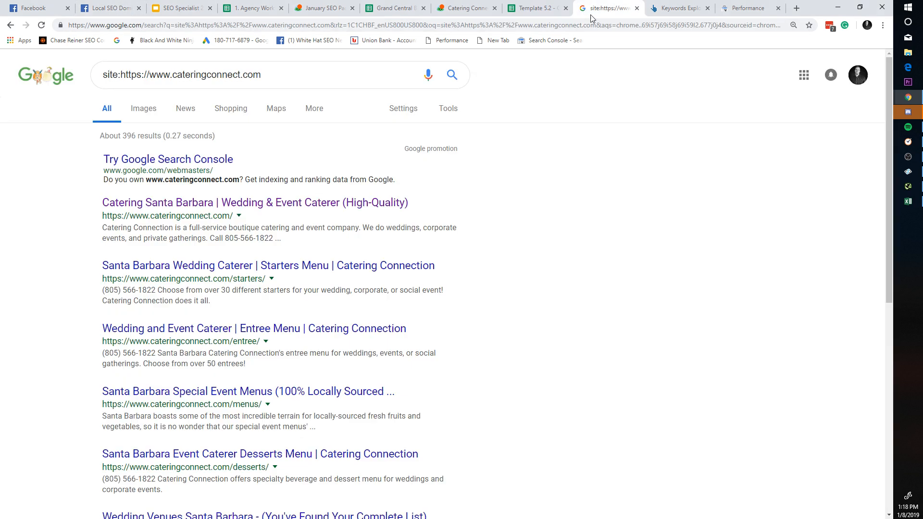
left_click(637, 9)
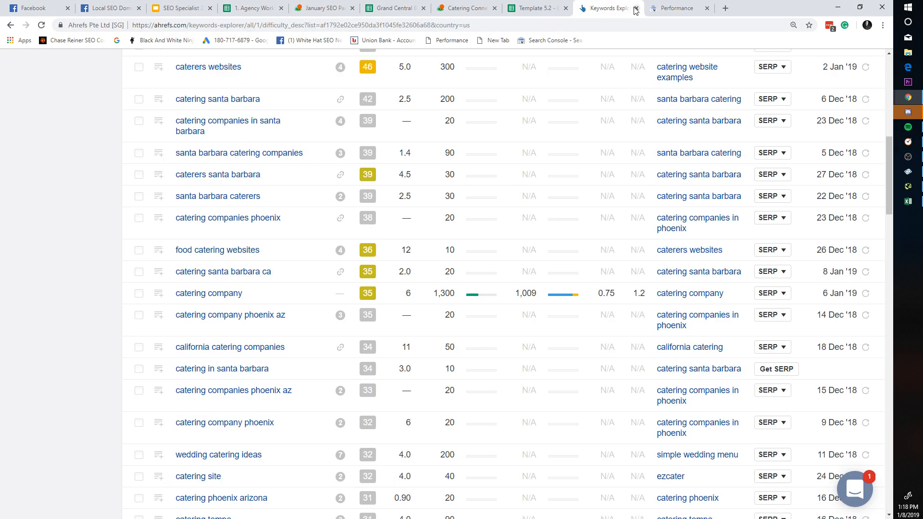
left_click(636, 9)
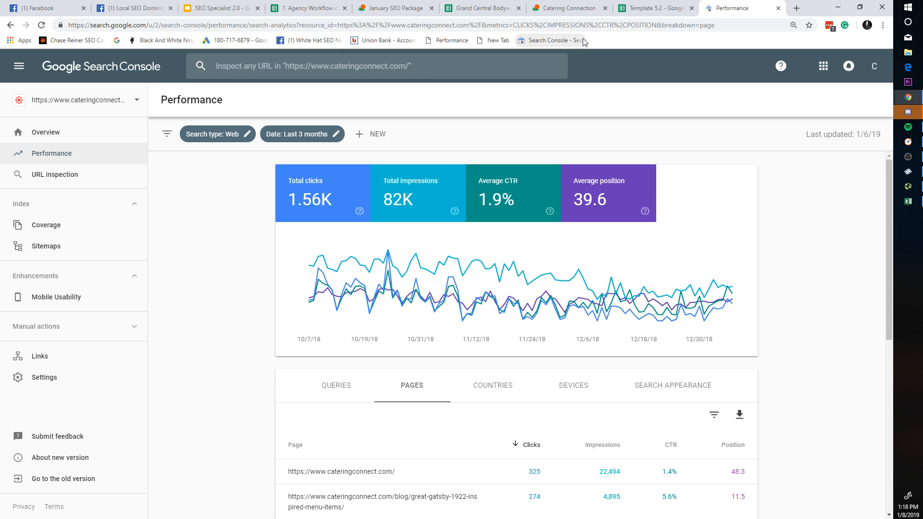
left_click(654, 8)
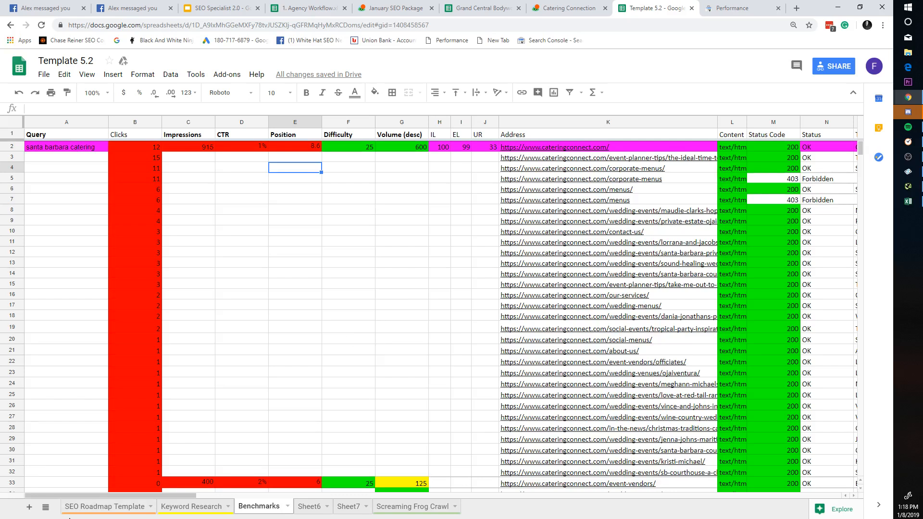
Step: Rename the SEO Roadmap Template sheet tab to 'Foundational Audit'
left_click(91, 509)
right_click(142, 510)
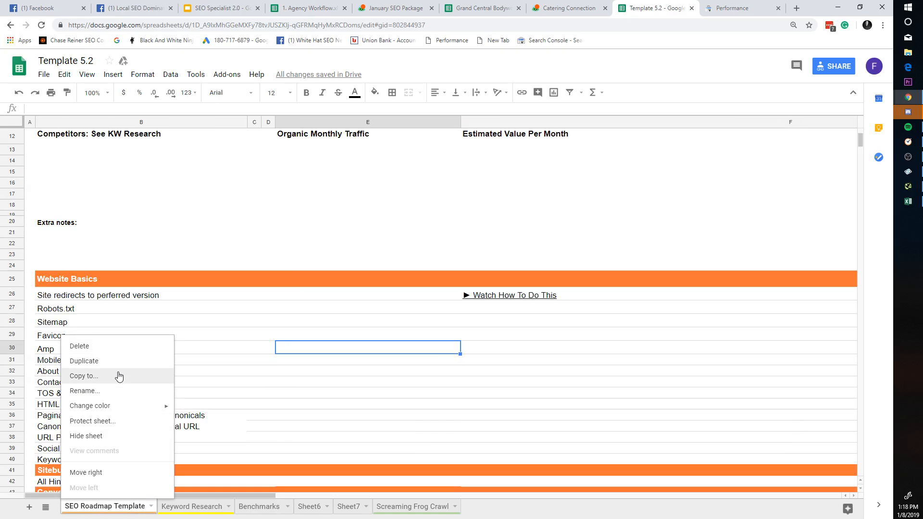
left_click(117, 392)
type("Foundatiio")
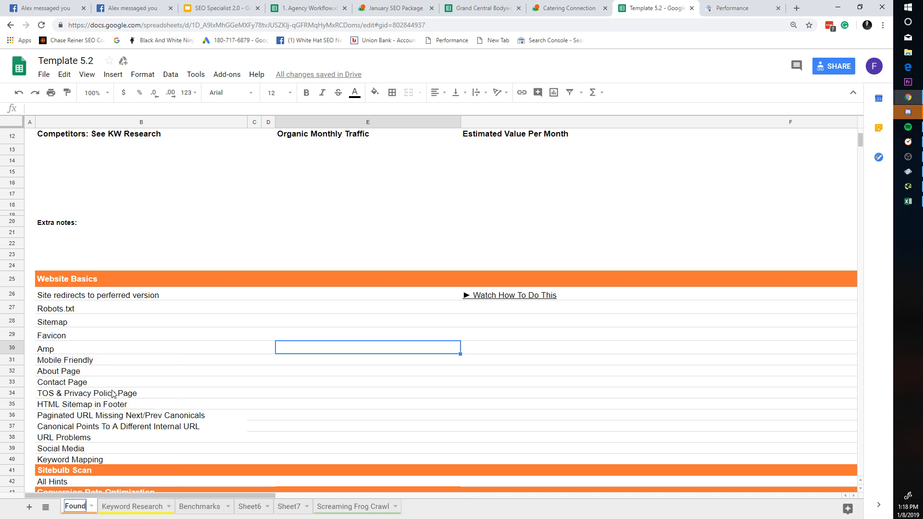
key("BackSpace")
key("BackSpace")
type("onal Audit")
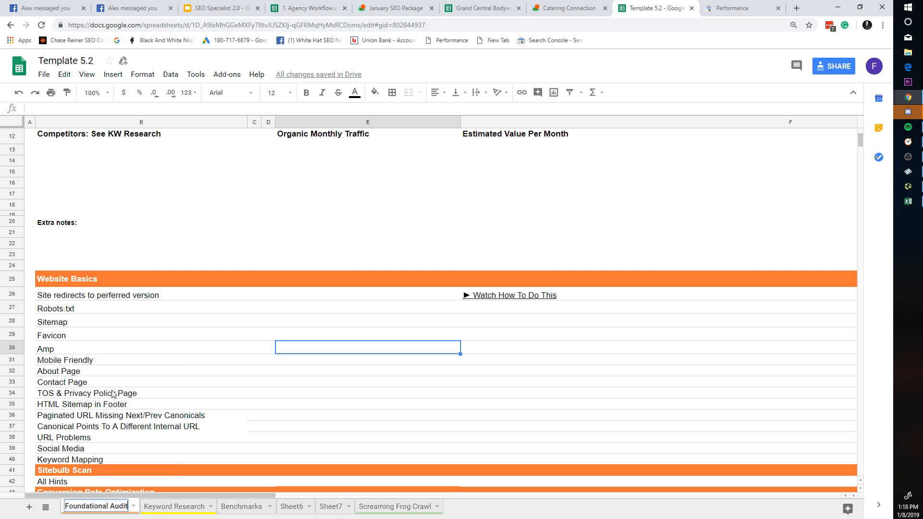
key("Return")
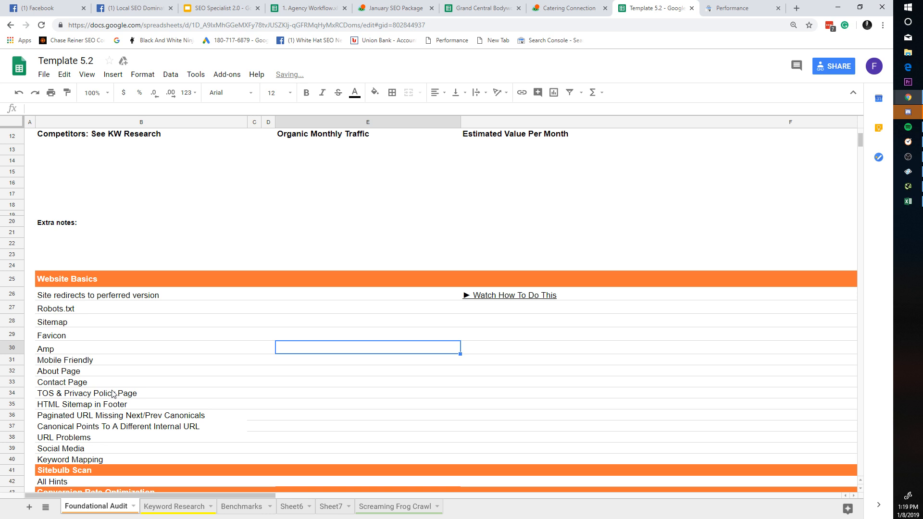
left_click(241, 508)
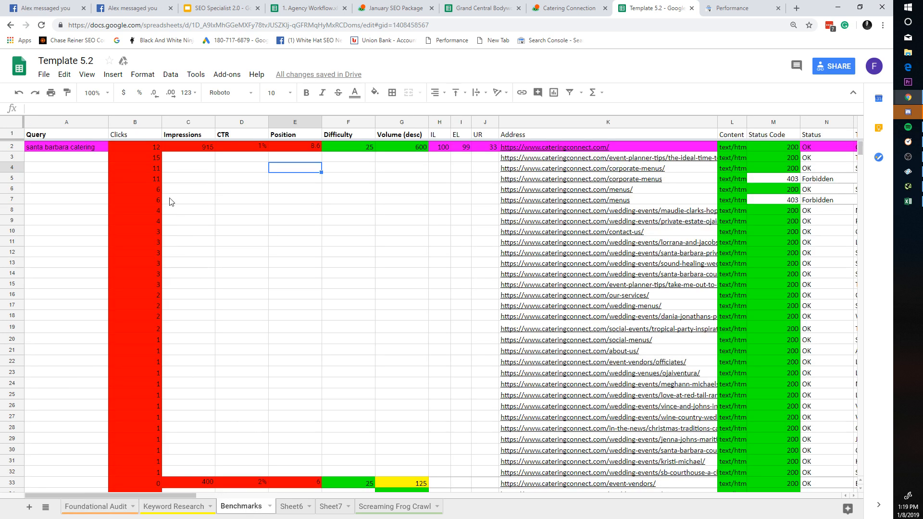
left_click_drag(659, 375, 226, 198)
left_click(348, 273)
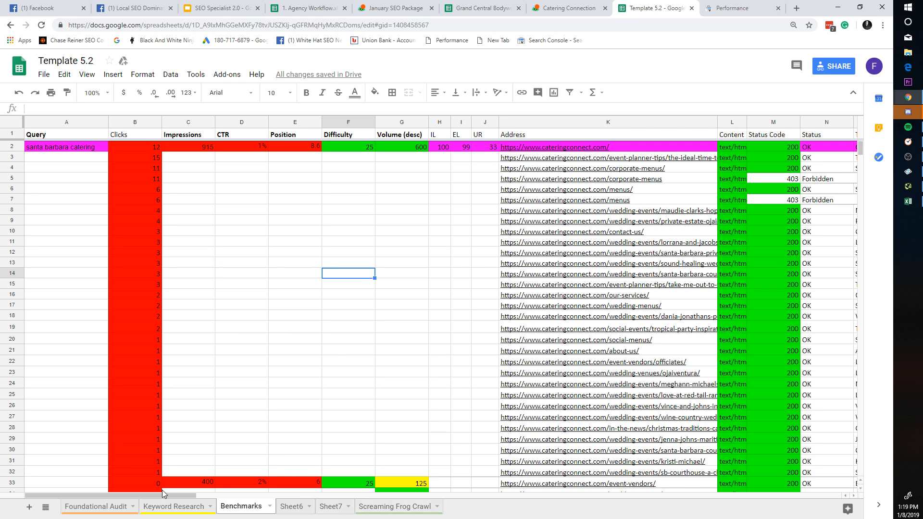
left_click_drag(167, 496, 811, 463)
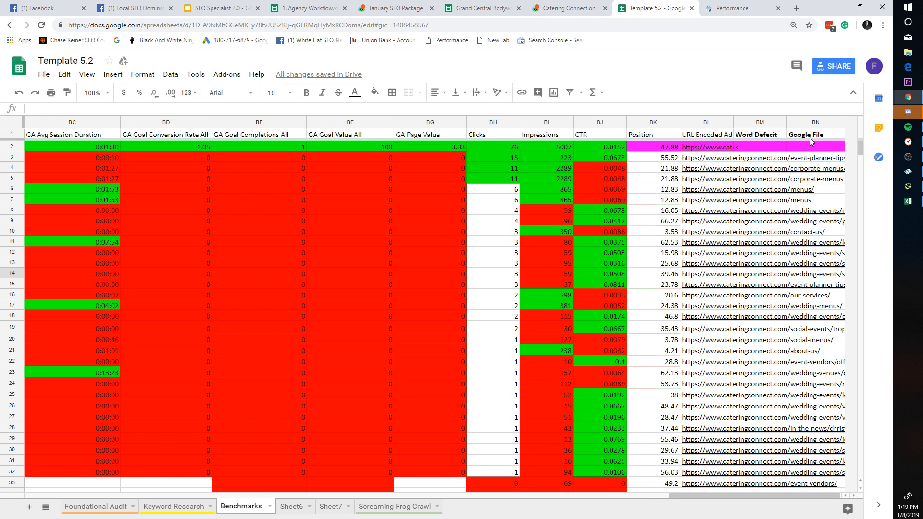
left_click(812, 122)
left_click(657, 328)
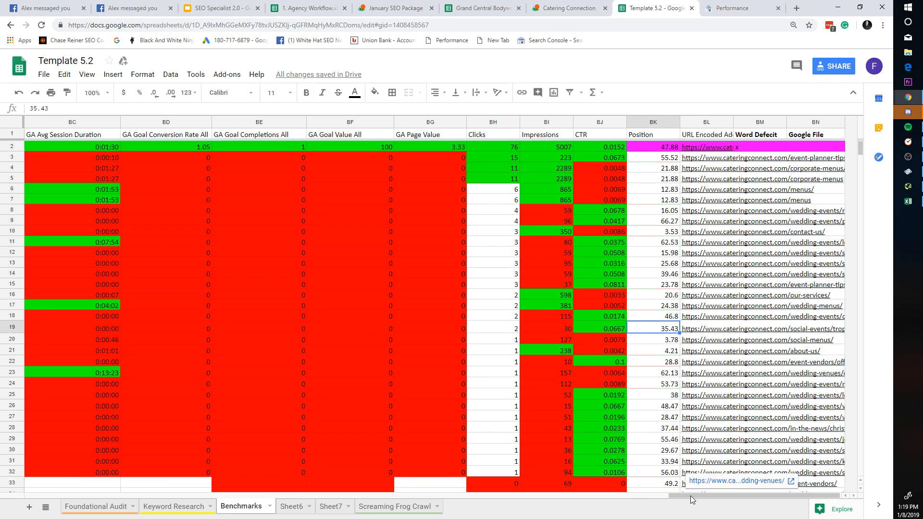
left_click_drag(691, 495, 30, 440)
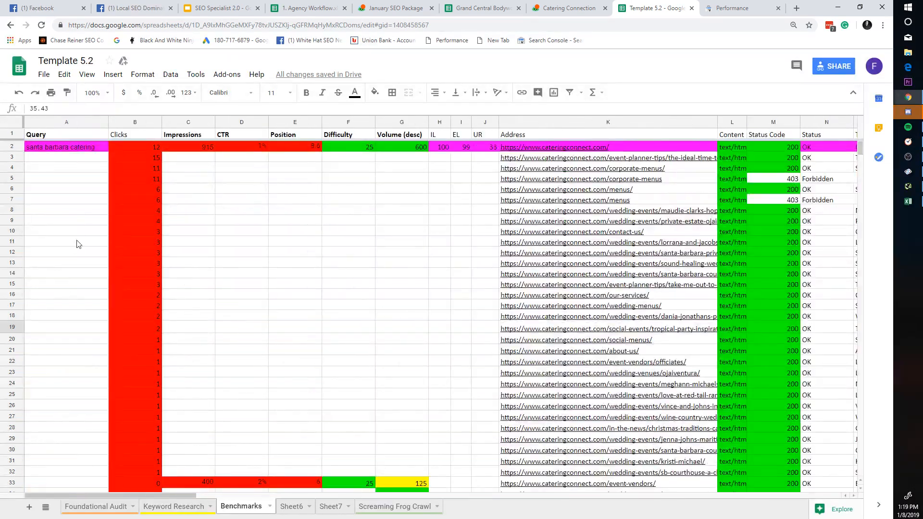
left_click_drag(75, 159, 90, 294)
left_click(90, 294)
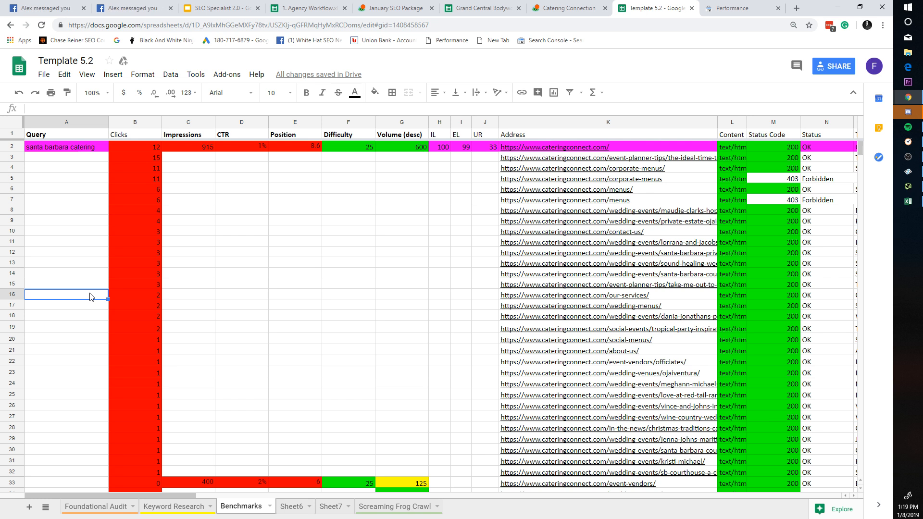
left_click(18, 340)
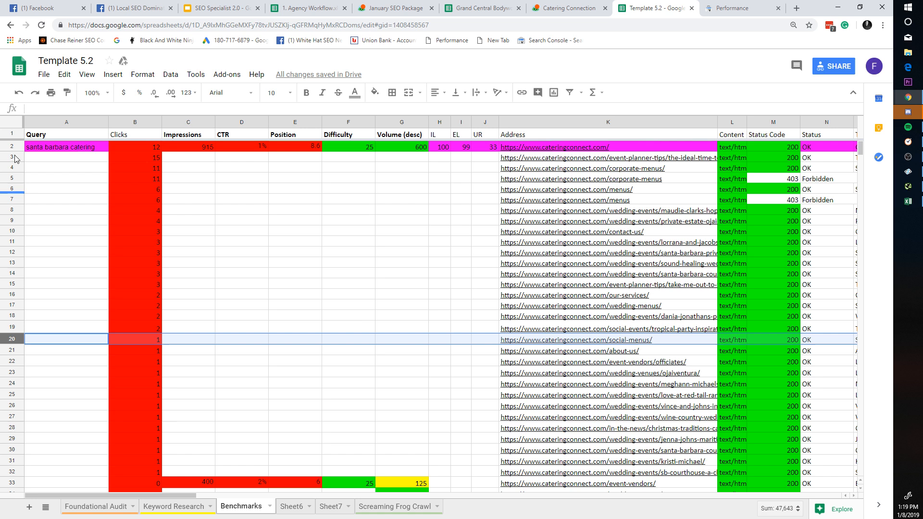
left_click(16, 129, "shift")
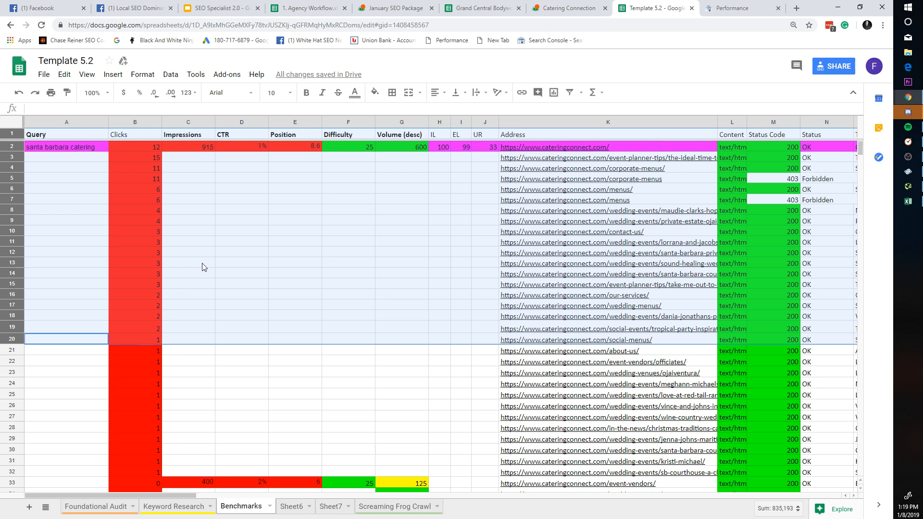
left_click(334, 177)
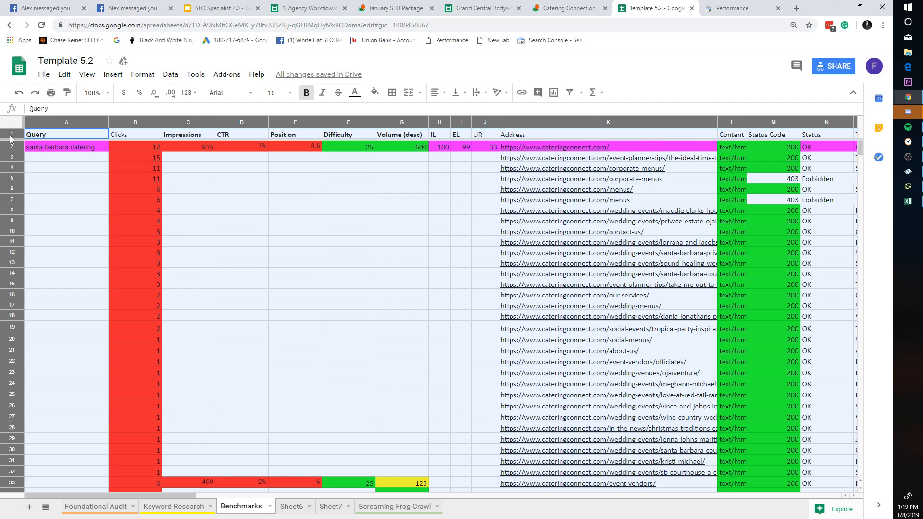
left_click(8, 124)
left_click(78, 157)
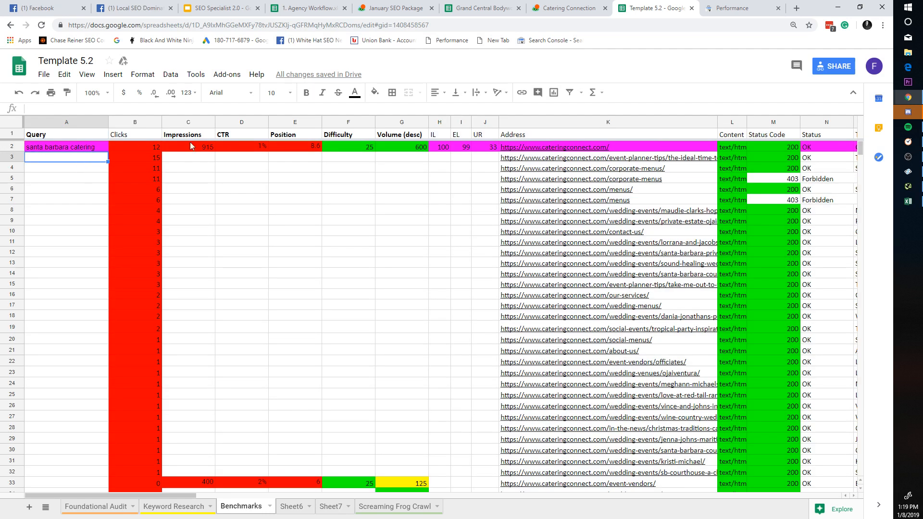
left_click(441, 148)
left_click(484, 151)
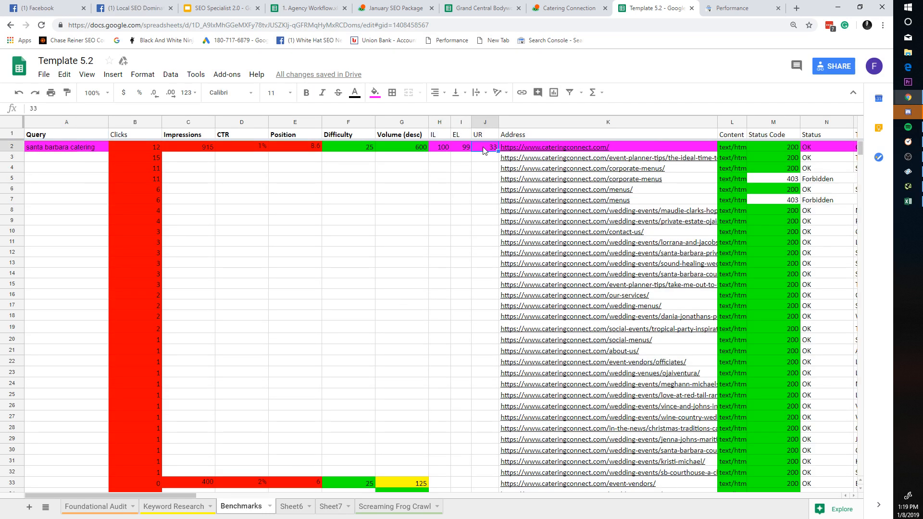
left_click(448, 151)
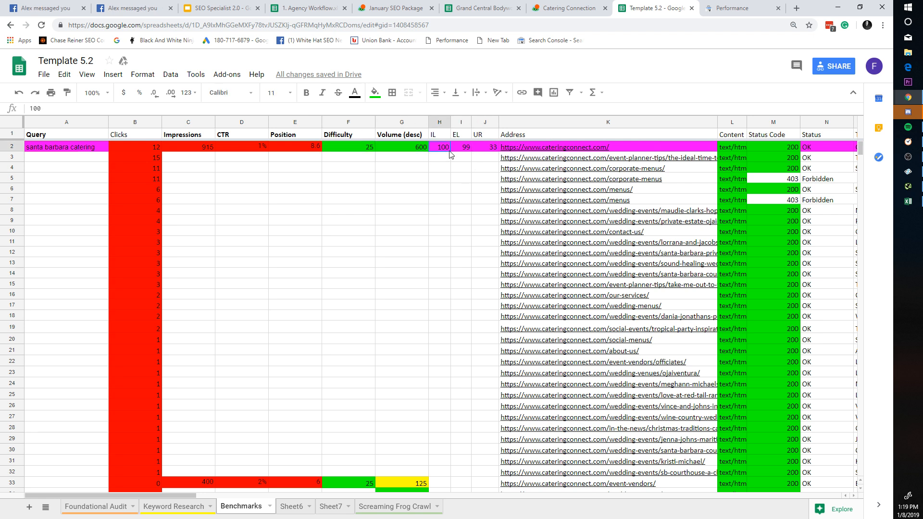
left_click(236, 155)
left_click(51, 149)
left_click(239, 159)
left_click(335, 149)
left_click(542, 159)
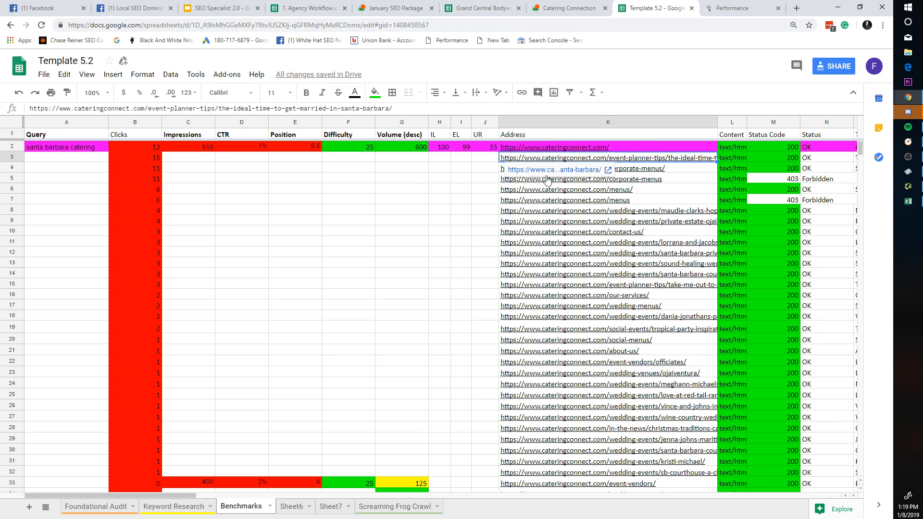
left_click_drag(181, 495, 162, 465)
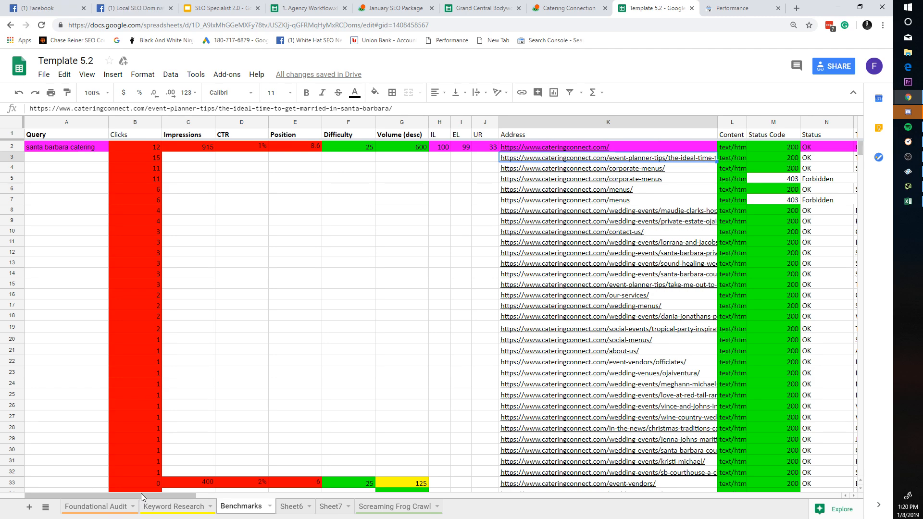
left_click_drag(142, 495, 183, 462)
left_click(15, 125)
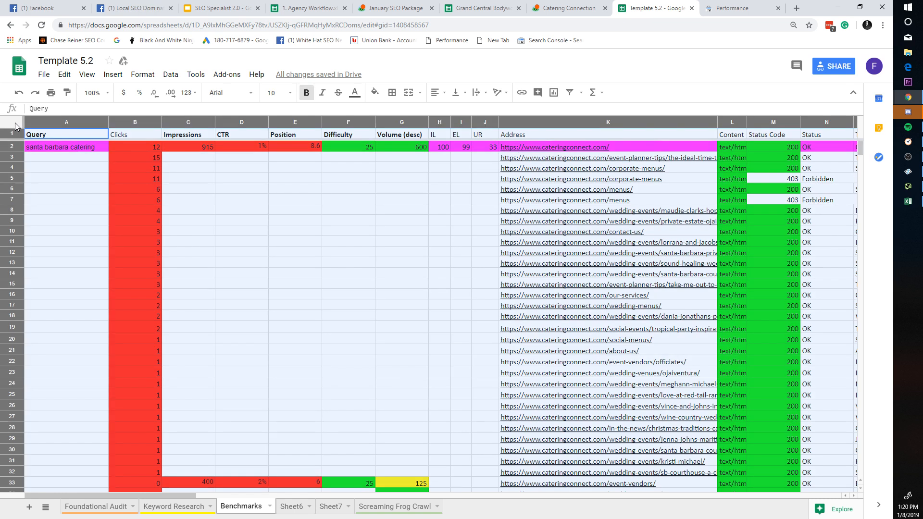
left_click(158, 286)
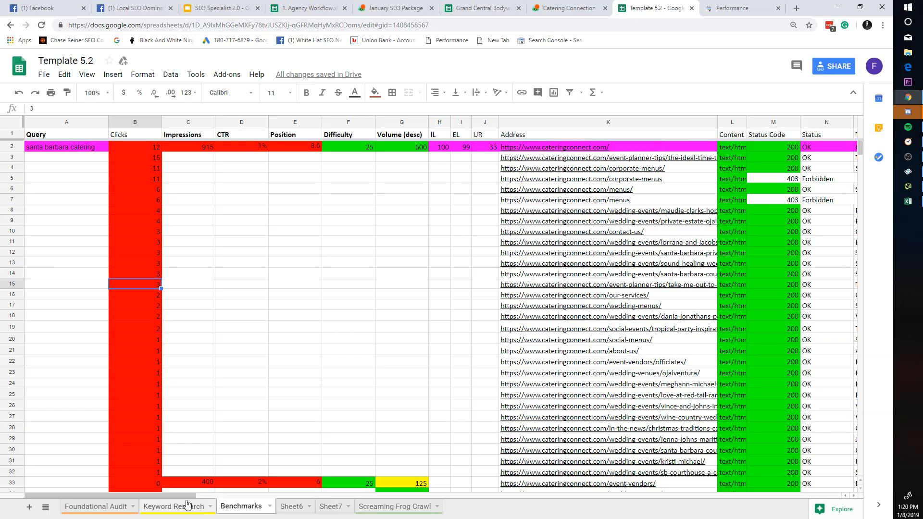
mouse_move(186, 496)
left_mouse_down()
mouse_move(875, 500)
mouse_move(559, 477)
mouse_move(182, 480)
left_mouse_up()
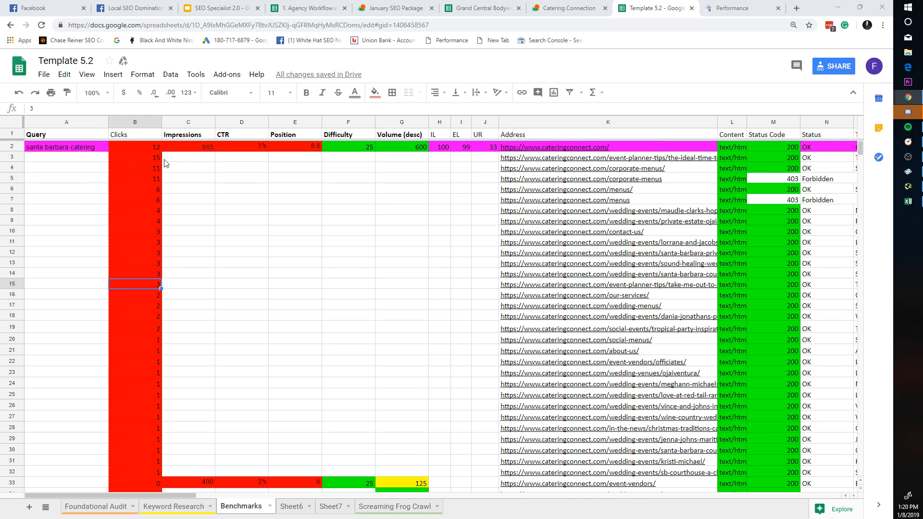
Step: Autofit column B to the Clicks values and narrow the Impressions, CTR and Position columns
double_click(161, 119)
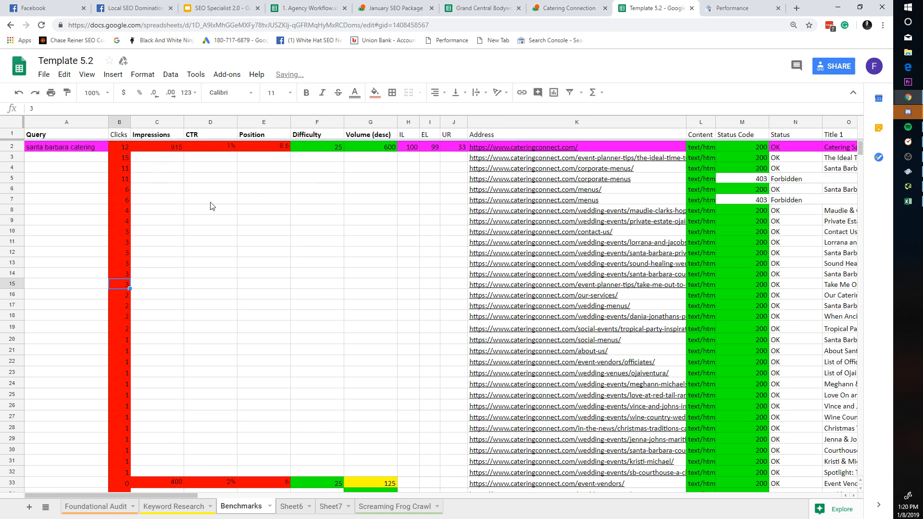
mouse_move(127, 122)
left_mouse_down()
mouse_move(231, 126)
mouse_move(245, 167)
mouse_move(202, 158)
left_mouse_up()
left_click(222, 181)
left_click(255, 201)
left_click(261, 204)
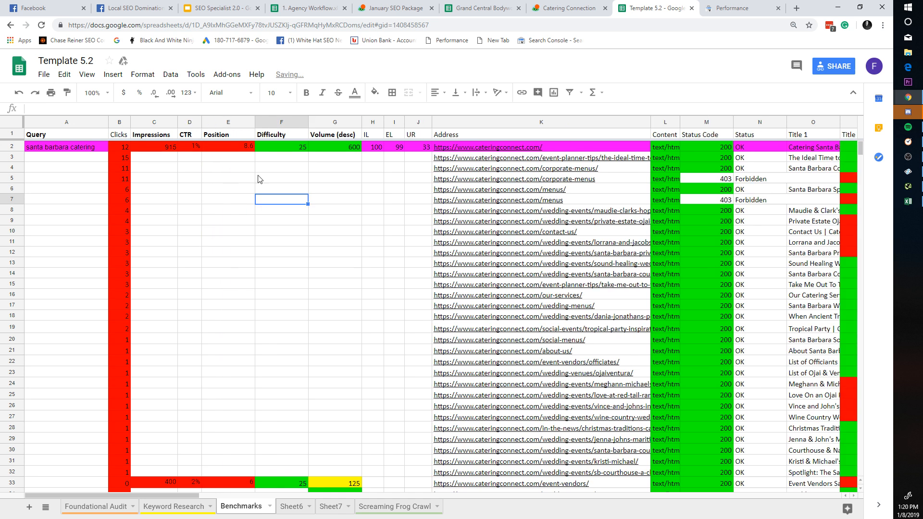
left_click_drag(255, 121, 234, 123)
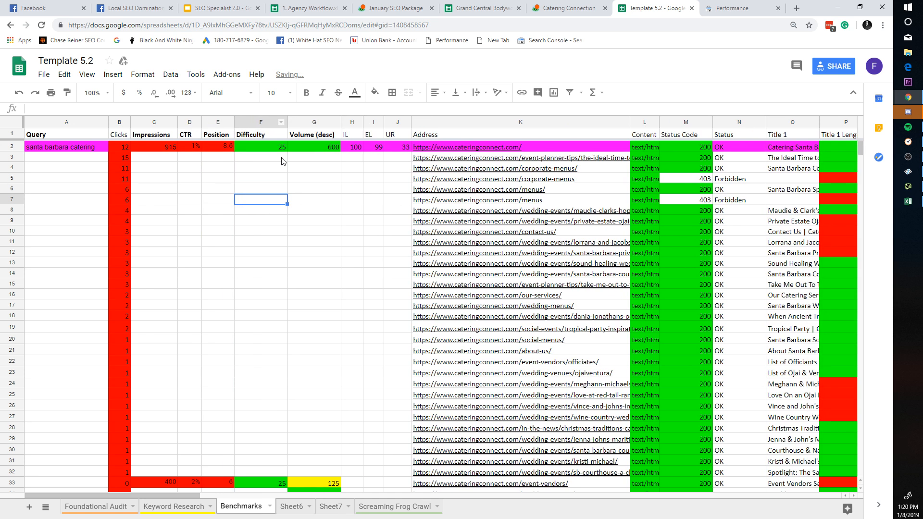
left_click(255, 7)
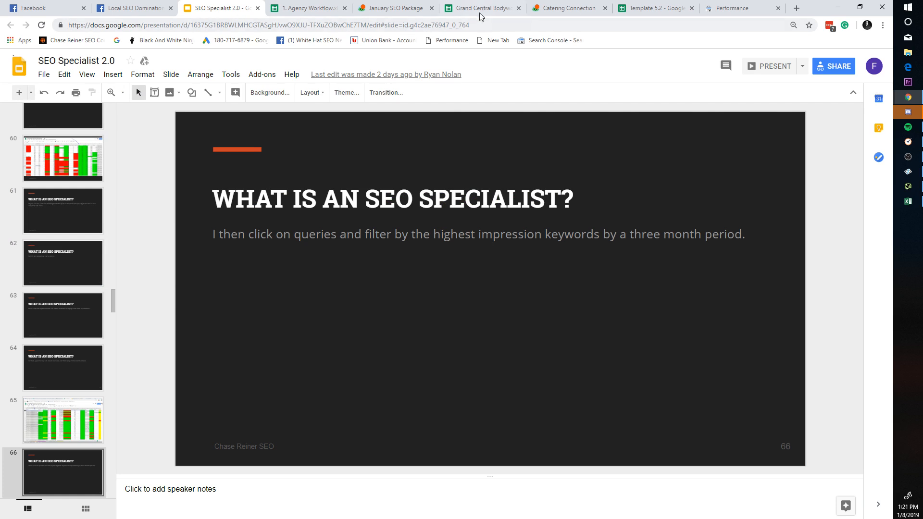
Step: Cycle past the Grand Central and Template 5.2 tabs to land on the Catering Connection Basecamp project
left_click(480, 9)
left_click(545, 10)
left_click(664, 9)
left_click(567, 9)
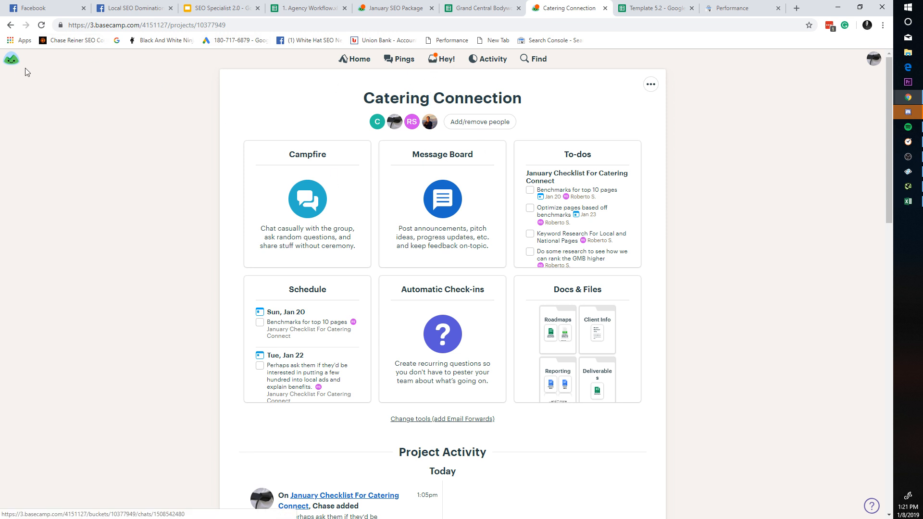
Step: Create a new to-do list in the SB Tree Care project's To-dos
left_click(11, 58)
left_click(356, 59)
scroll(459, 271, "down", 6)
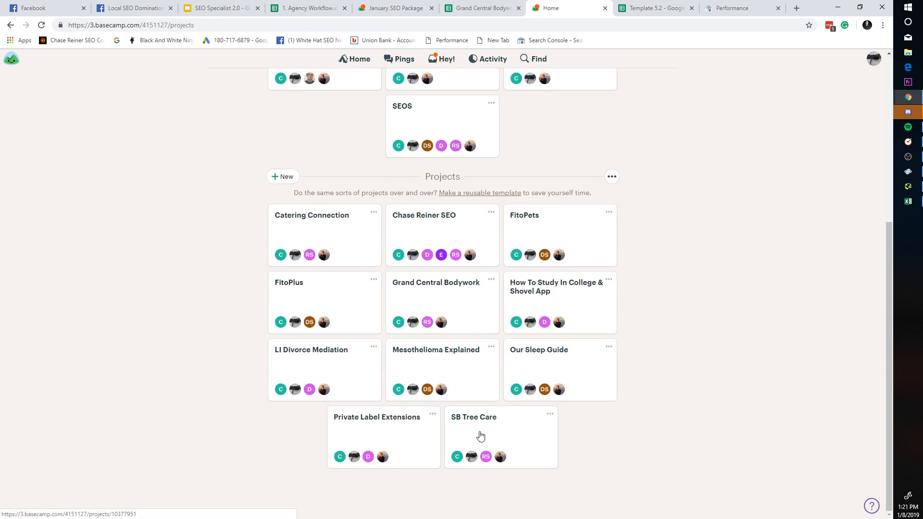
left_click(500, 459)
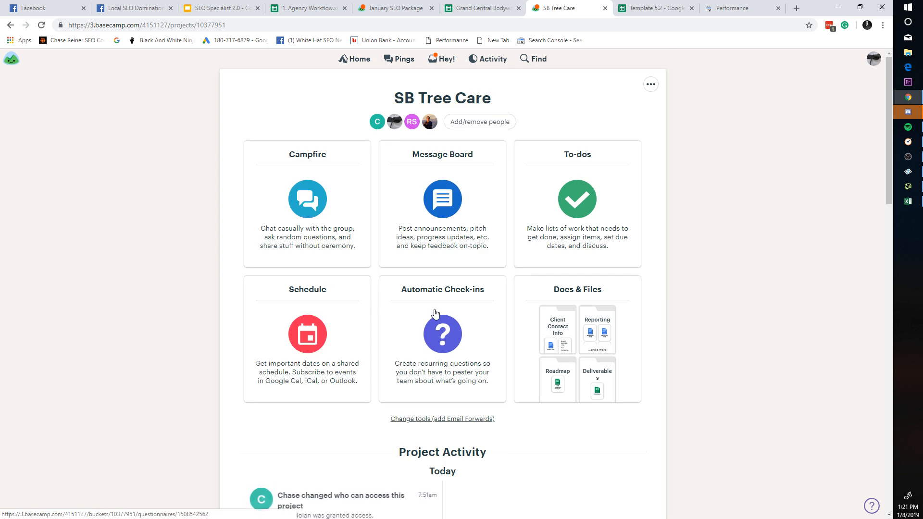
left_click(548, 217)
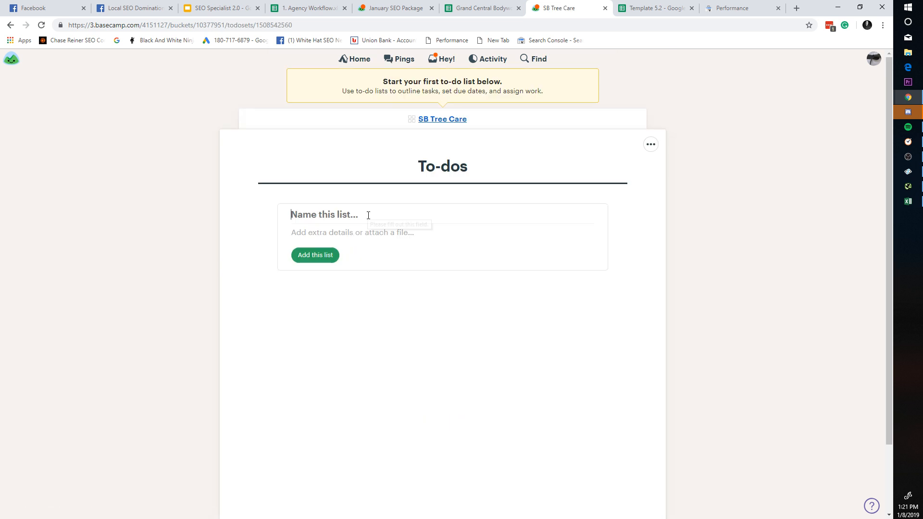
type("New Liust")
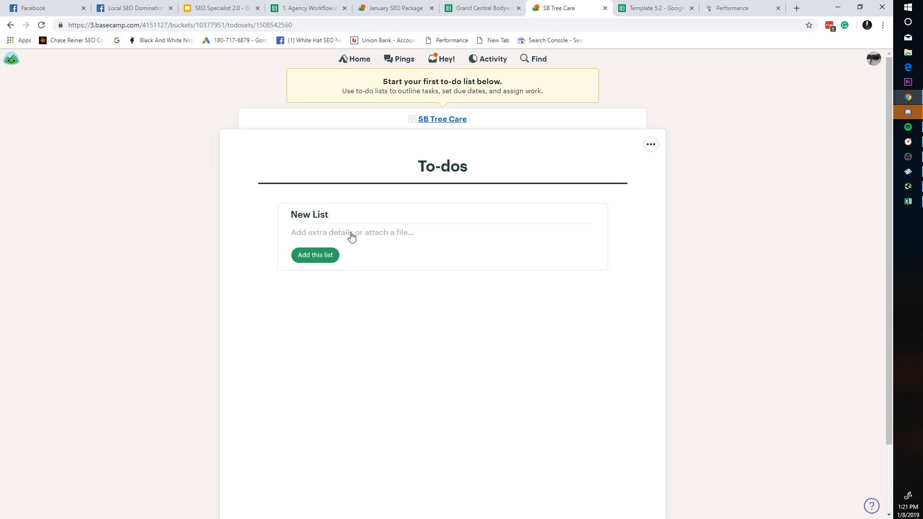
left_click(315, 255)
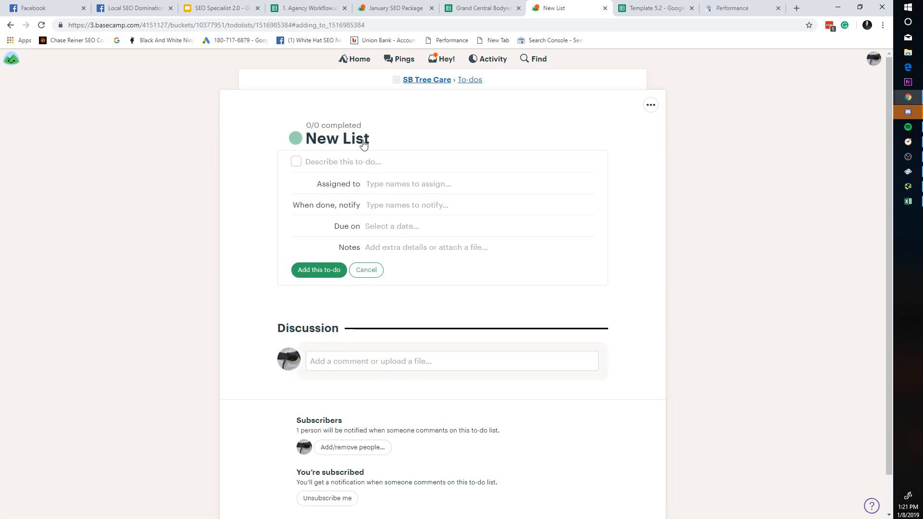
Step: Rename the new to-do list to 'January SEO Package' and save it
left_click(364, 144)
triple_click(372, 139)
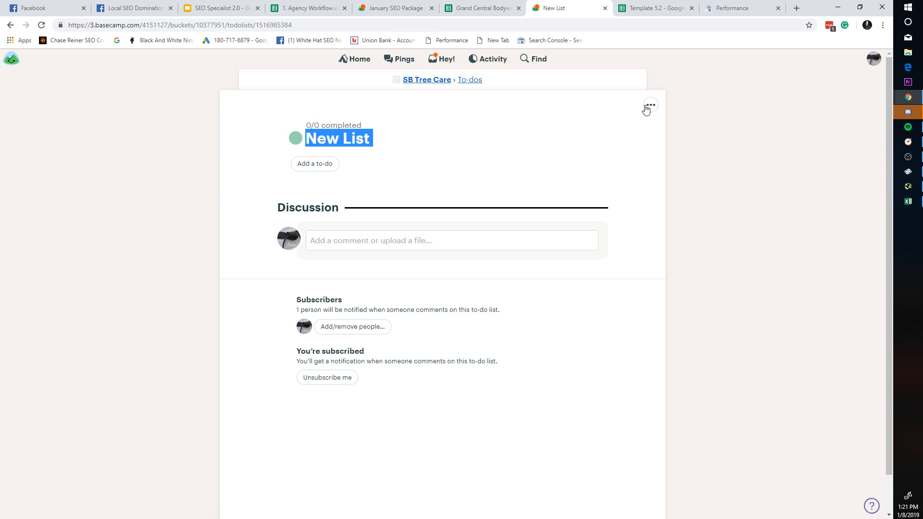
left_click(650, 106)
left_click(557, 124)
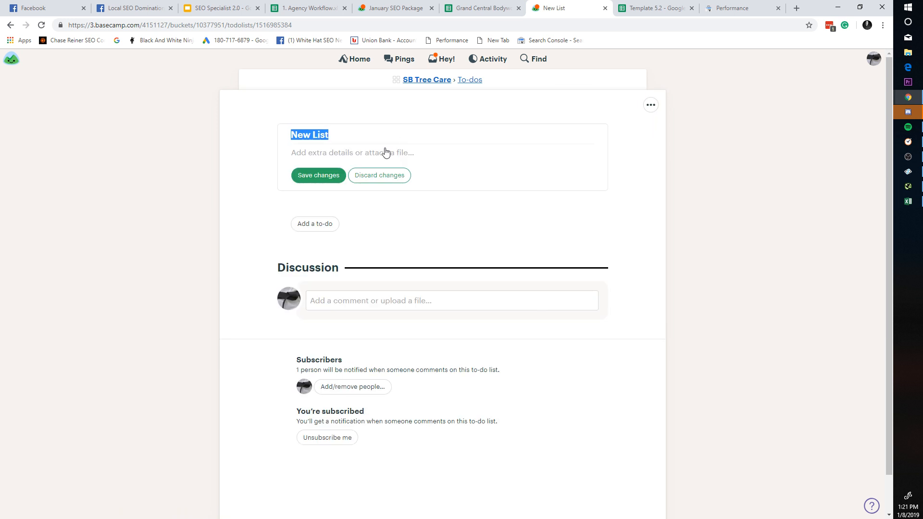
type("Santa Barb")
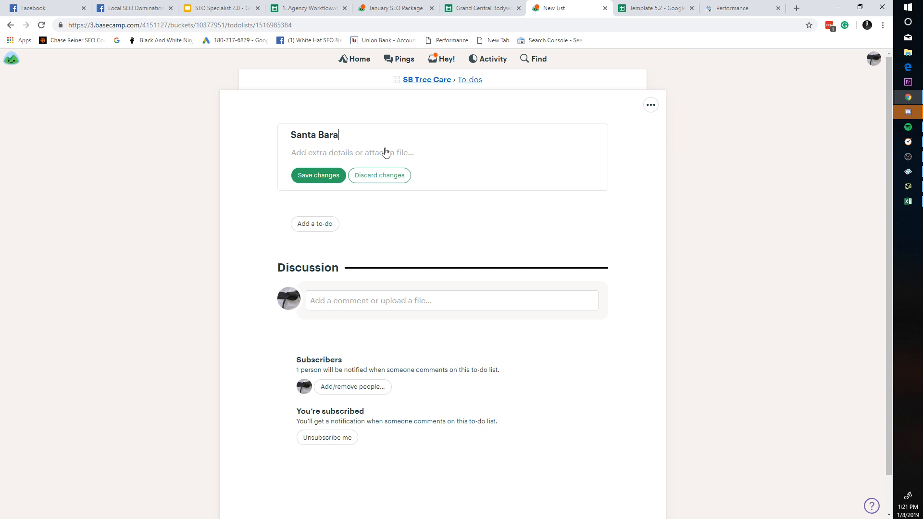
key("ctrl+a")
type("Janau")
key("BackSpace")
type("uary SEO Package")
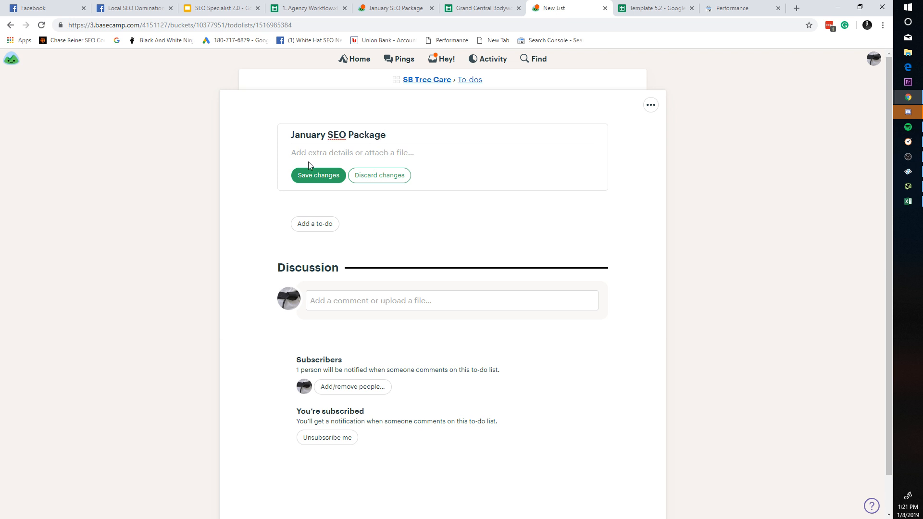
left_click(311, 176)
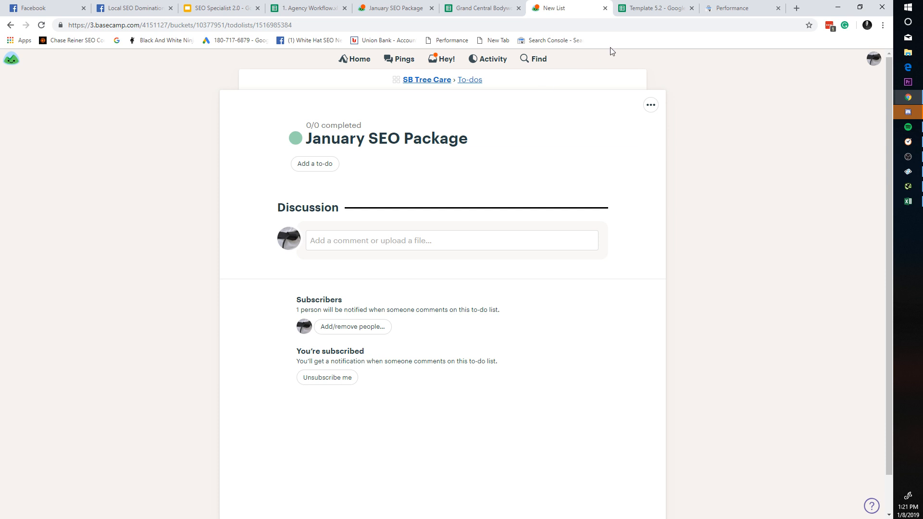
left_click(640, 10)
Step: Check the santa barbara catering row's query, CTR, clicks, difficulty and volume cells
left_click(298, 235)
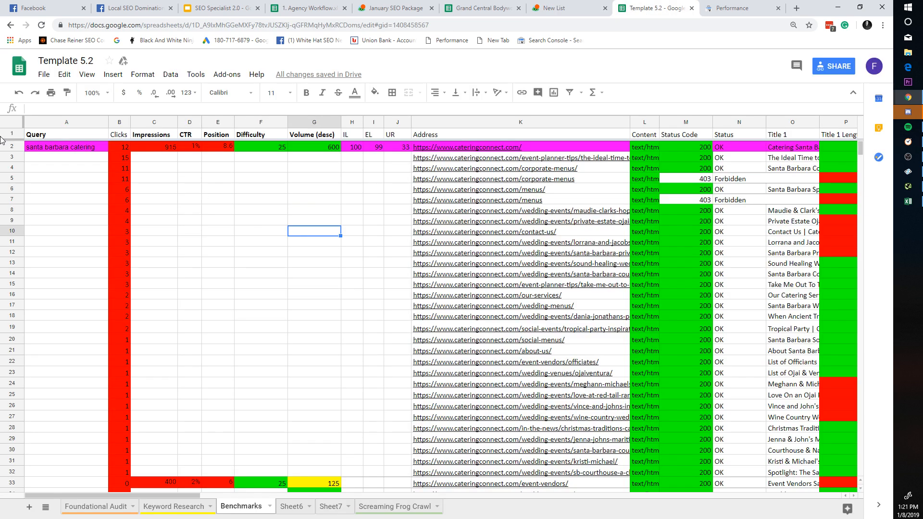
left_click(13, 126)
left_click(180, 160)
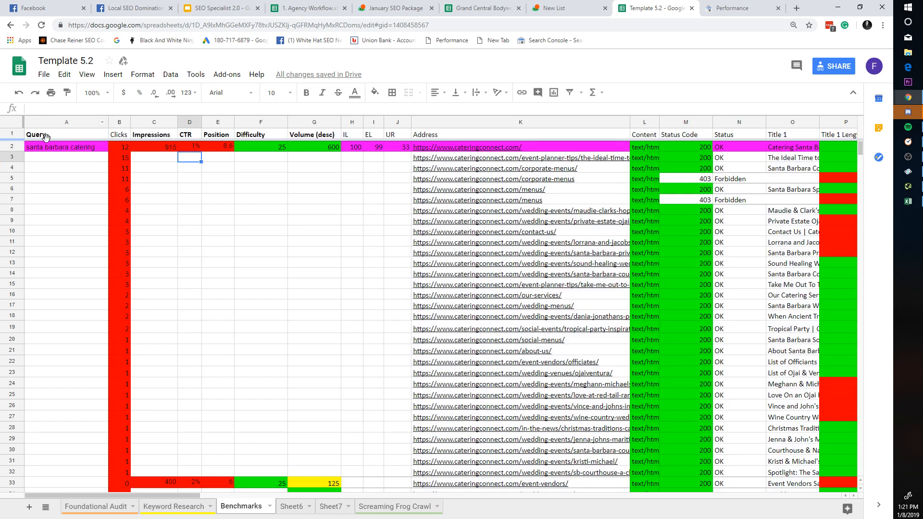
left_click(13, 147)
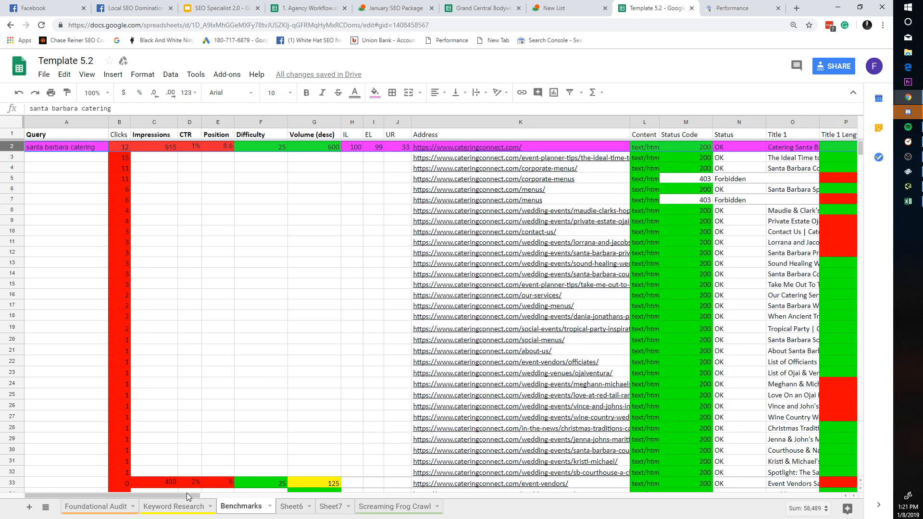
left_click(79, 155)
left_click(80, 149)
left_click(85, 182)
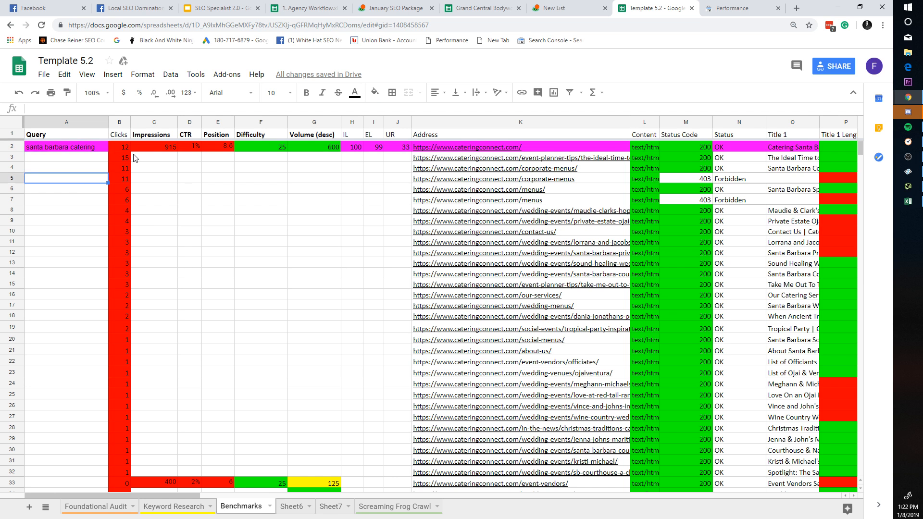
left_click(139, 156)
left_click(194, 145)
left_click(124, 149)
left_click(92, 149)
left_click(191, 158)
left_click(264, 148)
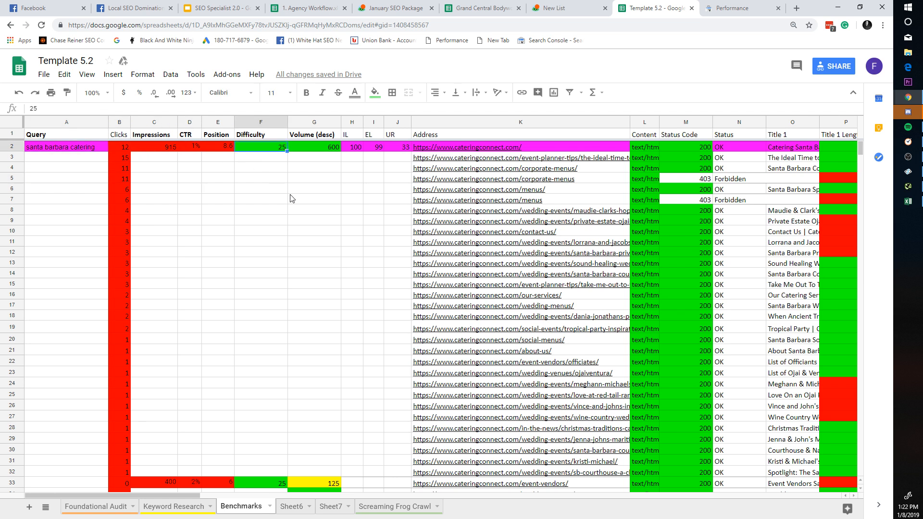
left_click(315, 209)
Step: Preview the Address column link, then select the empty Query cells A3 to A20
left_click(432, 242)
left_click(180, 146)
left_click(210, 220)
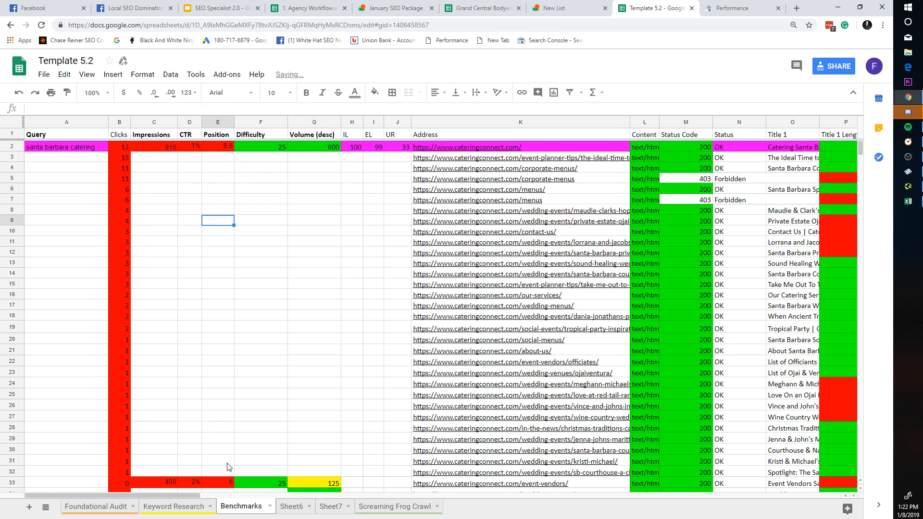
left_click_drag(195, 496, 567, 417)
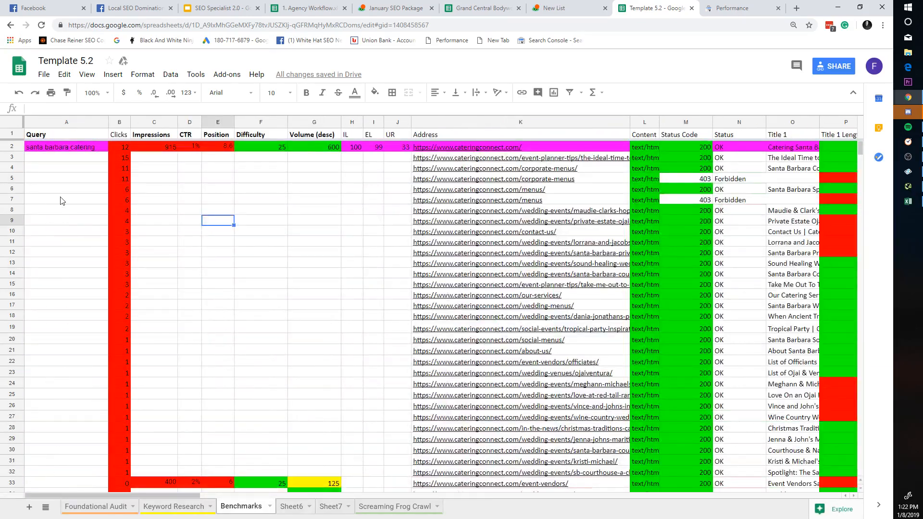
left_click_drag(50, 158, 60, 343)
left_click(60, 343)
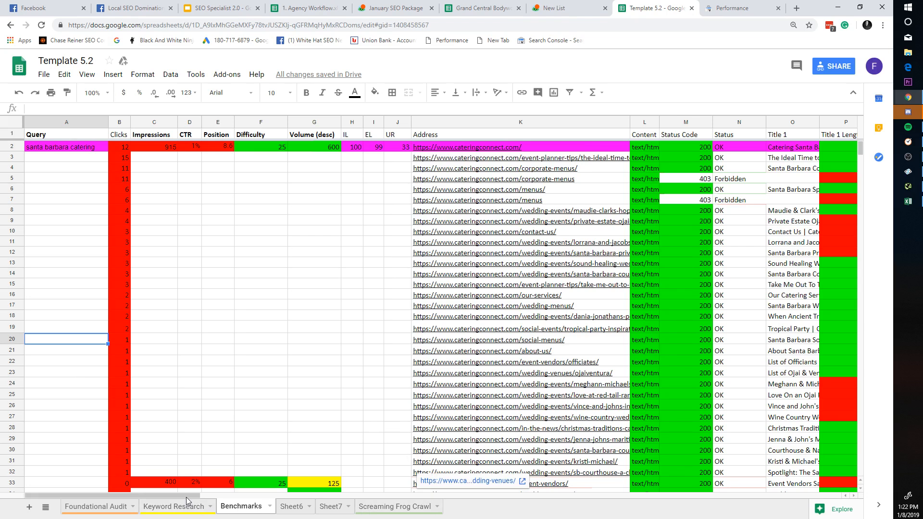
Step: Flip through the Search Console, January SEO Package and Grand Central Bodywork tabs
left_click(705, 6)
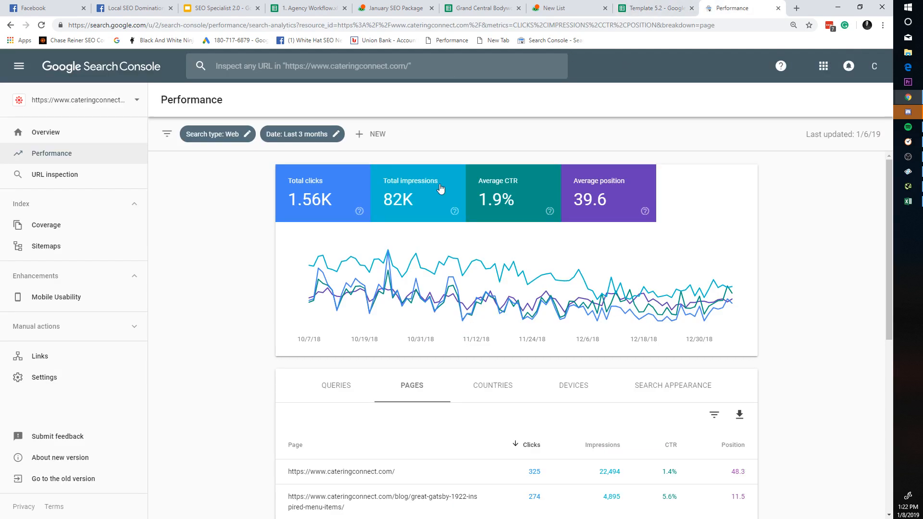
left_click(635, 7)
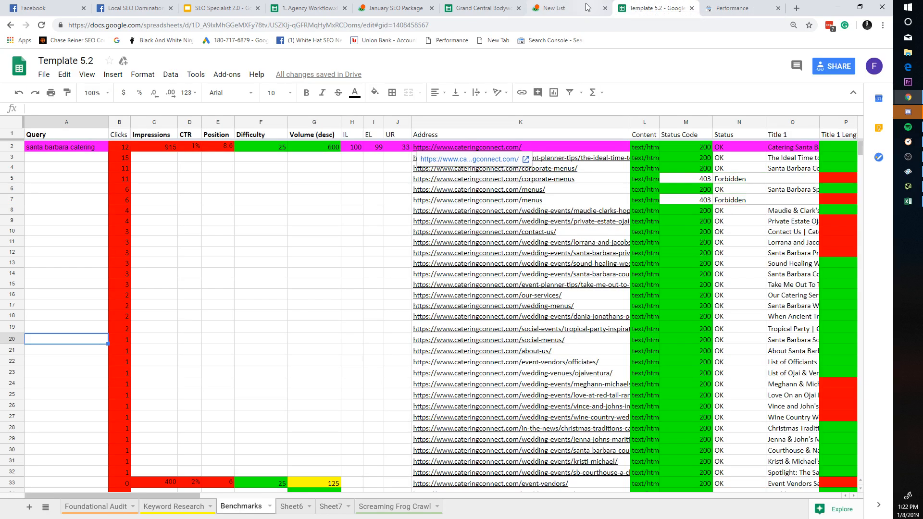
left_click(584, 7)
left_click(480, 8)
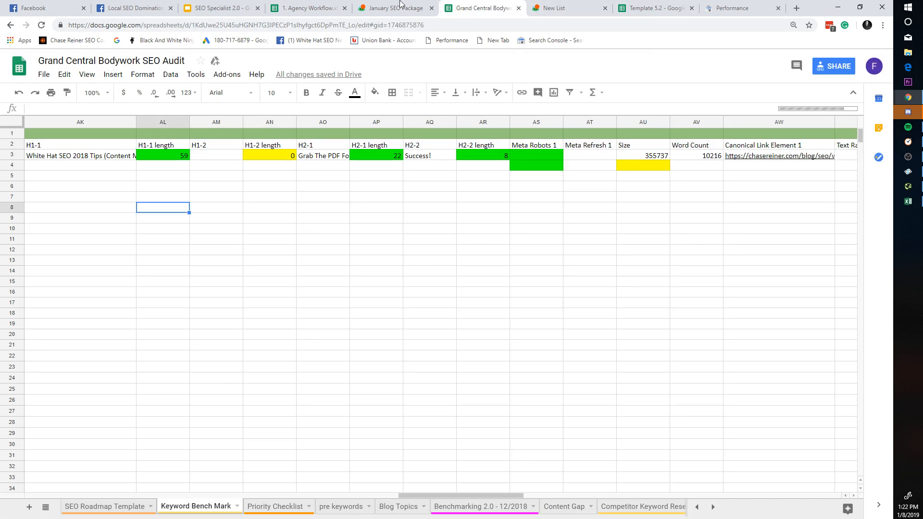
left_click(403, 7)
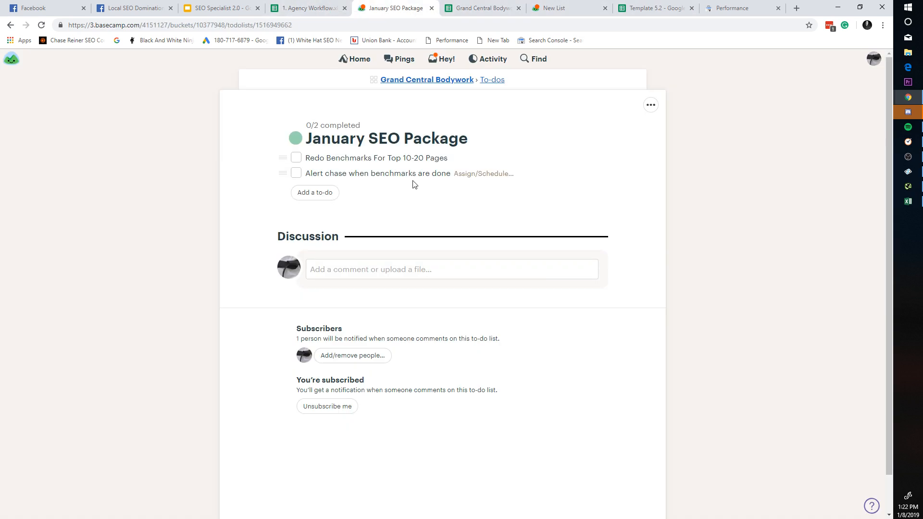
left_click(644, 7)
left_click(731, 8)
Step: Search Google for 'catering santa barbara' in a new tab and scroll the results
left_click(796, 8)
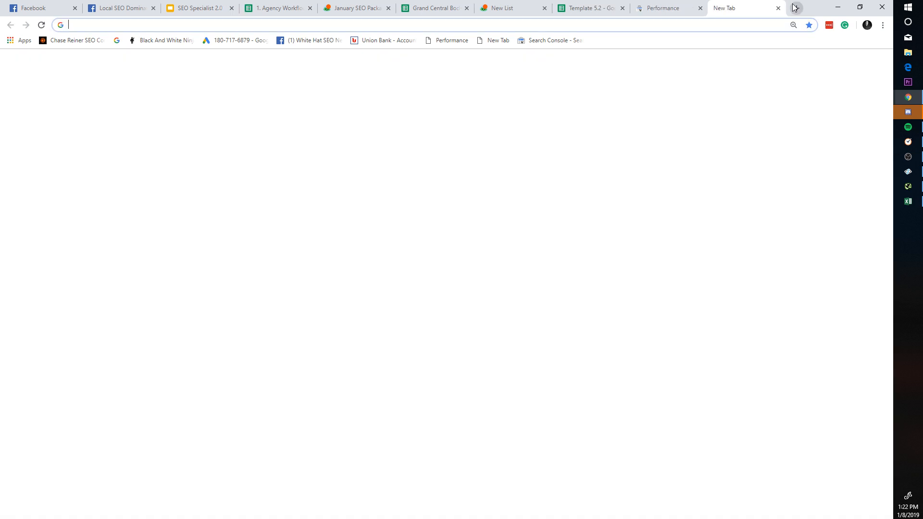
type("catering santa barbara")
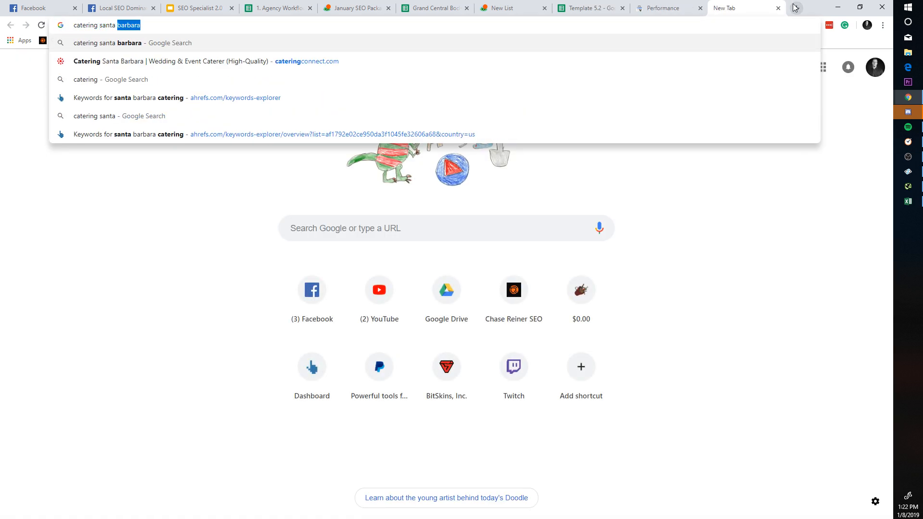
key("Return")
scroll(529, 264, "down", 10)
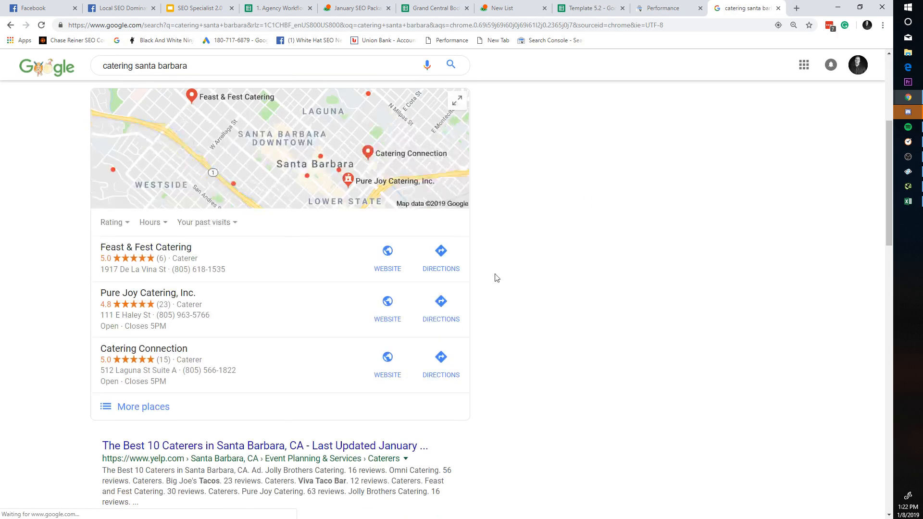
scroll(231, 320, "down", 1)
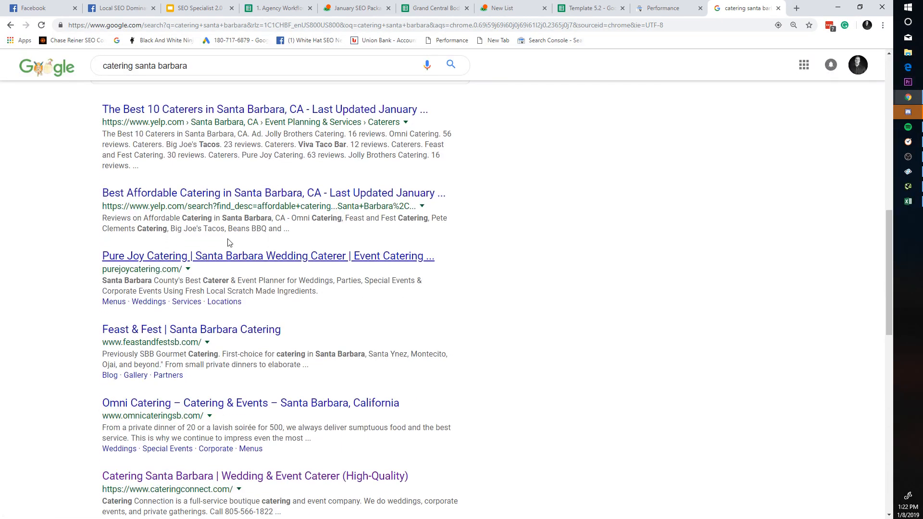
scroll(250, 250, "up", 2)
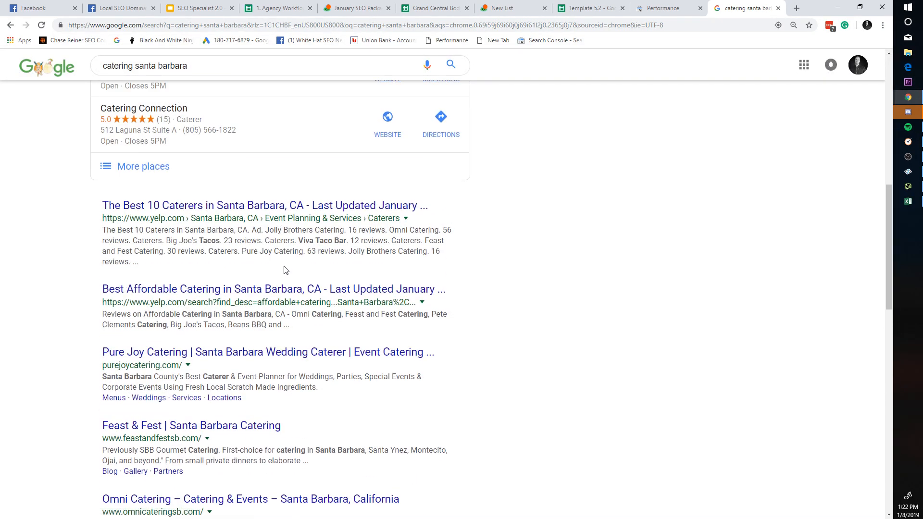
scroll(299, 262, "up", 3)
Step: Filter Search Console to the homepage and sort its queries by impressions, selecting 'santa barbara catering'
key("ctrl+shift+Tab")
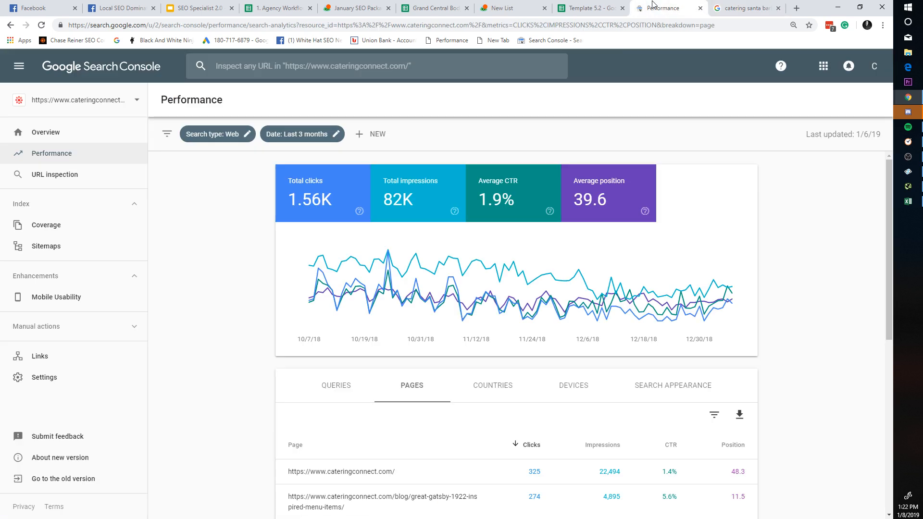
scroll(385, 259, "down", 1)
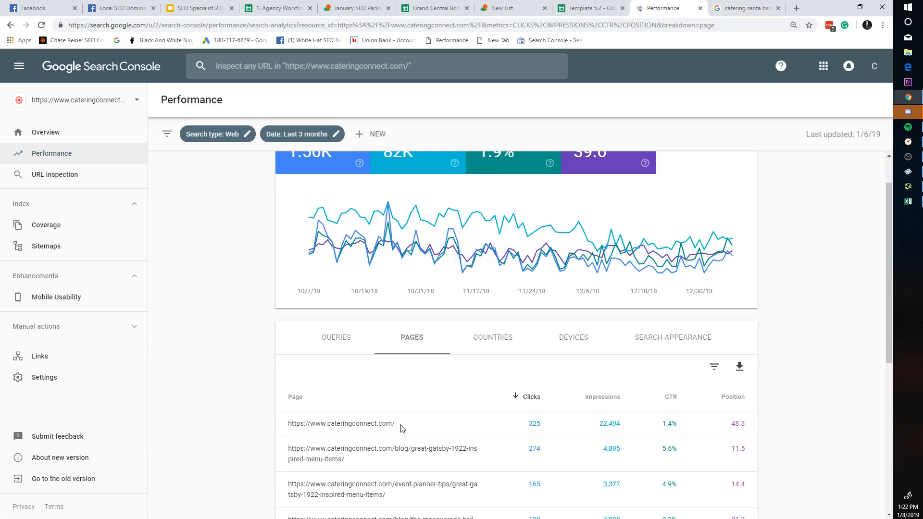
left_click(375, 425)
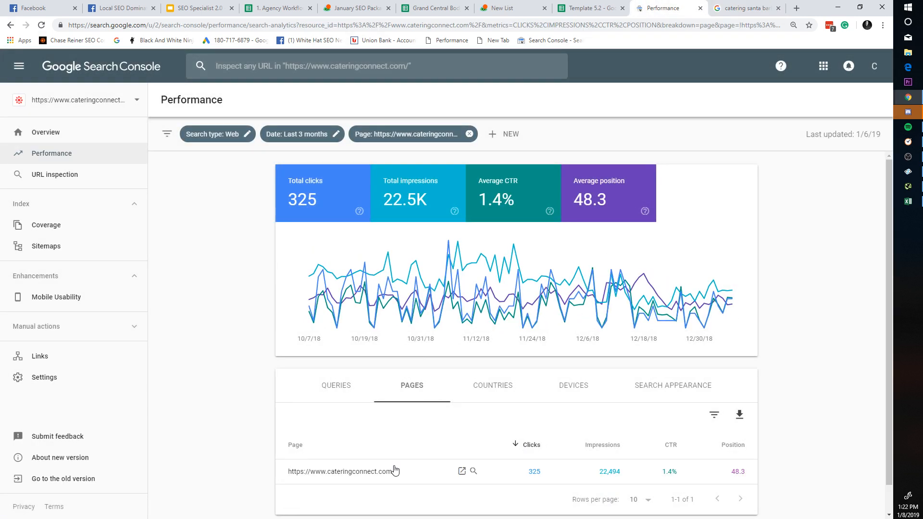
left_click(352, 402)
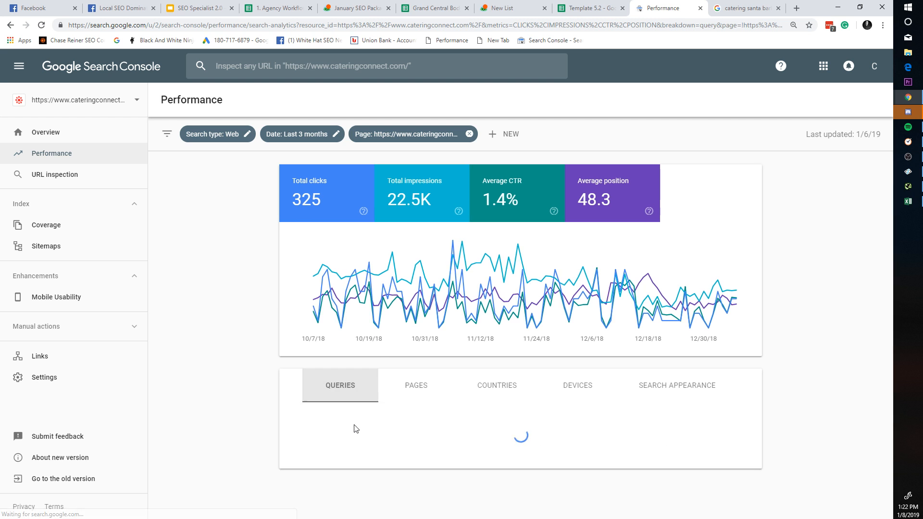
scroll(543, 365, "down", 2)
left_click(577, 358)
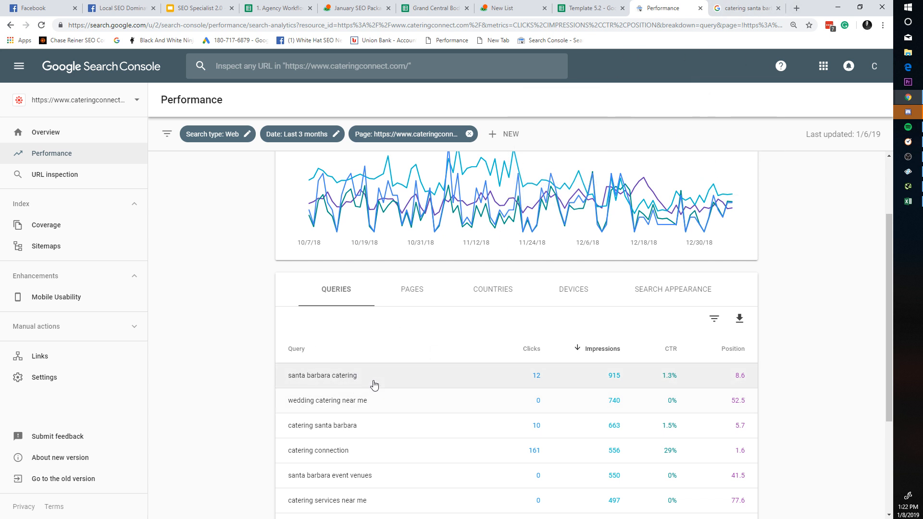
left_click_drag(373, 382, 282, 368)
key("ctrl+Tab")
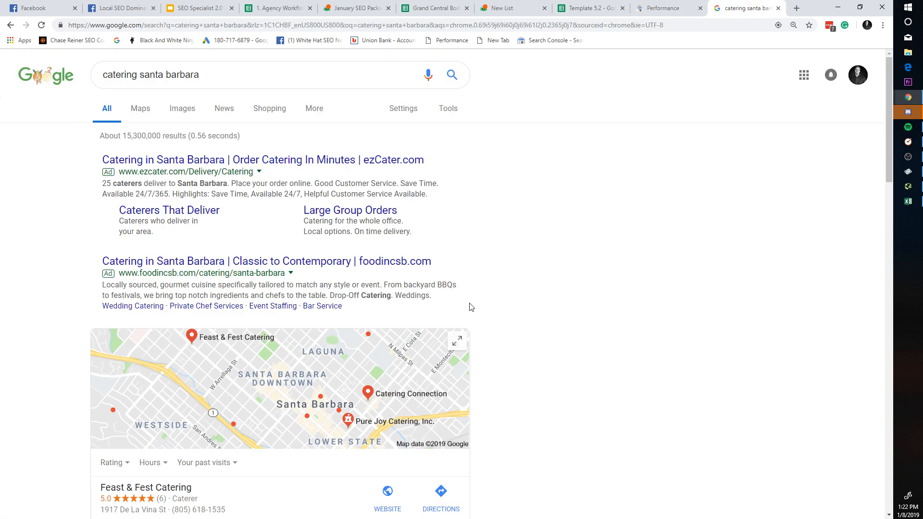
Step: Open the Catering Connection site and search its homepage for 'santa barbara catering'
scroll(287, 356, "down", 7)
scroll(214, 320, "down", 3)
scroll(212, 336, "up", 10)
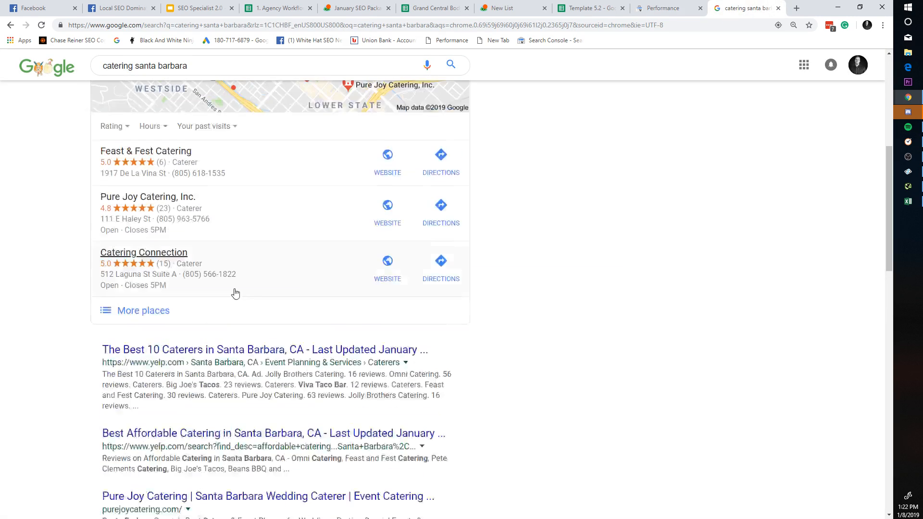
scroll(233, 313, "down", 10)
scroll(232, 317, "down", 5)
scroll(232, 337, "up", 2)
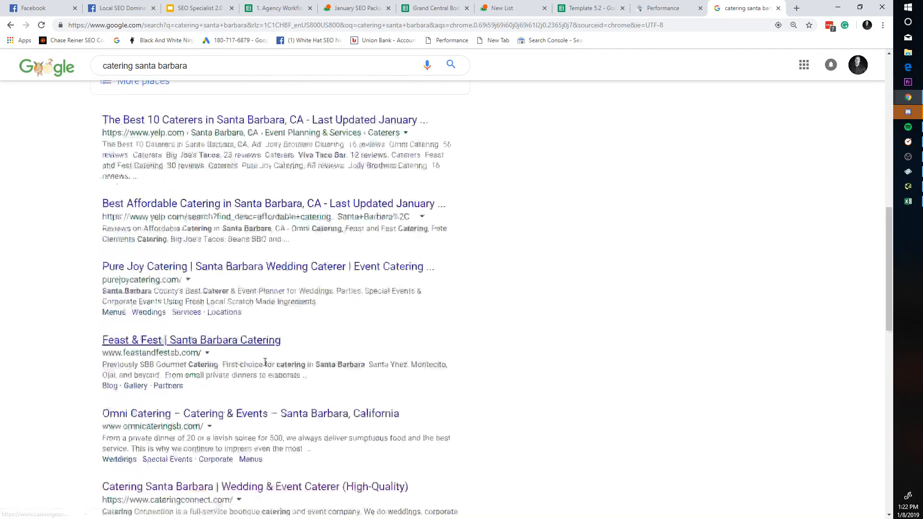
scroll(233, 370, "down", 1)
left_click(230, 379)
key("ctrl+f")
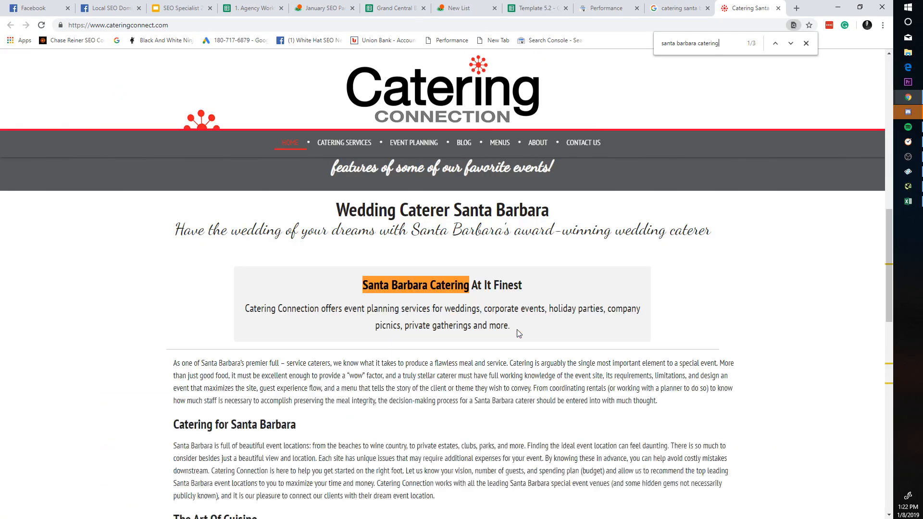
scroll(519, 318, "down", 5)
scroll(521, 296, "down", 10)
scroll(519, 288, "up", 15)
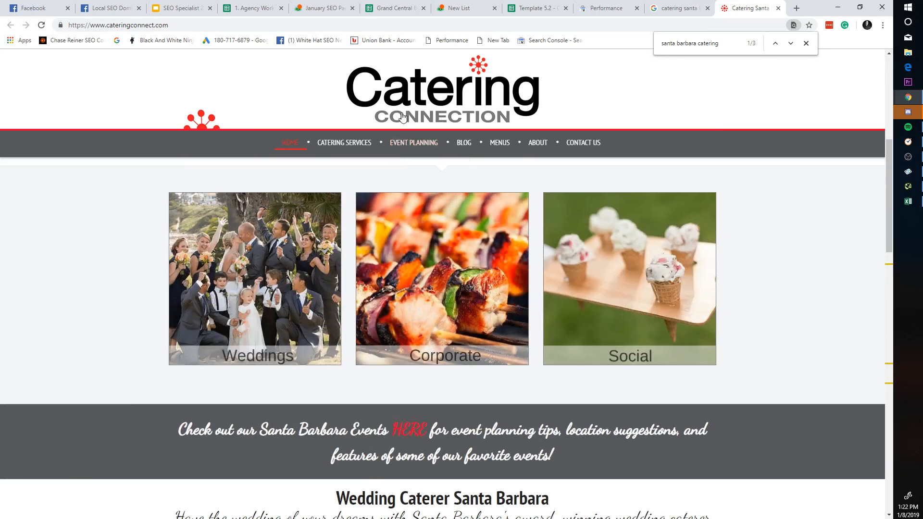
left_click(403, 117)
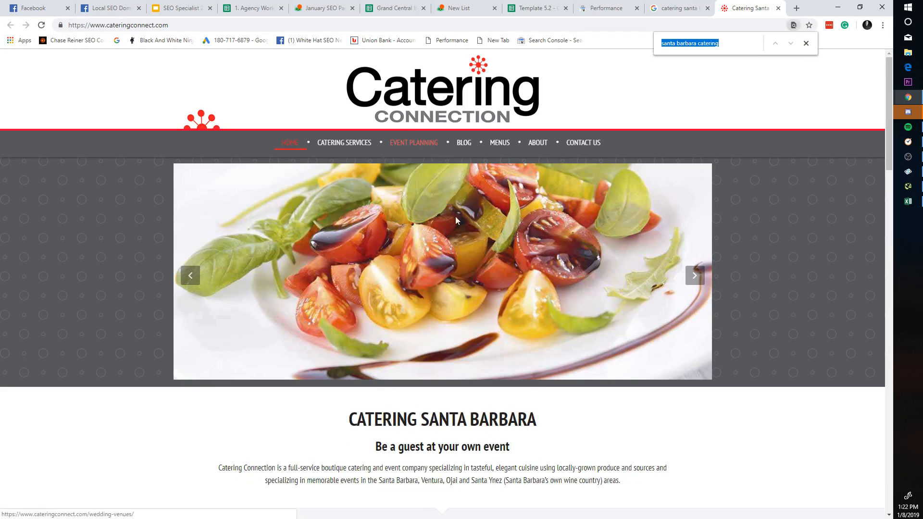
scroll(455, 217, "down", 10)
scroll(466, 274, "down", 3)
scroll(481, 217, "up", 9)
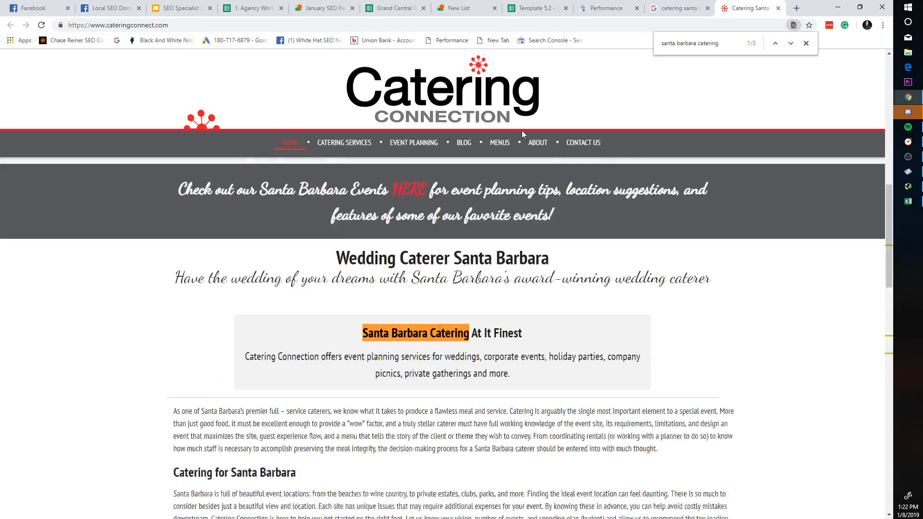
scroll(593, 54, "down", 3)
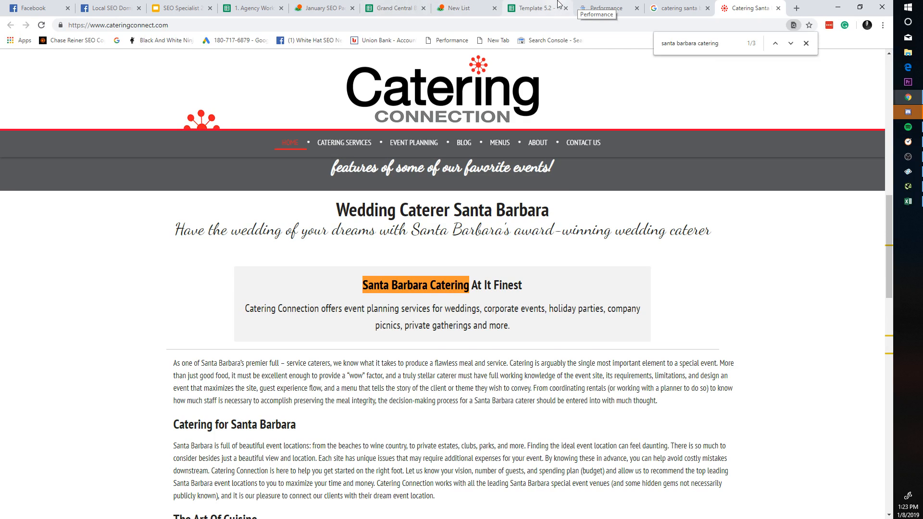
Step: Search the homepage for 'wedding catering near me', then trim it to 'wedding catering'
left_click(596, 6)
left_click_drag(284, 406, 406, 406)
key("ctrl+c")
left_click(742, 8)
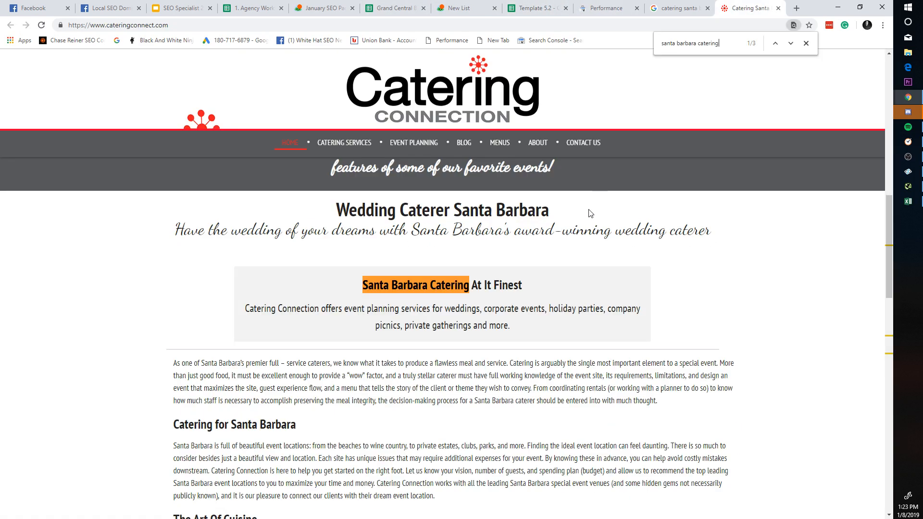
key("ctrl+v")
scroll(590, 283, "down", 15)
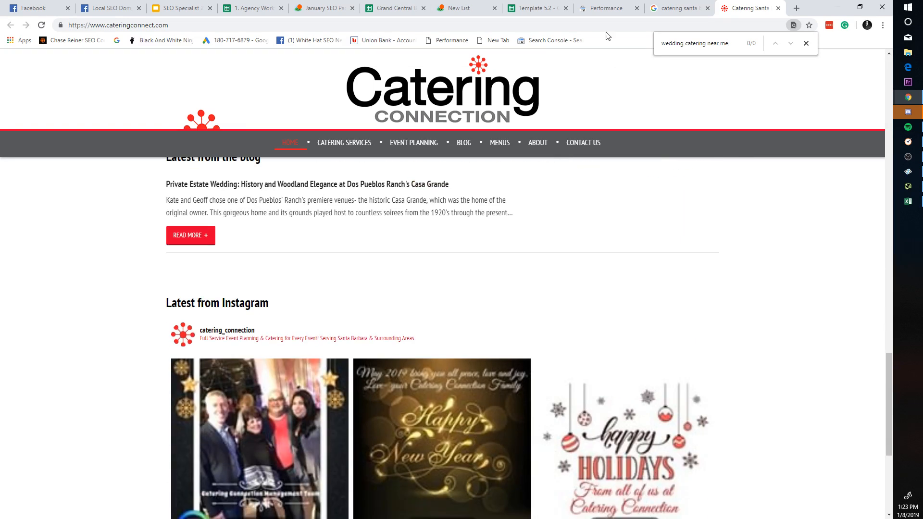
left_click(607, 8)
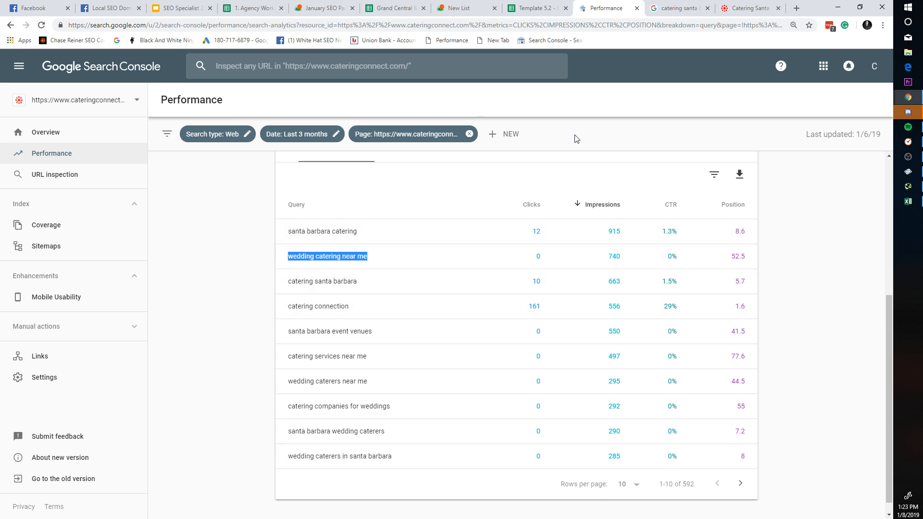
left_click(749, 7)
key("ctrl+f")
key("ctrl+v")
scroll(634, 92, "up", 5)
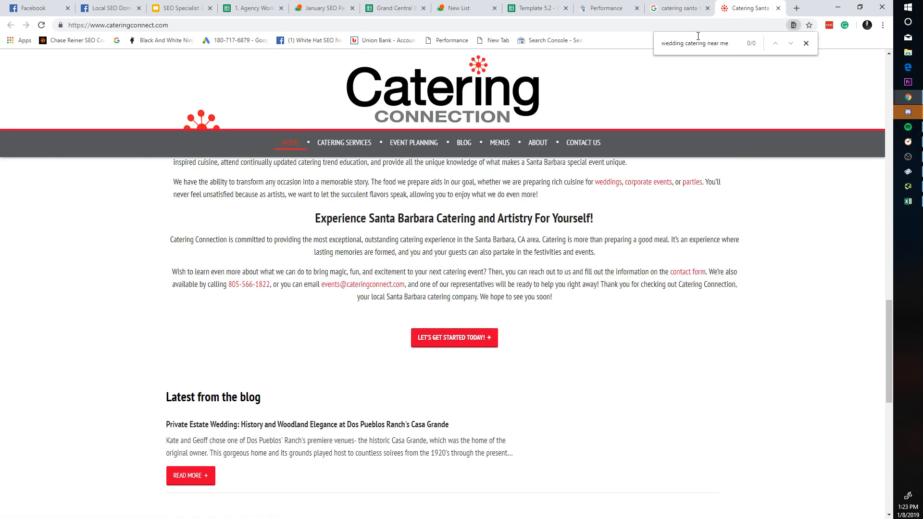
left_click_drag(707, 43, 818, 38)
key("BackSpace")
key("ctrl+f")
scroll(663, 240, "up", 10)
scroll(659, 266, "down", 8)
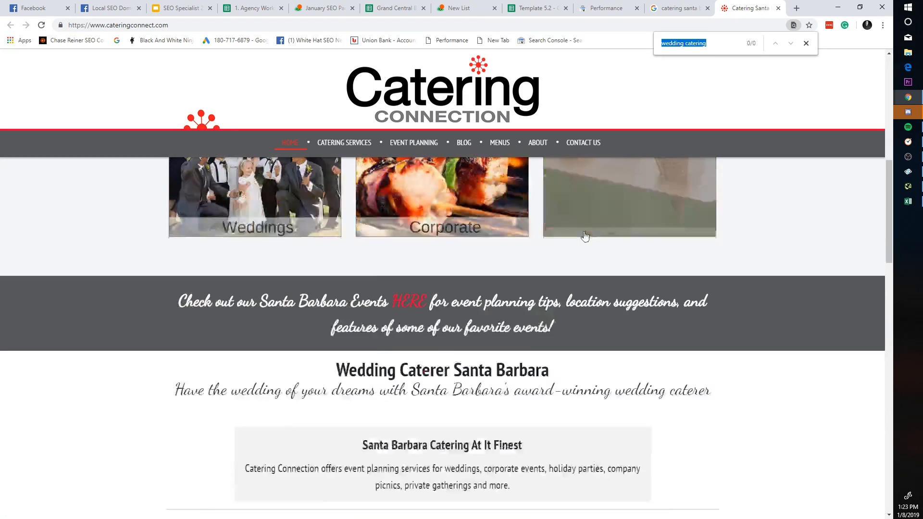
scroll(474, 217, "up", 5)
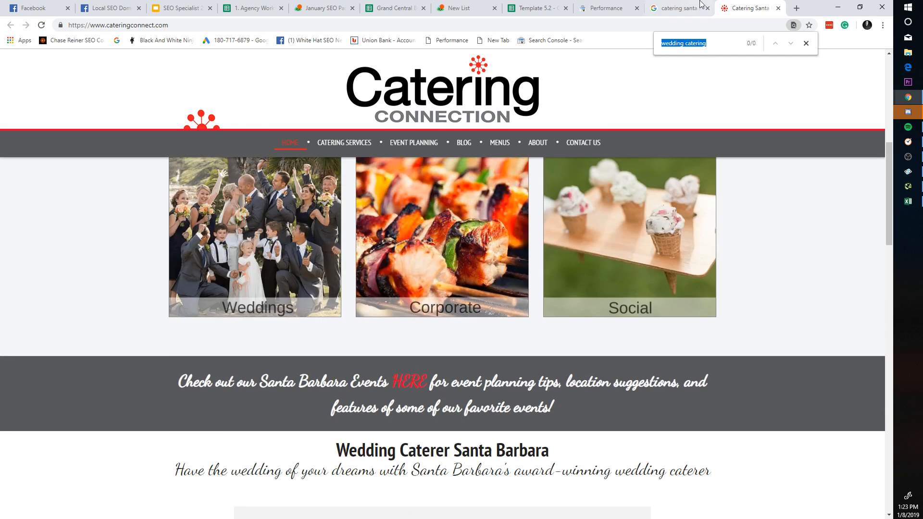
scroll(417, 361, "down", 2)
right_click(514, 272)
Step: Search the homepage for 'santa barbara event venues' and 'catering services near me'
left_click(666, 8)
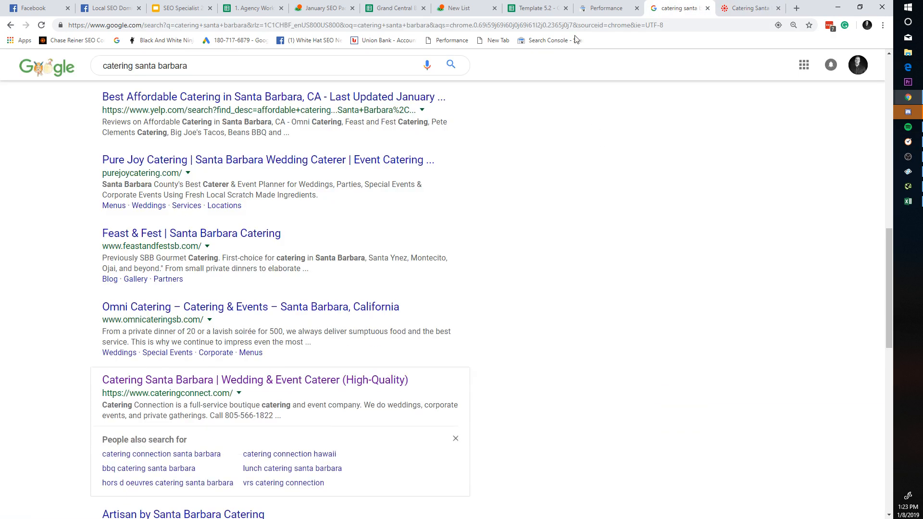
left_click(585, 12)
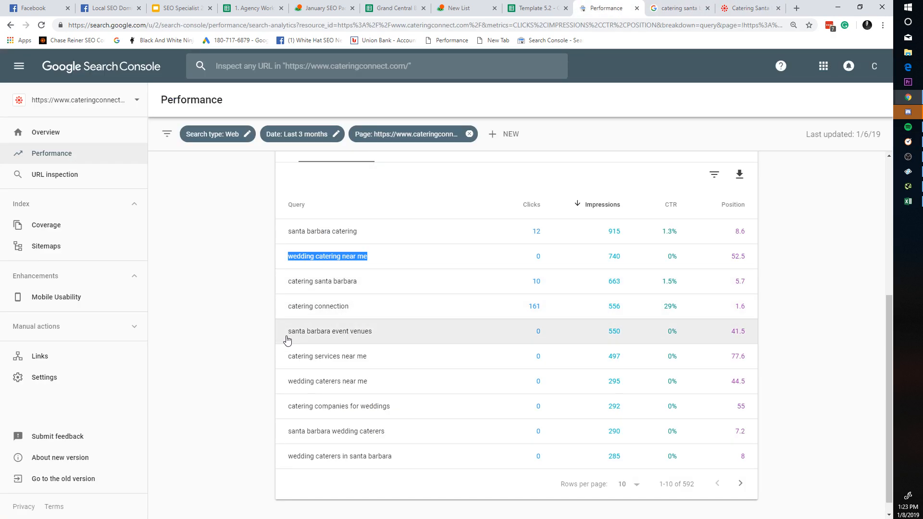
left_click_drag(287, 335, 387, 333)
key("ctrl+c")
left_click(738, 8)
key("ctrl+f")
key("ctrl+v")
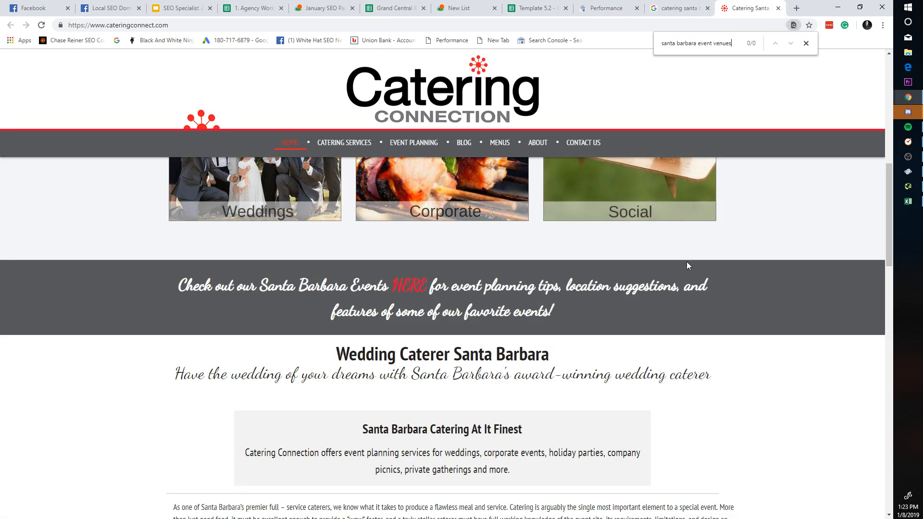
scroll(686, 262, "down", 9)
left_click(607, 8)
scroll(360, 274, "down", 1)
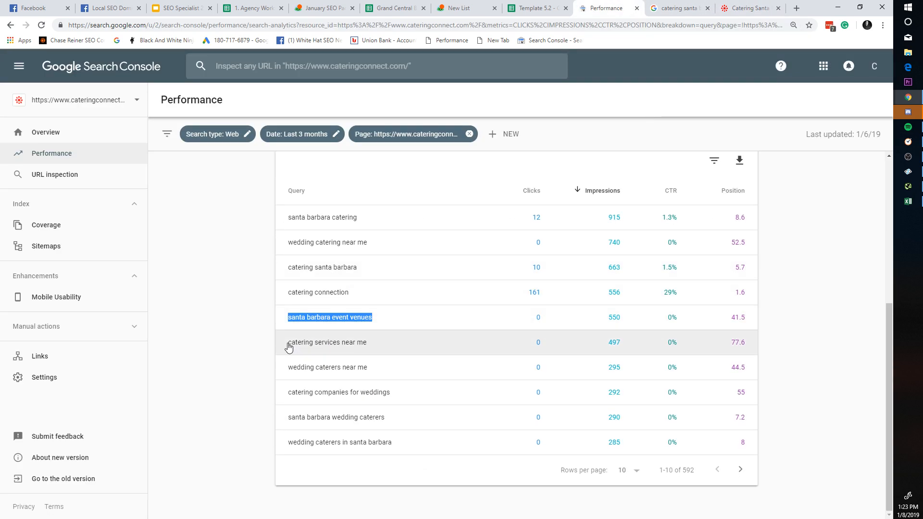
left_click_drag(289, 346, 398, 344)
key("ctrl+c")
left_click(738, 8)
key("ctrl+f")
key("ctrl+v")
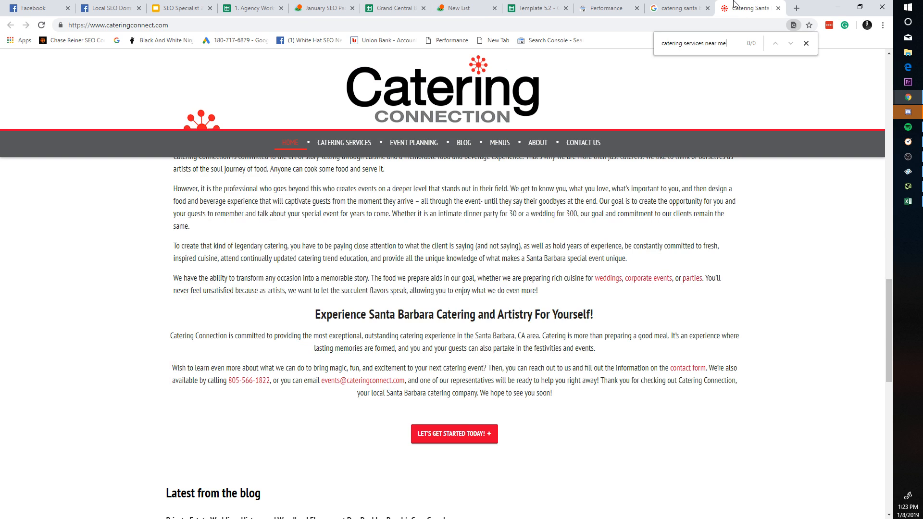
Step: Copy 'catering companies for weddings' from Search Console and search the homepage for it
left_click(607, 7)
left_click_drag(277, 369, 368, 369)
left_click(261, 404)
left_click_drag(289, 403, 431, 406)
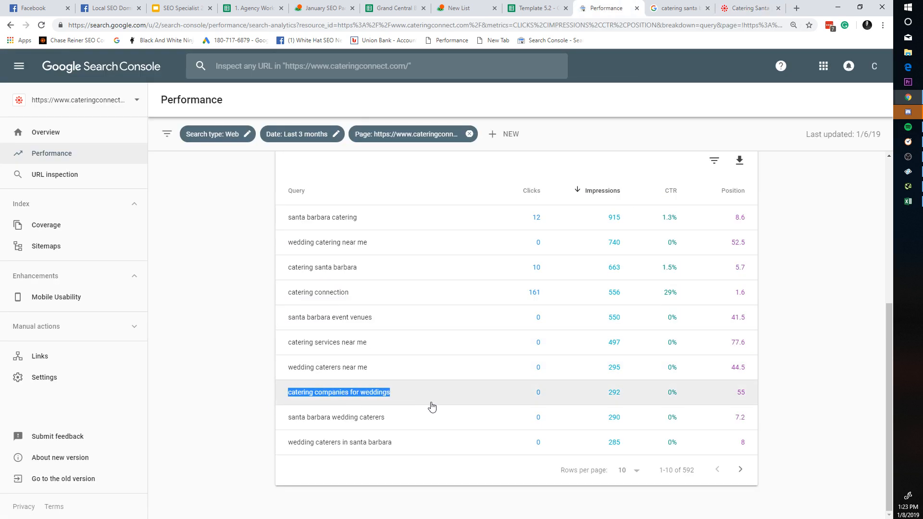
key("ctrl+c")
left_click(750, 8)
key("ctrl+f")
key("ctrl+v")
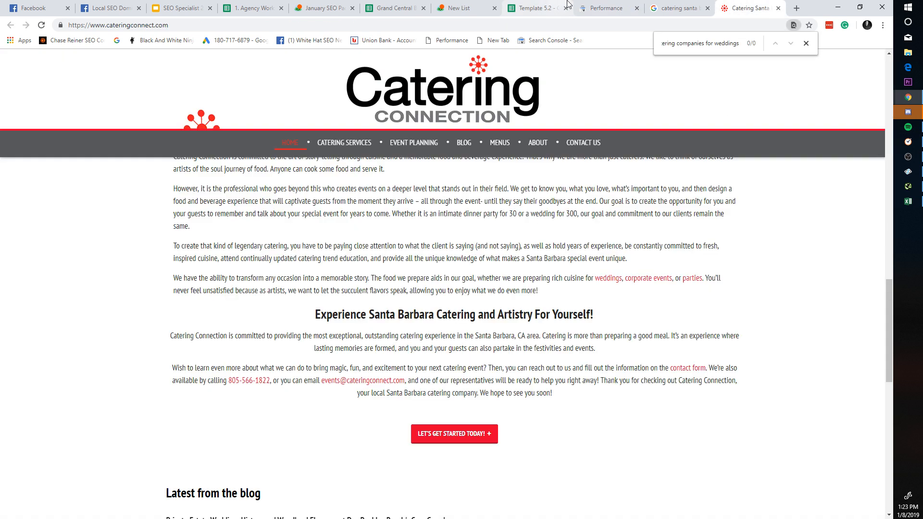
Step: Show more query rows per page in the Search Console report
left_click(607, 8)
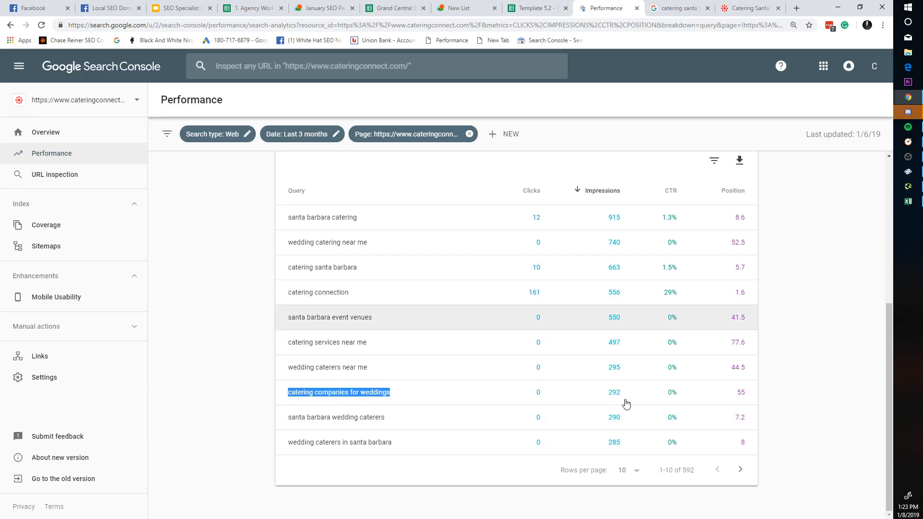
left_click(628, 470)
left_click(630, 477)
scroll(579, 290, "down", 10)
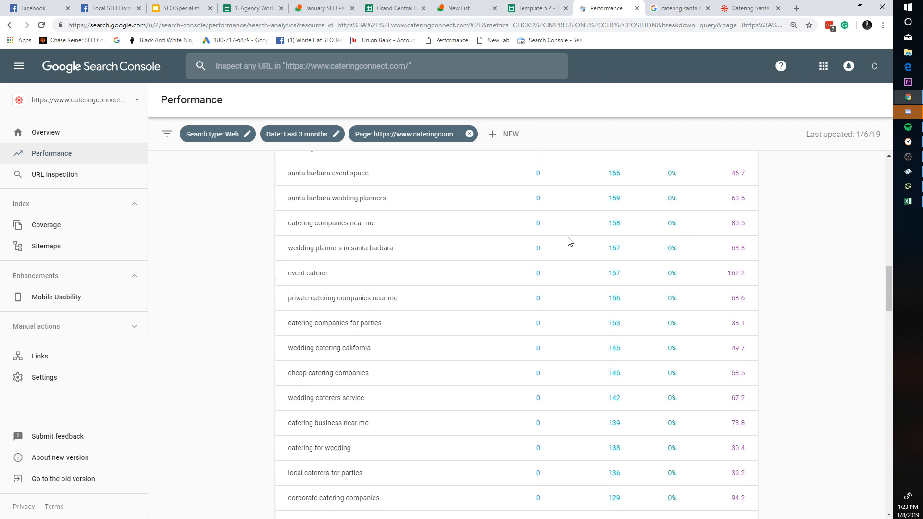
left_click(558, 6)
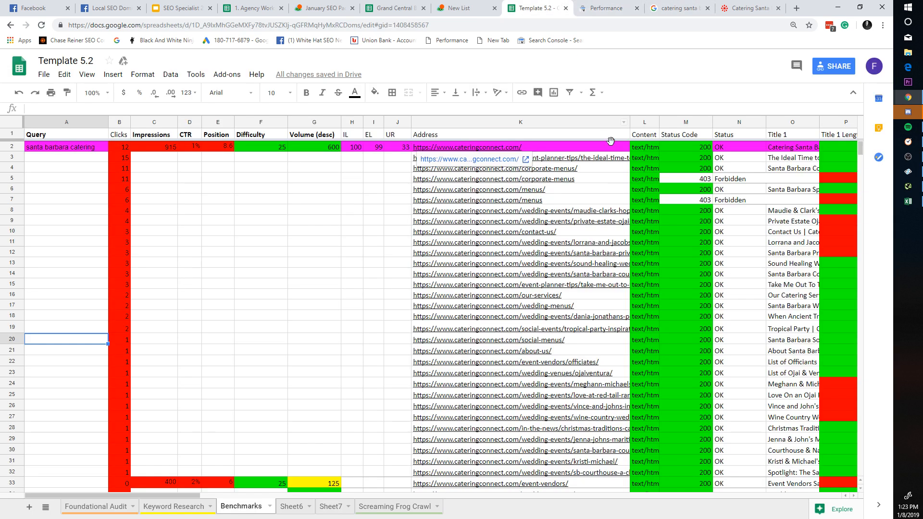
Step: Select cell H16 in the Benchmarks sheet, then open a new browser tab
left_click(346, 298)
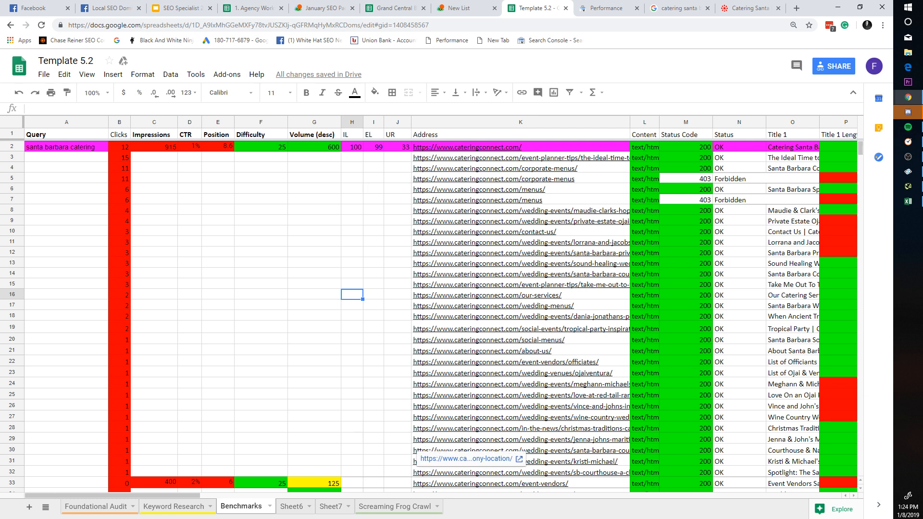
key("ctrl+t")
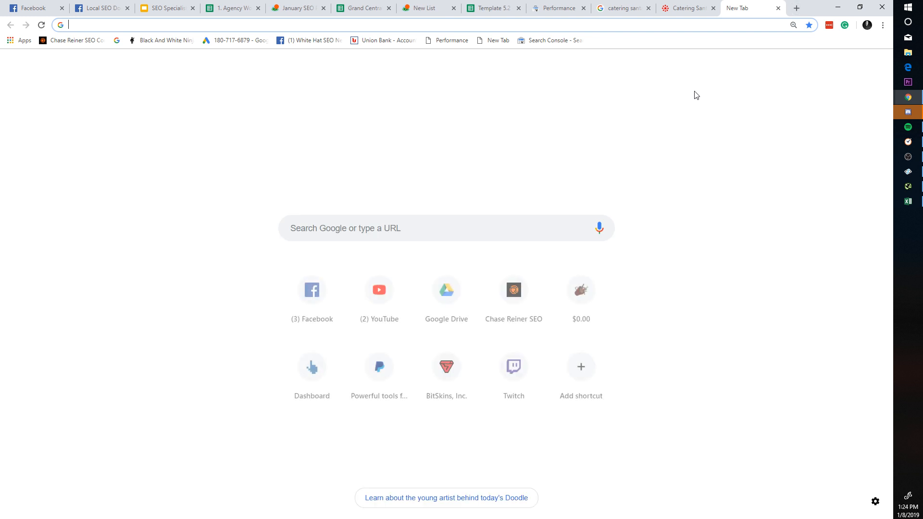
Step: Load chasereiner.com and view the SEO Pro Bundle page from the SEO Courses menu
type("c")
key("Return")
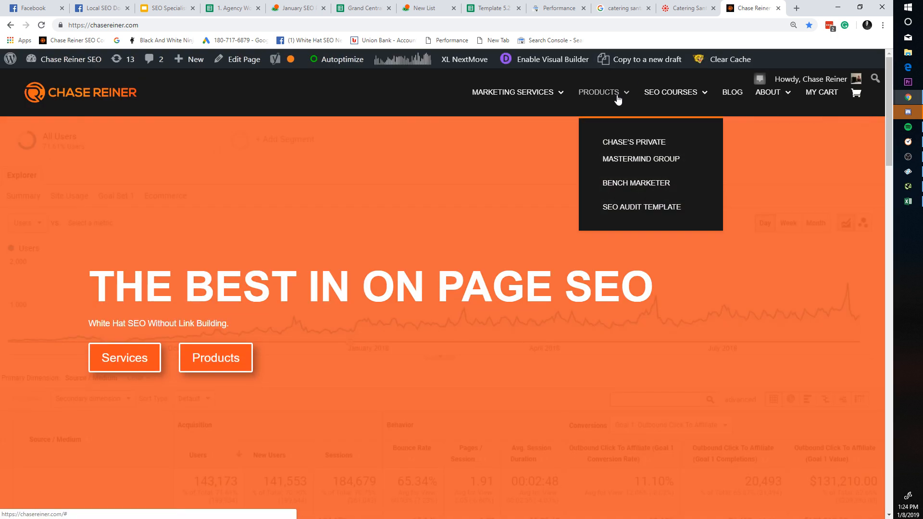
mouse_move(673, 92)
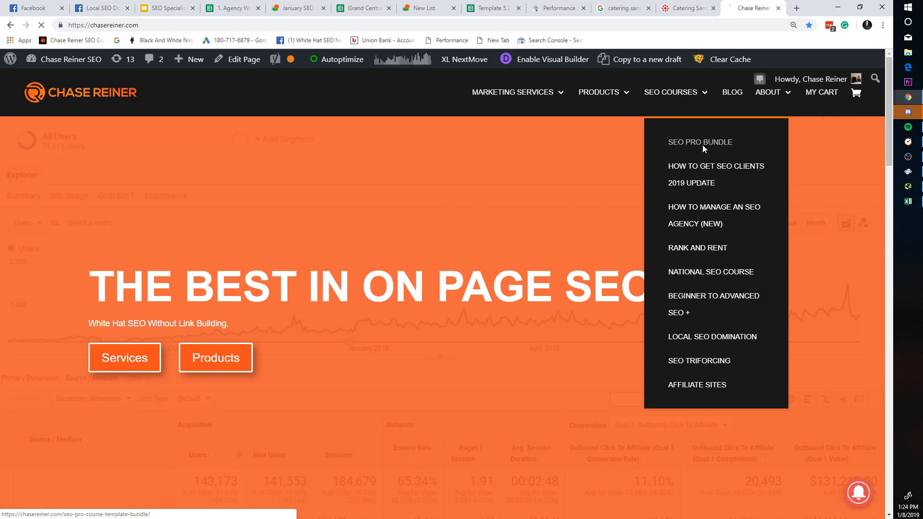
left_click(703, 146)
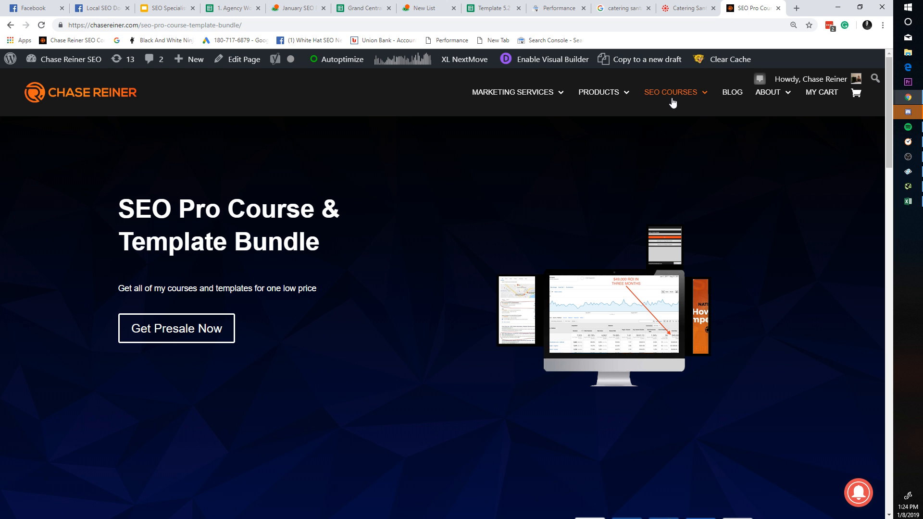
scroll(671, 123, "down", 6)
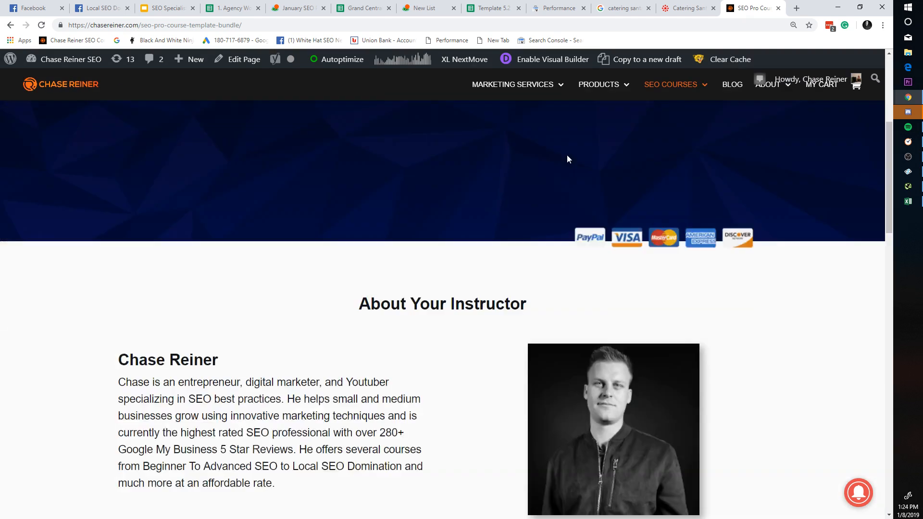
scroll(567, 160, "up", 6)
Step: Close the SEO Pro Course tab and the find bar, then bring Discord forward
left_click(778, 8)
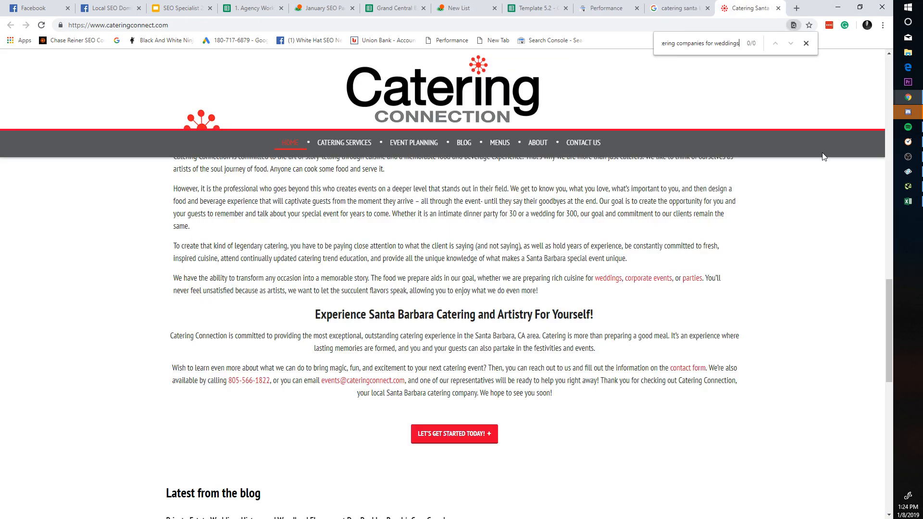
left_click(806, 44)
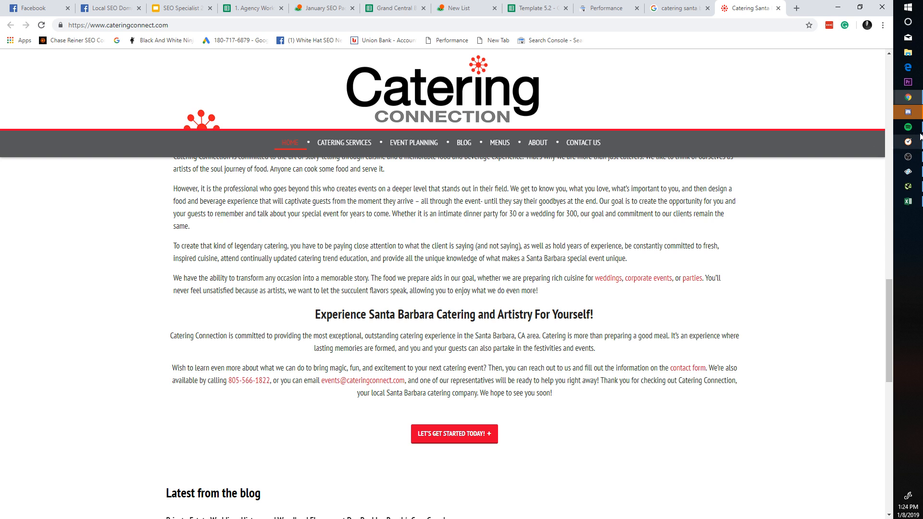
mouse_move(910, 113)
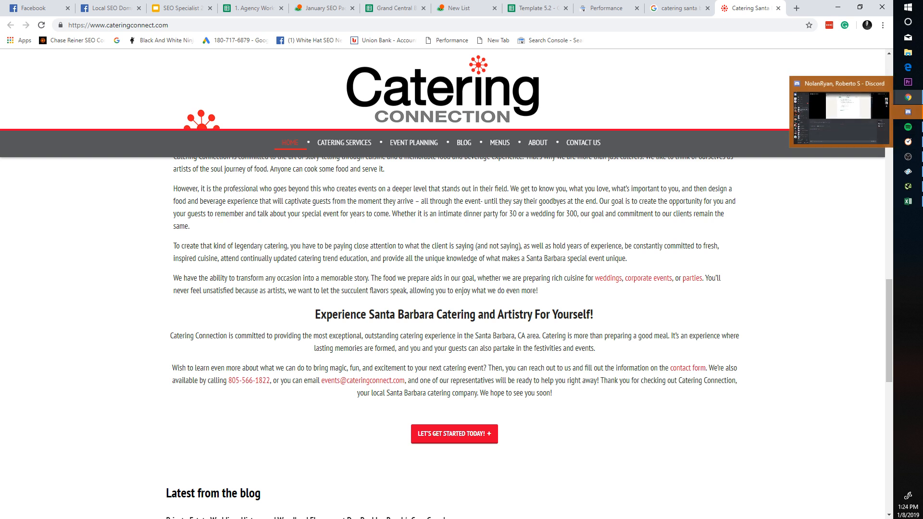
left_click(908, 112)
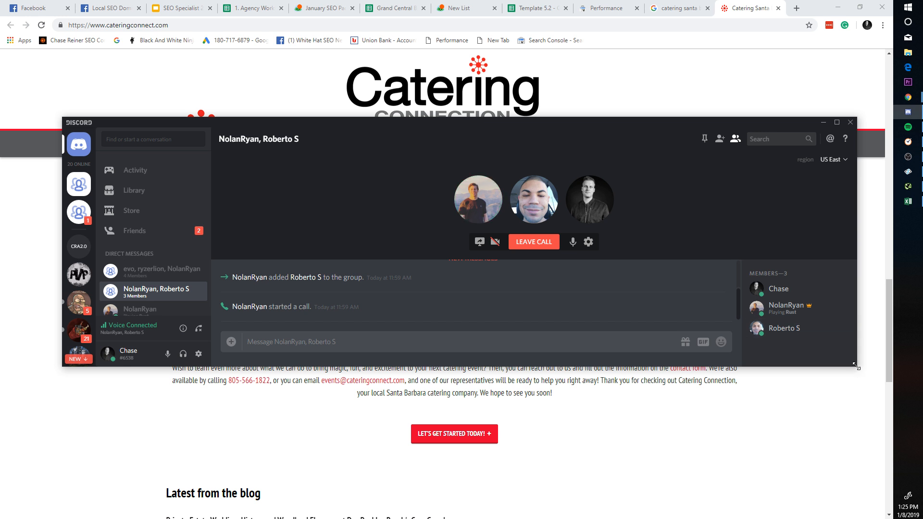
Step: Enlarge the Discord call window and add evo to the group call
left_click_drag(860, 371, 867, 489)
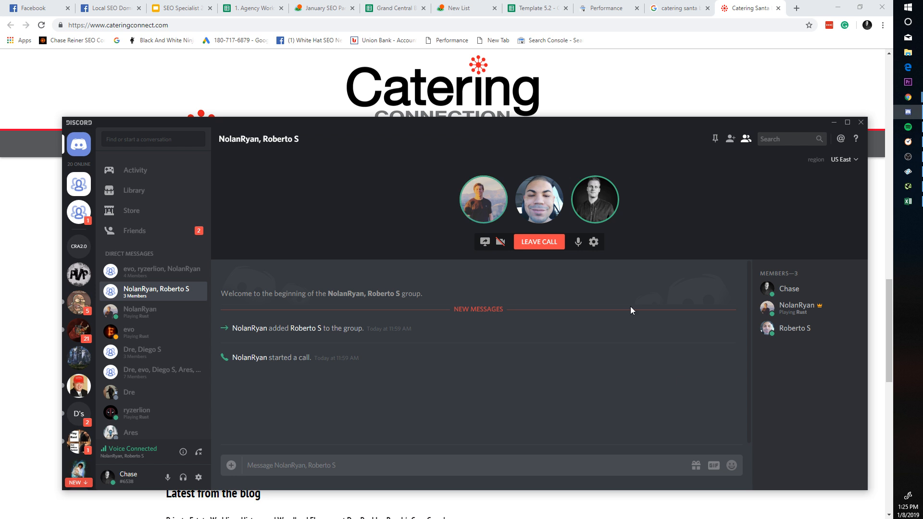
left_click_drag(598, 118, 599, 71)
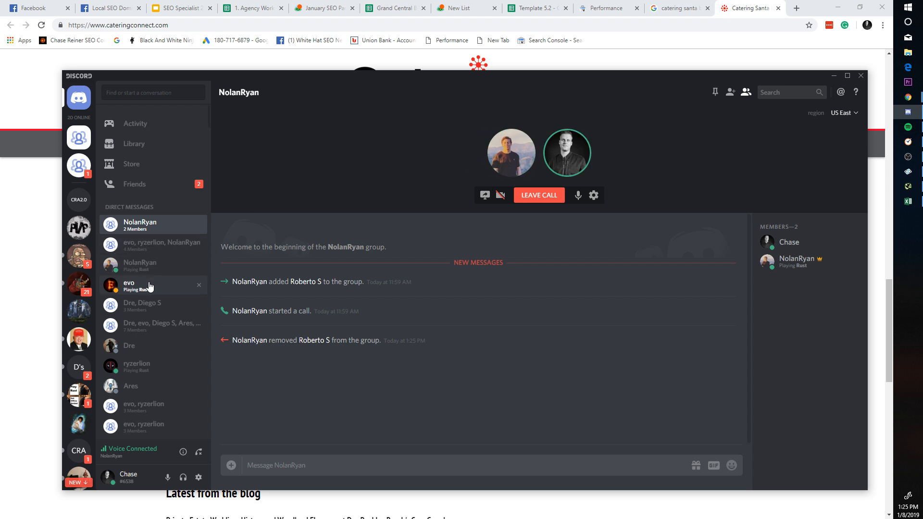
left_click(732, 94)
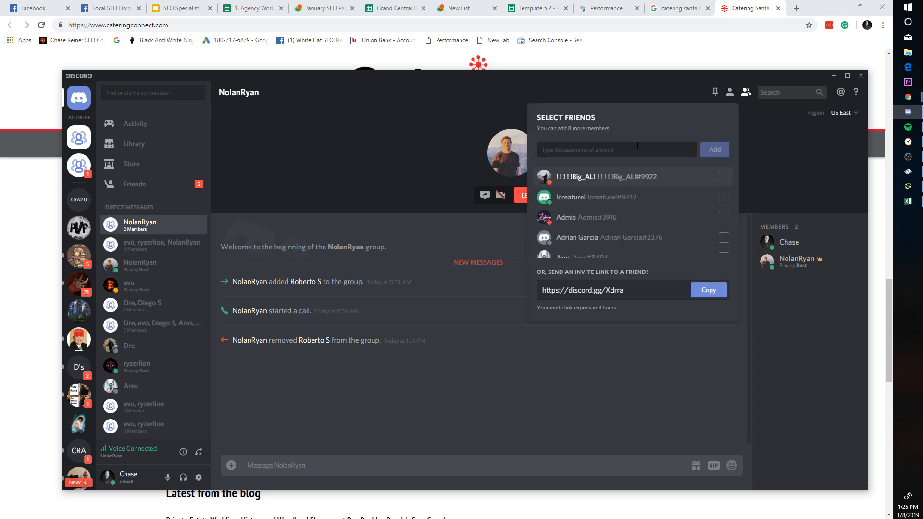
type("ev")
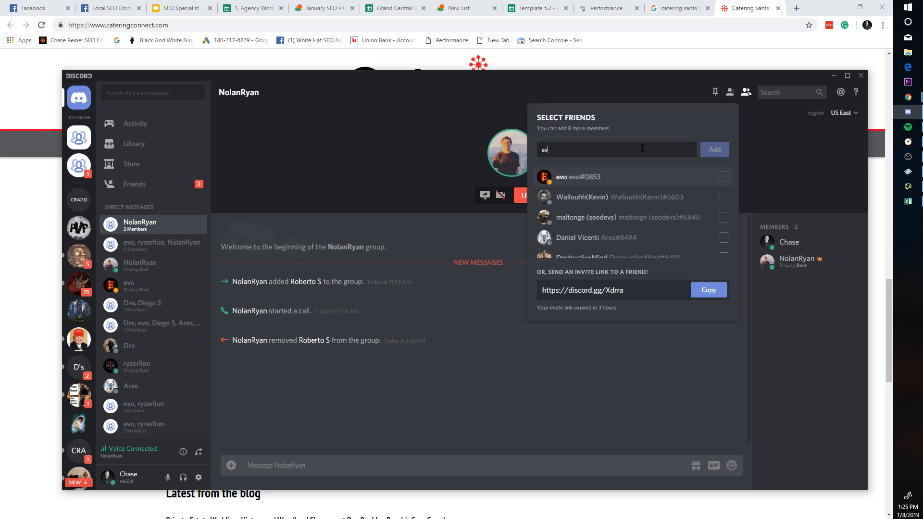
left_click(645, 175)
left_click(715, 149)
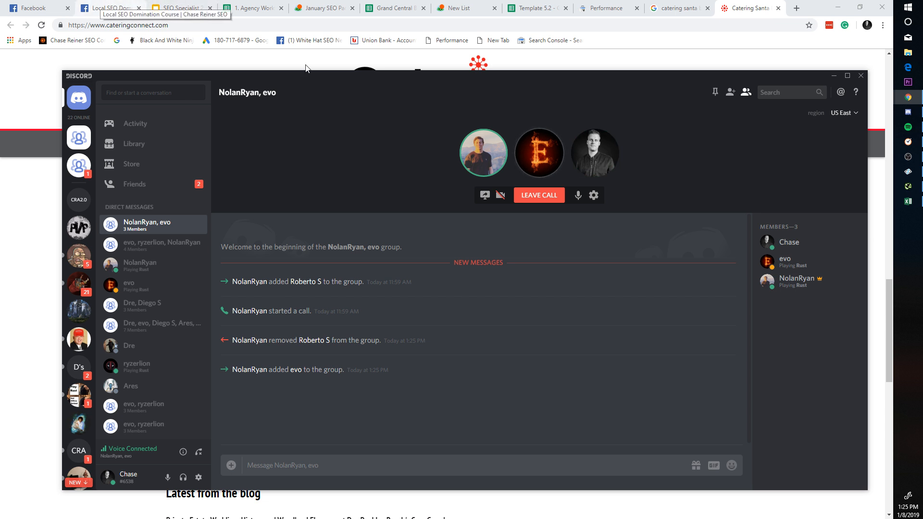
Step: Dismiss the stray flyouts and drag the Discord window off the right edge of the screen
left_click(687, 171)
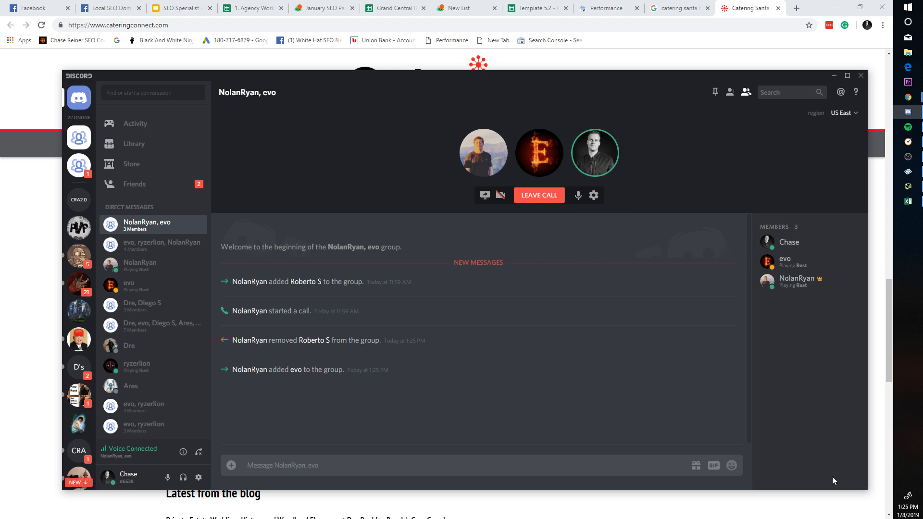
left_click(912, 508)
left_click(649, 297)
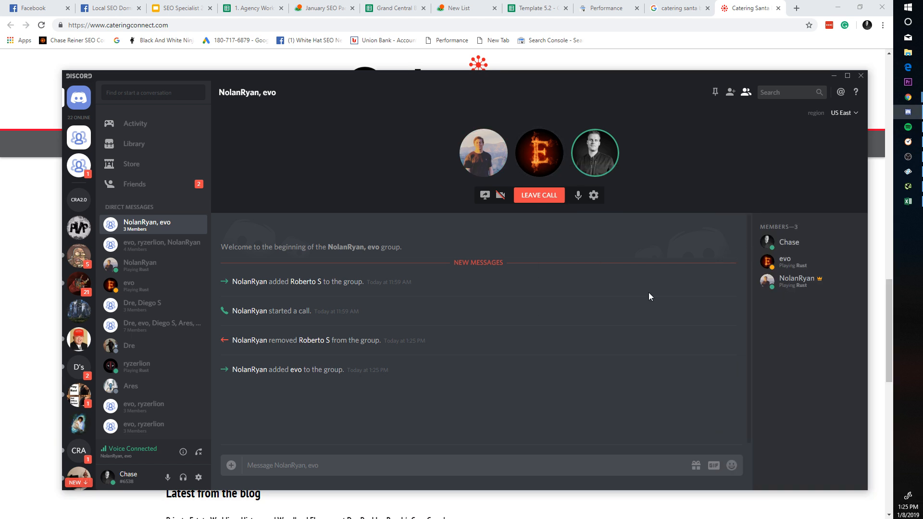
right_click(548, 131)
left_click(496, 220)
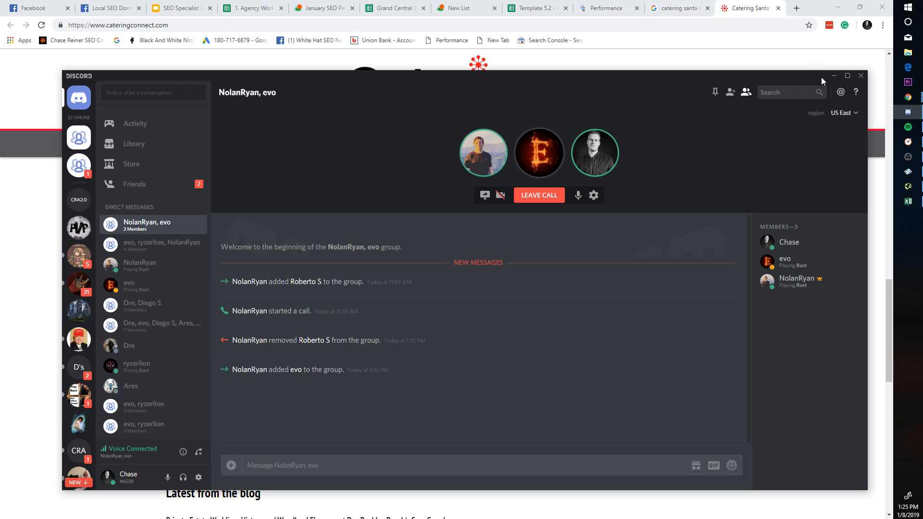
left_click_drag(543, 139, 716, 103)
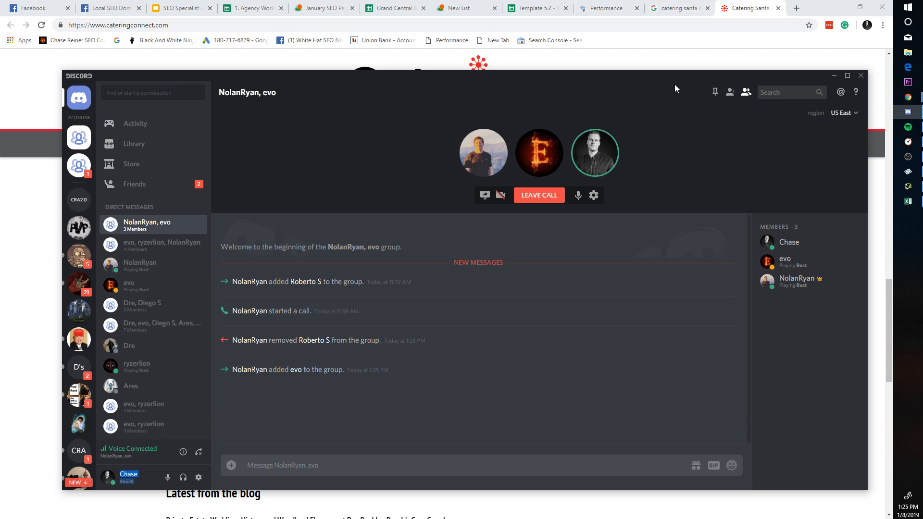
left_click_drag(675, 78, 922, 57)
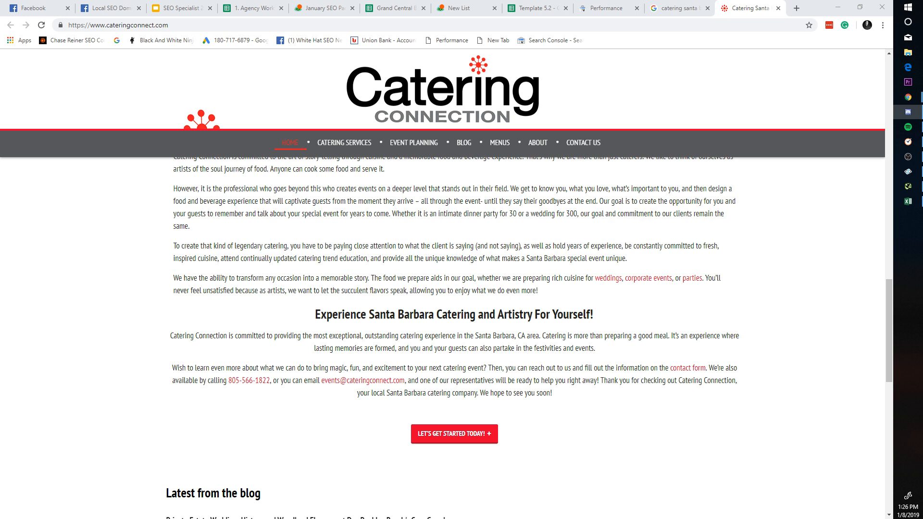
Step: Close the Catering Connection and Google search tabs and go to the Template 5.2 spreadsheet
left_click(777, 8)
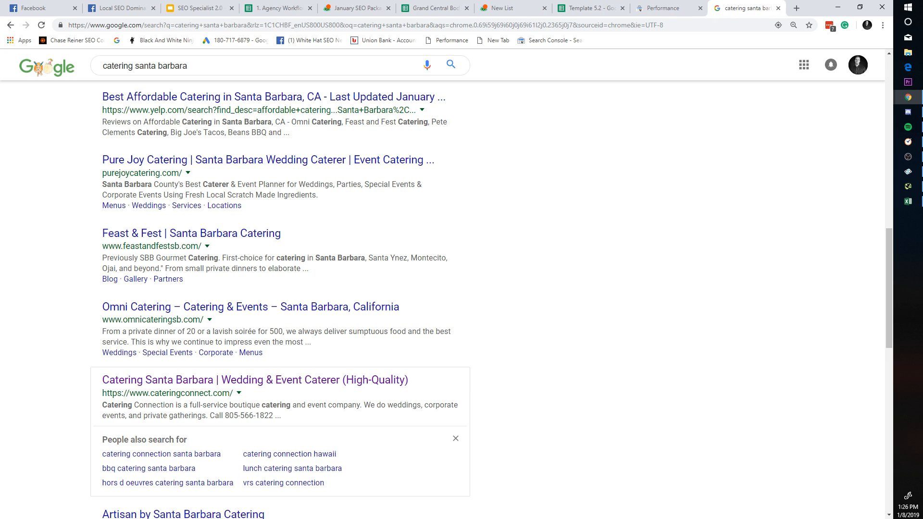
left_click(778, 8)
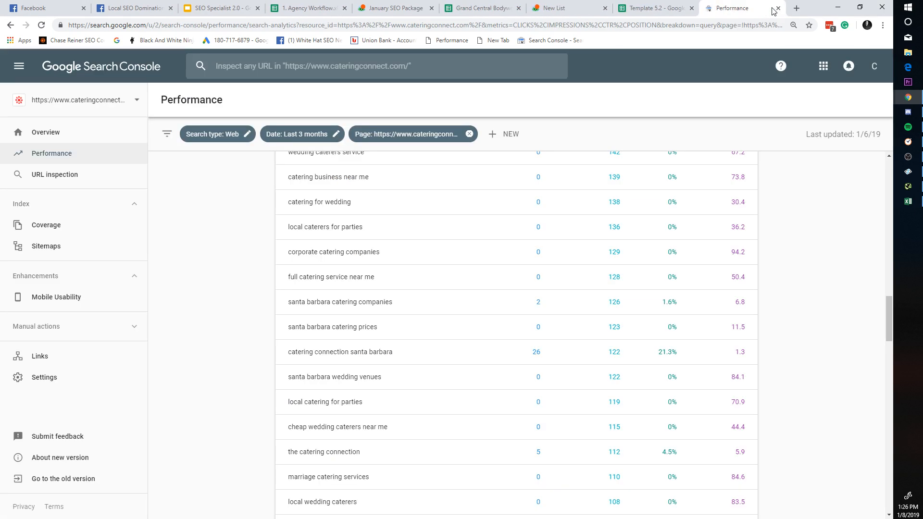
left_click(288, 8)
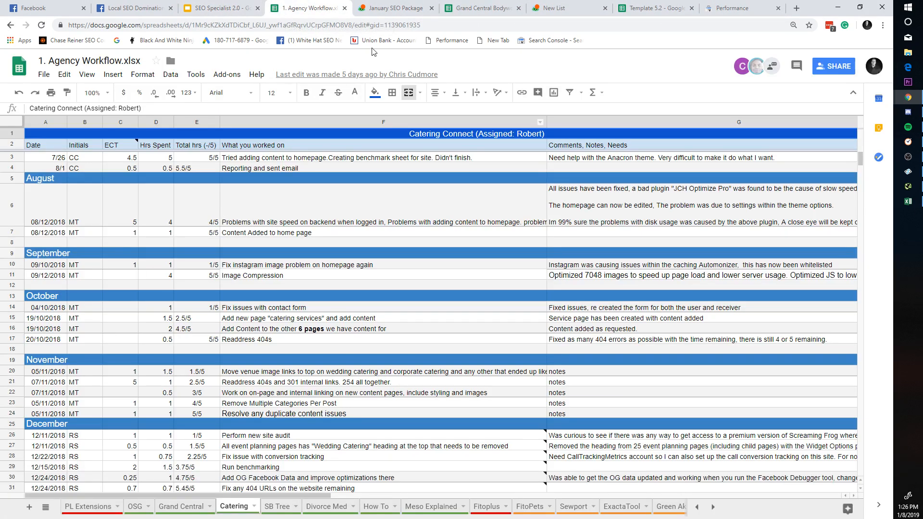
left_click(395, 8)
left_click(473, 7)
left_click(557, 7)
left_click(640, 6)
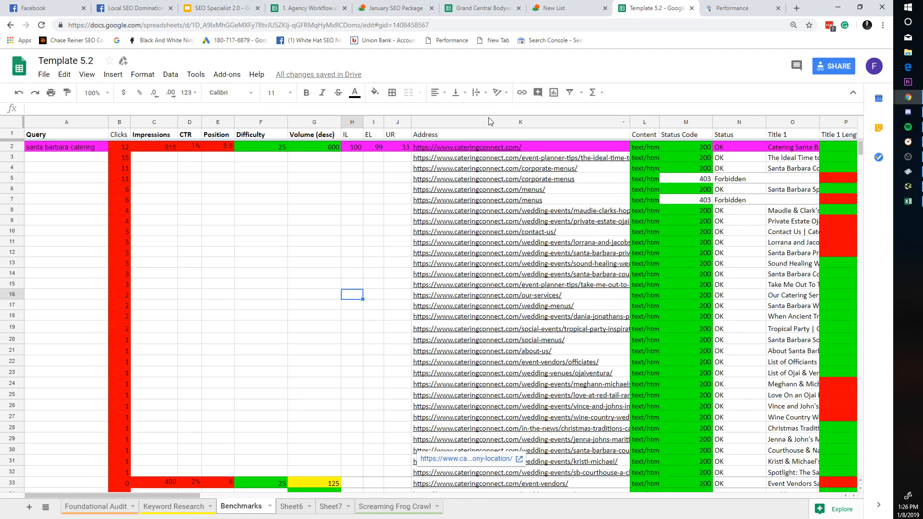
scroll(360, 220, "down", 3)
scroll(385, 204, "up", 3)
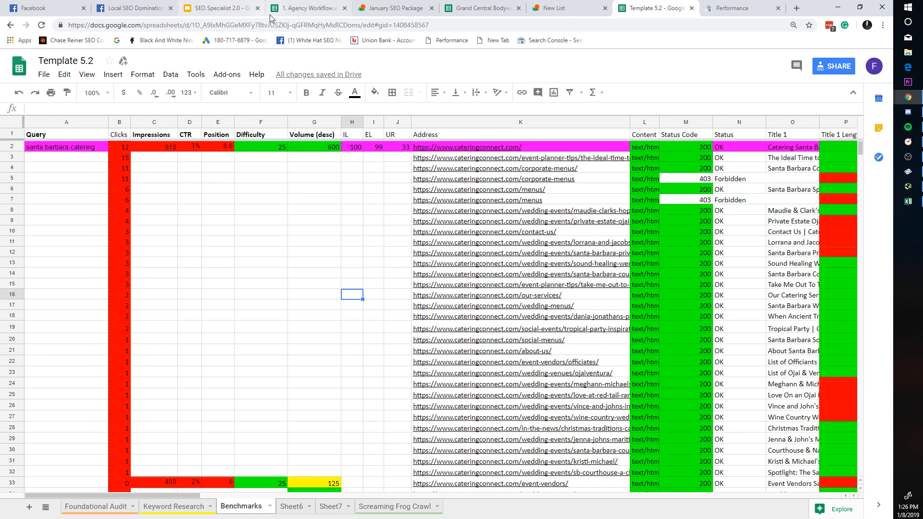
Step: Paste the Google Drive folder address into the address bar and load it
left_click(286, 24)
type("sa")
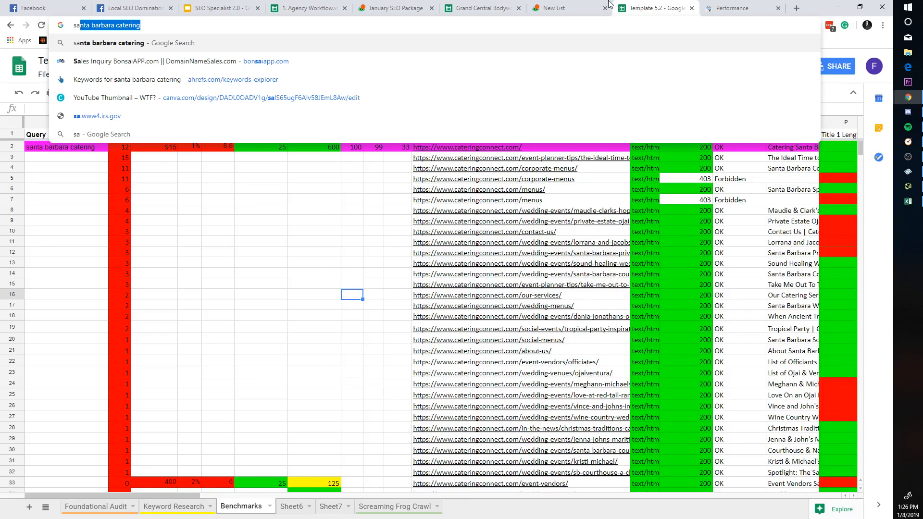
left_click(607, 3)
left_click(630, 3)
key("ctrl+a")
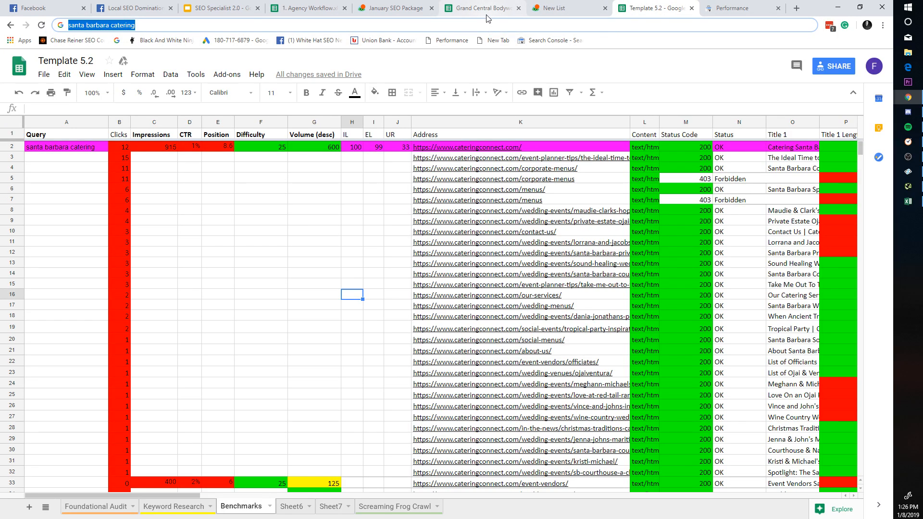
key("BackSpace")
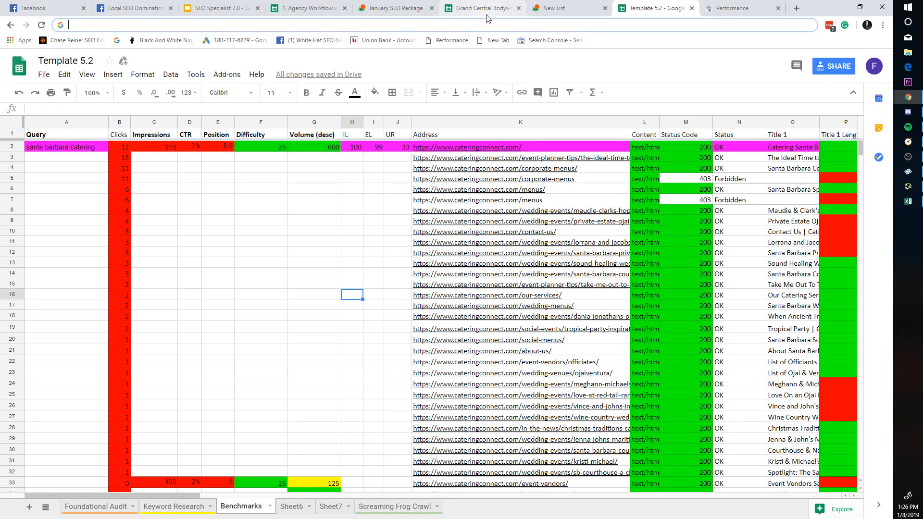
key("Return")
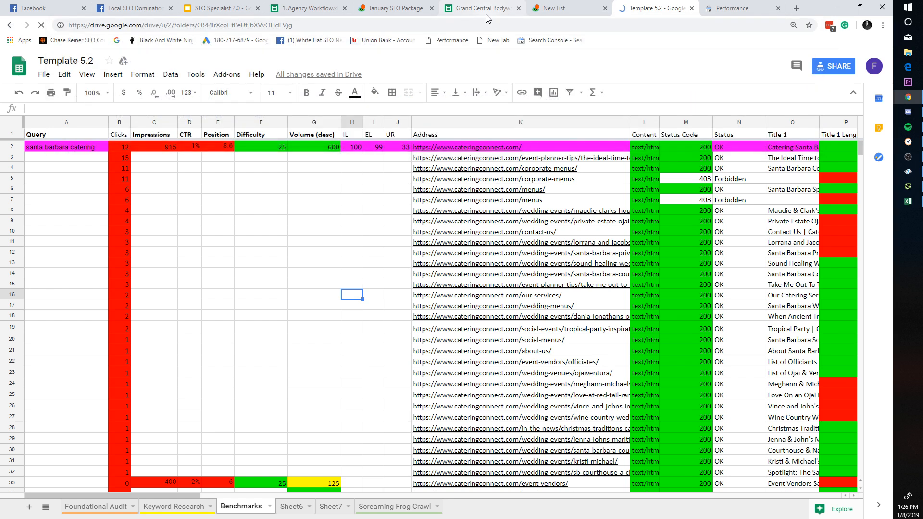
Step: Switch Google Drive to the second account that has access
left_click(356, 291)
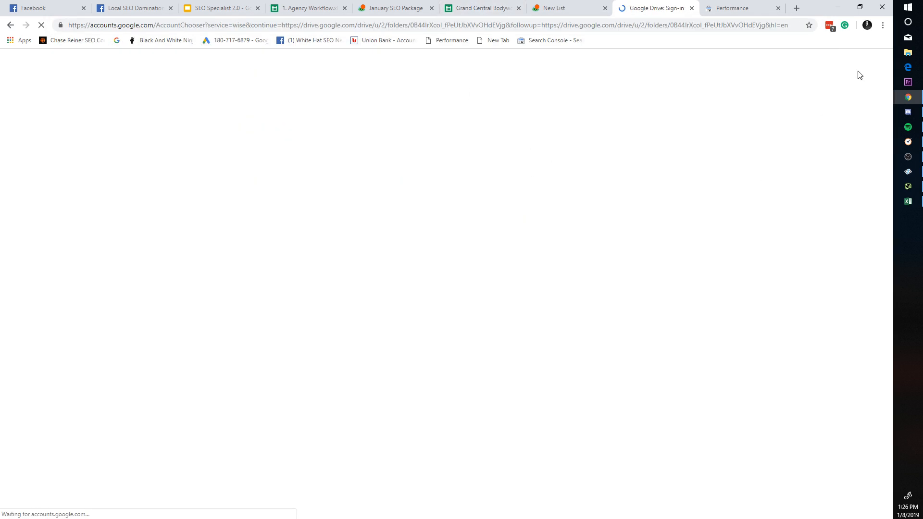
left_click(423, 287)
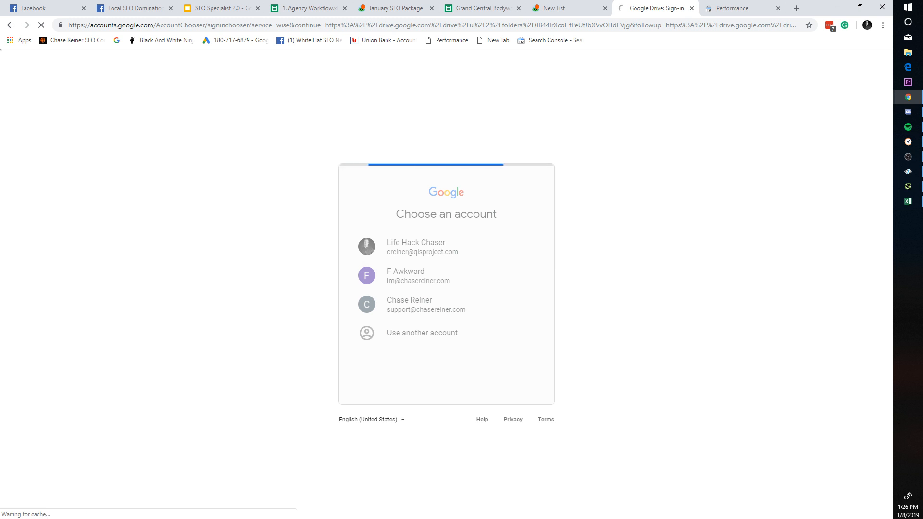
left_click(371, 292)
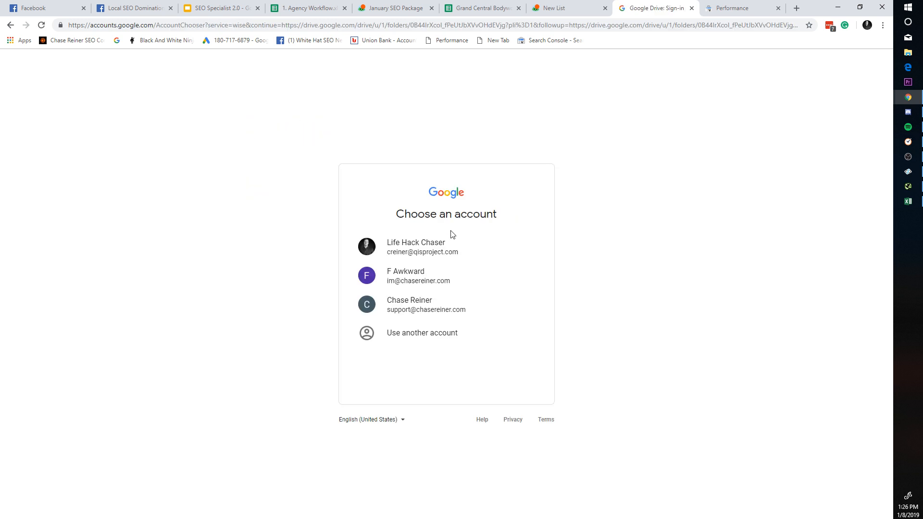
left_click(453, 249)
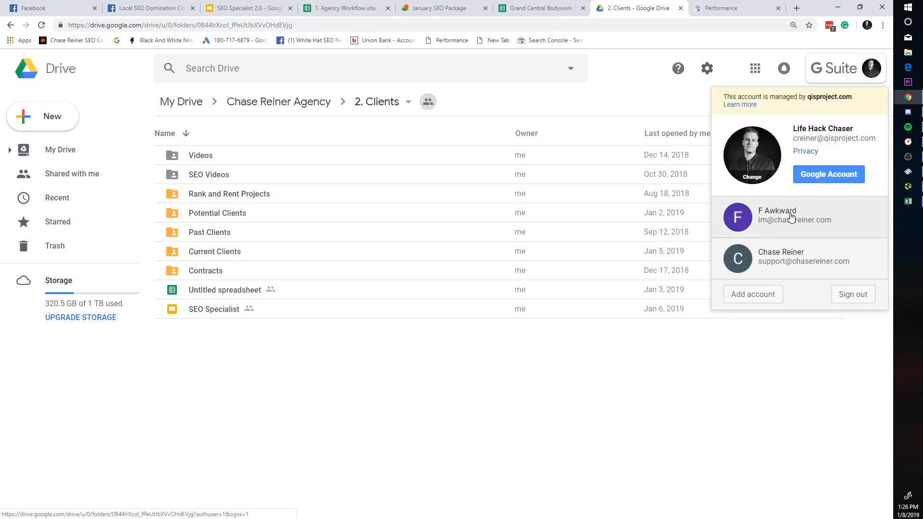
left_click(788, 215)
Step: Close the Clients tab and open the Copy of SEO Roadmap spreadsheet from Quick Access
left_click(605, 9)
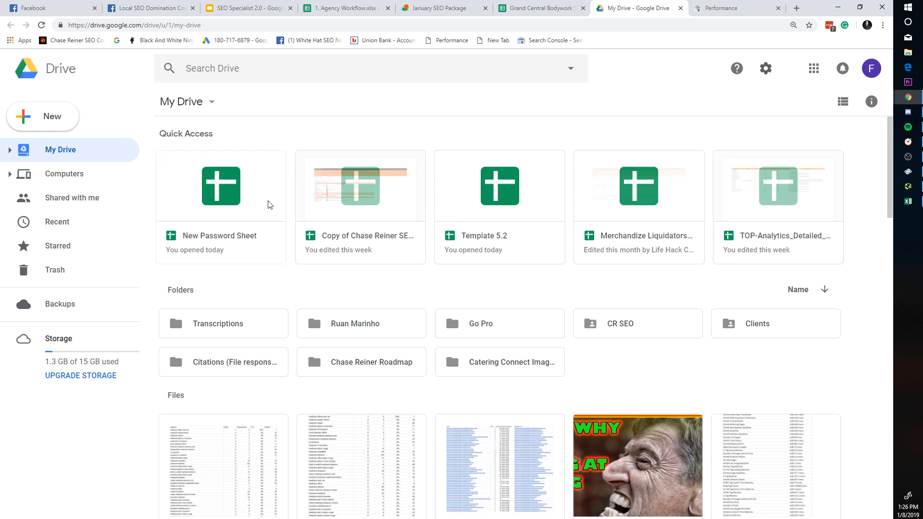
double_click(365, 208)
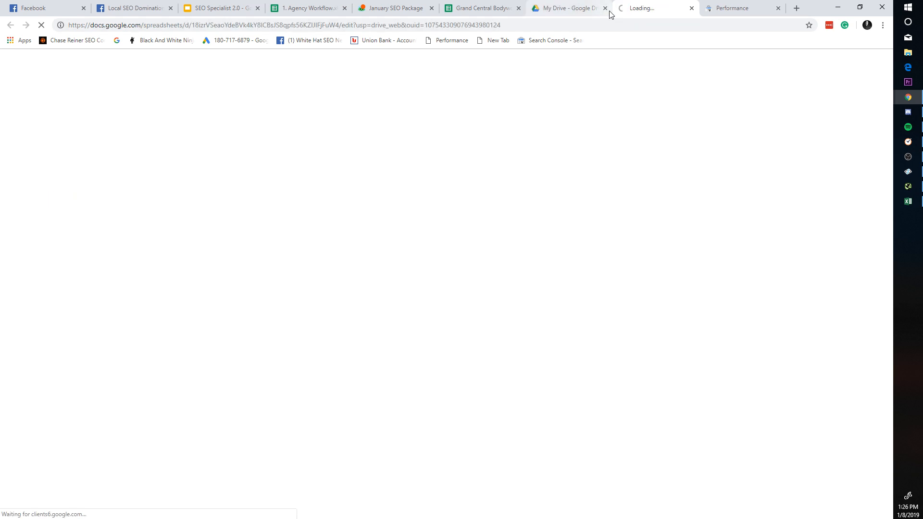
left_click(610, 15)
left_click(605, 8)
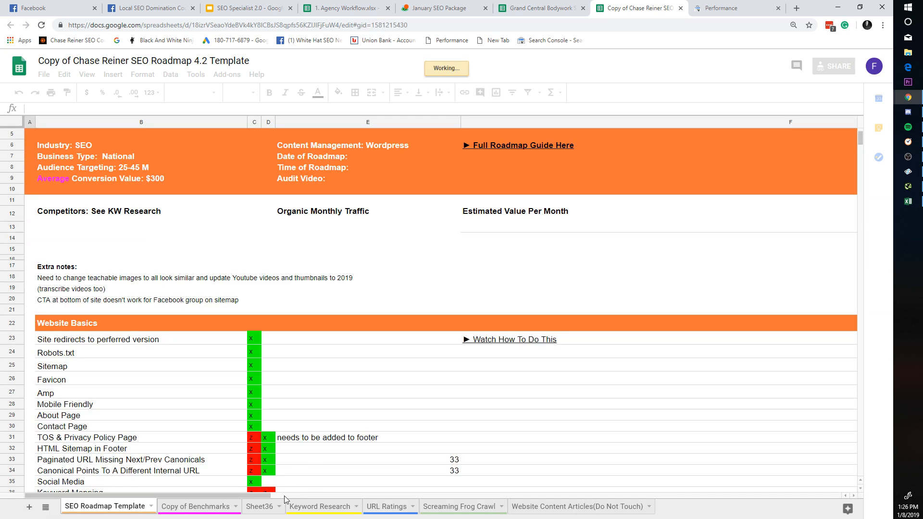
left_click(210, 507)
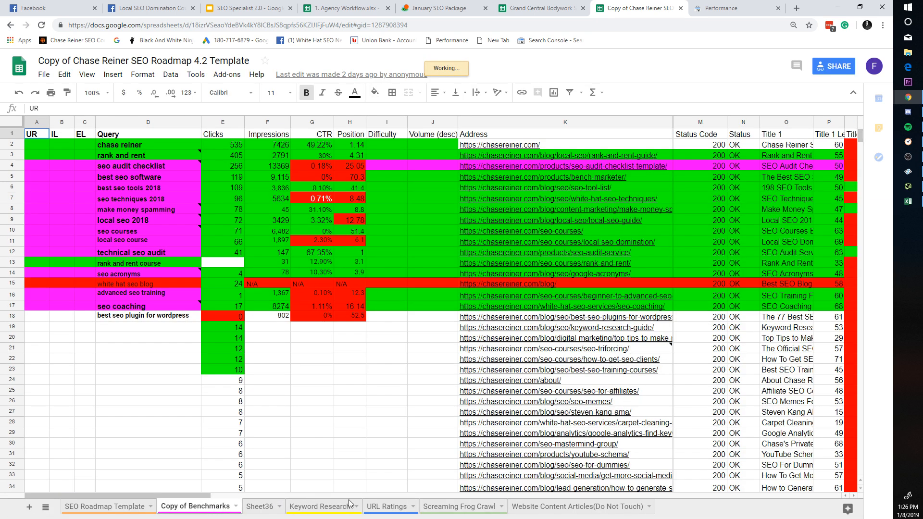
left_click(269, 505)
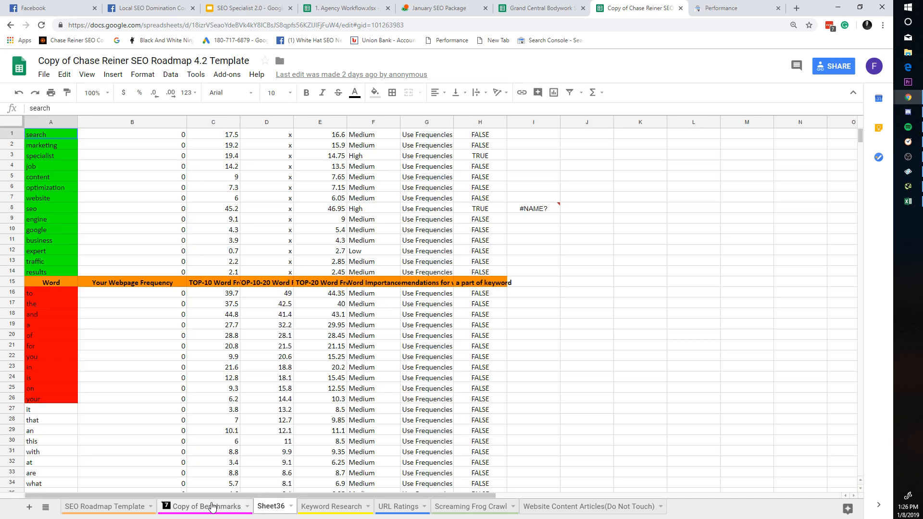
left_click(212, 507)
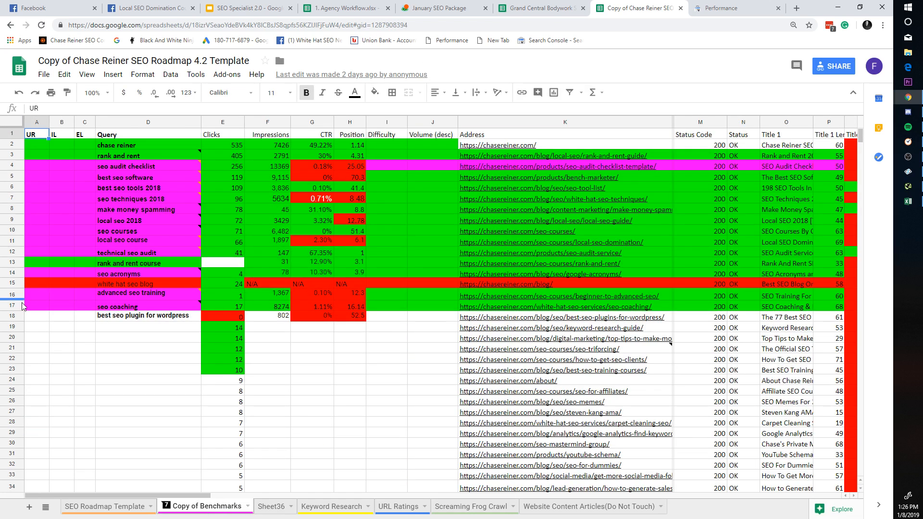
left_click(19, 317)
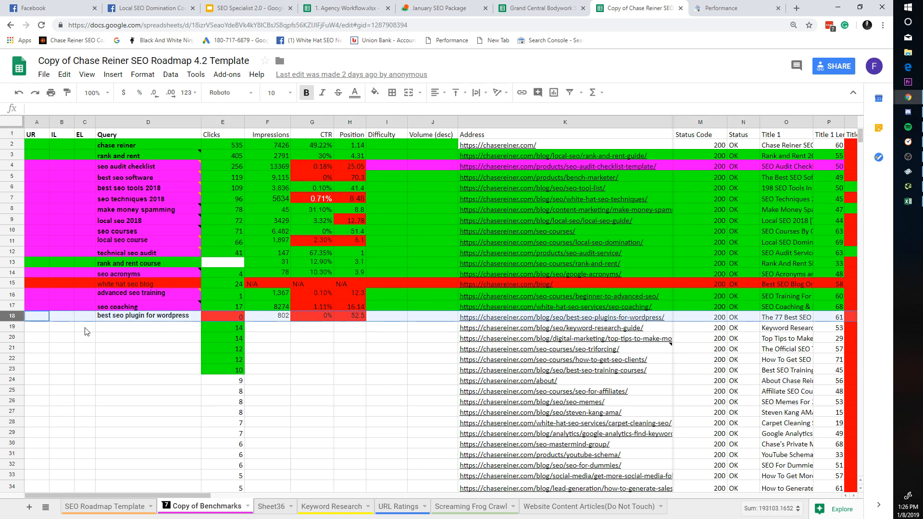
left_click(32, 369)
left_click(41, 339)
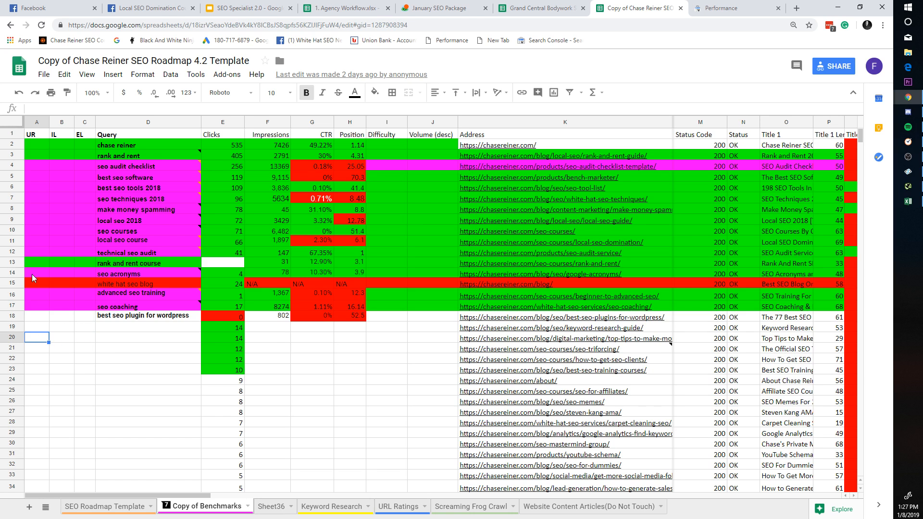
left_click(18, 130, "shift")
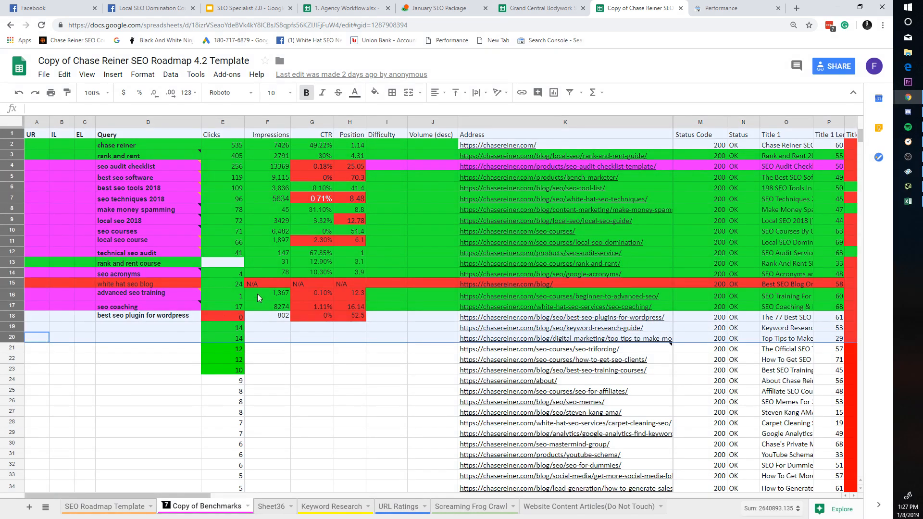
left_click(247, 507)
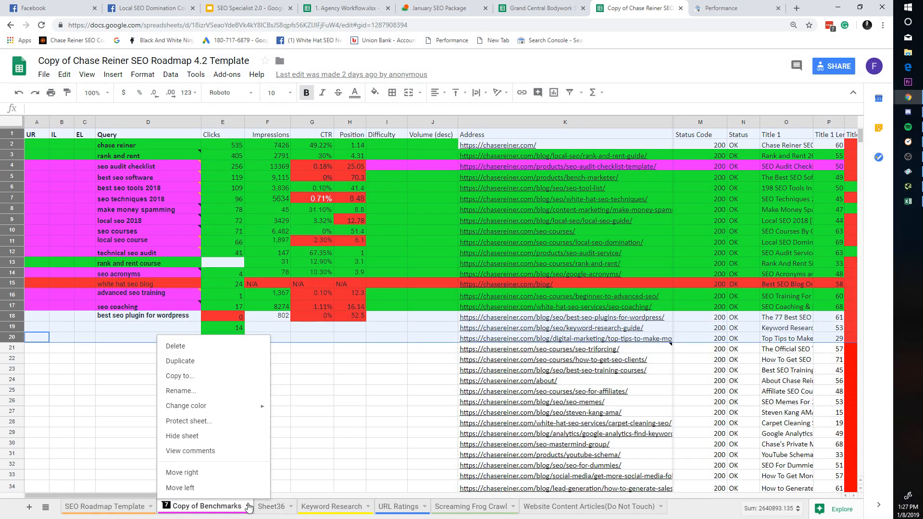
left_click(192, 390)
type("bench")
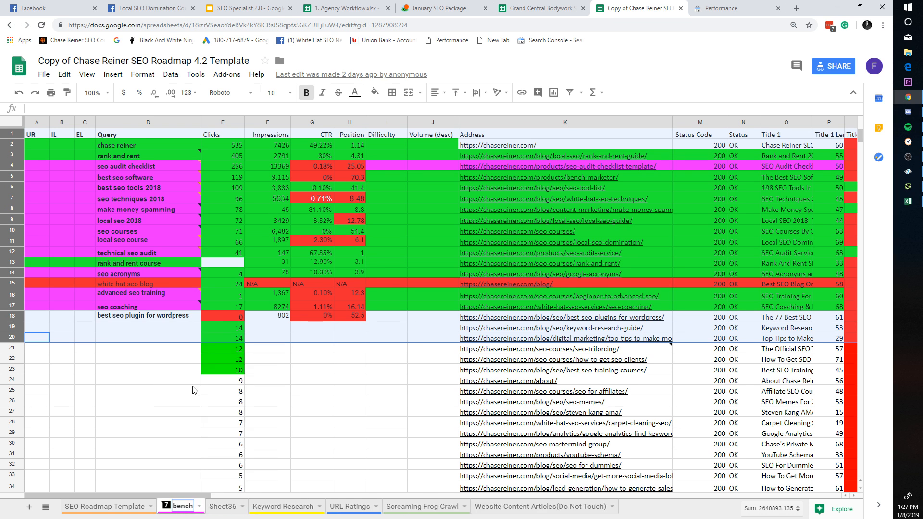
type("marks dor december")
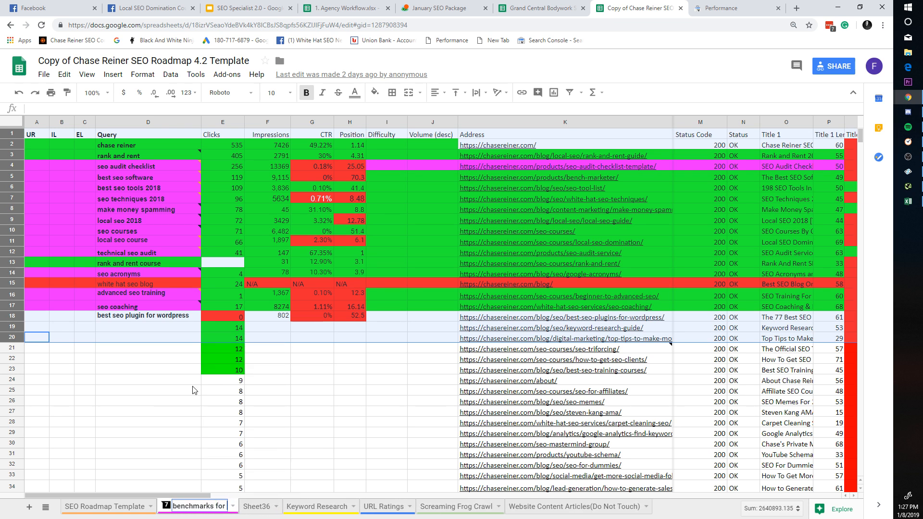
key("Return")
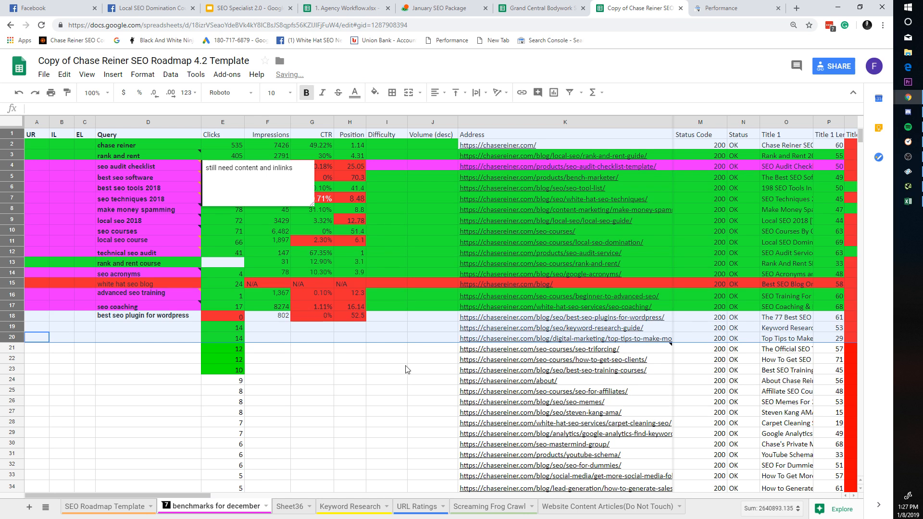
left_click(356, 506)
left_click(233, 506)
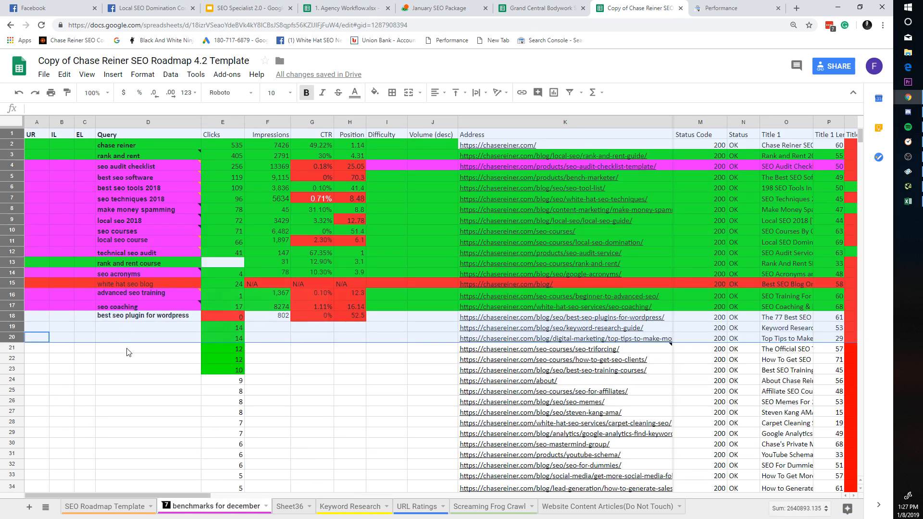
left_click(315, 327)
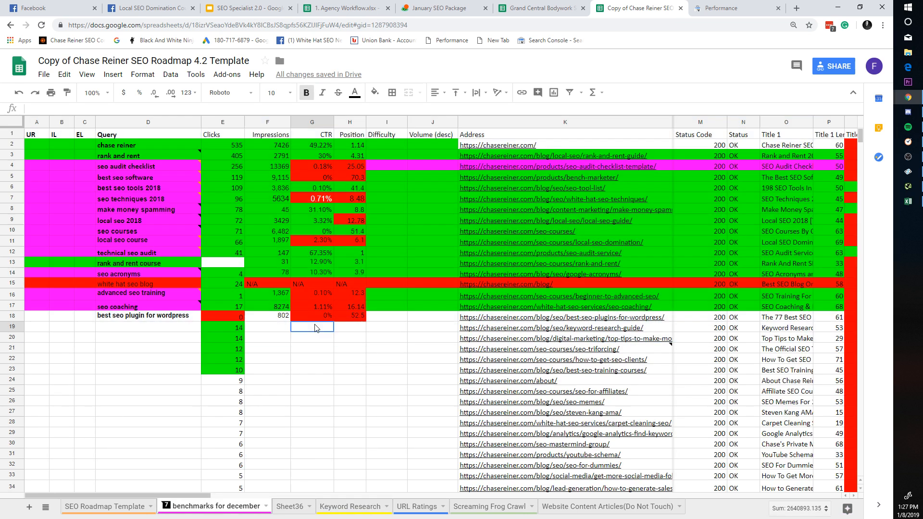
left_click(186, 315)
left_click(309, 347)
left_click(404, 336)
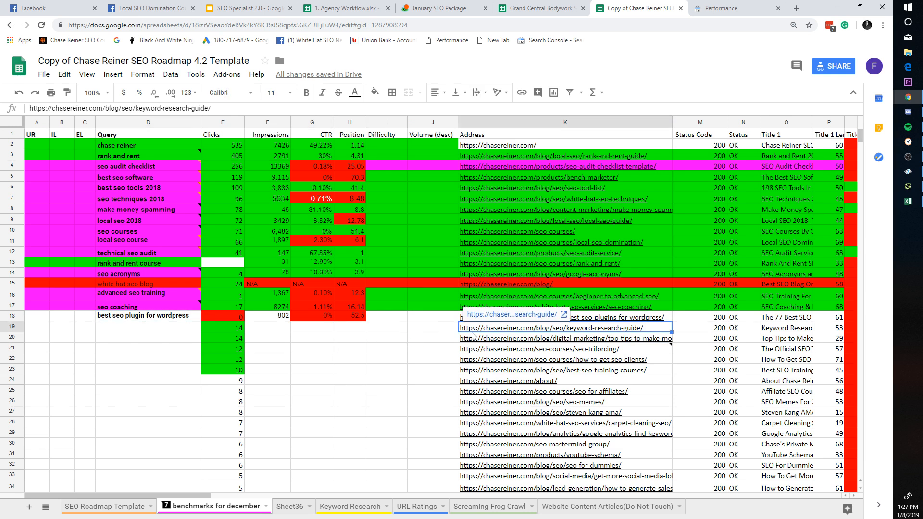
left_click_drag(315, 337, 102, 145)
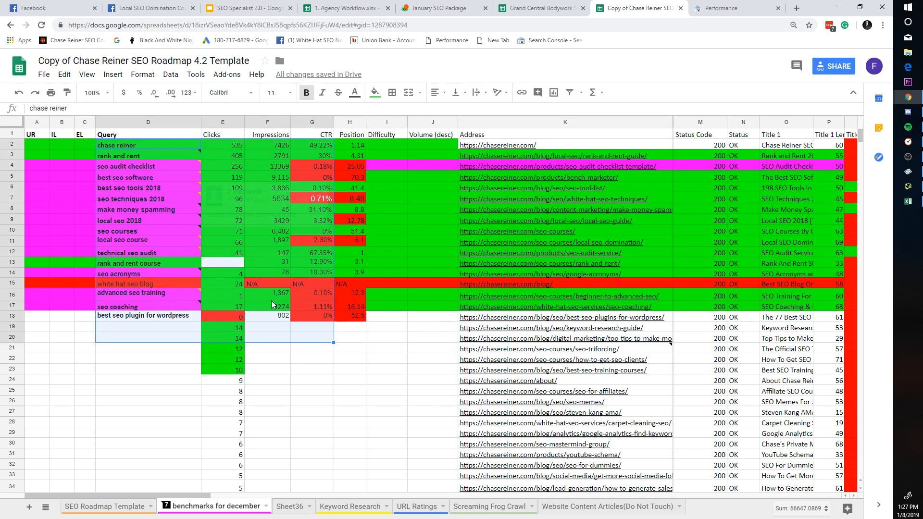
left_click(386, 359)
left_click_drag(179, 495, 876, 481)
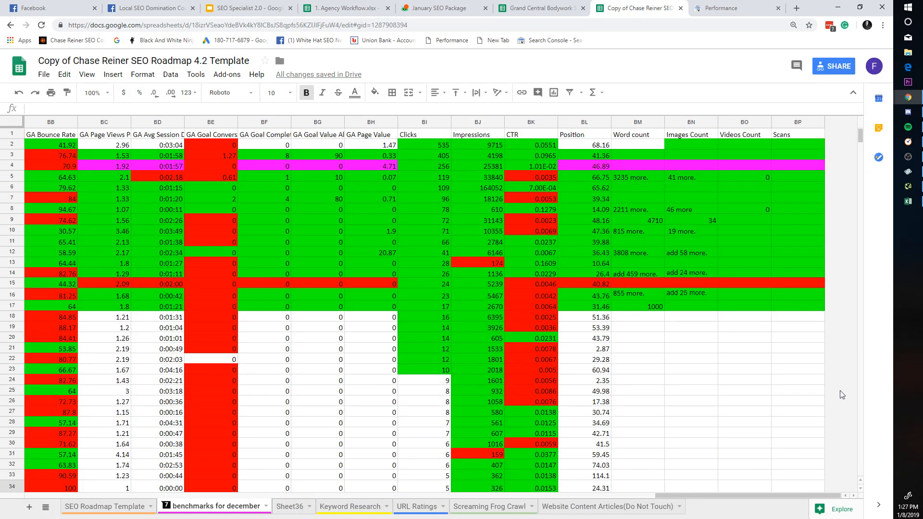
Step: Delete columns BN–BO (Images Count and Videos Count) from the benchmarks for december sheet
left_click_drag(690, 122, 778, 122)
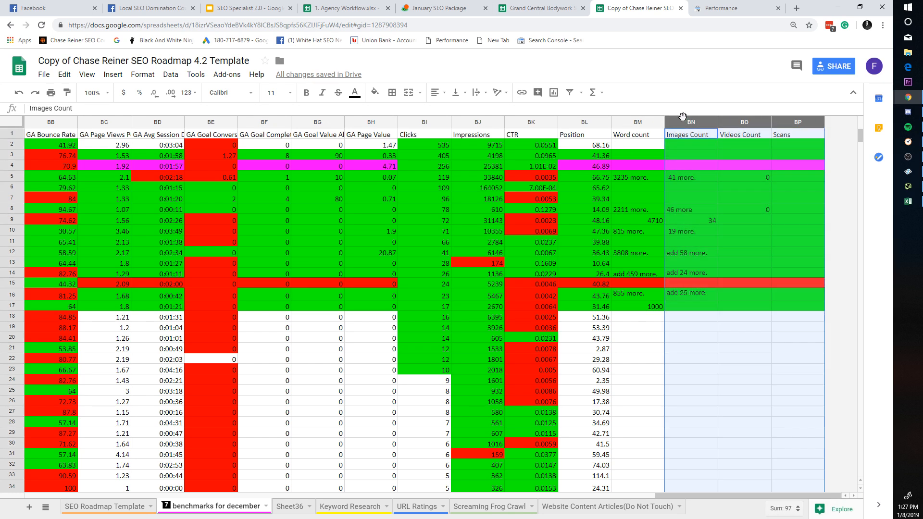
left_click_drag(682, 116, 583, 121)
left_click(640, 118)
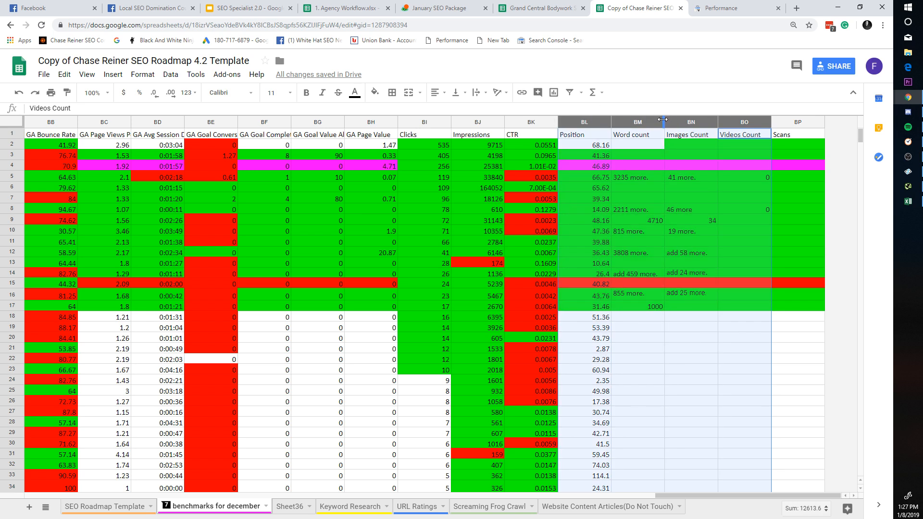
left_click(657, 122)
left_click(630, 118)
left_click(715, 155)
left_click_drag(738, 120, 708, 117)
right_click(708, 117)
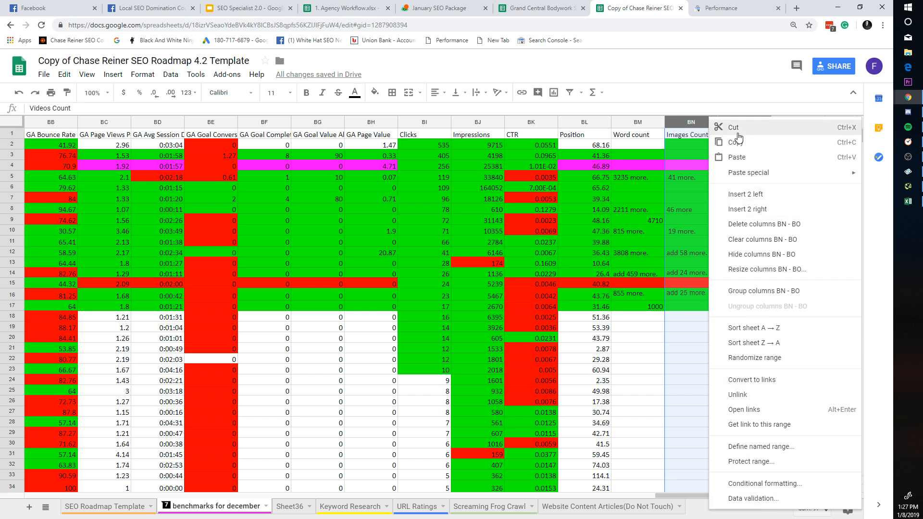
left_click(740, 224)
left_click(619, 341)
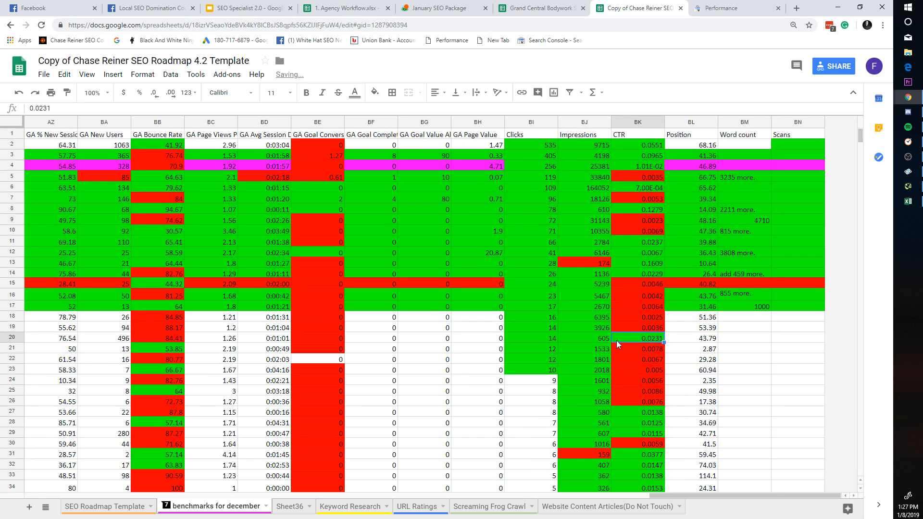
Step: Review the target URLs, Domains and Domain Rating values on the URL Ratings sheet
right_click(296, 513)
left_click(298, 509)
left_click(350, 507)
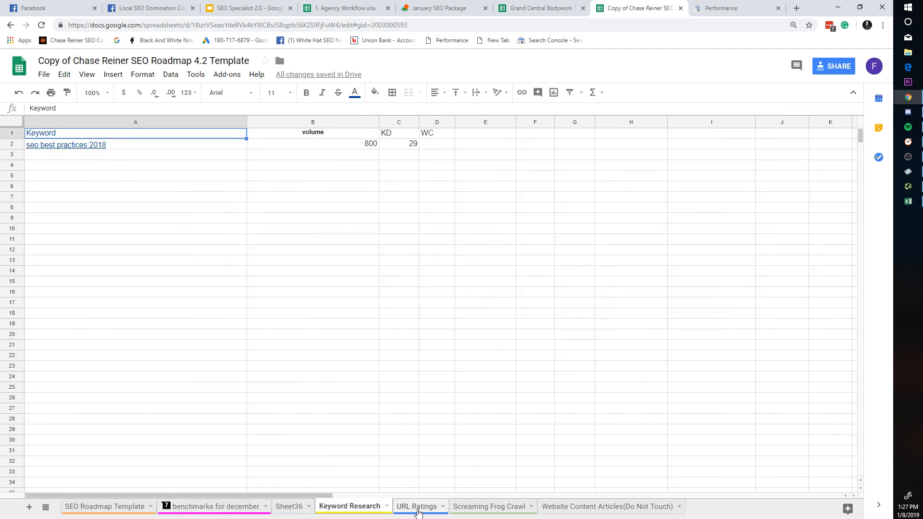
left_click(403, 509)
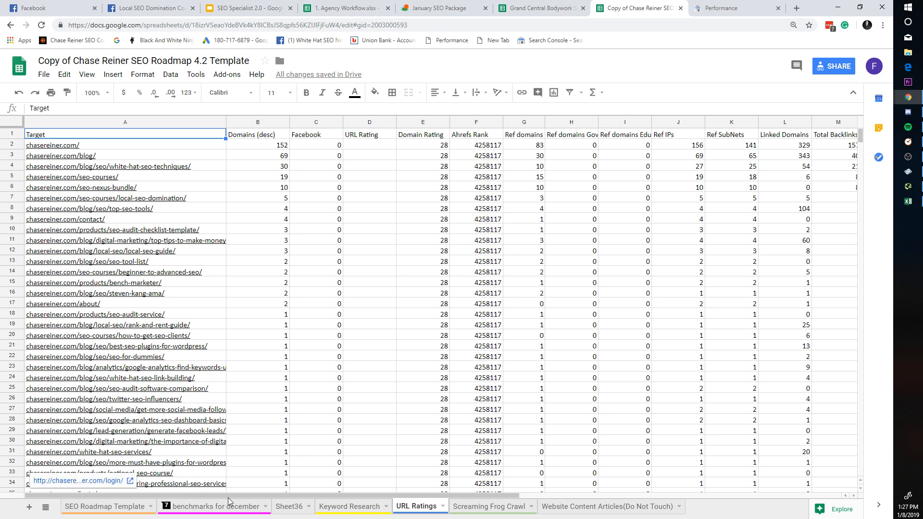
left_click_drag(226, 496, 258, 485)
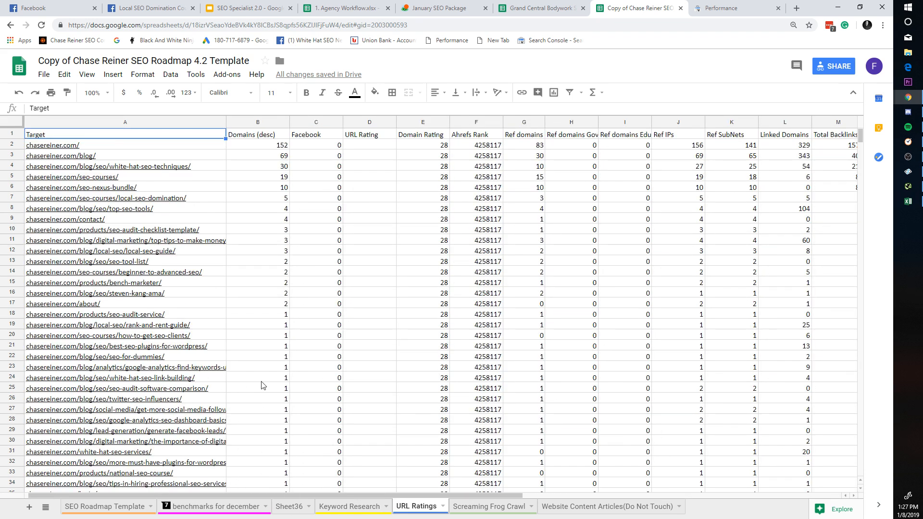
scroll(264, 385, "down", 5)
scroll(283, 376, "up", 5)
key("Down")
key("Down")
key("Down")
key("Down")
key("Down")
key("Down")
key("Down")
key("Down")
key("Down")
key("Down")
key("Down")
key("Down")
key("Down")
key("Down")
key("Down")
key("Down")
key("Down")
key("Down")
key("Down")
key("Down")
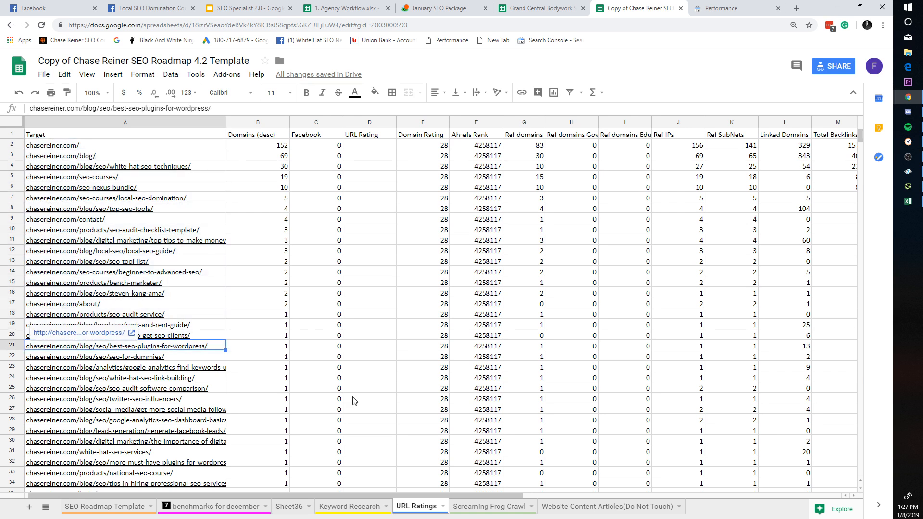
key("Up")
key("Up")
key("Up")
key("Up")
key("Up")
key("Up")
key("Up")
key("Up")
key("Up")
key("Up")
key("Up")
key("Up")
key("Up")
key("Up")
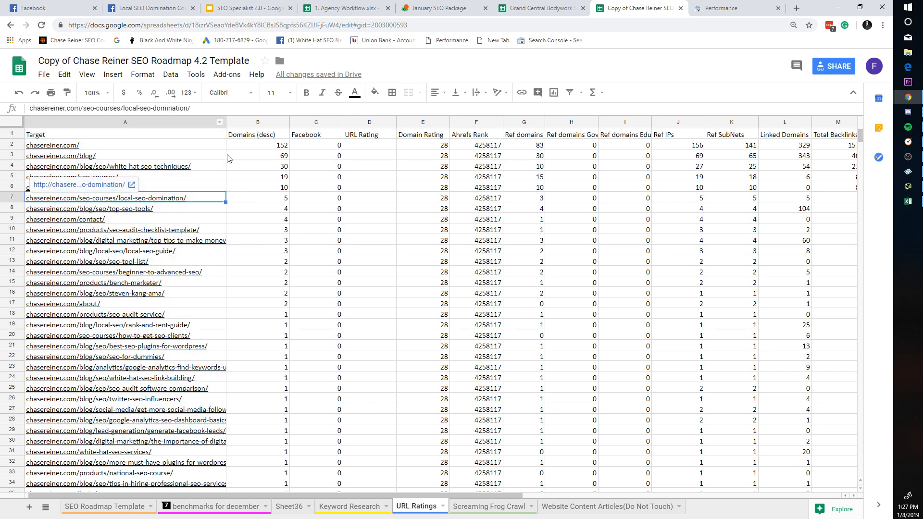
key("Down")
key("Down")
key("Down")
key("Down")
key("Down")
key("Down")
key("Down")
key("Down")
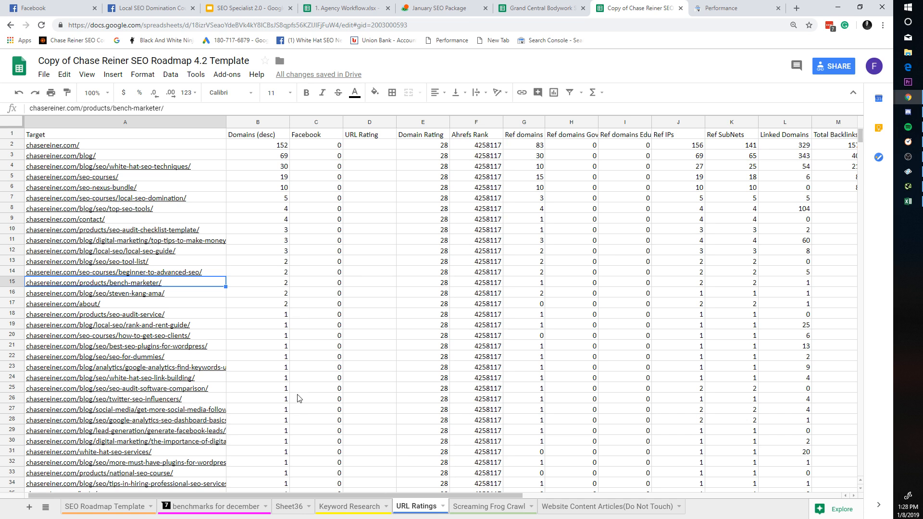
left_click_drag(275, 167, 310, 335)
left_click(310, 335)
left_click_drag(429, 198, 438, 377)
left_click(438, 378)
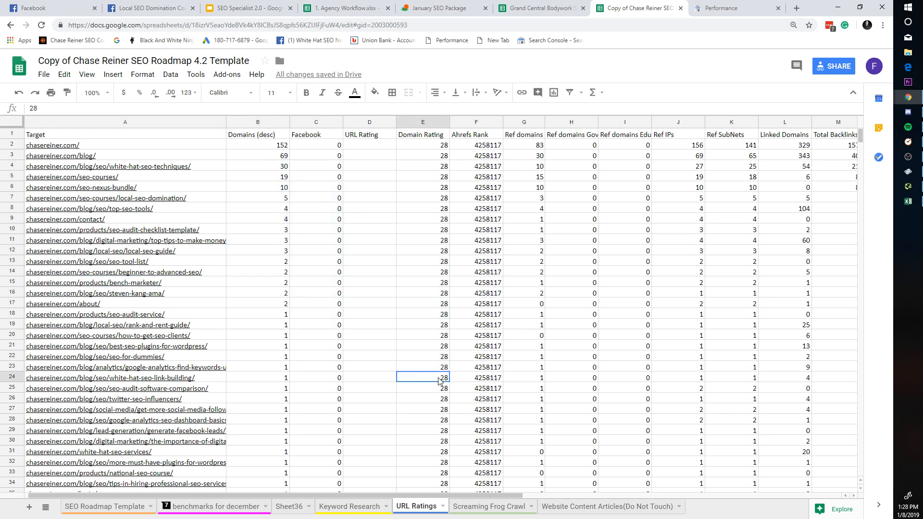
Step: Browse the Website Content Articles(Do Not Touch), Screaming Frog Crawl and Keyword Research sheets
left_click(557, 507)
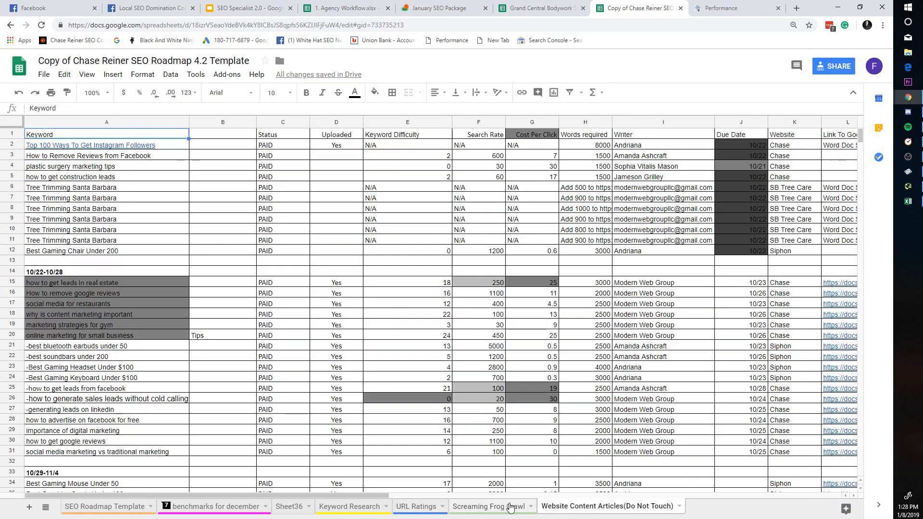
left_click(511, 507)
left_click(547, 505)
left_click(680, 506)
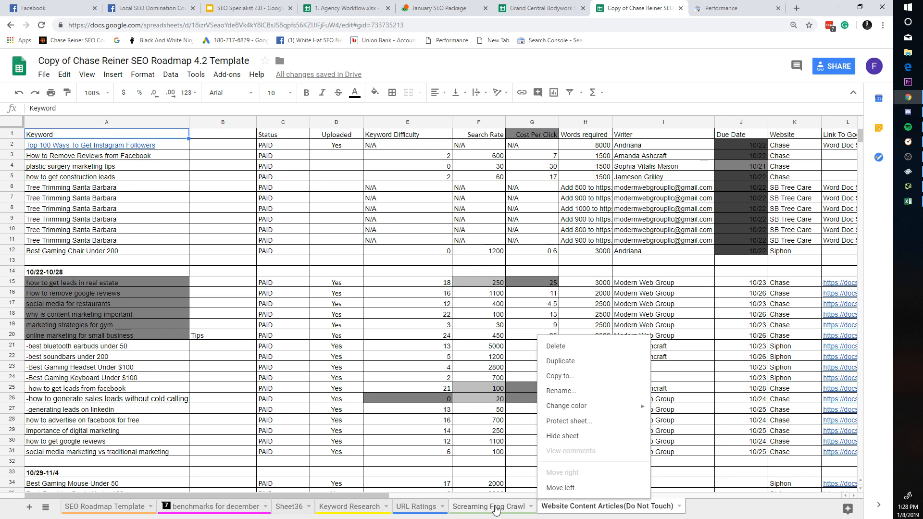
scroll(497, 495, "down", 8)
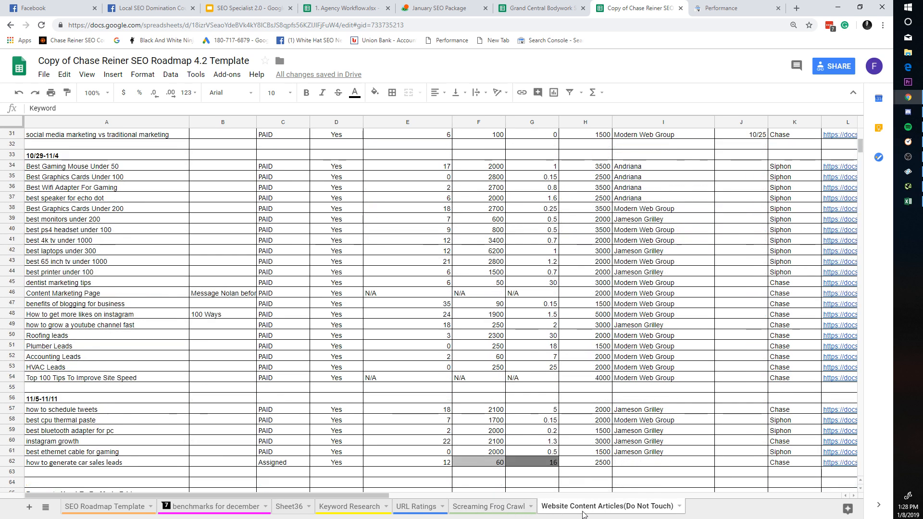
left_click(489, 506)
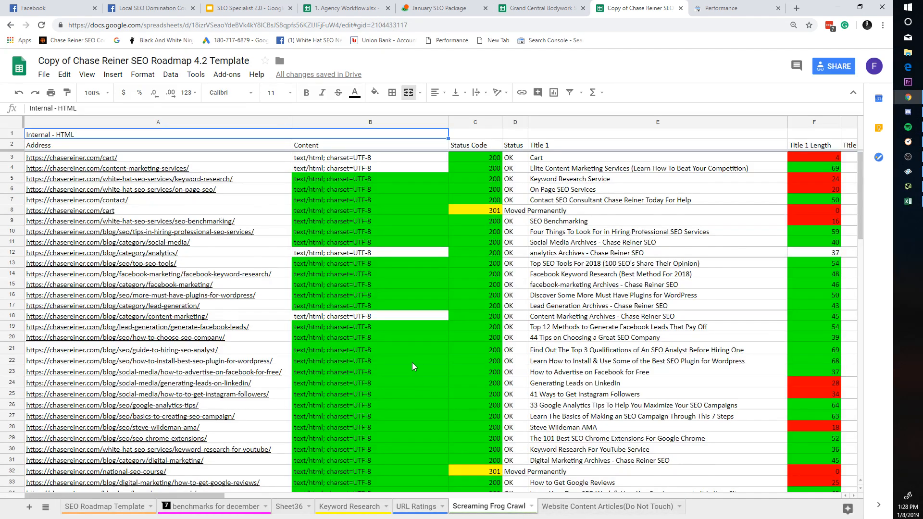
scroll(411, 363, "down", 20)
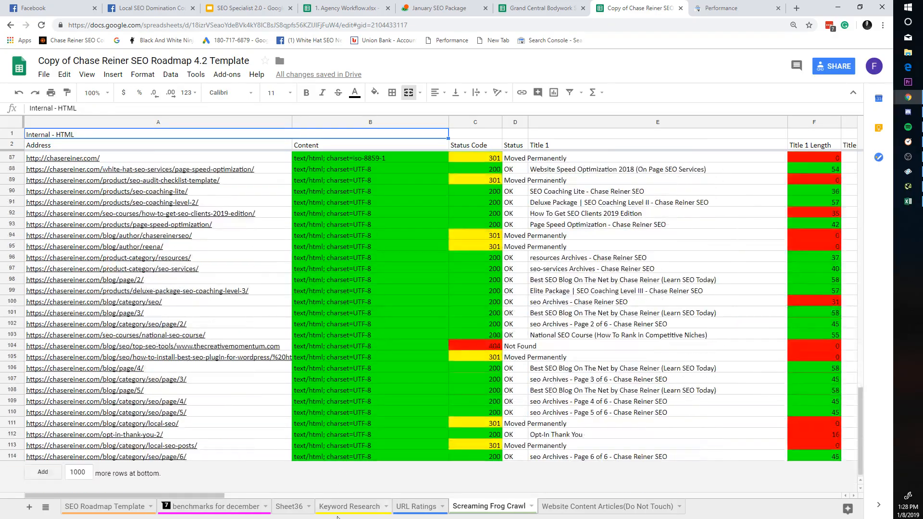
left_click(396, 509)
left_click(371, 506)
left_click(494, 508)
scroll(597, 334, "up", 7)
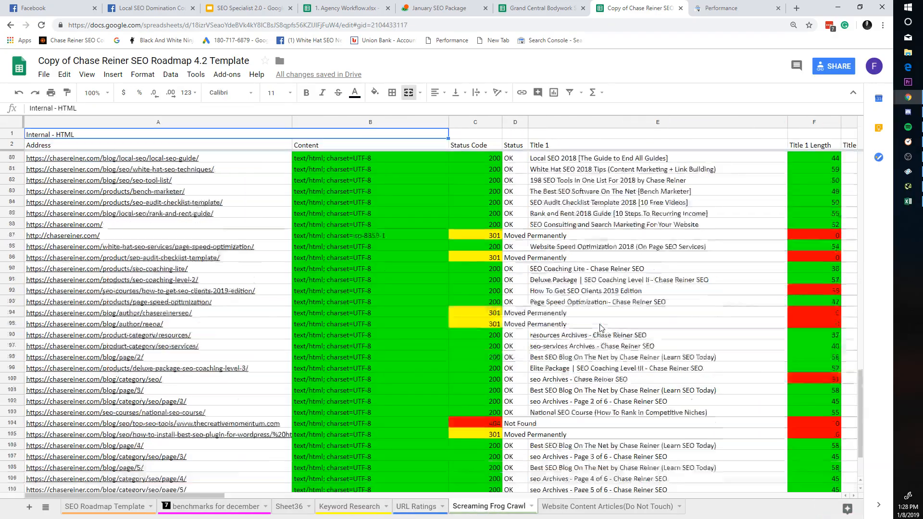
scroll(597, 337, "up", 10)
left_click(416, 507)
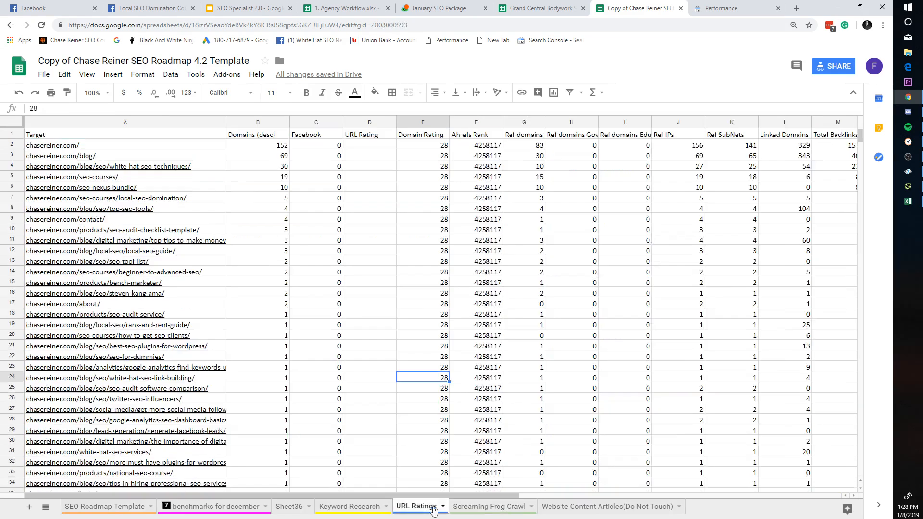
left_click(367, 509)
Step: Scroll benchmarks for december back to column A and close the Copy of Chase Reiner SEO tab
left_click(255, 509)
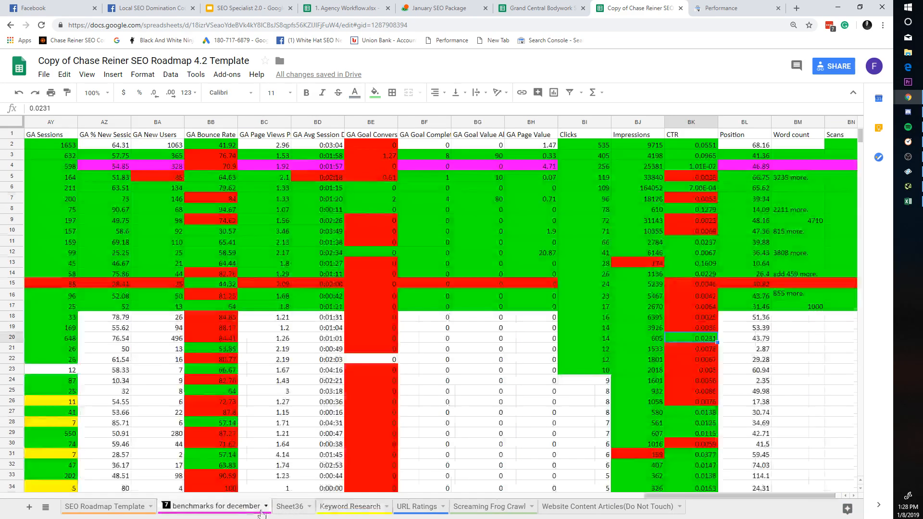
scroll(267, 433, "down", 1)
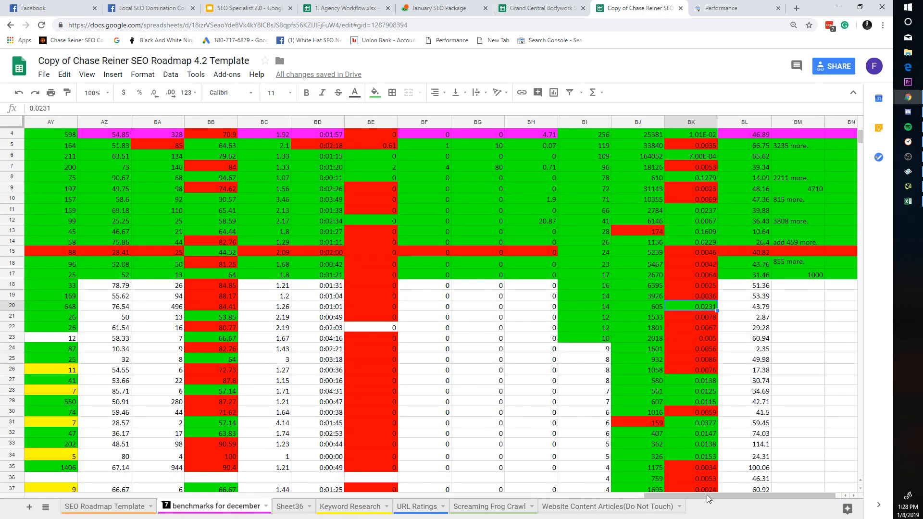
left_click_drag(706, 499, 87, 499)
scroll(321, 167, "up", 1)
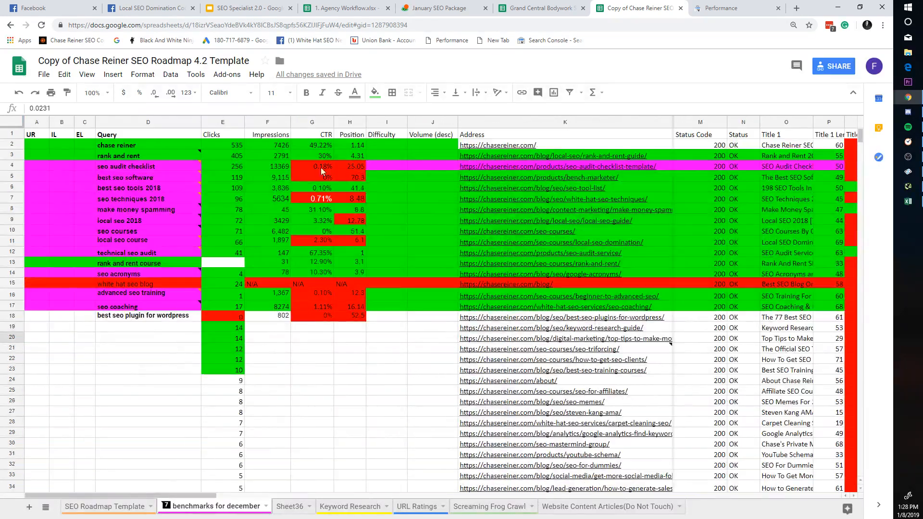
left_click(541, 8)
left_click(640, 8)
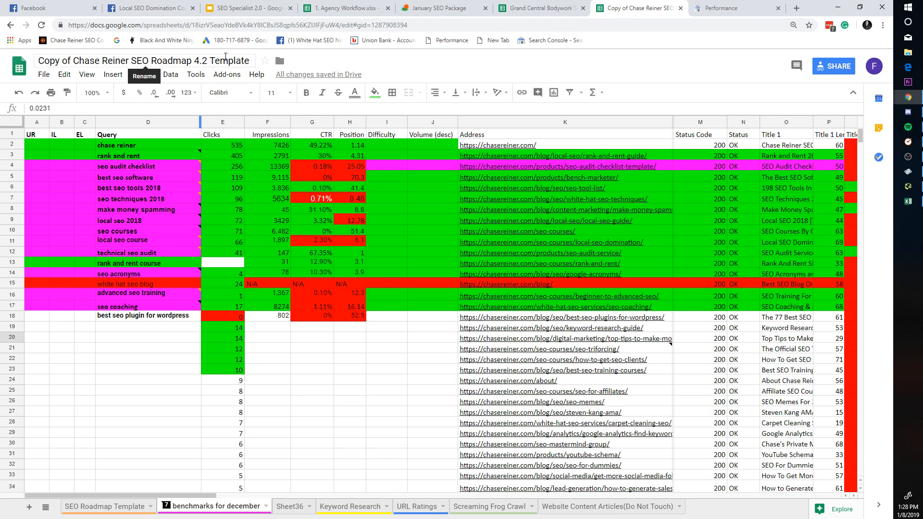
left_click(681, 8)
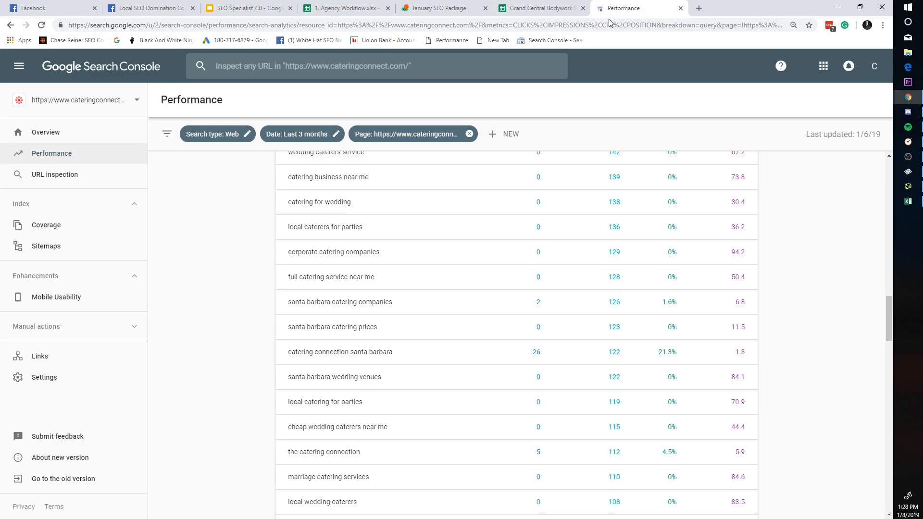
Step: Try another Google account on the access-denied page, then reopen the Chase Reiner roadmap tab with Ctrl+Shift+T
scroll(866, 113, "up", 7)
left_click(874, 66)
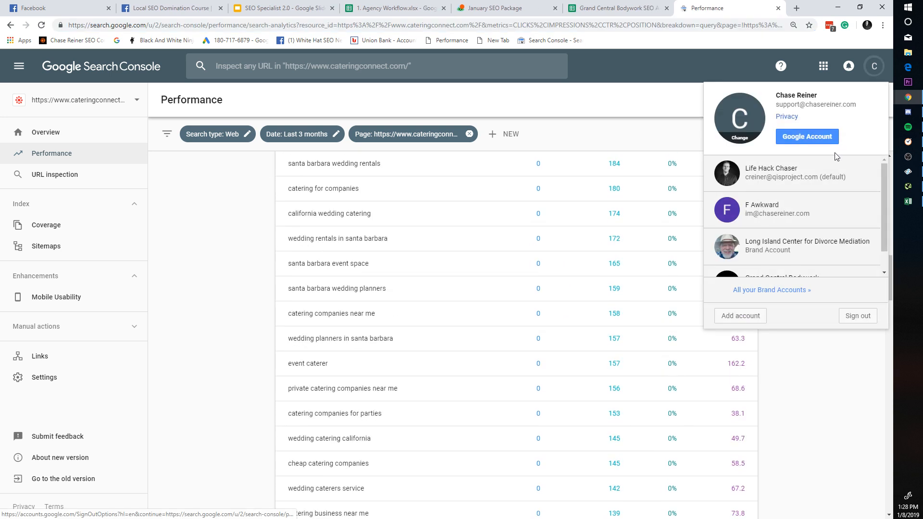
left_click(813, 187)
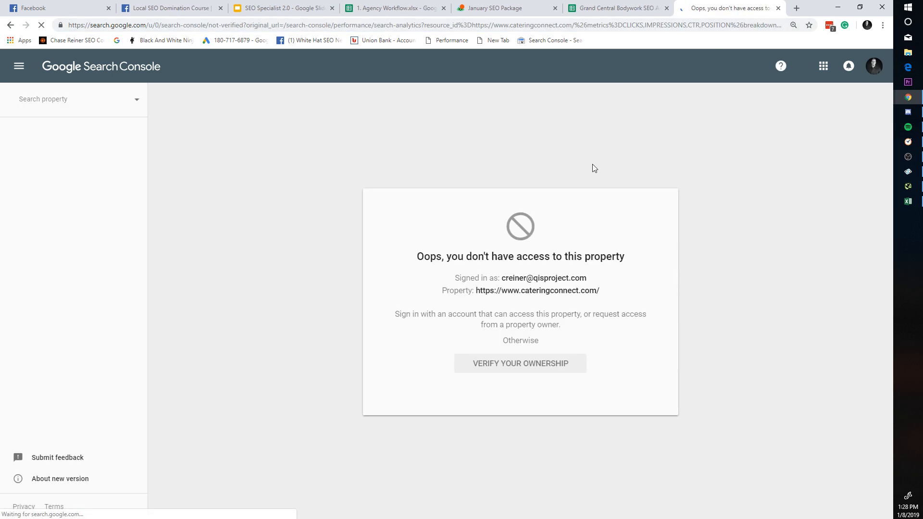
key("ctrl+shift+t")
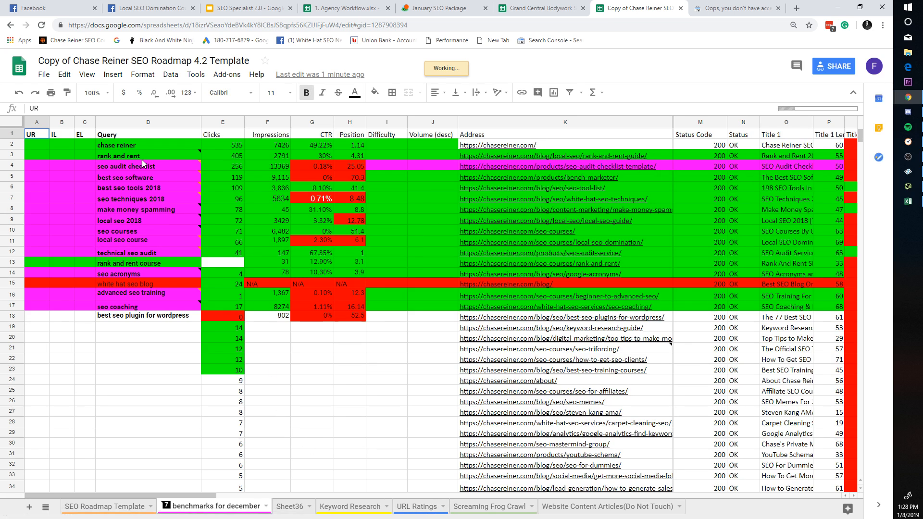
Step: Read the rank and rent note and its 405 clicks, 2791 impressions, 30% CTR and position 4.31
left_click(183, 155)
left_click(372, 166)
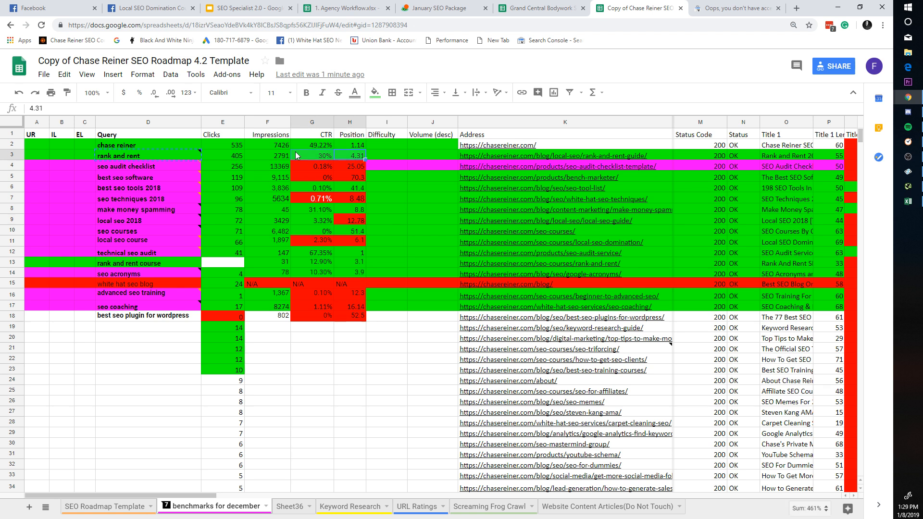
left_click(226, 153)
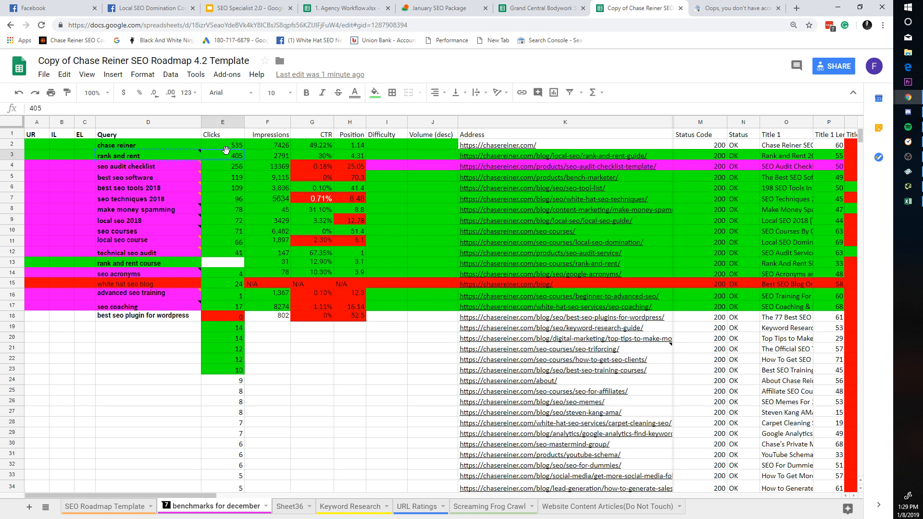
left_click(313, 157)
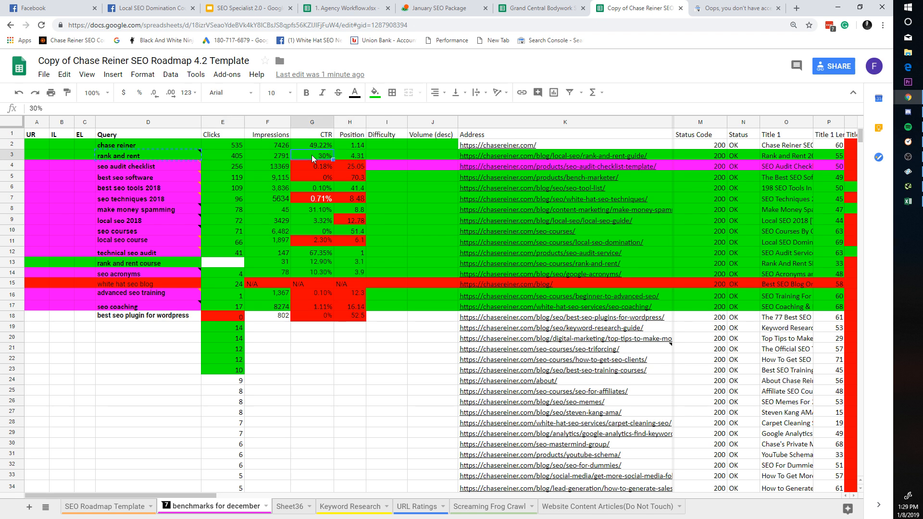
left_click(148, 158)
left_click(318, 187)
left_click(270, 157)
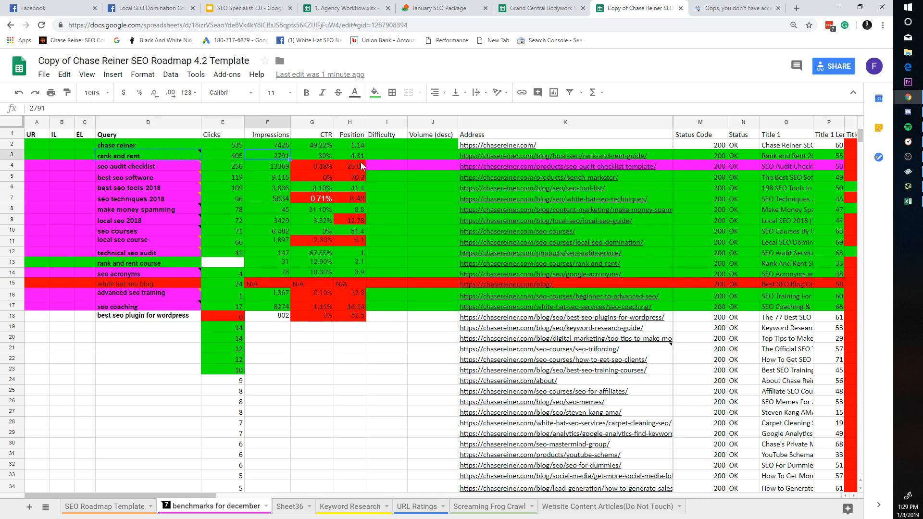
left_click(360, 156)
left_click(162, 161)
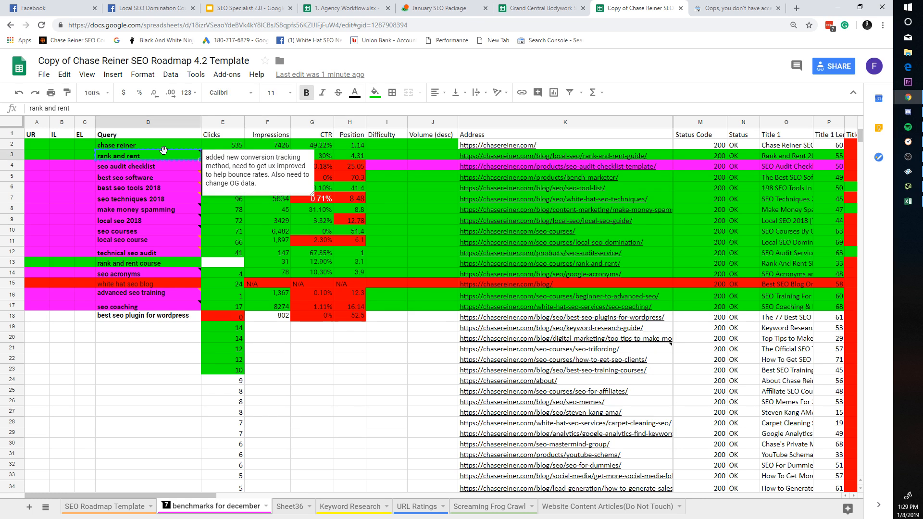
Step: Google 'rank and rent' in a new tab, skim the results, and close it
left_click(708, 5)
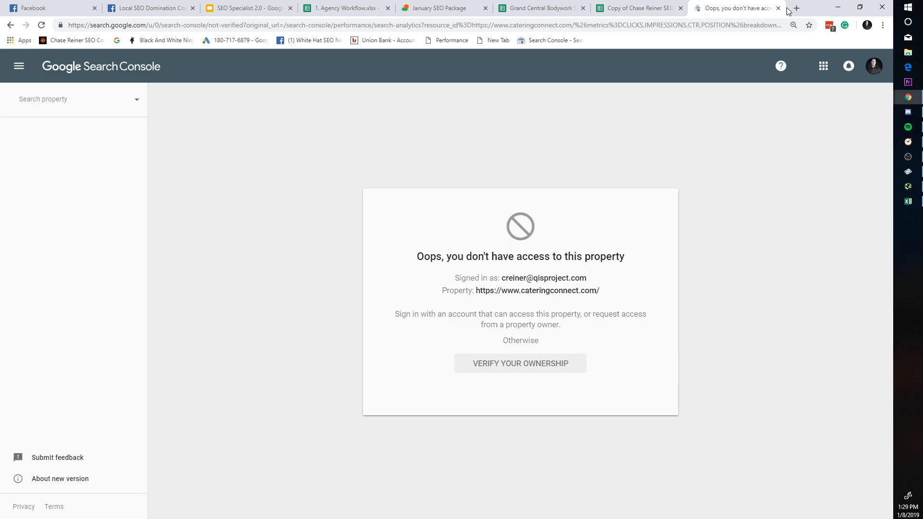
left_click(795, 8)
type("rank and rent")
key("Return")
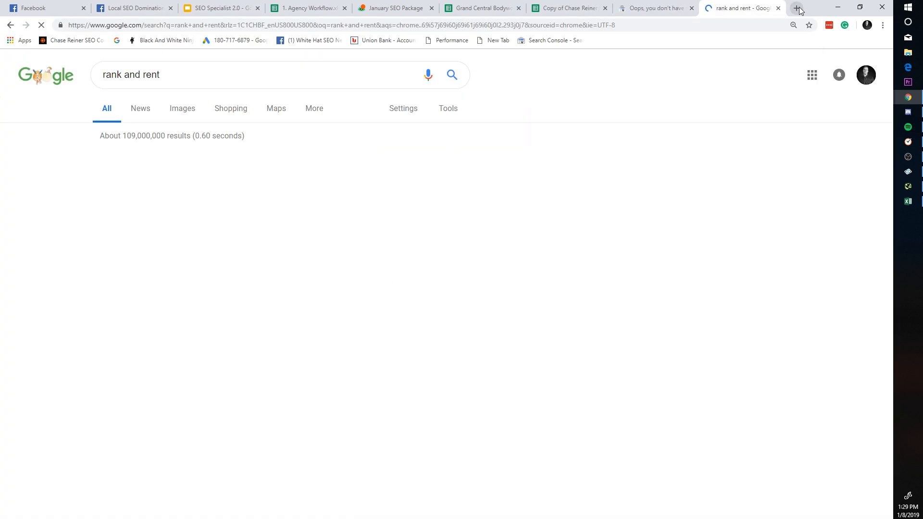
scroll(563, 163, "down", 3)
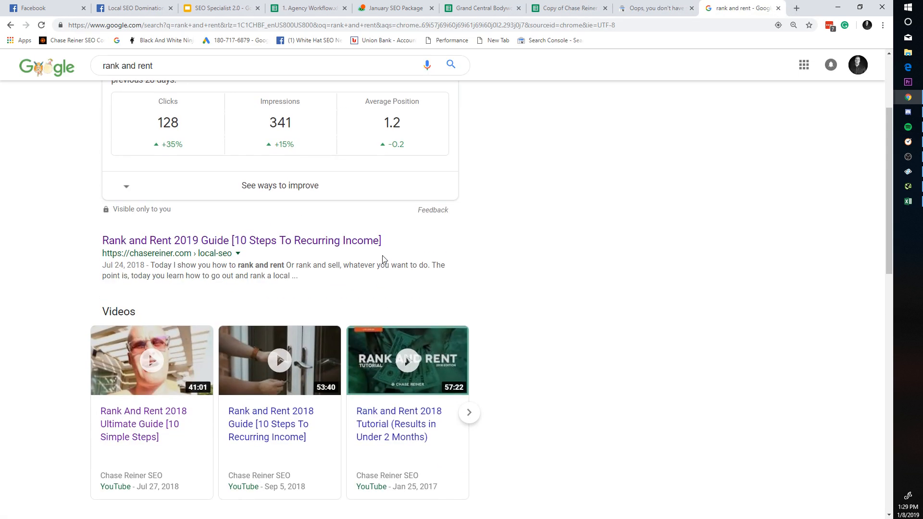
scroll(562, 163, "up", 3)
left_click(778, 8)
Step: Check the seo audit checklist query's note and position in the benchmarks sheet
left_click(569, 8)
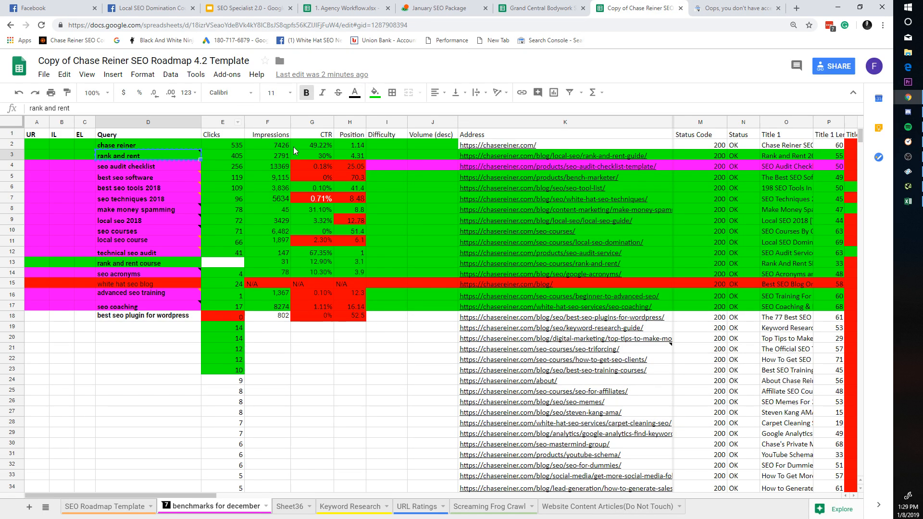
left_click(126, 167)
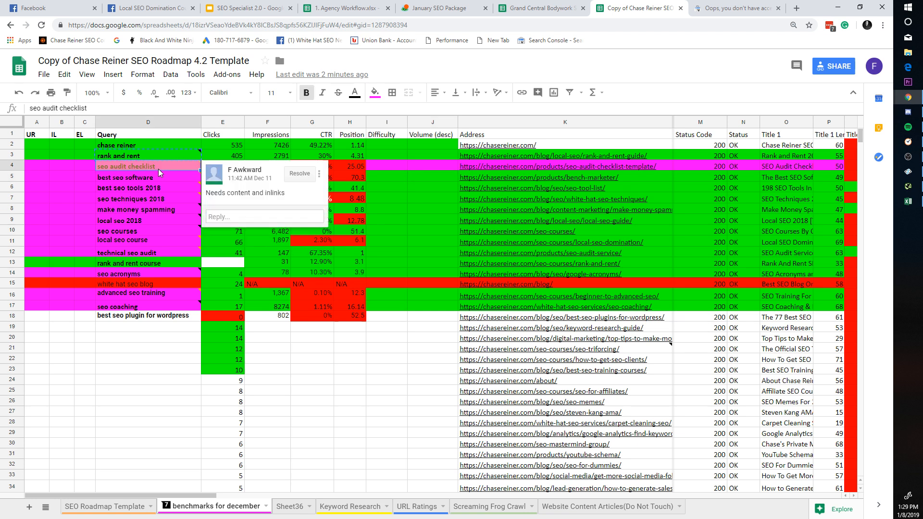
left_click(350, 168)
Step: Switch to the chasereiner.com property and replace the page filter with query 'seo audit checklist'
left_click(736, 8)
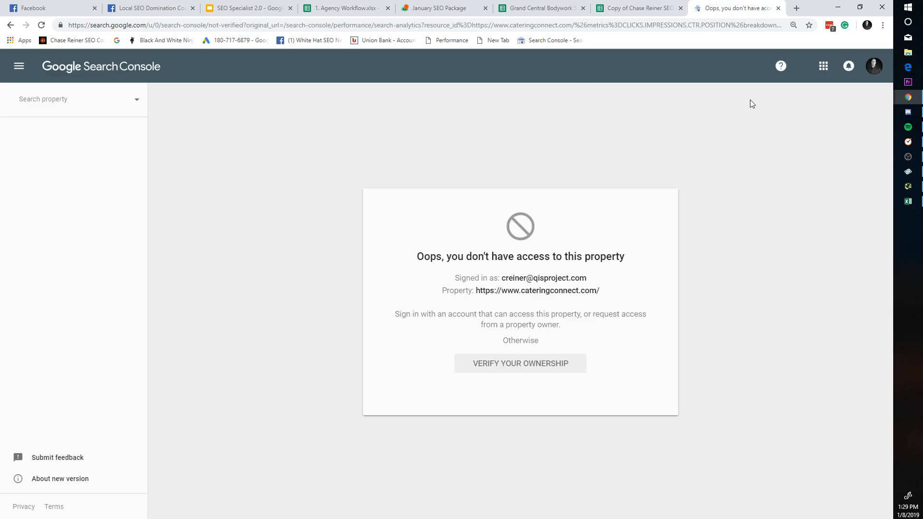
left_click(874, 65)
left_click(598, 209)
left_click(43, 100)
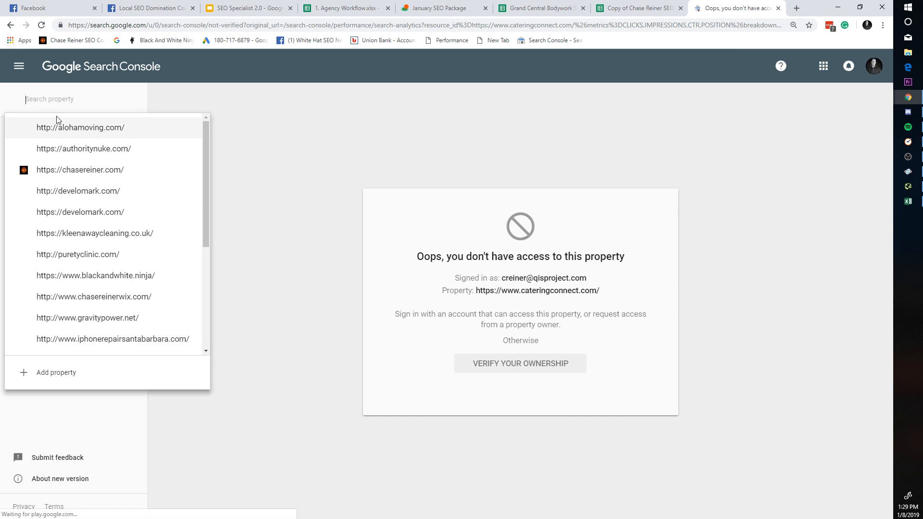
left_click(116, 170)
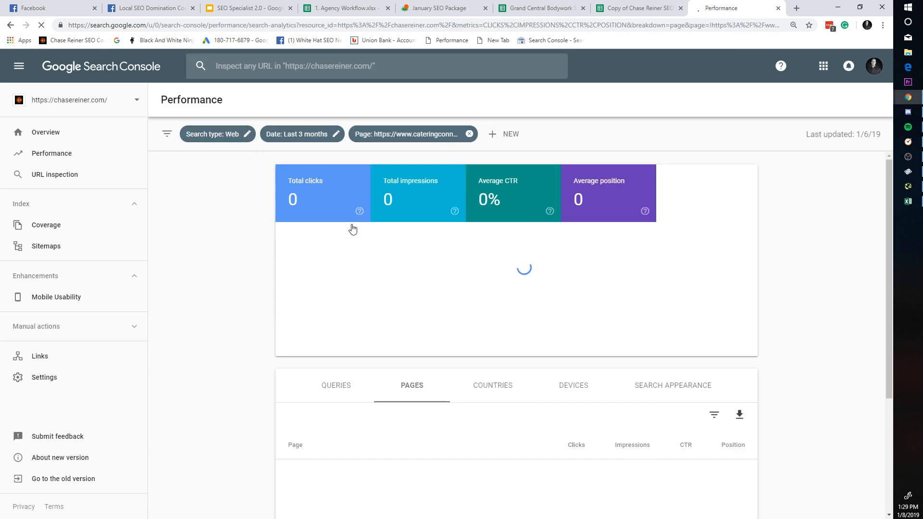
left_click(469, 135)
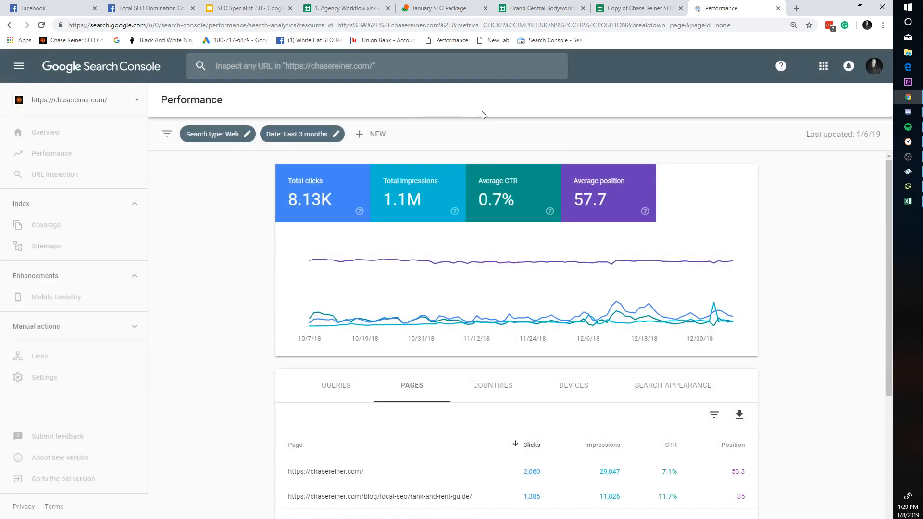
left_click(391, 135)
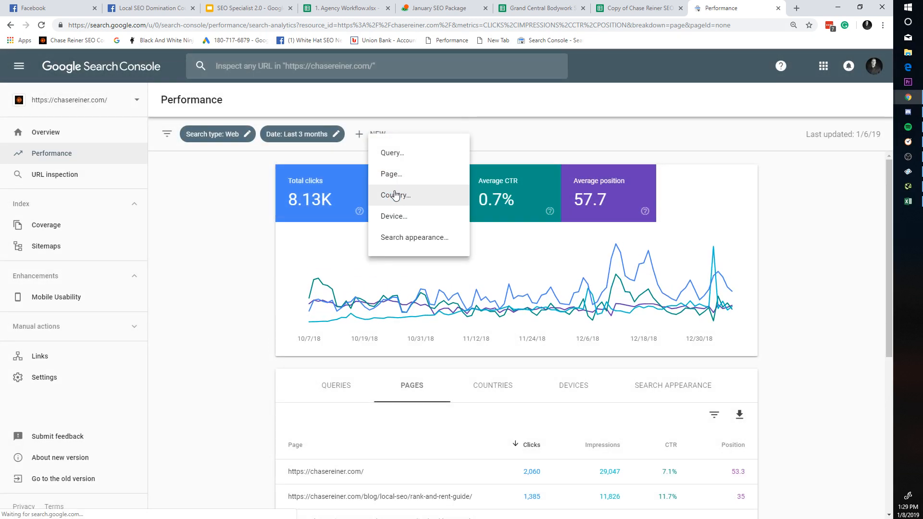
left_click(412, 151)
type("seo audit checklist")
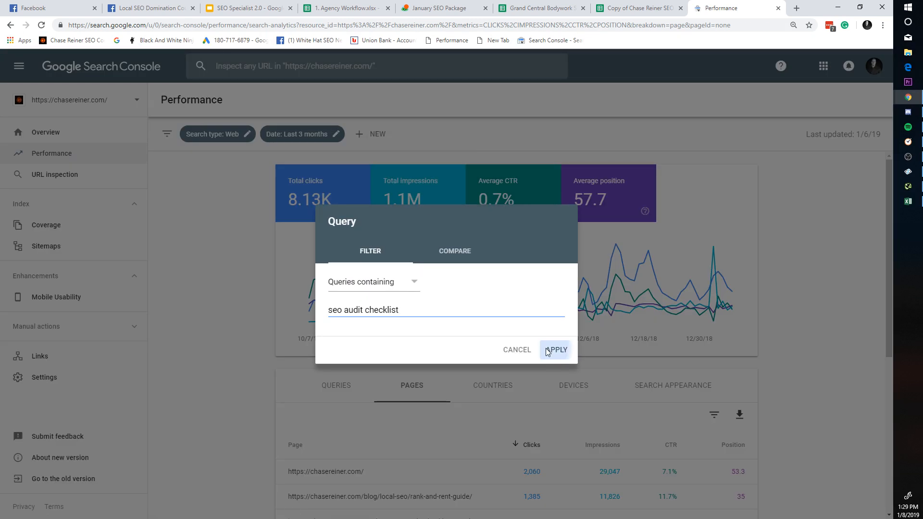
left_click(554, 349)
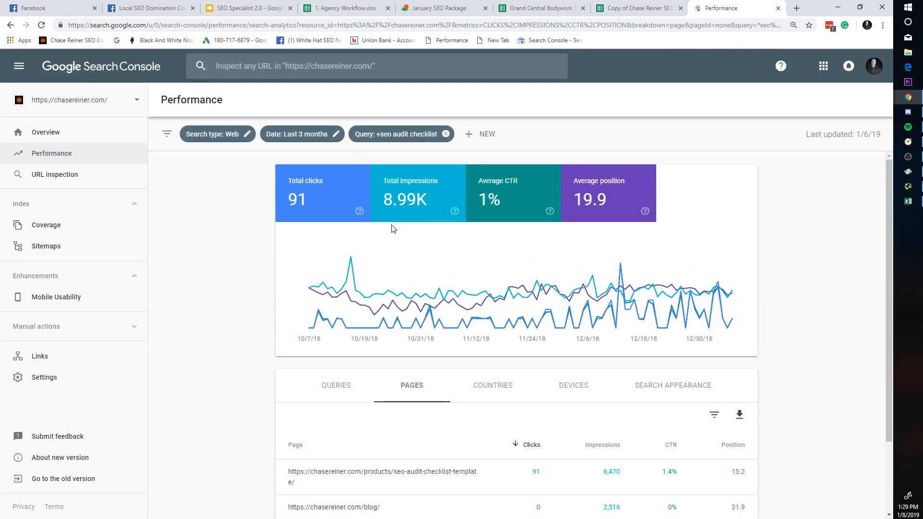
Step: Narrow to the checklist template page over the last 28 days and the exact query seo audit checklist
scroll(418, 358, "down", 2)
left_click(429, 387)
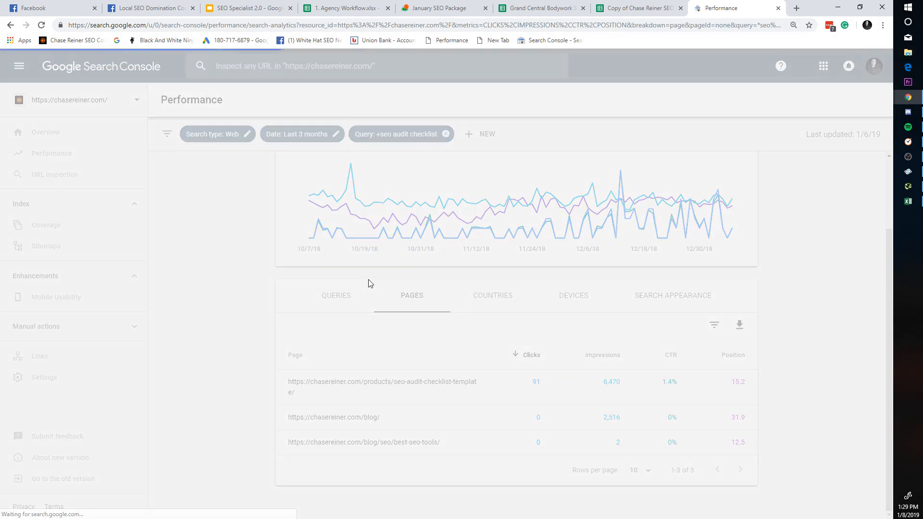
left_click(341, 394)
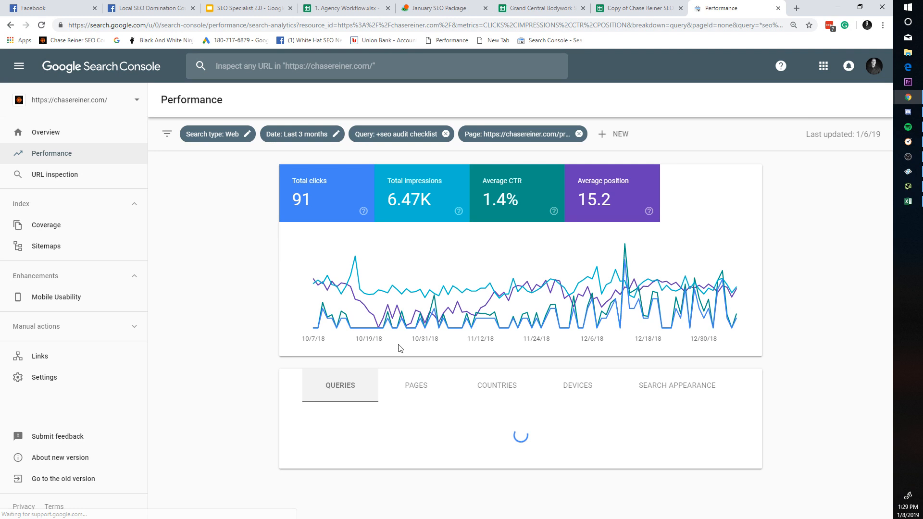
left_click(304, 140)
left_click(347, 235)
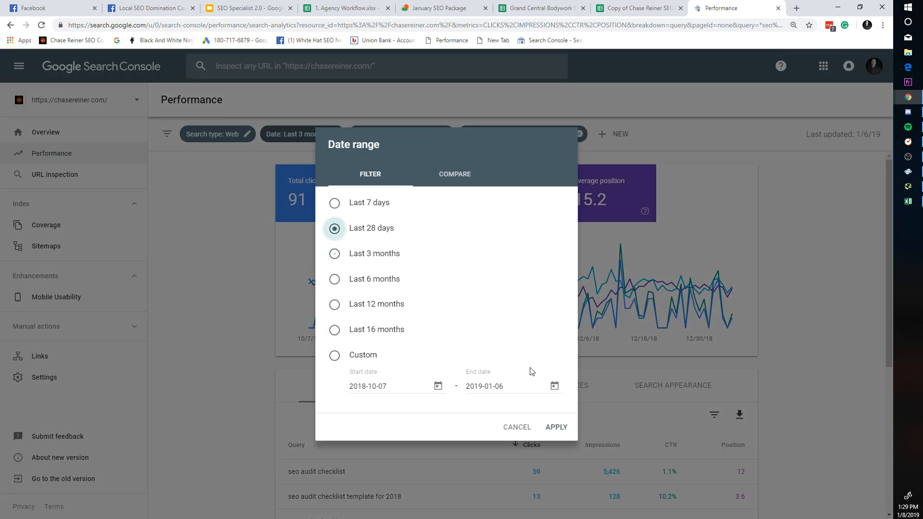
left_click(543, 410)
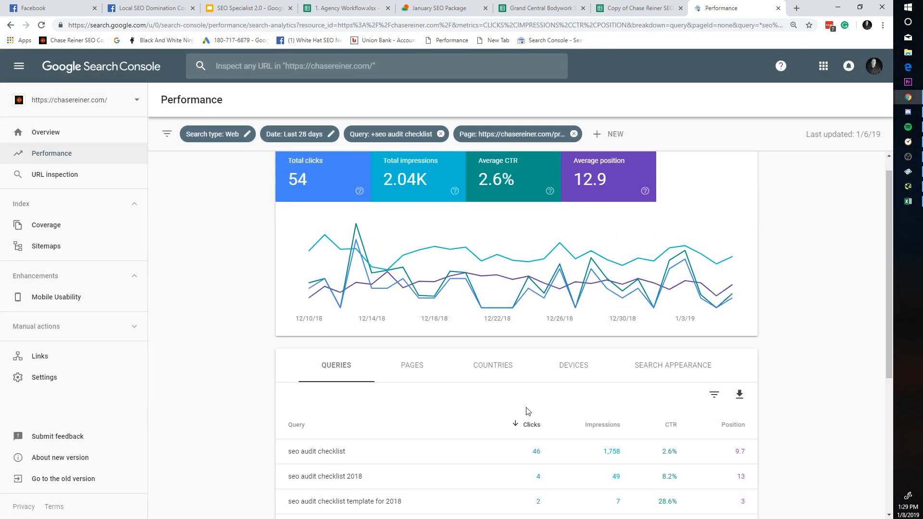
scroll(481, 433, "down", 2)
key("ctrl+f")
type("seo audit checklist")
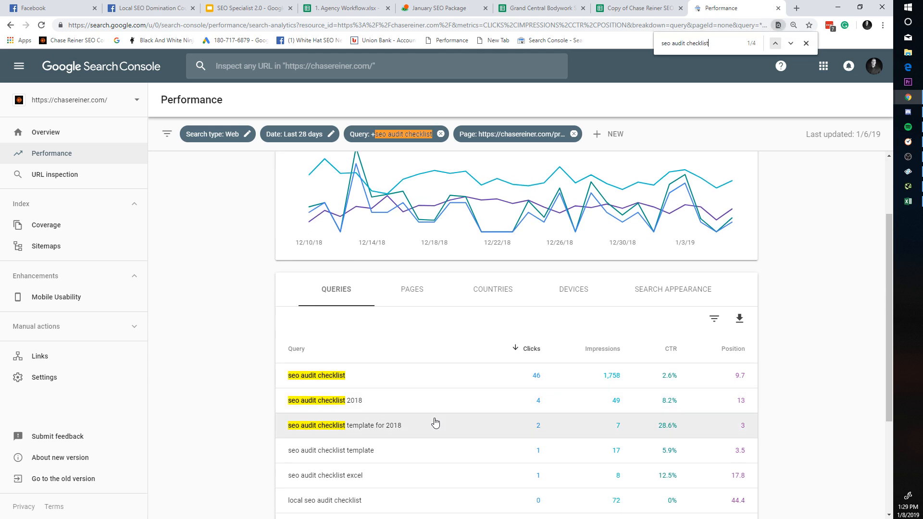
left_click(446, 383)
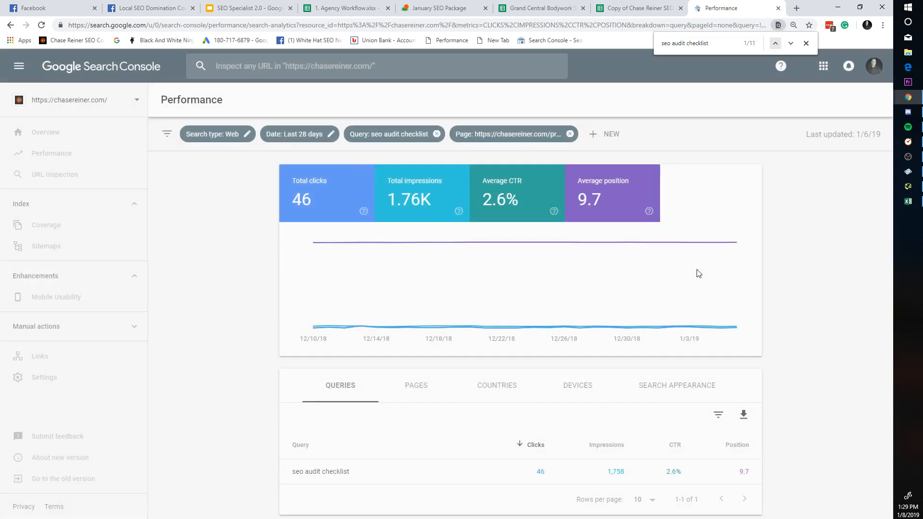
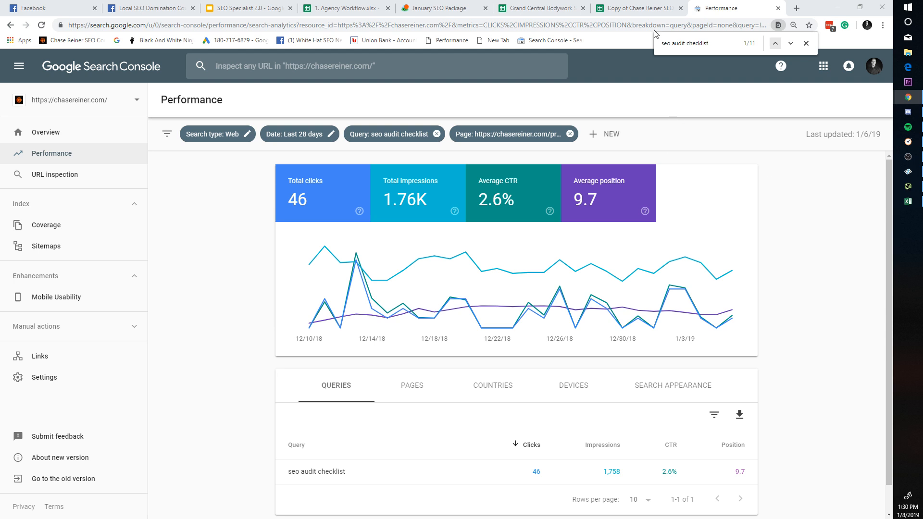
Step: Compare the seo audit checklist figures between the roadmap sheet and the Search Console report
left_click(649, 6)
left_click(692, 6)
left_click(642, 4)
left_click(758, 5)
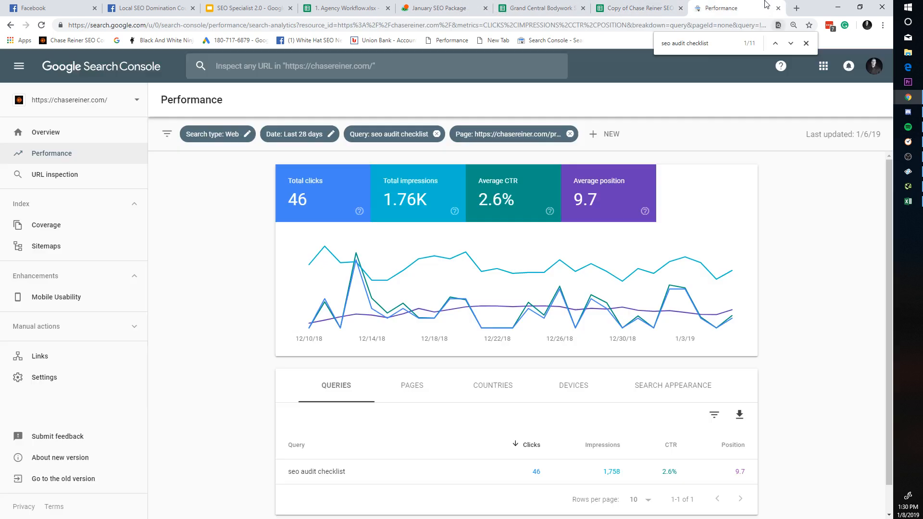
Step: Google 'seo audit checklist' in a new tab, review the results, then close that tab
left_click(796, 7)
type("seo audit checklist")
key("Return")
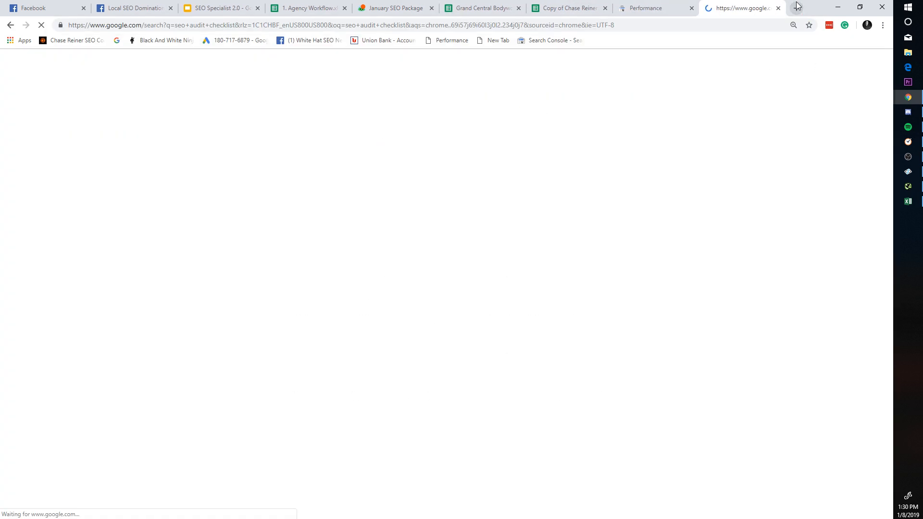
scroll(303, 250, "down", 10)
scroll(304, 251, "down", 7)
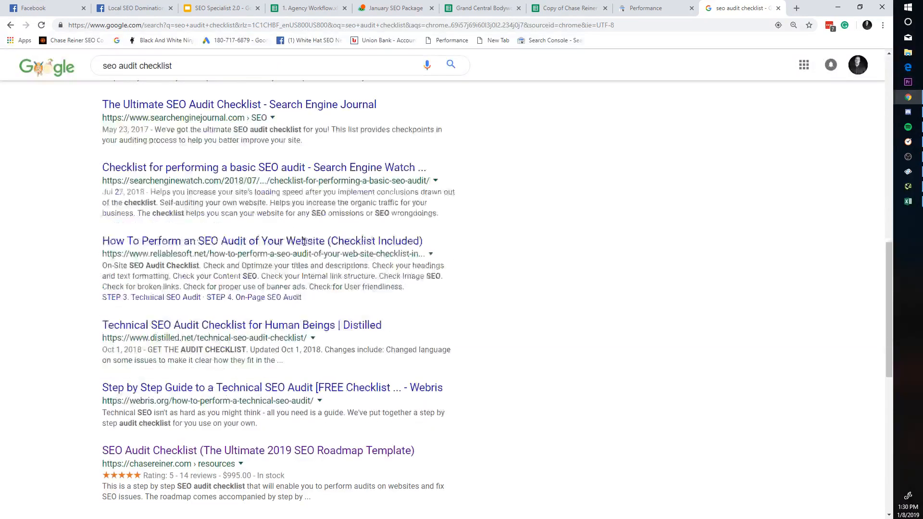
left_click(778, 8)
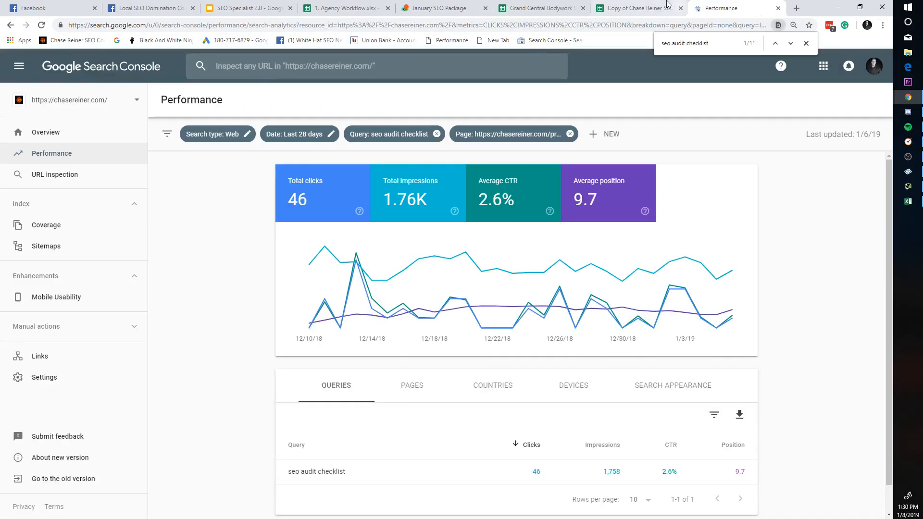
Step: Cross-check the 0.18% CTR for seo audit checklist between the roadmap sheet and Search Console
left_click(640, 9)
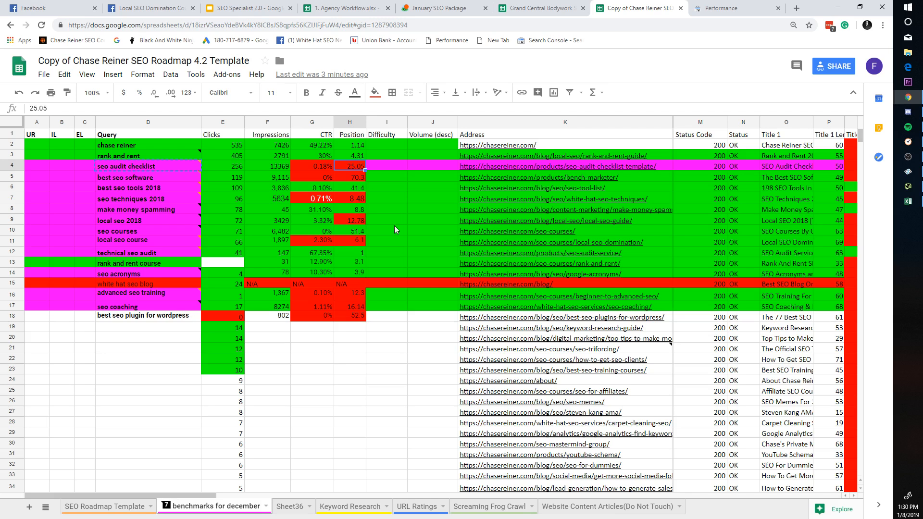
left_click(329, 171)
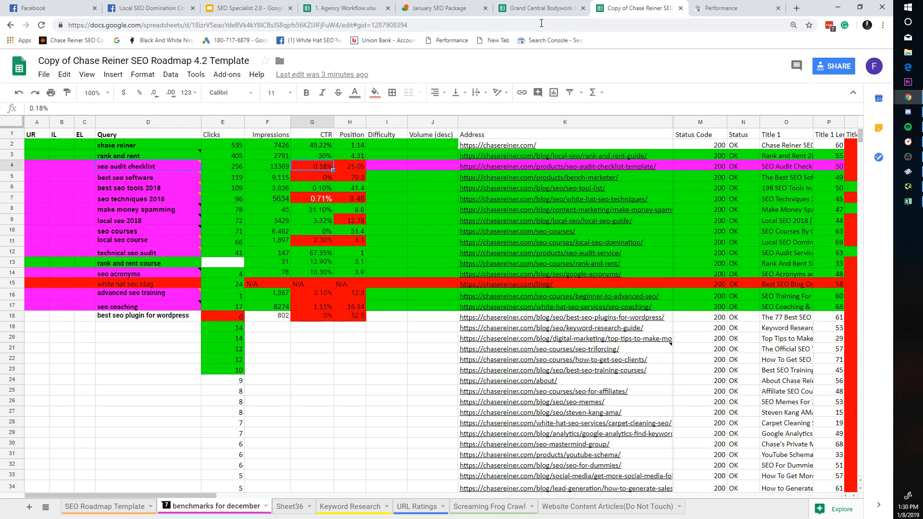
left_click(542, 9)
left_click(699, 6)
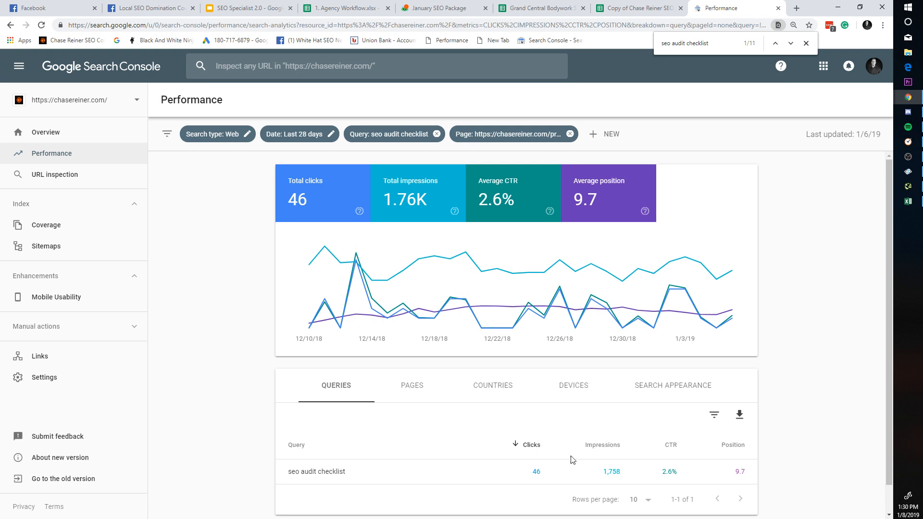
left_click(543, 8)
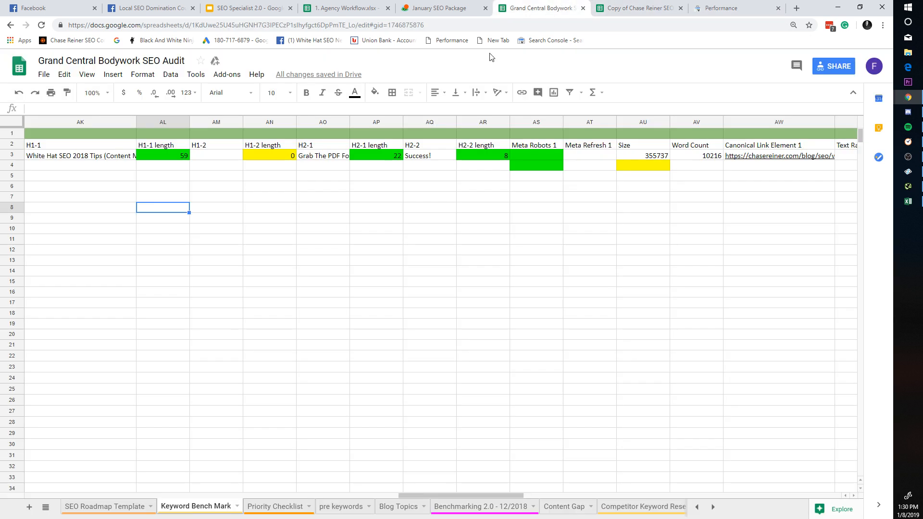
left_click(593, 4)
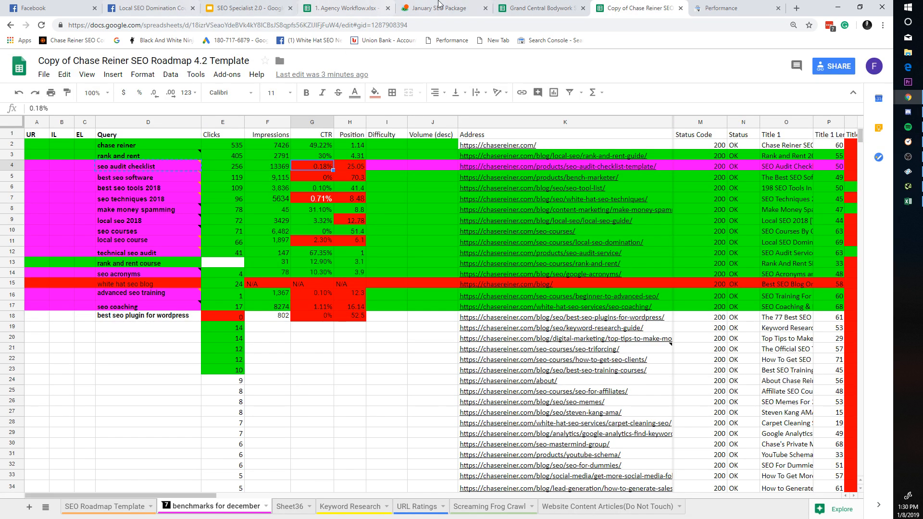
left_click(716, 8)
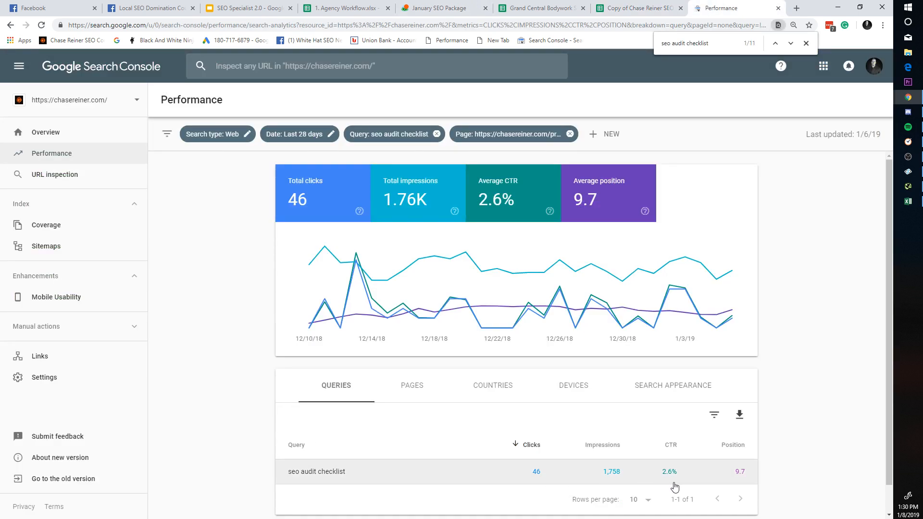
Step: Look up the seo audit checklist page URL in the roadmap spreadsheet
left_click(633, 6)
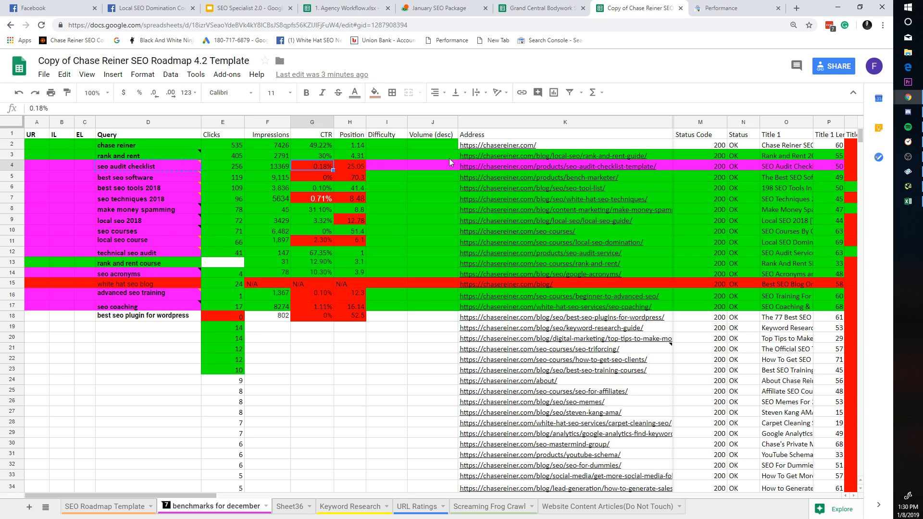
left_click(693, 11)
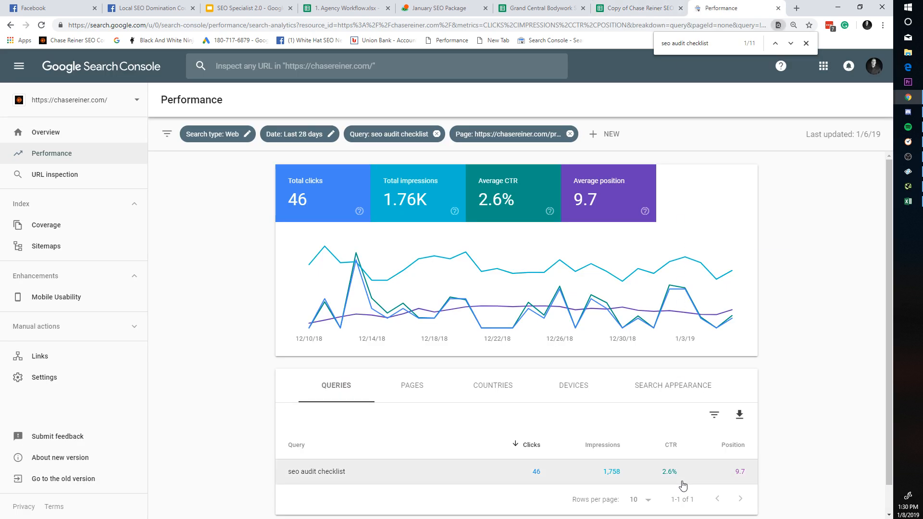
key("ctrl+shift+Tab")
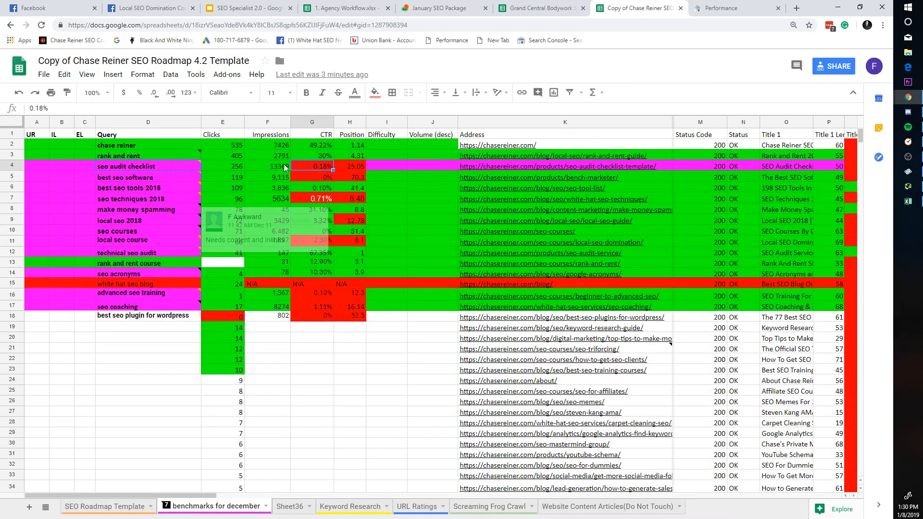
left_click(14, 165)
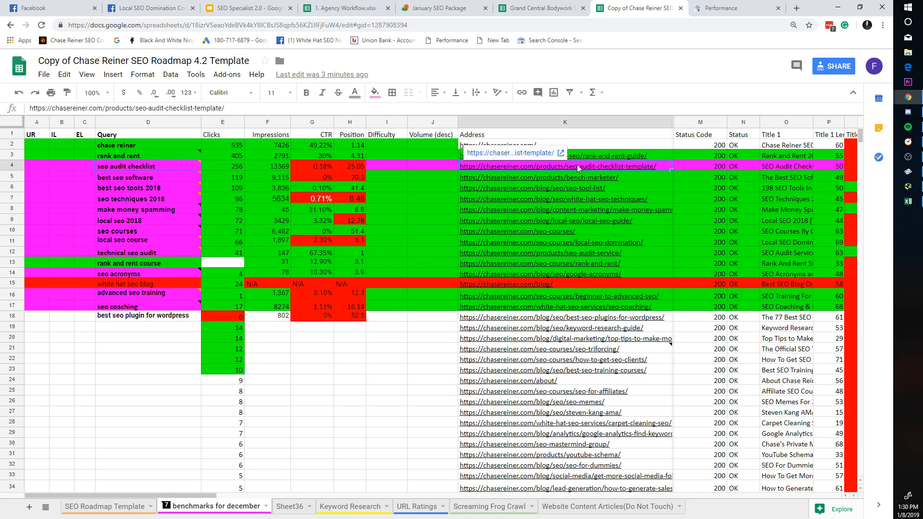
left_click(797, 8)
Step: Open Google Analytics' All Pages report and drill into the seo-audit-checklist-template page
type("analytics.google.com/analytics/web/#/")
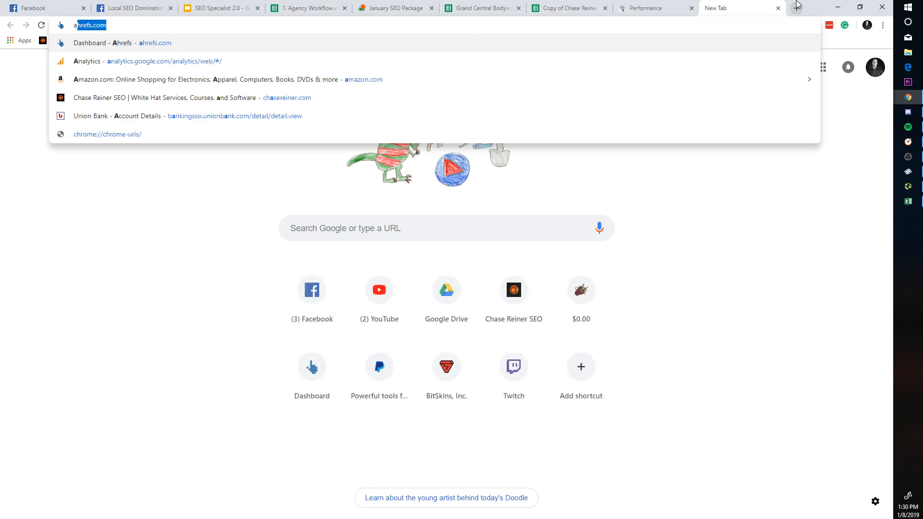
key("Return")
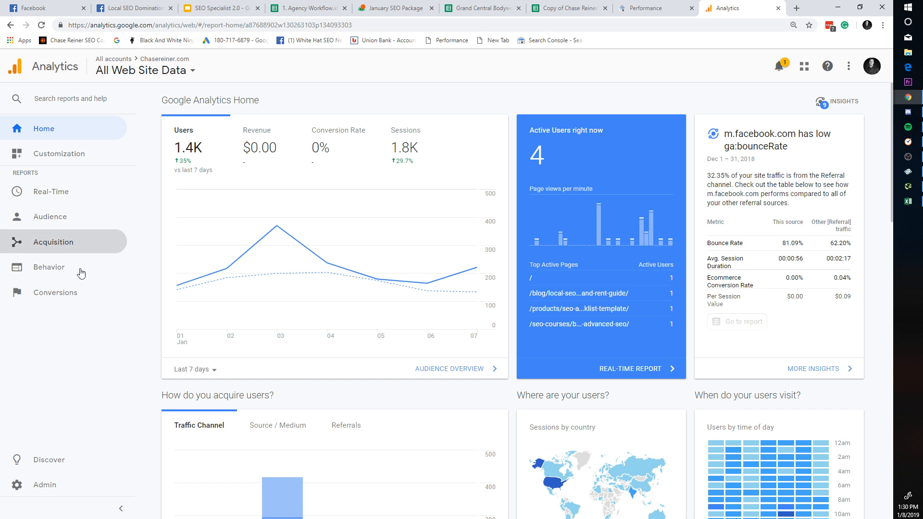
left_click(72, 242)
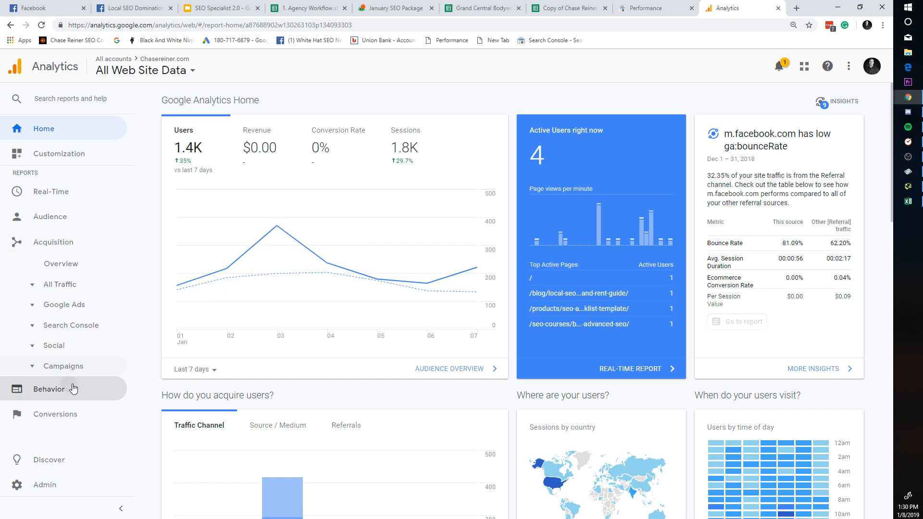
left_click(49, 388)
left_click(72, 318)
left_click(72, 334)
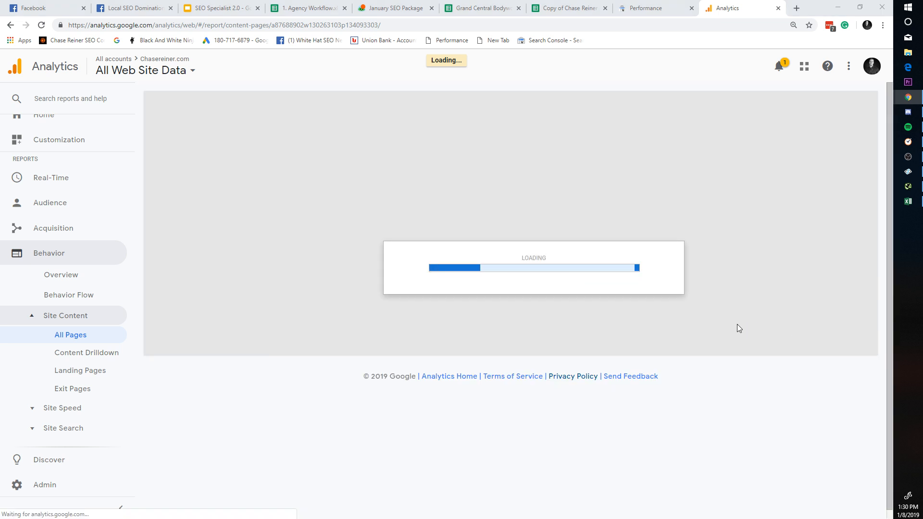
scroll(344, 297, "down", 3)
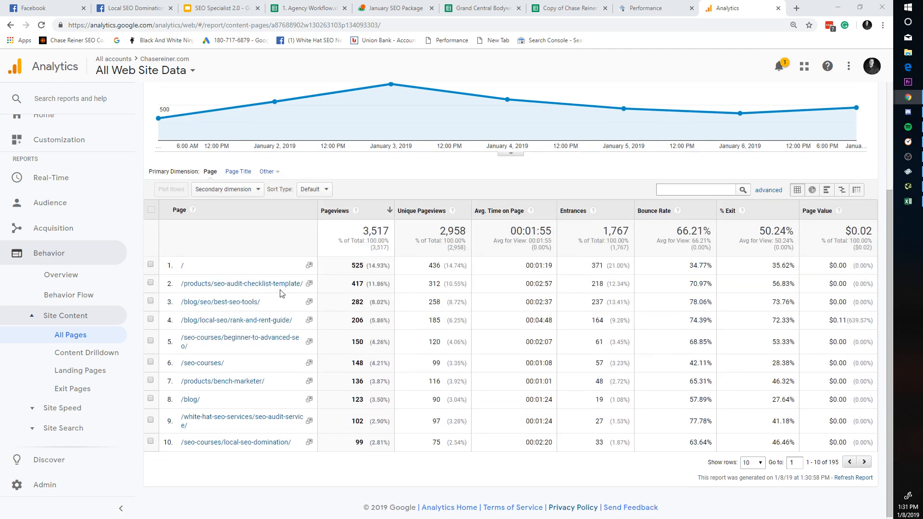
left_click(278, 285)
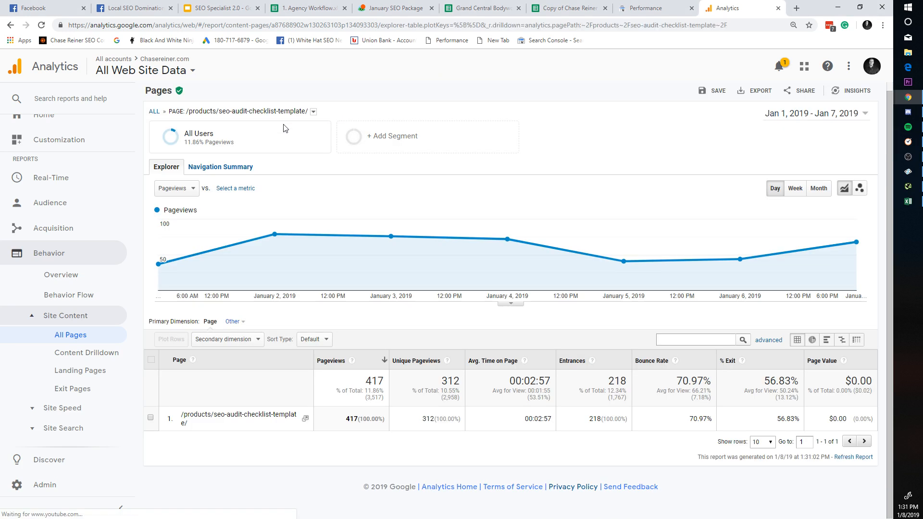
Step: Set the date range to the last 30 days, compared with the previous period
left_click(274, 142)
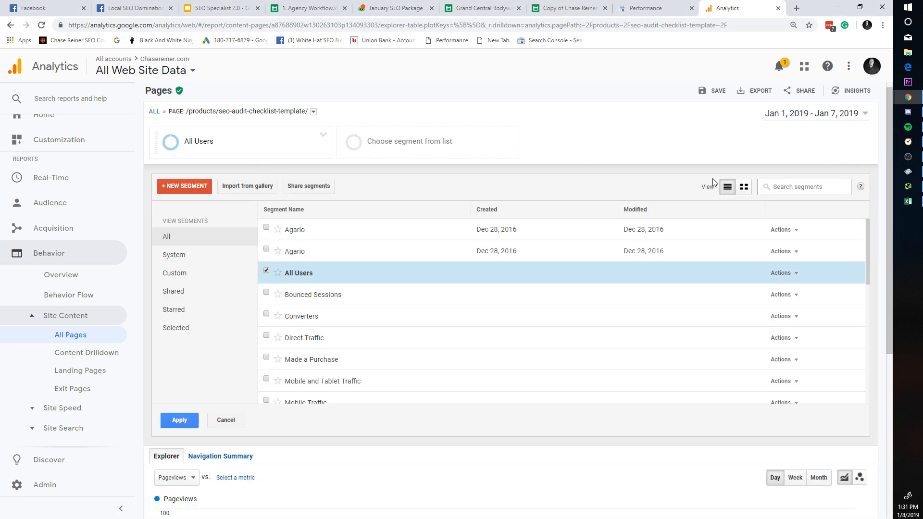
left_click(834, 115)
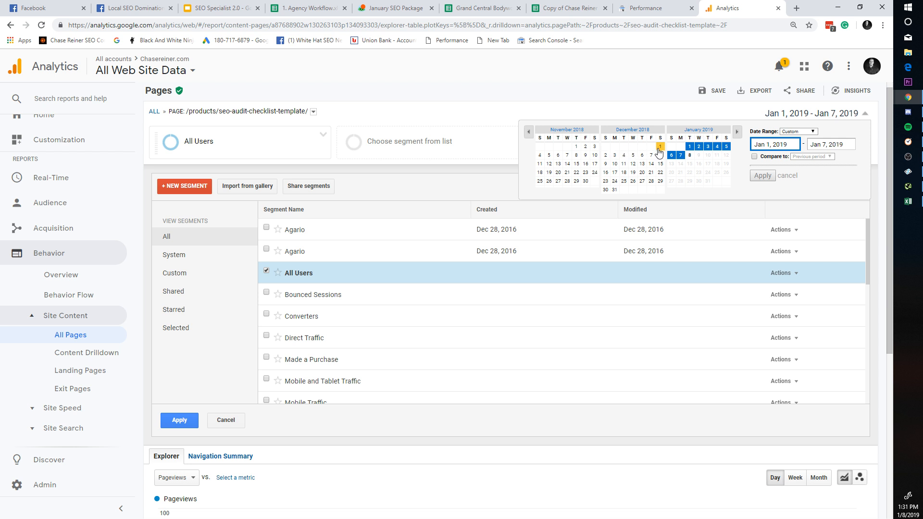
left_click(811, 131)
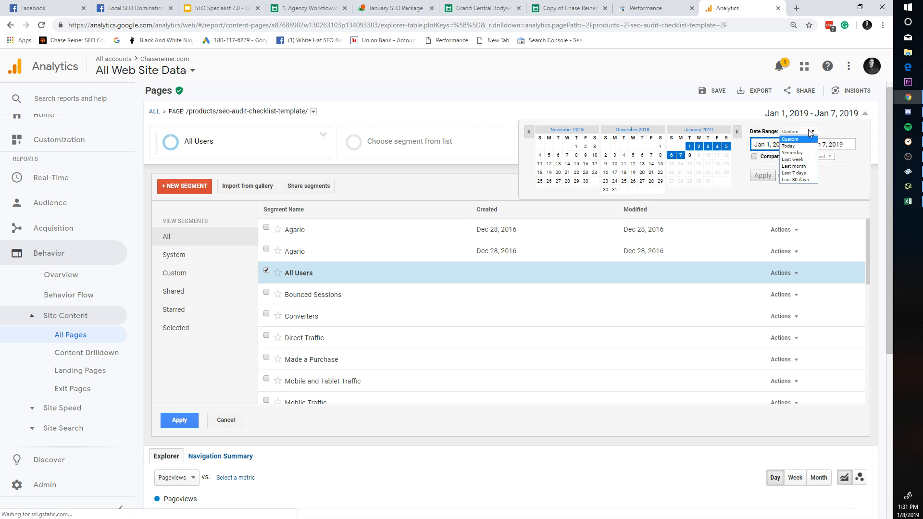
left_click(804, 179)
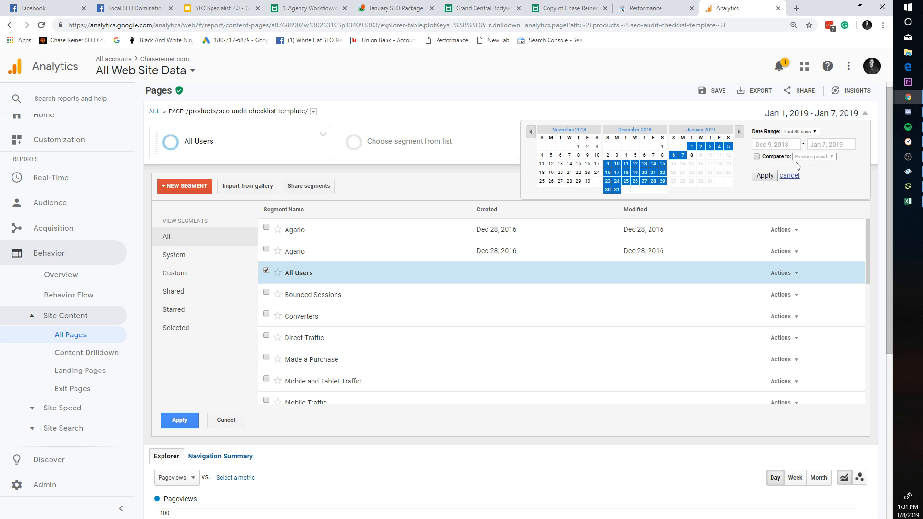
left_click(754, 156)
left_click(762, 189)
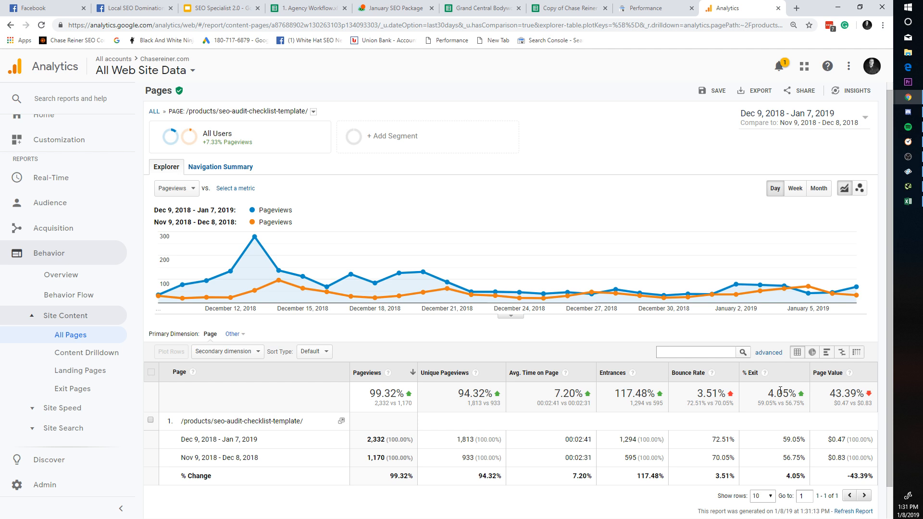
Step: Open the Landing Pages report and show All Goals as the conversion type
left_click(79, 370)
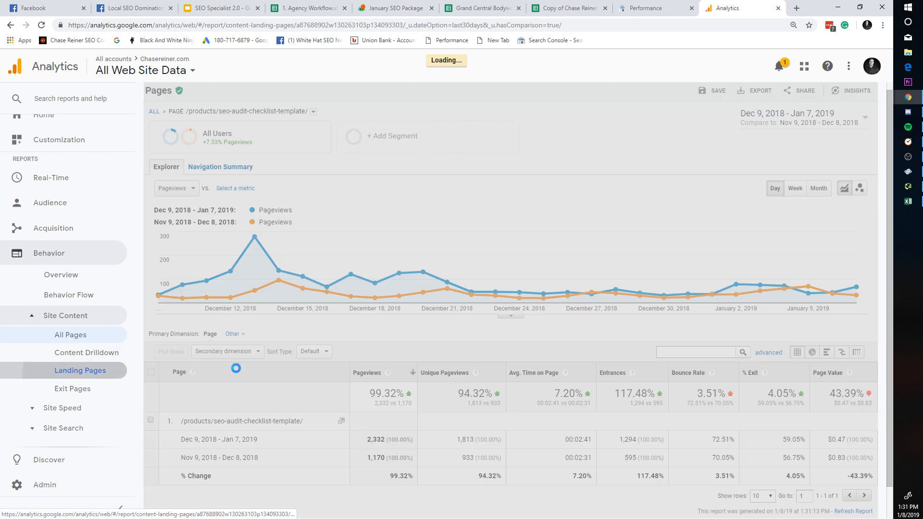
scroll(738, 331, "down", 2)
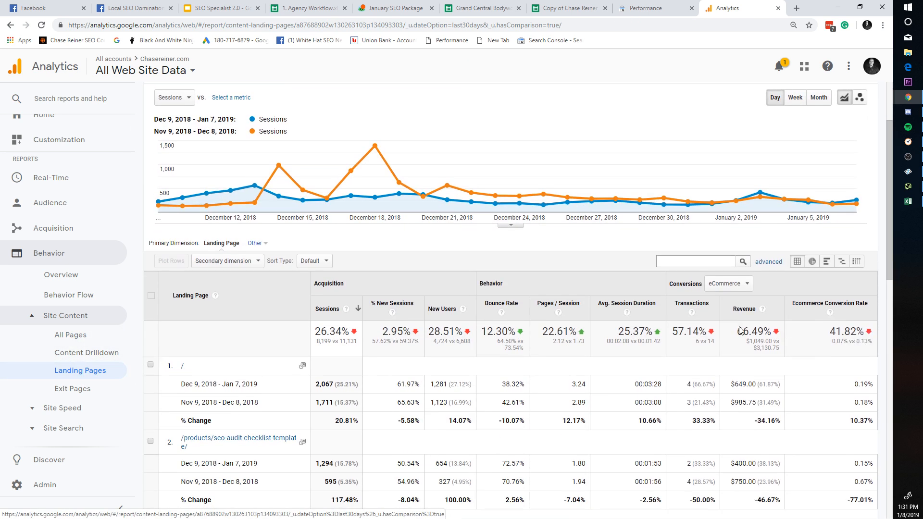
scroll(729, 337, "down", 1)
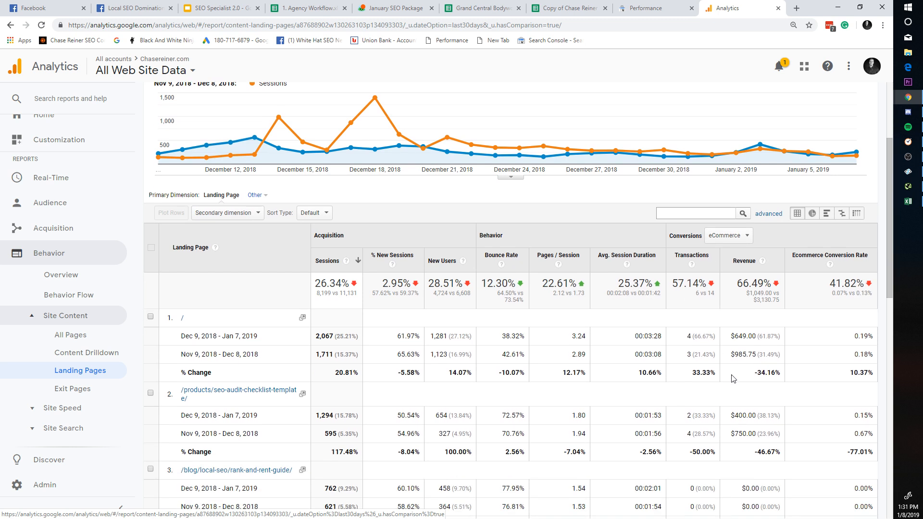
left_click(728, 235)
left_click(731, 266)
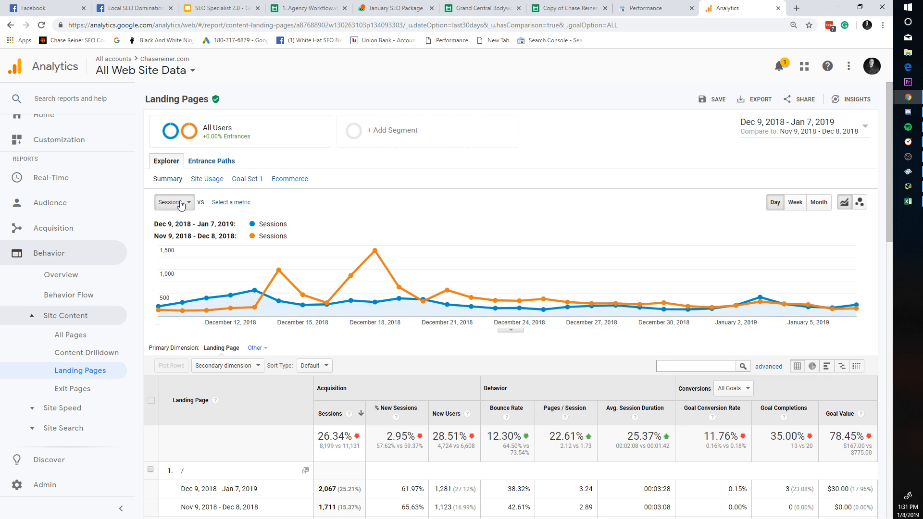
left_click(185, 202)
Step: Replace the All Users segment with the Organic Traffic segment and apply it
left_click(270, 128)
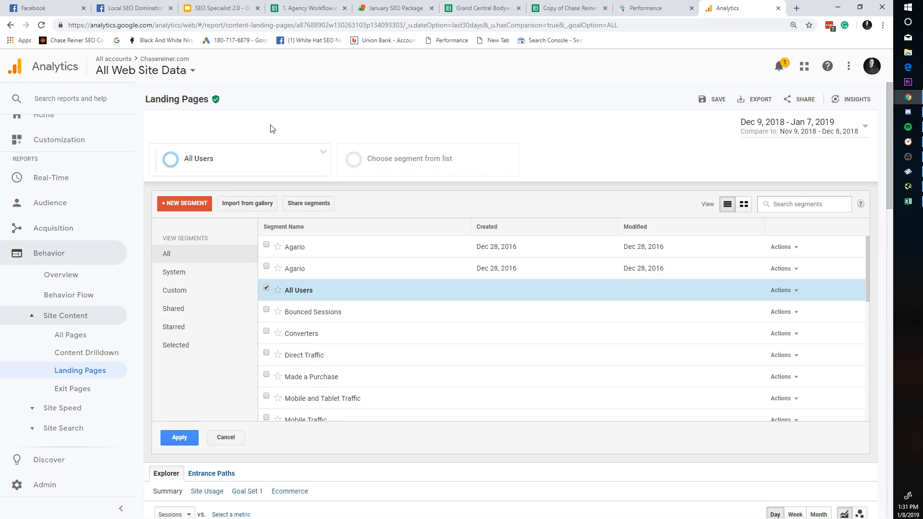
left_click(318, 285)
scroll(342, 300, "down", 2)
scroll(336, 296, "up", 1)
left_click(336, 288)
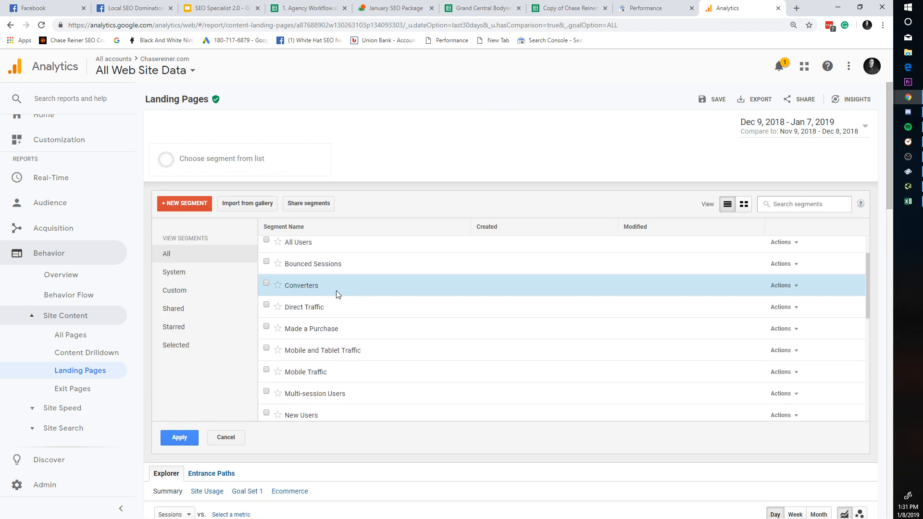
left_click(336, 293)
scroll(339, 307, "up", 1)
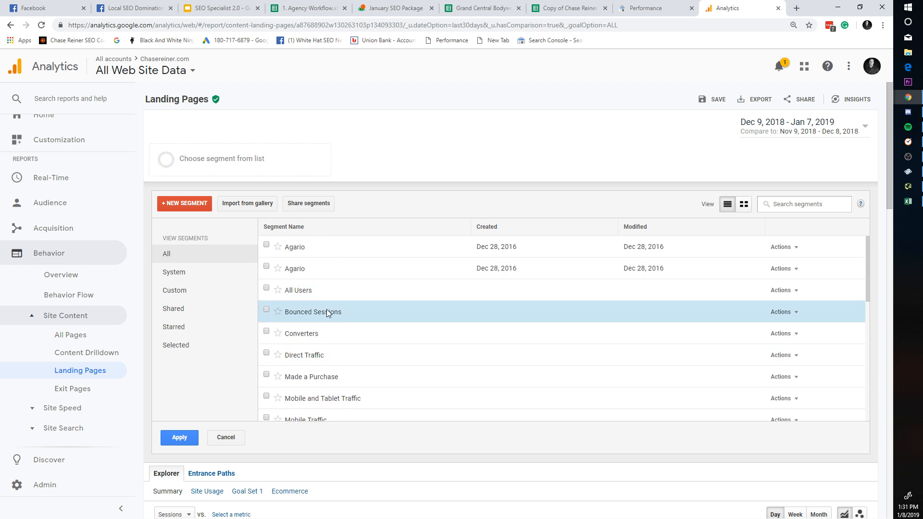
scroll(328, 309, "down", 3)
scroll(344, 316, "down", 5)
key("ctrl+f")
type("organic")
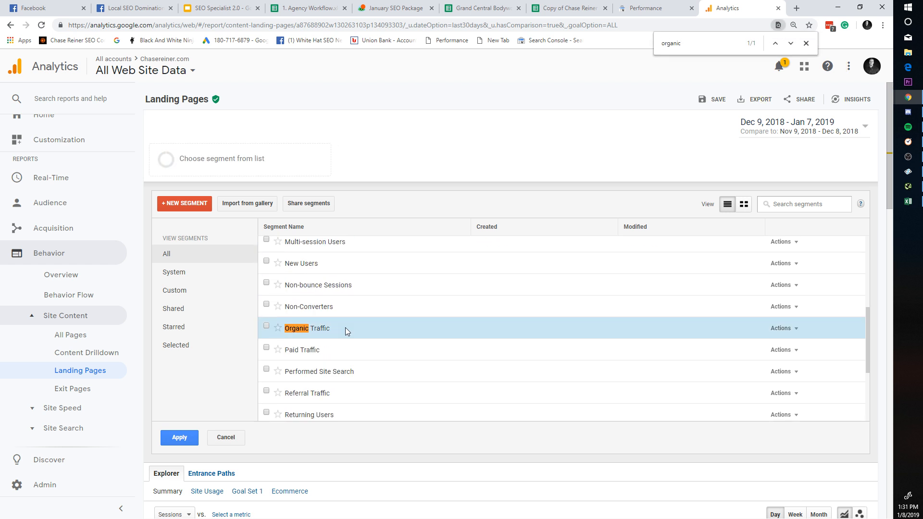
left_click(345, 328)
left_click(190, 437)
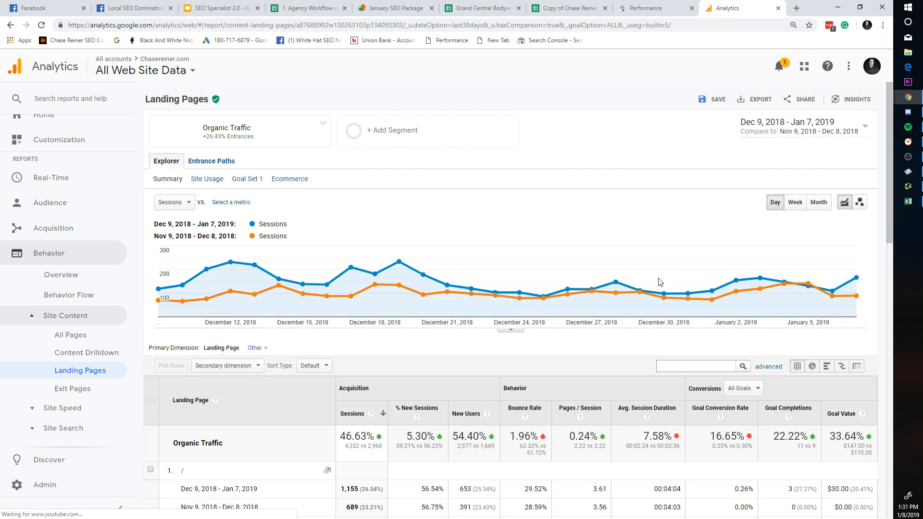
Step: Review the organic landing-page table, noting the 1 (9.09%) goal completions under All Goals
scroll(544, 319, "down", 2)
scroll(336, 324, "down", 2)
scroll(288, 365, "down", 2)
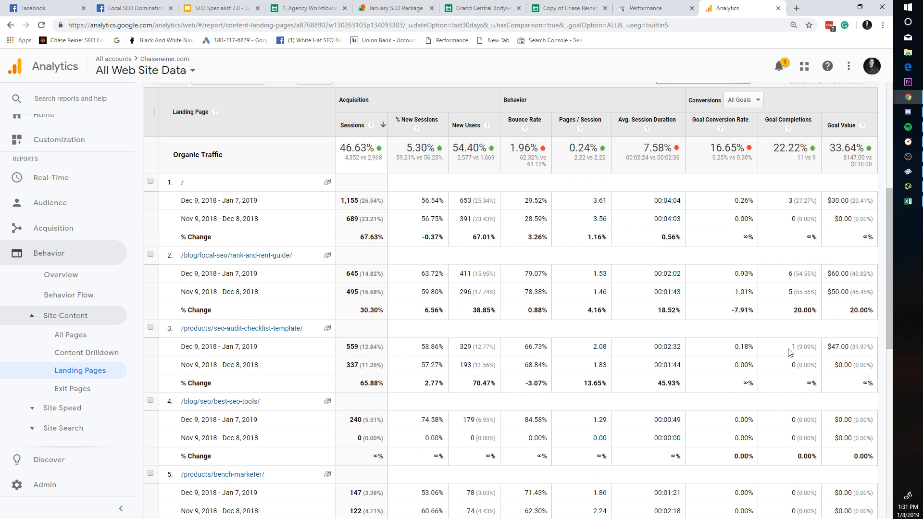
scroll(791, 358, "up", 1)
scroll(794, 365, "down", 1)
triple_click(779, 350)
scroll(776, 361, "up", 1)
left_click(751, 147)
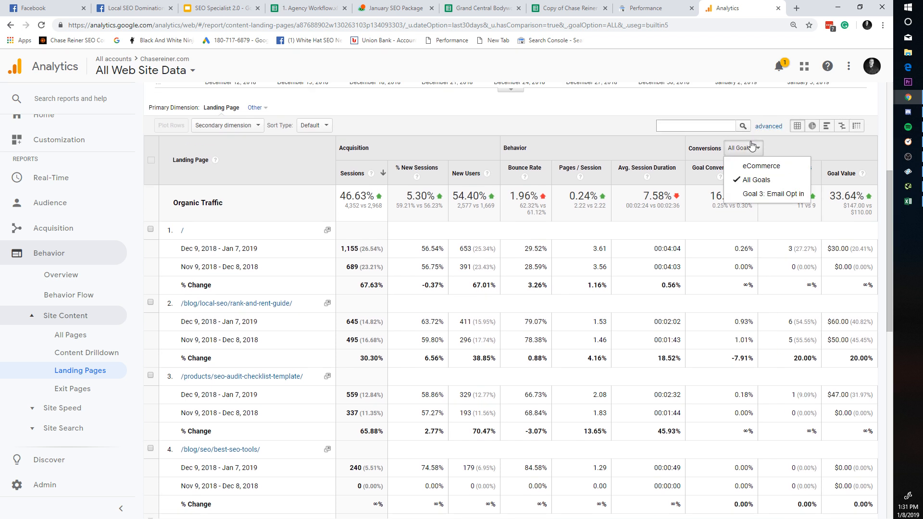
left_click(797, 411)
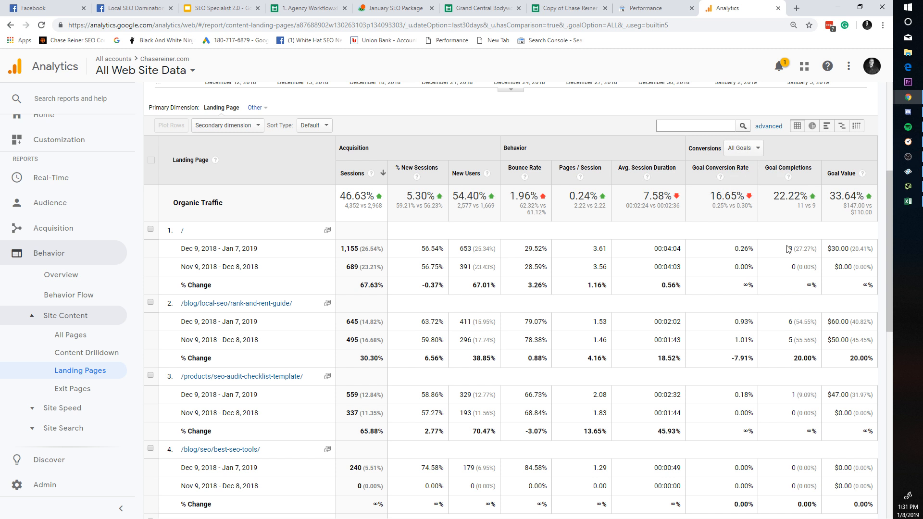
triple_click(800, 395)
left_click(795, 394)
Step: Highlight the 00:02:32 session duration, 45.93%, 70.47% new users and -3.07% bounce rate figures
triple_click(644, 398)
left_click(646, 412)
left_click(657, 397)
triple_click(666, 431)
left_click(589, 431)
left_click(472, 438)
triple_click(475, 440)
double_click(656, 433)
left_click(610, 432)
double_click(545, 429)
left_click(546, 429)
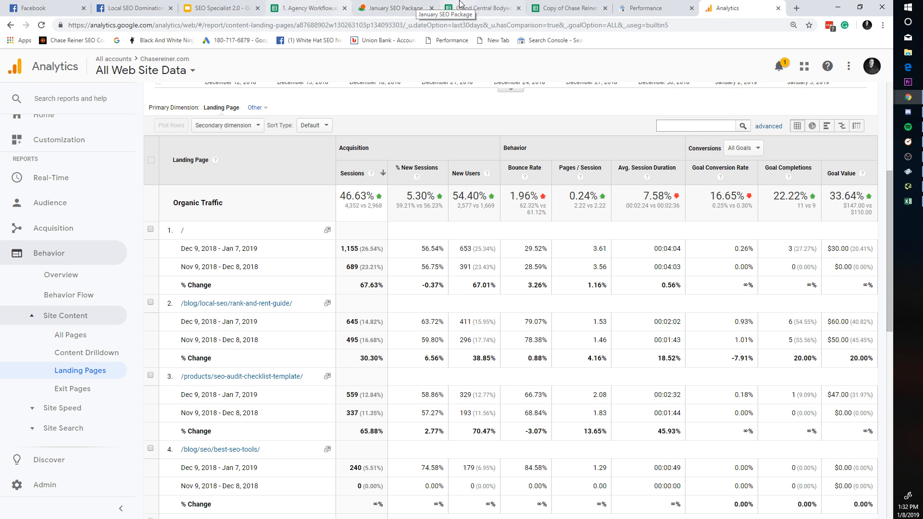
Step: Copy the best seo software keyword from the SEO Roadmap sheet and read its comment
left_click(479, 8)
left_click(567, 8)
left_click(117, 177)
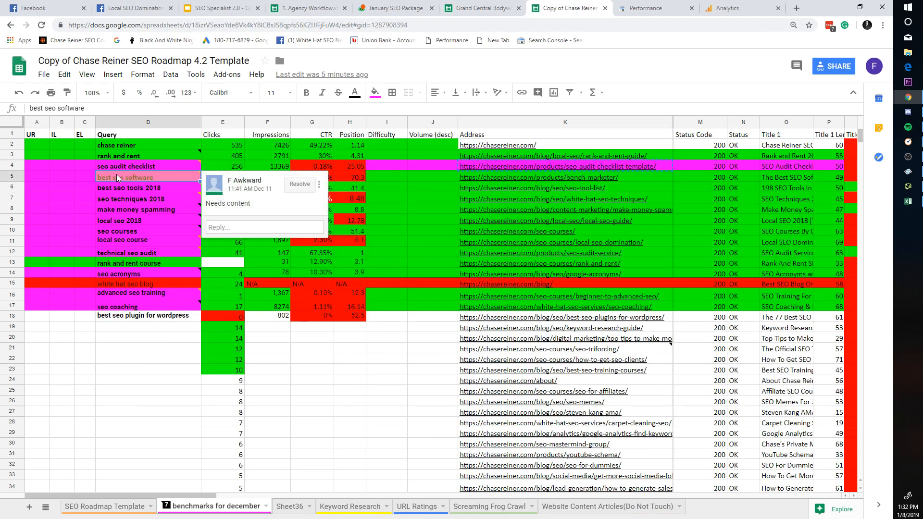
left_click(149, 198)
left_click(193, 179)
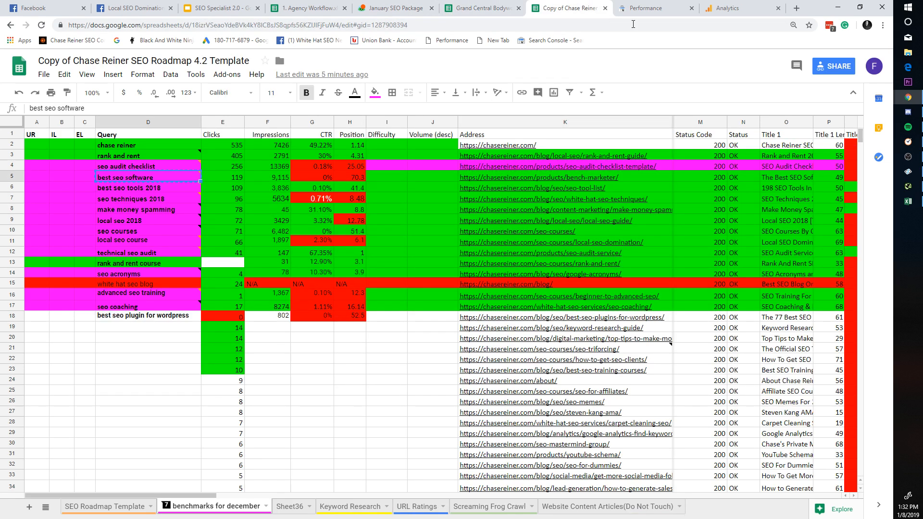
left_click(654, 8)
Step: Remove the page filter from the Search Console performance report
left_click(561, 136)
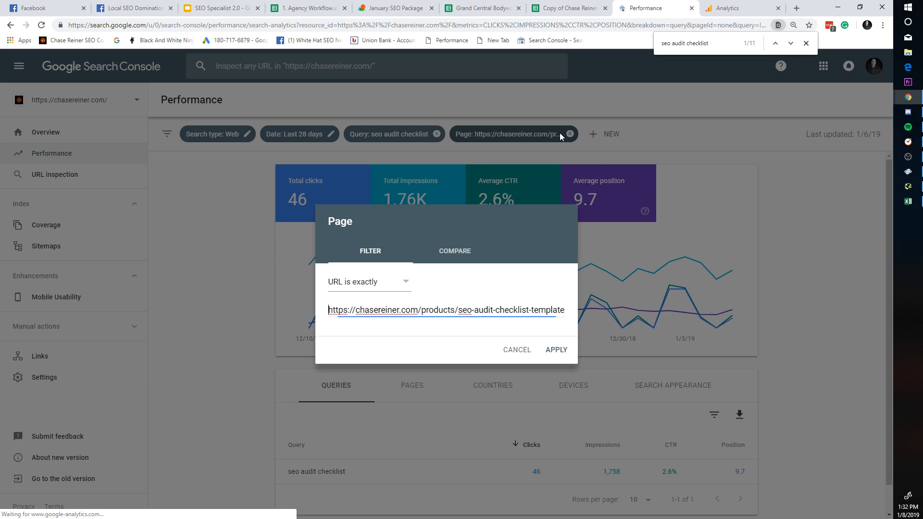
left_click(525, 351)
left_click(543, 137)
left_click(529, 330)
key("ctrl+a")
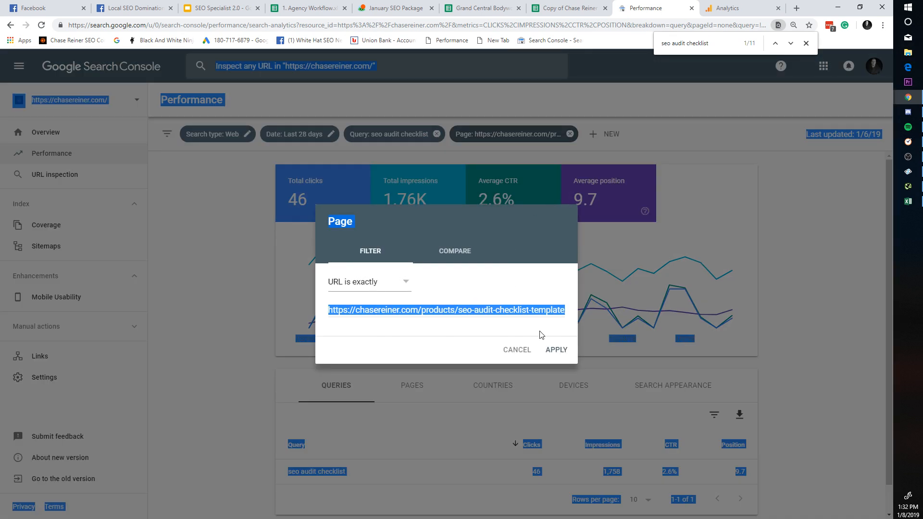
left_click(535, 312)
key("ctrl+a")
type("best seo software")
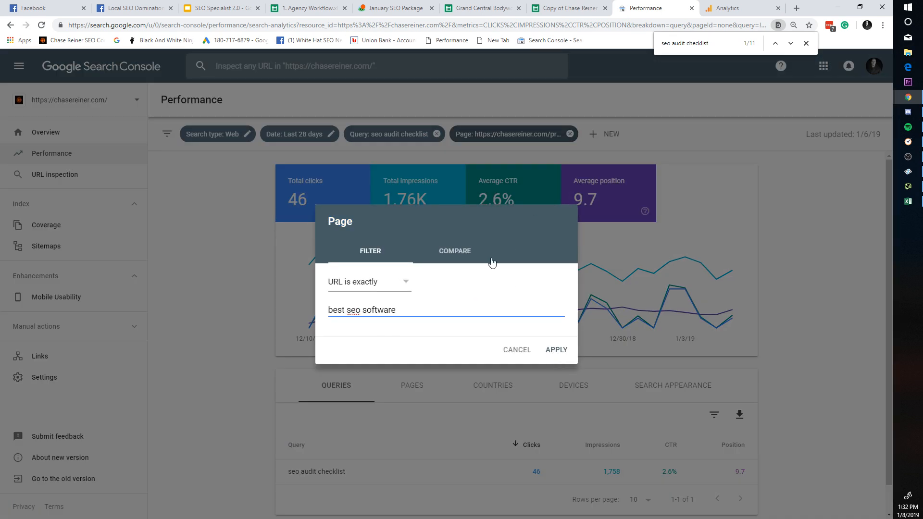
left_click(438, 136)
left_click(570, 134)
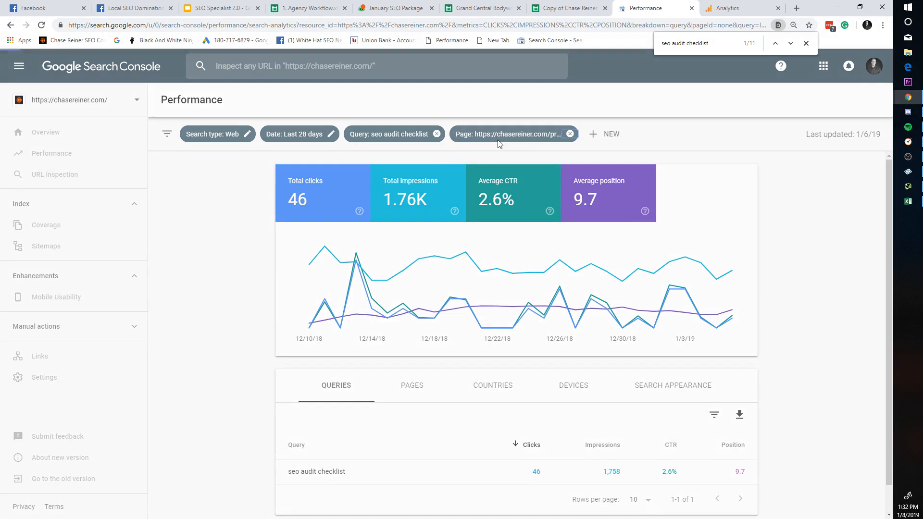
Step: Filter to query best seo software: 0 clicks, 6,009 impressions, position 44.9
left_click(405, 133)
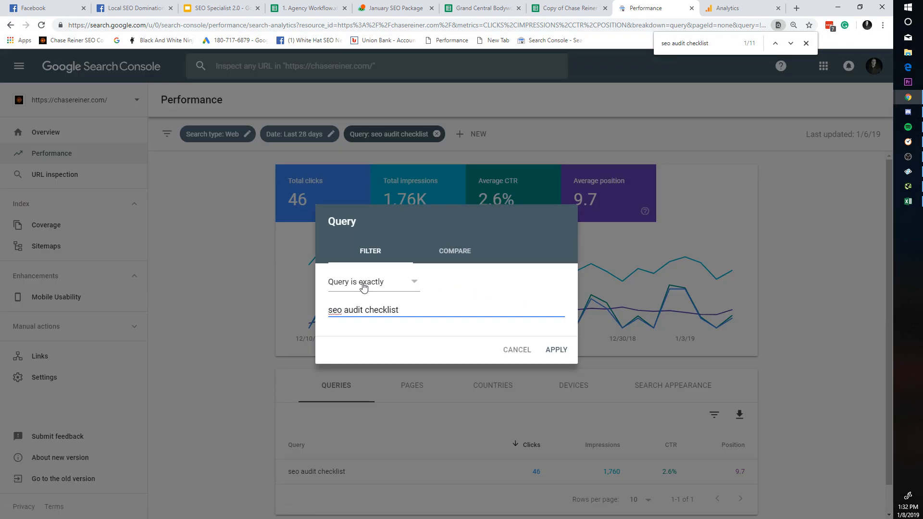
left_click(553, 358)
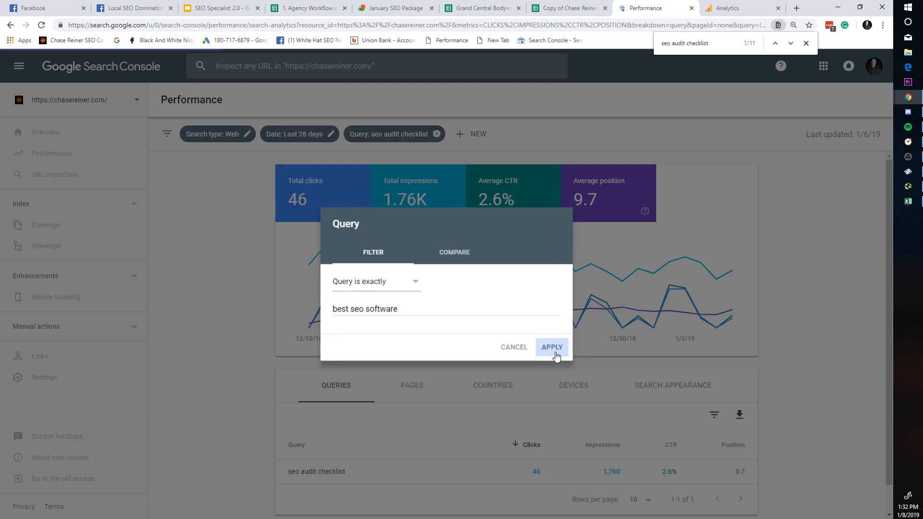
scroll(624, 359, "down", 1)
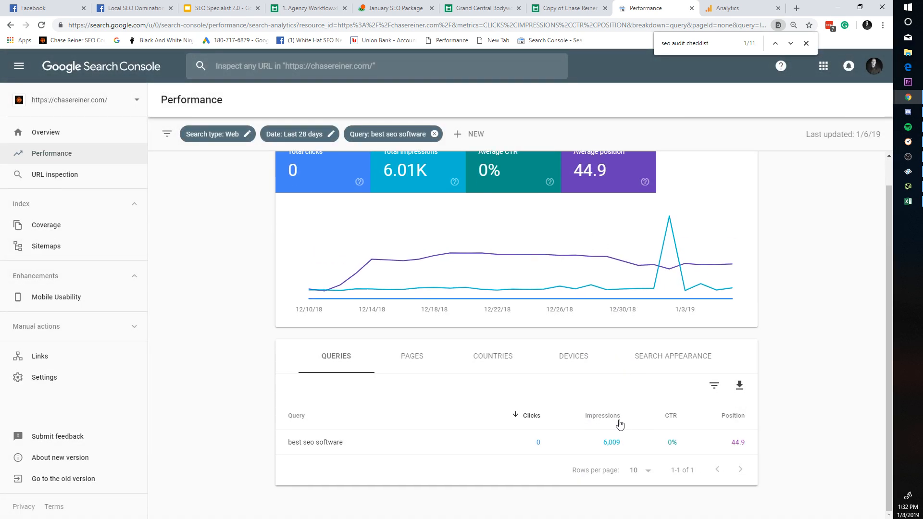
scroll(477, 296, "up", 1)
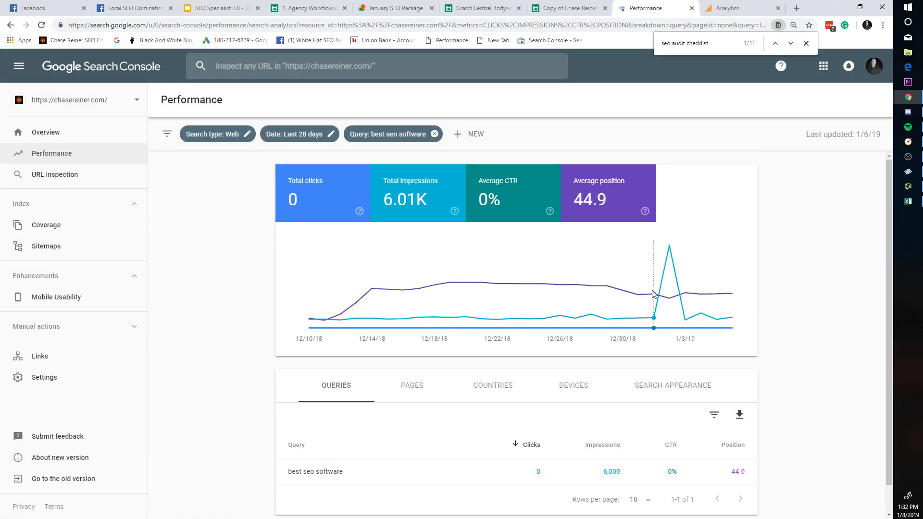
scroll(640, 250, "down", 1)
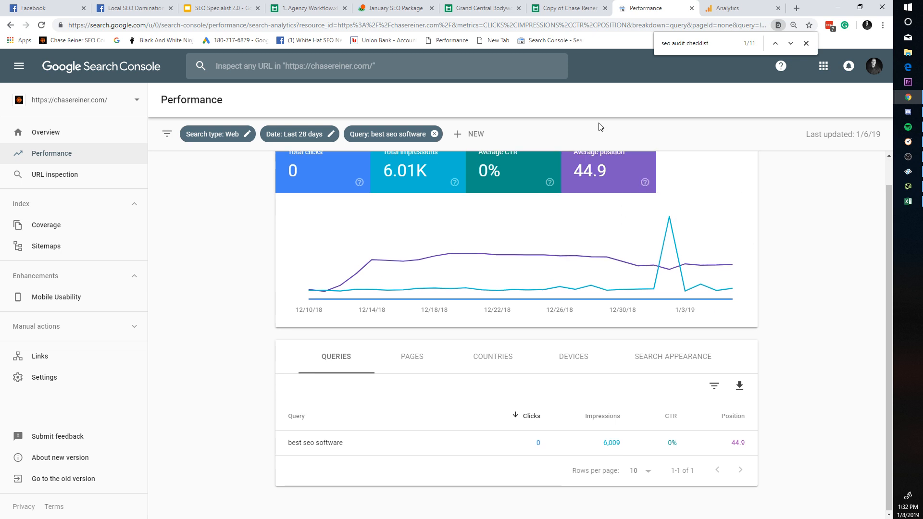
left_click(536, 8)
Step: Read the keyword comments down to best seo tools 2018 and copy that keyword
key("Down")
key("Down")
key("Down")
key("Down")
key("Down")
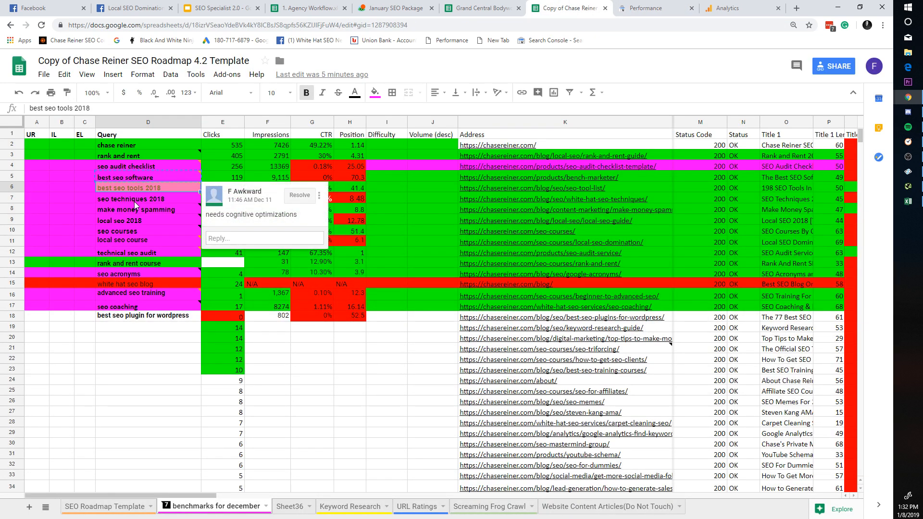
key("Down")
key("Down")
key("Down")
key("Down")
key("Down")
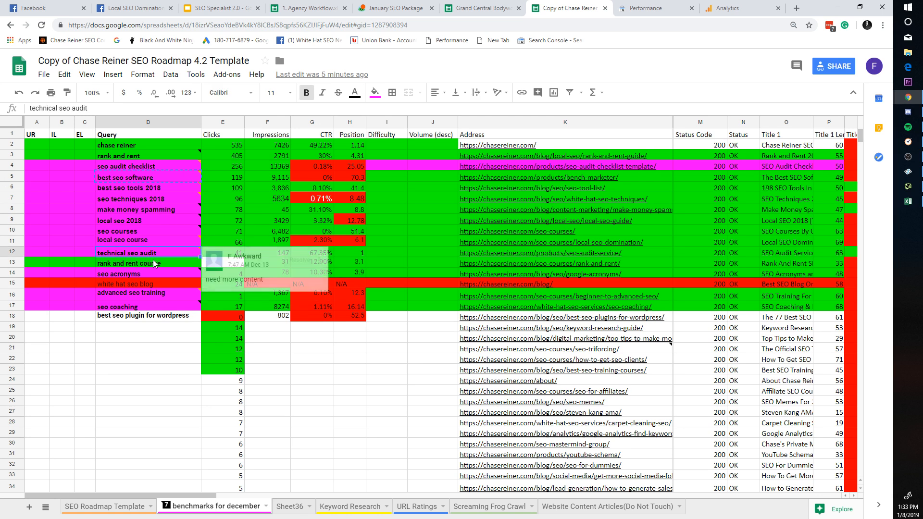
left_click(164, 294)
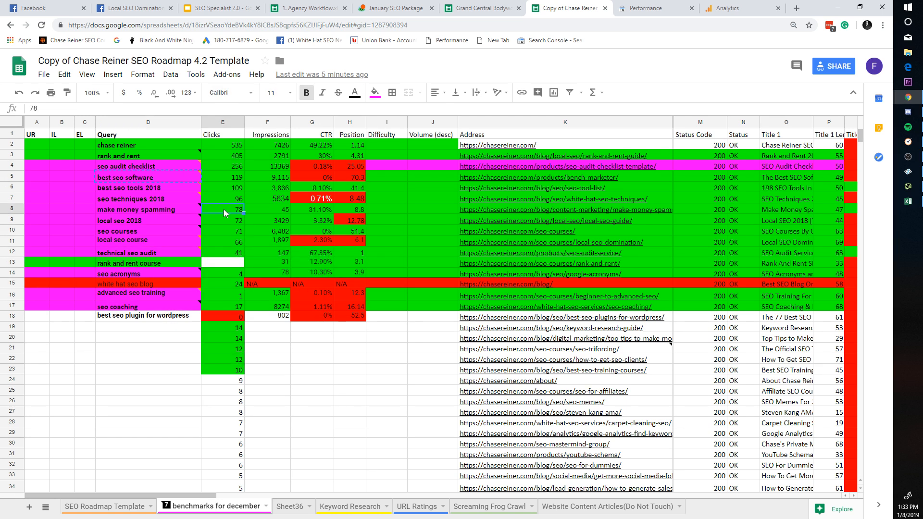
left_click(137, 188)
left_click(167, 192)
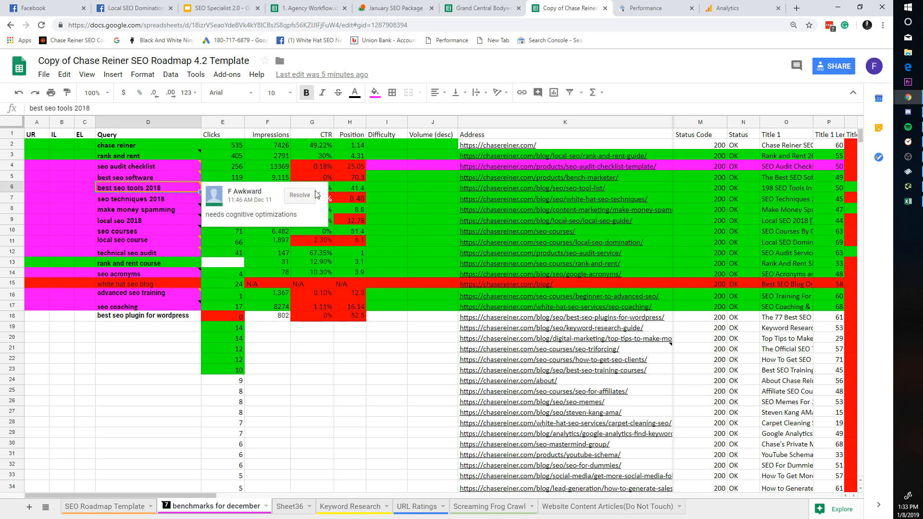
left_click(627, 5)
scroll(387, 294, "up", 1)
Step: Apply the query filter best seo tools 2018, showing 1,498 impressions at position 45.2
left_click(413, 134)
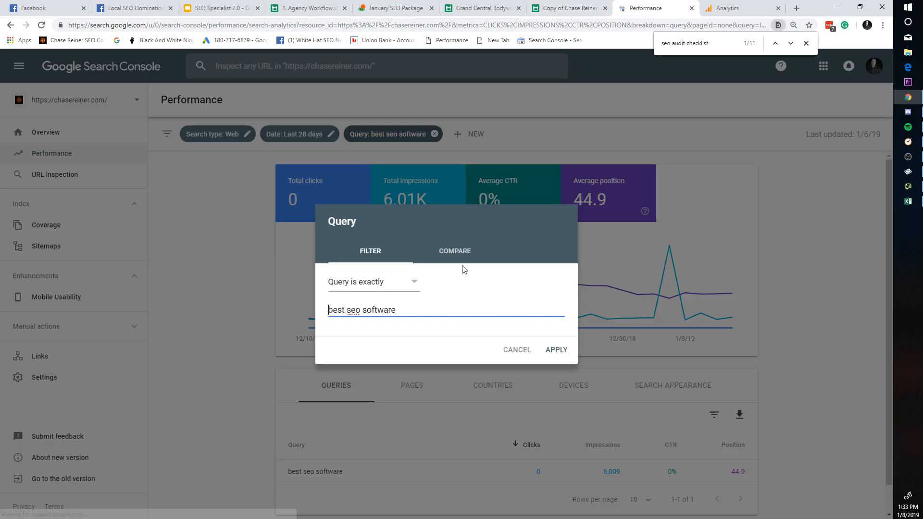
left_click(557, 350)
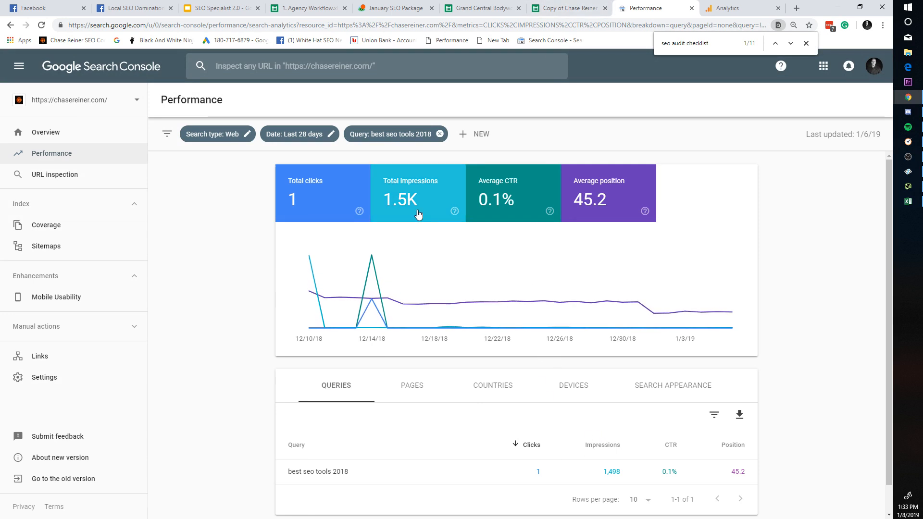
left_click(564, 8)
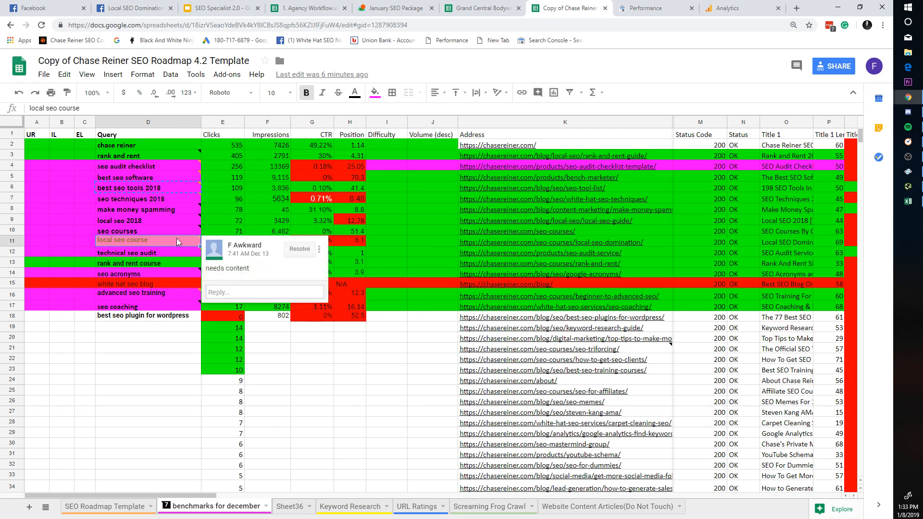
Step: Select the best seo software and seo techniques 2018 keywords, then mark ranges of the Query column D
left_click(166, 176)
key("Down")
key("Down")
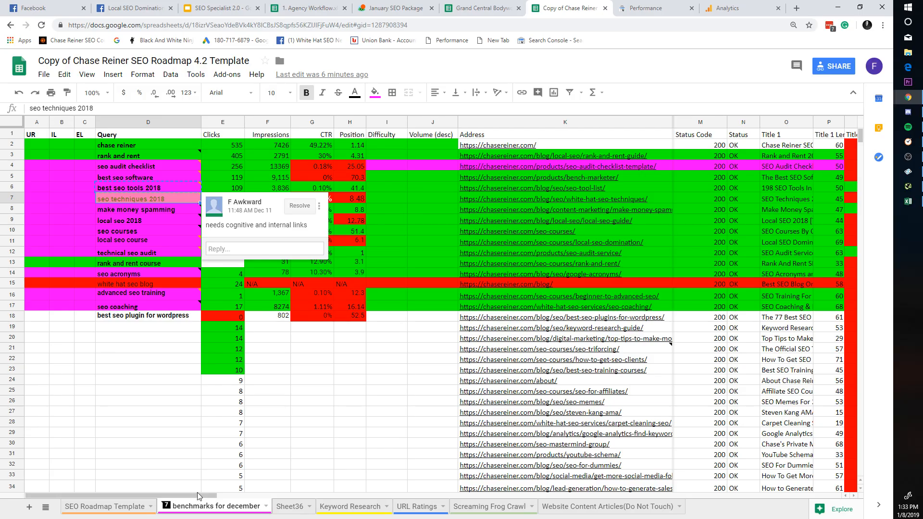
left_click_drag(197, 496, 827, 484)
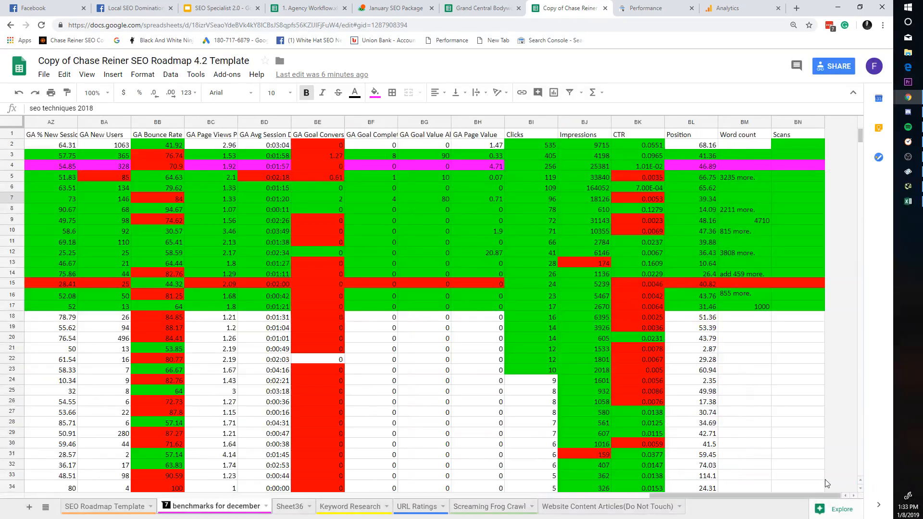
key("Down")
key("Down")
key("Down")
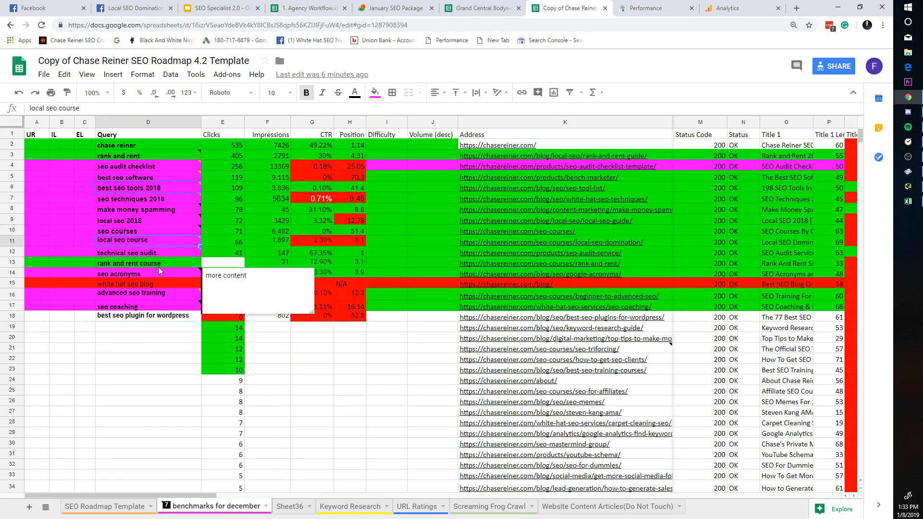
left_click_drag(144, 337, 170, 176)
key("Down")
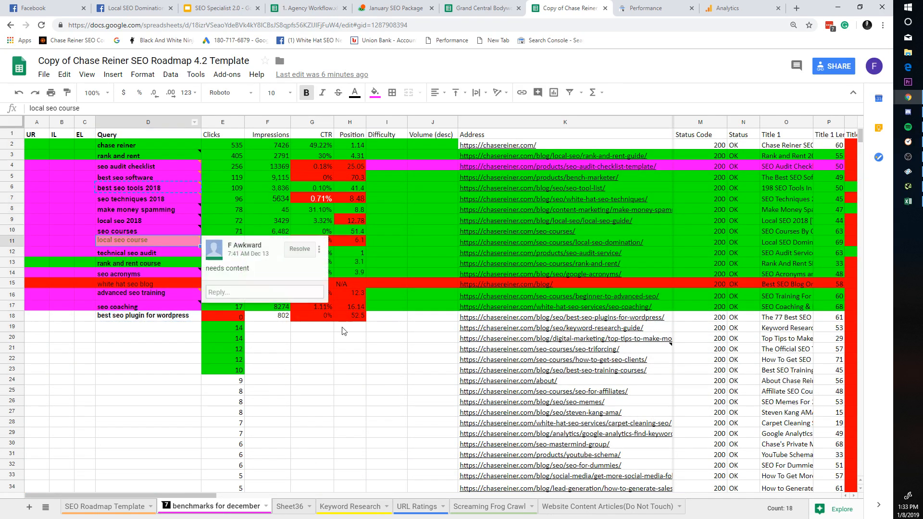
left_click_drag(145, 321, 168, 156)
left_click(180, 295)
left_click_drag(178, 390, 188, 156)
left_click(187, 252)
left_click_drag(180, 358, 185, 135)
left_click(387, 370)
Step: Erase the UR label in A1 and select ranges across the D1–H23 query block
left_click(38, 135)
key("Delete")
left_click(309, 349)
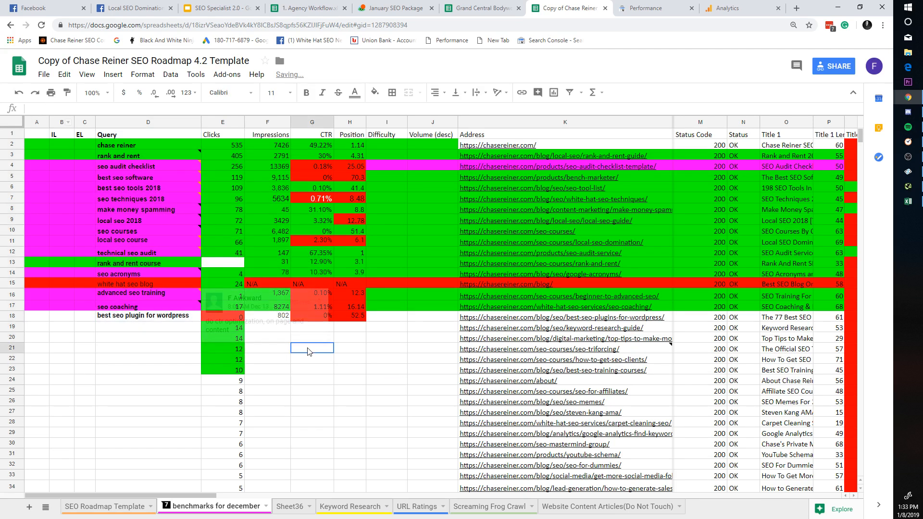
left_click_drag(352, 370, 137, 136)
left_click(268, 295)
left_click(271, 326)
left_click_drag(350, 454, 88, 145)
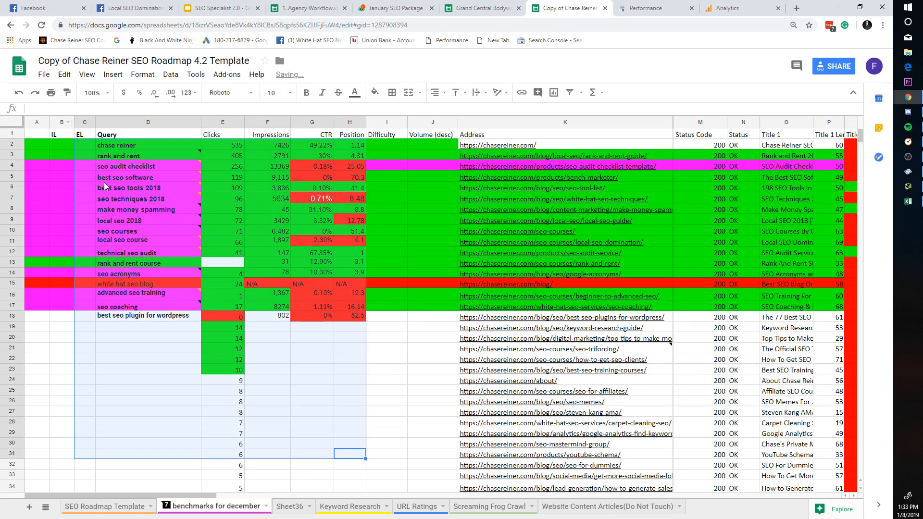
left_click(223, 369)
left_click(316, 390)
left_click_drag(199, 494, 85, 425)
Step: Check the comment on best seo software, then mark and clear ranges across the query table
left_click(139, 213)
key("Up")
key("Up")
key("Up")
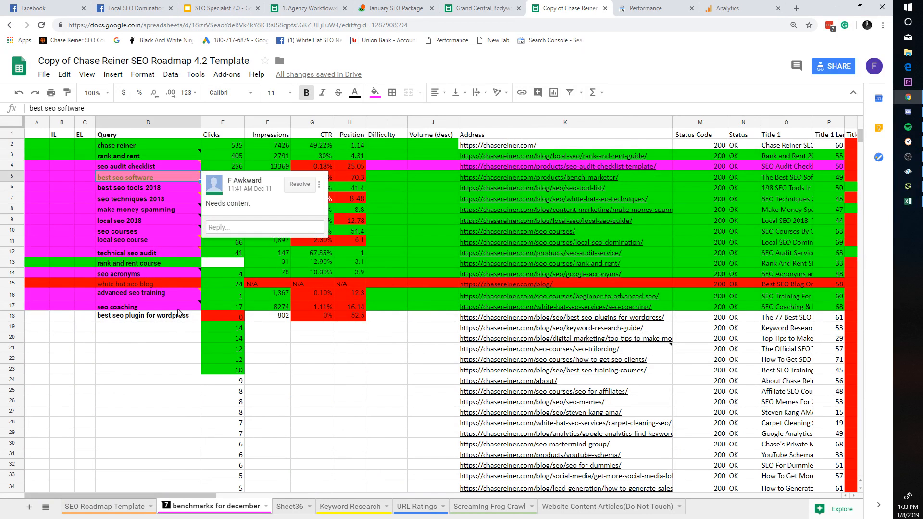
left_click(161, 328)
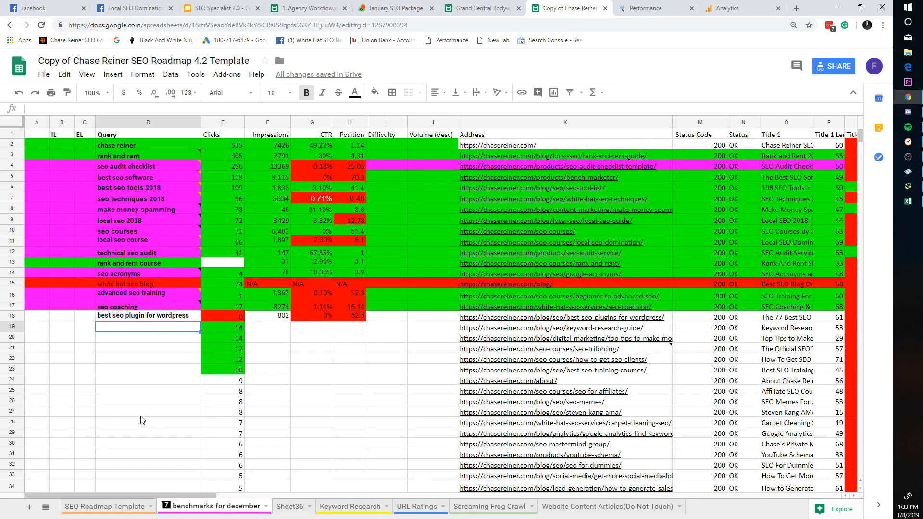
left_click_drag(141, 413, 488, 171)
left_click(369, 388)
left_click_drag(353, 371, 148, 129)
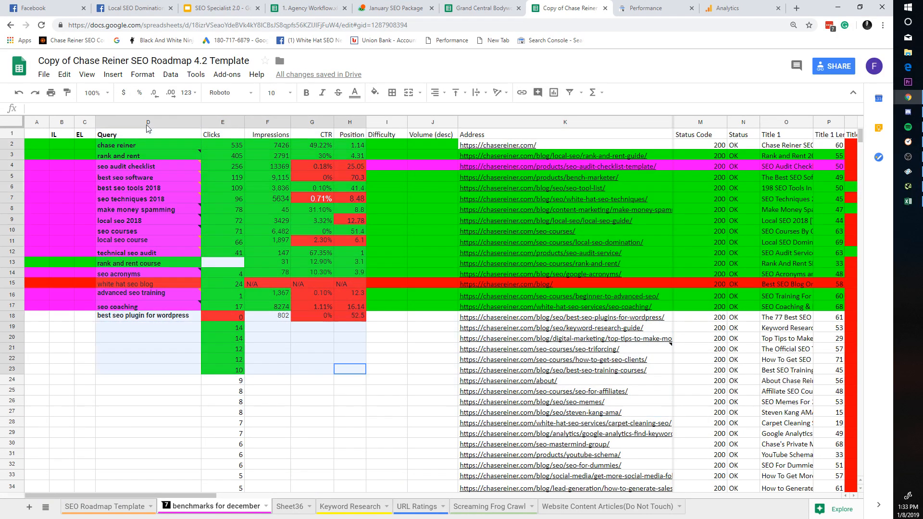
left_click_drag(166, 370, 499, 136)
left_click(446, 400)
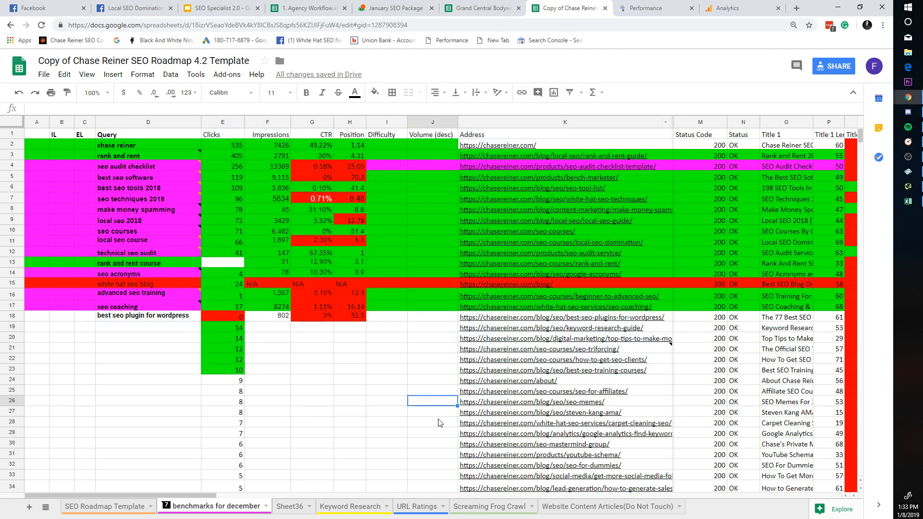
left_click_drag(89, 369, 485, 136)
left_click(355, 379)
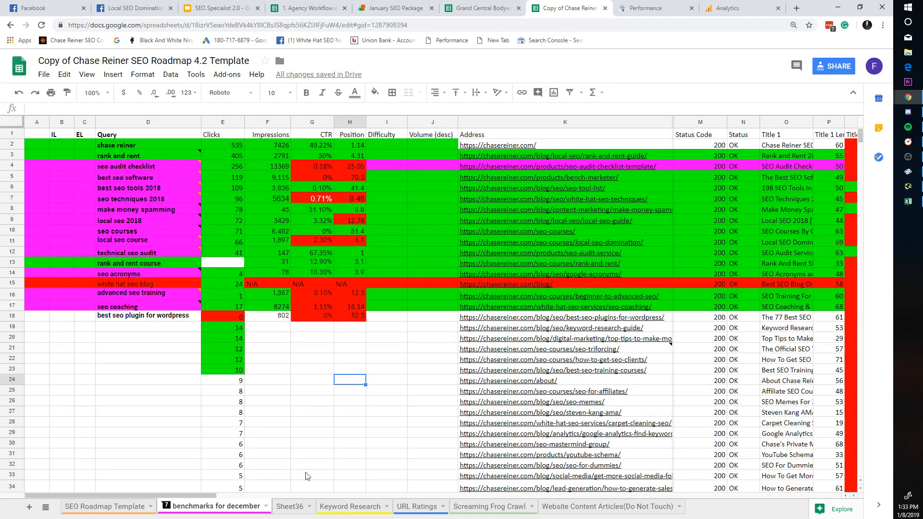
Step: Read the comments on best seo tools 2018 and seo techniques 2018, then scroll across that row
left_click(126, 188)
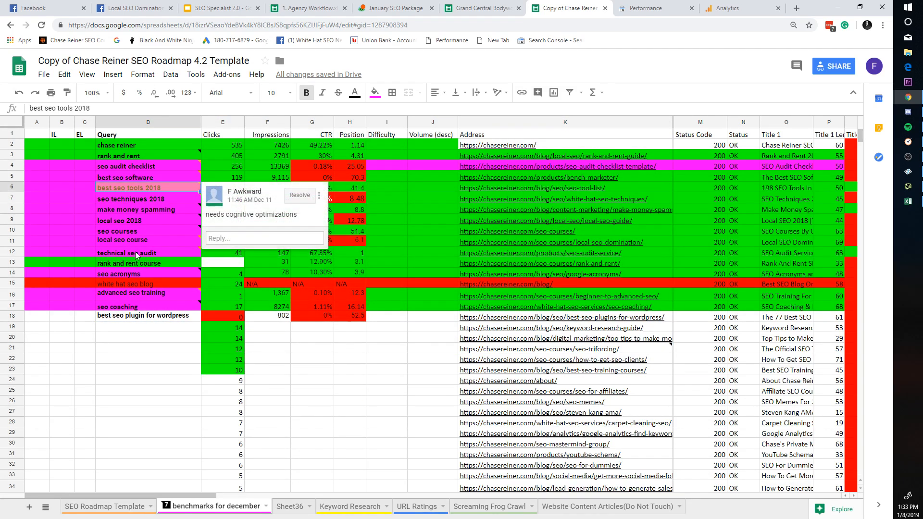
left_click(133, 199)
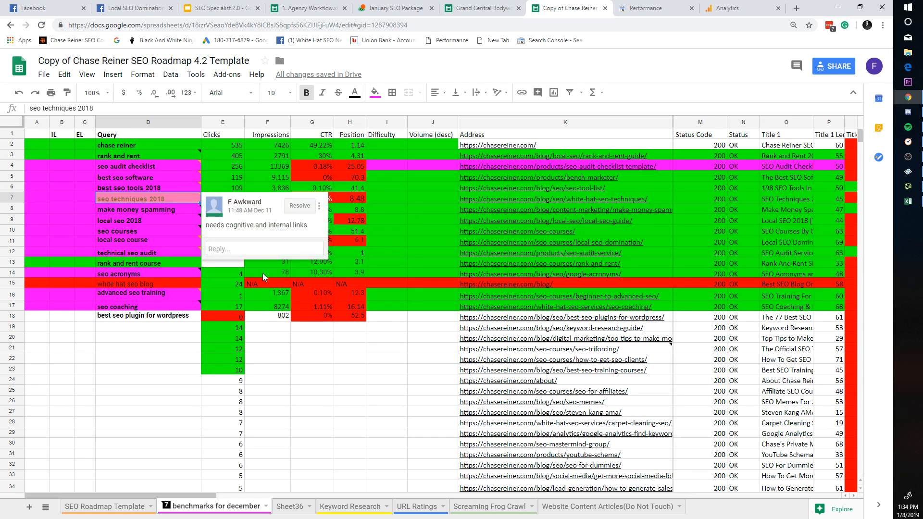
left_click(333, 347)
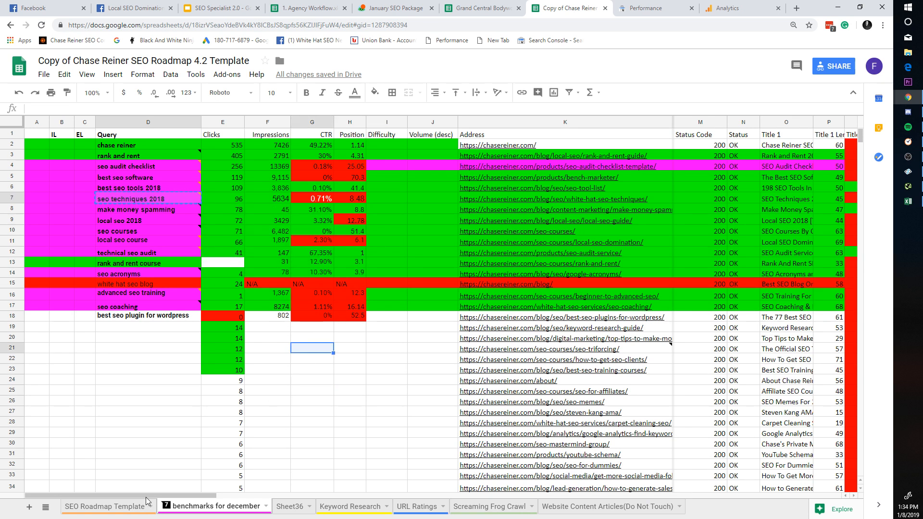
left_click(13, 202)
scroll(842, 480, "right", 15)
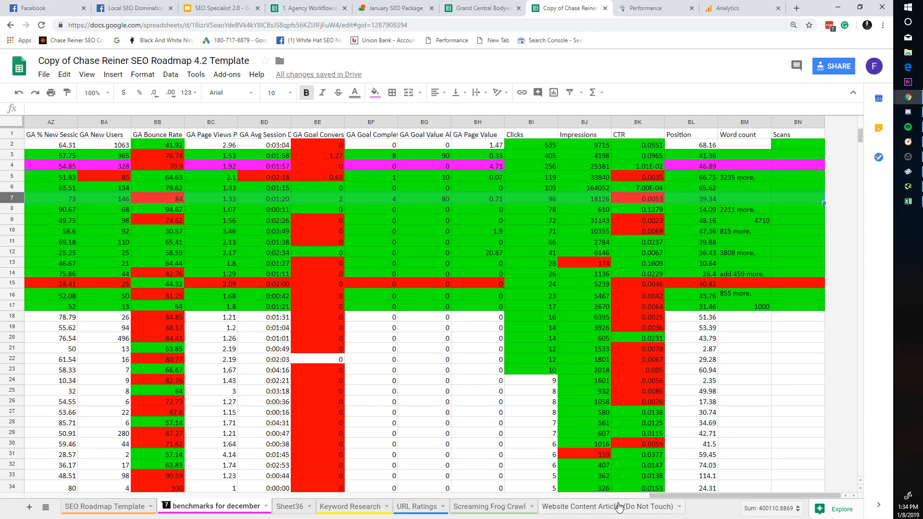
left_click_drag(685, 497, 2, 477)
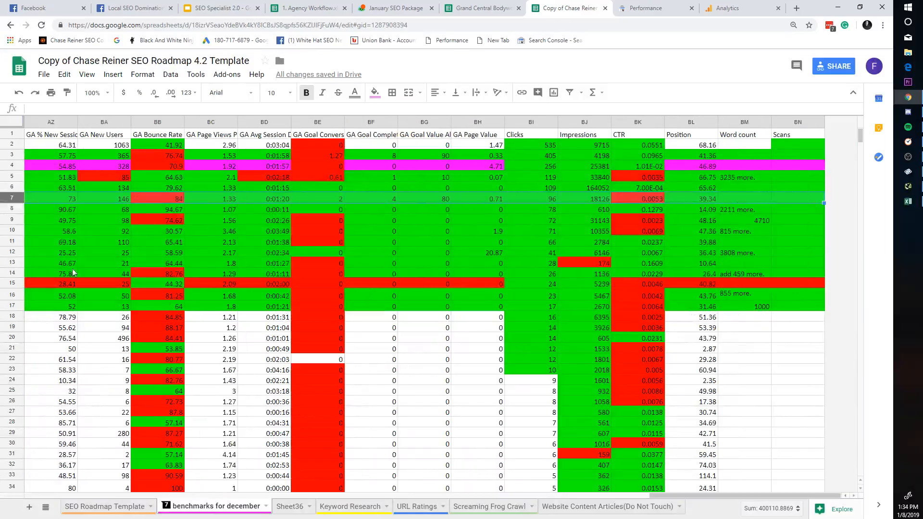
left_click_drag(720, 500, 11, 475)
left_click_drag(661, 493, 30, 468)
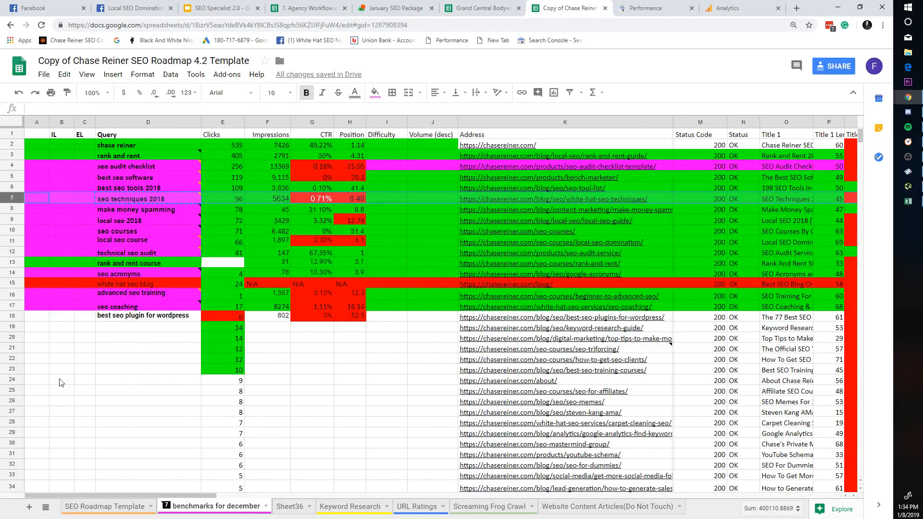
Step: Reopen the seo techniques 2018 comment and edit Search Console's query filter
left_click(163, 201)
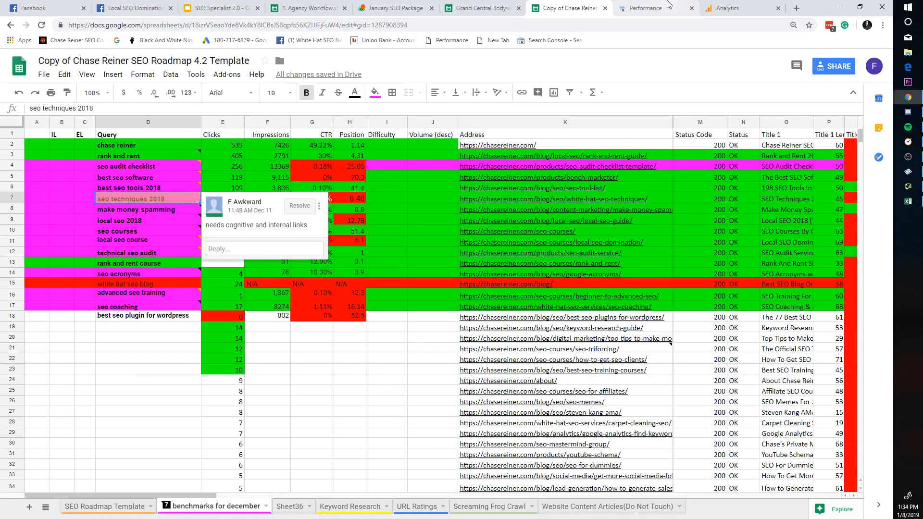
left_click(649, 9)
left_click(391, 134)
Step: Filter the report by the query seo techniques 2018, then remove the query filter
left_click_drag(469, 305, 257, 292)
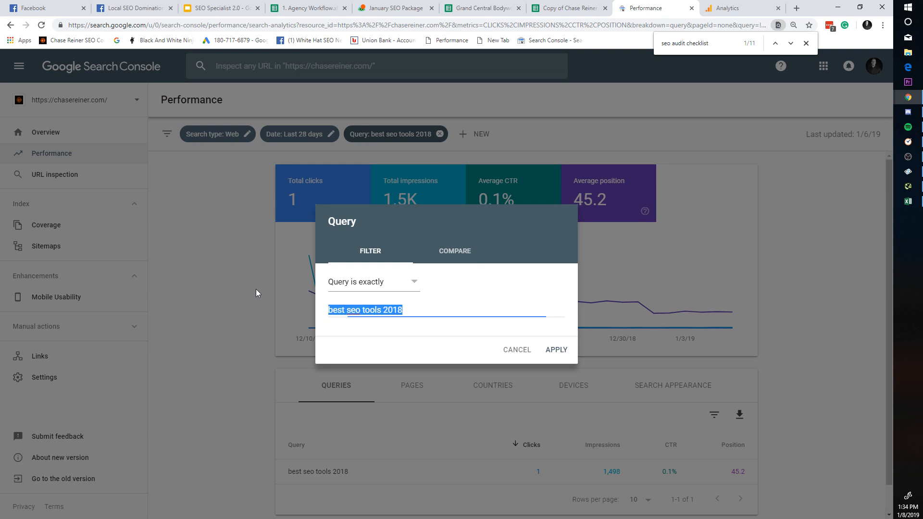
type("seo techniques 2018")
left_click(553, 349)
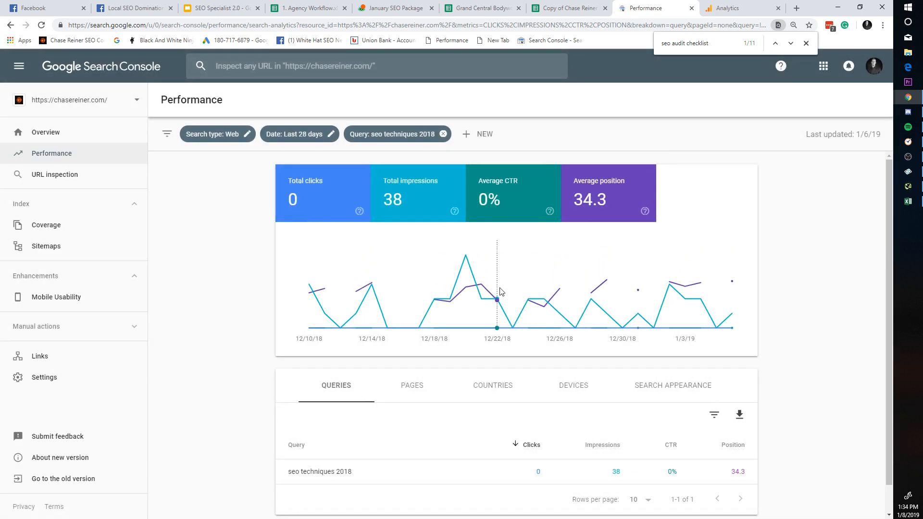
left_click(445, 135)
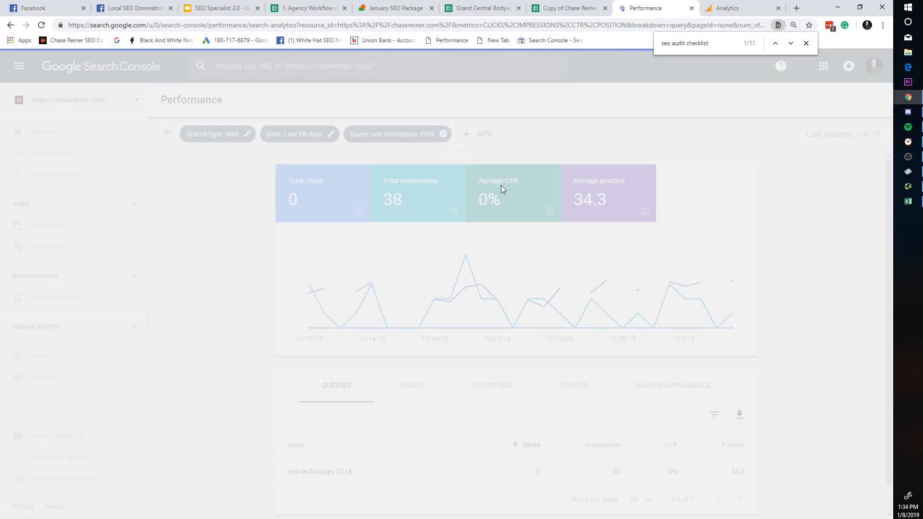
Step: List the report by pages with only Clicks shown, hiding impressions, CTR and position
scroll(355, 396, "down", 3)
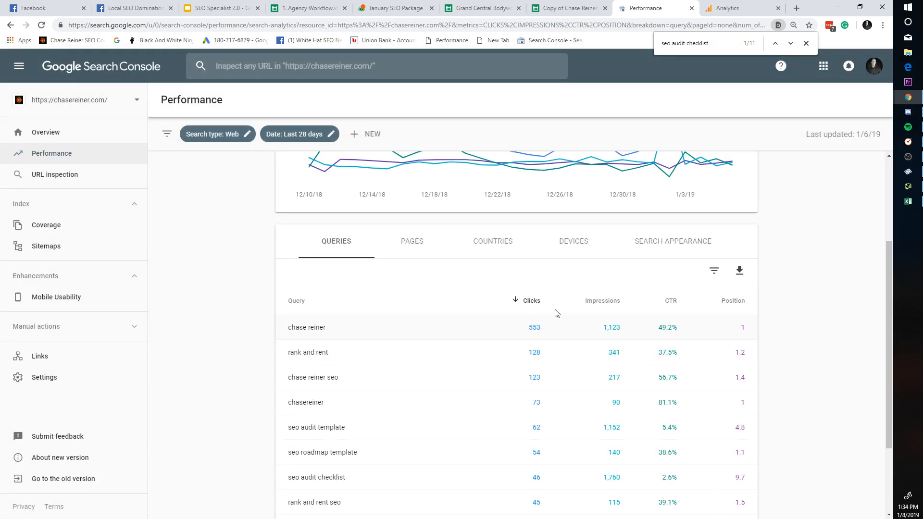
left_click(415, 253)
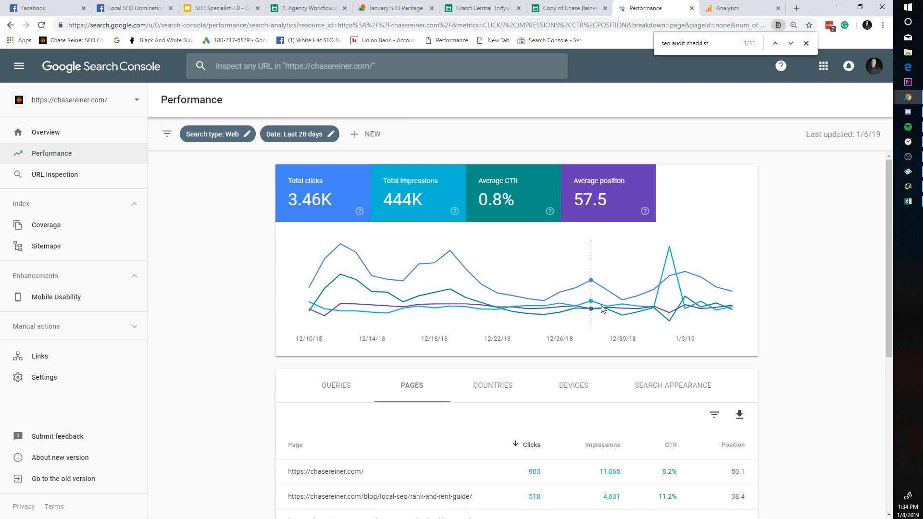
scroll(647, 316, "down", 5)
scroll(678, 272, "up", 4)
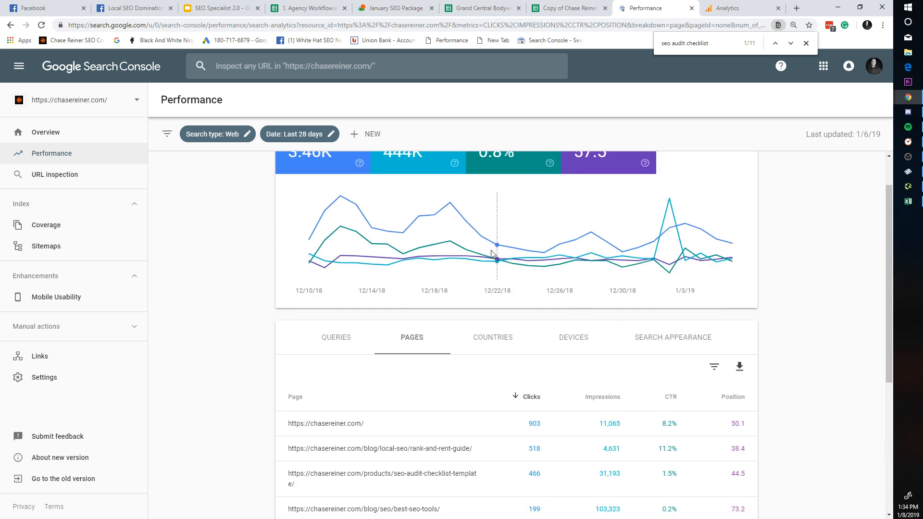
left_click(444, 166)
scroll(490, 171, "up", 1)
left_click(536, 175)
left_click(617, 181)
scroll(674, 346, "down", 3)
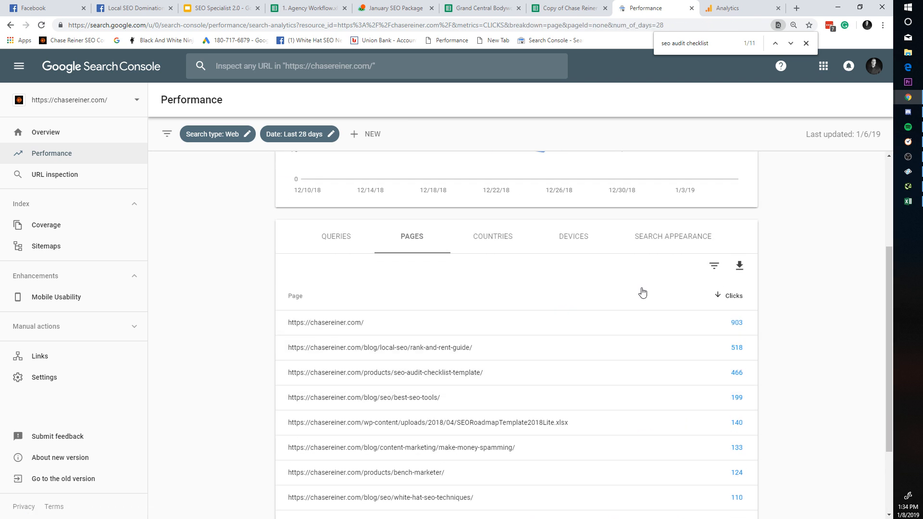
scroll(642, 292, "up", 3)
left_click(303, 136)
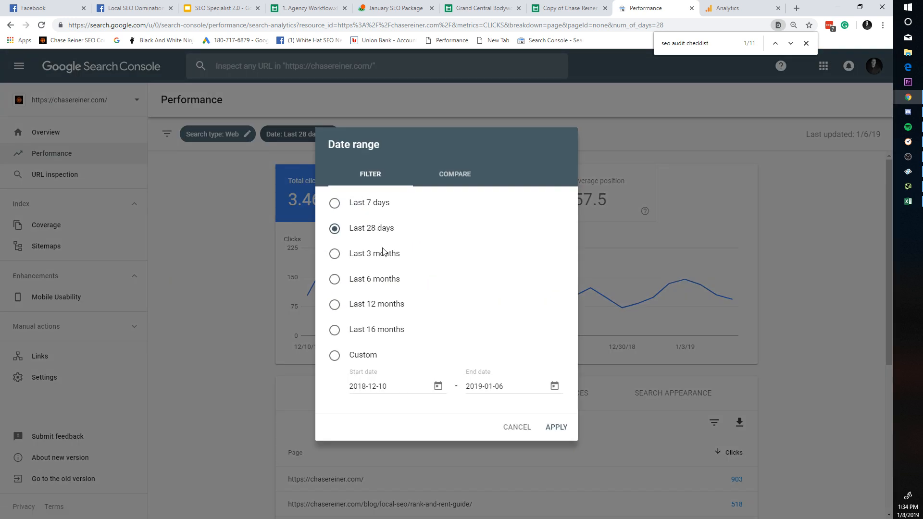
Step: Compare the last 28 days with the previous period and sort pages by click difference
left_click(481, 179)
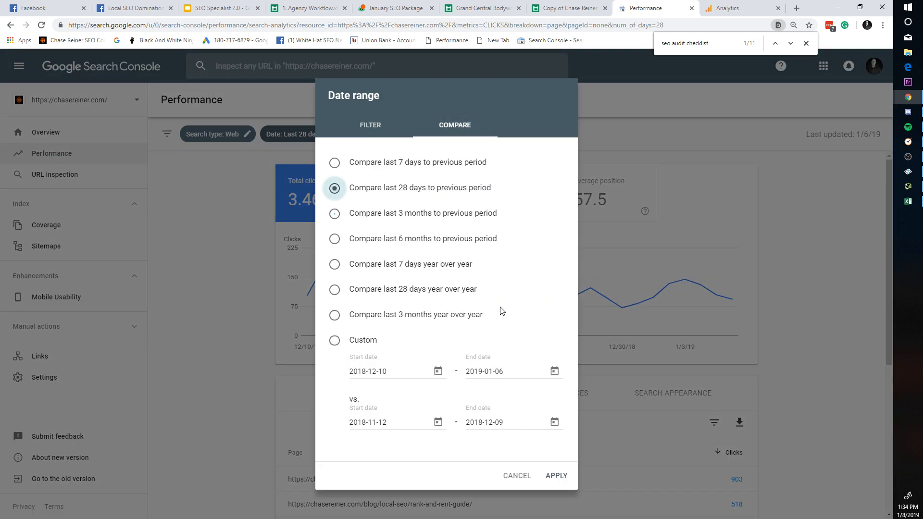
left_click(562, 474)
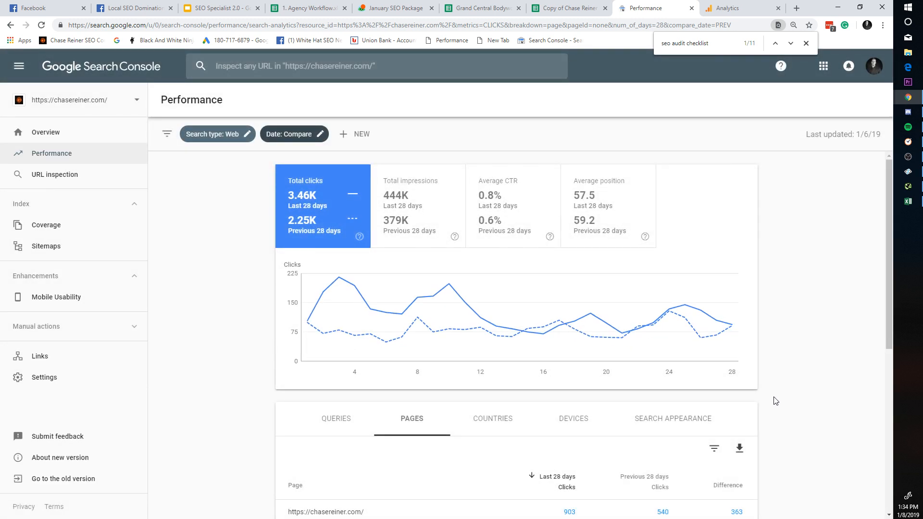
scroll(776, 401, "down", 2)
left_click(742, 395)
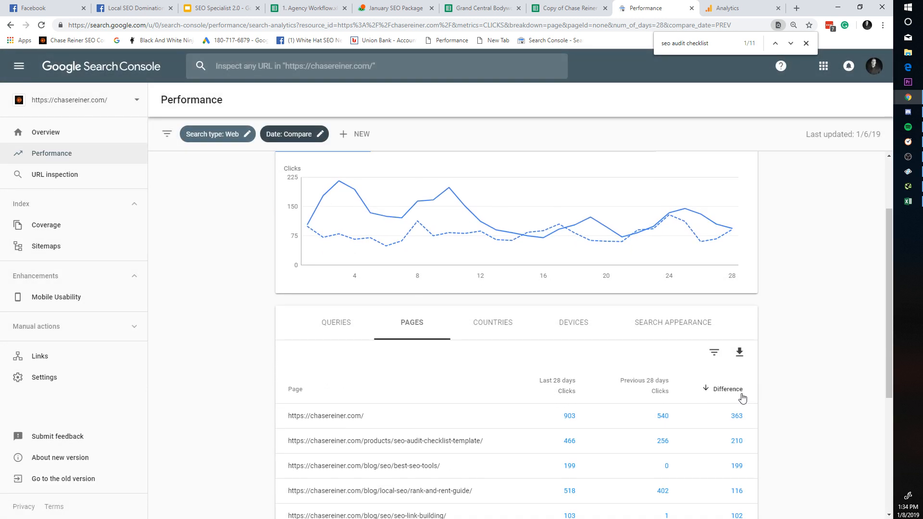
scroll(750, 385, "down", 4)
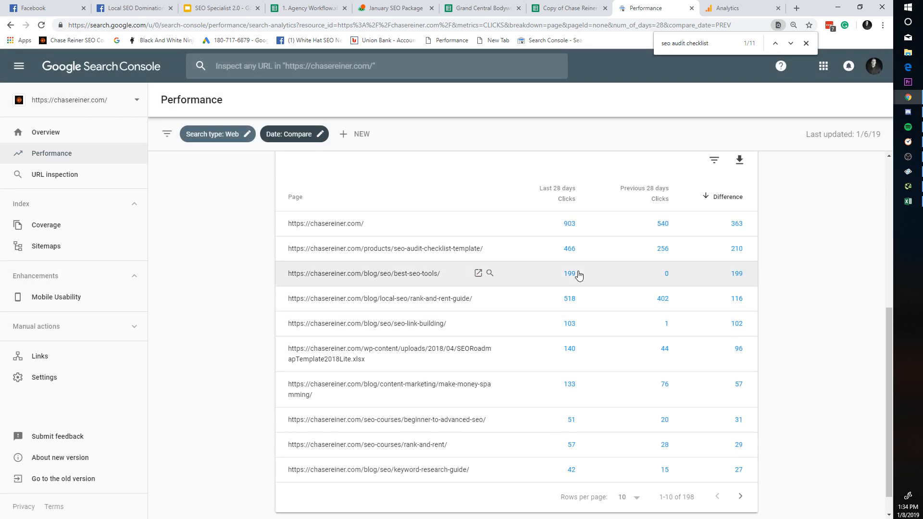
scroll(601, 313, "up", 2)
scroll(602, 316, "down", 3)
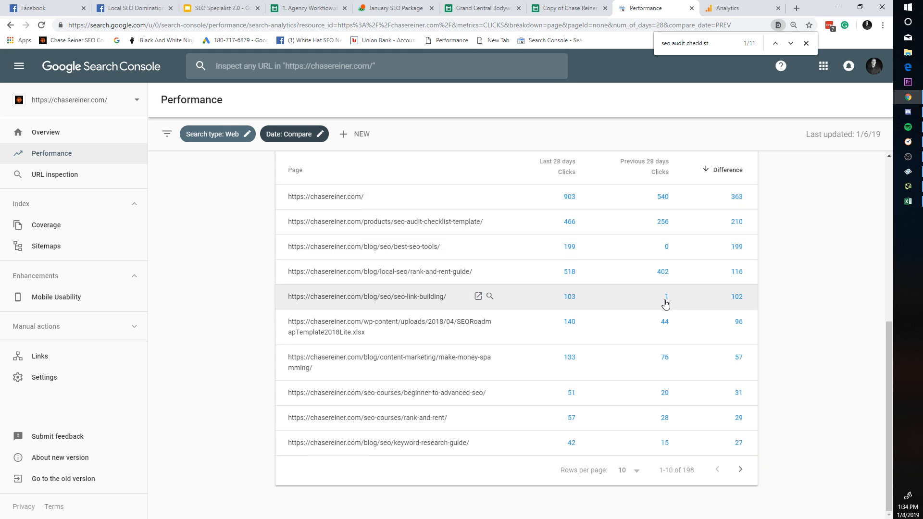
Step: Show 50 rows per page and scroll through the pages comparison table
left_click(620, 469)
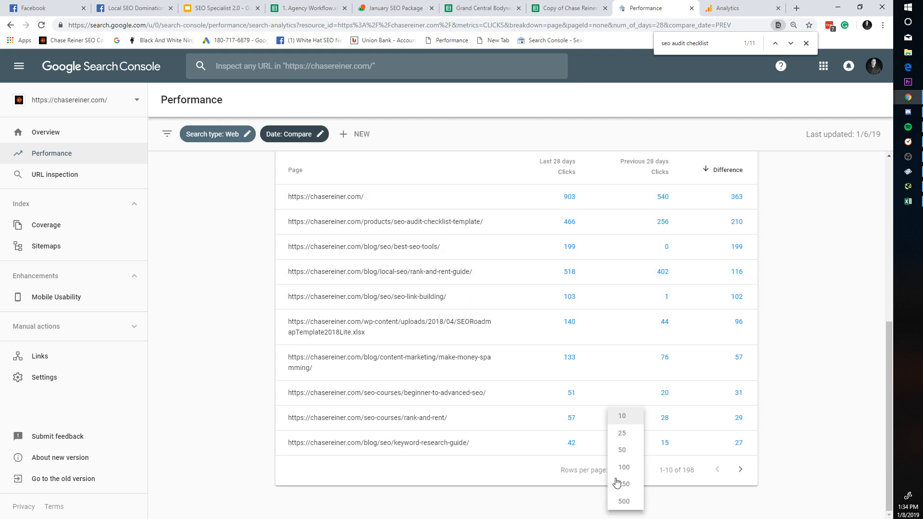
left_click(621, 450)
scroll(529, 313, "up", 7)
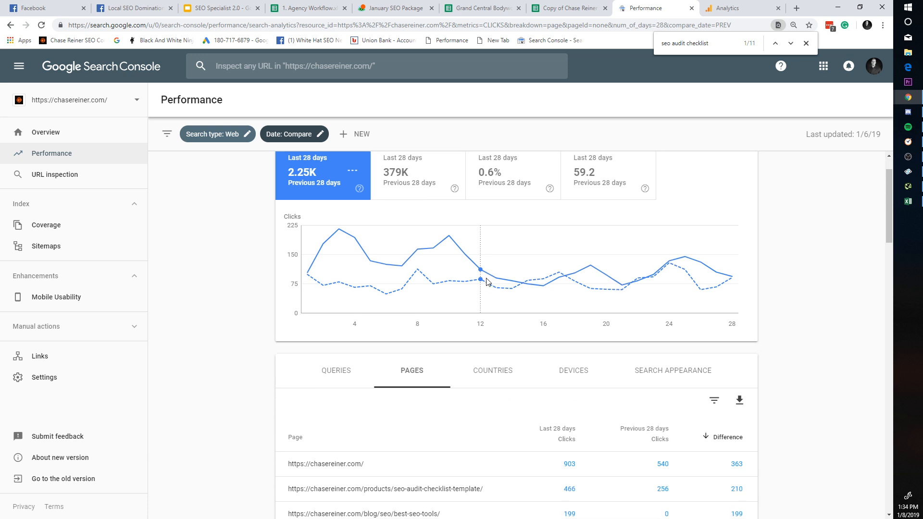
scroll(519, 286, "down", 3)
scroll(519, 287, "down", 8)
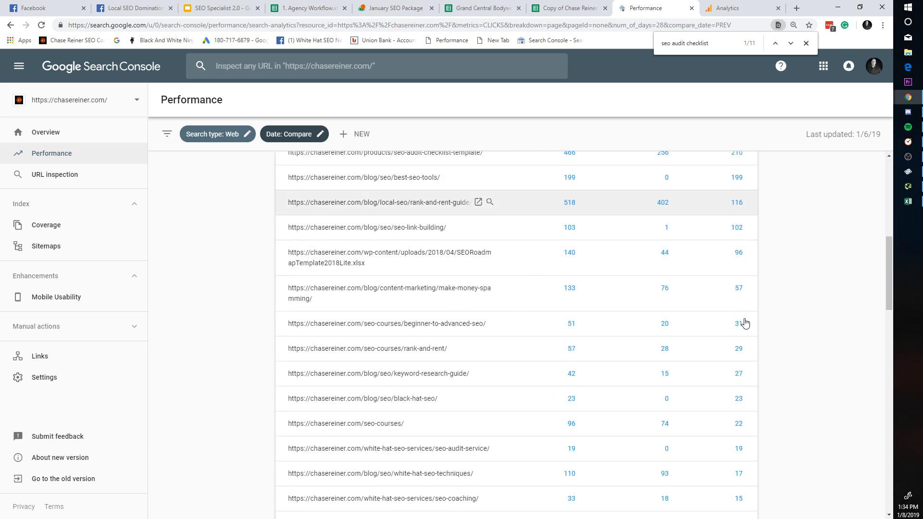
scroll(732, 423, "up", 7)
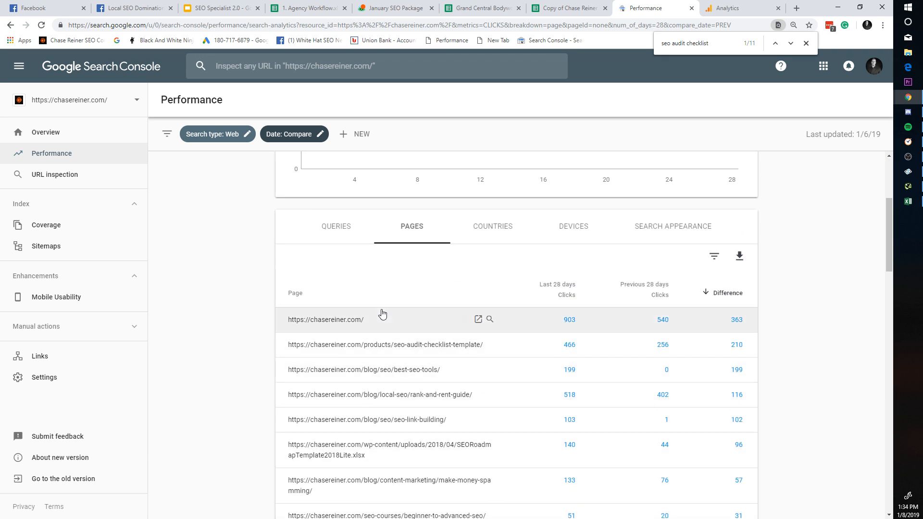
scroll(433, 384, "down", 2)
scroll(466, 384, "up", 1)
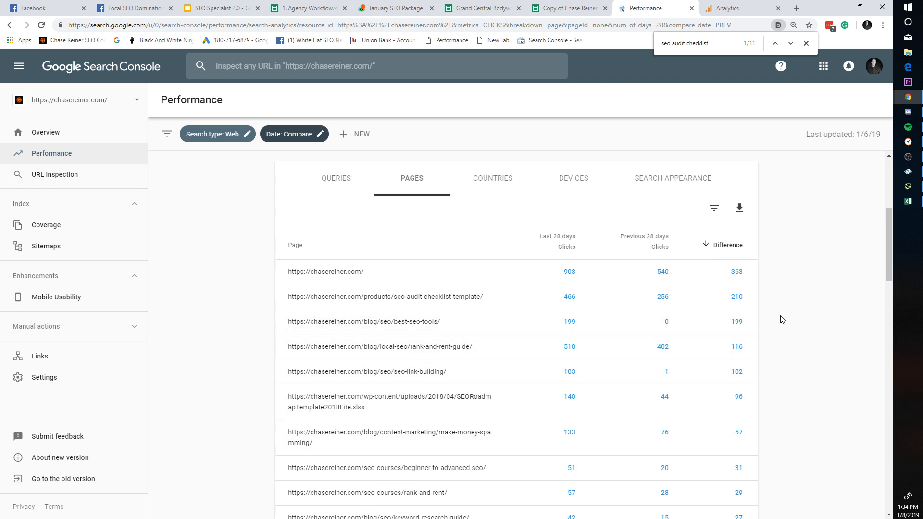
mouse_move(465, 292)
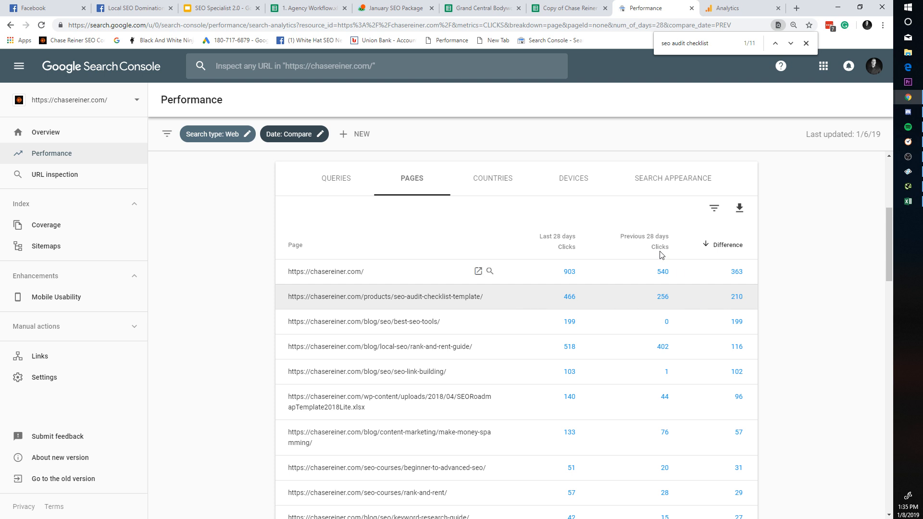
Step: Select the seo audit checklist row in the SEO roadmap sheet, then return to Search Console Performance
left_click(532, 6)
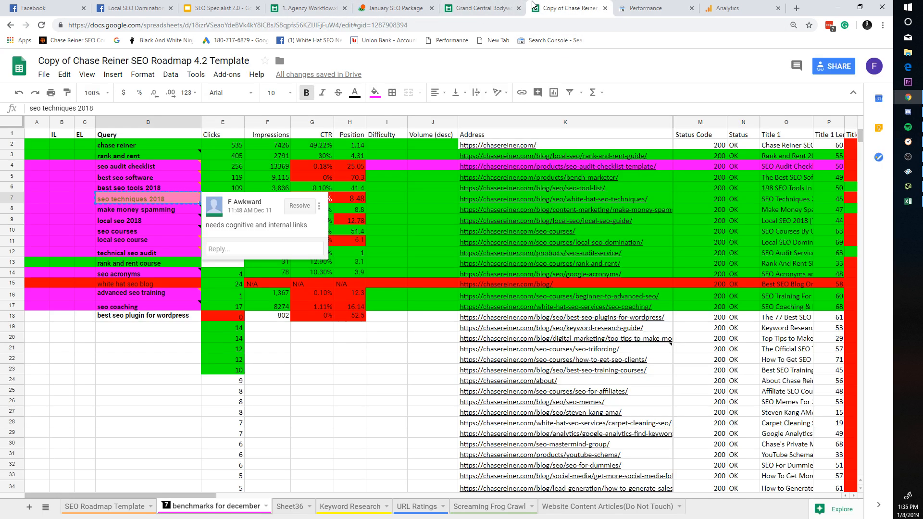
left_click(17, 166)
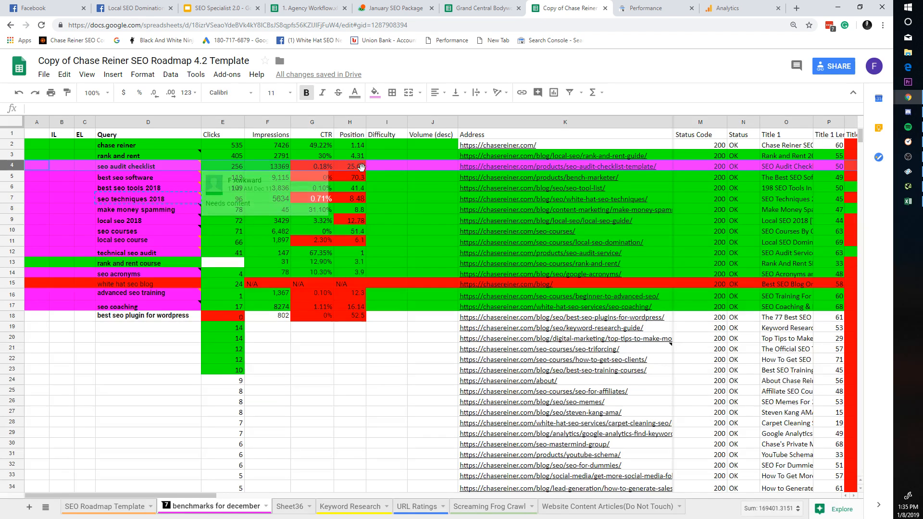
mouse_move(667, 170)
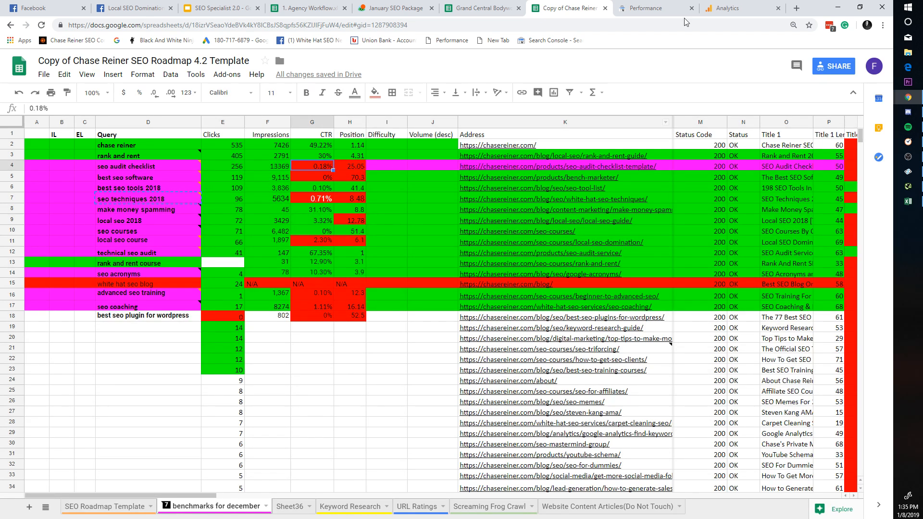
left_click(645, 8)
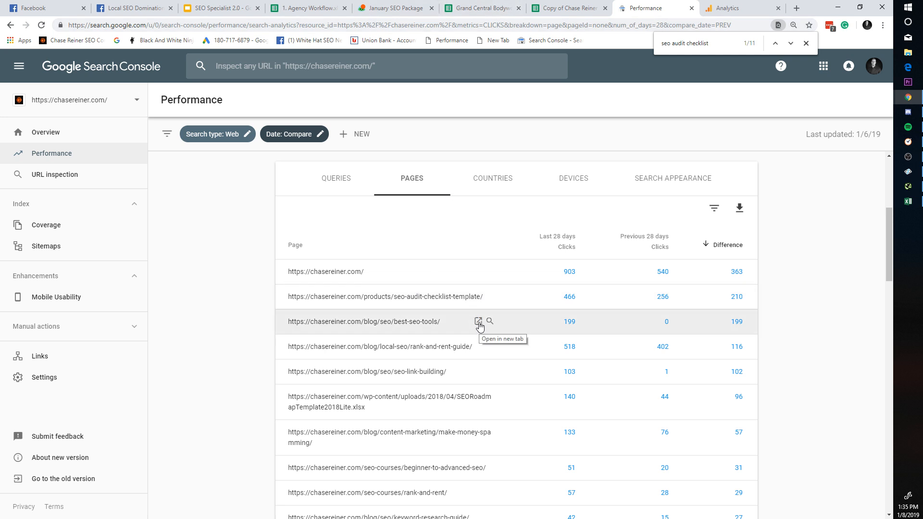
left_click(439, 327)
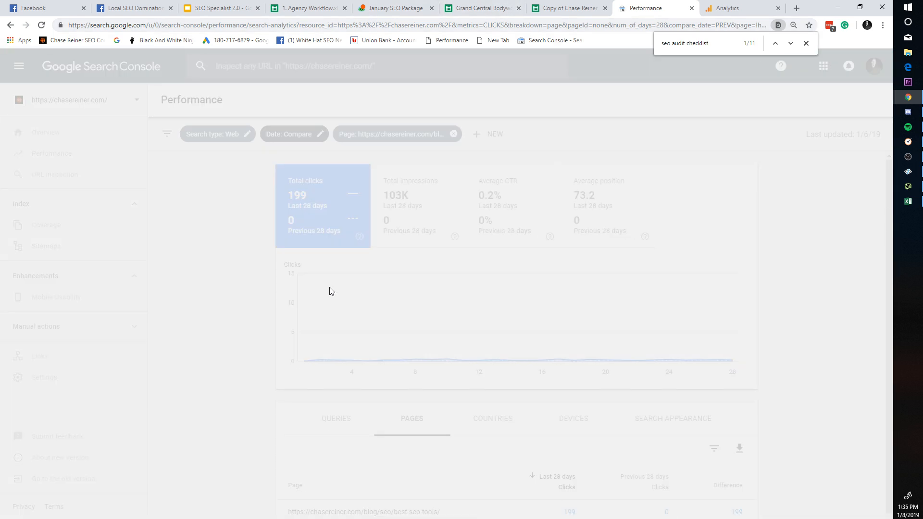
scroll(445, 438, "down", 1)
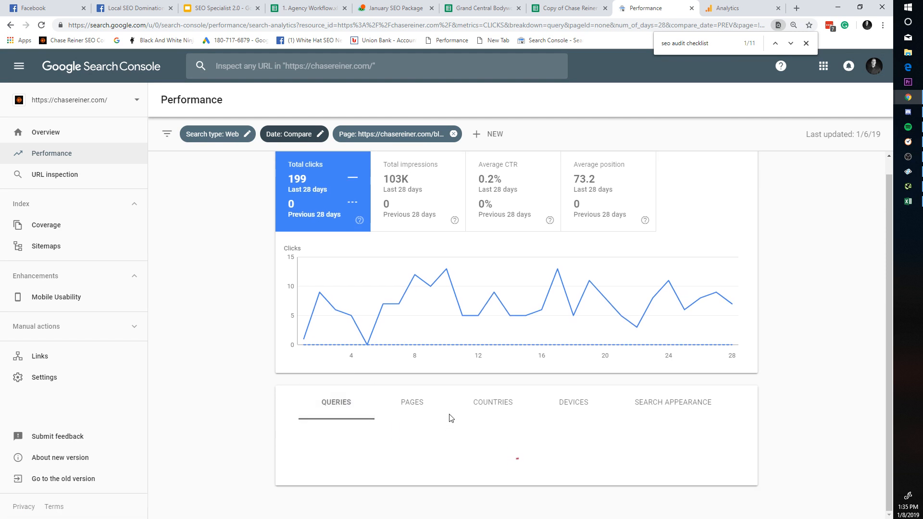
scroll(451, 416, "down", 4)
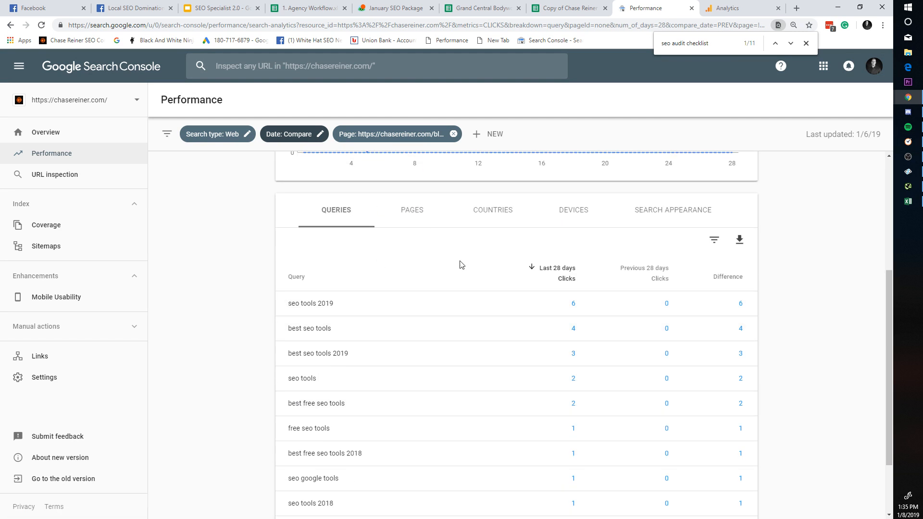
scroll(460, 265, "up", 1)
left_click(407, 260)
left_click(8, 26)
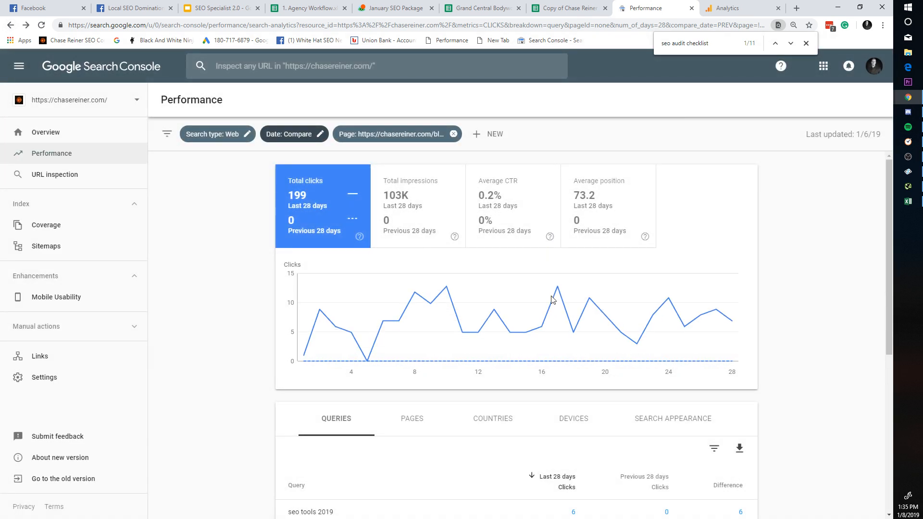
left_click(10, 27)
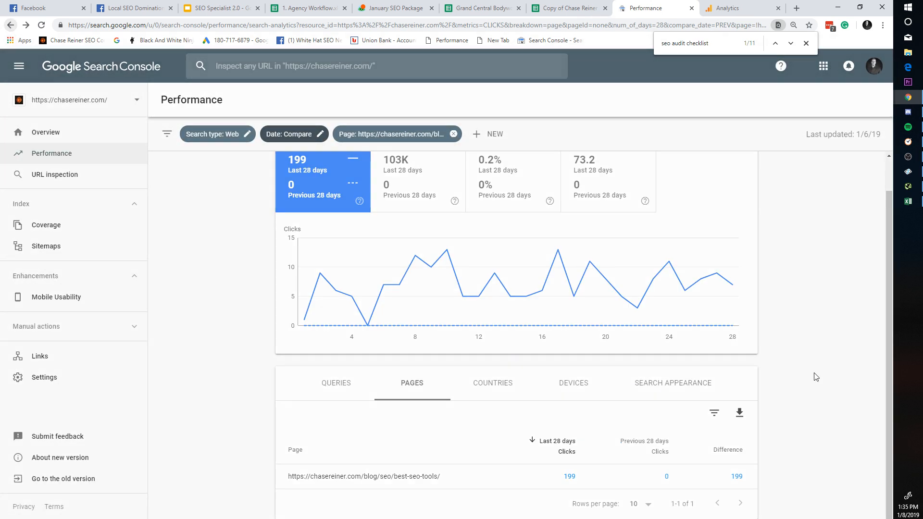
left_click(10, 27)
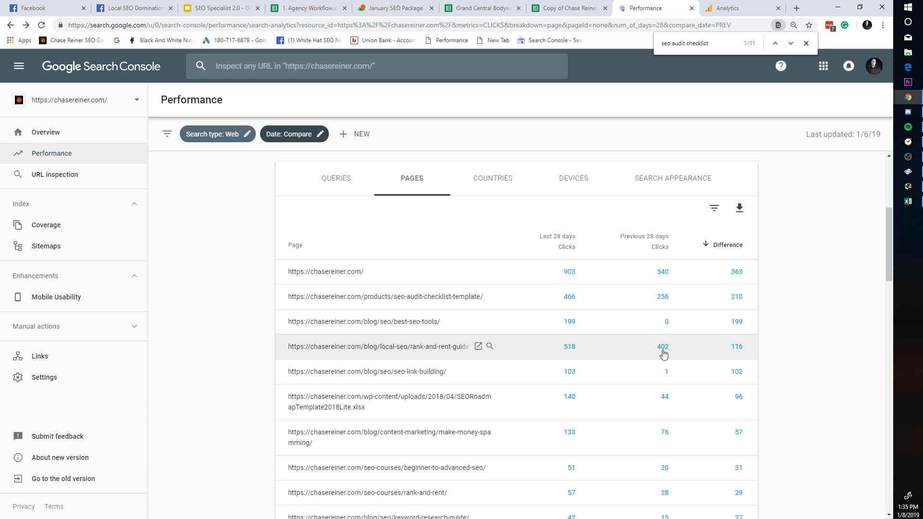
left_click(479, 347)
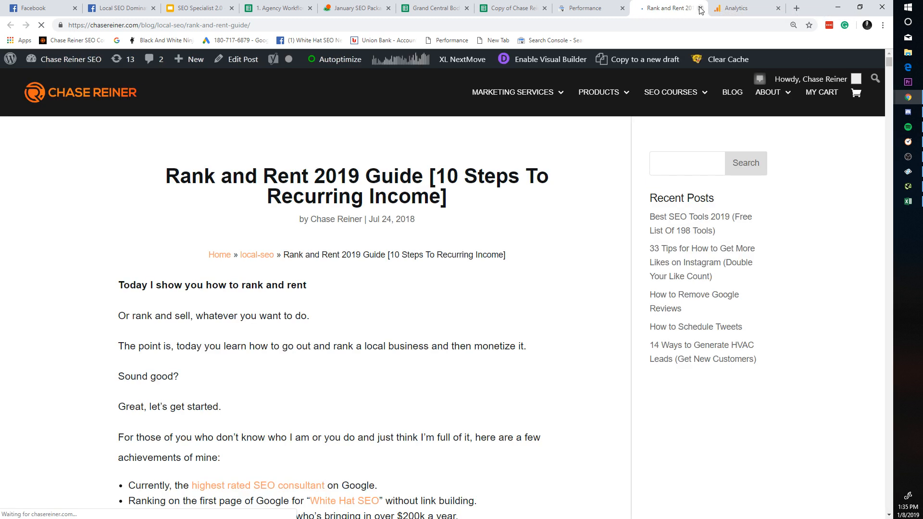
left_click(701, 9)
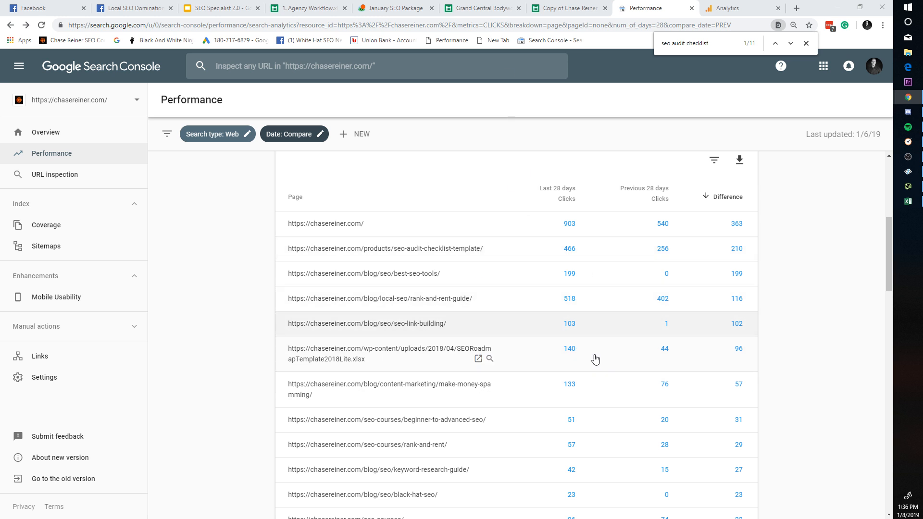
Step: Scroll the Pages comparison table and close the Find bar searching for seo audit checklist
scroll(577, 332, "down", 2)
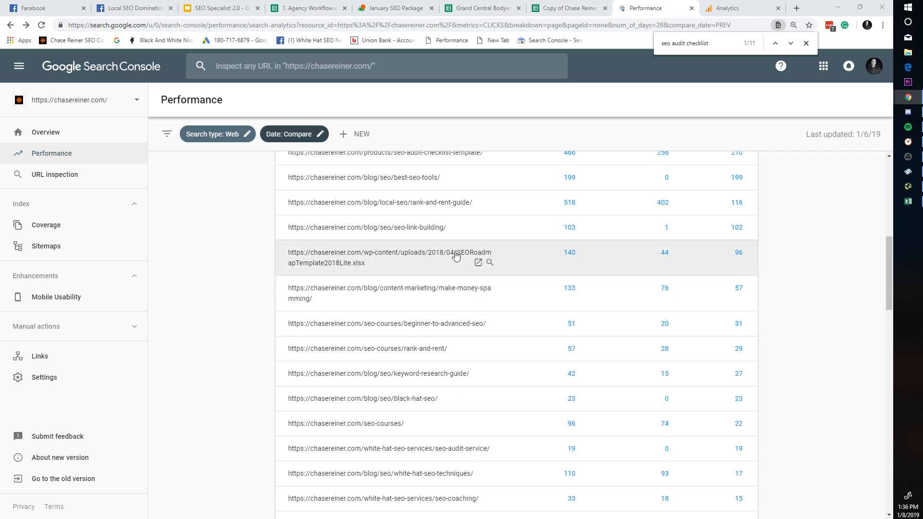
scroll(404, 283, "up", 1)
scroll(408, 289, "down", 1)
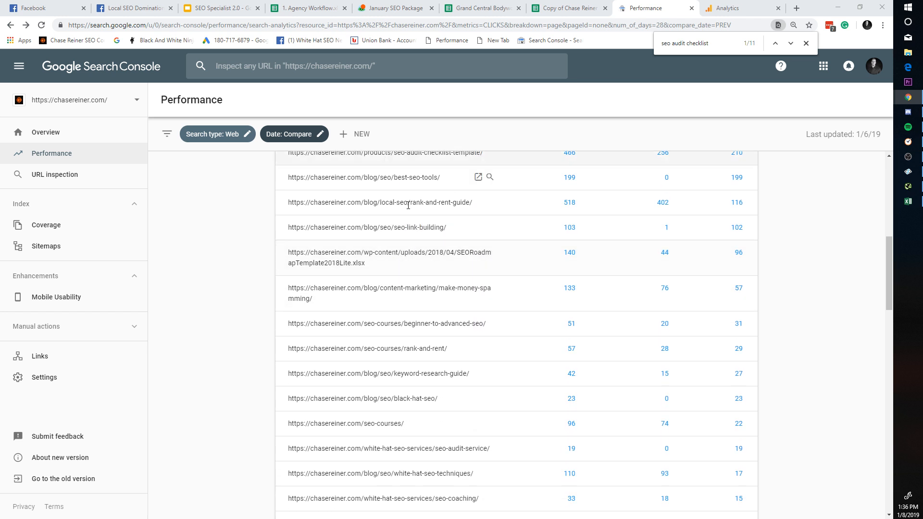
scroll(408, 205, "up", 1)
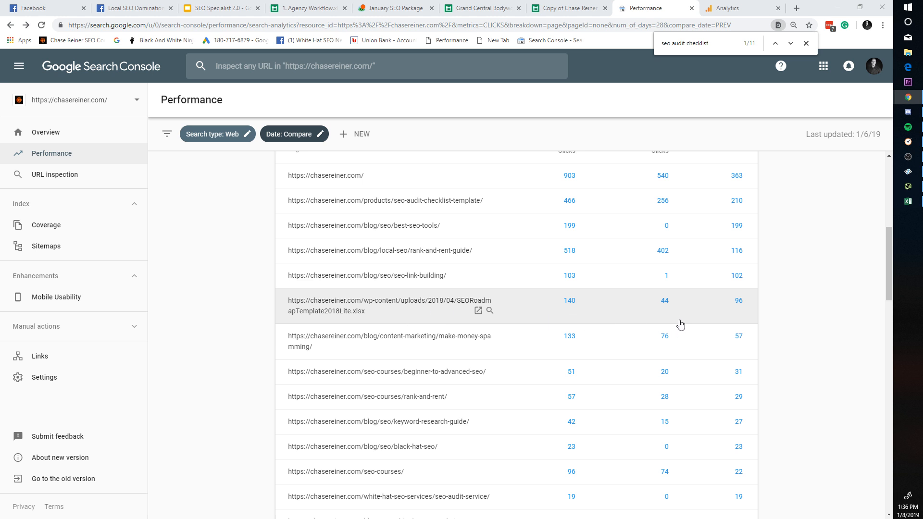
scroll(539, 302, "down", 2)
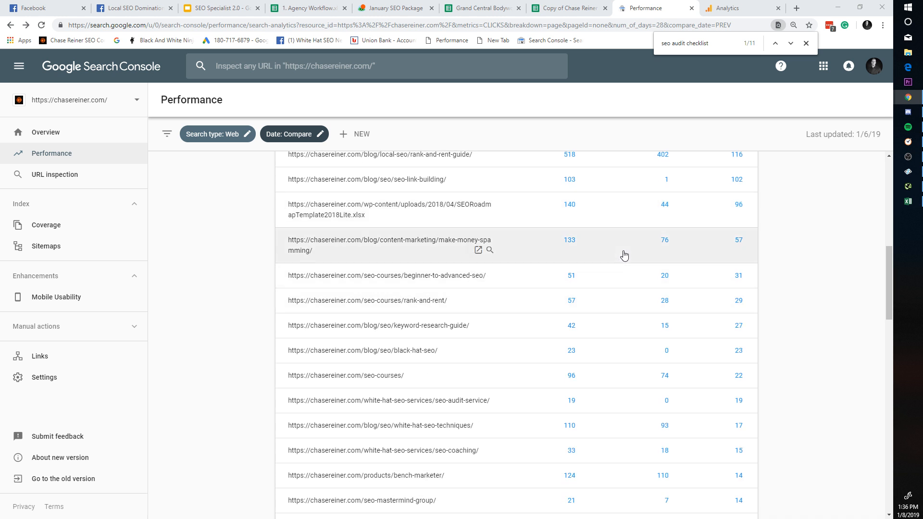
scroll(647, 234, "down", 4)
scroll(714, 275, "up", 13)
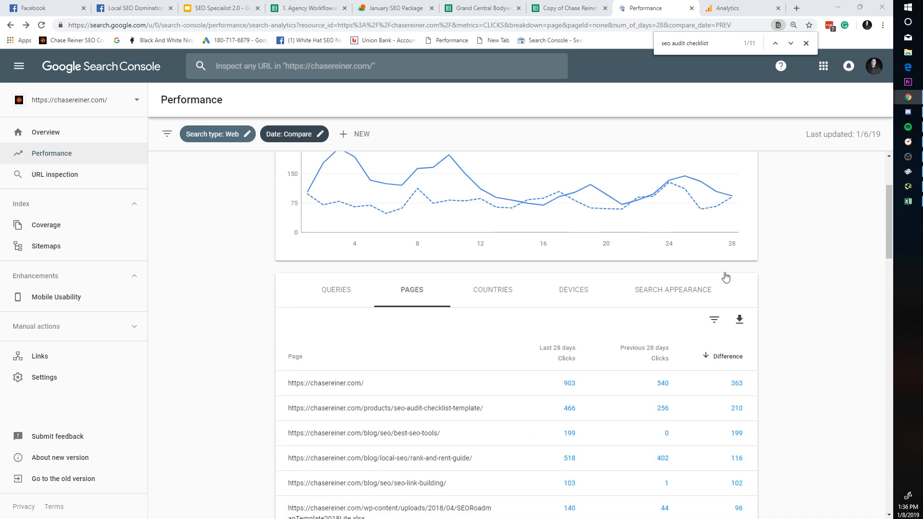
left_click(806, 43)
scroll(702, 311, "down", 3)
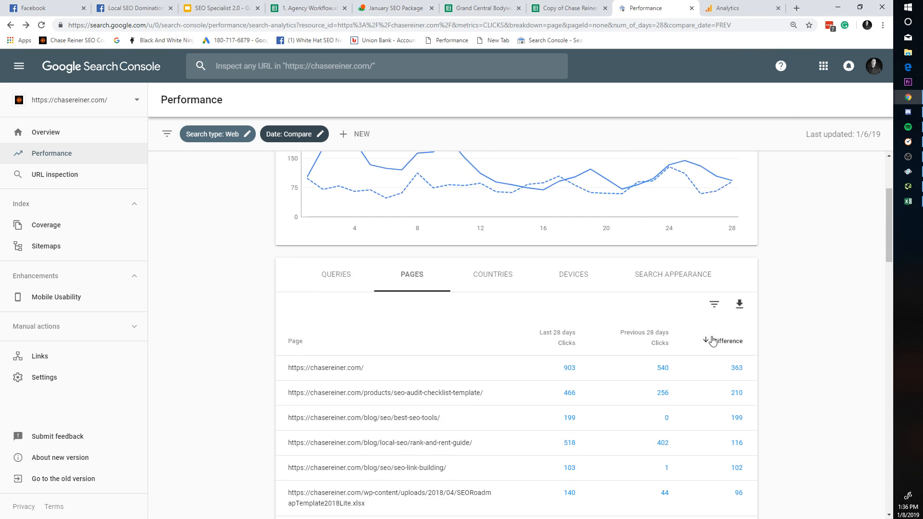
left_click(711, 340)
scroll(779, 375, "down", 3)
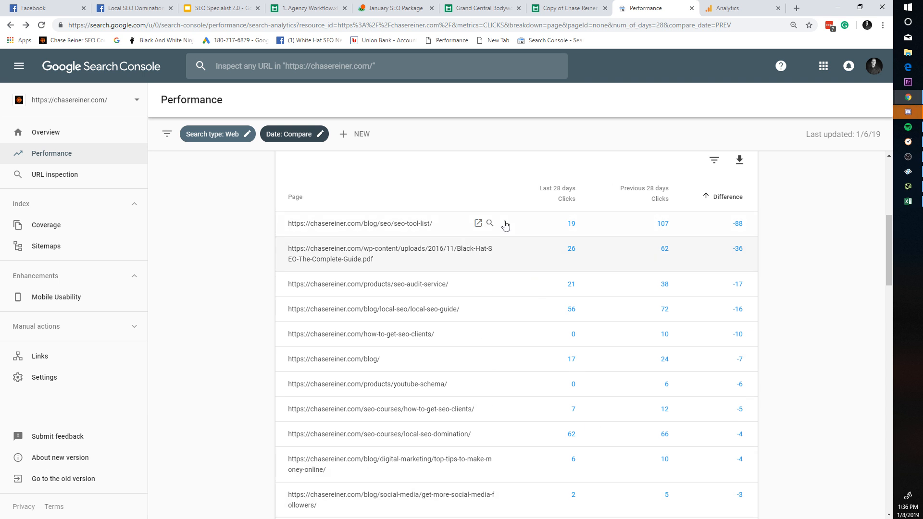
left_click(478, 223)
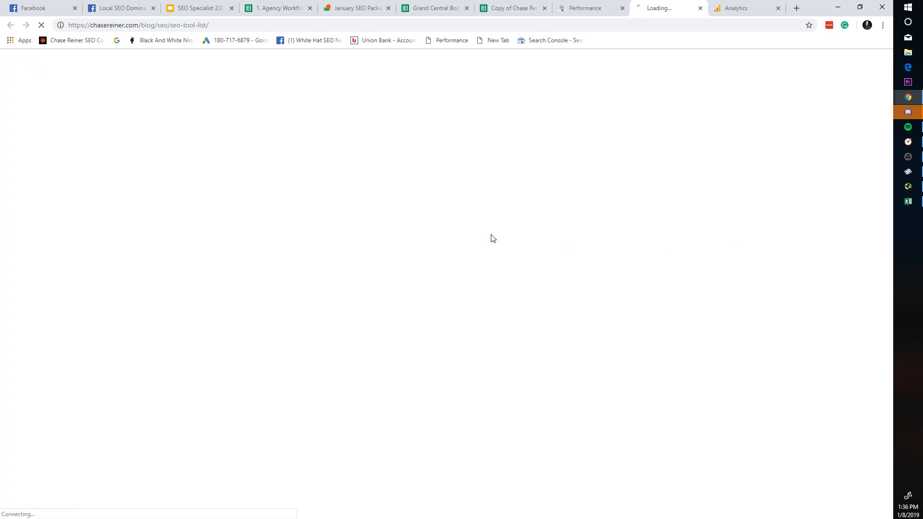
left_click(700, 8)
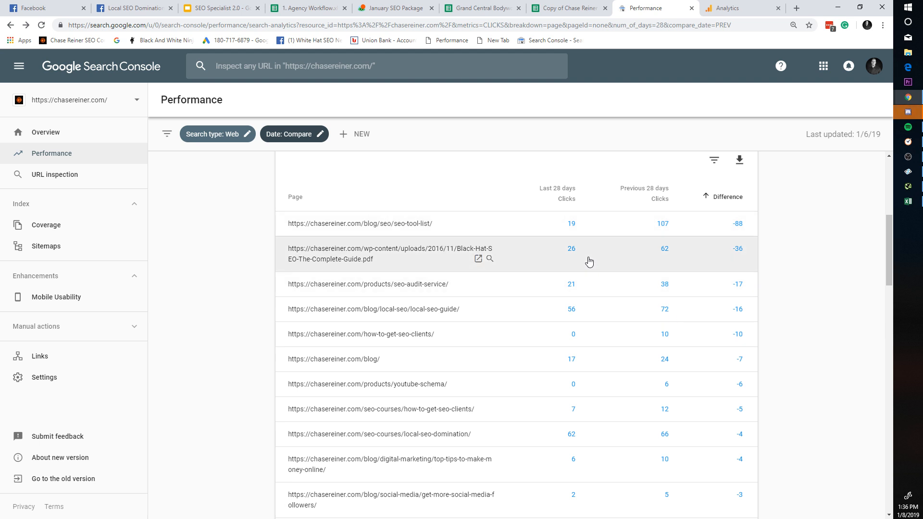
scroll(588, 262, "down", 2)
scroll(678, 383, "down", 15)
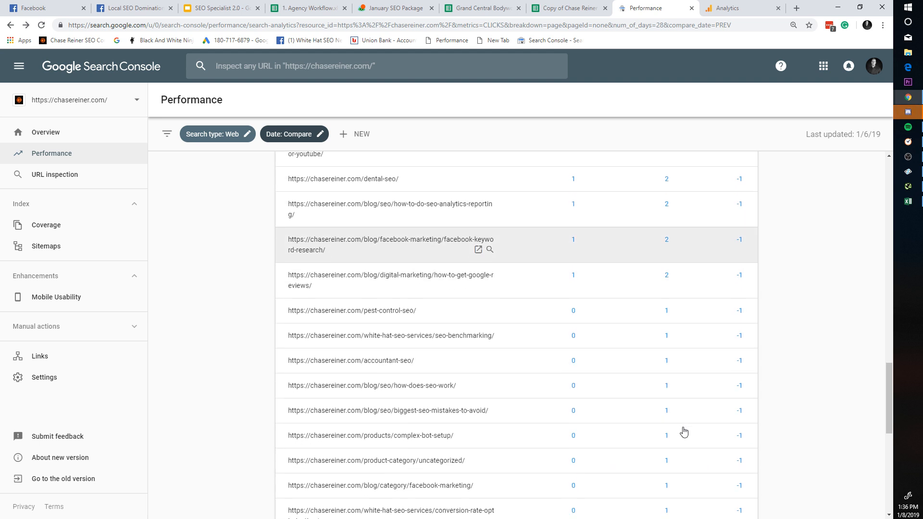
scroll(685, 445, "down", 5)
scroll(690, 451, "up", 20)
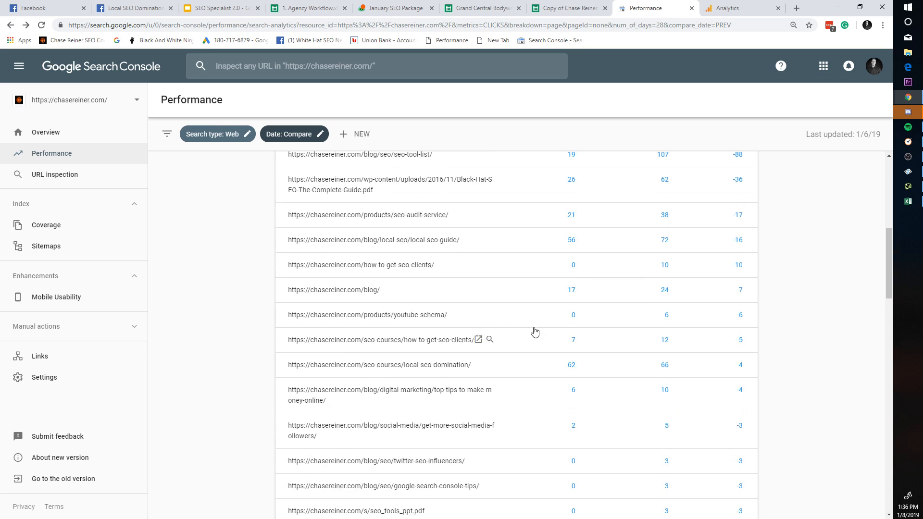
scroll(534, 331, "up", 6)
scroll(520, 432, "down", 2)
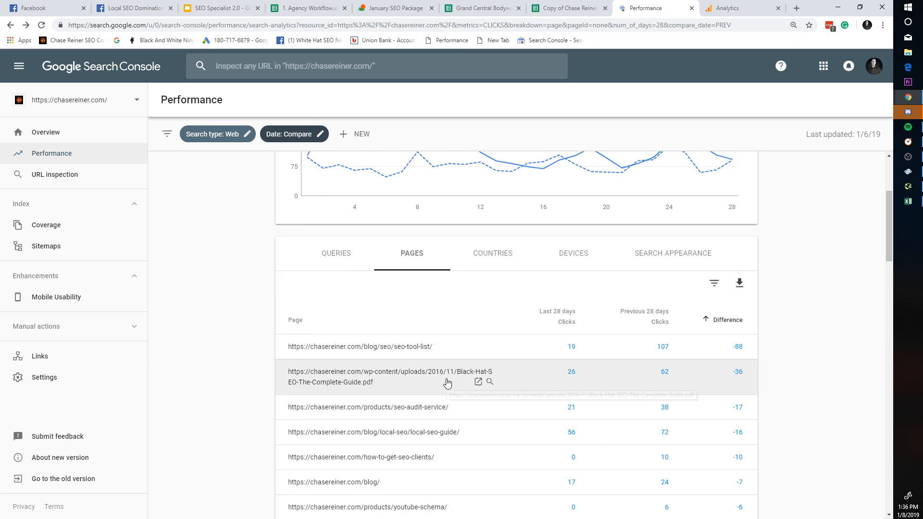
scroll(659, 385, "down", 1)
left_click(478, 333)
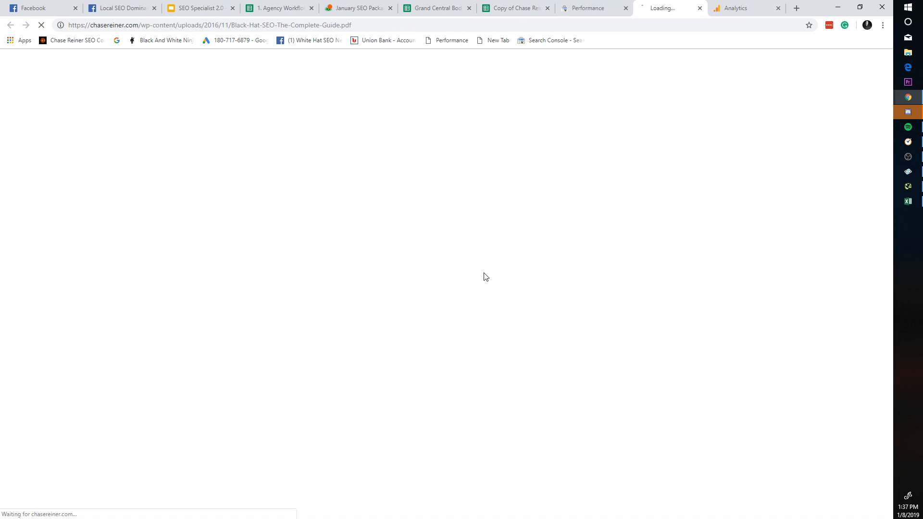
left_click(701, 8)
scroll(583, 311, "down", 10)
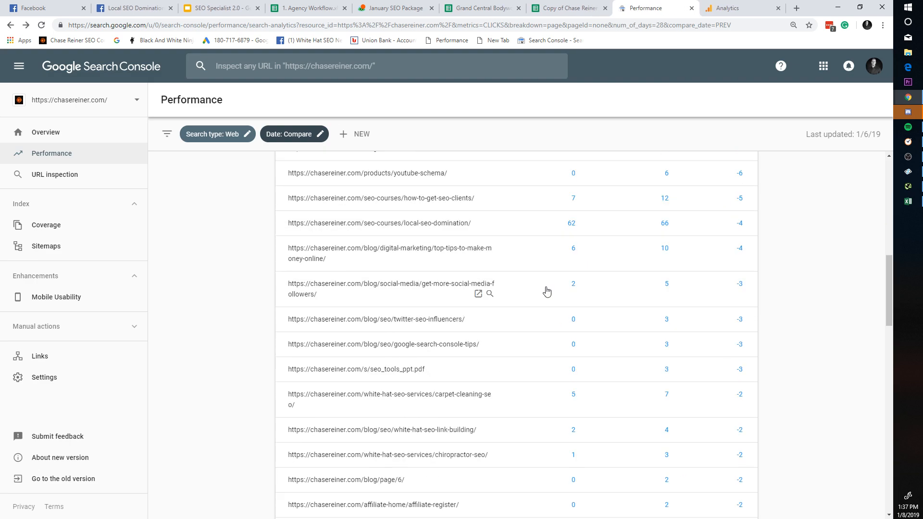
scroll(628, 327, "down", 7)
scroll(666, 336, "up", 13)
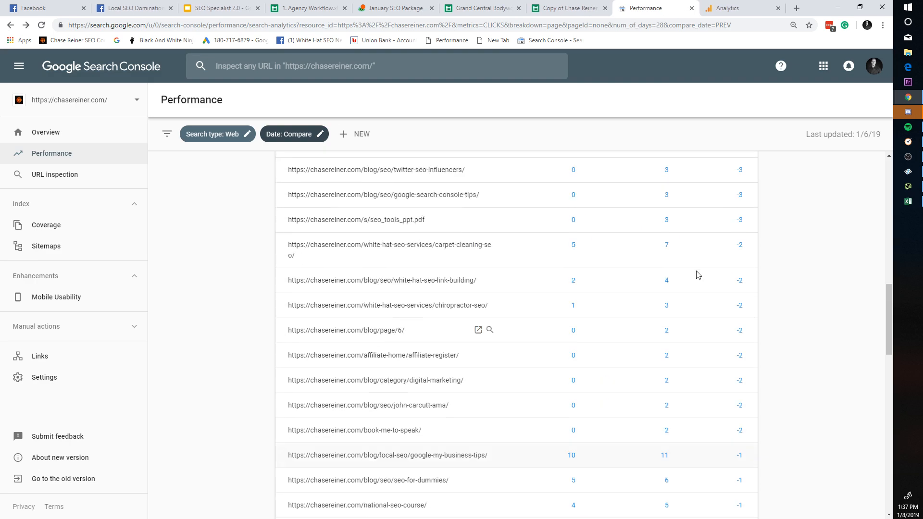
scroll(742, 245, "up", 6)
left_click(726, 321)
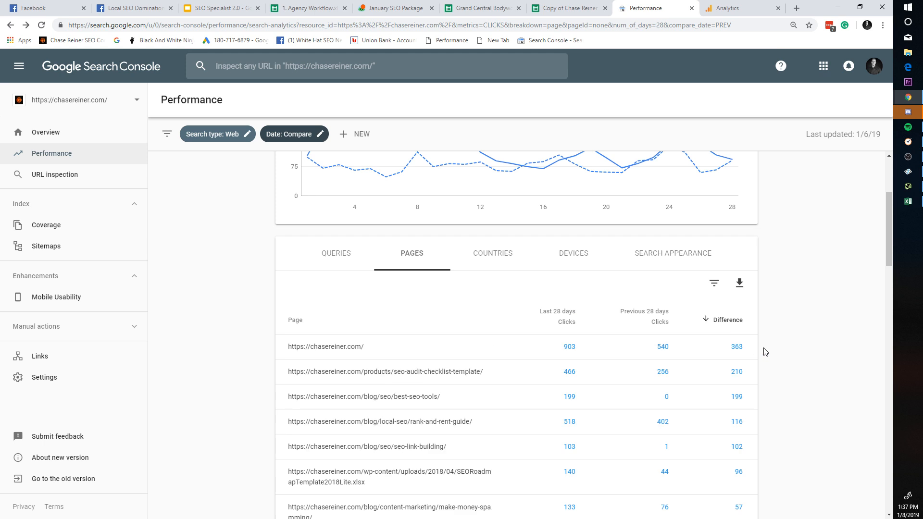
scroll(769, 355, "down", 6)
scroll(817, 356, "down", 4)
scroll(882, 322, "up", 13)
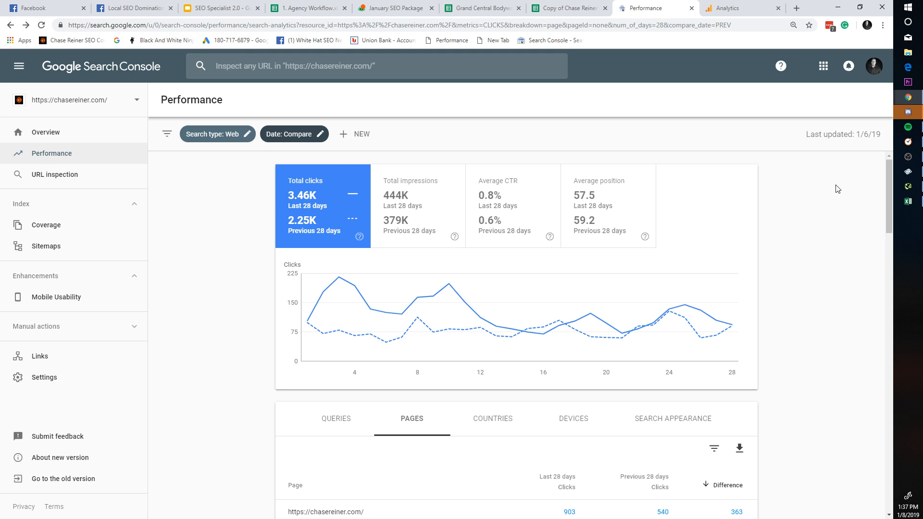
Step: In the SEO roadmap spreadsheet, select and clear the Response Time column, then open the SEO Roadmap Template sheet
left_click(567, 8)
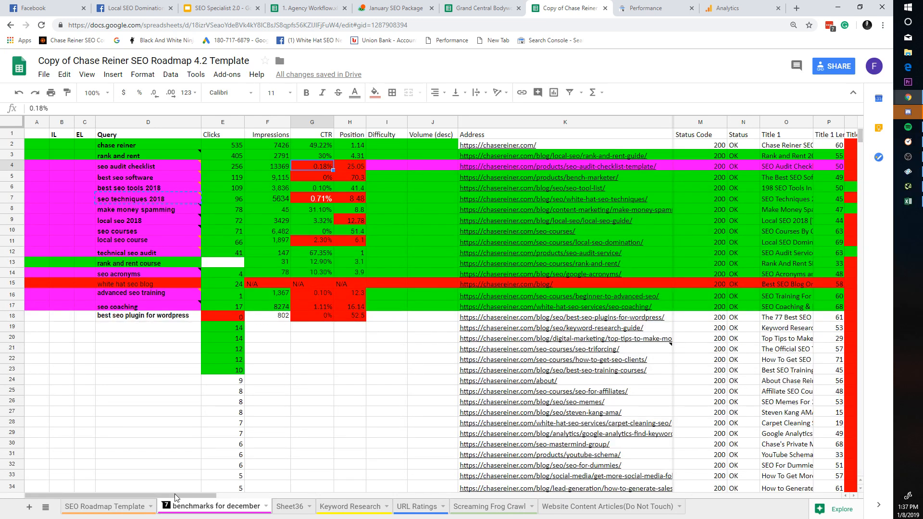
left_click_drag(174, 494, 650, 459)
left_click(485, 122)
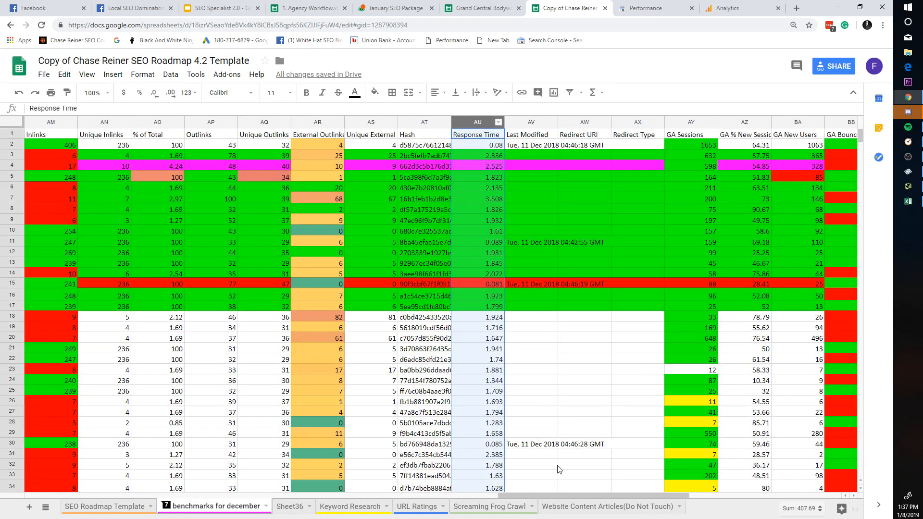
left_click(561, 465)
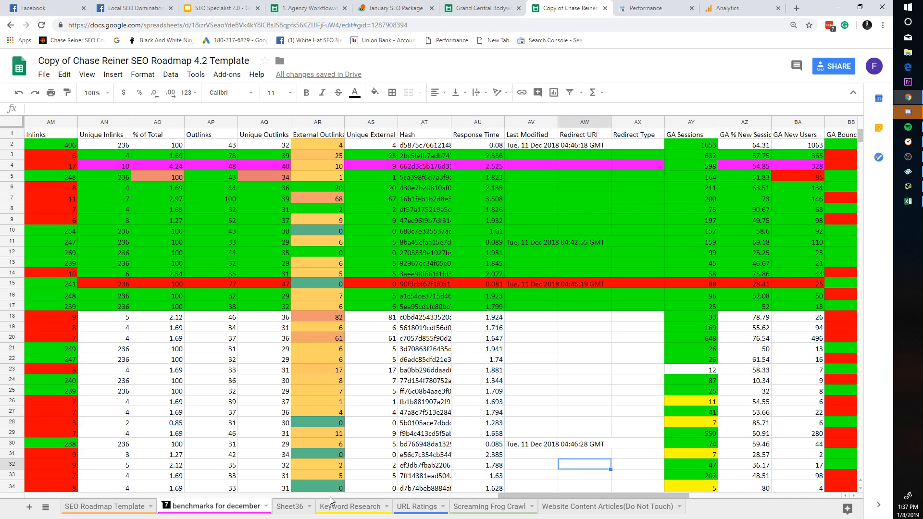
left_click(137, 507)
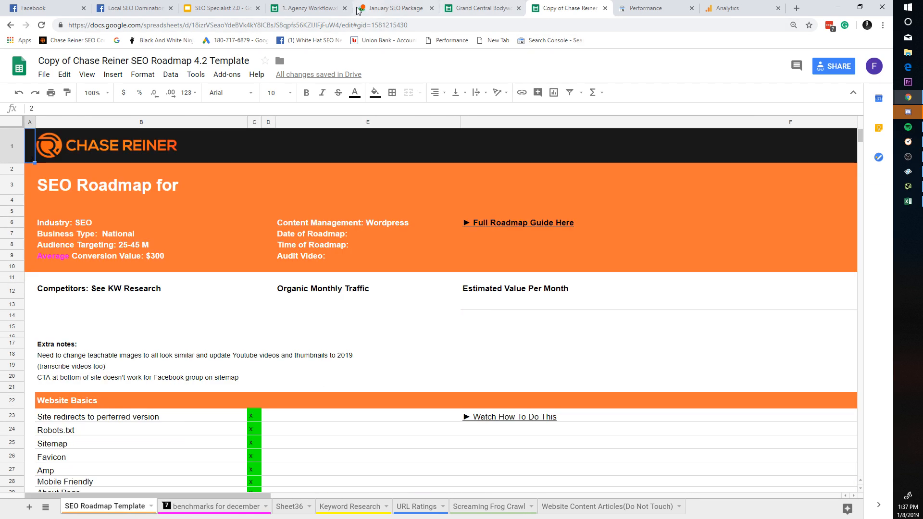
Step: Glance at the copied roadmap sheet and settle back on the Search Console performance report
left_click(654, 9)
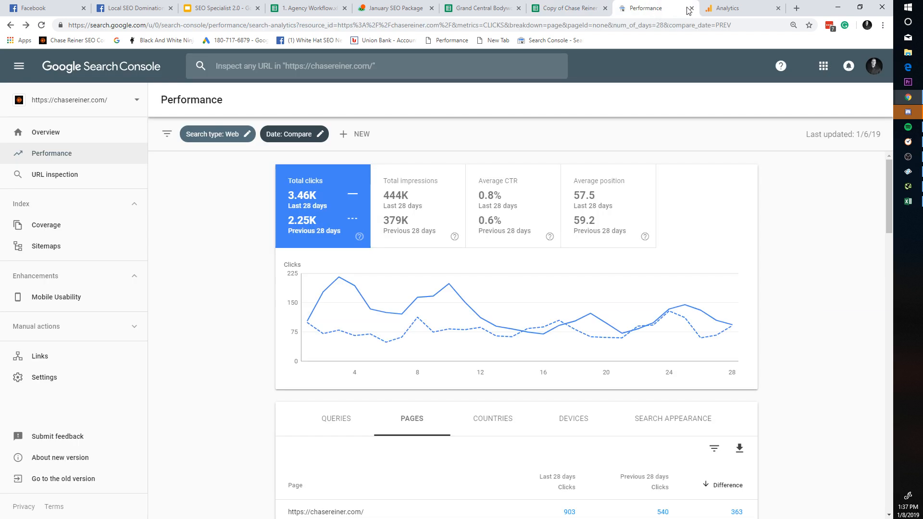
left_click(595, 5)
left_click(635, 6)
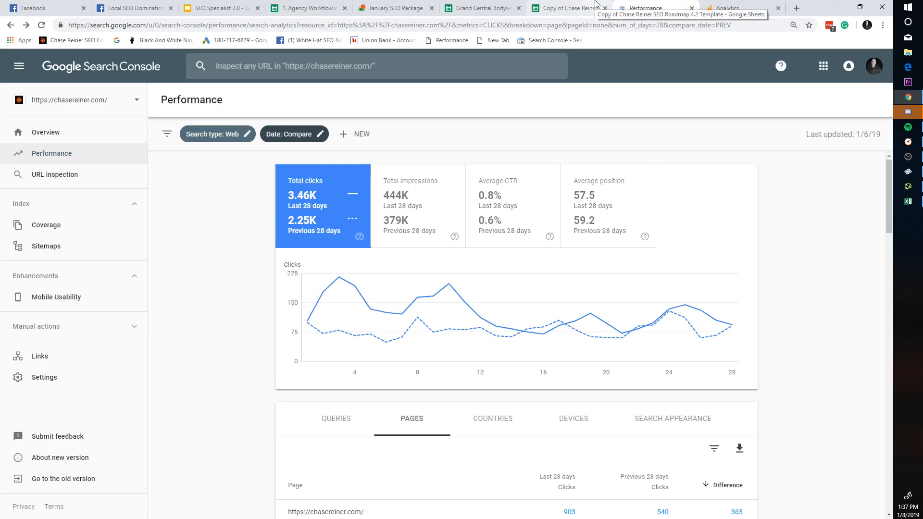
left_click(594, 5)
left_click(618, 5)
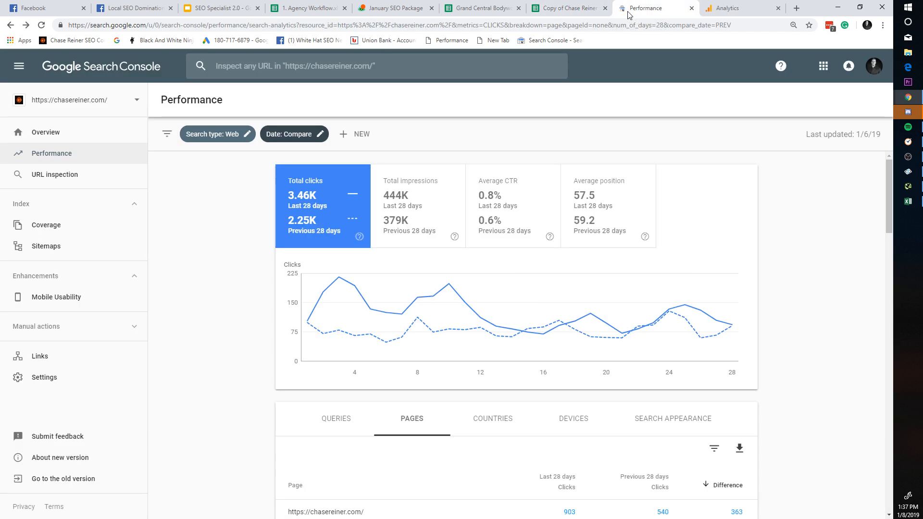
Step: Load chasereiner.com, then append /wp-admin to the address to reach its admin dashboard
left_click(603, 29)
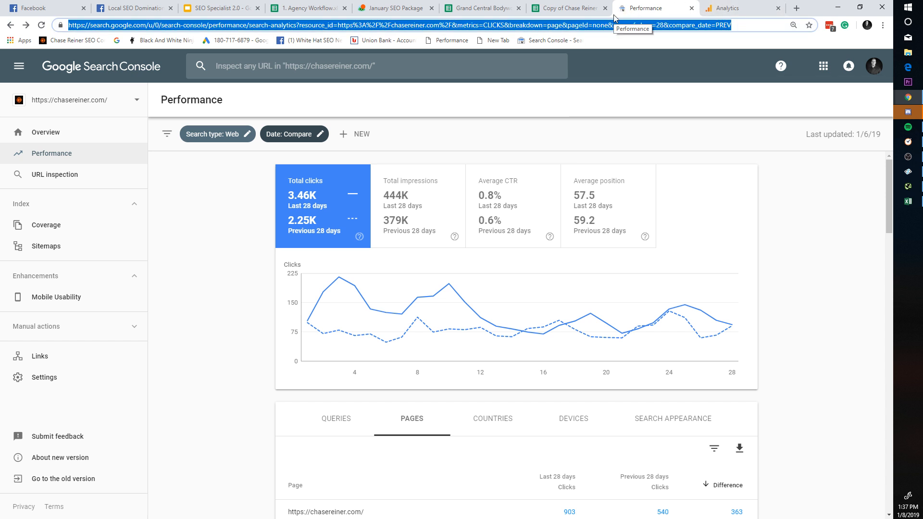
type("chasereiner.com")
key("Return")
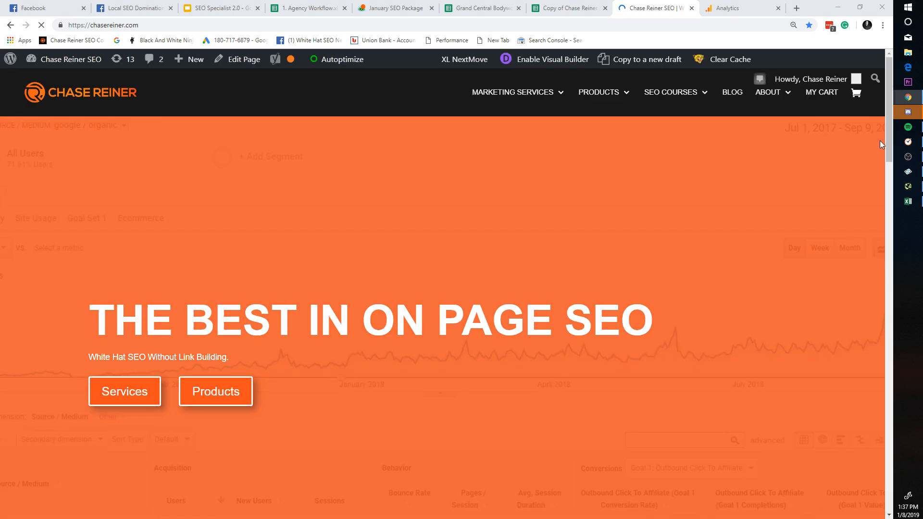
left_click(322, 24)
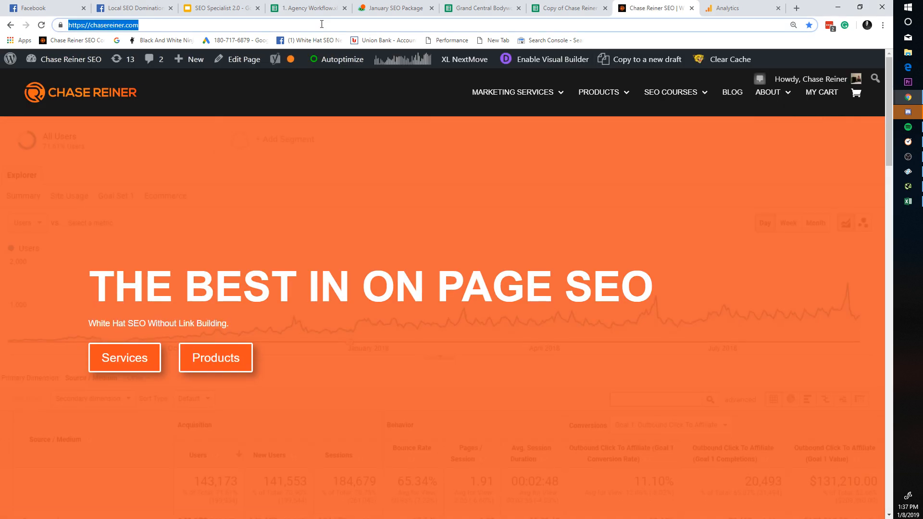
left_click(323, 25)
type("/wp-admin")
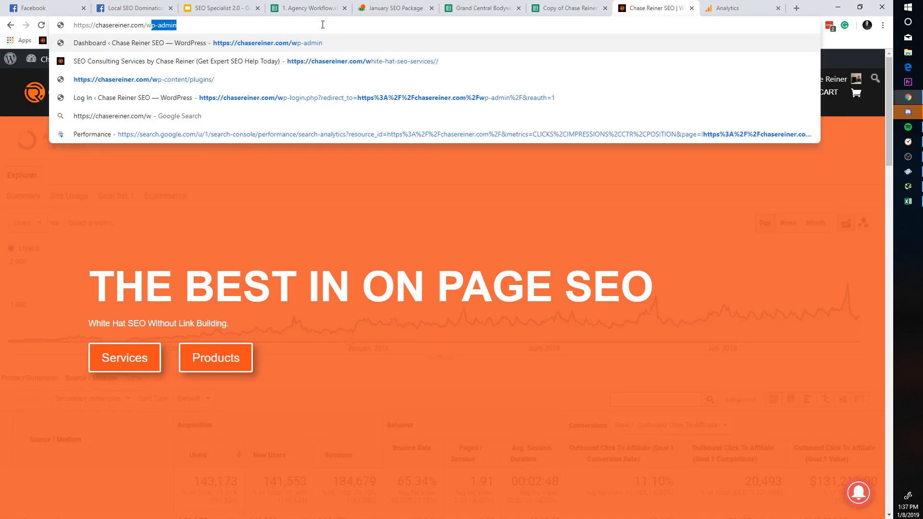
key("Return")
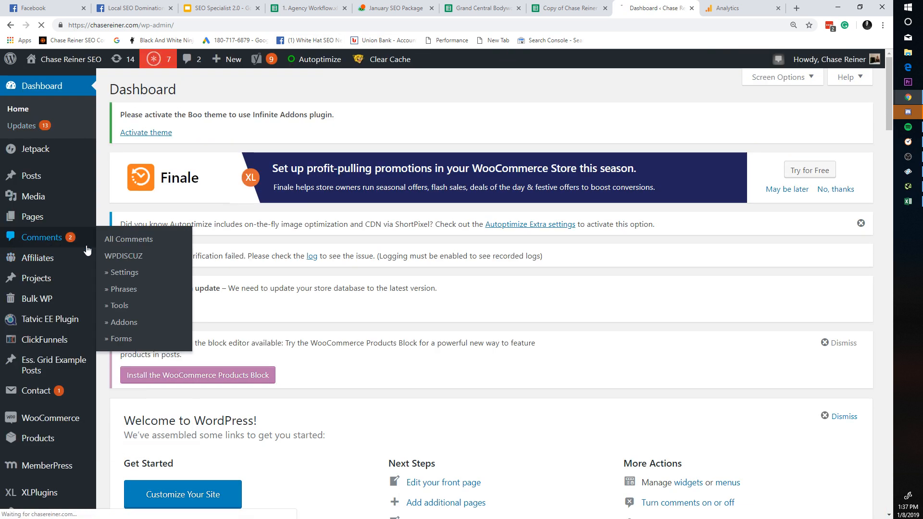
Step: Approve the pending comment on the Rank and Rent 2019 Guide from the Comments page
left_click(42, 237)
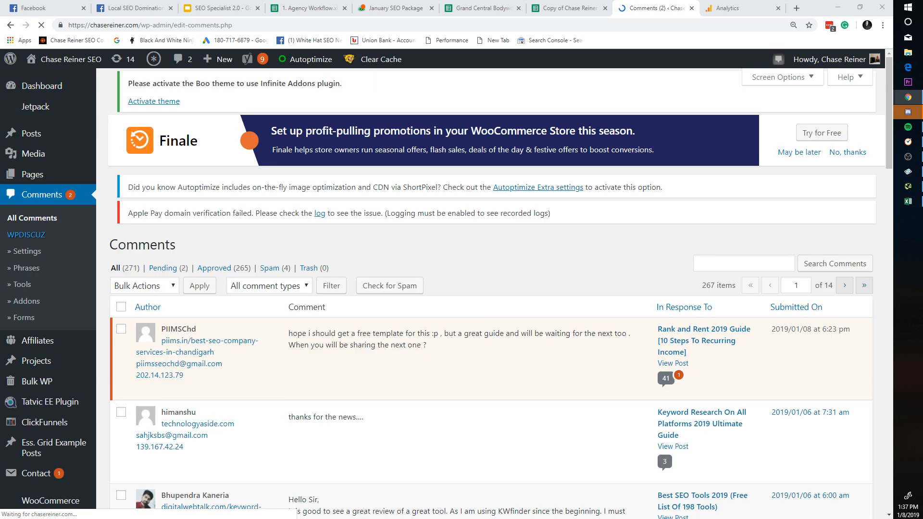
scroll(422, 236, "down", 2)
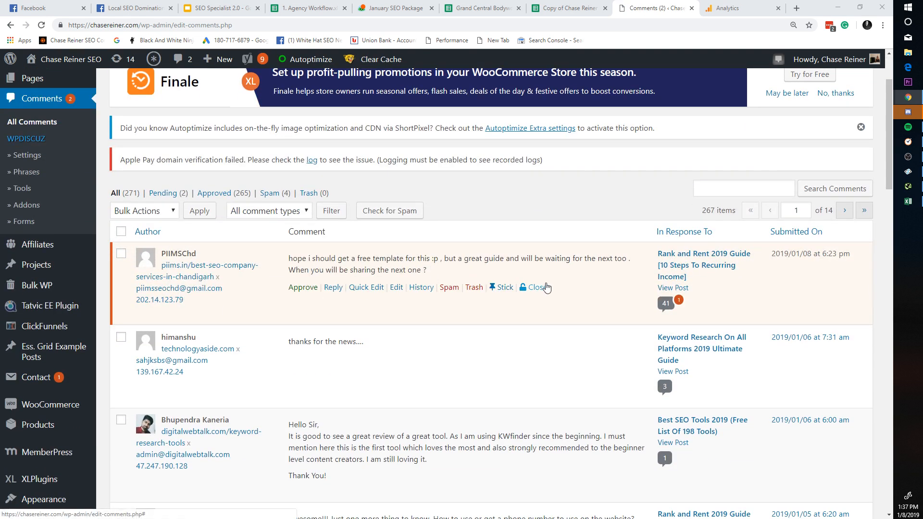
left_click(303, 288)
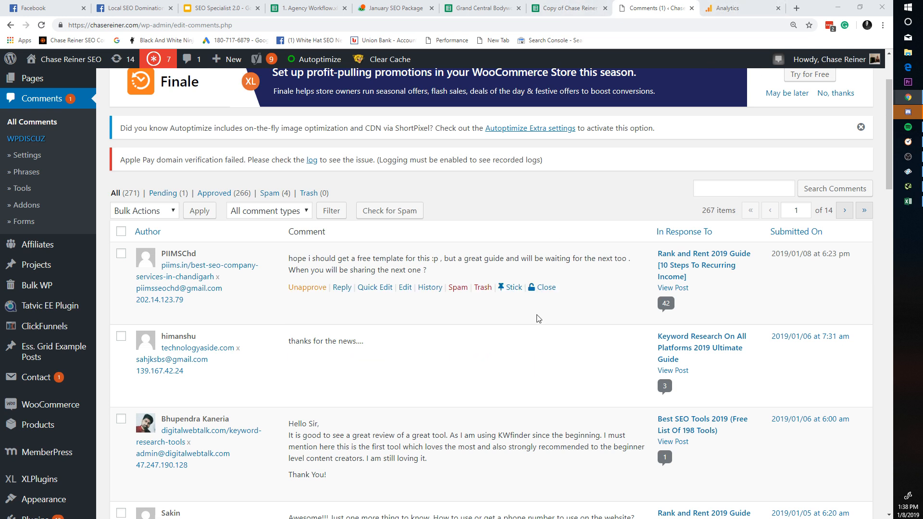
scroll(530, 310, "up", 2)
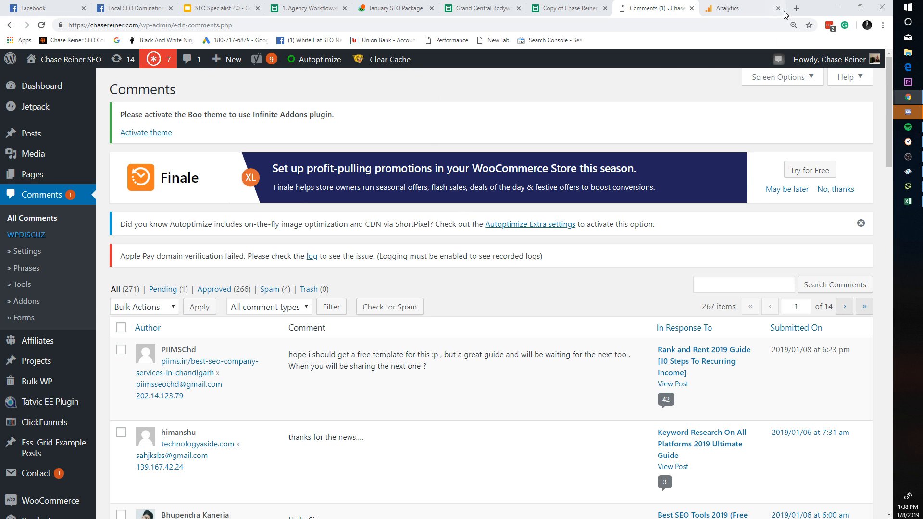
scroll(129, 195, "down", 5)
scroll(197, 192, "up", 5)
Step: Dismiss the Finale promotion banner with 'No, thanks'
left_click(845, 190)
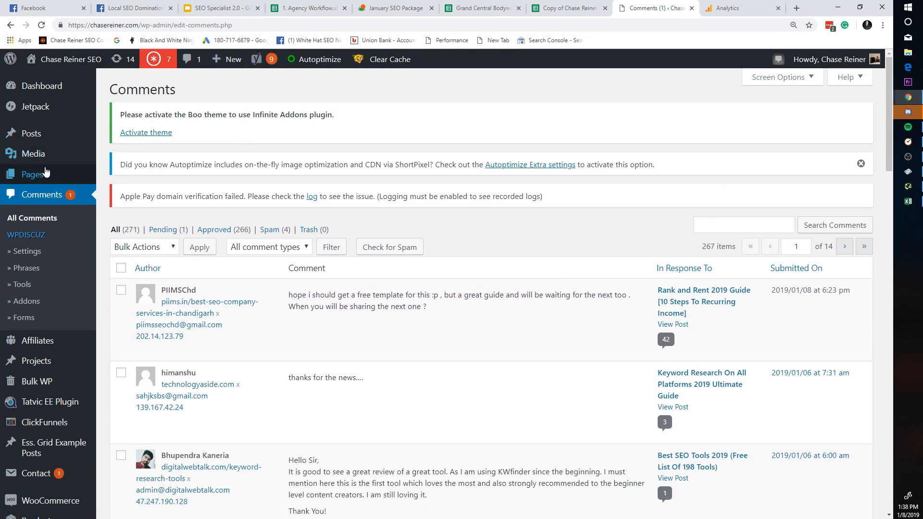
scroll(29, 259, "down", 7)
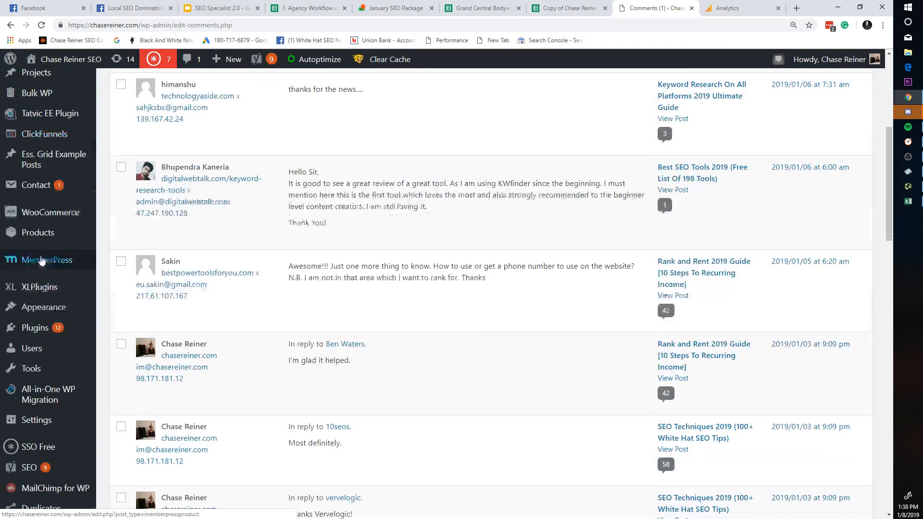
scroll(48, 298, "up", 6)
scroll(62, 326, "up", 2)
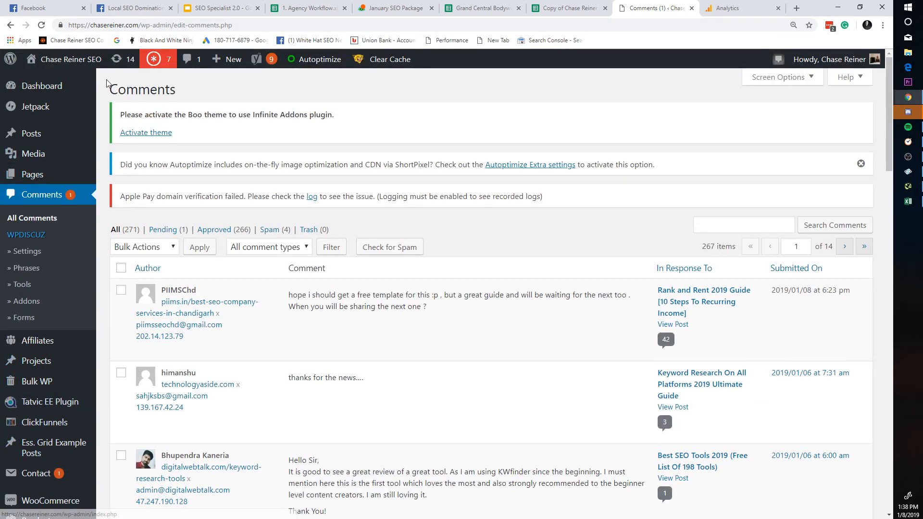
mouse_move(58, 96)
mouse_move(46, 138)
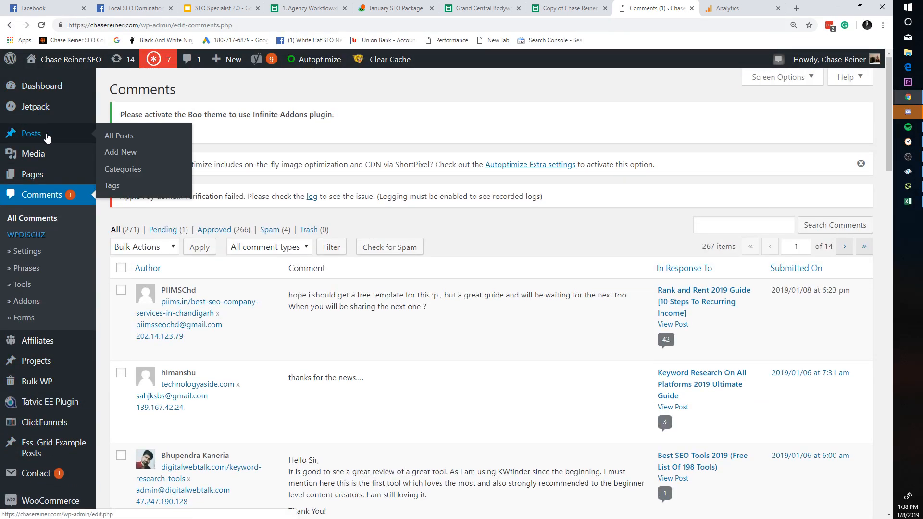
Step: Open the private Organic SEO 2019 post from the Posts list in the editor
left_click(166, 134)
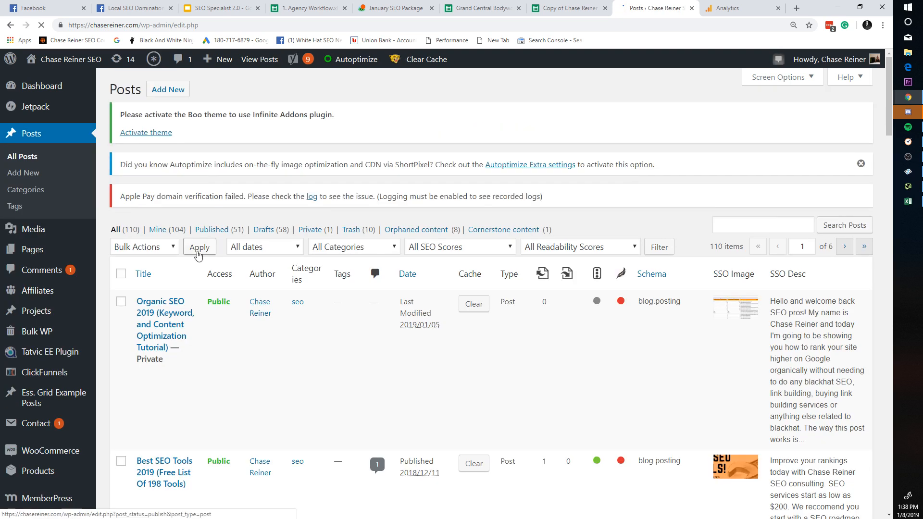
left_click(169, 308)
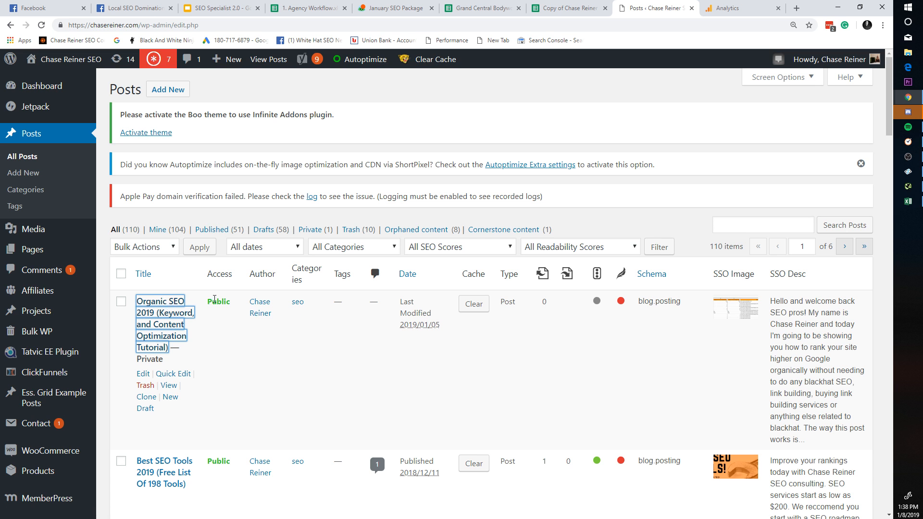
left_click(169, 330)
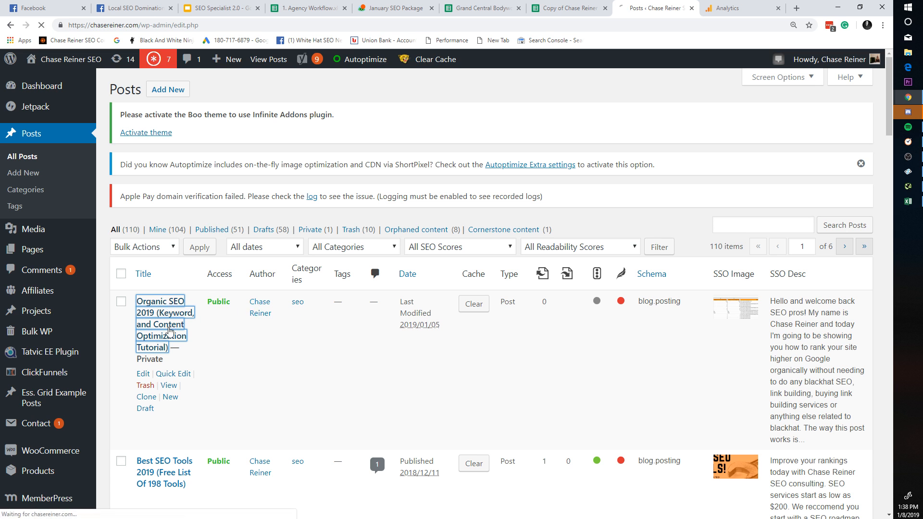
scroll(170, 327, "down", 2)
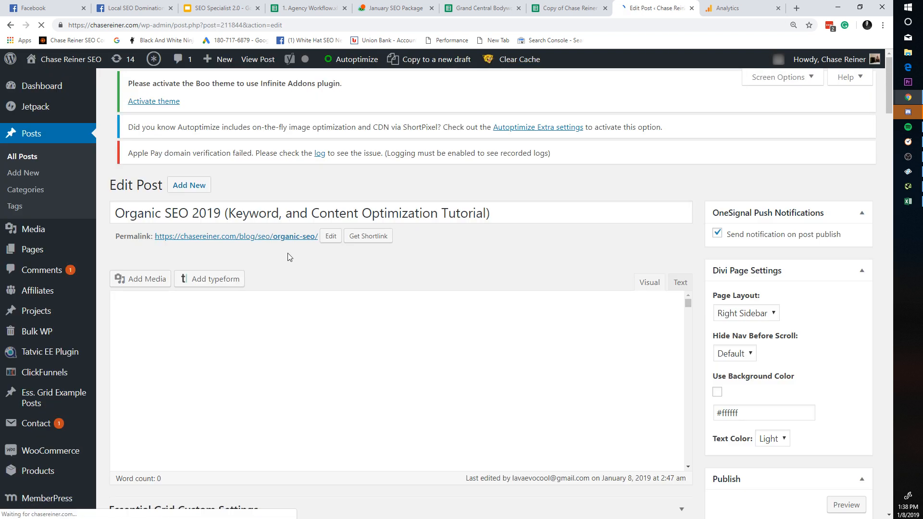
scroll(799, 373, "down", 4)
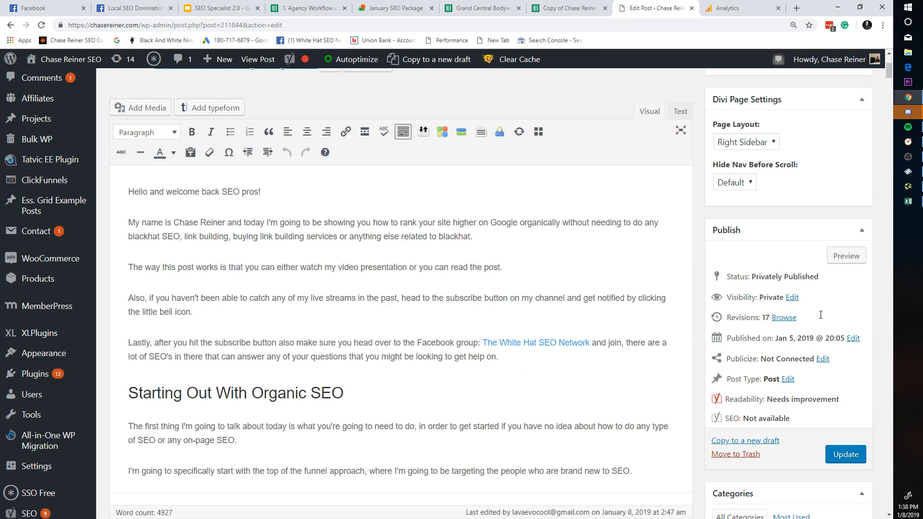
Step: Switch the post's visibility to Public and back to Private
left_click(792, 297)
left_click(739, 312)
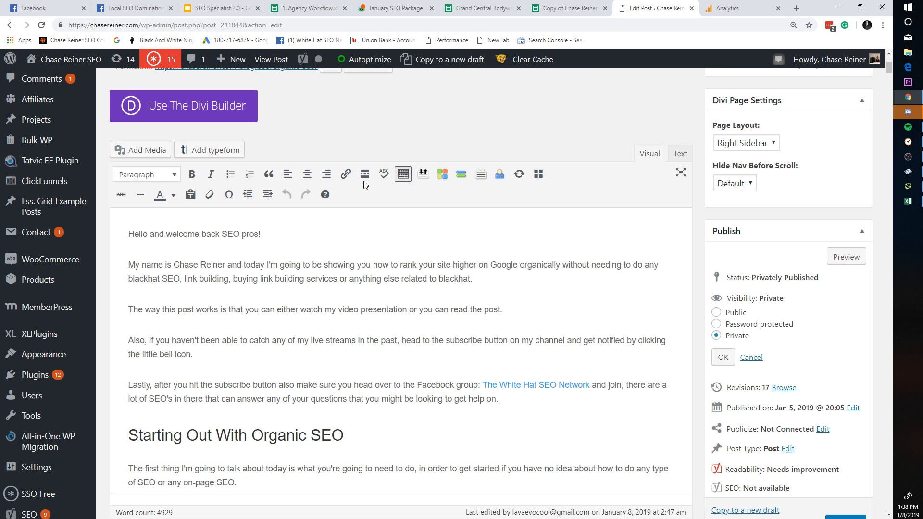
left_click(228, 25)
left_click(831, 256)
scroll(633, 224, "up", 4)
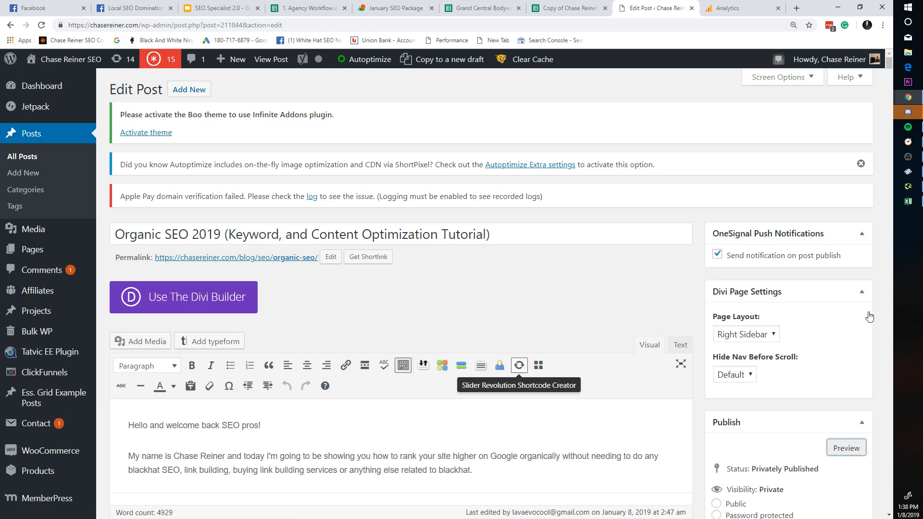
left_click(846, 448)
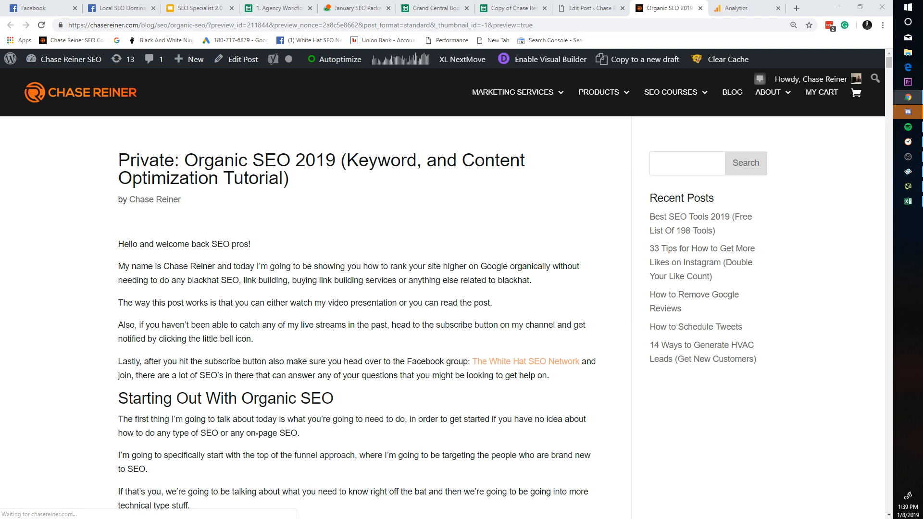
Step: Scroll through the Organic SEO 2019 post preview, then move to the Facebook tab
scroll(567, 227, "down", 10)
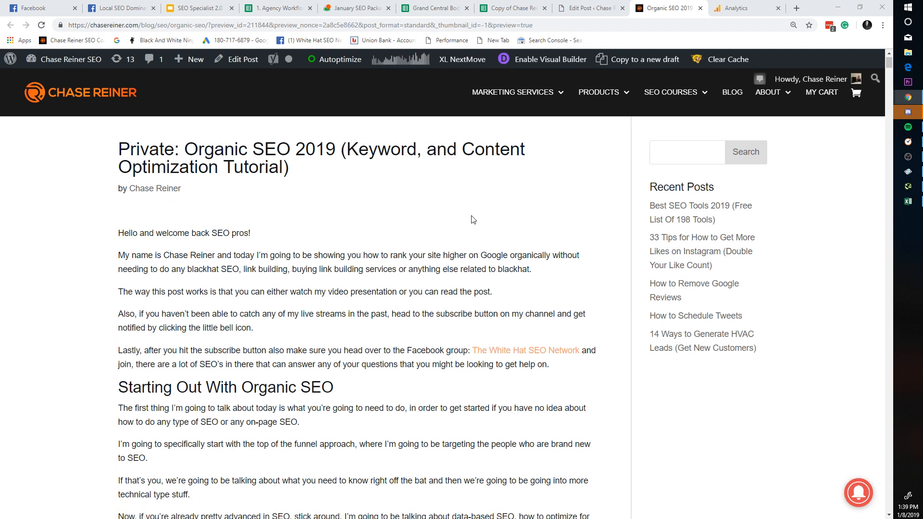
scroll(558, 204, "down", 15)
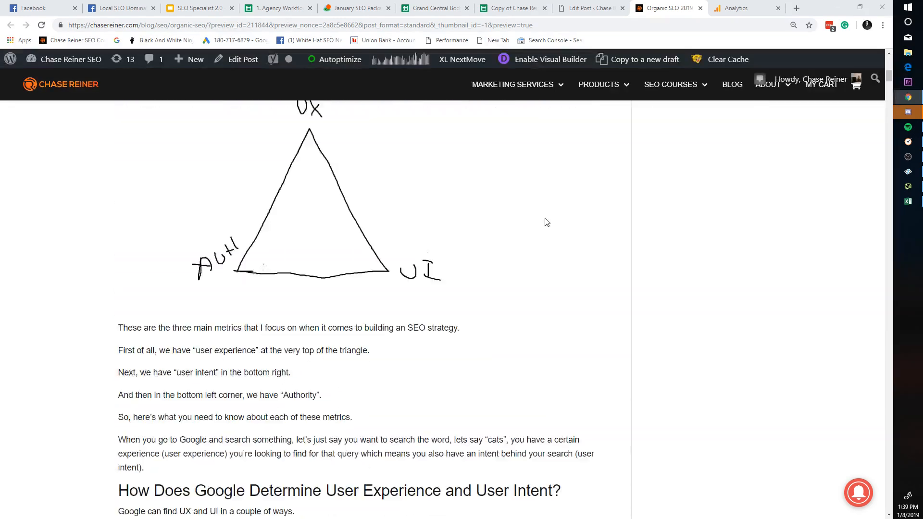
scroll(428, 158, "up", 18)
scroll(277, 103, "up", 3)
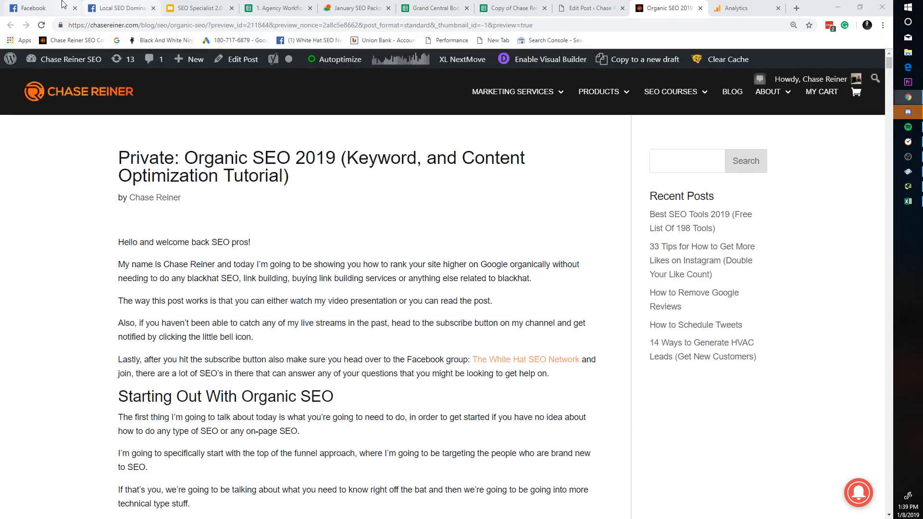
left_click(57, 7)
scroll(697, 73, "down", 1)
Step: Open a contact's Messenger chat and view its shared screenshot full size
left_click(710, 64)
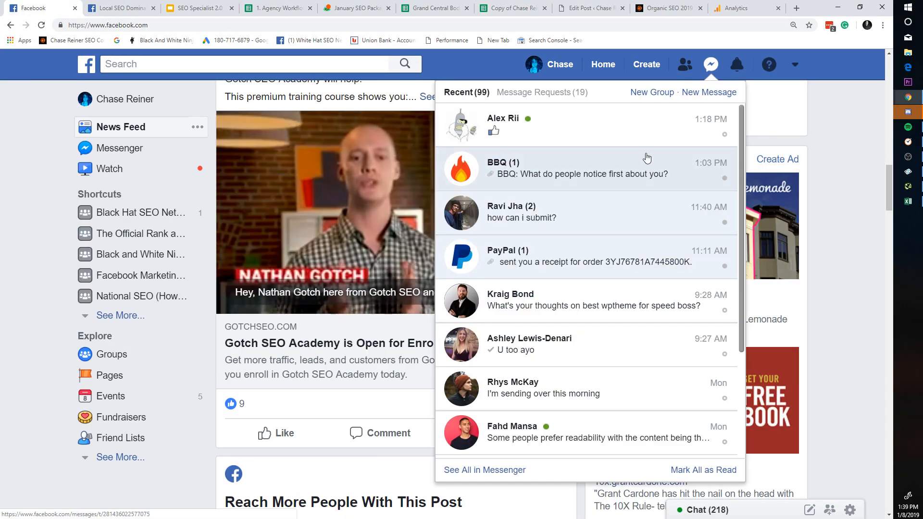
scroll(560, 353, "down", 2)
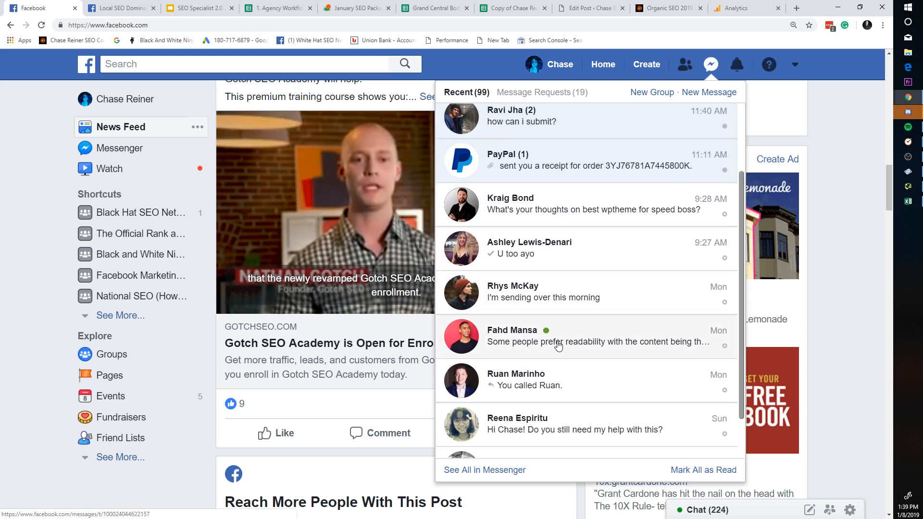
left_click(558, 345)
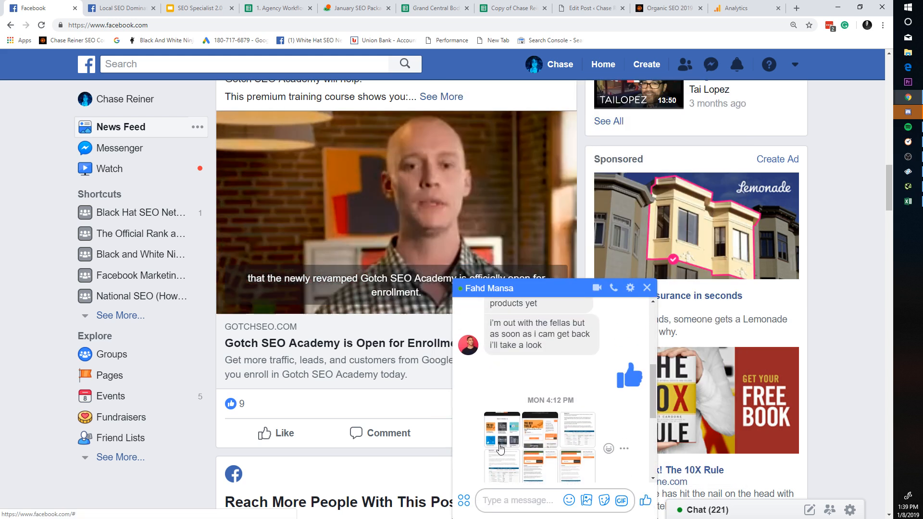
left_click(593, 417)
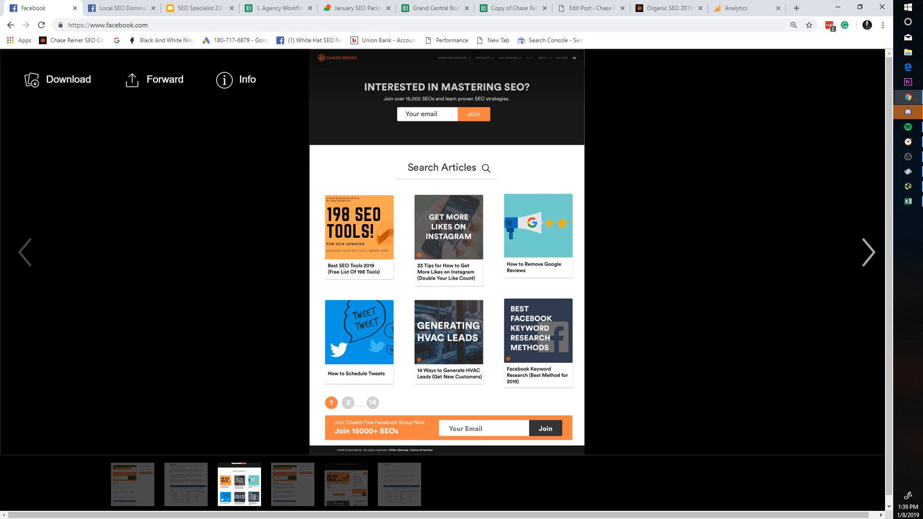
Step: Zoom in, step through the remaining shared screenshots, and close the photo viewer
key("ctrl+plus")
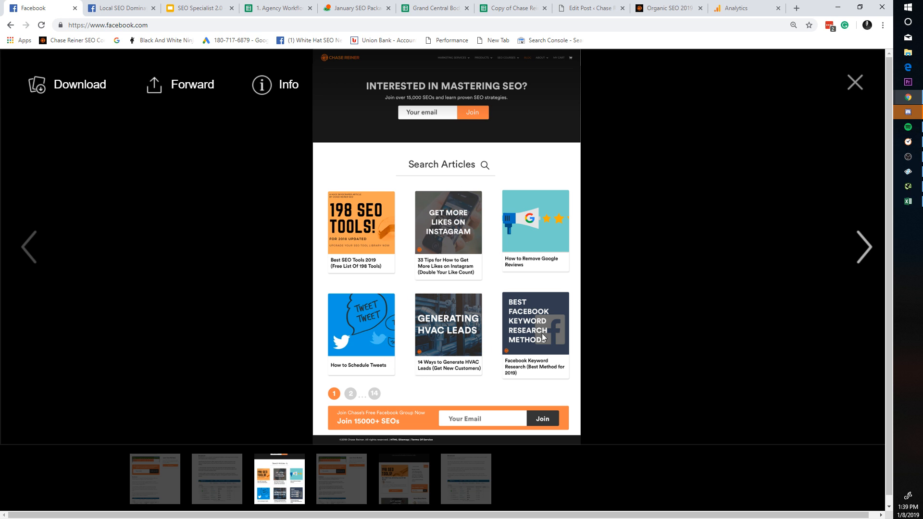
left_click(856, 264)
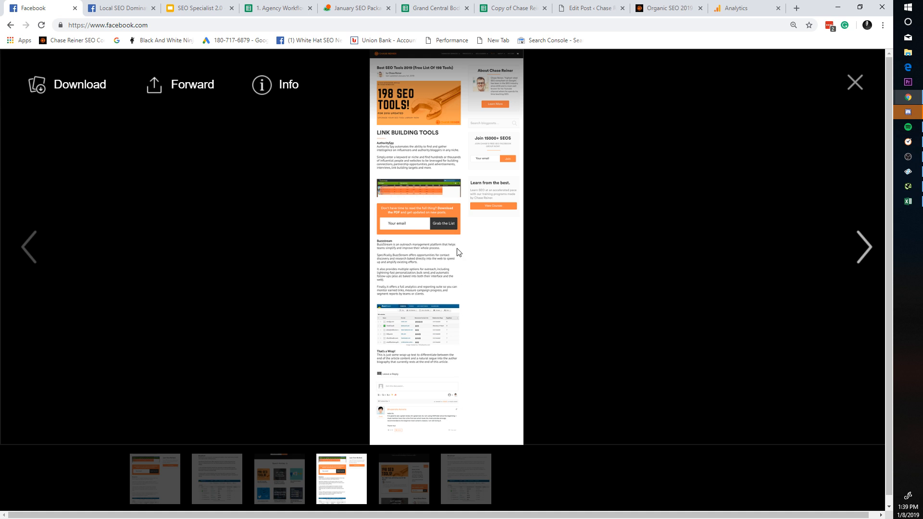
left_click(852, 258)
left_click(852, 258)
left_click(852, 259)
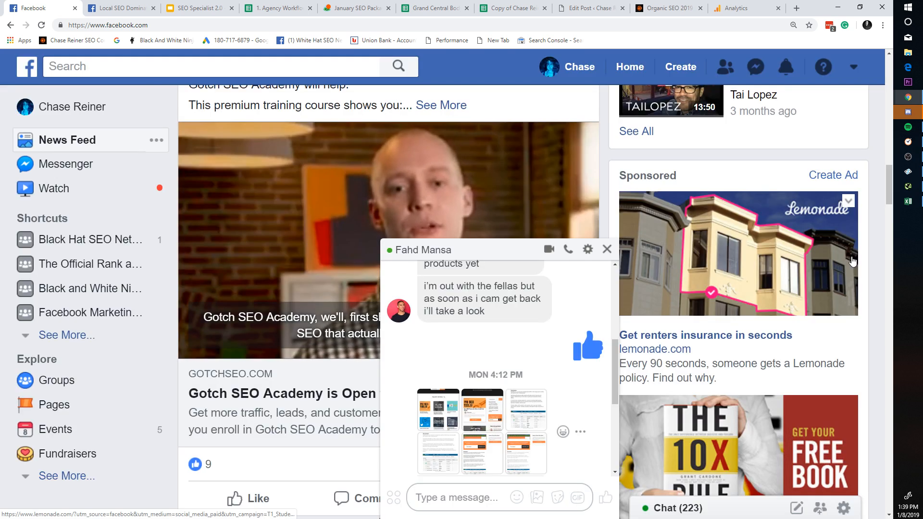
Step: Switch to the Organic SEO 2019 post preview and scroll through it with enlarged text
left_click(687, 6)
scroll(479, 278, "down", 20)
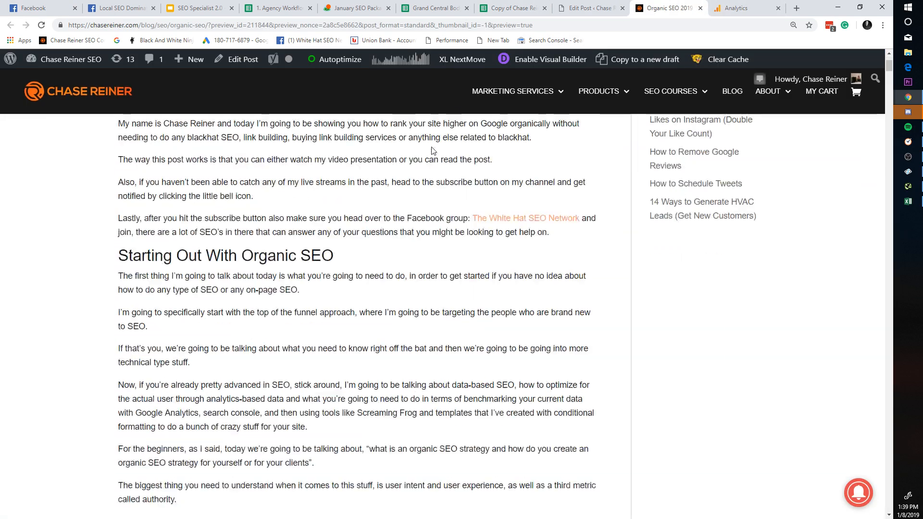
scroll(480, 276, "down", 5)
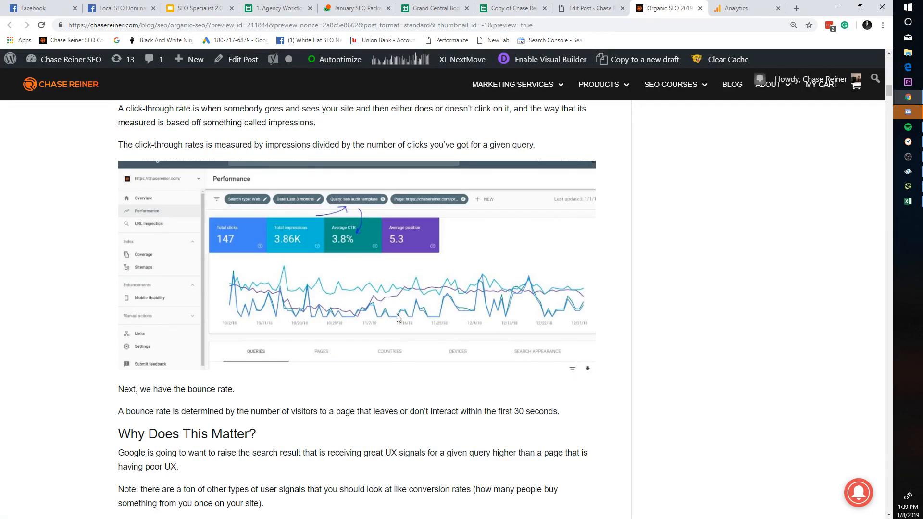
scroll(483, 284, "up", 20)
scroll(492, 300, "down", 15)
scroll(492, 300, "down", 20)
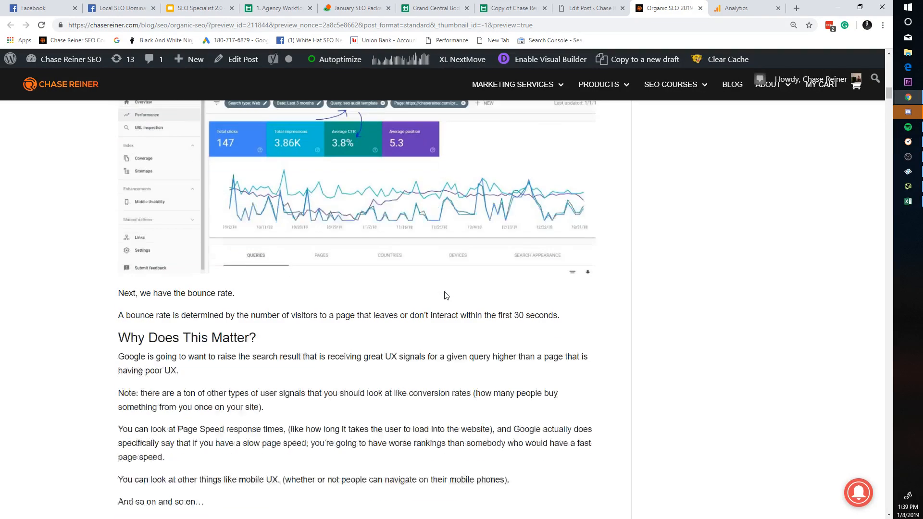
scroll(433, 270, "down", 20)
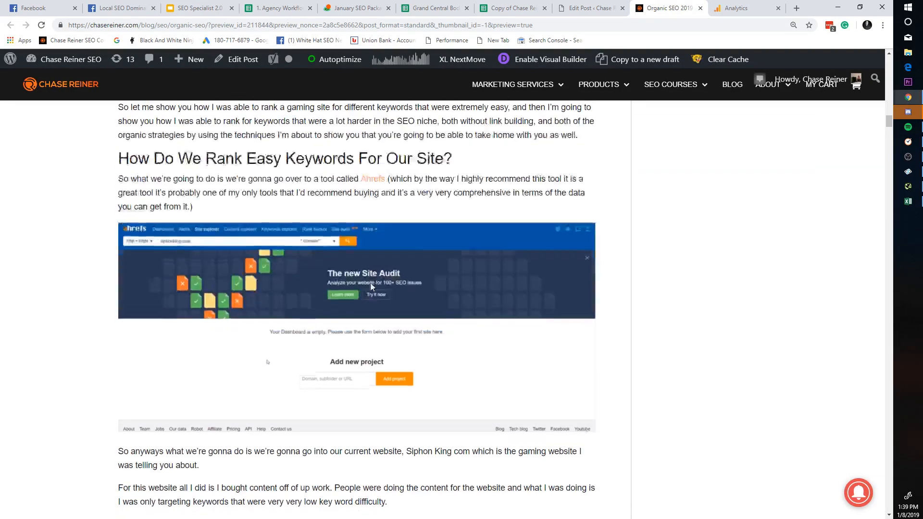
scroll(385, 269, "down", 2)
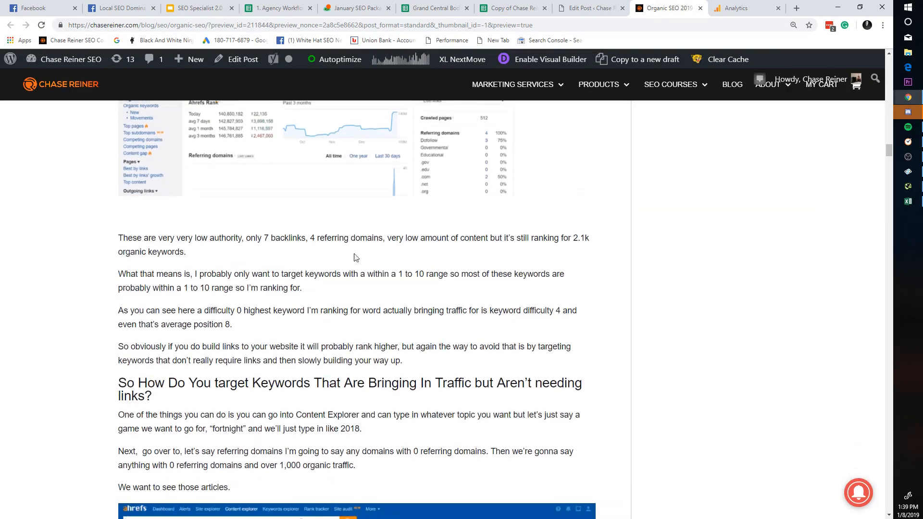
scroll(359, 260, "up", 20)
scroll(356, 285, "up", 2)
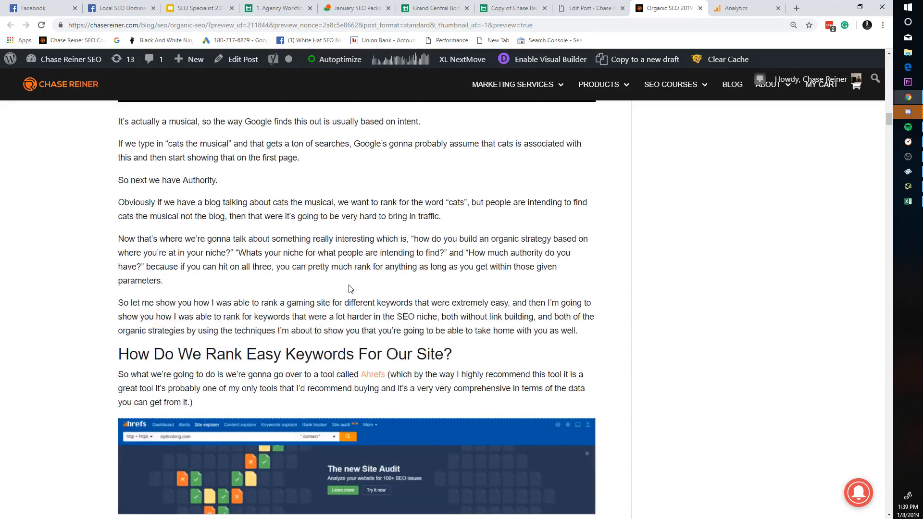
key("ctrl+plus")
key("ctrl+plus")
scroll(331, 289, "up", 4)
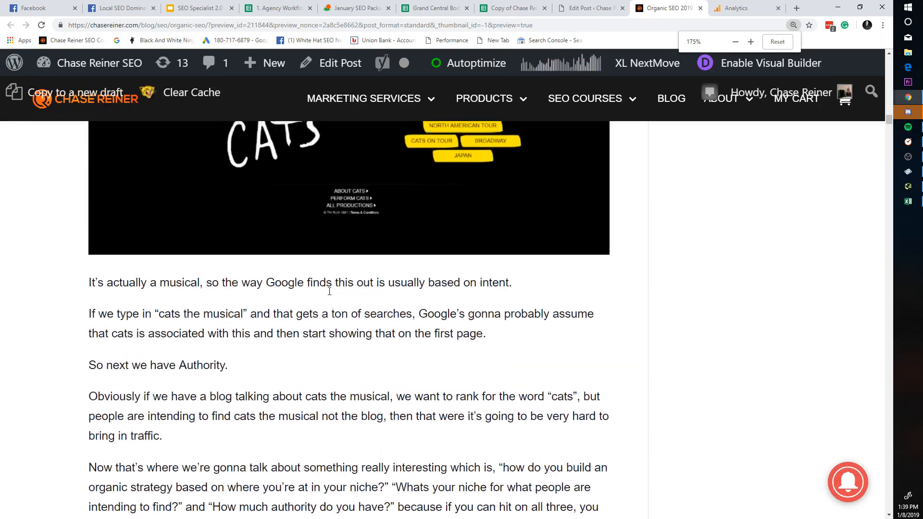
scroll(289, 303, "down", 3)
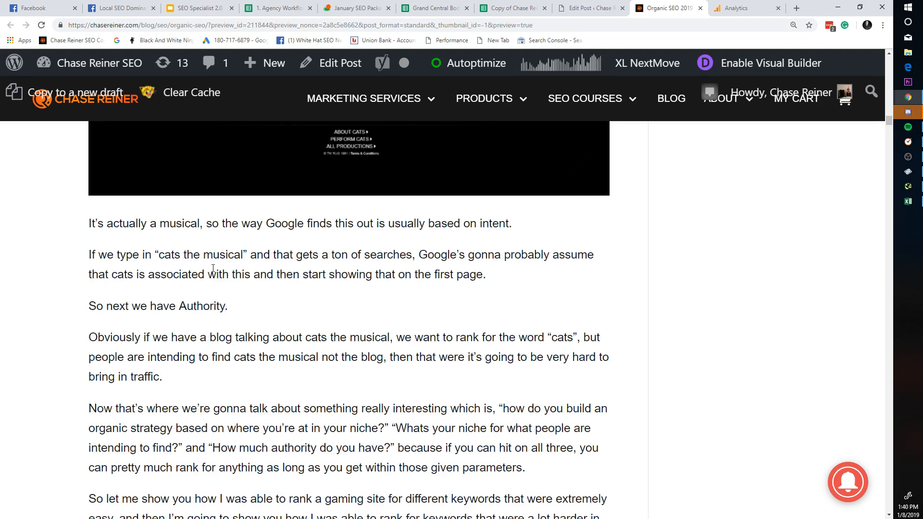
scroll(212, 250, "up", 10)
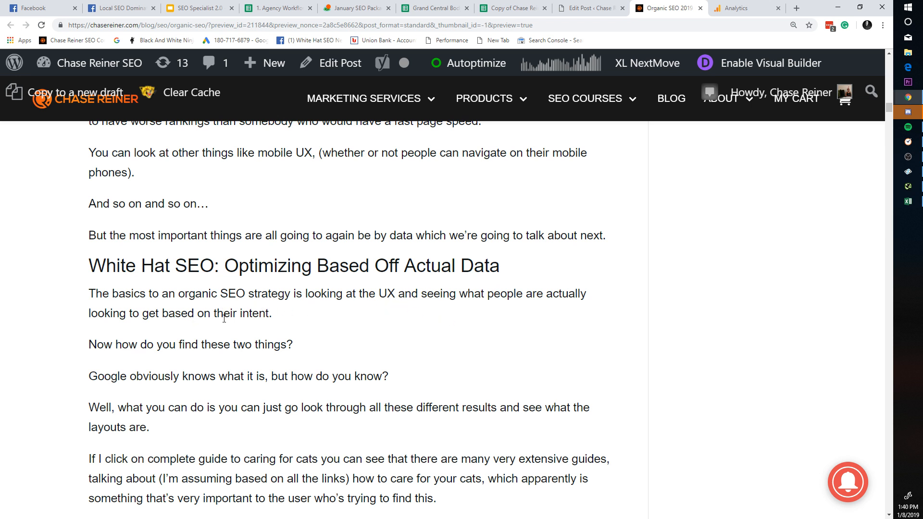
Step: Highlight the user intent paragraph and the 'how do you know' line while reading
triple_click(255, 315)
left_click(280, 316)
left_click_drag(282, 316, 115, 293)
left_click(120, 293)
left_click_drag(273, 314, 204, 313)
triple_click(206, 310)
left_click(207, 308)
scroll(268, 297, "down", 2)
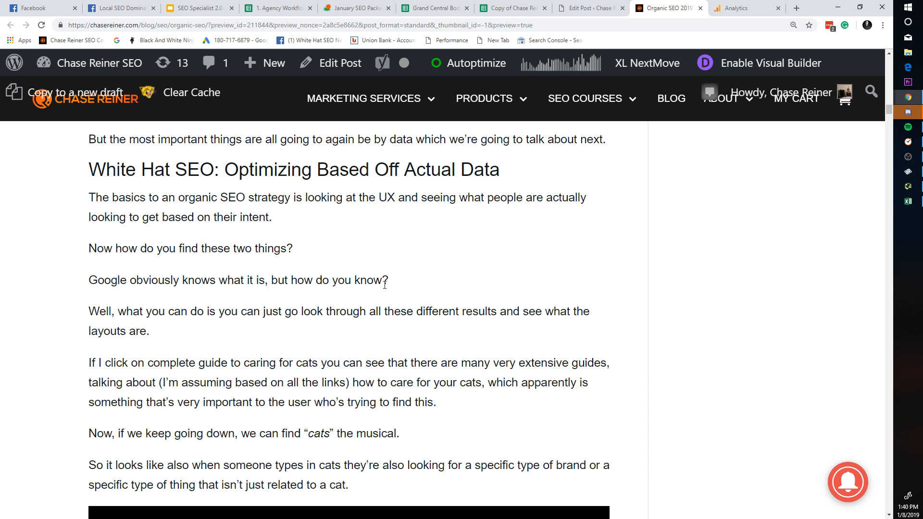
triple_click(300, 280)
left_click(299, 280)
Step: Read further down the post, shrinking the text to 150% and enlarging it again
scroll(241, 351, "down", 20)
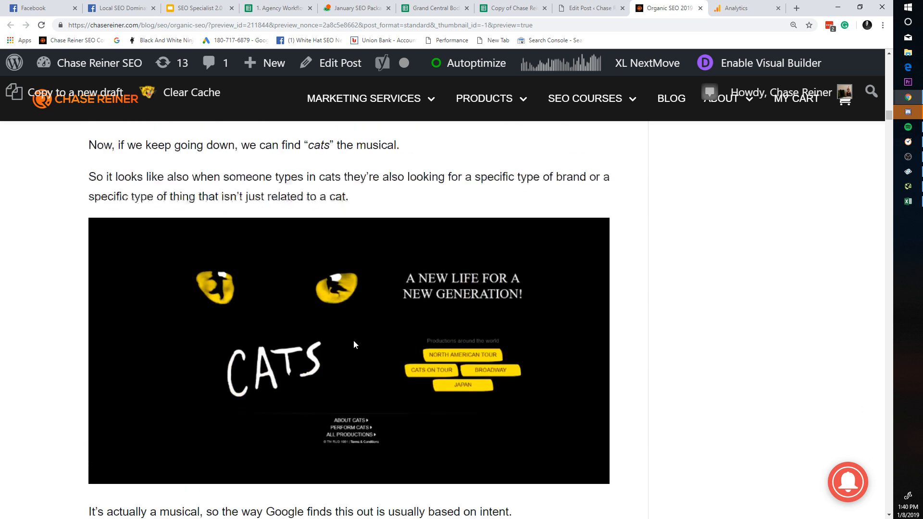
scroll(431, 322, "down", 20)
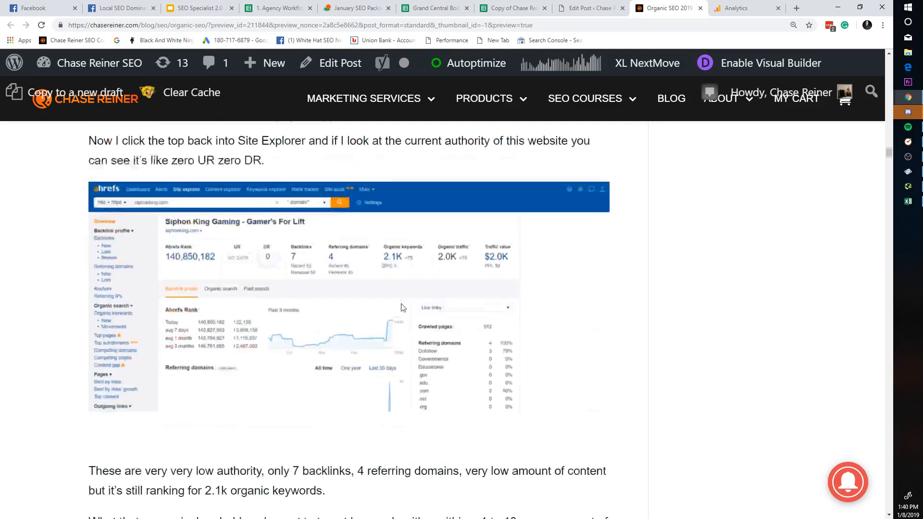
scroll(447, 350, "down", 20)
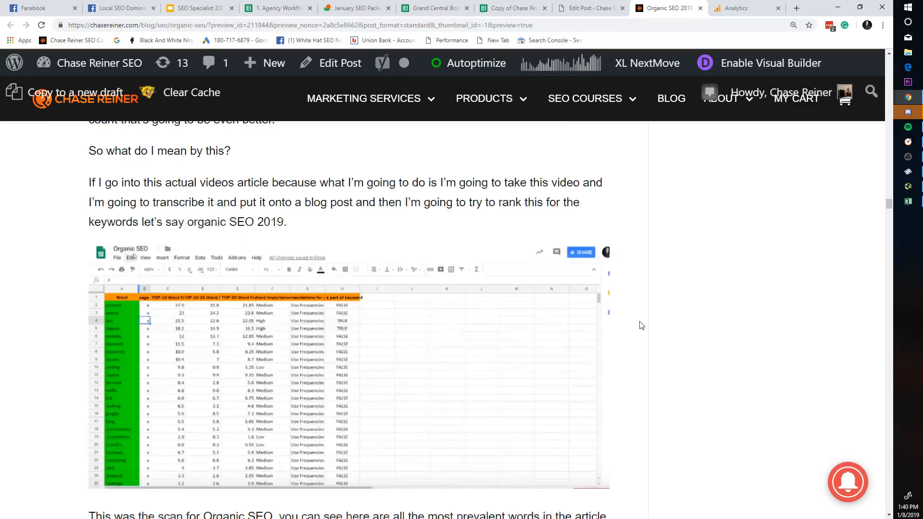
scroll(858, 243, "down", 7)
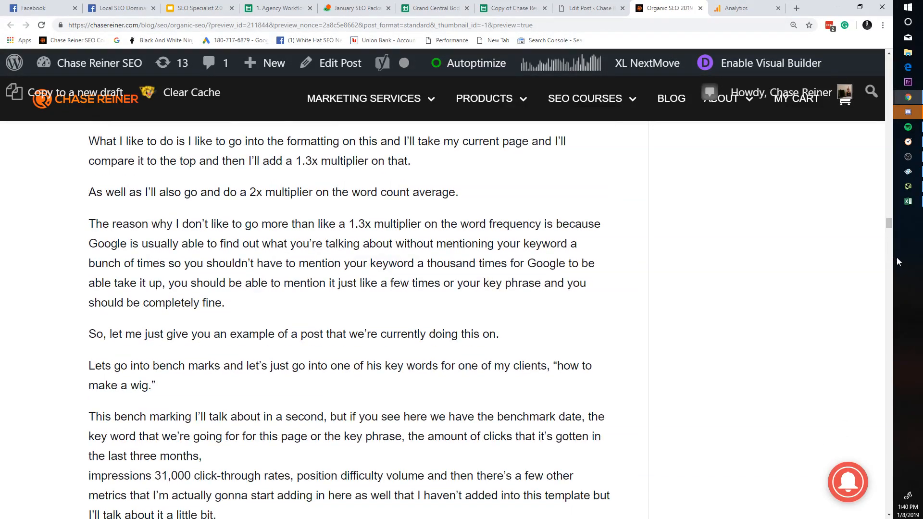
left_click_drag(890, 228, 887, 60)
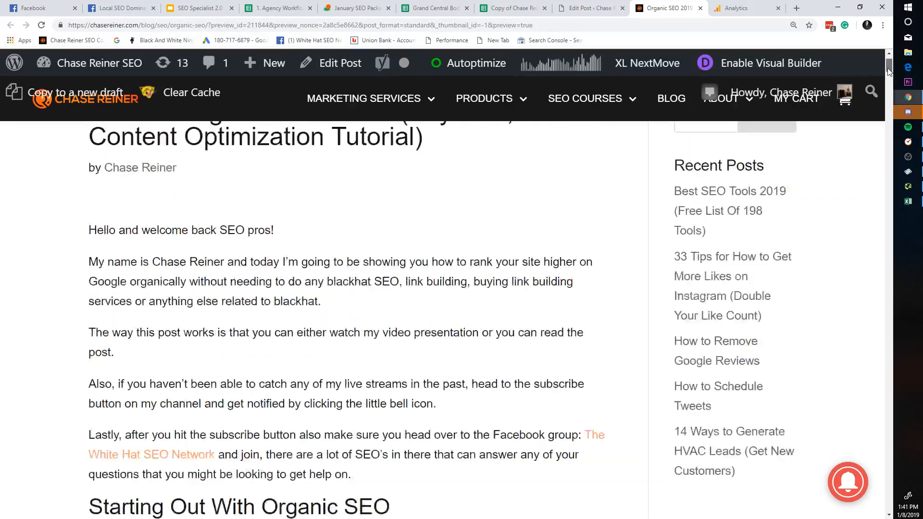
scroll(510, 303, "down", 8)
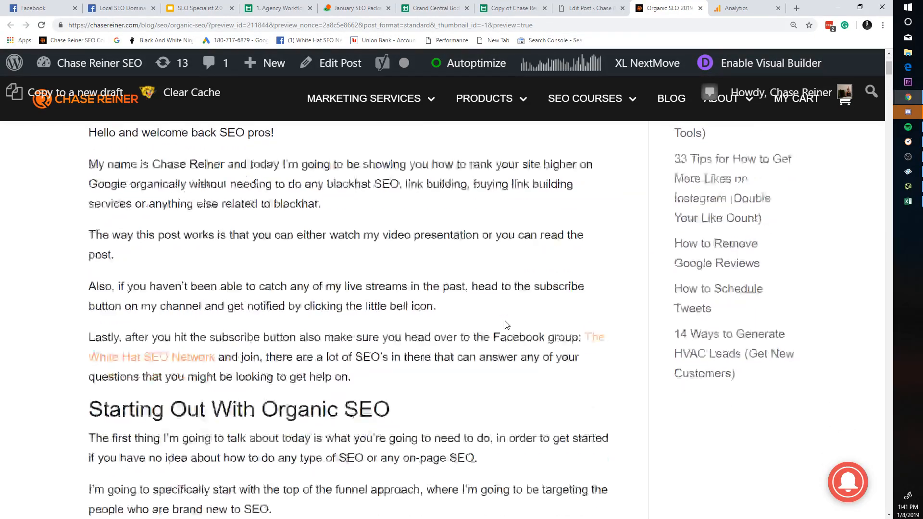
key("ctrl+minus")
scroll(610, 274, "up", 1)
scroll(609, 274, "down", 6)
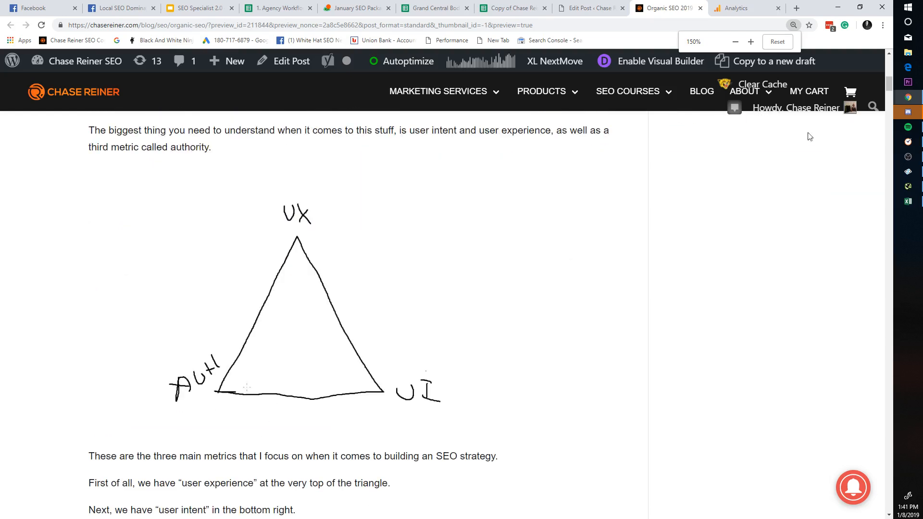
left_click_drag(891, 84, 890, 253)
key("ctrl+plus")
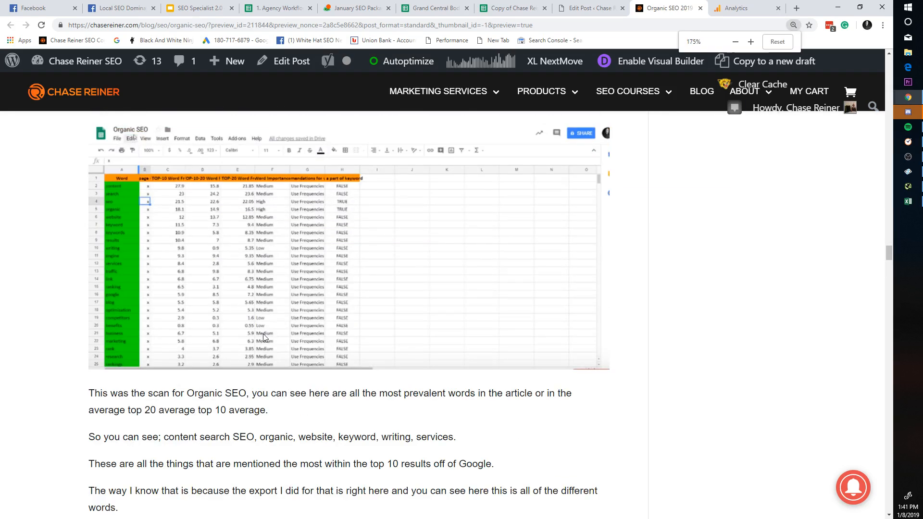
scroll(254, 283, "up", 5)
Step: Open the Organic SEO keyword spreadsheet image full-size in its own tab
right_click(190, 308)
left_click(244, 292)
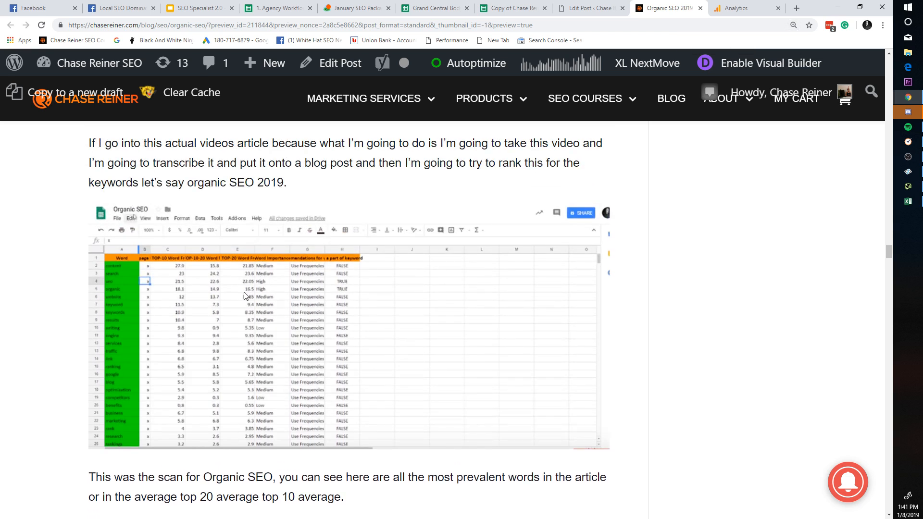
right_click(240, 306)
left_click(269, 313)
left_click(702, 2)
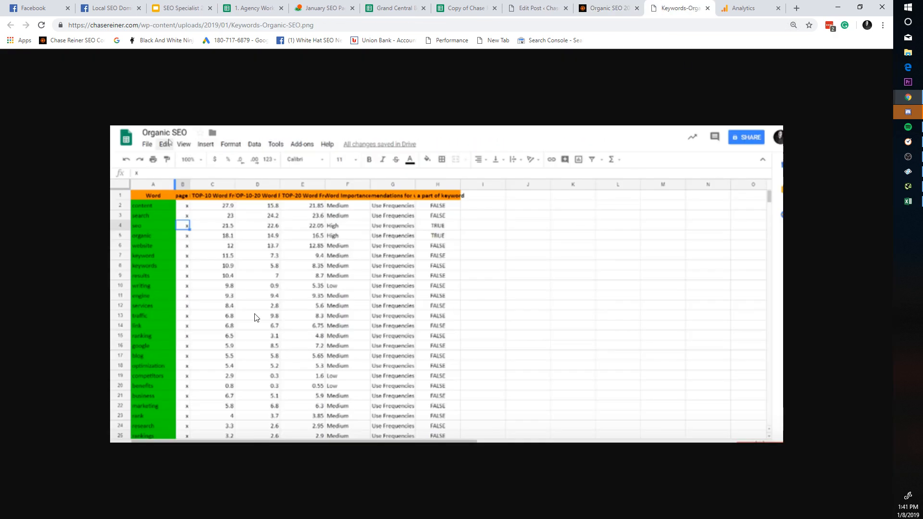
Step: Close the spreadsheet image, then view the Excel export image full-size and close it
left_click(707, 10)
scroll(351, 331, "down", 3)
right_click(351, 331)
left_click(380, 336)
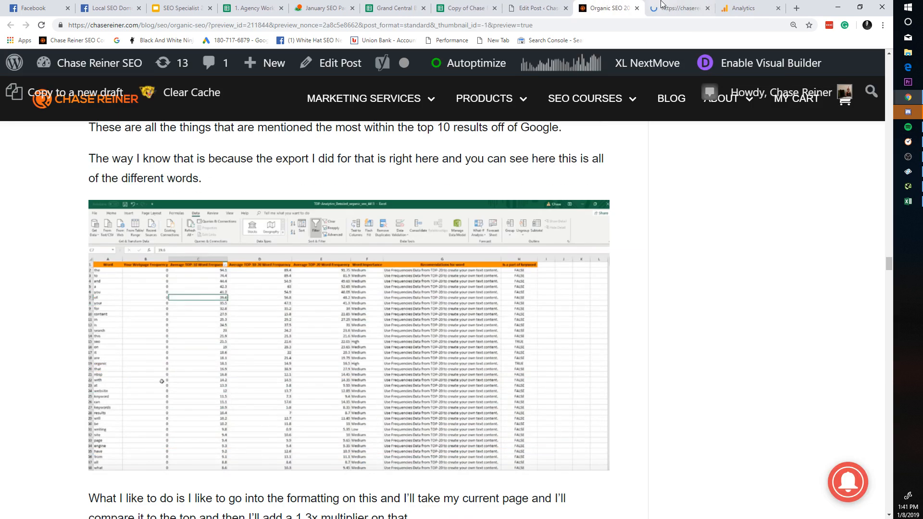
left_click(662, 4)
left_click(708, 8)
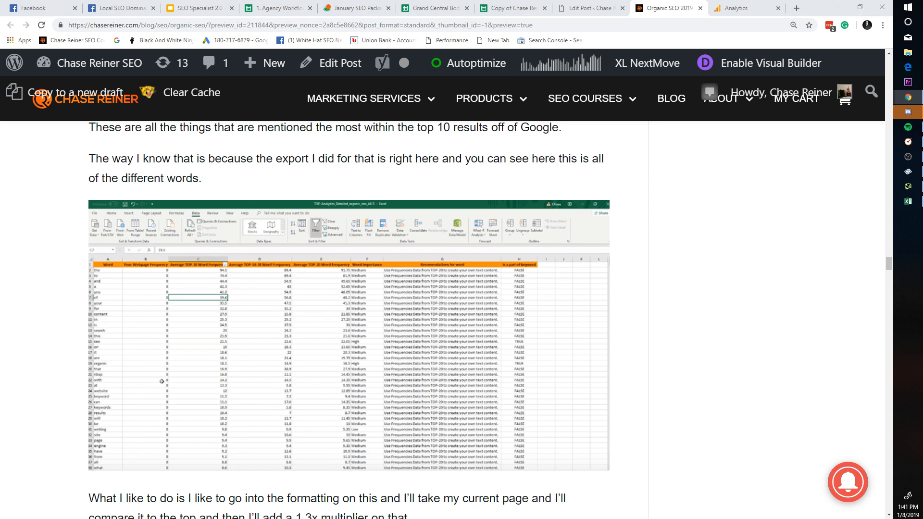
Step: Reopen the Excel word-frequency export image full-size, select its web address, and close it
scroll(836, 224, "down", 9)
scroll(746, 226, "up", 8)
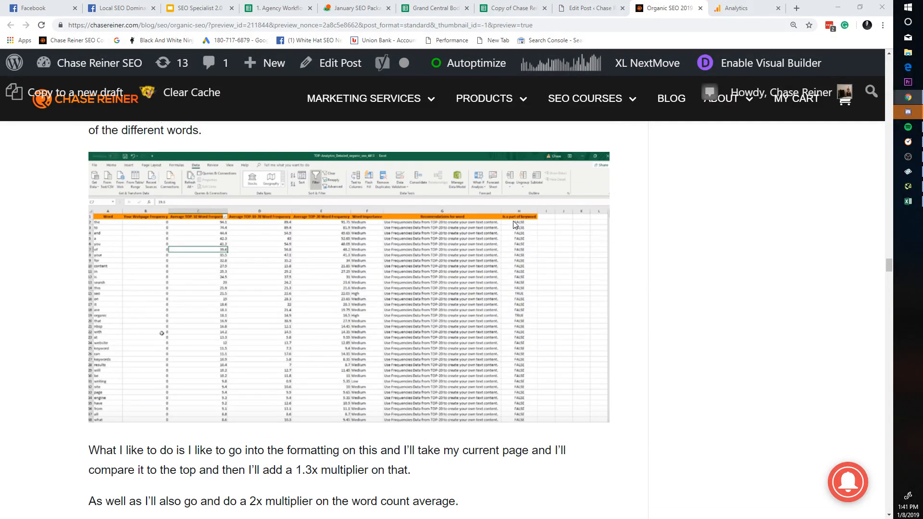
right_click(513, 223)
left_click(538, 230)
left_click(658, 18)
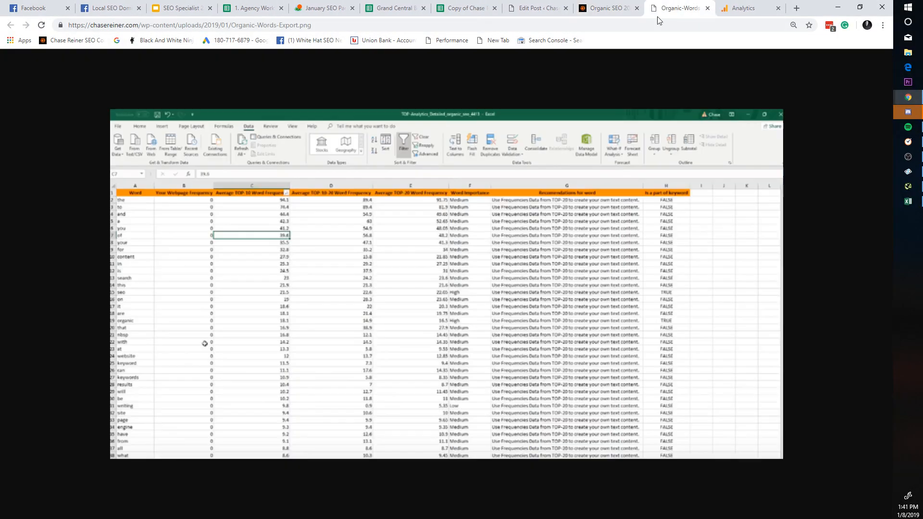
left_click(337, 28)
right_click(330, 186)
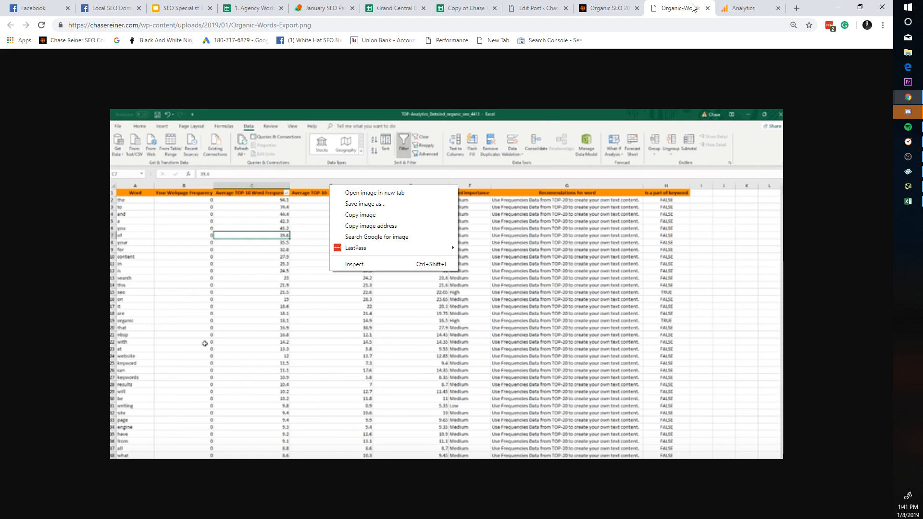
left_click(707, 7)
left_click(707, 7)
Step: Read the rest of the post at 150%, briefly checking the Agency Workflow spreadsheet and editor tabs
scroll(605, 212, "down", 10)
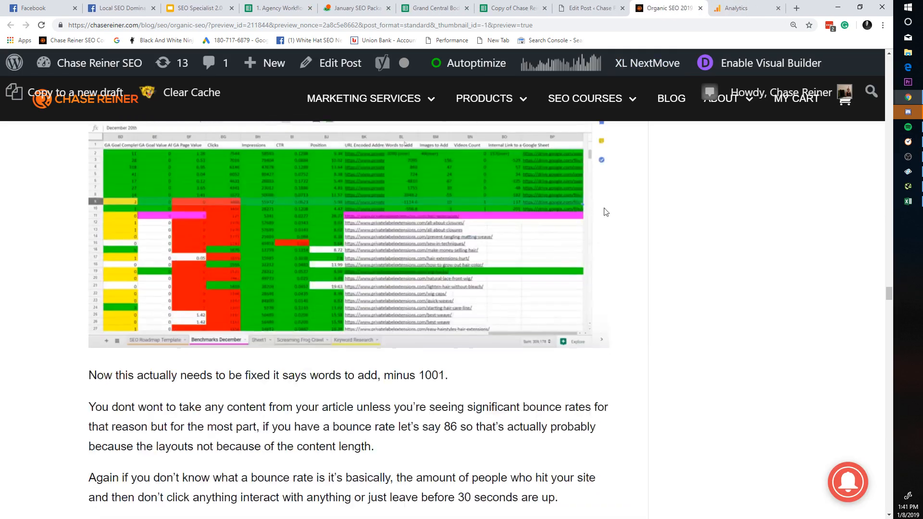
scroll(606, 212, "down", 10)
left_click_drag(886, 312, 893, 53)
key("ctrl+minus")
scroll(550, 237, "down", 7)
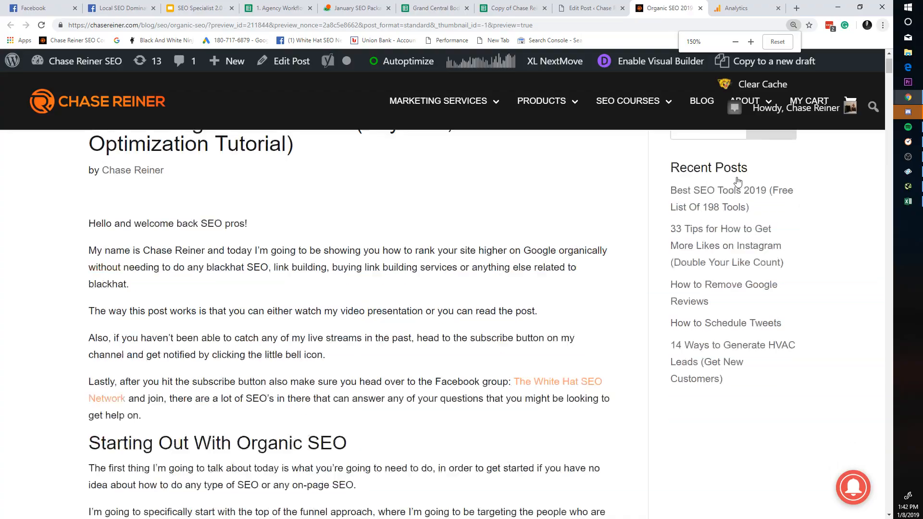
left_click_drag(893, 77, 881, 53)
scroll(648, 194, "down", 4)
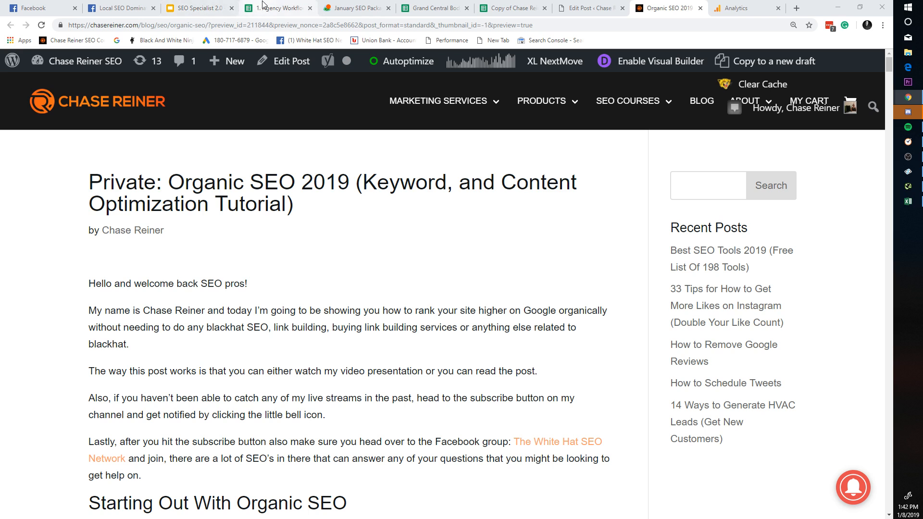
left_click(281, 9)
left_click(569, 6)
left_click(668, 9)
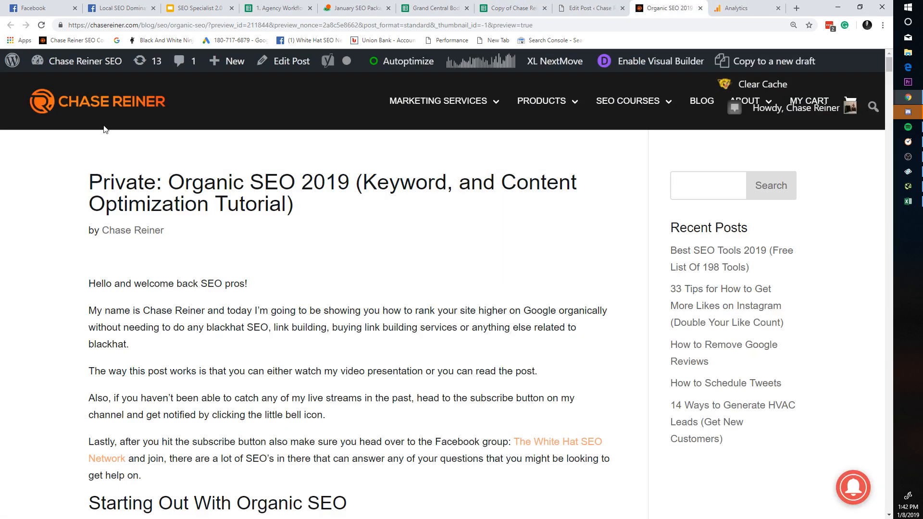
scroll(403, 228, "down", 15)
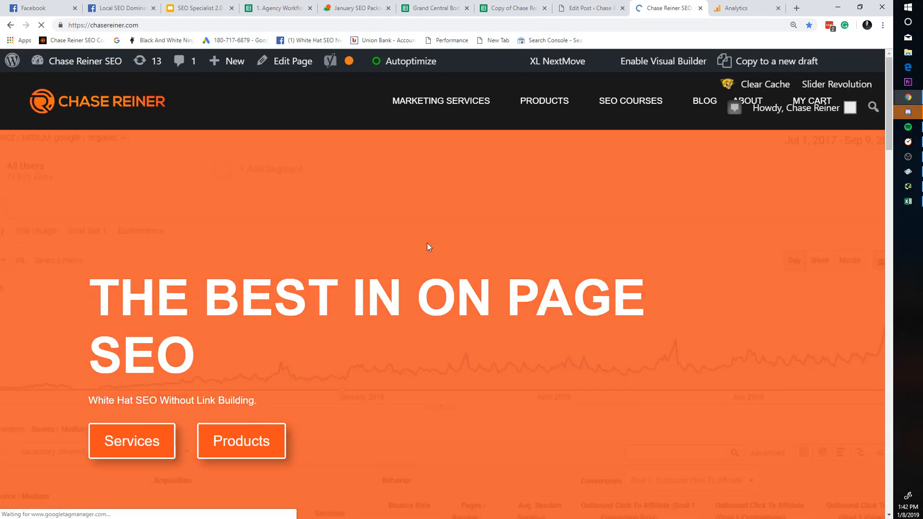
Step: Scroll the live site, open Jetpack Site Stats, then go back to the homepage
scroll(447, 252, "down", 10)
scroll(462, 281, "down", 10)
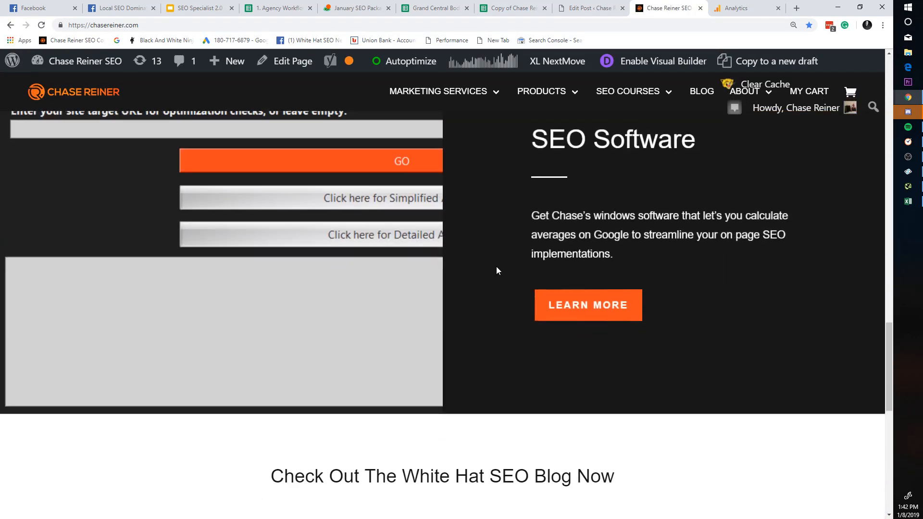
scroll(553, 288, "up", 7)
scroll(556, 292, "up", 10)
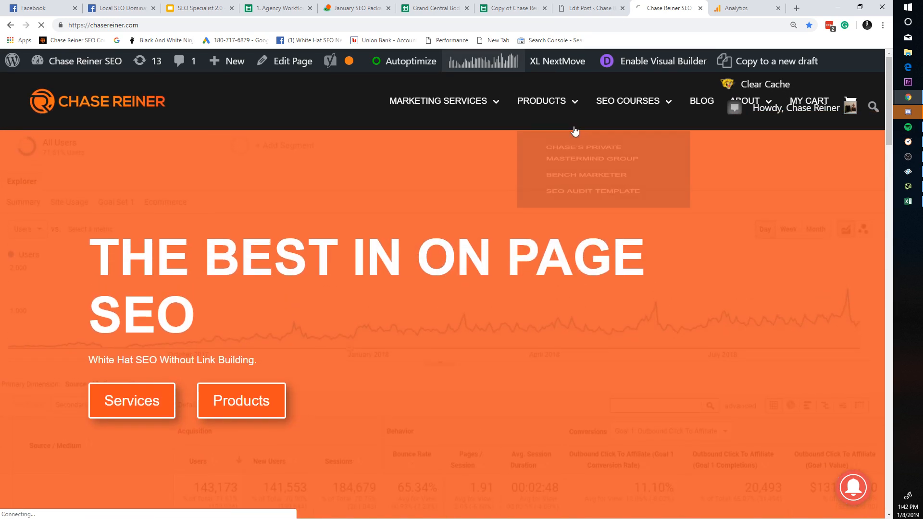
left_click(670, 118)
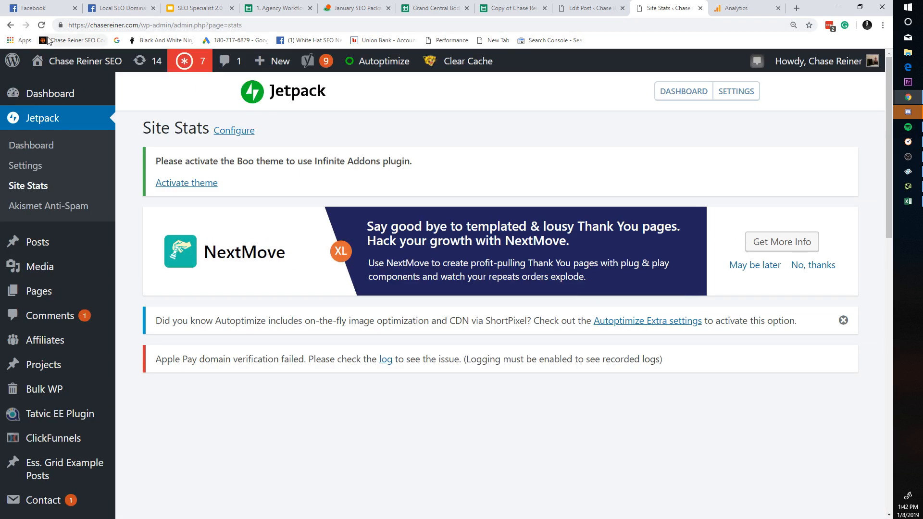
left_click(48, 41)
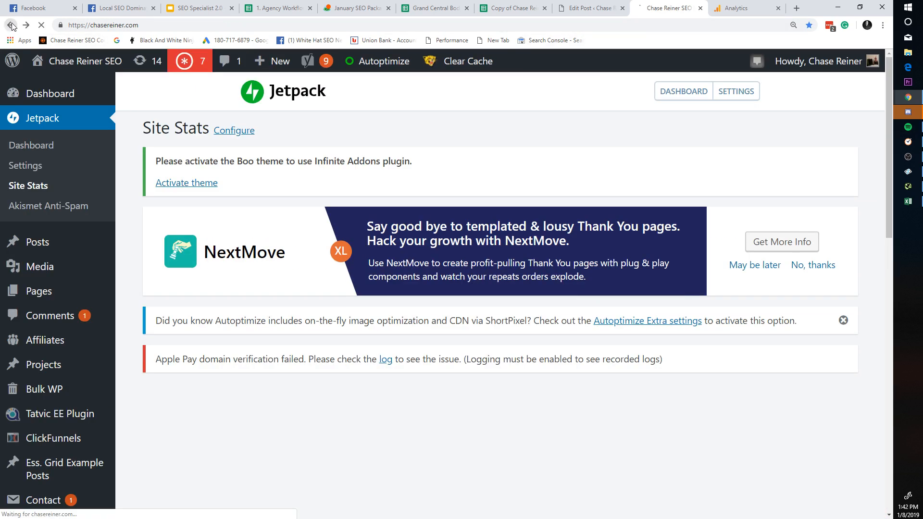
Step: Look over the site's menus and close the live website tab
mouse_move(641, 113)
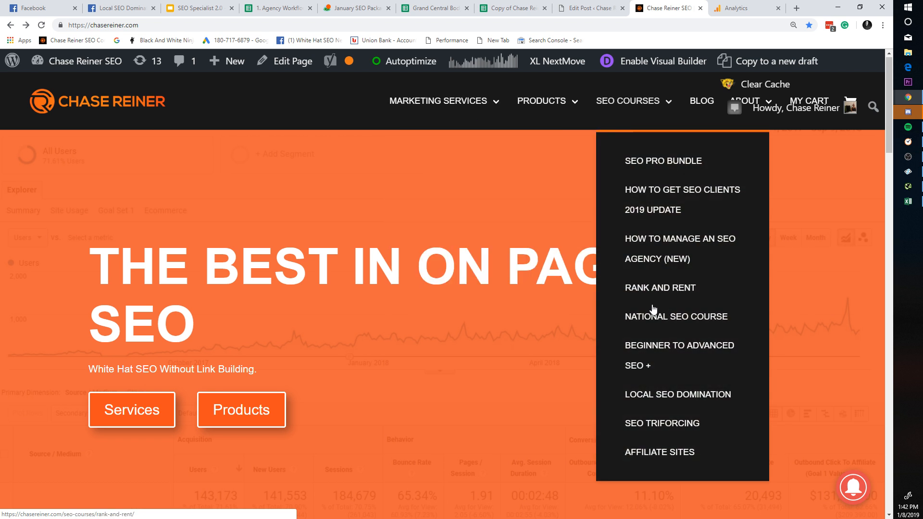
mouse_move(547, 109)
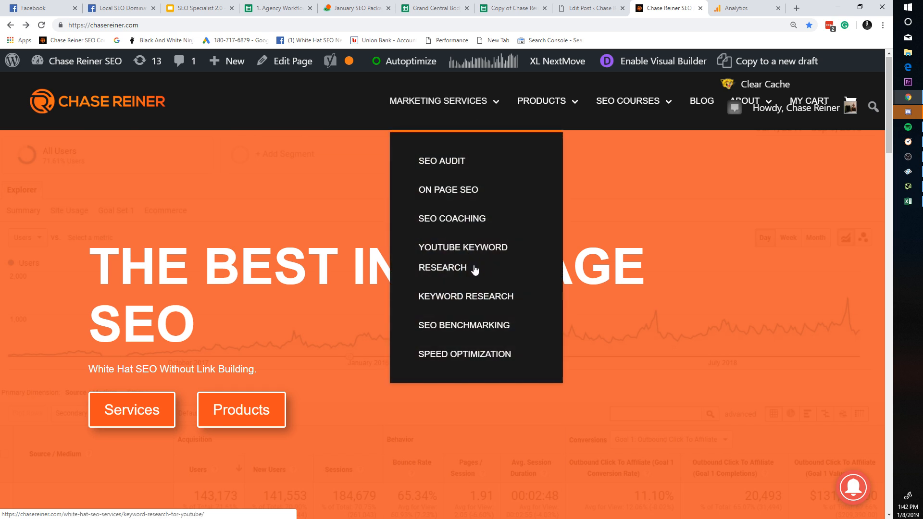
scroll(529, 337, "down", 3)
scroll(549, 407, "down", 5)
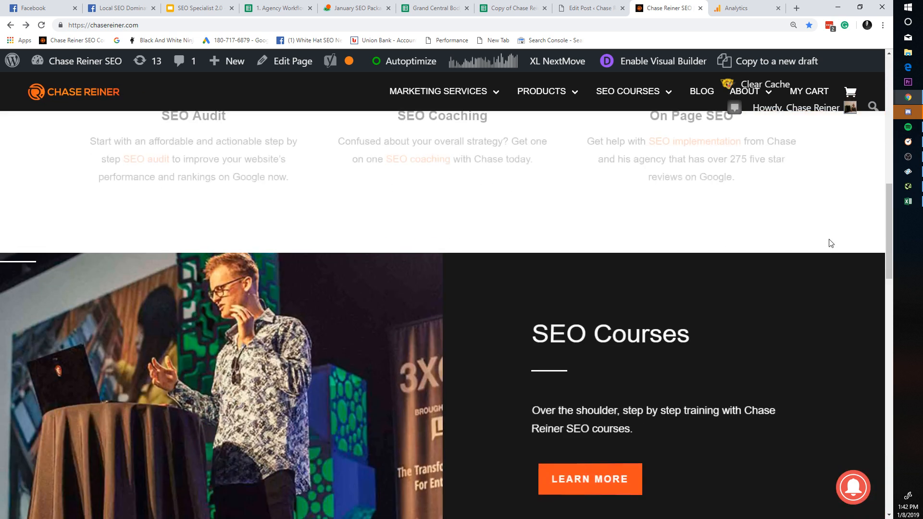
scroll(820, 259, "up", 10)
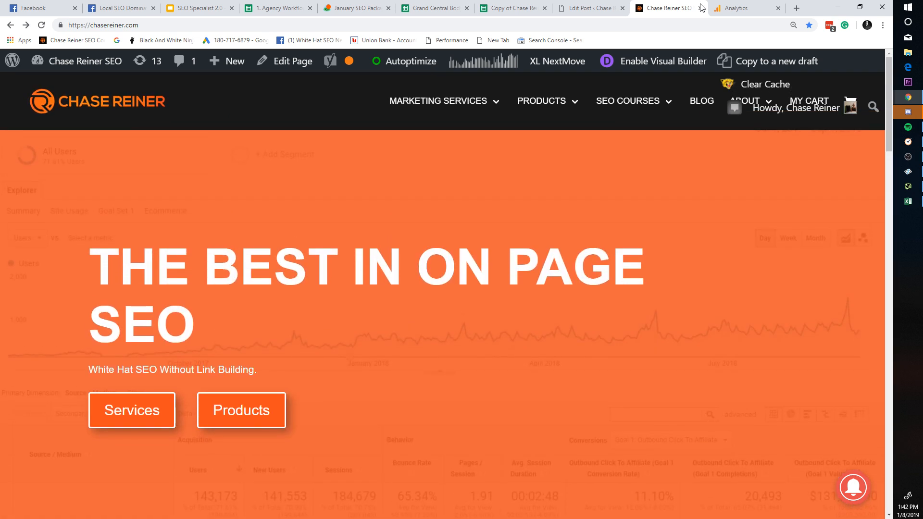
left_click(700, 8)
Step: Bring up the Time Doctor desktop app and stop the running setup task
left_click(184, 5)
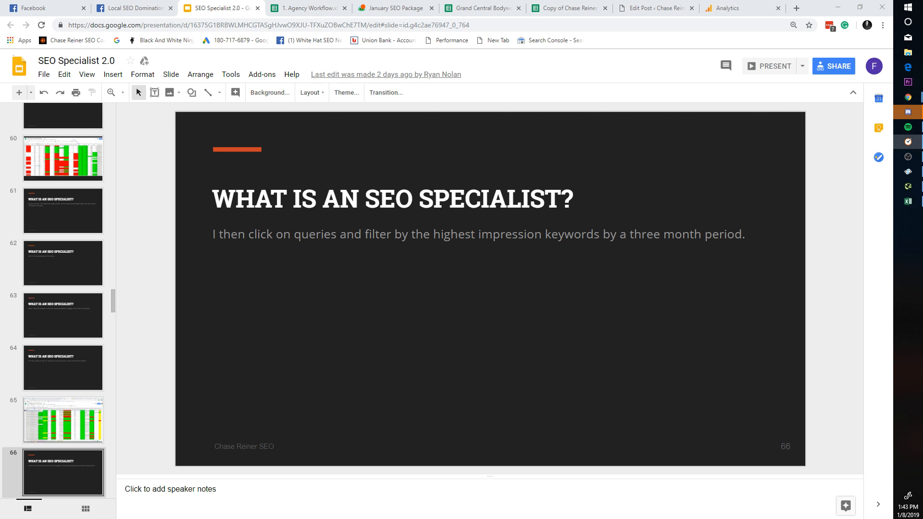
left_click(908, 142)
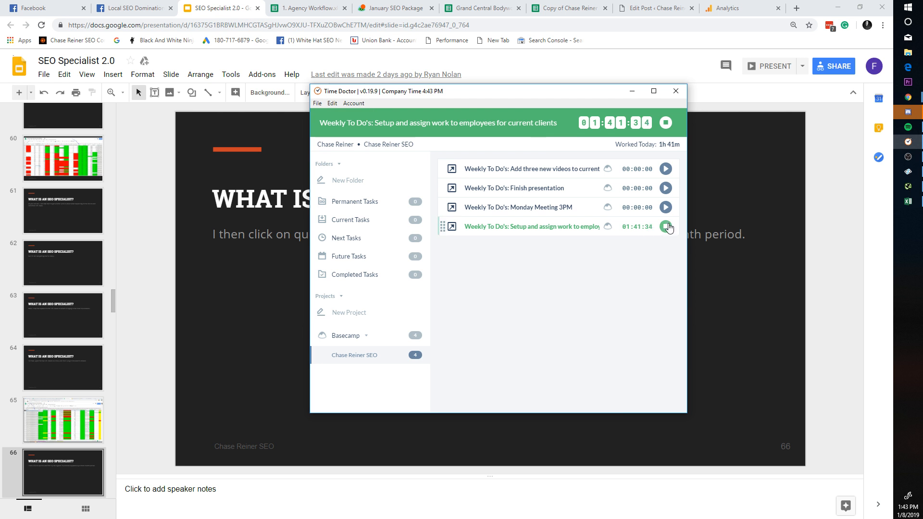
left_click(666, 227)
Step: Start and stop the Monday Meeting 3PM timer, leaving it at 00:00:06
left_click(665, 207)
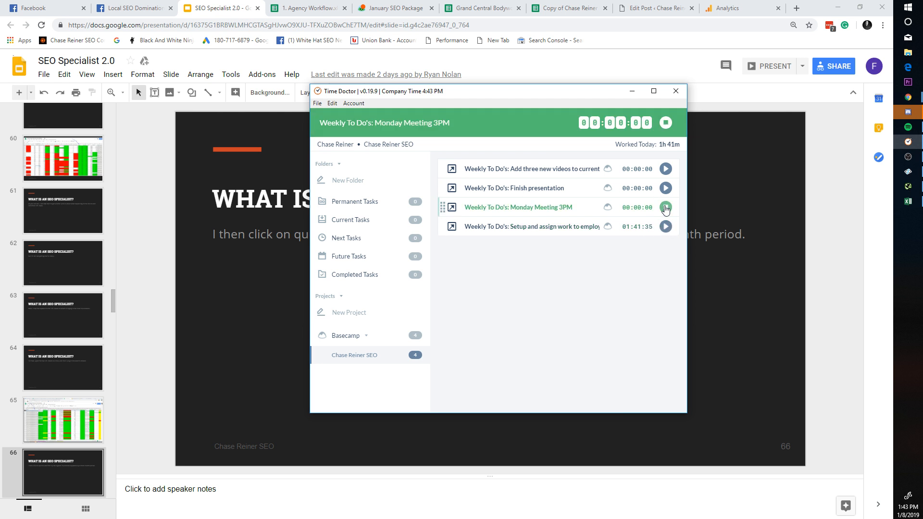
left_click(663, 208)
left_click(663, 208)
left_click(665, 207)
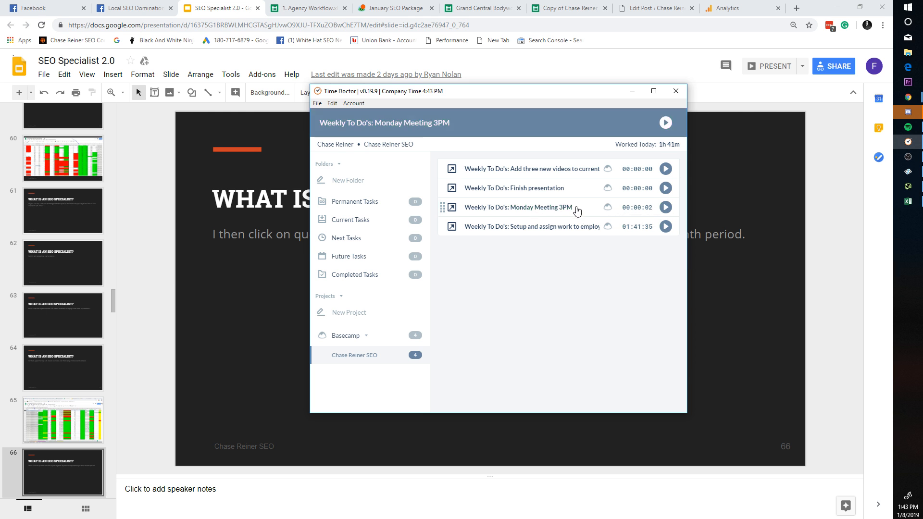
left_click(643, 212)
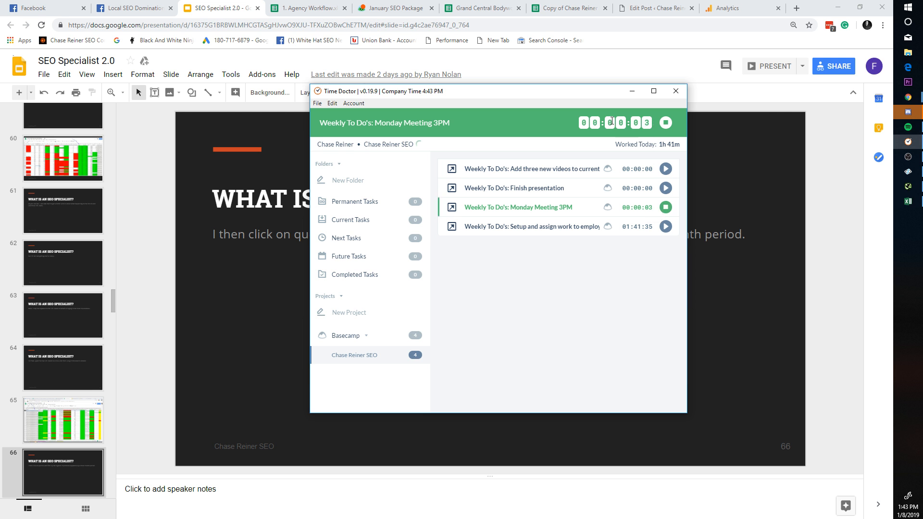
left_click(666, 123)
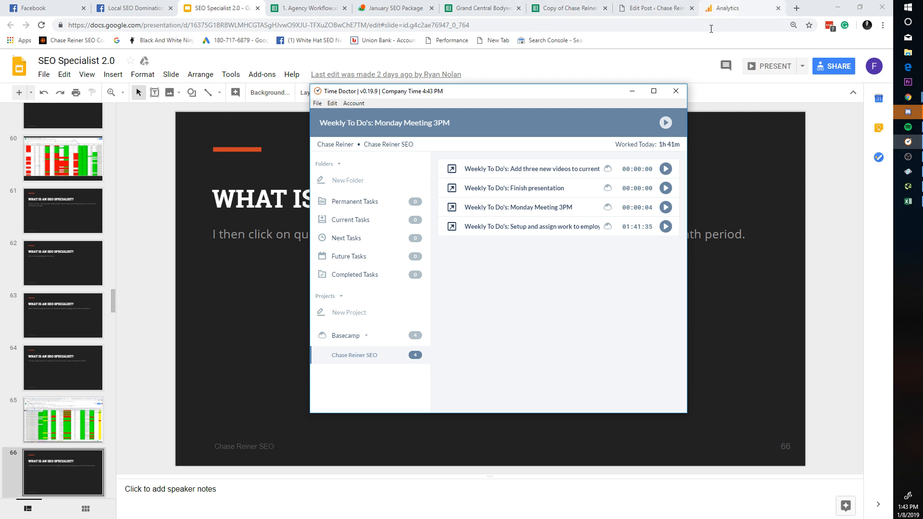
left_click(380, 335)
left_click(362, 336)
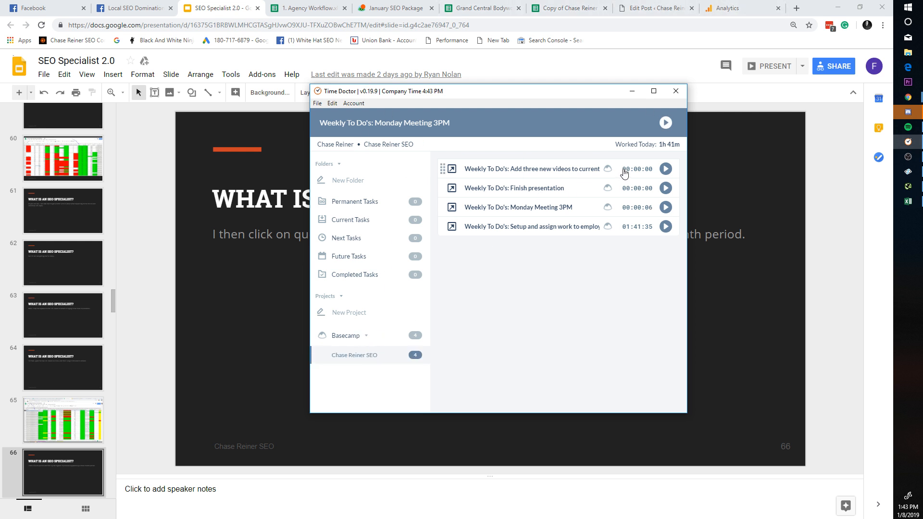
Step: Go to timedoctor.com, open the login page, and sign in with a Google account
left_click(797, 6)
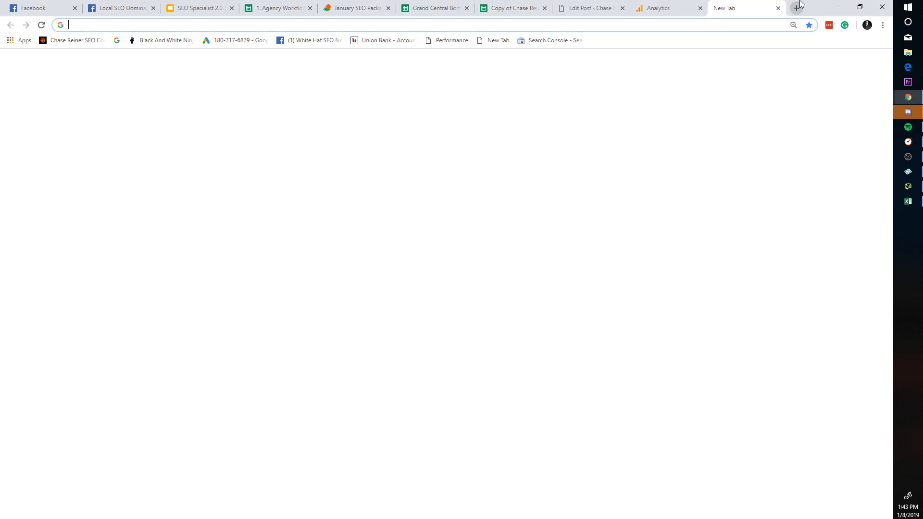
type("timedo")
key("Return")
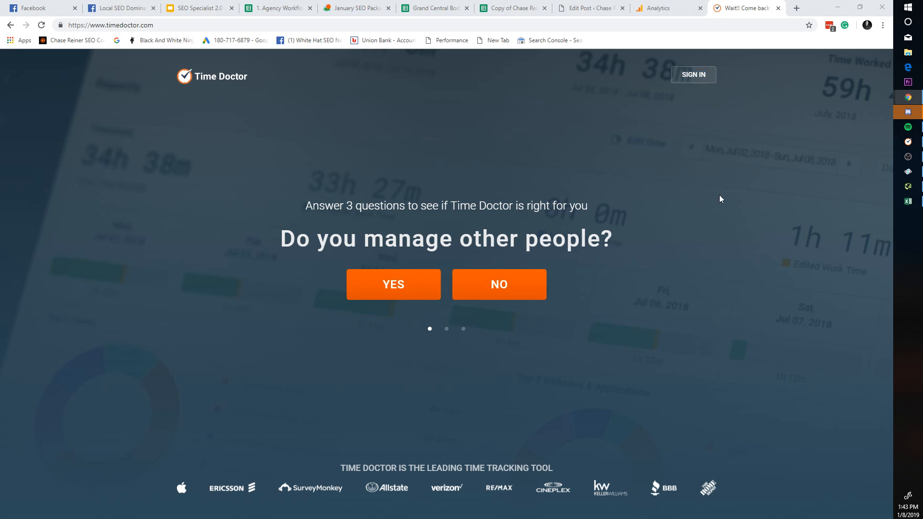
left_click(697, 76)
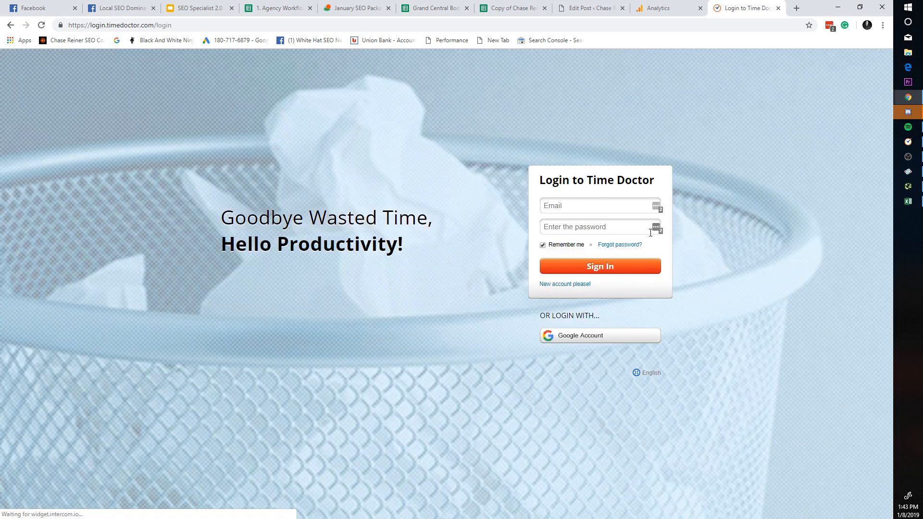
left_click(587, 207)
left_click(623, 338)
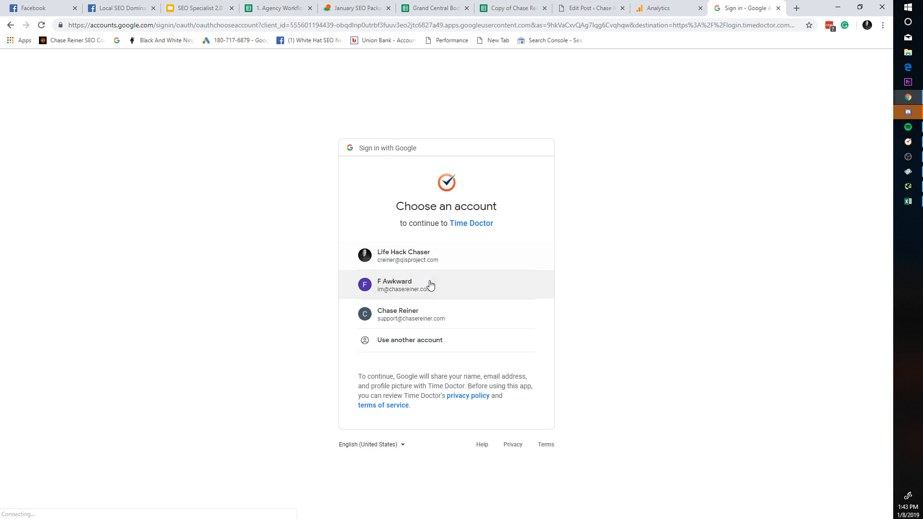
left_click(430, 285)
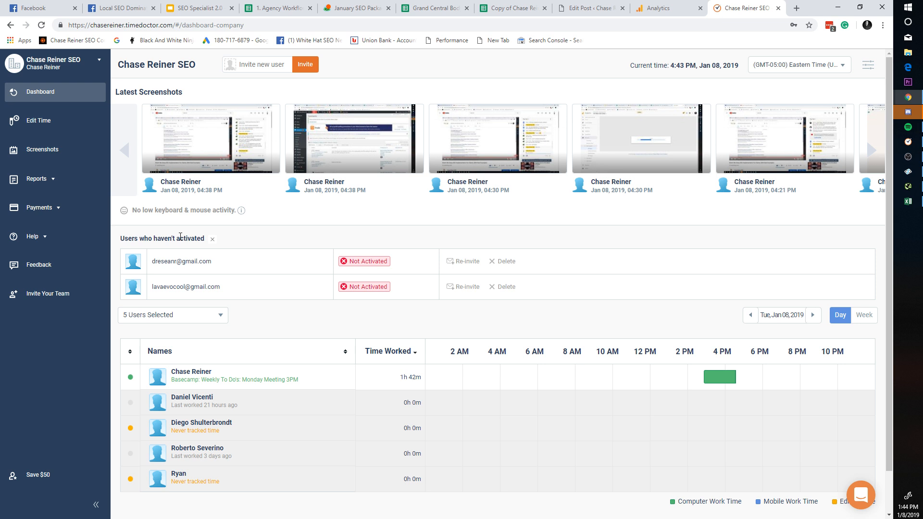
Step: On Edit Time, start a manual entry and pick the Monday Meeting 3PM task
left_click(64, 122)
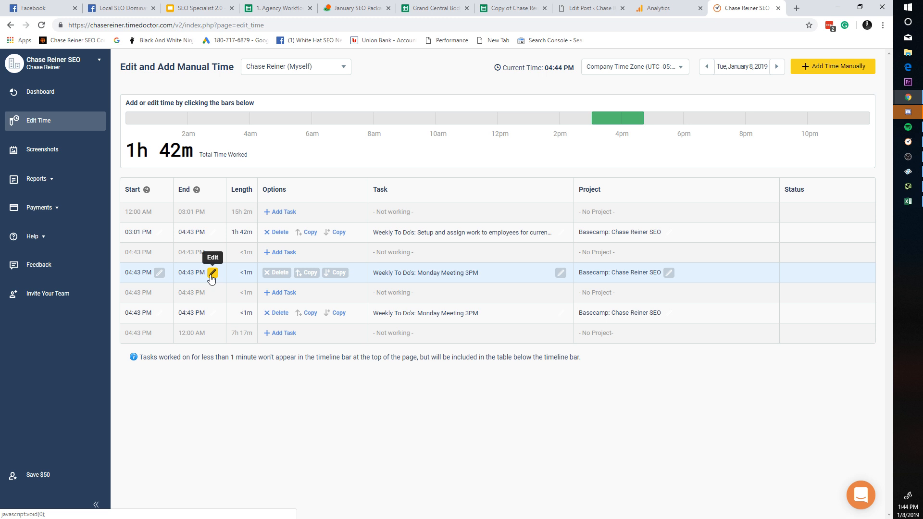
left_click(829, 67)
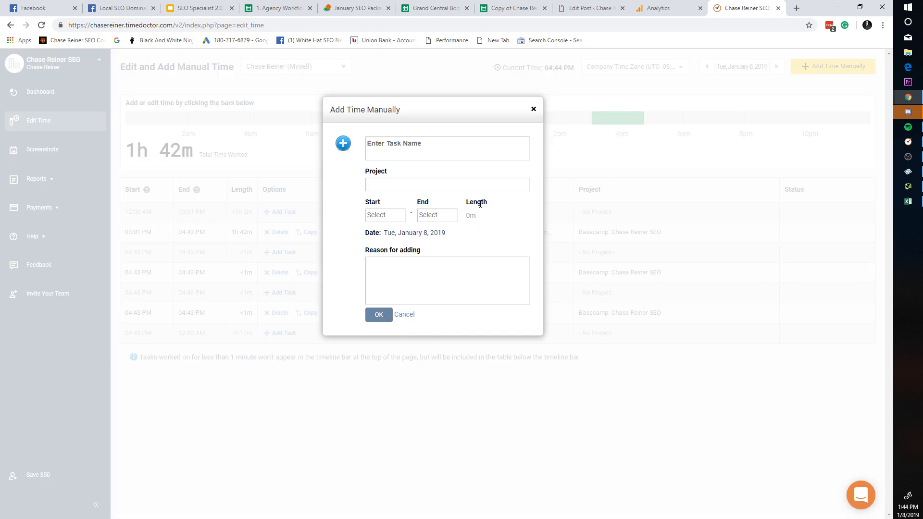
left_click(426, 151)
type("Meeting")
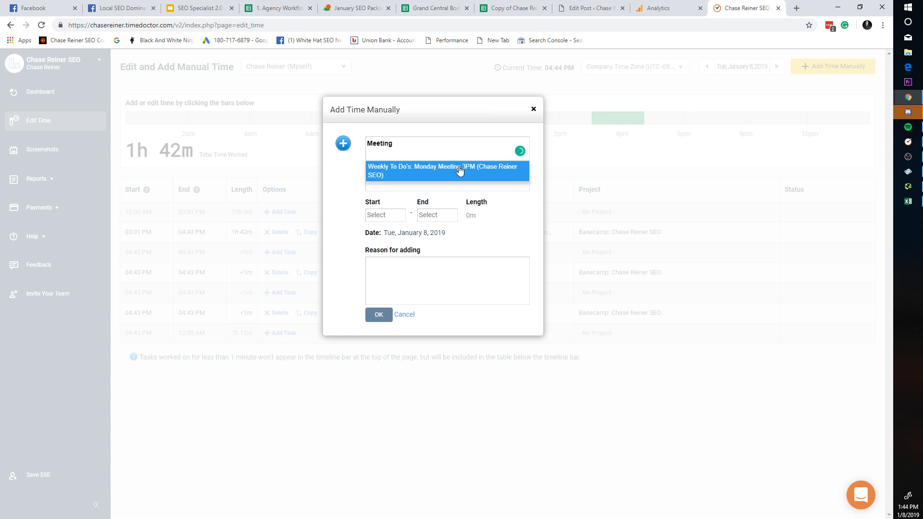
left_click(458, 172)
Step: Set start 01:02 AM and end 02:30 AM, then save the 1h 28m entry
left_click(391, 214)
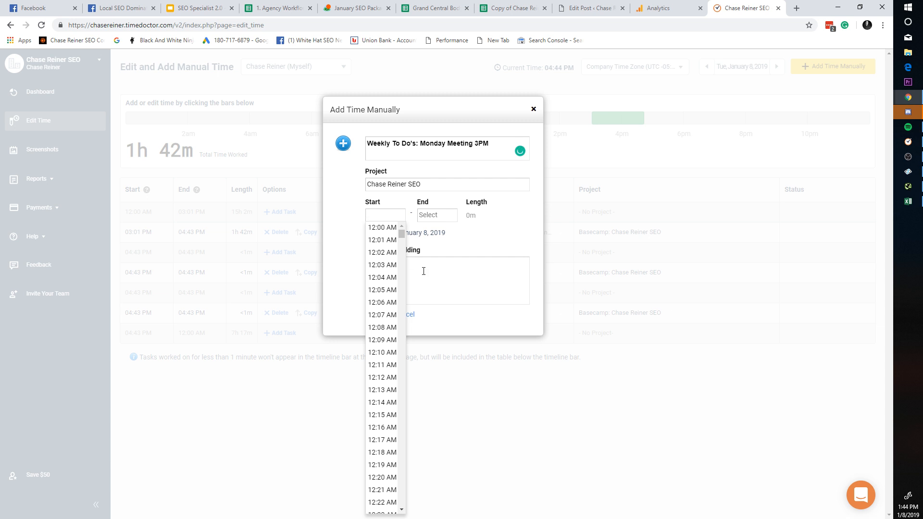
scroll(378, 353, "down", 10)
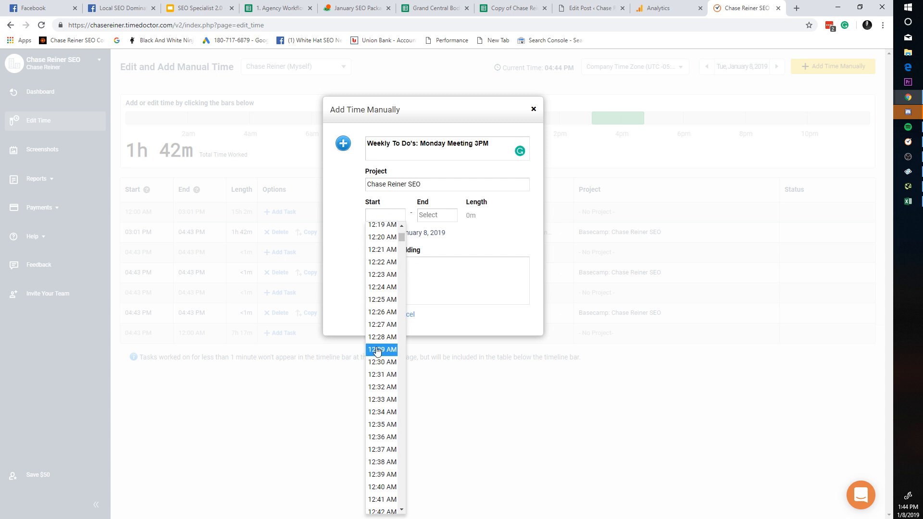
scroll(380, 353, "up", 10)
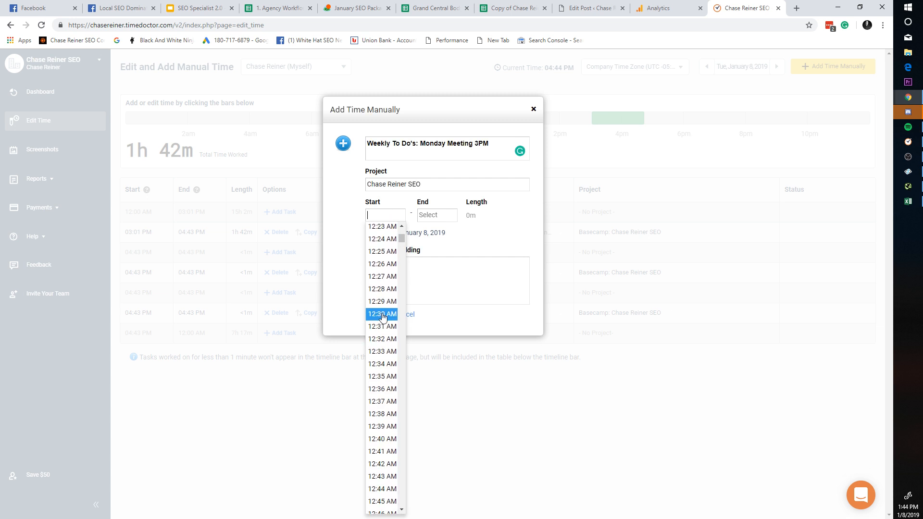
scroll(385, 304, "down", 11)
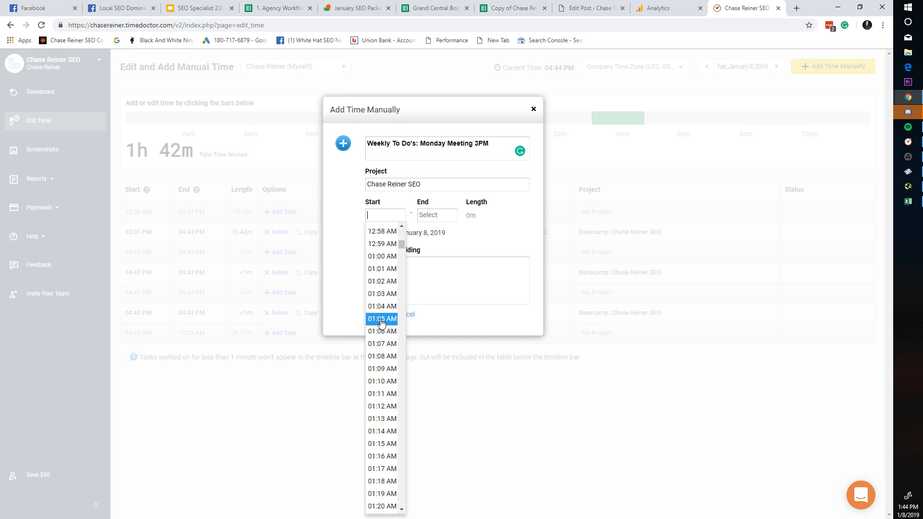
left_click(391, 287)
left_click(437, 216)
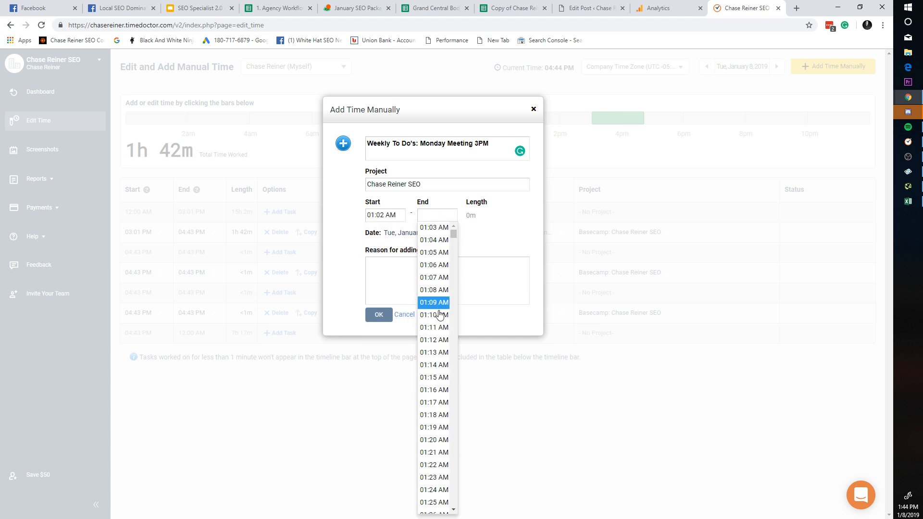
scroll(429, 393, "down", 5)
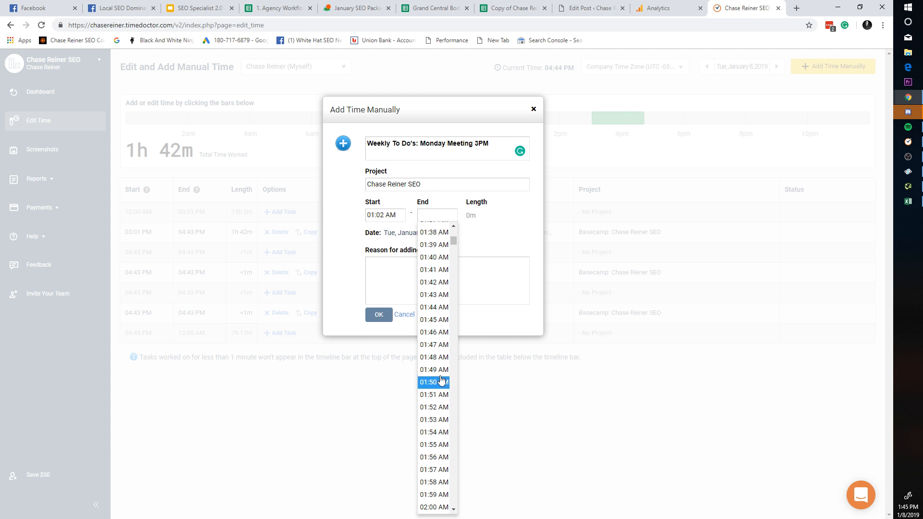
scroll(441, 374, "down", 5)
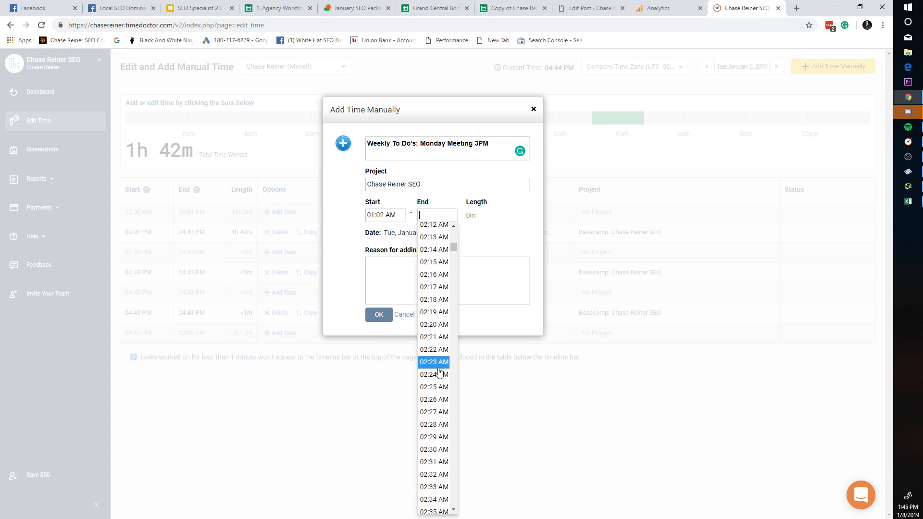
left_click(434, 447)
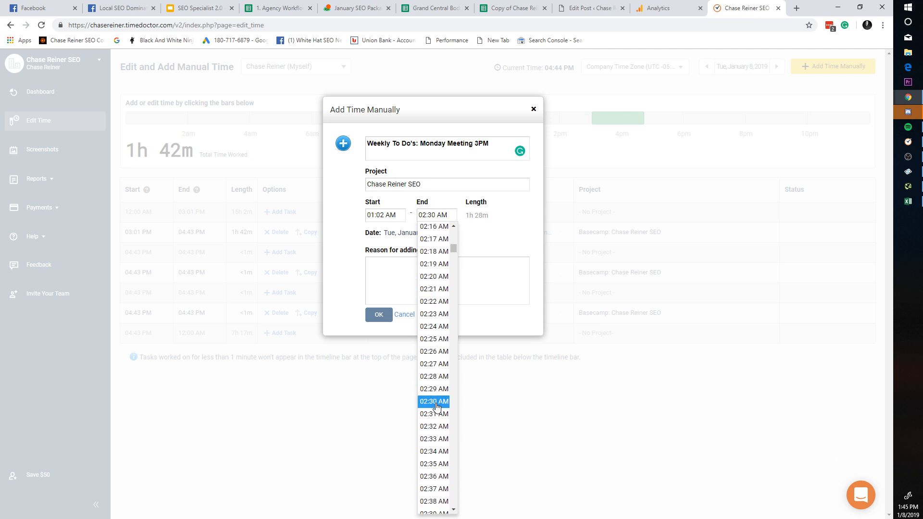
left_click(382, 315)
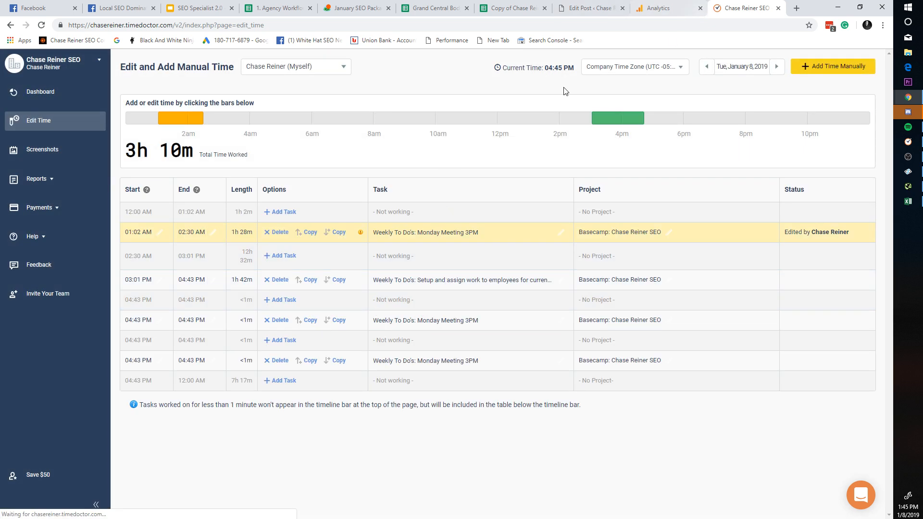
left_click(906, 512)
left_click(905, 516)
Step: Search Google for the business name in a new tab
left_click(797, 8)
type("c")
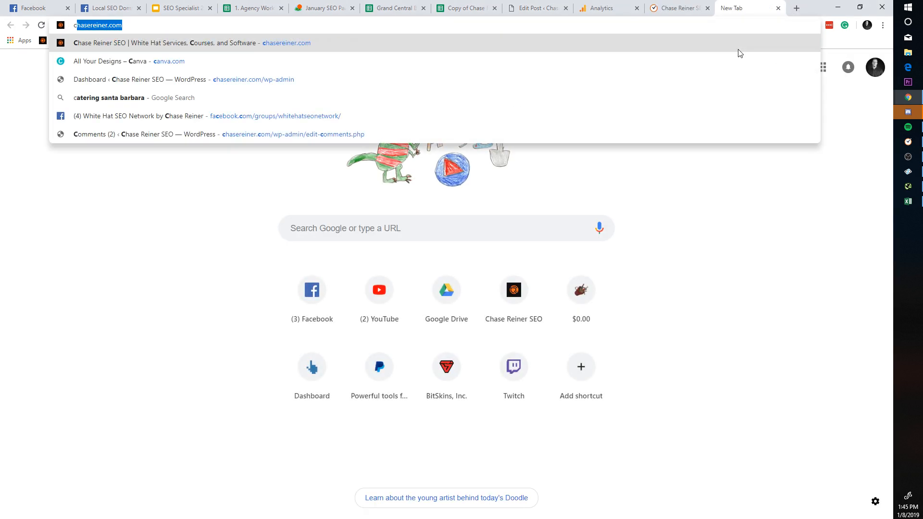
type("hase reiner")
key("Return")
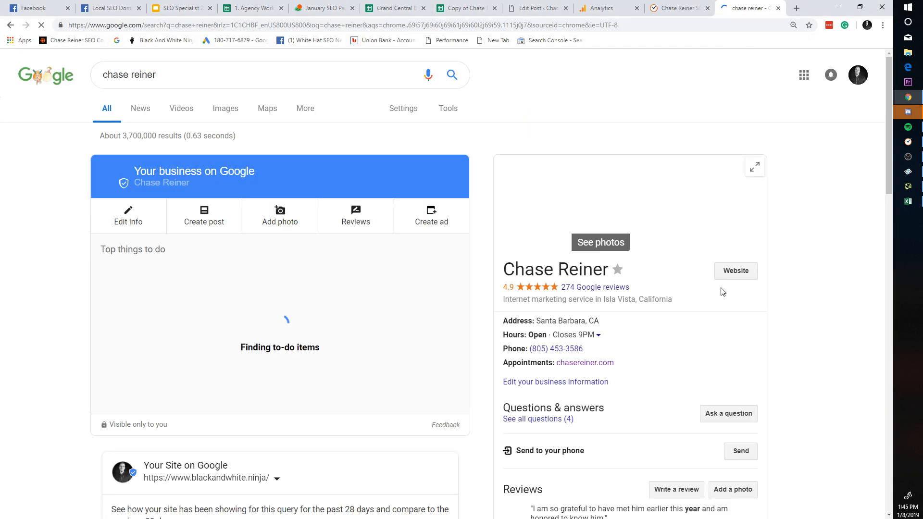
Step: Highlight the 274 Google reviews count, then return to the Time Doctor manual time page
left_click_drag(639, 288, 570, 287)
left_click(775, 300)
scroll(511, 270, "down", 5)
scroll(560, 258, "up", 5)
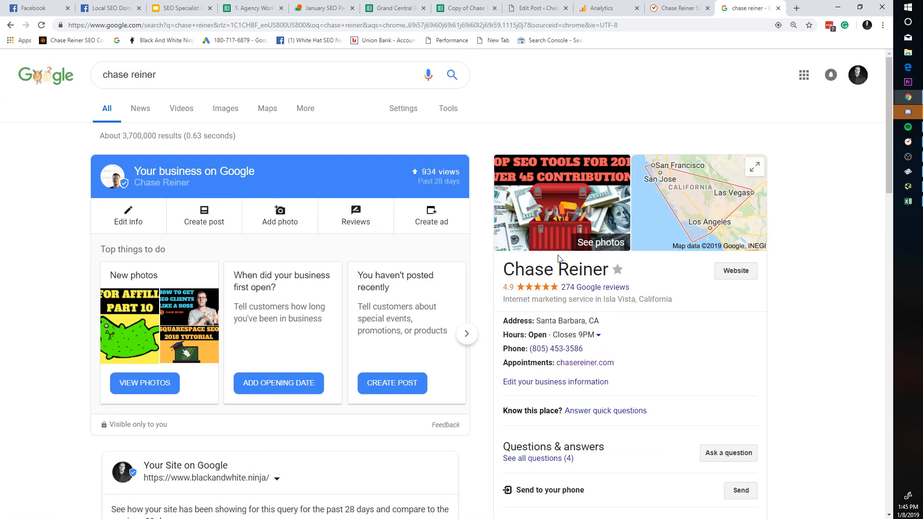
left_click_drag(642, 292, 555, 292)
left_click(659, 293)
left_click_drag(644, 291, 559, 290)
left_click(652, 290)
left_click(670, 7)
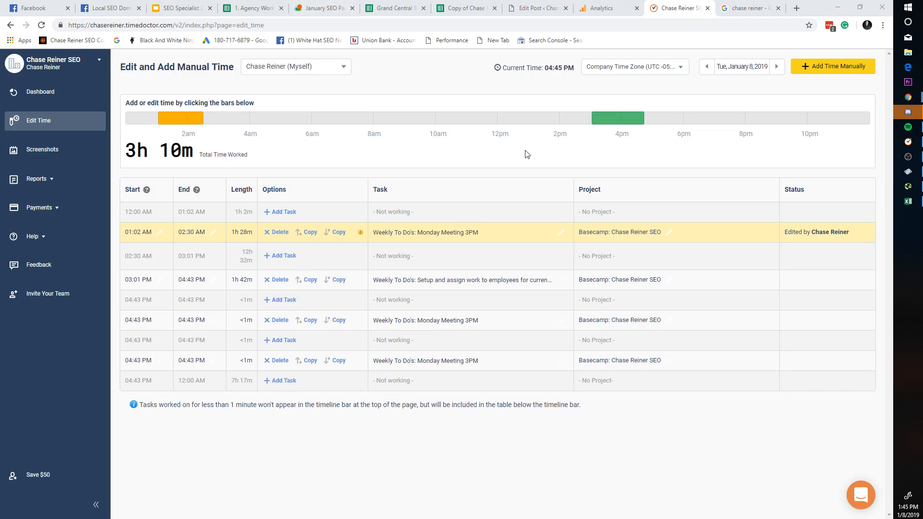
Step: Review the desktop task list's 01:28:06 on Monday Meeting 3PM, then hide it and switch tabs
left_click(908, 142)
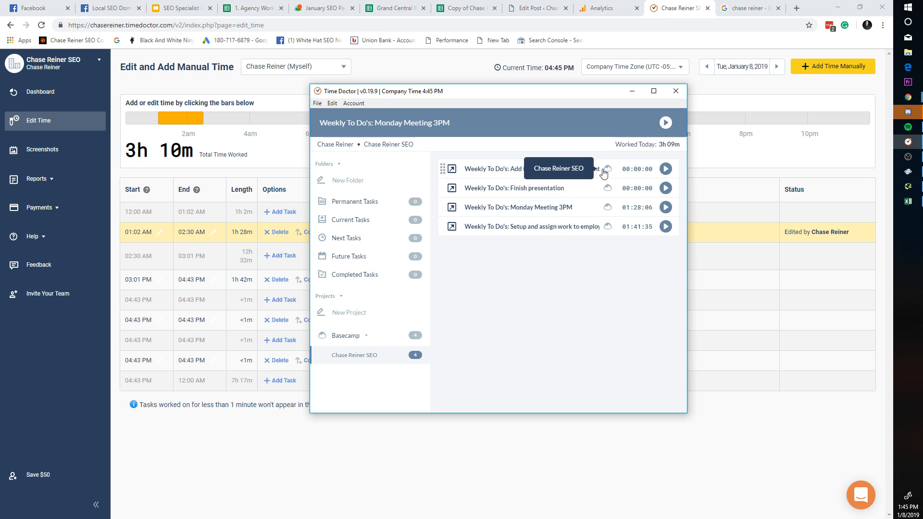
left_click(670, 484)
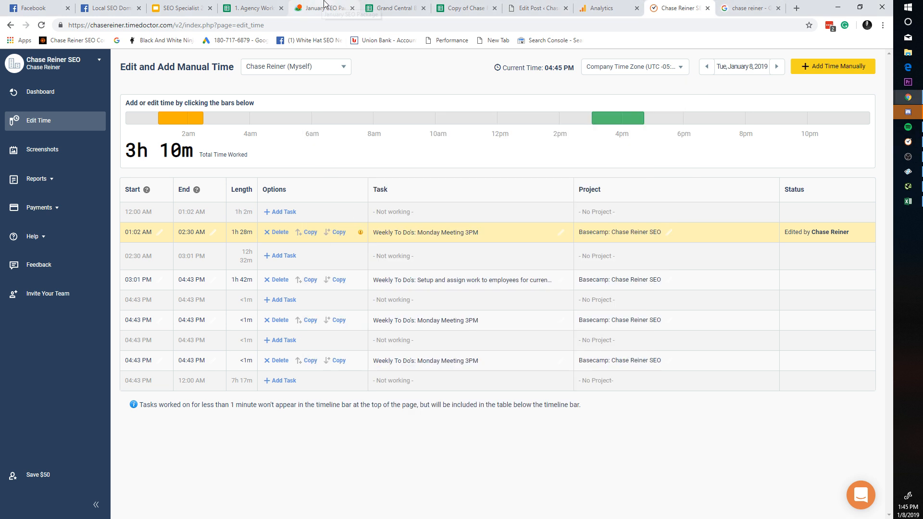
key("alt+Tab")
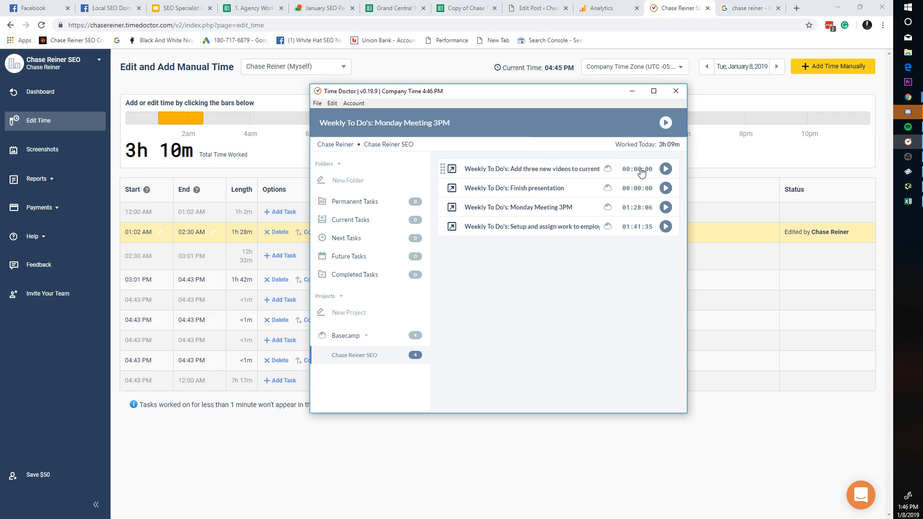
left_click(682, 477)
left_click(619, 2)
left_click(673, 2)
Step: Load the Basecamp website from the address bar
left_click(621, 2)
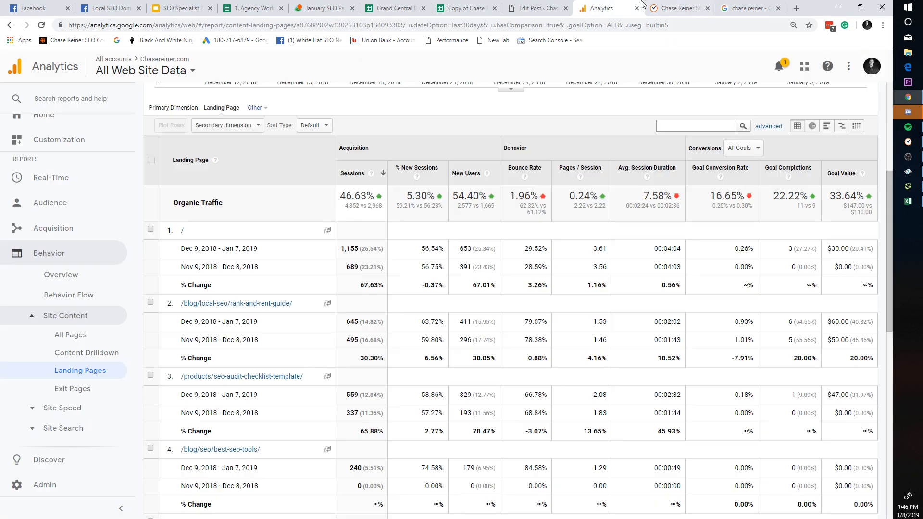
left_click(675, 7)
left_click(607, 25)
type("basecamp.com")
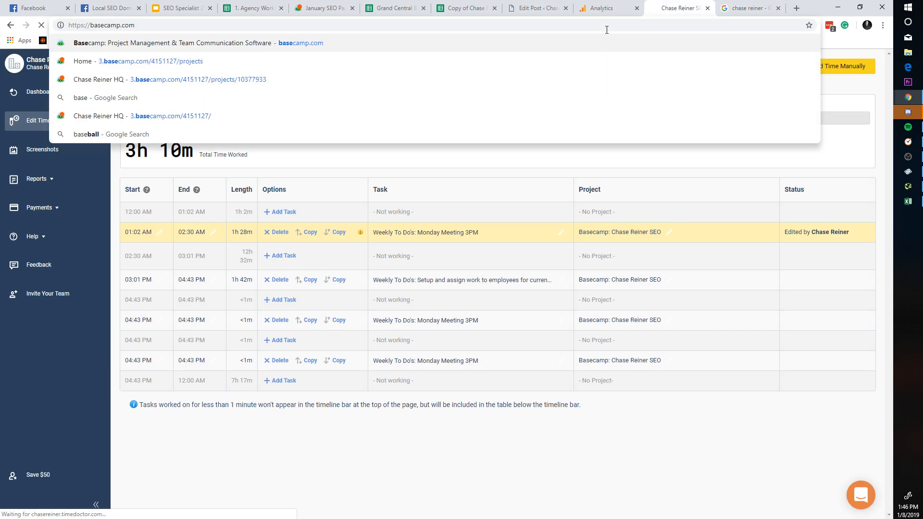
key("Return")
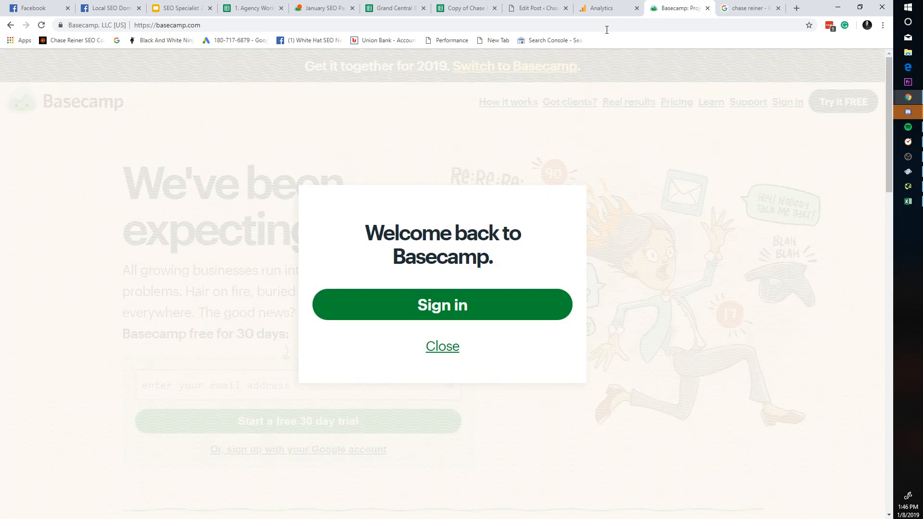
Step: Sign in to Basecamp using the second account
left_click(489, 317)
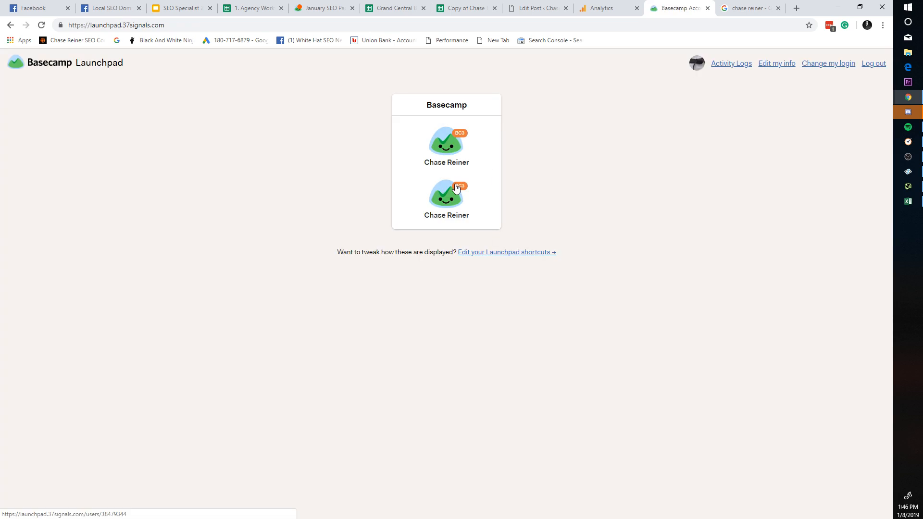
left_click(456, 191)
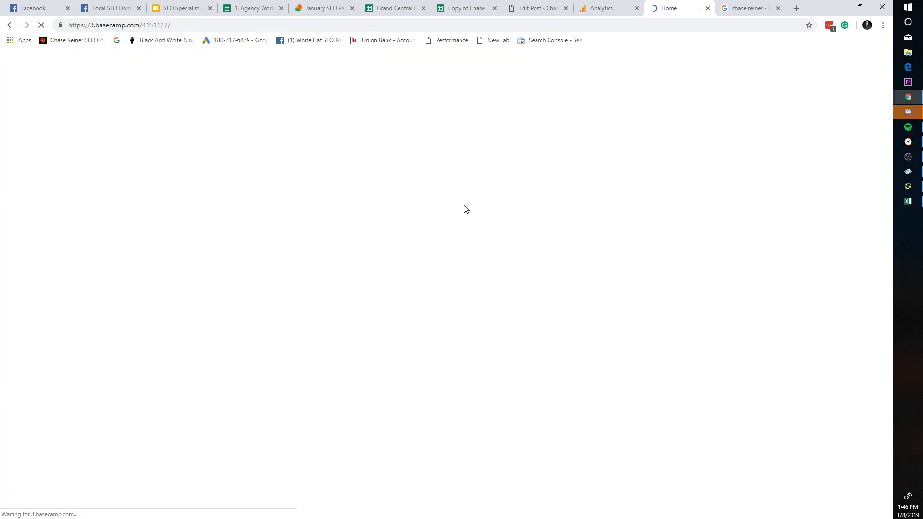
scroll(459, 273, "down", 5)
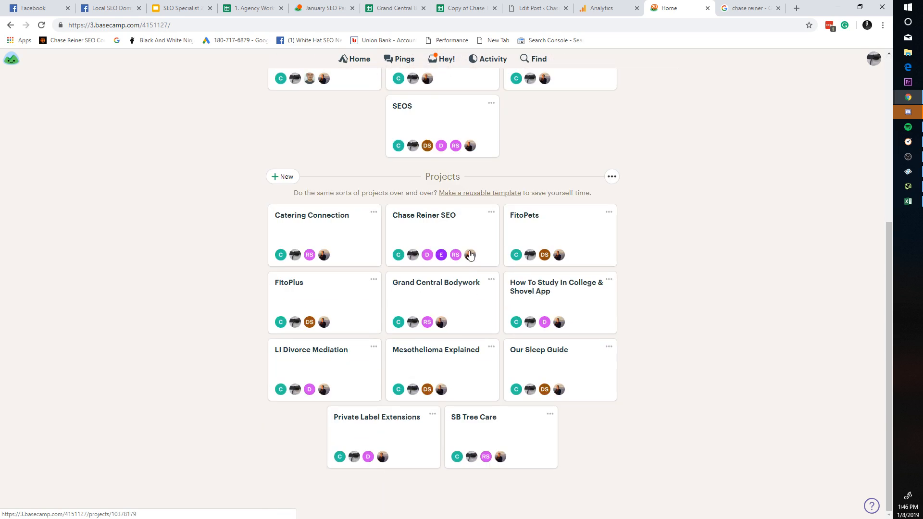
scroll(481, 252, "up", 5)
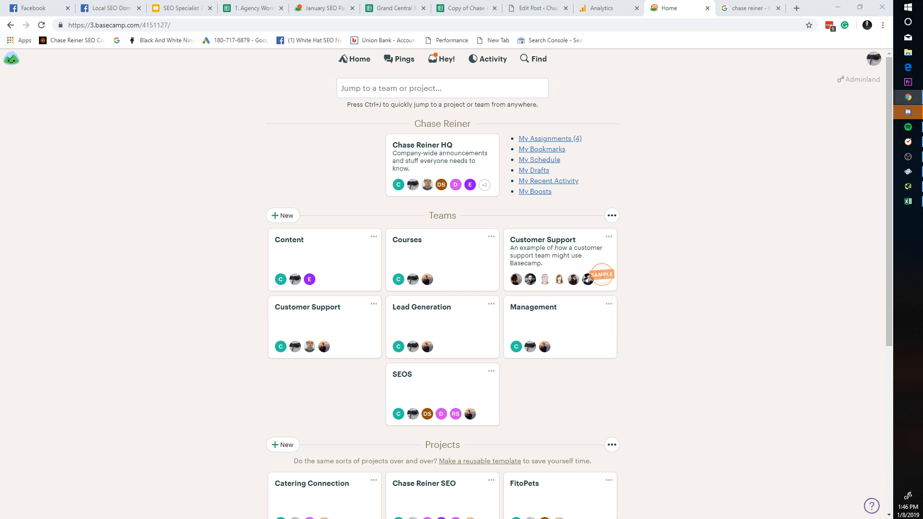
Step: Open the company HQ project, briefly checking the Analytics report tab
left_click(450, 180)
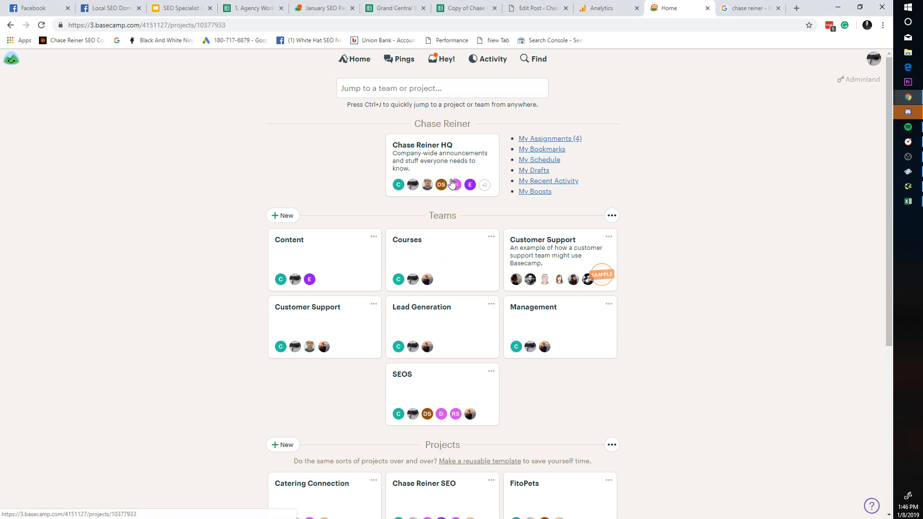
scroll(484, 228, "down", 5)
scroll(484, 227, "down", 10)
scroll(482, 278, "up", 15)
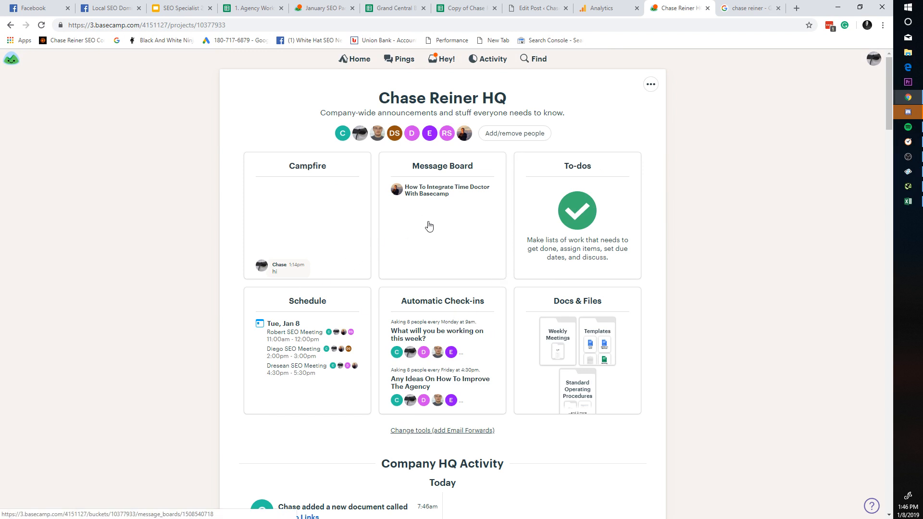
left_click(610, 8)
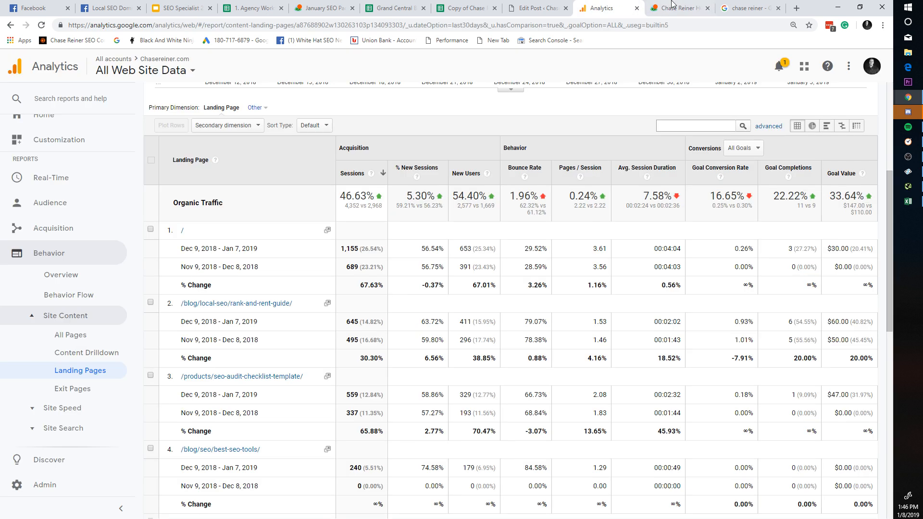
left_click(672, 10)
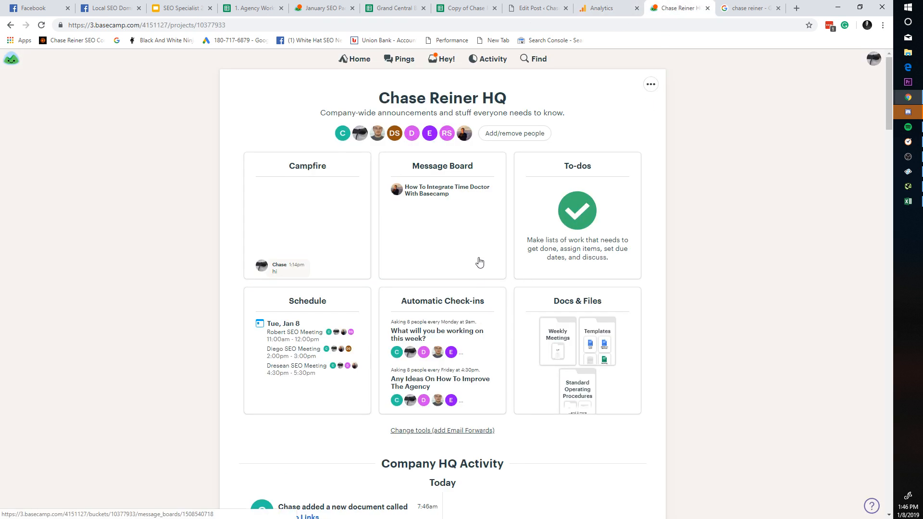
Step: In the SEO Specialist 2.0 deck, view device mockup slide 120 and icons slide 121
left_click(10, 25)
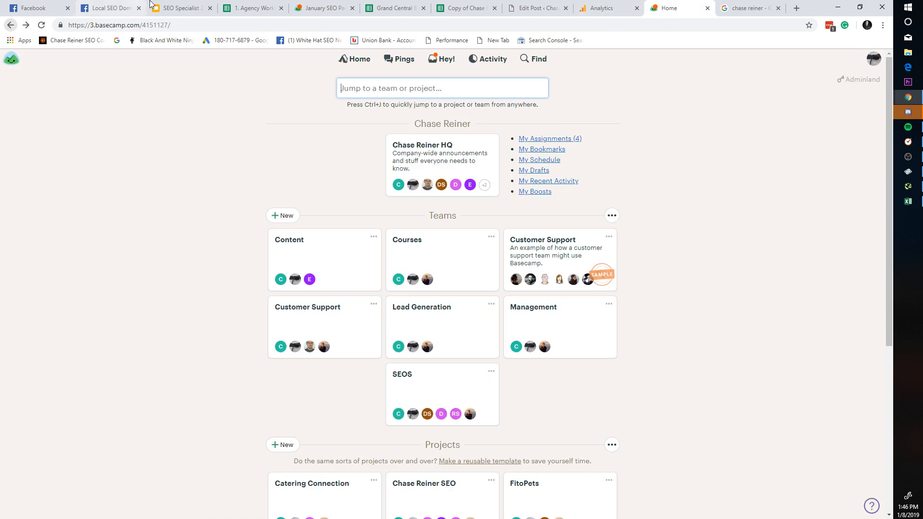
left_click(182, 8)
scroll(67, 273, "down", 20)
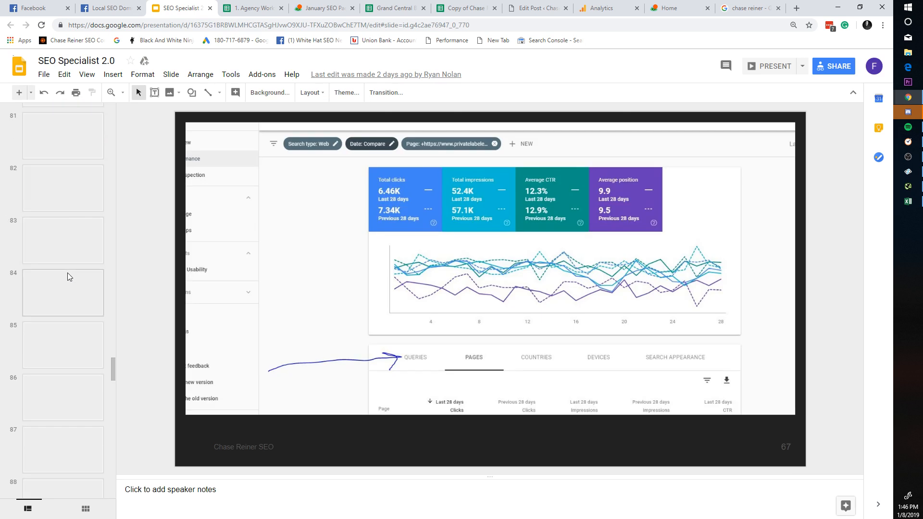
scroll(93, 259, "down", 17)
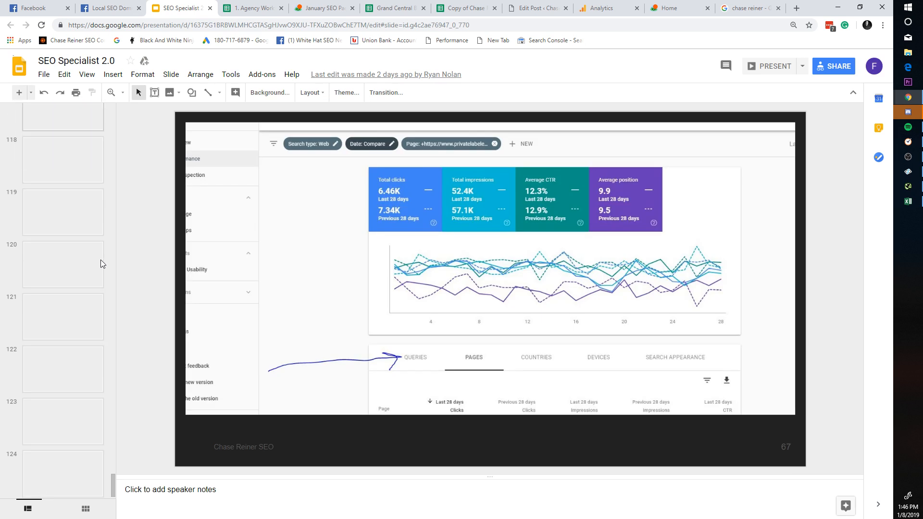
left_click(76, 266)
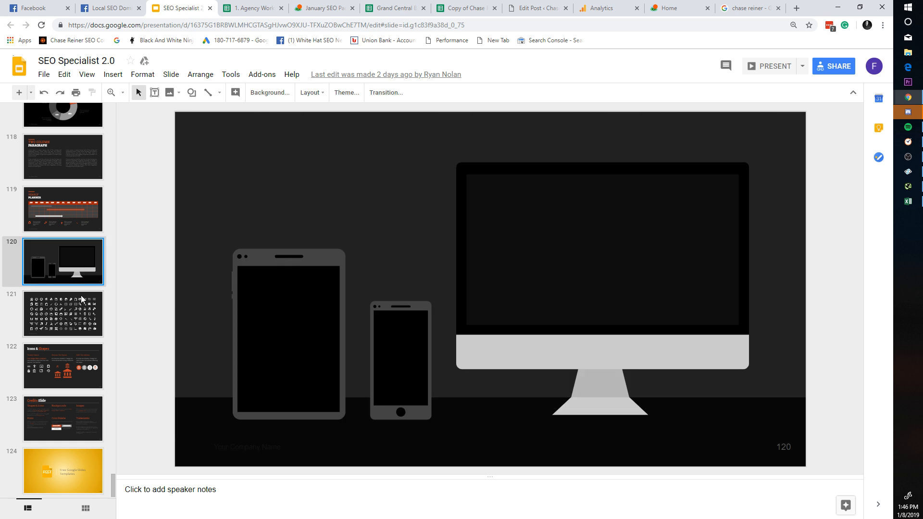
left_click(81, 295)
scroll(82, 240, "up", 12)
scroll(87, 178, "up", 2)
Step: Step back through slides 104, 95, the puzzle chart 83, and spreadsheet slide 82
left_click(88, 191)
scroll(88, 199, "up", 10)
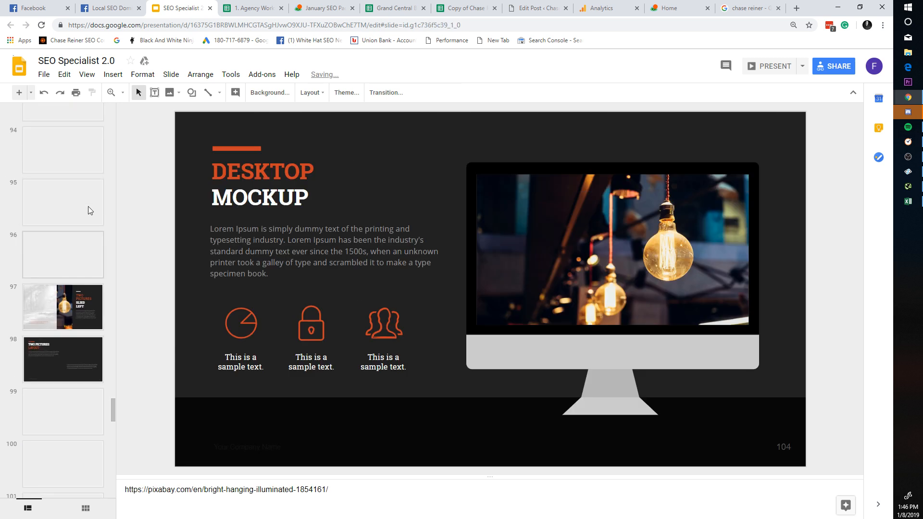
left_click(88, 208)
scroll(89, 216, "up", 13)
left_click(89, 218)
scroll(89, 217, "up", 1)
left_click(90, 217)
Step: Continue back through slides 78, 73, 71 and the Screaming Frog slide 56, then leave the deck
scroll(87, 216, "up", 4)
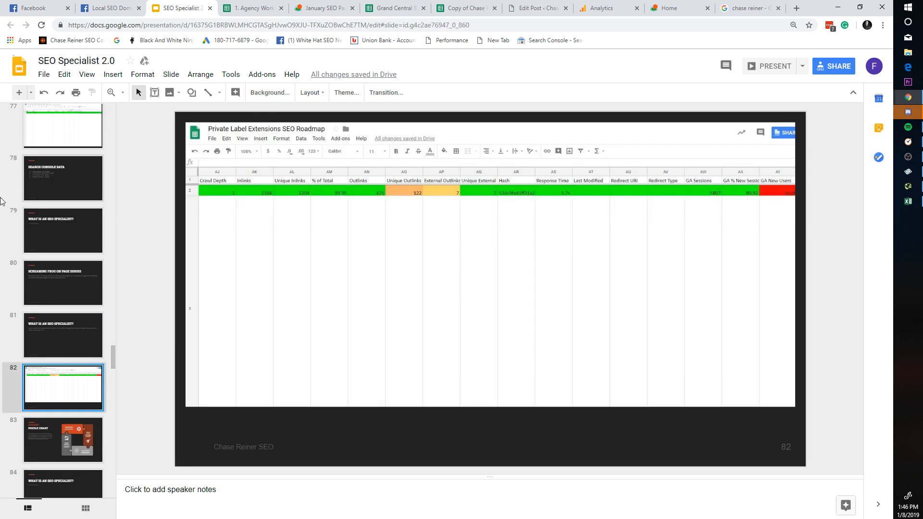
left_click(46, 177)
scroll(68, 196, "up", 6)
left_click(68, 201)
scroll(67, 212, "up", 2)
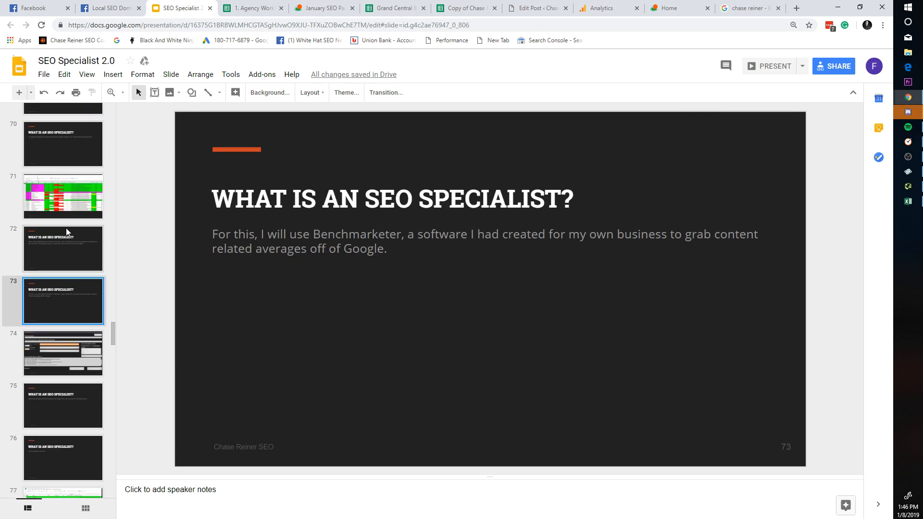
left_click(74, 191)
scroll(91, 241, "up", 5)
scroll(91, 240, "up", 4)
left_click(82, 227)
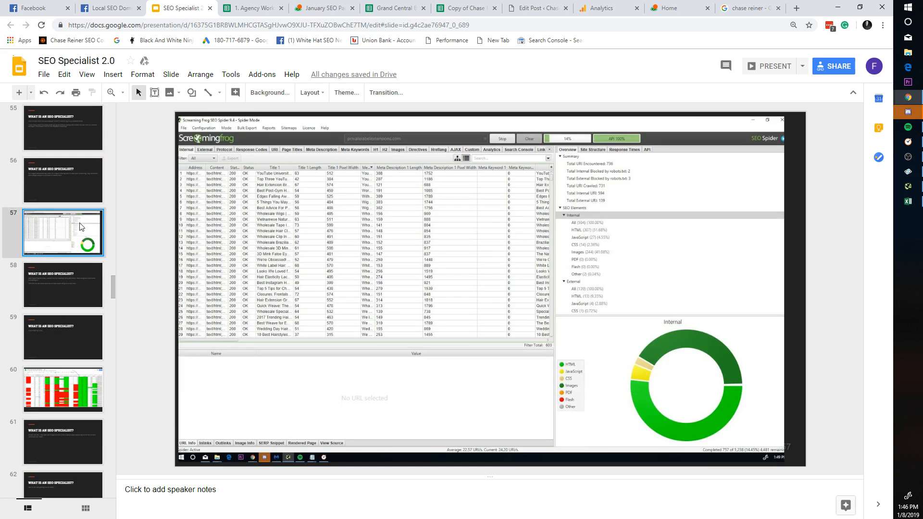
scroll(81, 227, "up", 6)
left_click(81, 228)
scroll(82, 226, "up", 5)
left_click(668, 8)
Step: Close the Google search results tab, leaving the Basecamp Home page showing
left_click(749, 8)
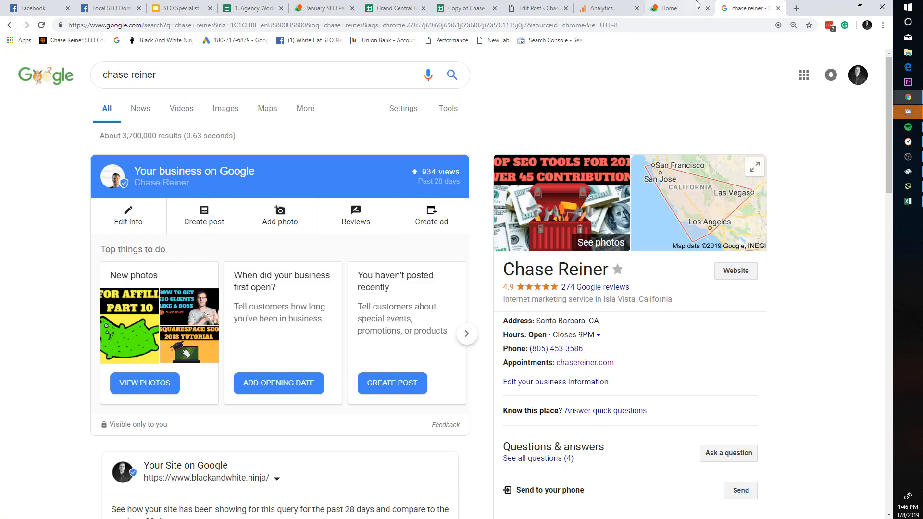
left_click(778, 8)
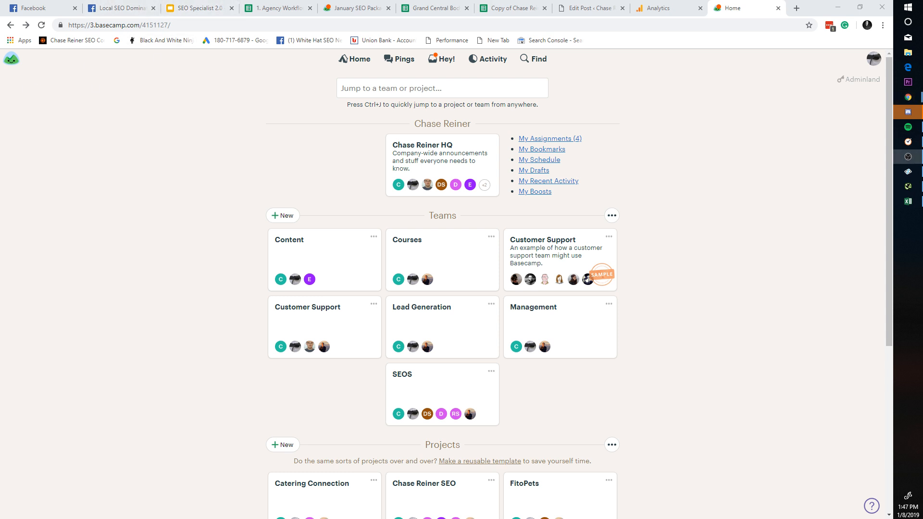
Step: Search Facebook from the news feed and open the White Hat SEO Network group page
left_click(33, 8)
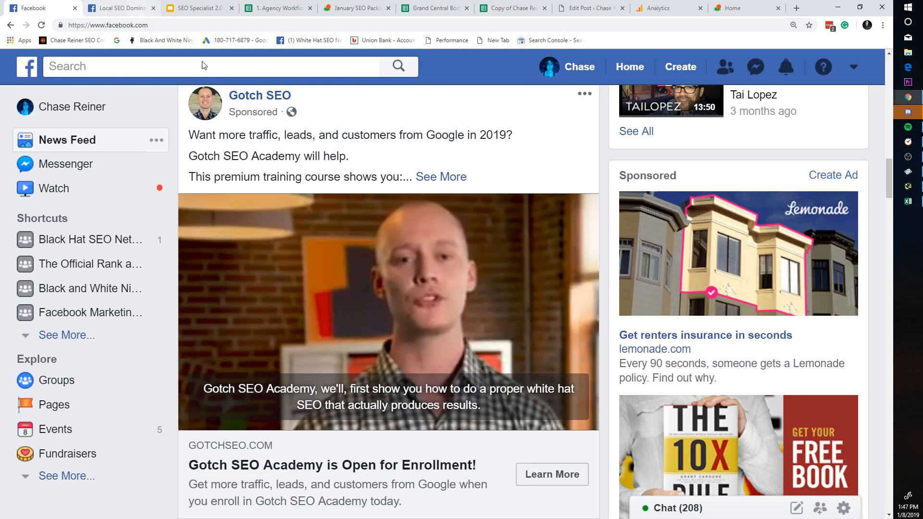
scroll(326, 99, "down", 1)
left_click(267, 67)
type("w")
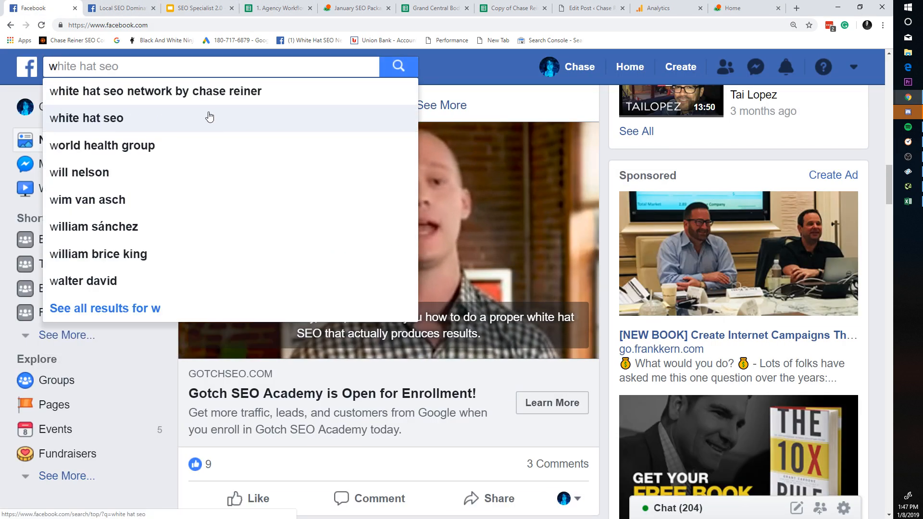
left_click(211, 92)
left_click(385, 197)
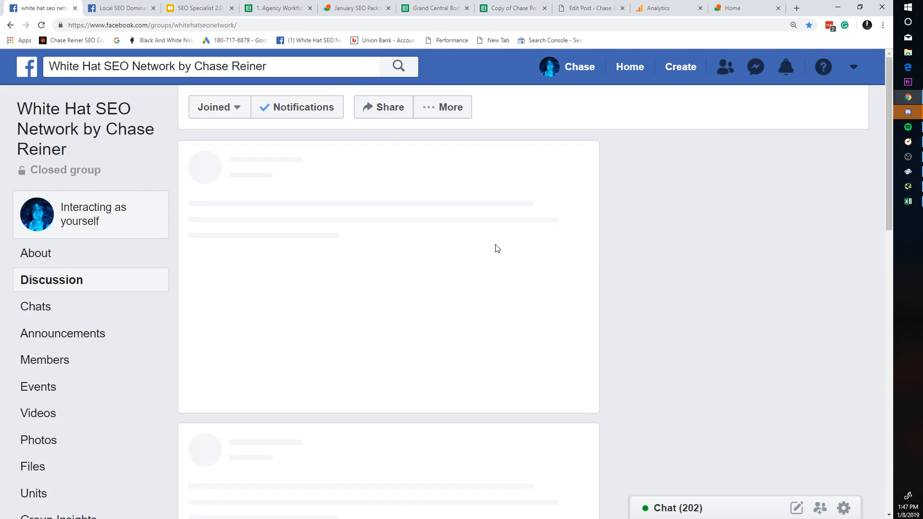
scroll(636, 301, "down", 12)
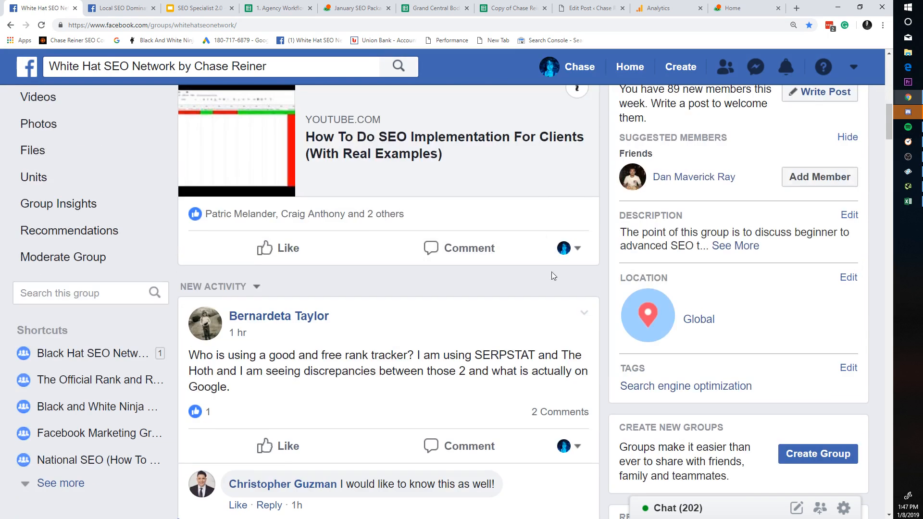
scroll(552, 272, "up", 6)
scroll(590, 280, "up", 2)
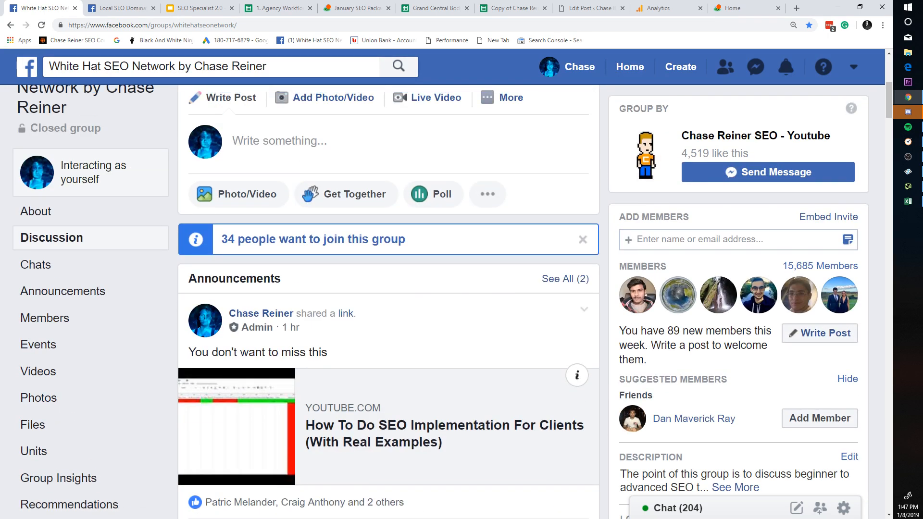